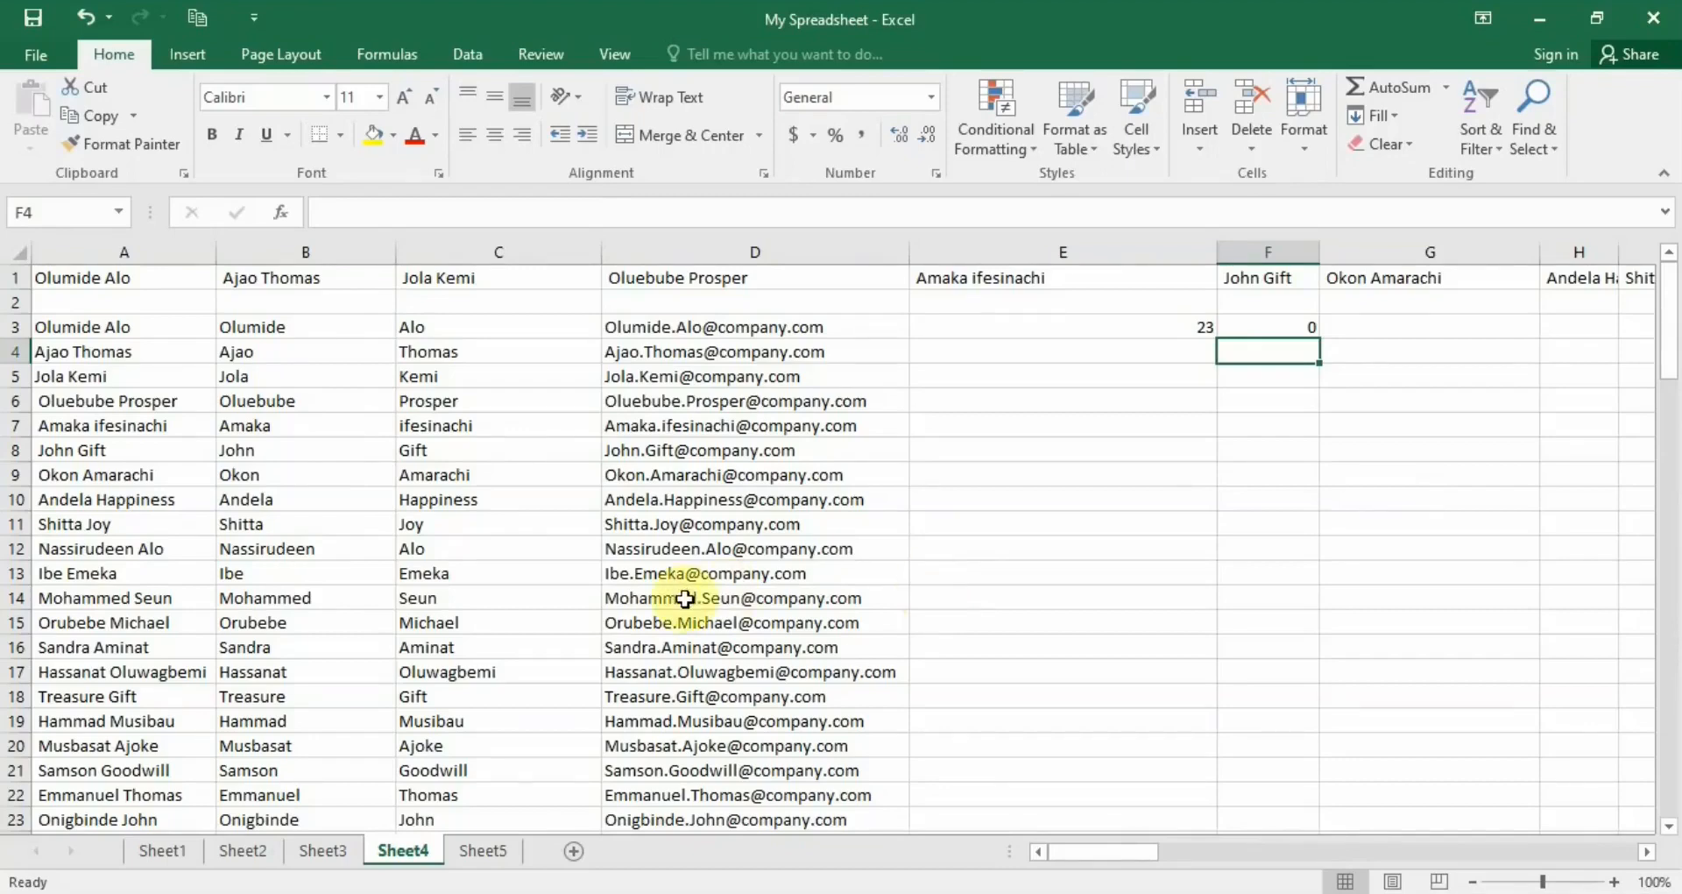
# - Switch to Sheet5 and enter the column header S/no in cell A1
pyautogui.click(481, 854)
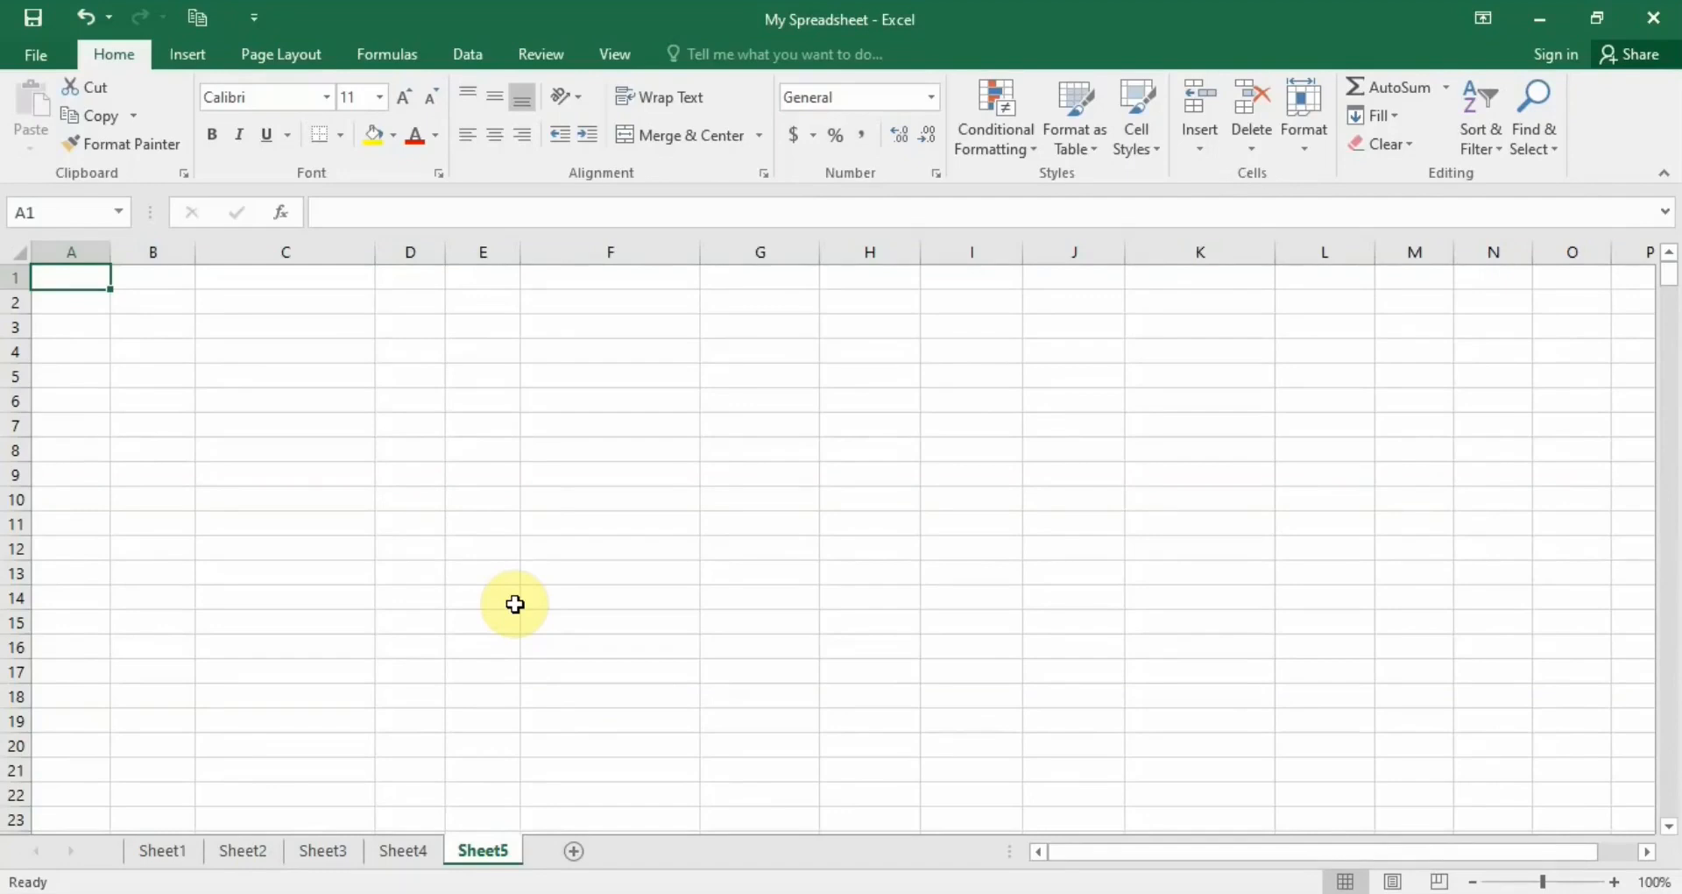
pyautogui.write('S?')
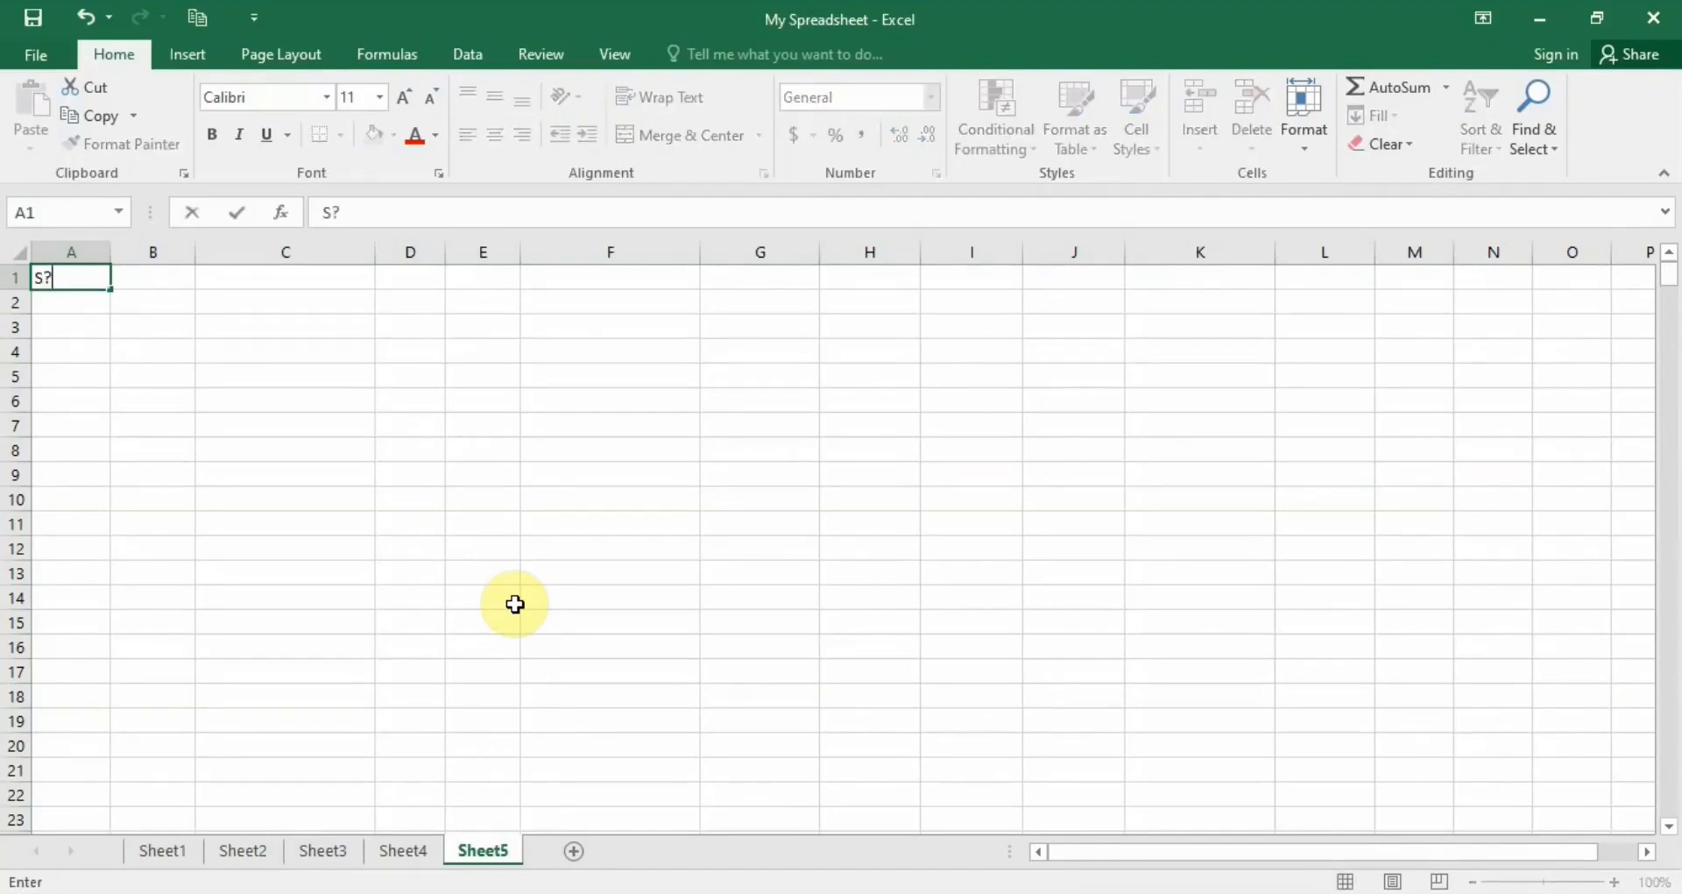
pyautogui.press('BackSpace')
pyautogui.write('/no')
# - Enter the serial numbers 1, 2 and 3 in cells A2 through A4
pyautogui.click(74, 300)
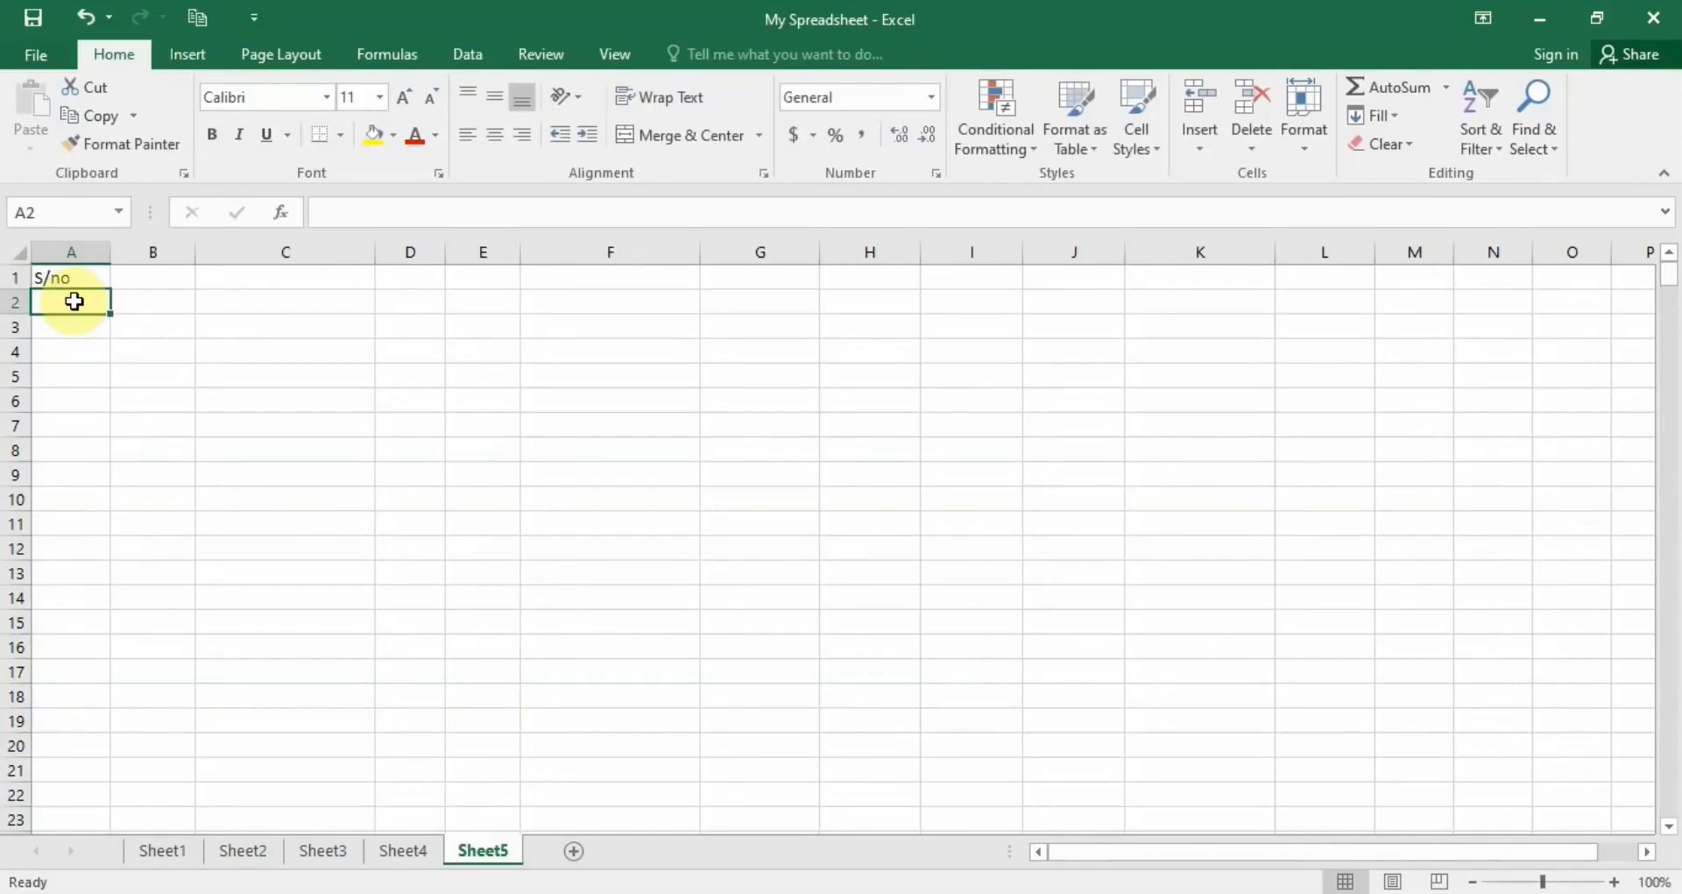
pyautogui.write('1')
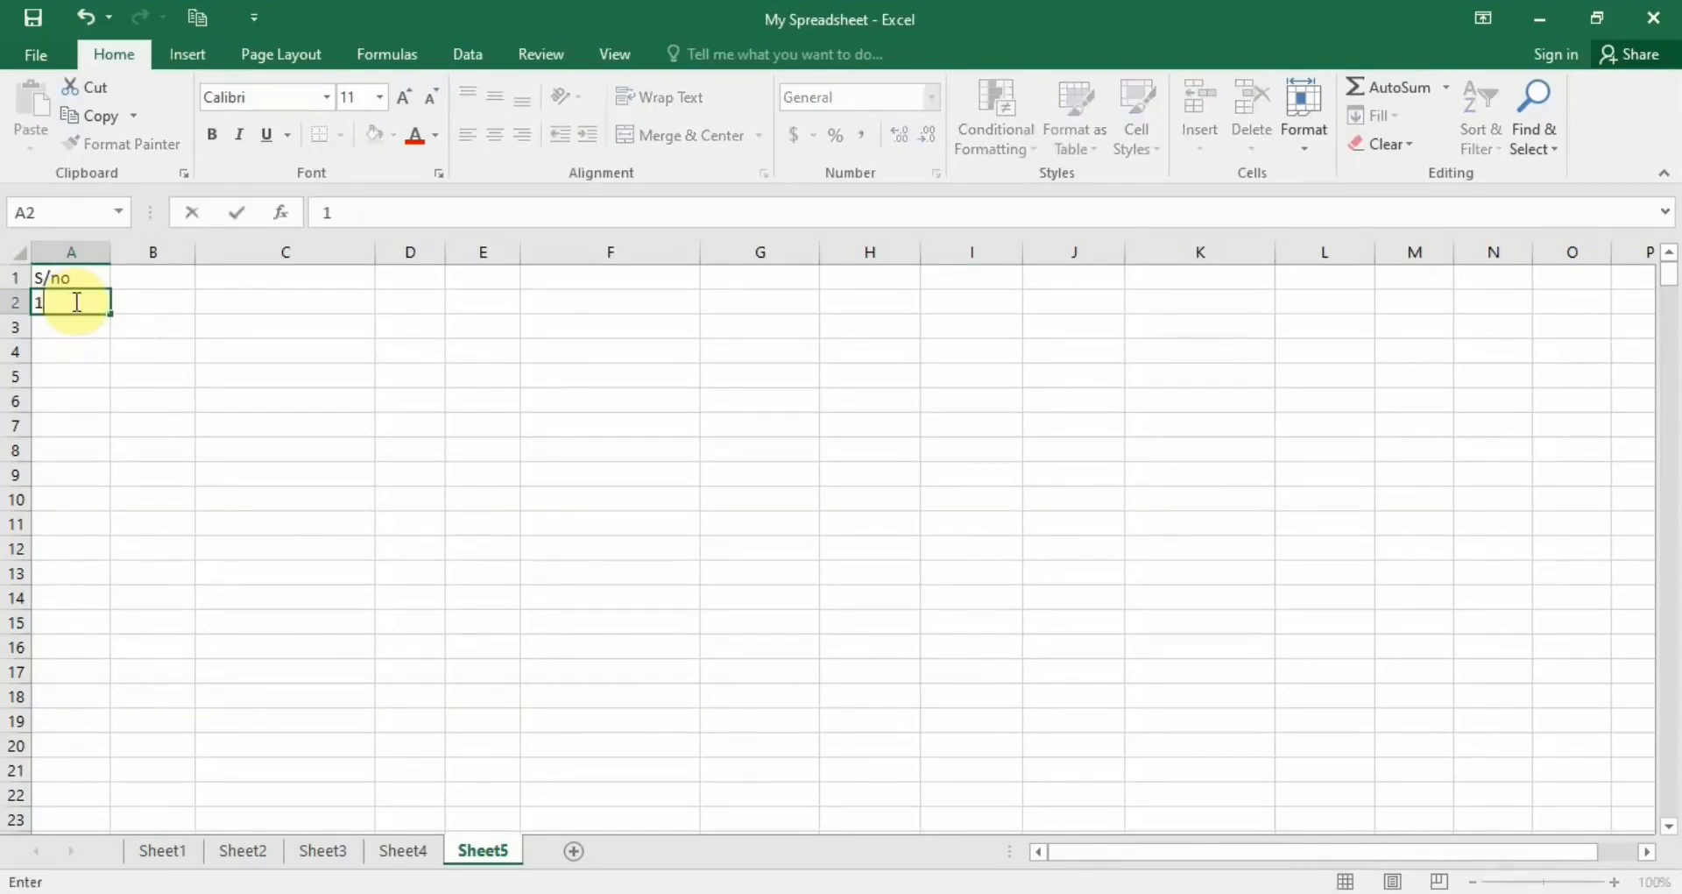
pyautogui.press('Return')
pyautogui.write('2')
pyautogui.press('Return')
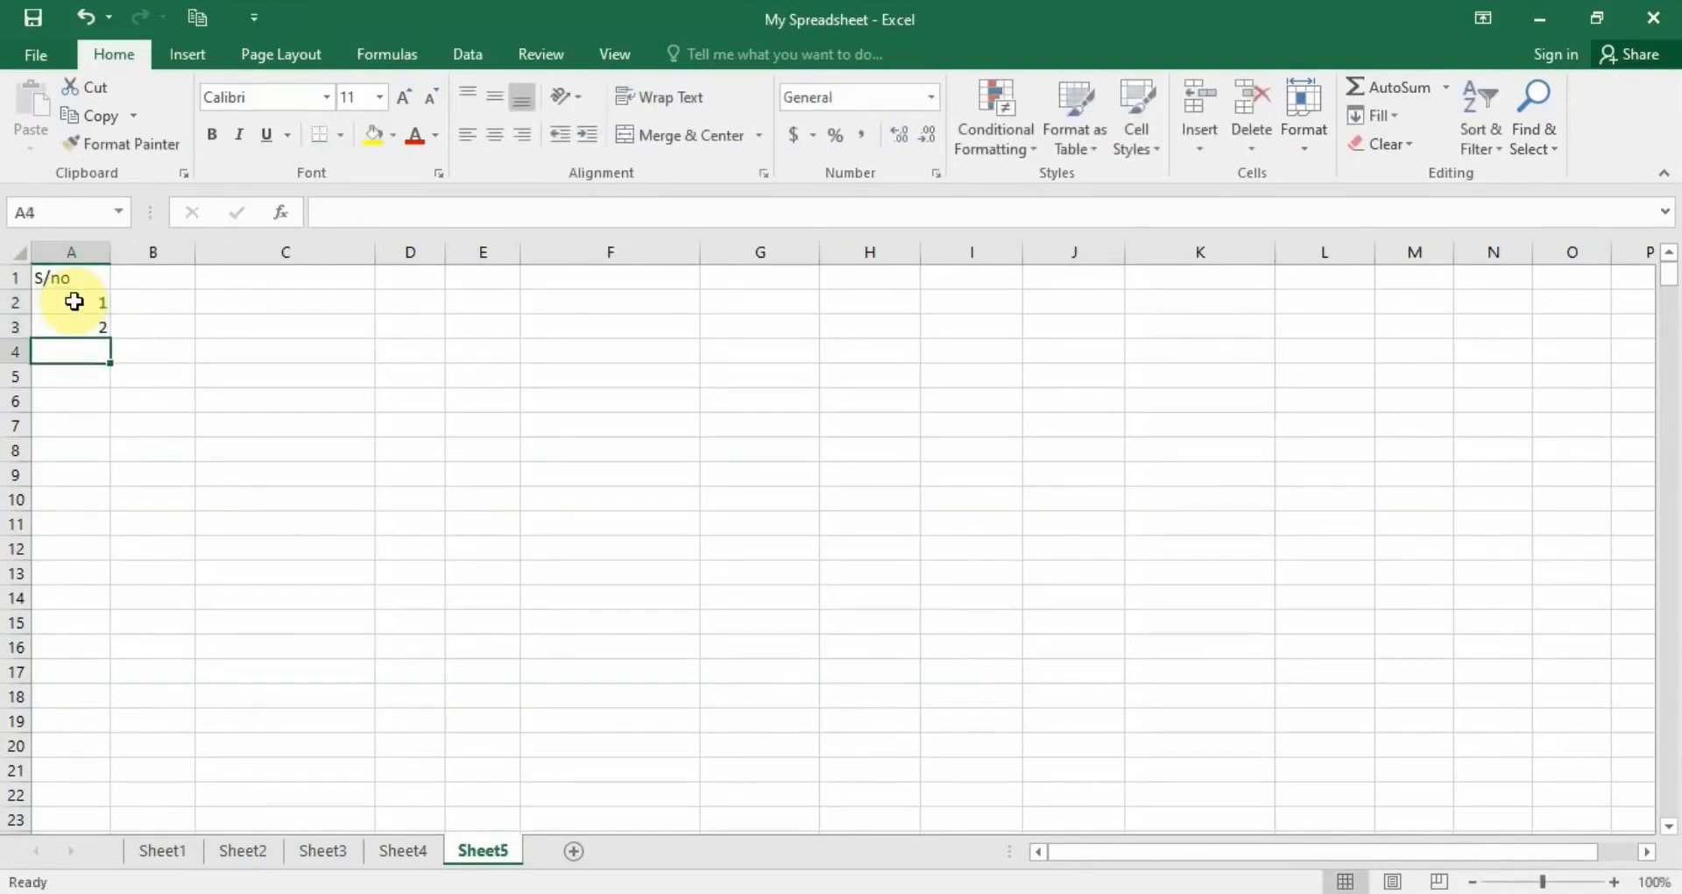
pyautogui.write('3')
# - Extend the serial number series from A2:A4 down column A to 500 in row 501
pyautogui.click(85, 301)
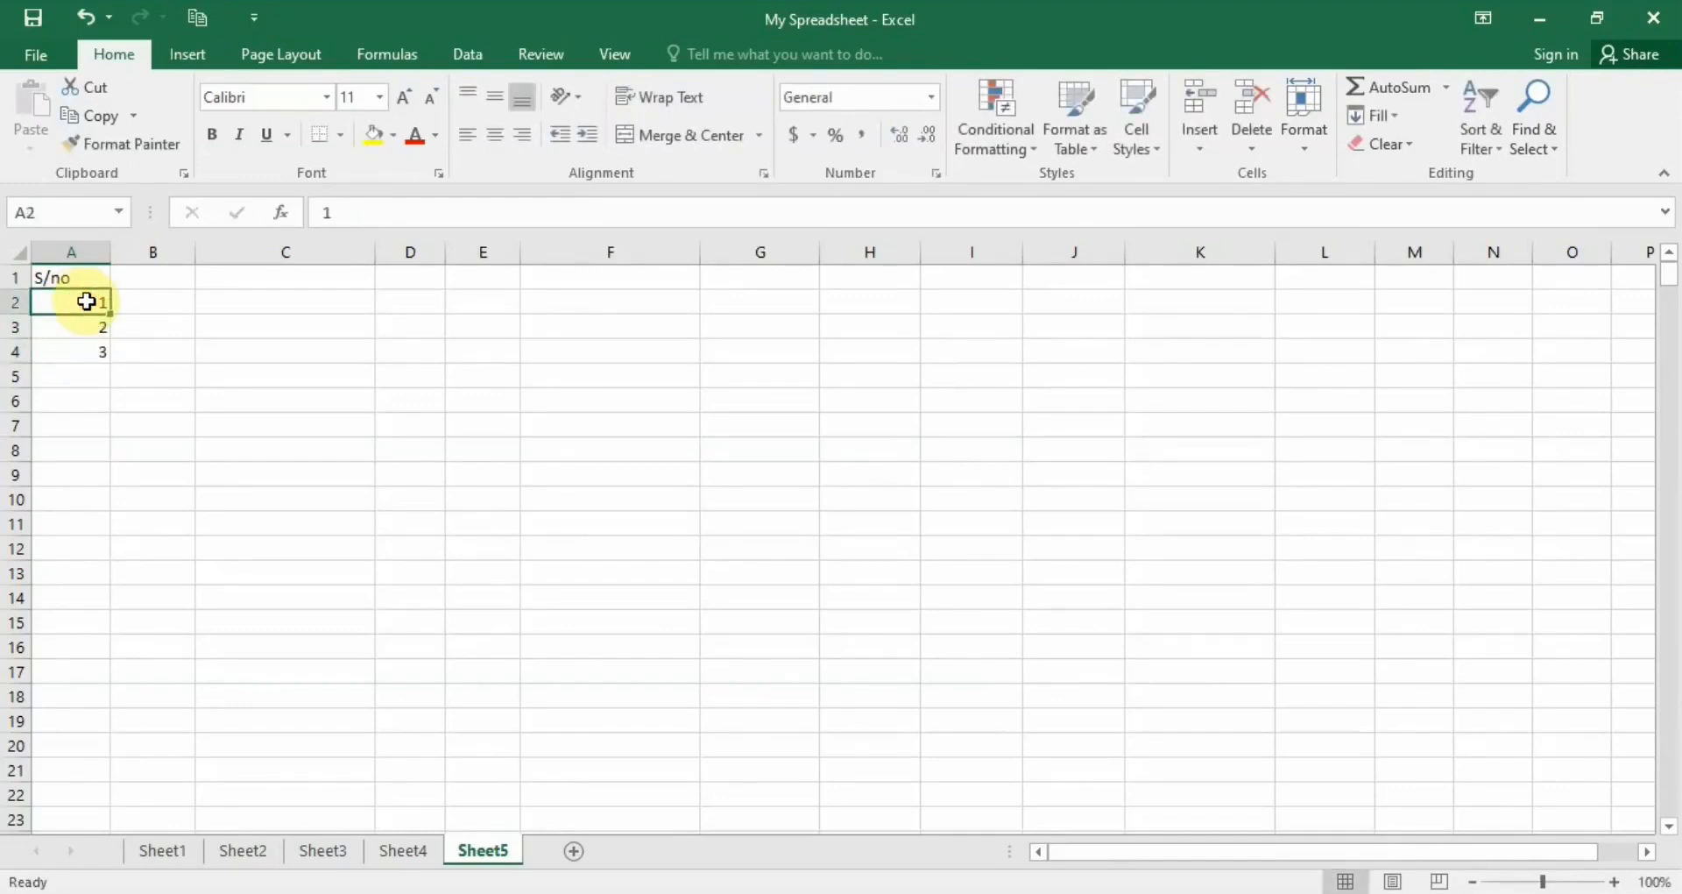
pyautogui.hotkey('shift', 'Down')
pyautogui.hotkey('shift', 'Down')
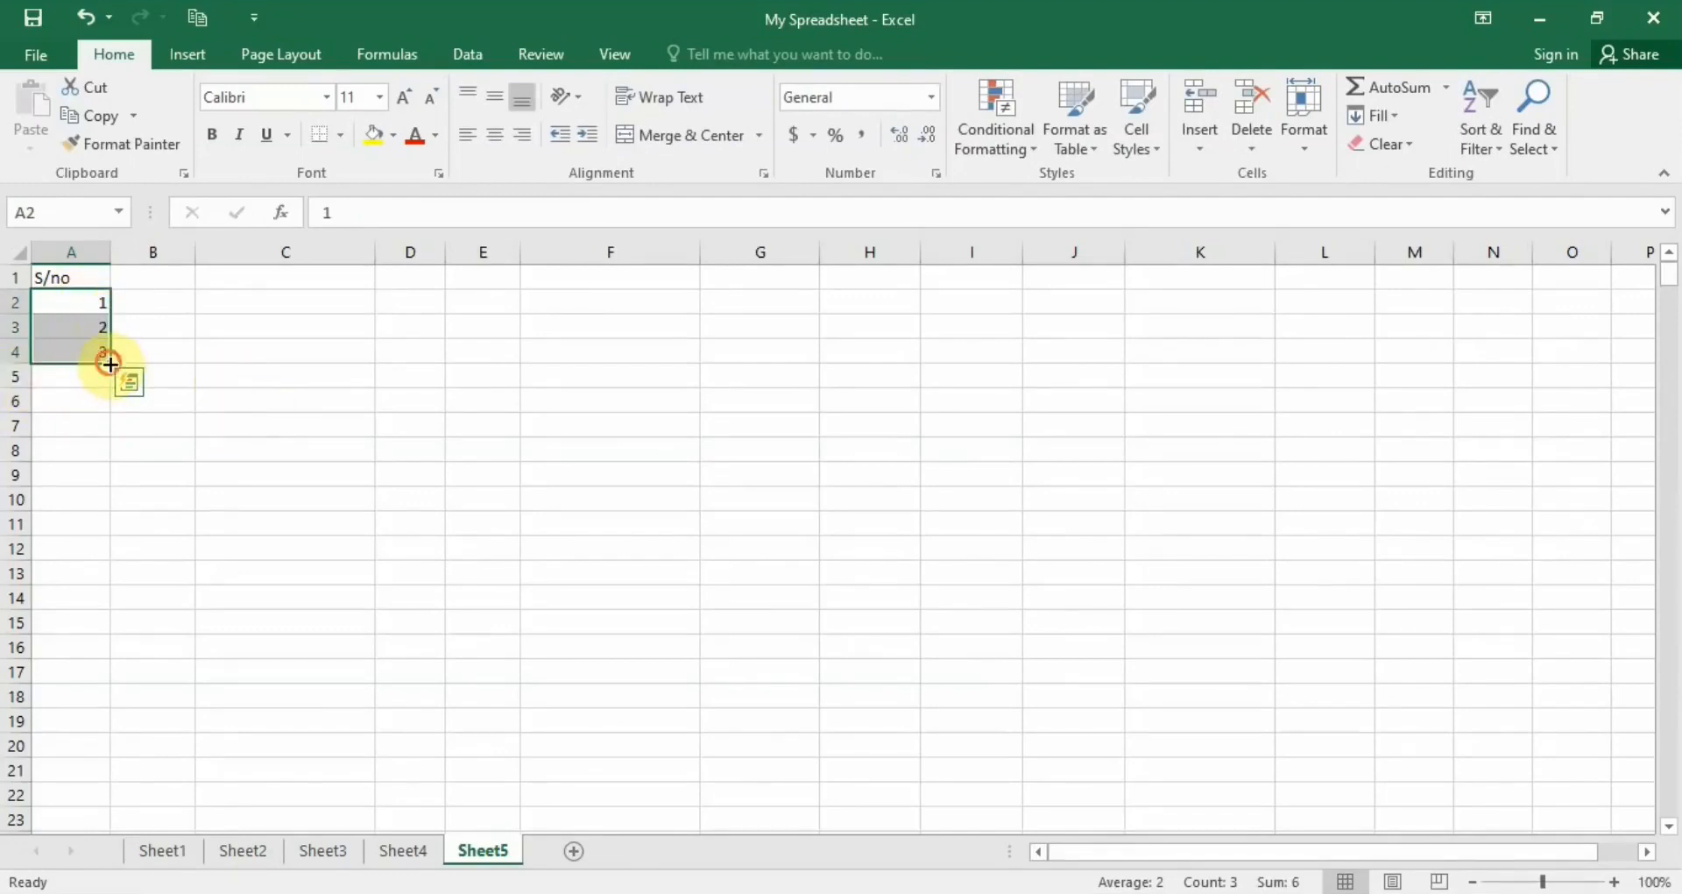
pyautogui.moveTo(112, 362)
pyautogui.mouseDown()
pyautogui.moveTo(95, 837)
pyautogui.moveTo(91, 788)
pyautogui.moveTo(88, 817)
pyautogui.mouseUp()
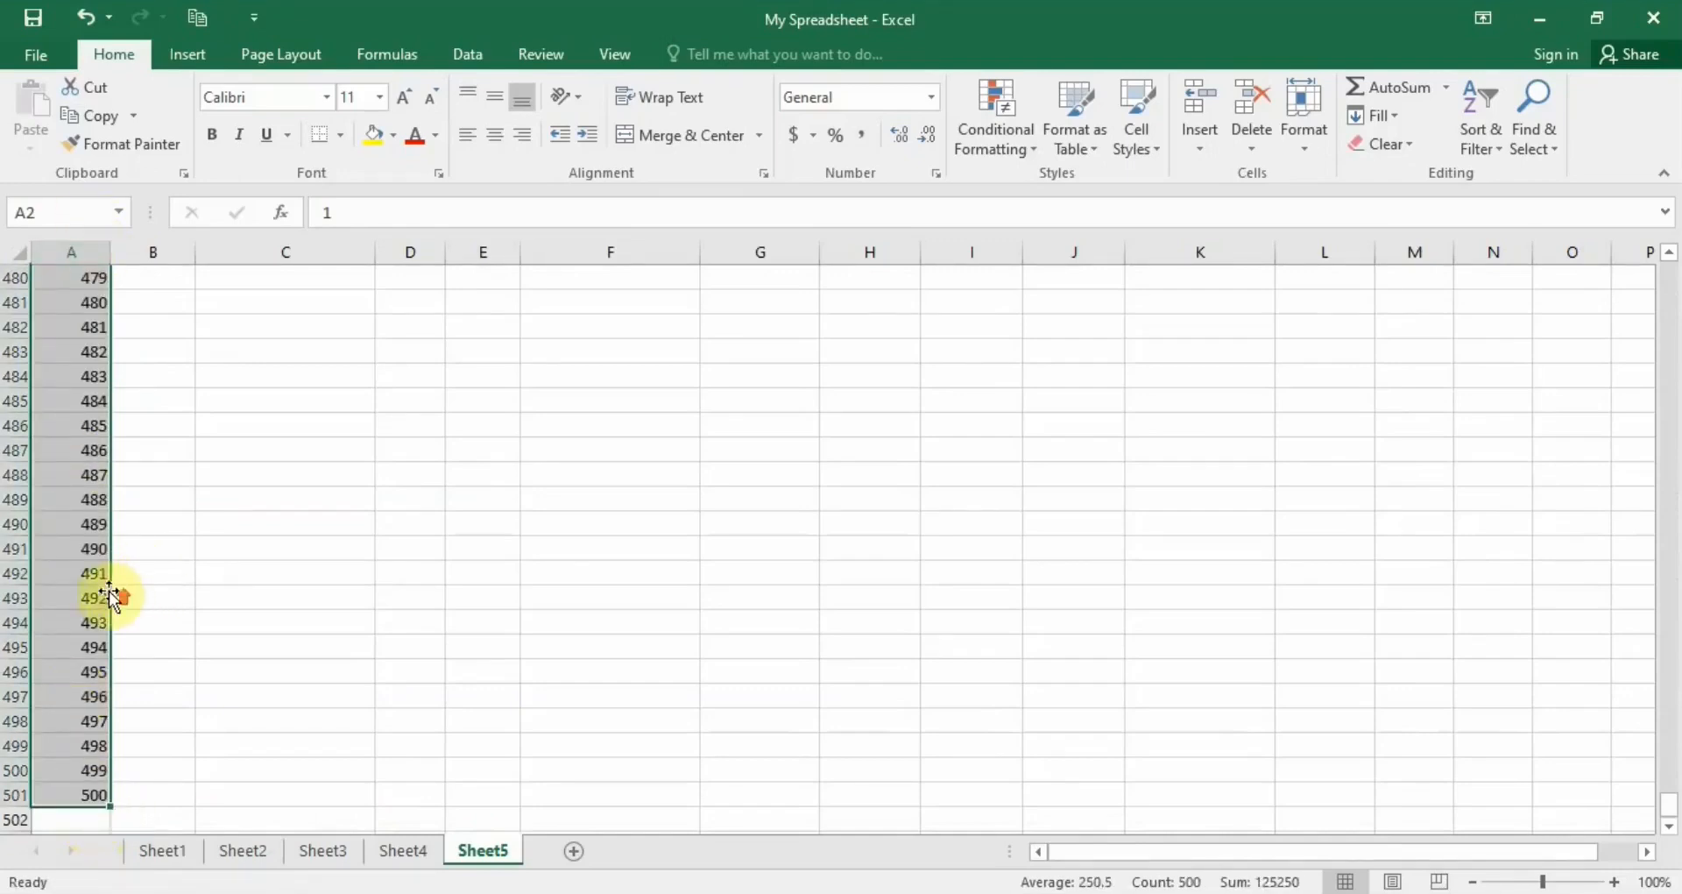
pyautogui.scroll(15, 117, 577)
pyautogui.scroll(20, 117, 576)
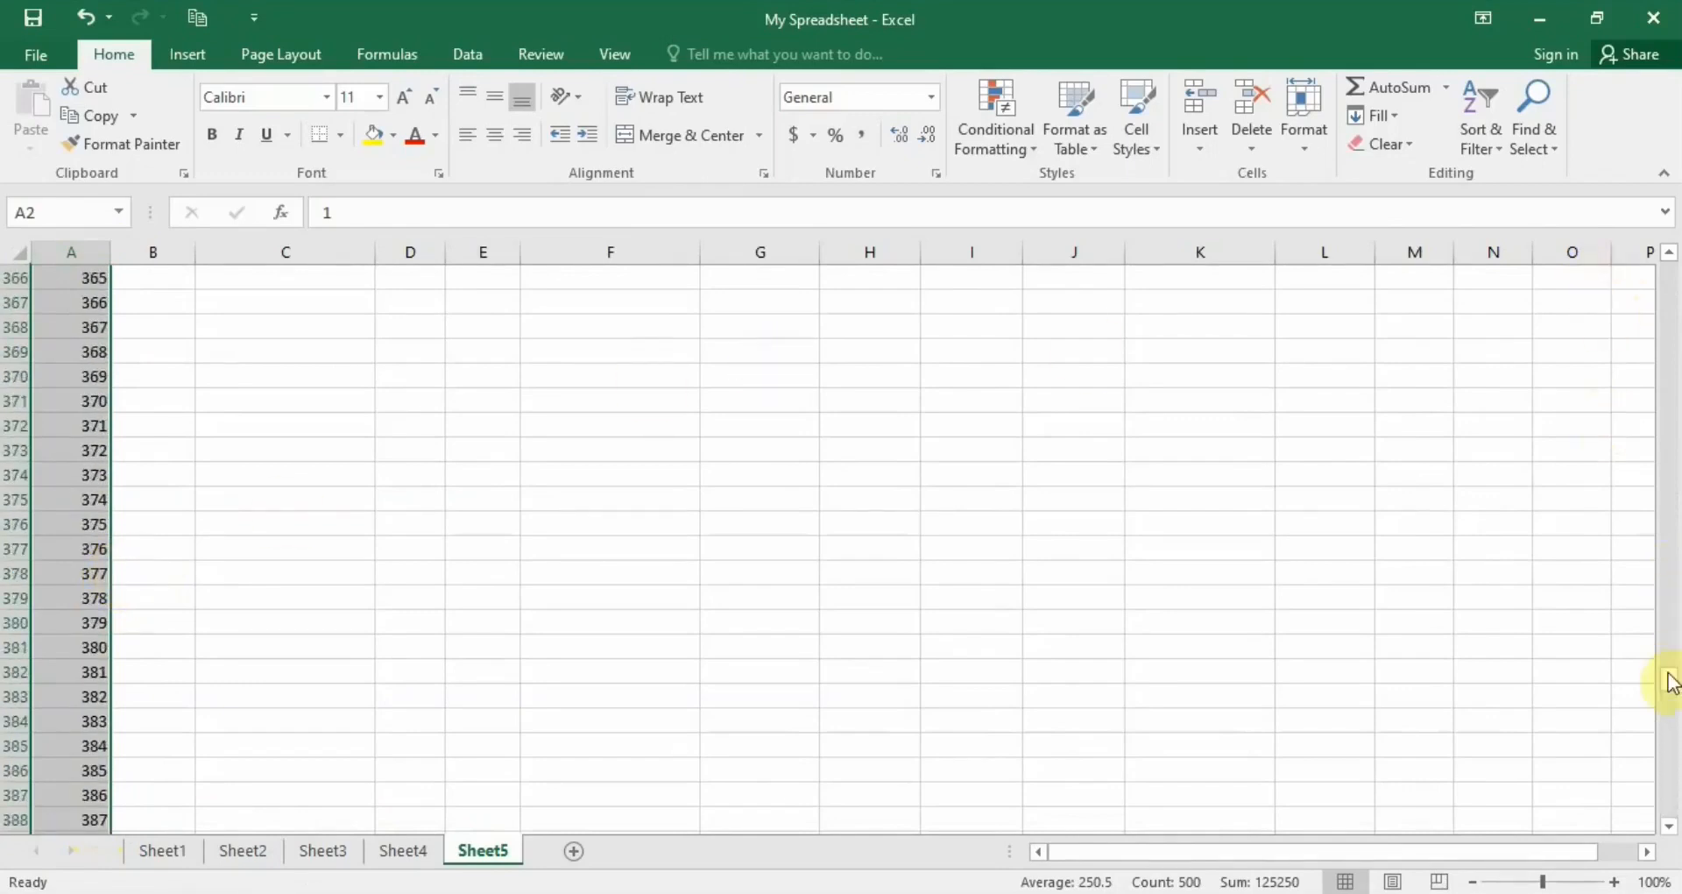
pyautogui.moveTo(1667, 675); pyautogui.dragTo(1664, 272)
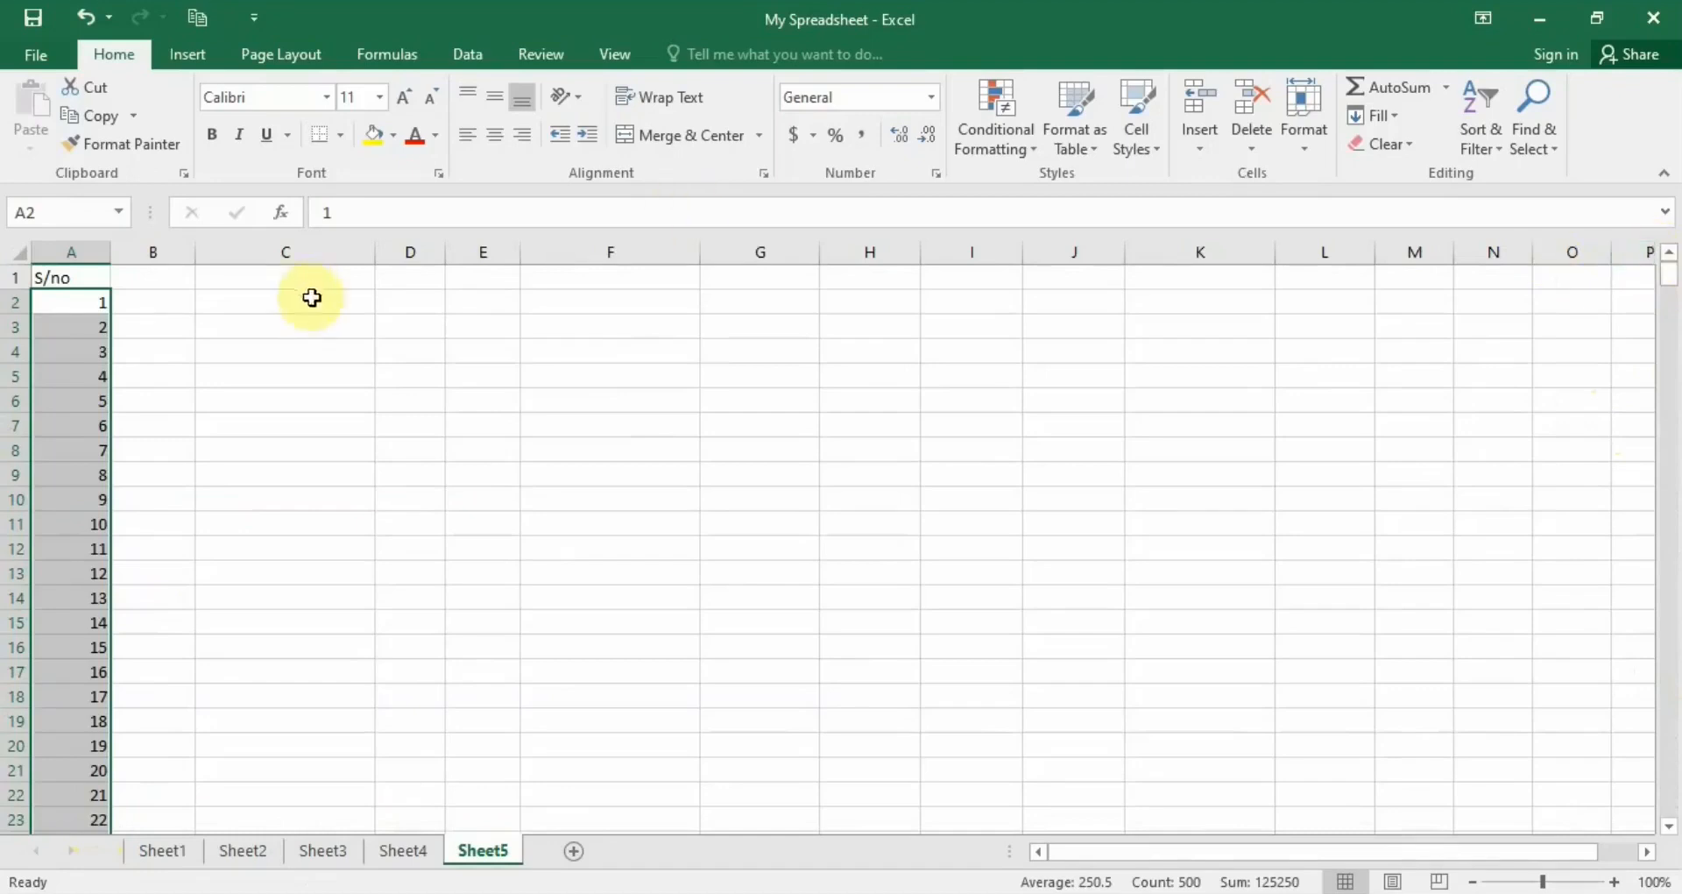
# - Enter the column header Emp Code in cell B1
pyautogui.click(154, 275)
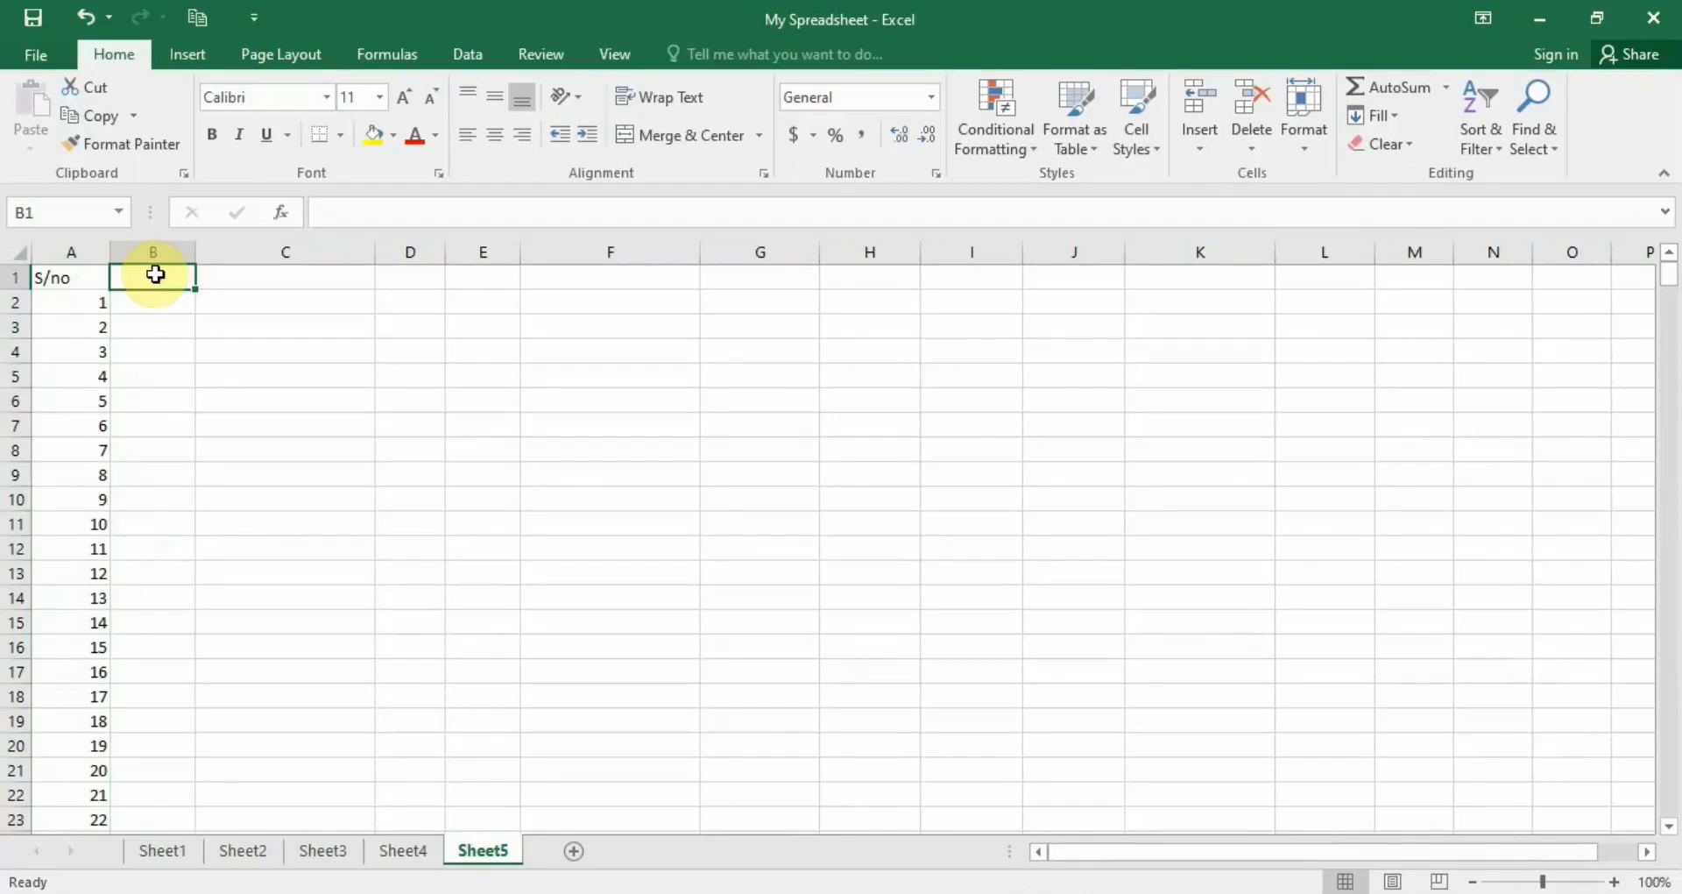
pyautogui.write('Emp')
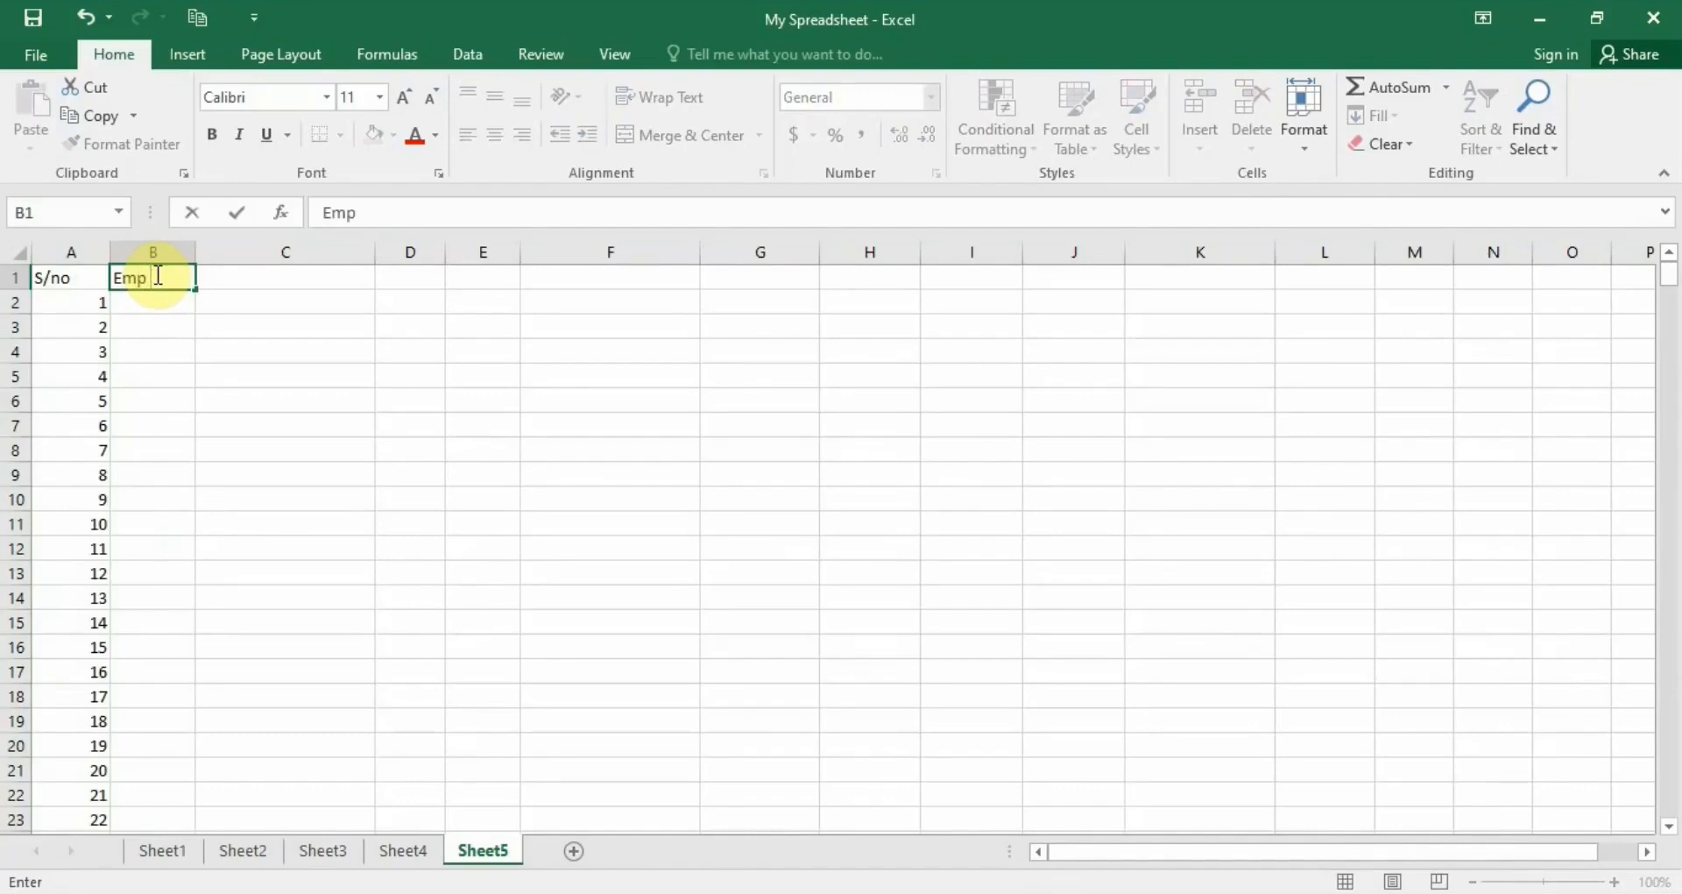
pyautogui.write(' Code')
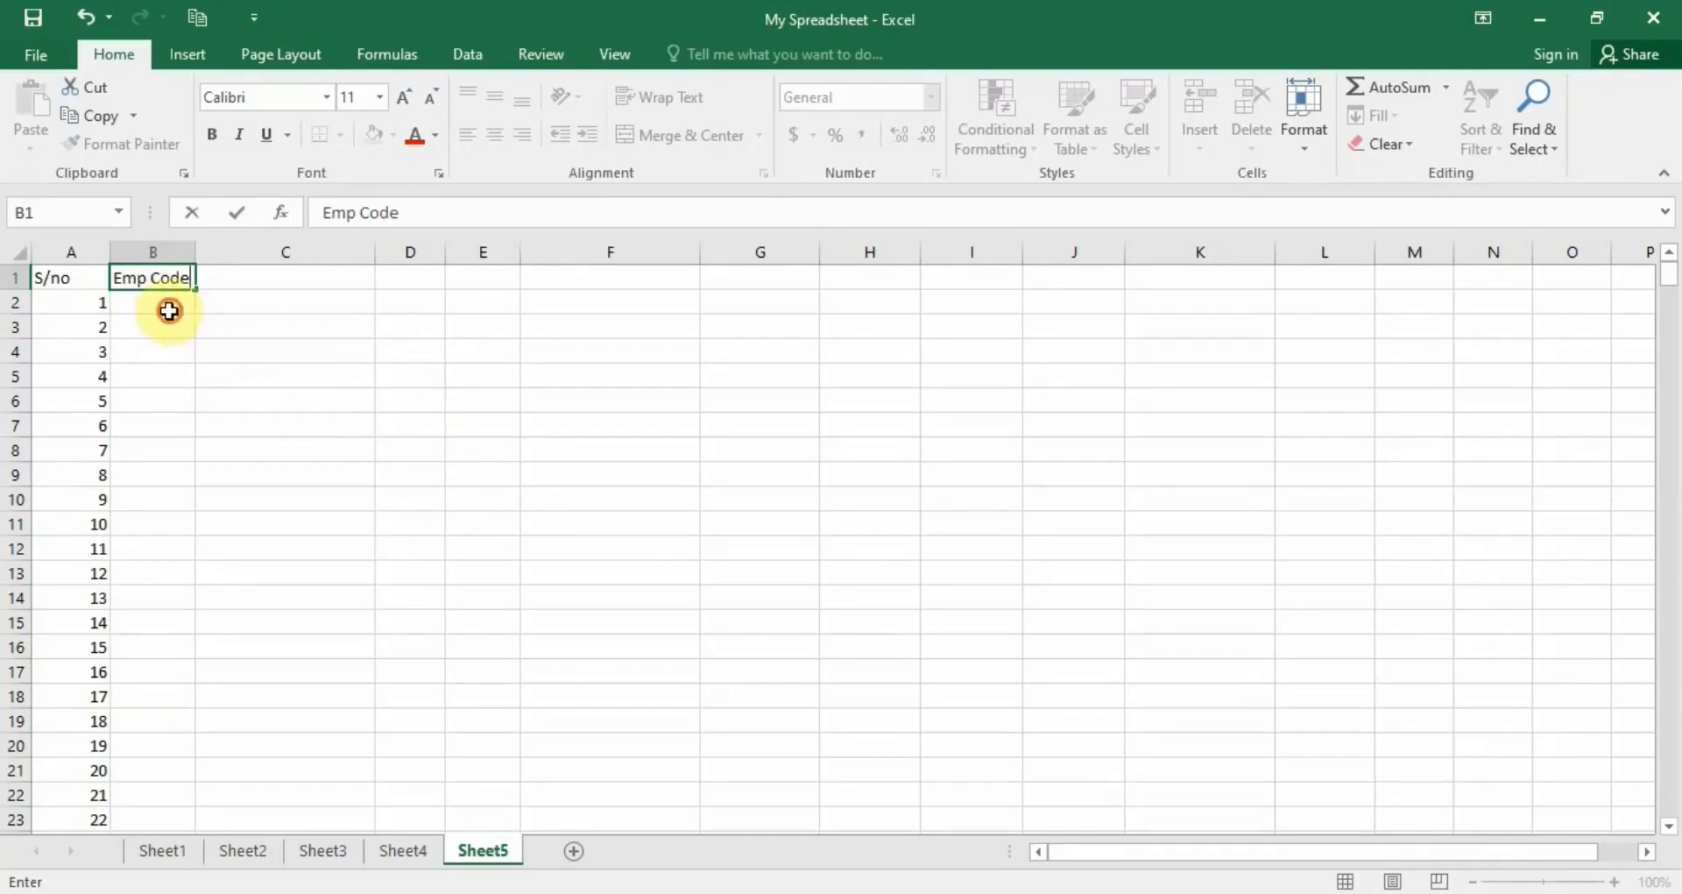
# - Enter two sample six-digit employee codes in cells B2 and B3 under the Emp Code header
pyautogui.click(169, 311)
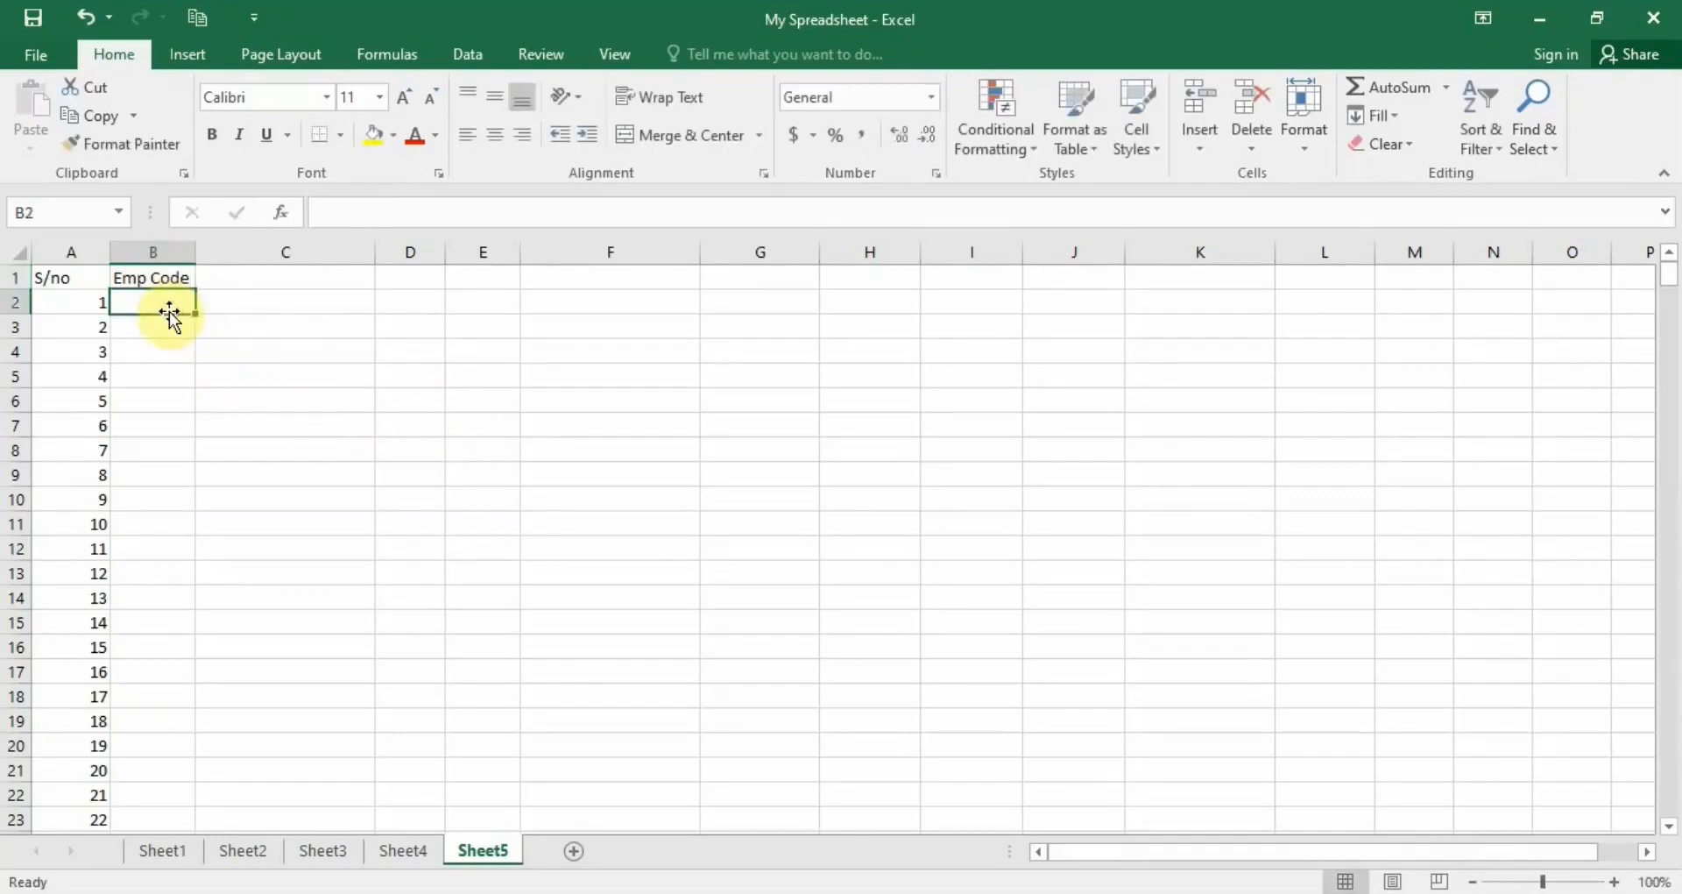
pyautogui.write('287654')
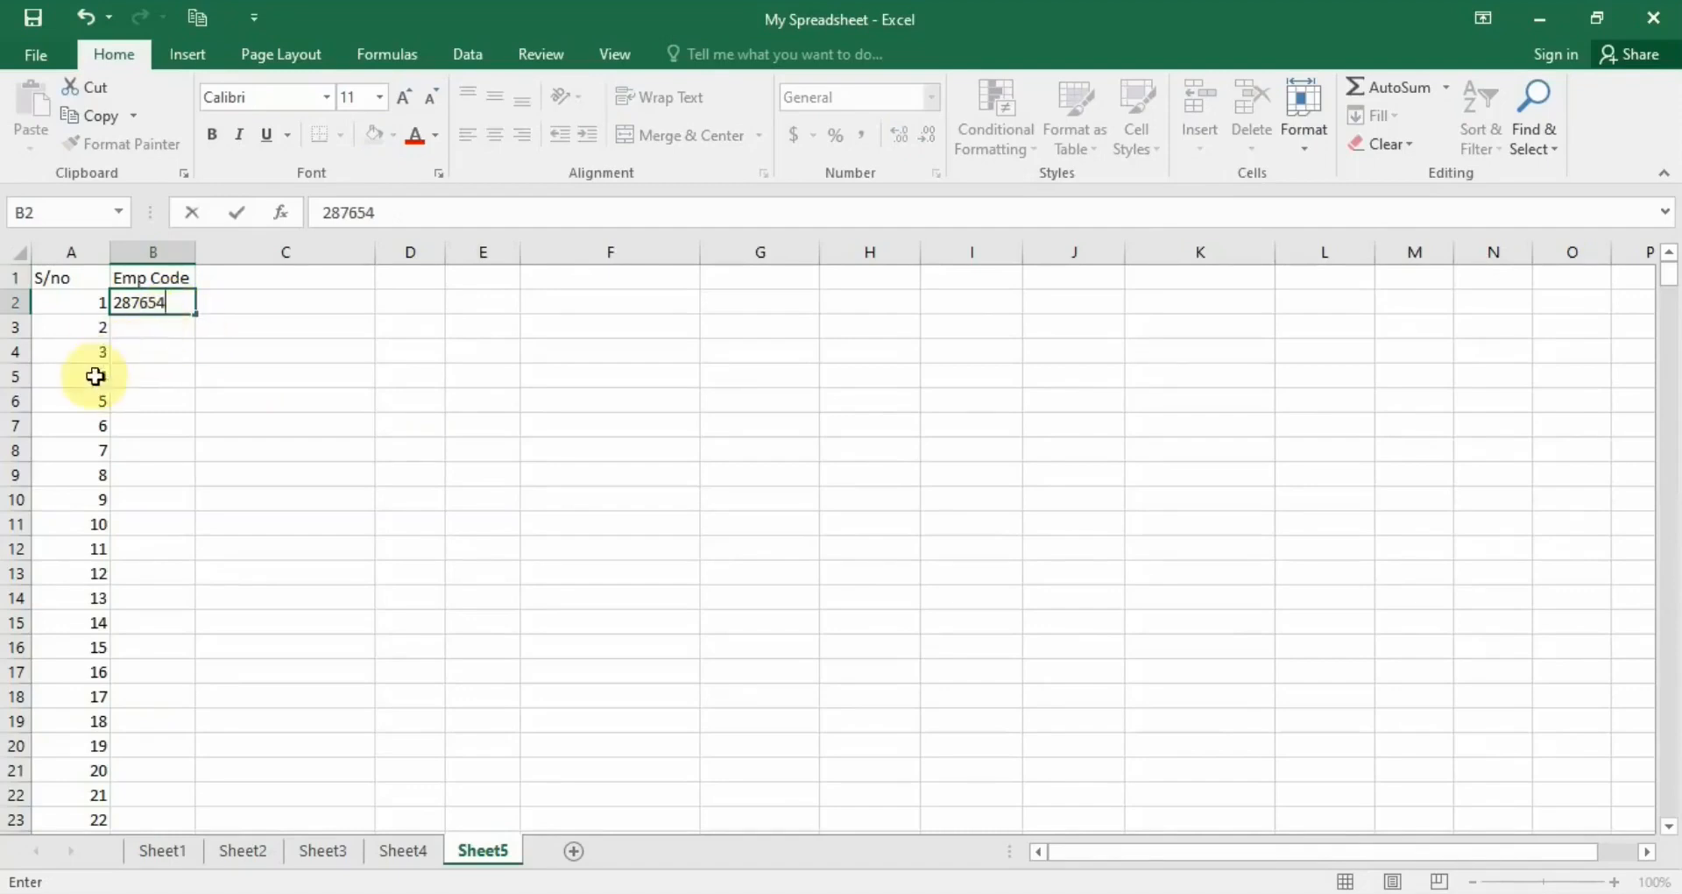
pyautogui.click(175, 334)
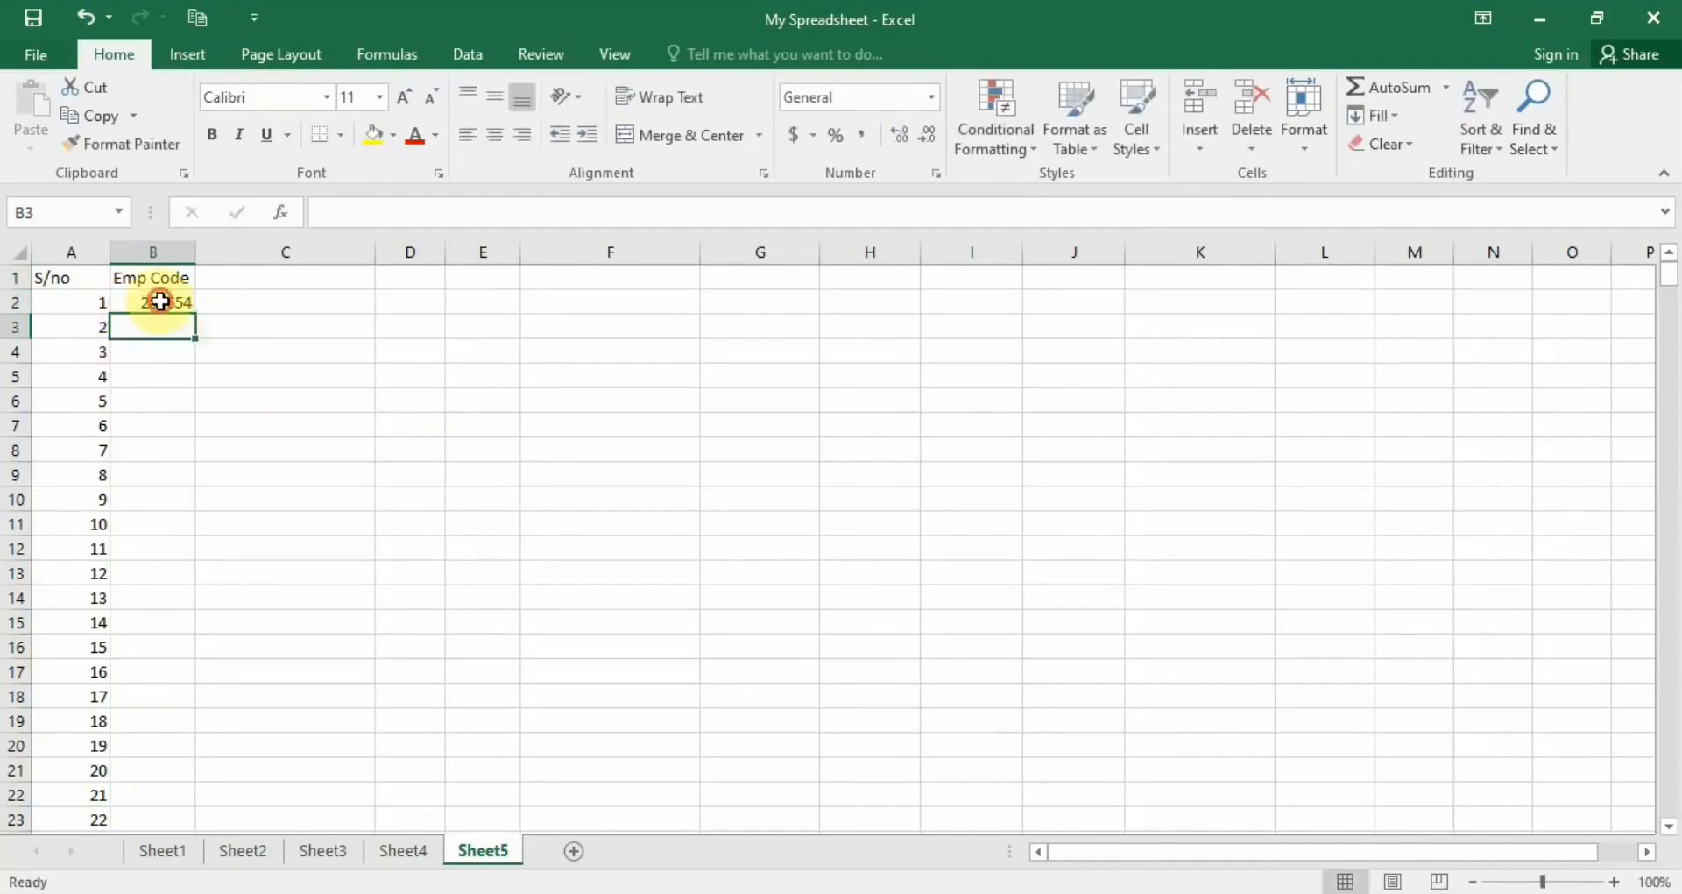
pyautogui.click(160, 302)
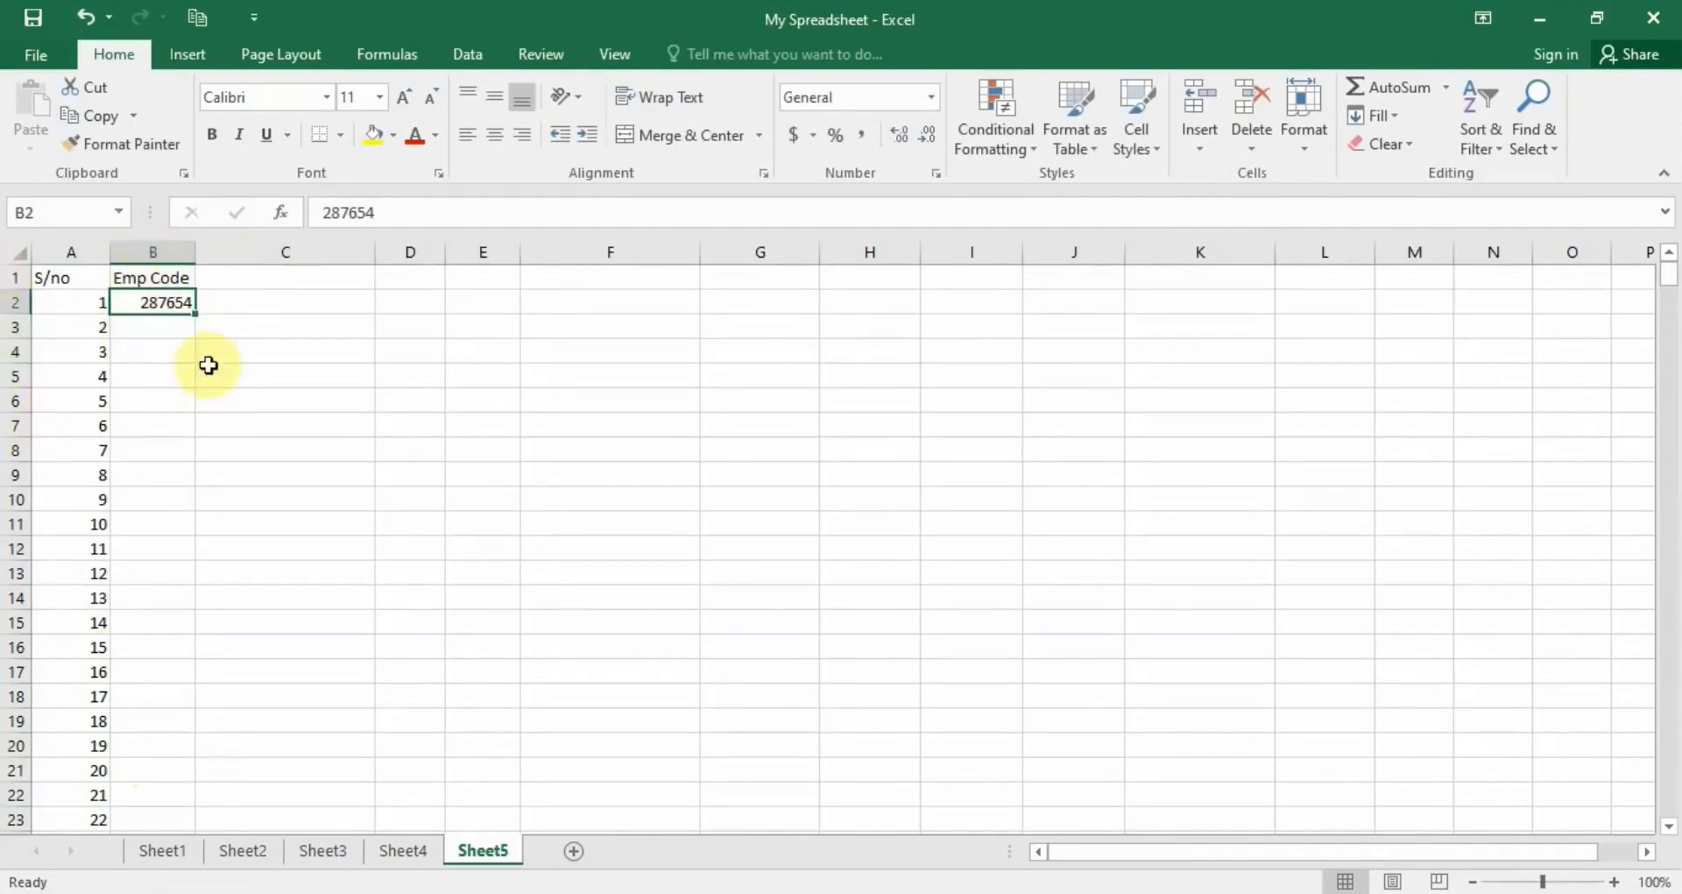
pyautogui.click(159, 329)
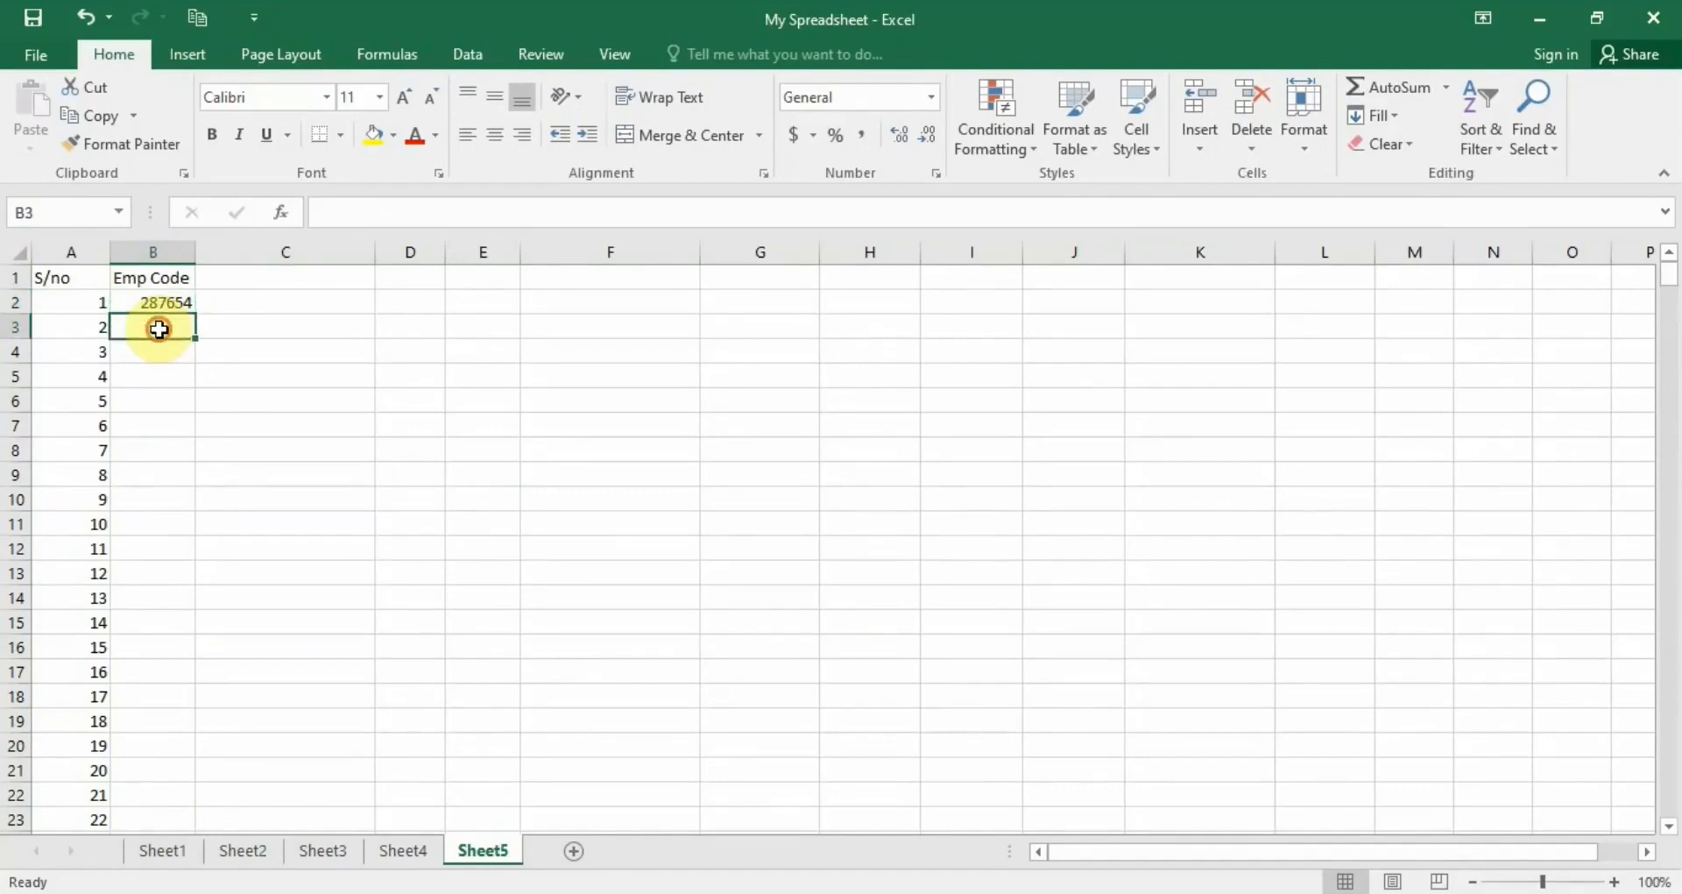
pyautogui.write('1')
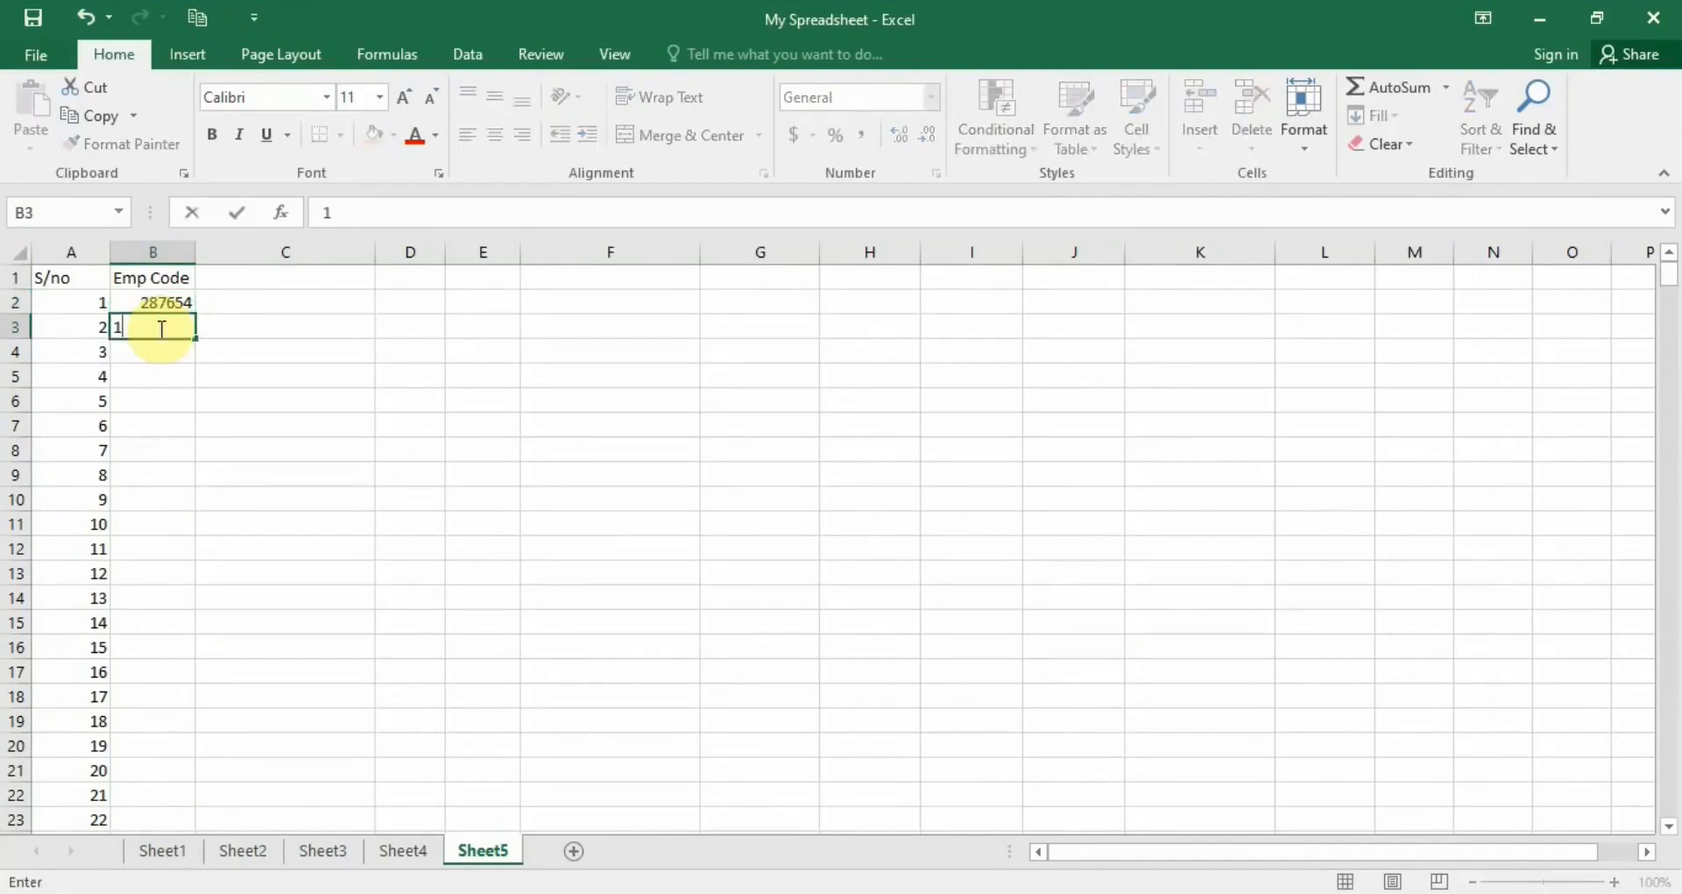
pyautogui.write('78349')
pyautogui.click(162, 355)
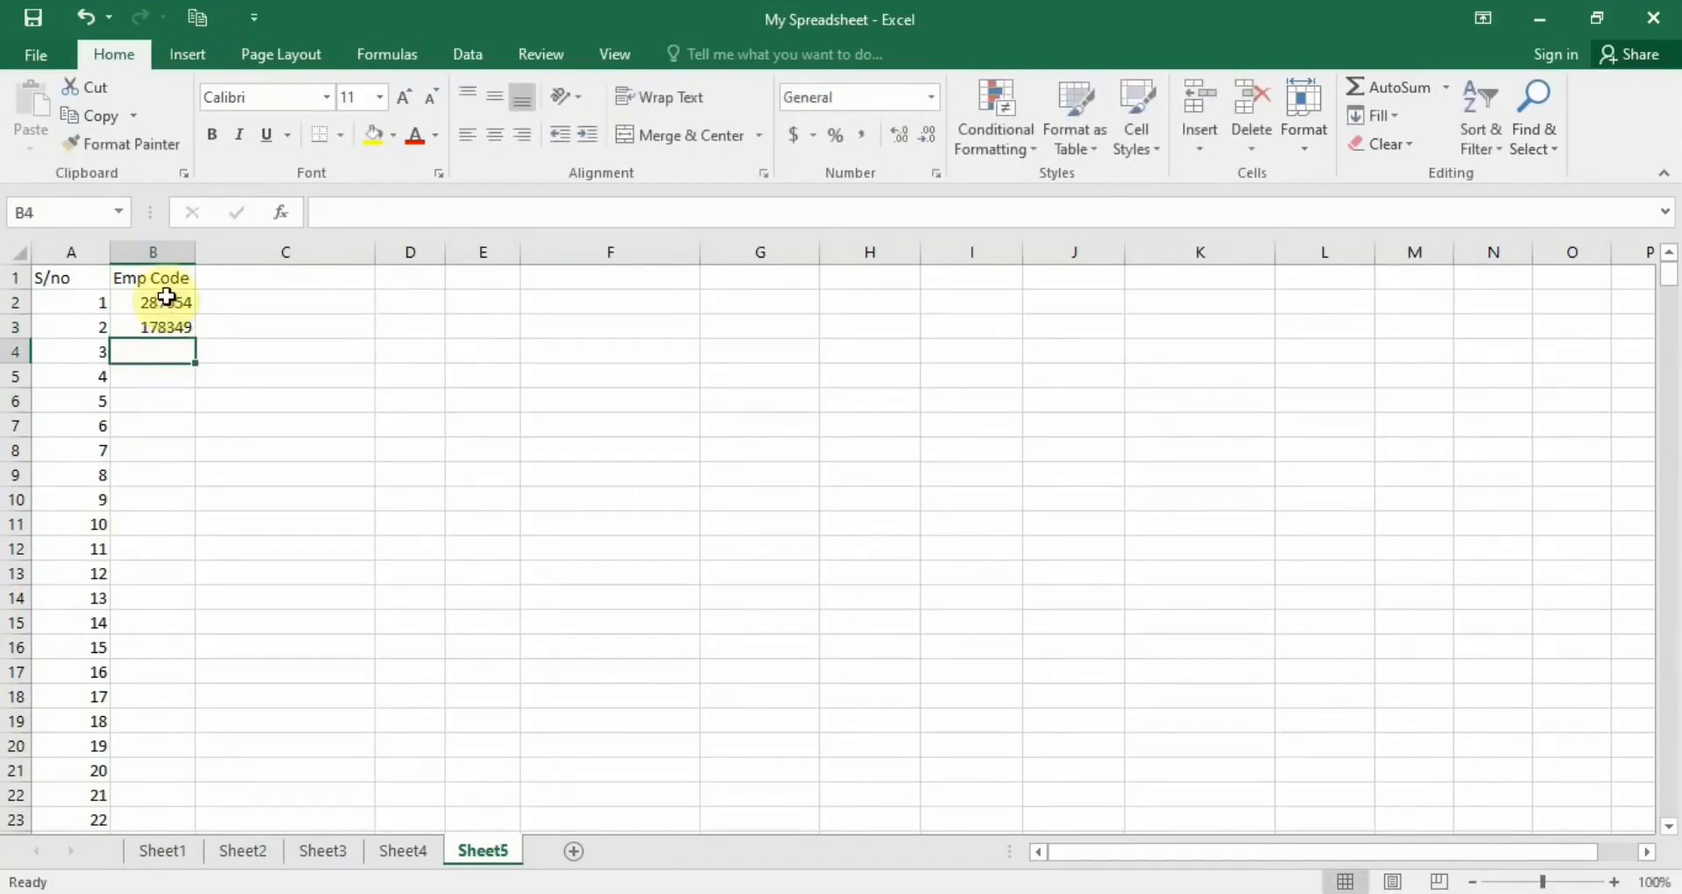
pyautogui.click(166, 298)
pyautogui.click(169, 330)
pyautogui.click(182, 346)
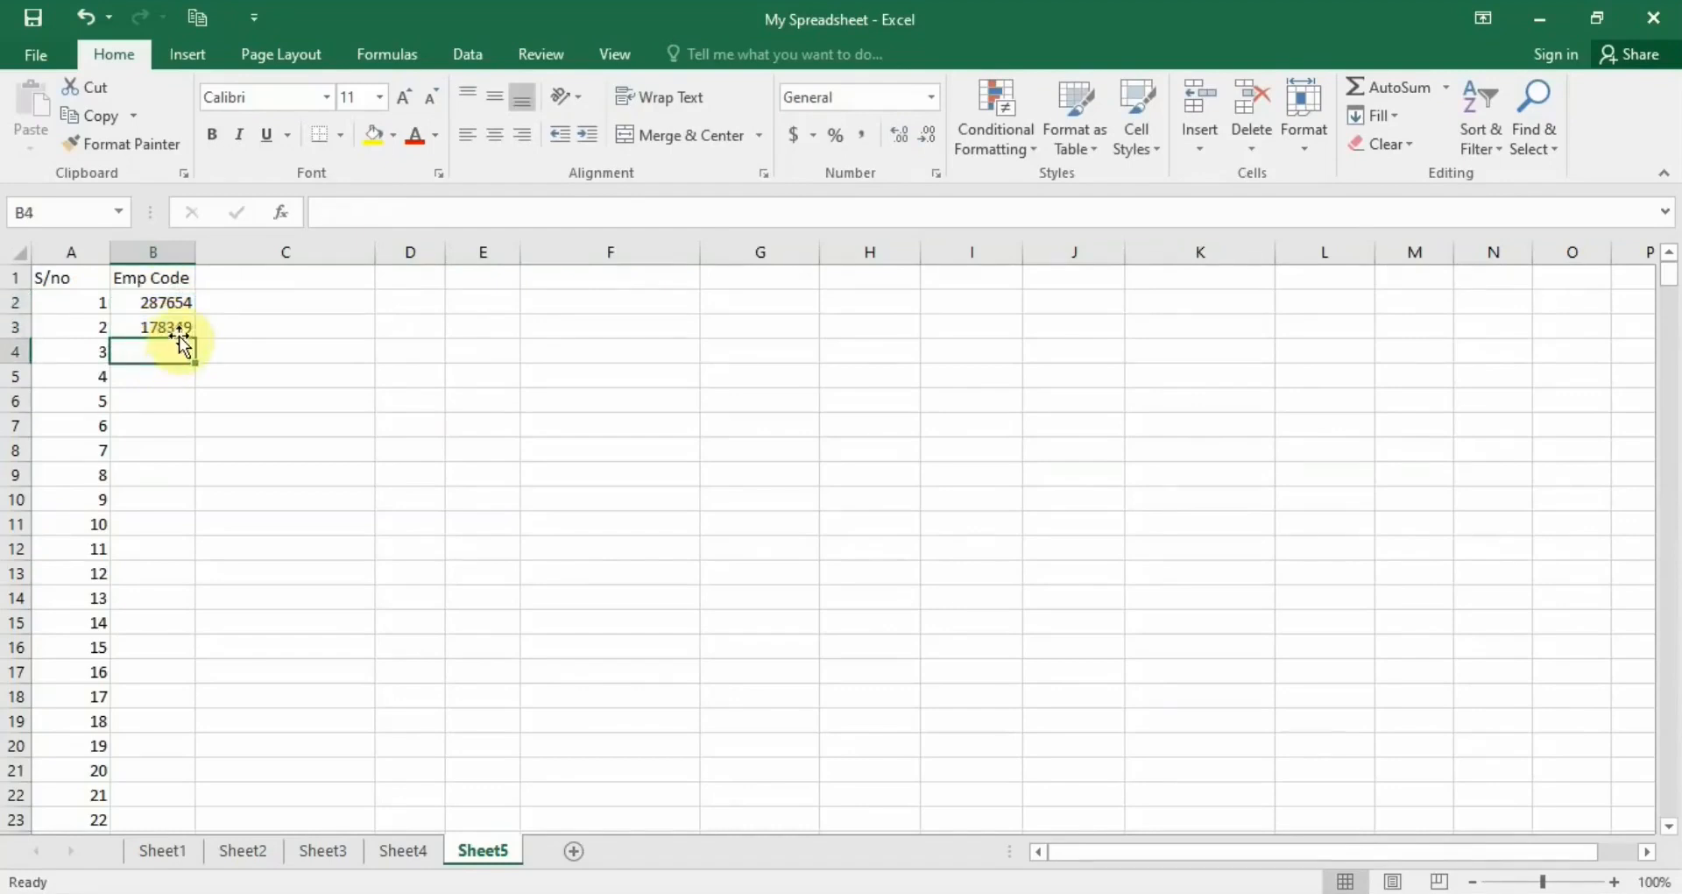
pyautogui.scroll(-12, 179, 344)
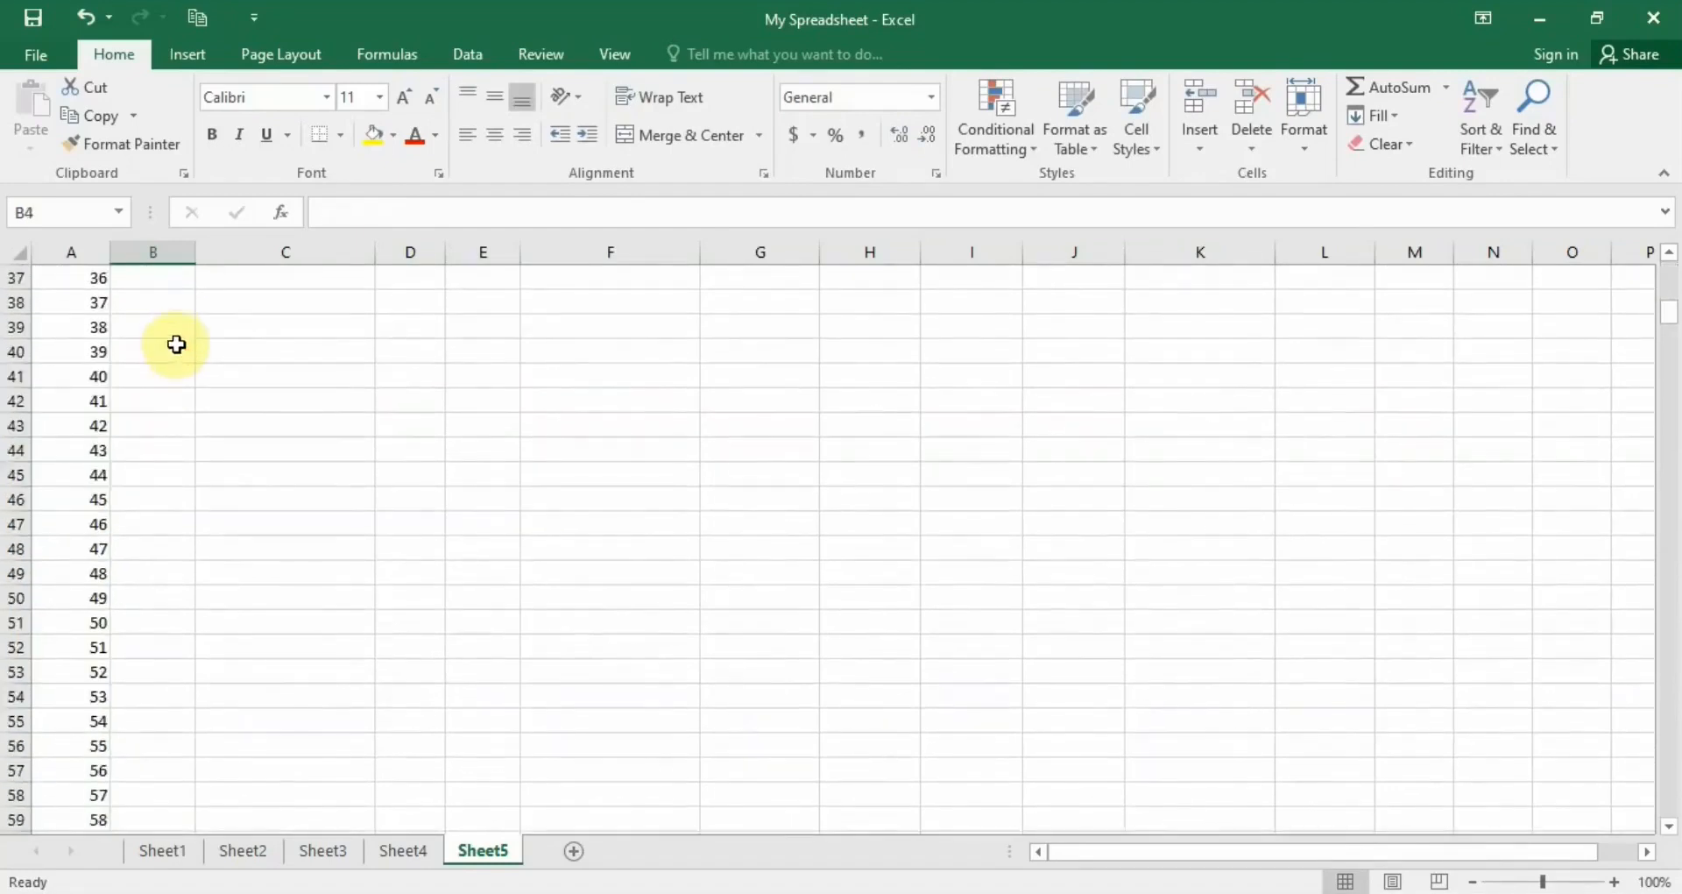
pyautogui.scroll(-16, 180, 338)
pyautogui.scroll(11, 191, 315)
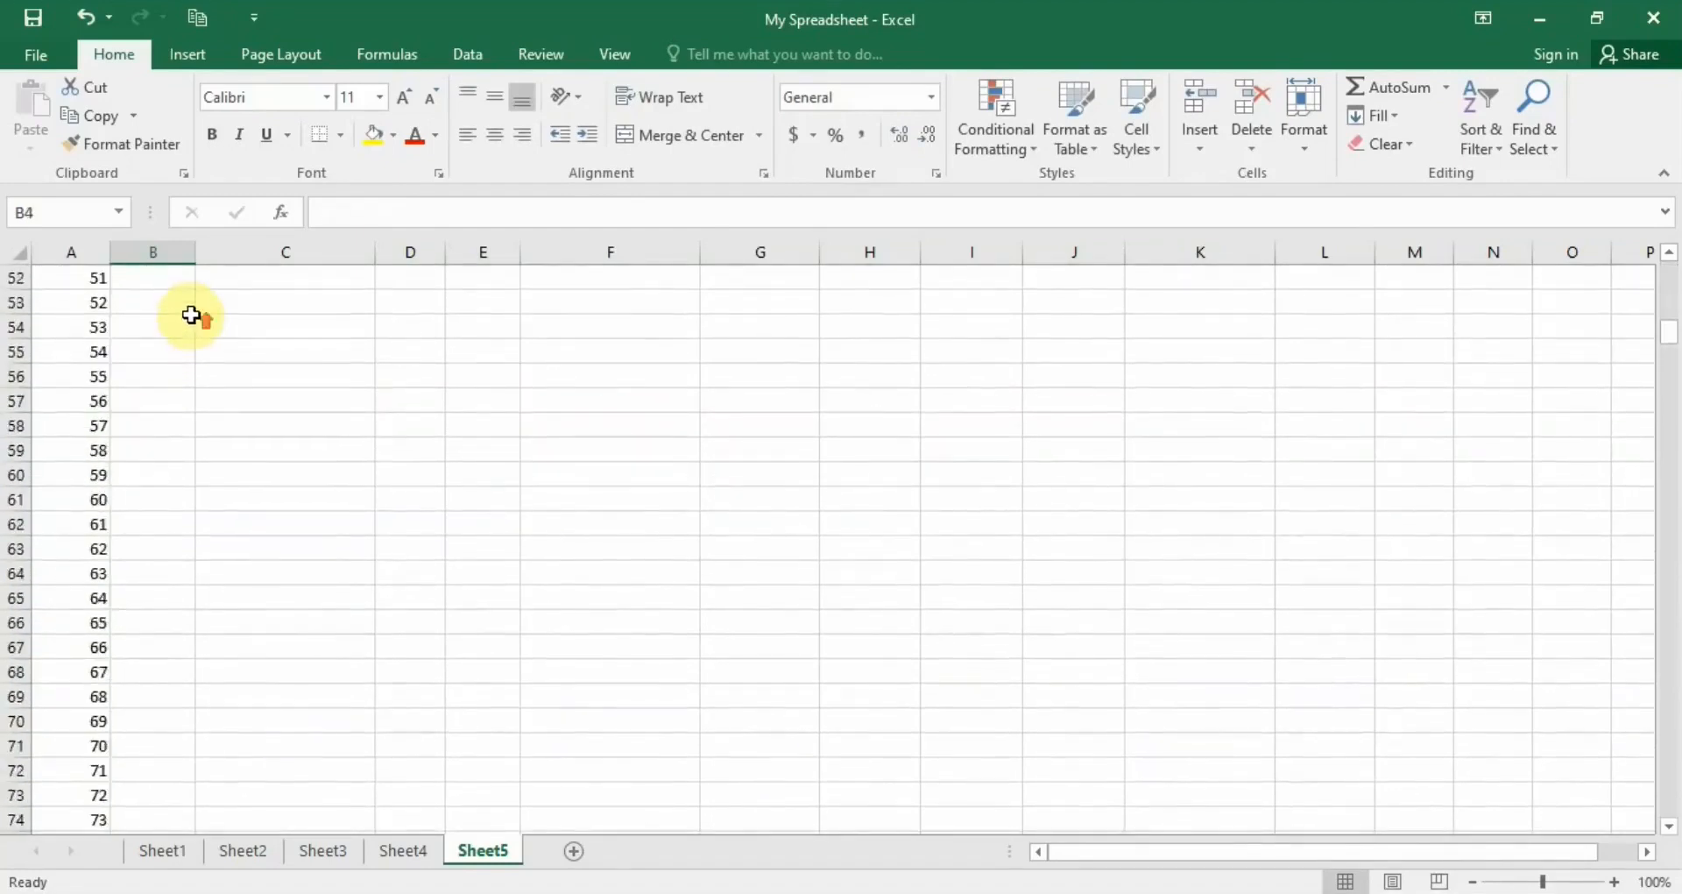
pyautogui.scroll(17, 191, 315)
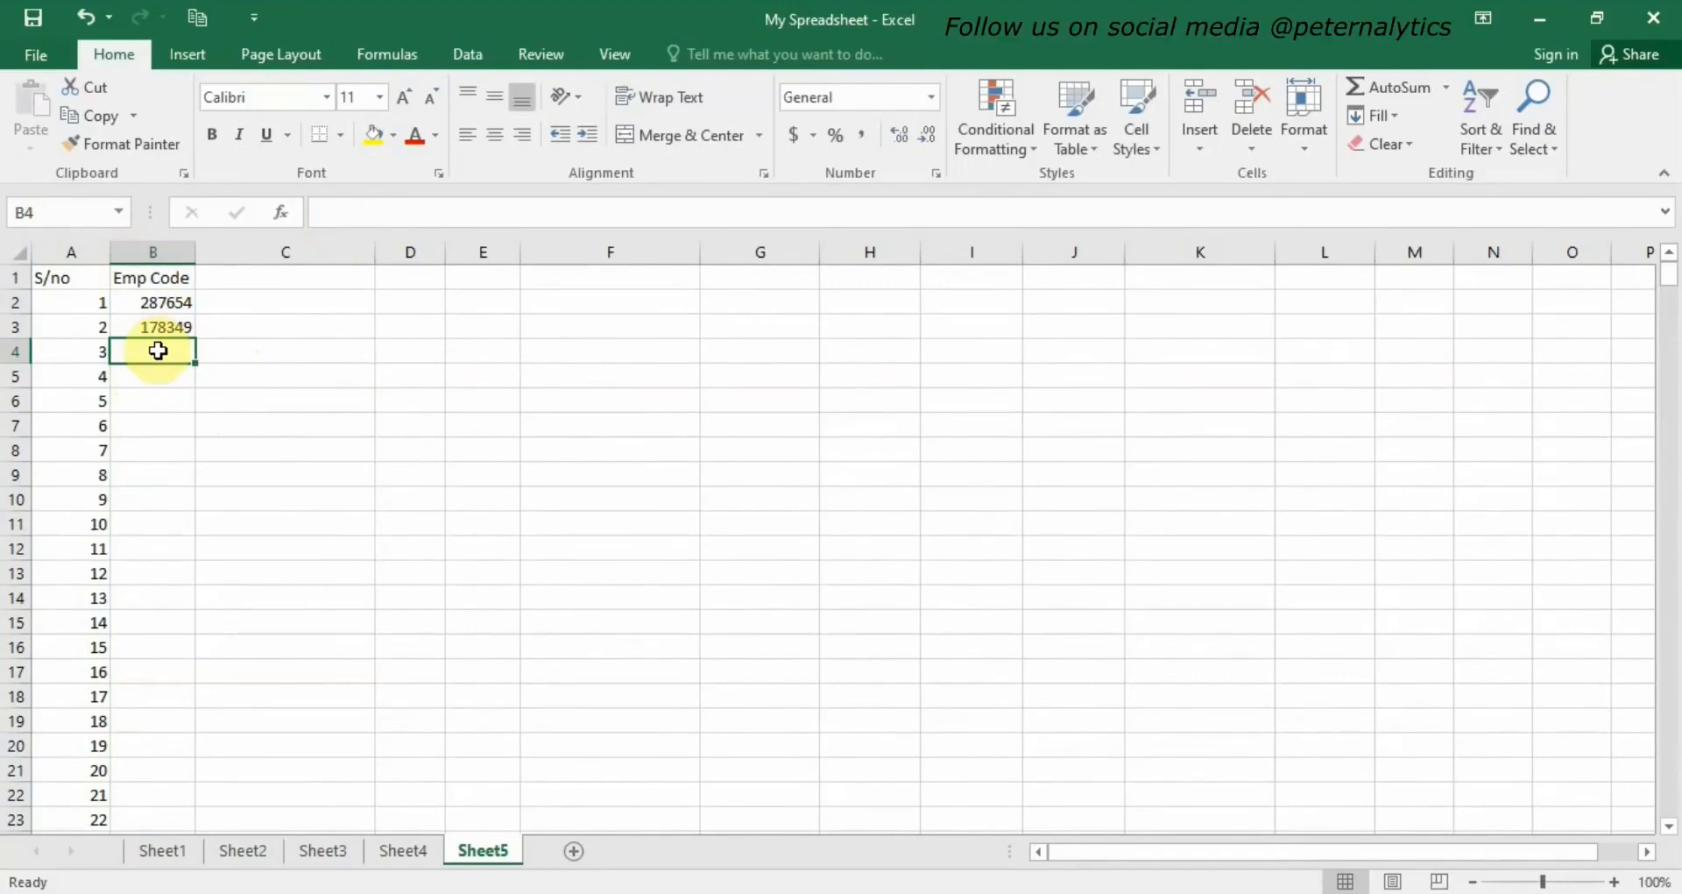
# - Enter the formula =RANDBETWEEN(128555, 999650) in cell B4 to generate a random employee code
pyautogui.write('=')
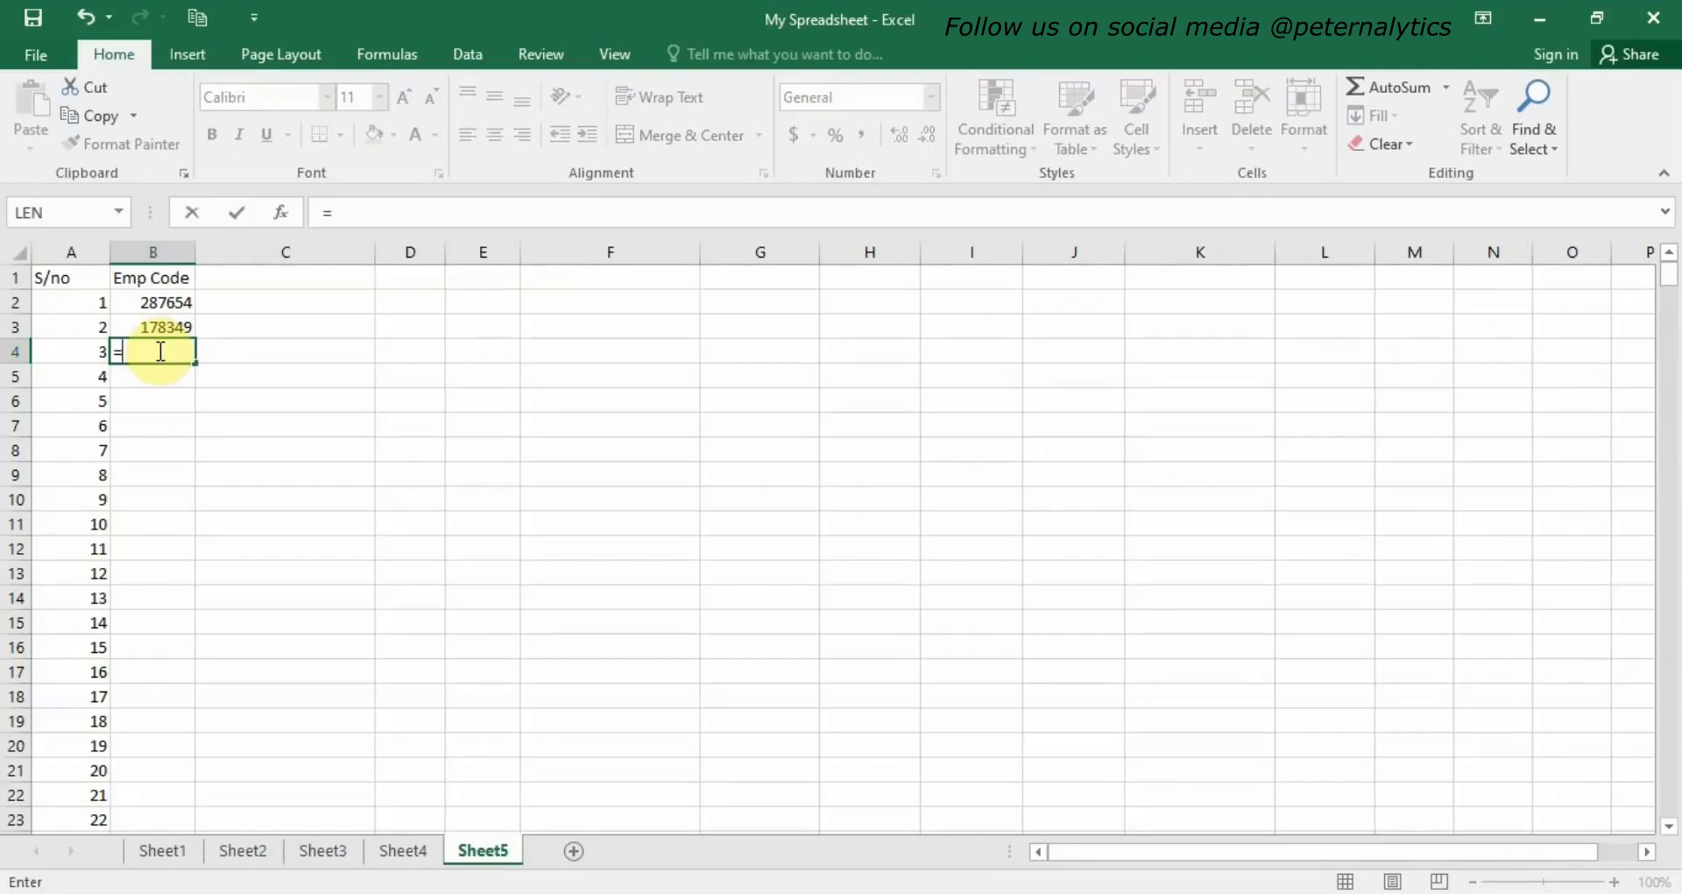
pyautogui.write('ra')
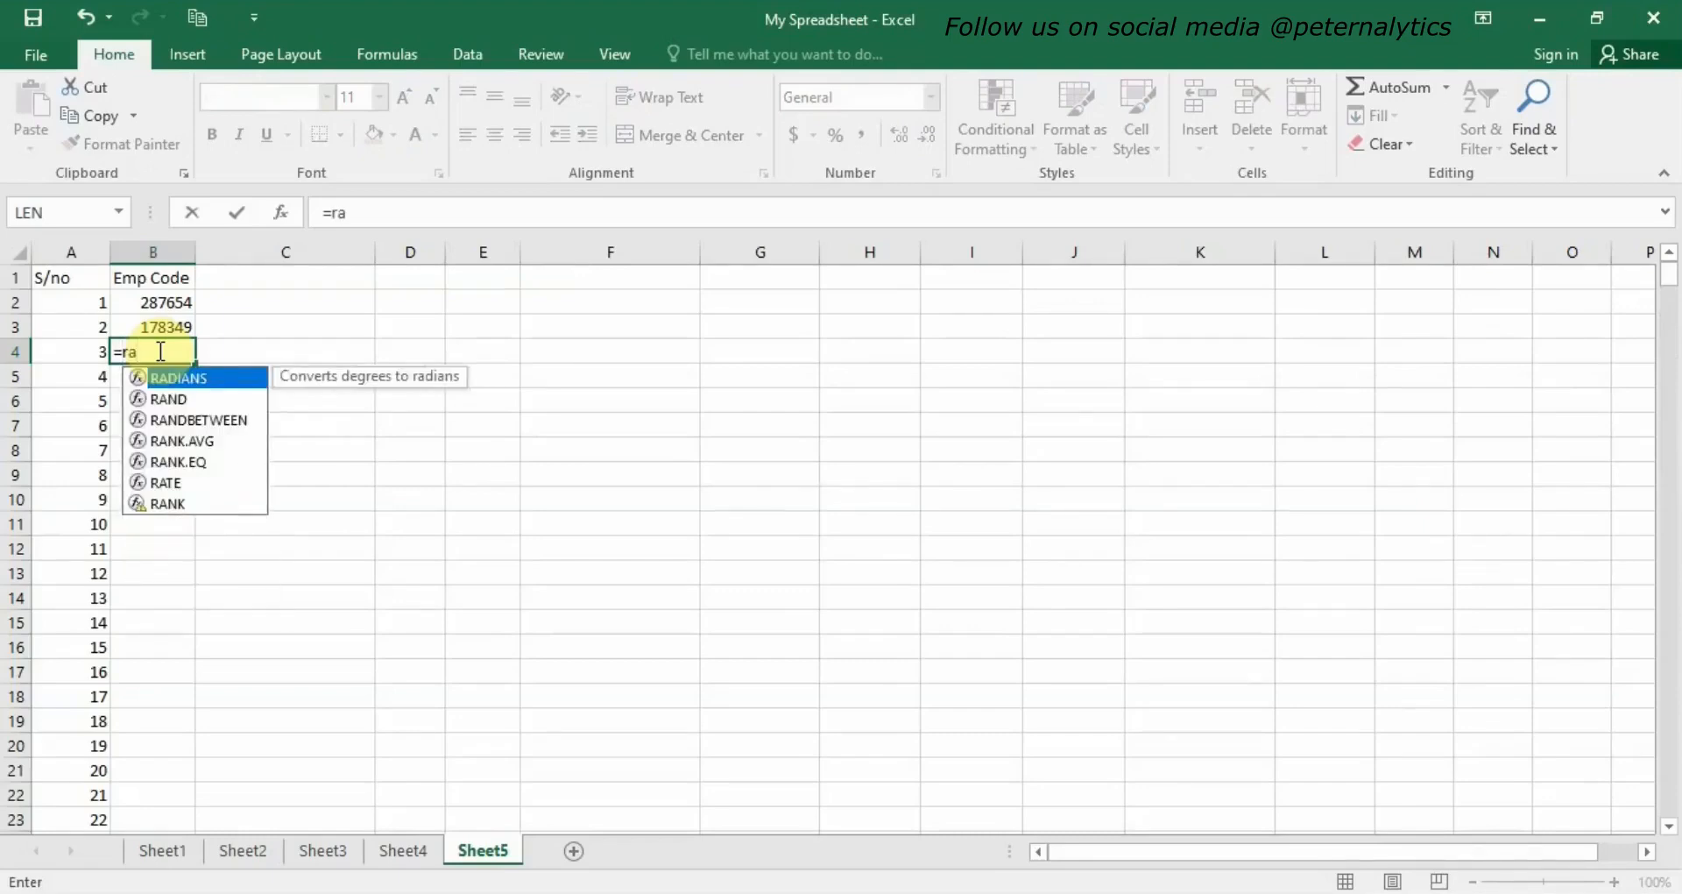
pyautogui.write('n')
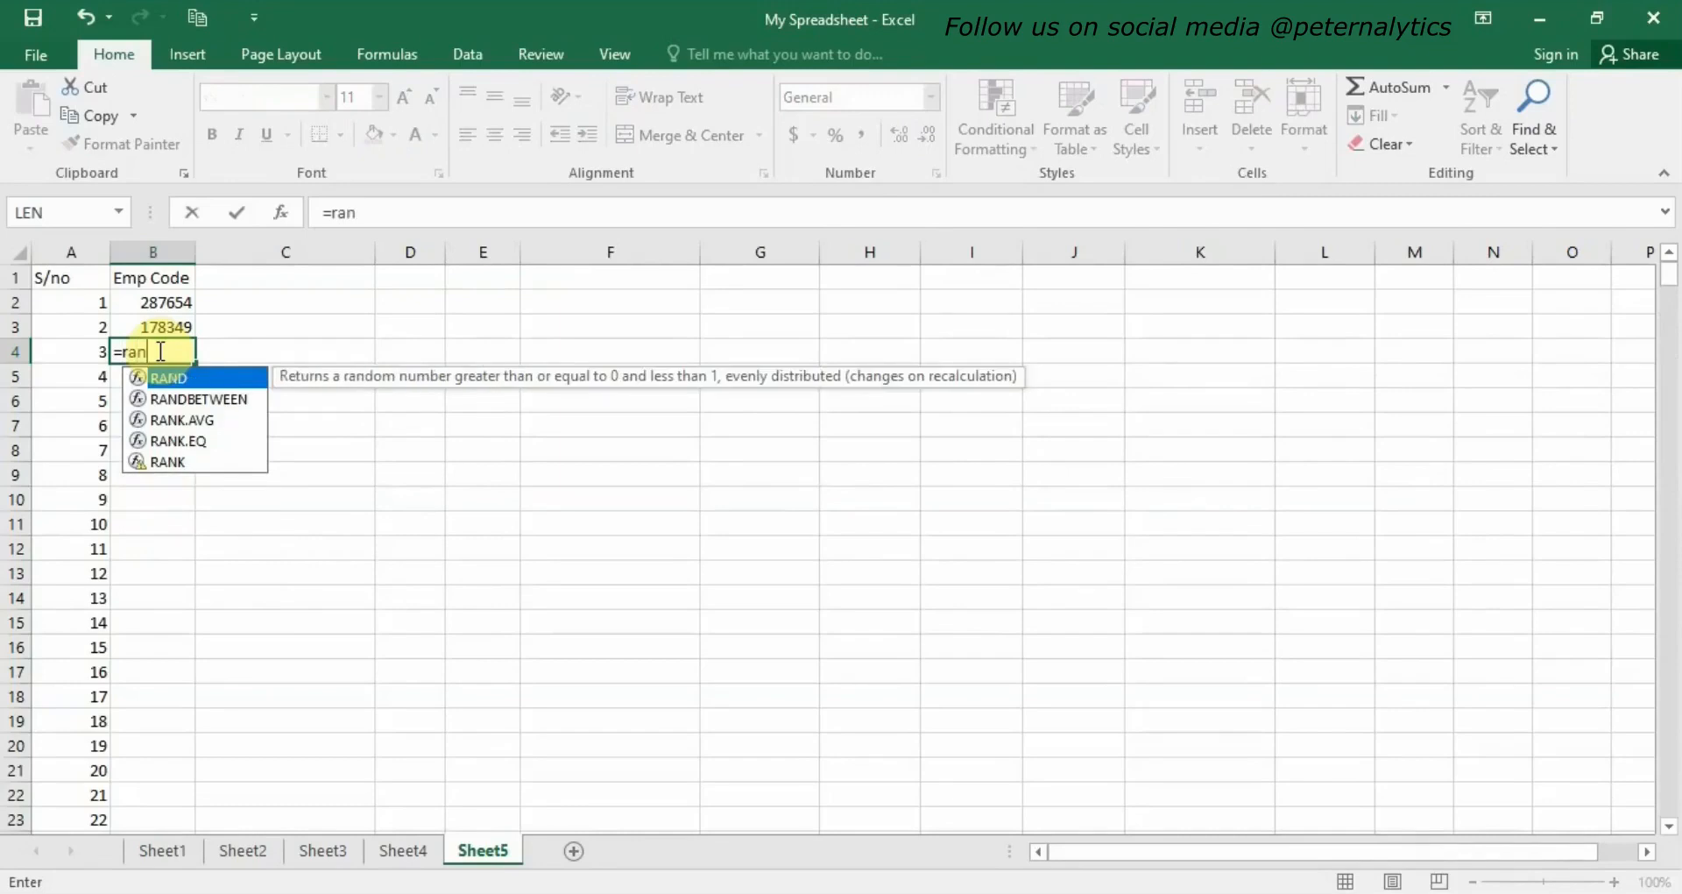
pyautogui.click(186, 399)
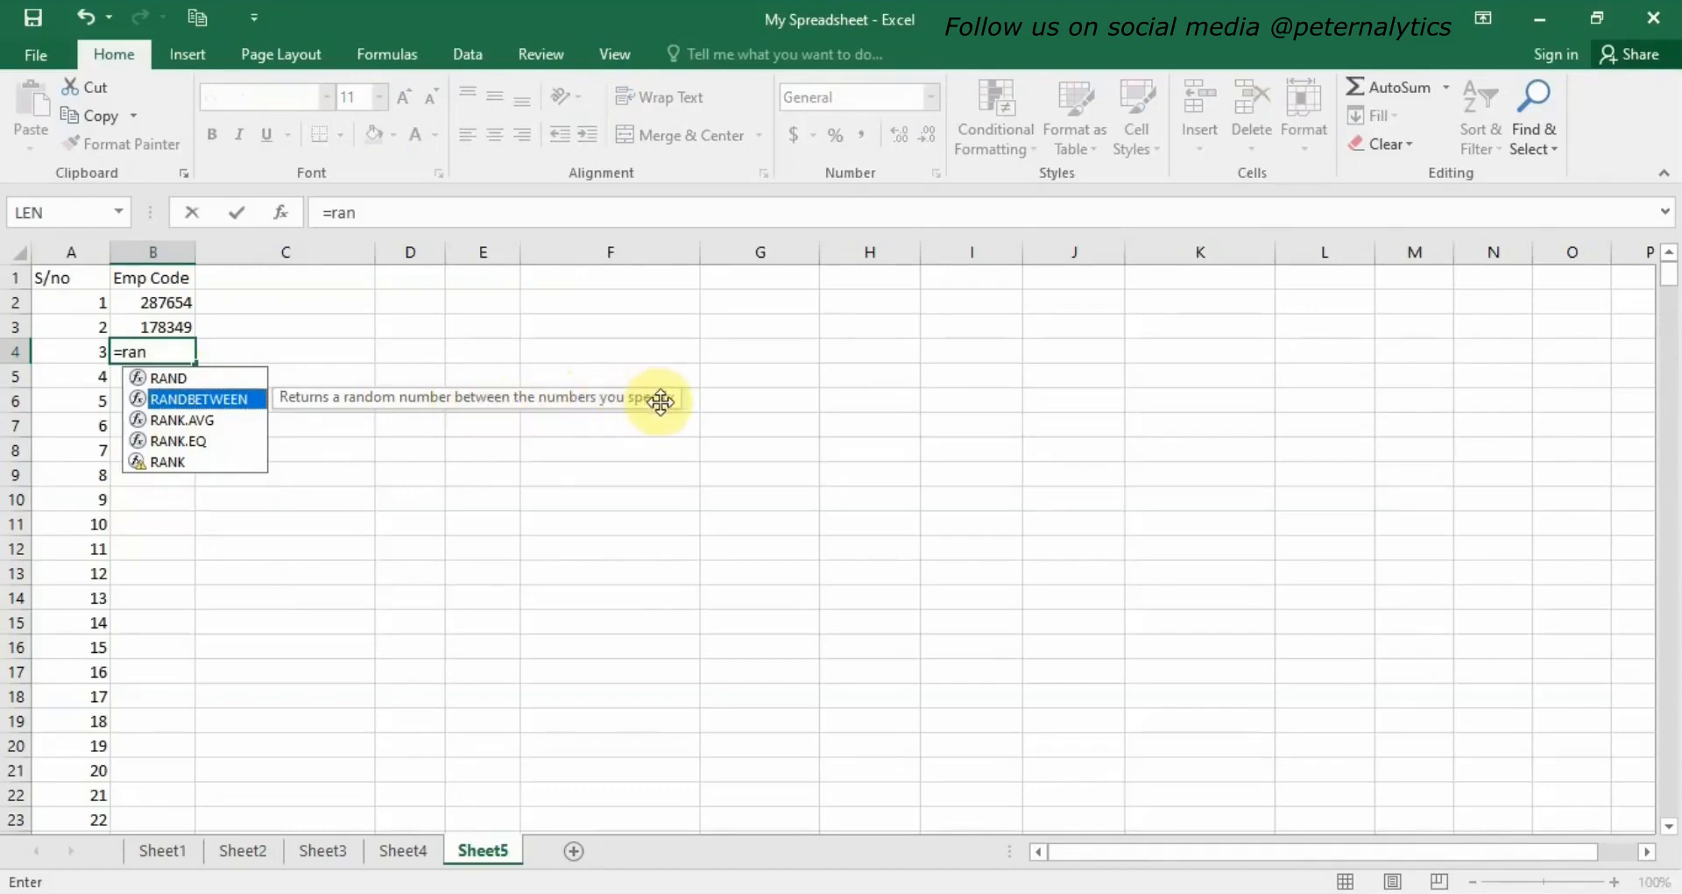
pyautogui.doubleClick(204, 398)
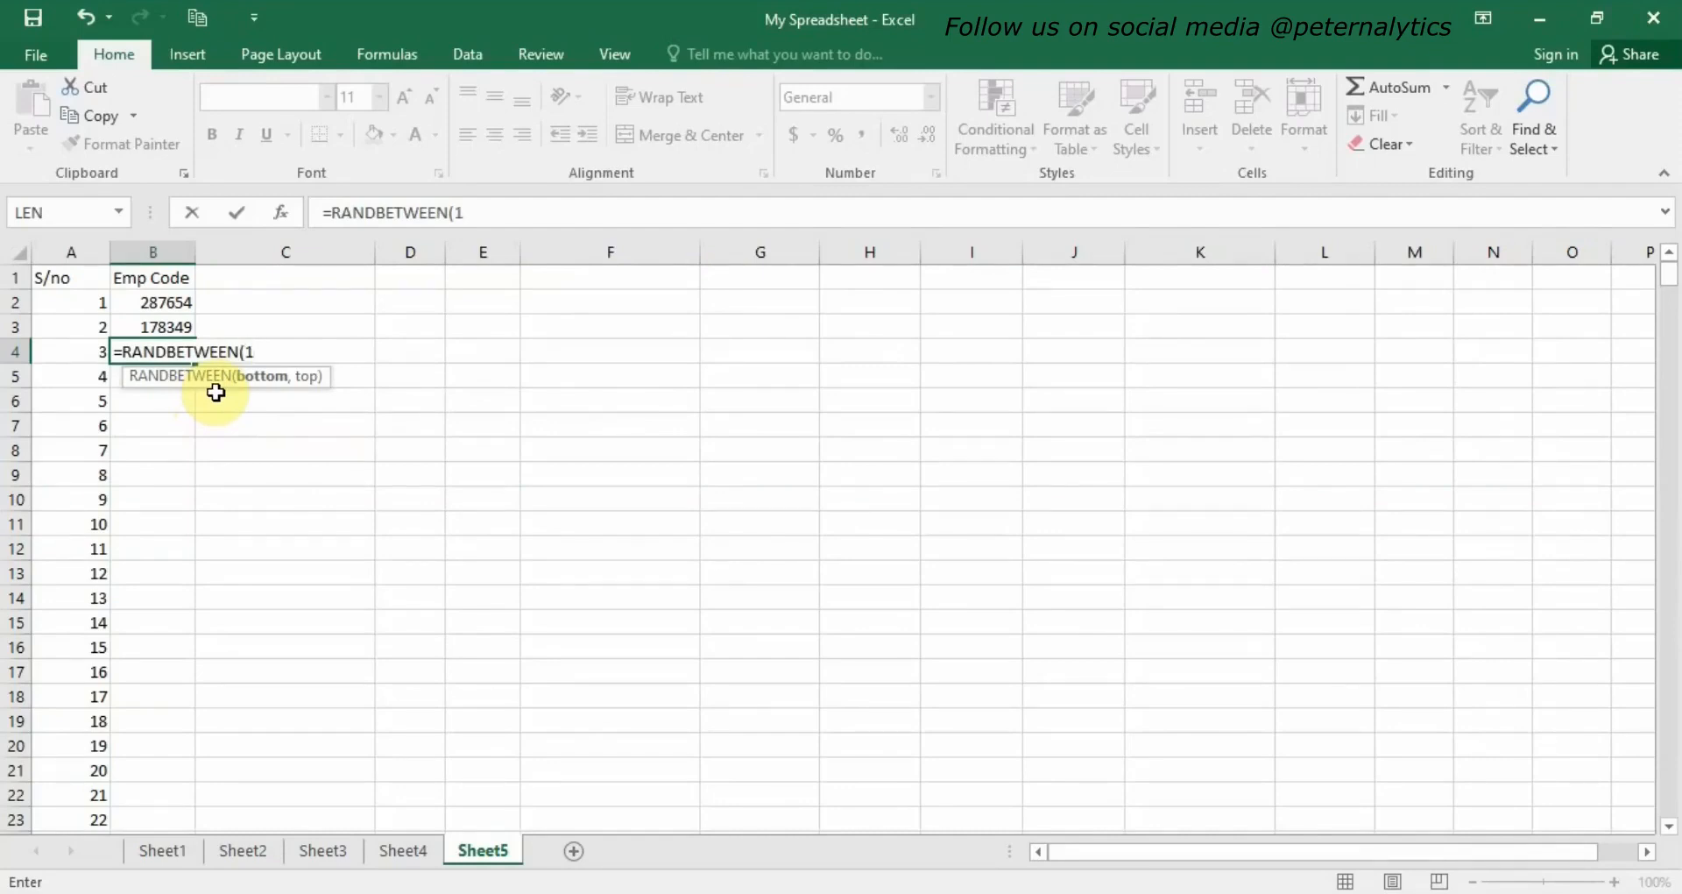
pyautogui.write('198')
pyautogui.press('BackSpace')
pyautogui.press('BackSpace')
pyautogui.write('28555')
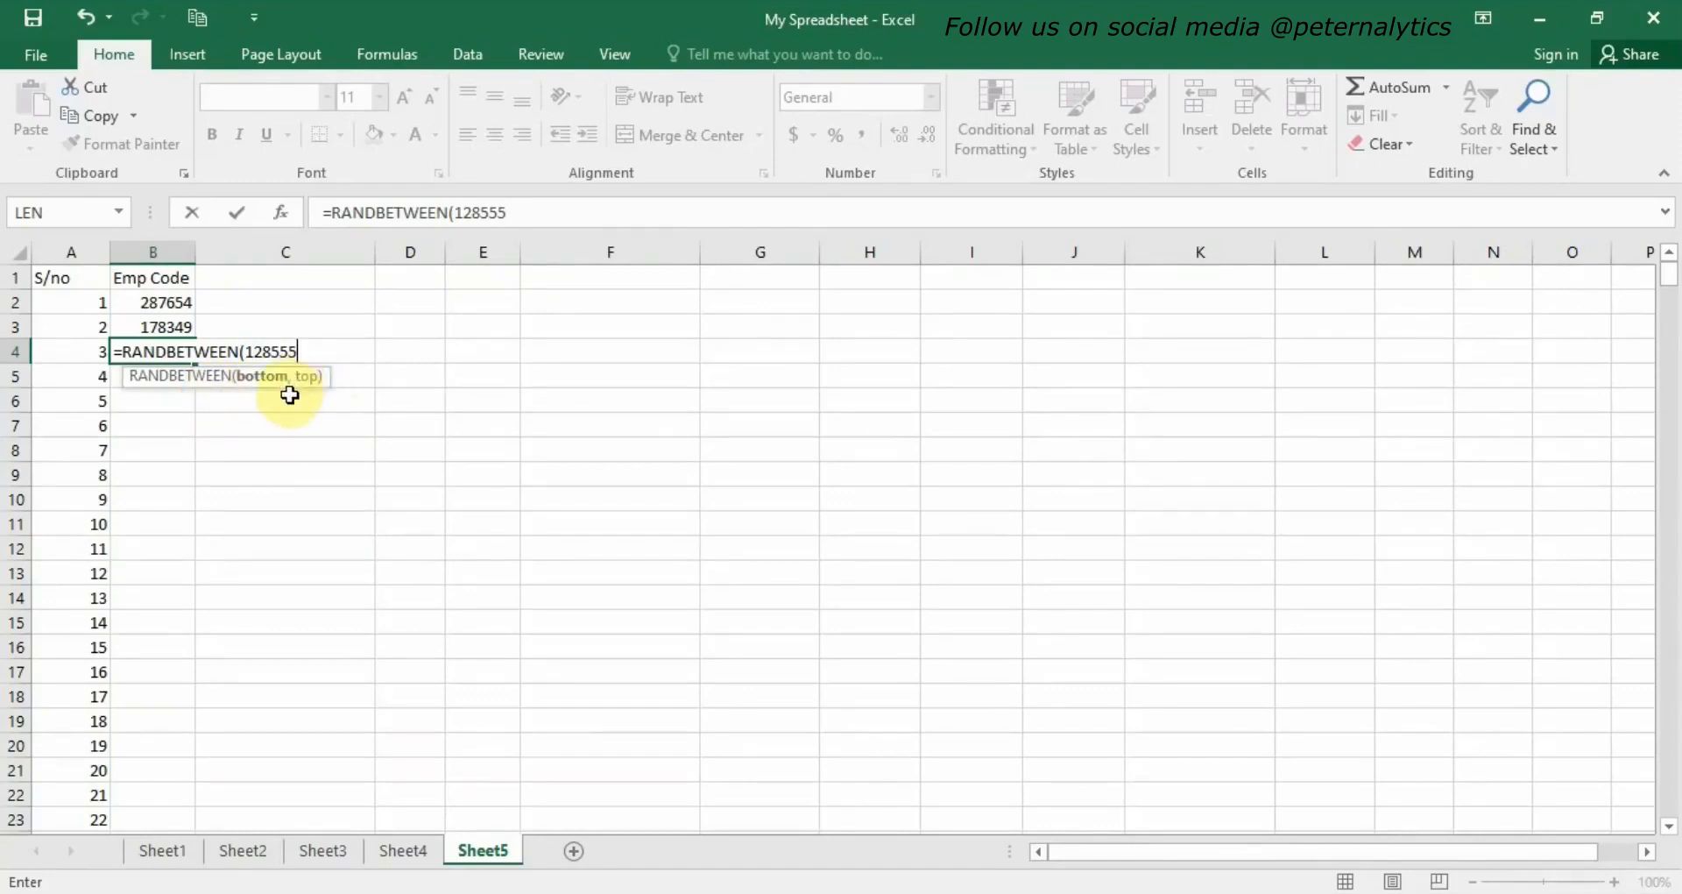
pyautogui.write(',')
pyautogui.write('9996')
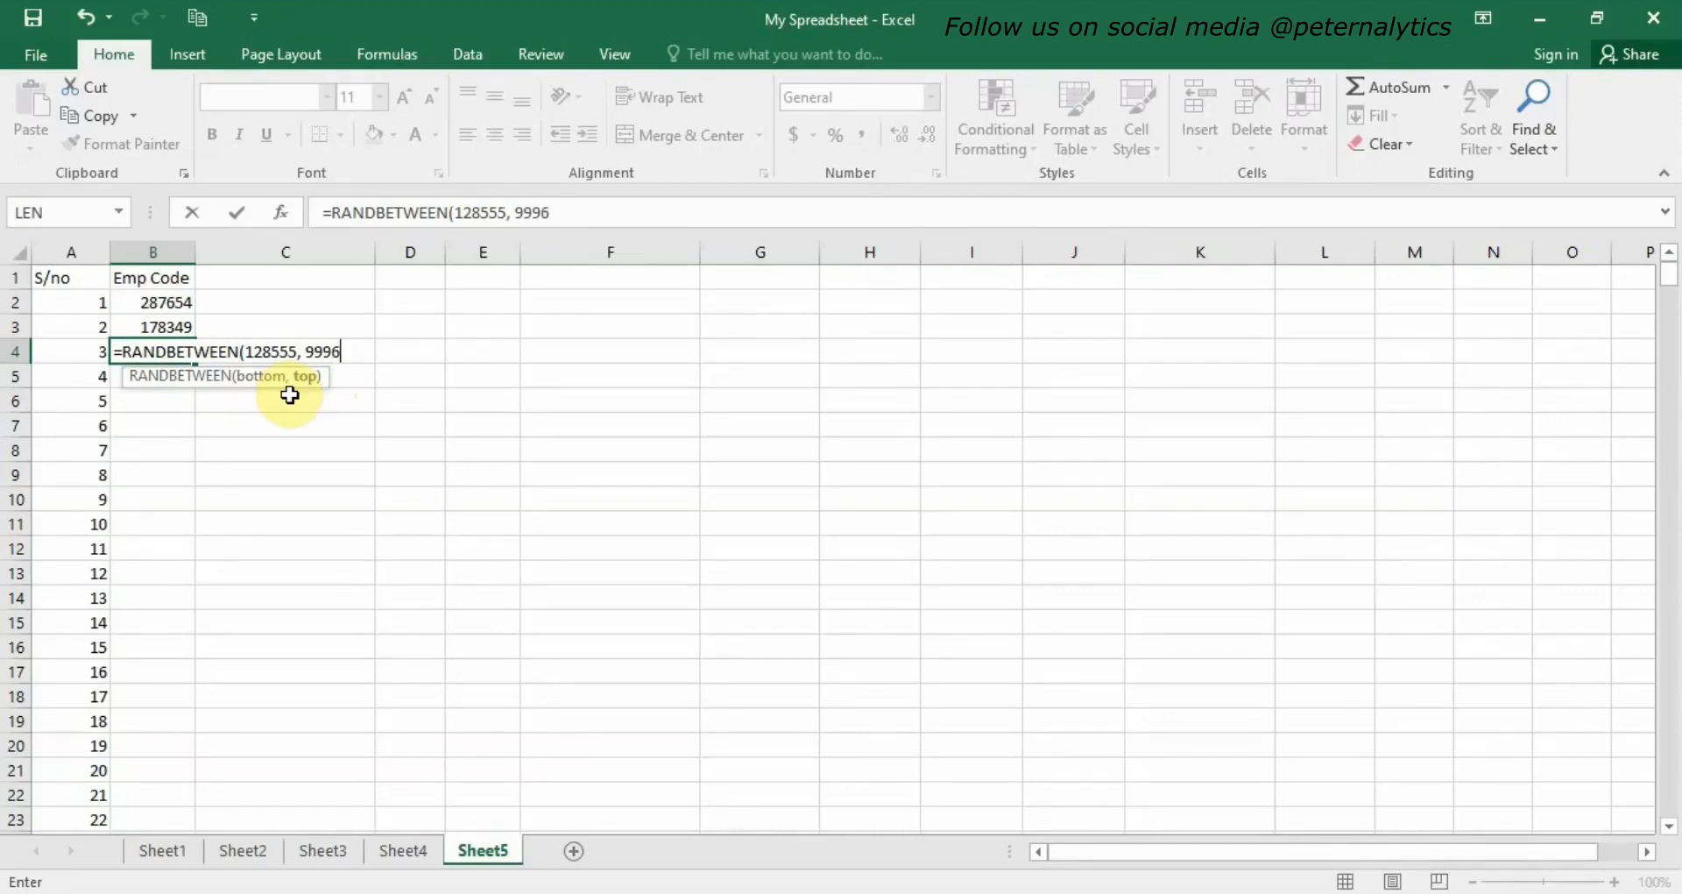
pyautogui.write('50')
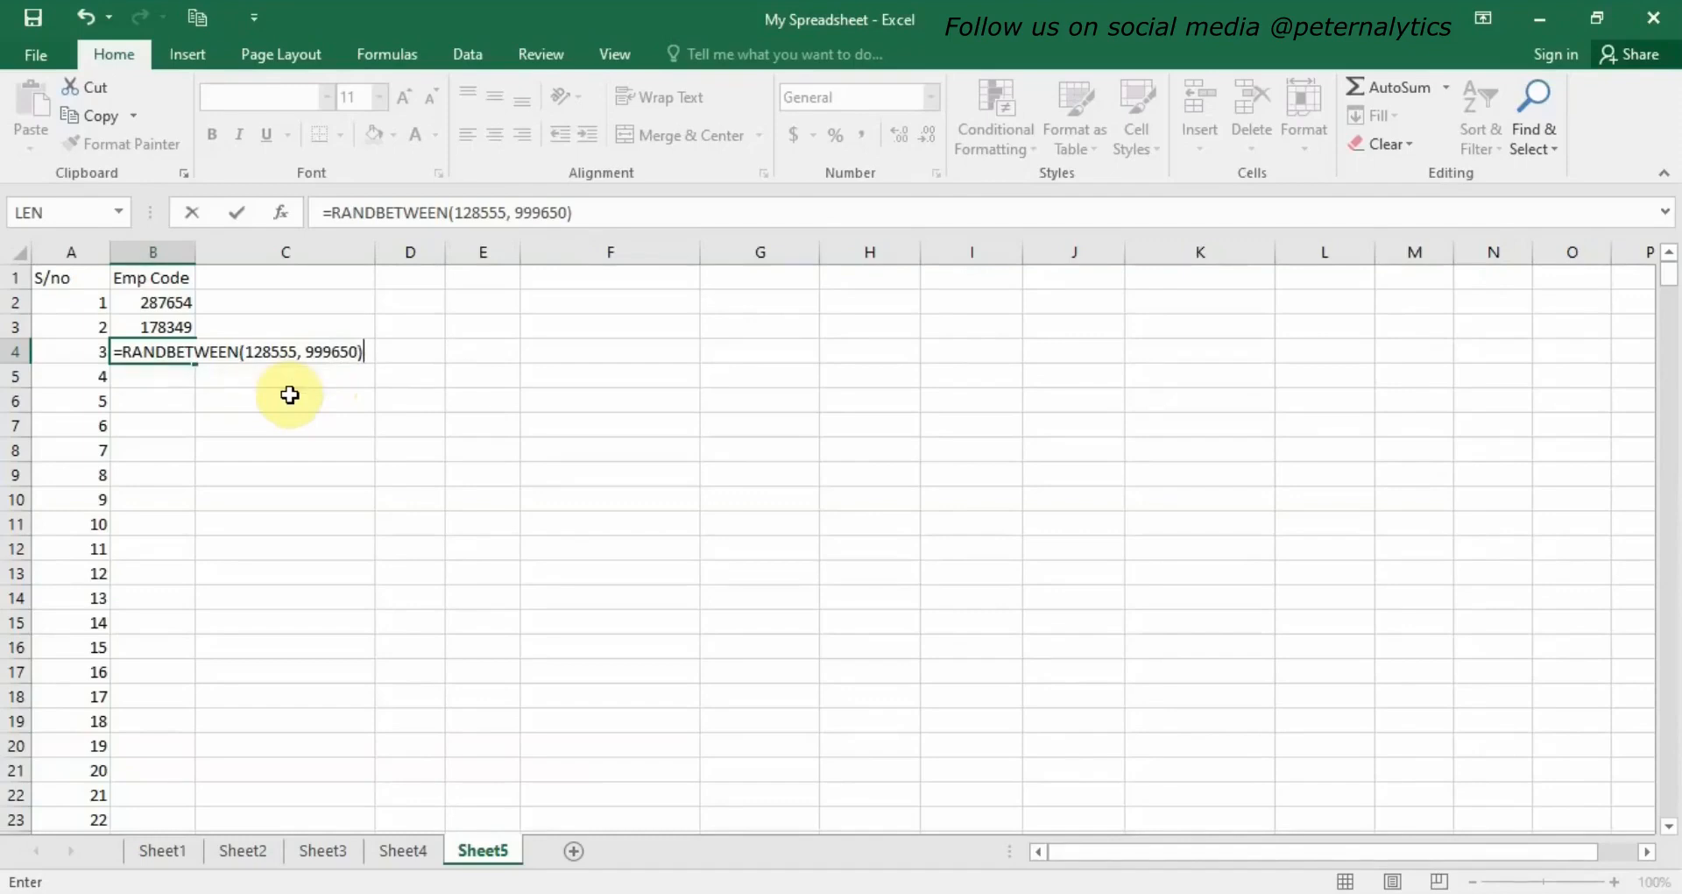
pyautogui.press('Return')
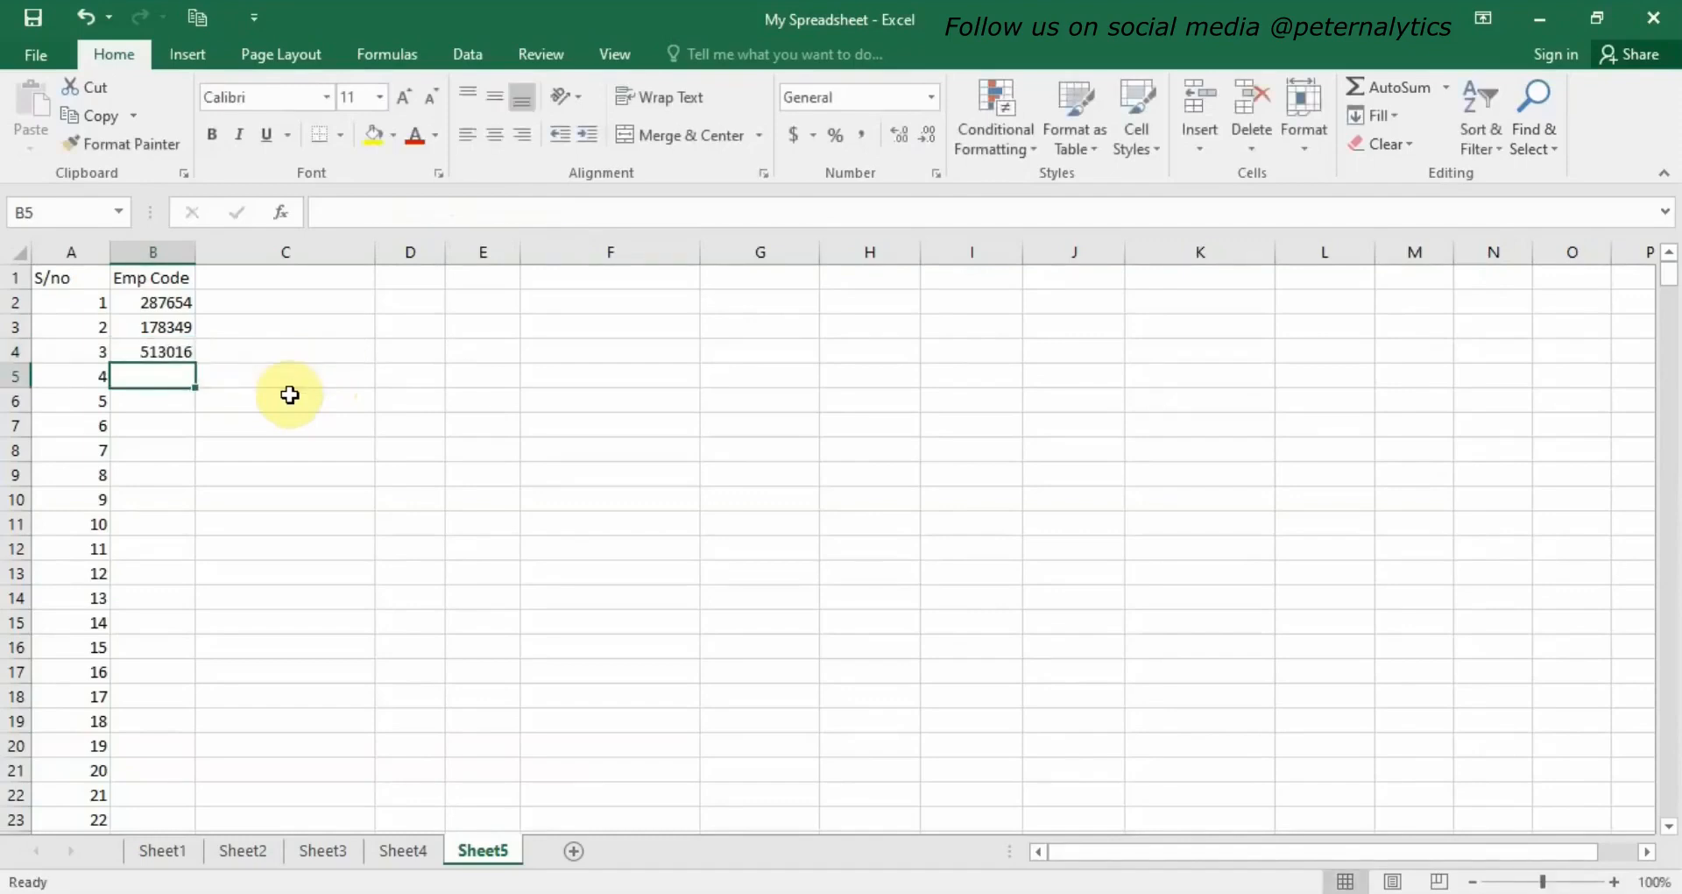
# - Fill the random employee code formula from B4 down to B11
pyautogui.click(162, 347)
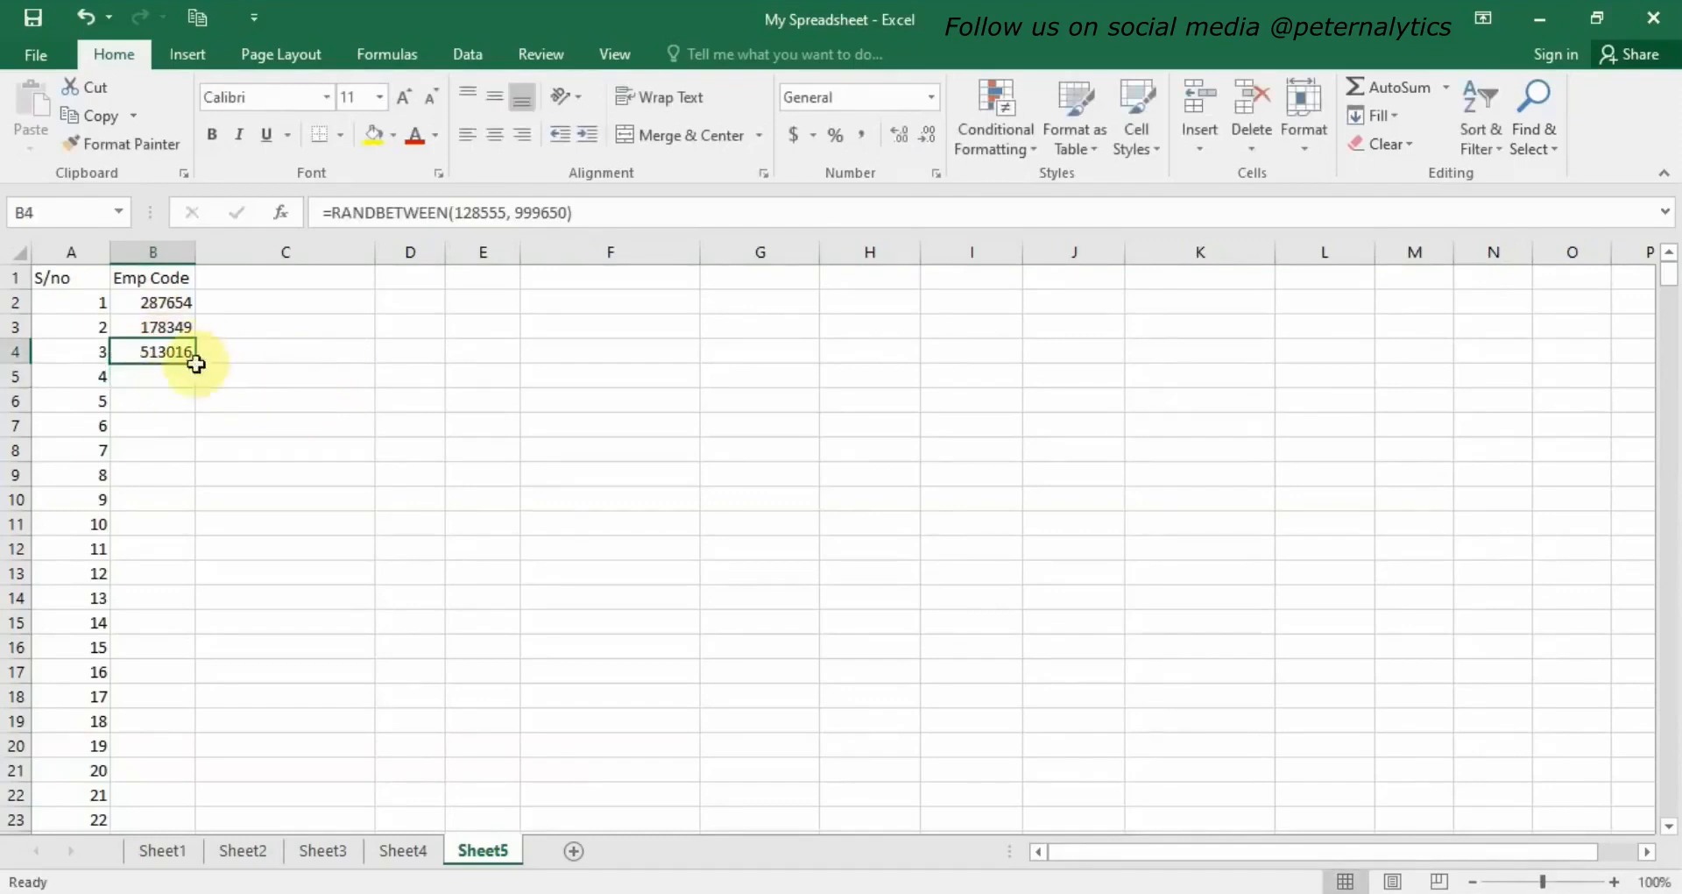
pyautogui.moveTo(197, 362); pyautogui.dragTo(169, 531)
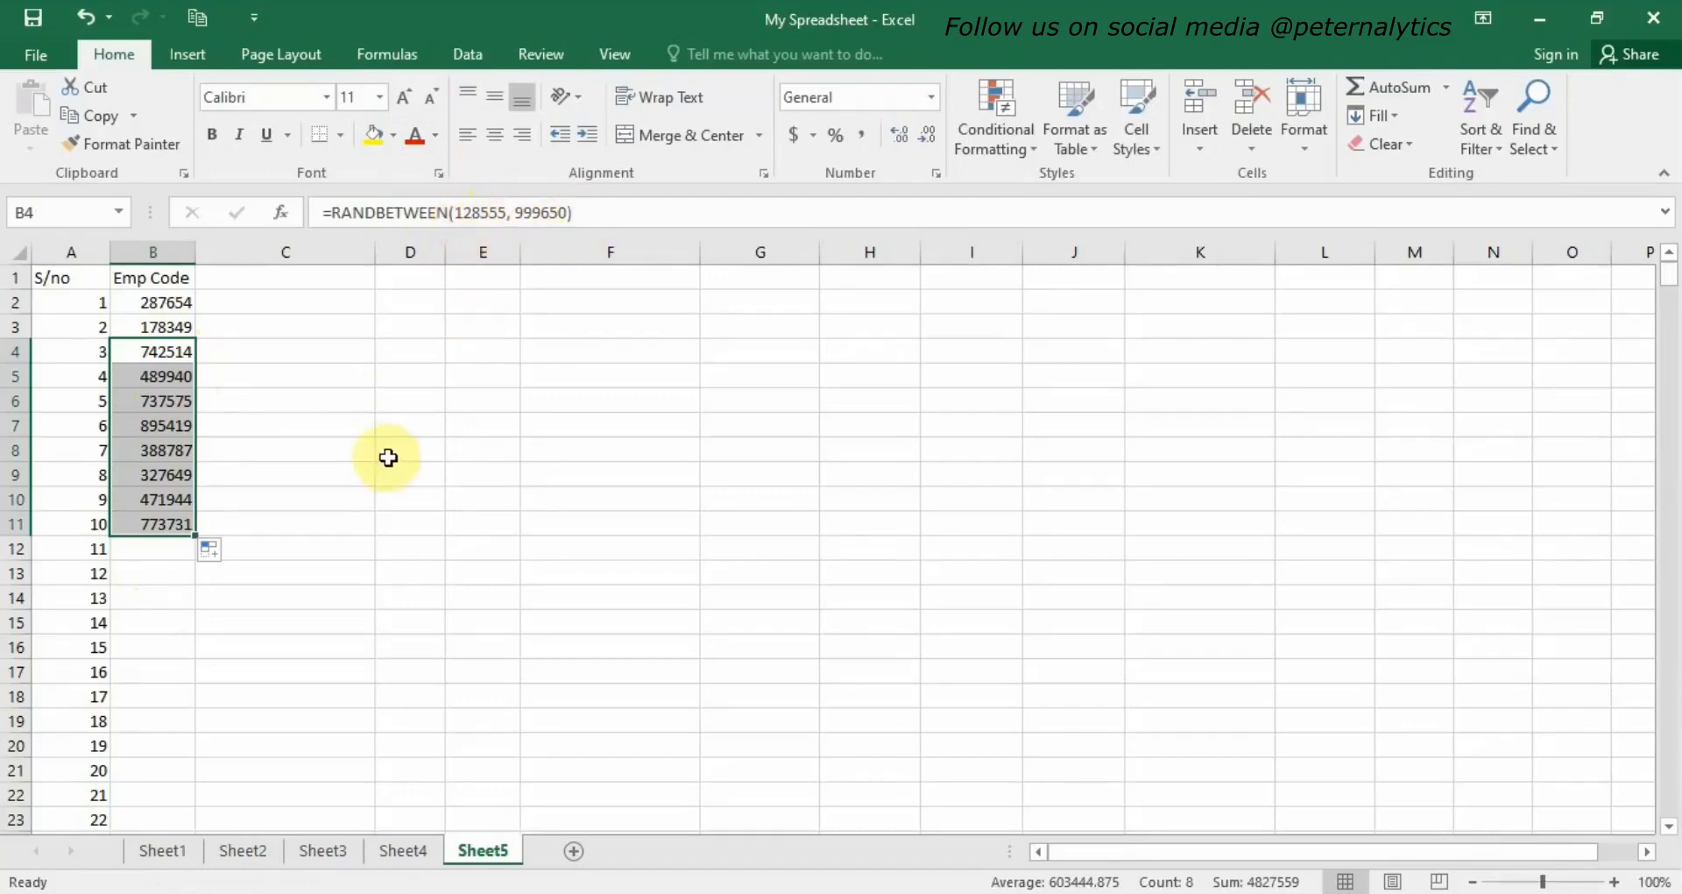
# - Fill the random employee code formula from B4 down to B501 and repeat the fill to regenerate the codes
pyautogui.doubleClick(196, 537)
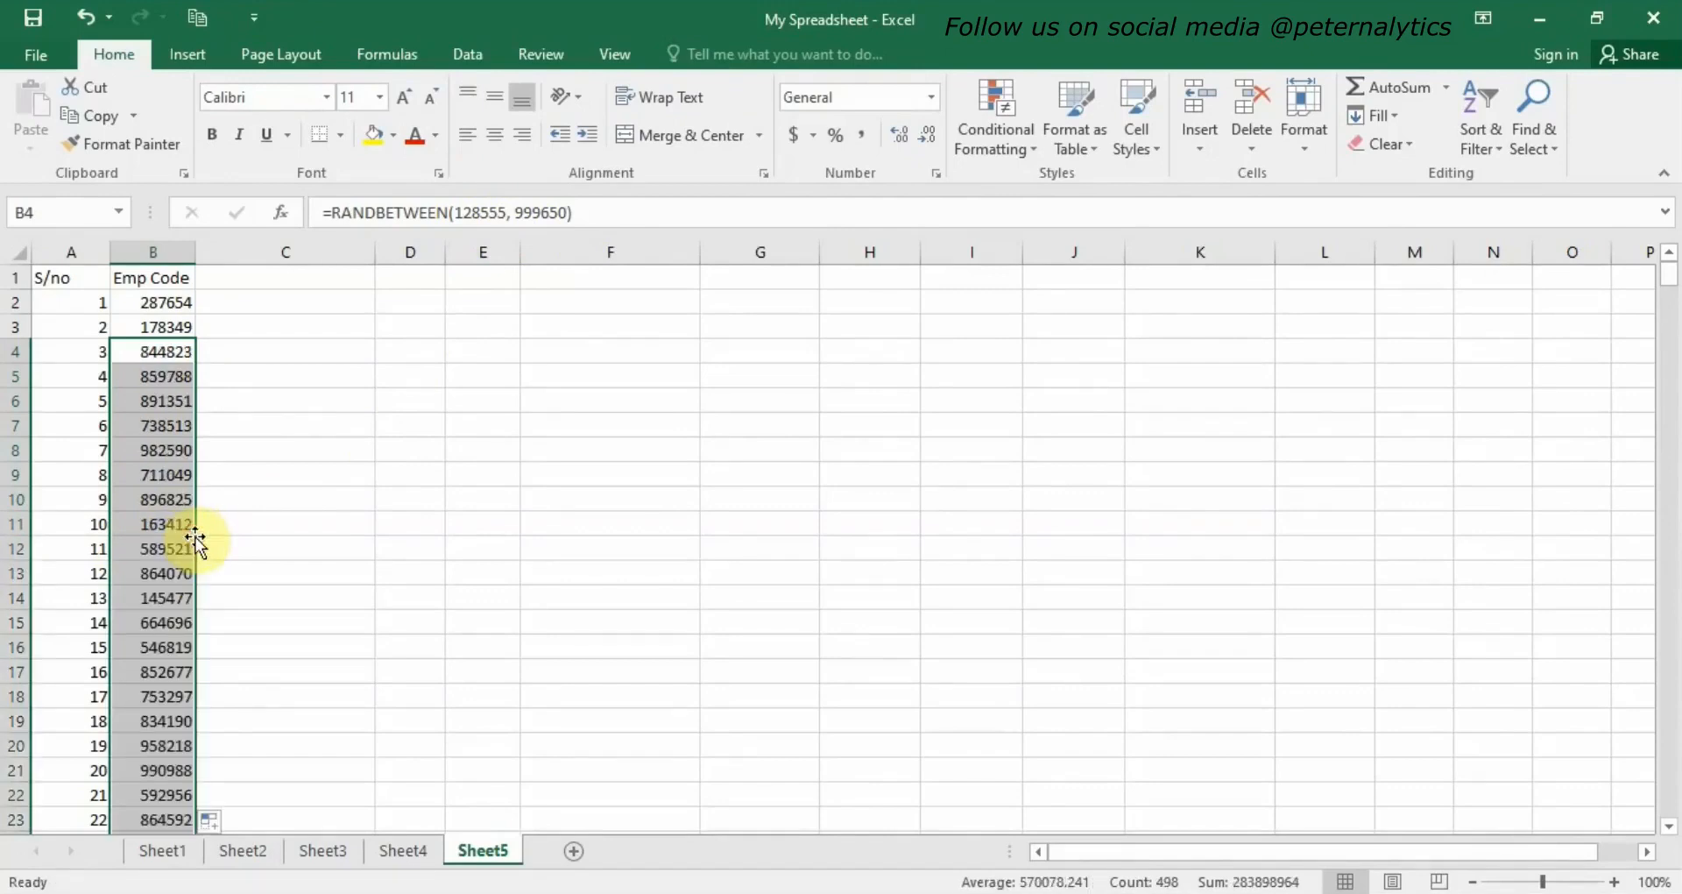
pyautogui.scroll(-2, 311, 532)
pyautogui.scroll(-20, 312, 532)
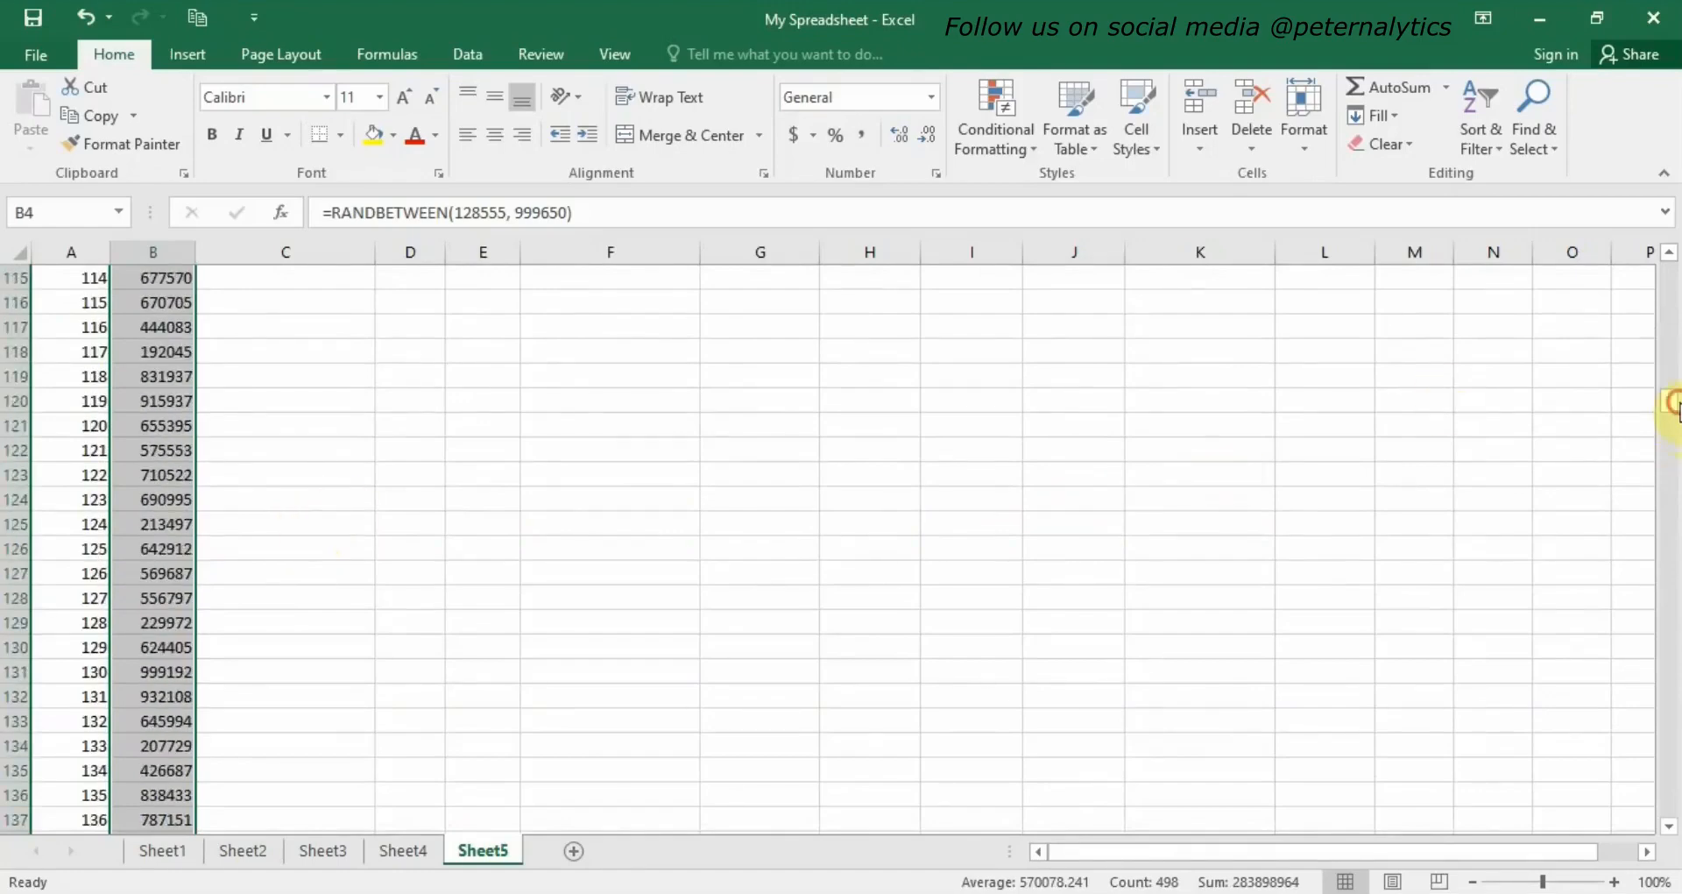
pyautogui.moveTo(1671, 401); pyautogui.dragTo(1675, 806)
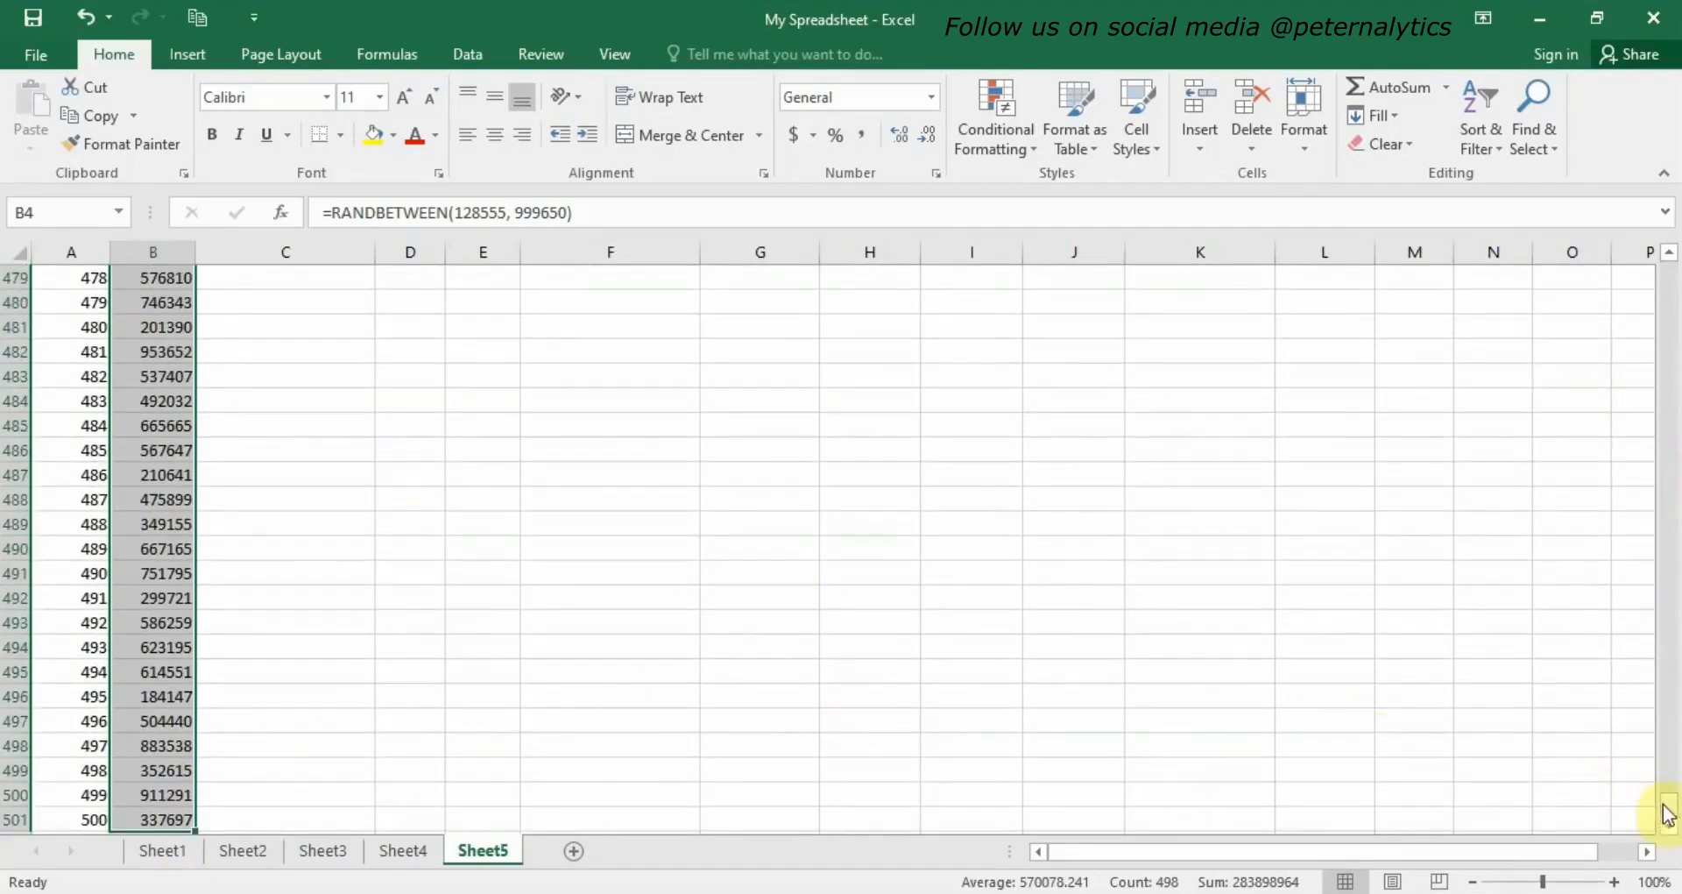
pyautogui.moveTo(1668, 804); pyautogui.dragTo(1647, 256)
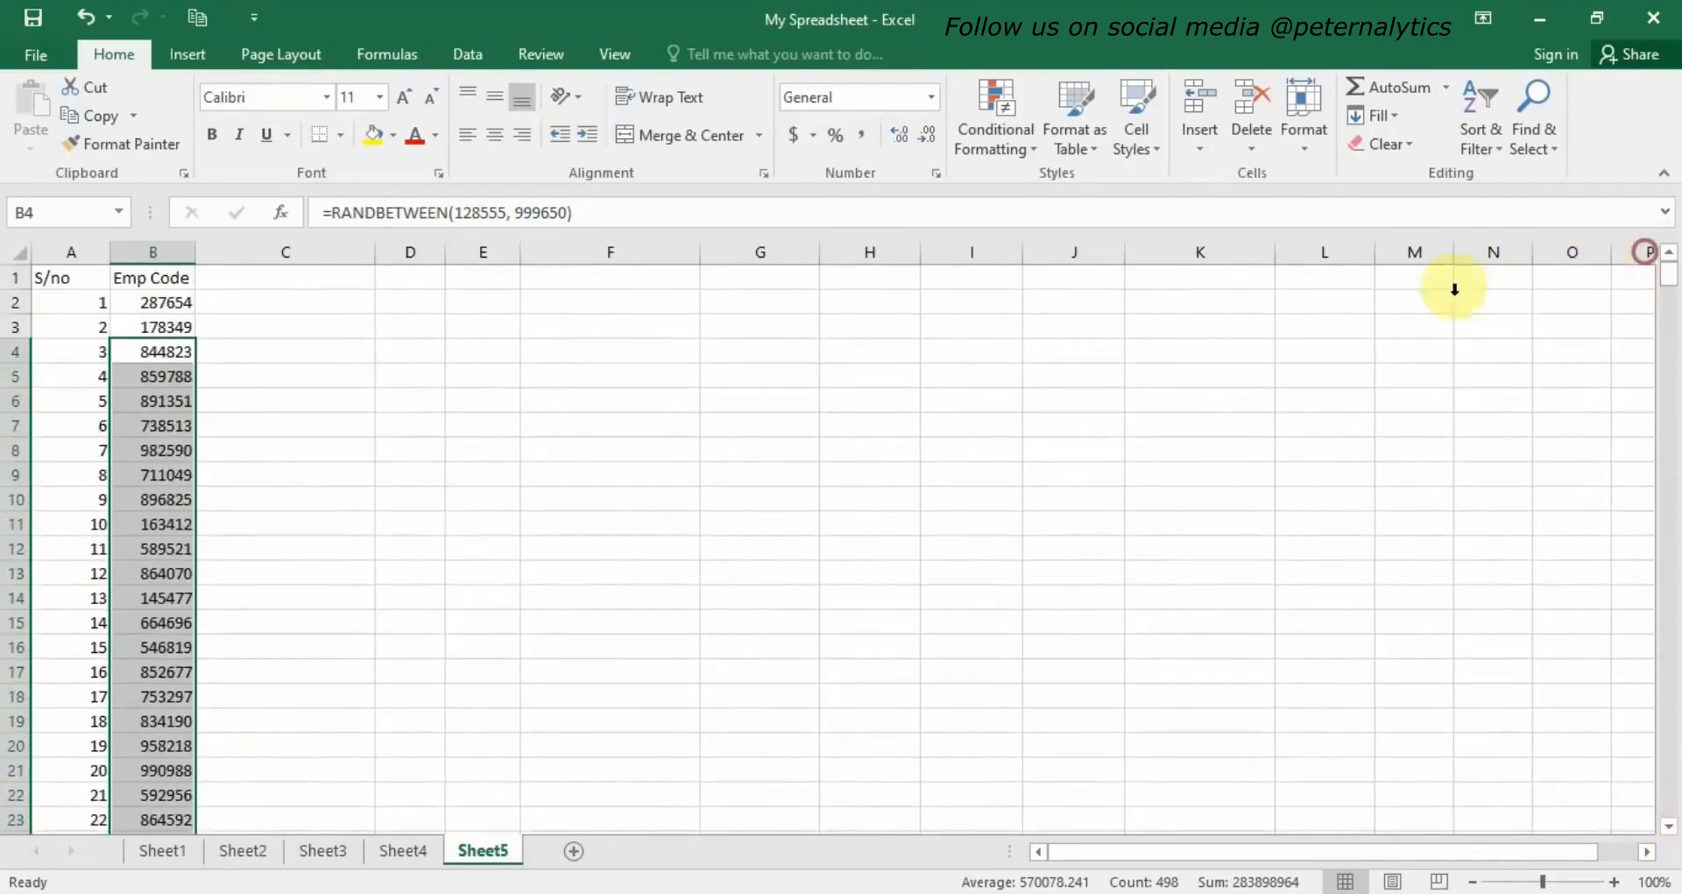
pyautogui.click(165, 355)
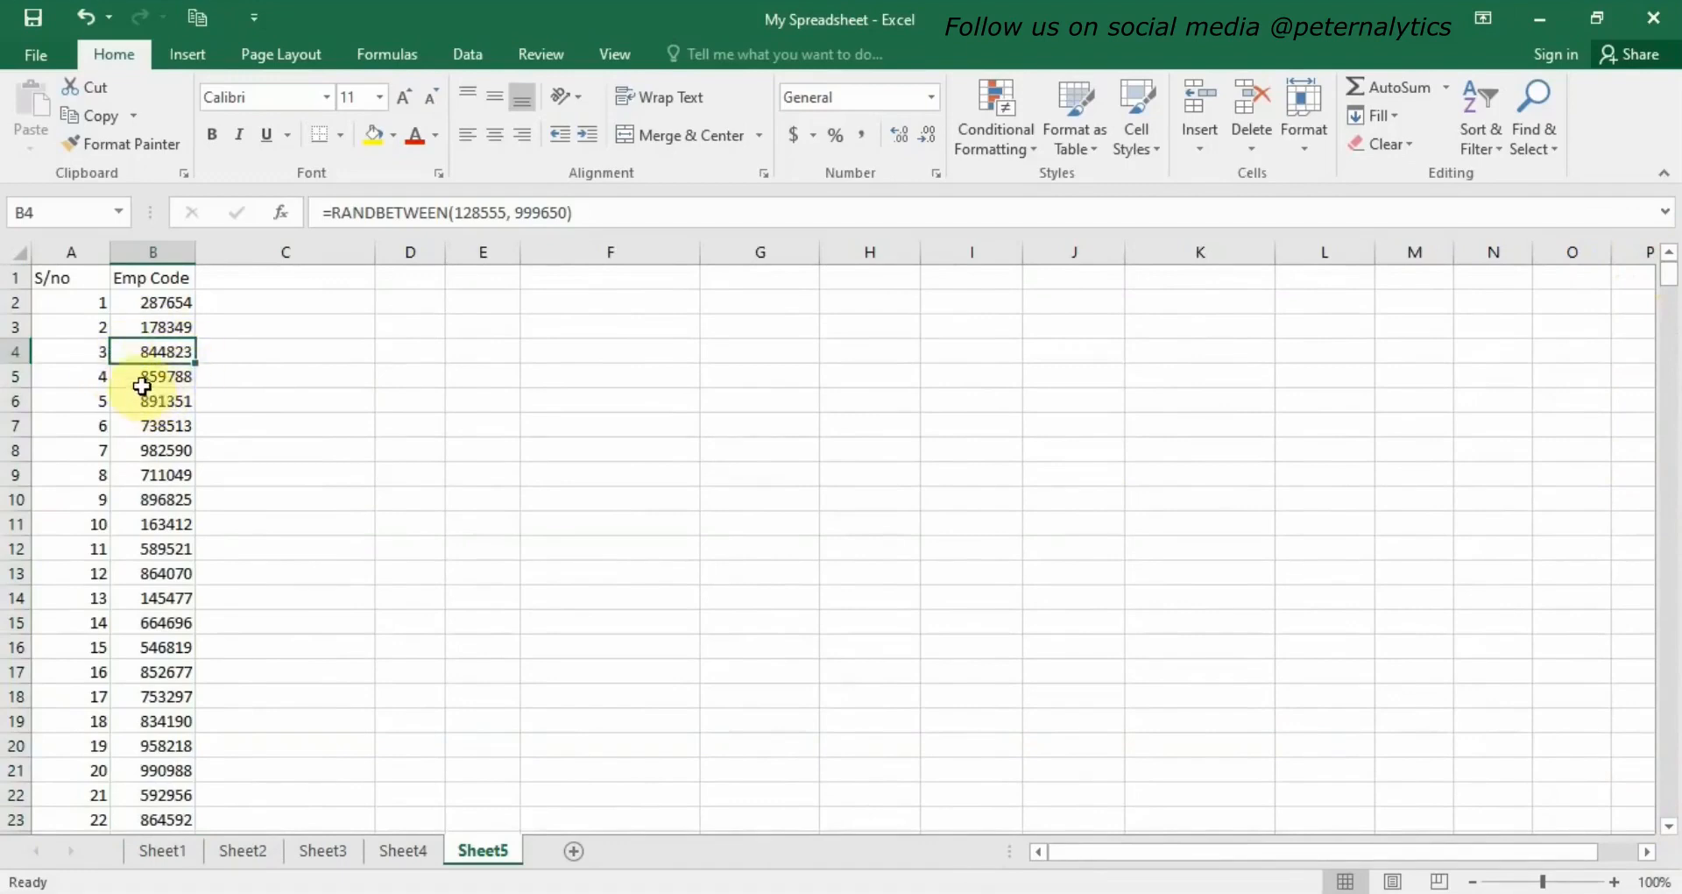
pyautogui.doubleClick(196, 363)
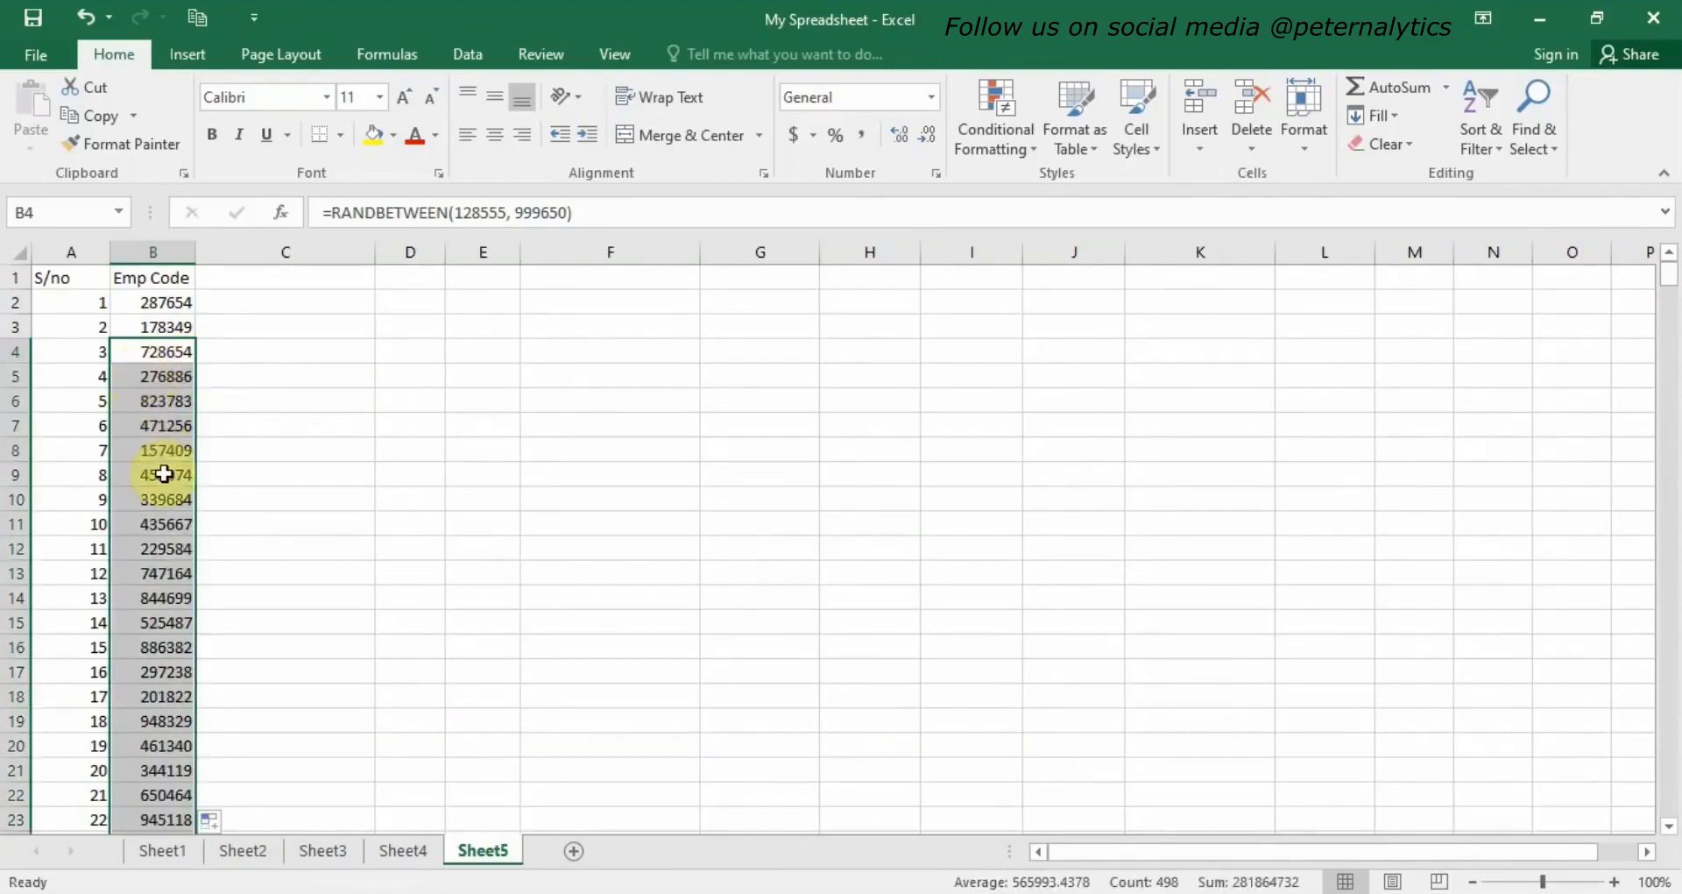
# - Inspect the formulas behind the employee codes in cells B4 to B8
pyautogui.click(146, 350)
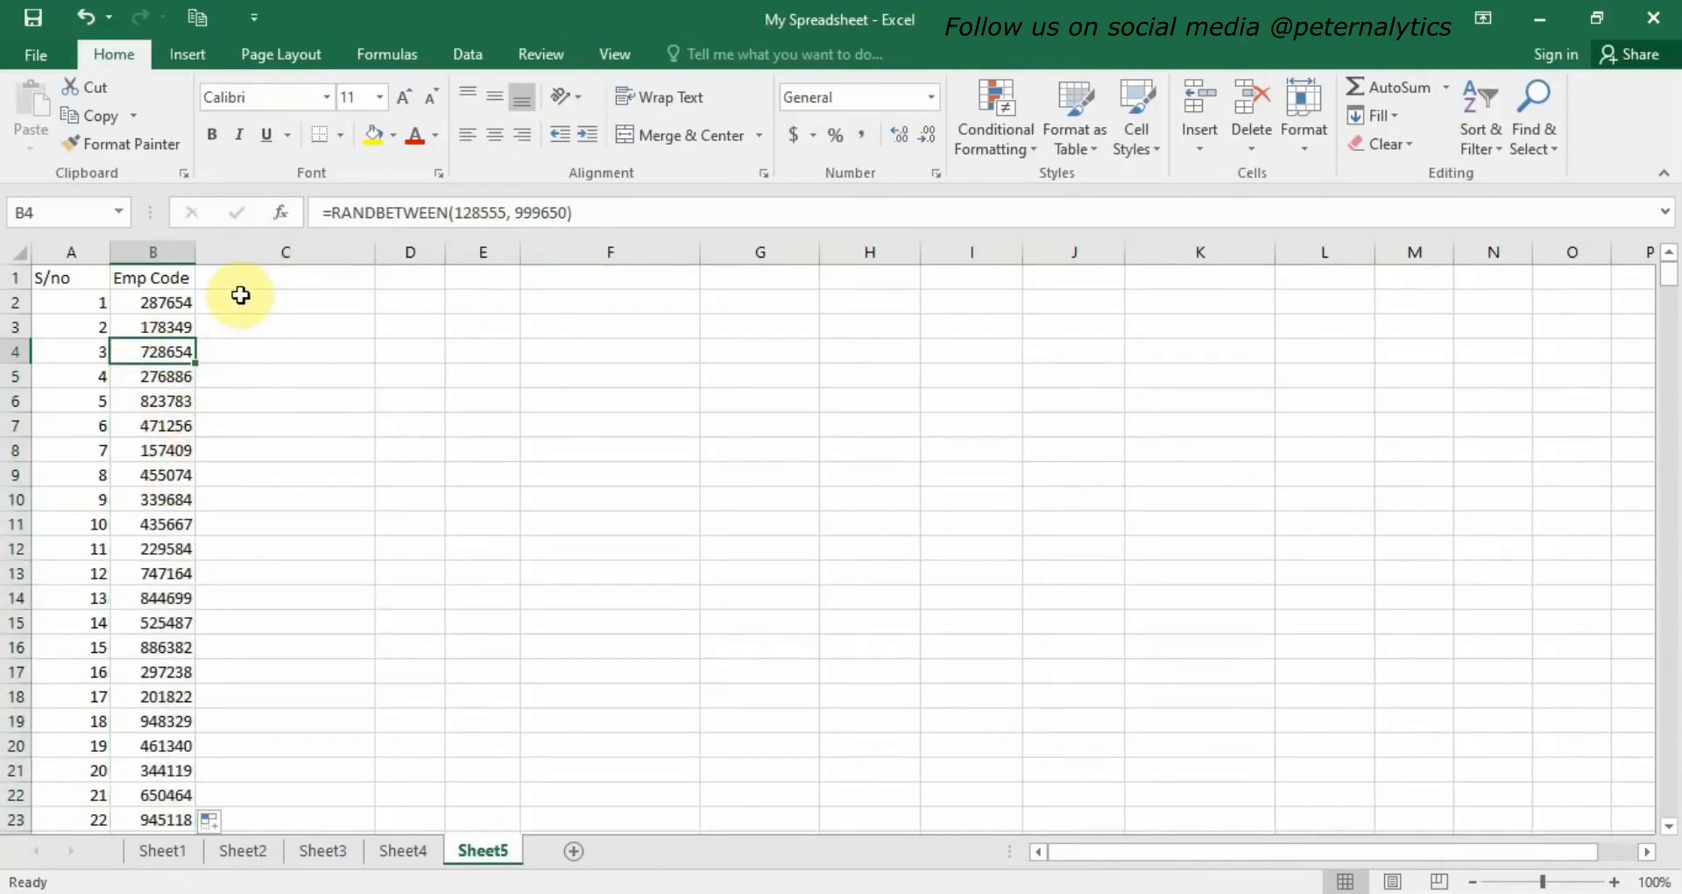
pyautogui.click(150, 377)
pyautogui.click(154, 402)
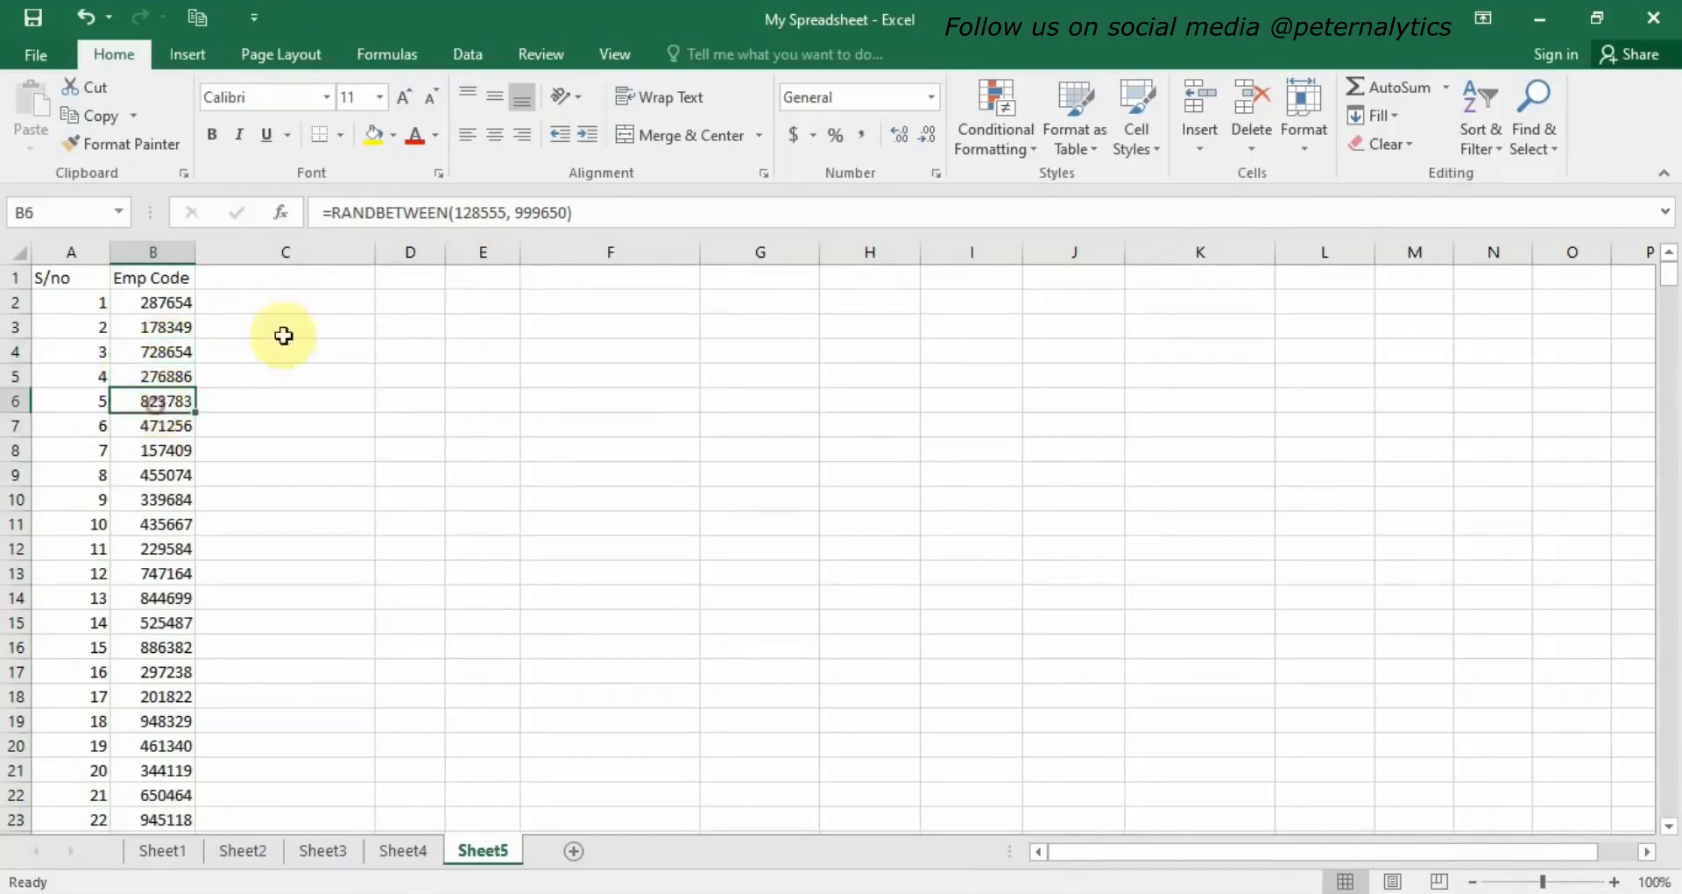
pyautogui.click(166, 427)
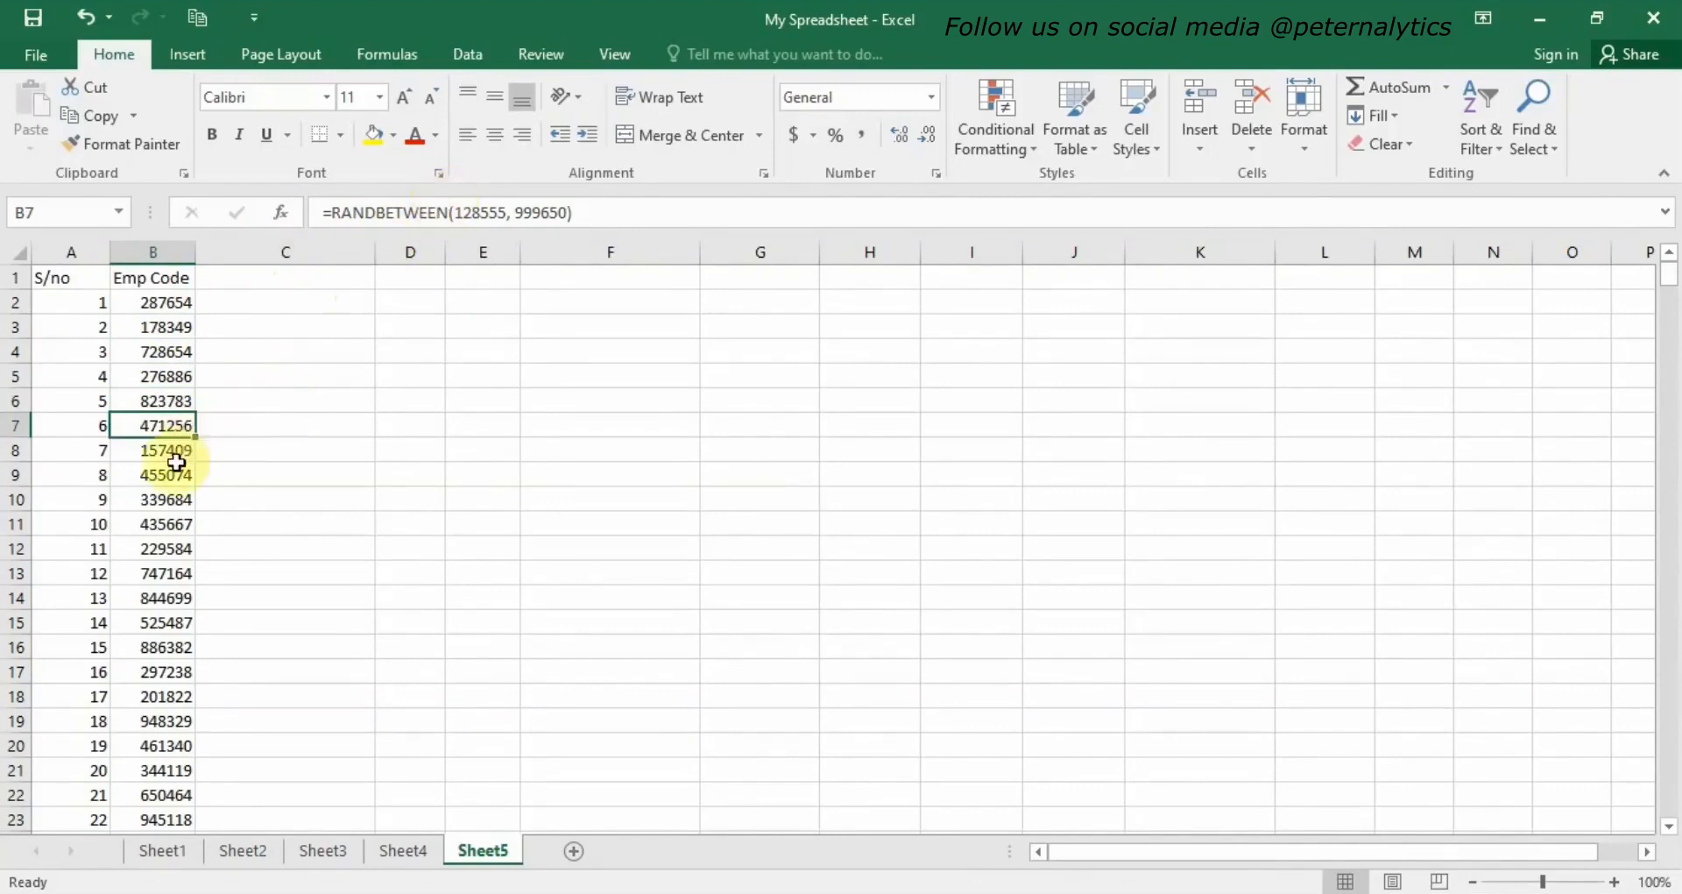
pyautogui.click(173, 450)
# - Replace the RANDBETWEEN formulas in B4:B501 with fixed numbers by copying the range and pasting it in place as Values
pyautogui.click(163, 372)
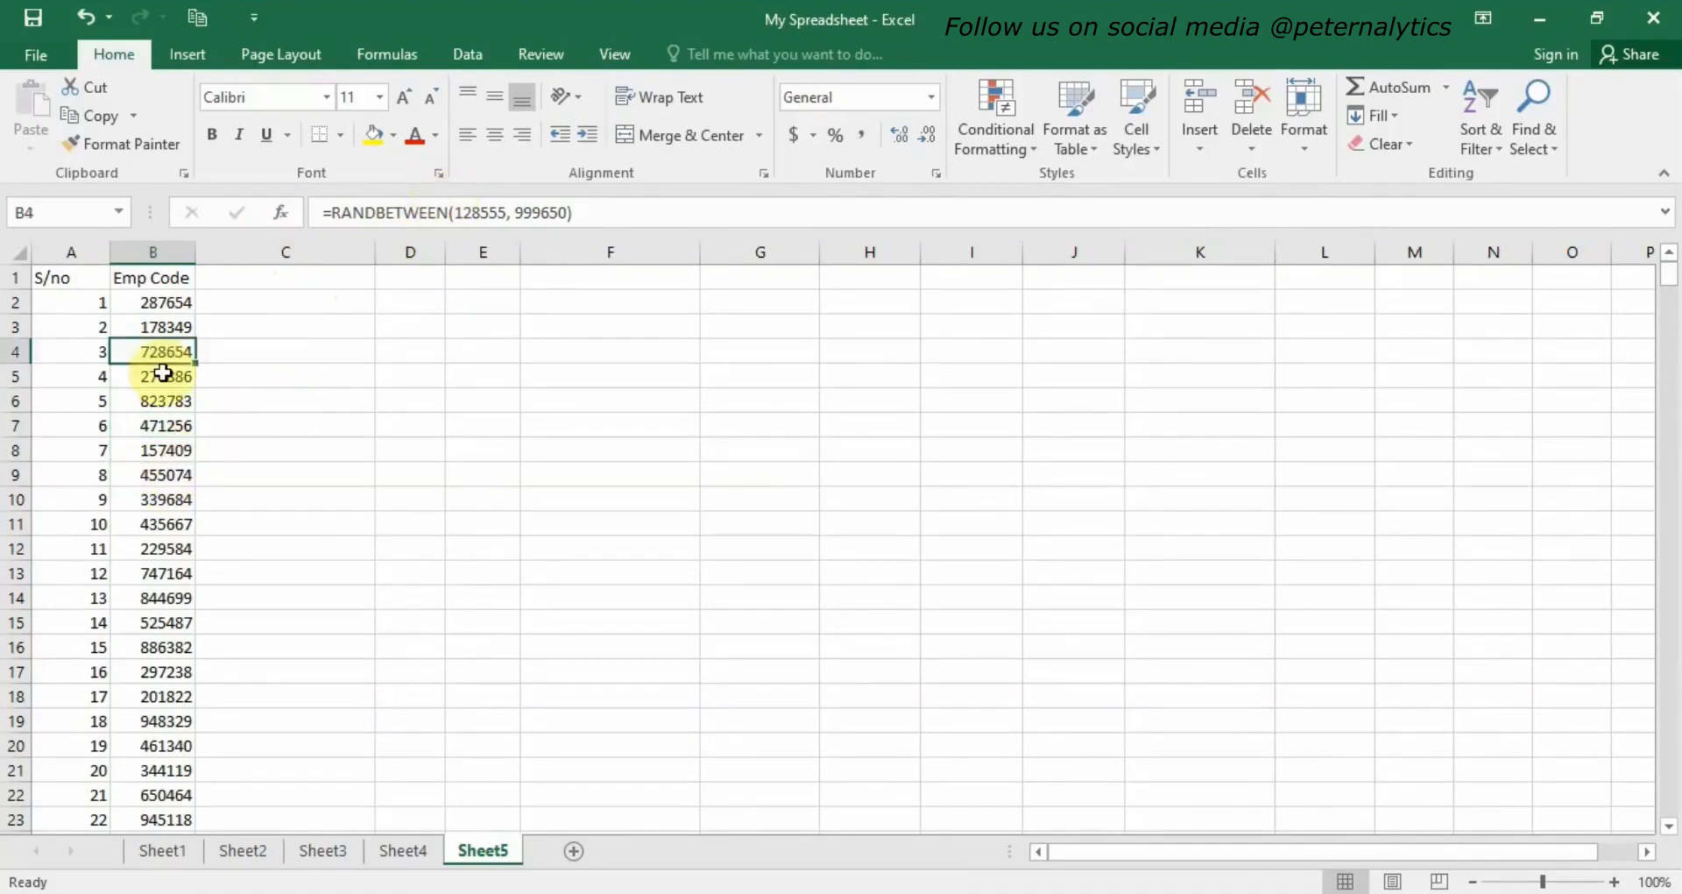
pyautogui.hotkey('ctrl', 'shift', 'Down')
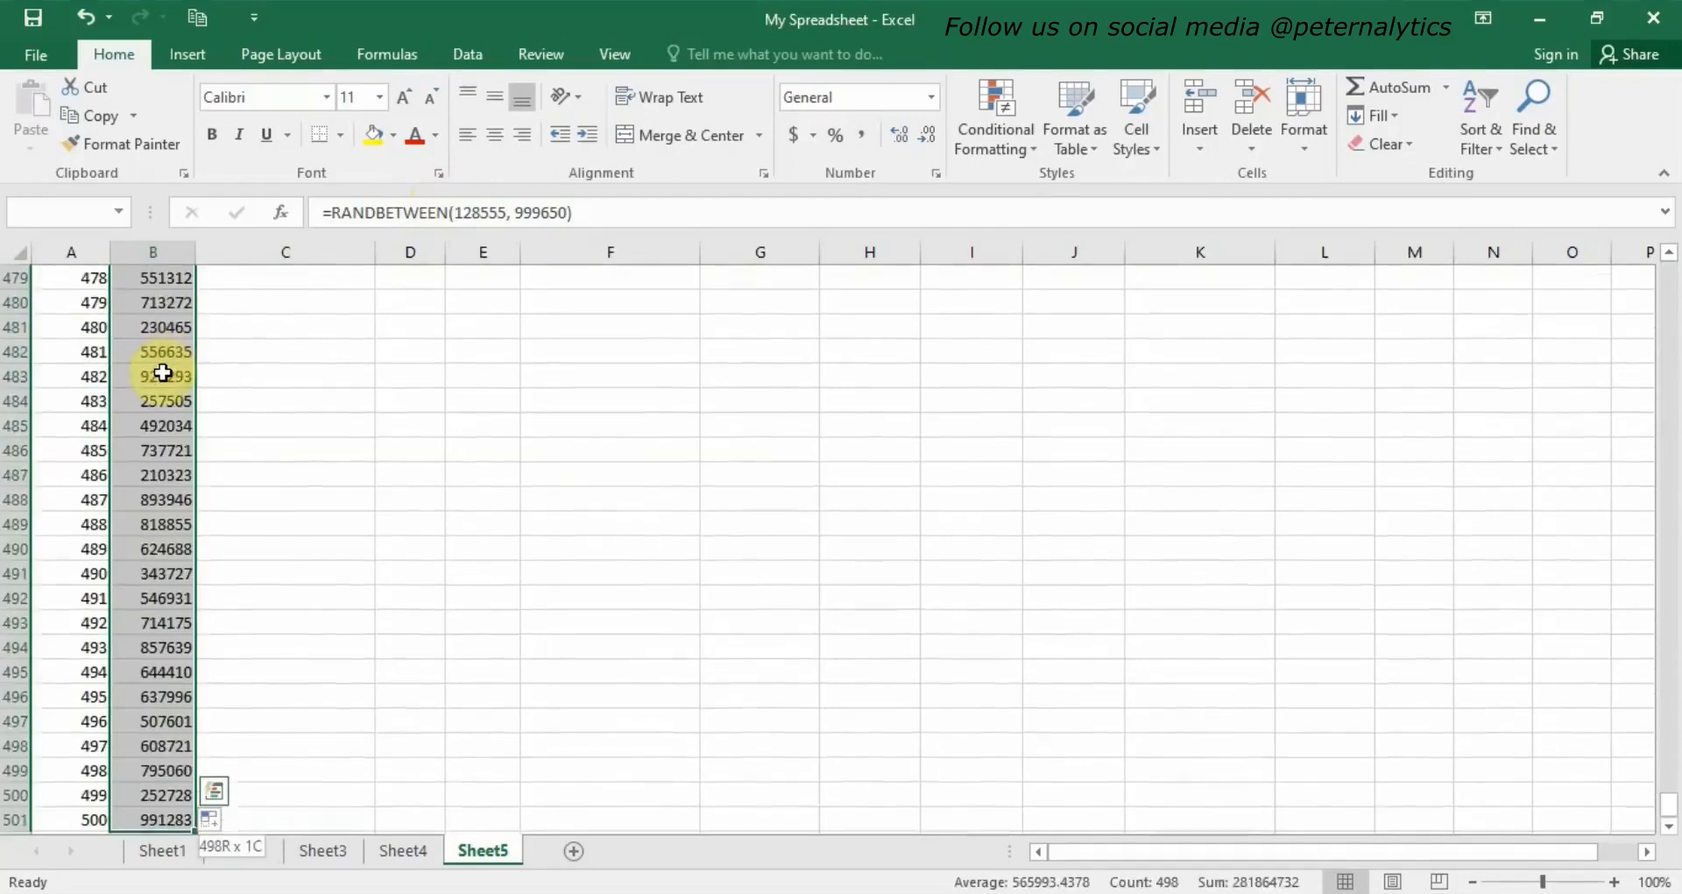
pyautogui.rightClick(145, 314)
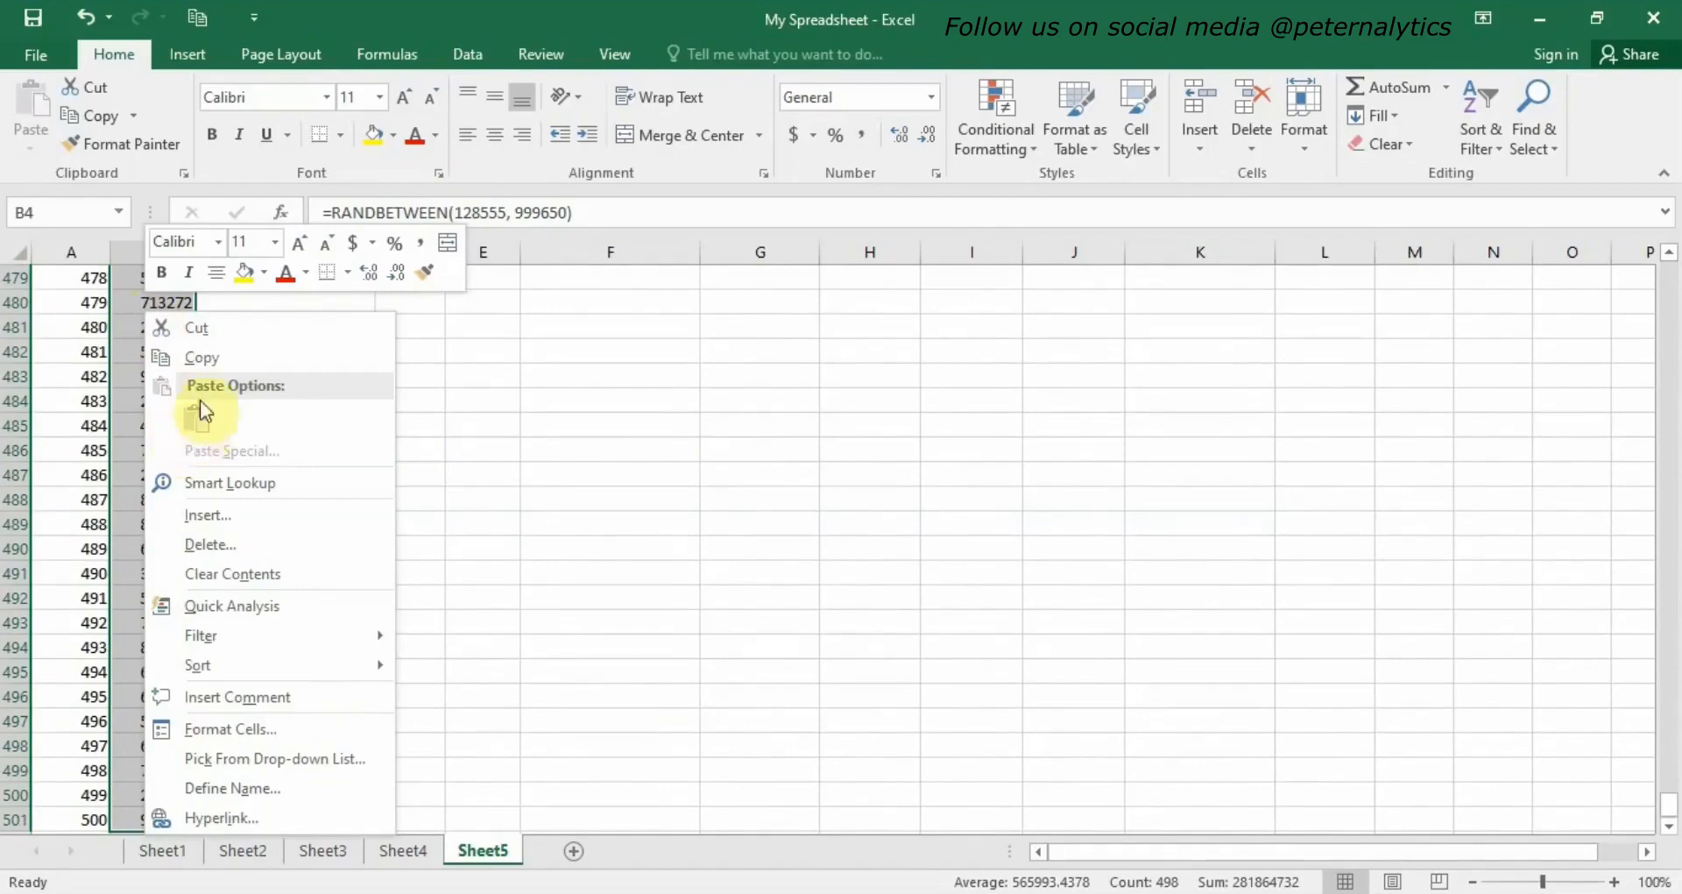
pyautogui.click(204, 361)
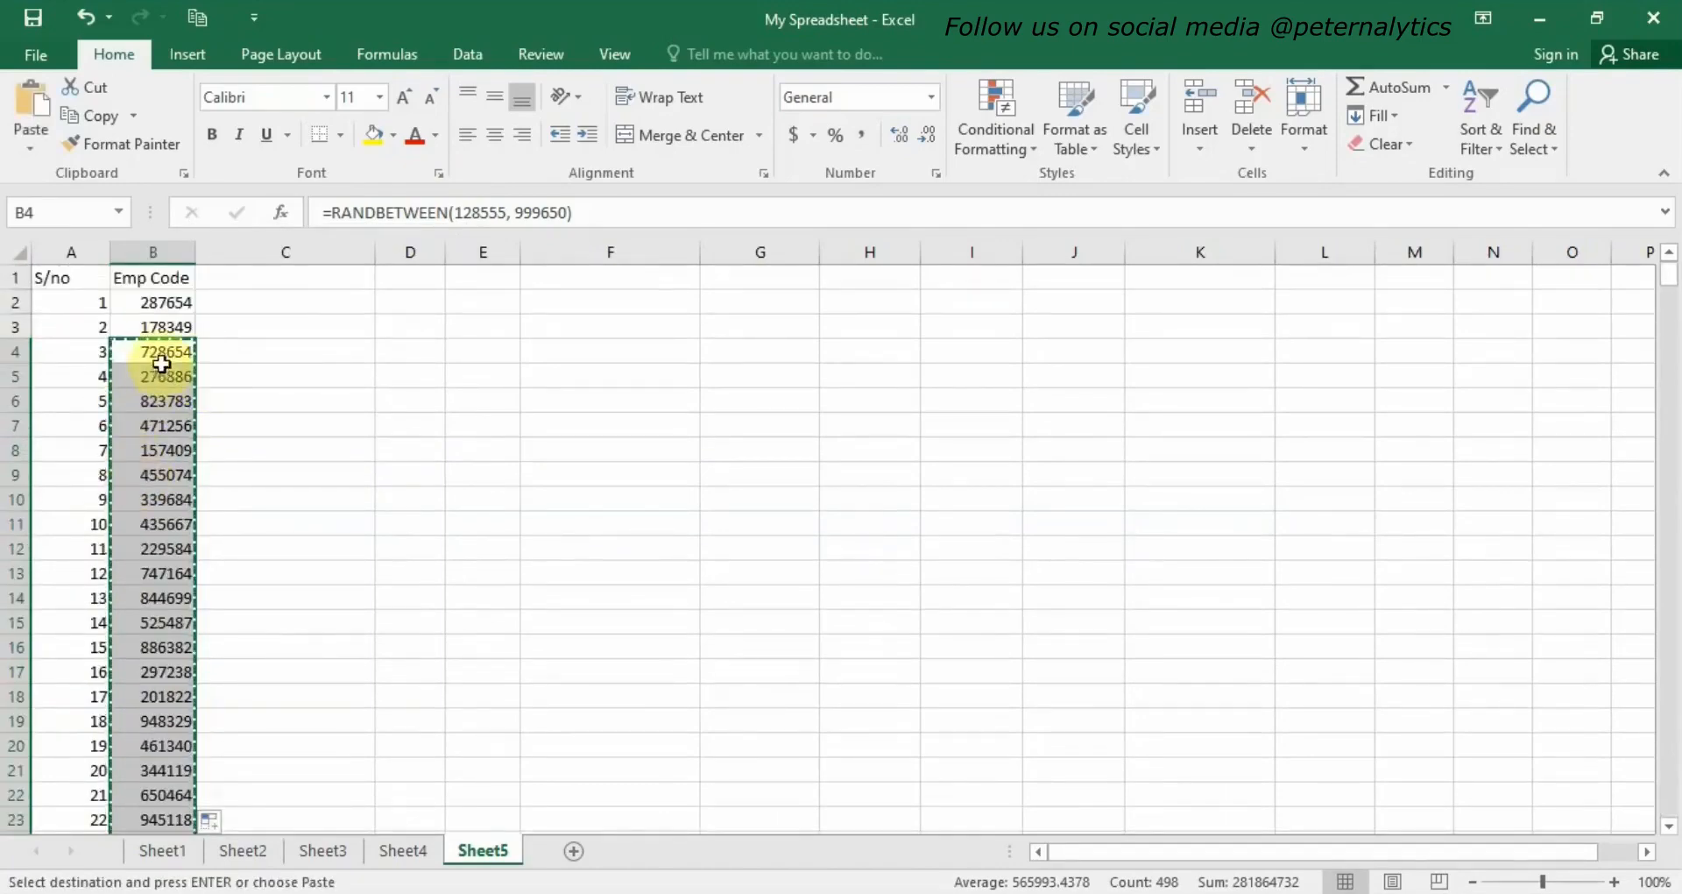
pyautogui.rightClick(133, 355)
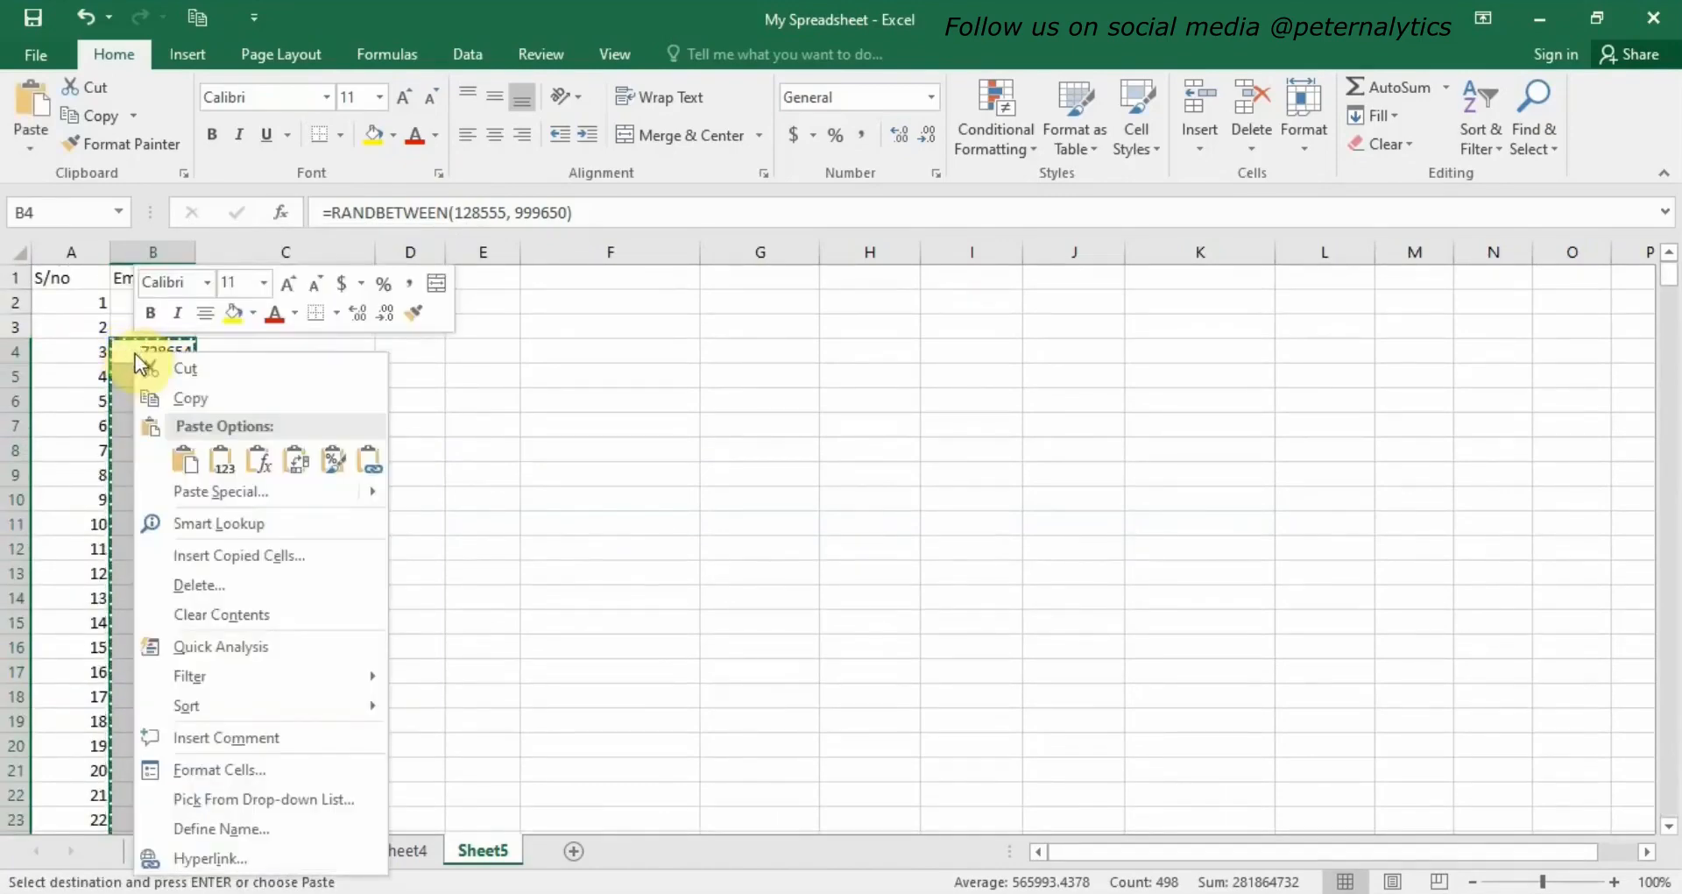
pyautogui.click(187, 471)
pyautogui.rightClick(132, 352)
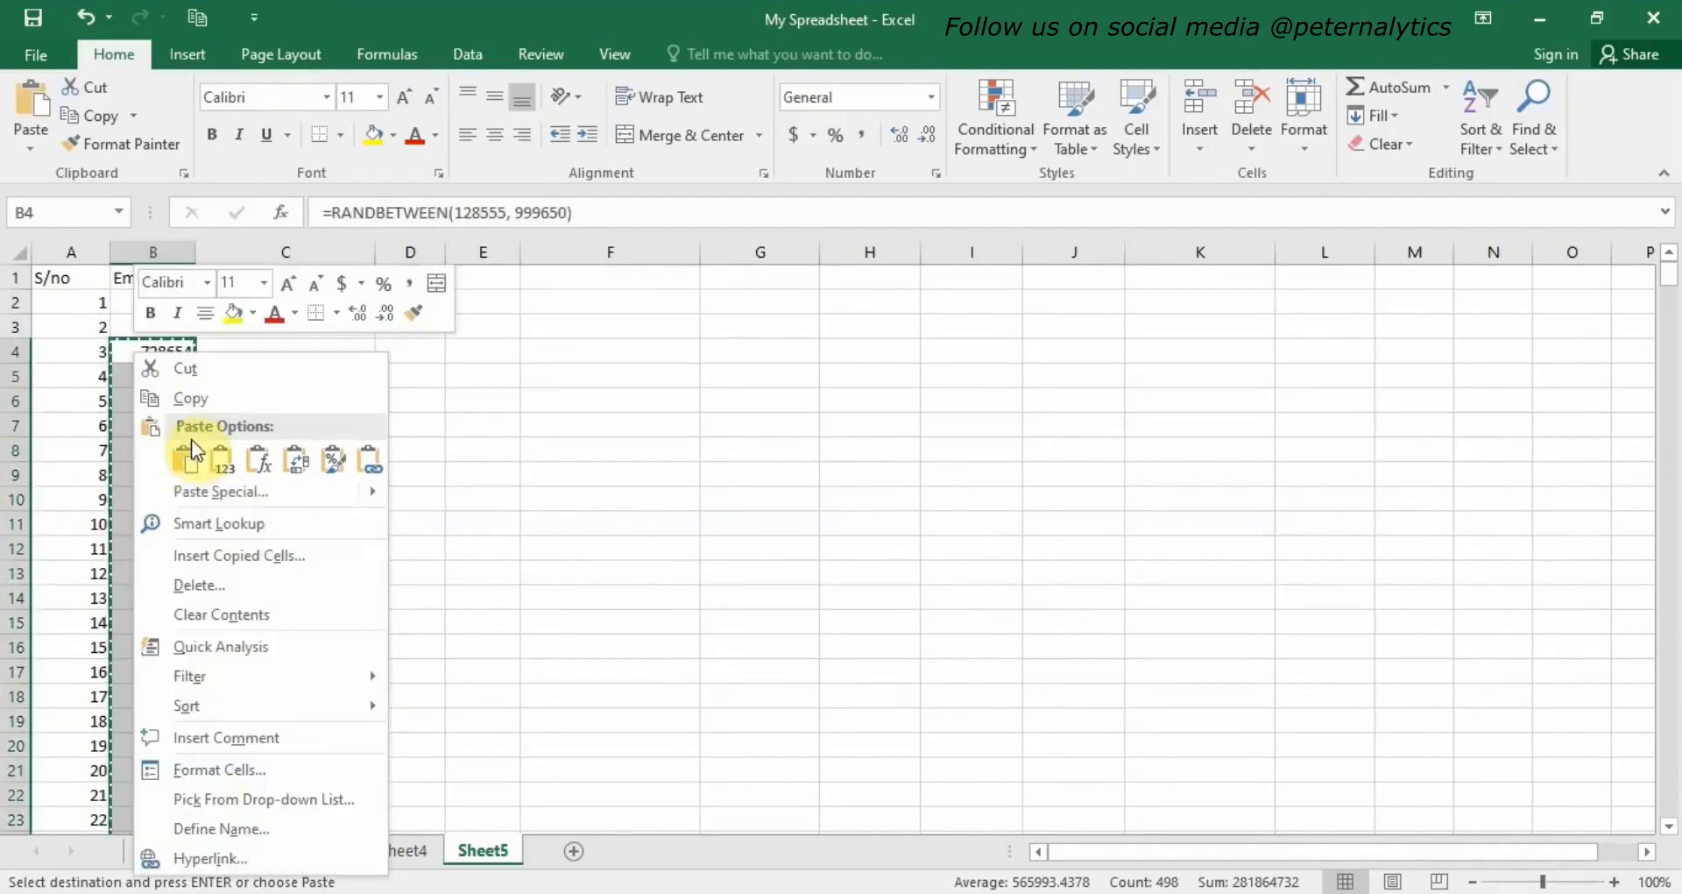
pyautogui.moveTo(273, 496)
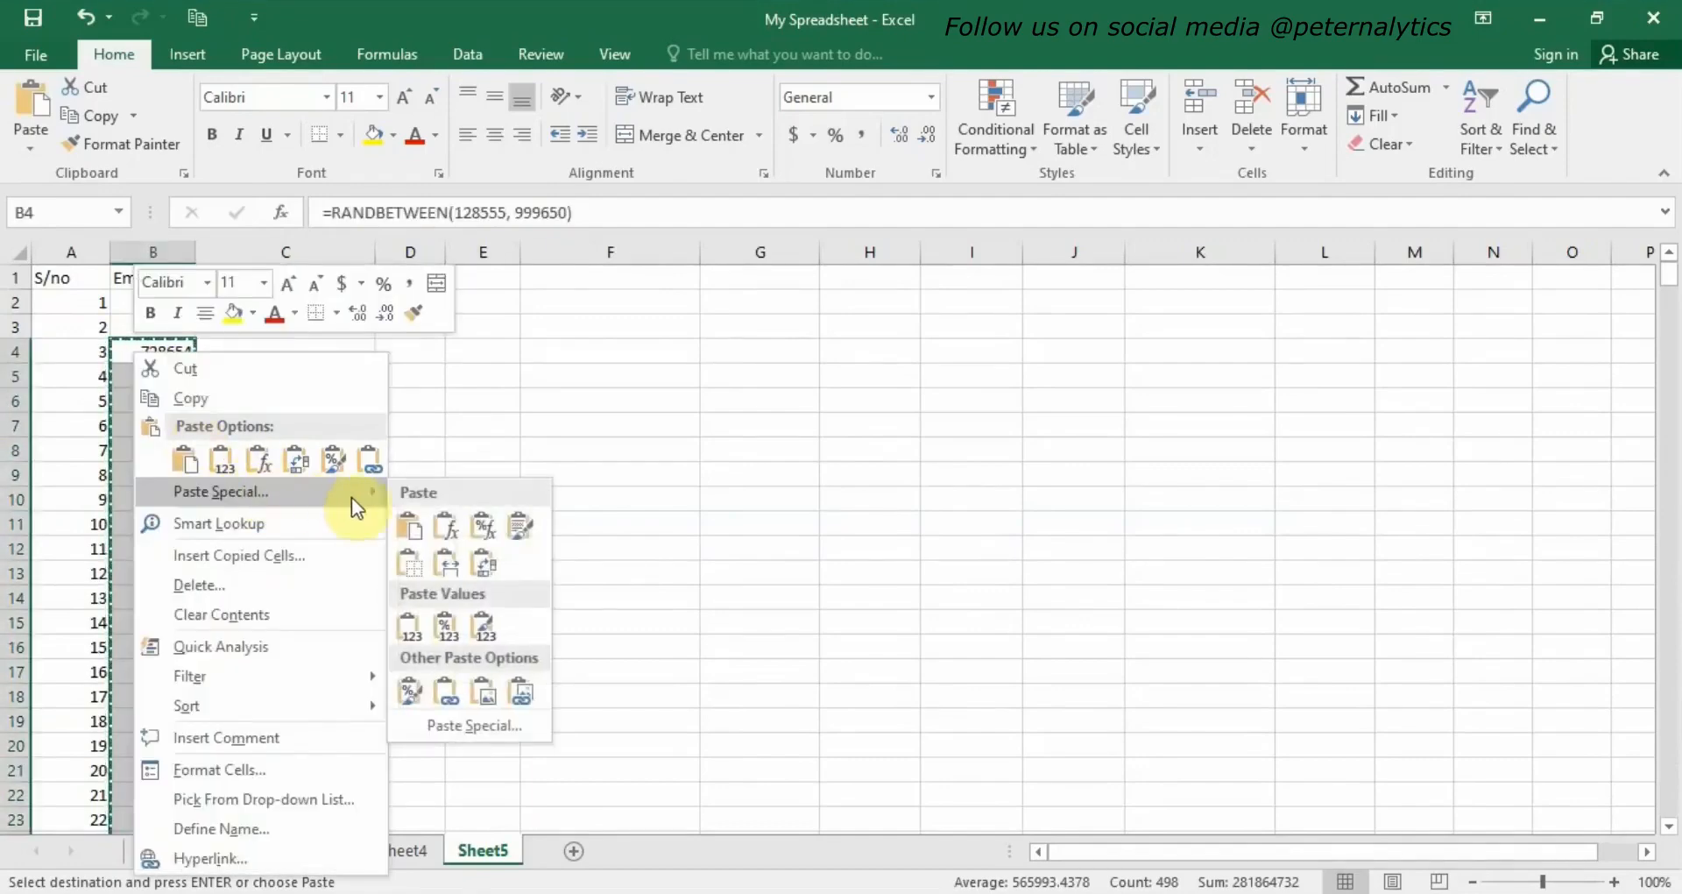
pyautogui.click(445, 726)
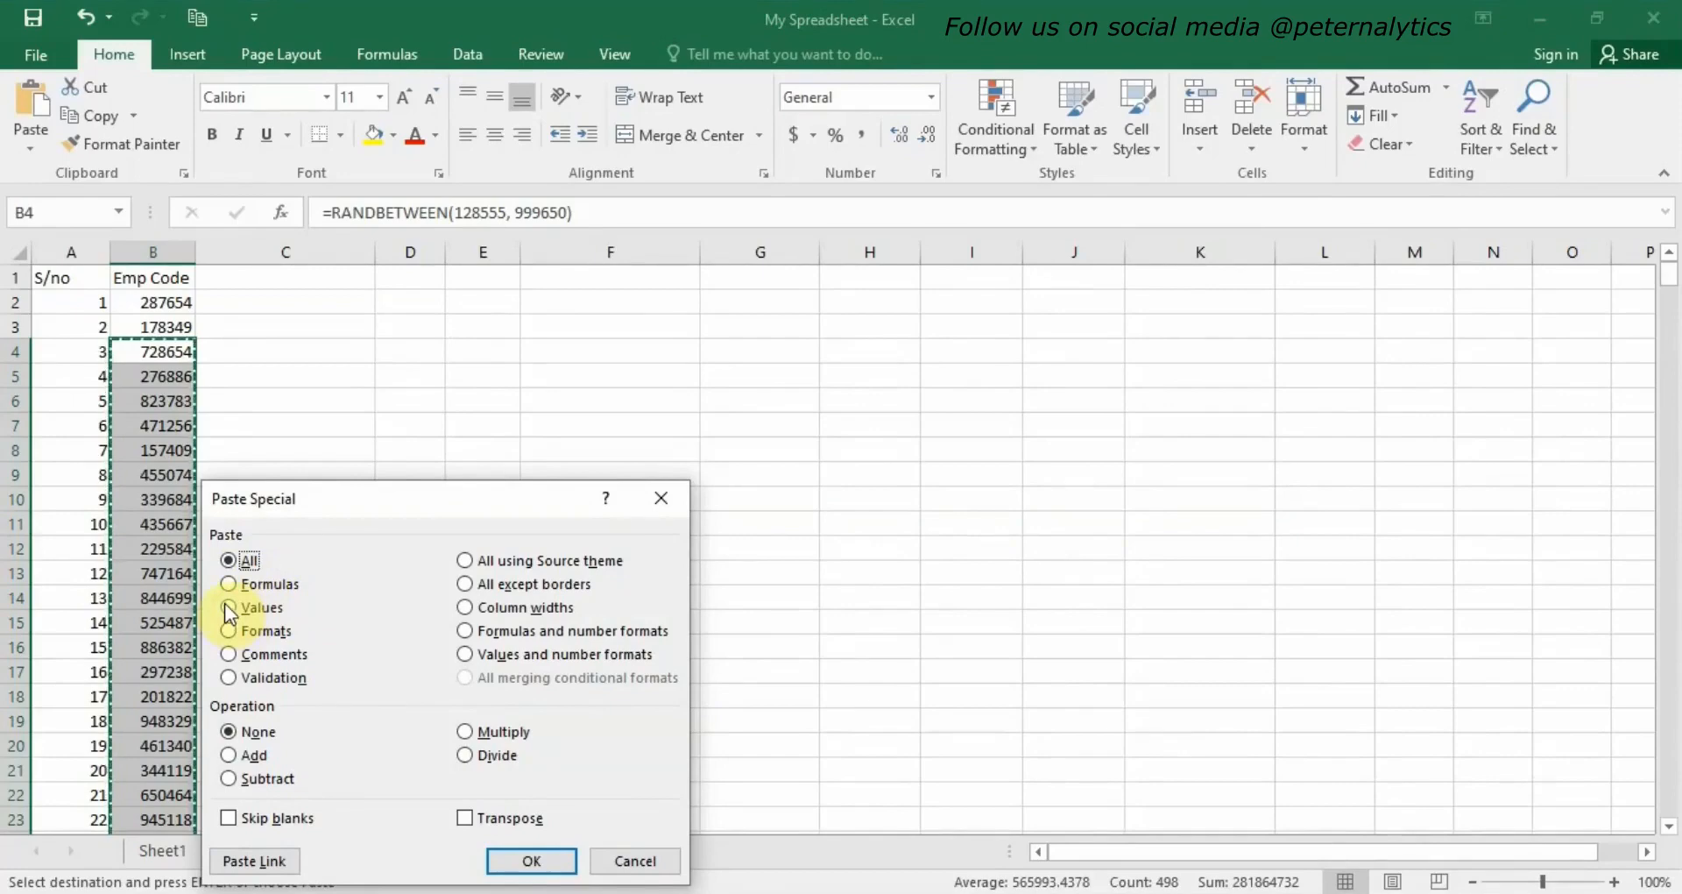
pyautogui.click(233, 607)
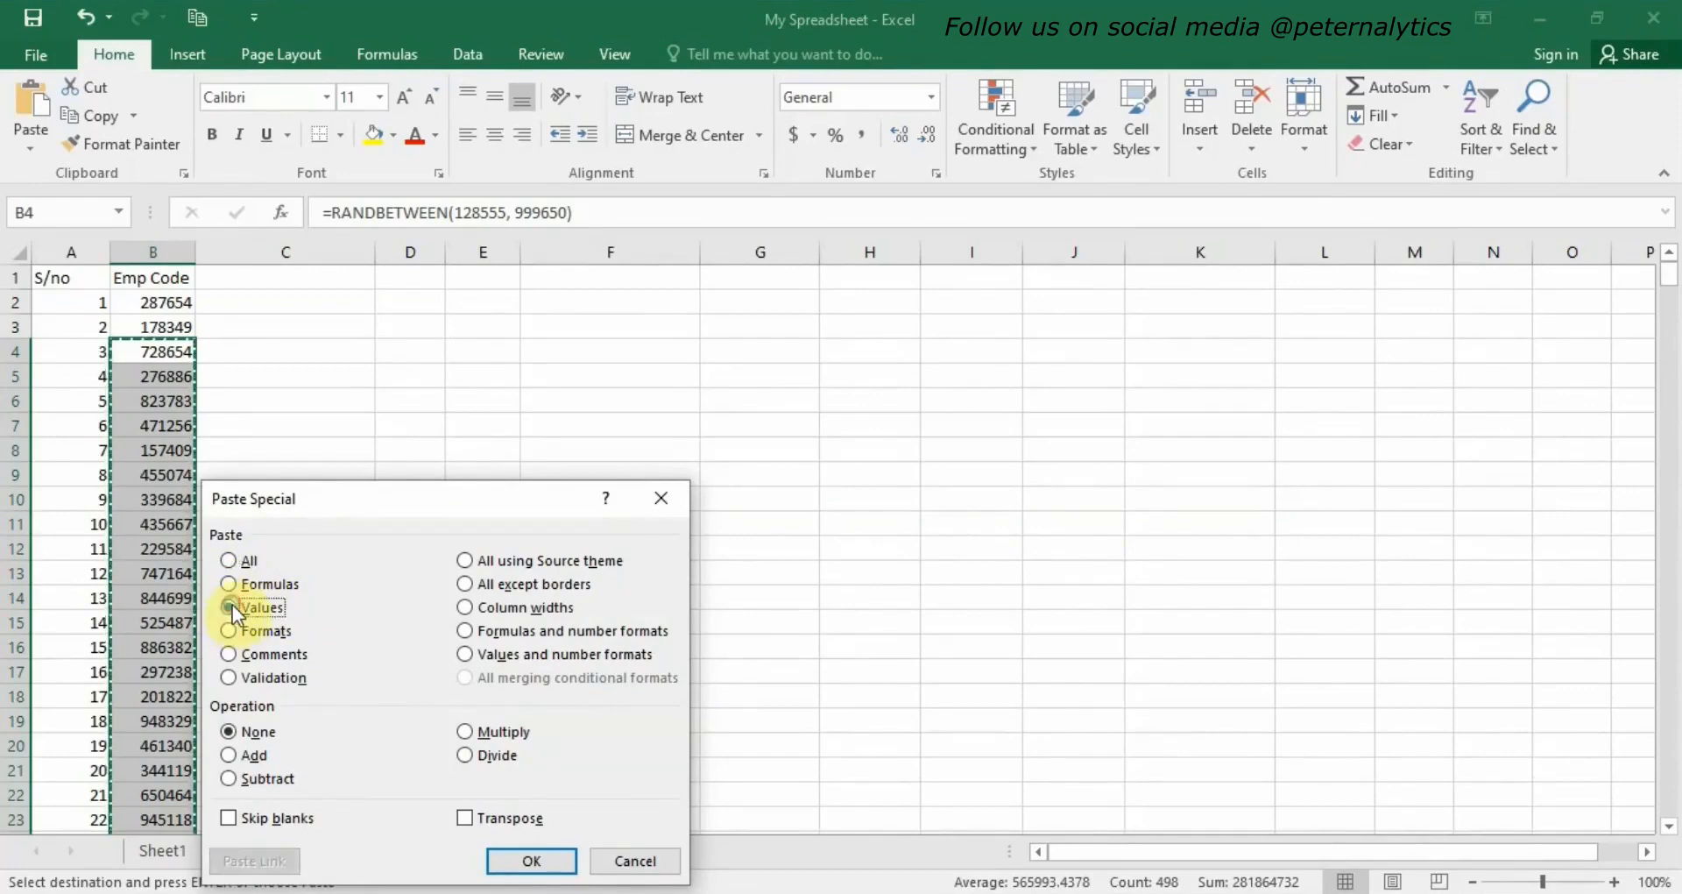
pyautogui.click(530, 861)
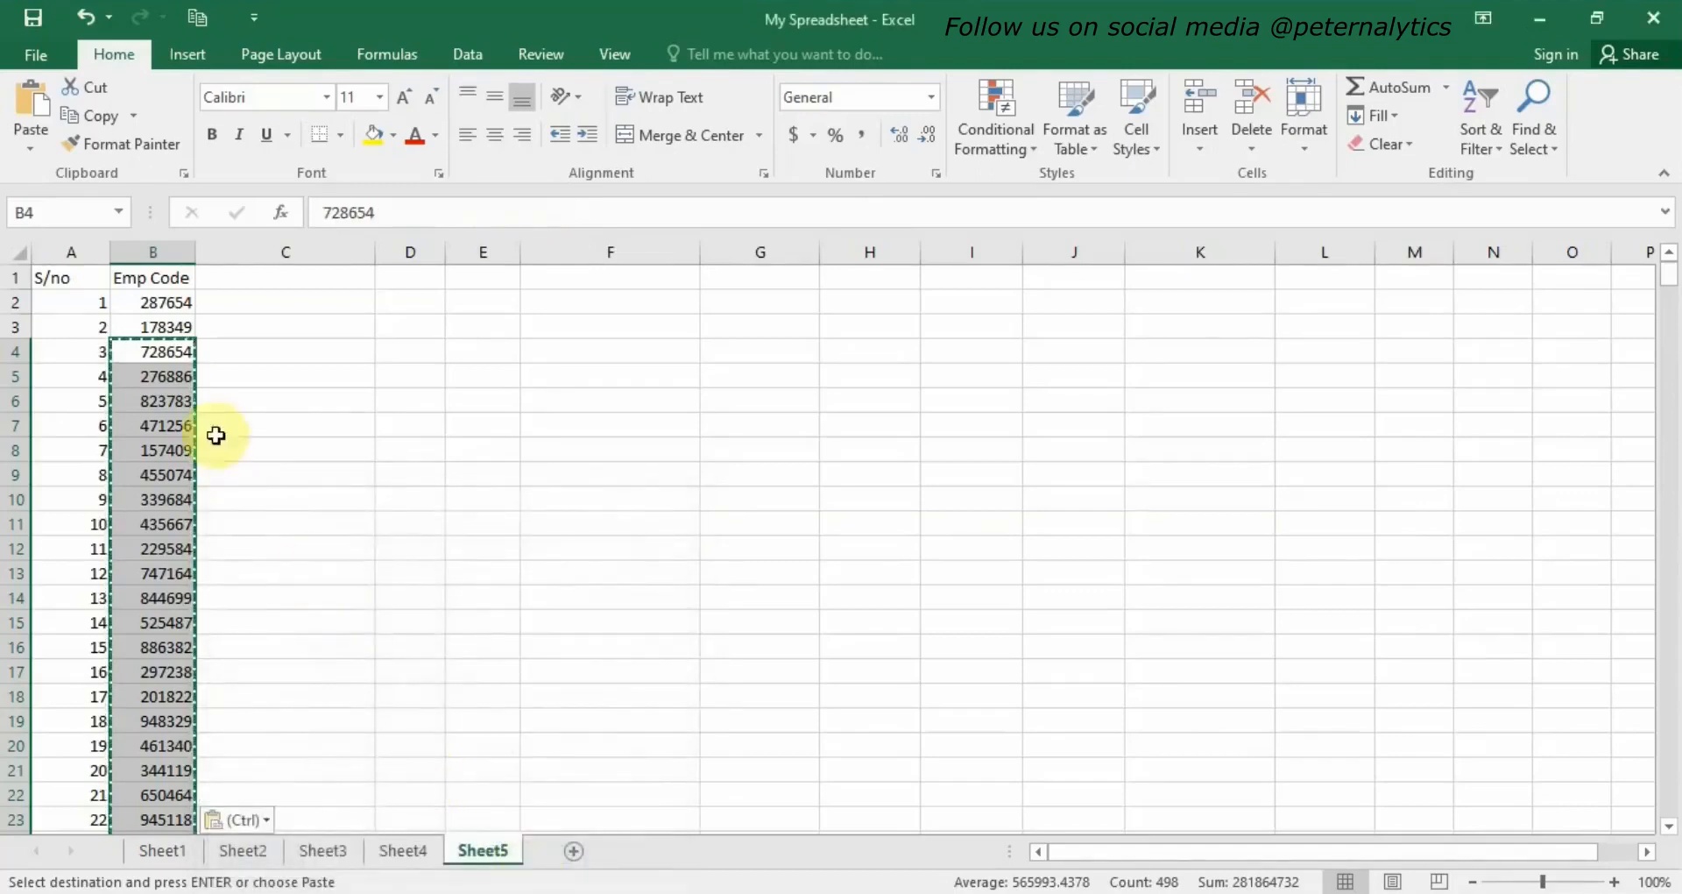
# - Check cells B4 to B12 to see whether the employee codes hold plain numbers or formulas
pyautogui.click(179, 352)
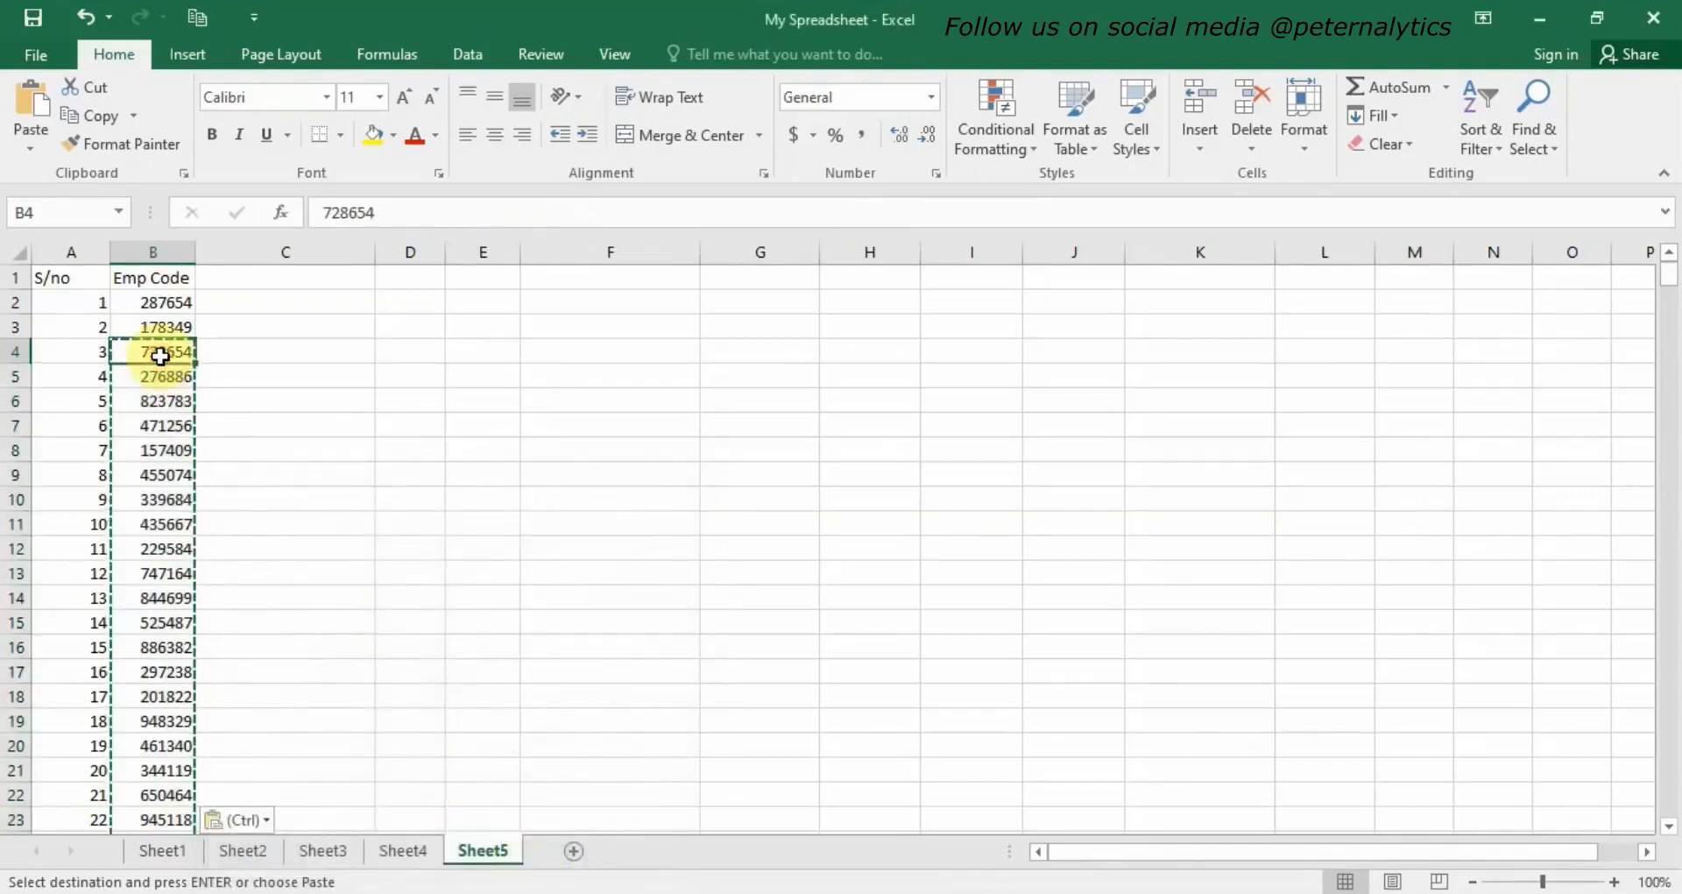
pyautogui.click(175, 394)
pyautogui.click(178, 376)
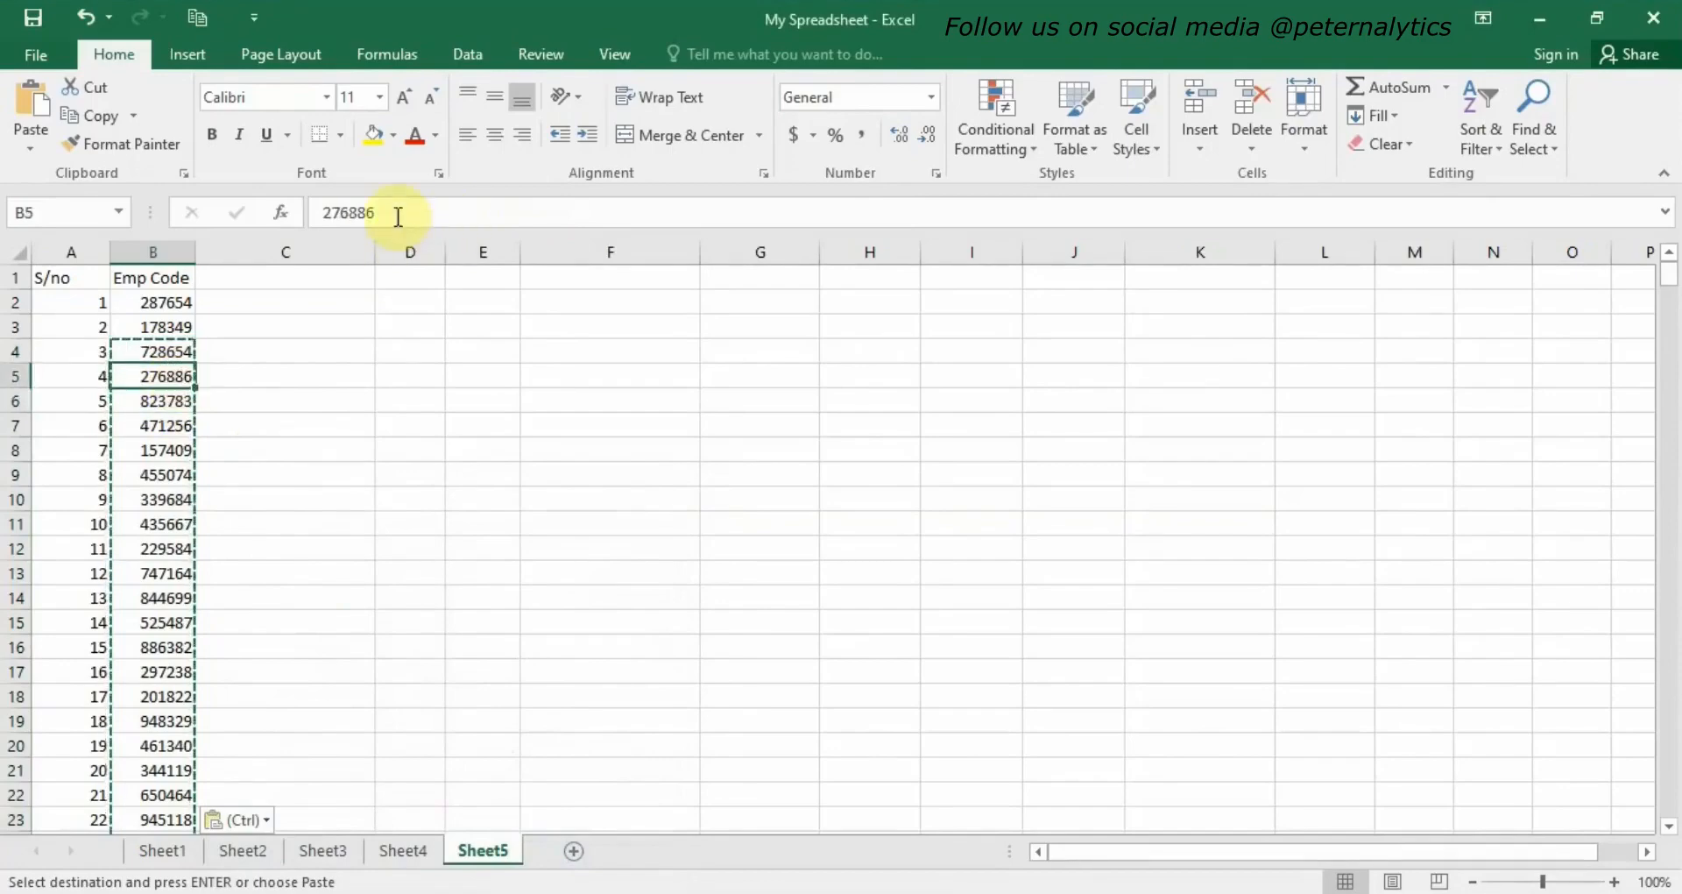
pyautogui.click(149, 351)
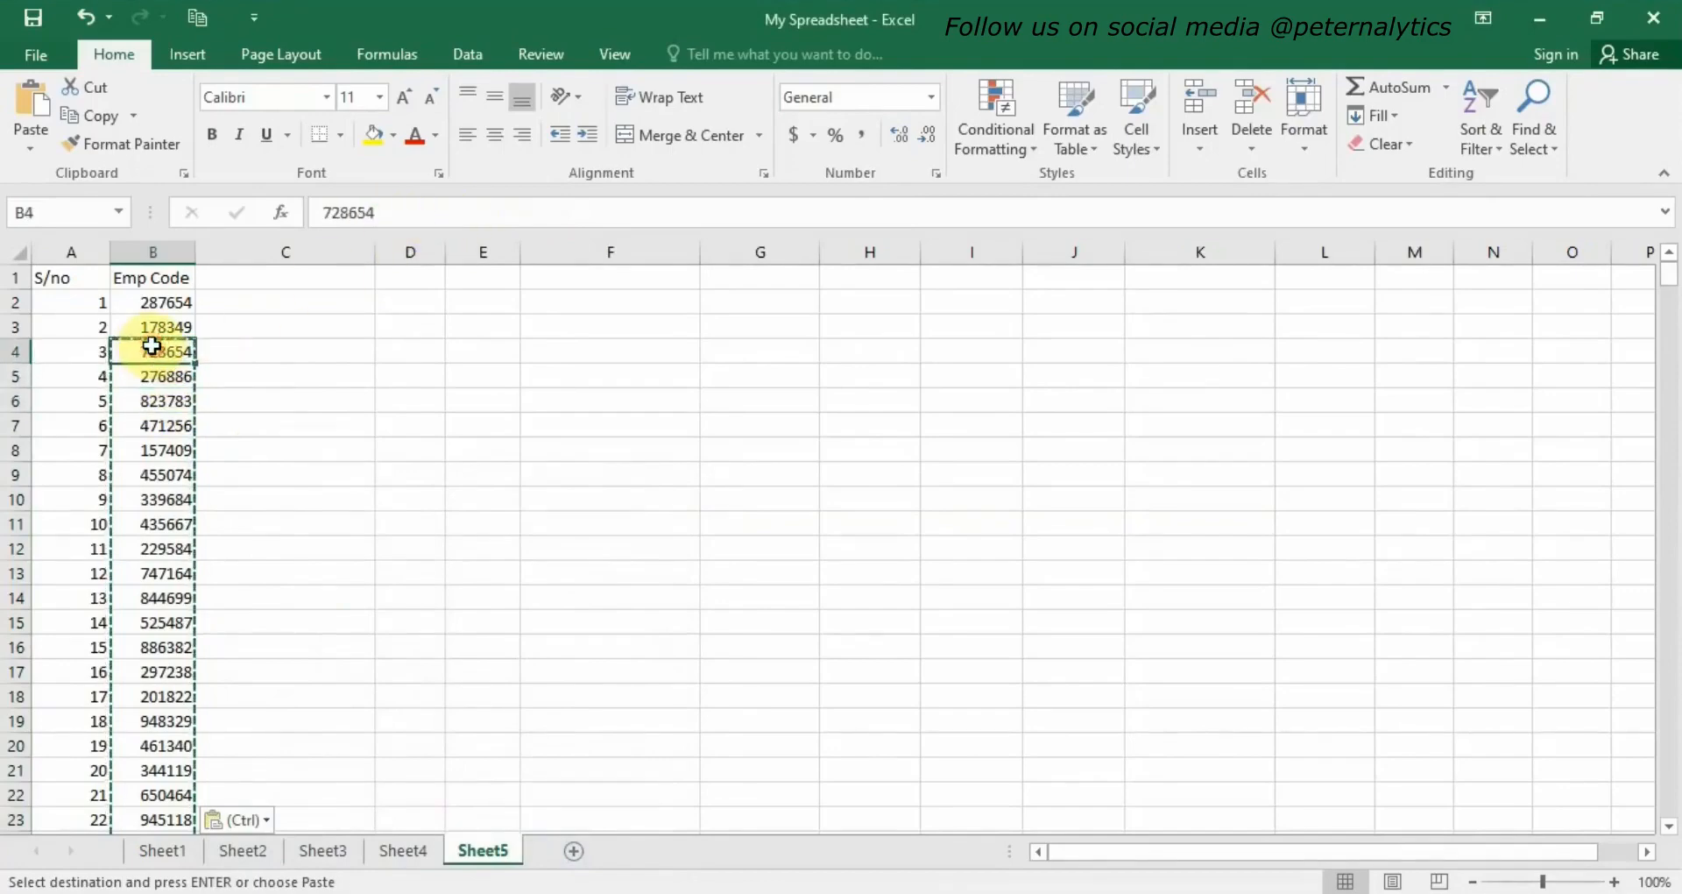
pyautogui.click(166, 405)
pyautogui.click(165, 424)
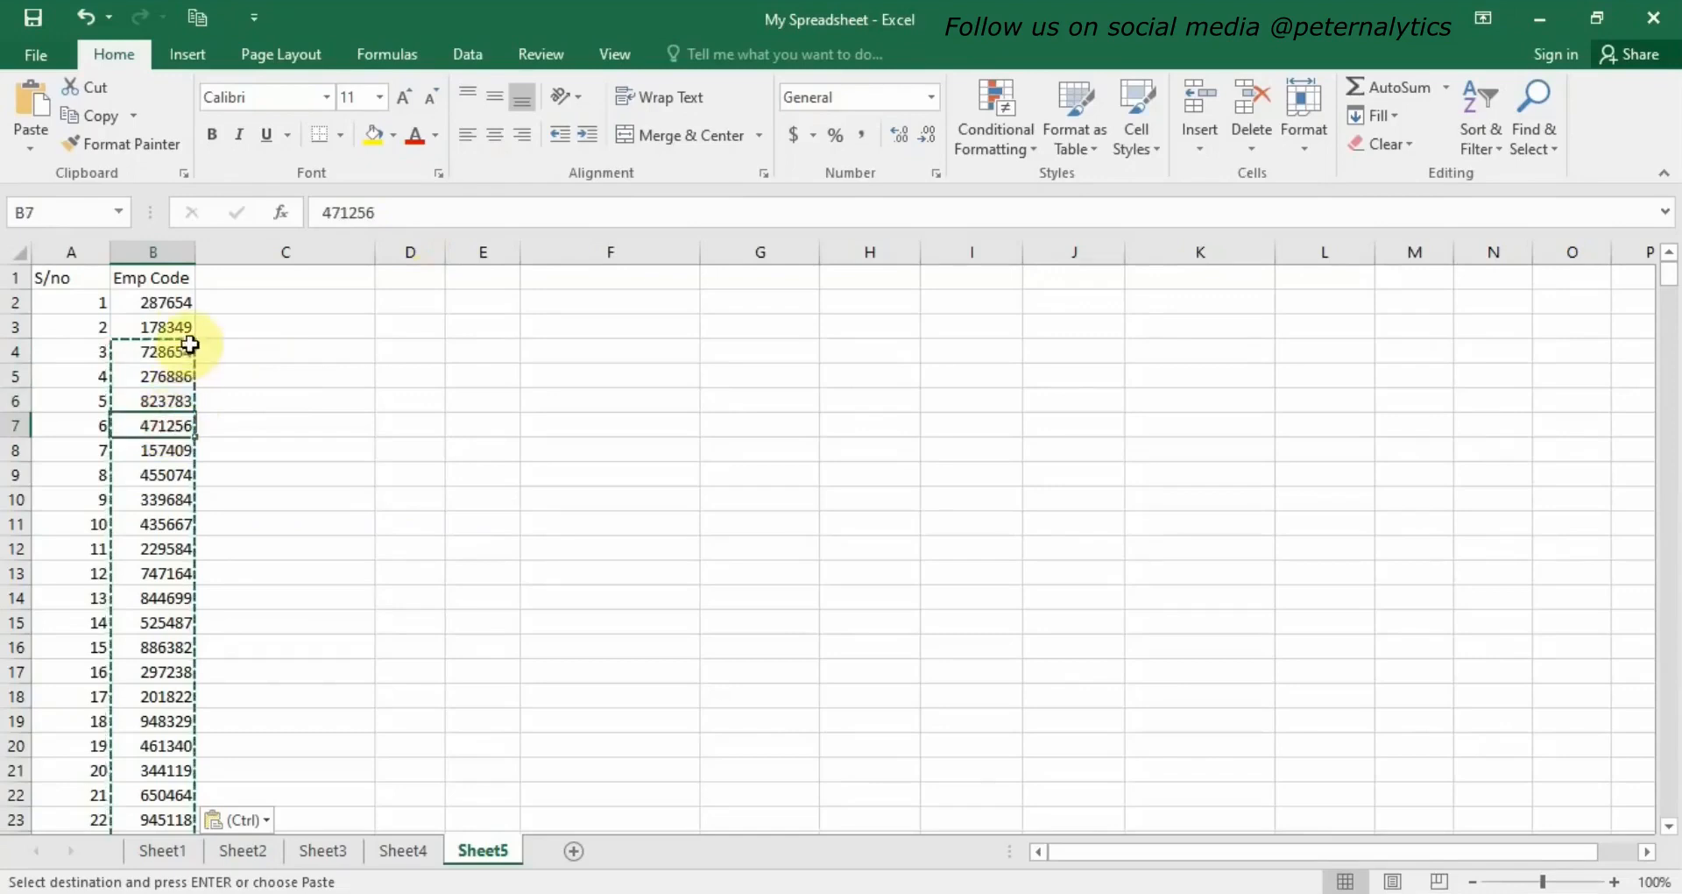
pyautogui.click(176, 457)
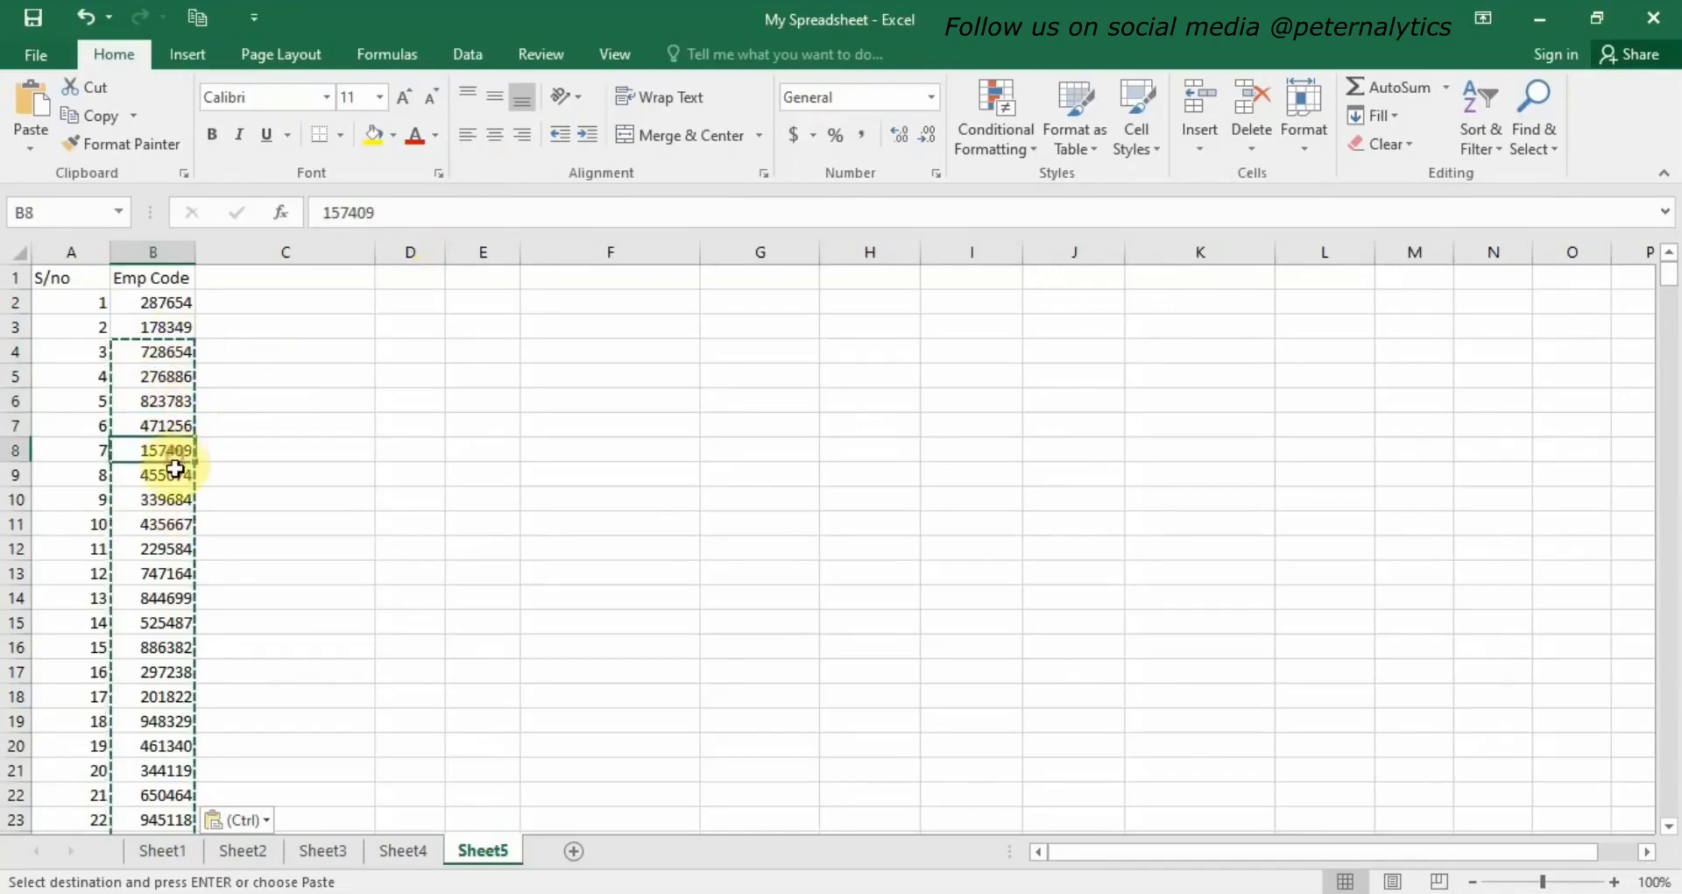
pyautogui.click(169, 475)
pyautogui.click(160, 498)
pyautogui.click(154, 532)
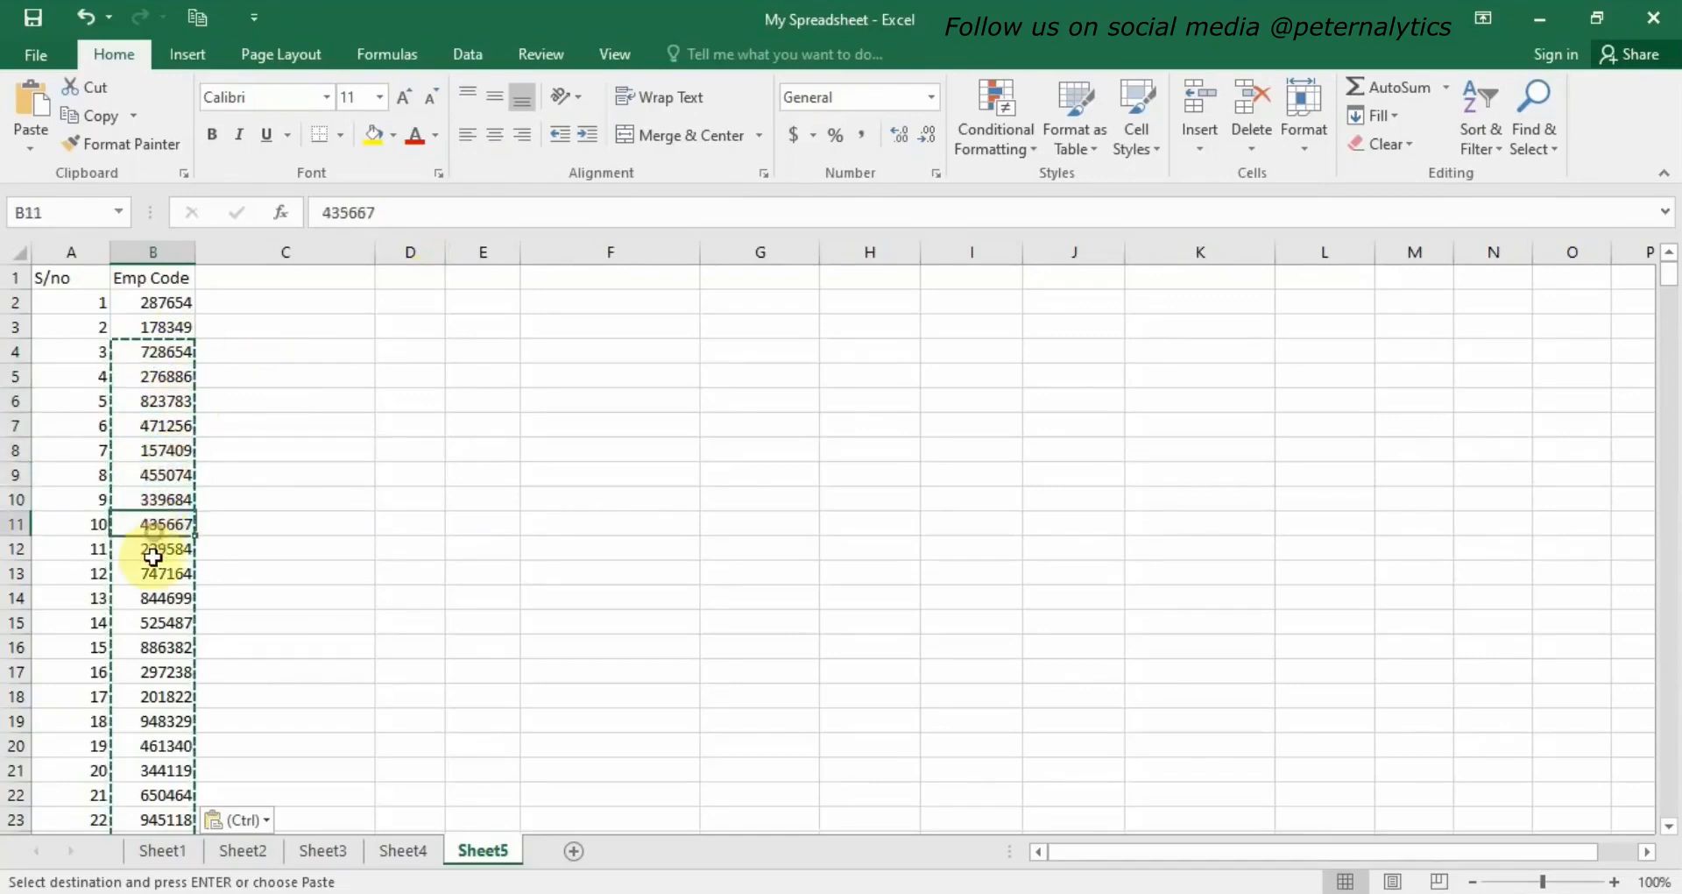
pyautogui.click(154, 549)
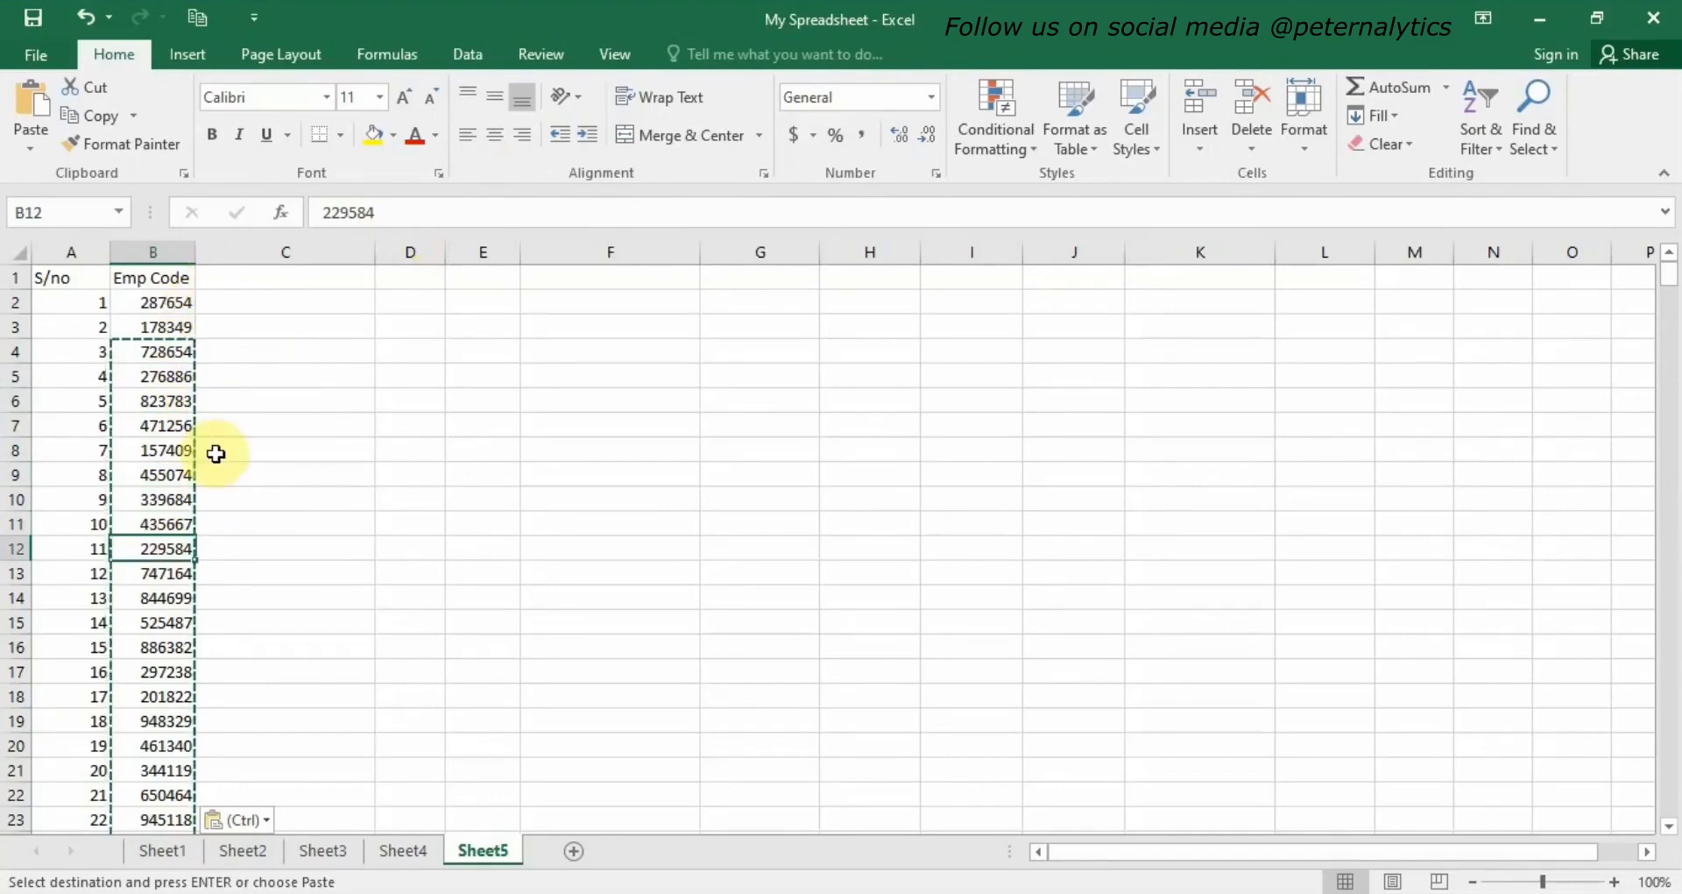
pyautogui.click(175, 350)
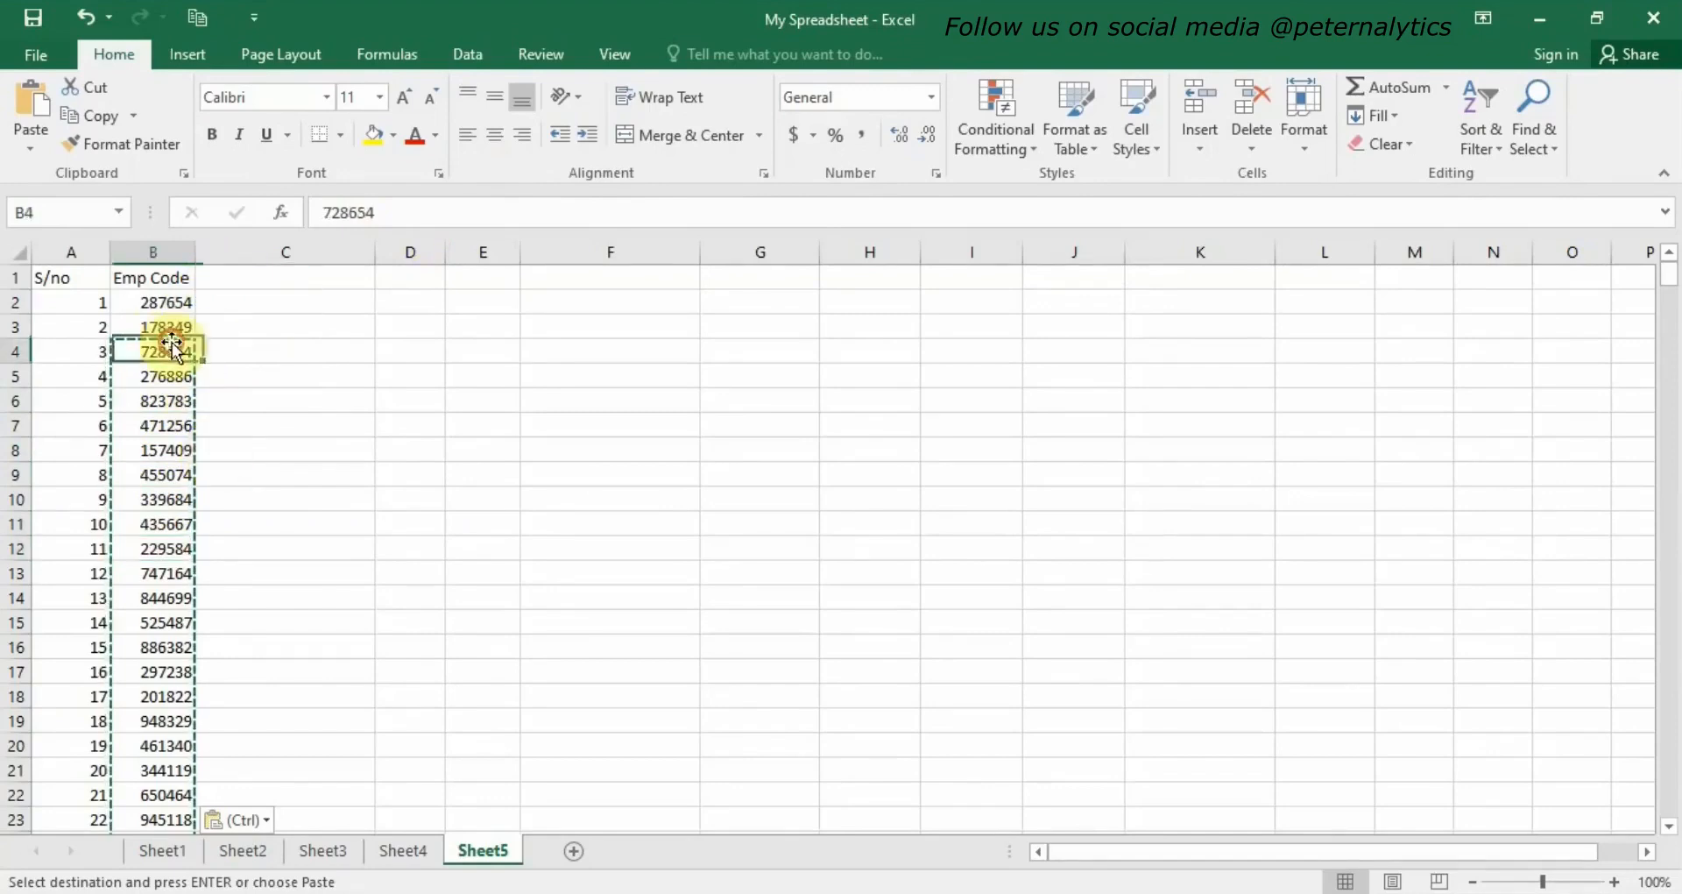
# - Enter the column header Names of Employees in cell C1
pyautogui.click(274, 276)
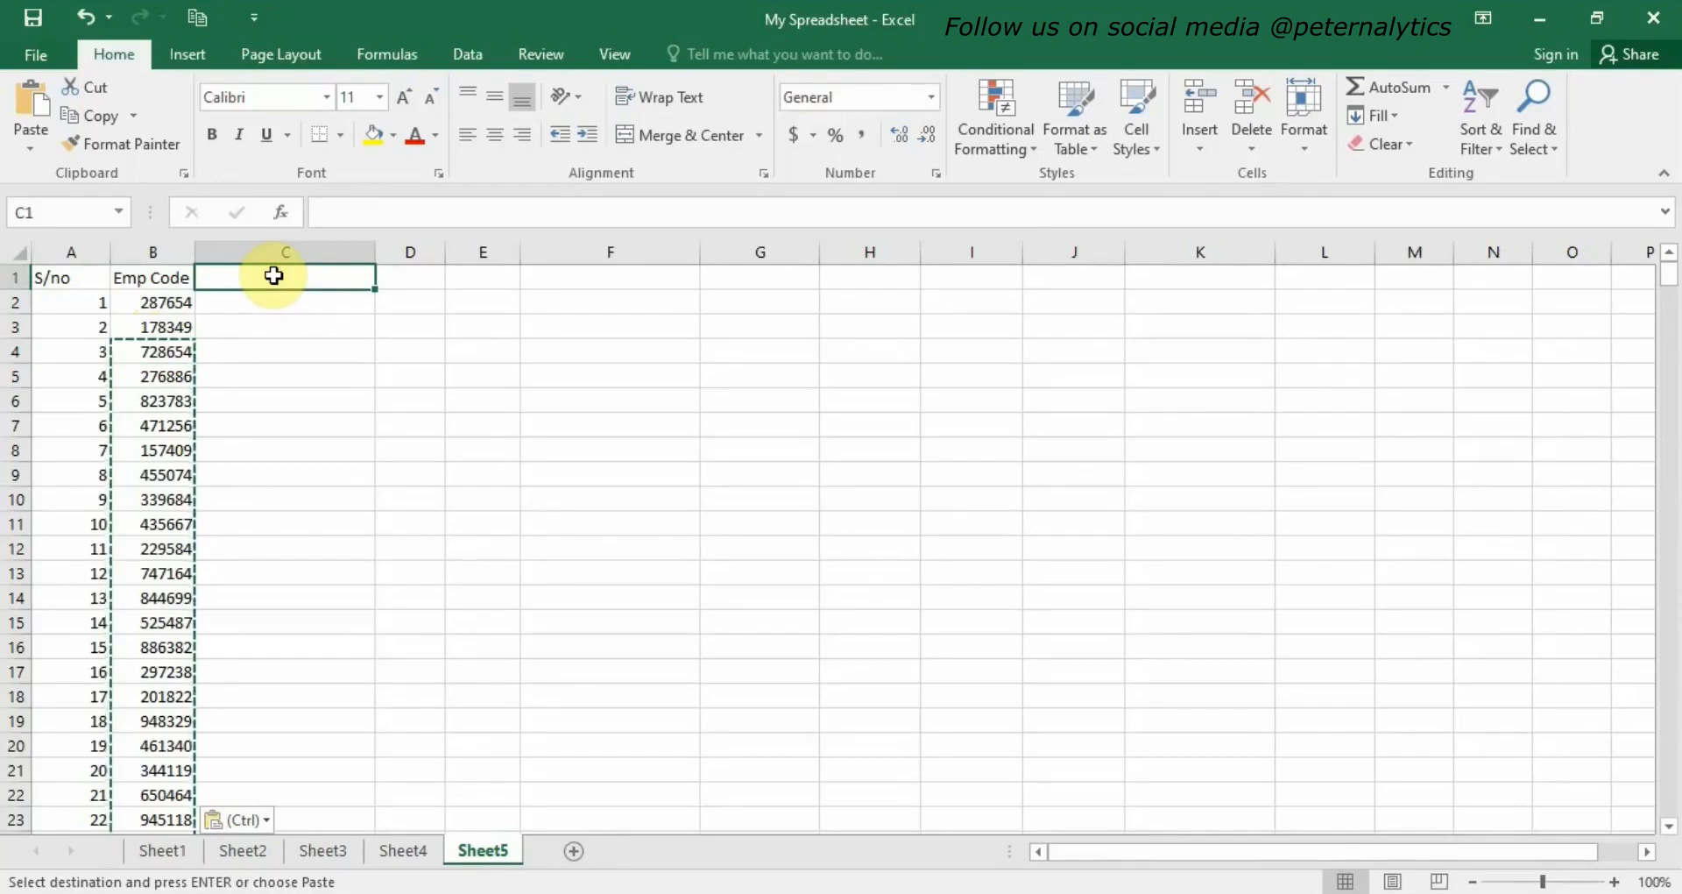
pyautogui.write('Names')
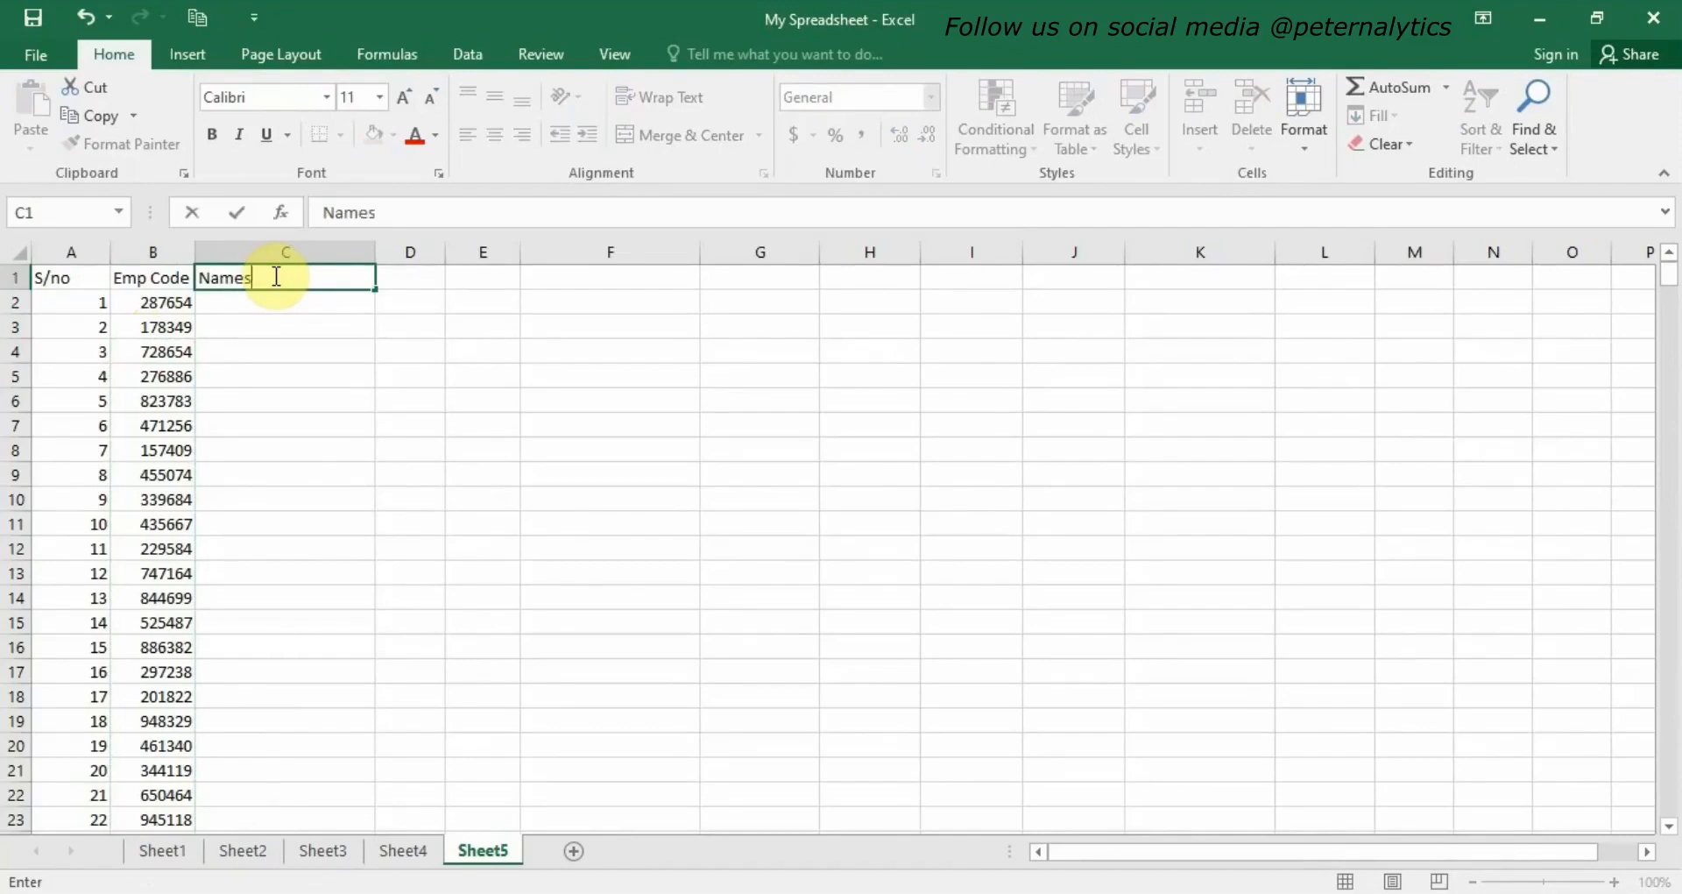
pyautogui.write(' of Employees')
pyautogui.click(224, 305)
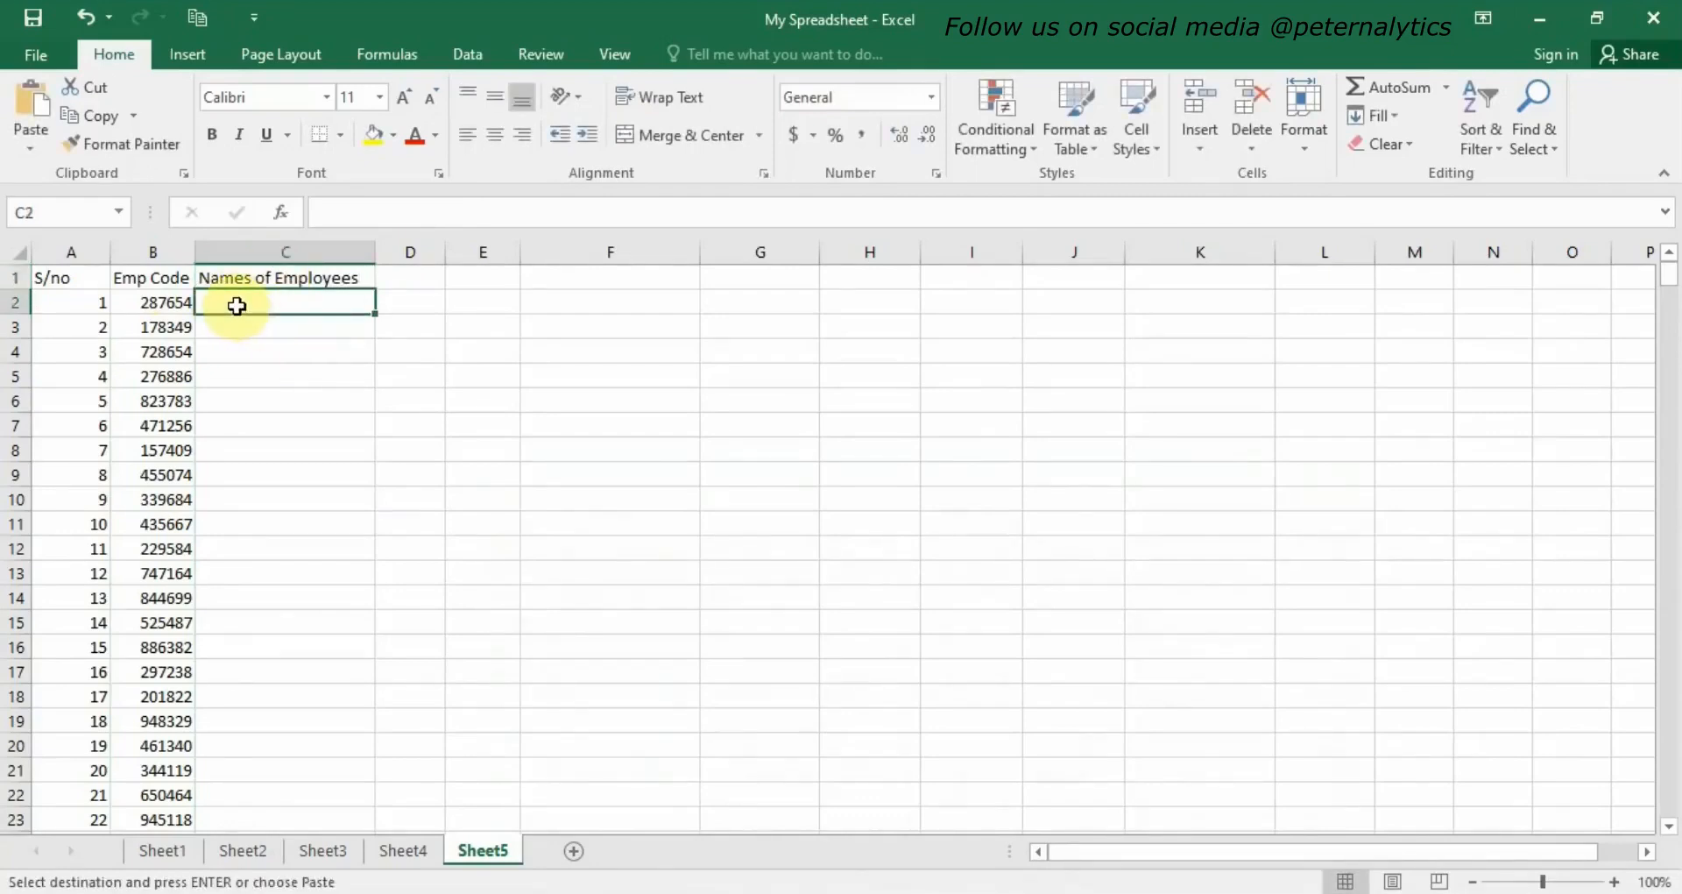
# - Paste the copied list of employee names into column C starting at cell C2 and review the pasted rows
pyautogui.rightClick(237, 305)
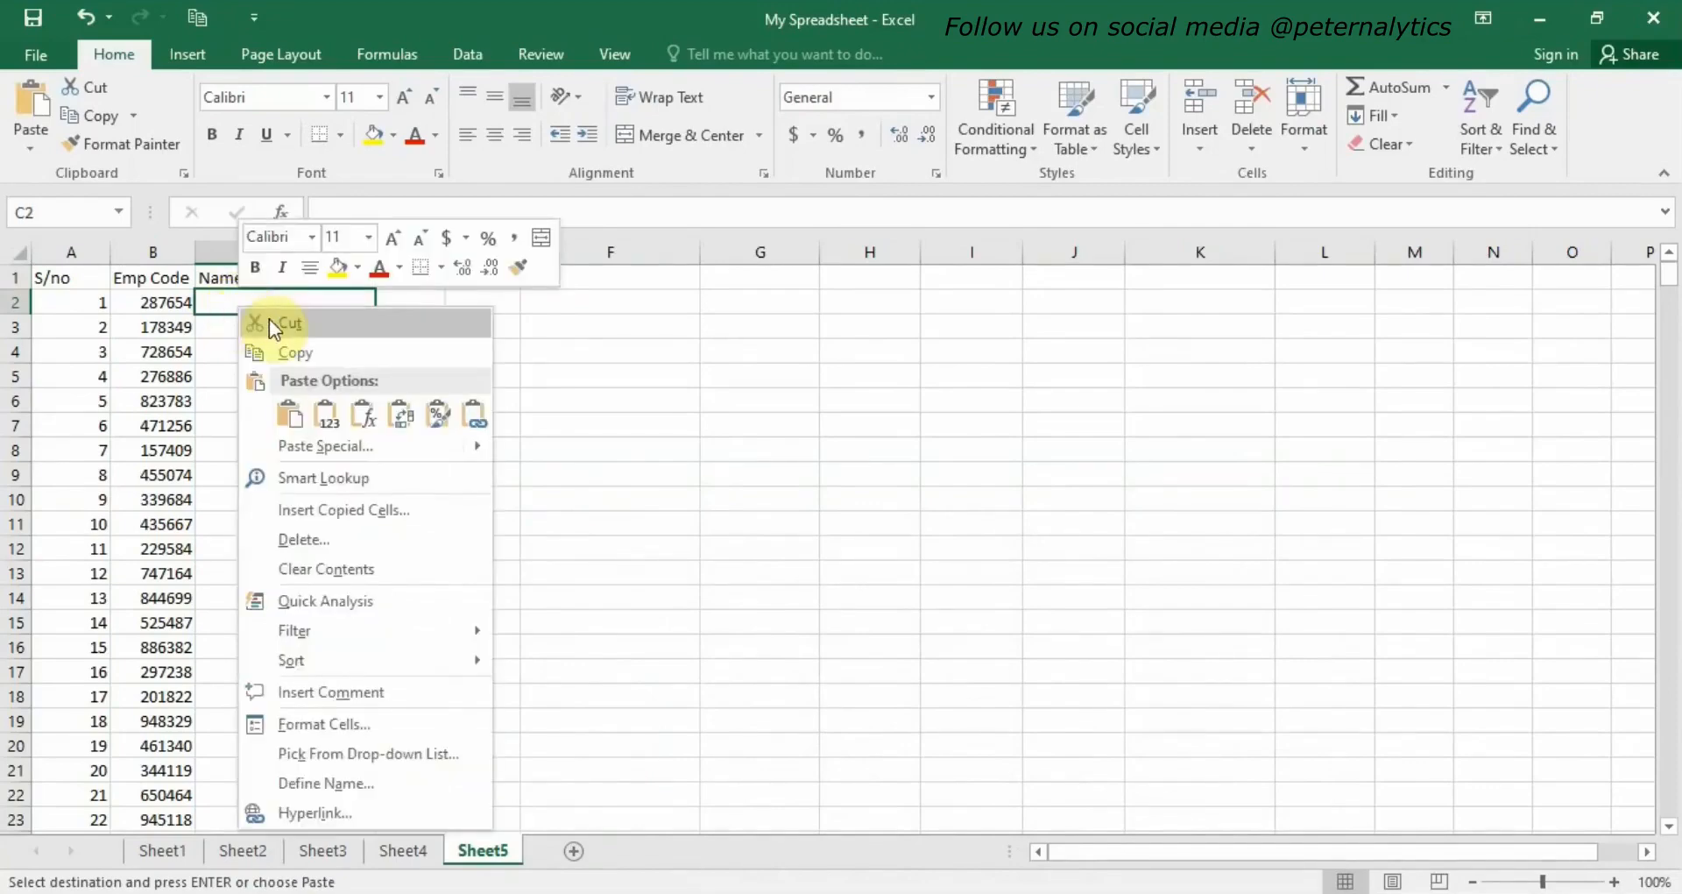
pyautogui.click(287, 419)
pyautogui.click(286, 419)
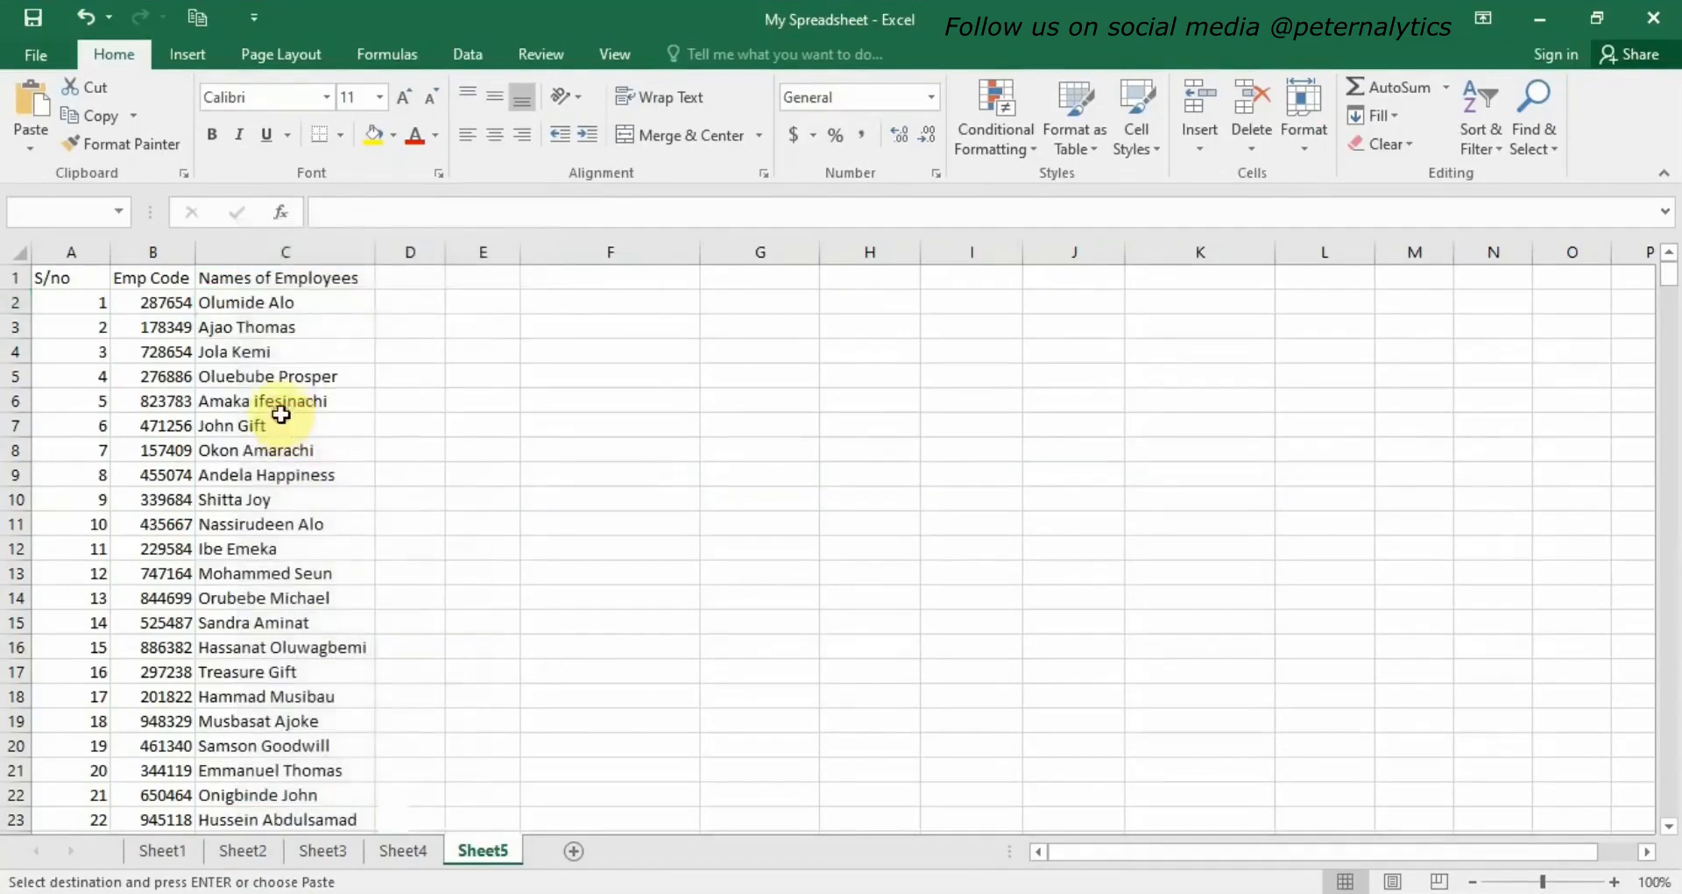
pyautogui.click(313, 315)
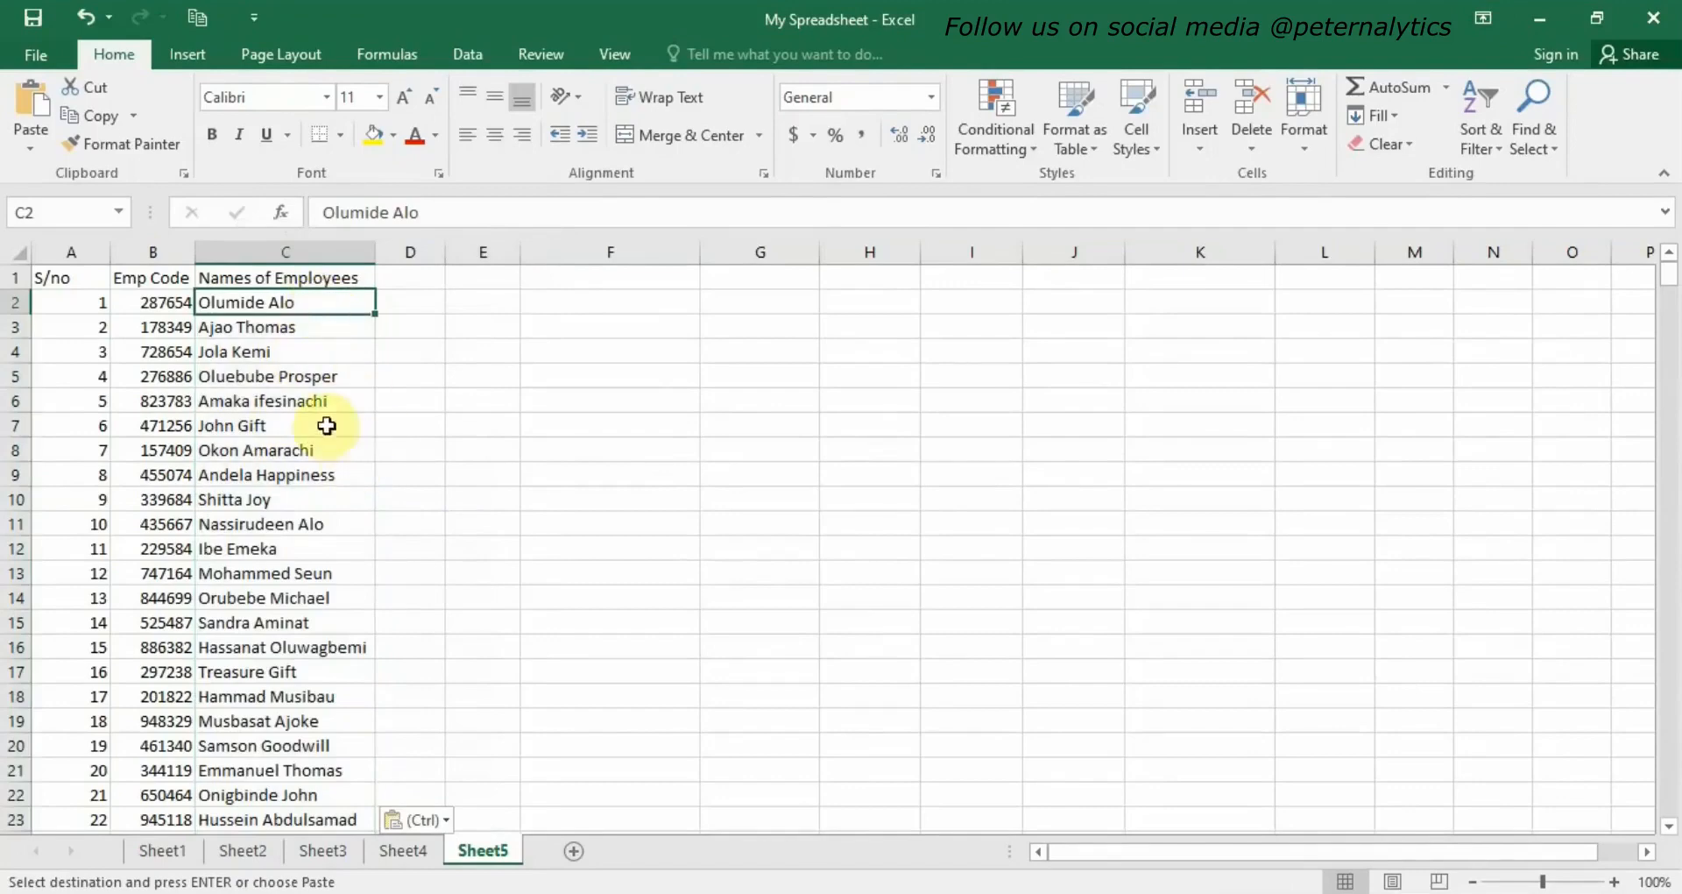
pyautogui.scroll(-5, 324, 420)
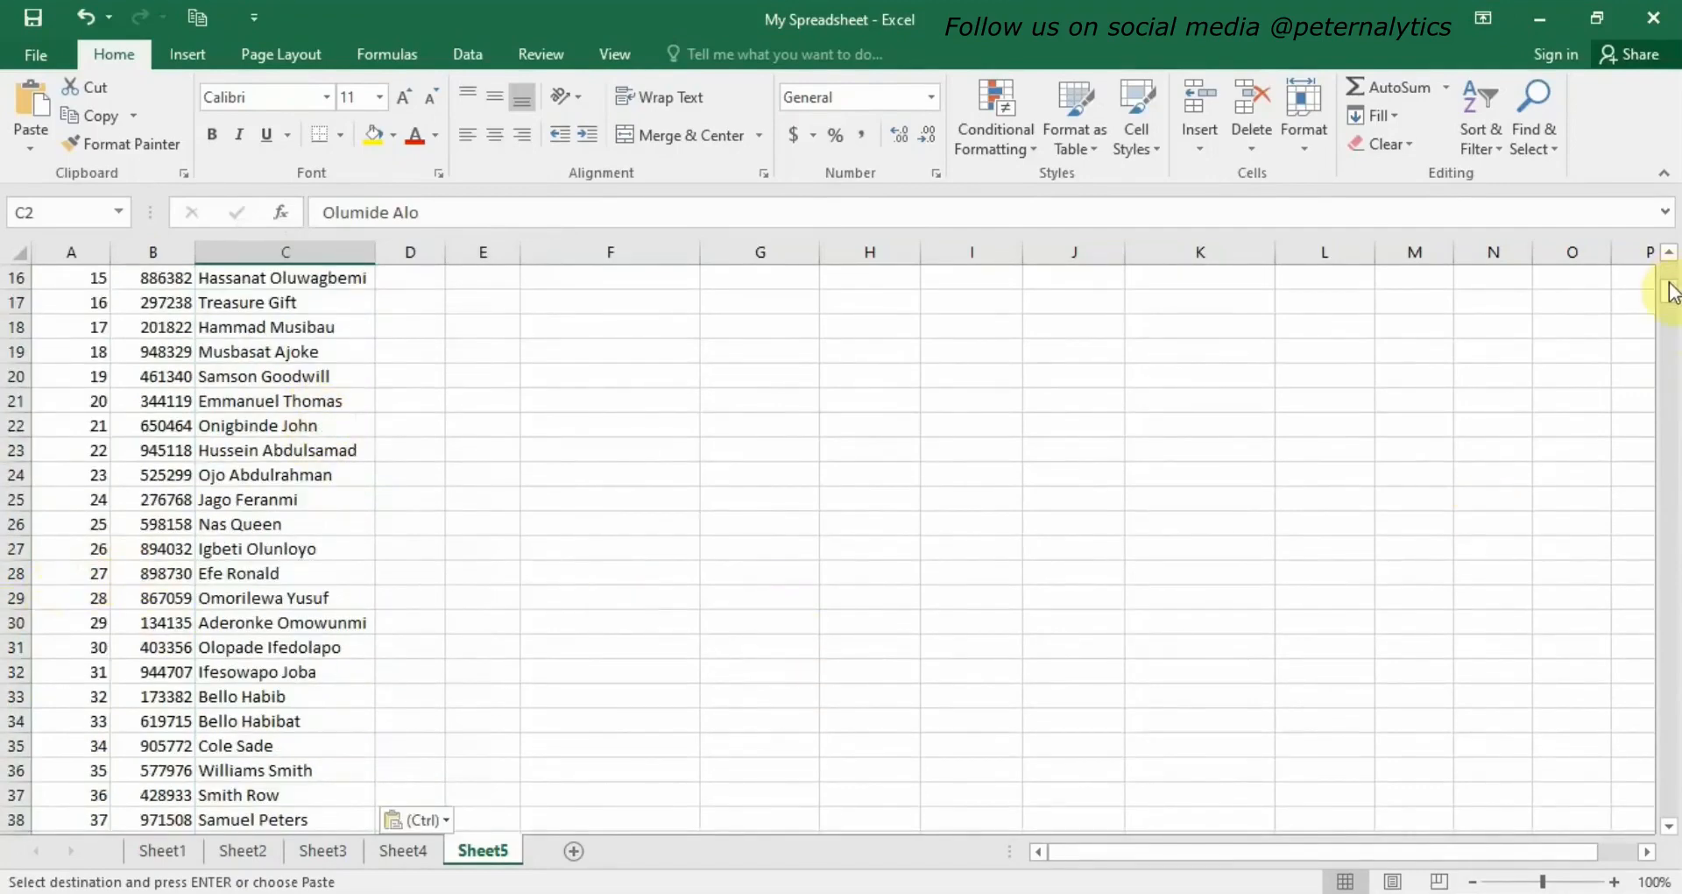
pyautogui.moveTo(1670, 287)
pyautogui.mouseDown()
pyautogui.moveTo(1665, 824)
pyautogui.moveTo(1664, 274)
pyautogui.mouseUp()
pyautogui.click(1670, 255)
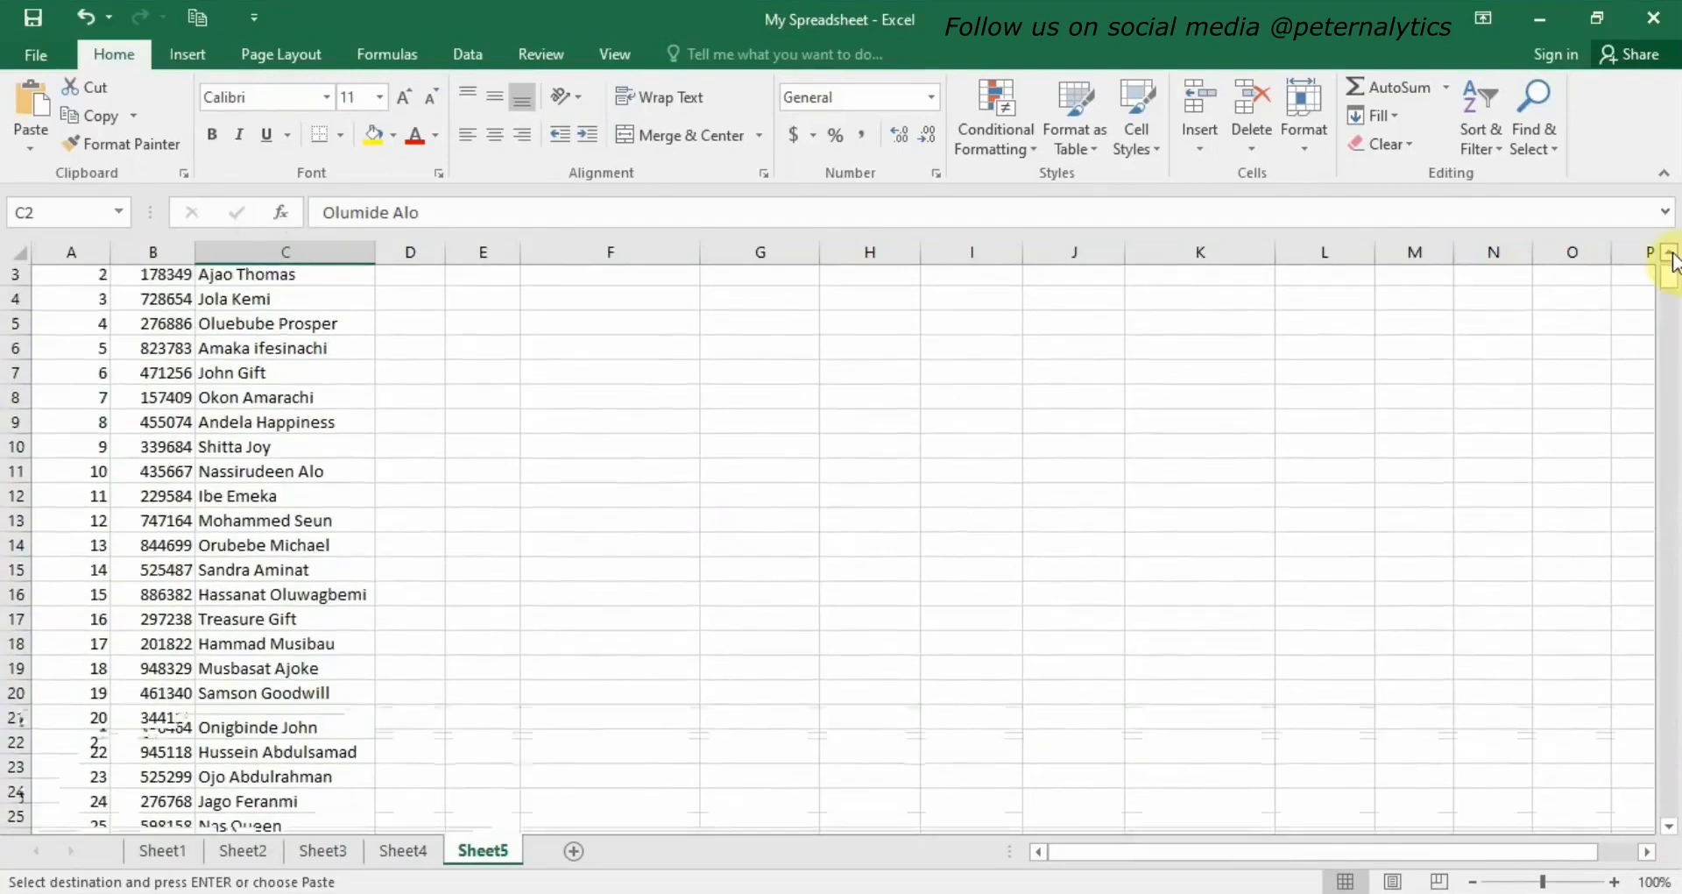
# - Enter the column header Sex in cell D1
pyautogui.click(1670, 254)
pyautogui.click(1670, 254)
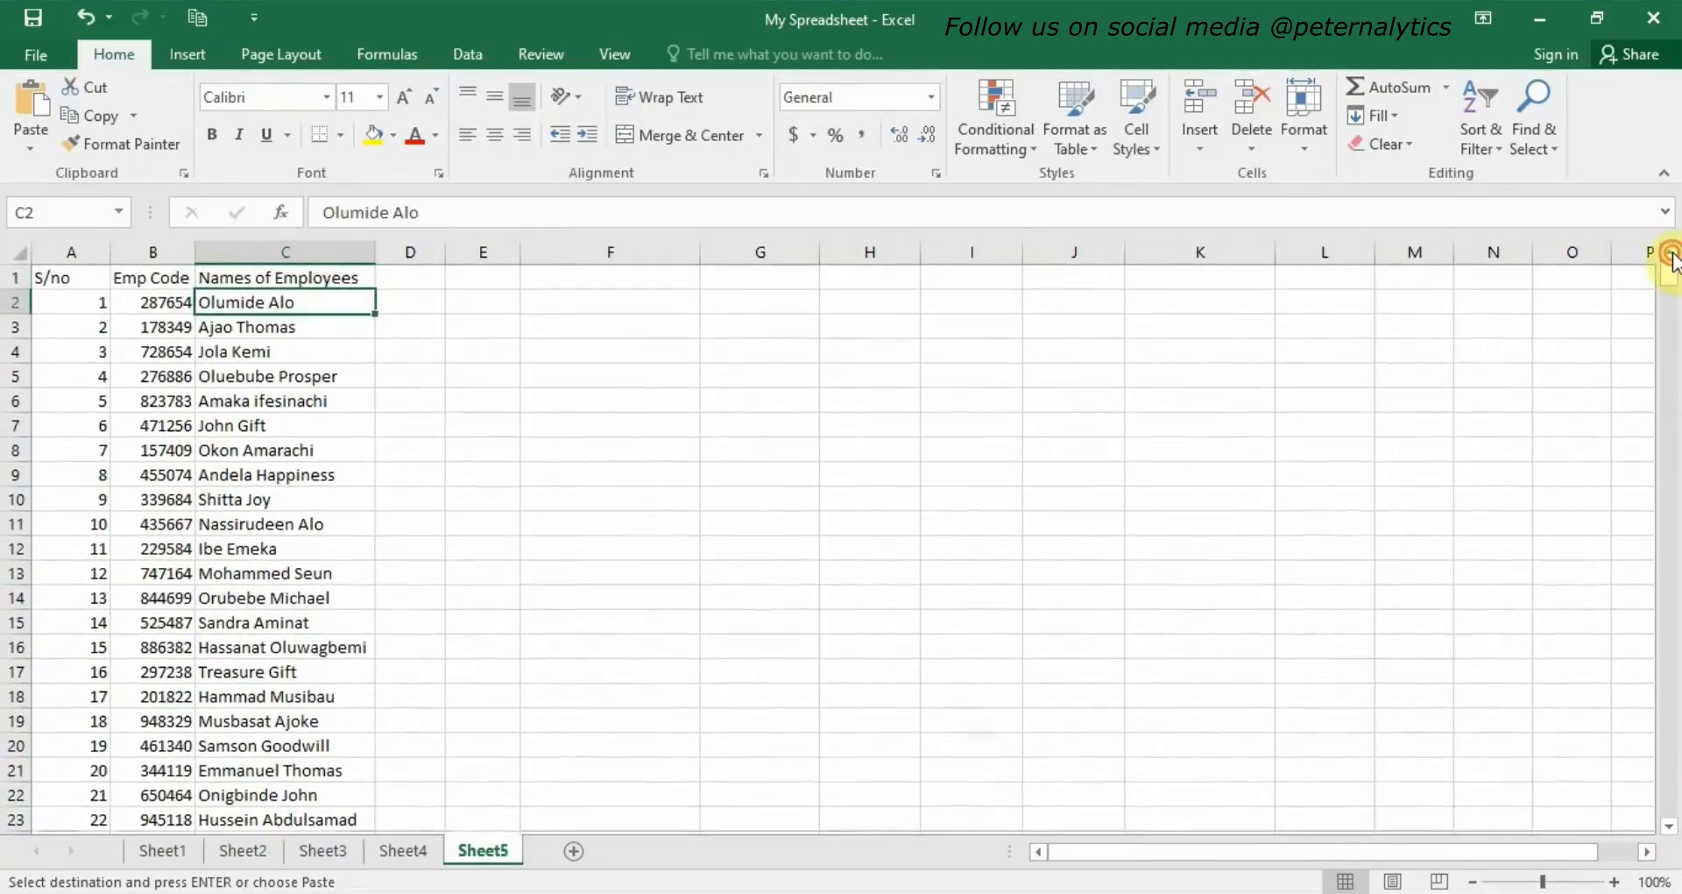
pyautogui.click(410, 277)
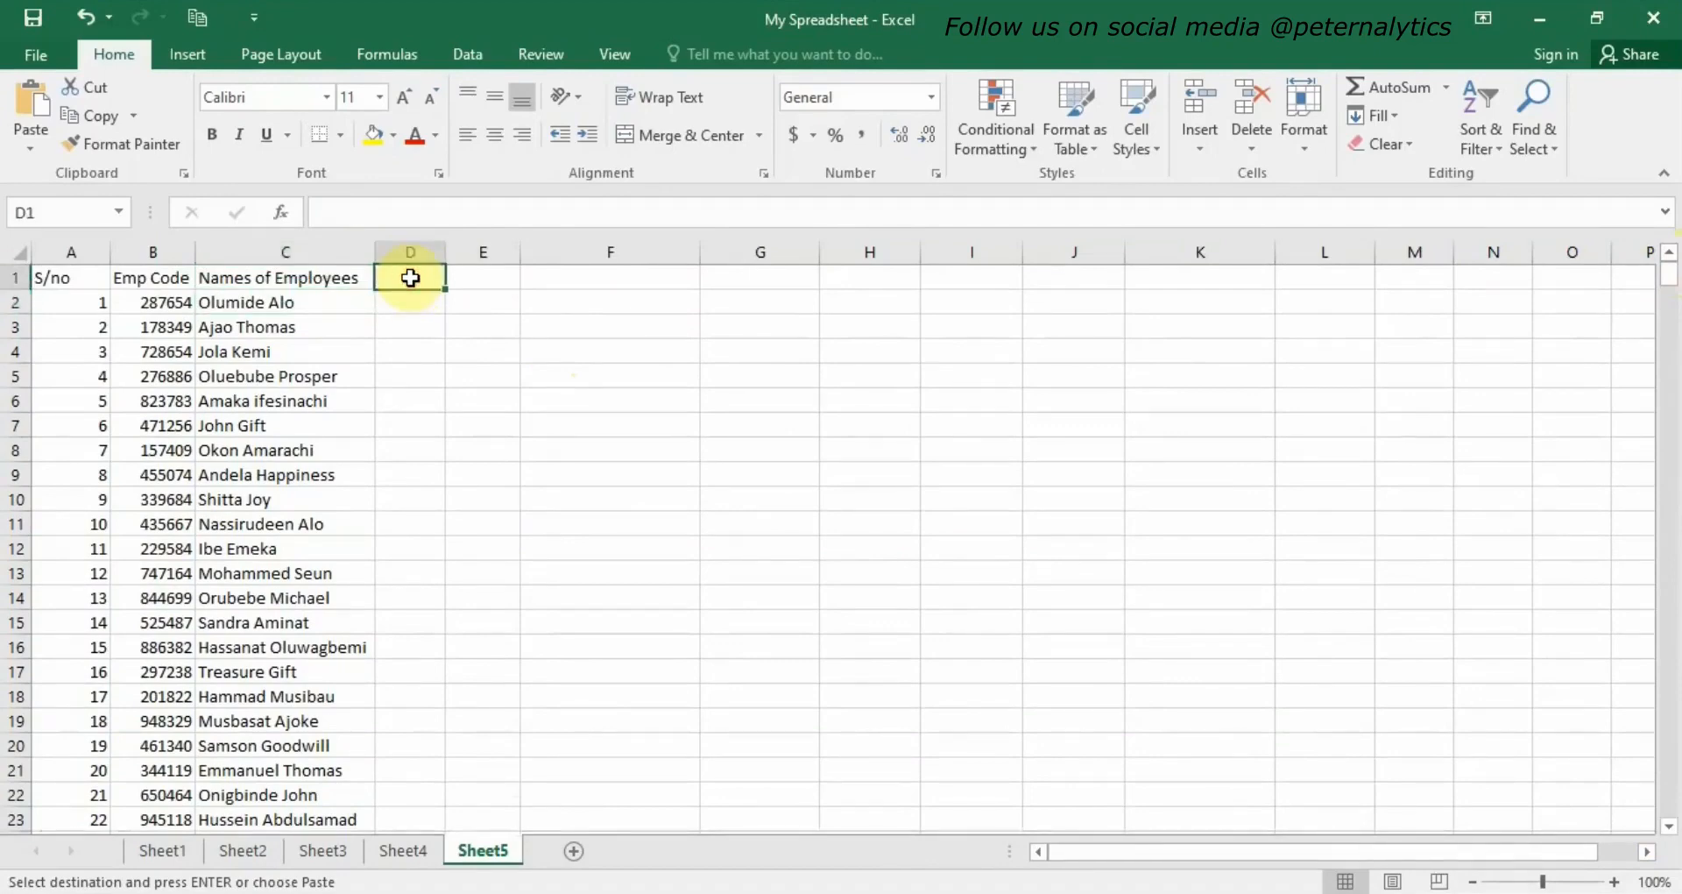
pyautogui.write('Sex')
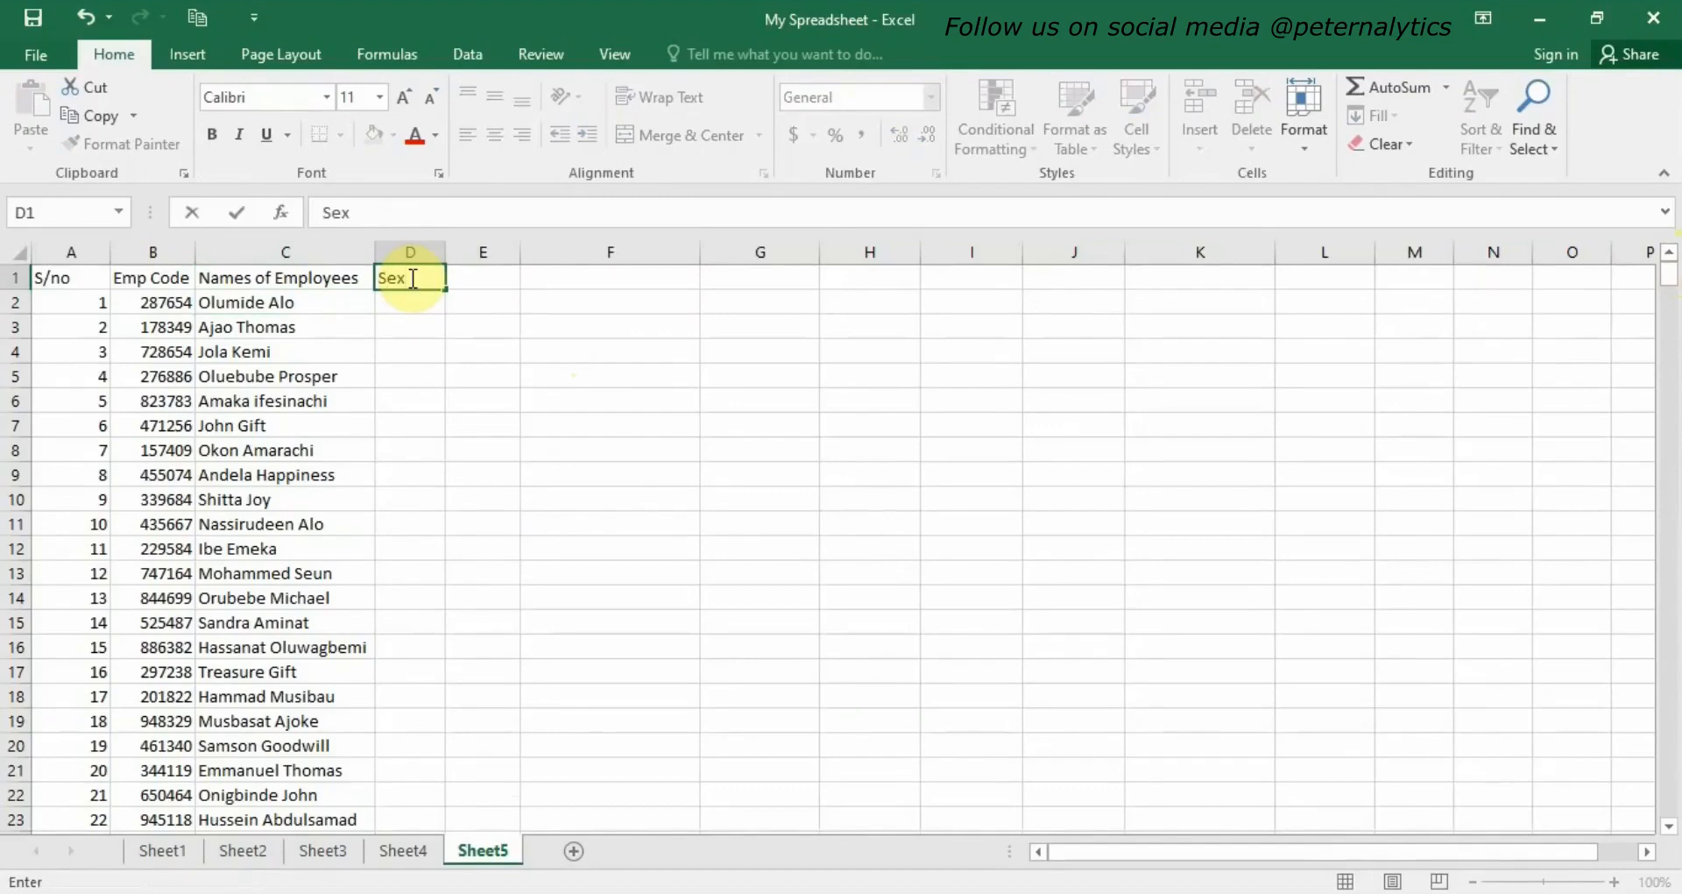
pyautogui.press('Return')
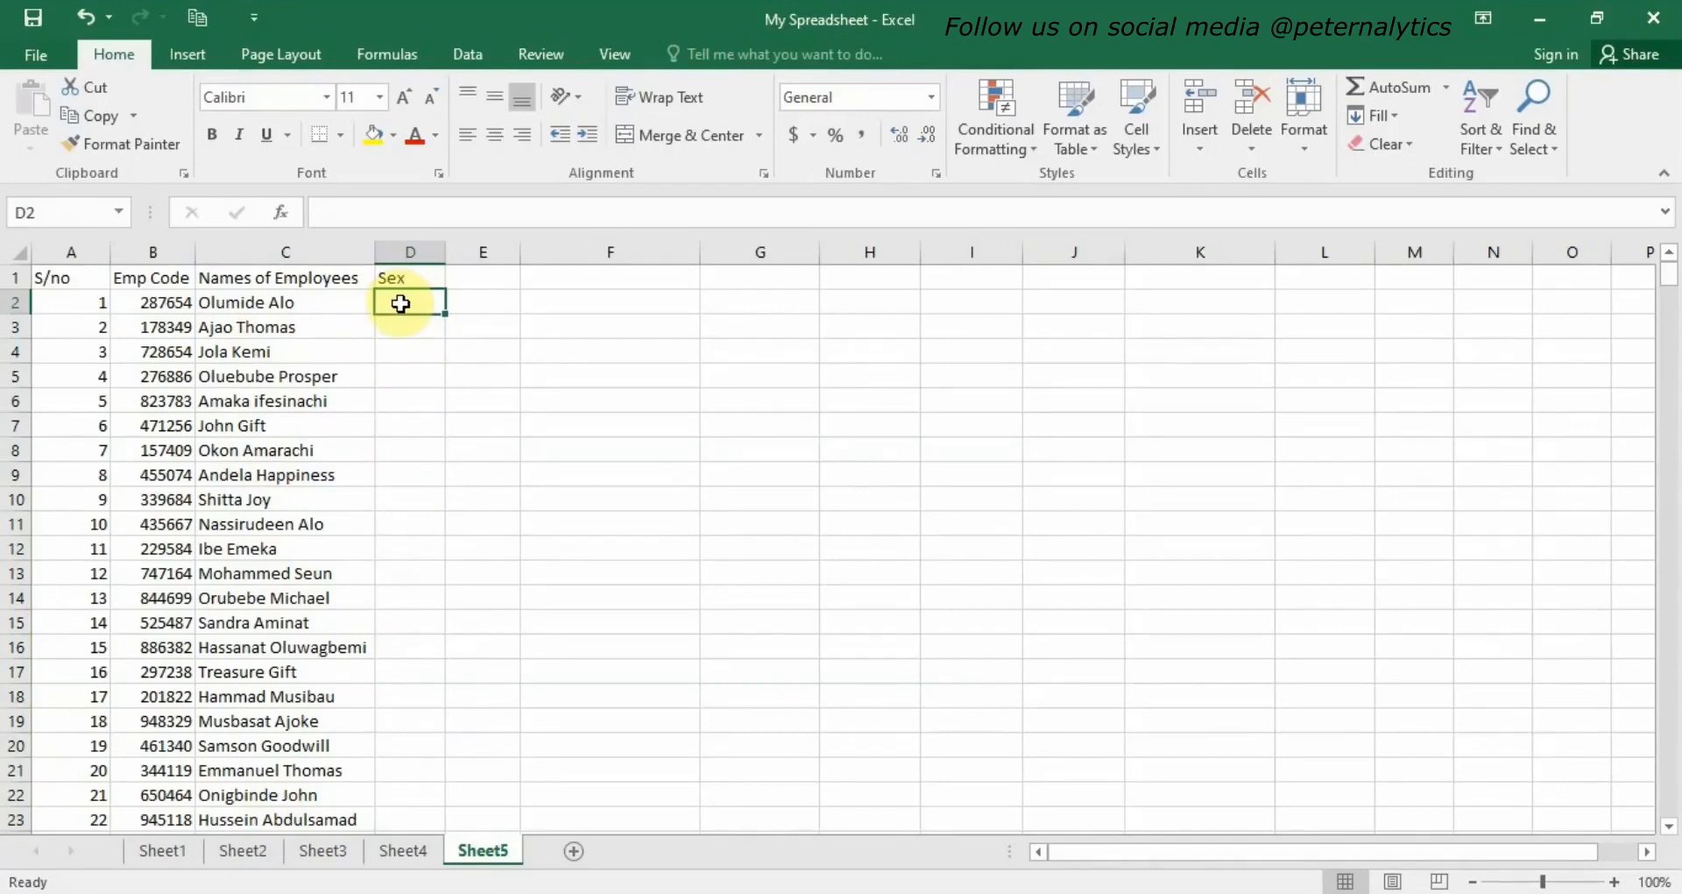
# - Enter the formula =CHOOSE(RANDBETWEEN(1, 2), M, F) in cell D2
pyautogui.write('+')
pyautogui.write('ch')
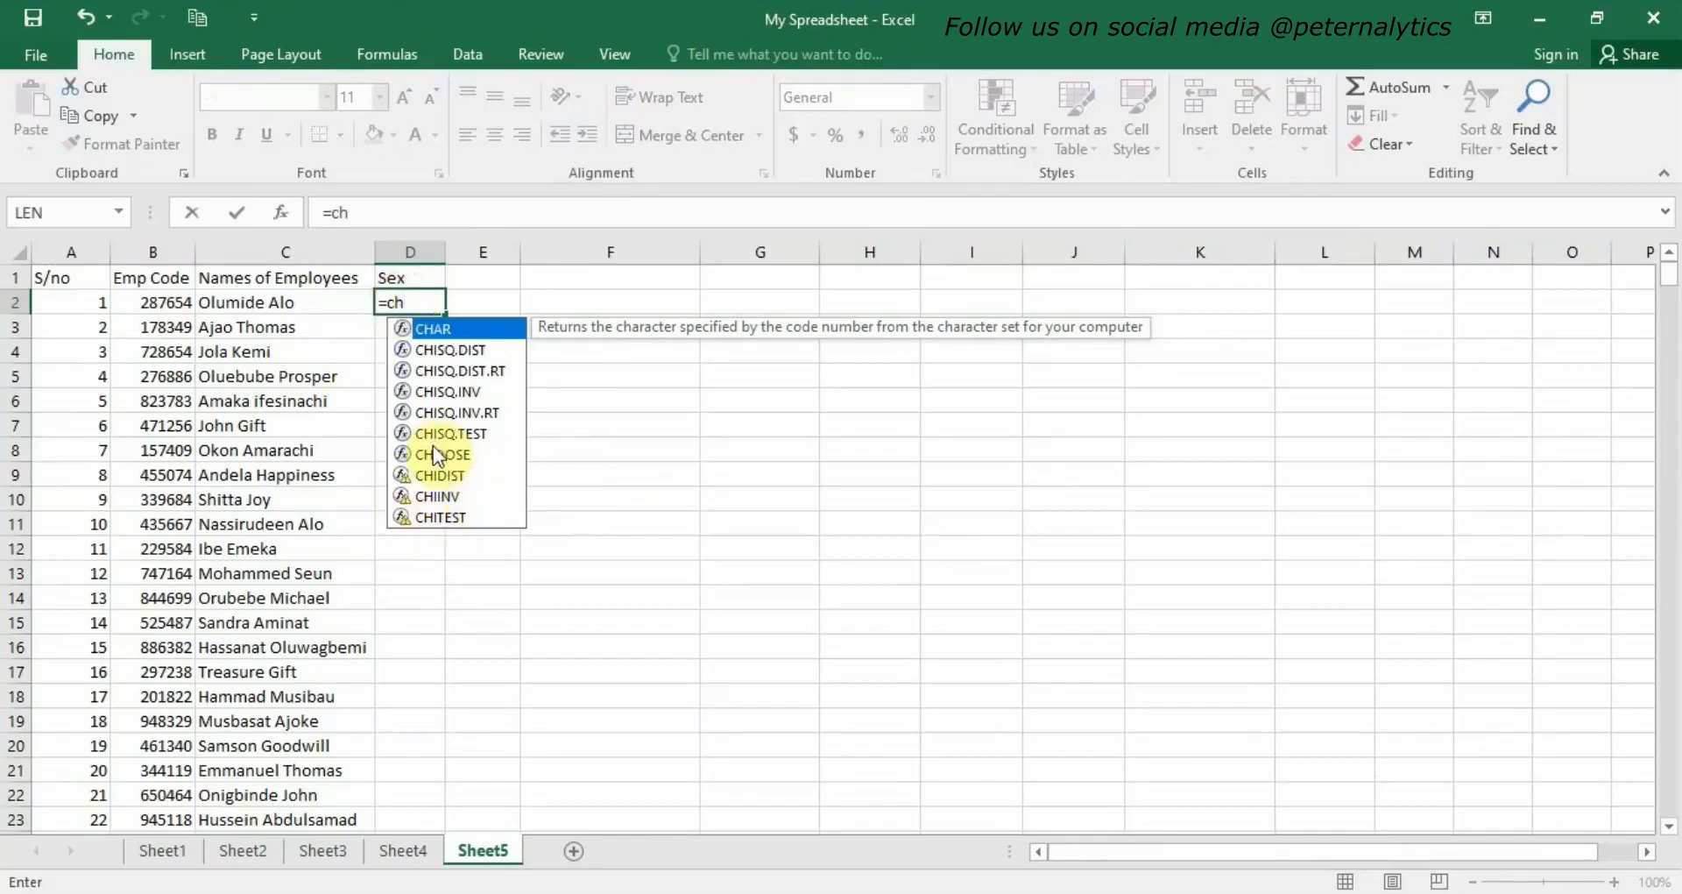
pyautogui.doubleClick(433, 454)
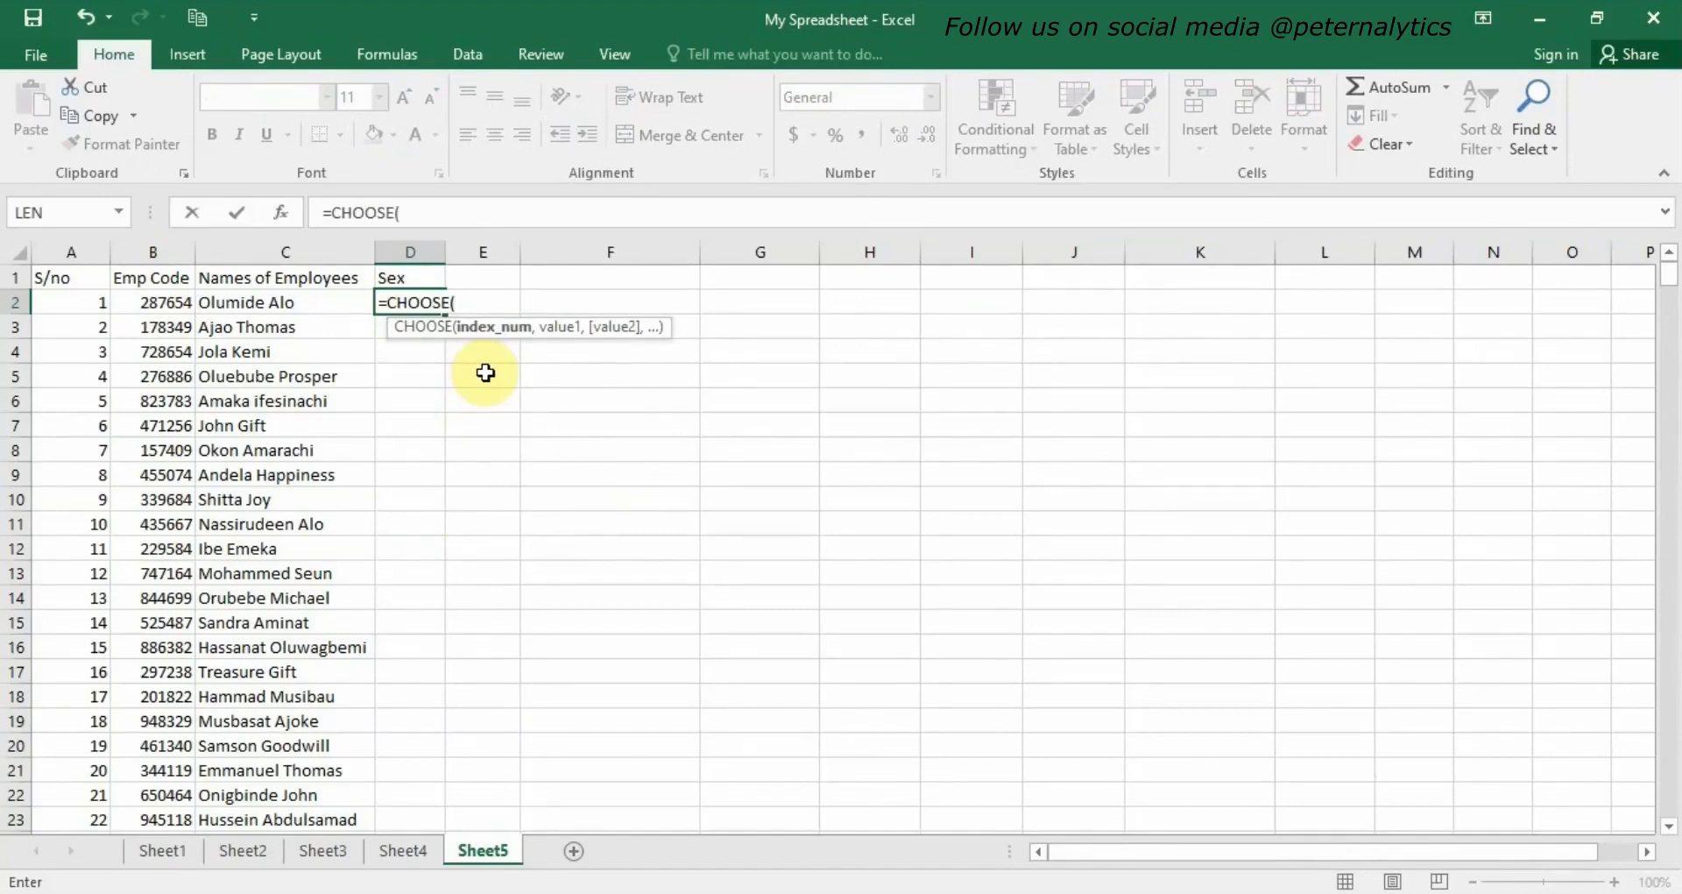
pyautogui.write('ra')
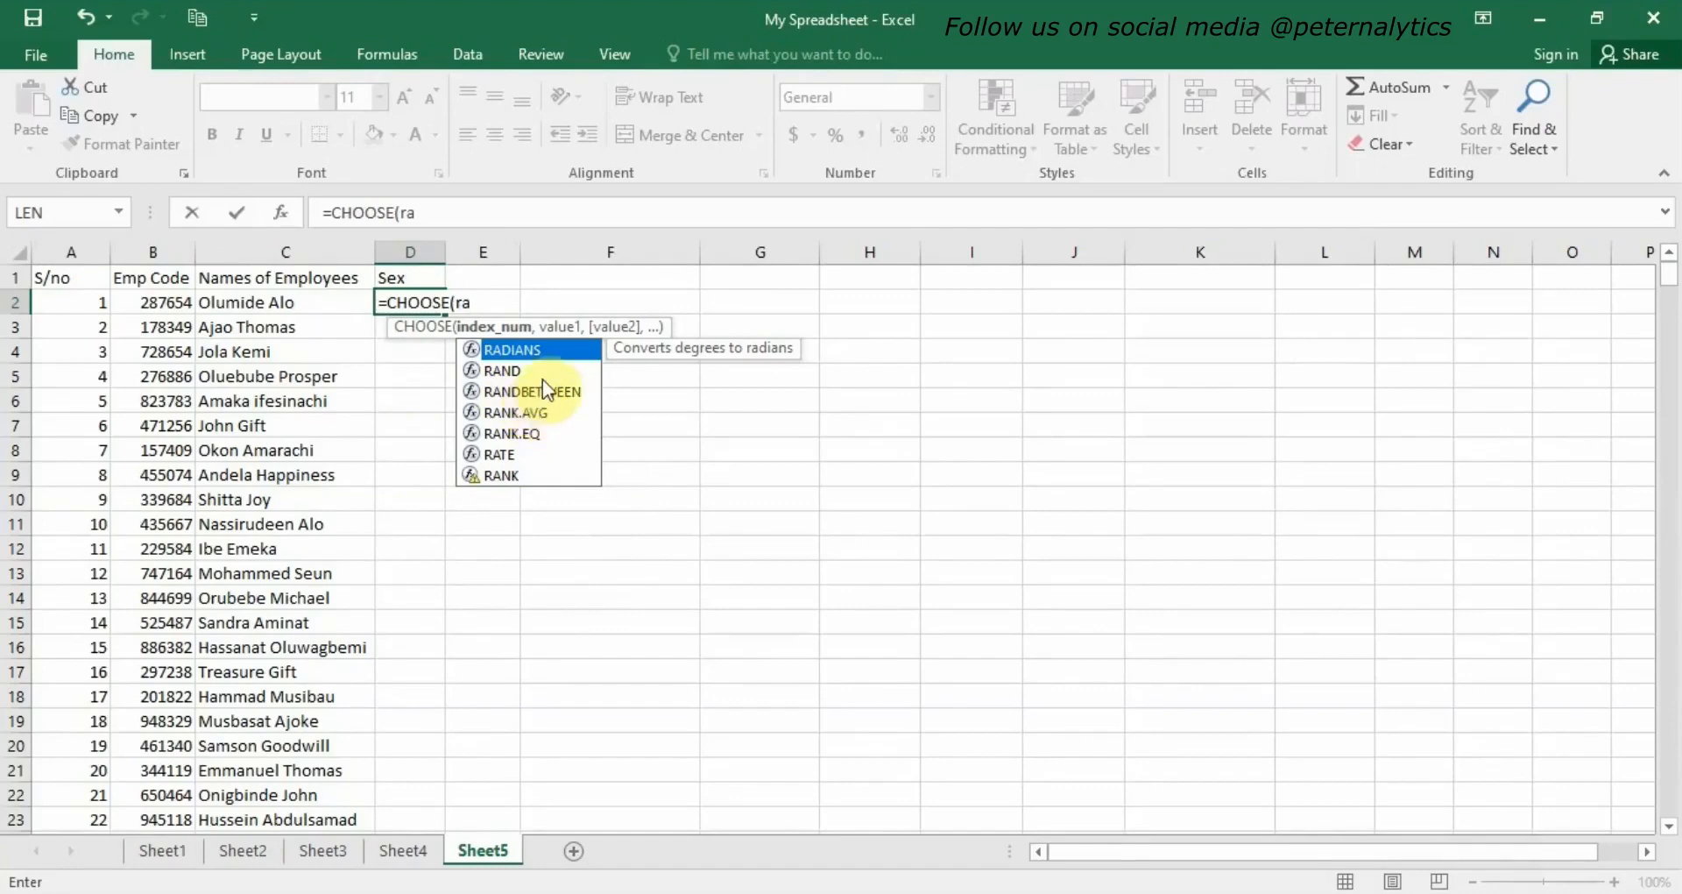
pyautogui.doubleClick(523, 391)
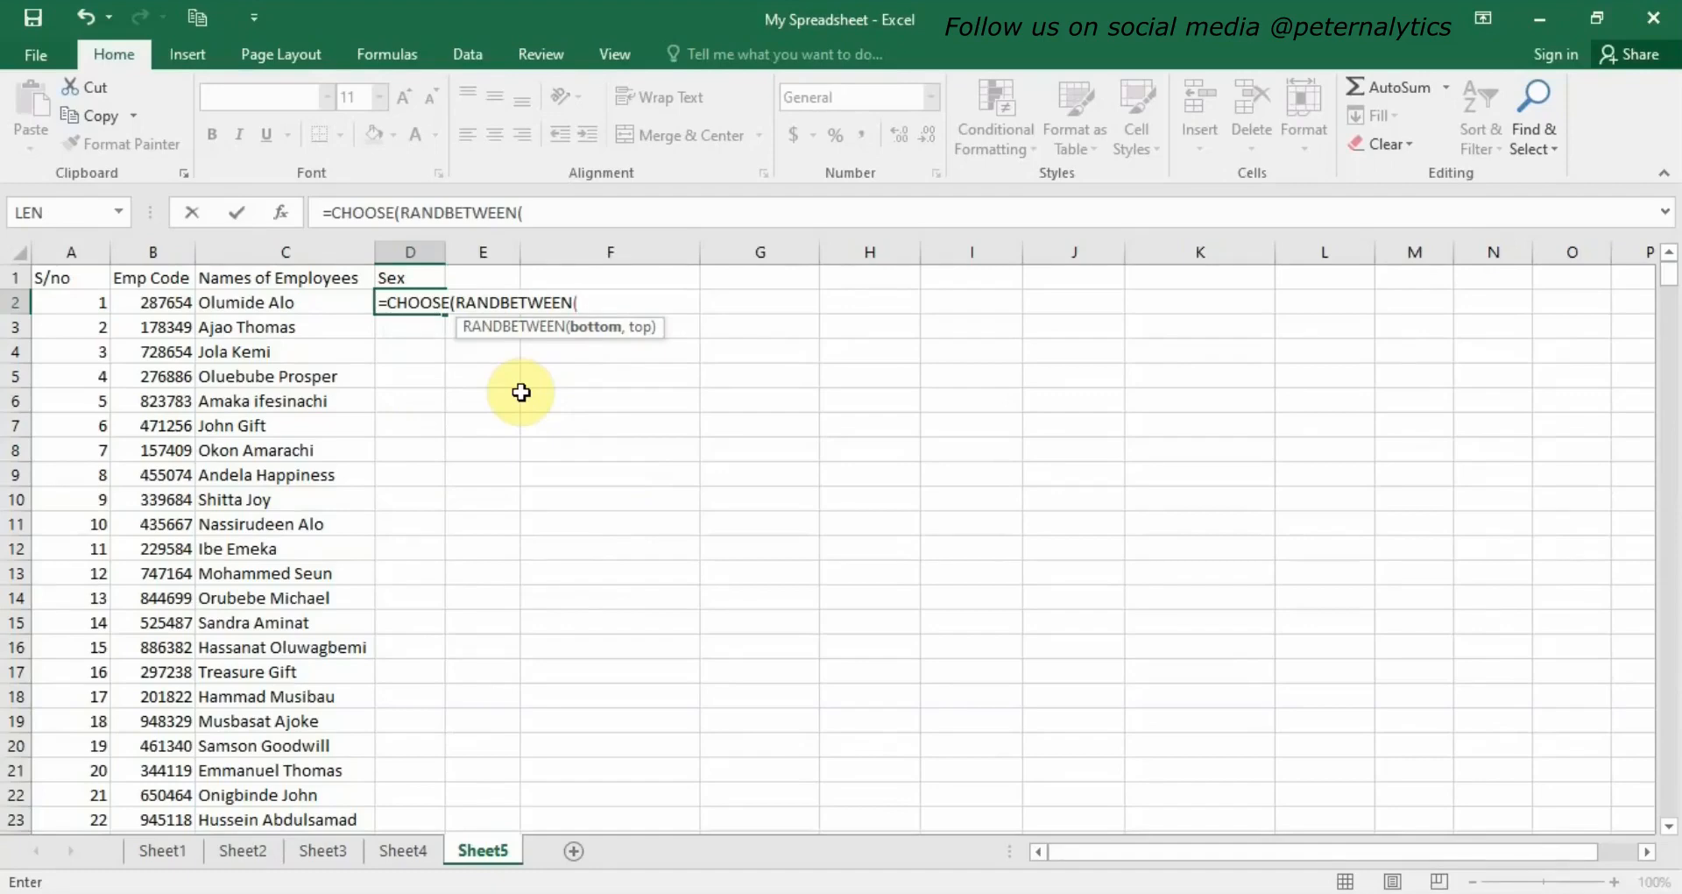
pyautogui.write('1, 2)')
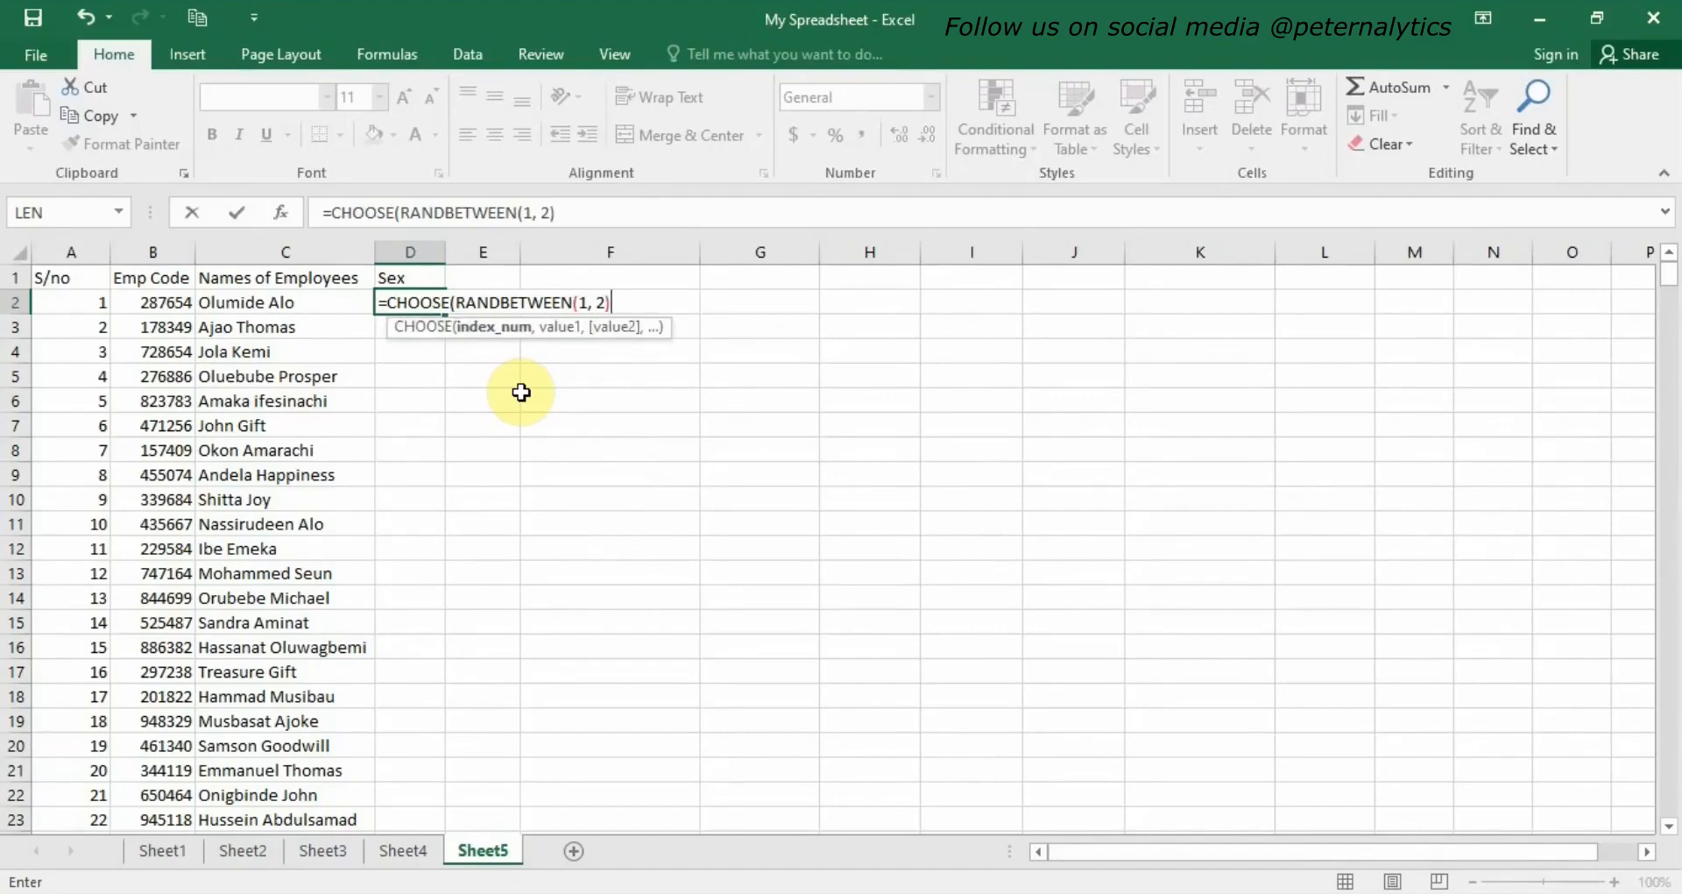
pyautogui.write(', ')
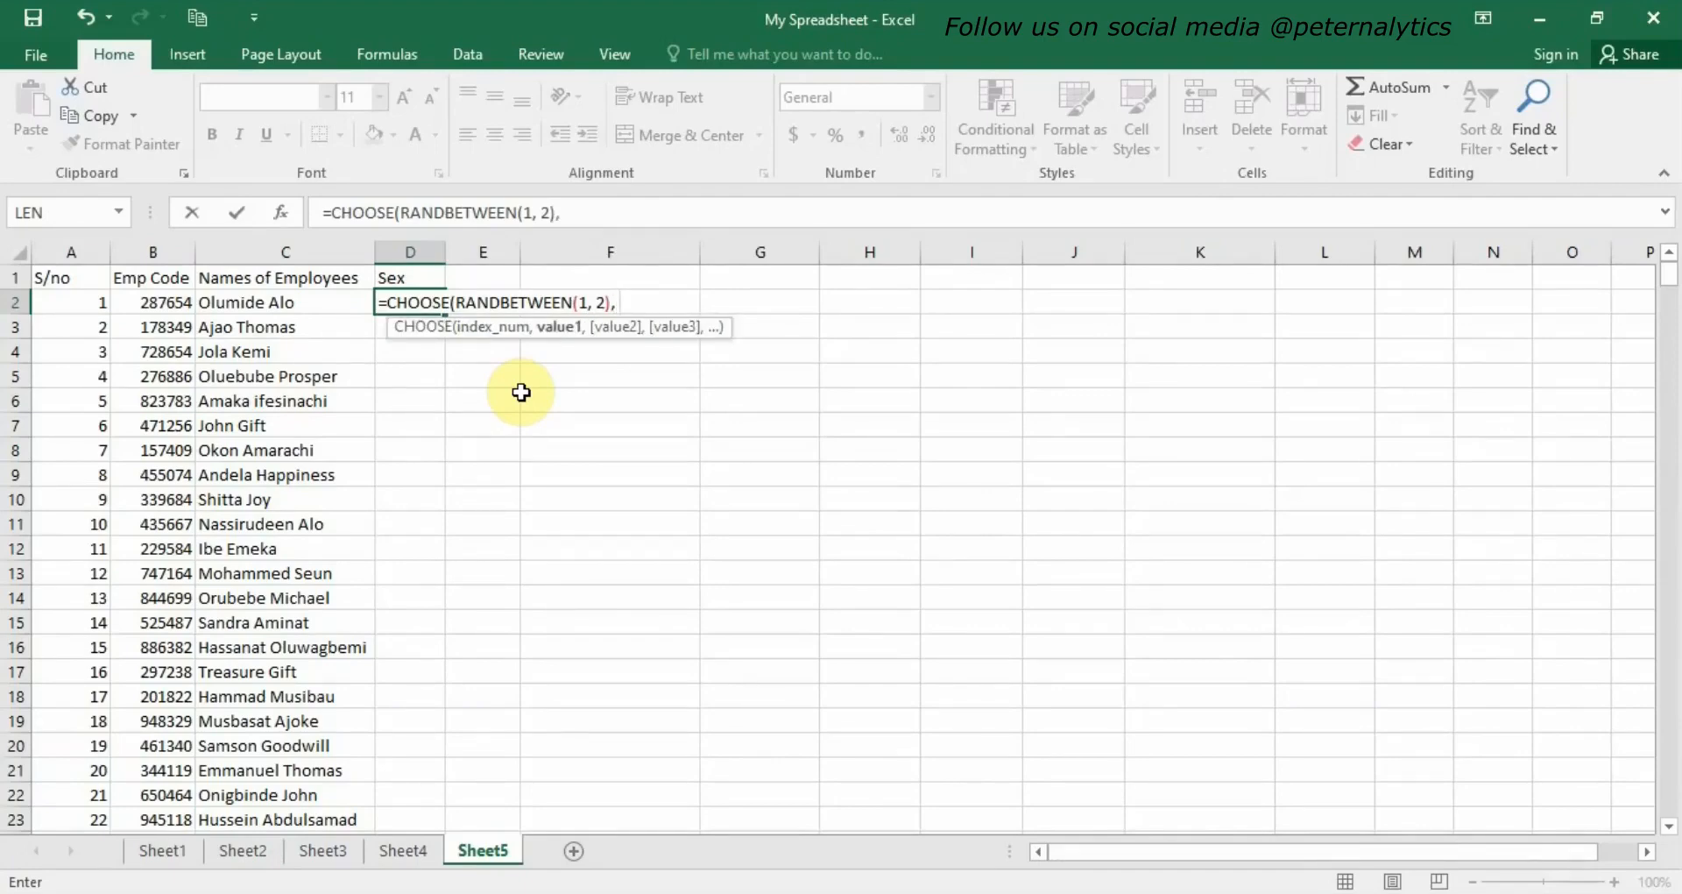
pyautogui.write('M')
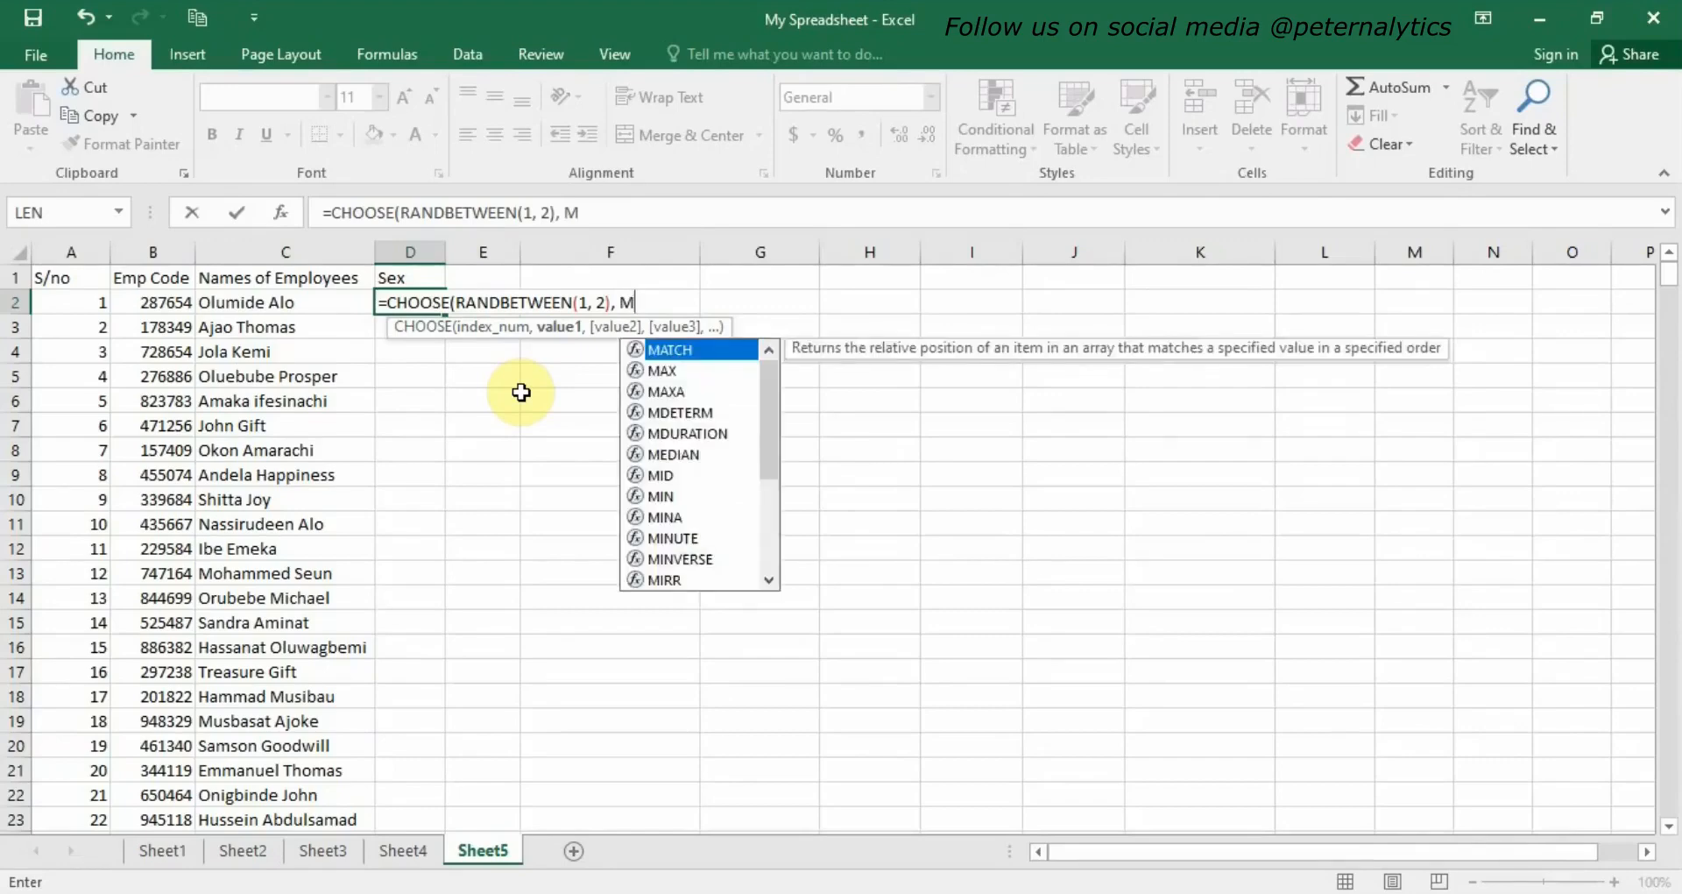
pyautogui.write(', ')
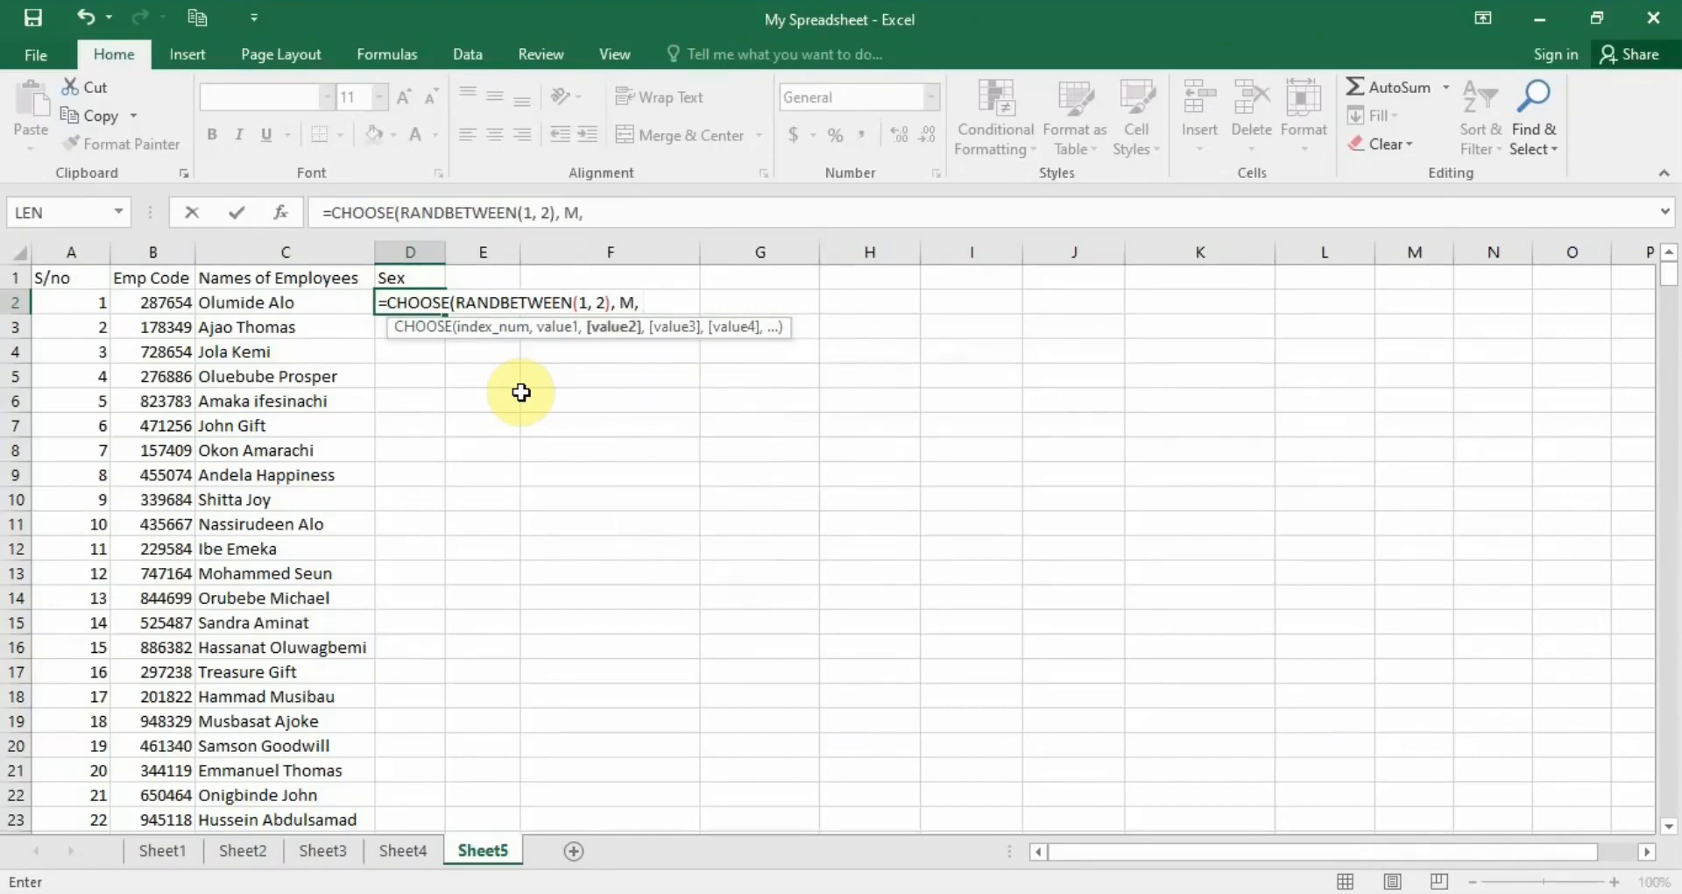
pyautogui.write('F')
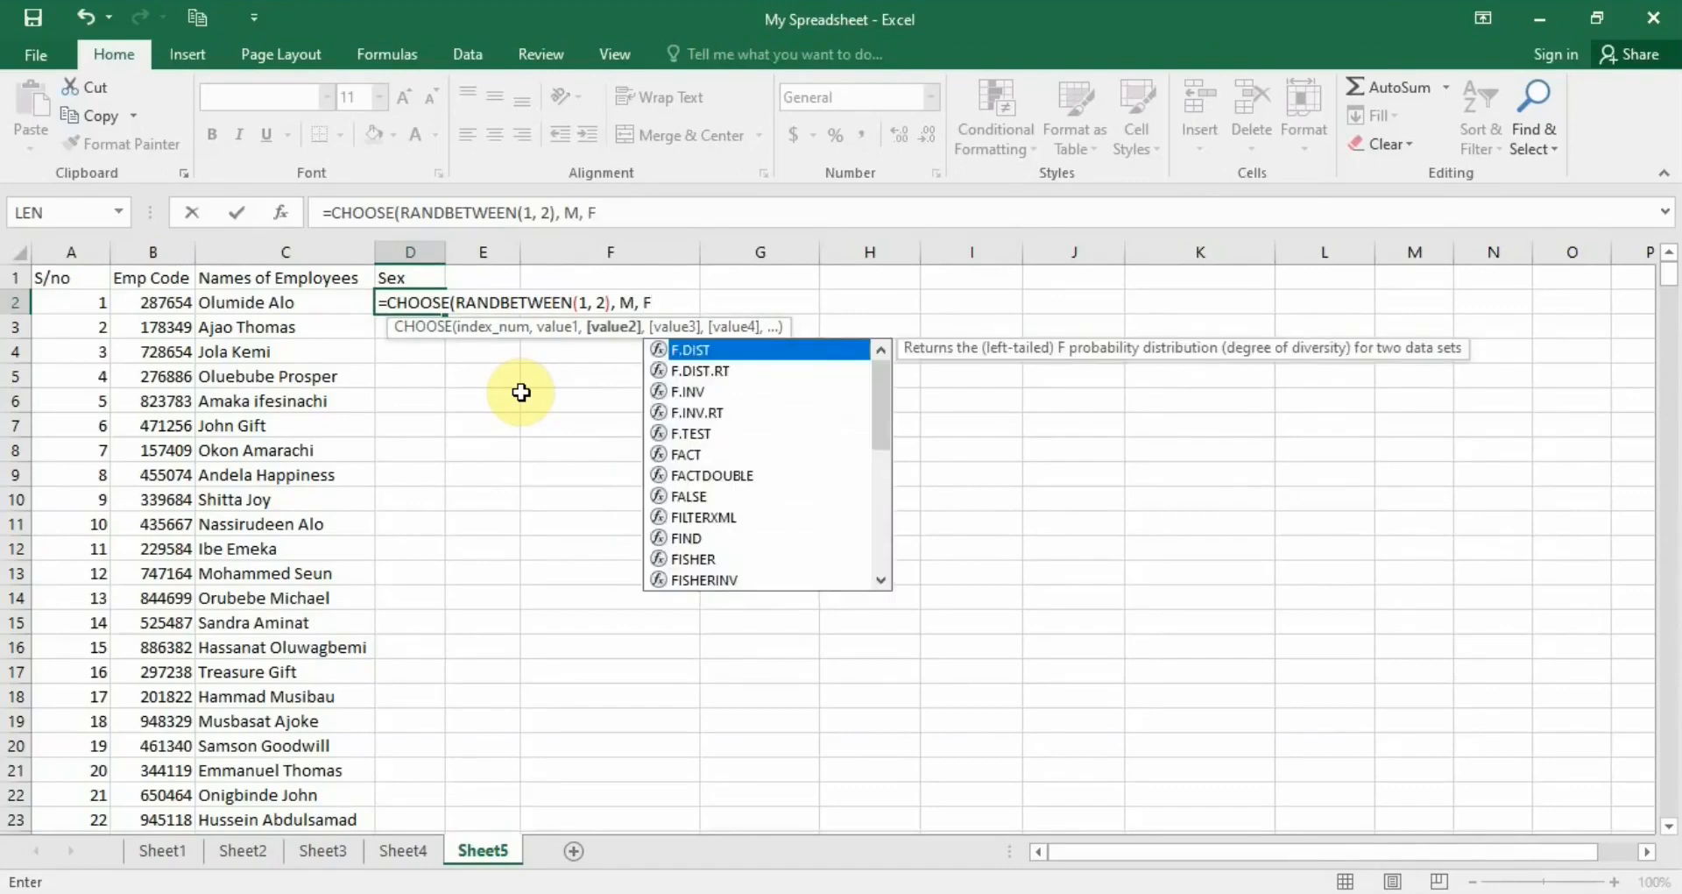
pyautogui.write(')')
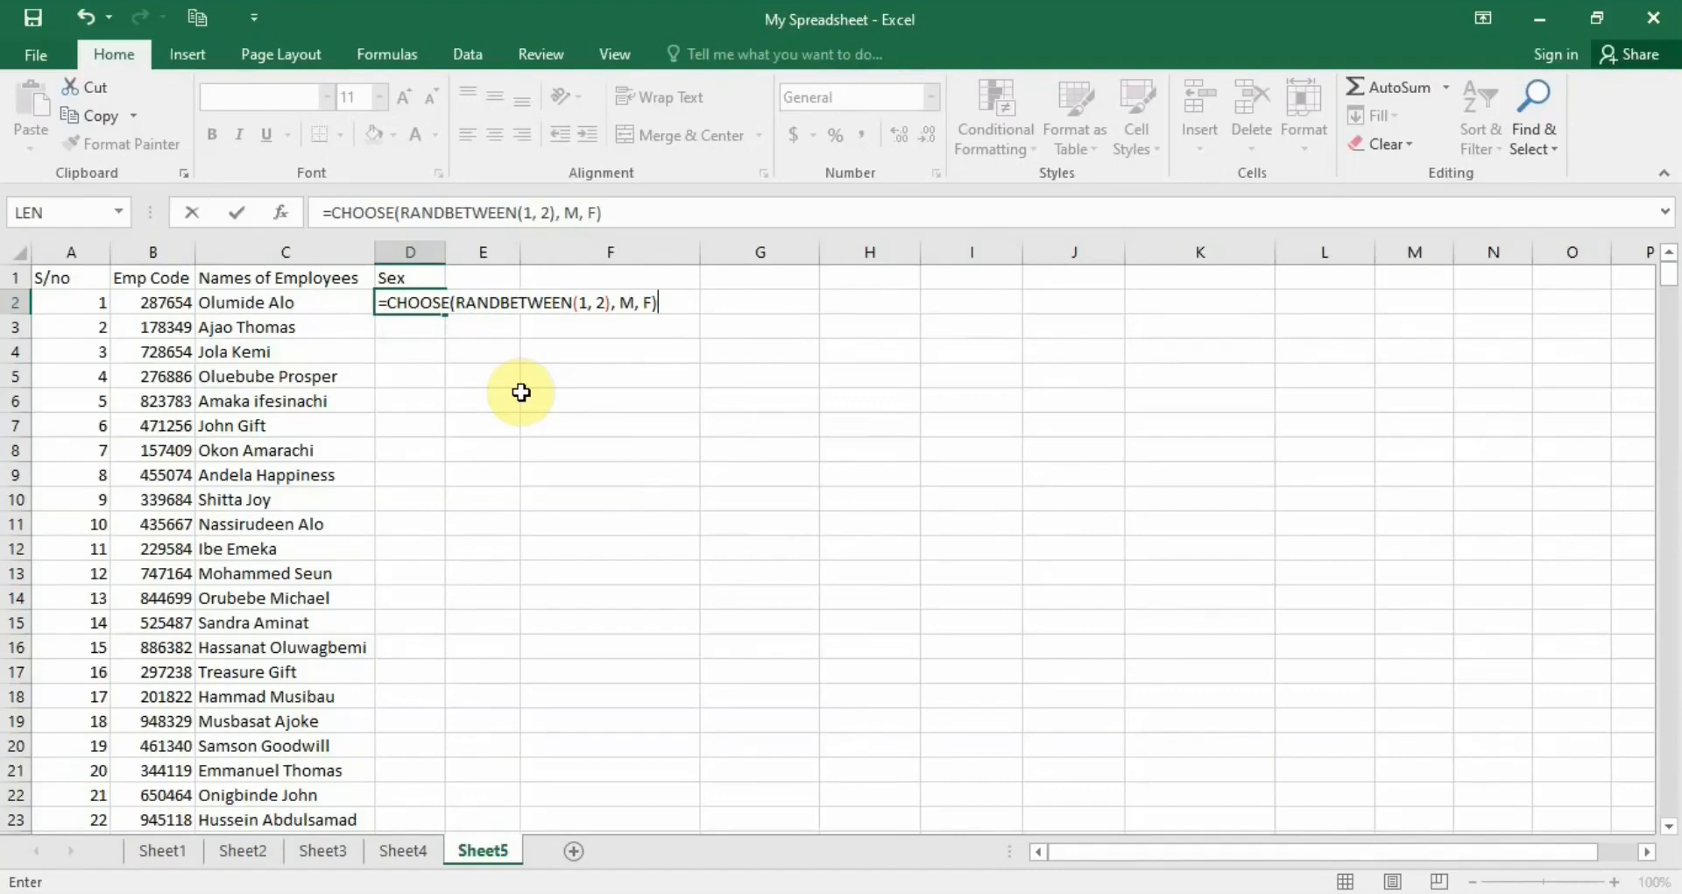
pyautogui.press('Return')
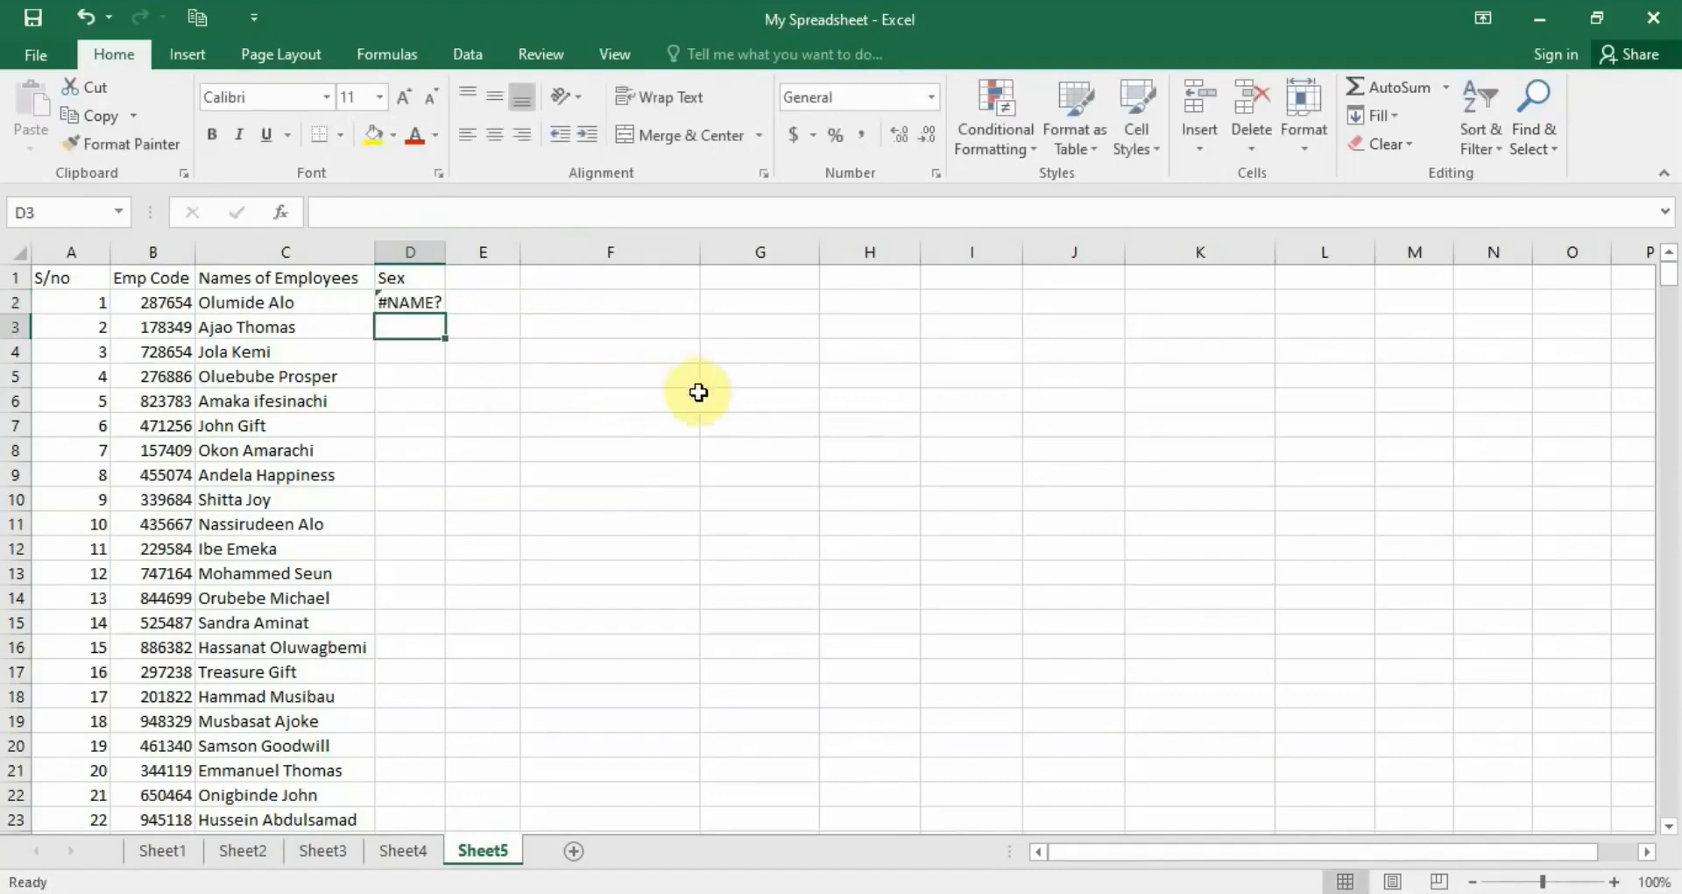
# - Put quotation marks around M and F in cell D2 so the formula reads =CHOOSE(RANDBETWEEN(1, 2), "M", "F")
pyautogui.click(416, 304)
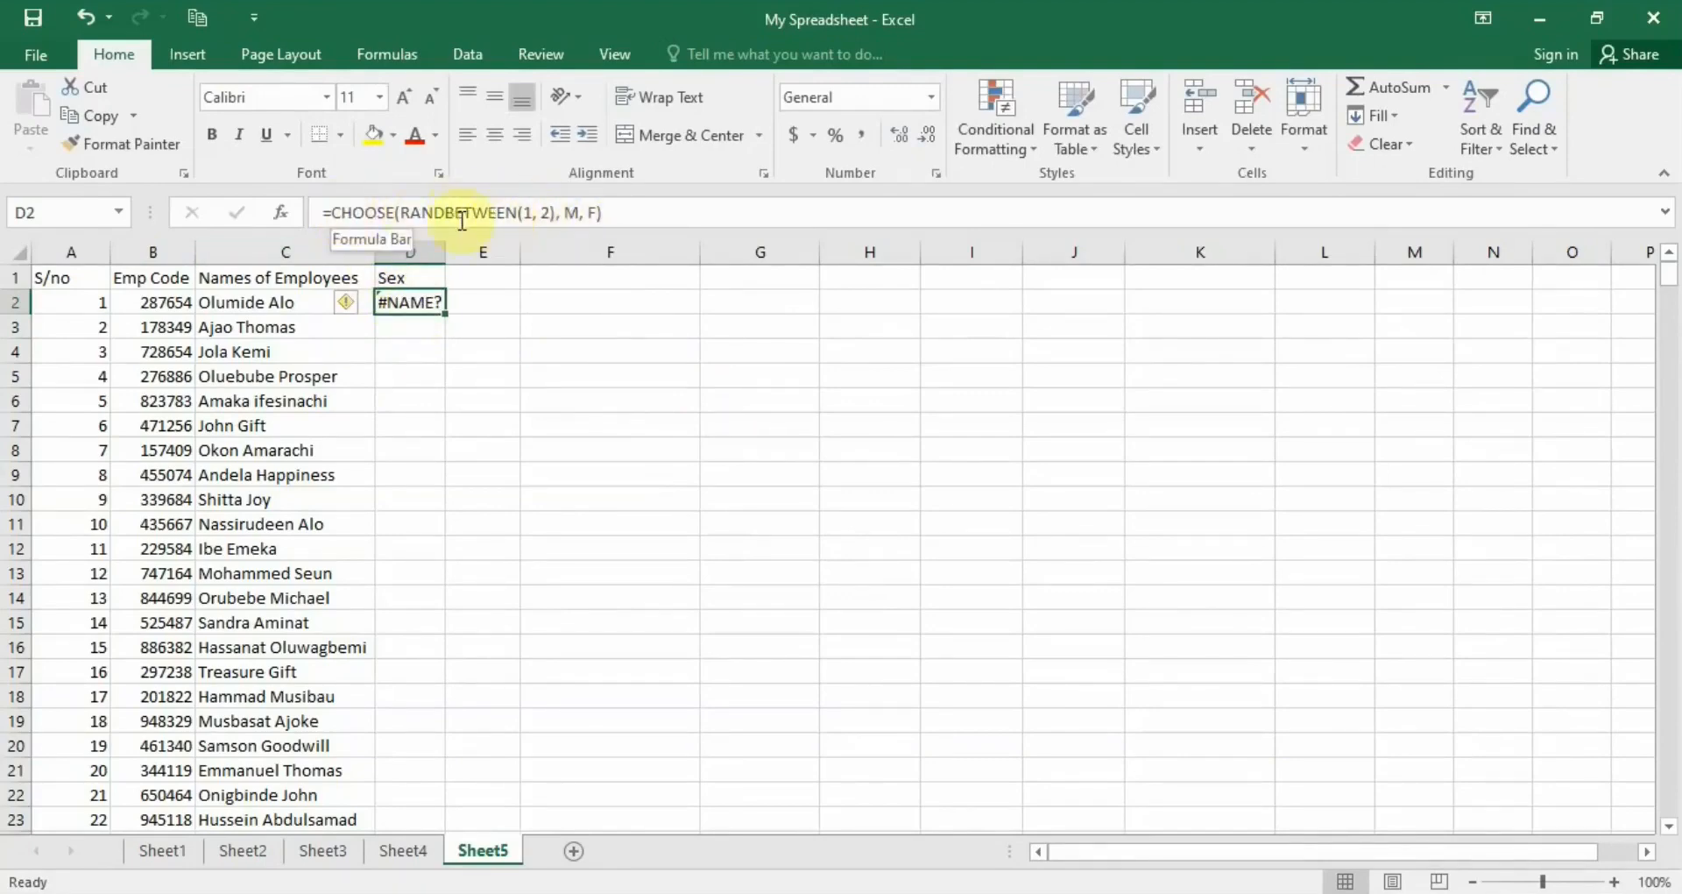
pyautogui.click(567, 213)
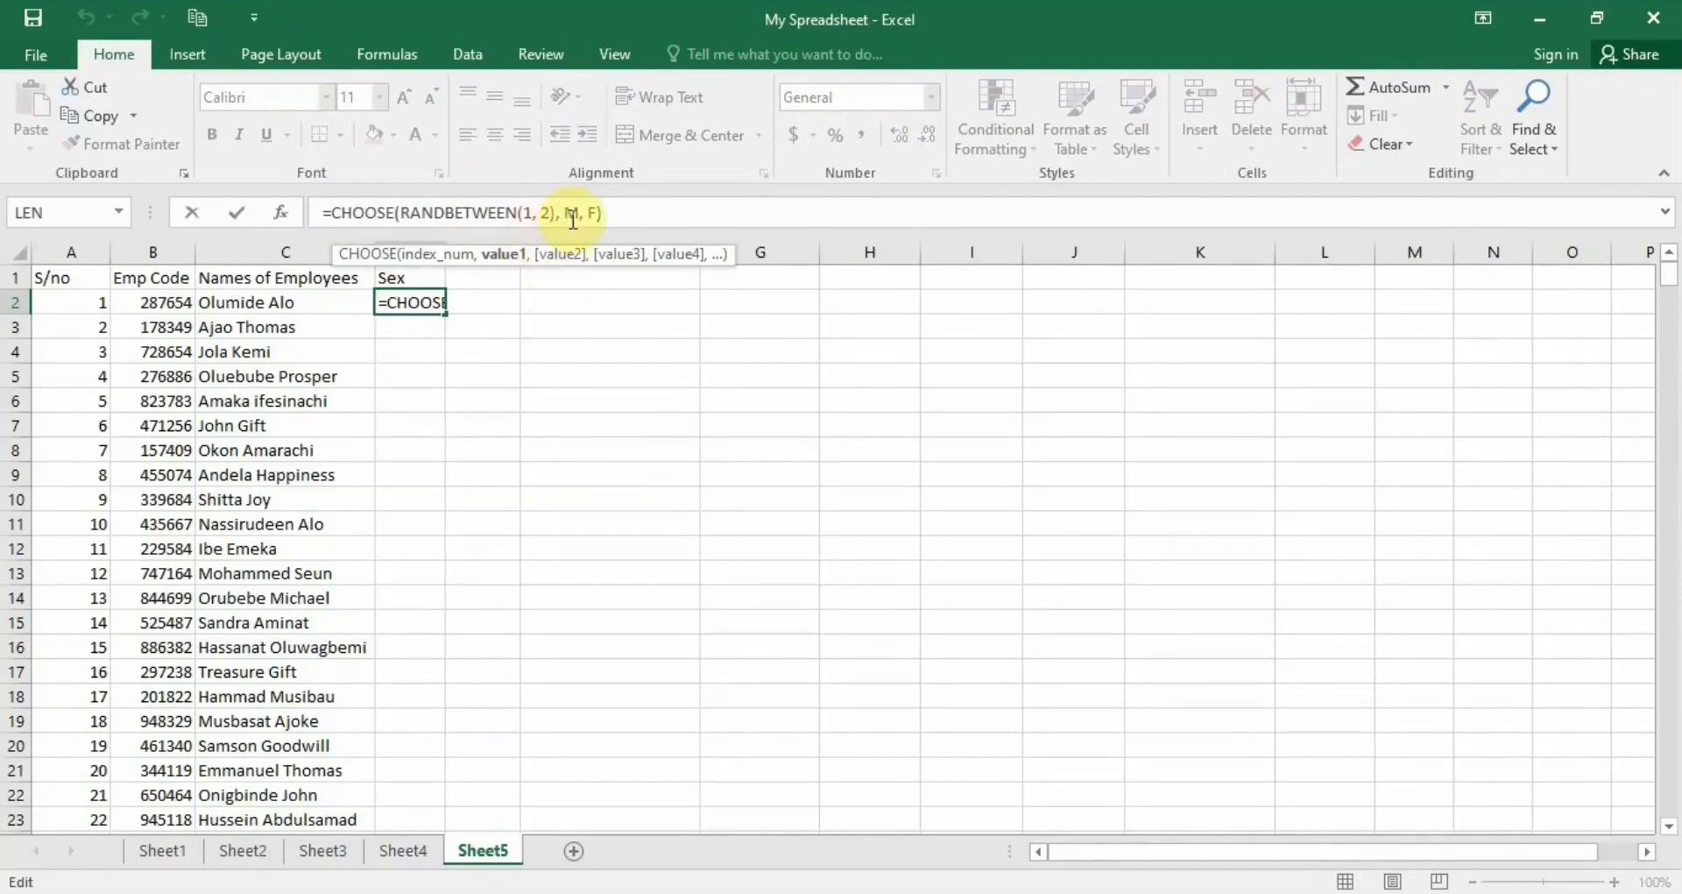
pyautogui.write('"')
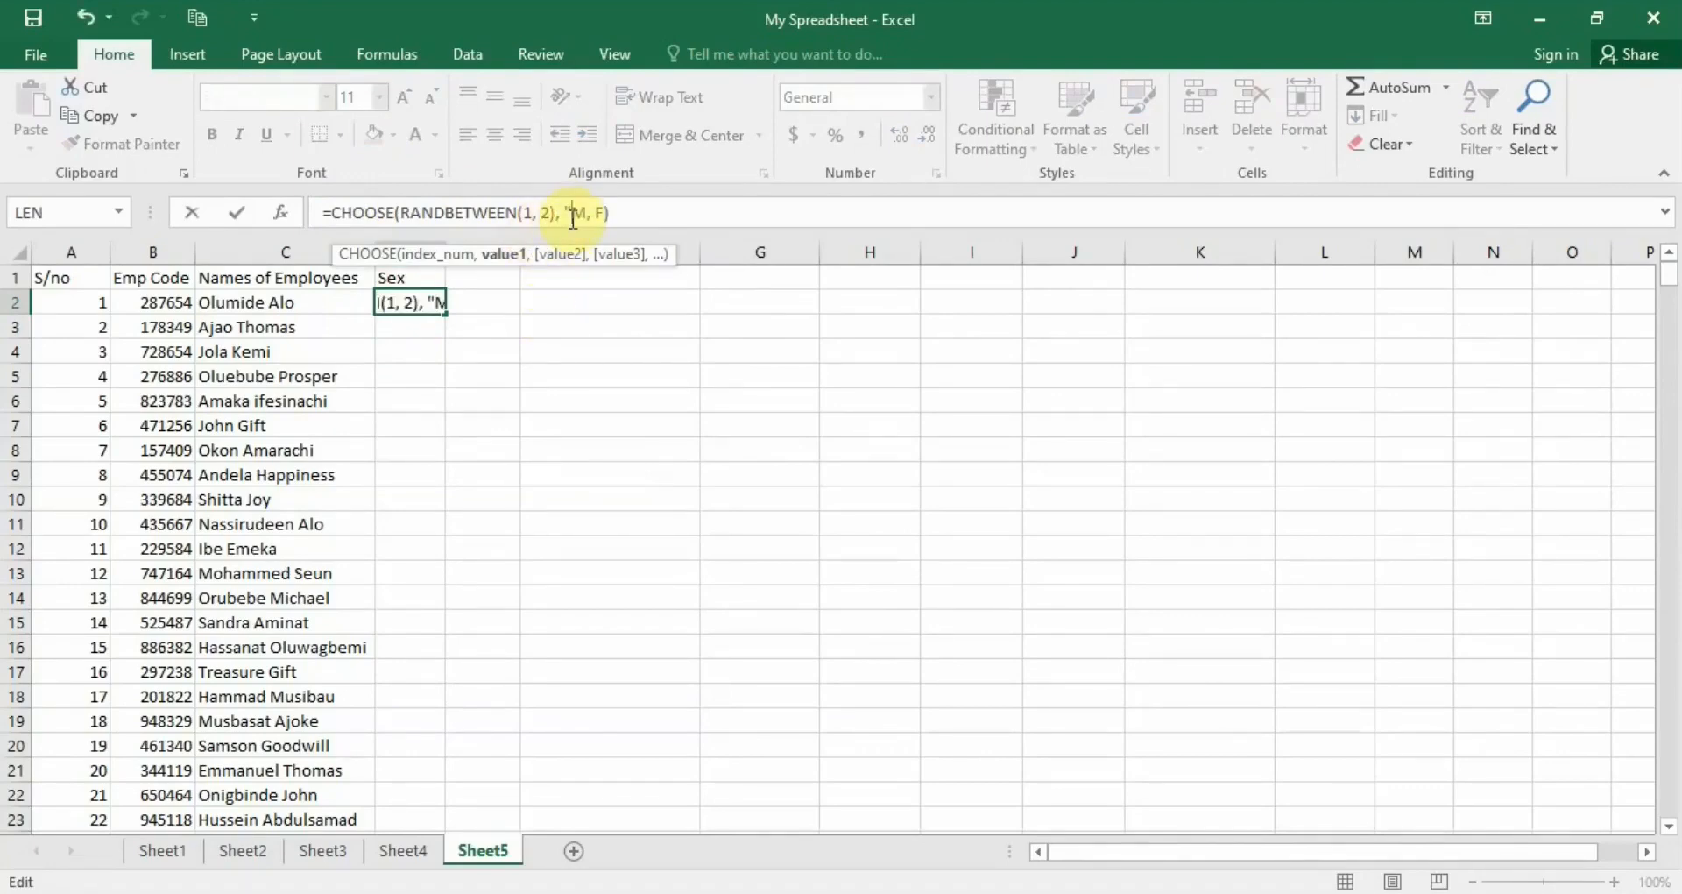
pyautogui.press('Right')
pyautogui.write('"')
pyautogui.press('Right')
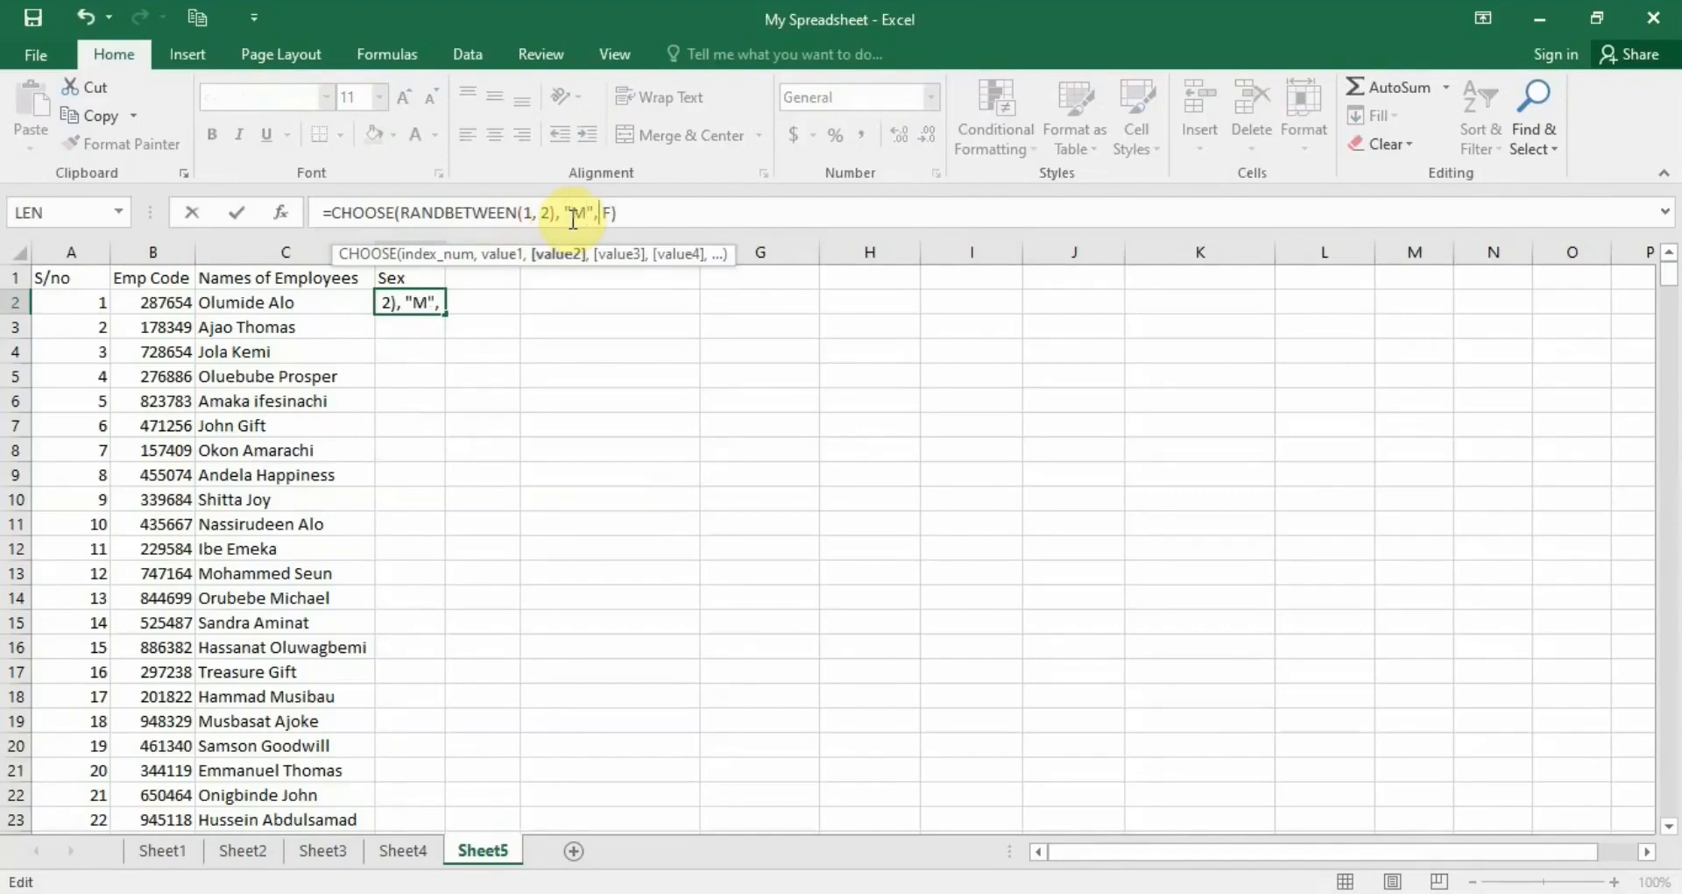
pyautogui.write('"M')
pyautogui.write('"F"')
pyautogui.press('Return')
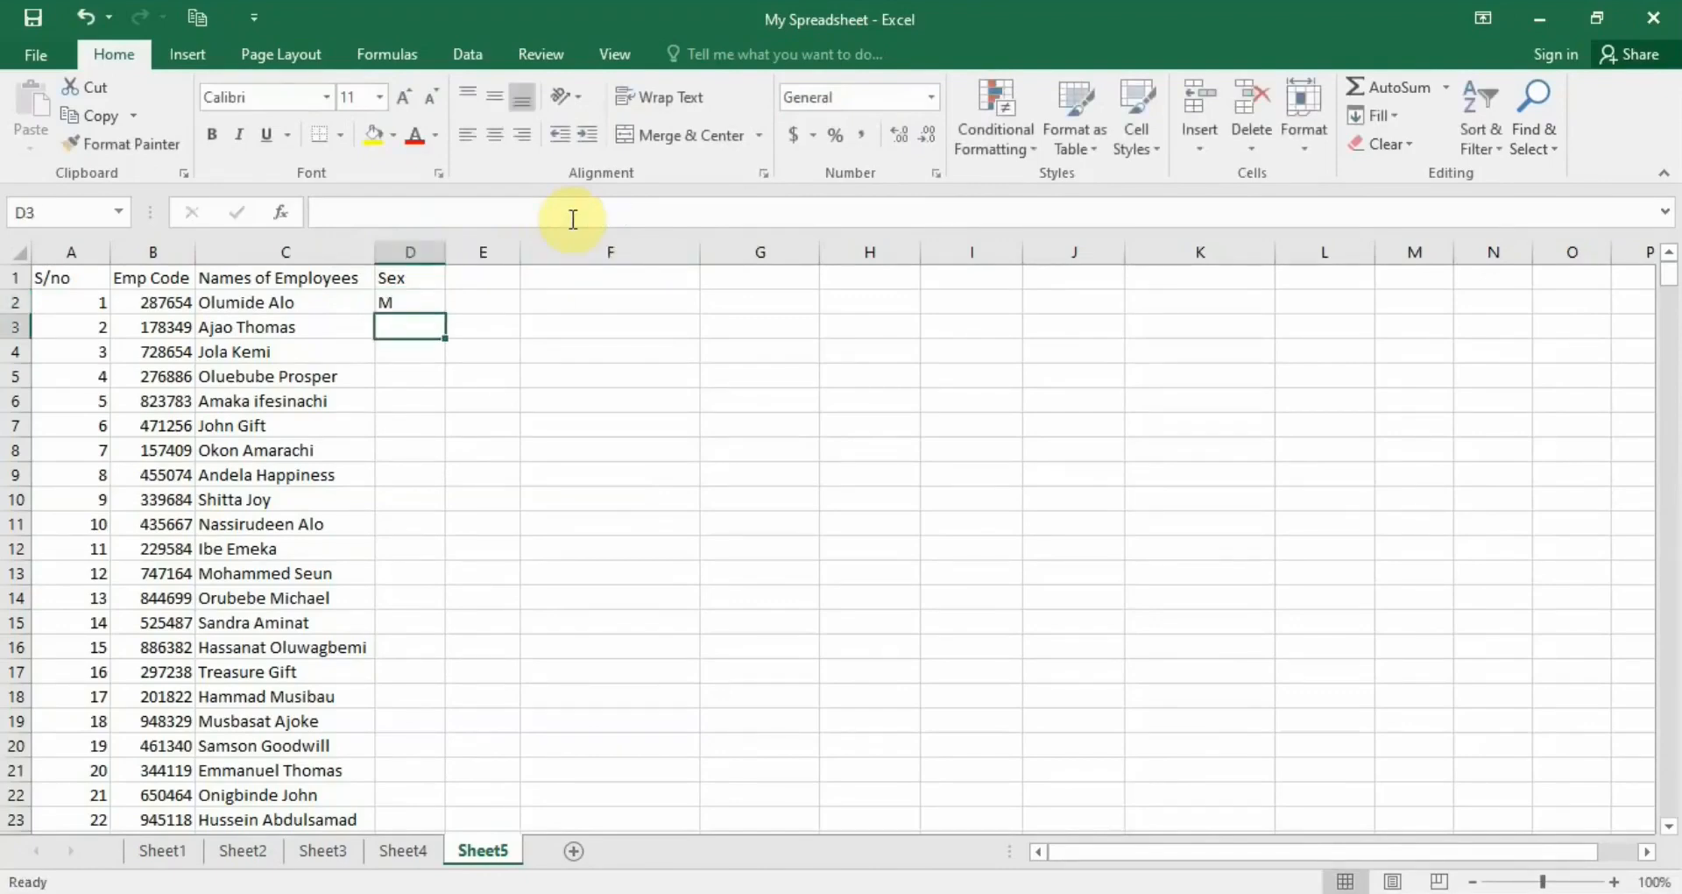
# - Fill the CHOOSE formula from D2 down the Sex column to the last employee row
pyautogui.click(436, 305)
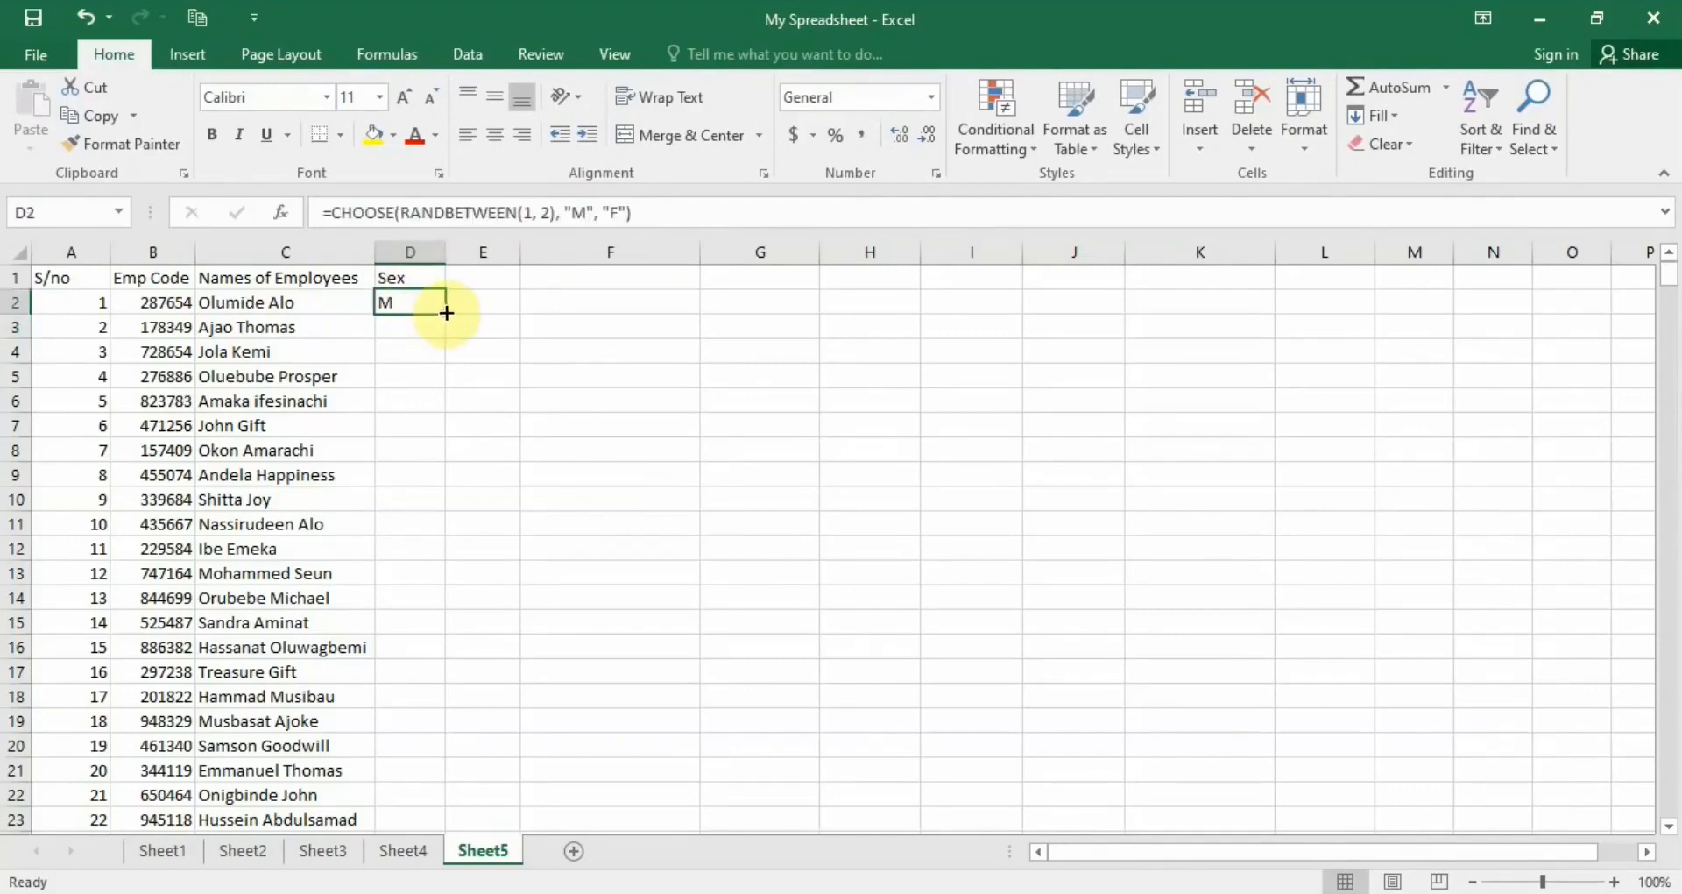
pyautogui.doubleClick(446, 312)
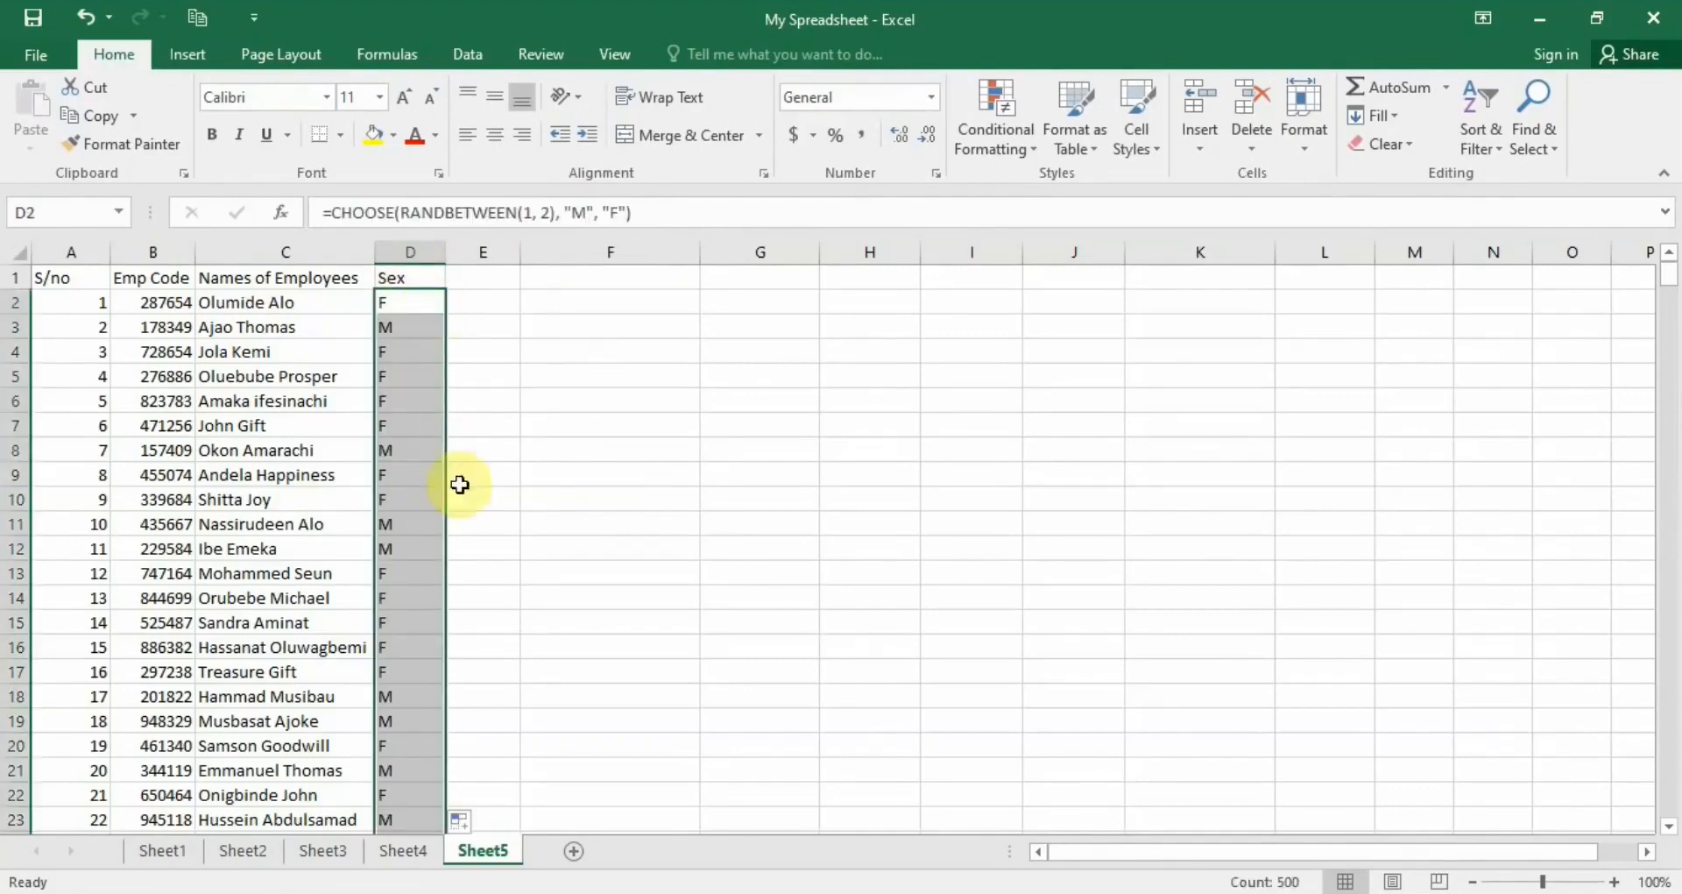
pyautogui.scroll(-12, 427, 588)
pyautogui.scroll(12, 427, 588)
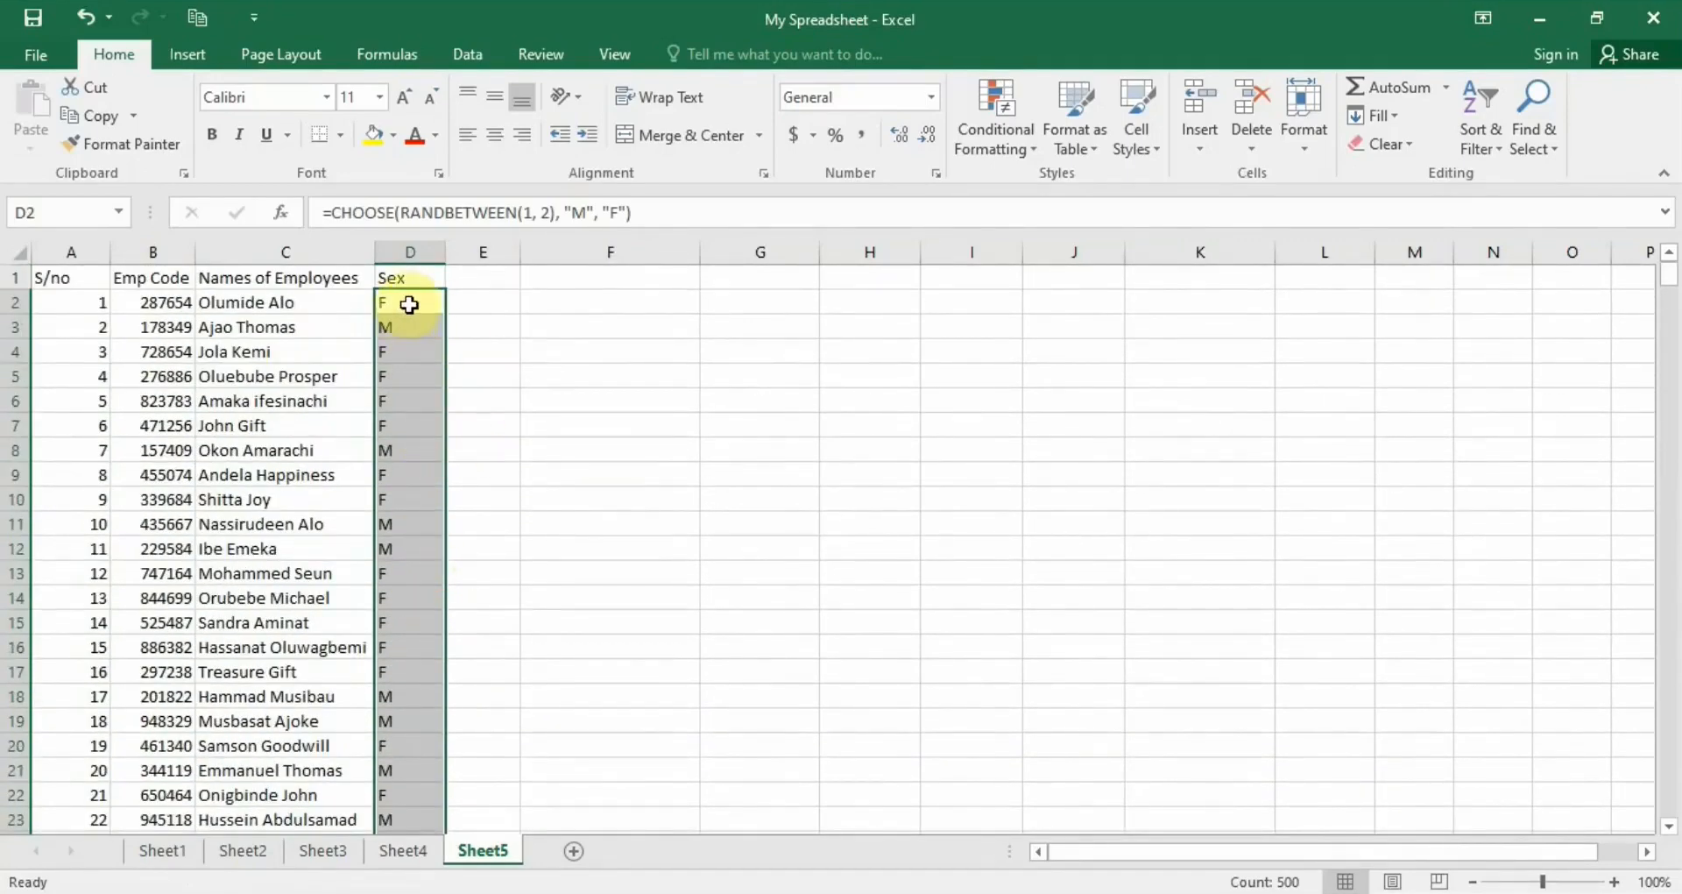
pyautogui.click(409, 304)
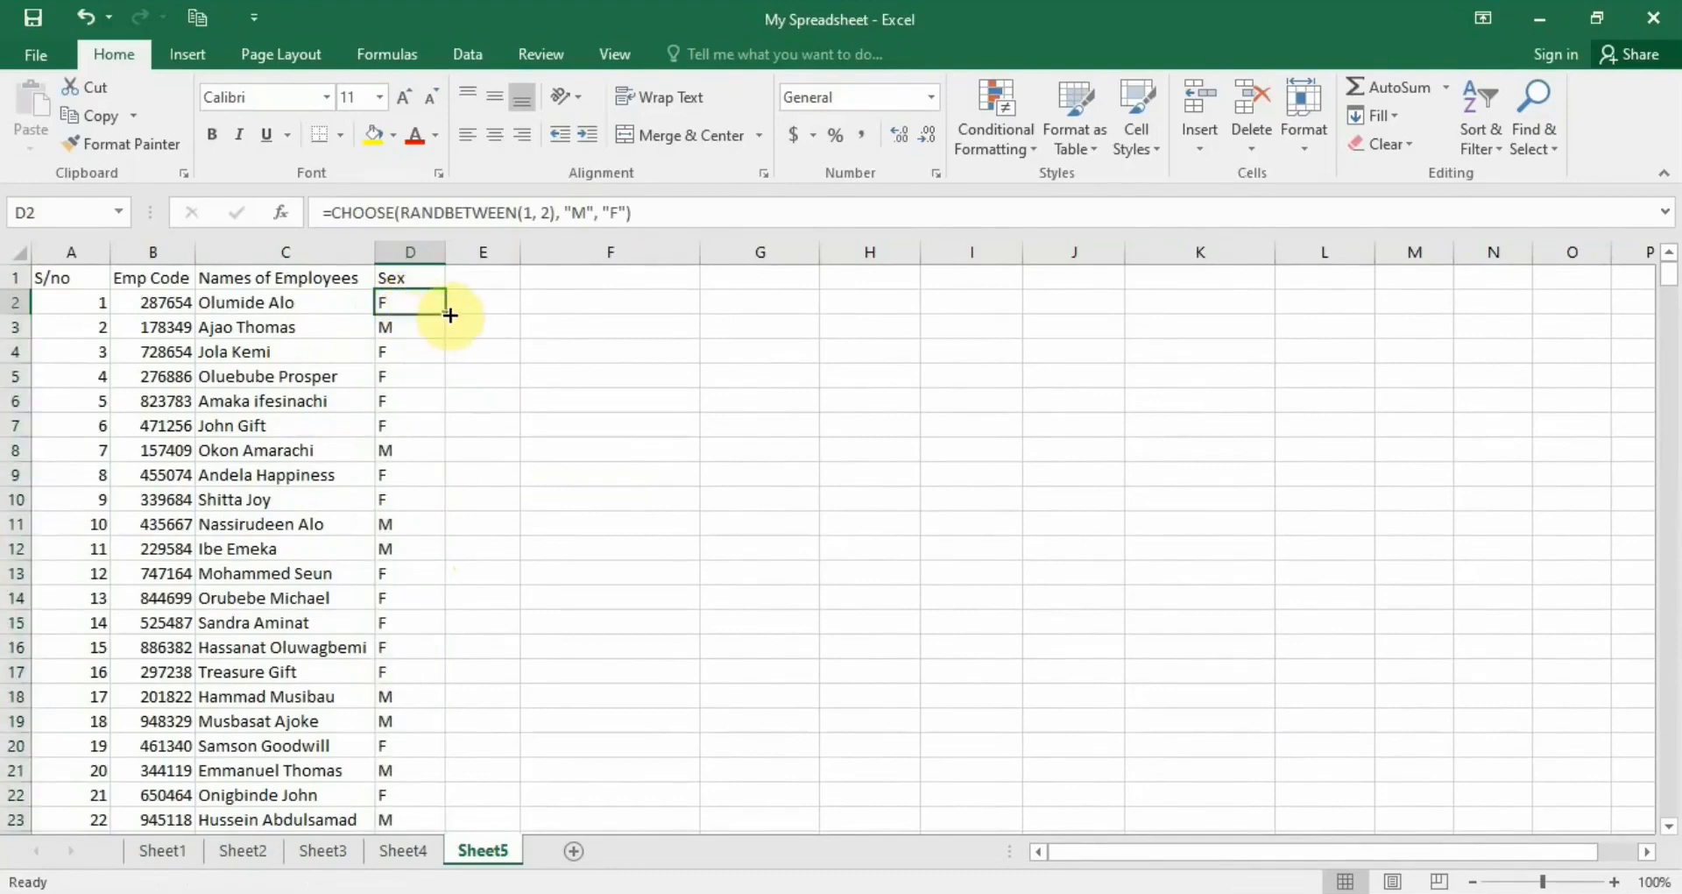
pyautogui.moveTo(445, 315); pyautogui.dragTo(445, 319)
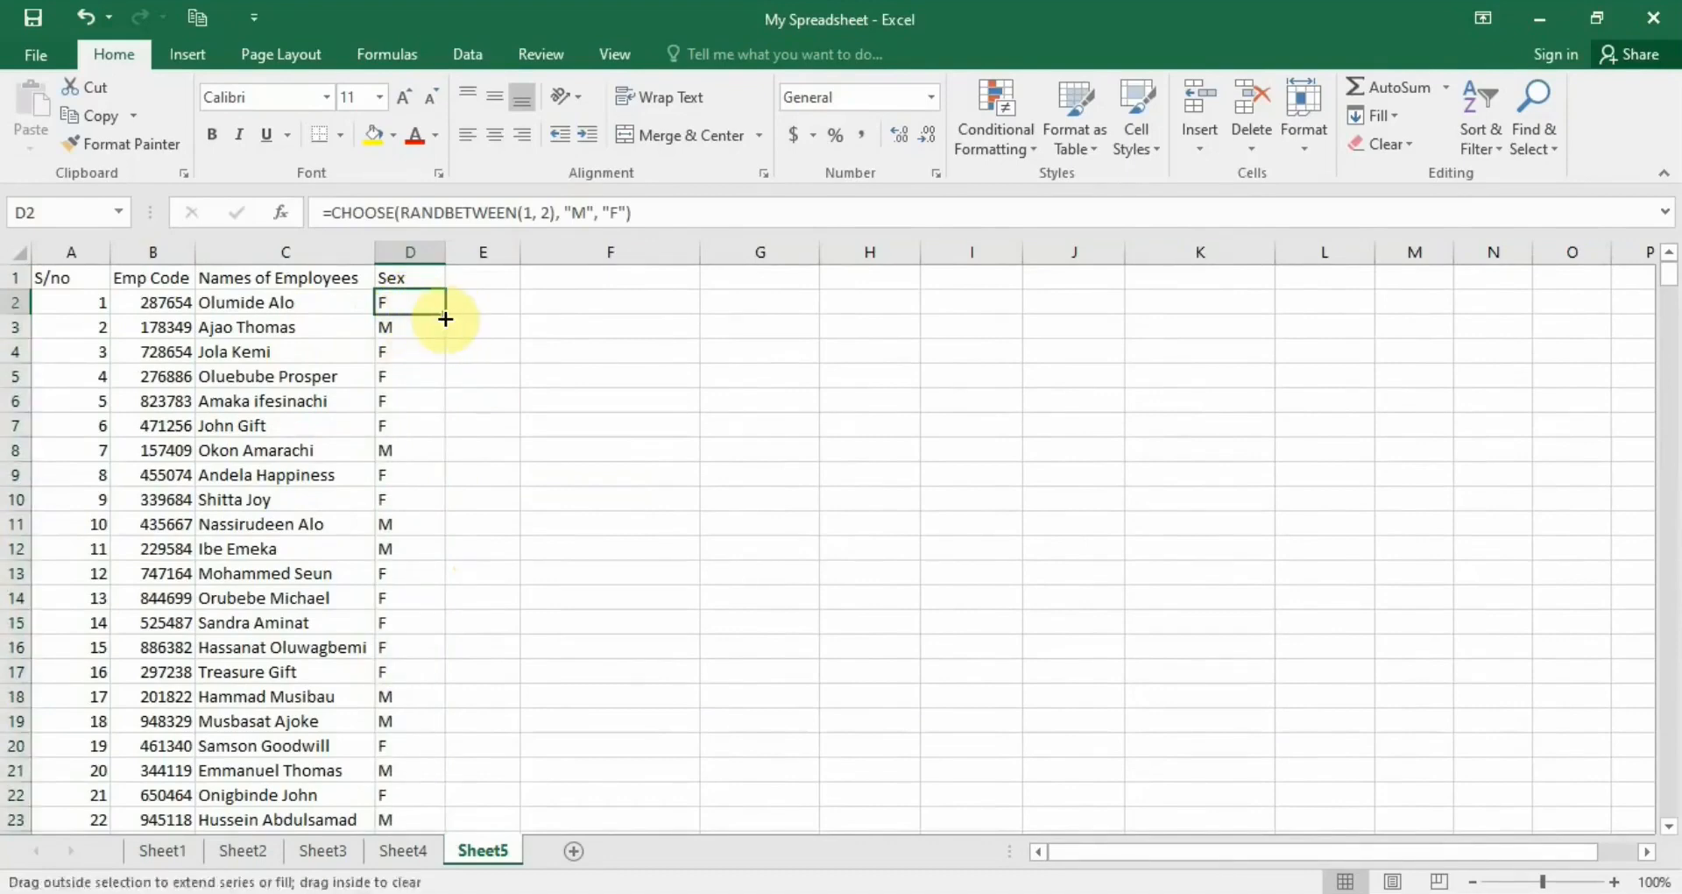
pyautogui.doubleClick(445, 319)
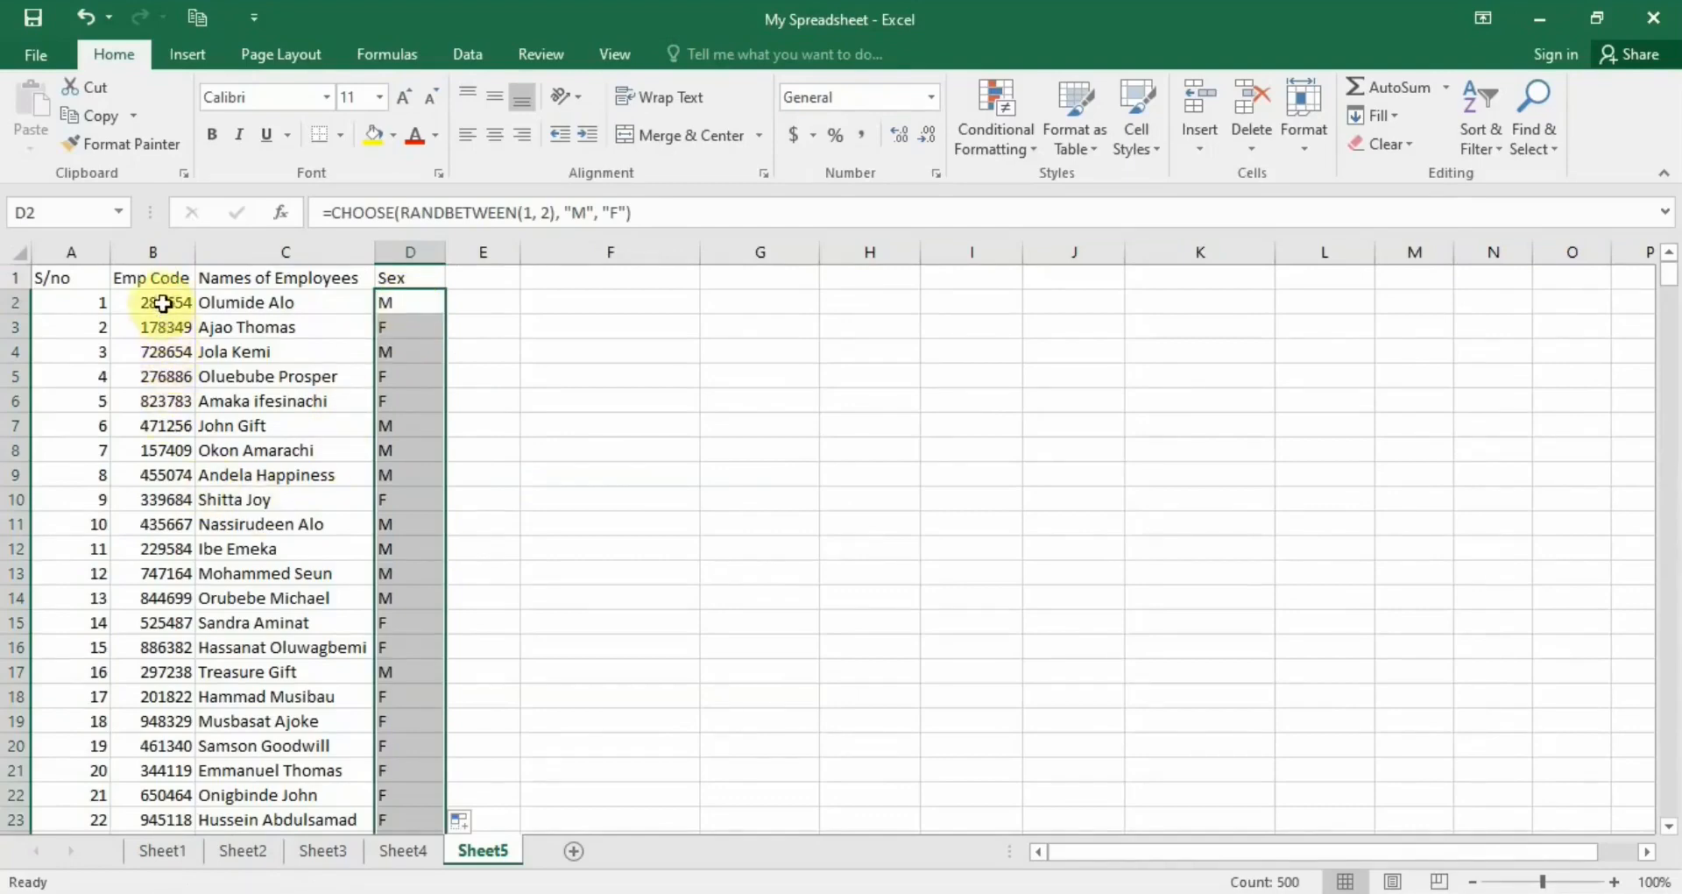
# - Replace the CHOOSE formulas in the Sex column with fixed entries by copying the range and pasting it in place as Values
pyautogui.rightClick(413, 301)
pyautogui.click(471, 361)
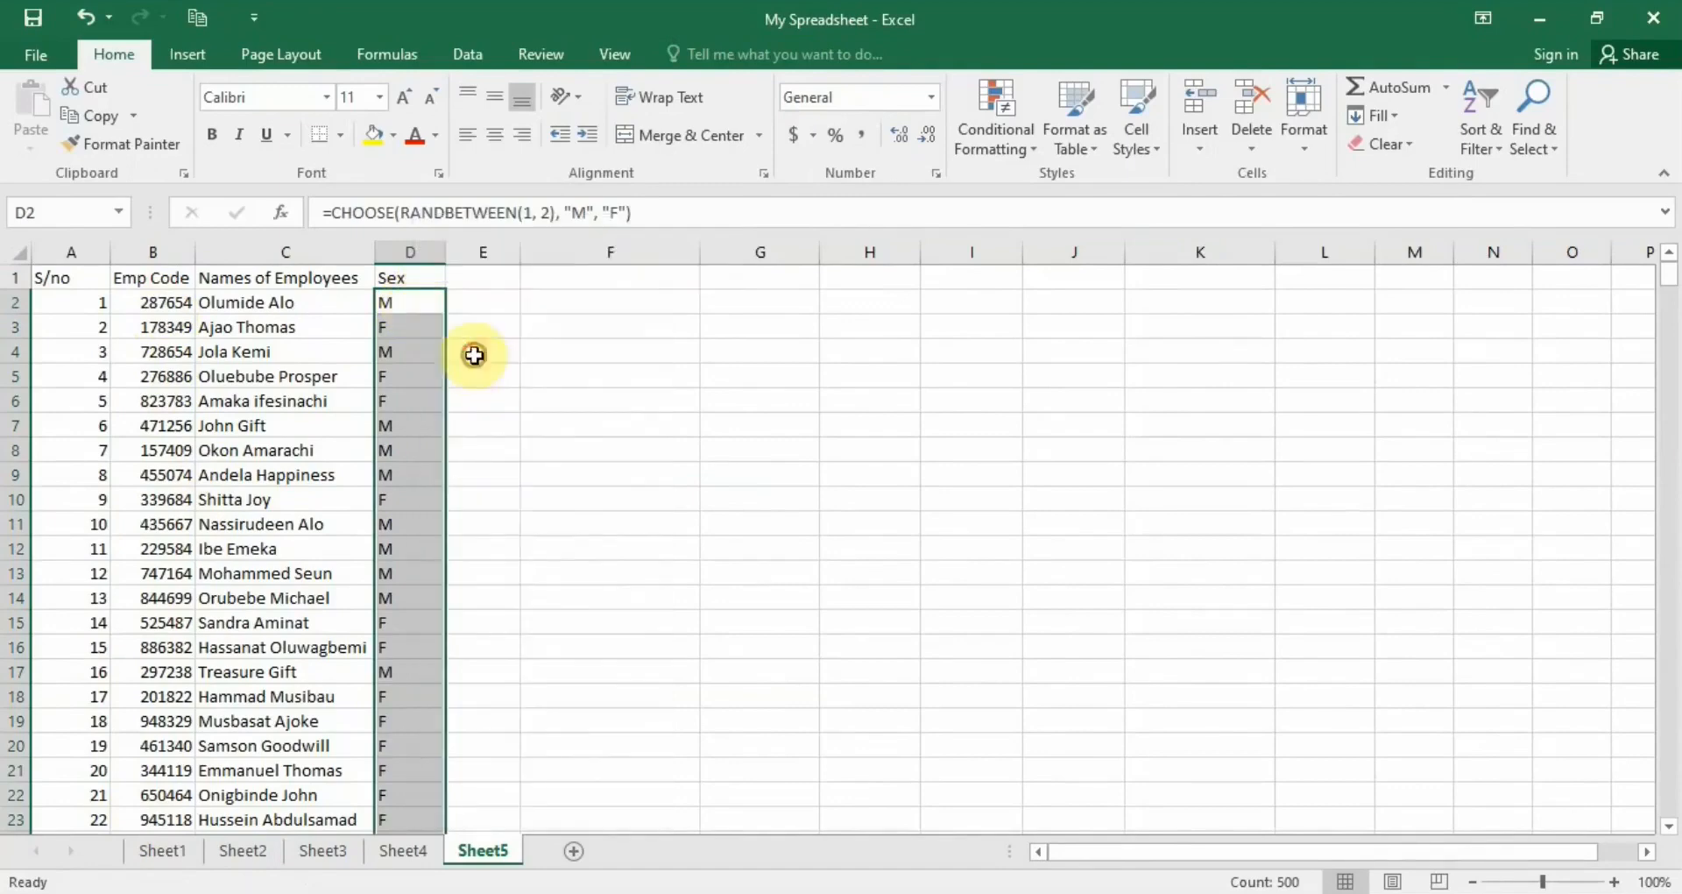
pyautogui.rightClick(407, 313)
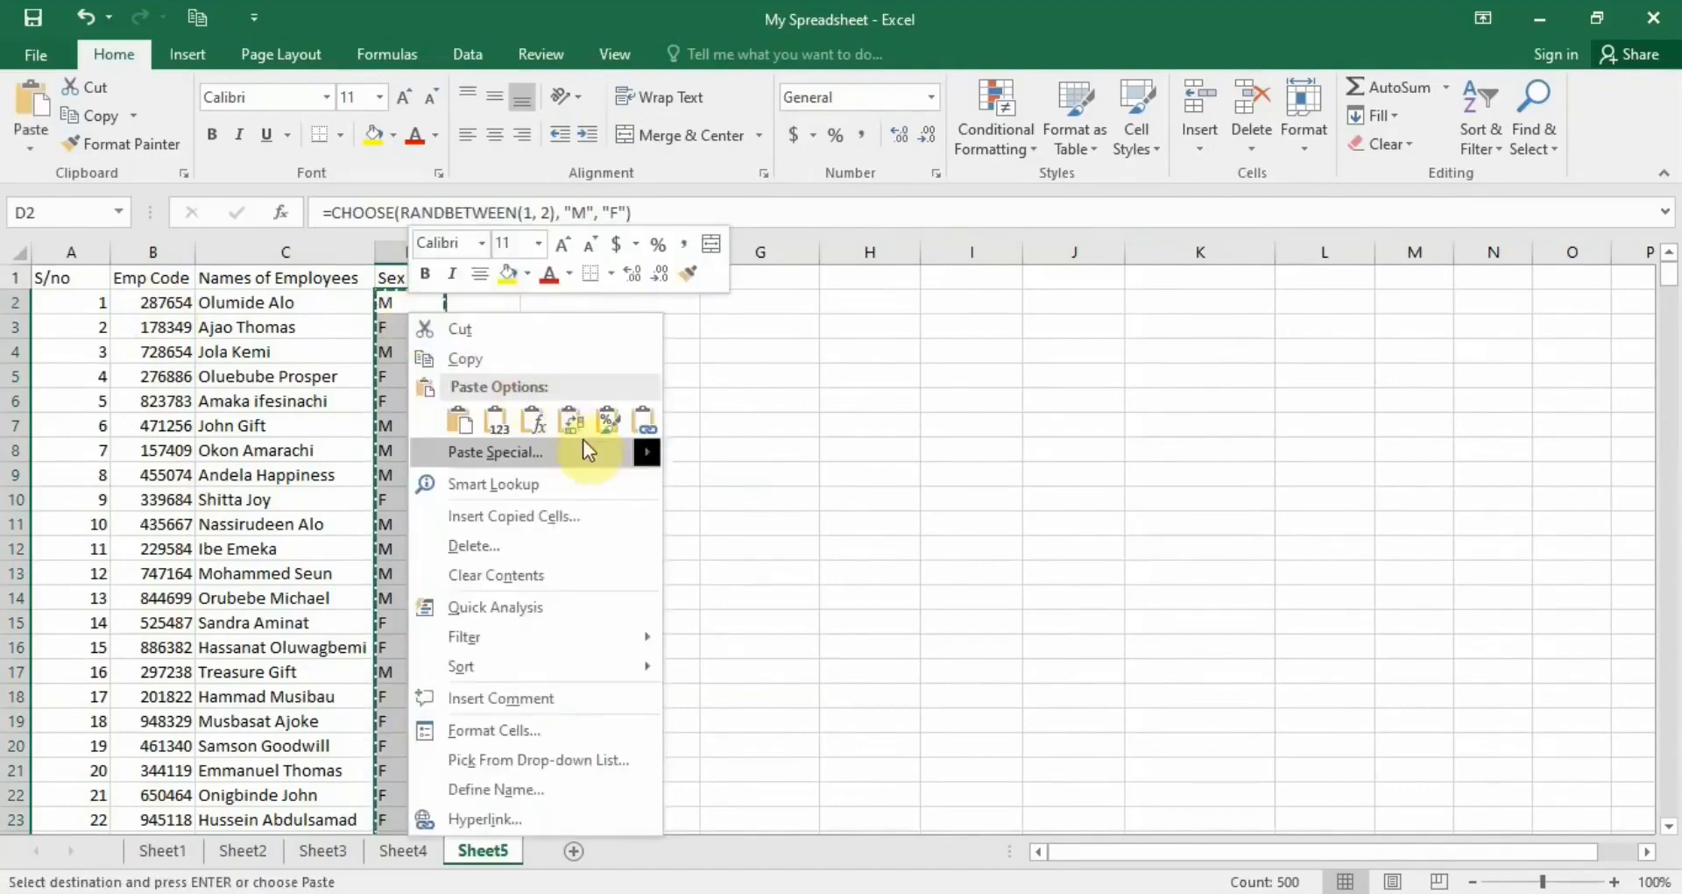
pyautogui.moveTo(644, 448)
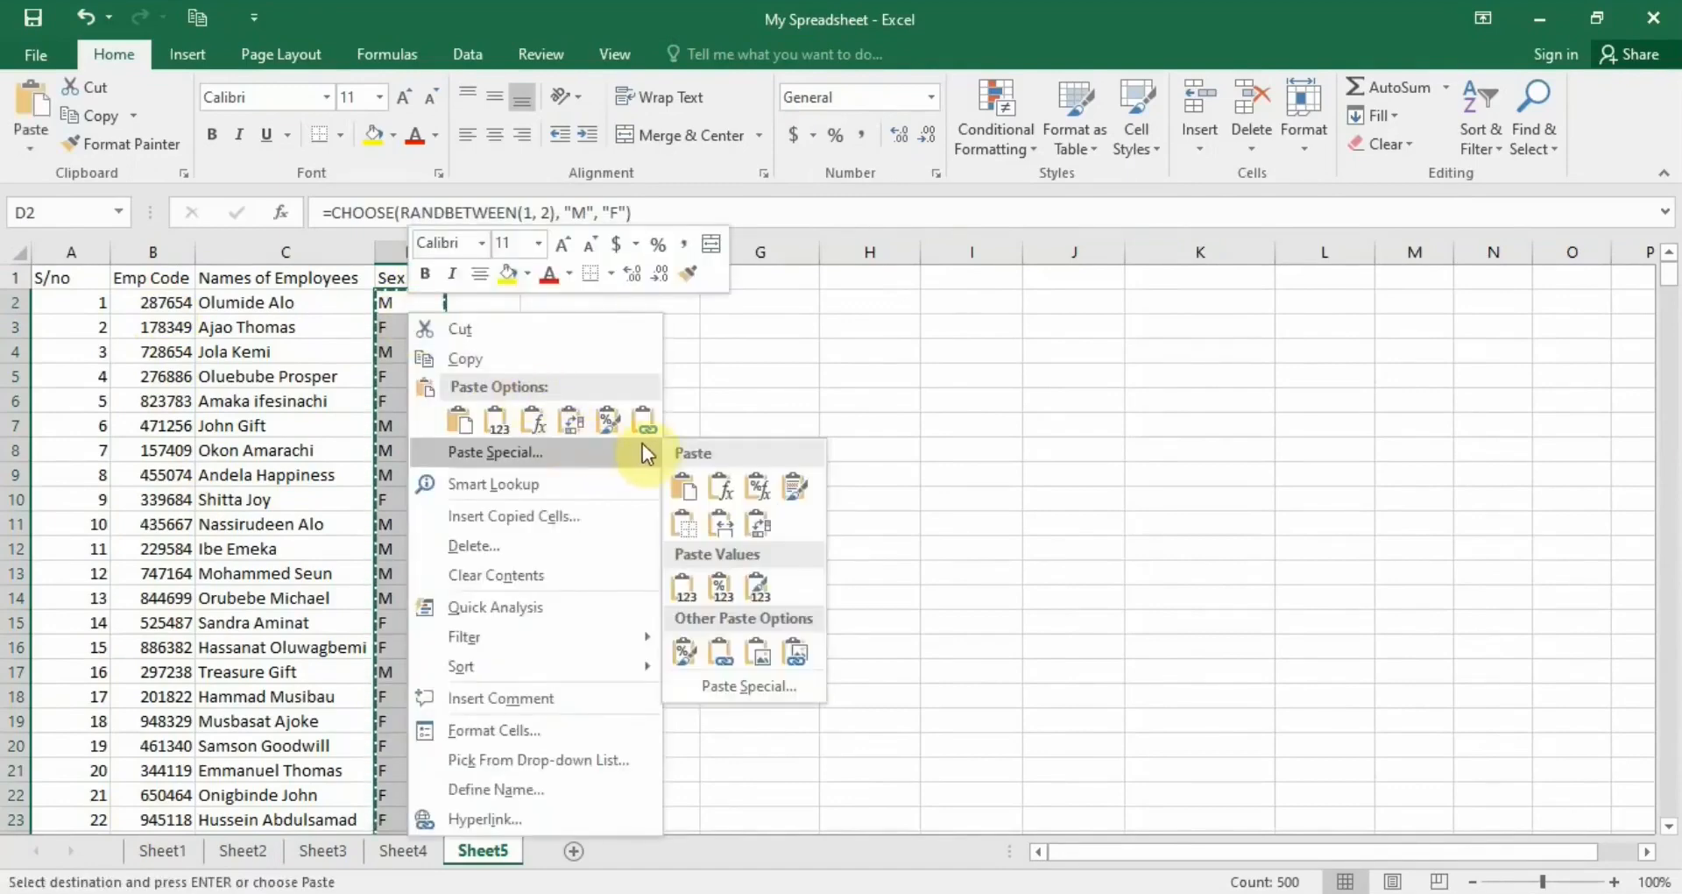
pyautogui.click(736, 689)
pyautogui.click(536, 599)
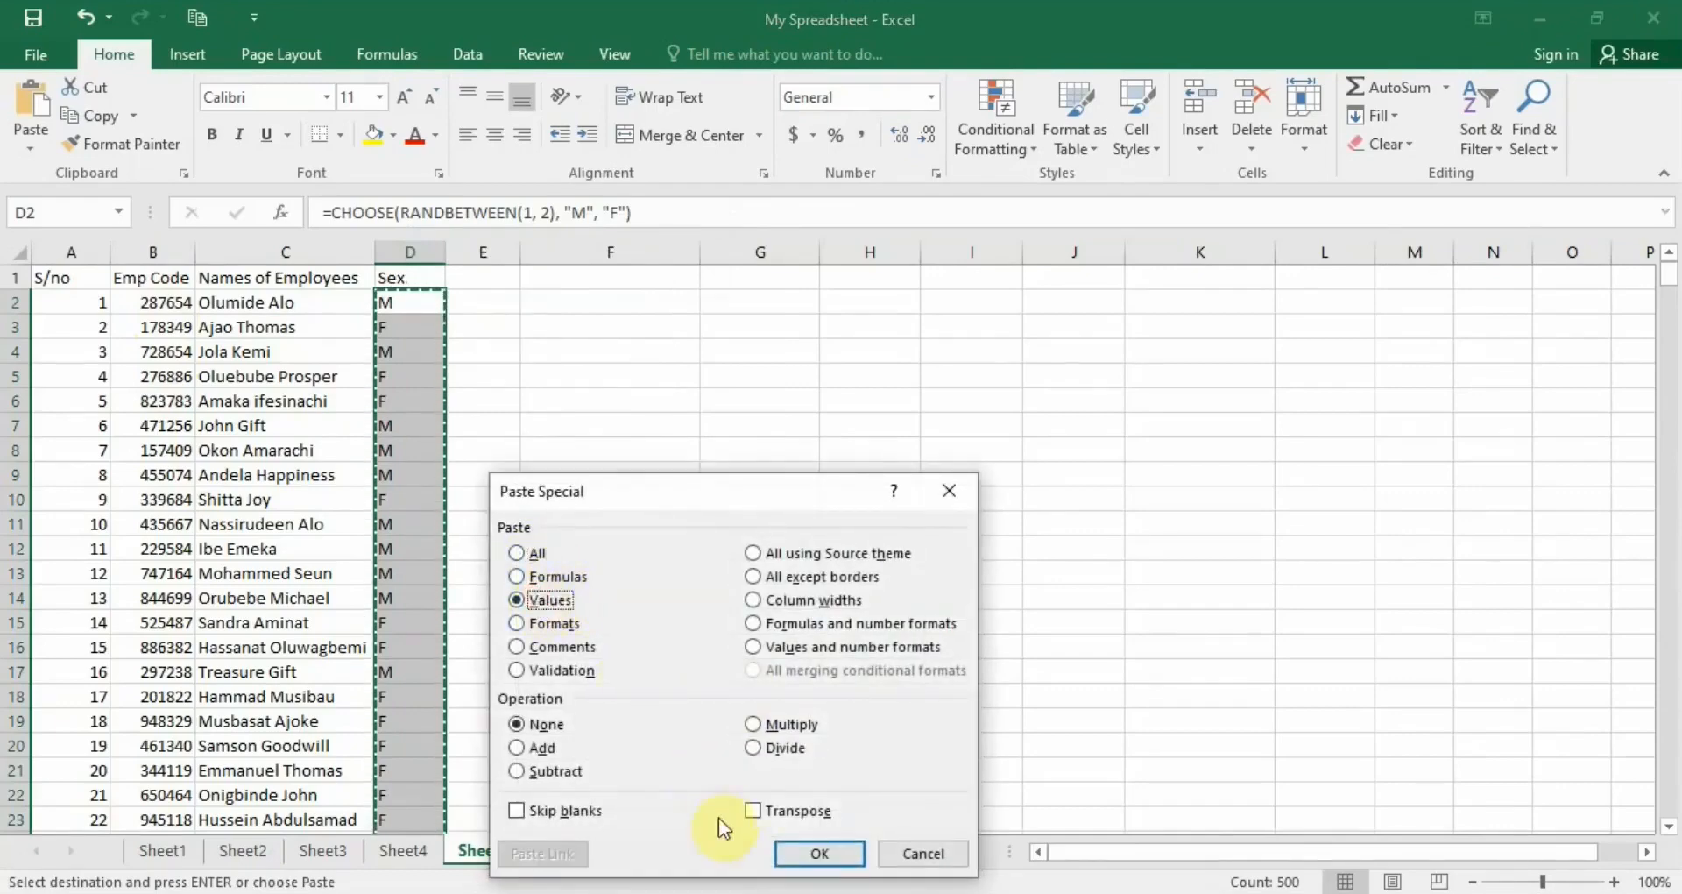
pyautogui.click(808, 856)
# - Clear the copy selection and enter the column header Age in cell E1
pyautogui.click(429, 291)
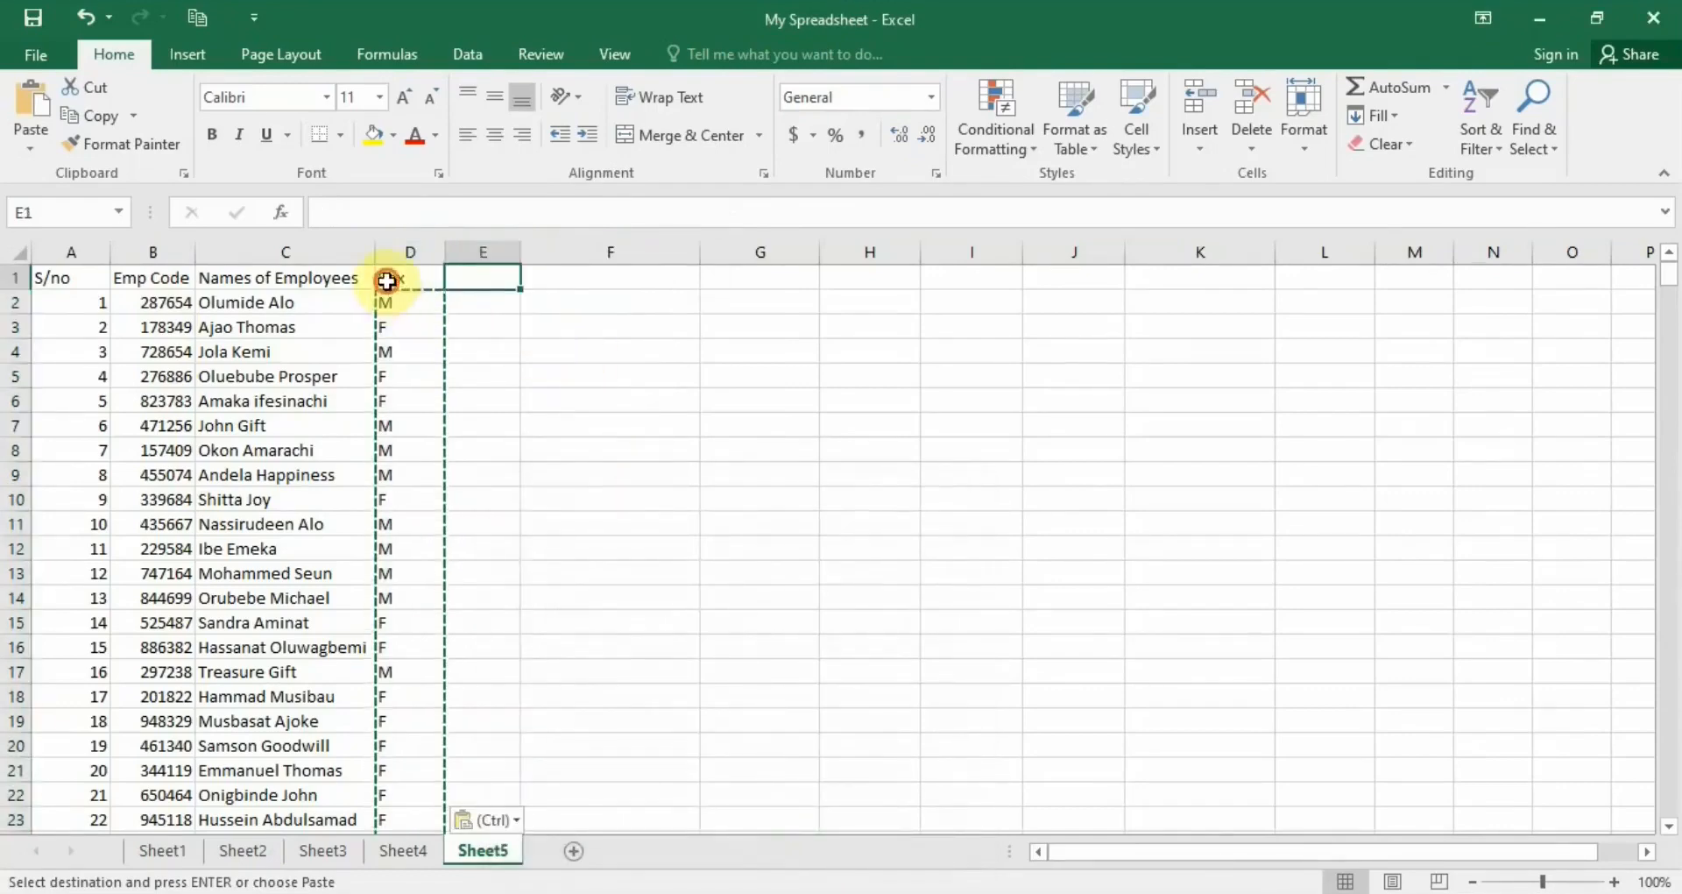
pyautogui.click(484, 280)
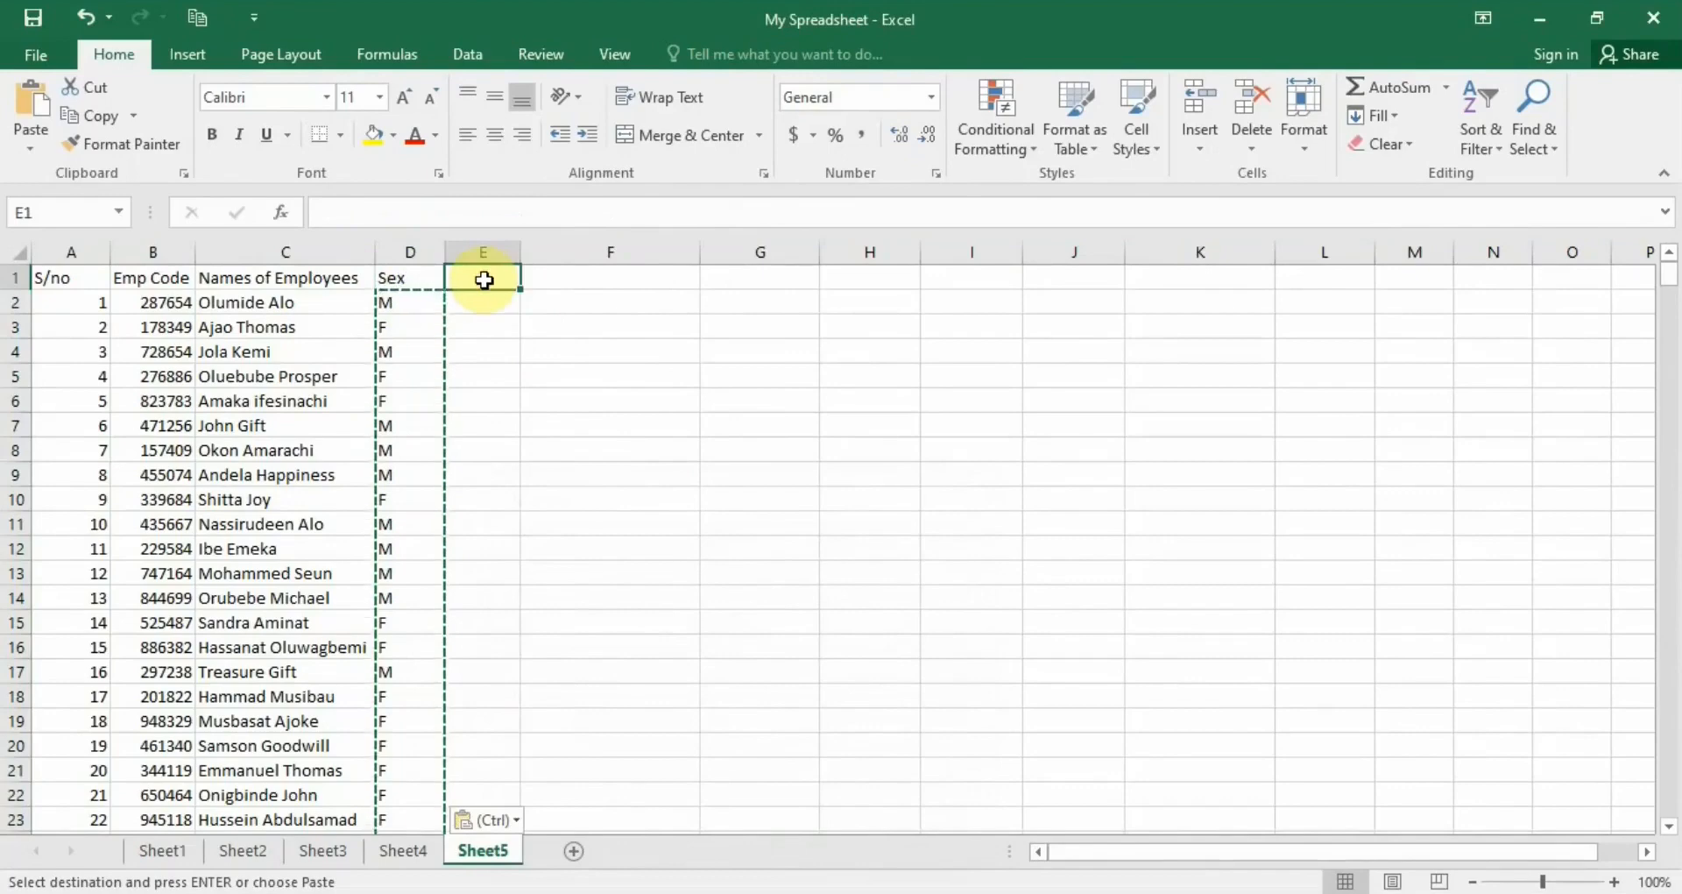
pyautogui.press('Escape')
pyautogui.write('Age')
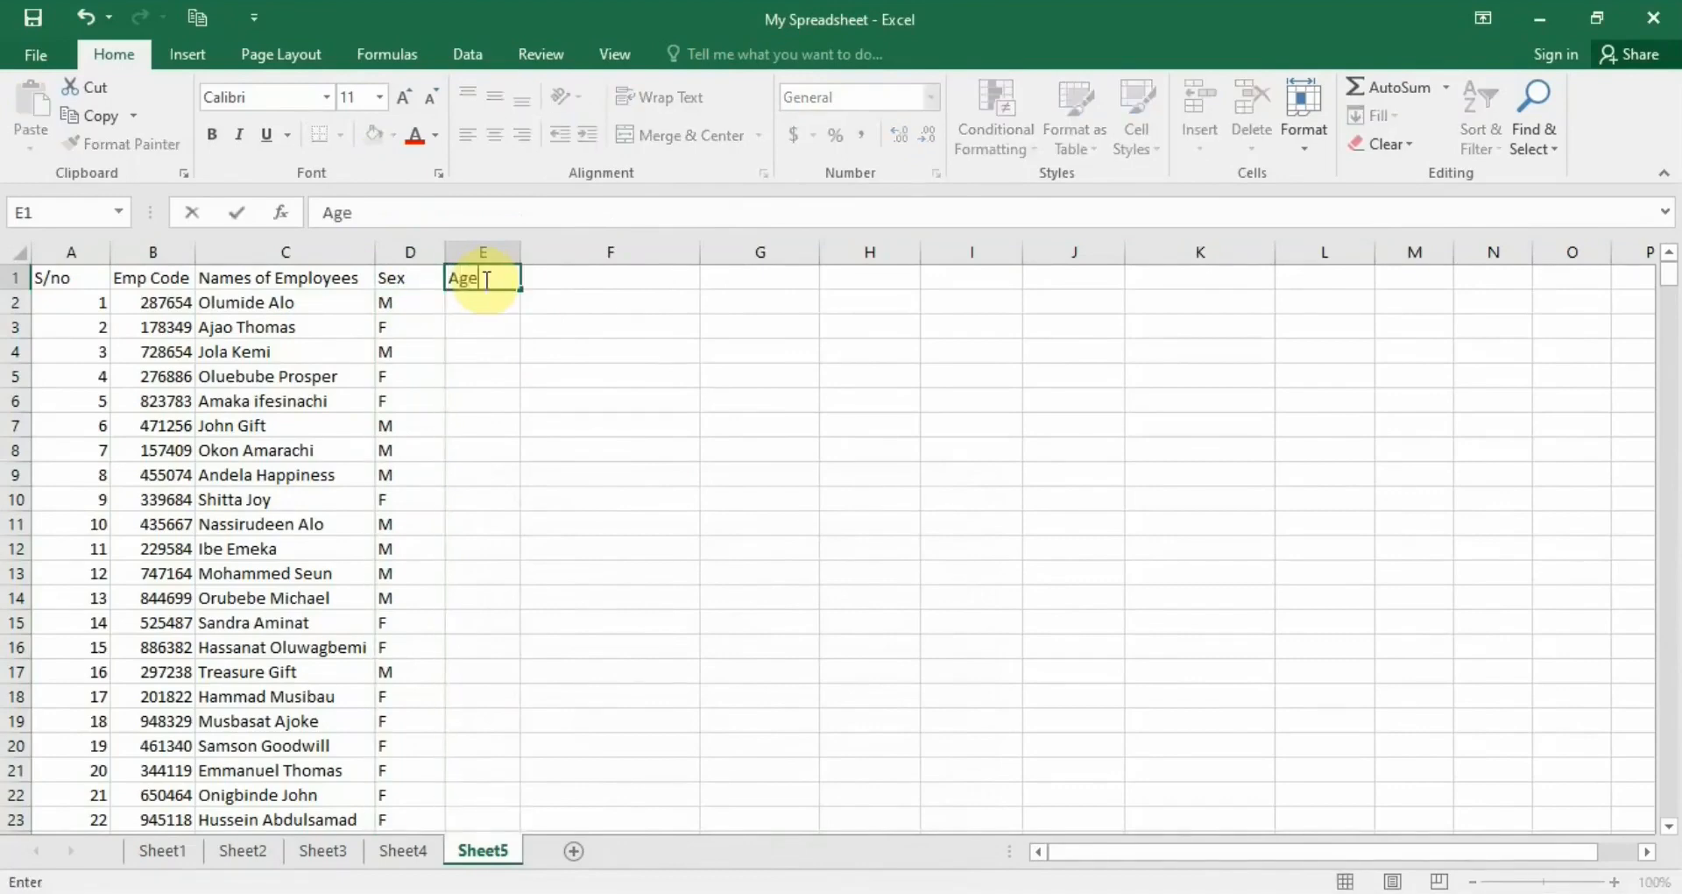
pyautogui.press('Return')
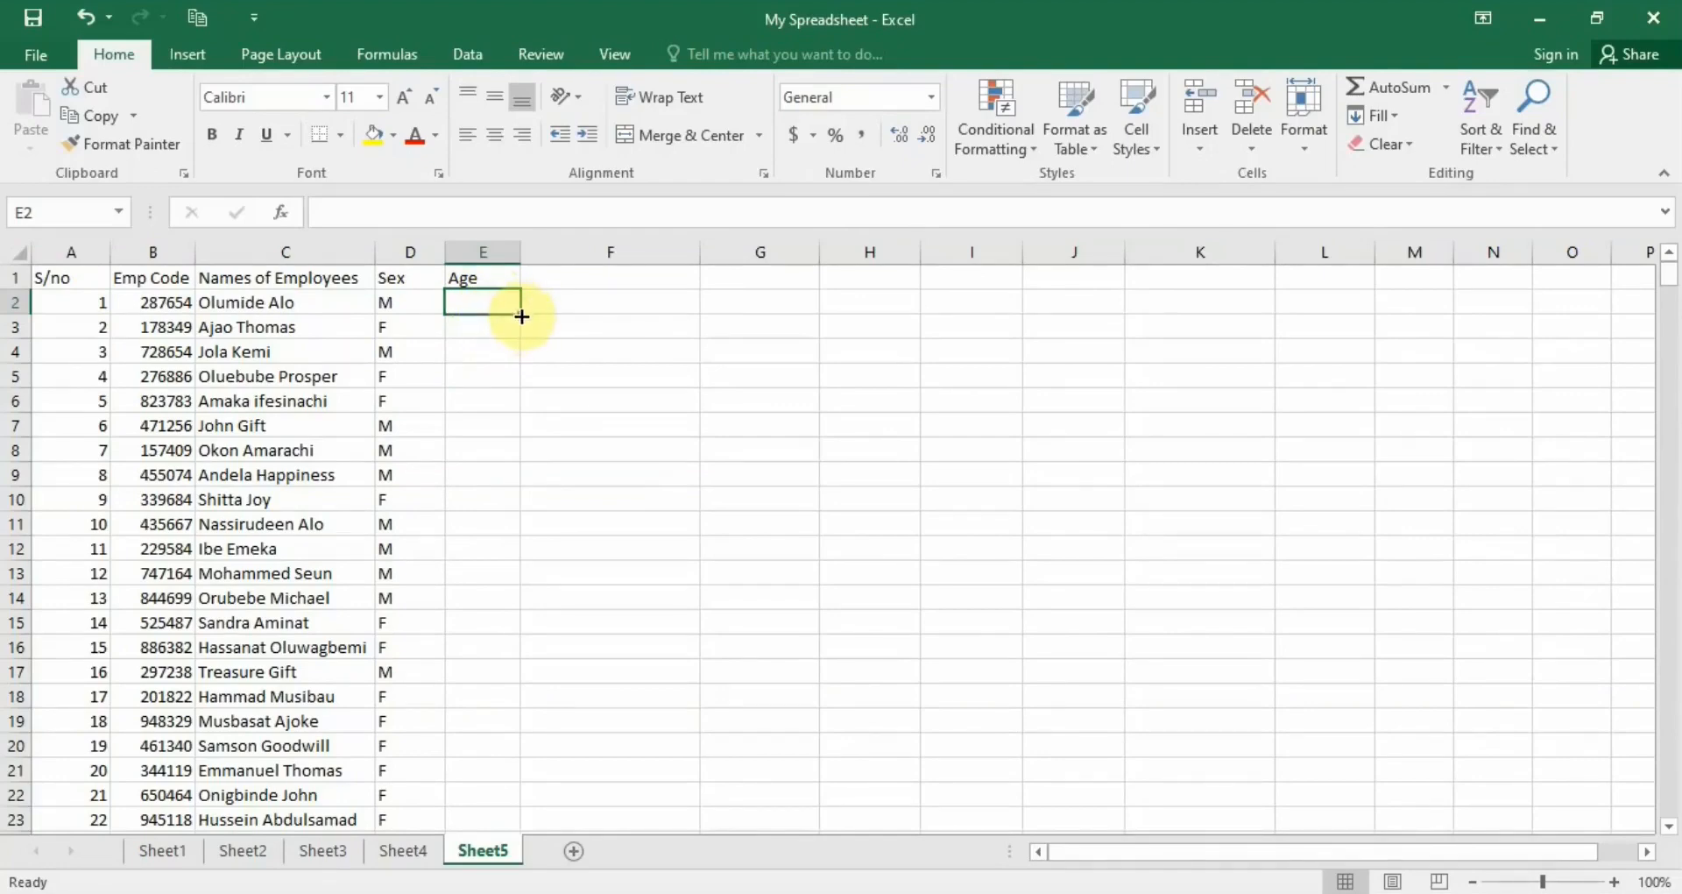
# - Enter =RANDBETWEEN(22, 59) in cell E2 and fill it down the Age column to the last employee row
pyautogui.click(452, 218)
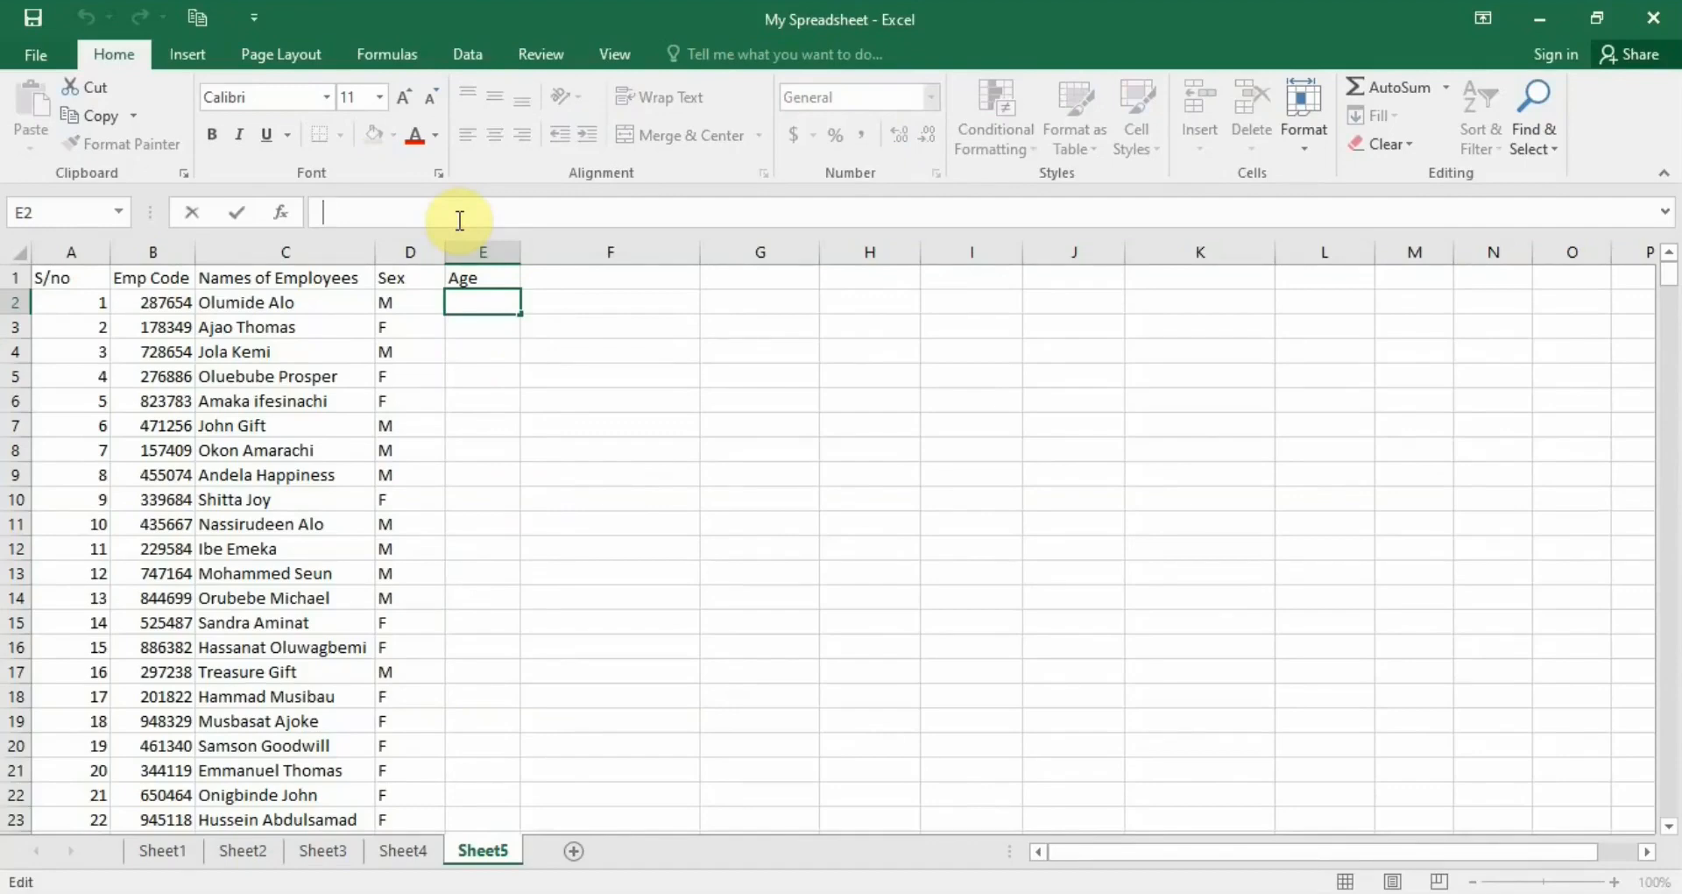
pyautogui.press('Return')
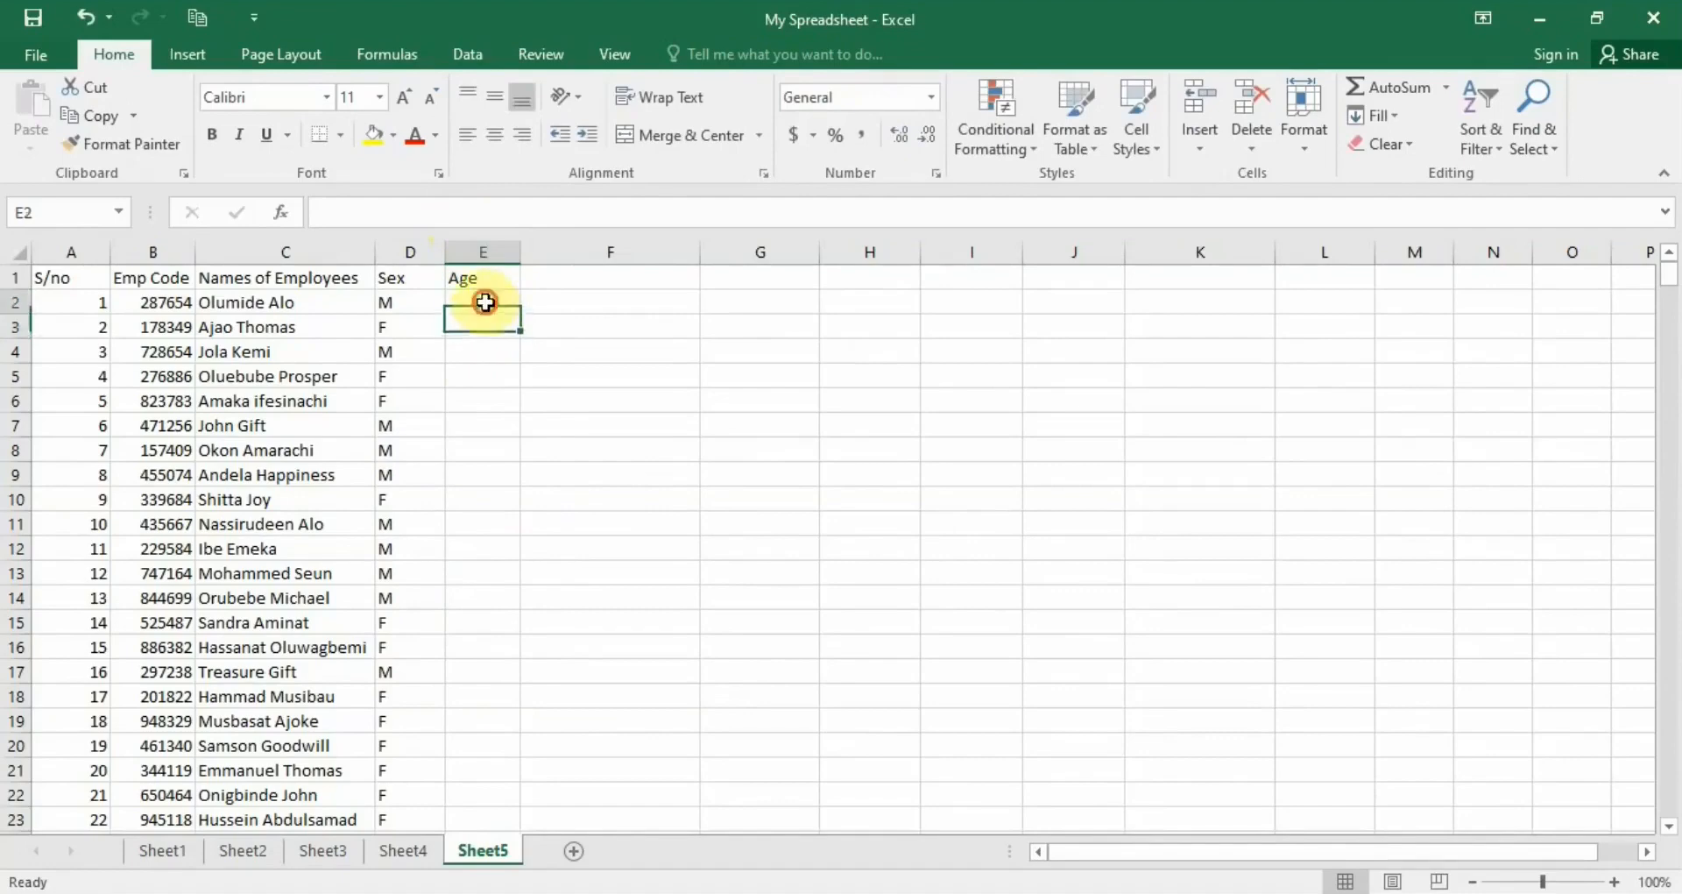
pyautogui.write('=')
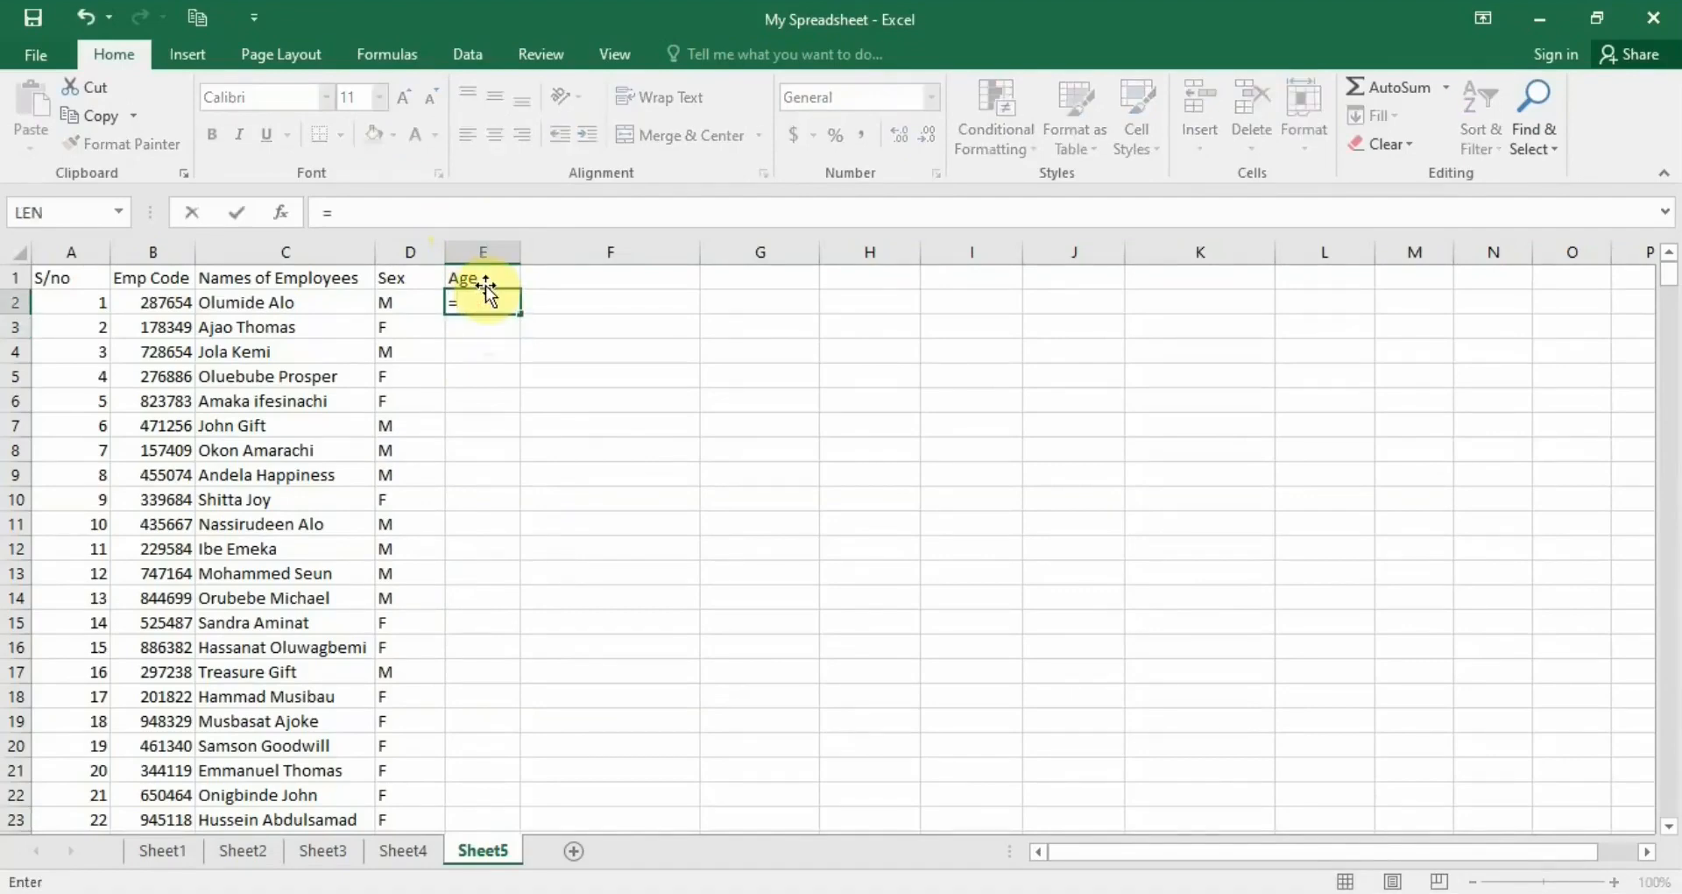
pyautogui.write('r')
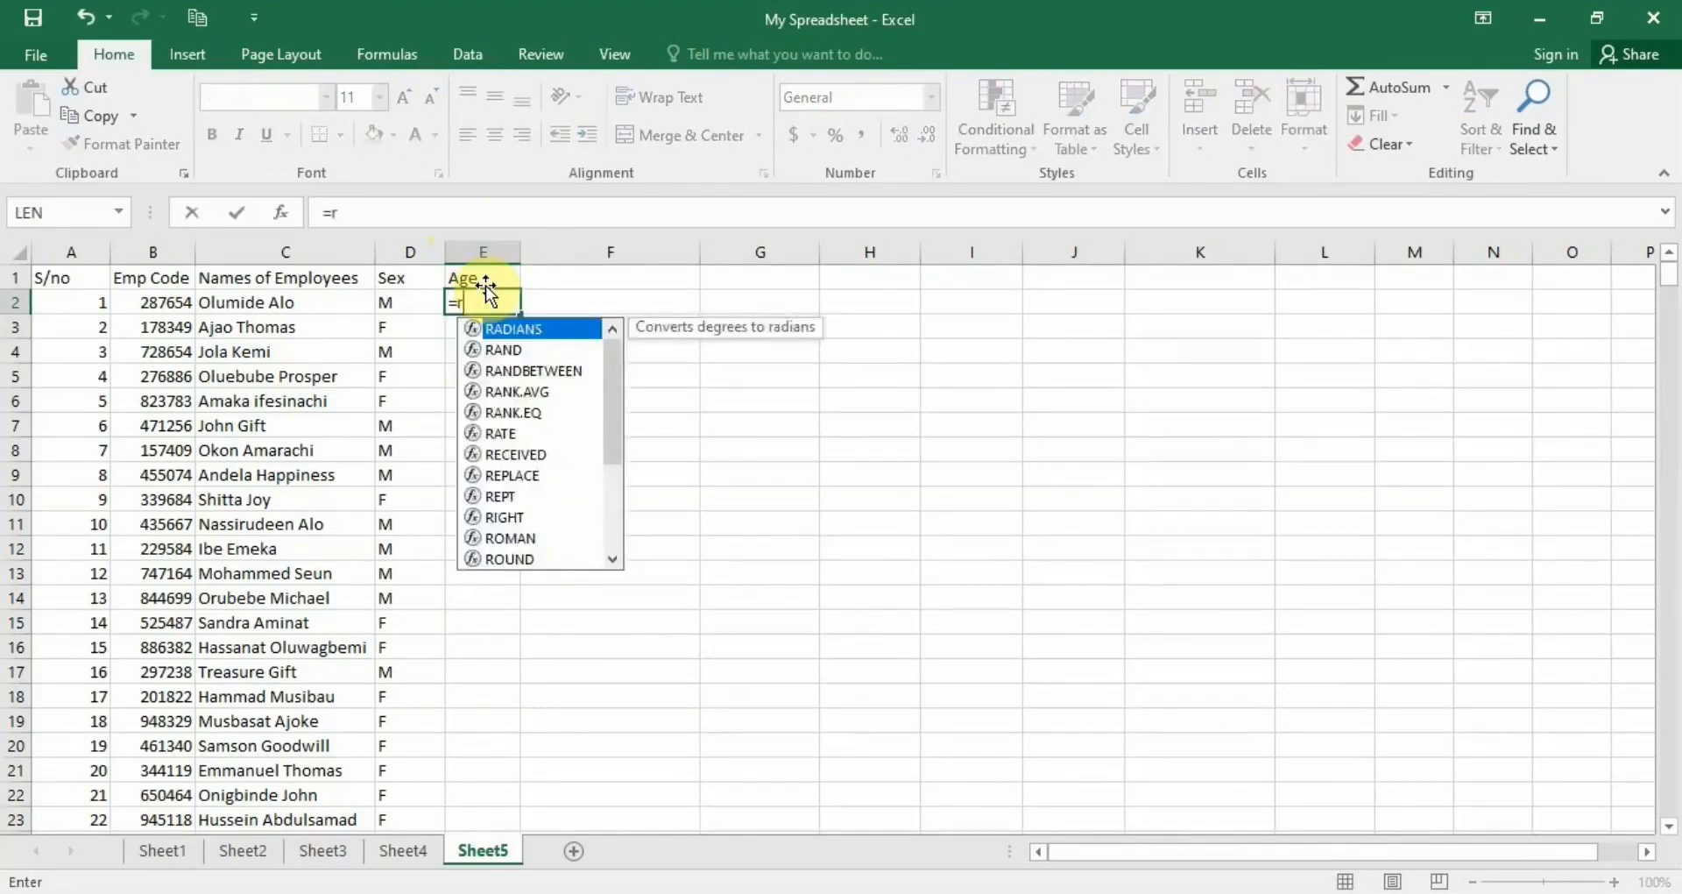
pyautogui.doubleClick(539, 369)
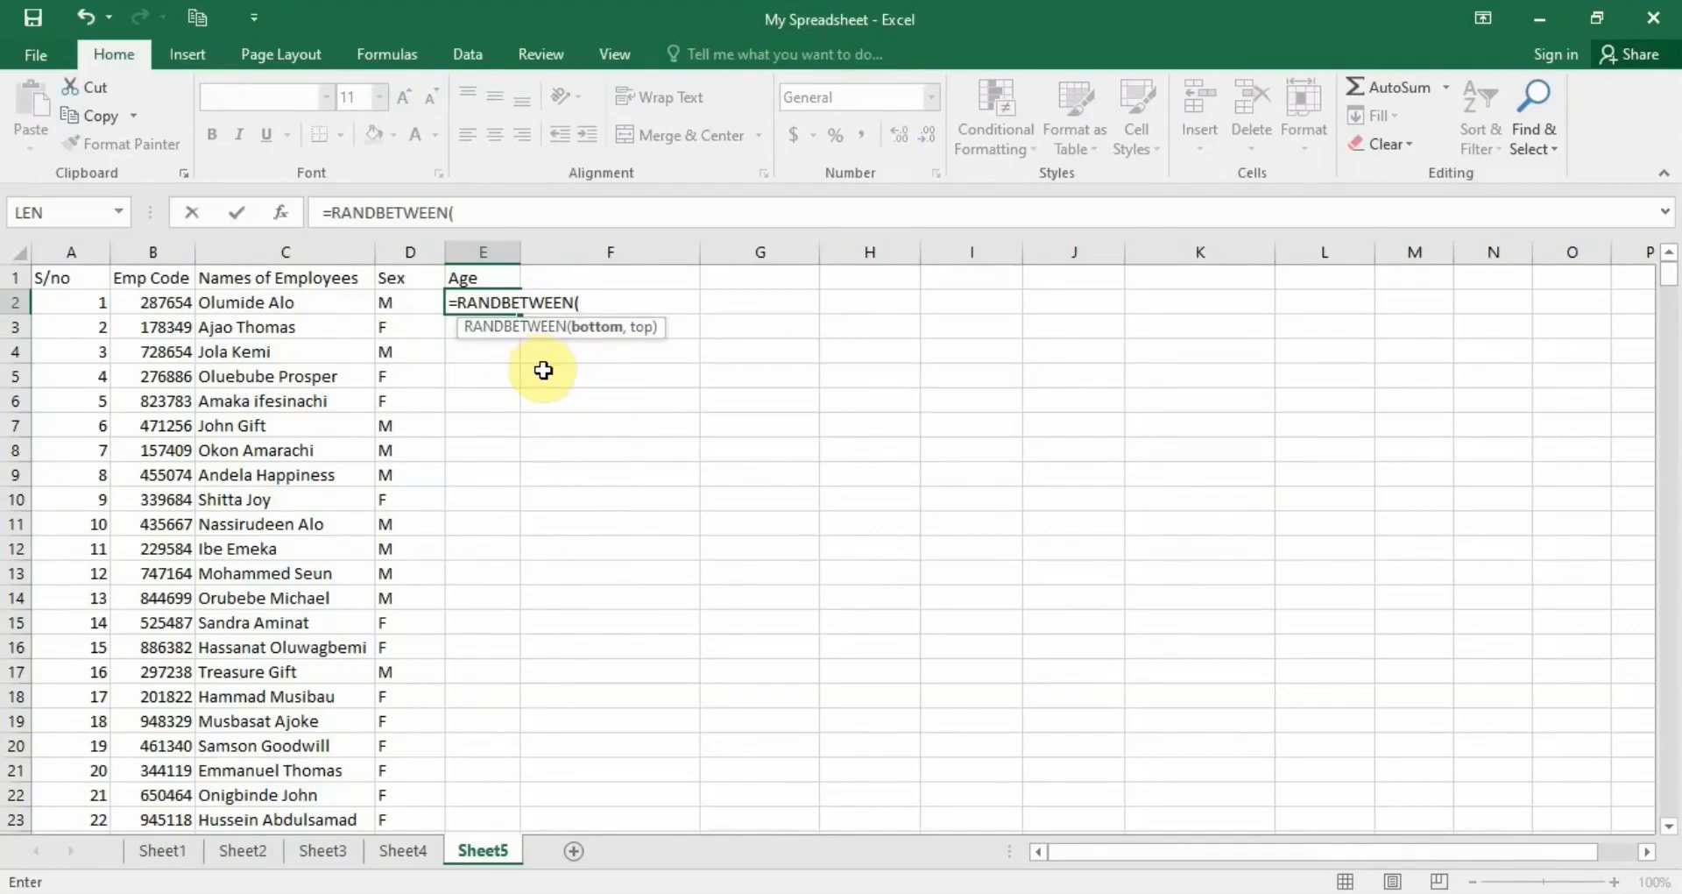
pyautogui.write('22, 59')
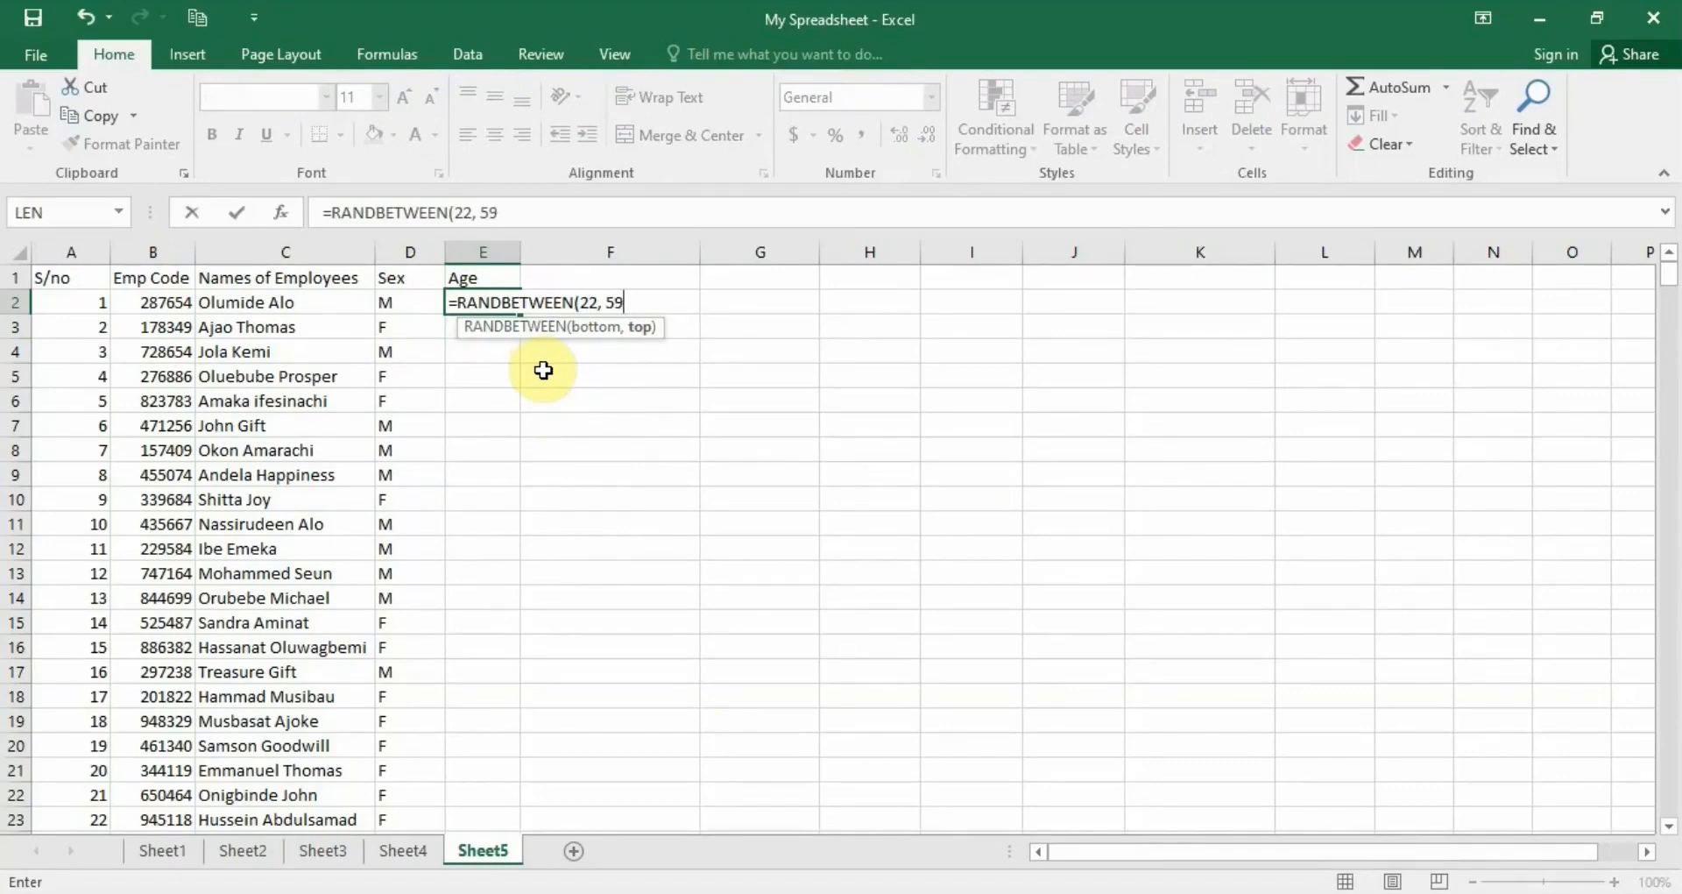
pyautogui.write(')')
pyautogui.press('Return')
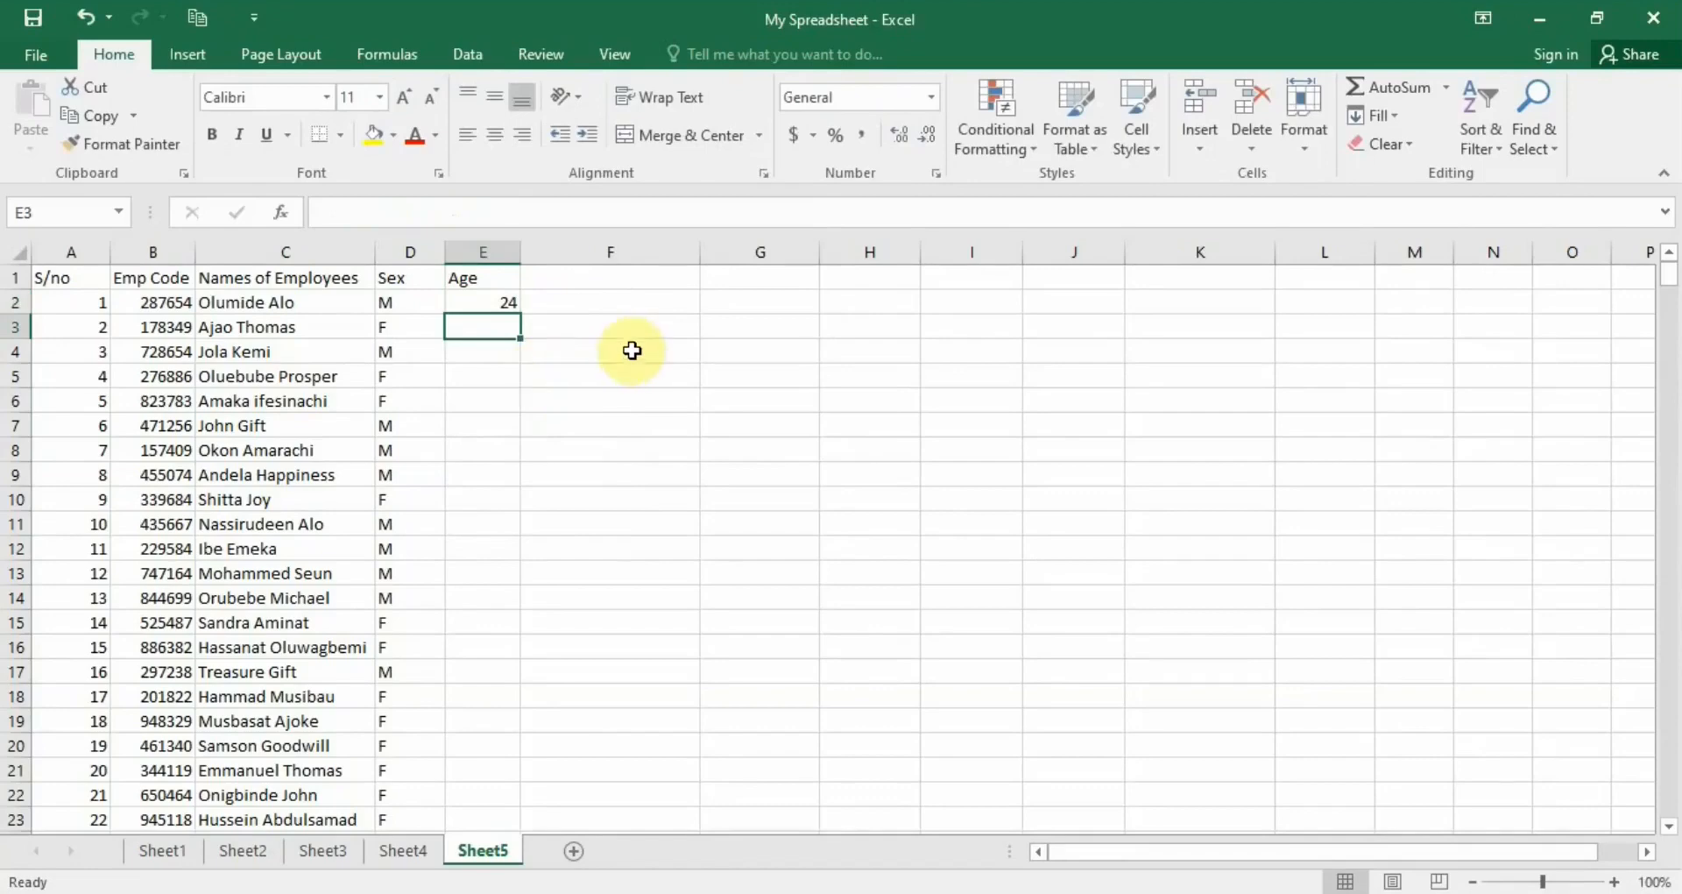
pyautogui.click(488, 300)
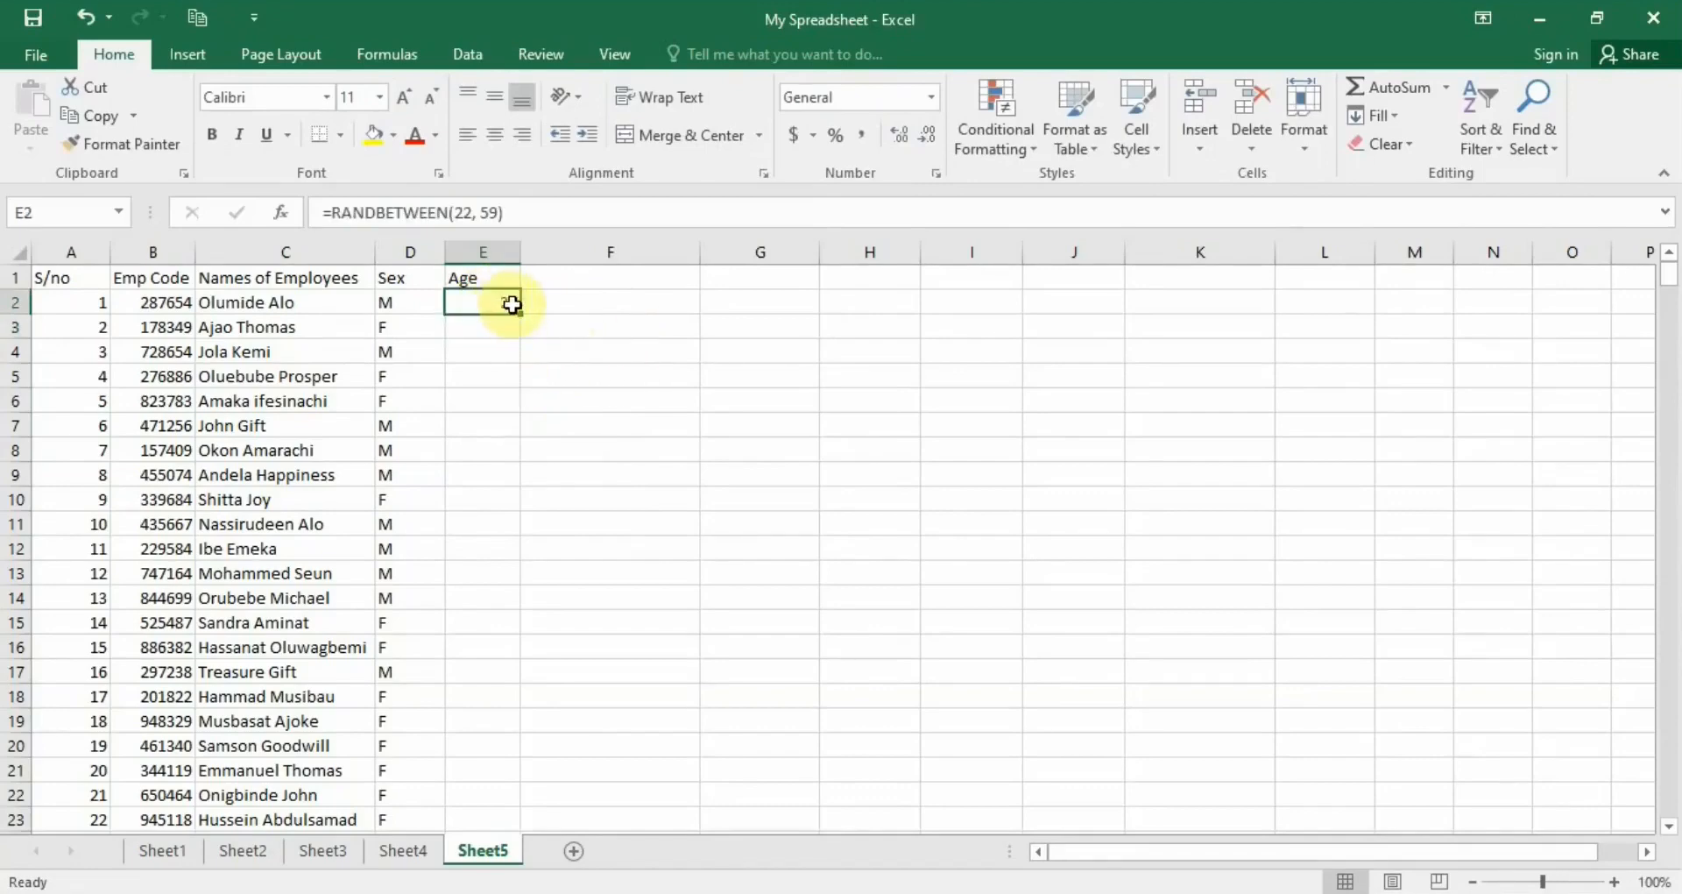
pyautogui.doubleClick(512, 304)
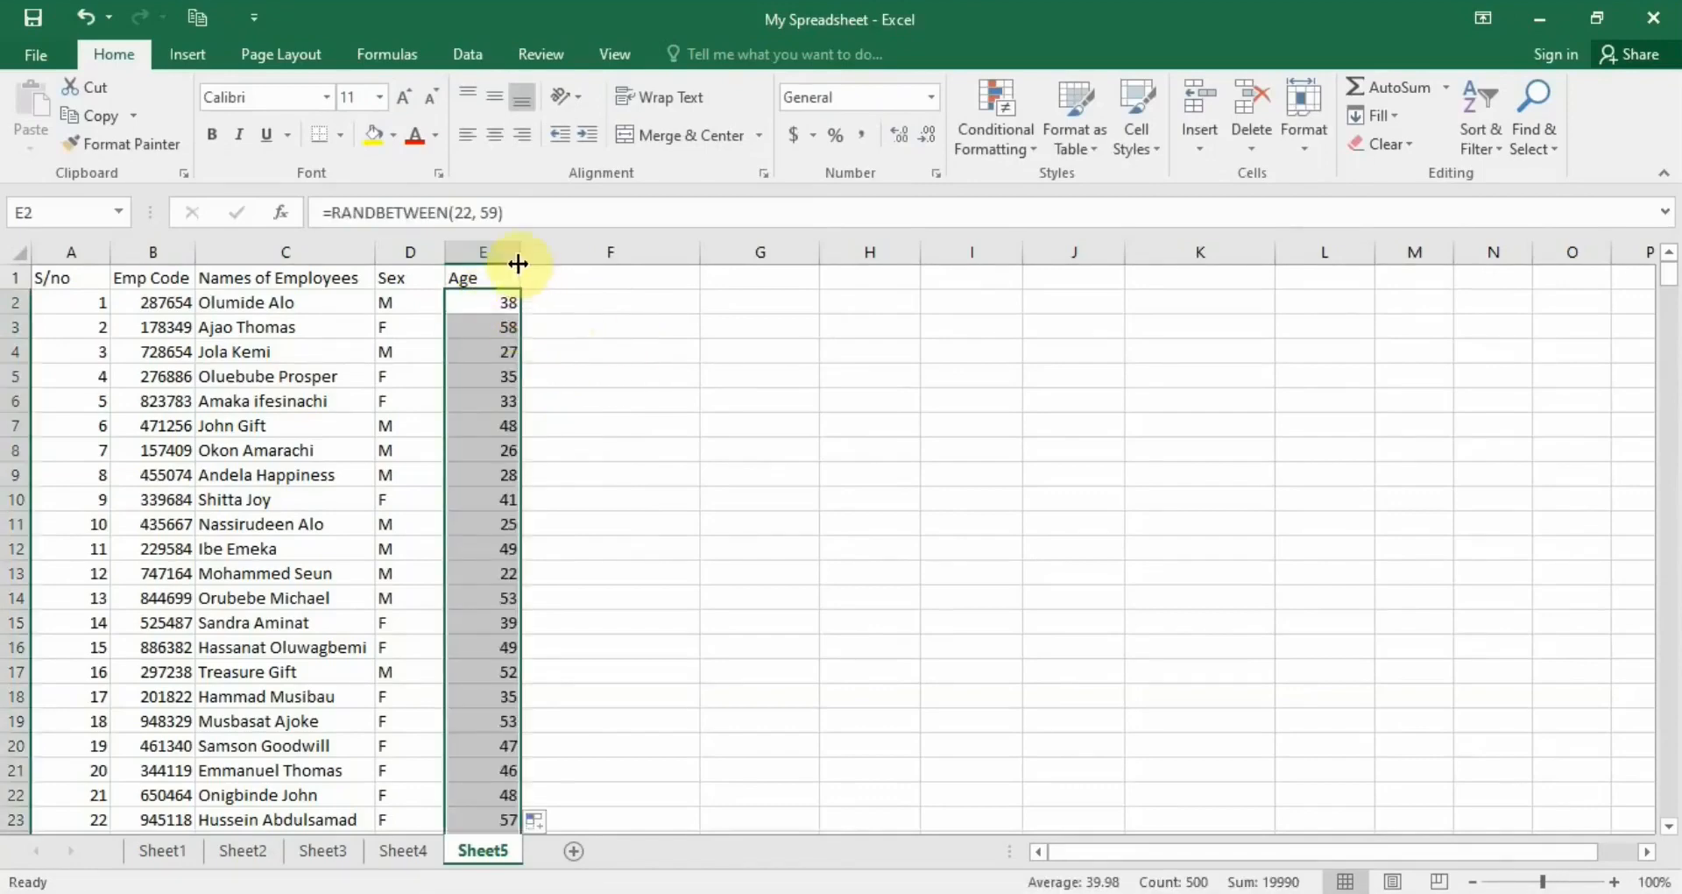
# - Replace the RANDBETWEEN formulas in the Age column with fixed numbers by copying the range and pasting it in place as Values
pyautogui.rightClick(473, 307)
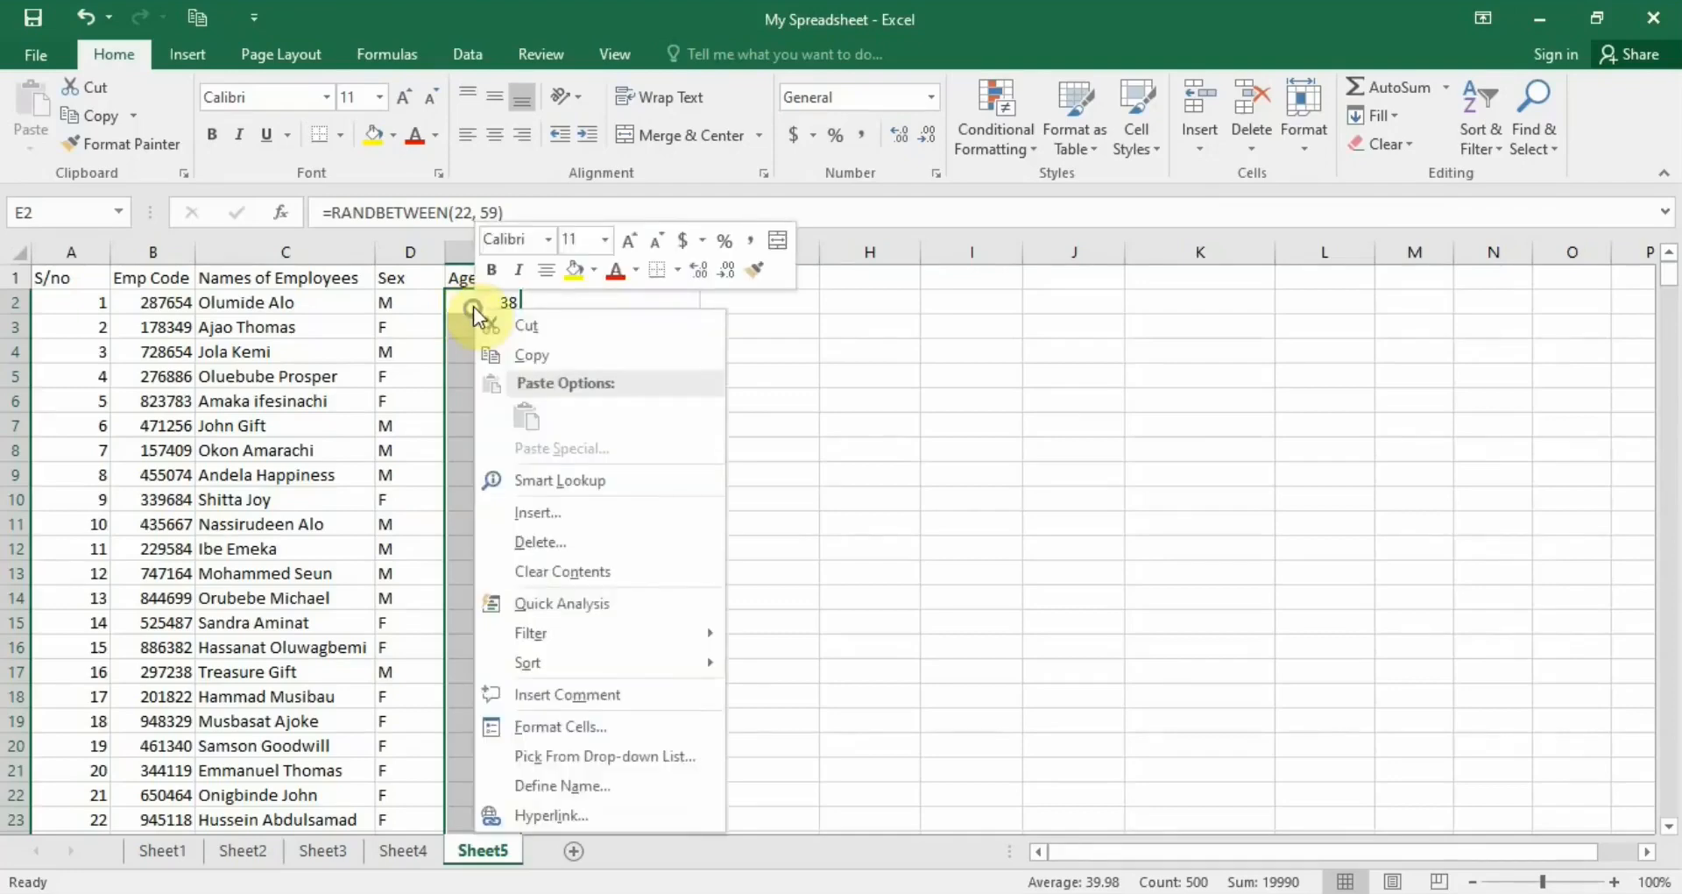
pyautogui.click(532, 355)
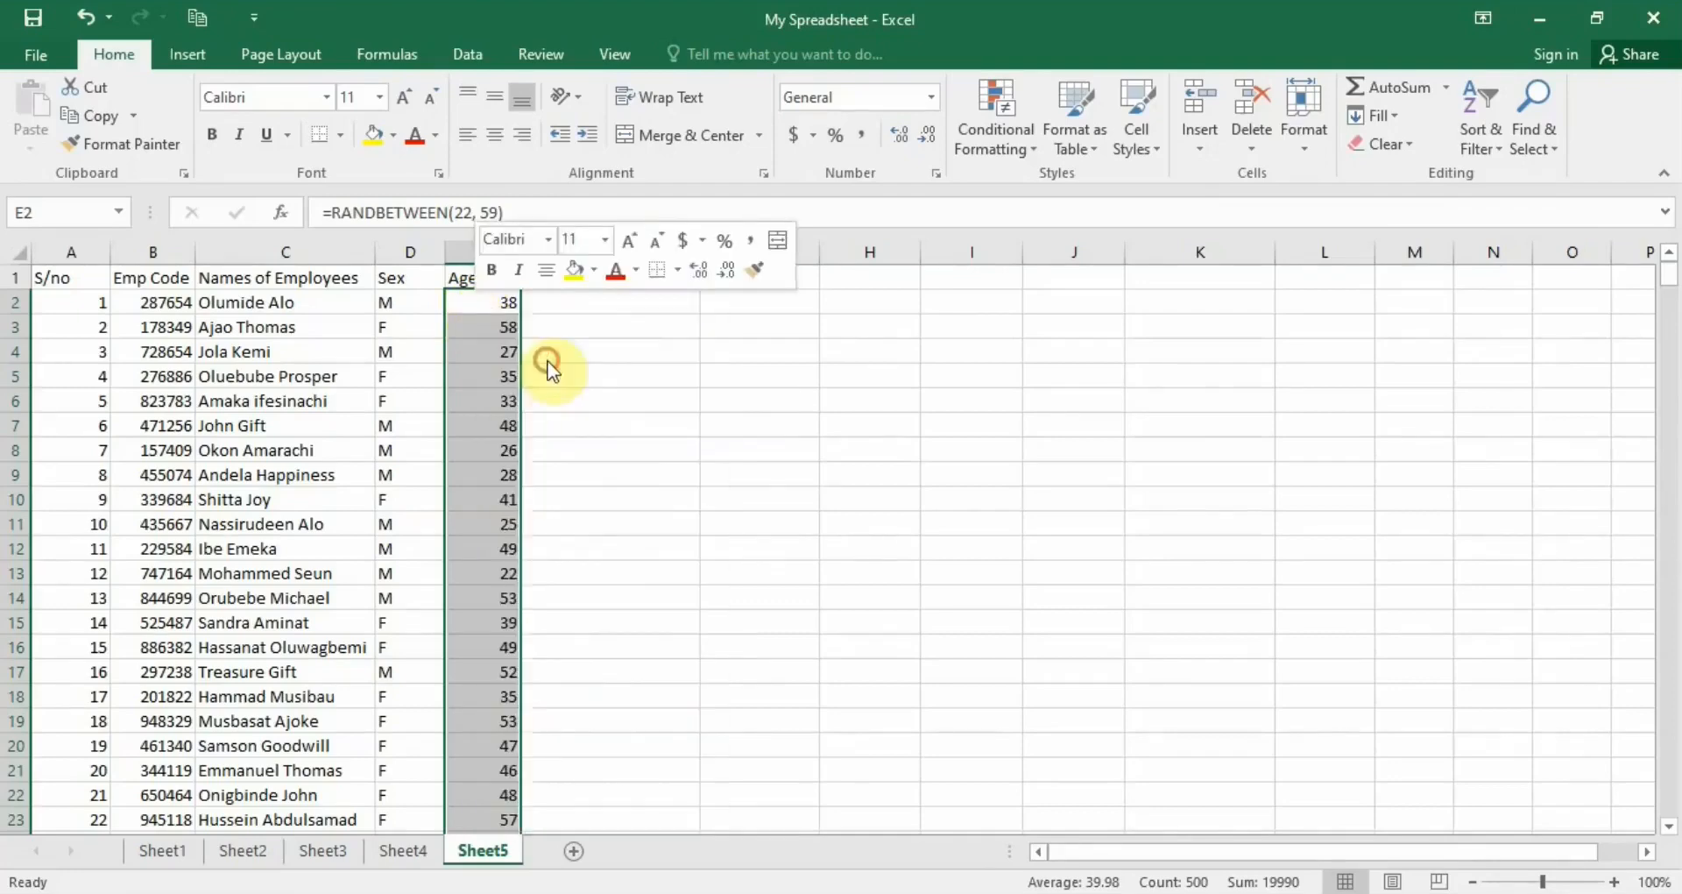
pyautogui.rightClick(489, 310)
pyautogui.moveTo(604, 448)
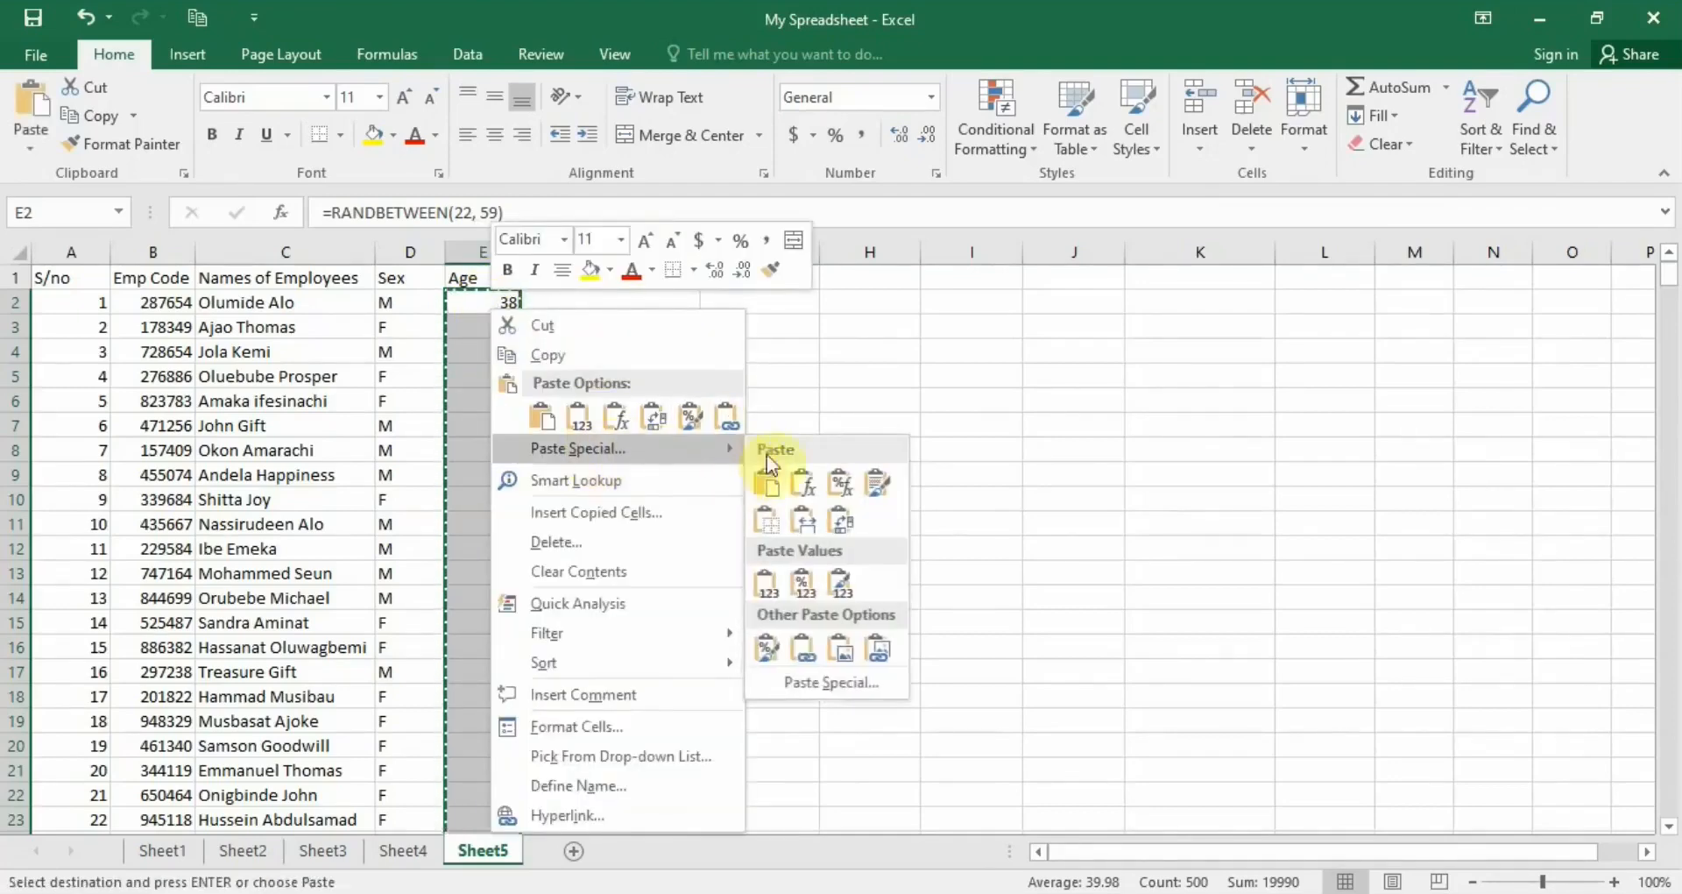
pyautogui.click(785, 683)
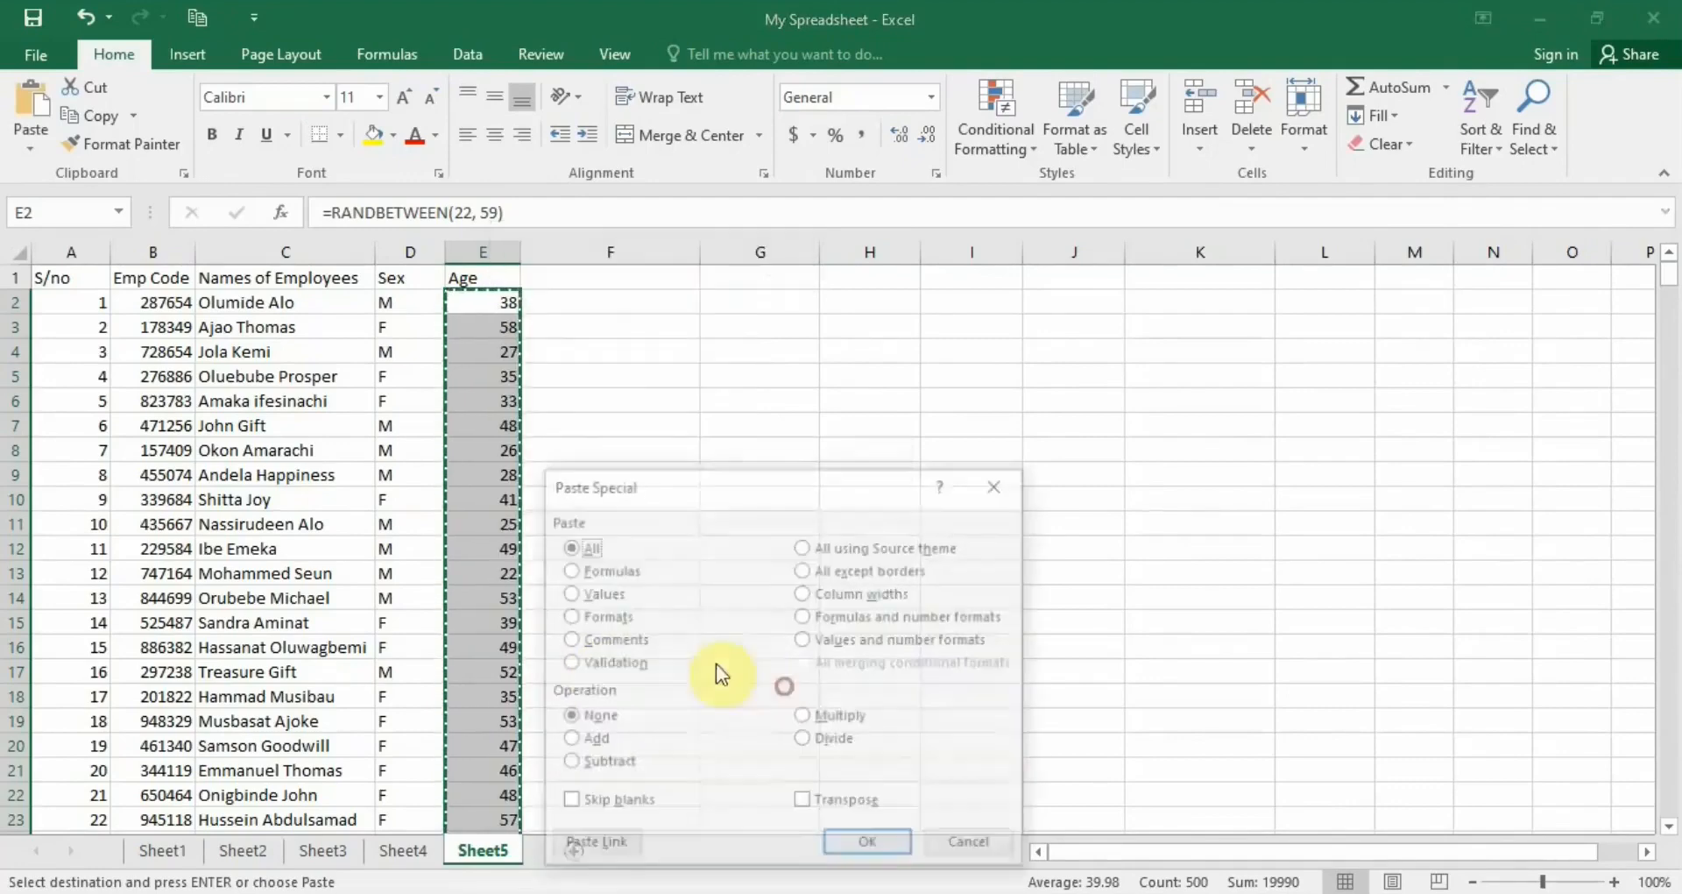
pyautogui.click(594, 597)
pyautogui.click(847, 845)
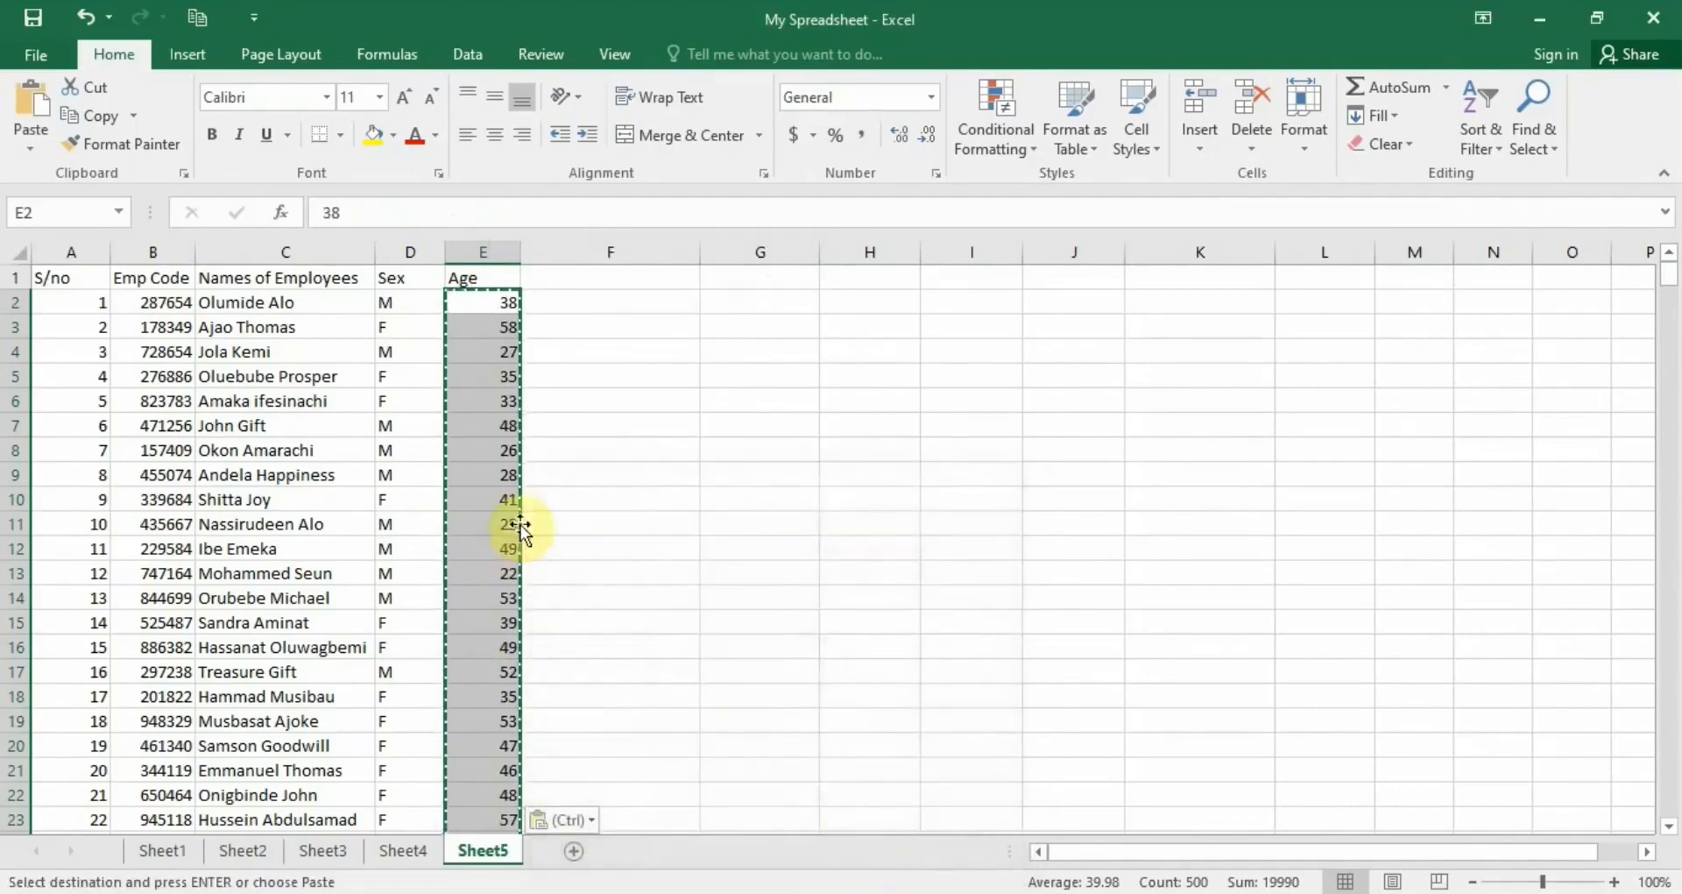
pyautogui.click(482, 305)
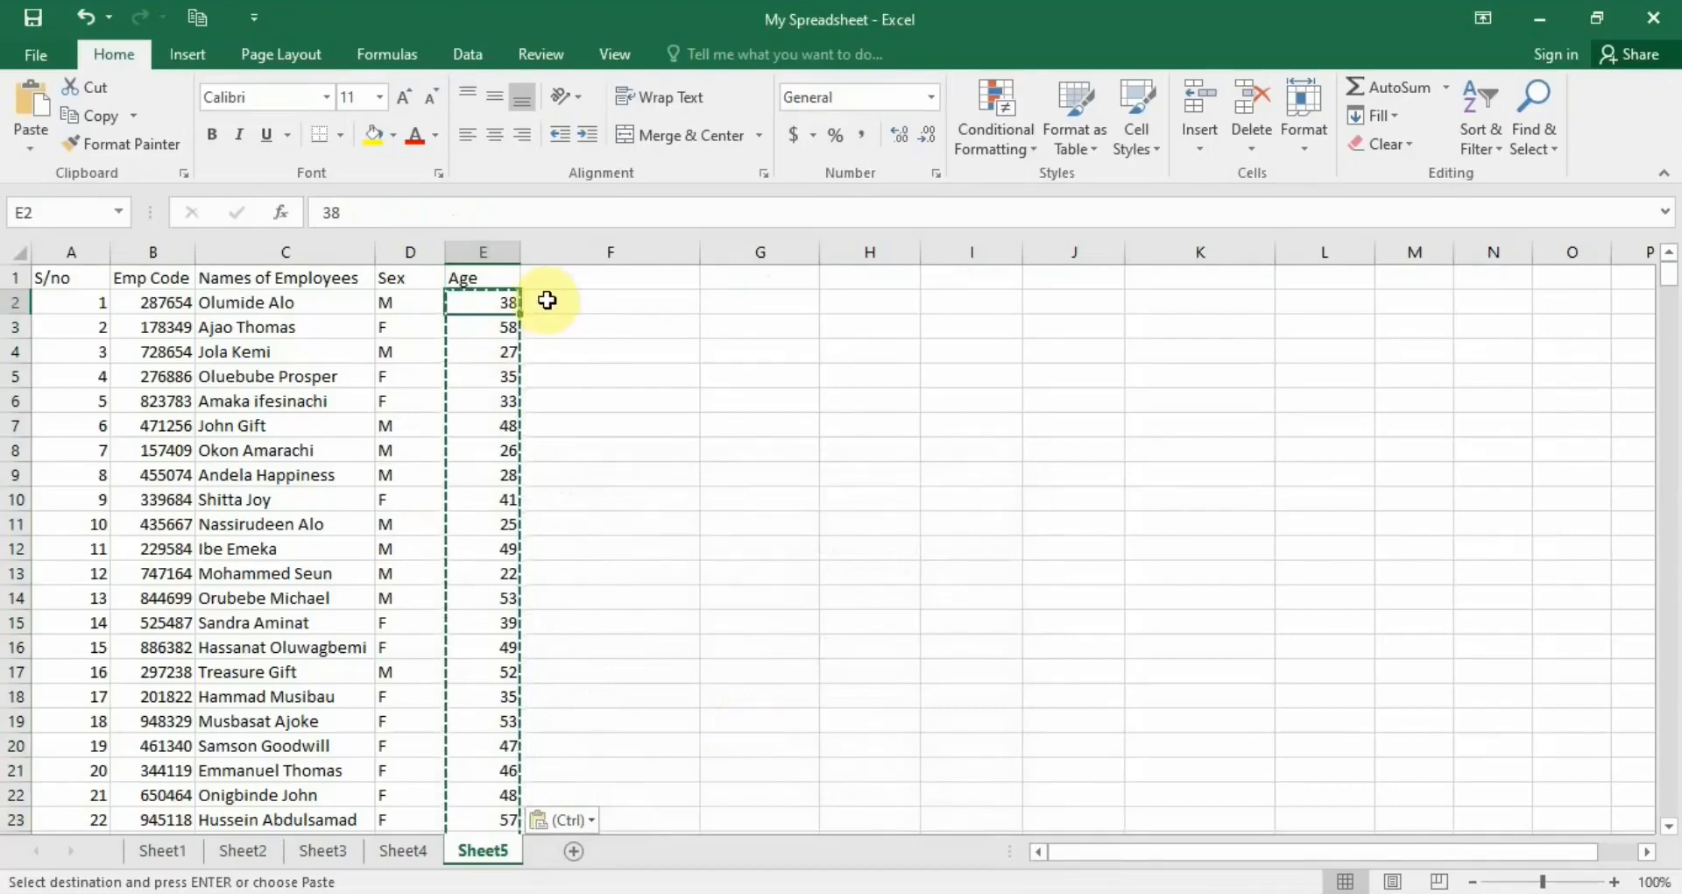
# - Enter the column header Marital Status in cell F1, with both words capitalised
pyautogui.click(558, 274)
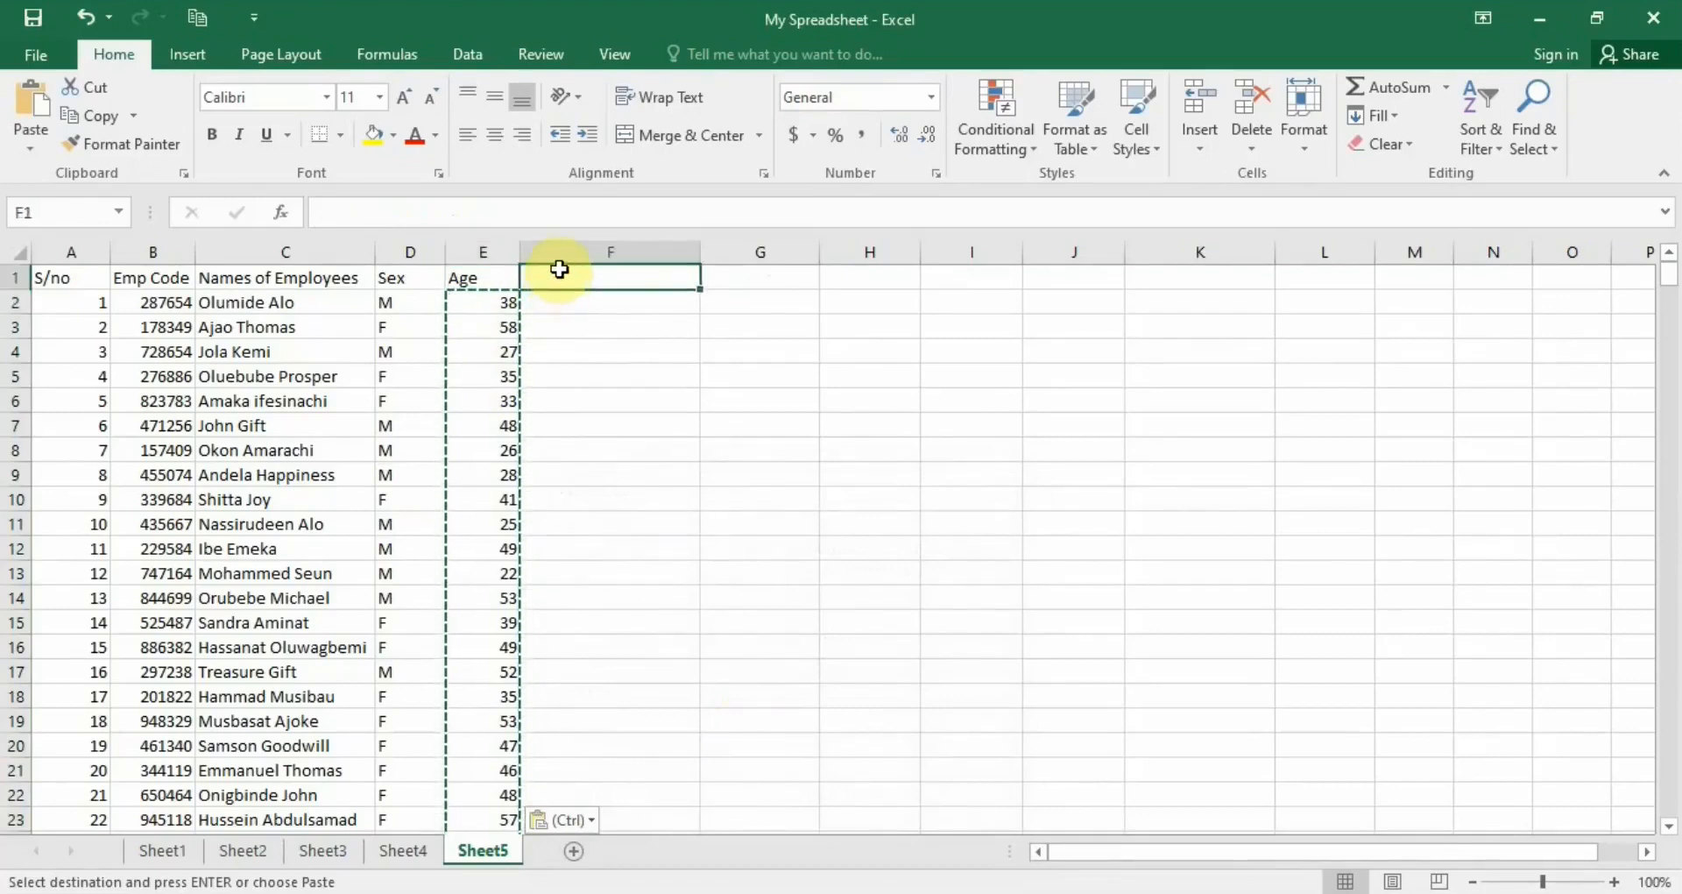
pyautogui.write('Ma')
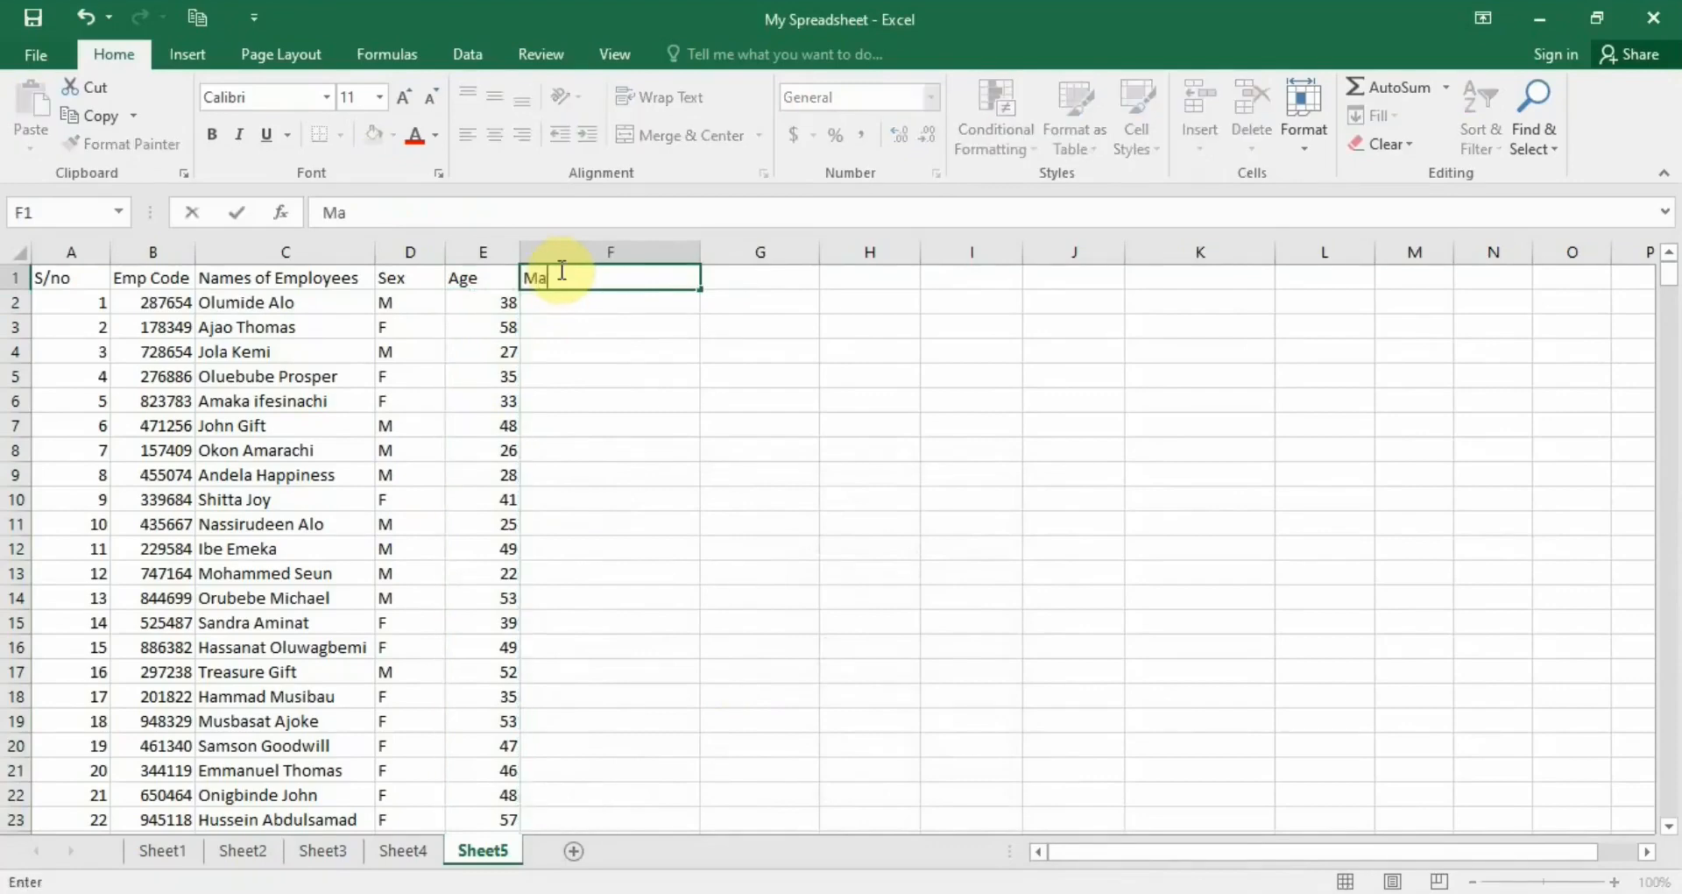
pyautogui.write('rital status')
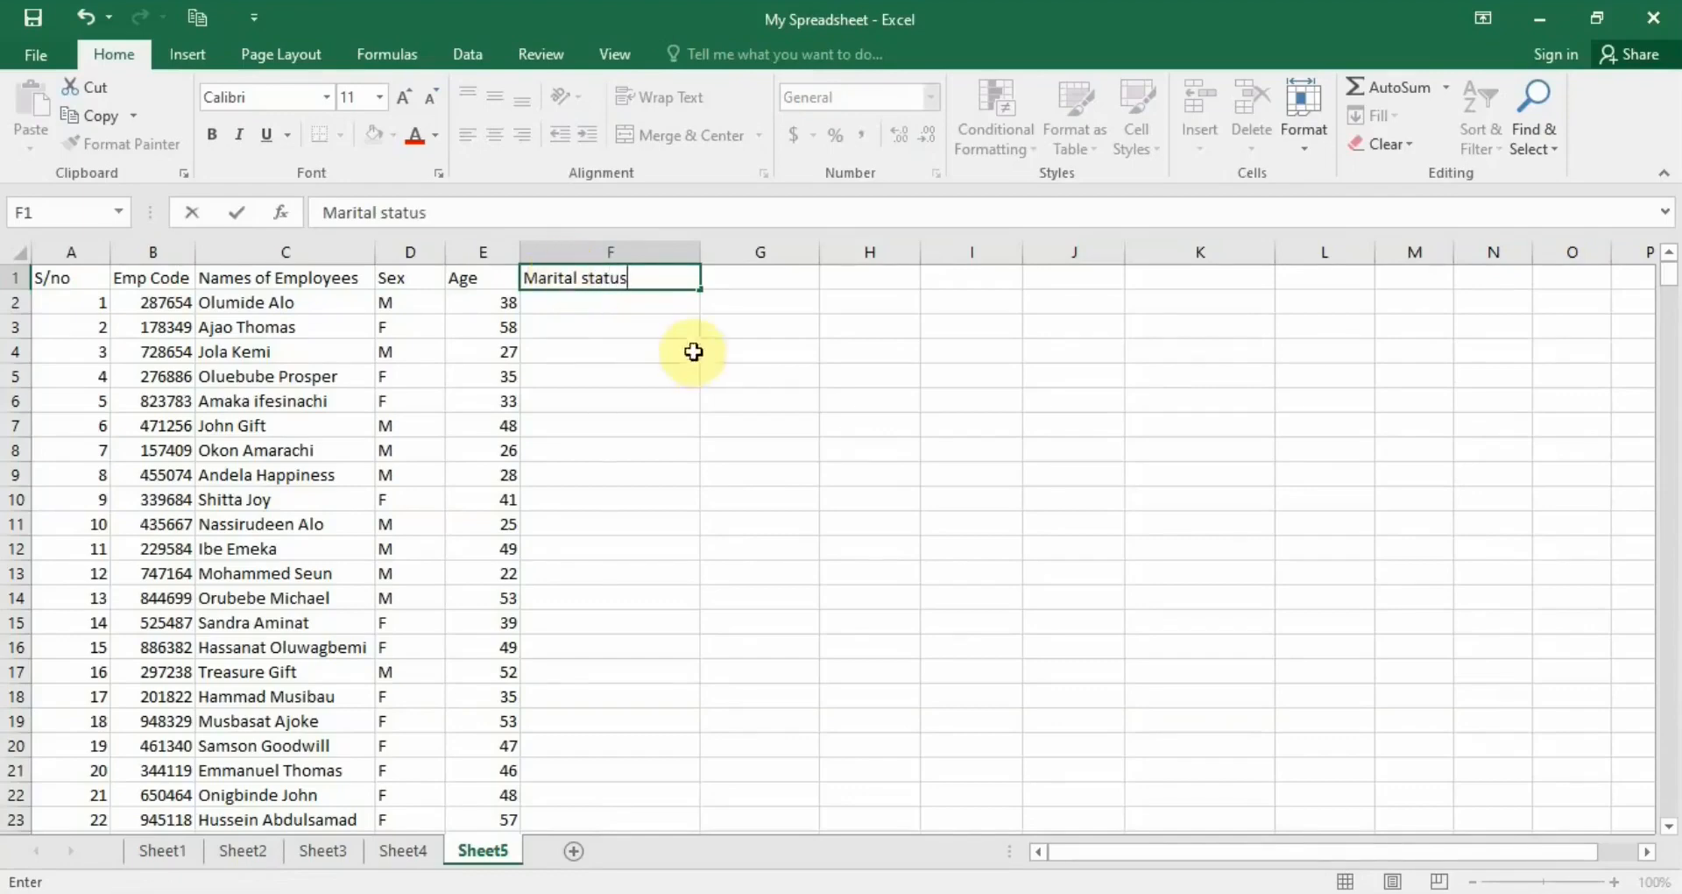
pyautogui.click(591, 281)
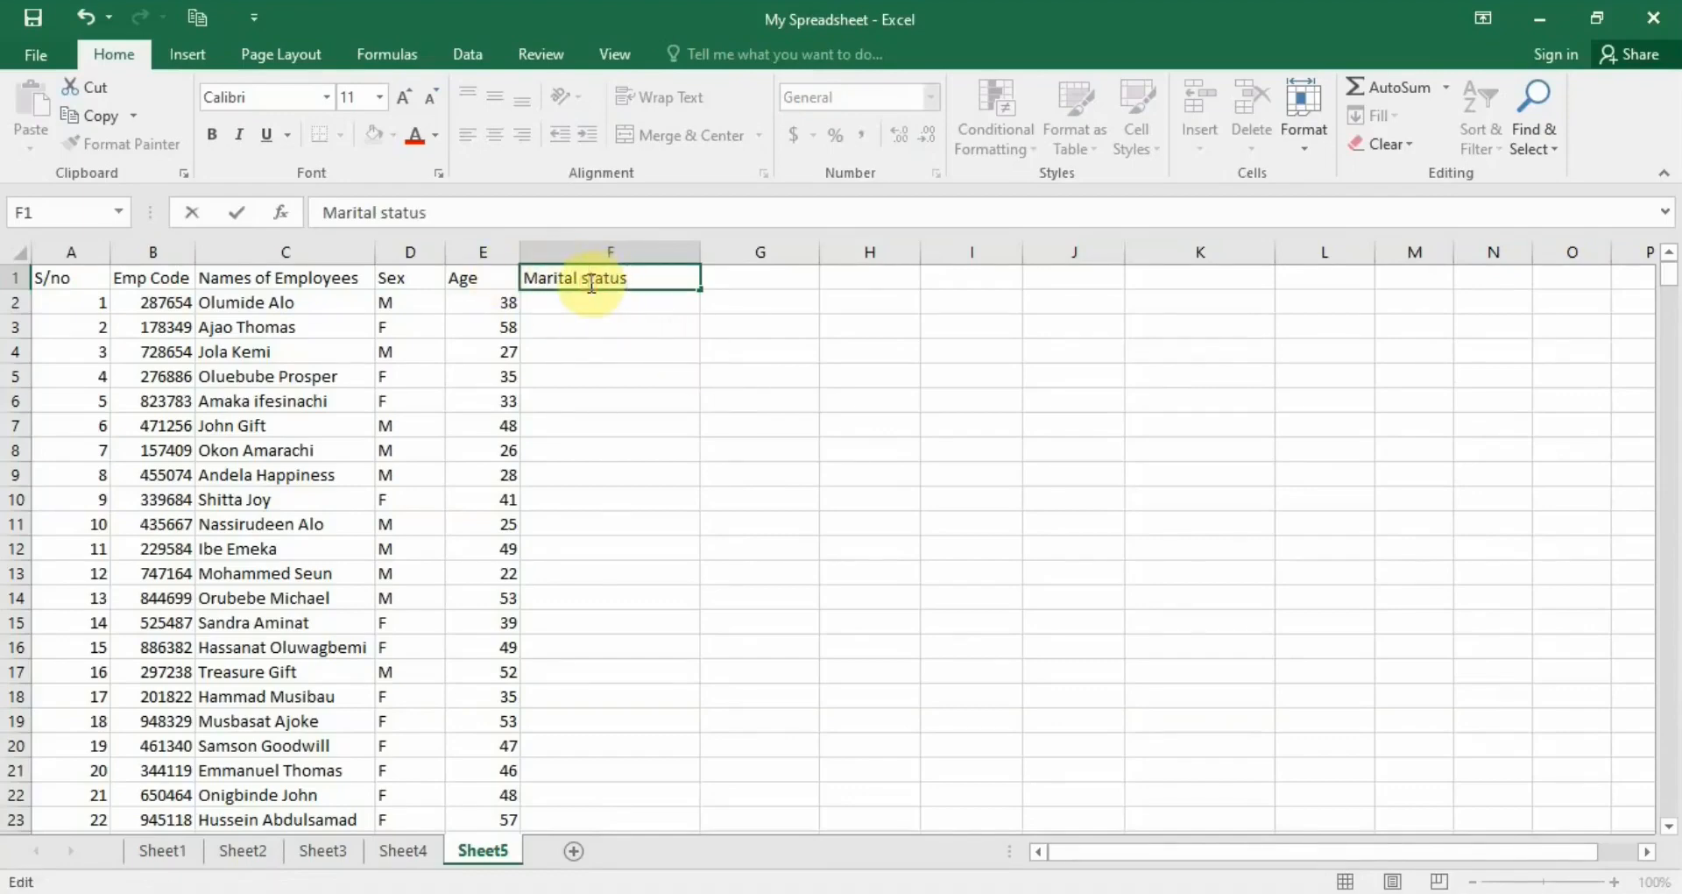
pyautogui.press('BackSpace')
pyautogui.write('S')
pyautogui.click(594, 298)
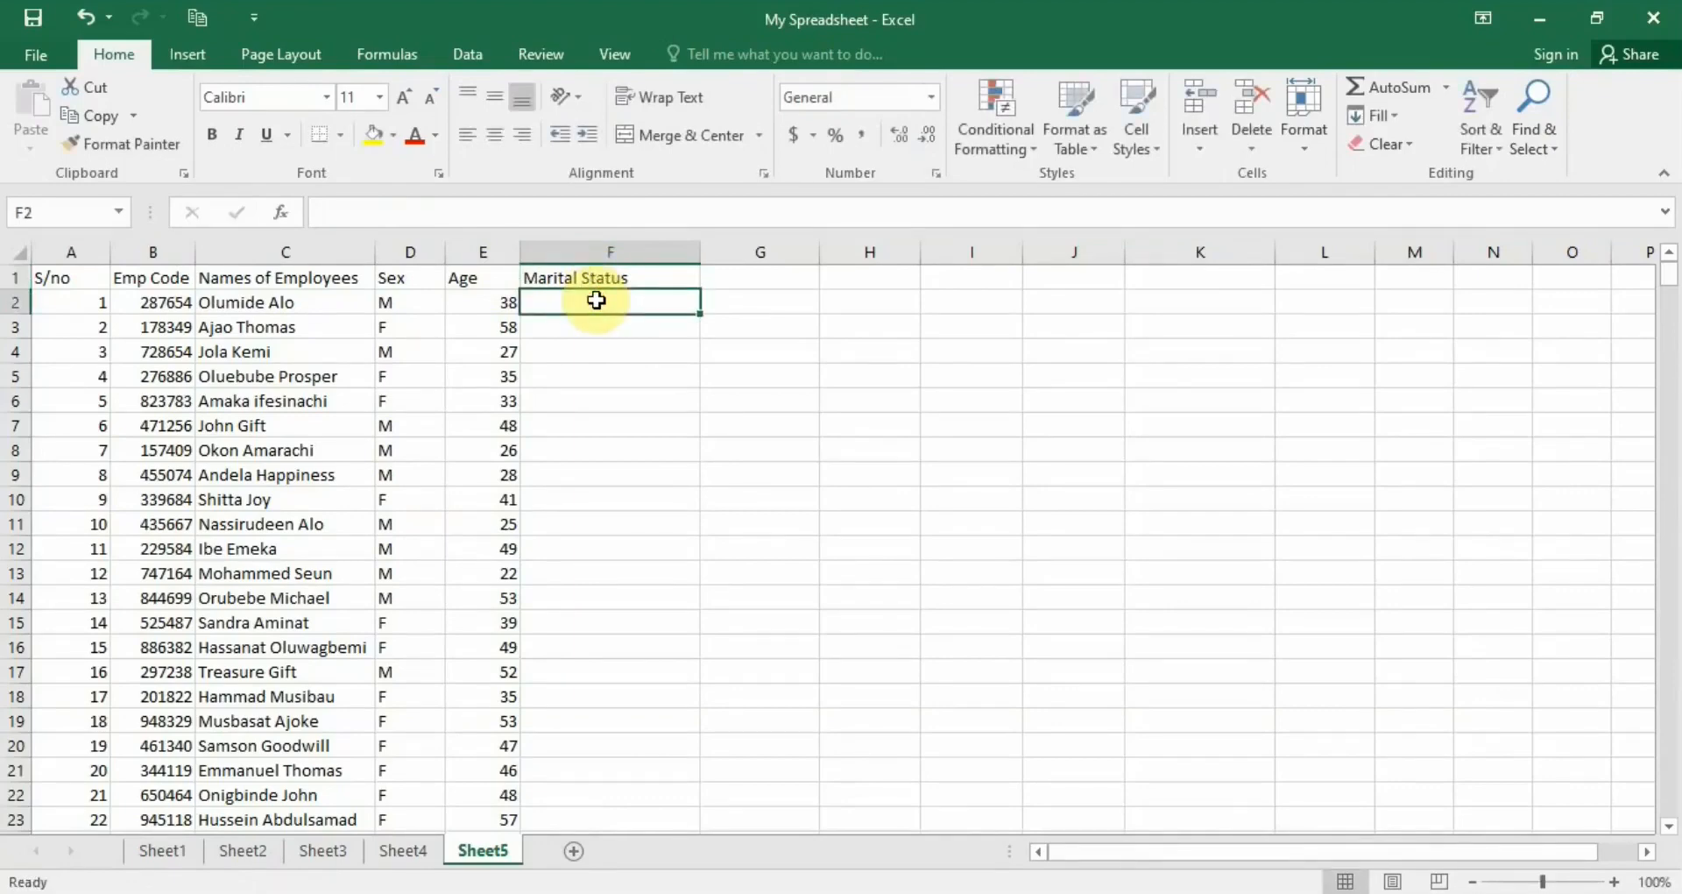
# - Enter the marital status options Single, Married and Prefer not to say in cells F2 to F4
pyautogui.write('Si')
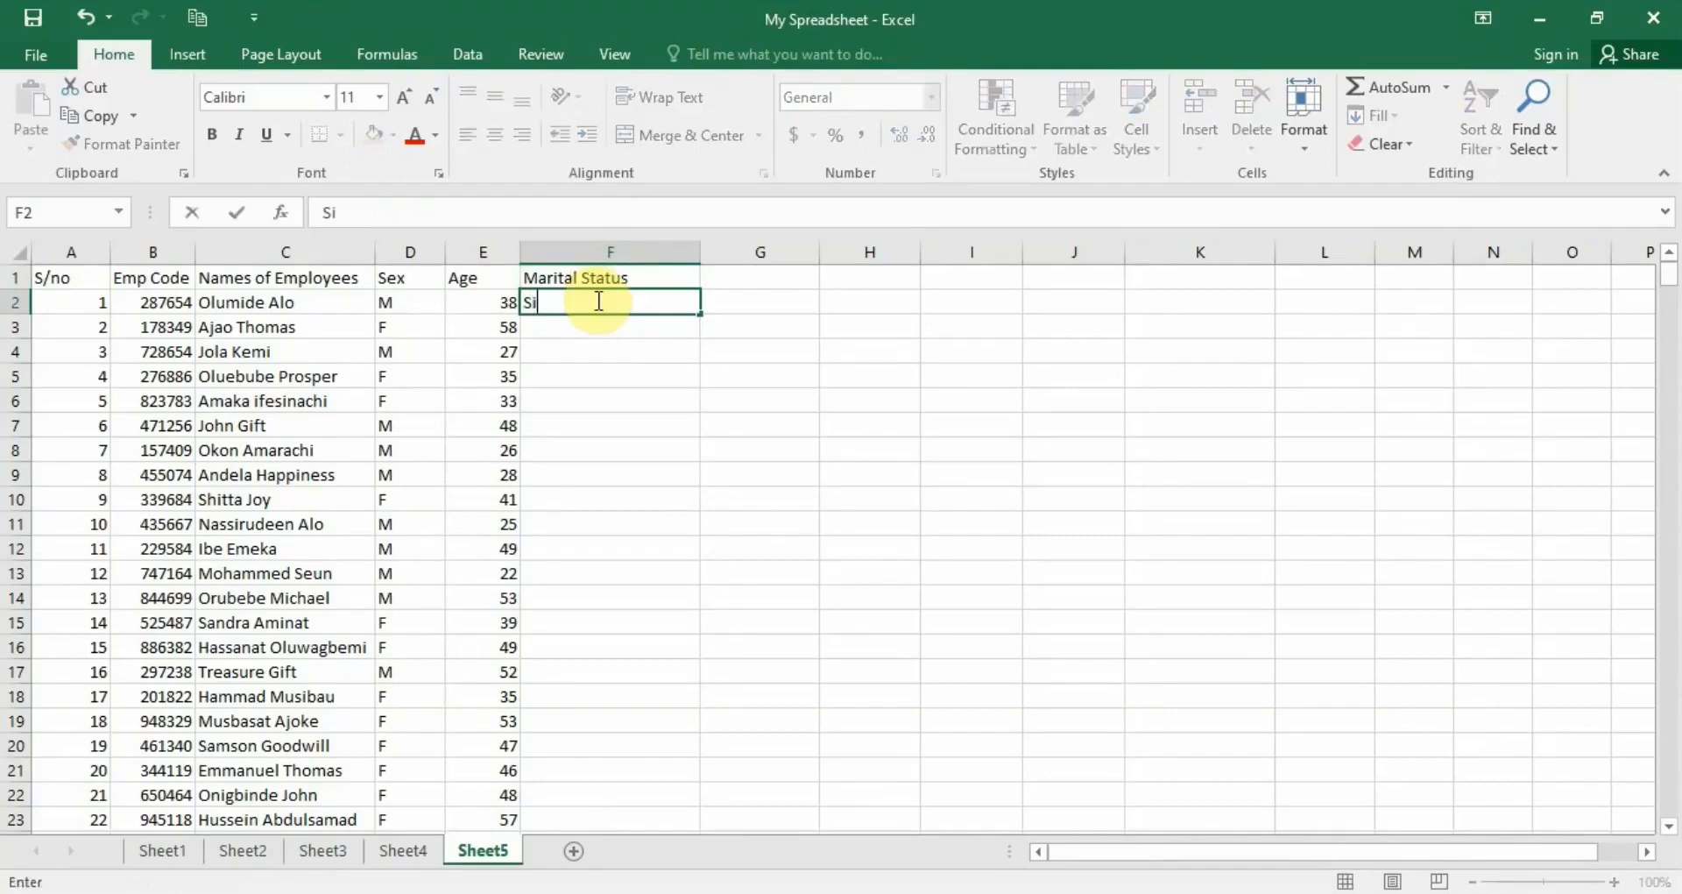
pyautogui.write('ngle')
pyautogui.press('Return')
pyautogui.write('Mar')
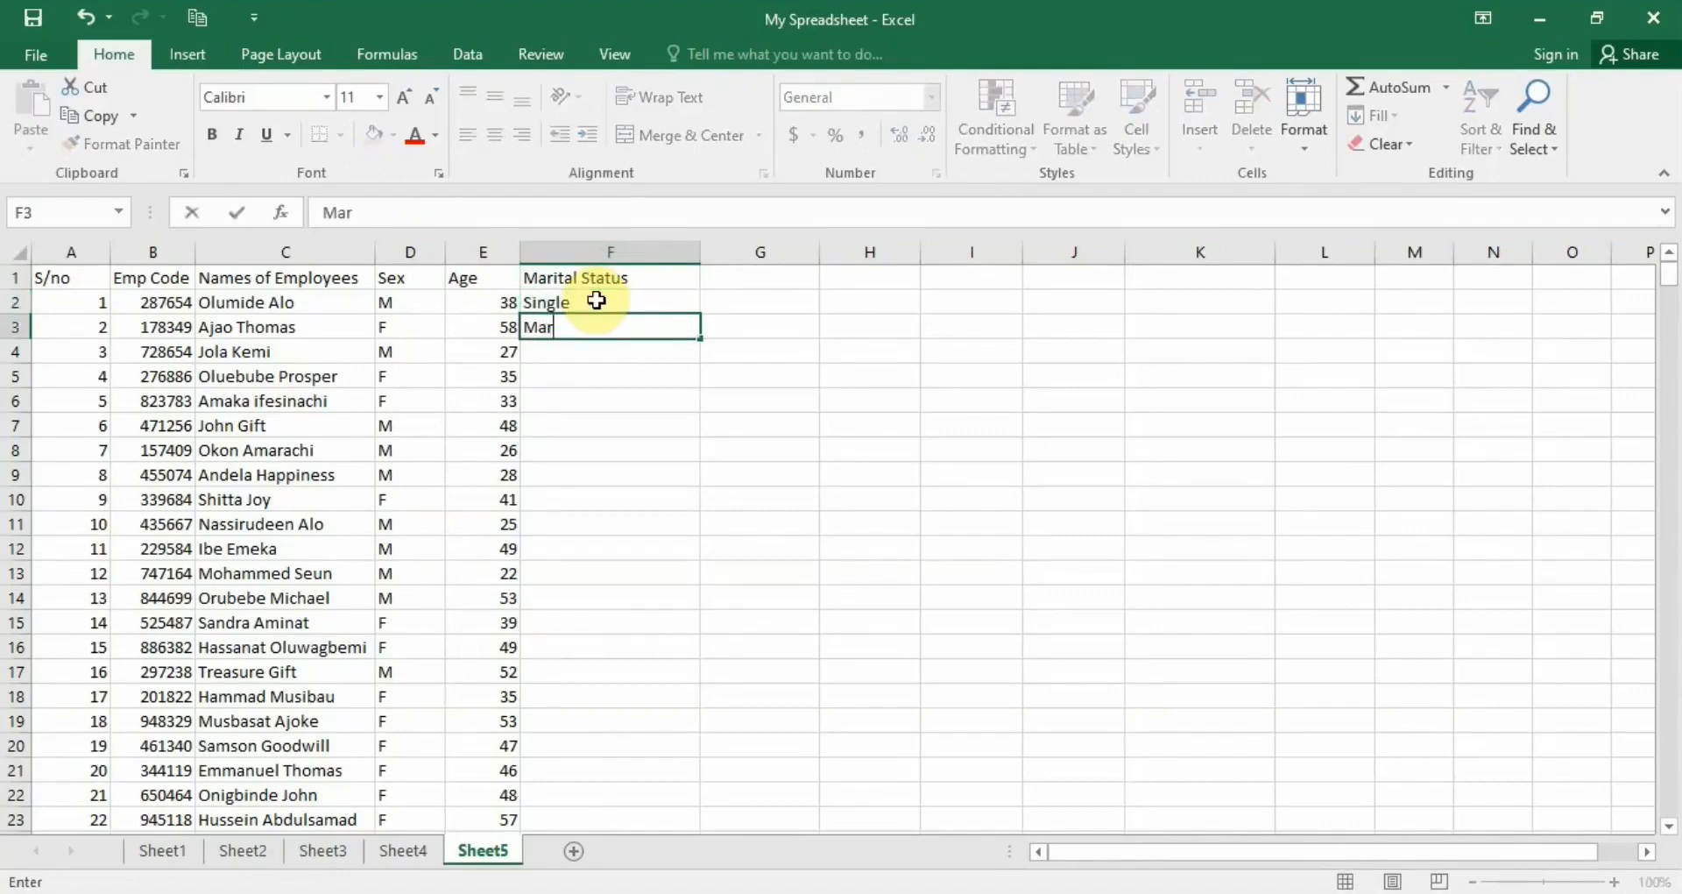
pyautogui.write('ried')
pyautogui.press('Return')
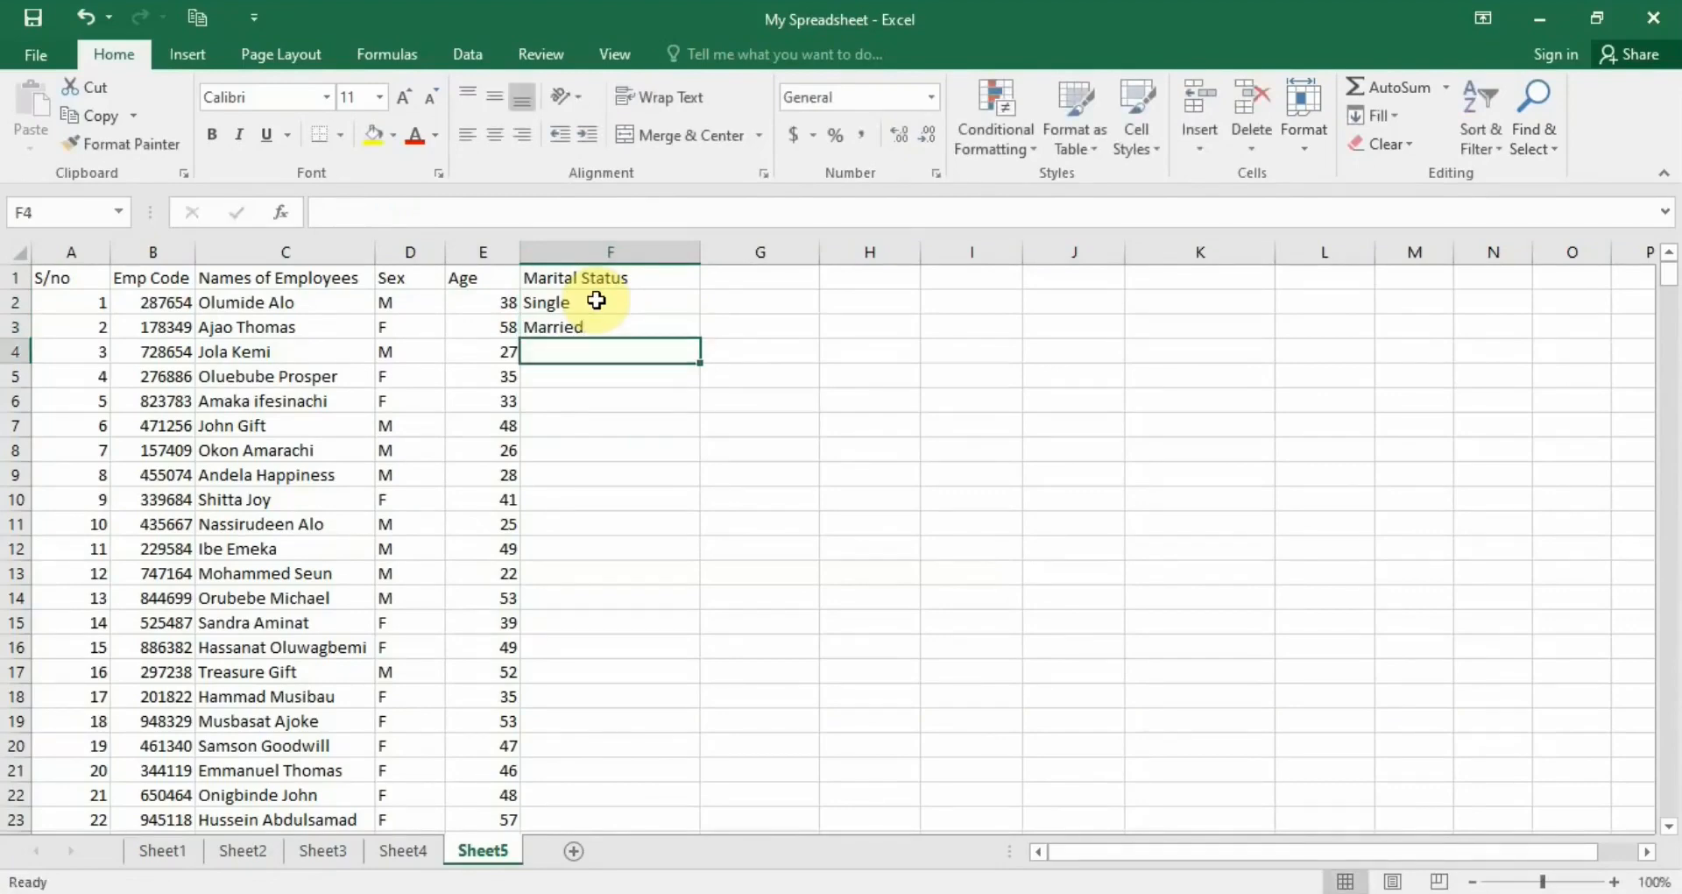
pyautogui.write('P')
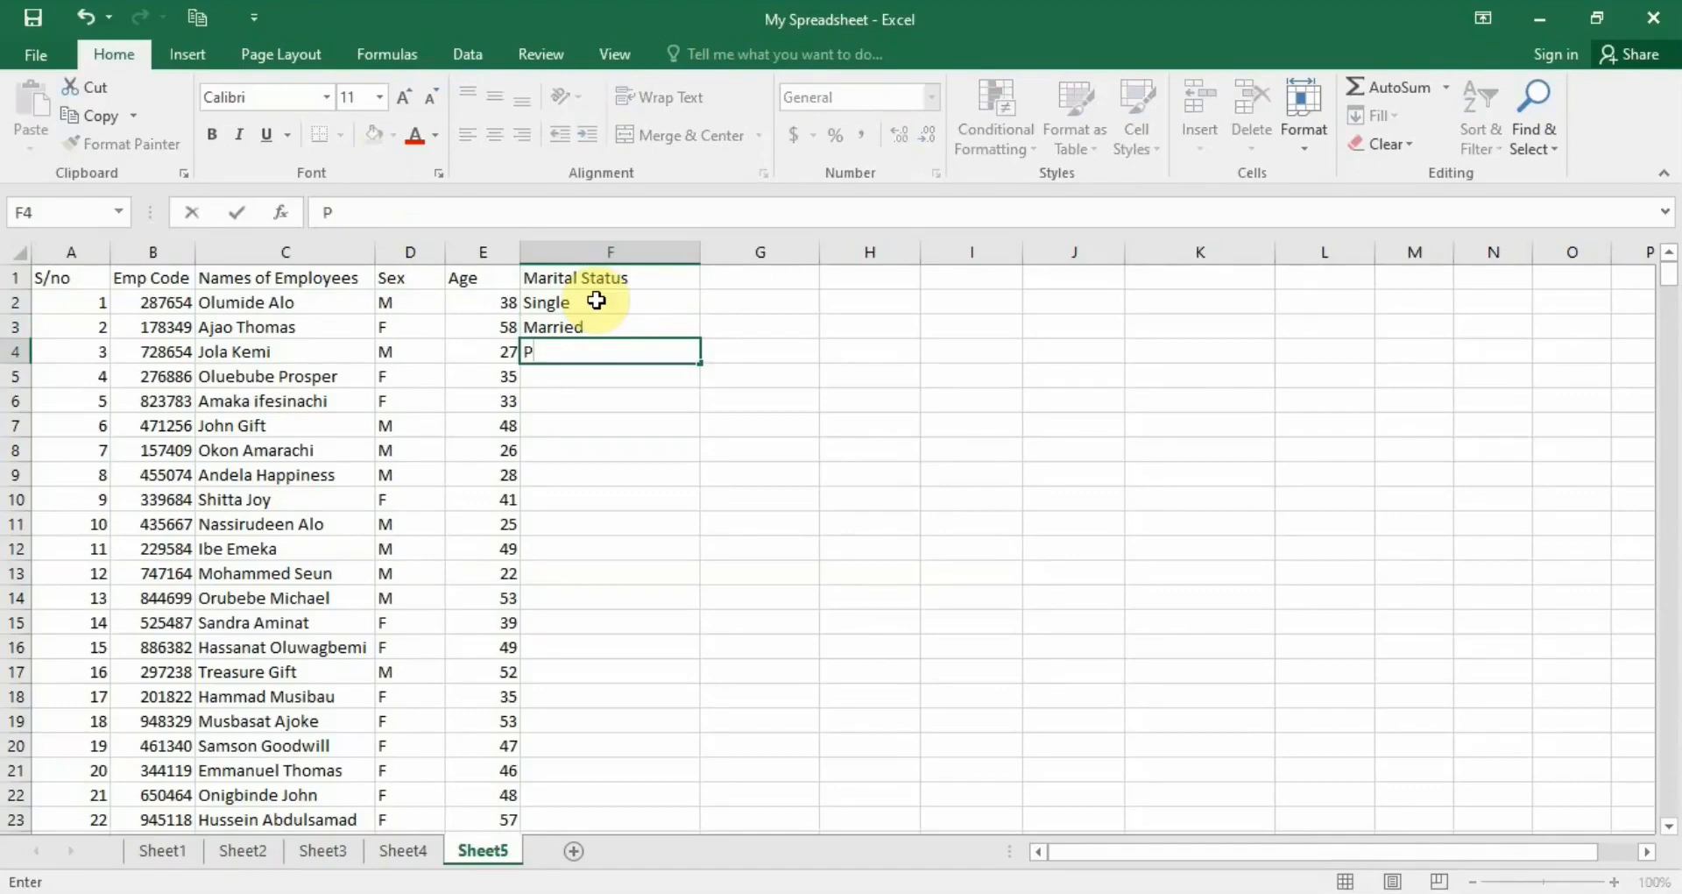
pyautogui.write('refer not t')
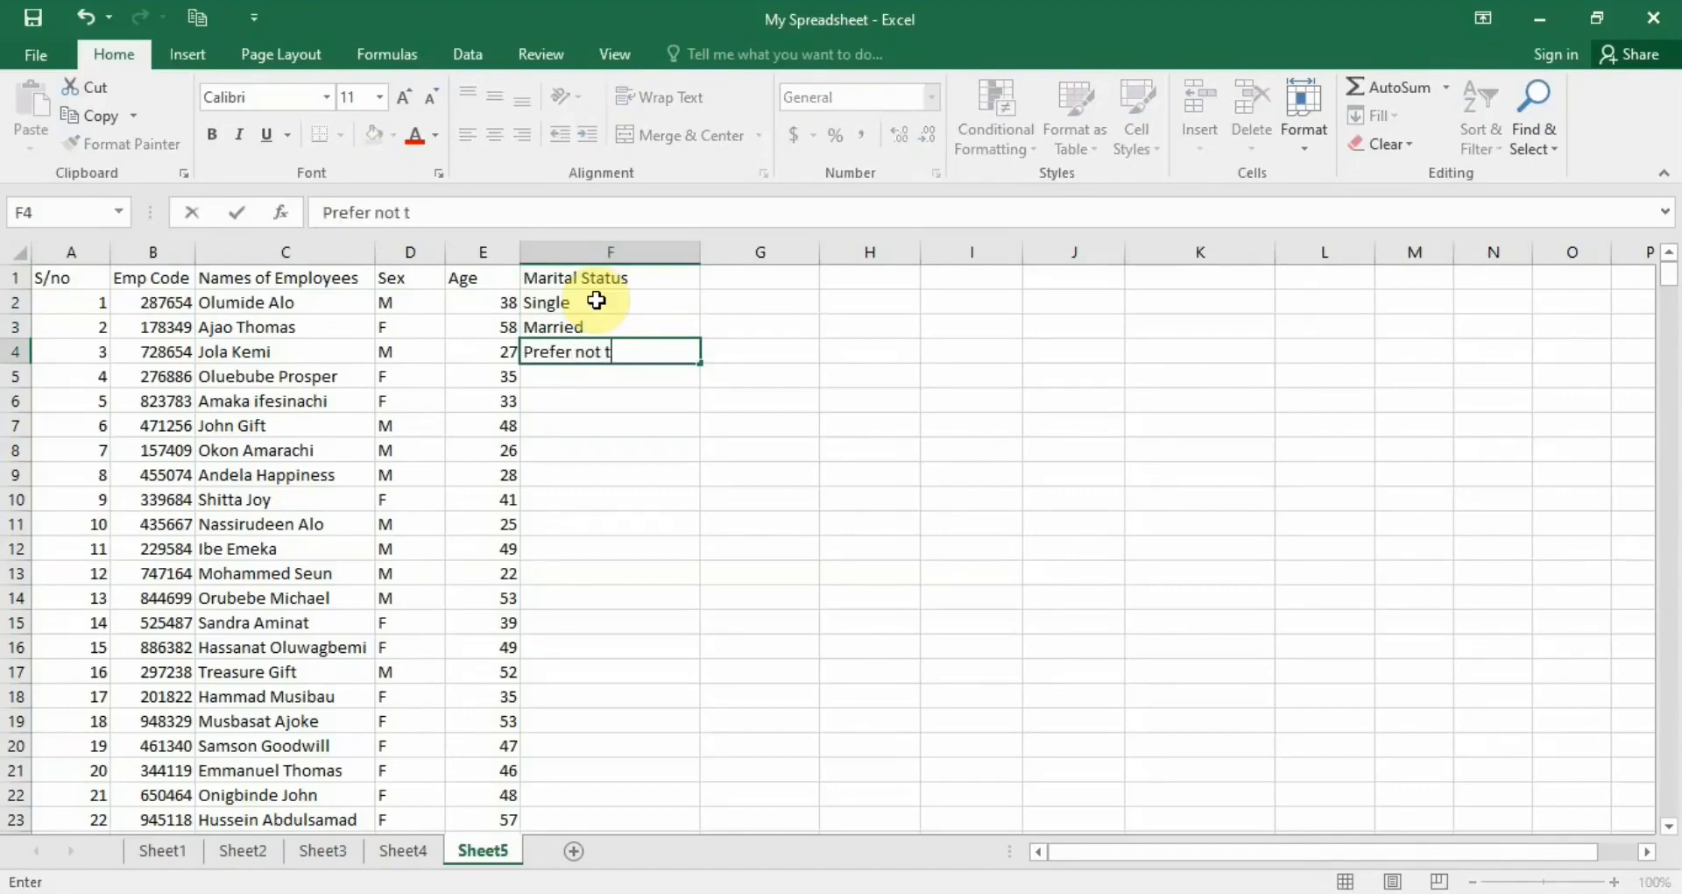
pyautogui.write('o say')
pyautogui.press('Return')
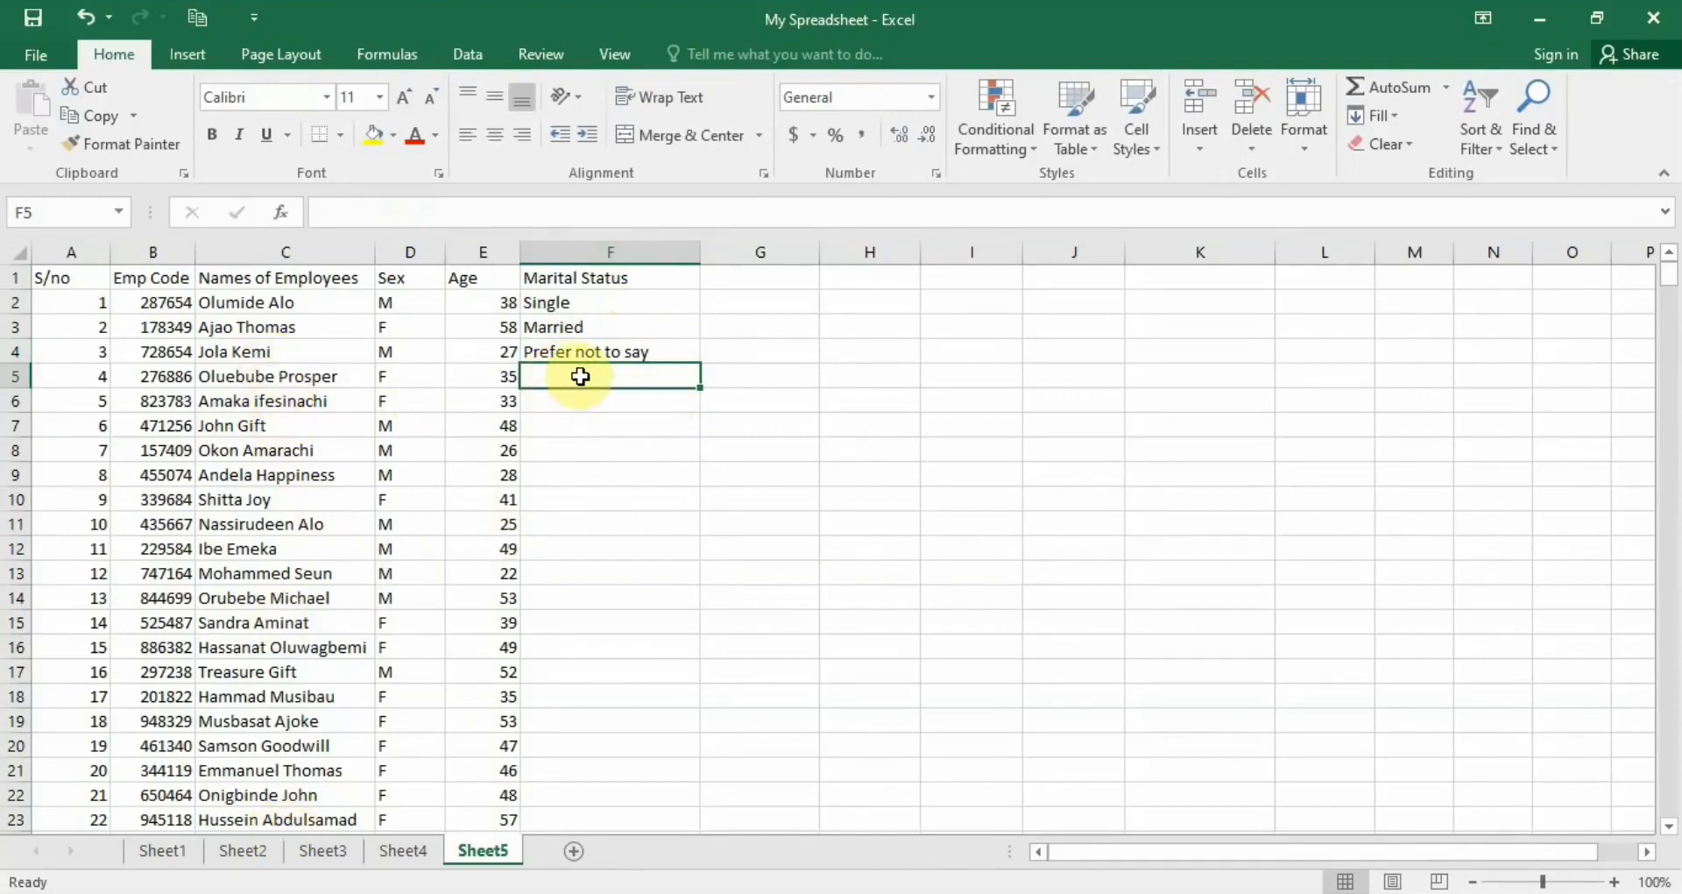
# - Enter =CHOOSE(RANDBETWEEN(1, 3), "Single", "Married", "Prefer not to say") in cell F5
pyautogui.write('=c')
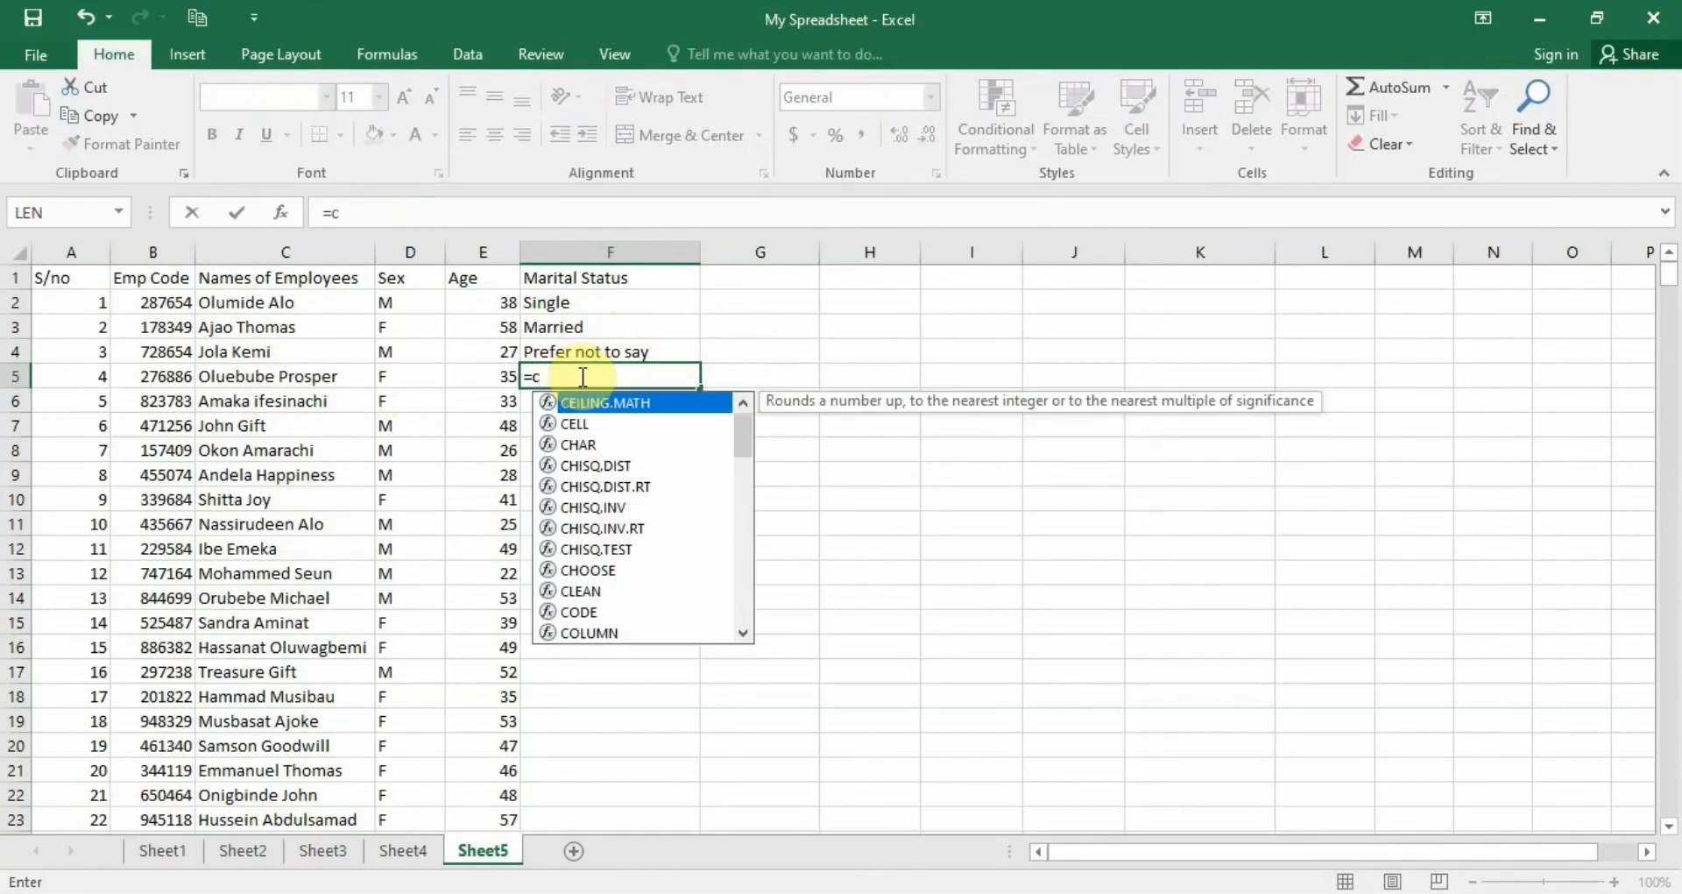
pyautogui.doubleClick(586, 570)
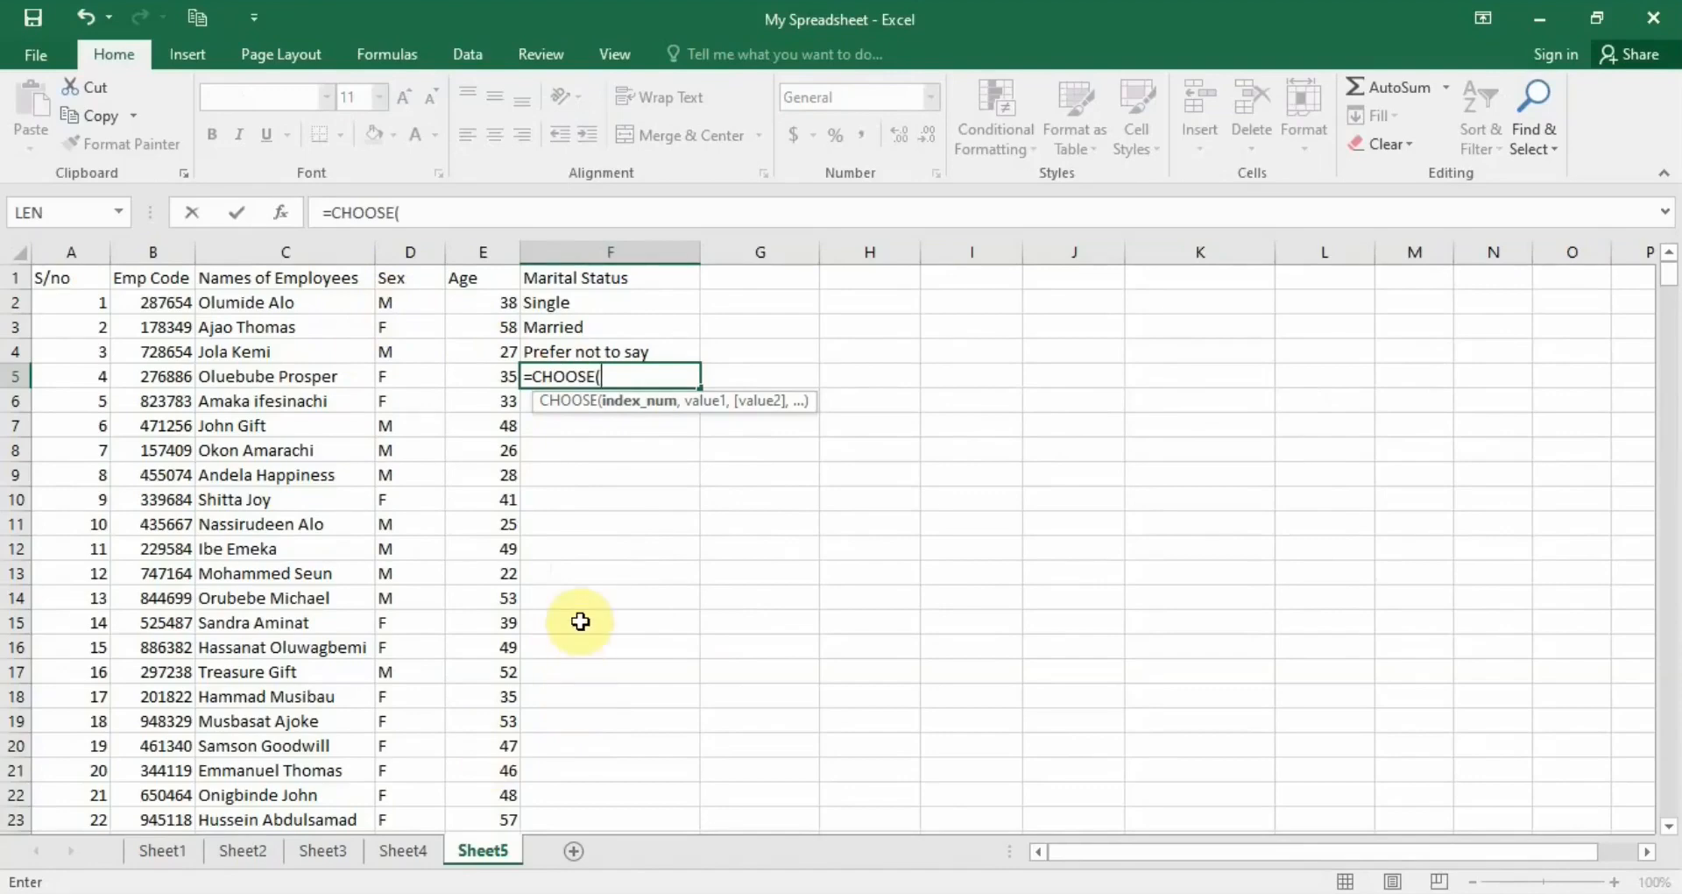
pyautogui.write('r')
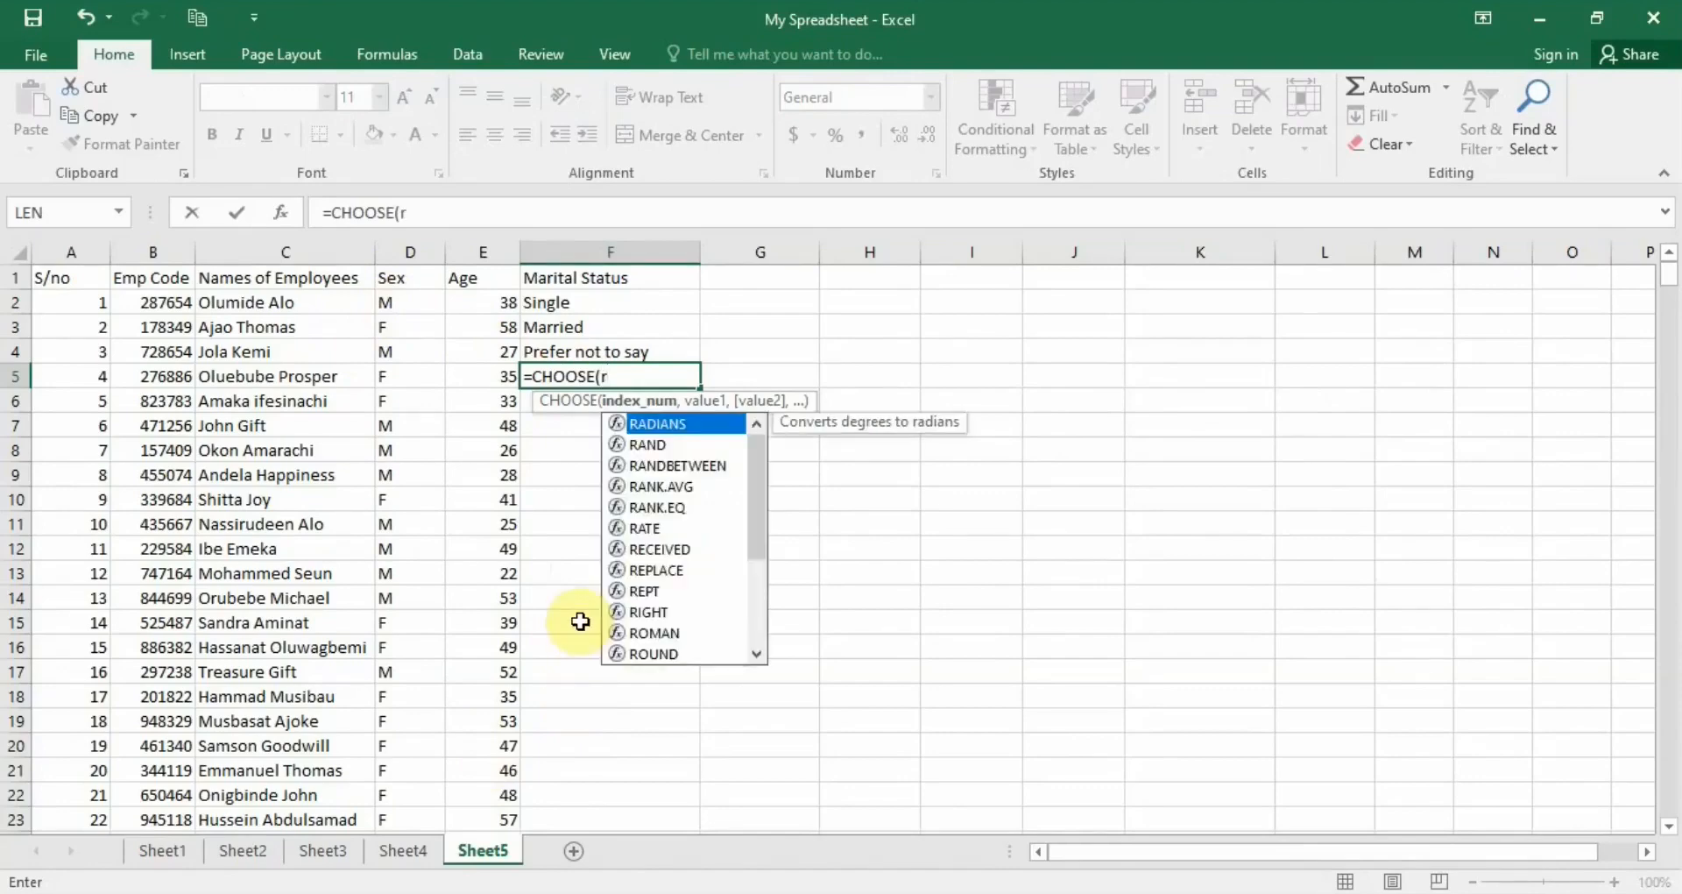
pyautogui.doubleClick(654, 466)
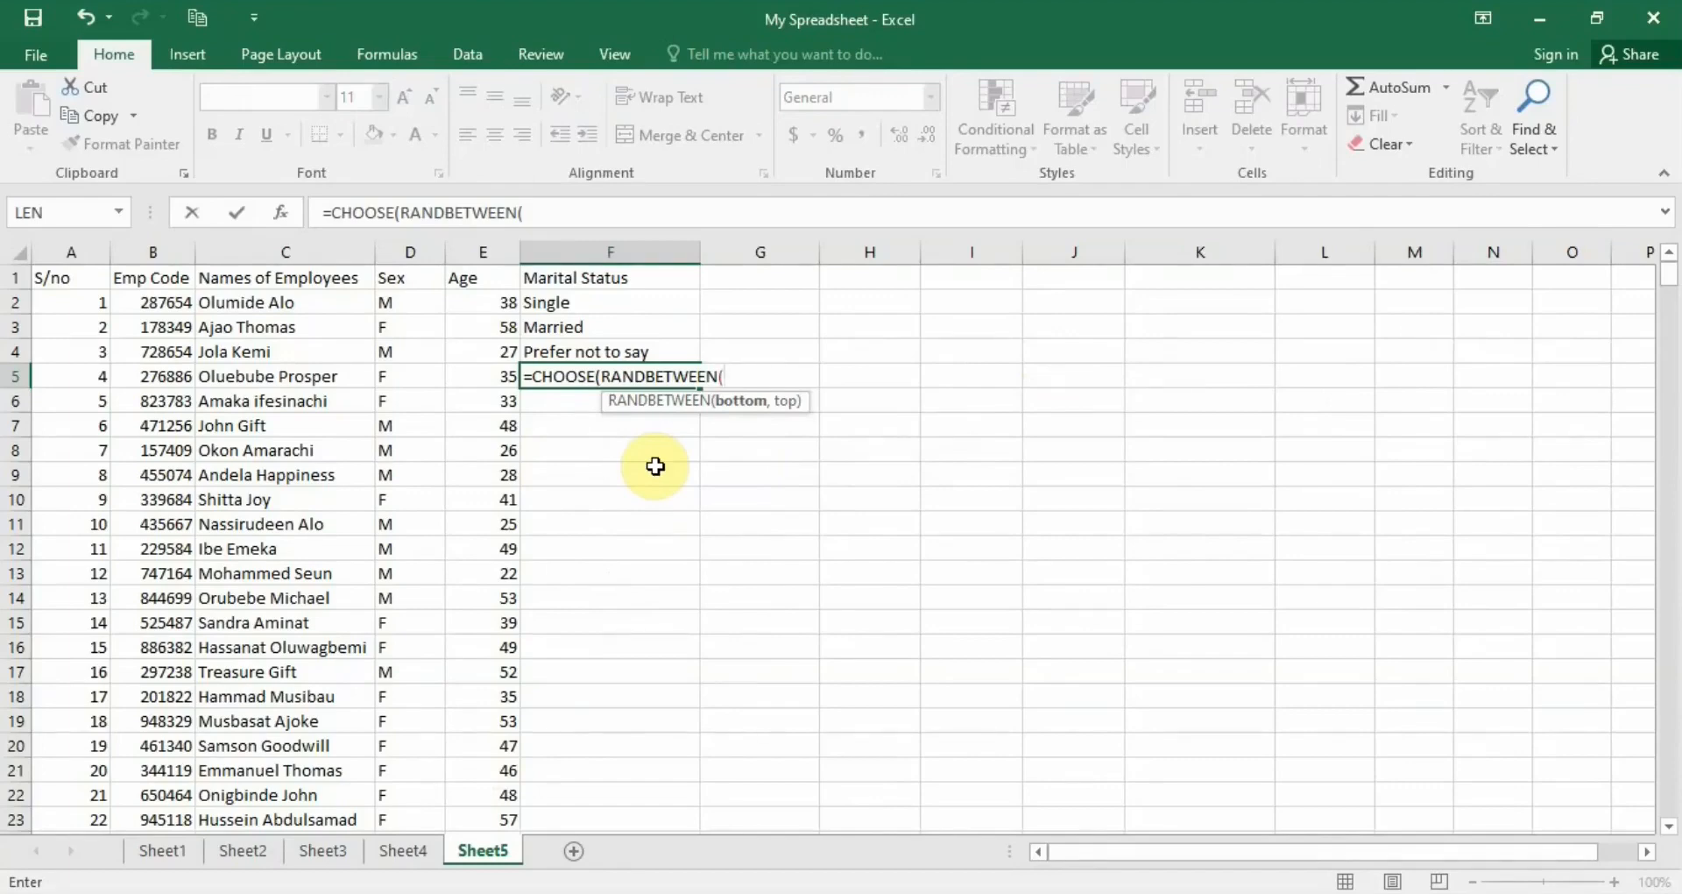
pyautogui.write('1, 3)')
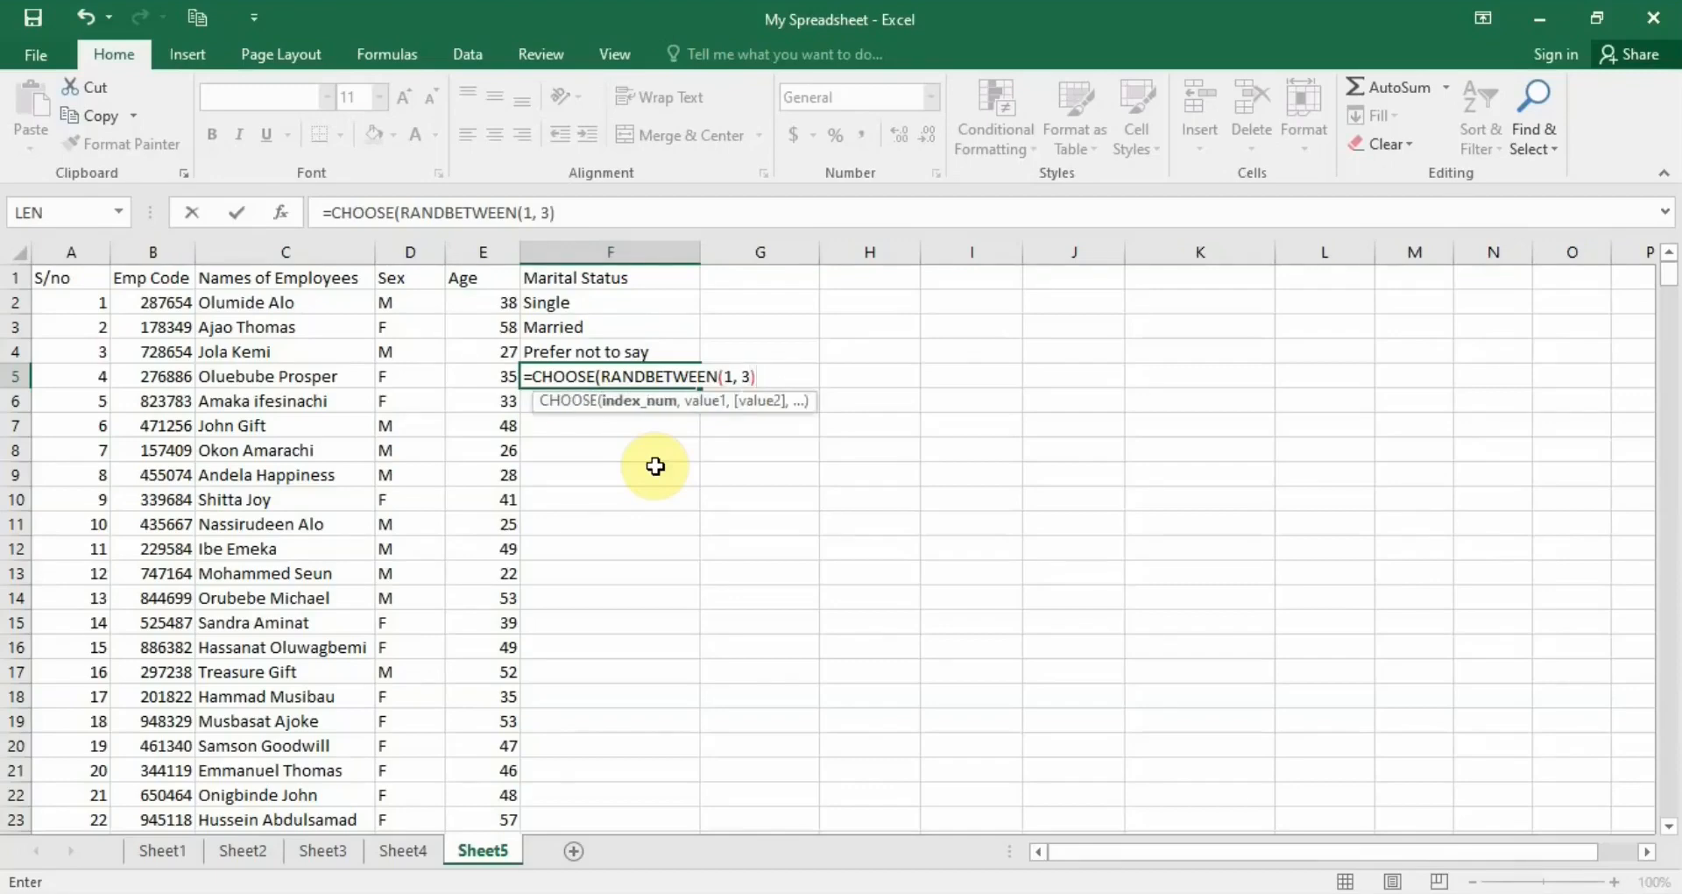
pyautogui.write(', ')
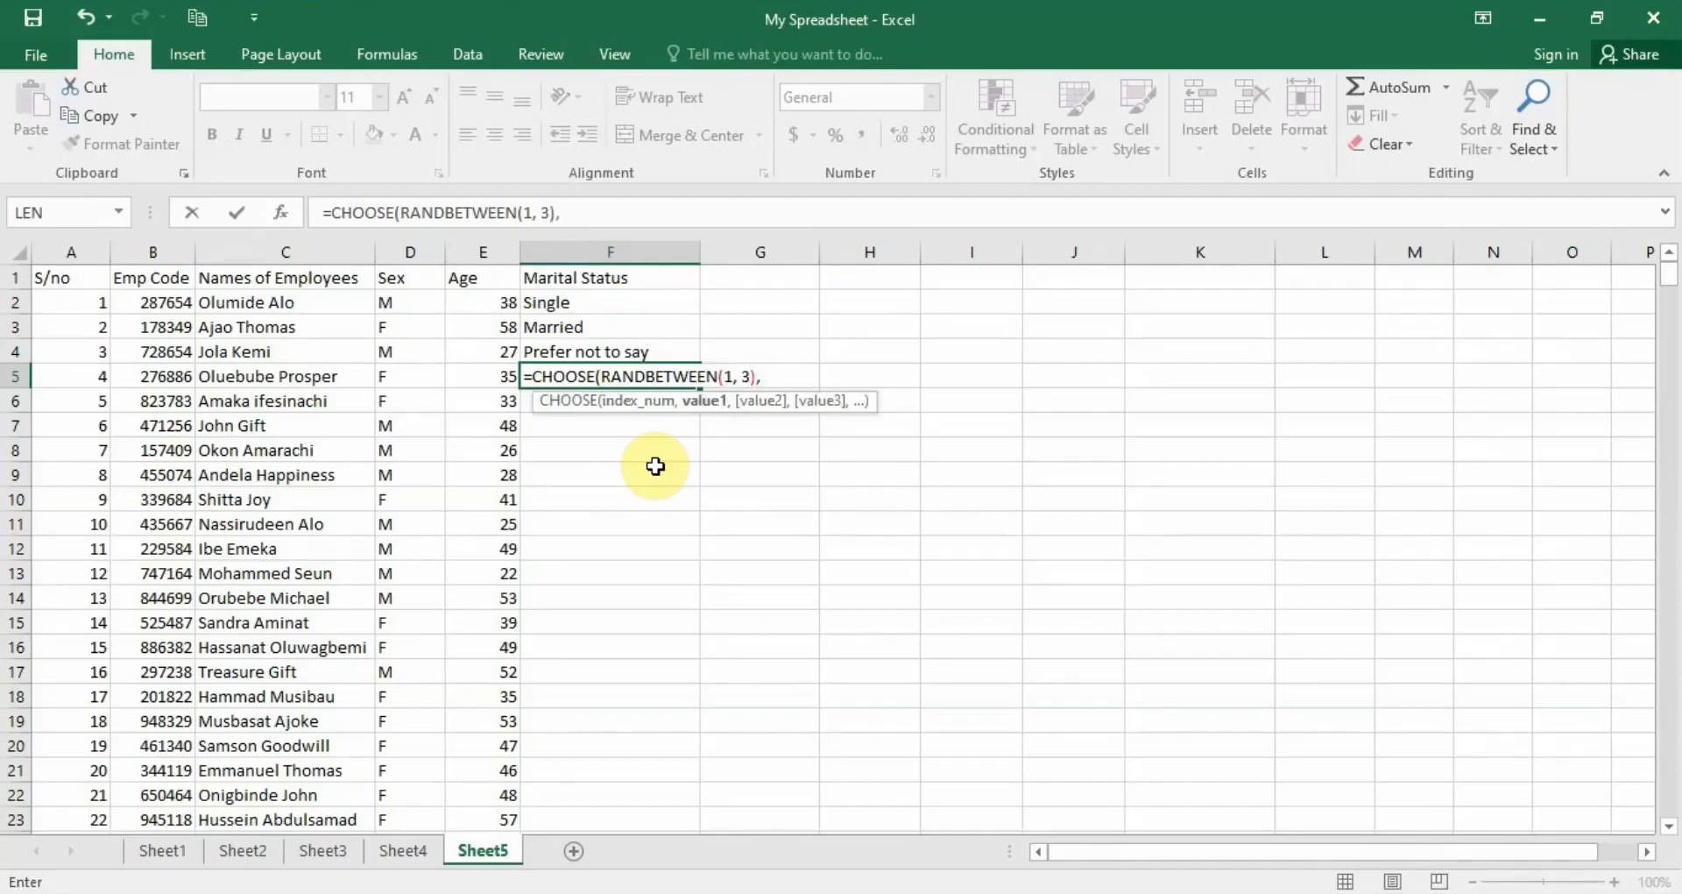
pyautogui.write('"Single", ')
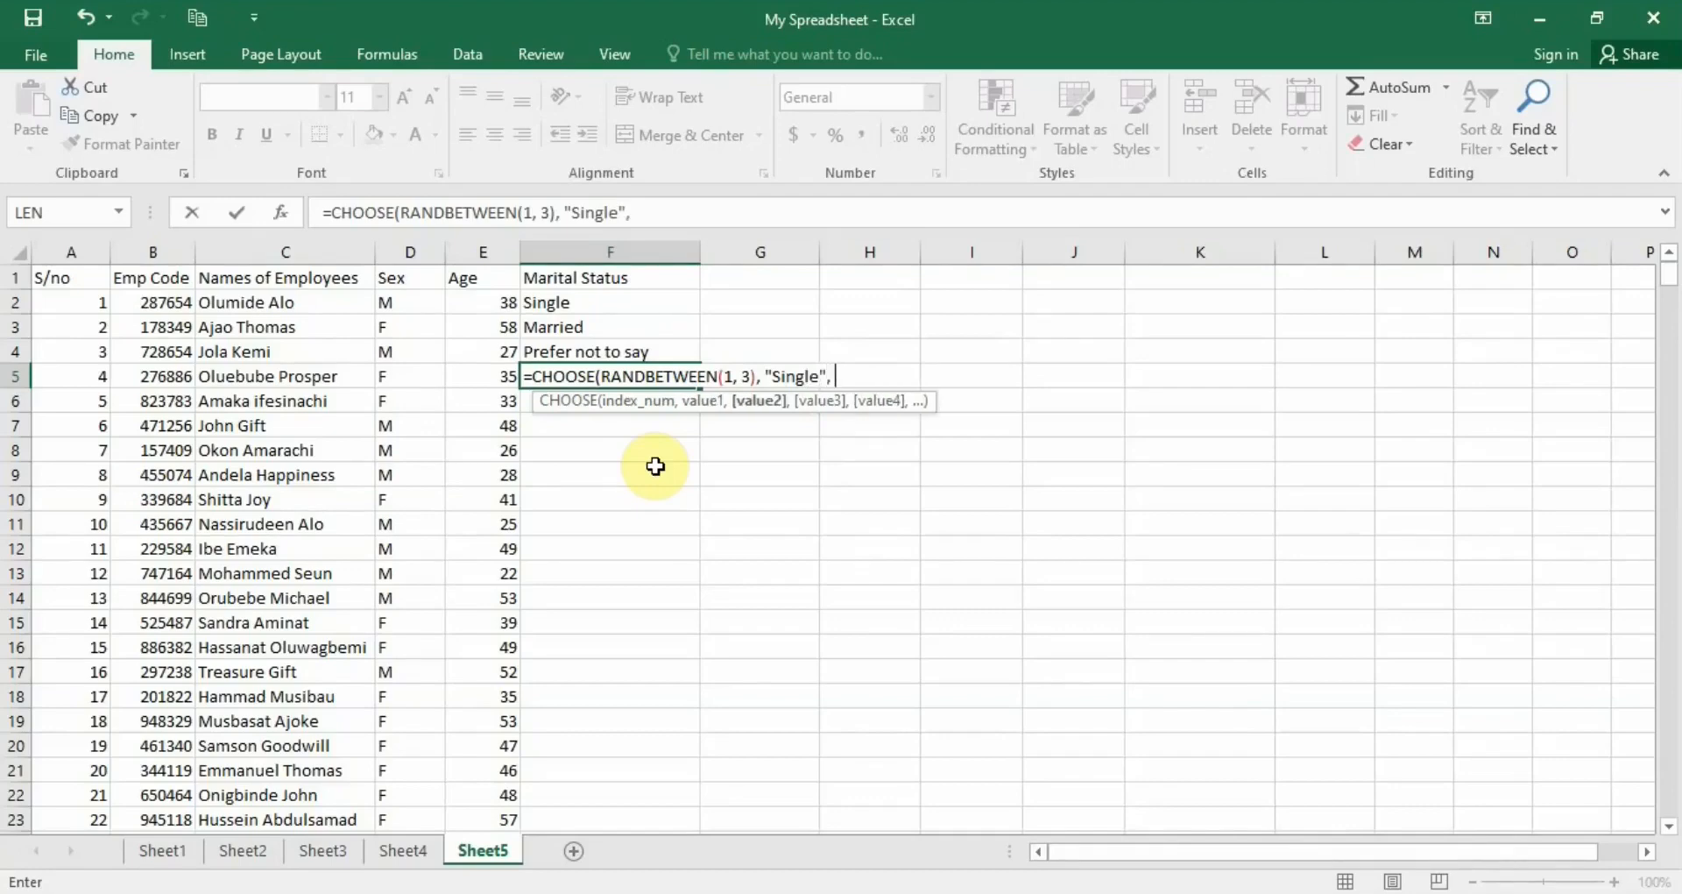
pyautogui.write('"Married')
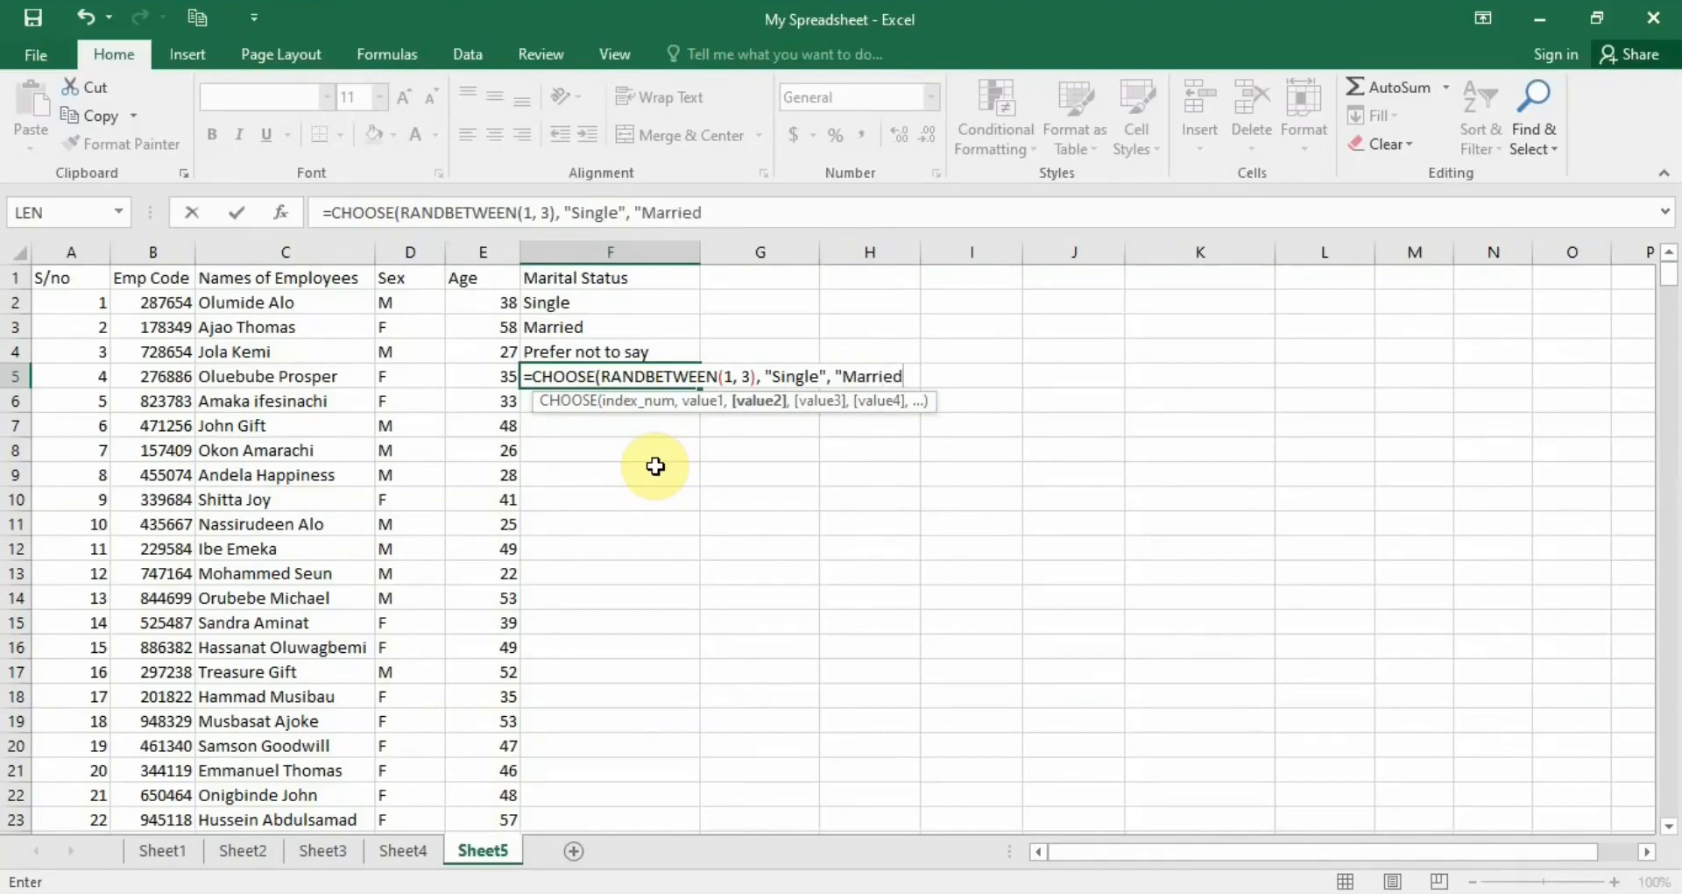
pyautogui.write('", ')
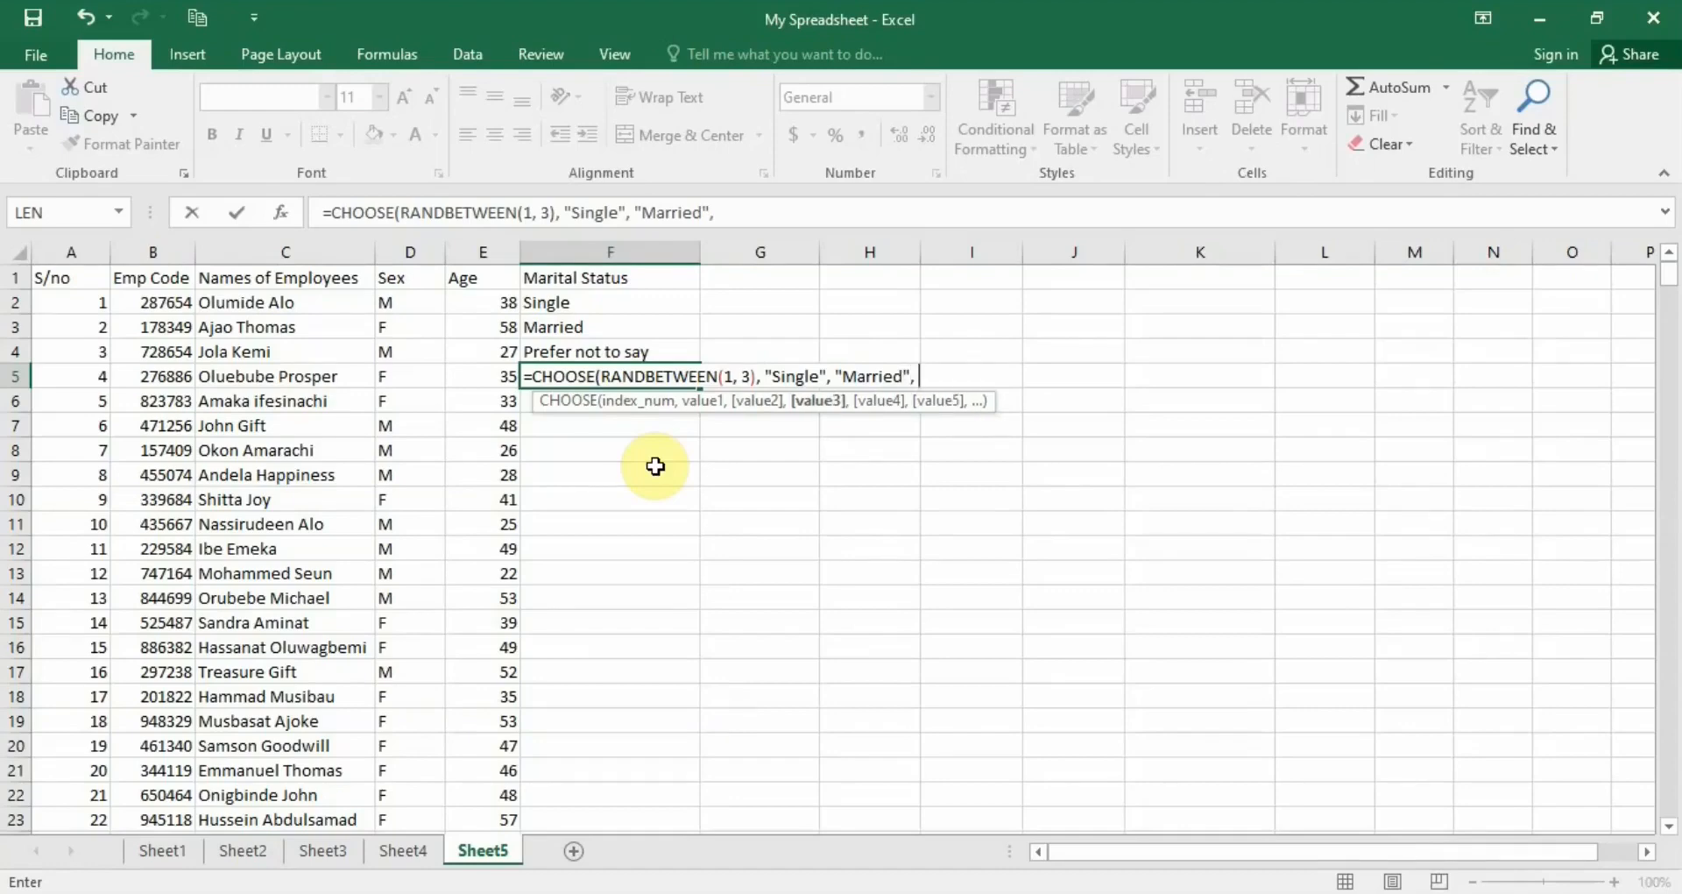
pyautogui.write('"Prefer m')
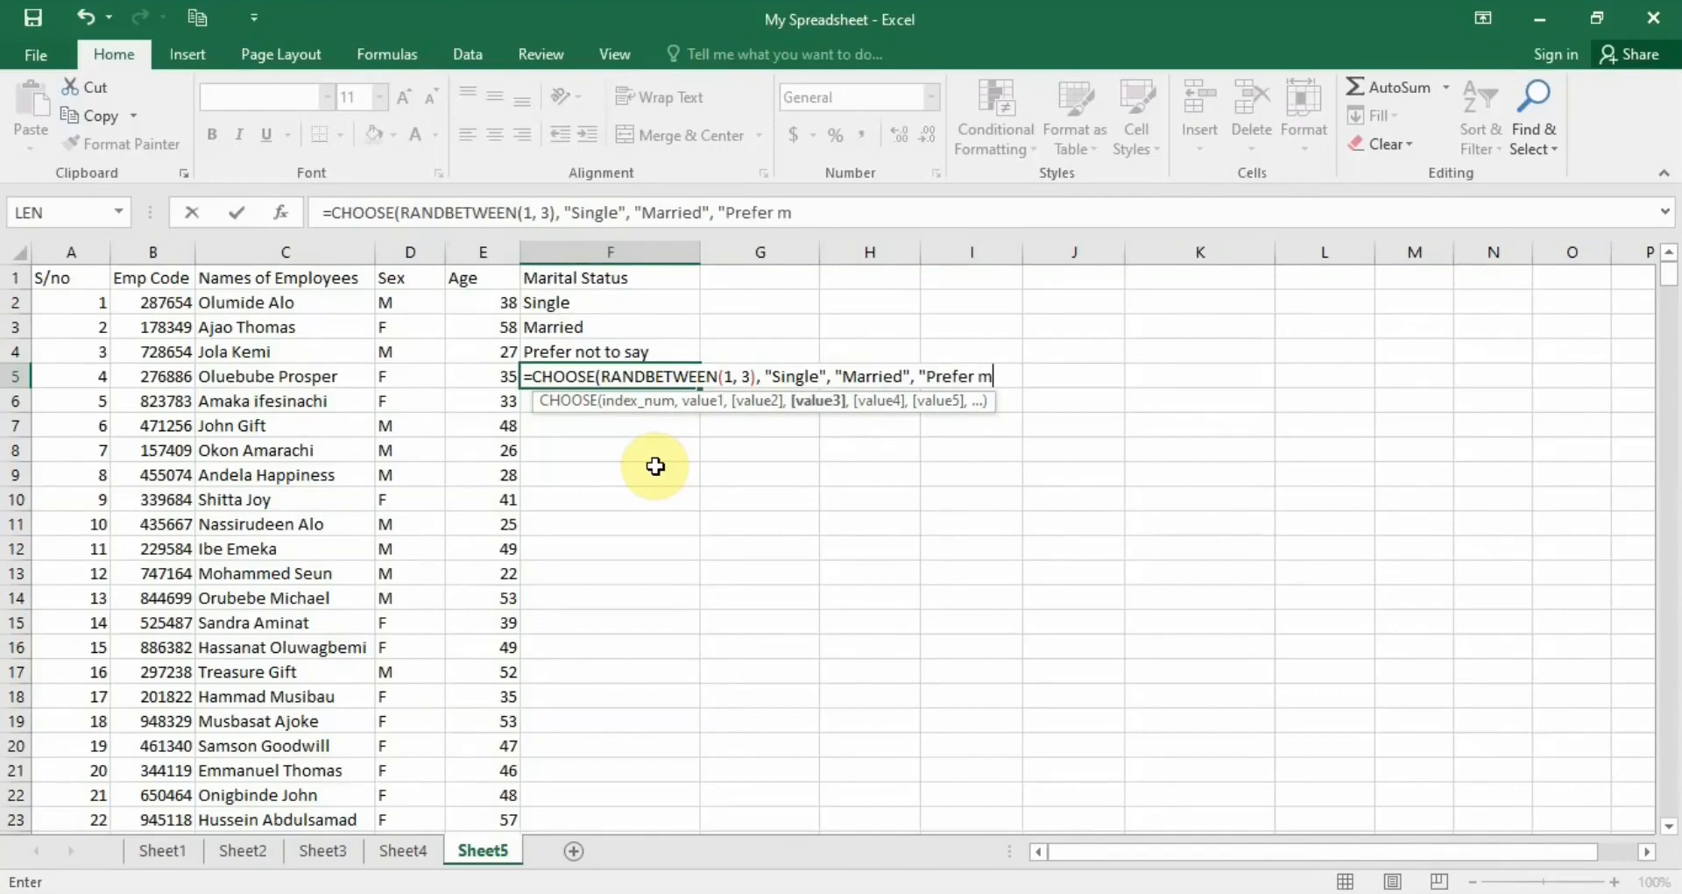
pyautogui.press('BackSpace')
pyautogui.write('not to say")')
pyautogui.press('Return')
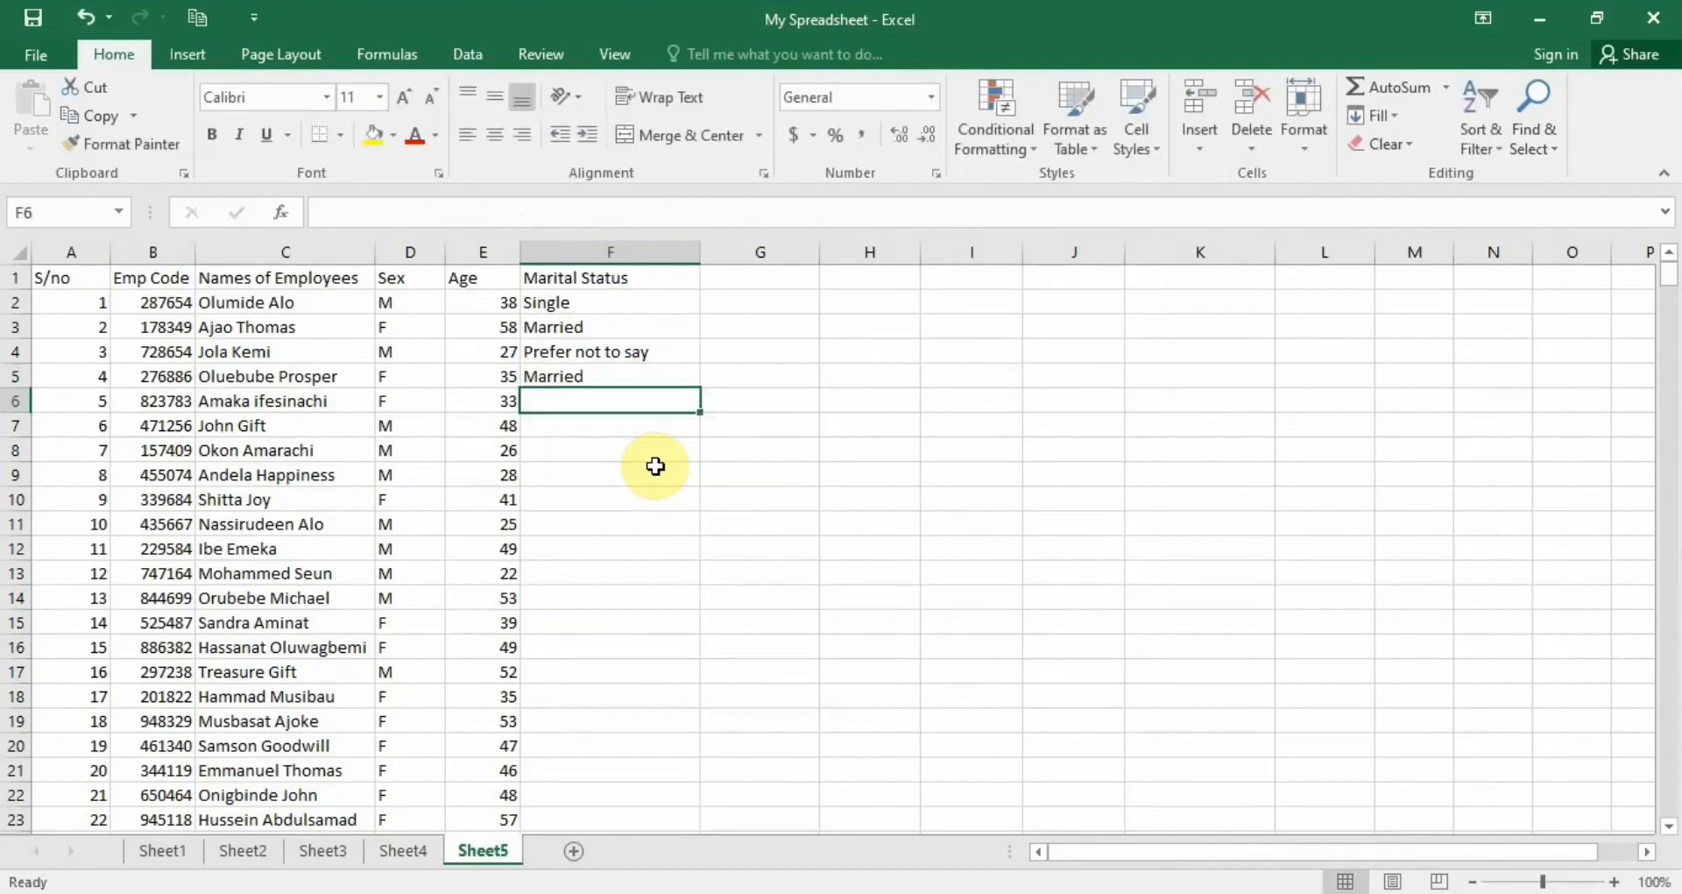
# - Fill the CHOOSE formula in F5 down the Marital Status column to the last employee row
pyautogui.click(665, 375)
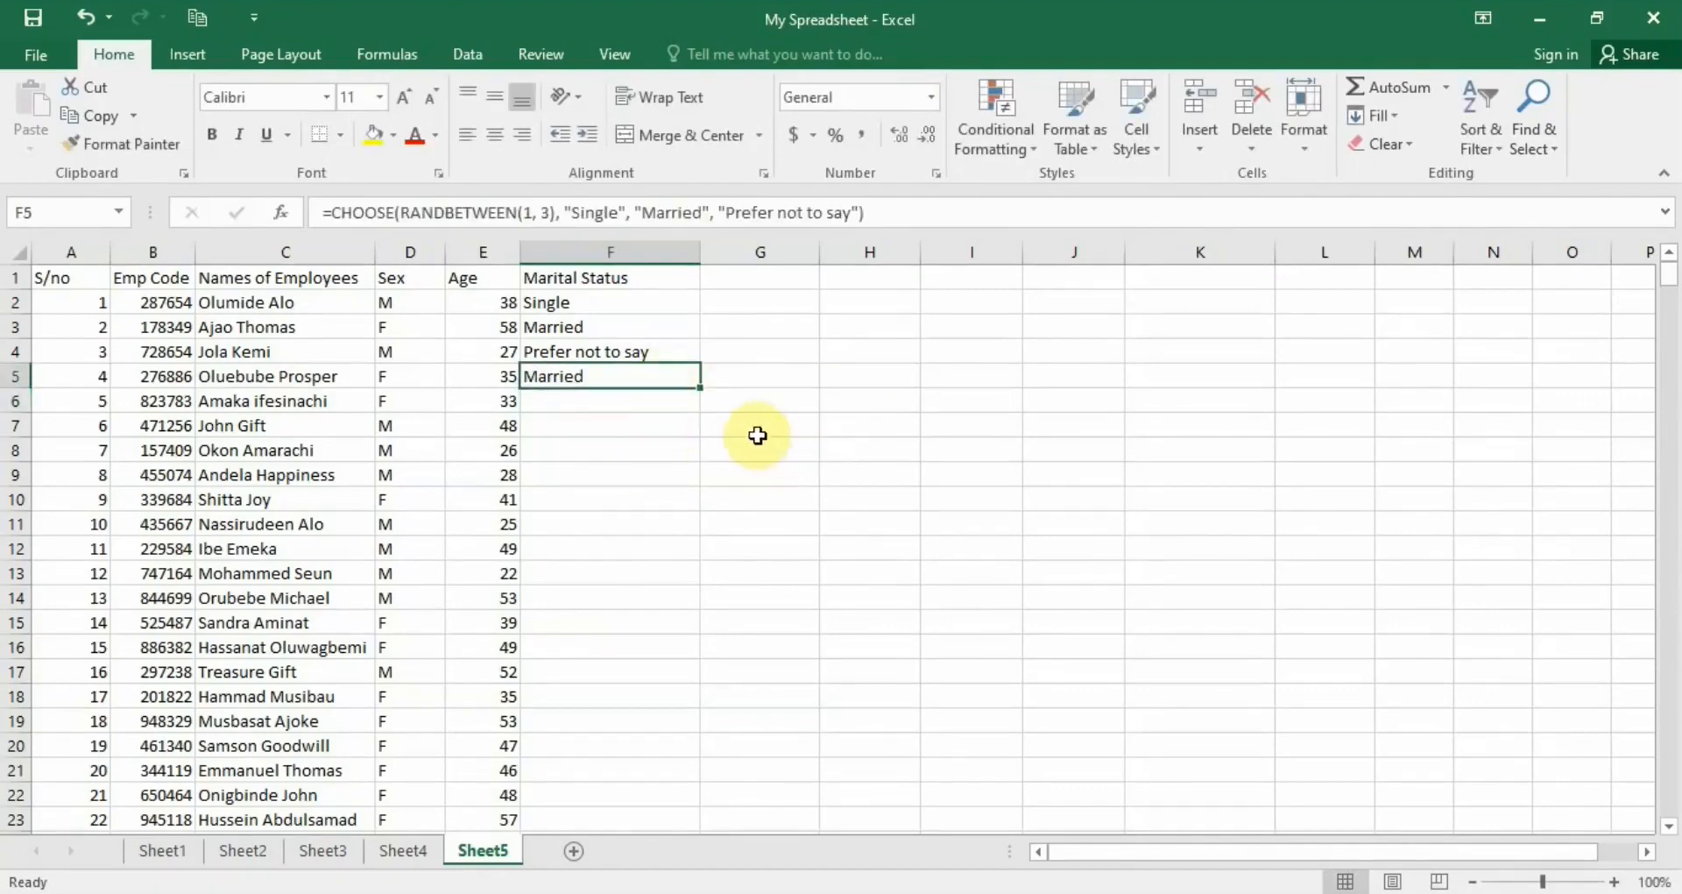
pyautogui.doubleClick(700, 387)
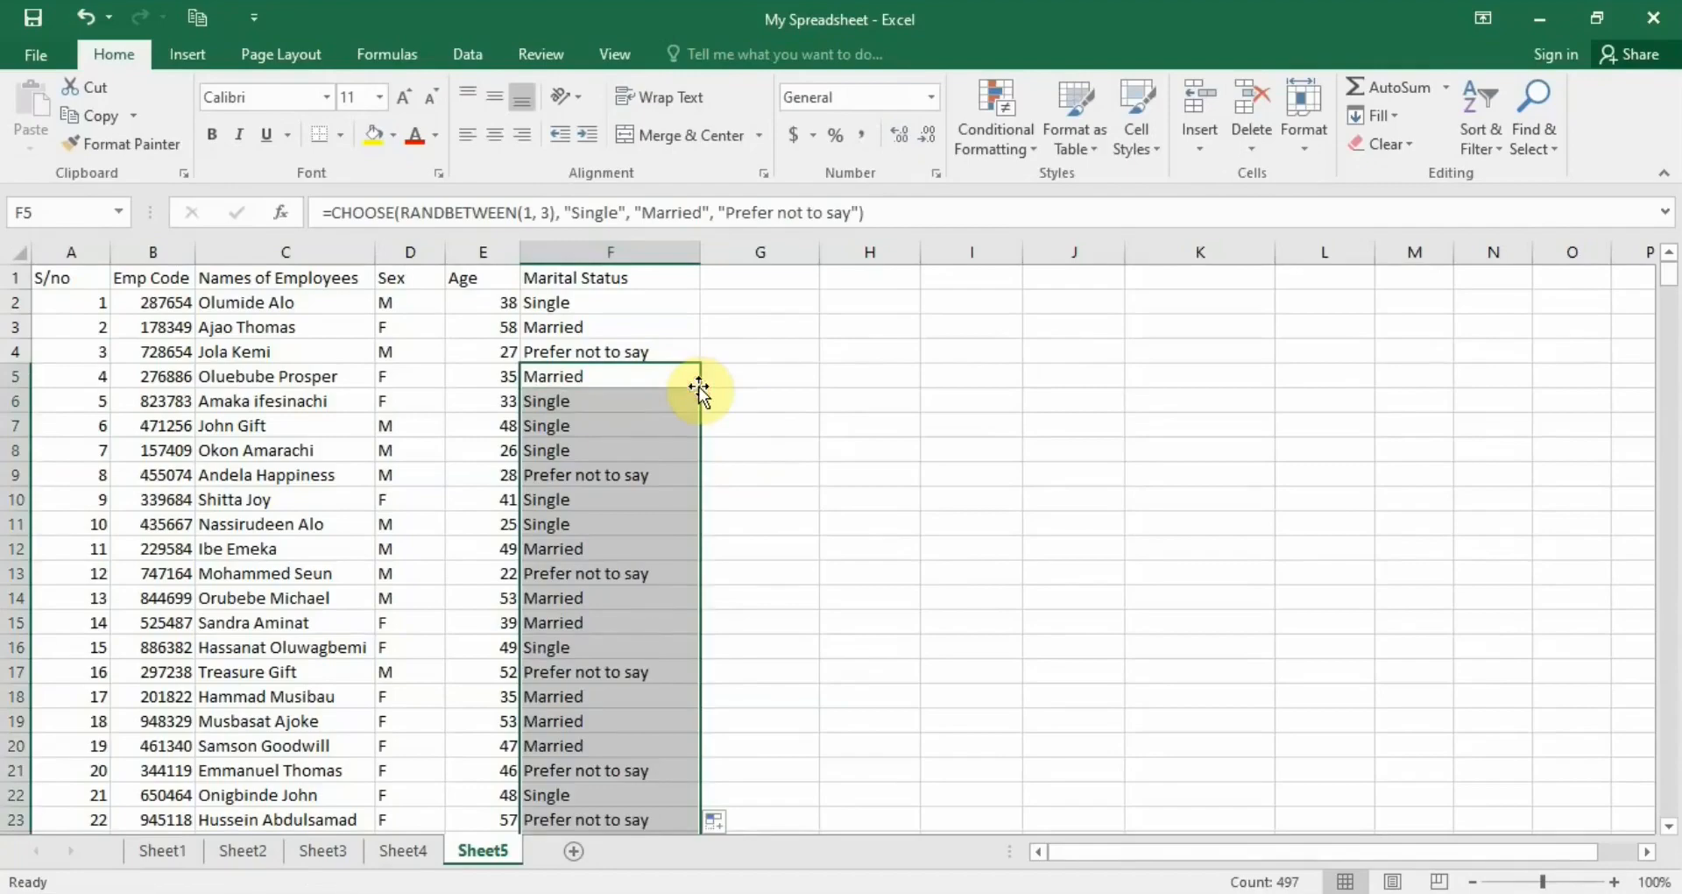
pyautogui.scroll(-3, 621, 520)
pyautogui.scroll(-10, 621, 520)
pyautogui.scroll(13, 619, 514)
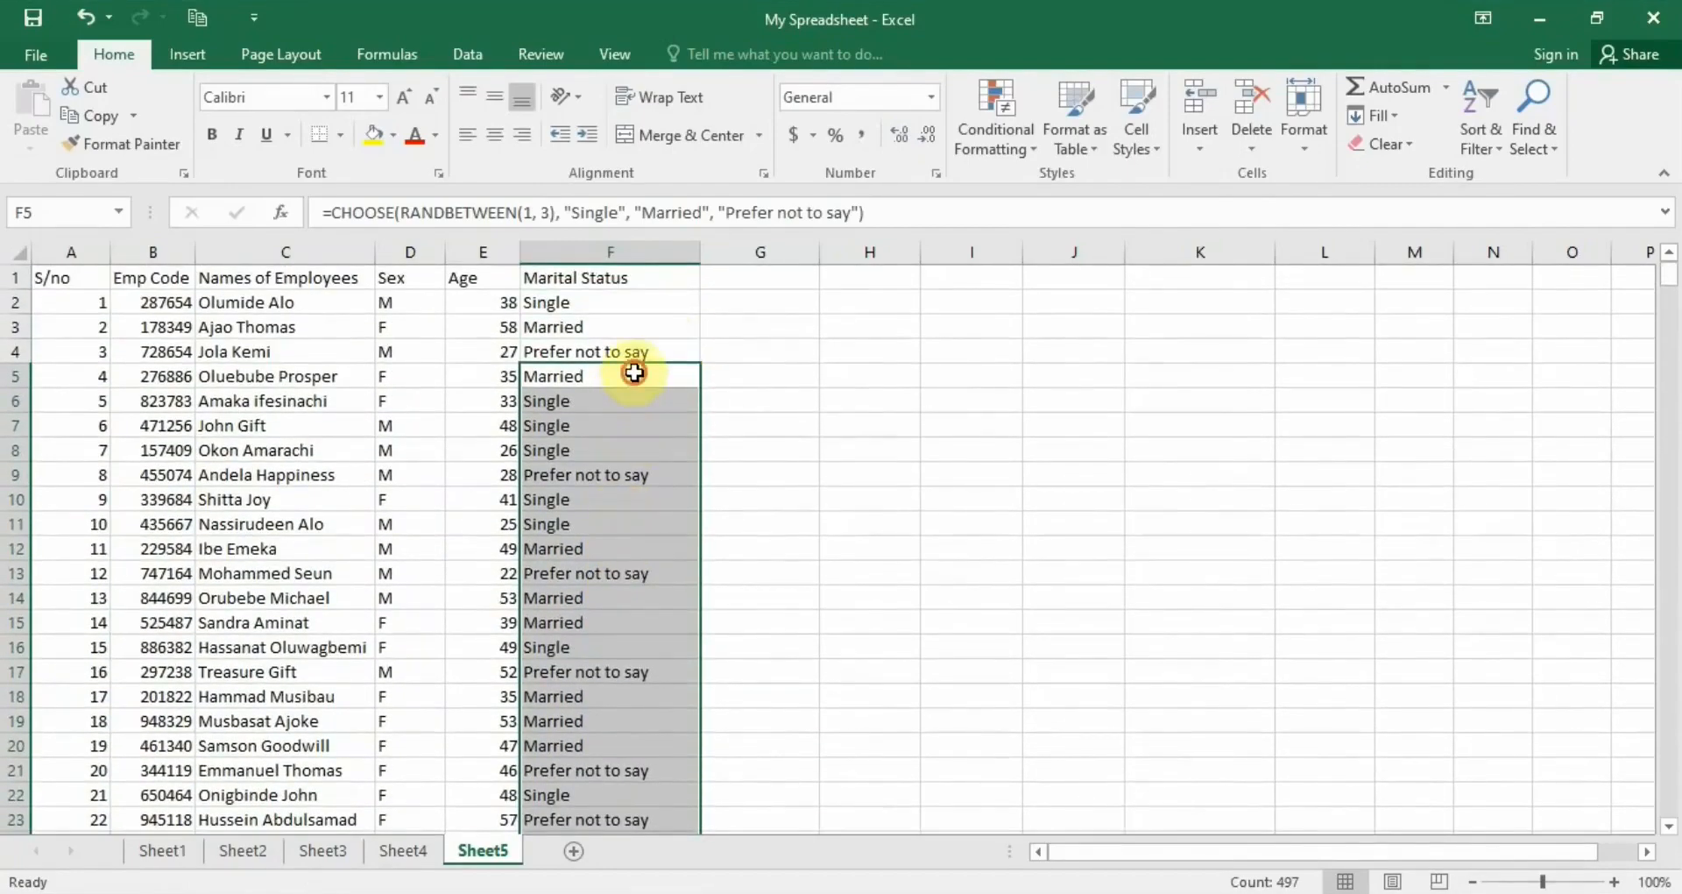
# - Replace the CHOOSE formulas from F5 down the Marital Status column with fixed text by copying the range and pasting it in place as Values
pyautogui.click(637, 378)
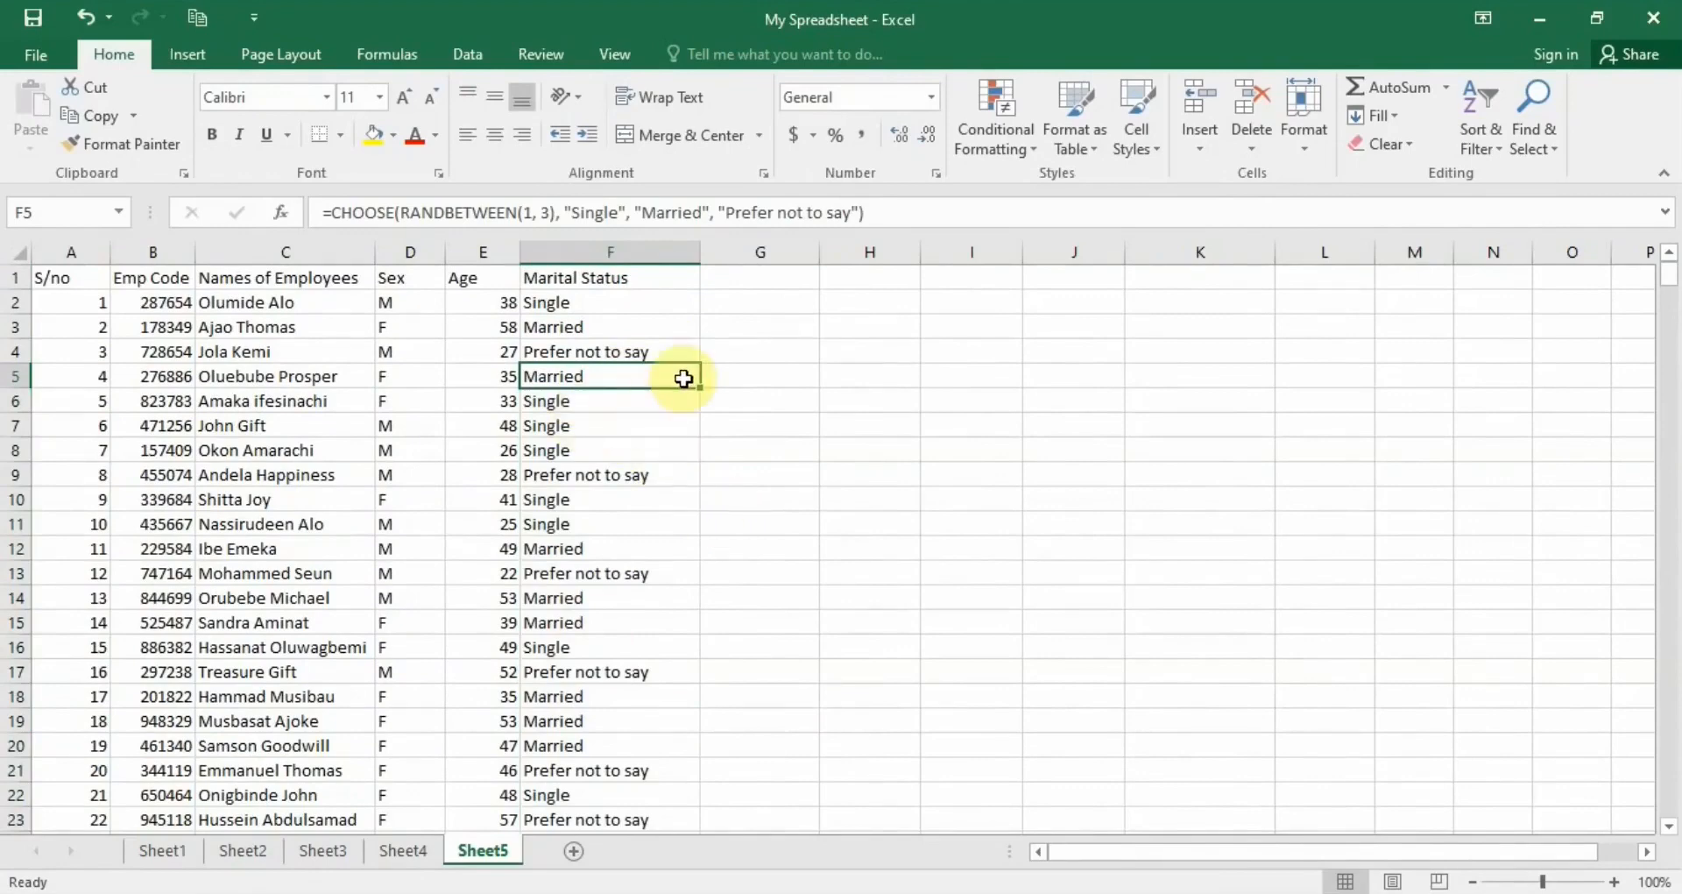
pyautogui.hotkey('ctrl', 'shift', 'Down')
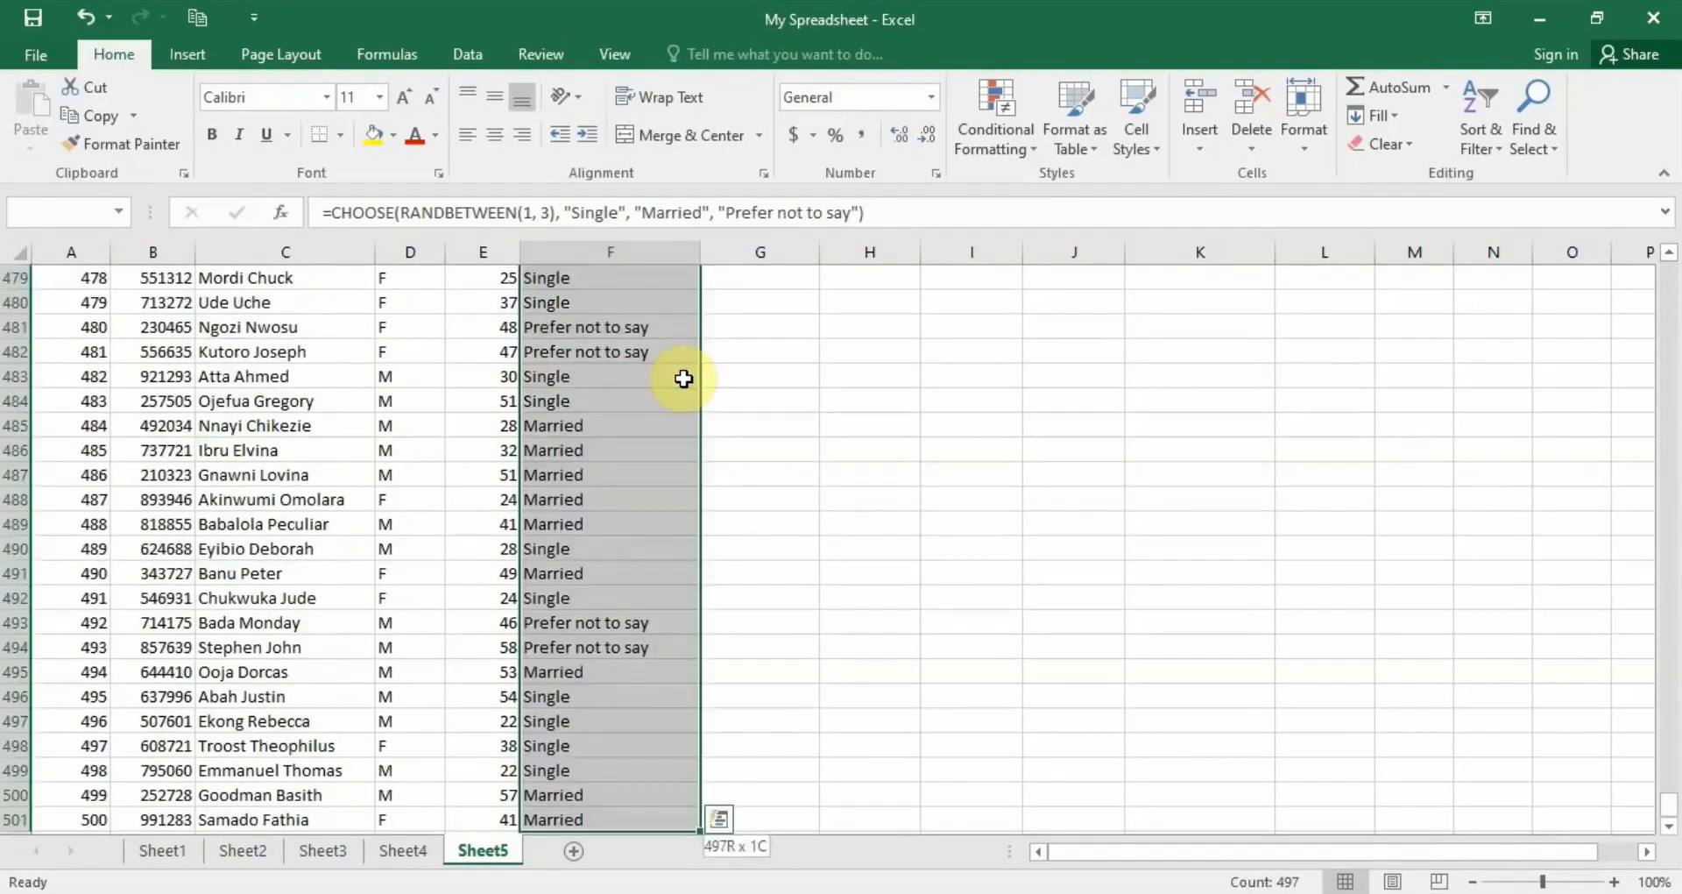
pyautogui.rightClick(692, 379)
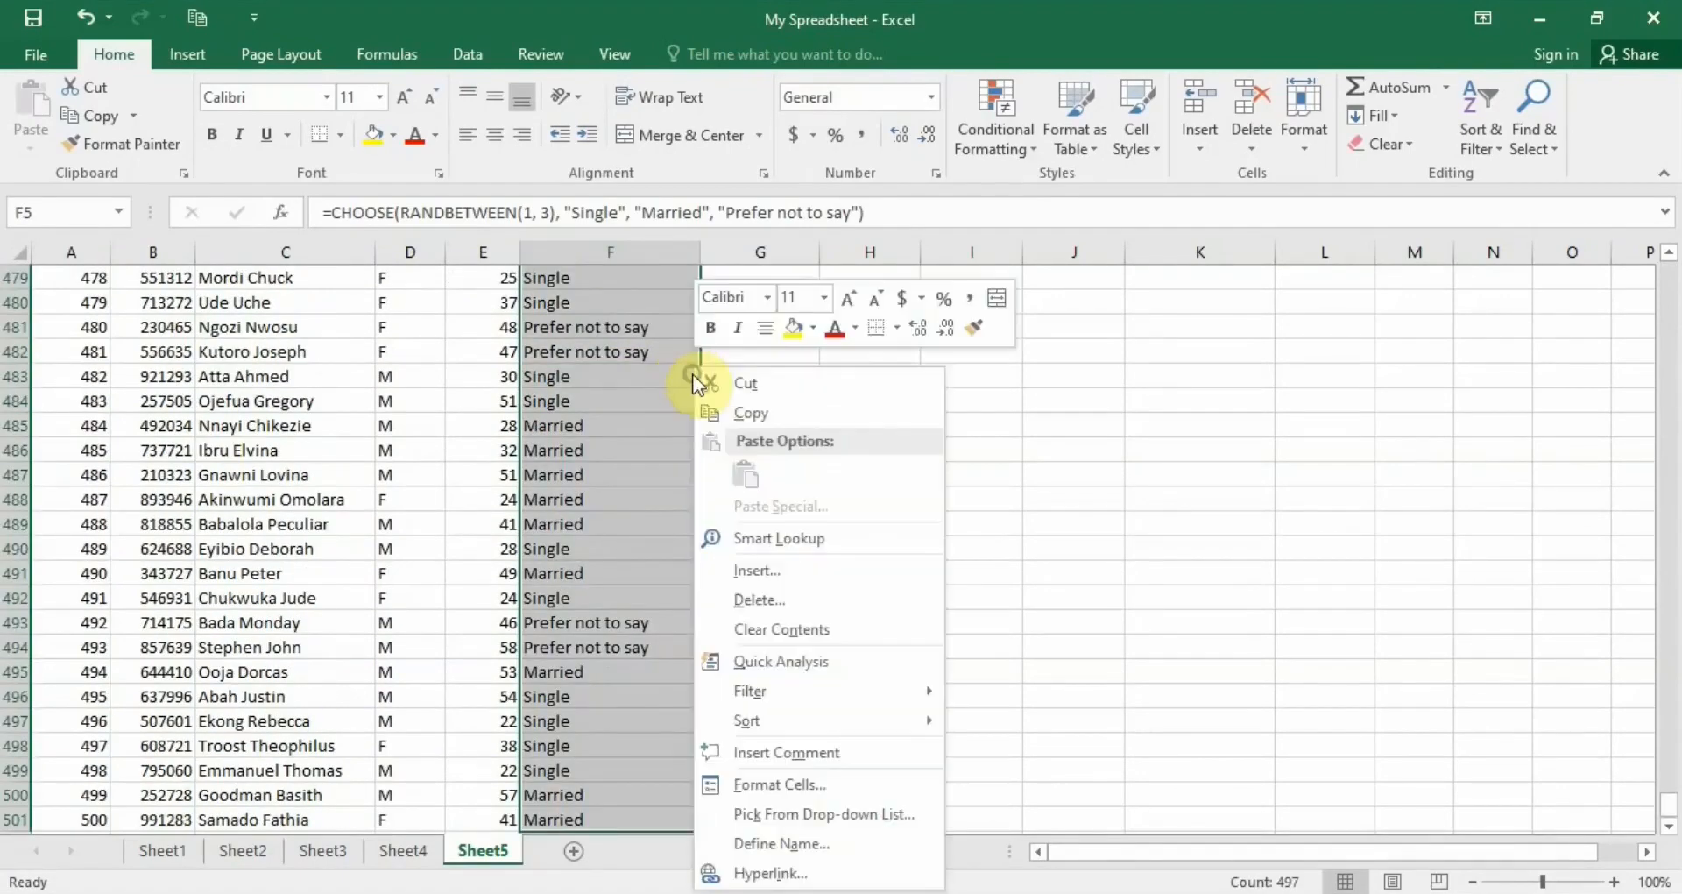
pyautogui.click(736, 413)
pyautogui.hotkey('ctrl', 'BackSpace')
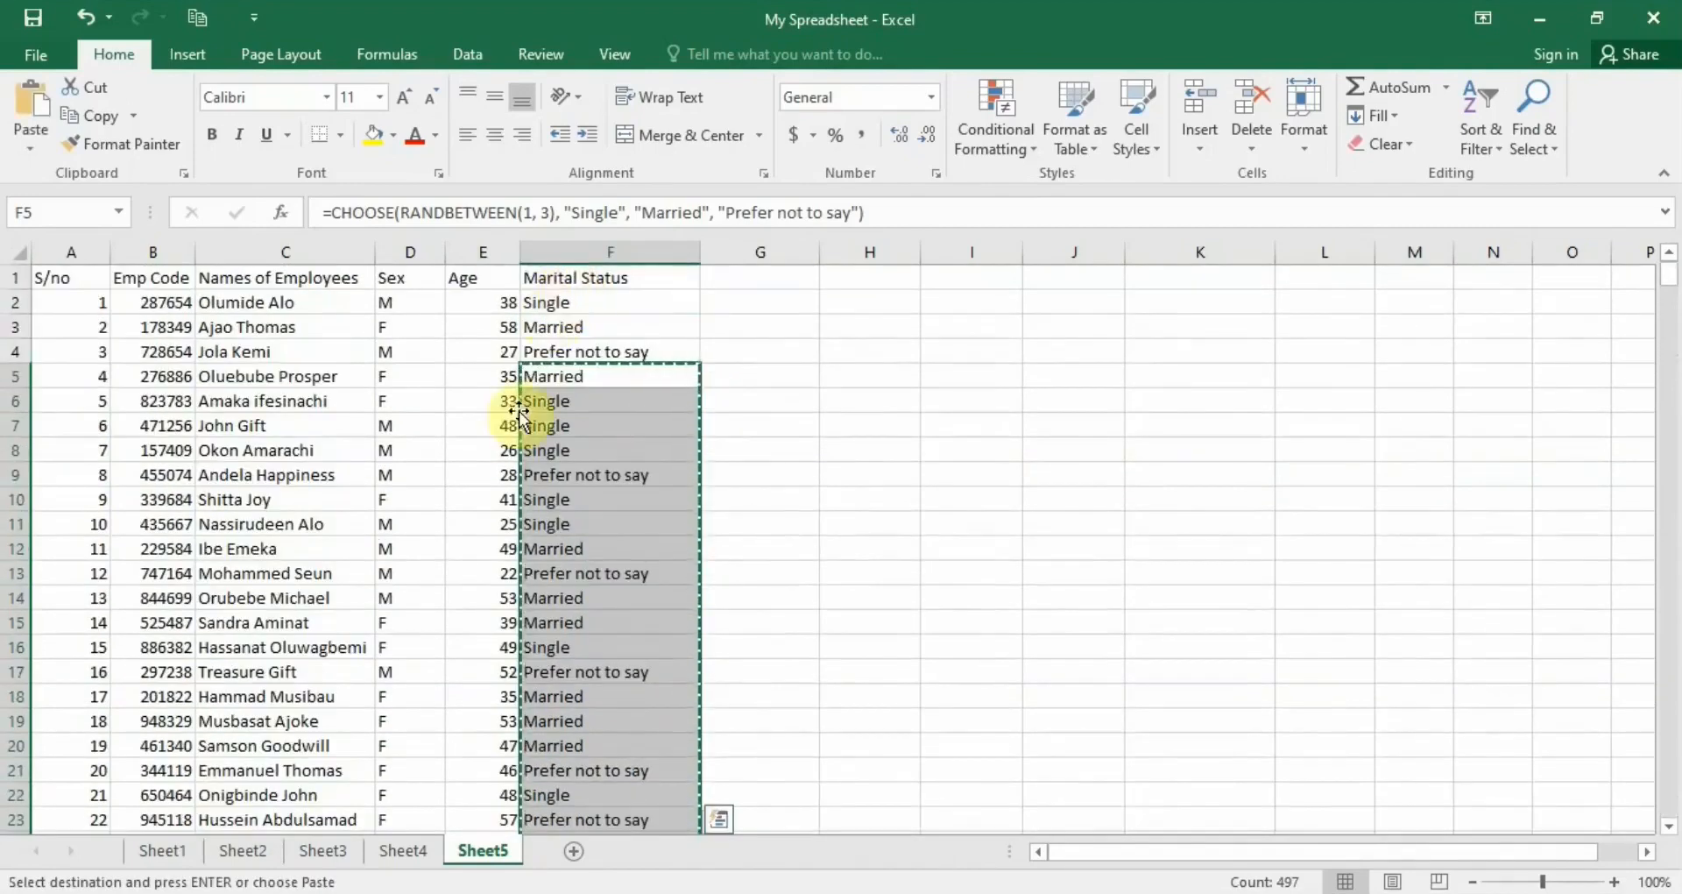
pyautogui.rightClick(543, 368)
pyautogui.moveTo(781, 517)
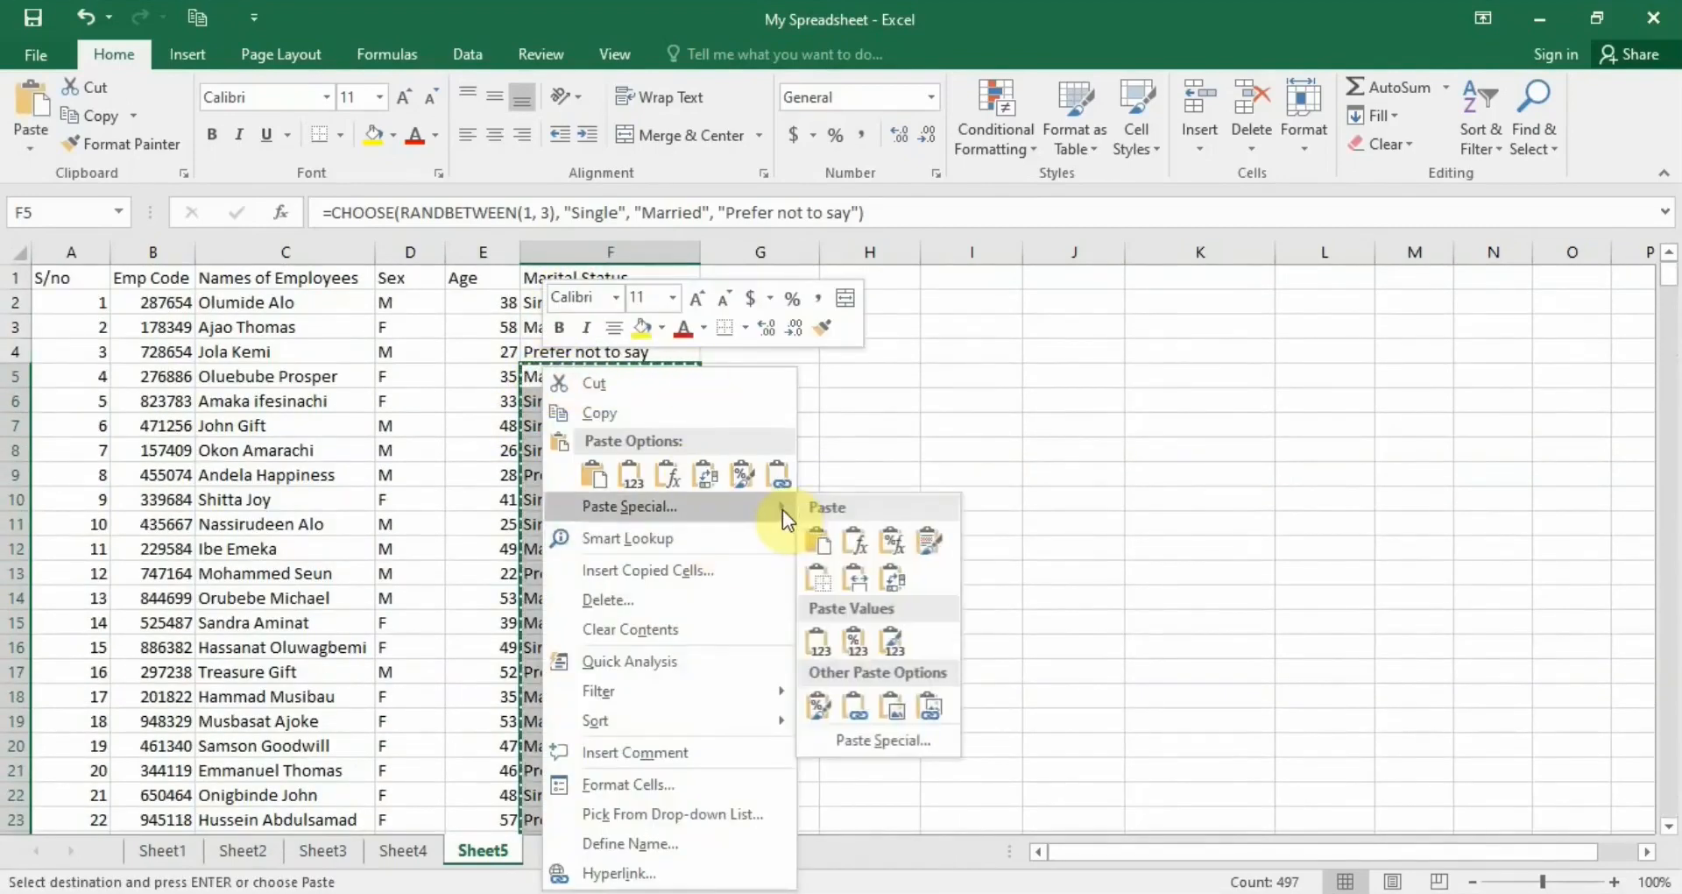
pyautogui.click(905, 745)
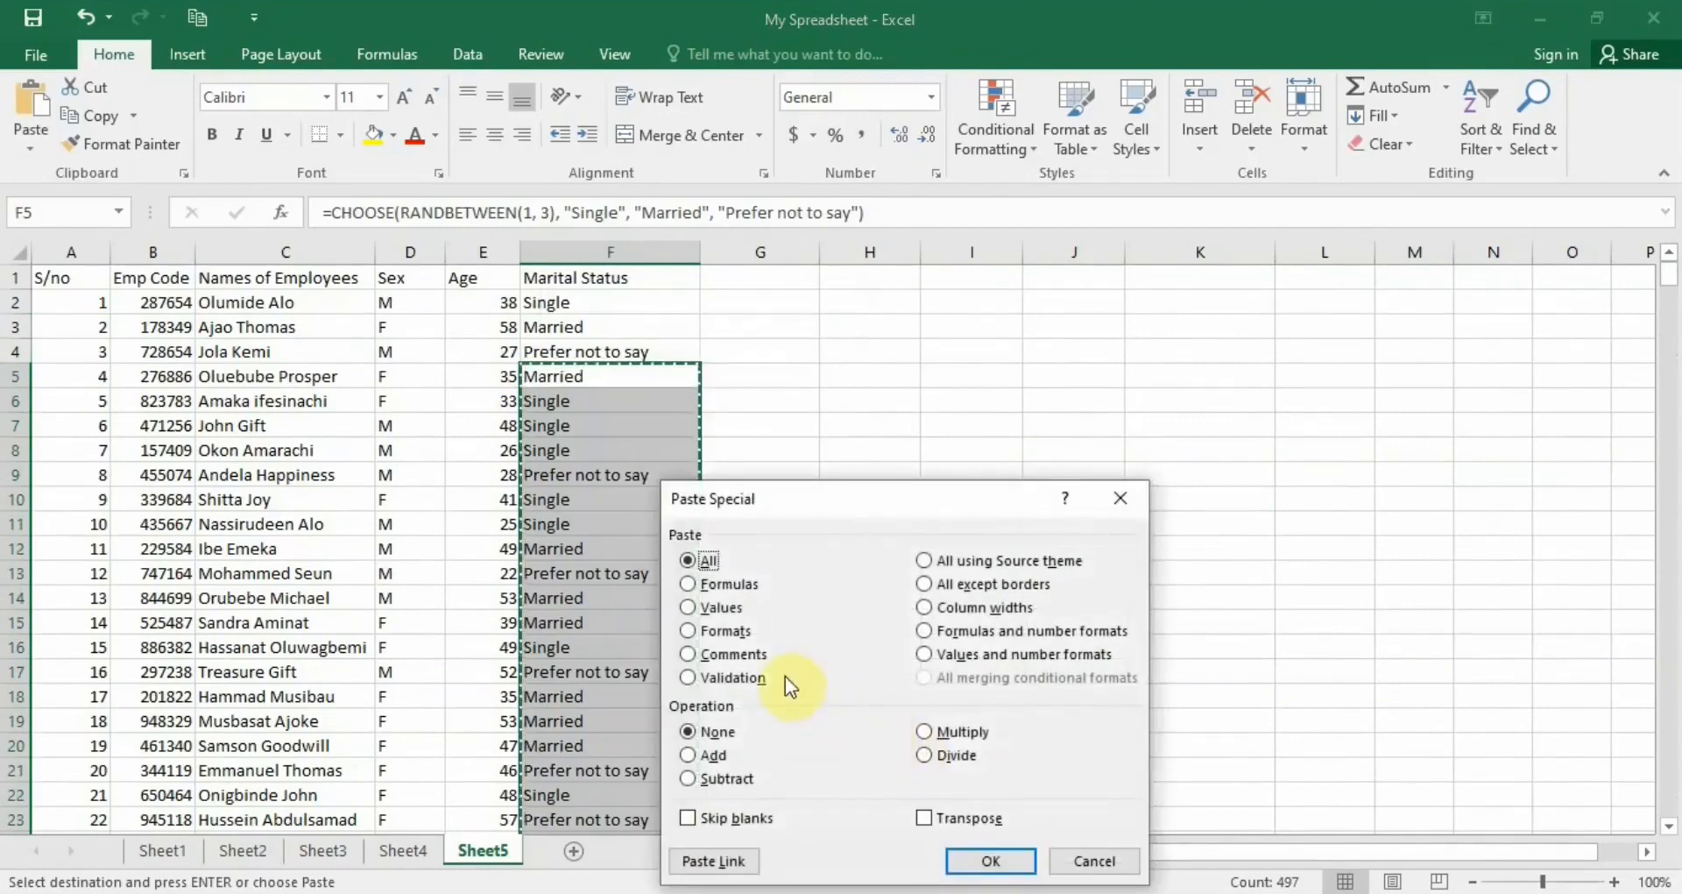
pyautogui.click(710, 605)
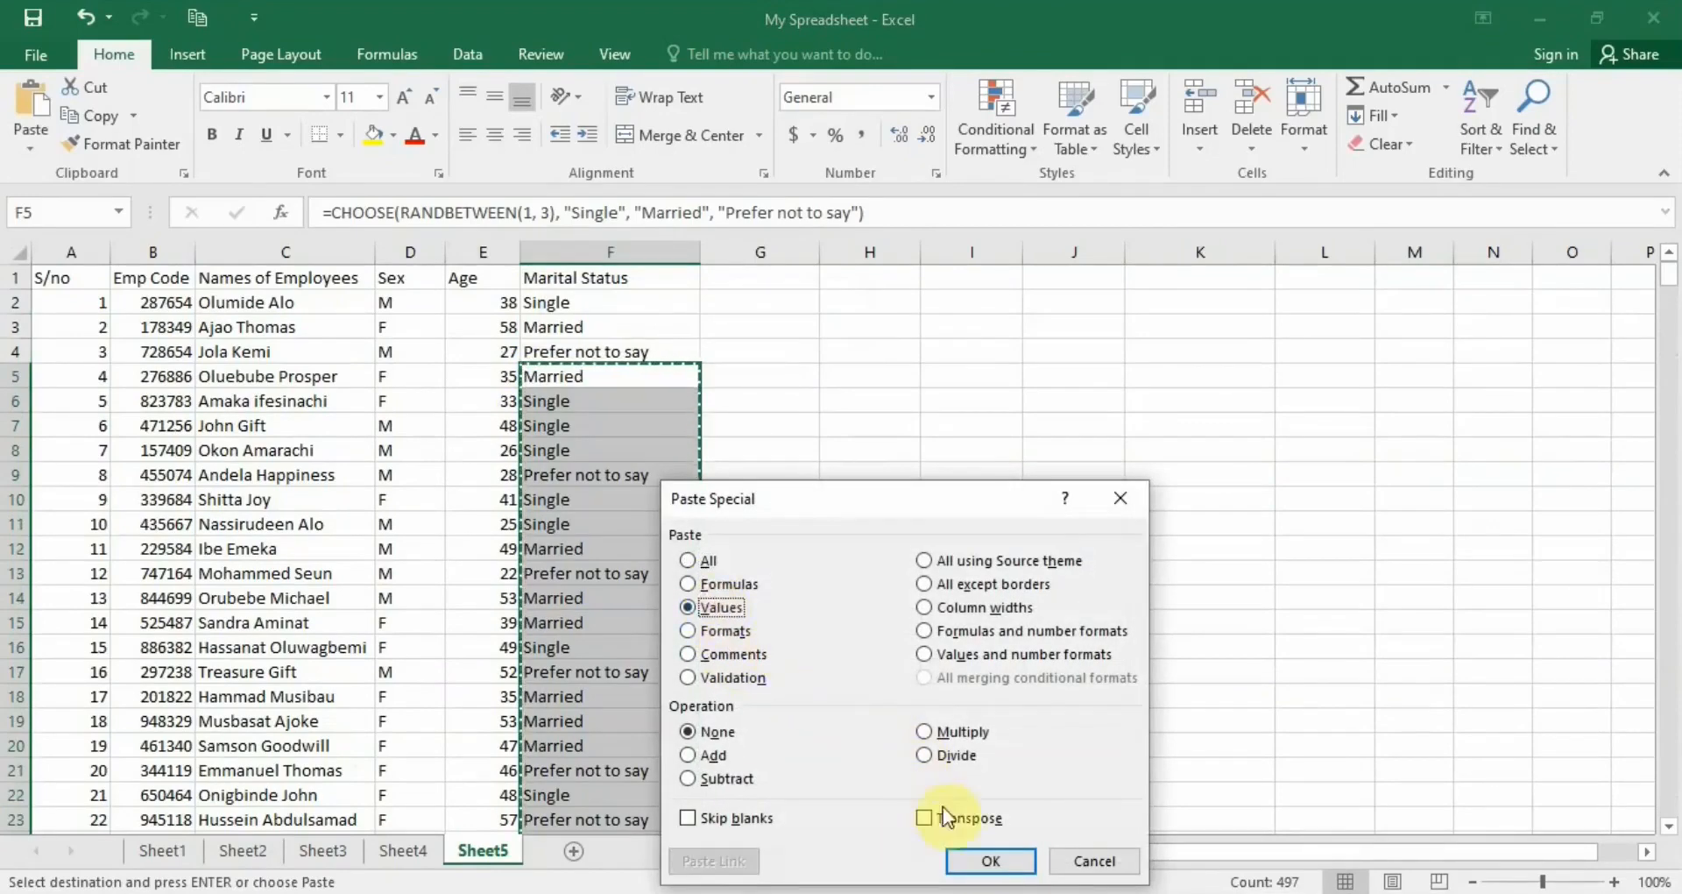
pyautogui.click(958, 858)
# - Check the contents of cells F12, F9 and F2 to F4 in the Marital Status column
pyautogui.click(638, 545)
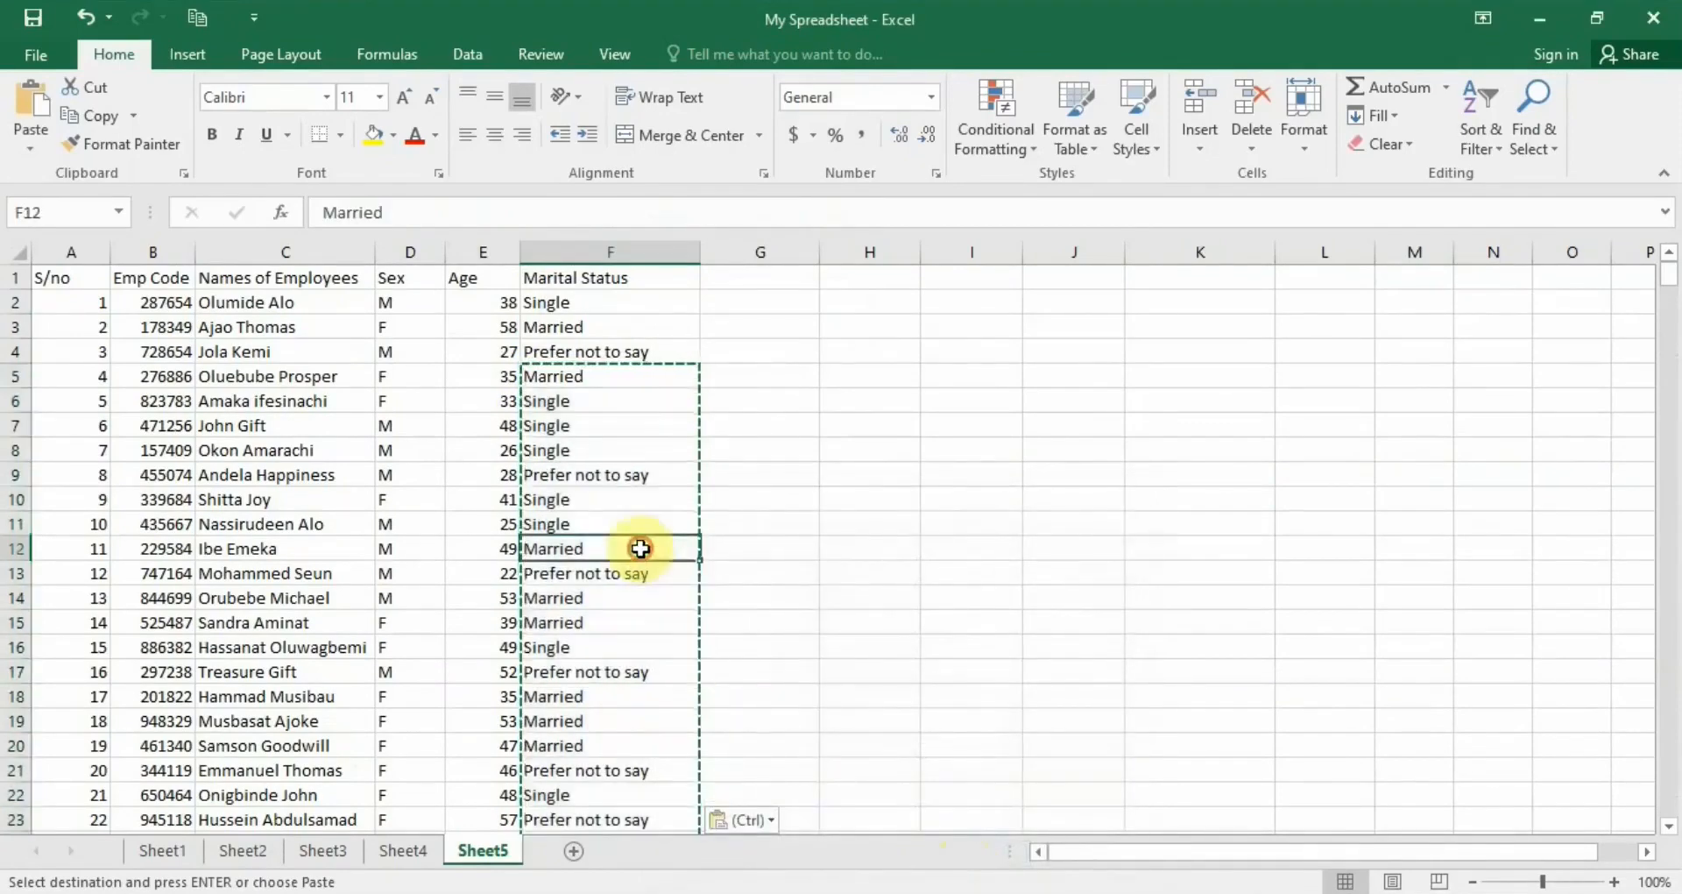
pyautogui.click(639, 471)
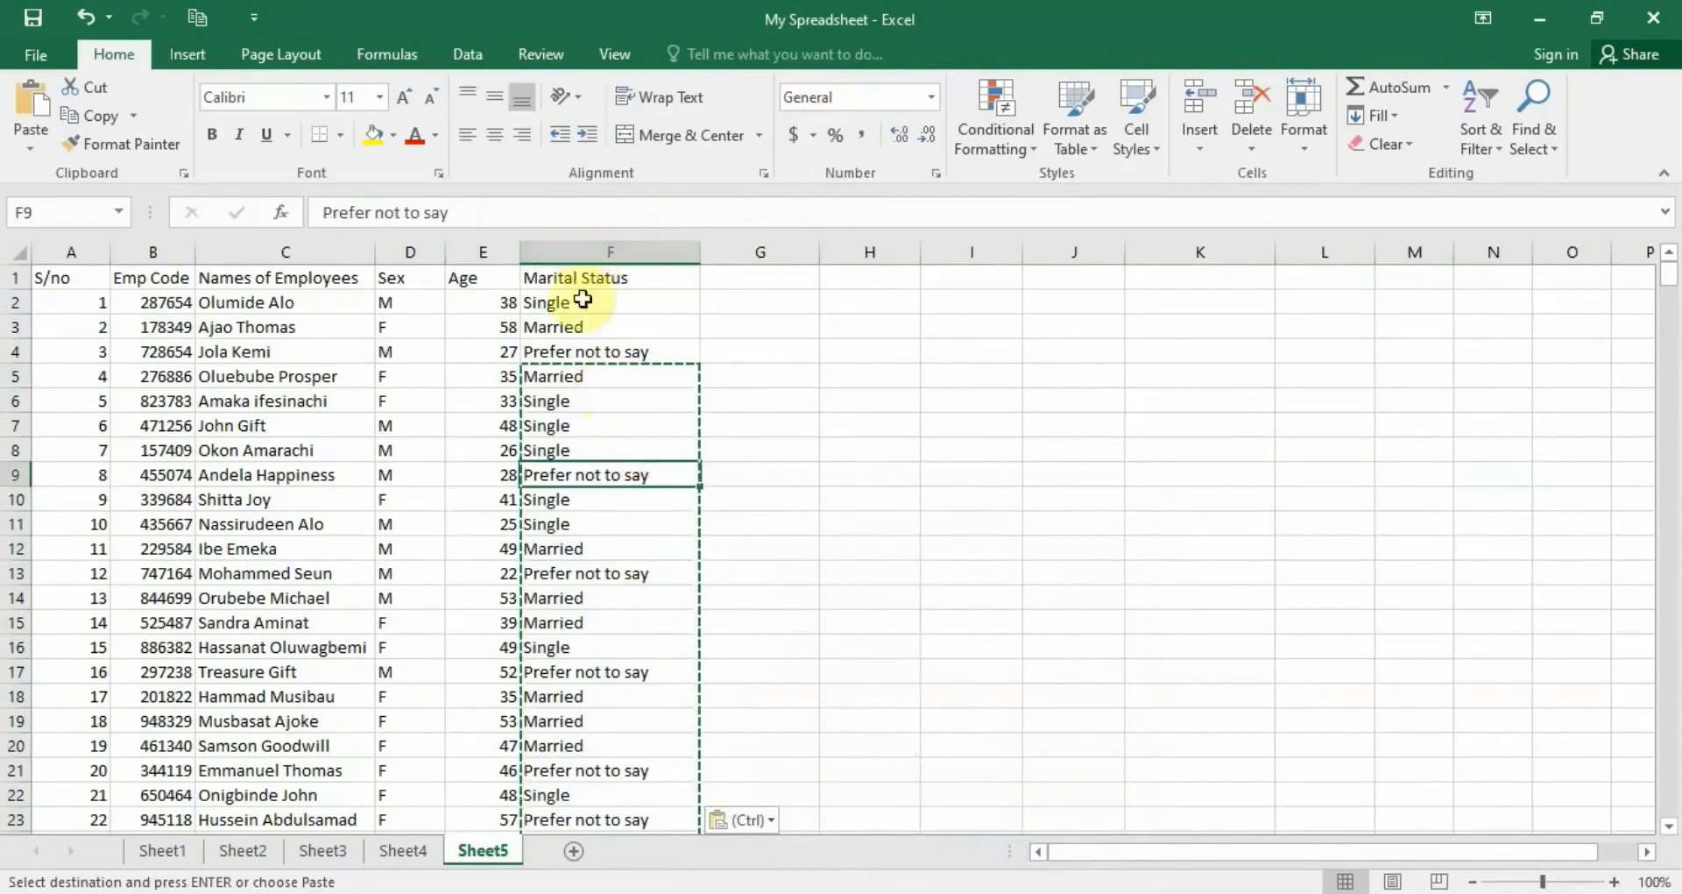
pyautogui.click(564, 306)
pyautogui.click(569, 330)
pyautogui.click(574, 351)
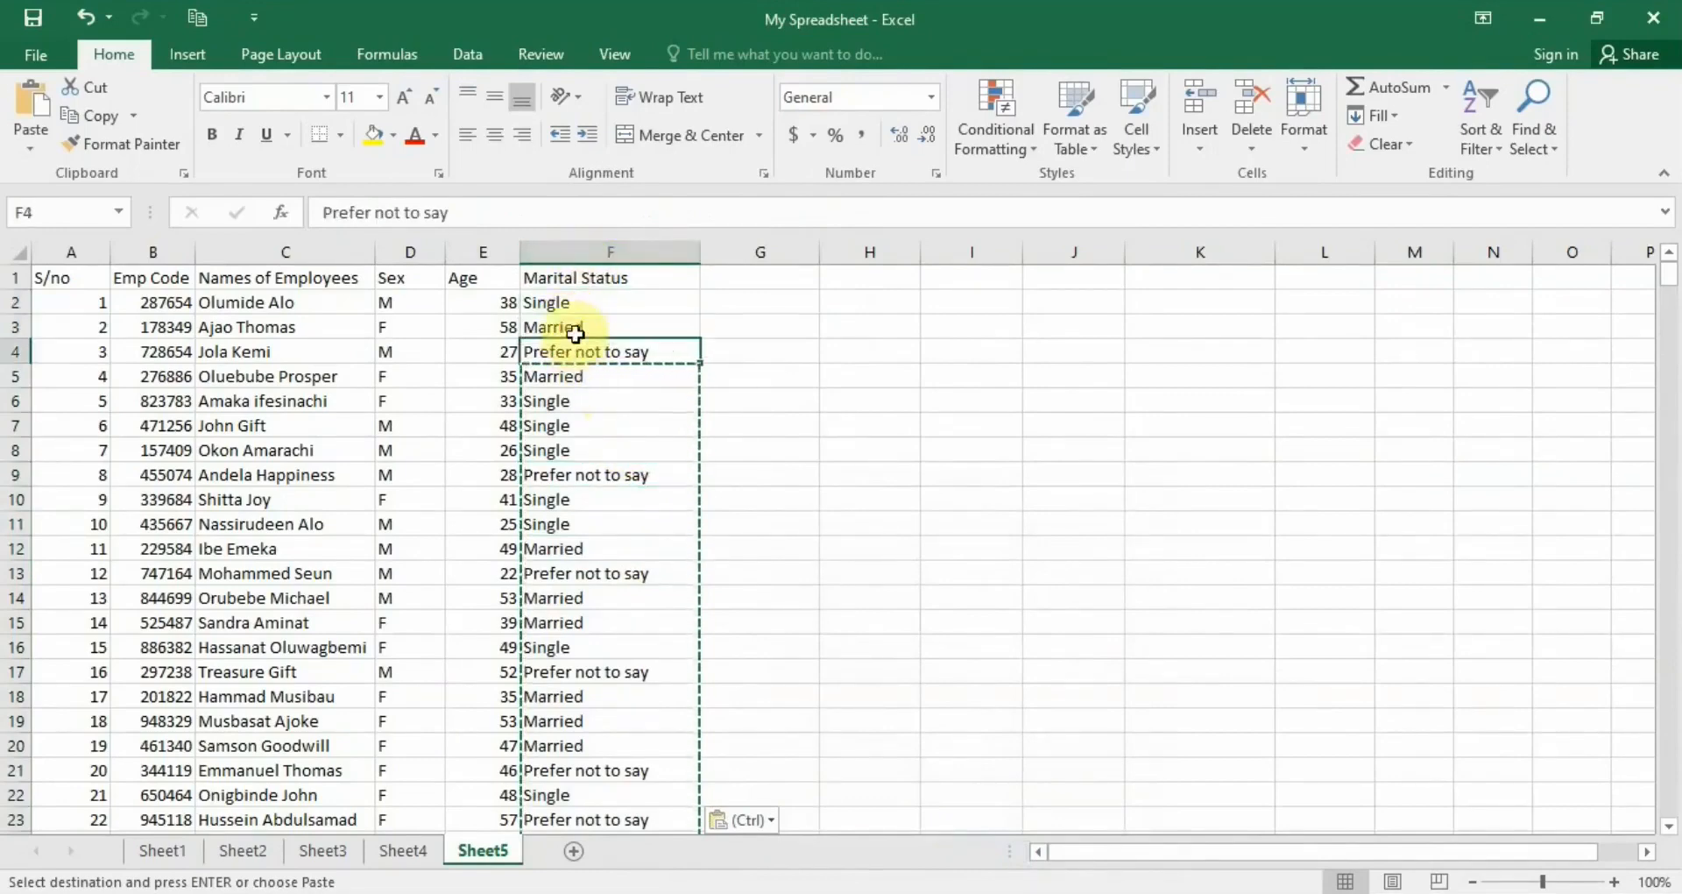
pyautogui.click(578, 305)
pyautogui.click(585, 331)
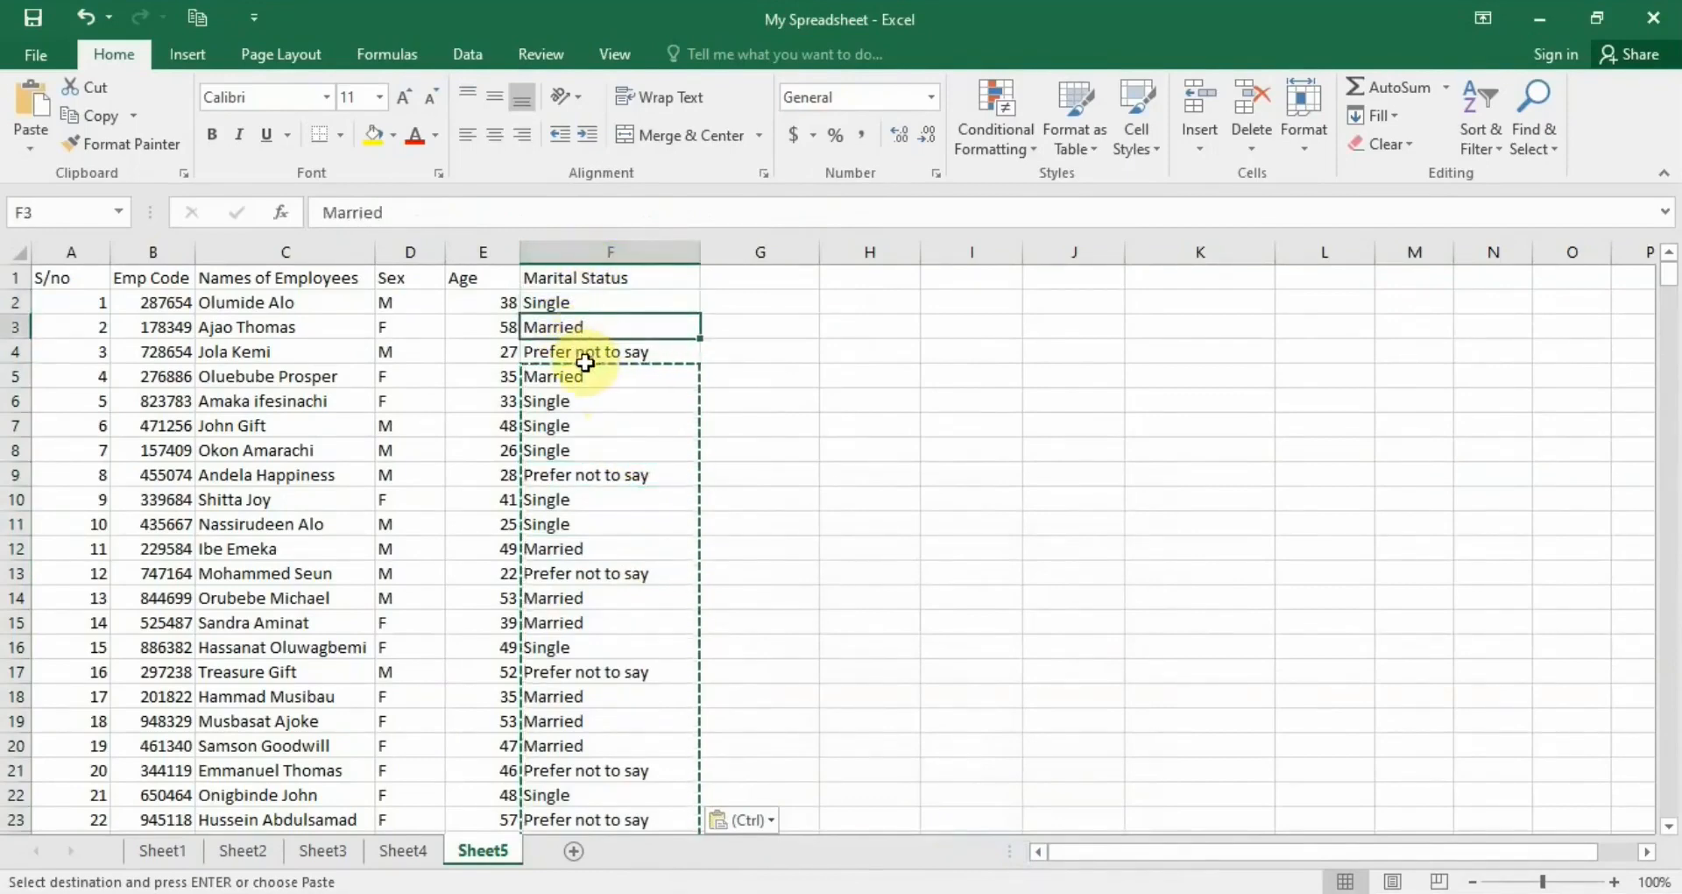
pyautogui.click(587, 354)
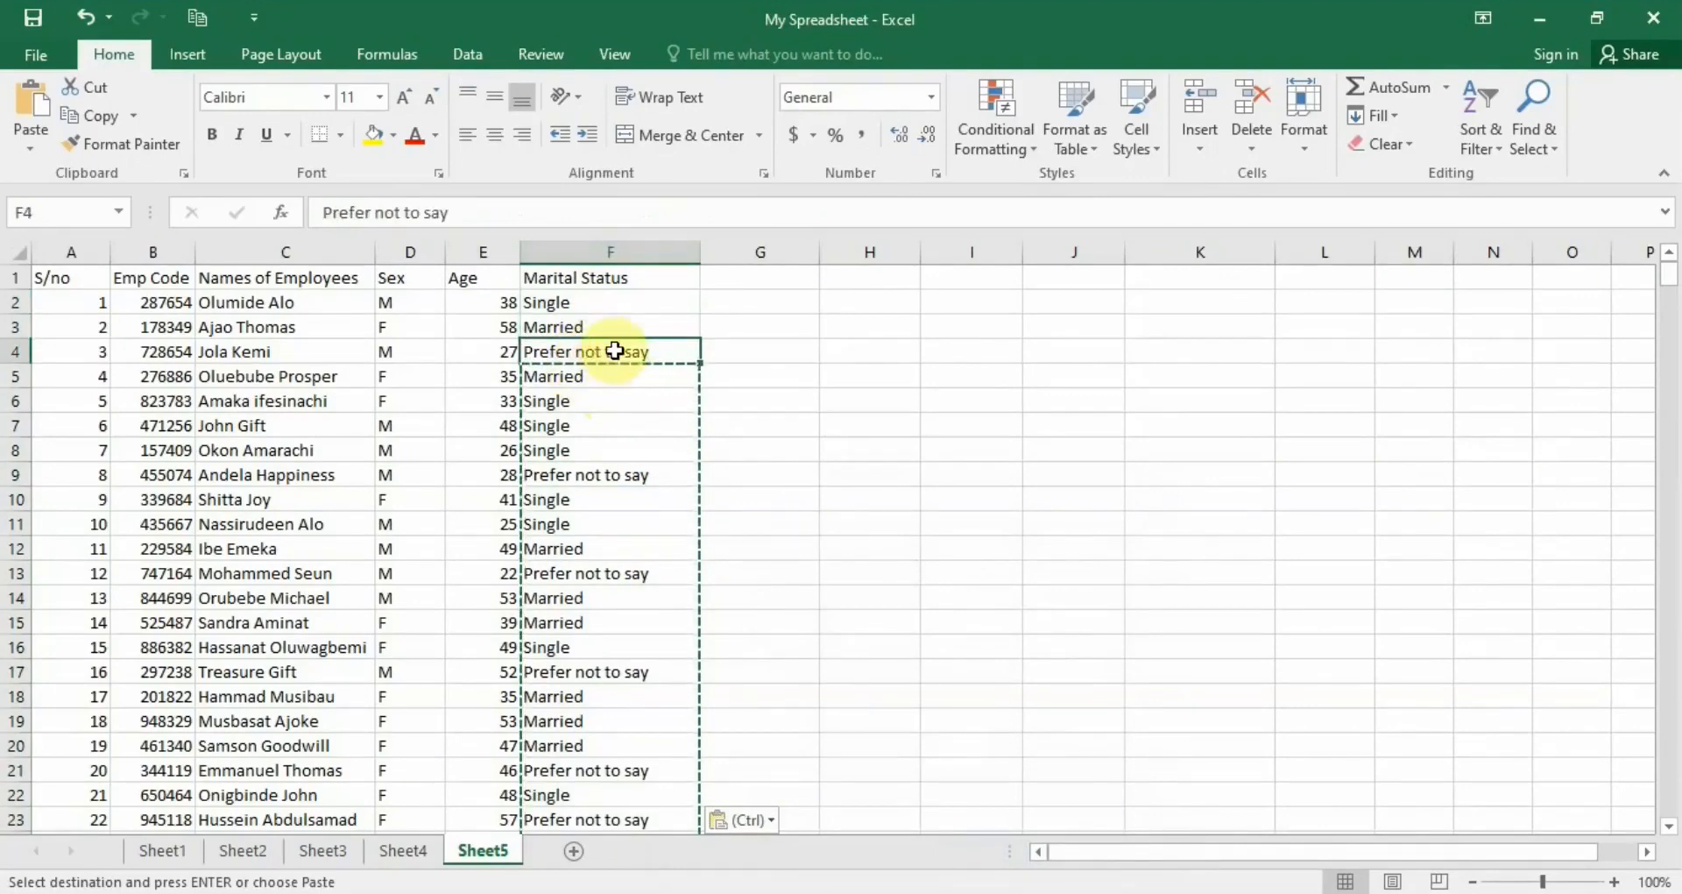
# - Enter the column headers State of Origin in cell G1 and Department in cell H1
pyautogui.doubleClick(747, 280)
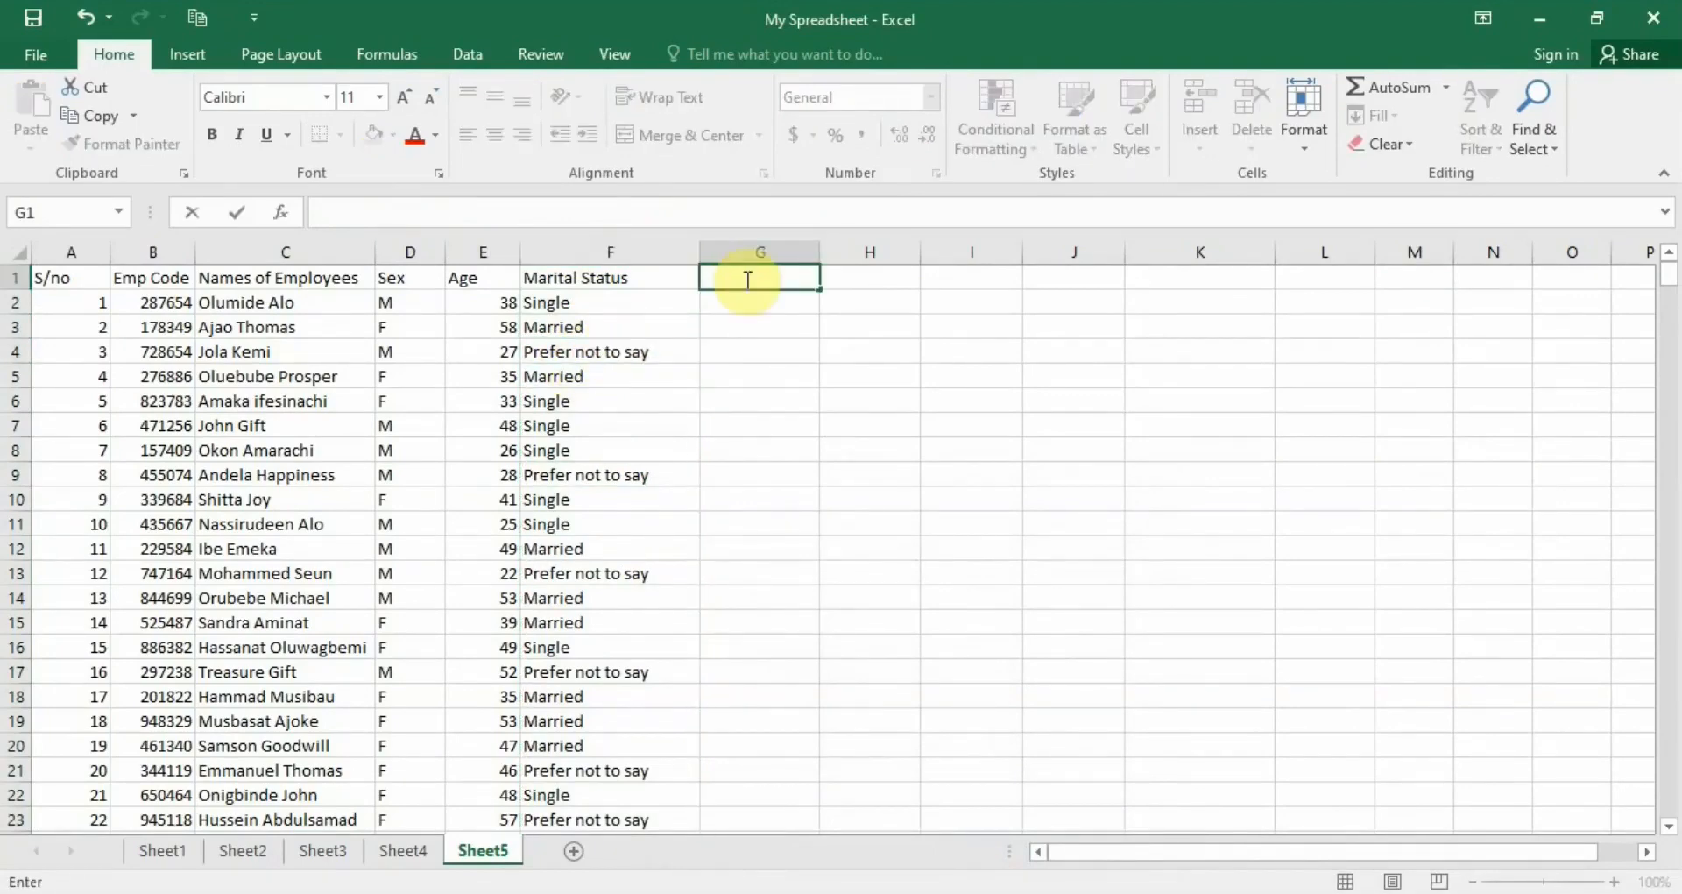
pyautogui.write('State of Origi')
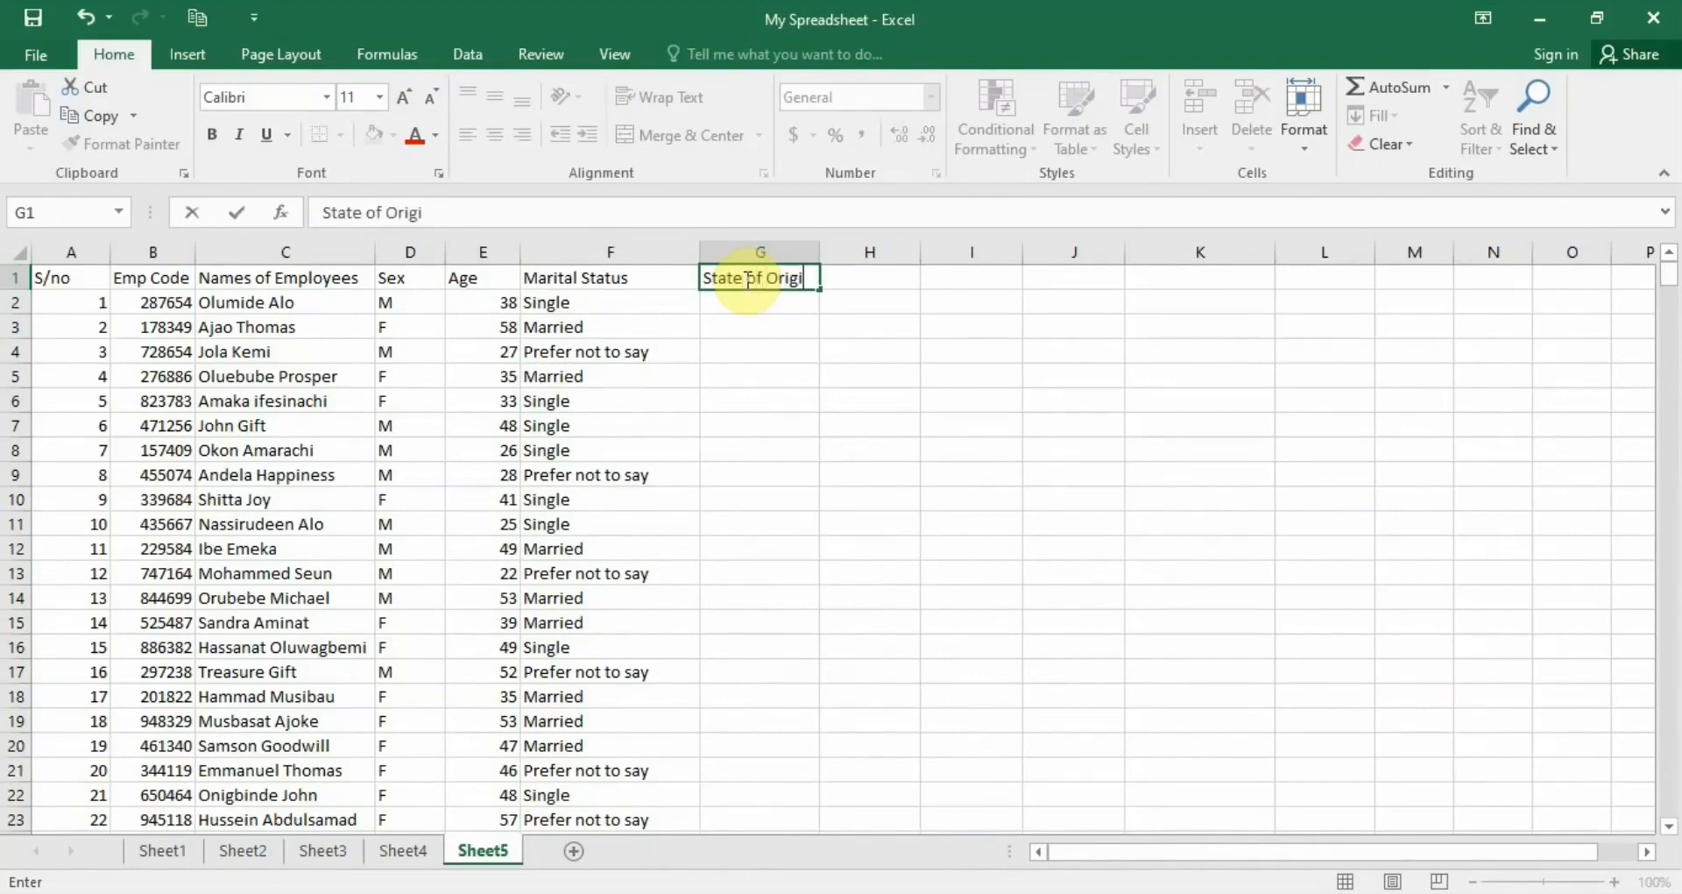
pyautogui.write('n')
pyautogui.press('Tab')
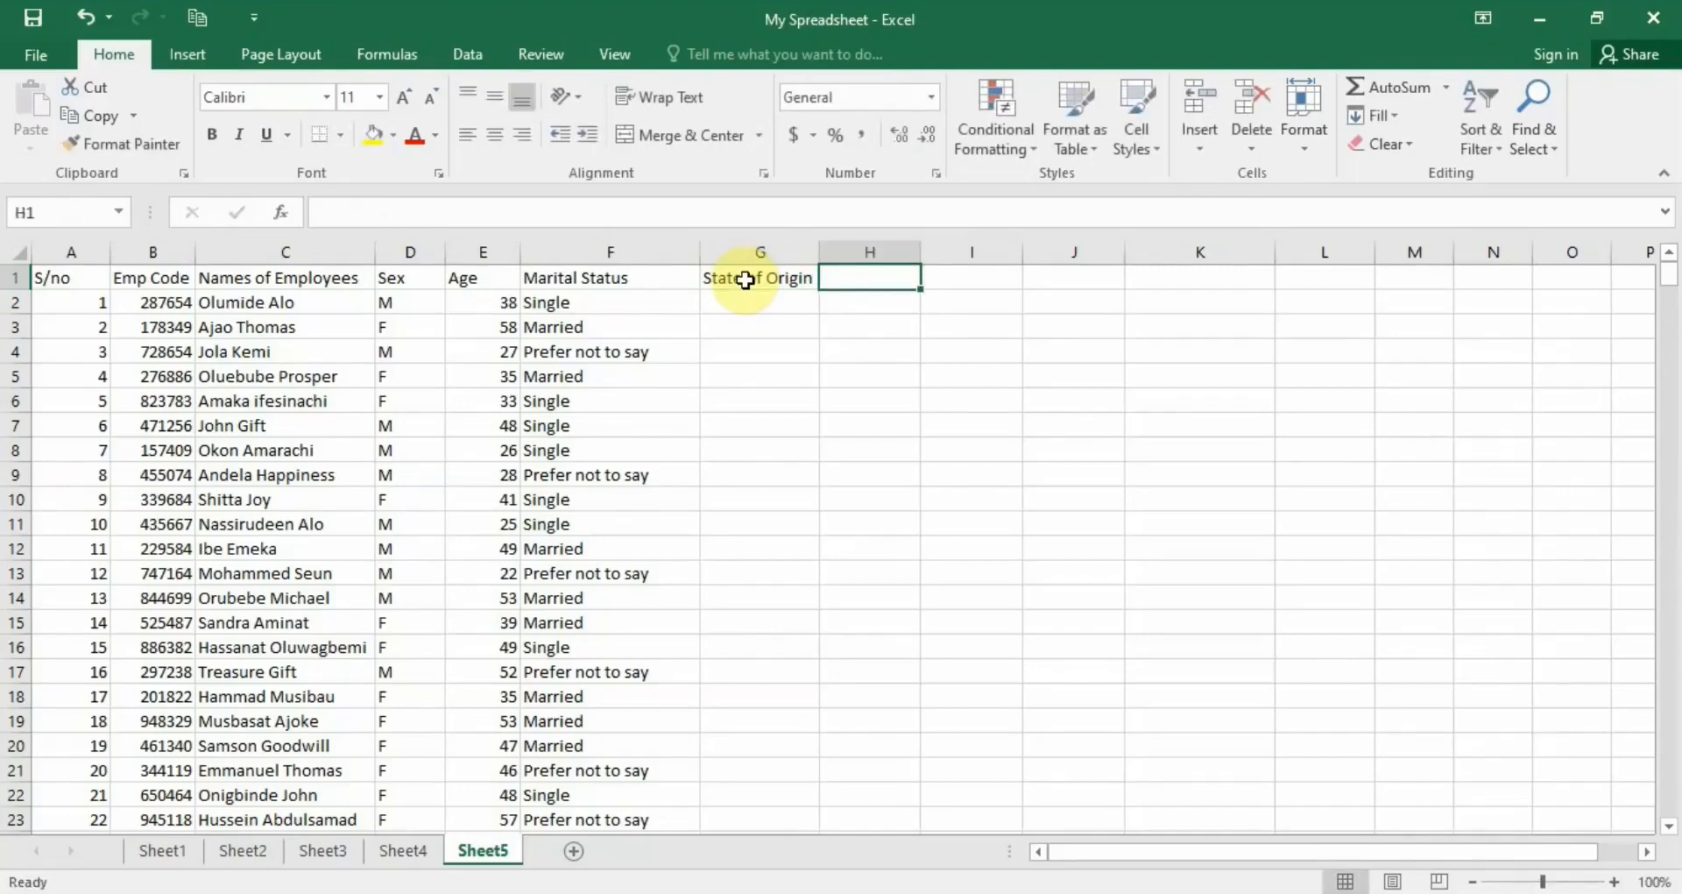
pyautogui.write('Dep')
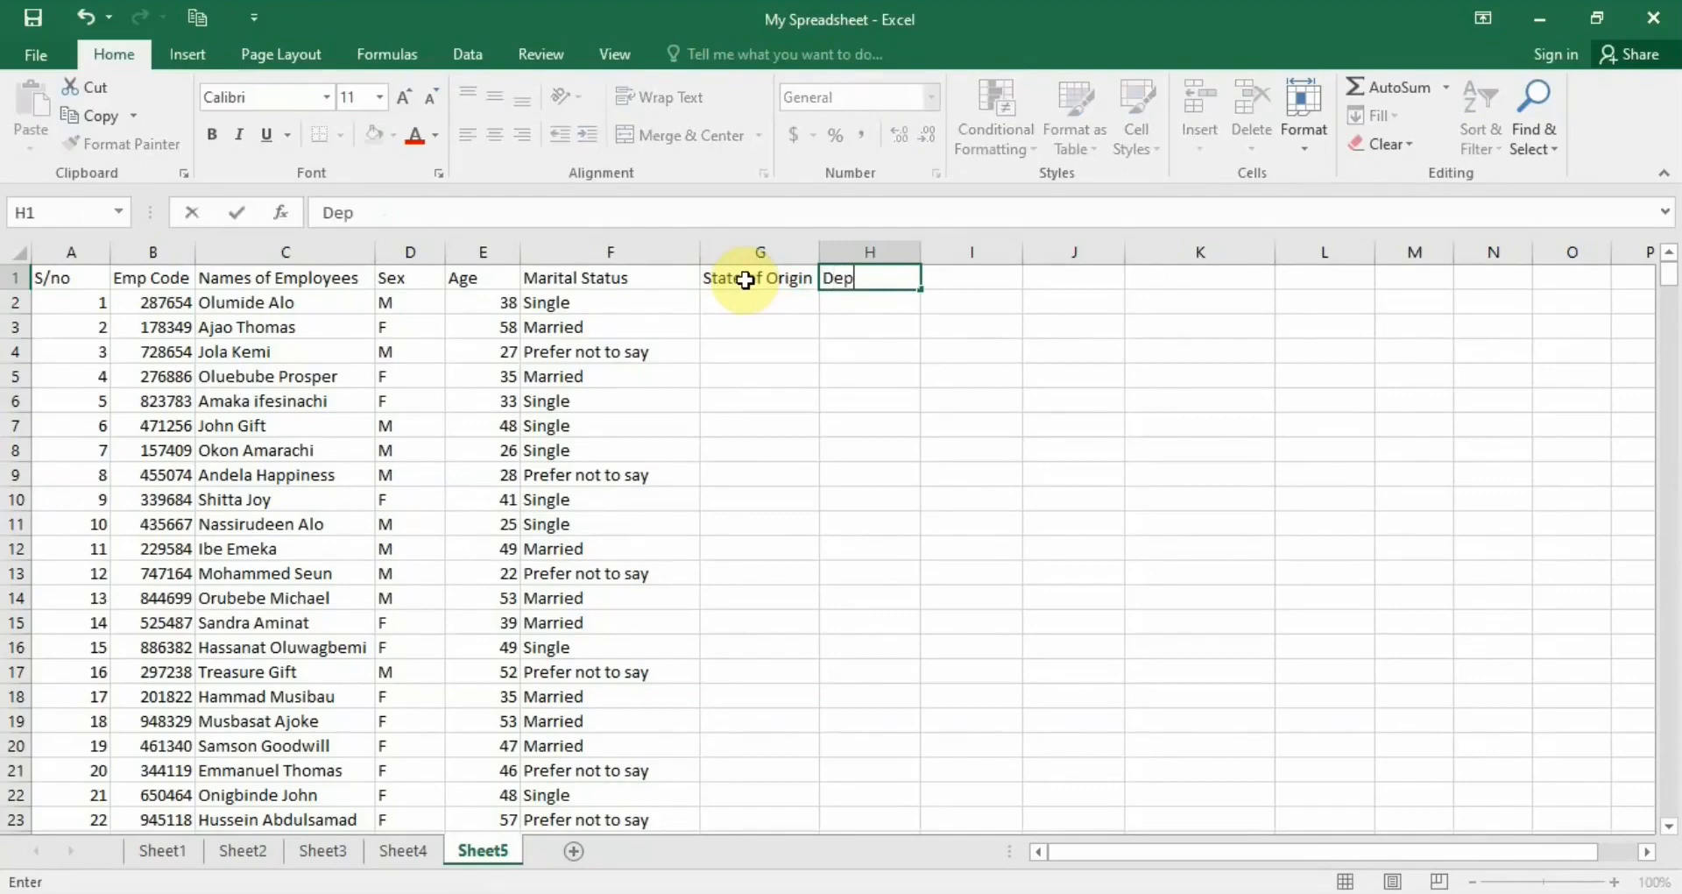
pyautogui.write('artment')
pyautogui.press('Tab')
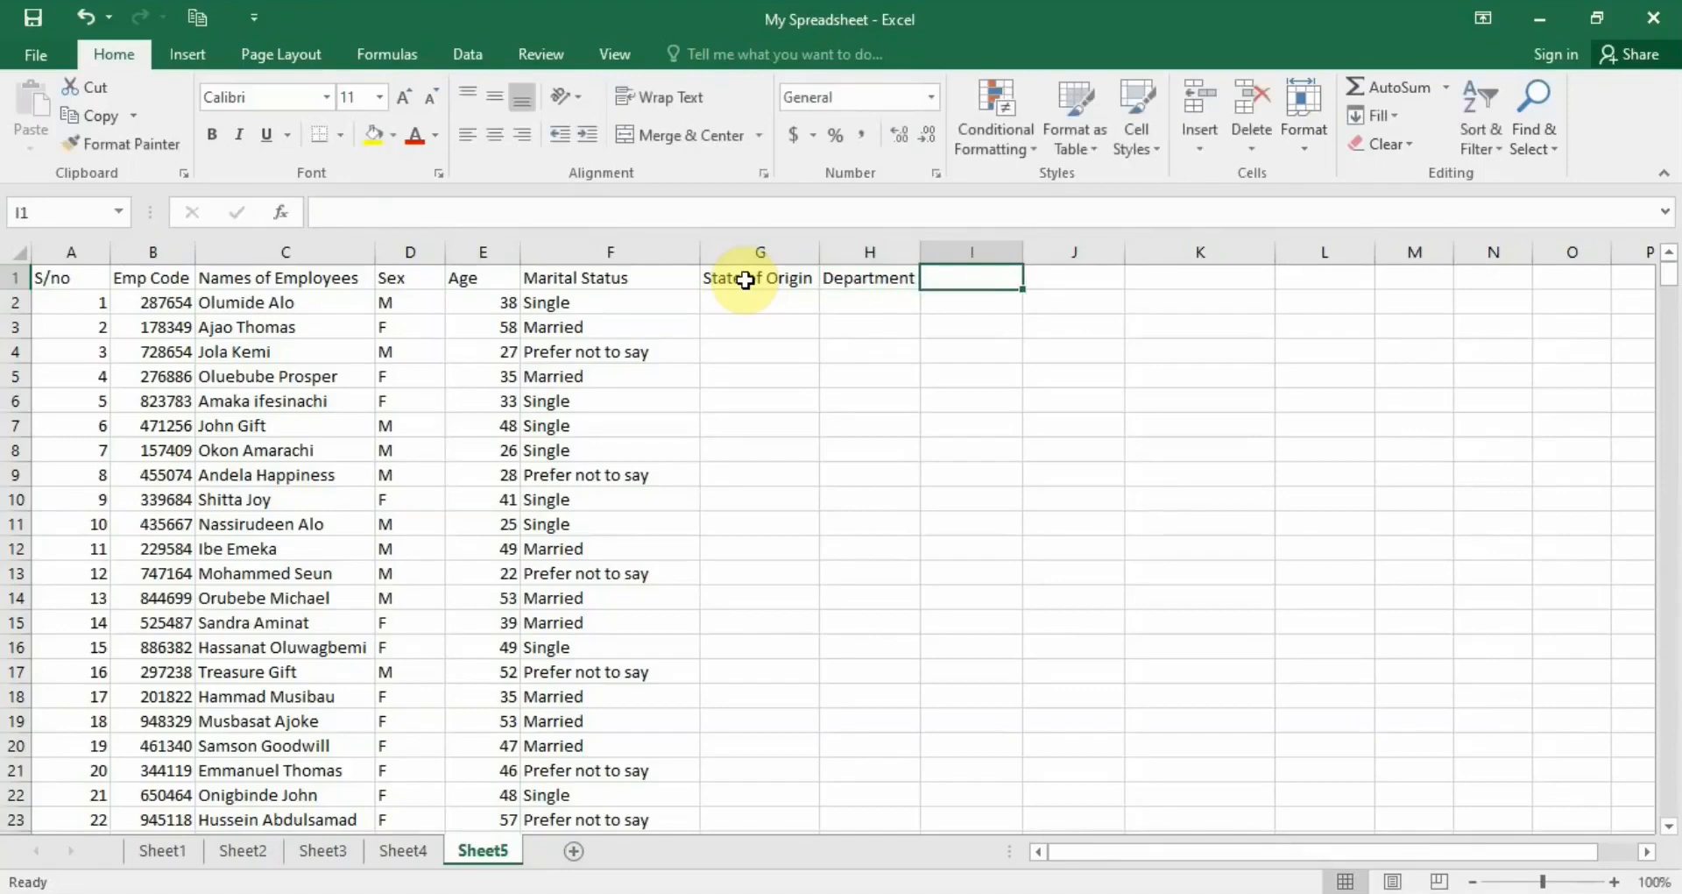
# - Enter the column headers Branch in cell I1 and Zone in cell J1
pyautogui.write('Bra')
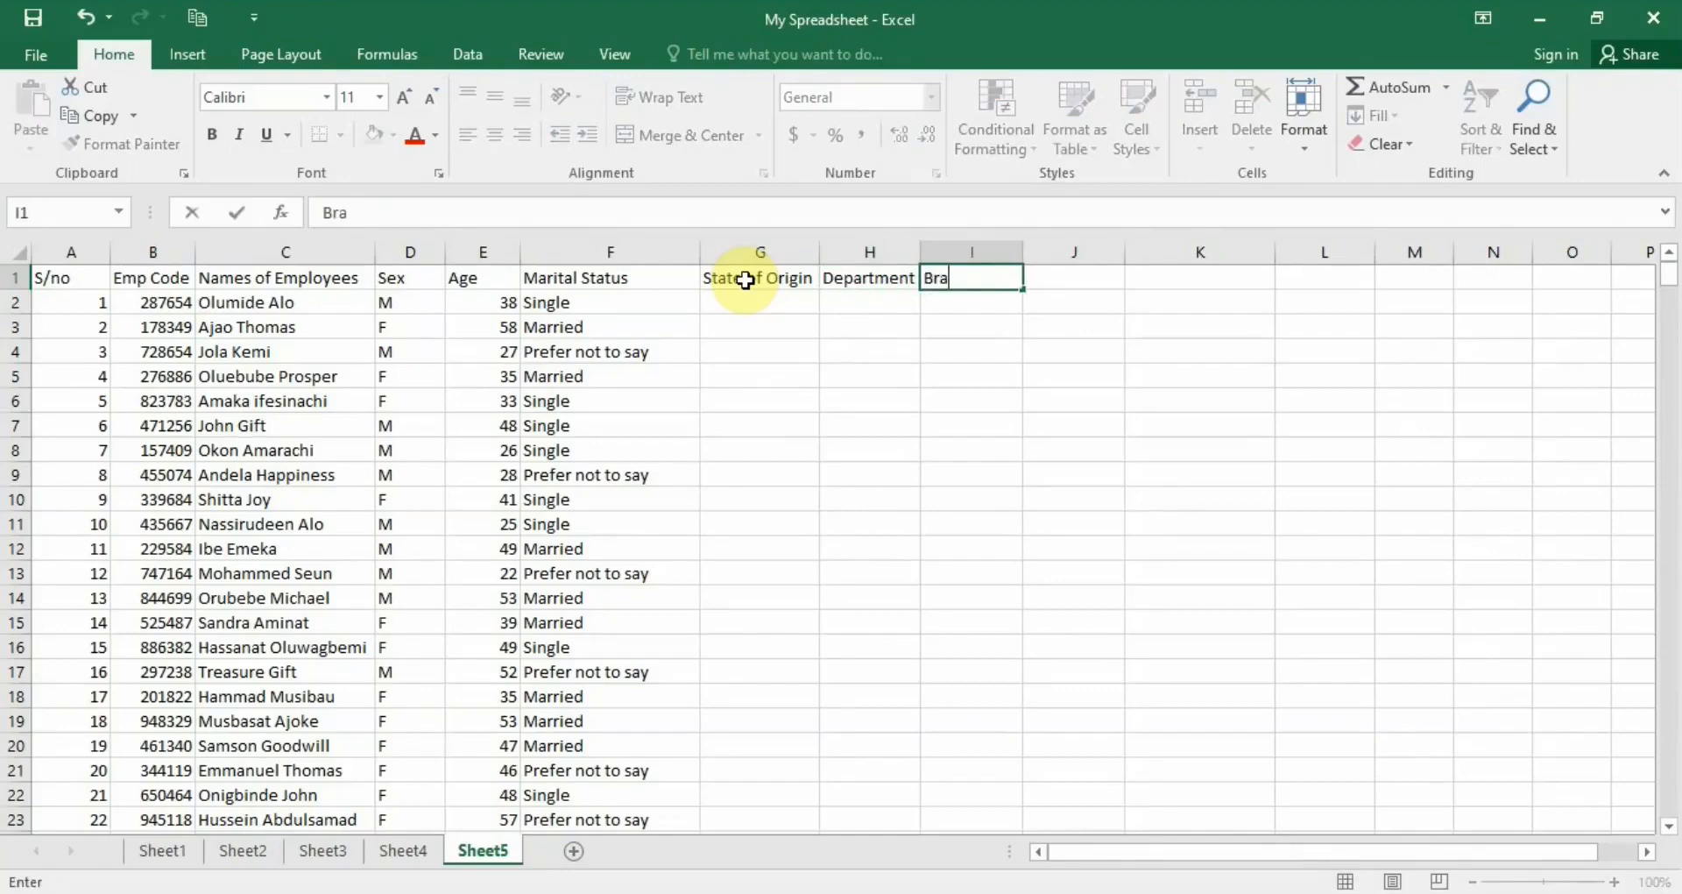
pyautogui.write('nch')
pyautogui.press('Tab')
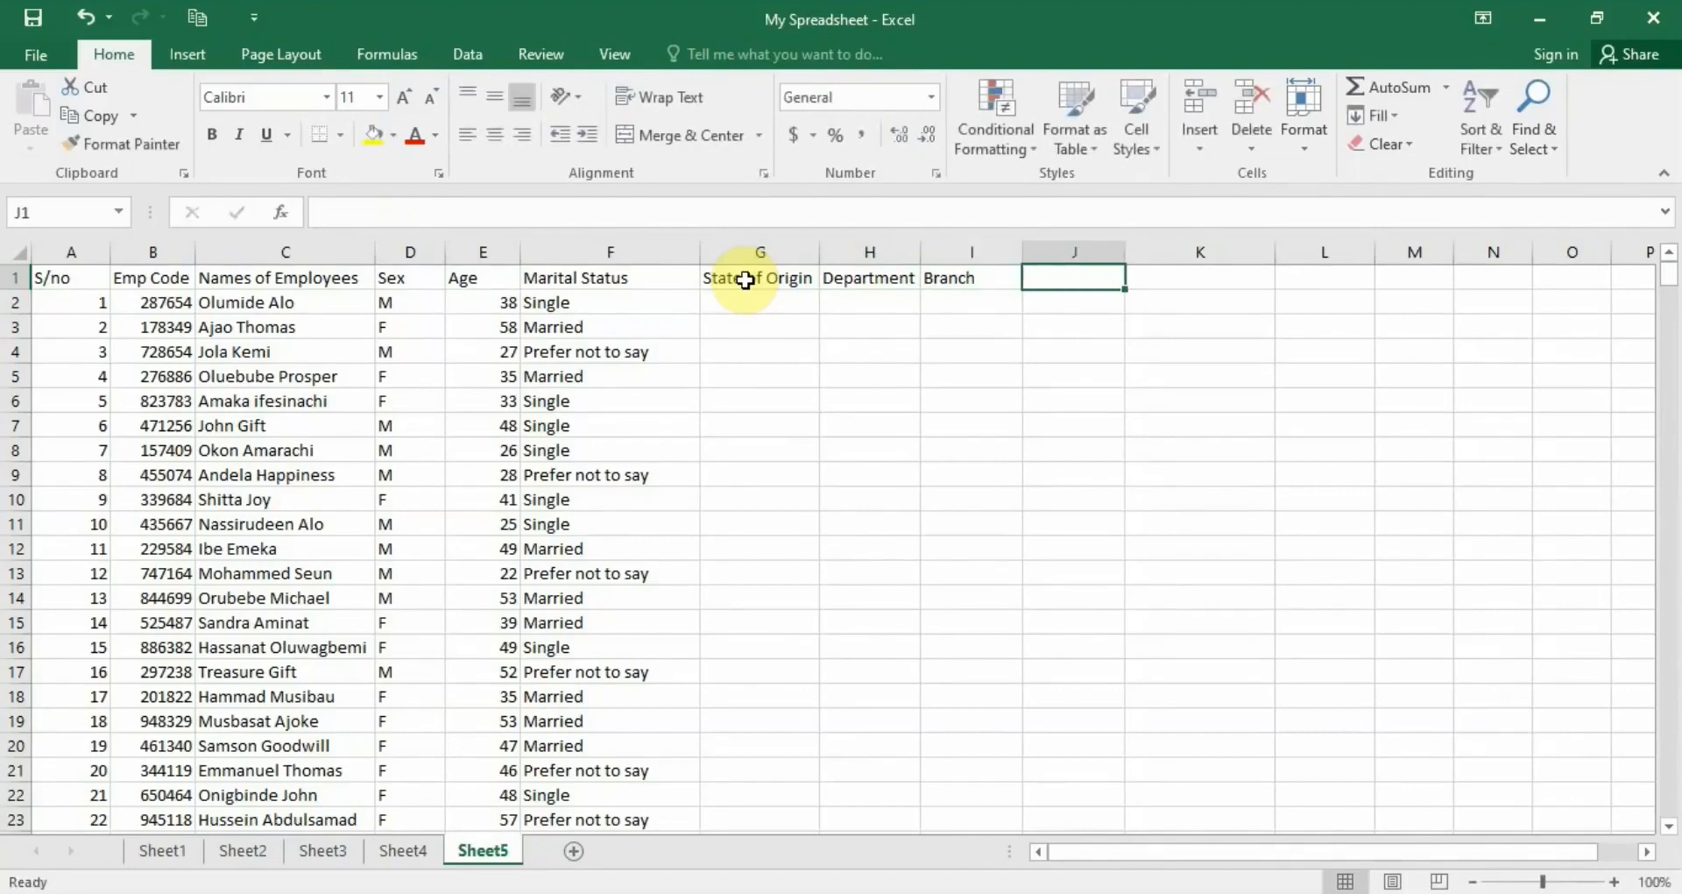
pyautogui.write('Z')
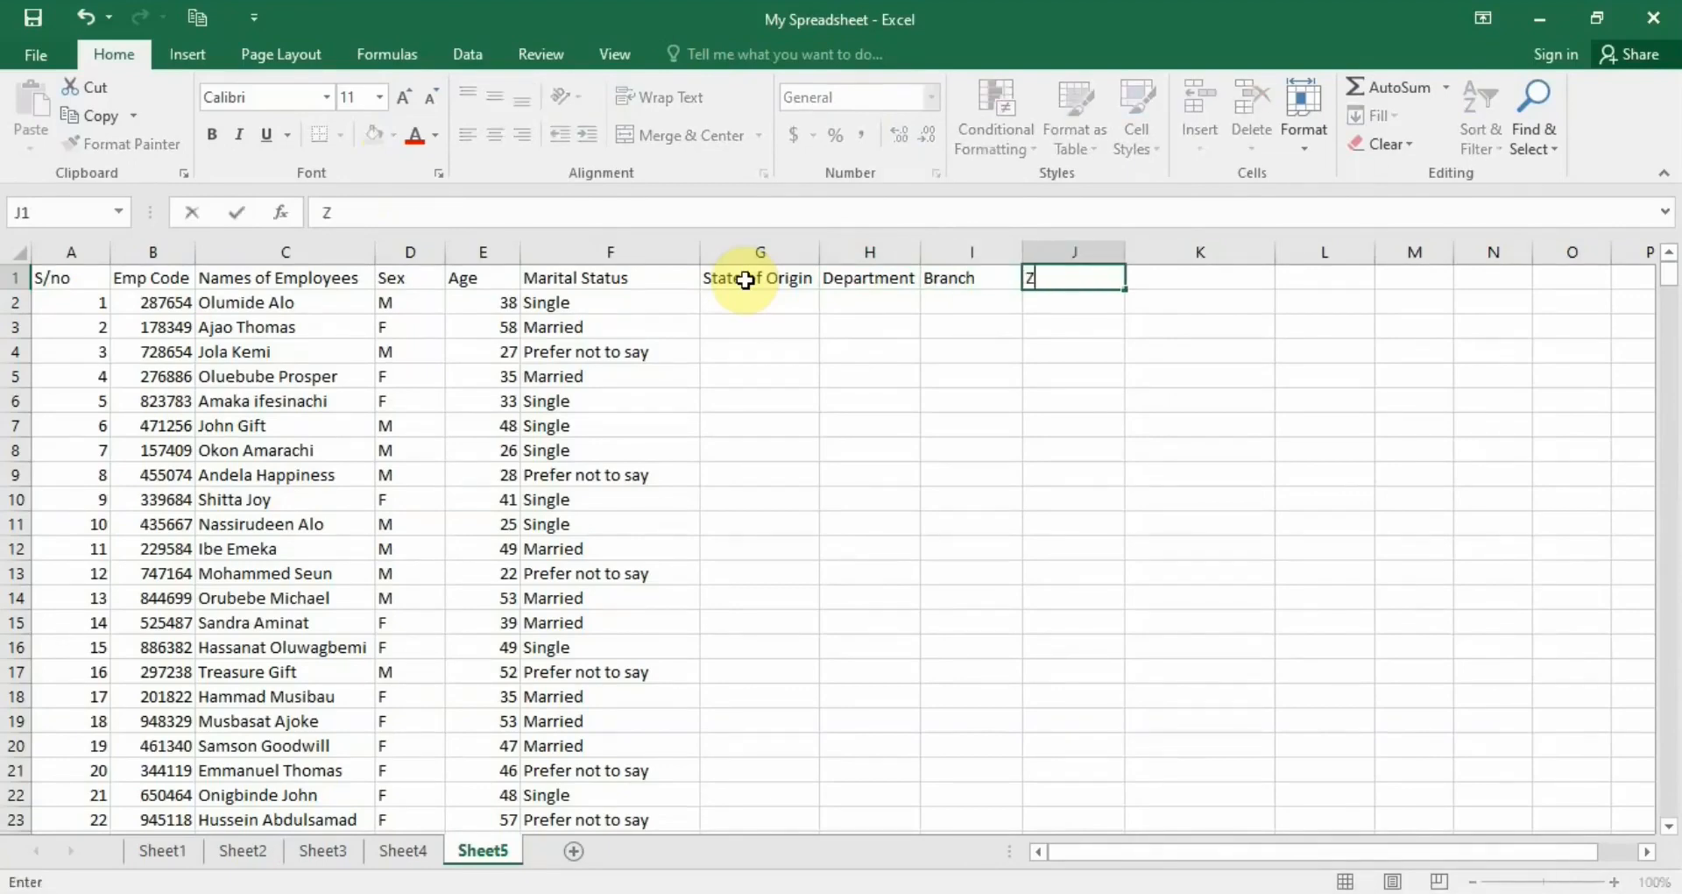
pyautogui.write('one')
pyautogui.press('Tab')
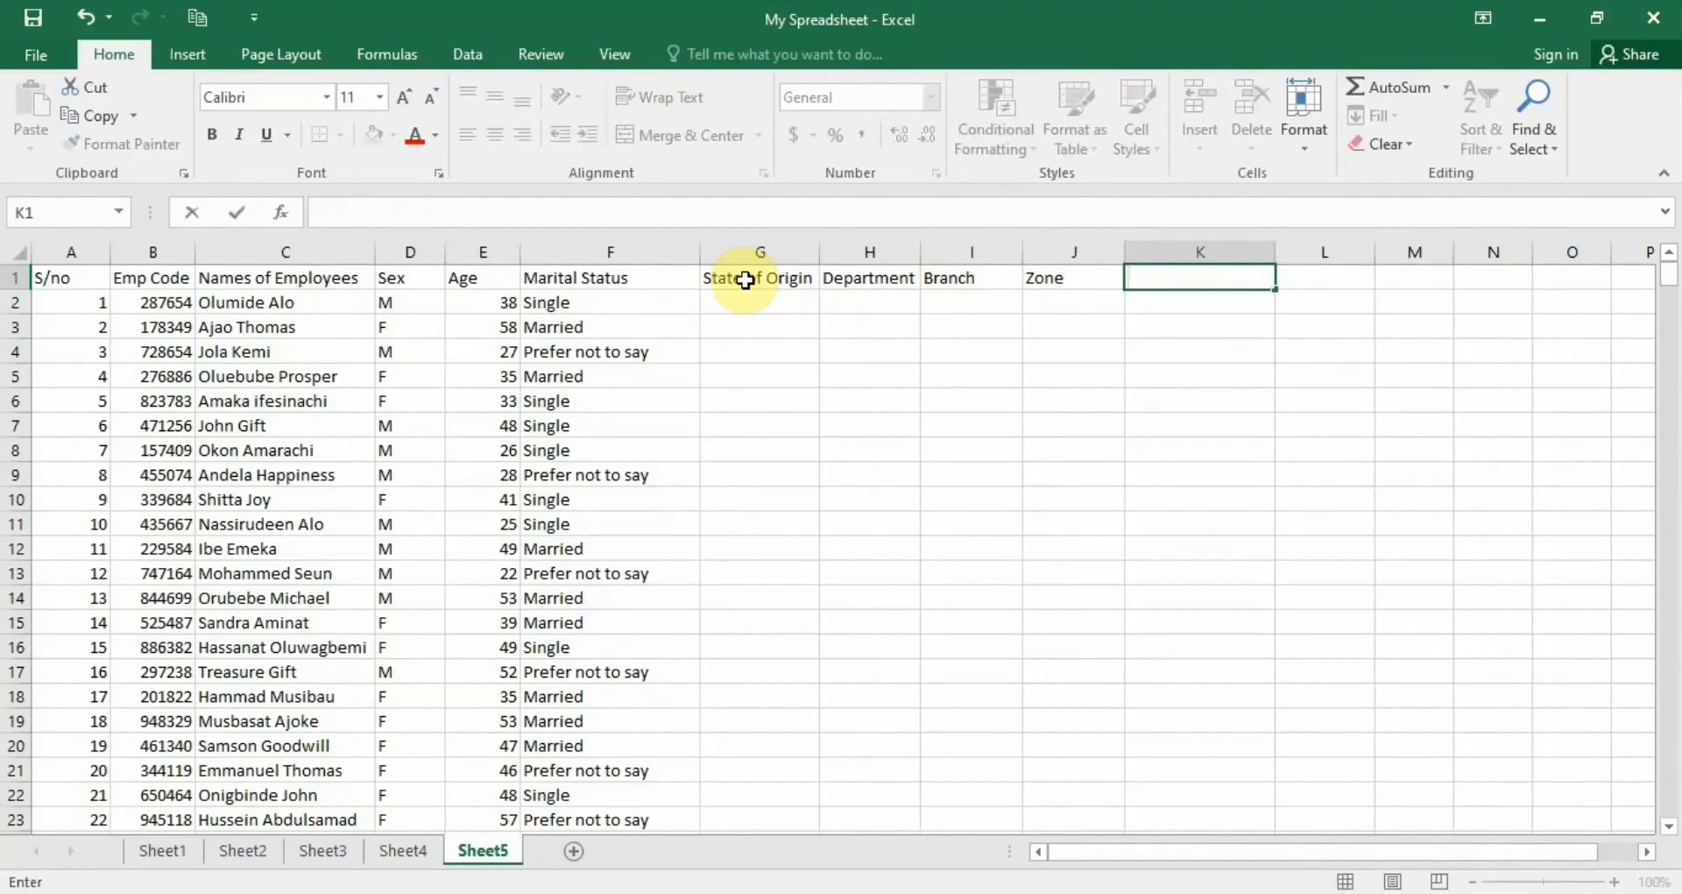
# - Enter the column headers Vaccination status in cell K1 and Salary in cell L1
pyautogui.write('Vaccination')
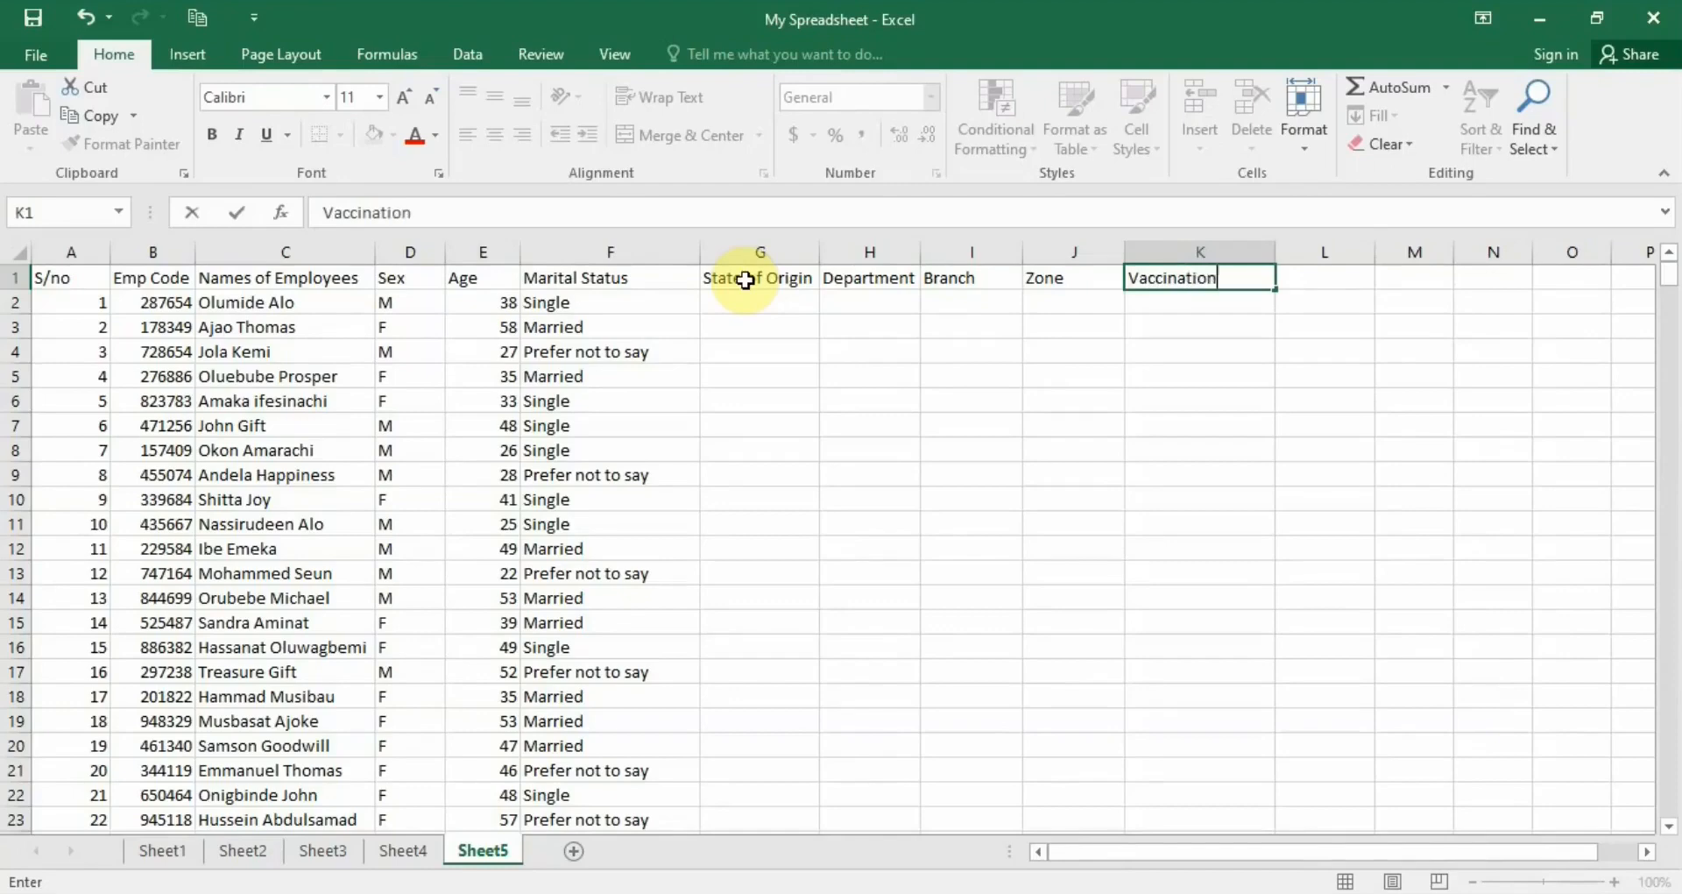
pyautogui.write(' status')
pyautogui.press('Tab')
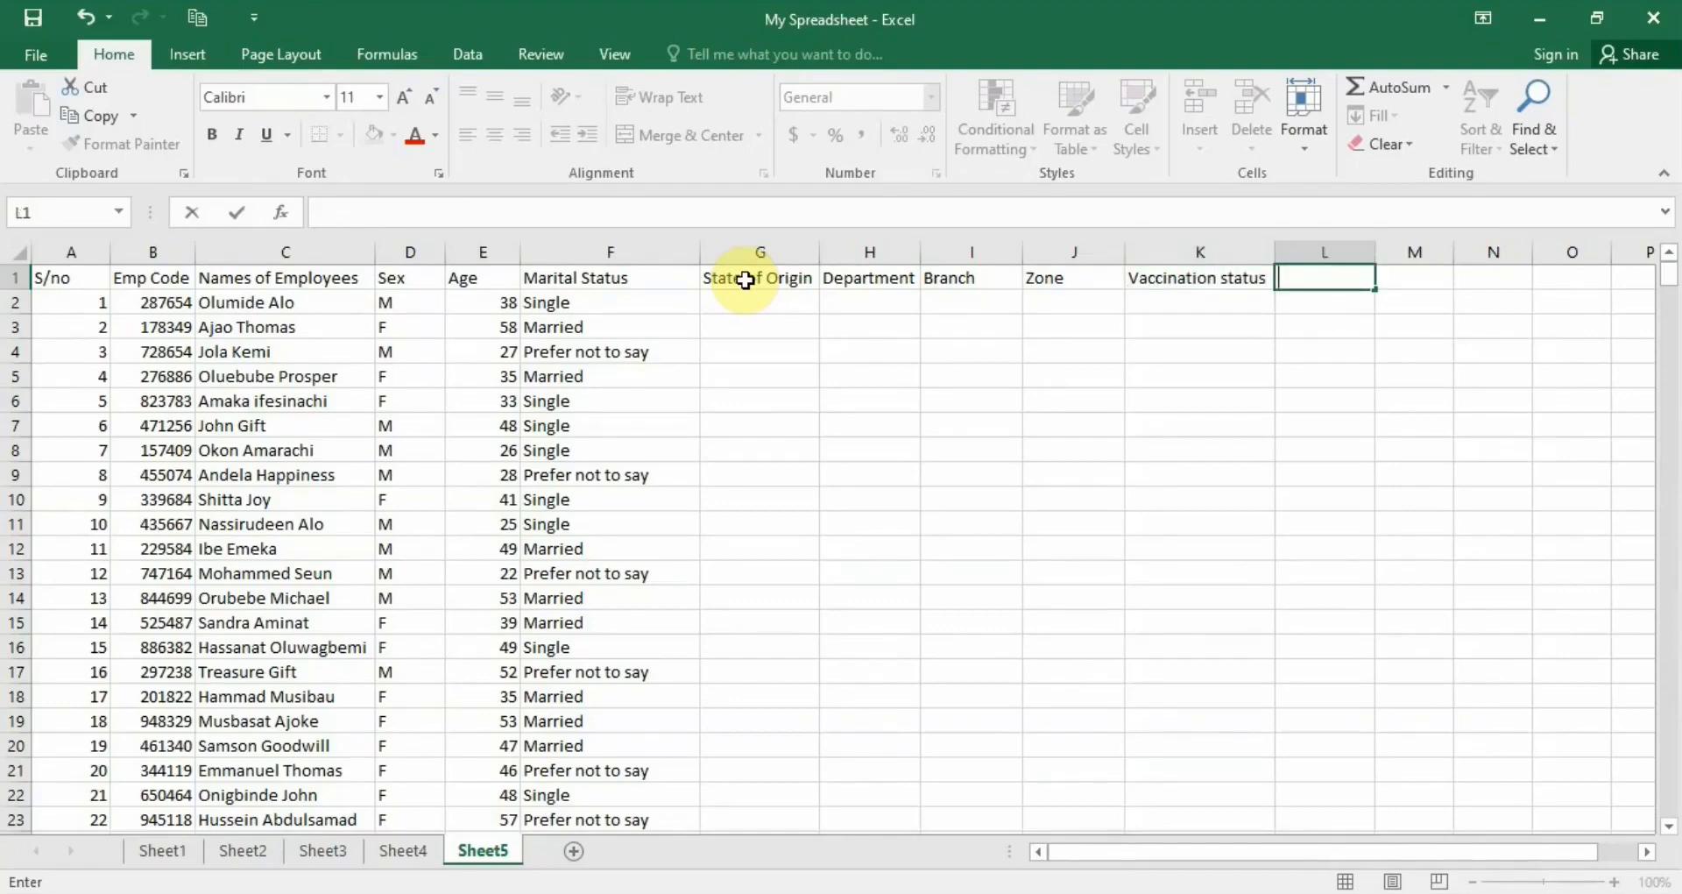
pyautogui.write('Salary')
# - Begin a CHOOSE formula in cell G2 under State of Origin with RANDBETWEEN(1, 10) as its index number
pyautogui.click(777, 306)
pyautogui.write('=')
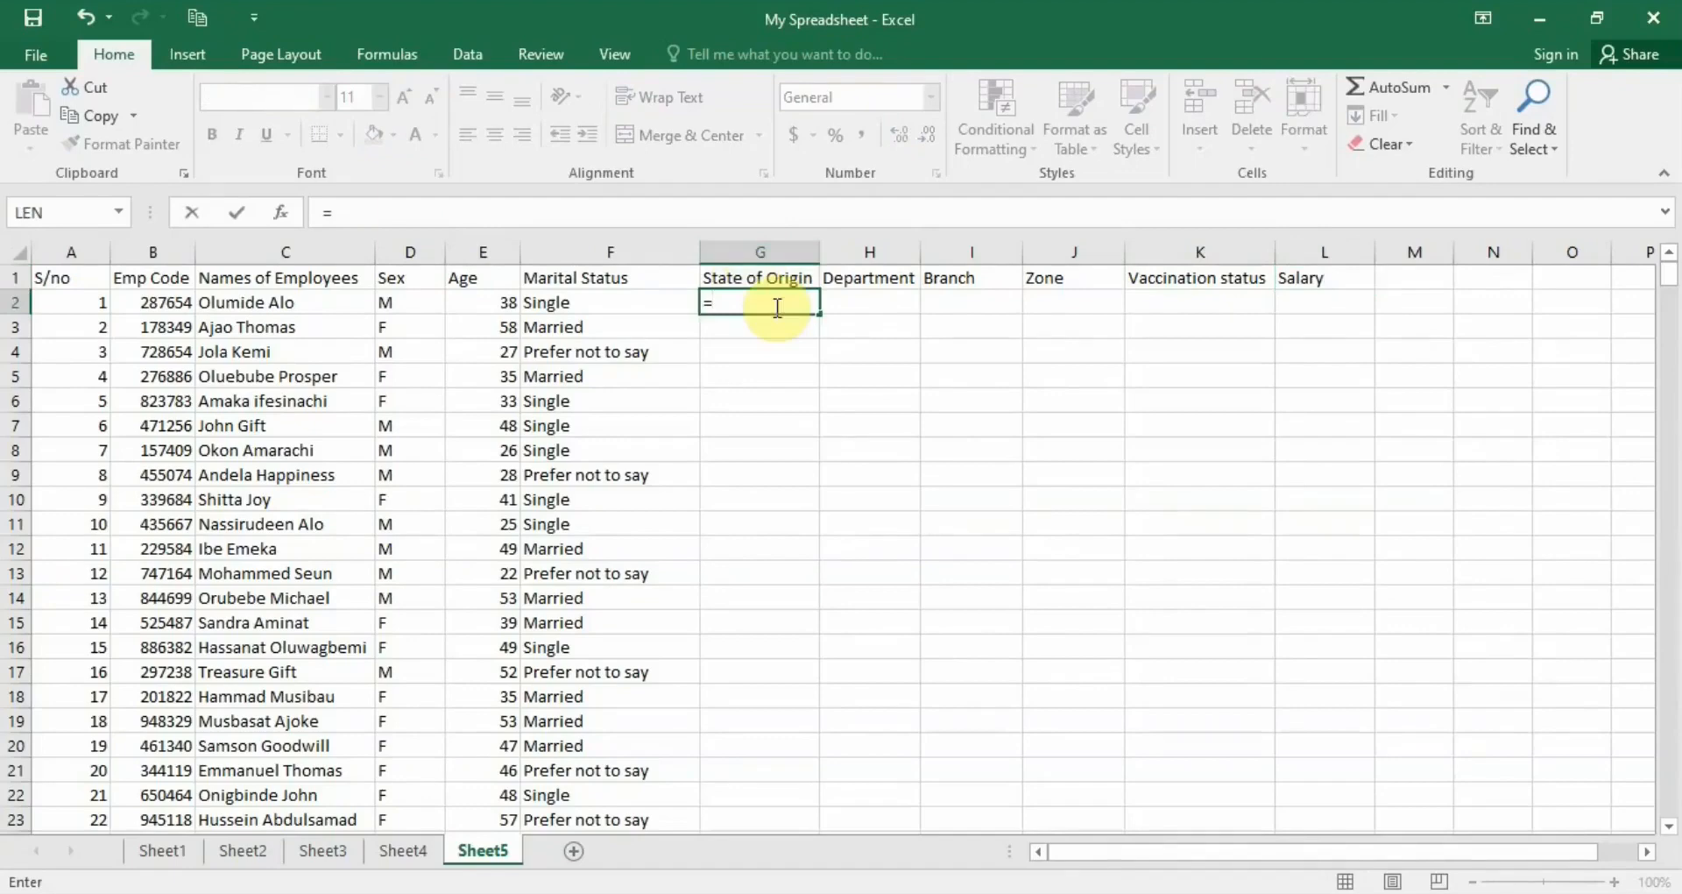
pyautogui.write('cho')
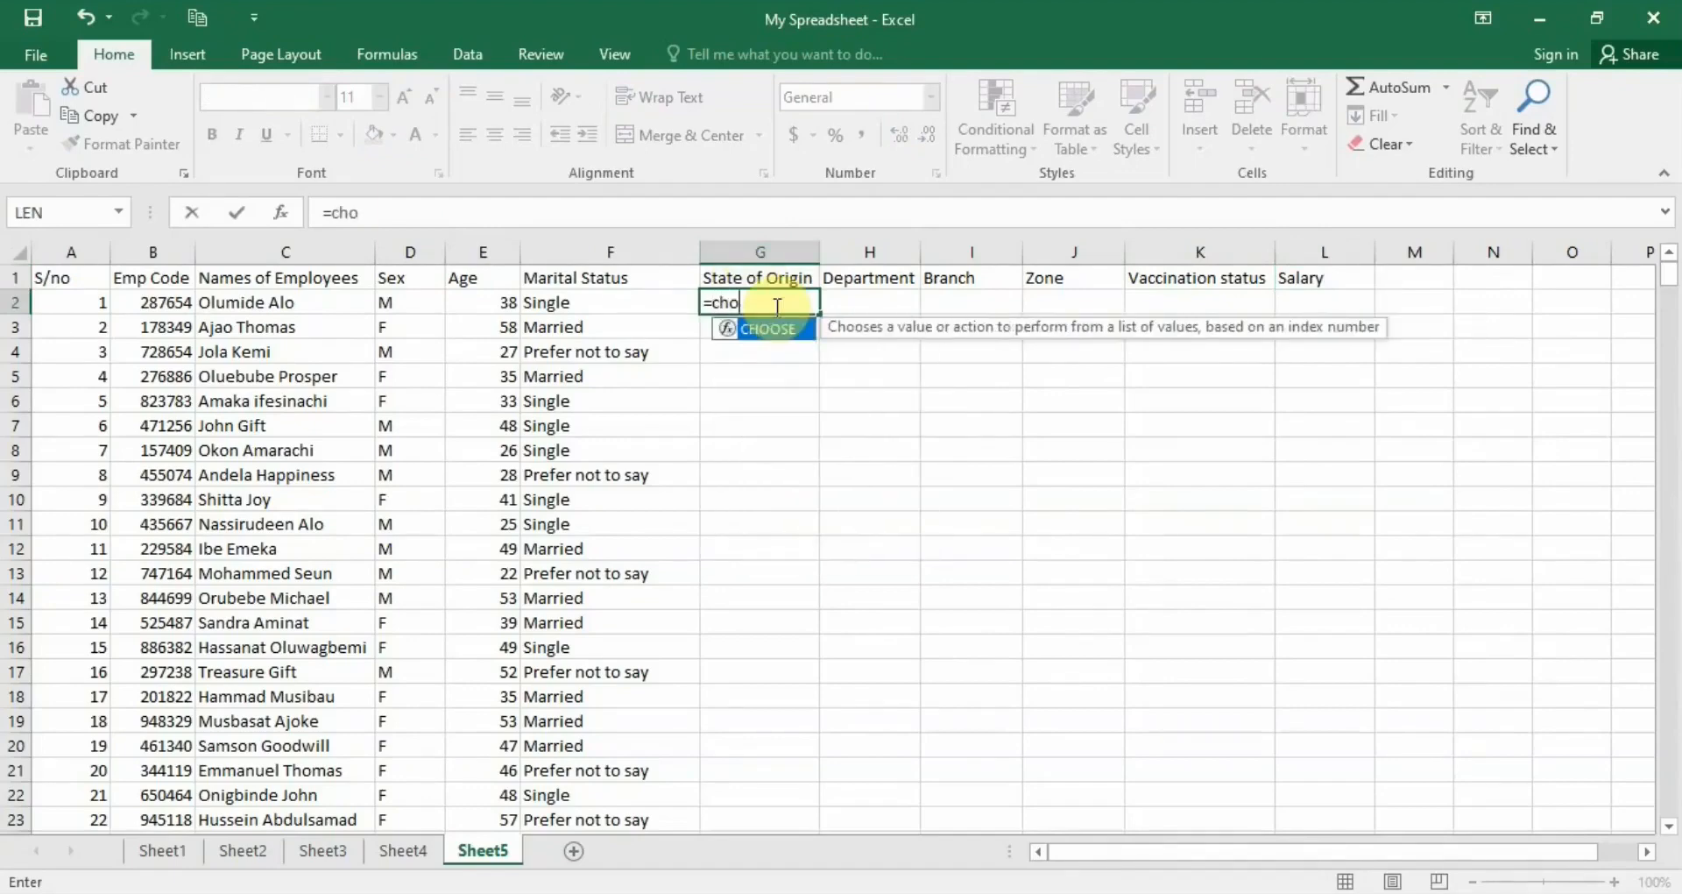
pyautogui.doubleClick(771, 327)
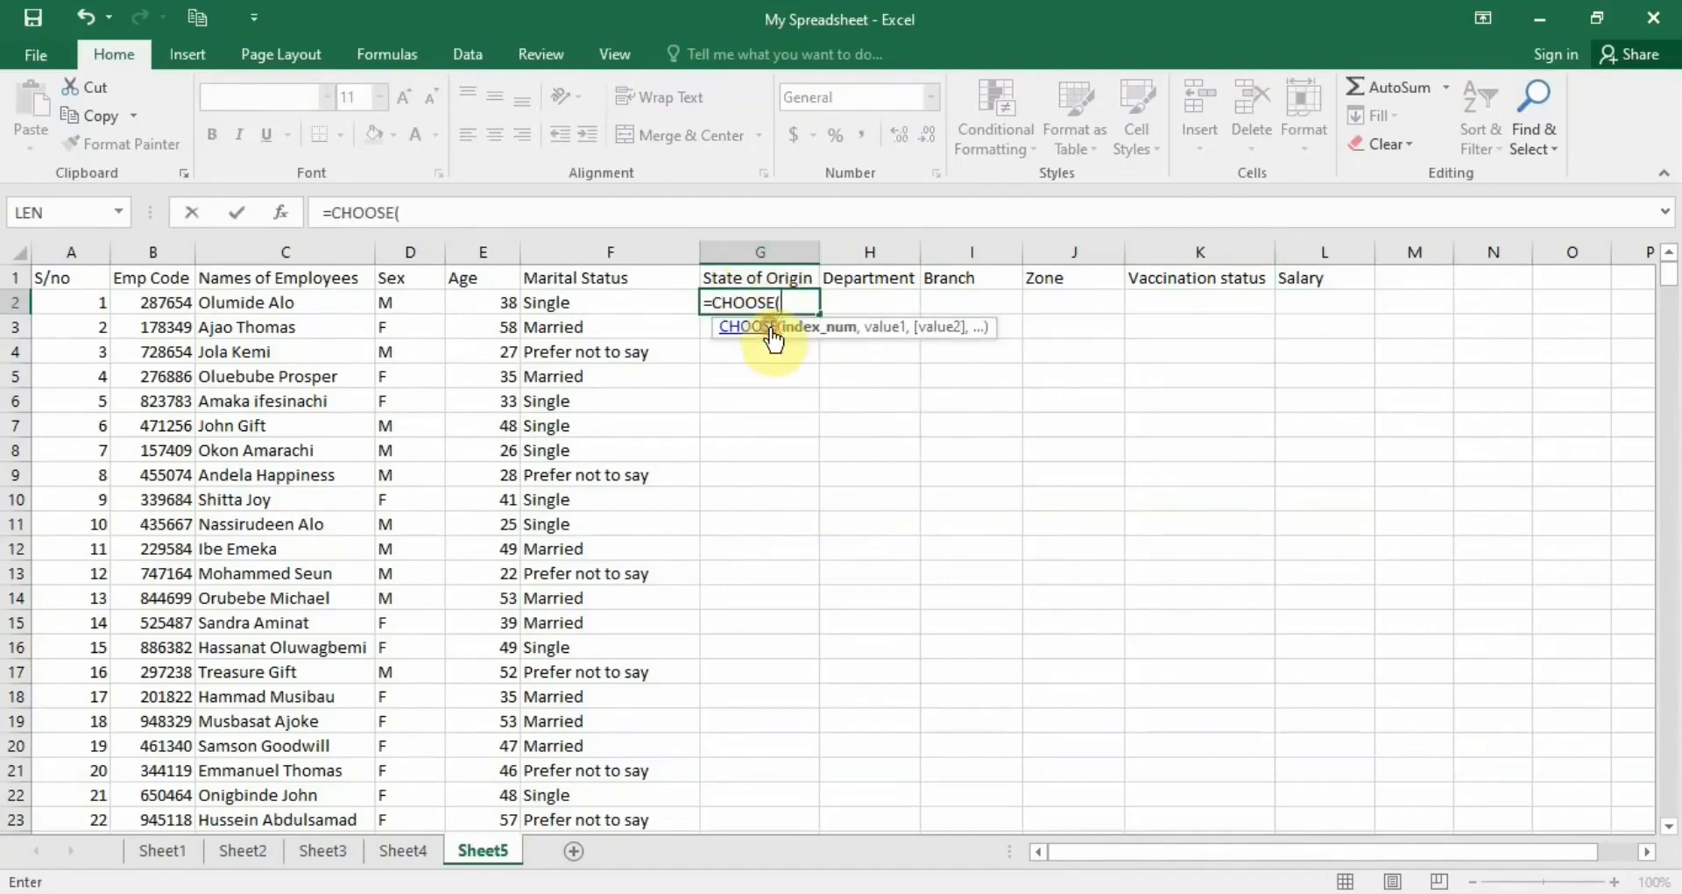
pyautogui.write('ra')
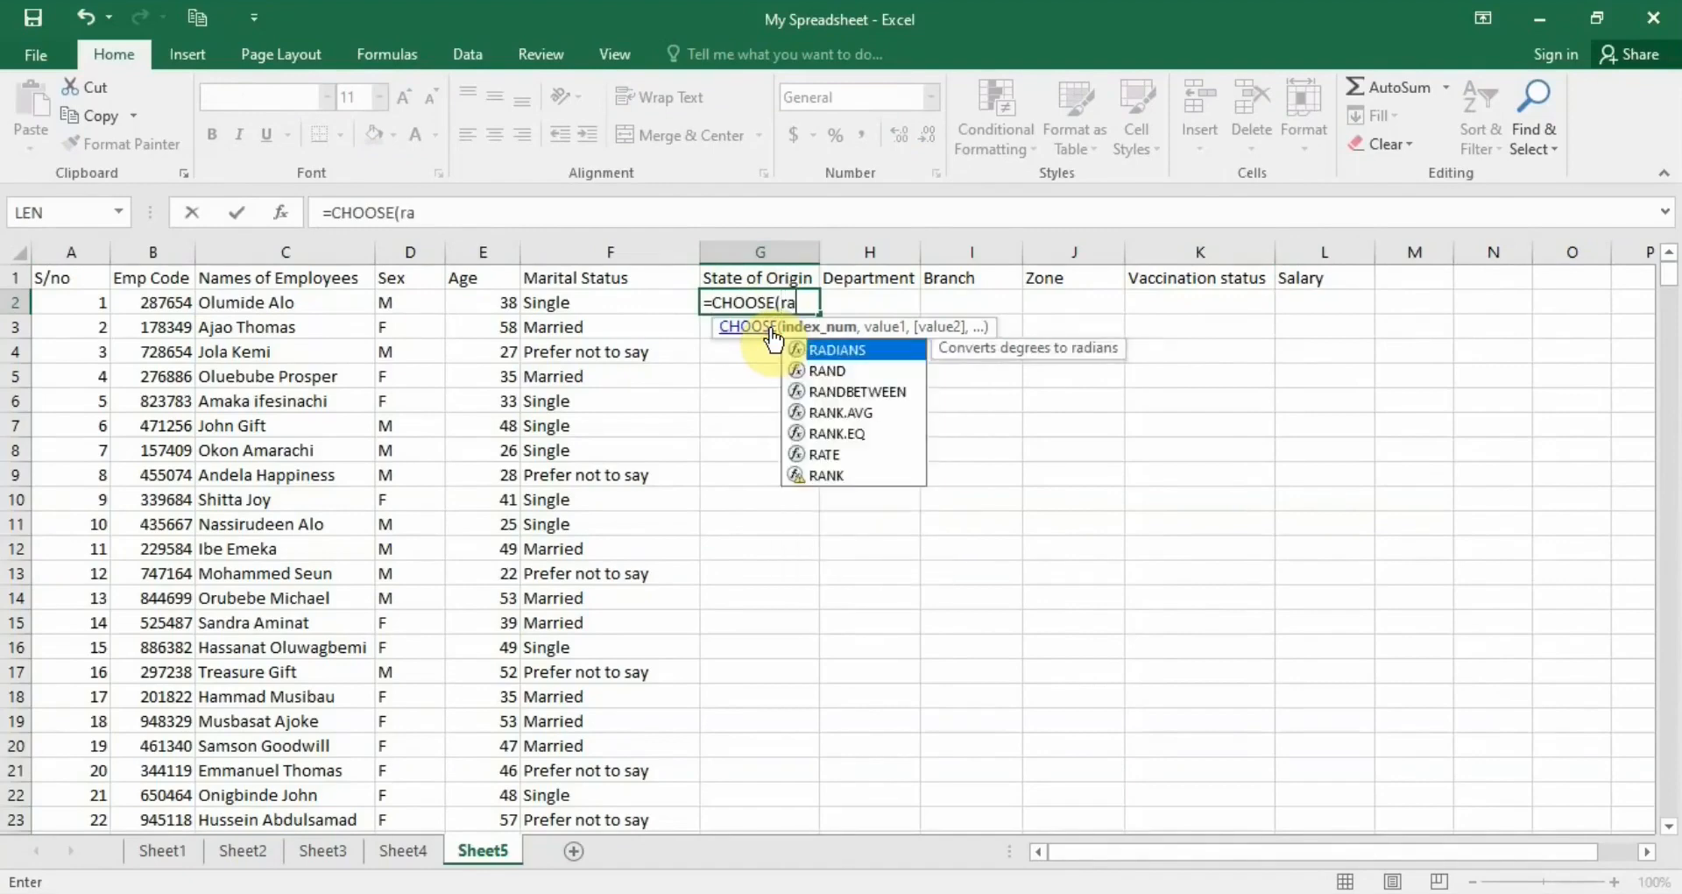
pyautogui.doubleClick(837, 396)
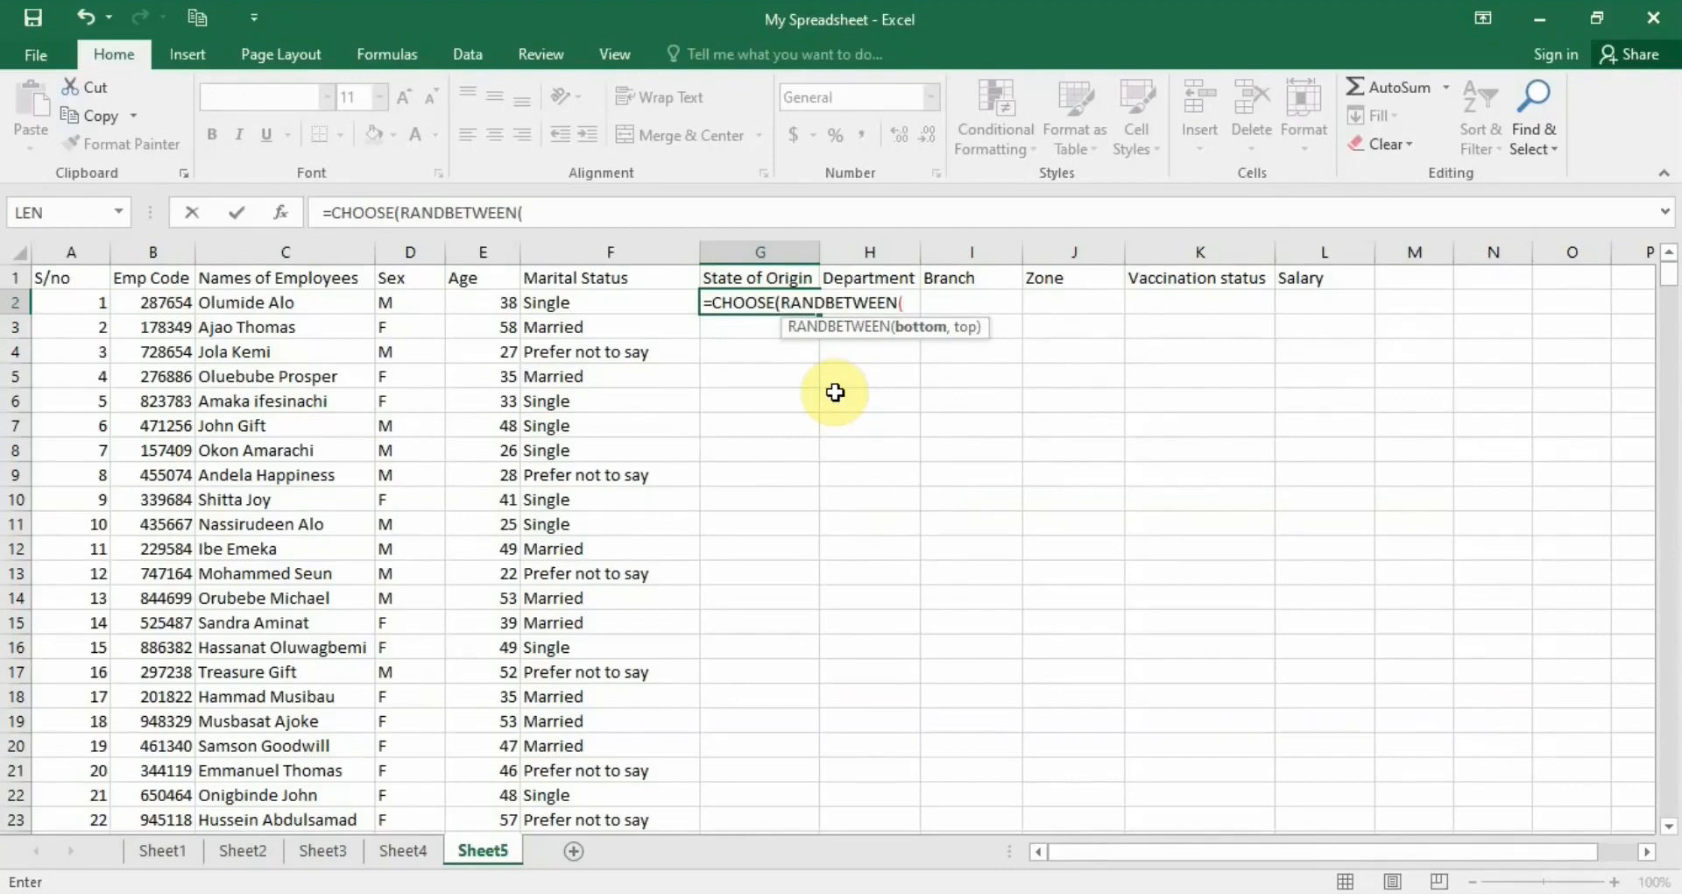
pyautogui.write('1, 10')
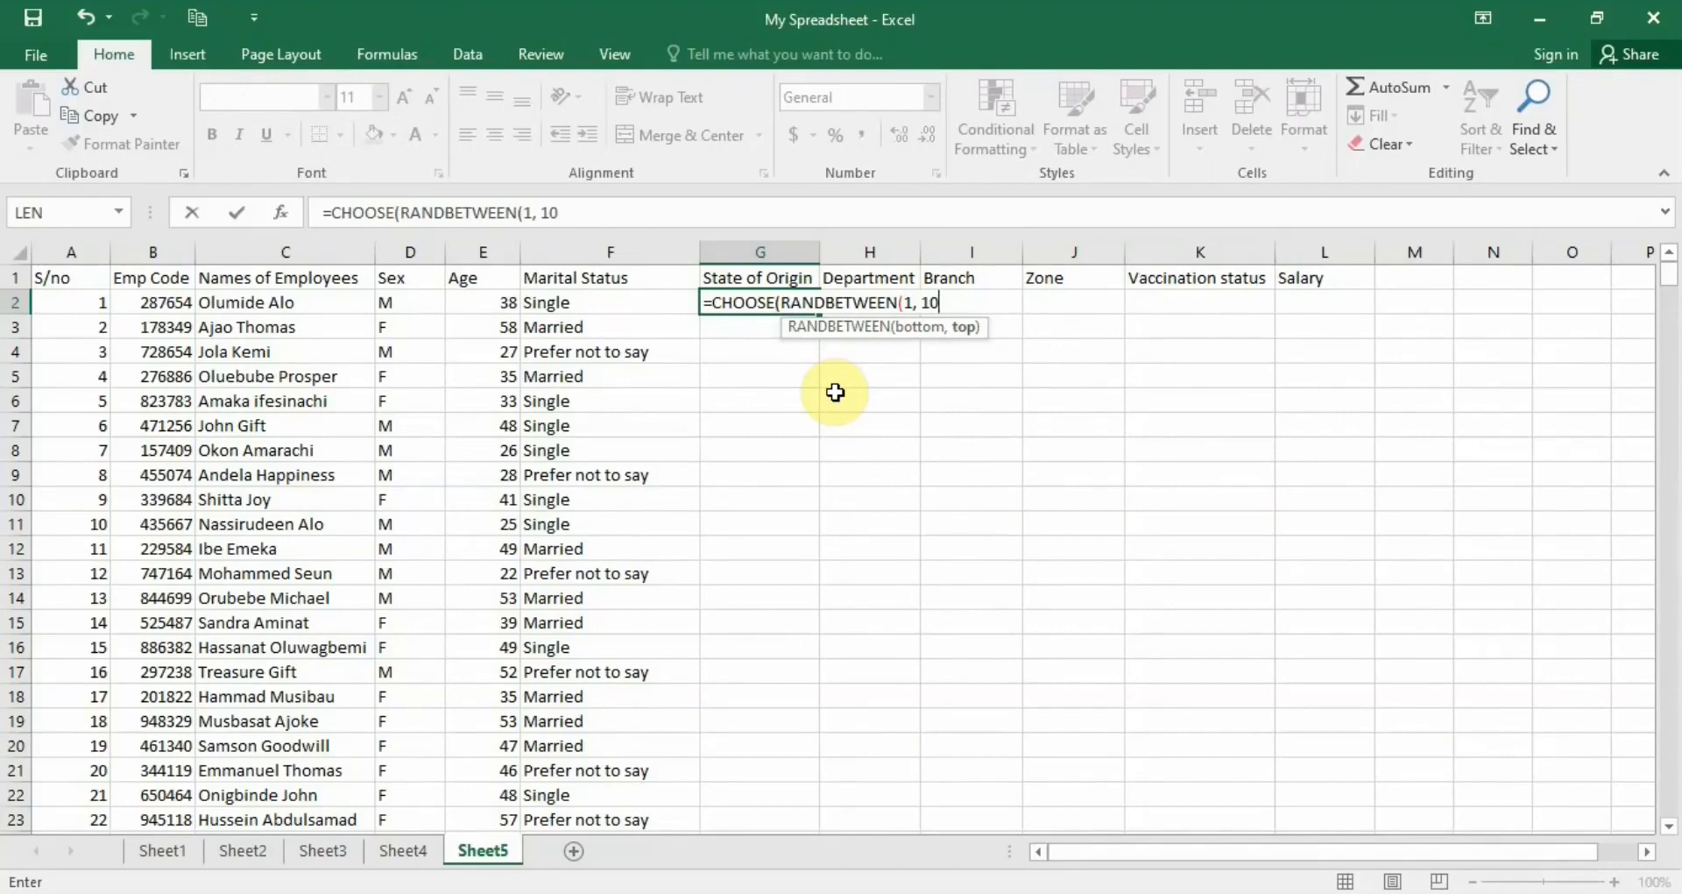
pyautogui.write(')')
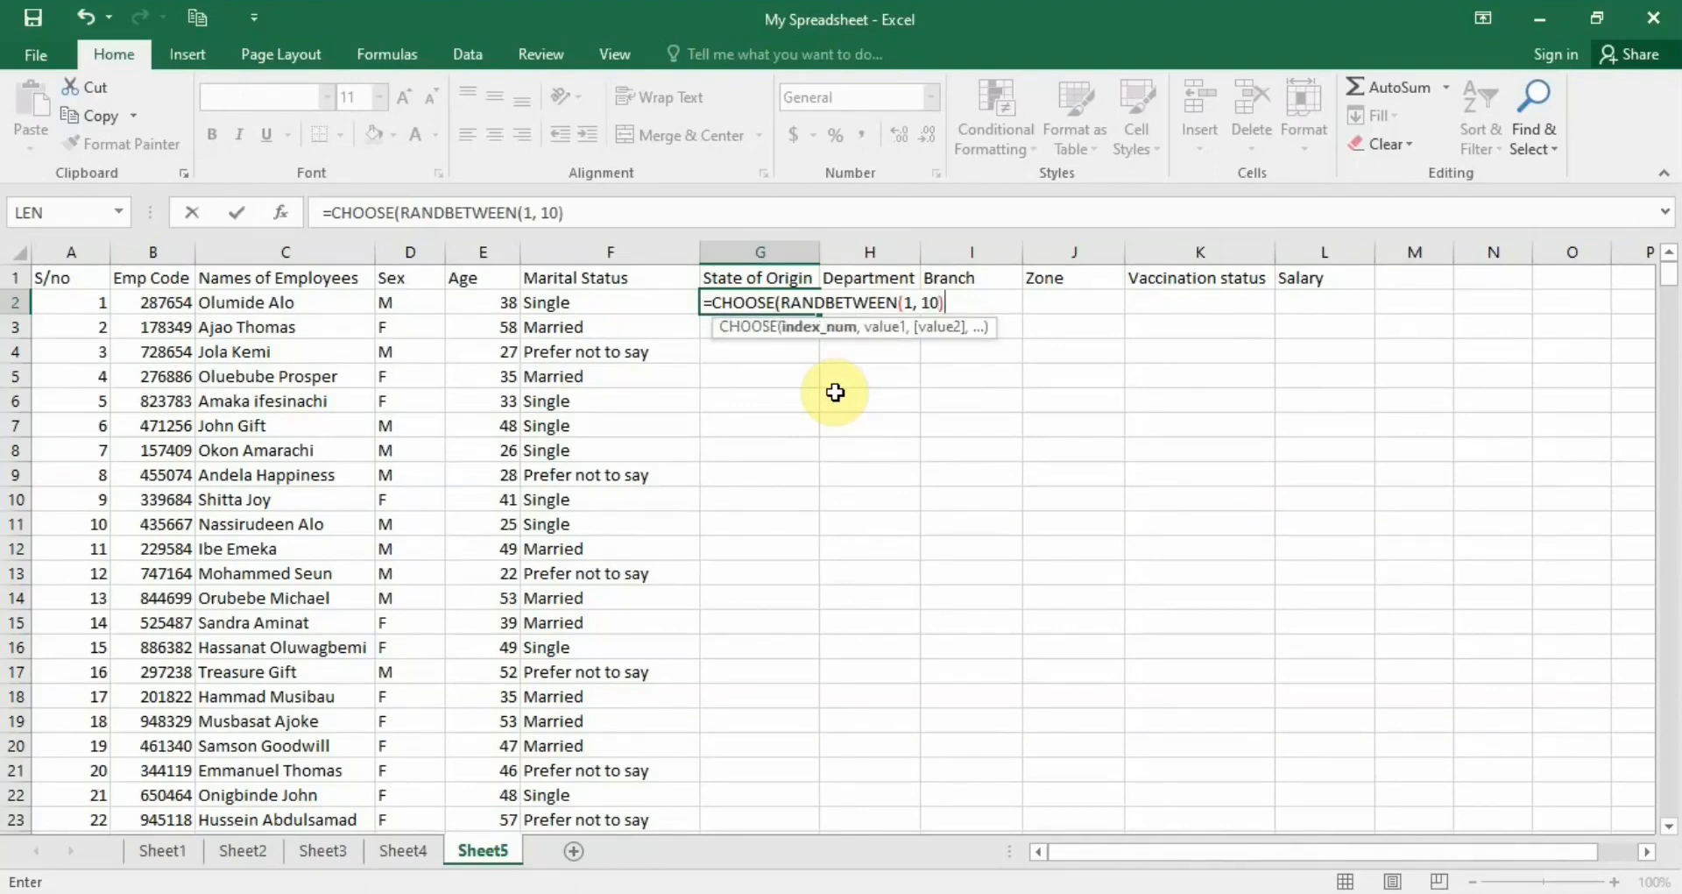
pyautogui.write(',')
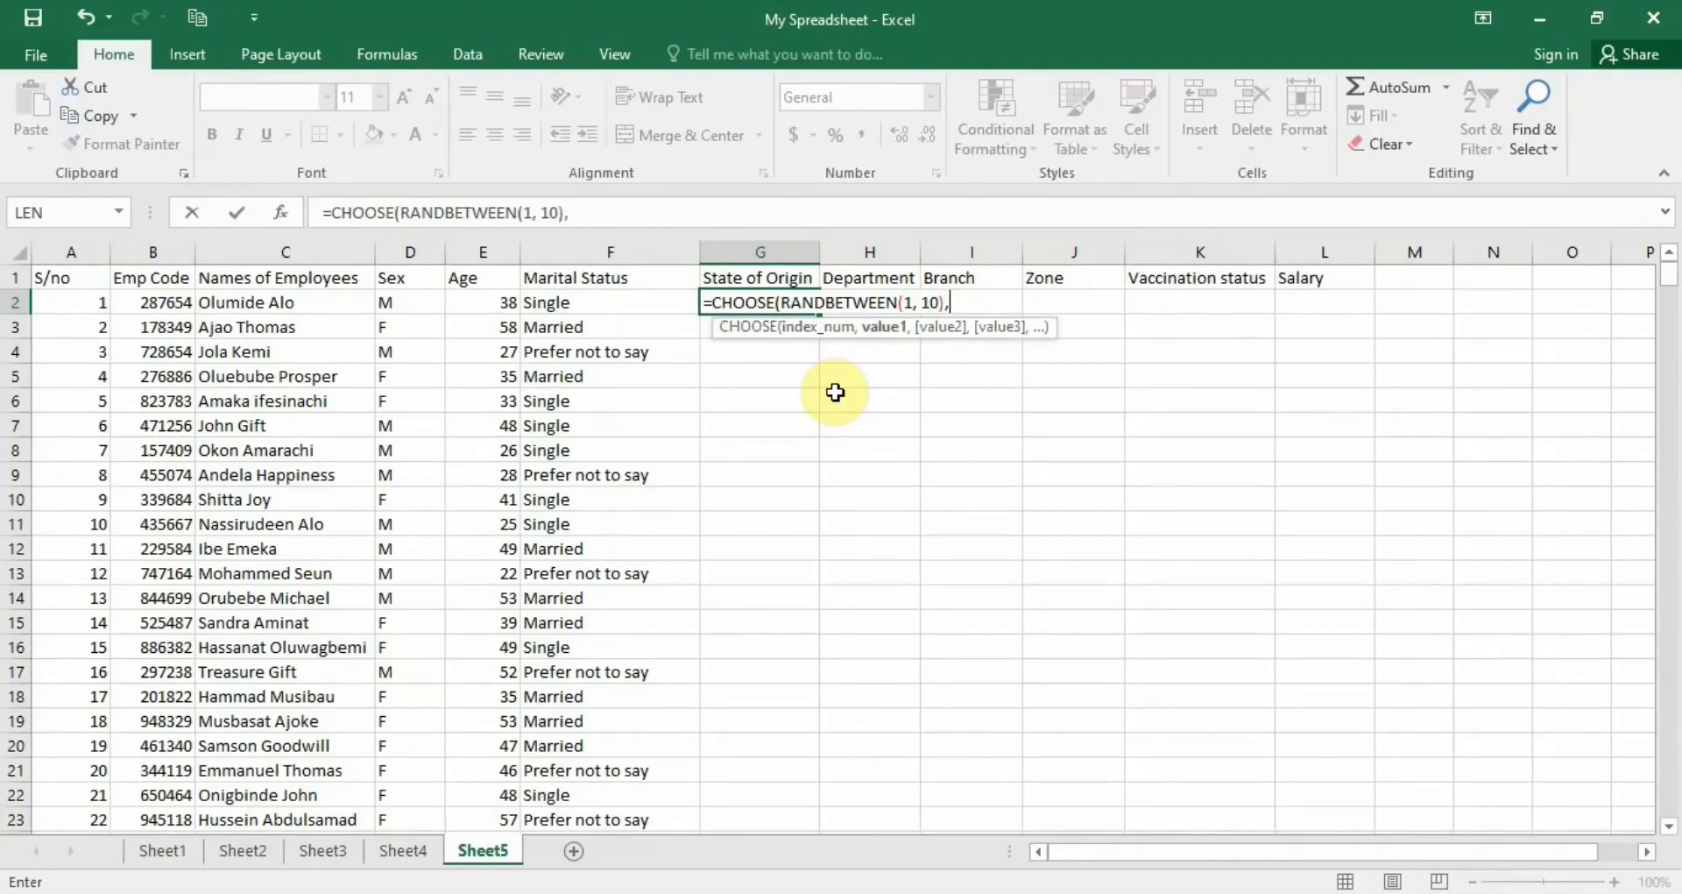
# - Add "Abuja", "Enugu", "Zamfara", "Lagos", "Niger" and Porthacourt as the first six choices of the State of Origin formula
pyautogui.write(' "Abuja", ')
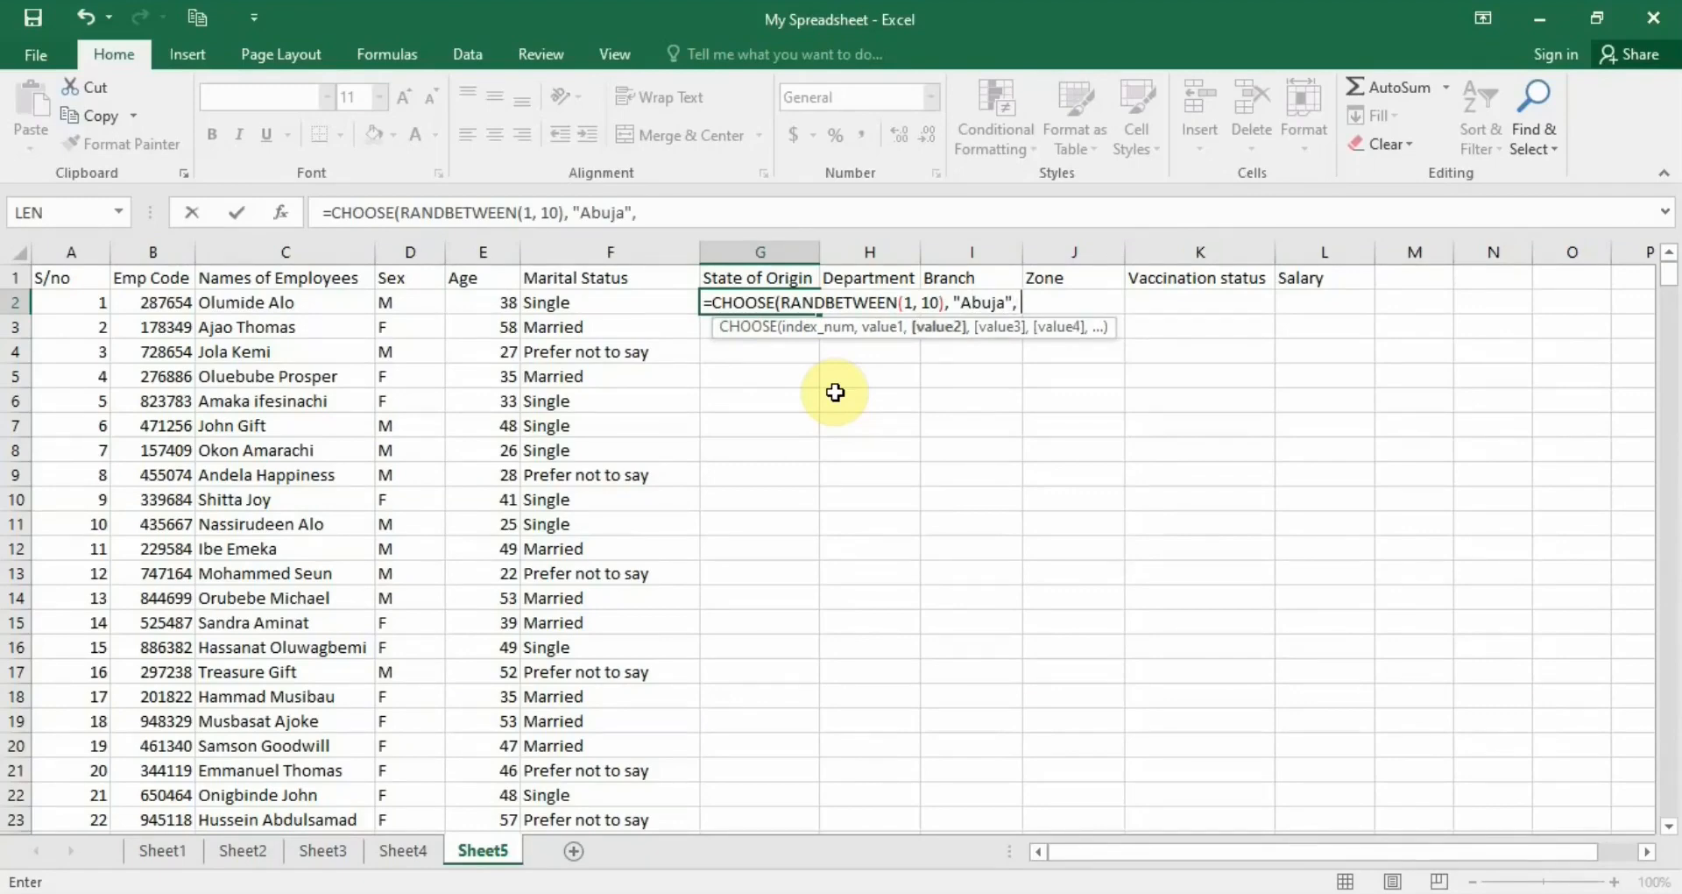
pyautogui.write('"Enugu", ')
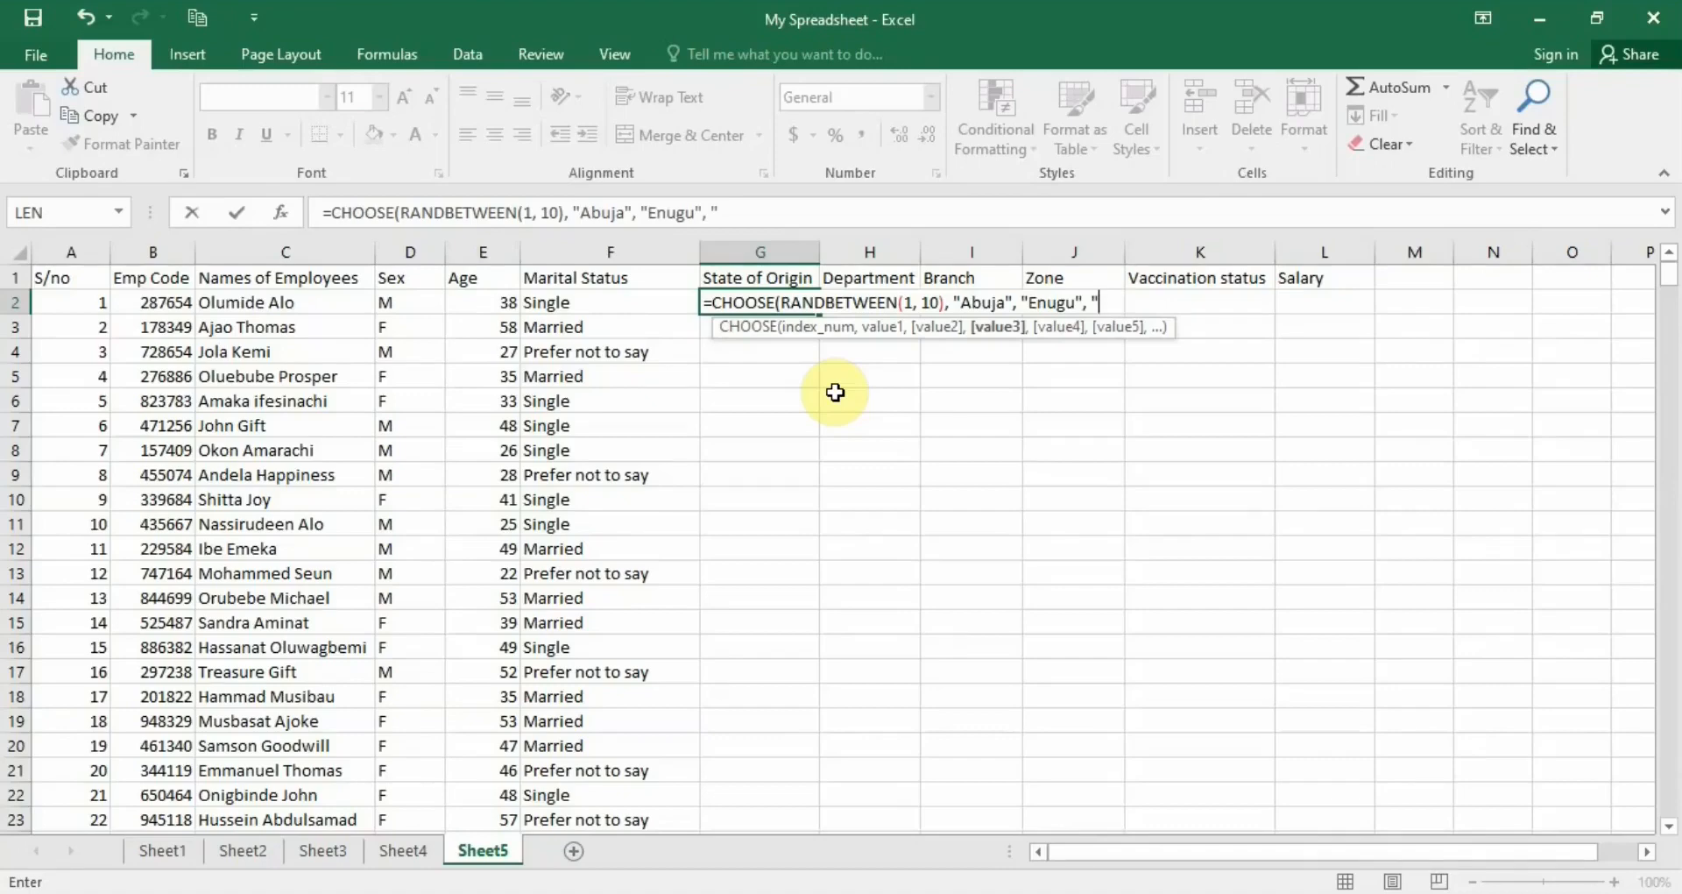
pyautogui.write('"Zamfara", ')
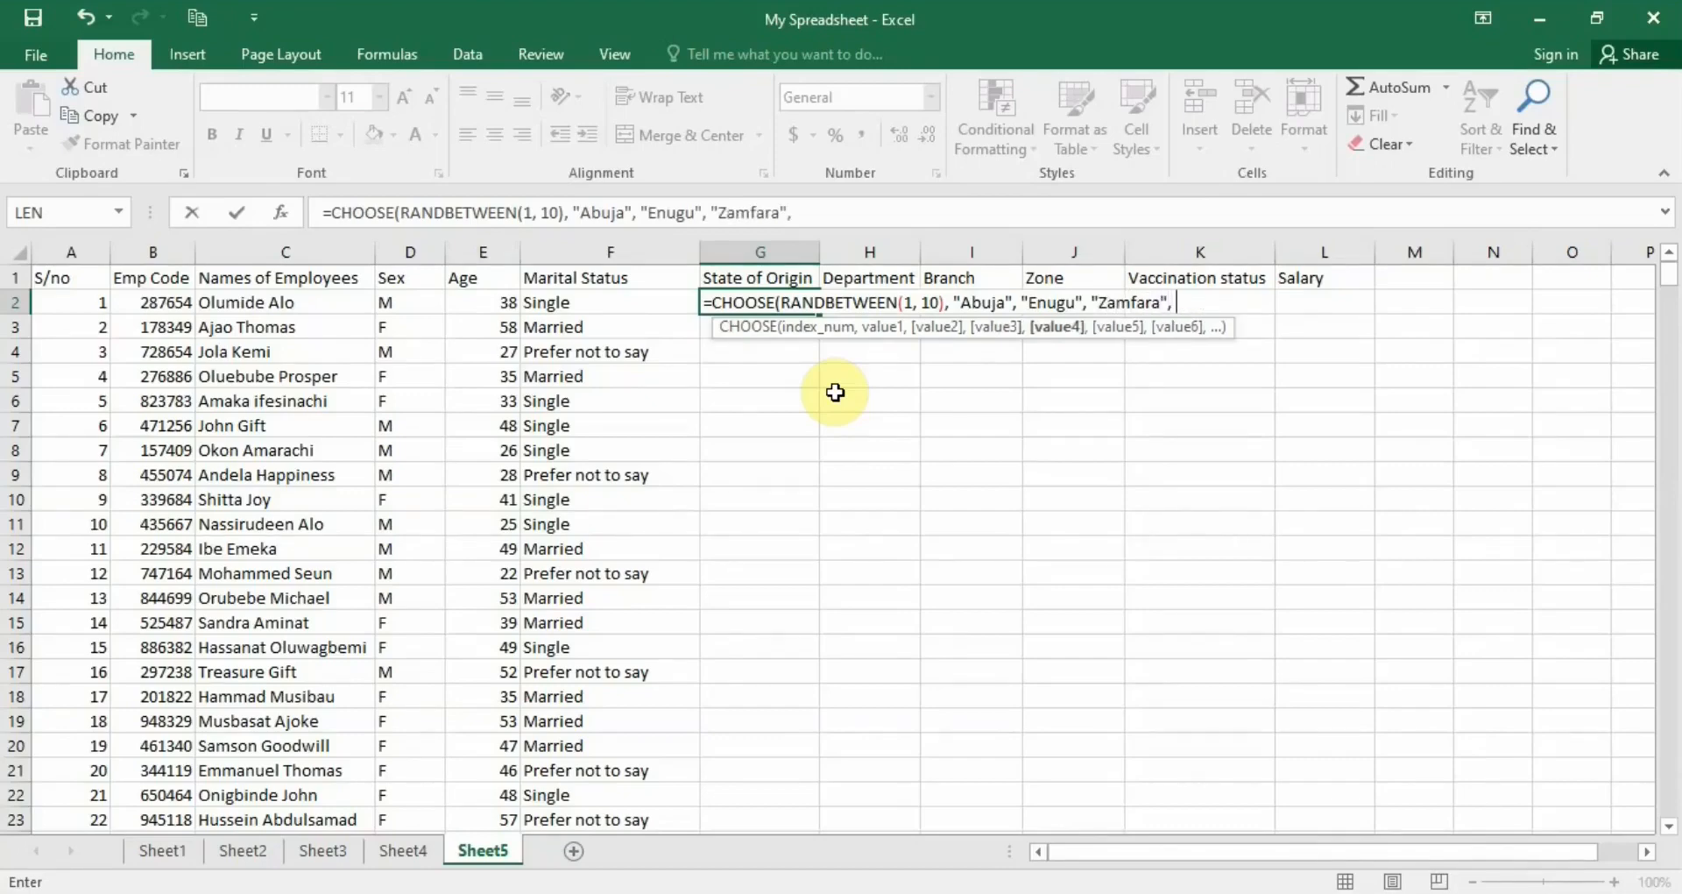
pyautogui.write('"Lagos", ')
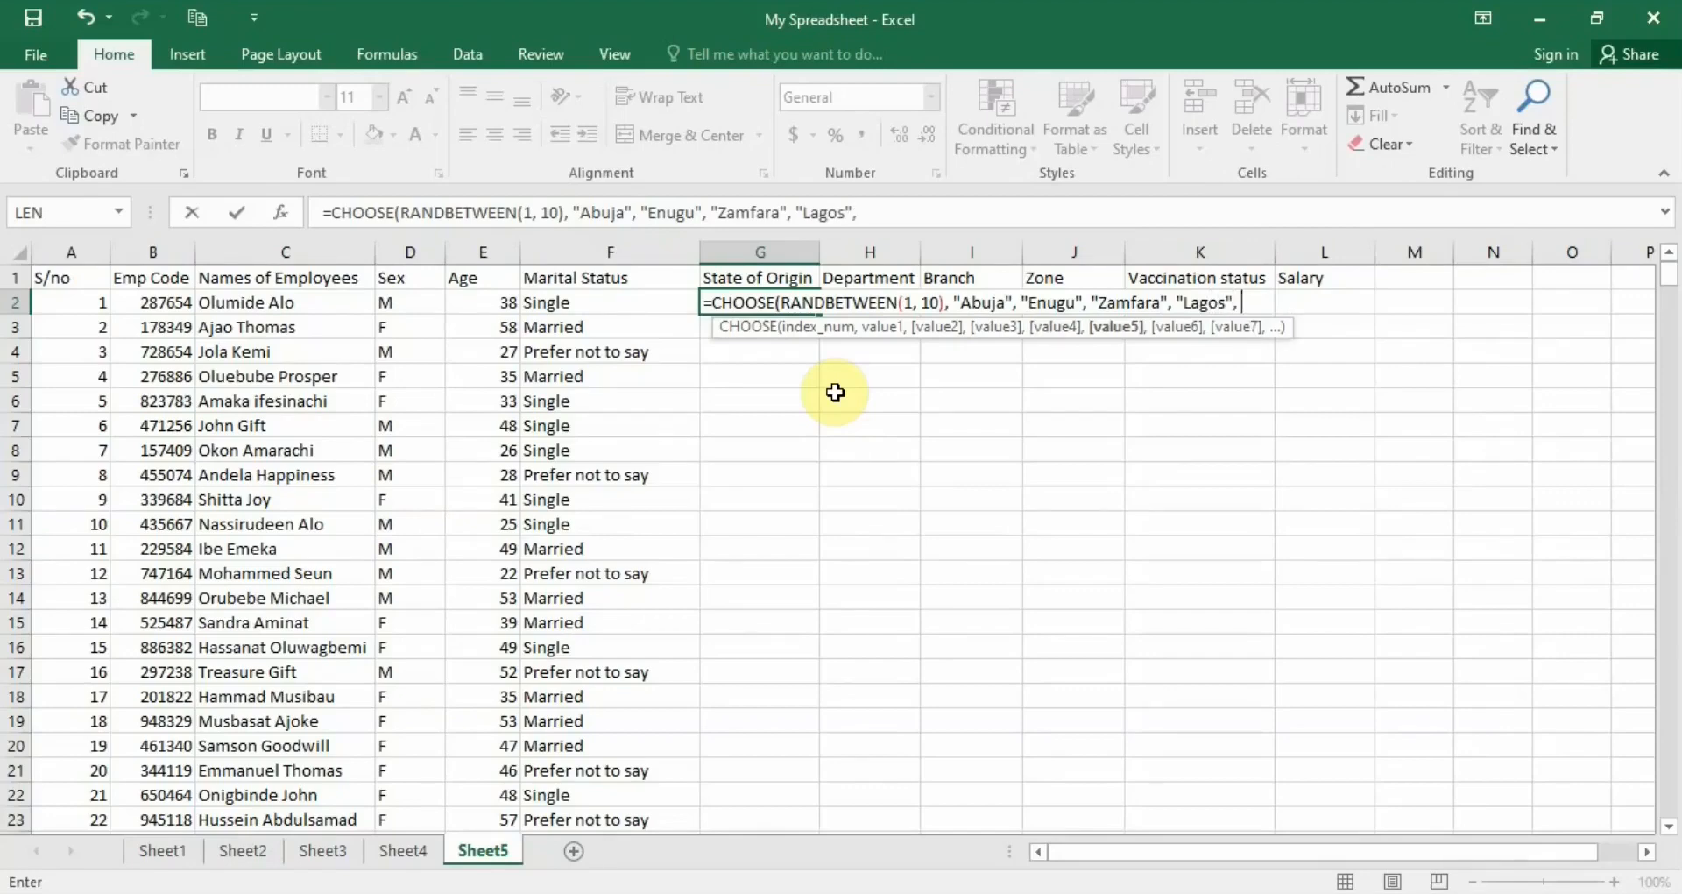
pyautogui.write('"Niger", ')
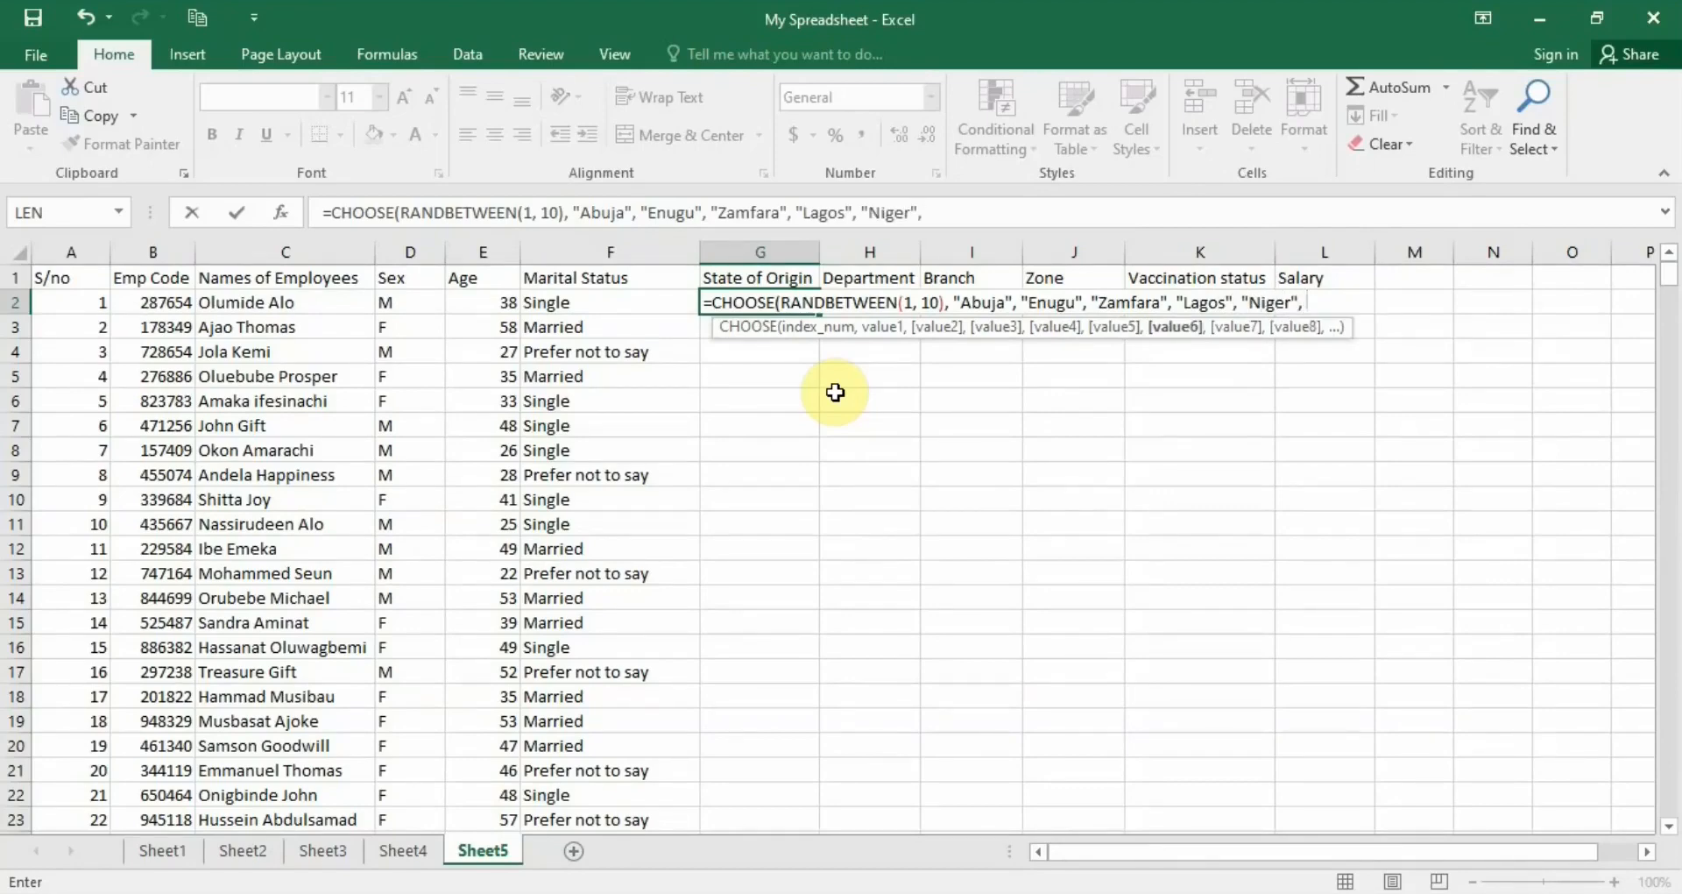
pyautogui.write('"Porthacourt')
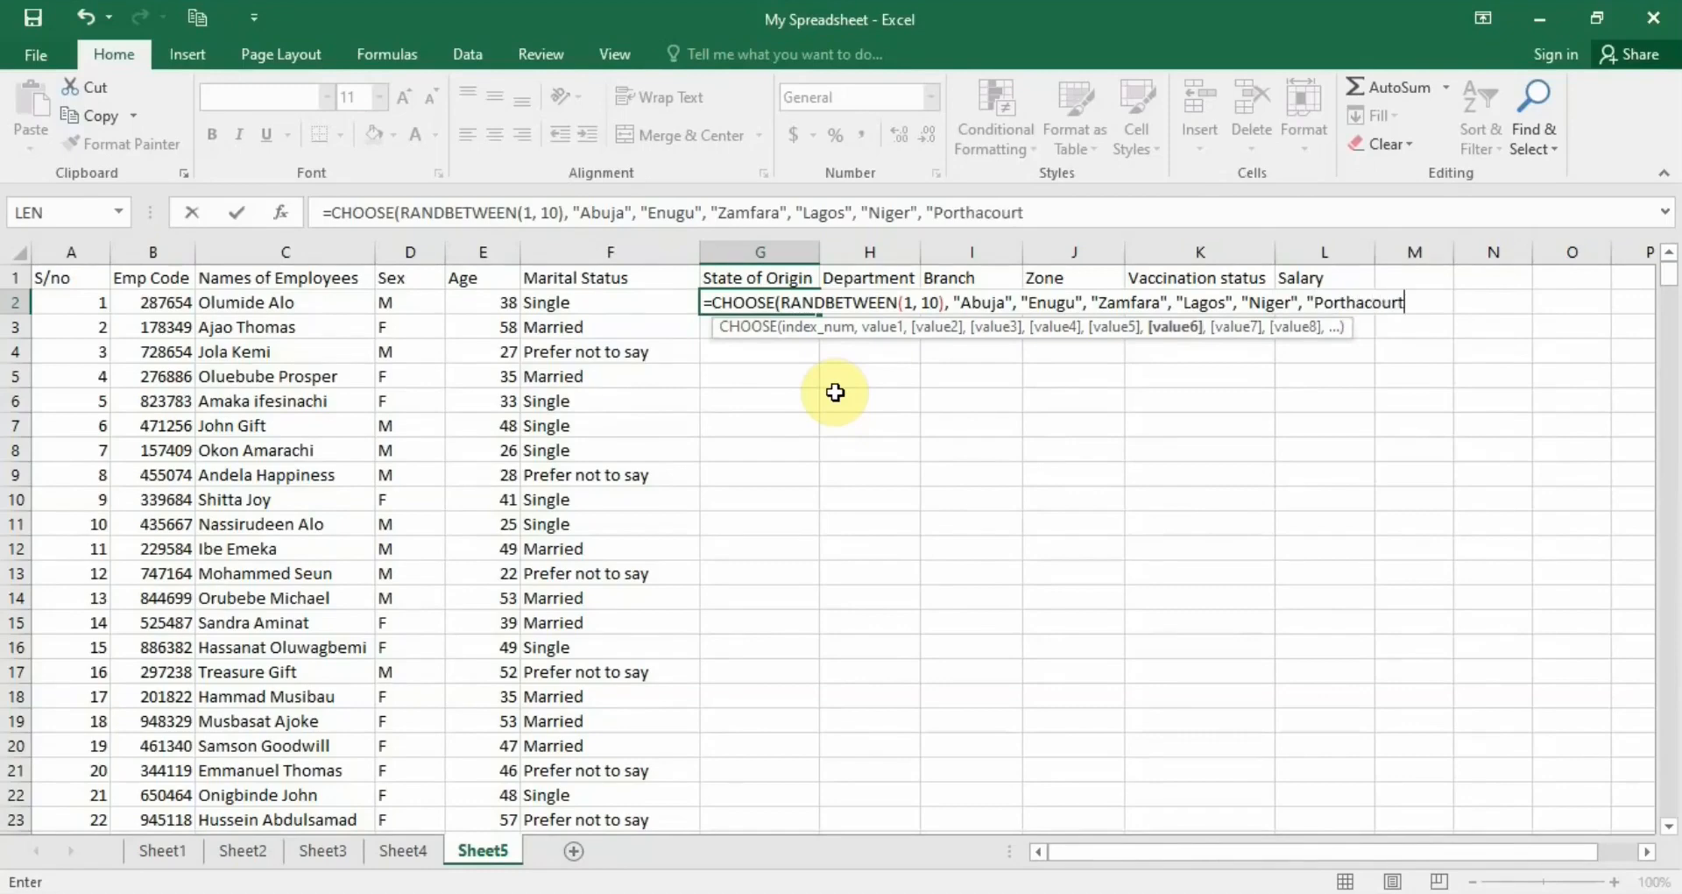
# - Change the sixth choice in the G2 formula to "Port hacourt", with its closing quotation mark and a comma
pyautogui.press('Return')
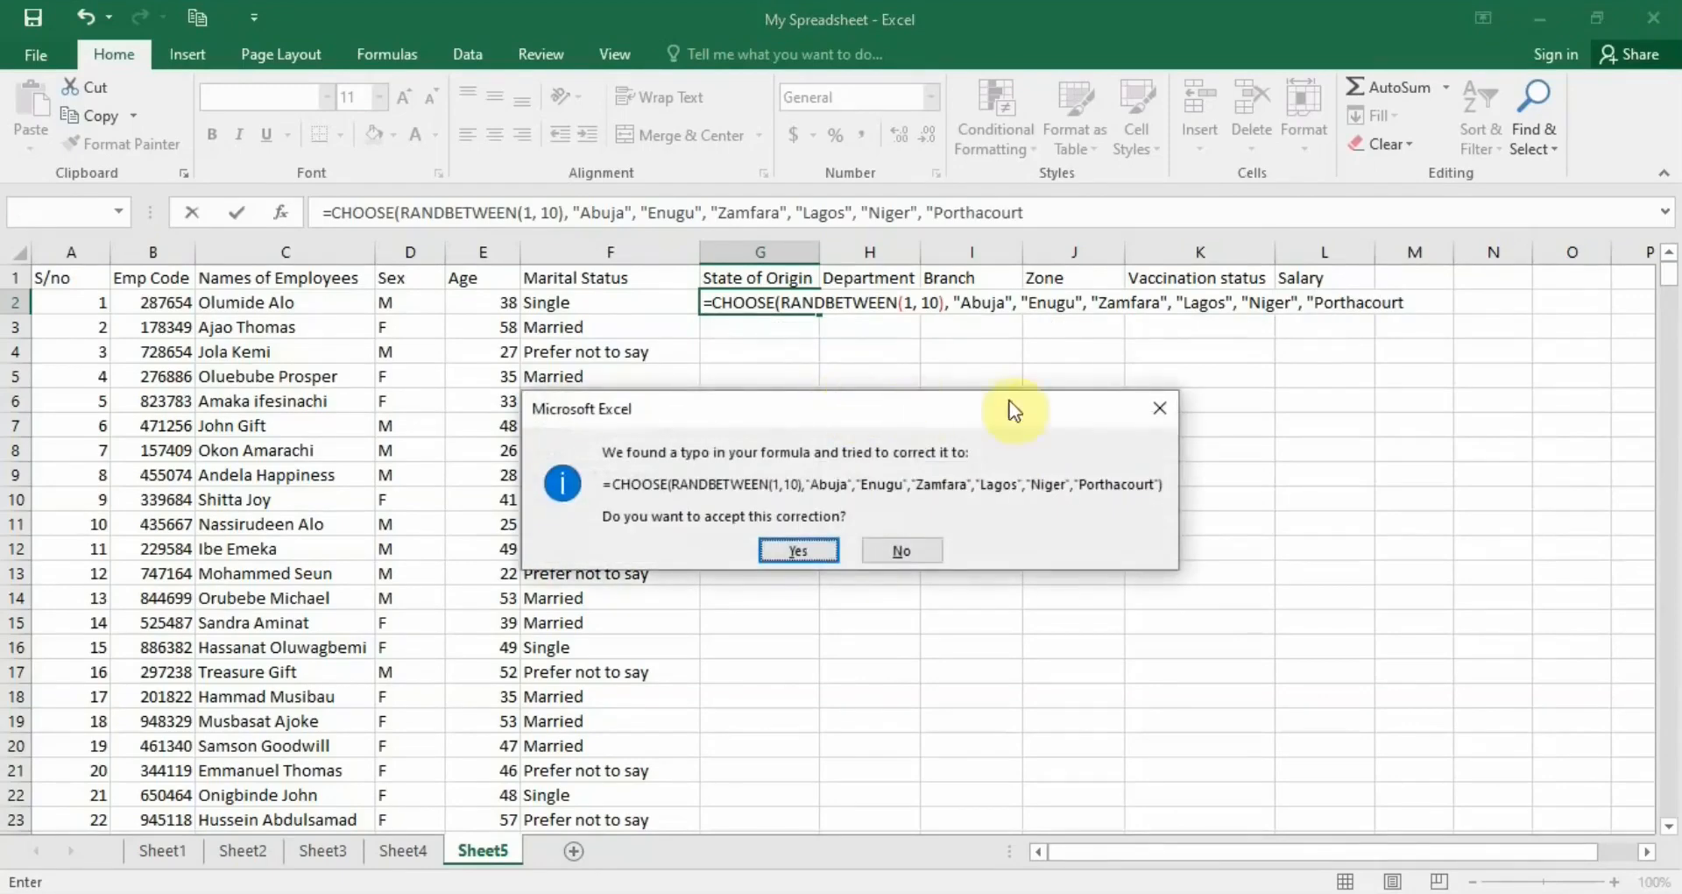
pyautogui.click(1145, 401)
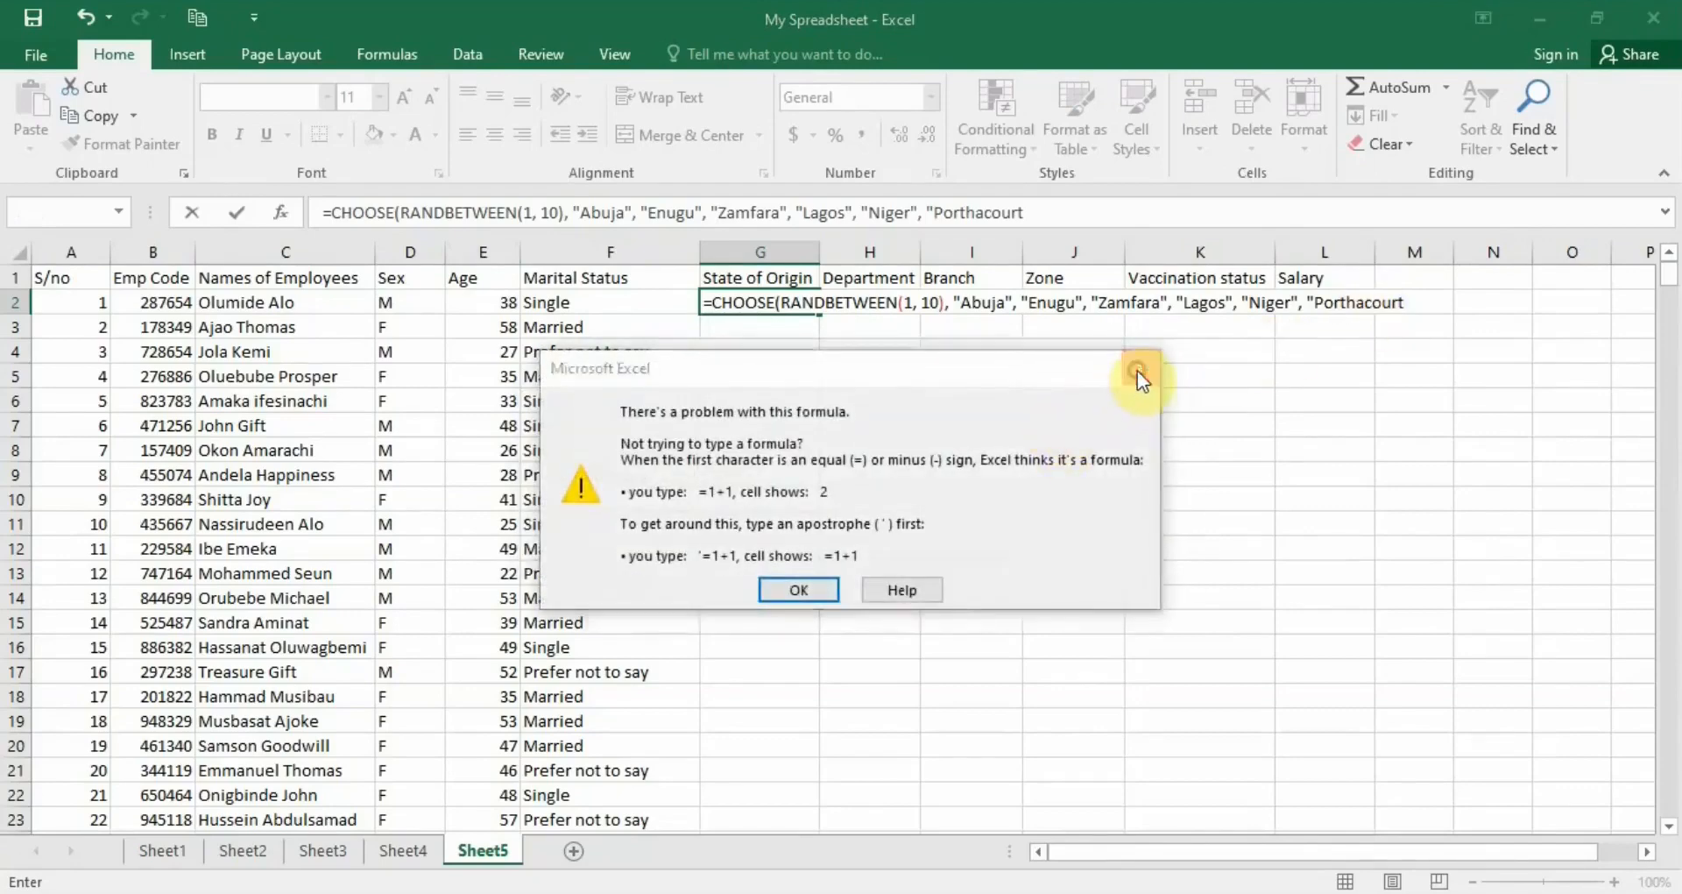
pyautogui.click(1139, 377)
pyautogui.click(1346, 302)
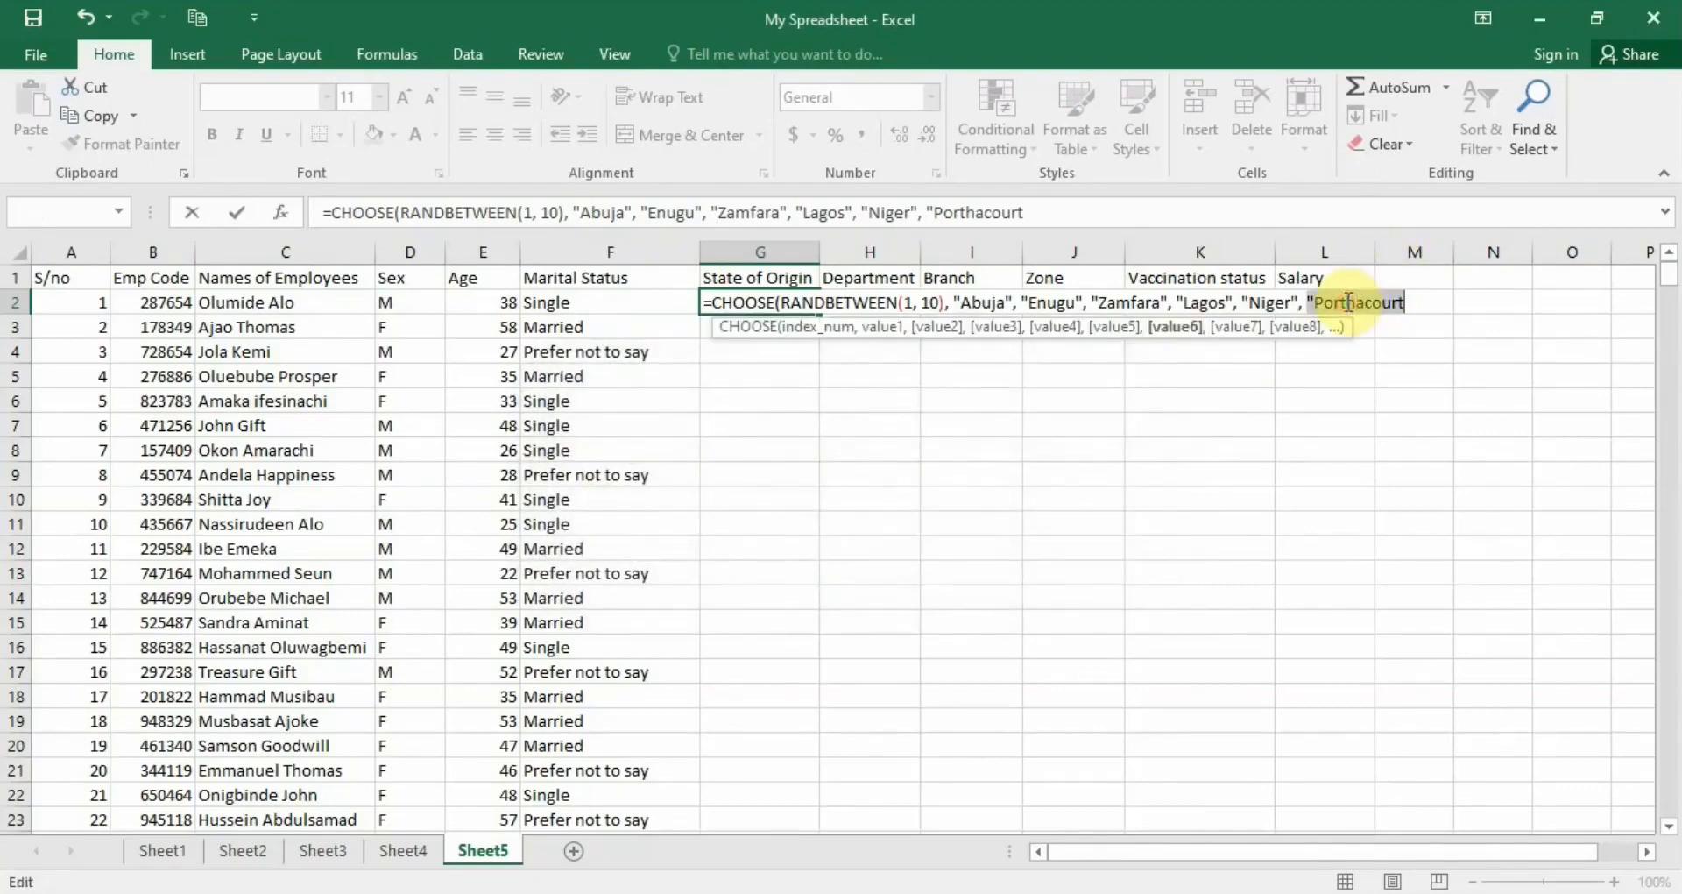
pyautogui.write('hacourt')
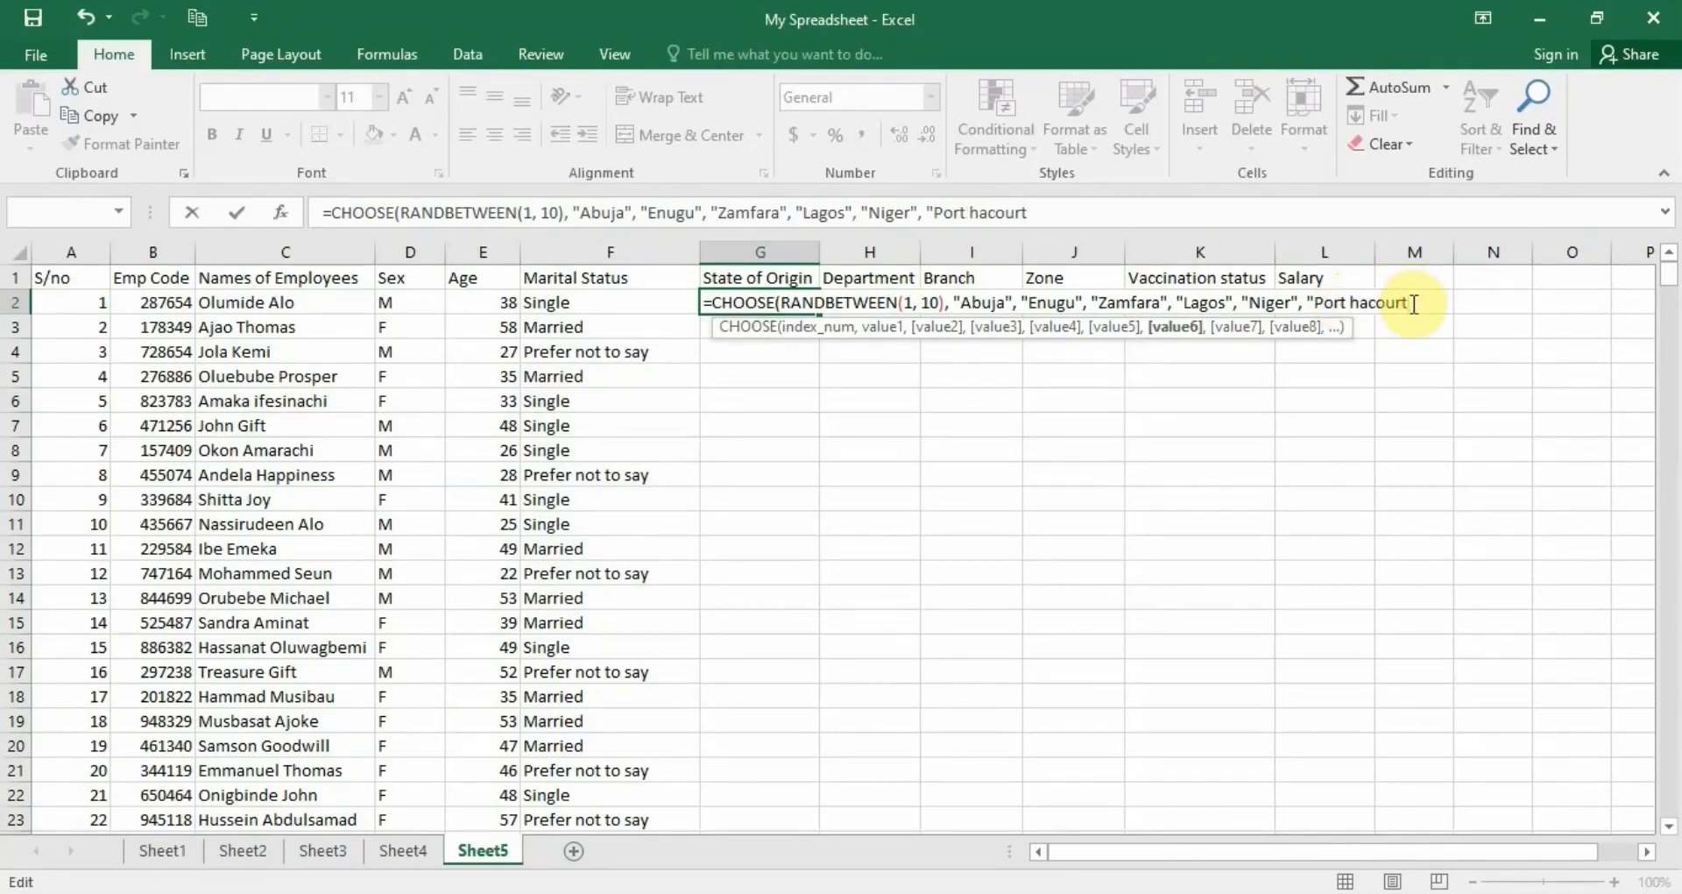
pyautogui.write('",')
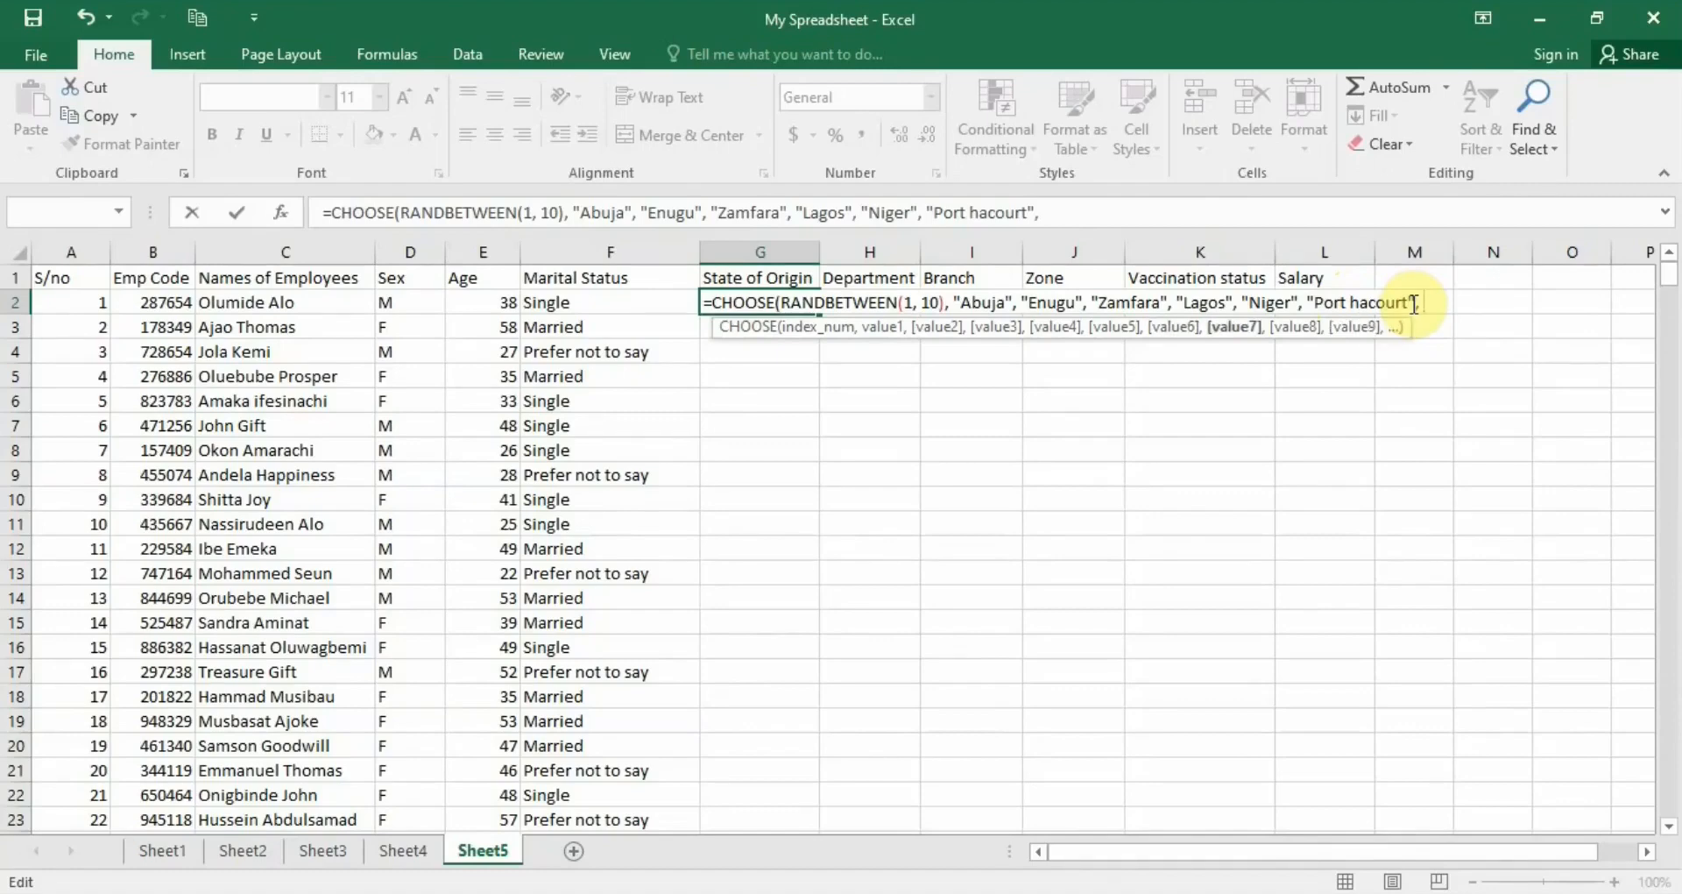
# - Append Kaduna, Anambra and Delta as further choices in the G2 State of Origin formula
pyautogui.write(' "Kaduna')
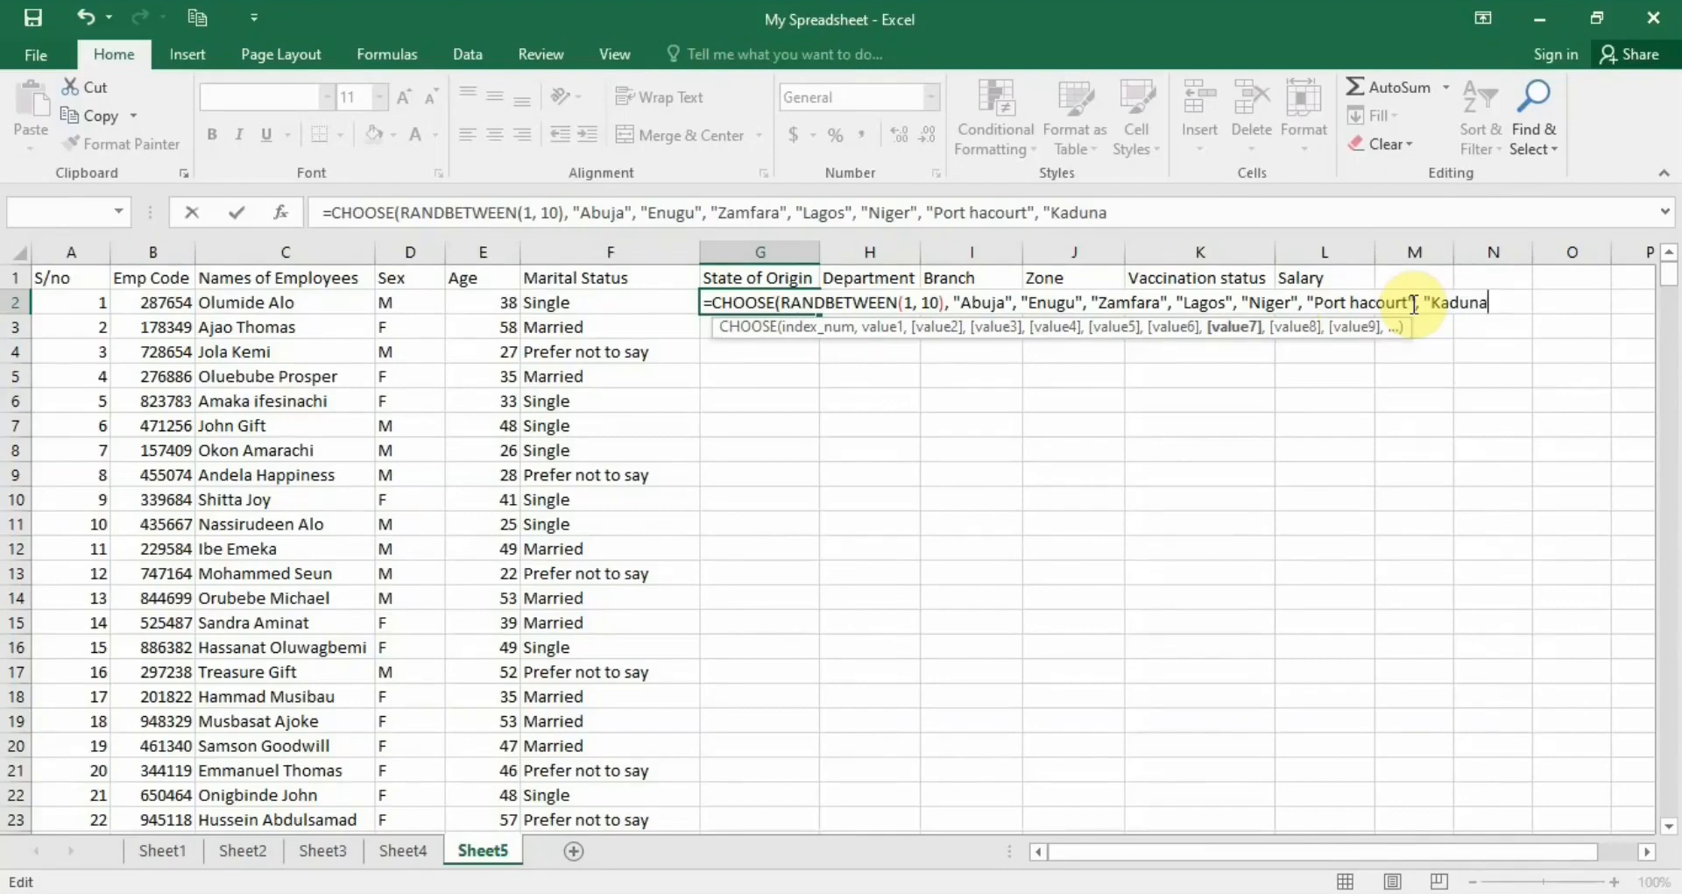
pyautogui.write('", ')
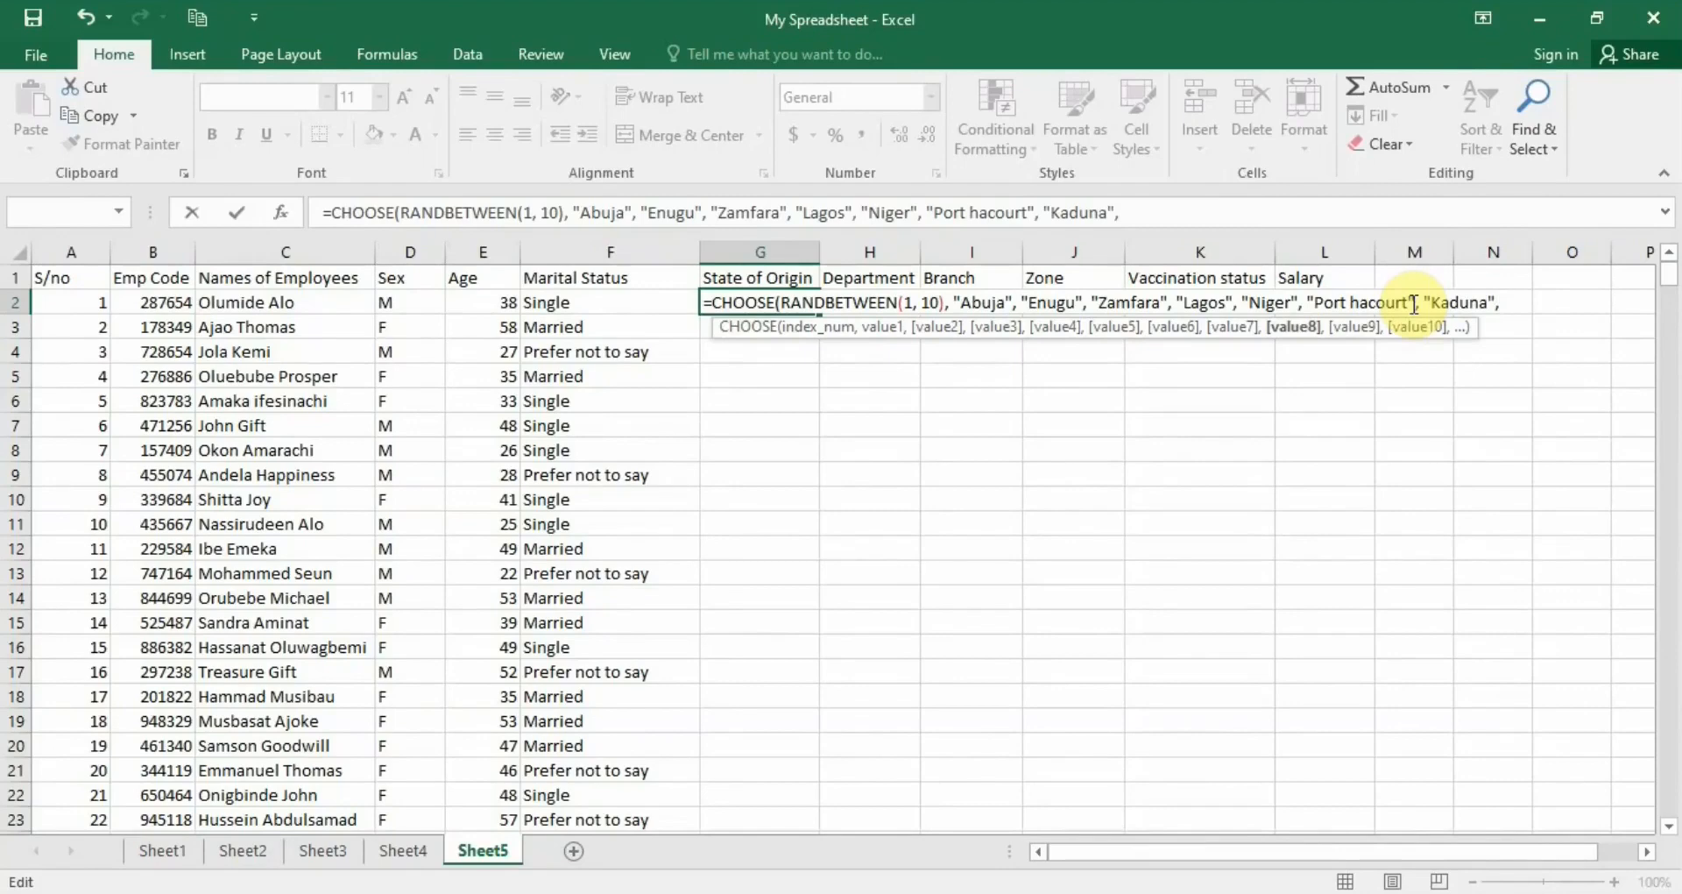
pyautogui.write('A')
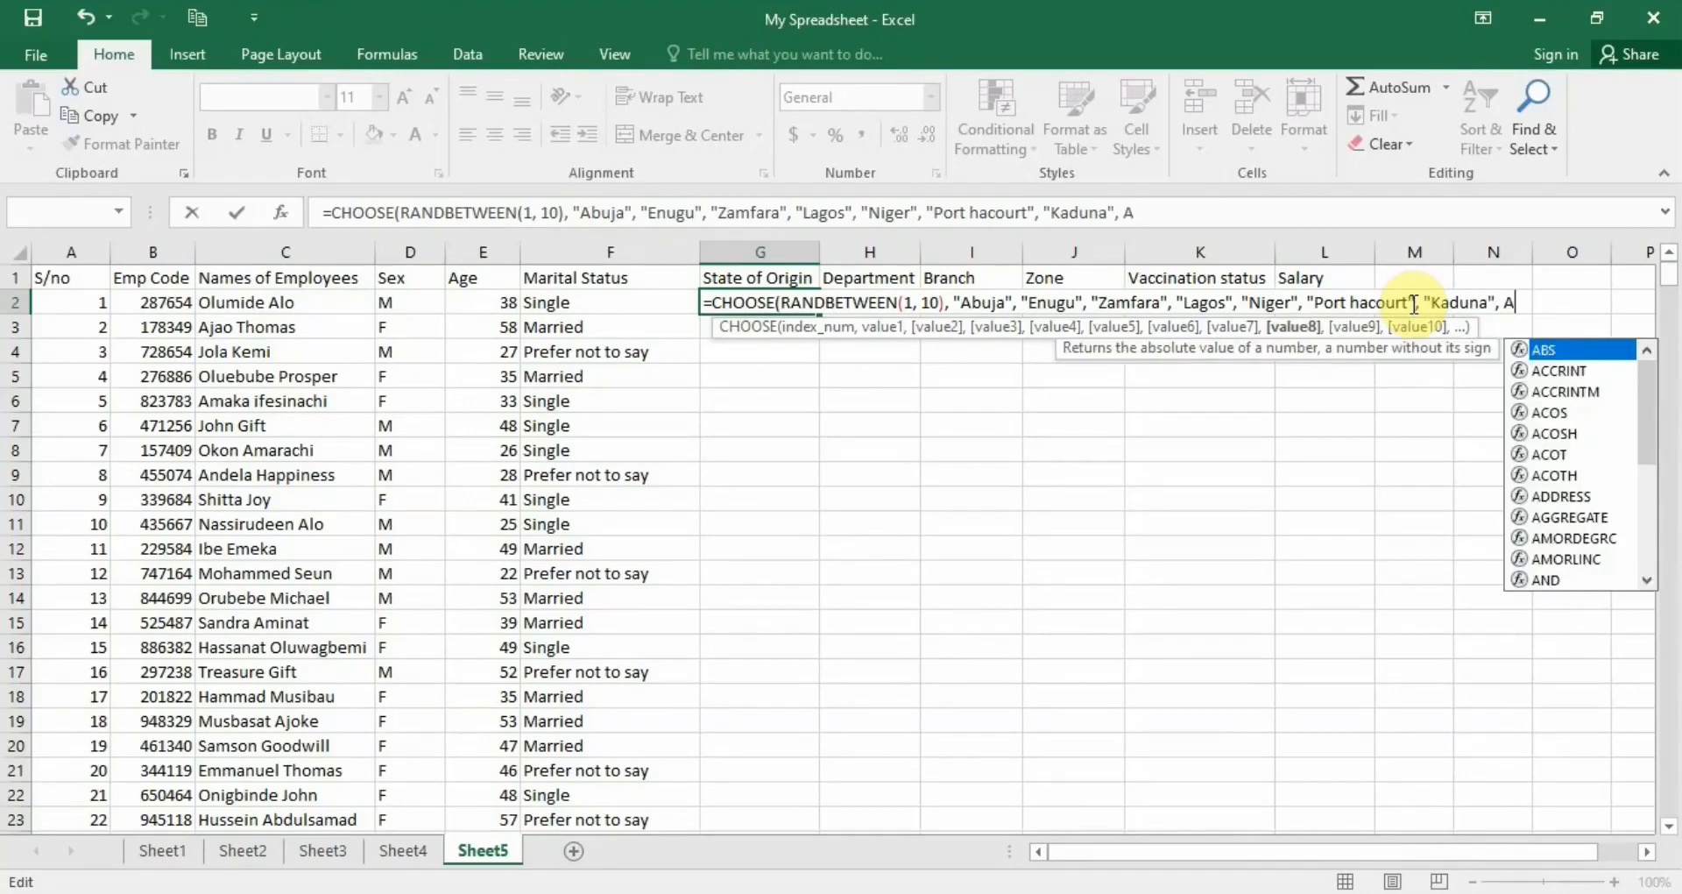
pyautogui.write('na')
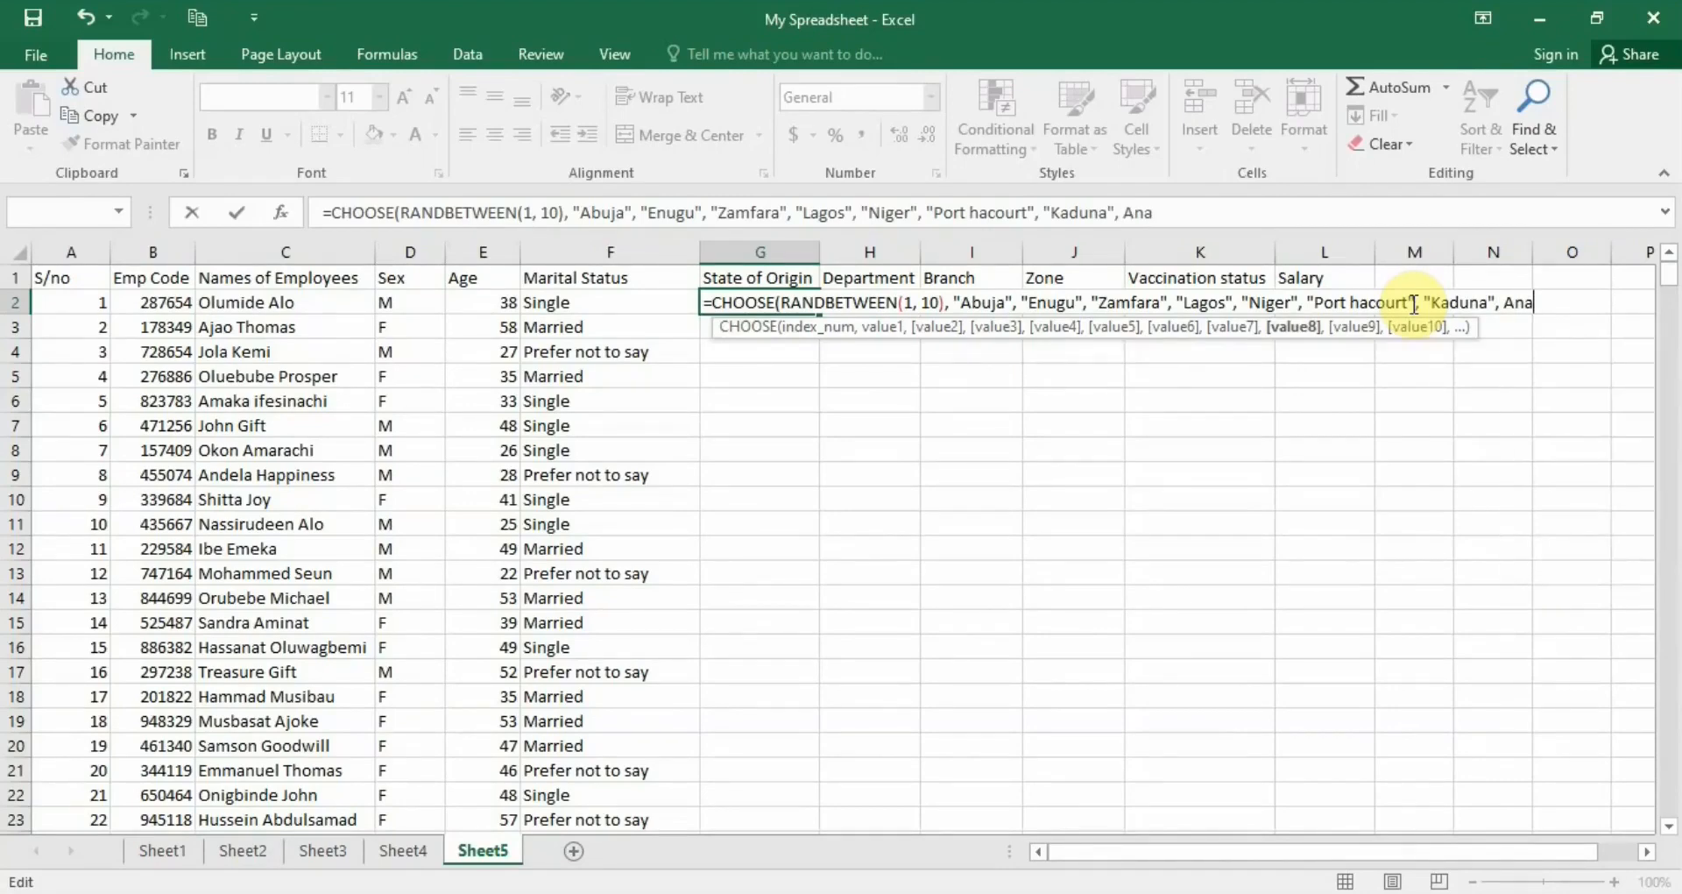
pyautogui.write('mbra", De')
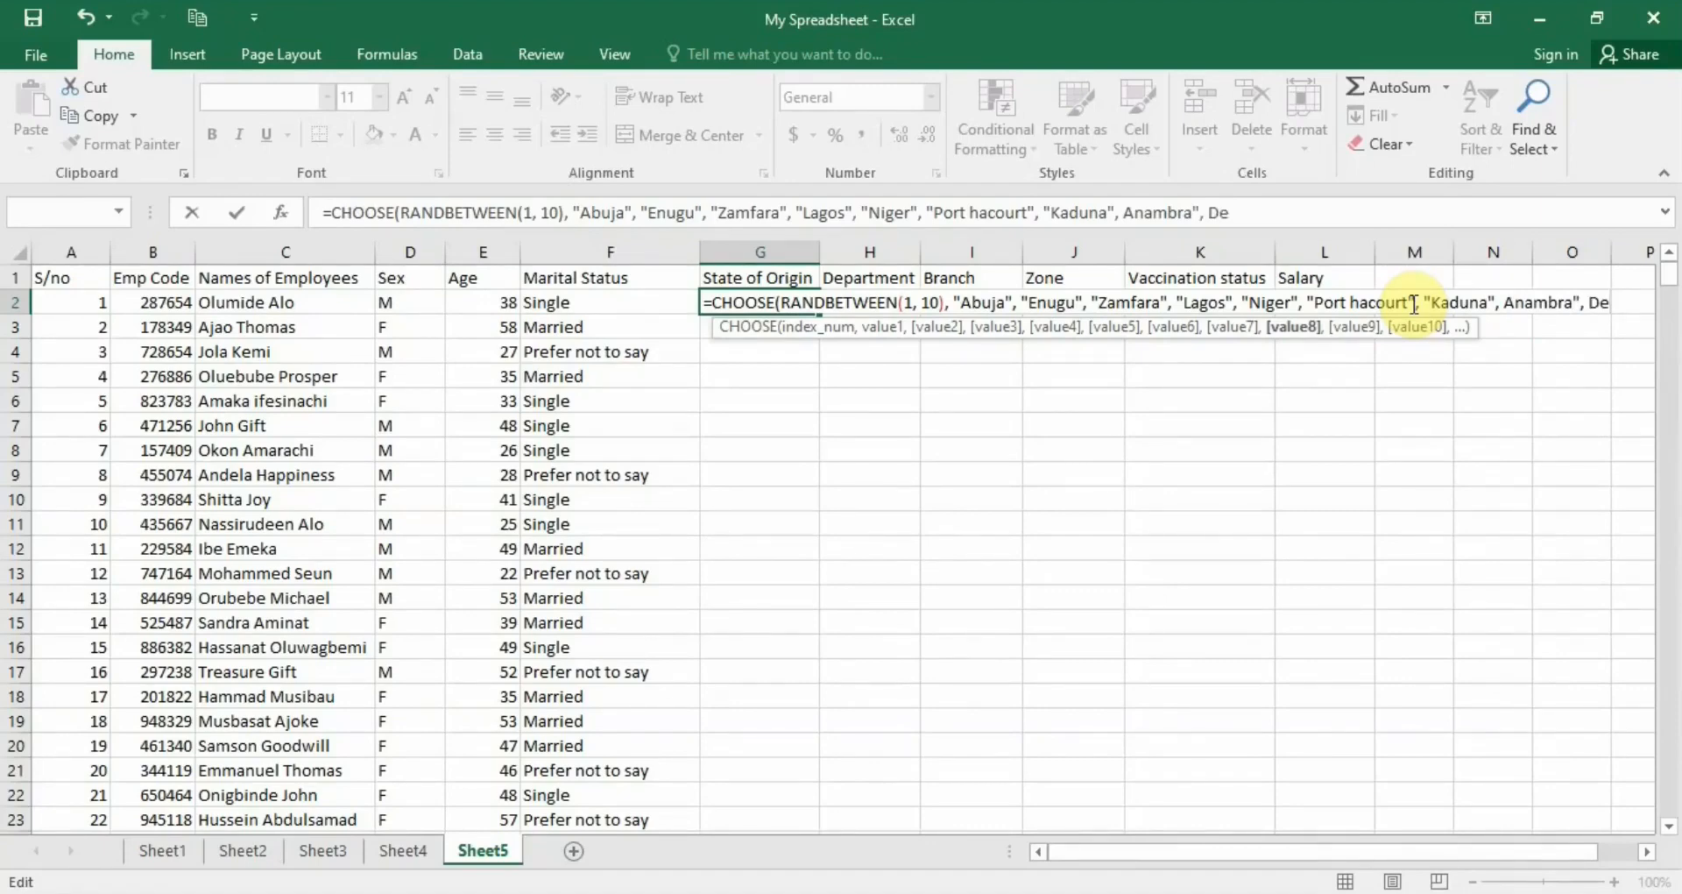
pyautogui.press('BackSpace')
pyautogui.press('BackSpace')
pyautogui.write('"')
pyautogui.write('Delt')
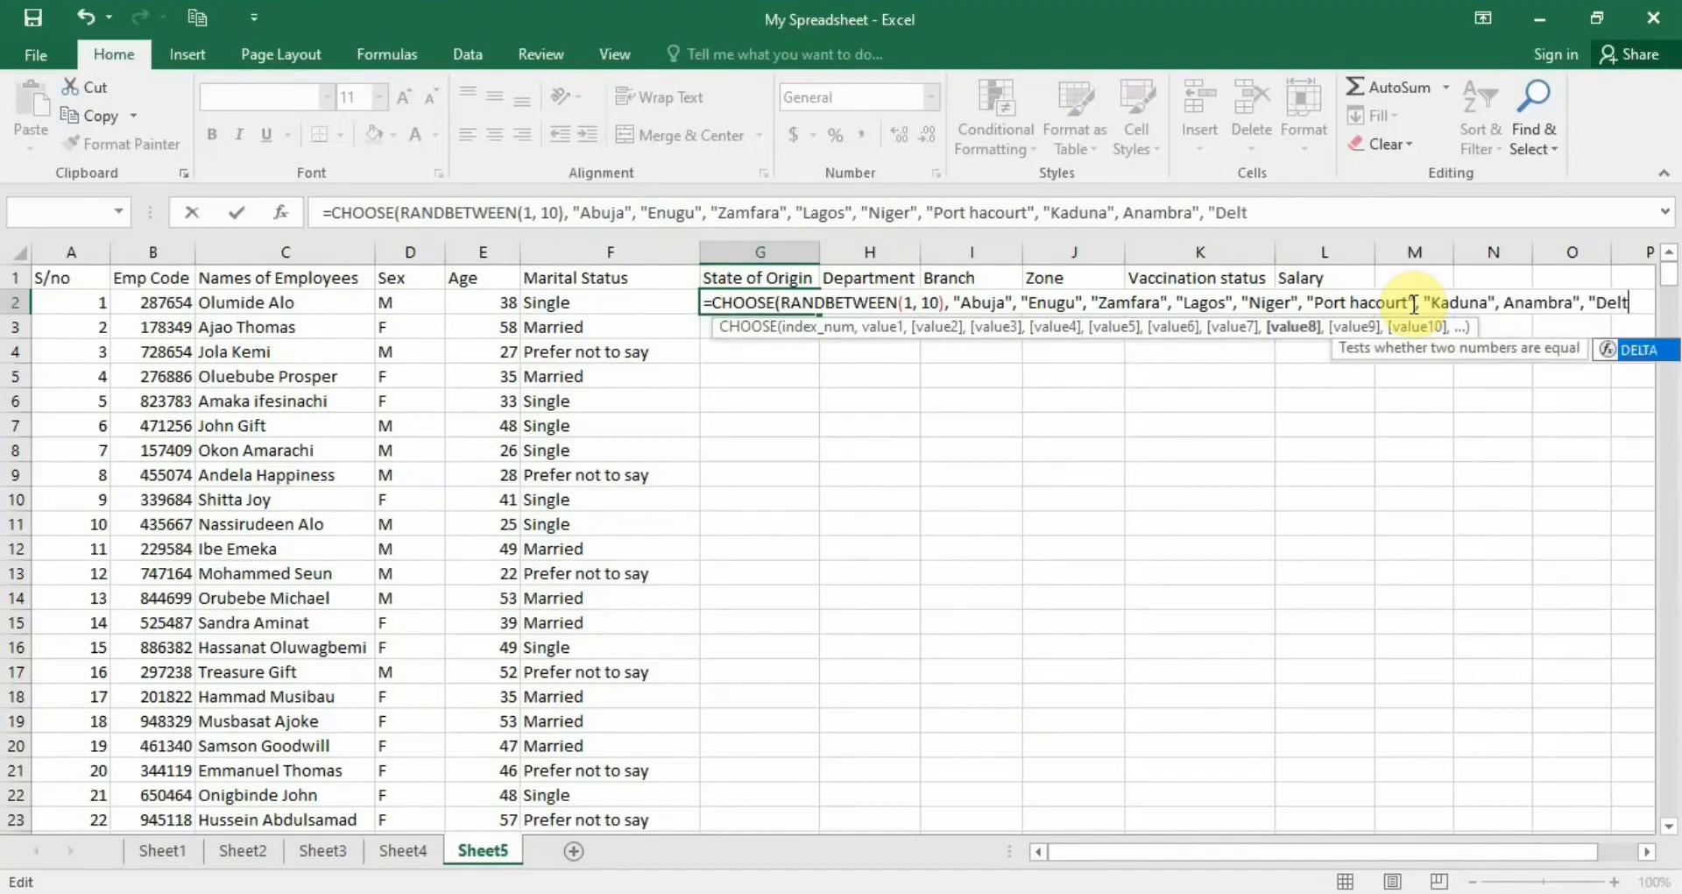
pyautogui.write('a",')
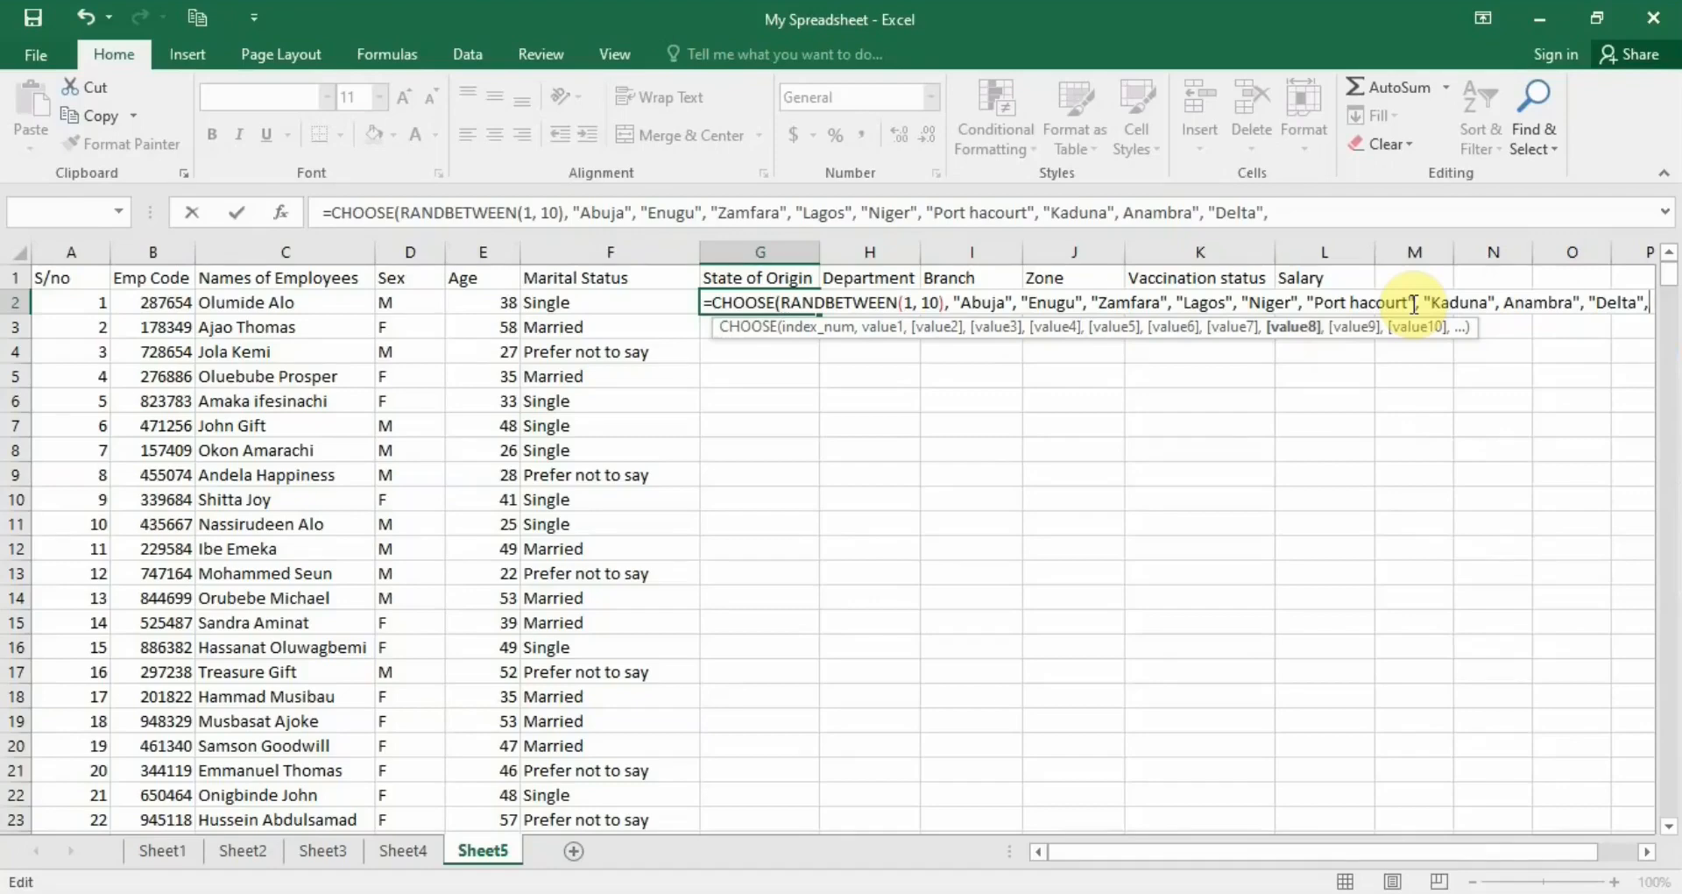
# - Append "Ogun" and "Oyo" to the list of states in the G2 CHOOSE formula
pyautogui.write('"')
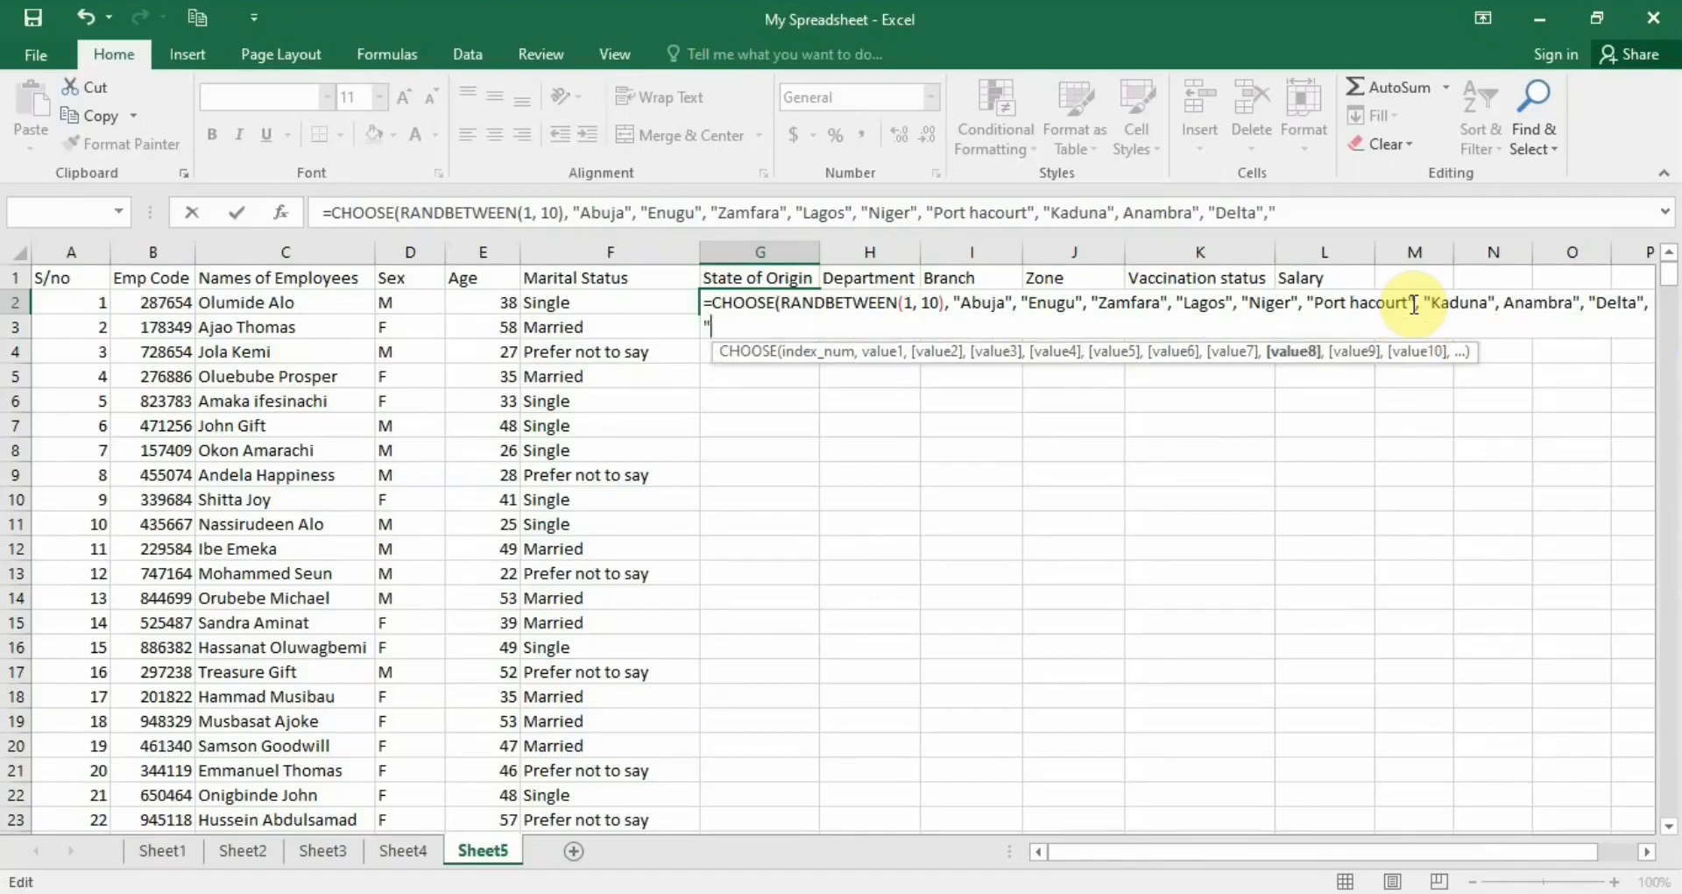
pyautogui.press('BackSpace')
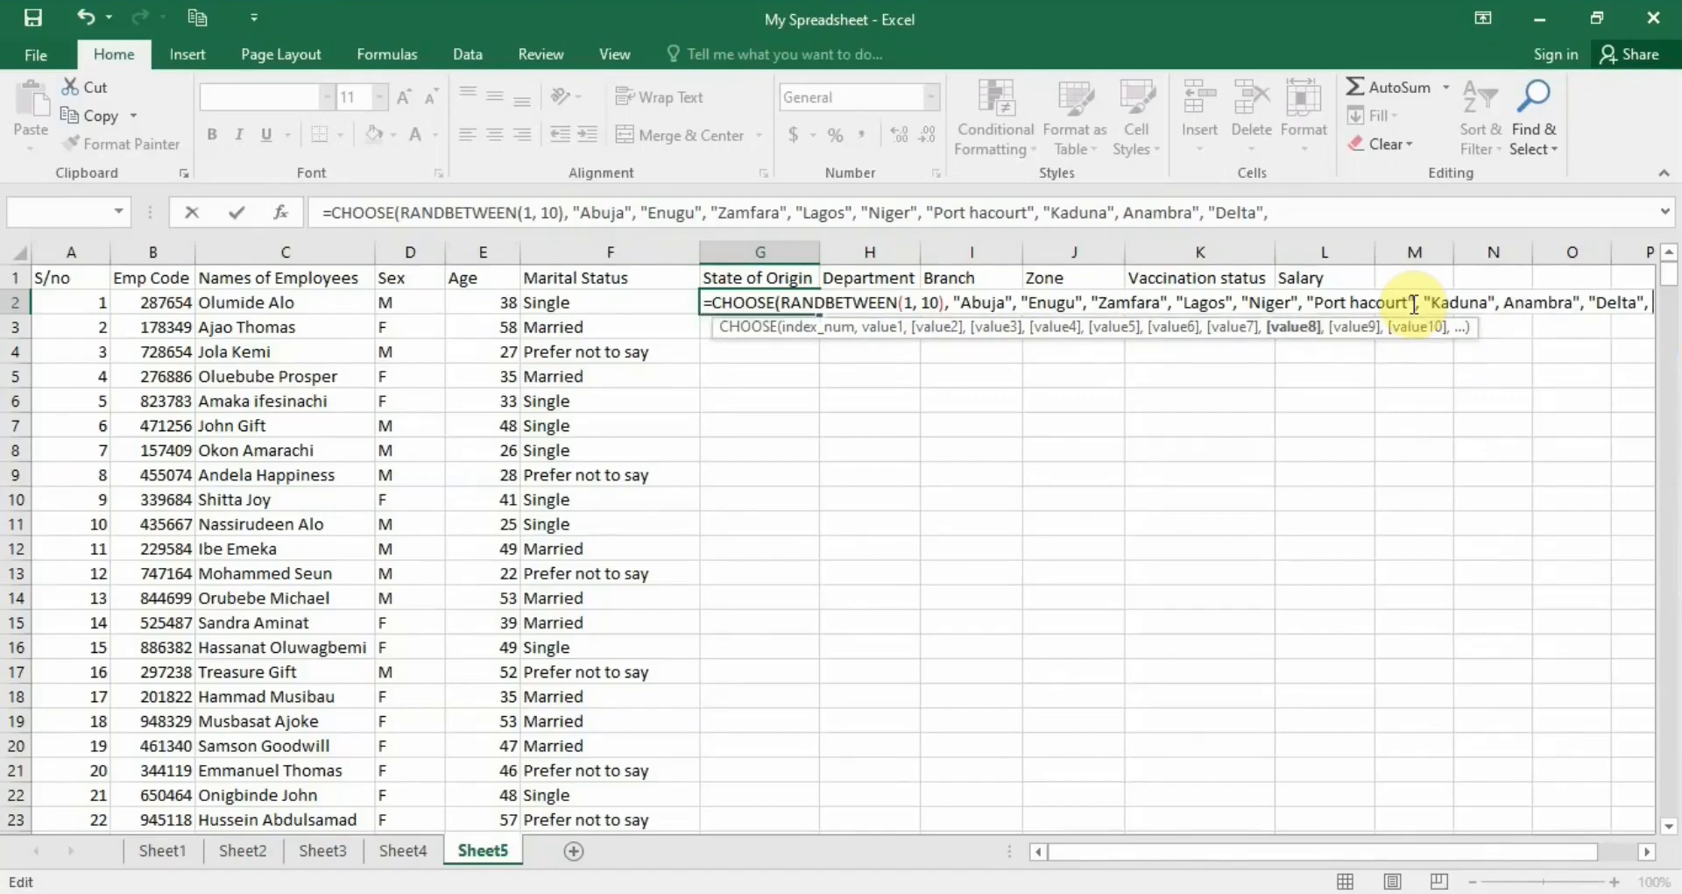
pyautogui.write('"')
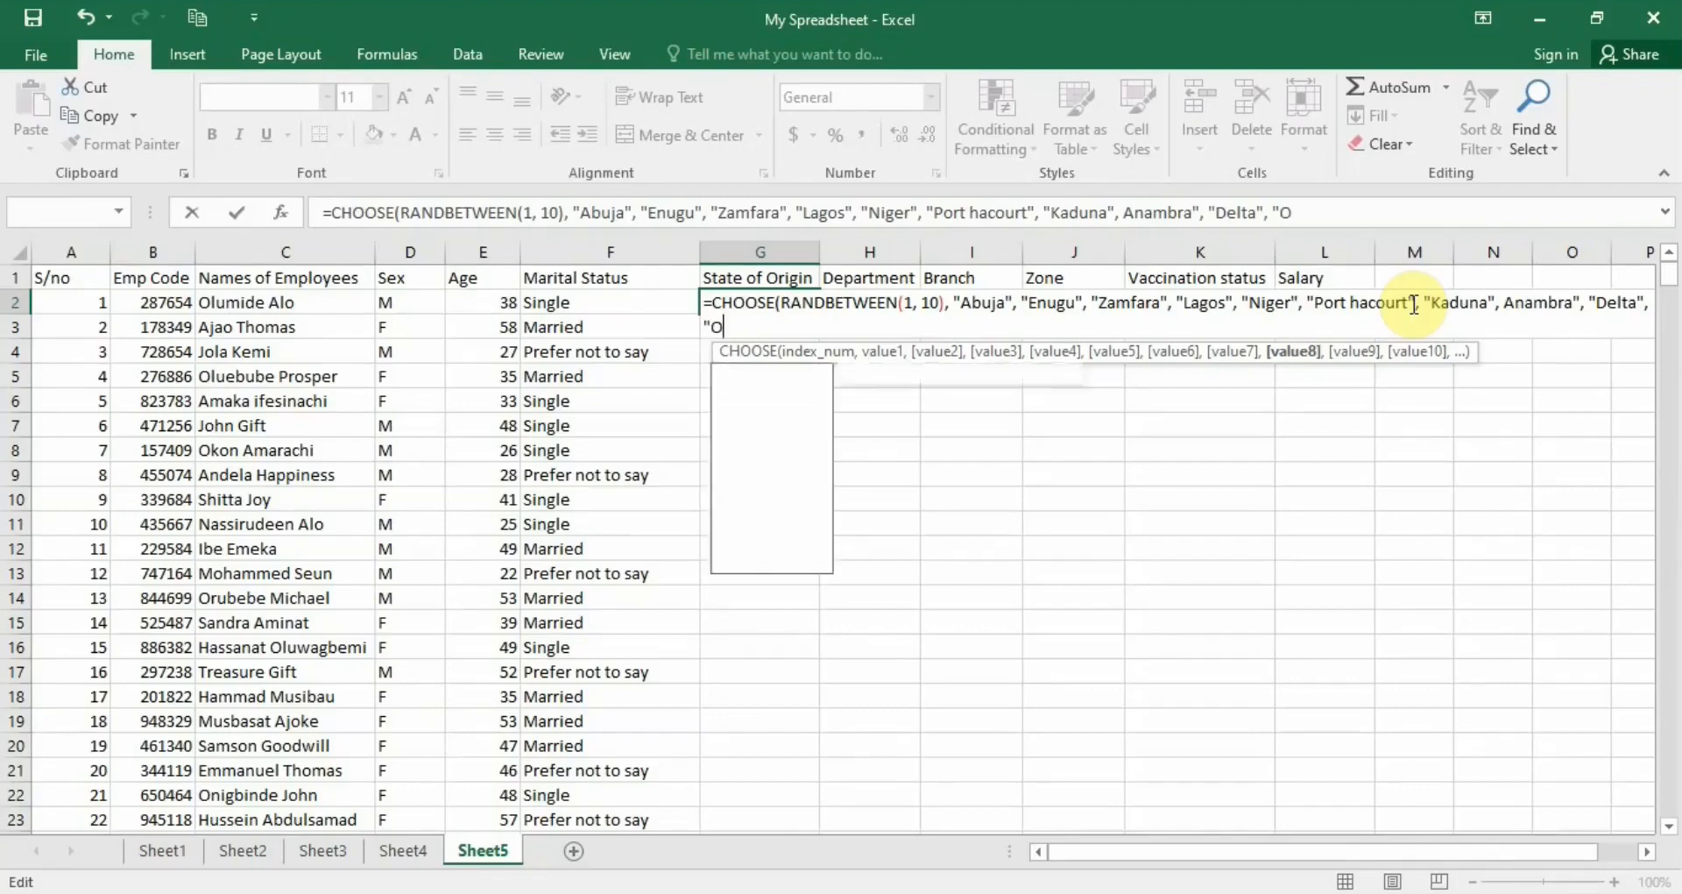
pyautogui.write('Ogun",')
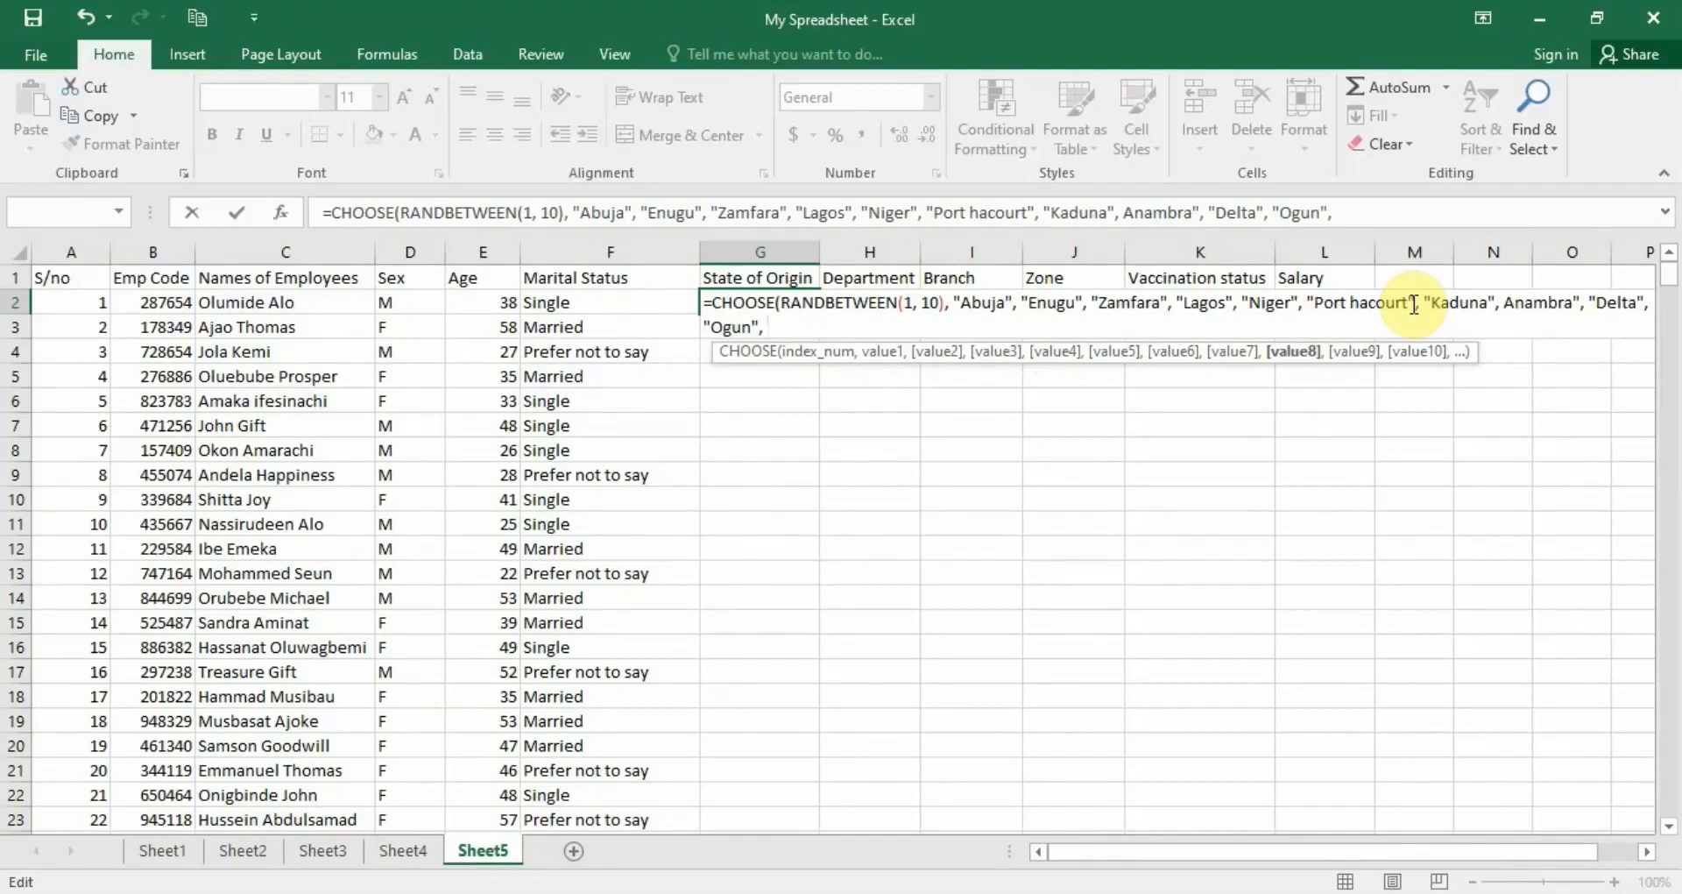
pyautogui.write('"O')
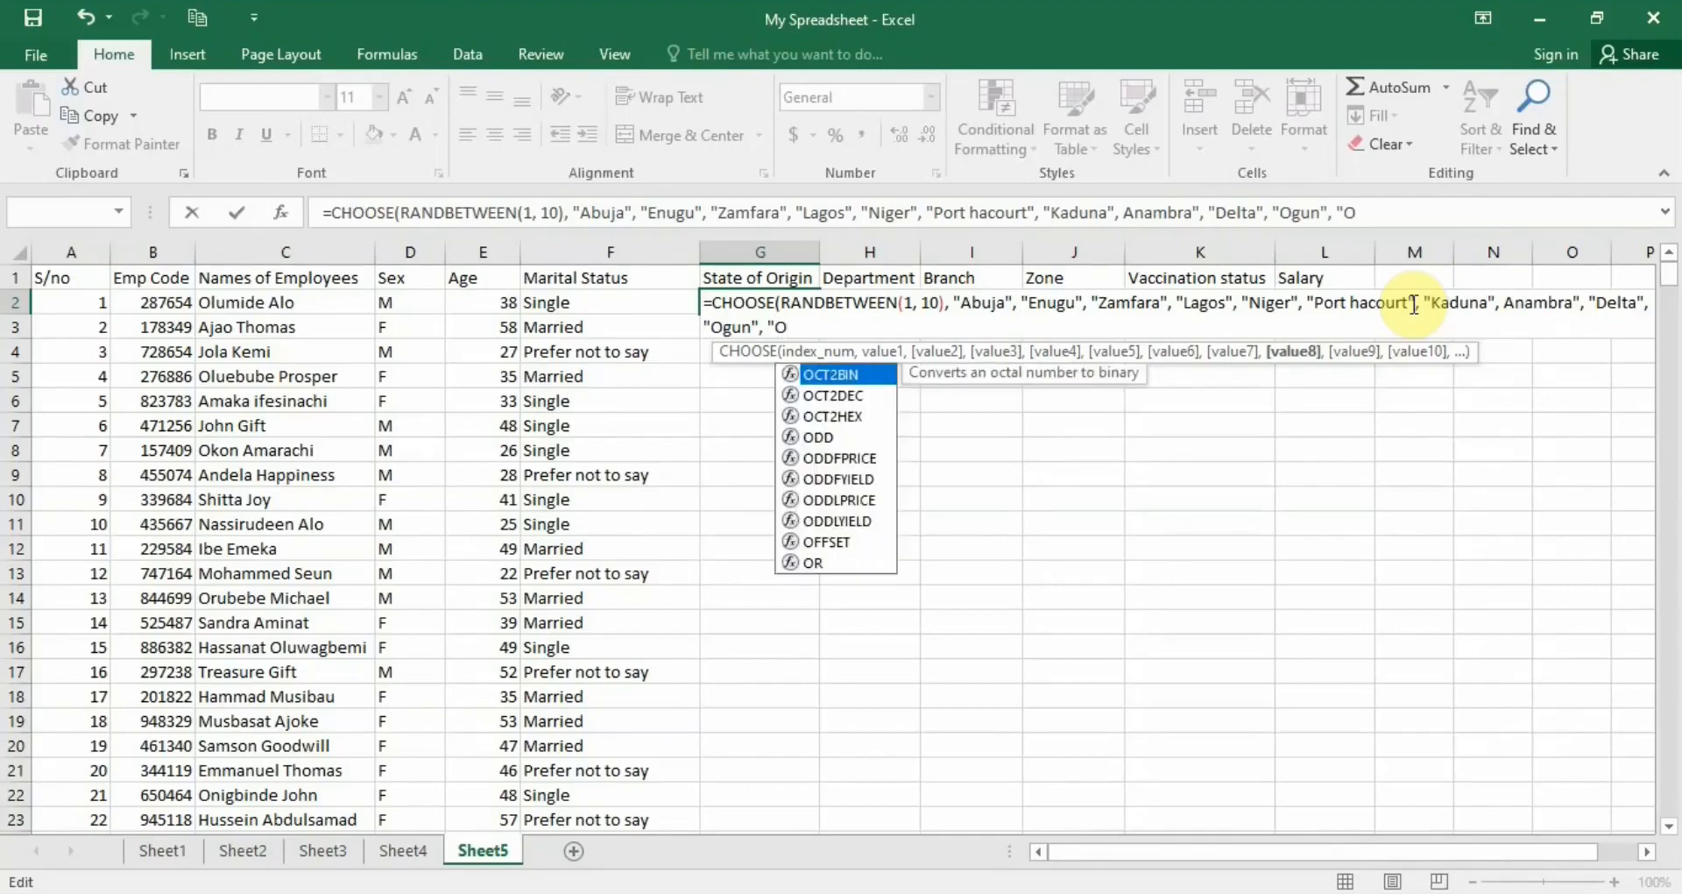
pyautogui.write('yo')
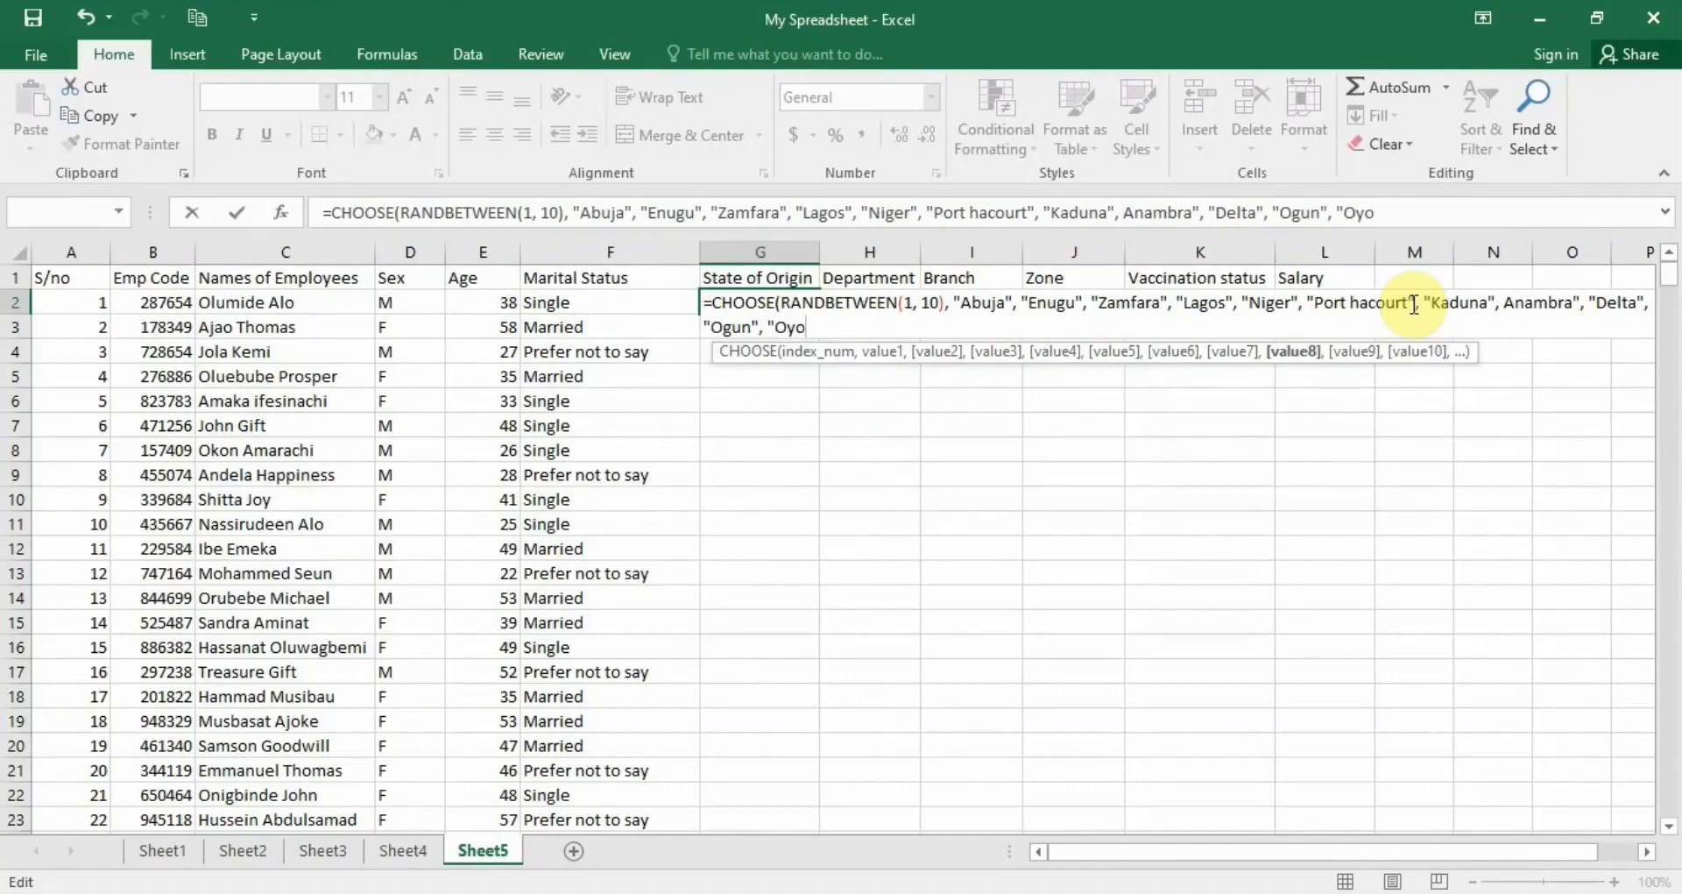
pyautogui.write('"')
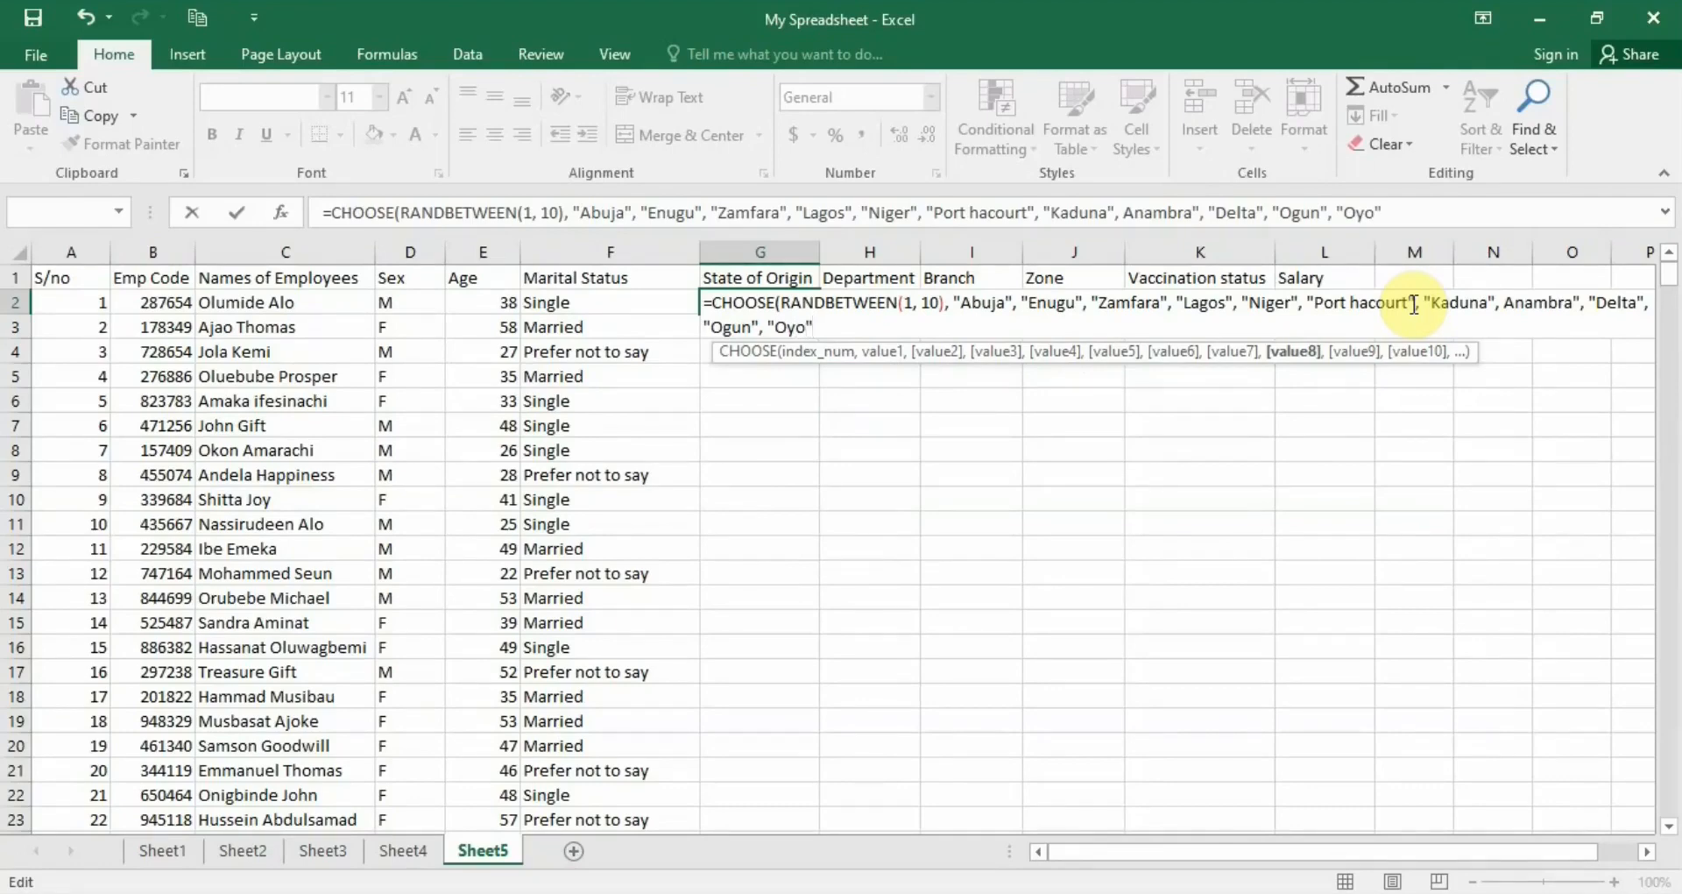
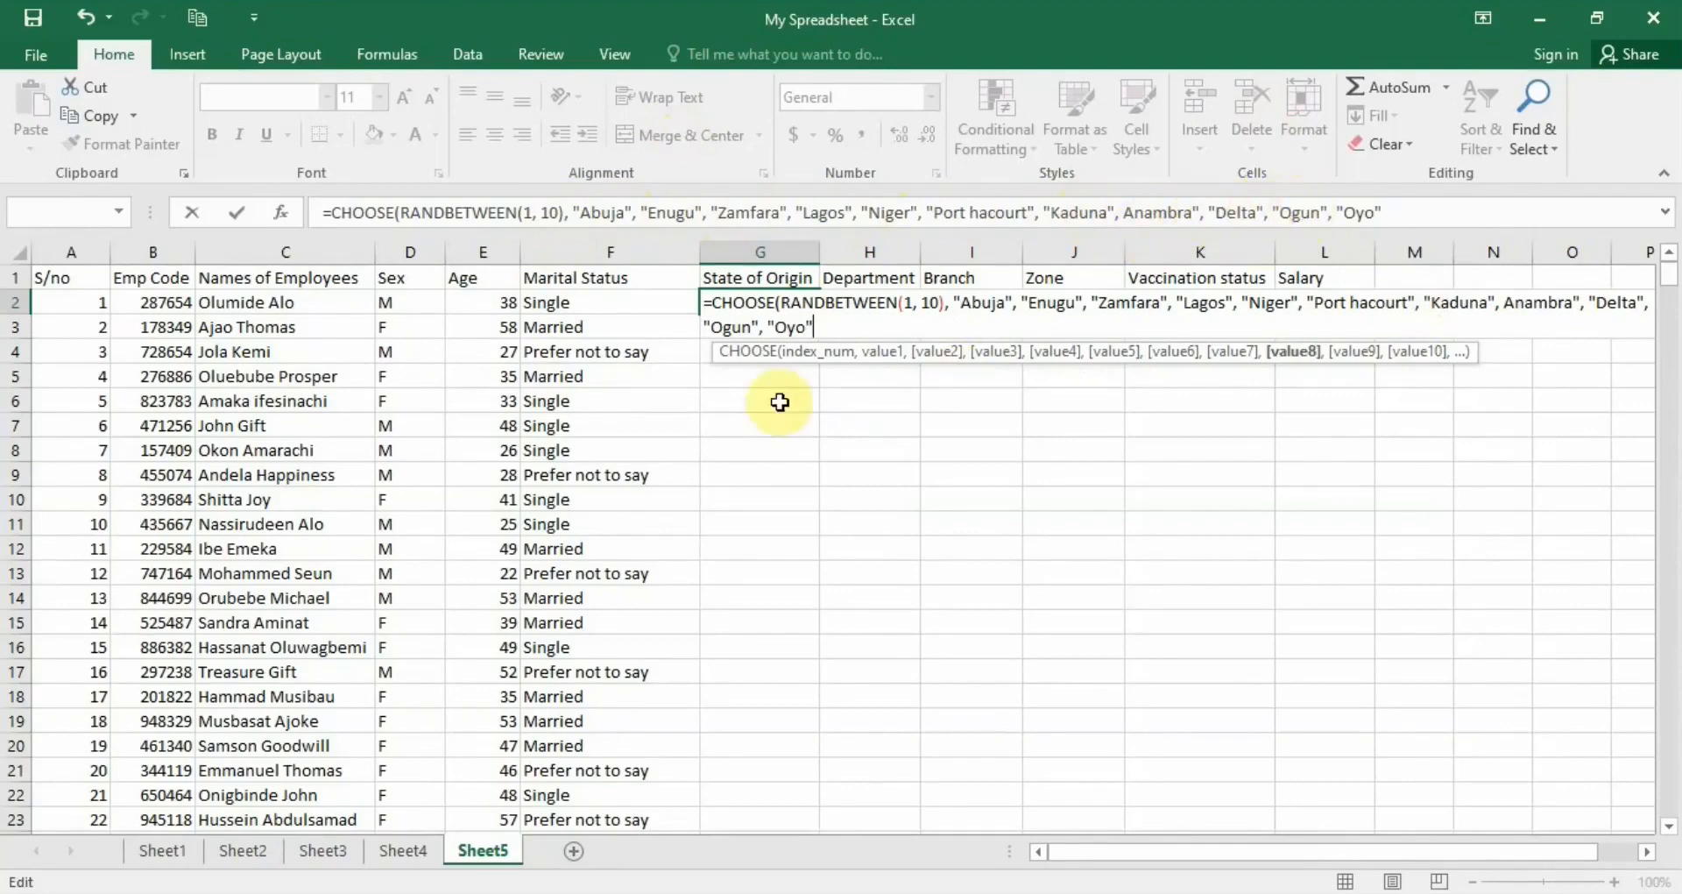
# - Remove "Oyo" from the end of the G2 state list, close the parenthesis and try to enter the formula
pyautogui.press('BackSpace')
pyautogui.press('BackSpace')
pyautogui.press('BackSpace')
pyautogui.press('BackSpace')
pyautogui.press('BackSpace')
pyautogui.press('BackSpace')
pyautogui.press('BackSpace')
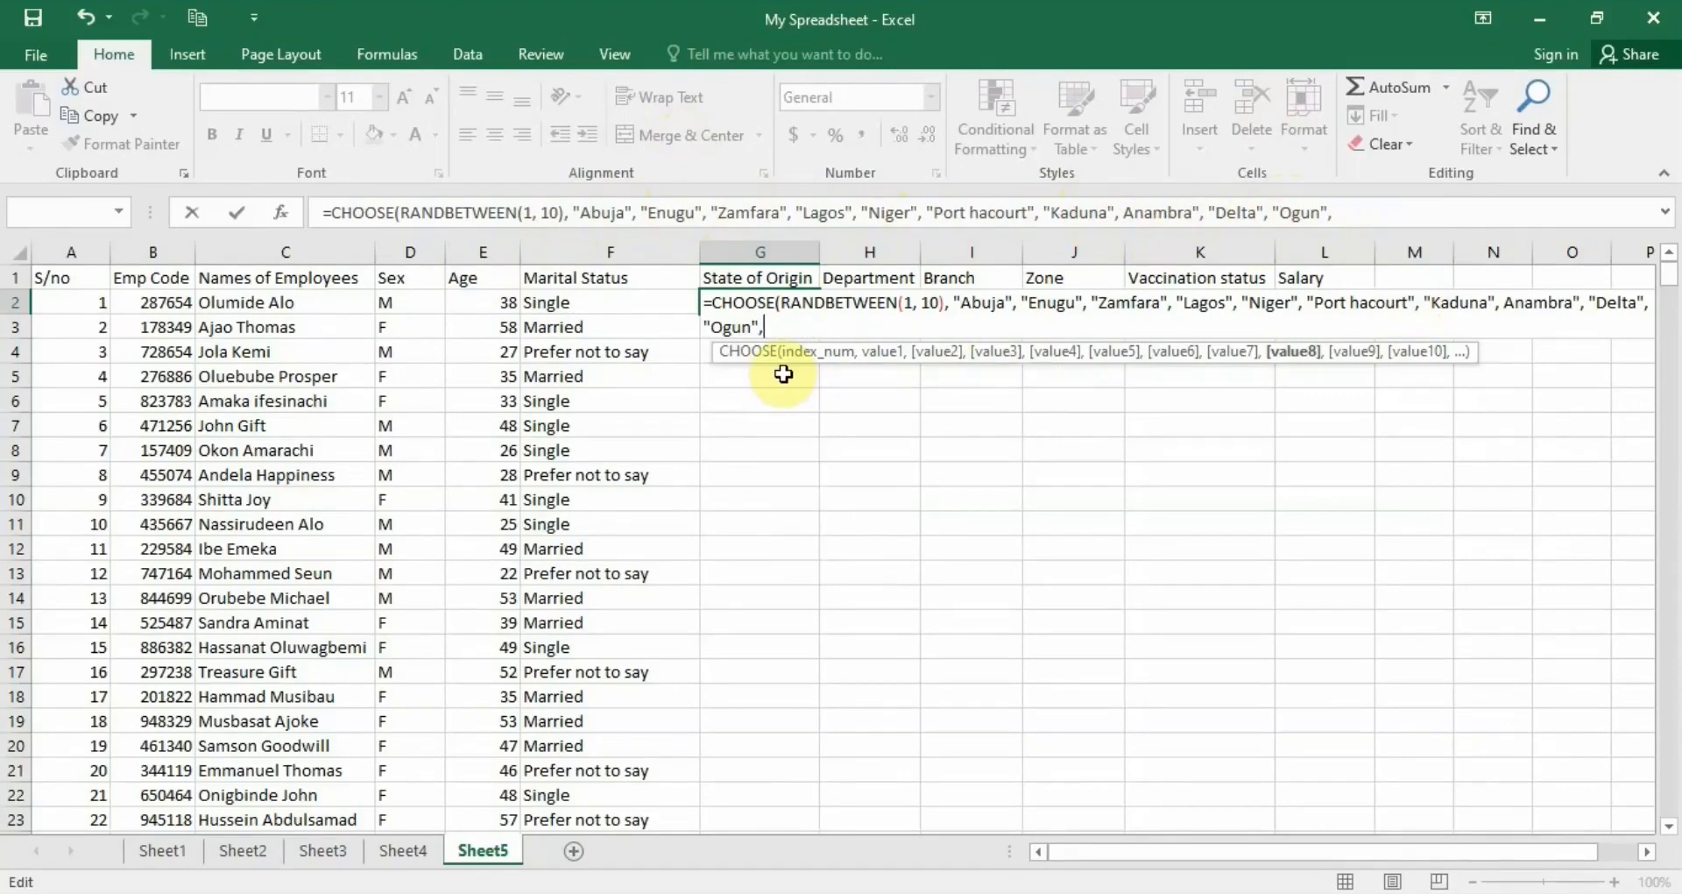
pyautogui.write(')')
pyautogui.press('Return')
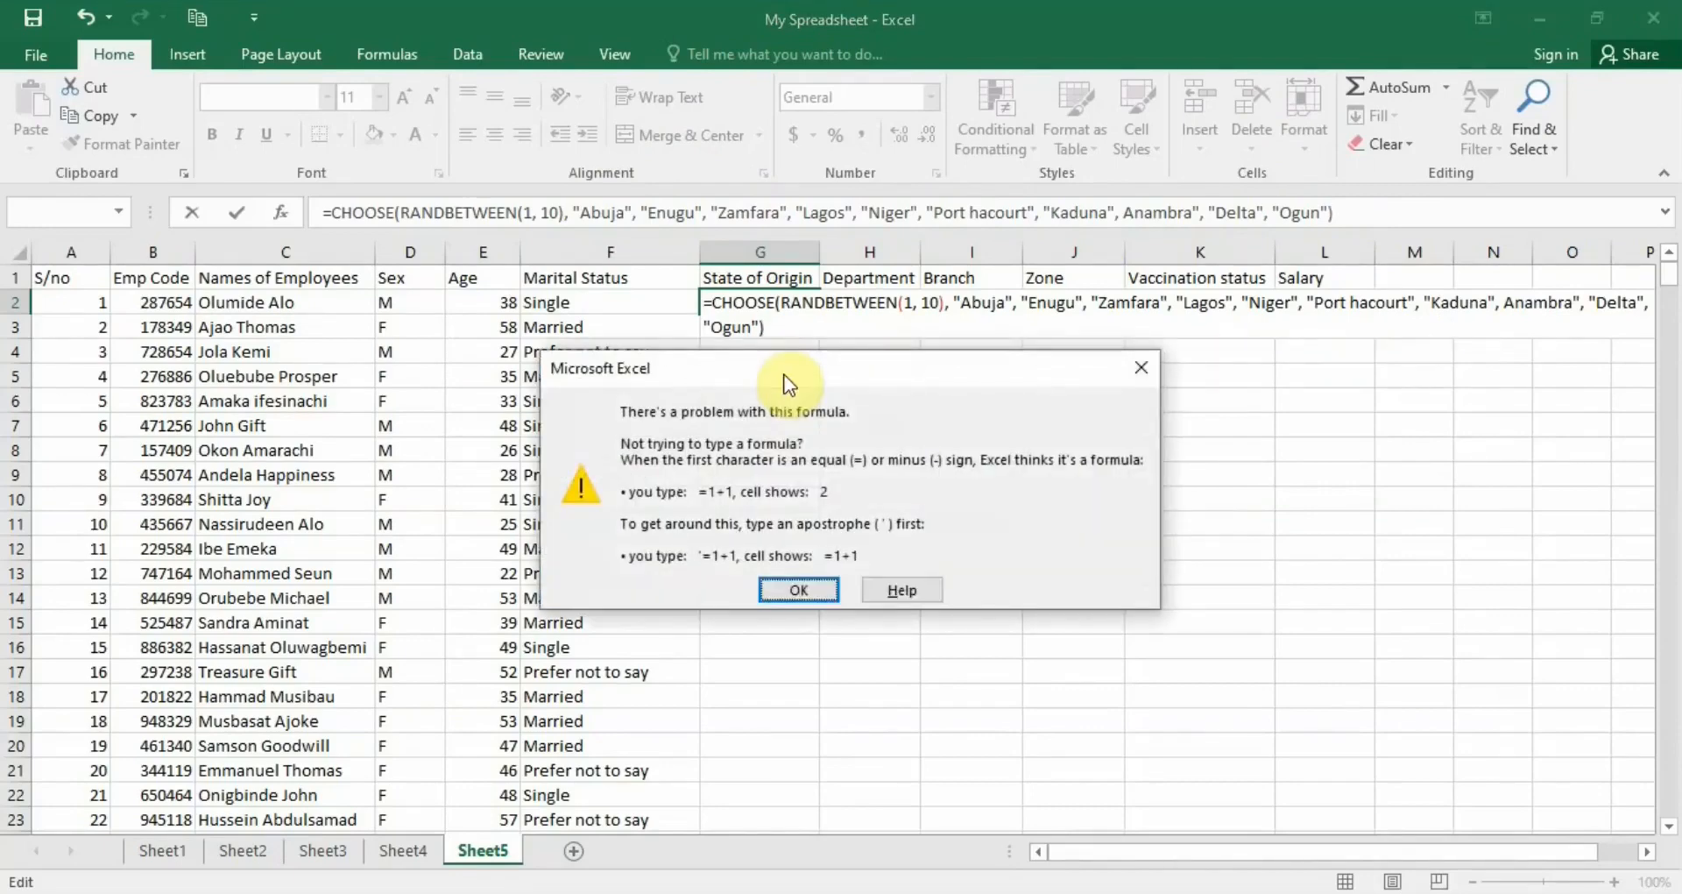
pyautogui.press('Return')
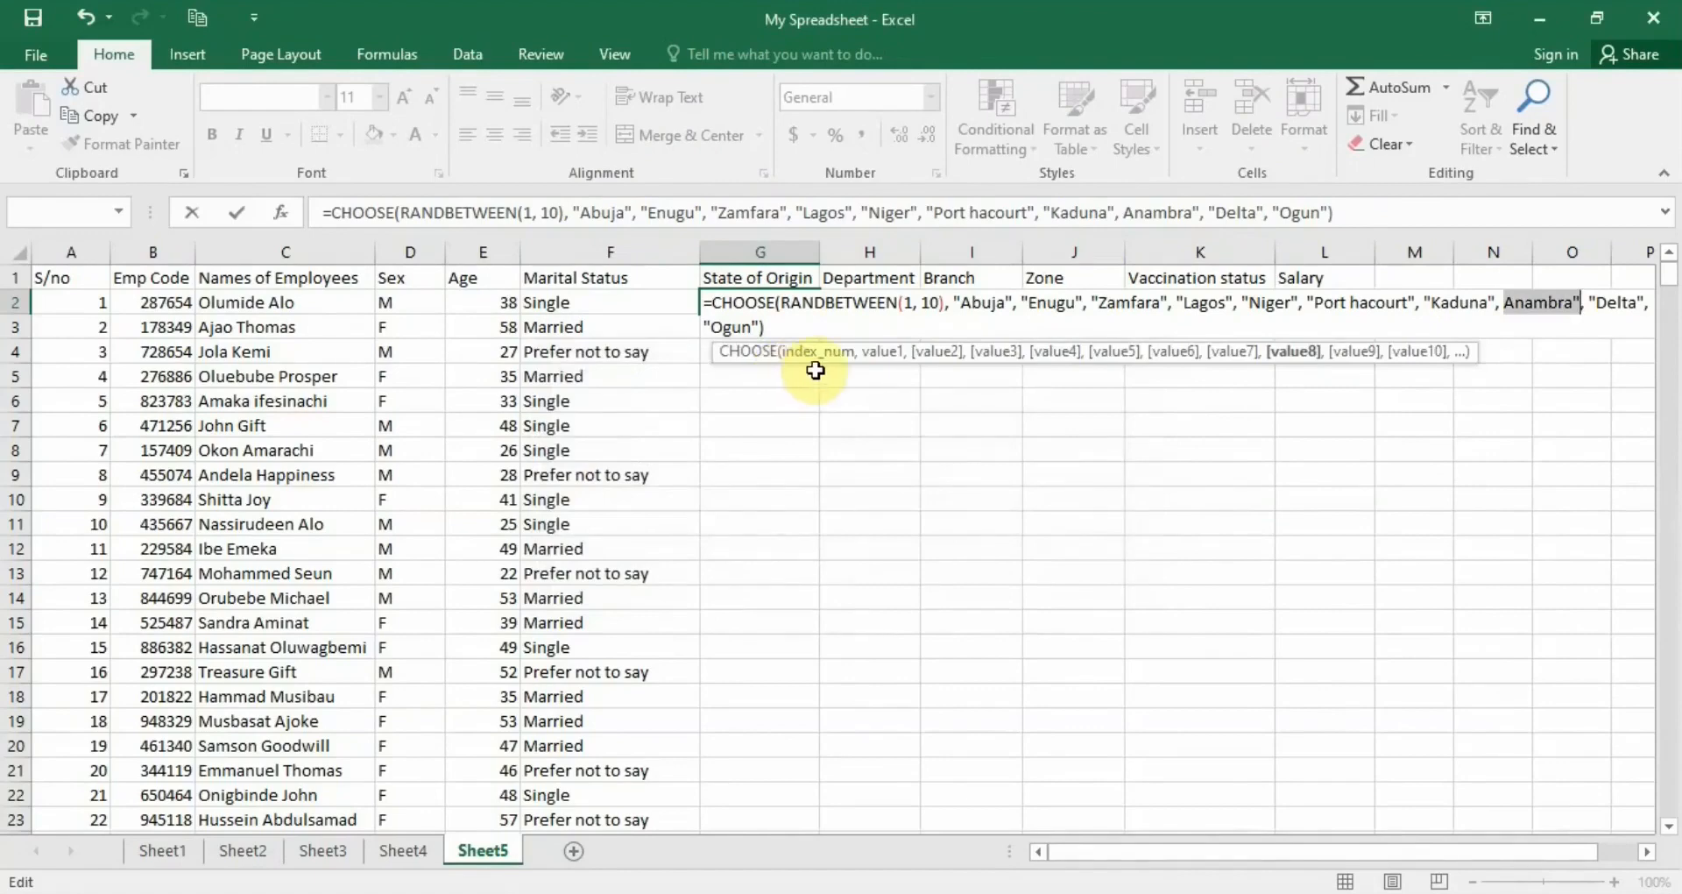
# - Add the missing opening quotation mark before Anambra, enter the G2 formula and fill it down the State of Origin column
pyautogui.click(1506, 301)
pyautogui.write('"')
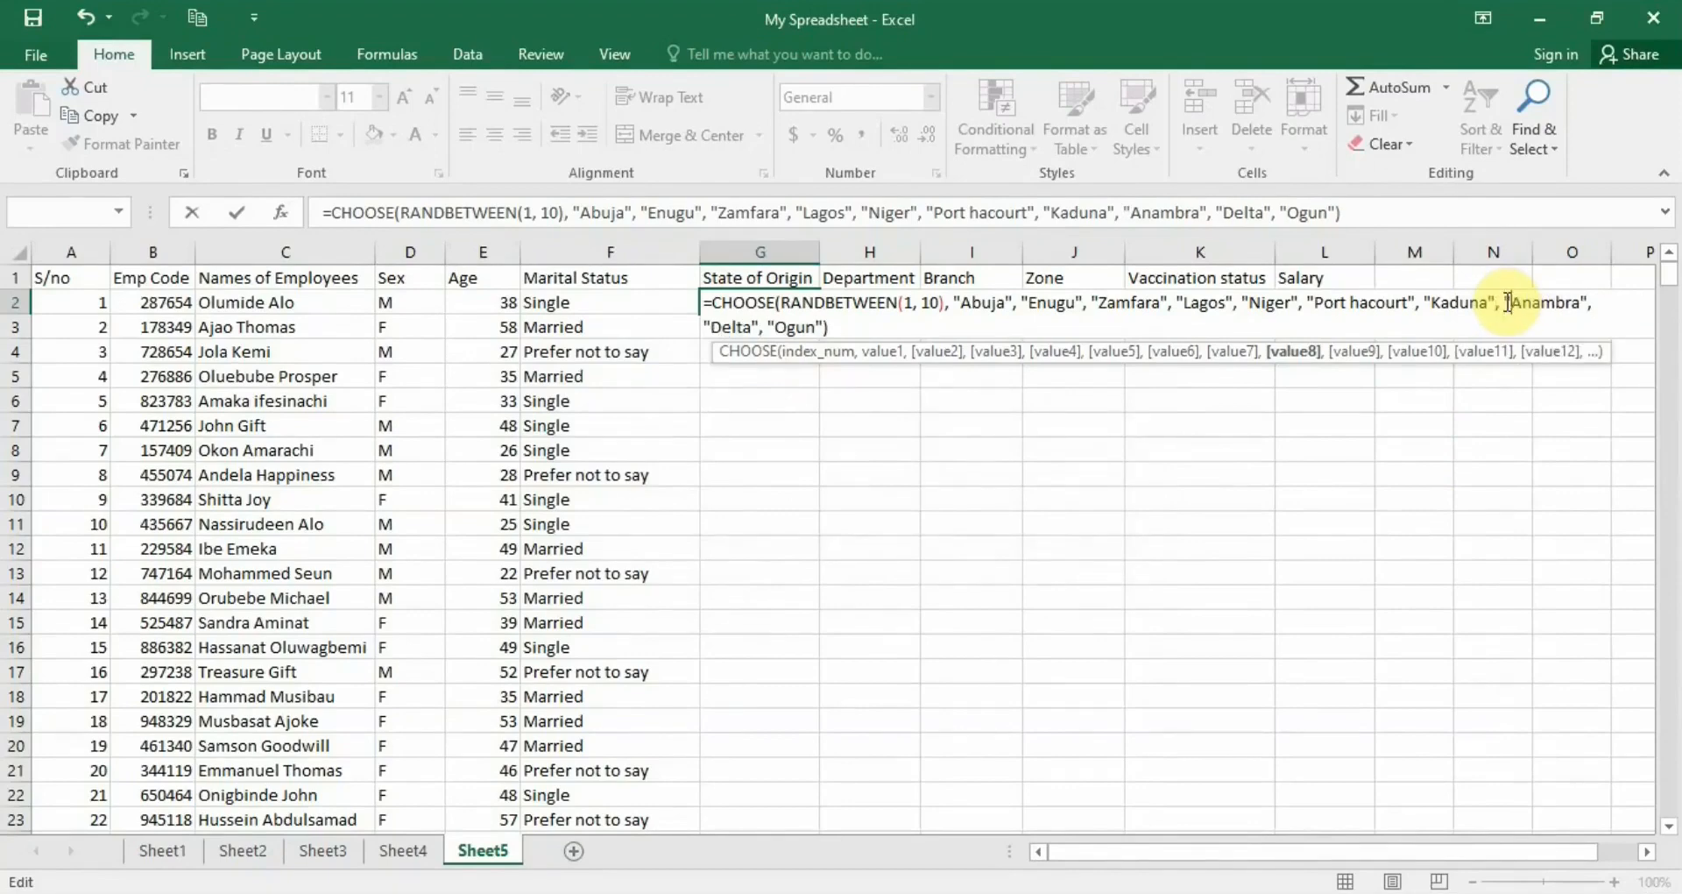
pyautogui.press('Return')
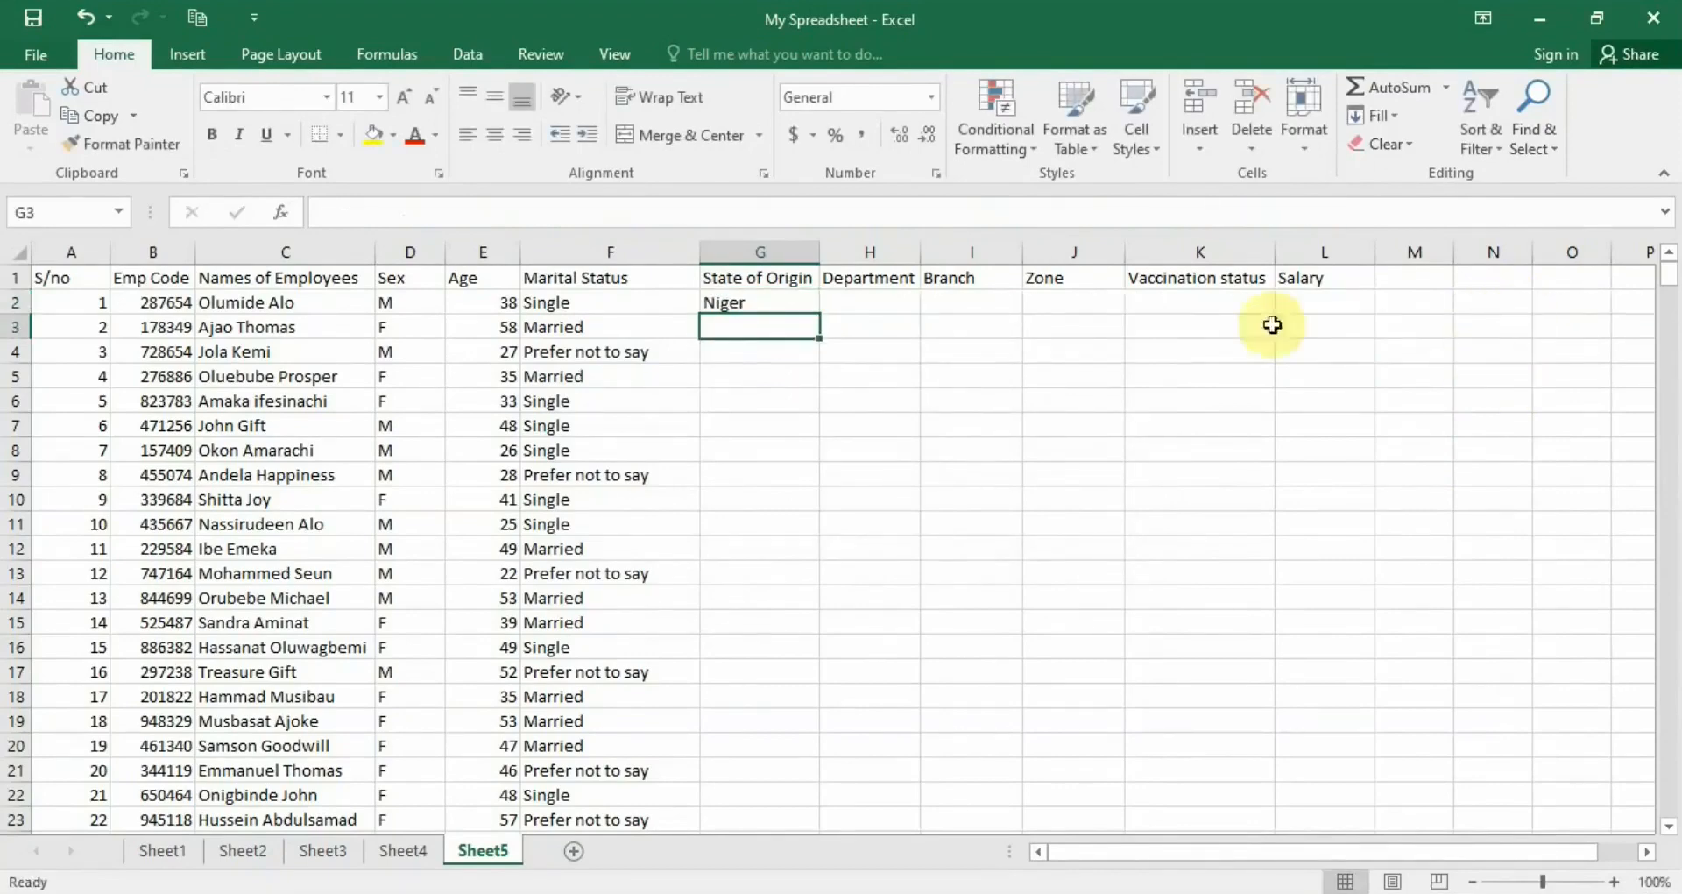
pyautogui.click(780, 302)
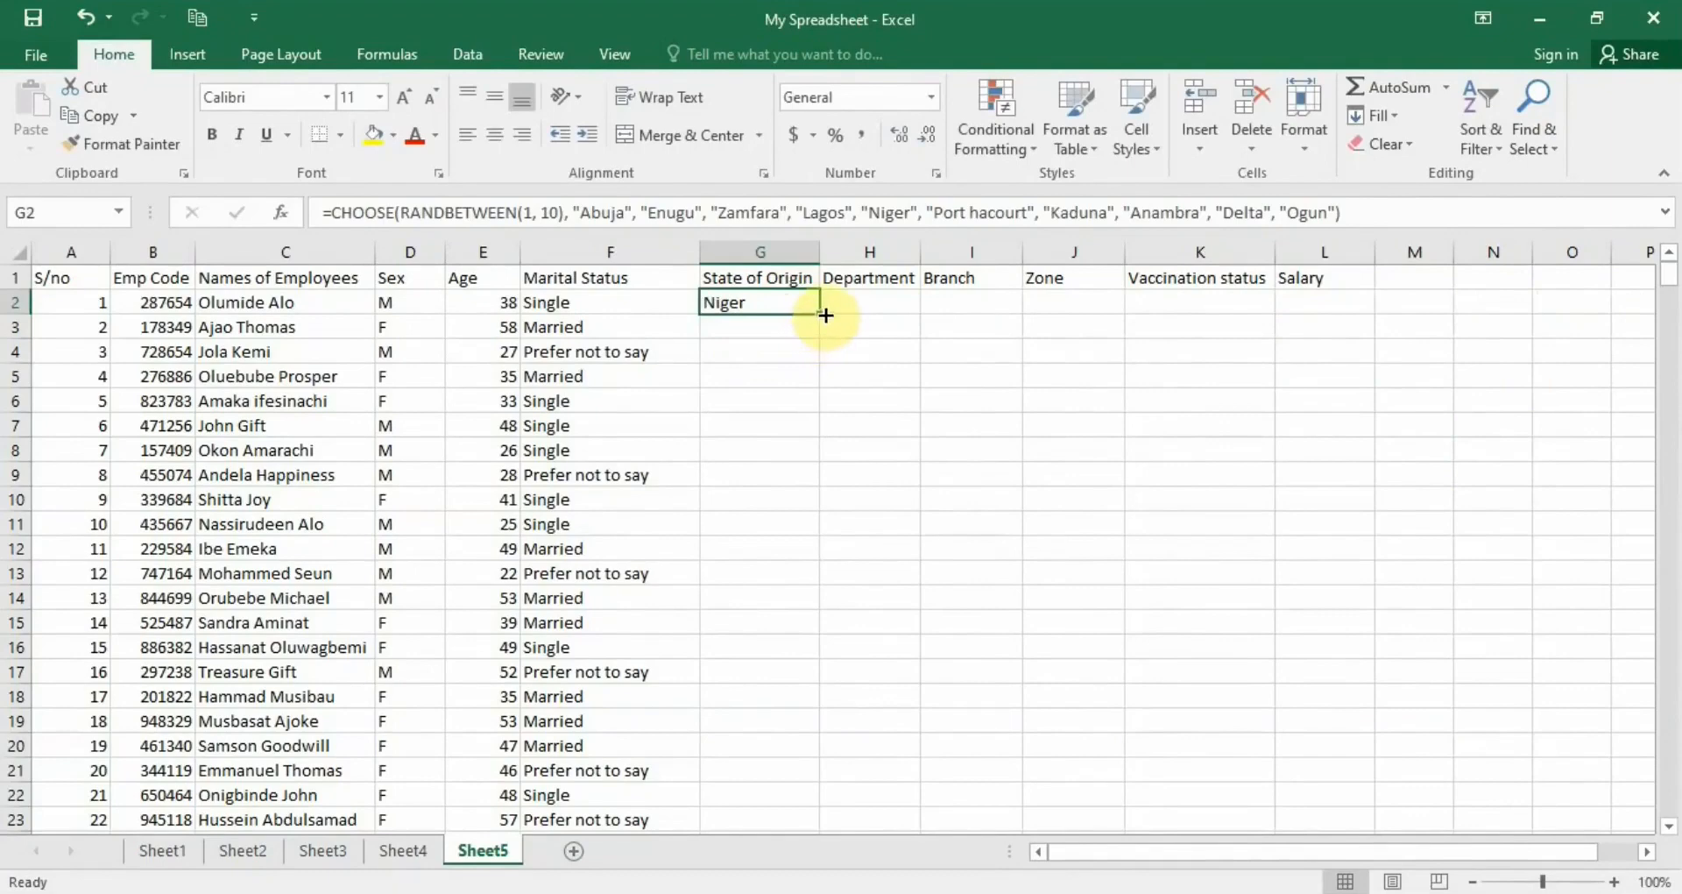
pyautogui.doubleClick(820, 314)
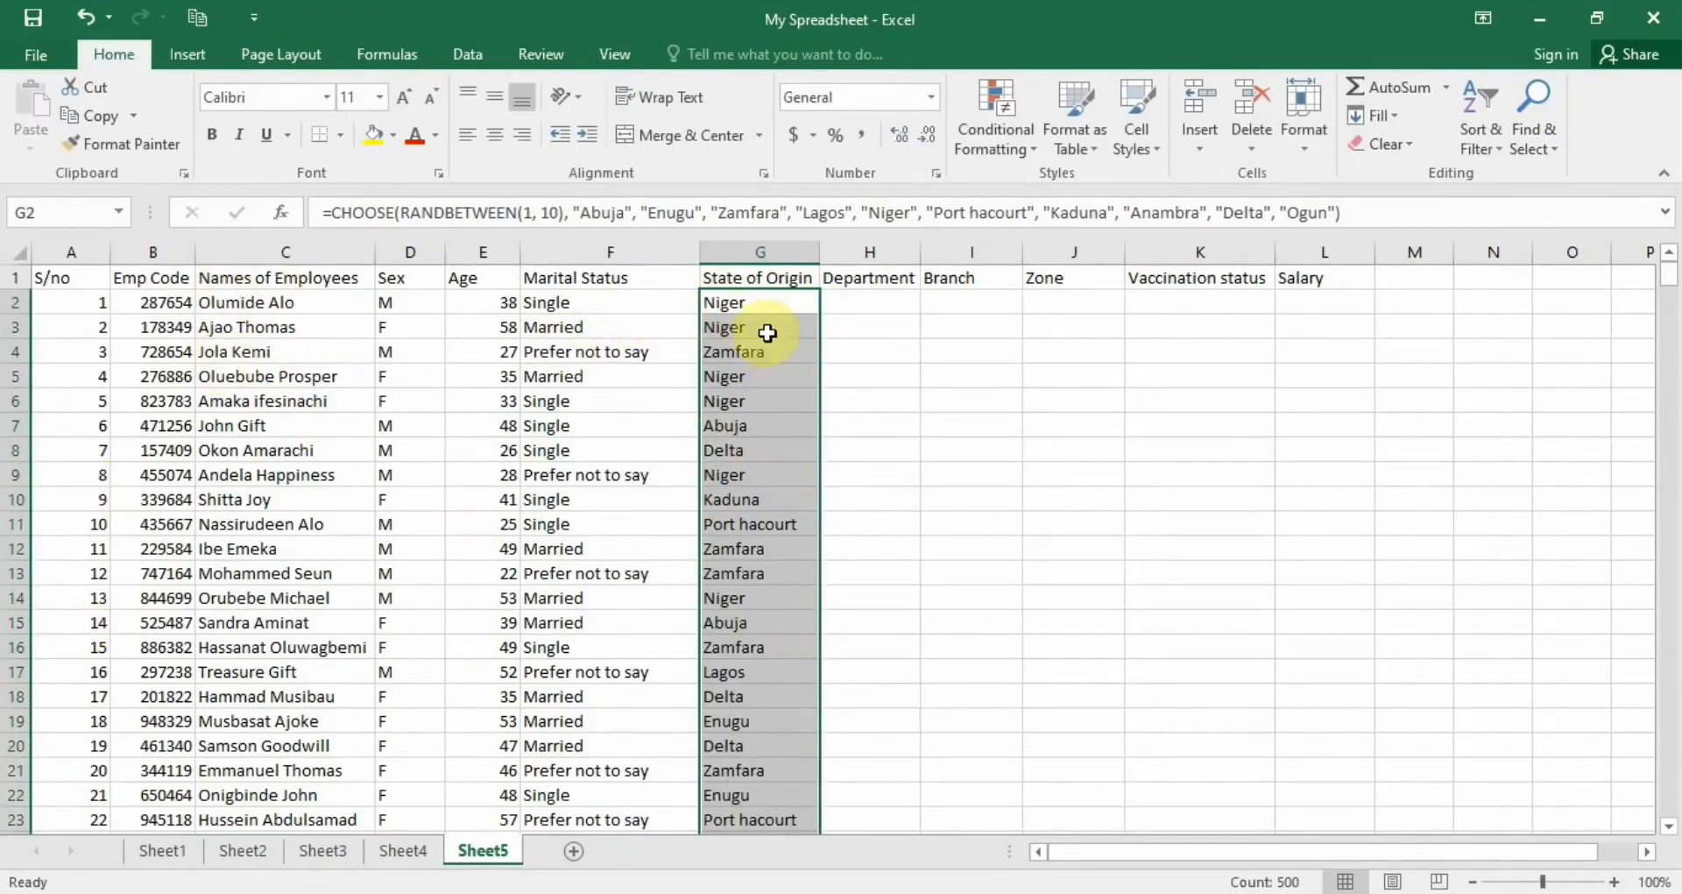
# - Start a CHOOSE formula in Department cell H2 with RANDBETWEEN(1, 6) as its index
pyautogui.click(843, 304)
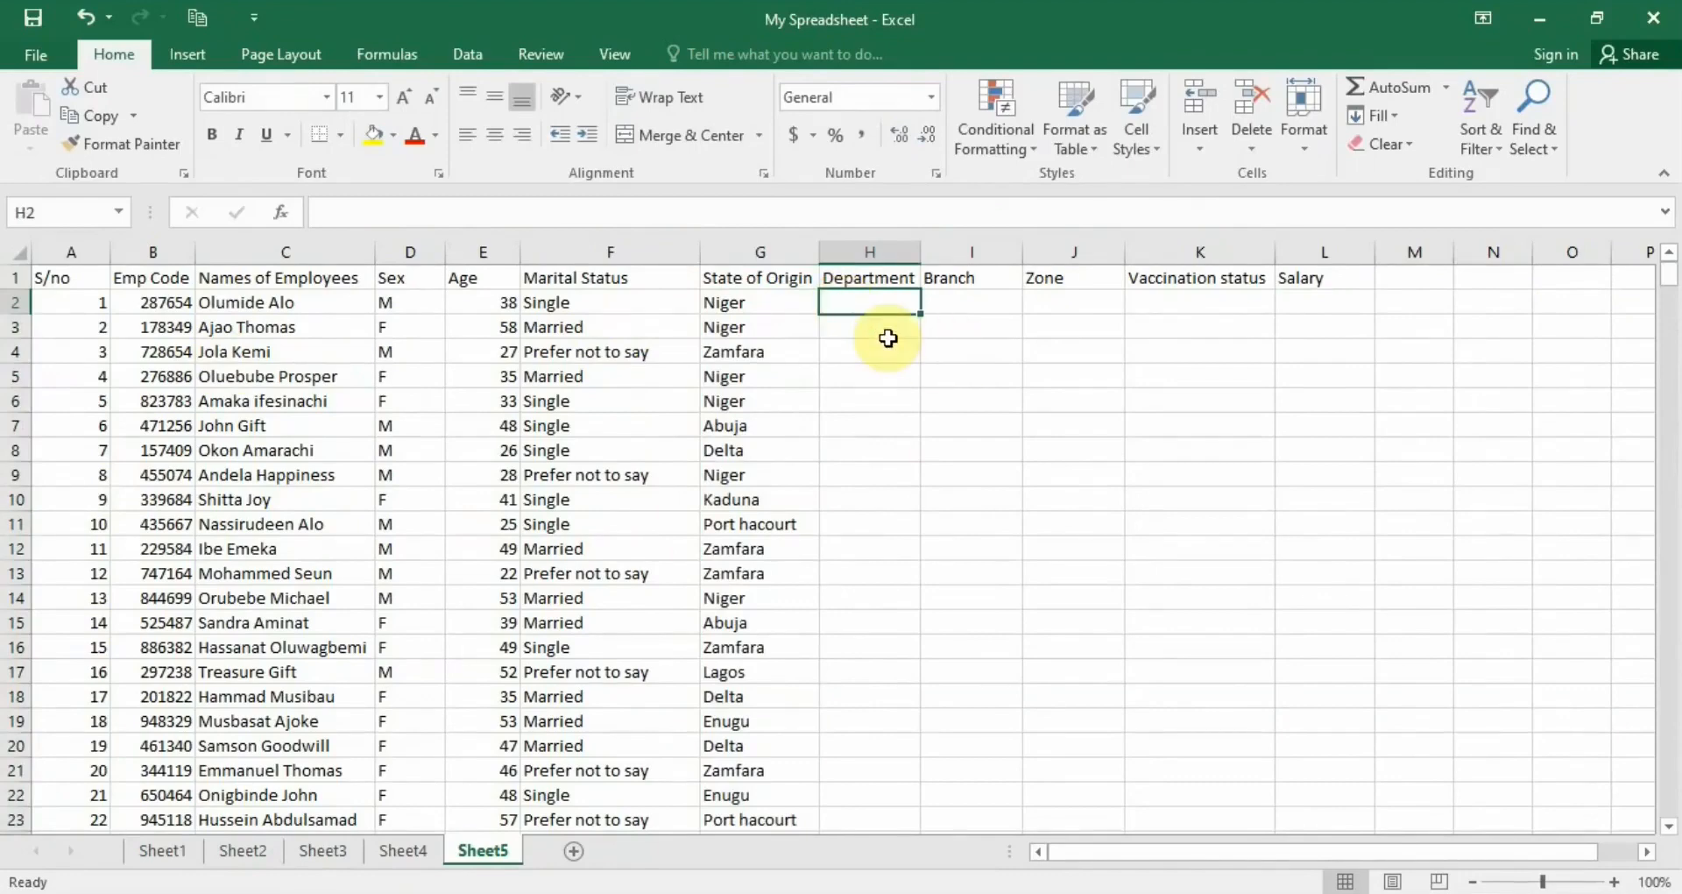
pyautogui.write('=')
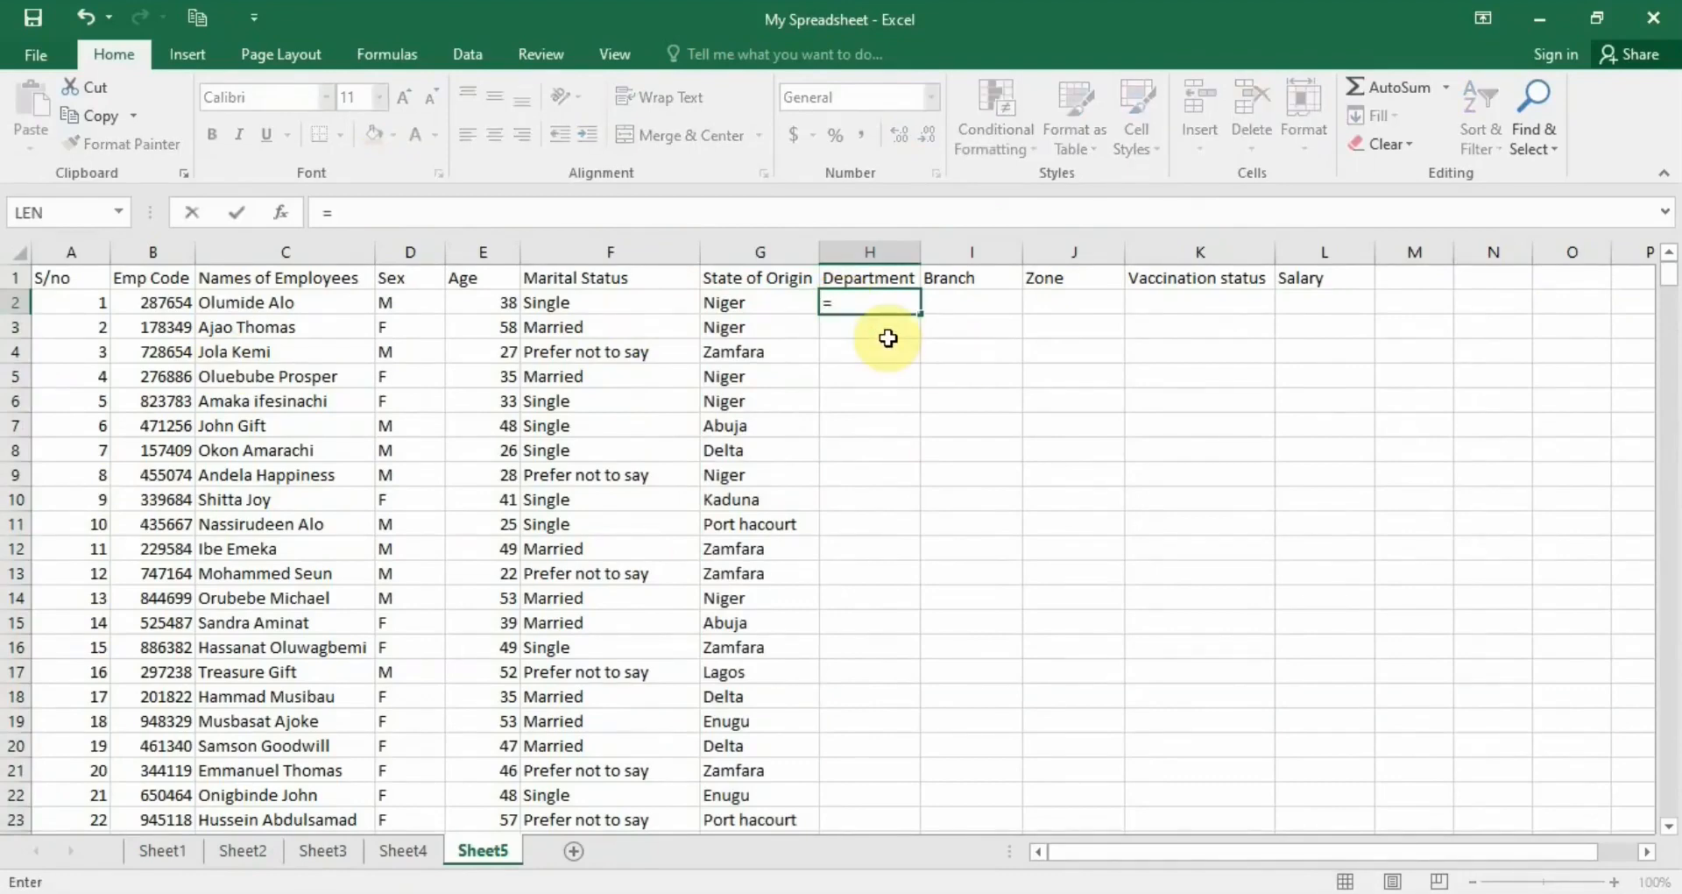
pyautogui.write('C')
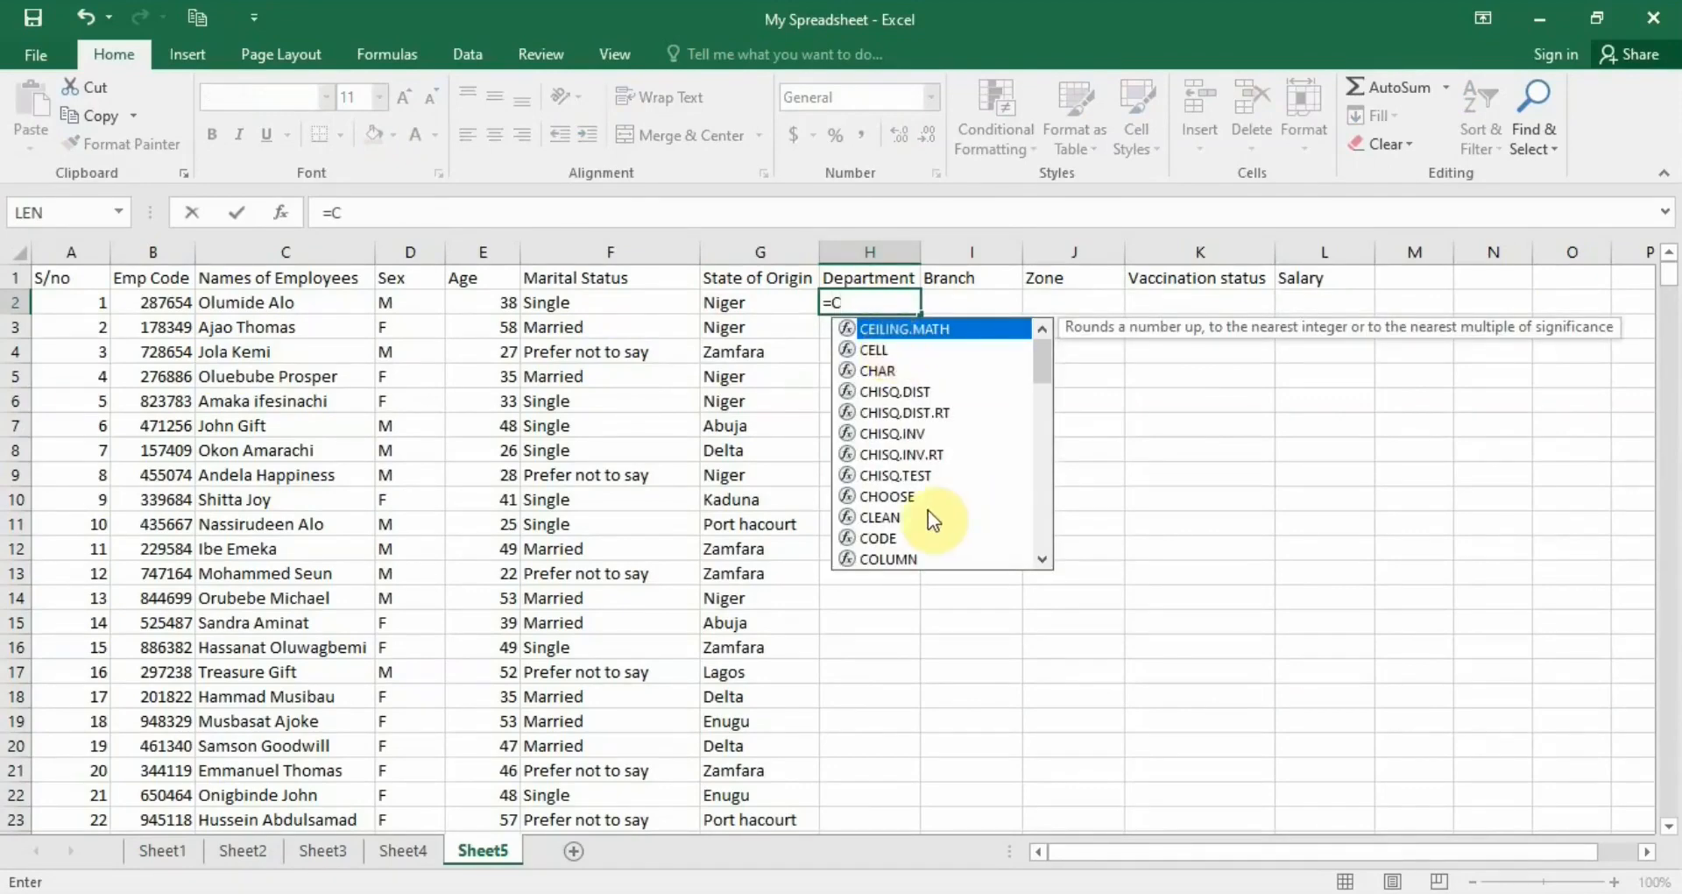
pyautogui.doubleClick(909, 497)
pyautogui.write('ra')
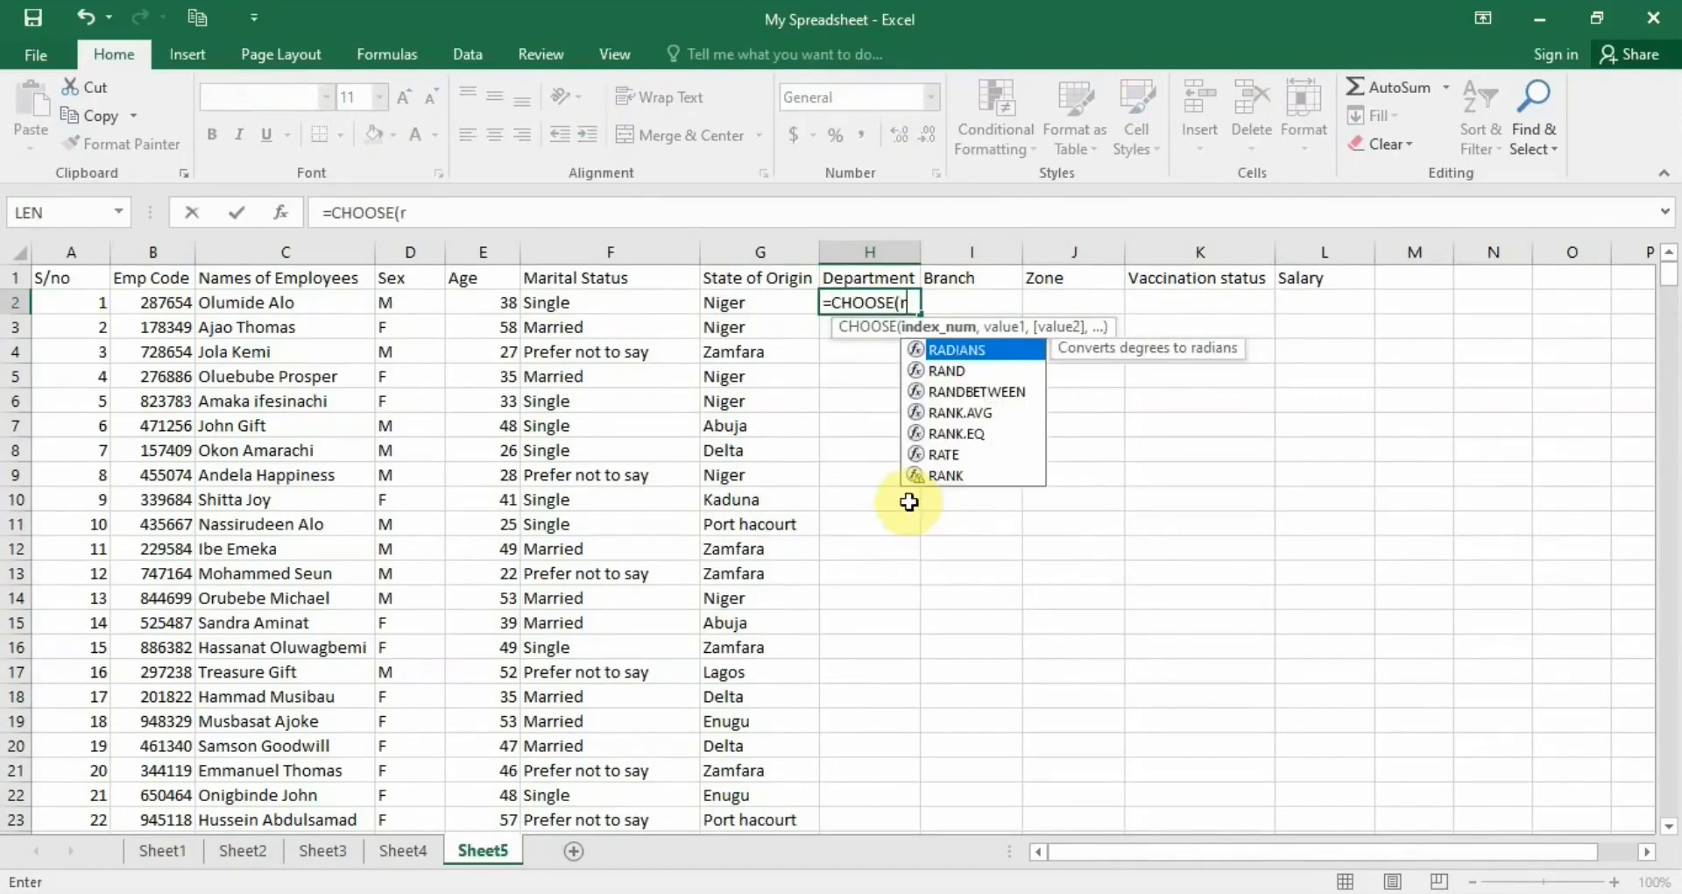
pyautogui.doubleClick(971, 391)
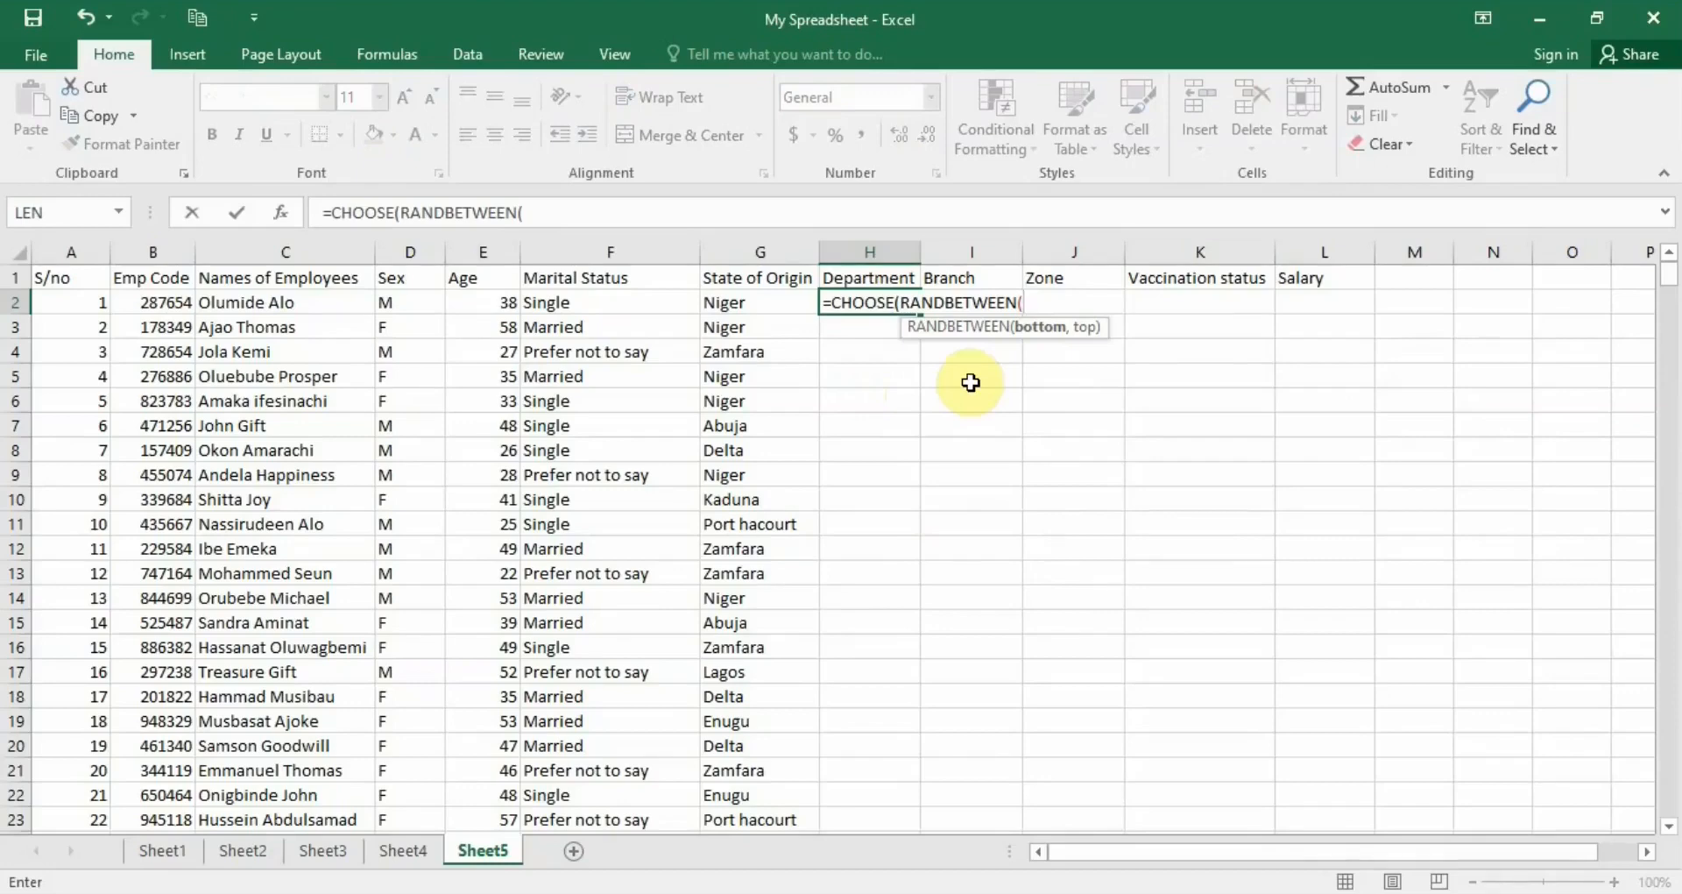
pyautogui.write('1, 6), "')
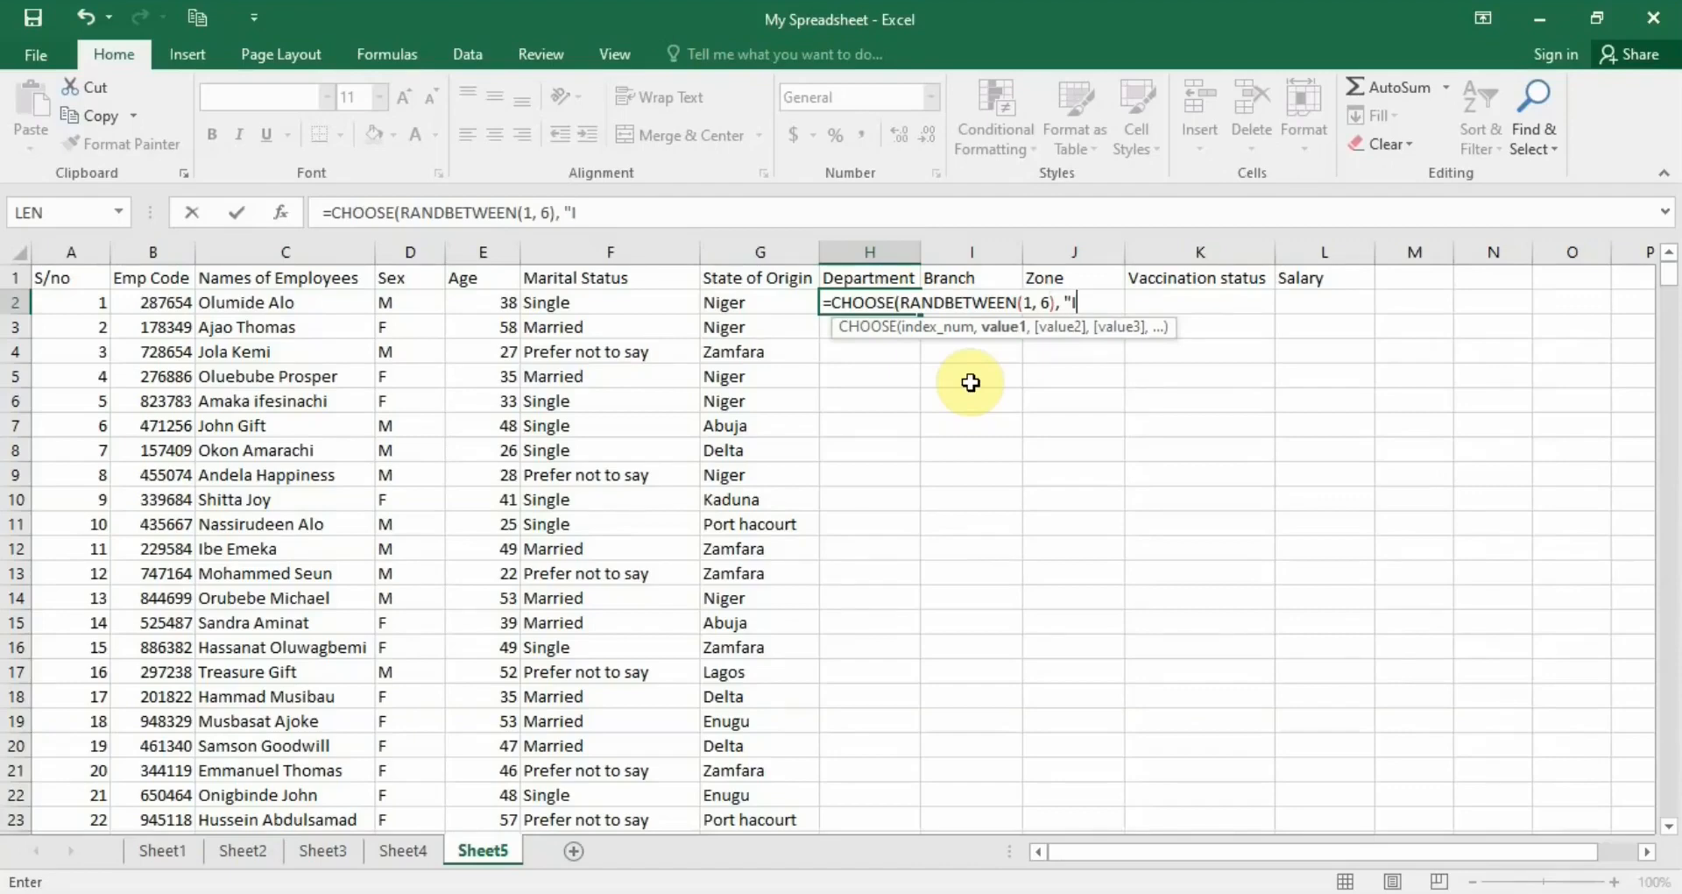
# - Add "IT", "HR", "PR", "Commercial", "Sales" and "Accounts" as the department choices, then close and enter the H2 formula
pyautogui.write('IT", ')
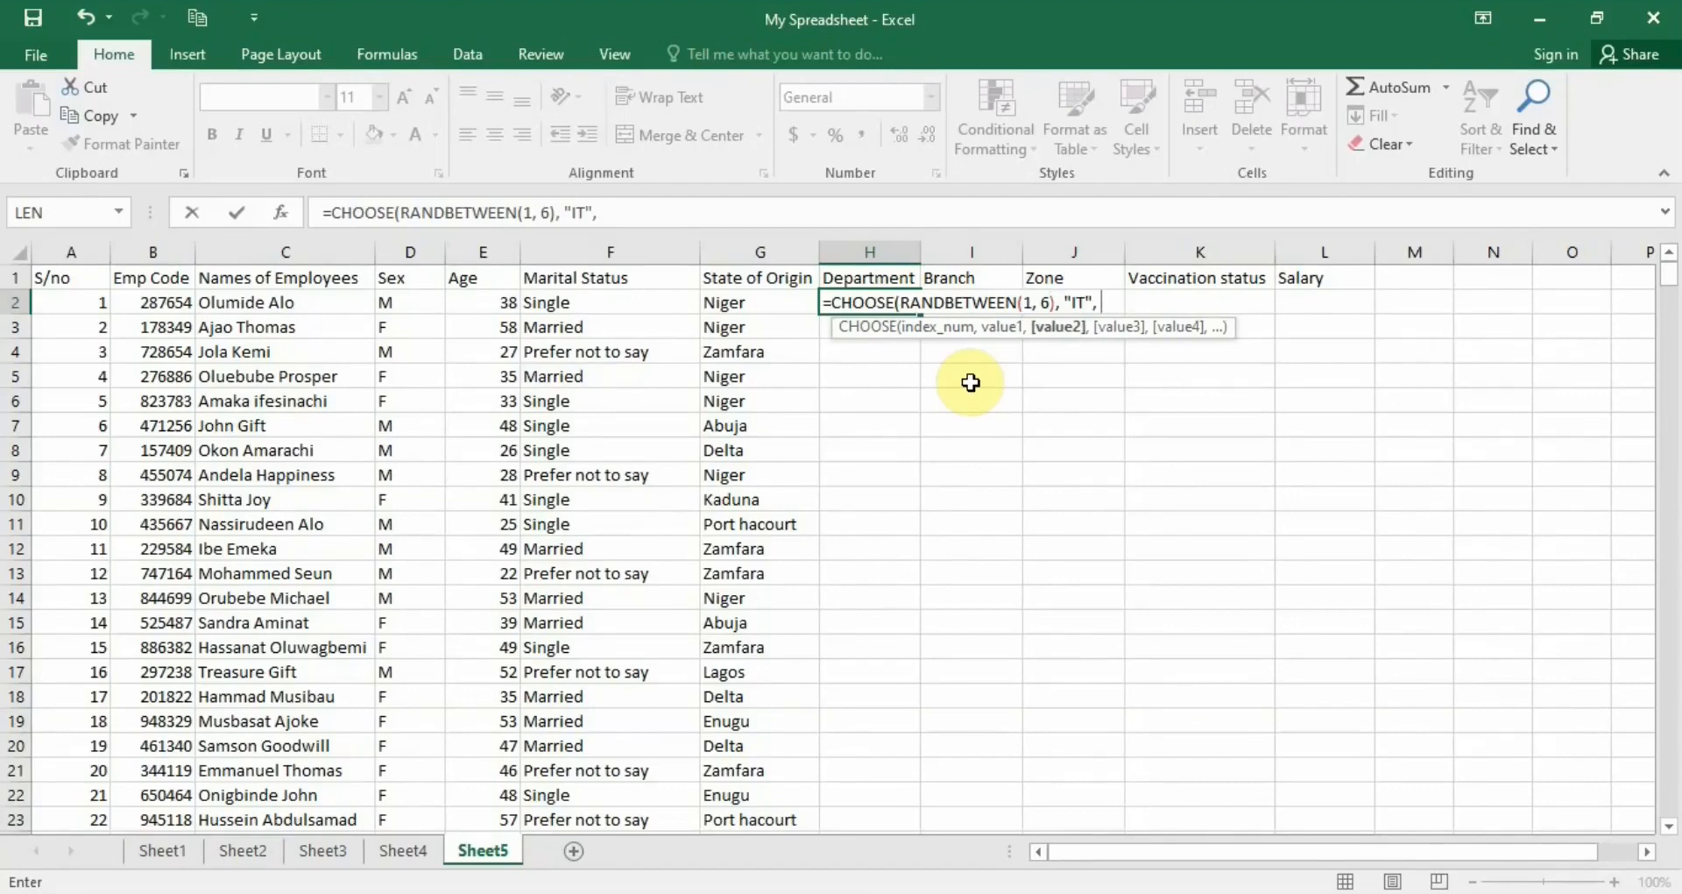
pyautogui.write('"HR", ')
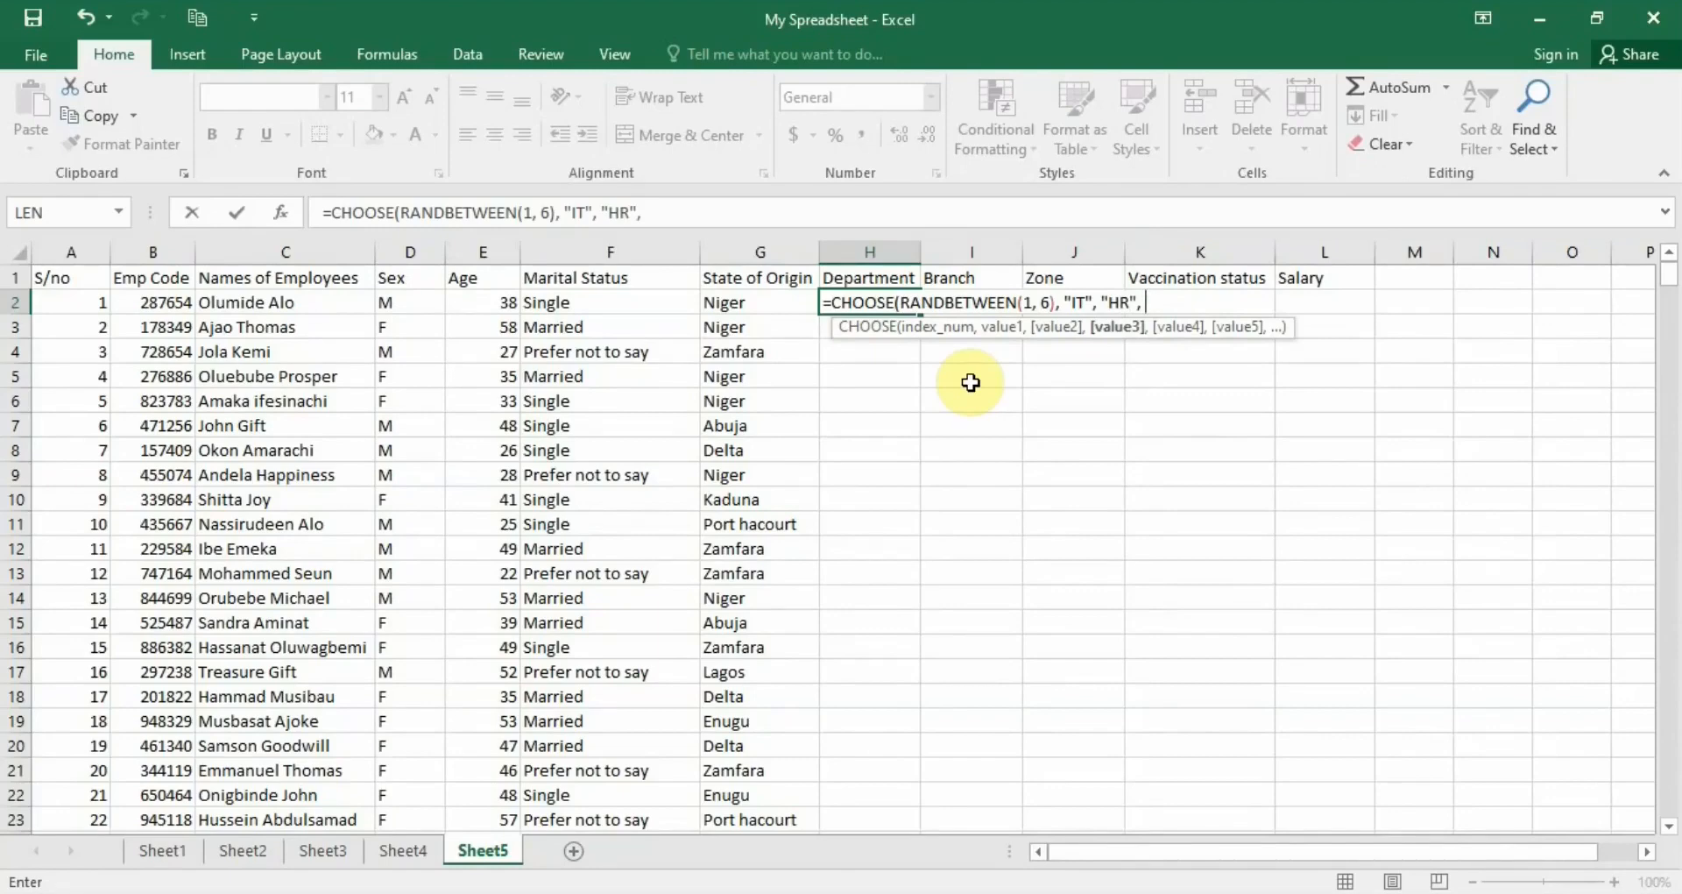
pyautogui.write('"PR",')
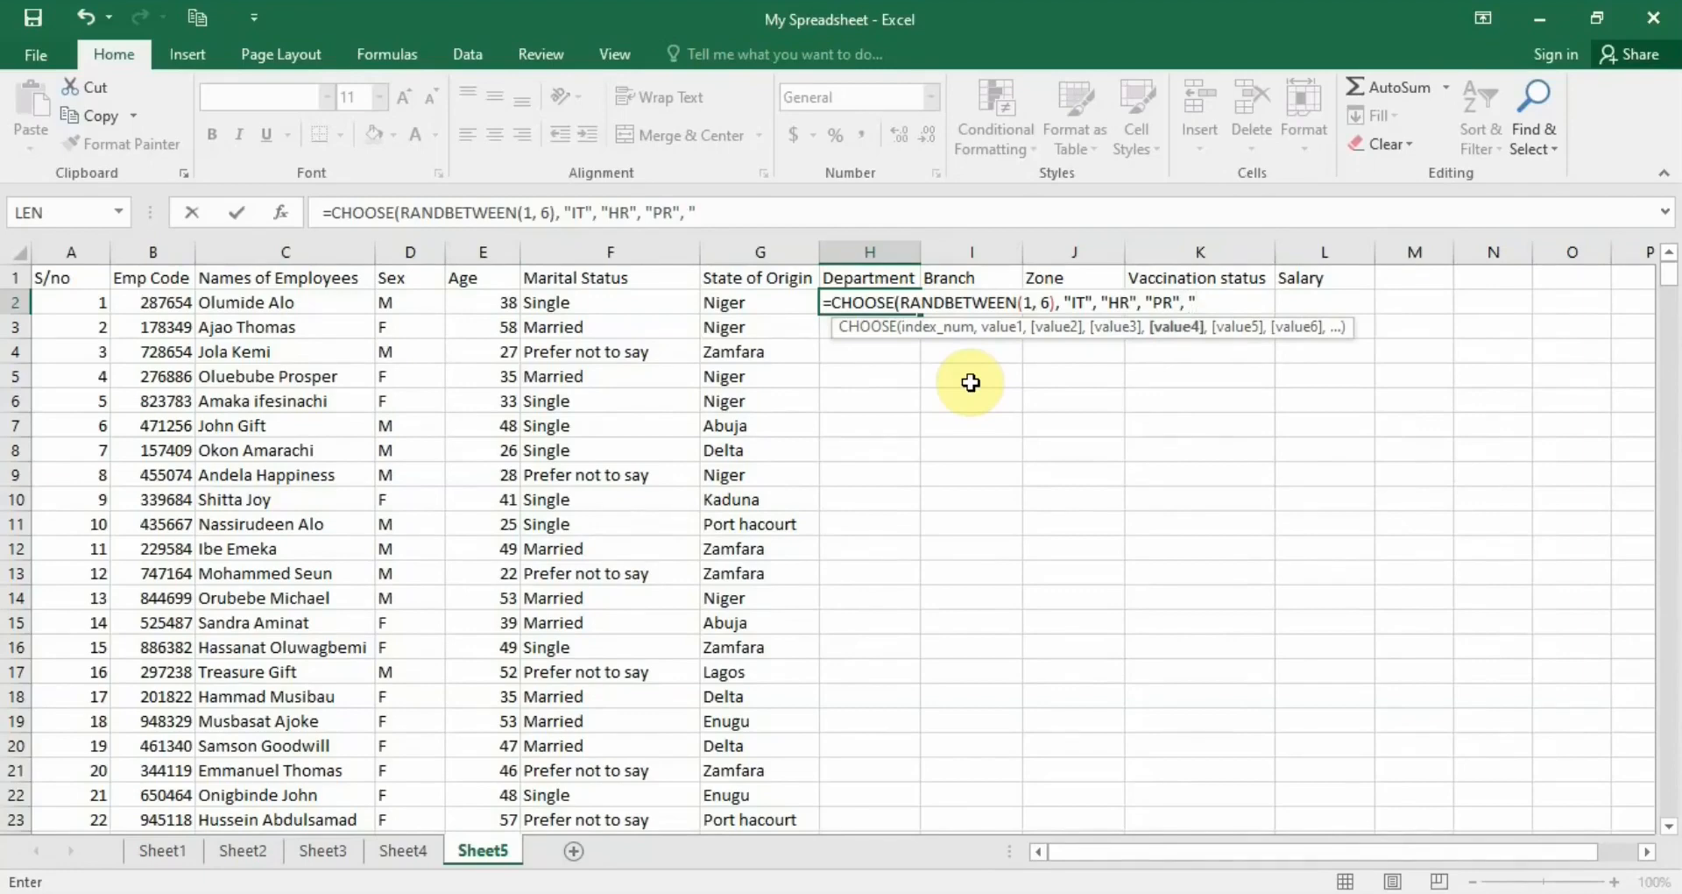
pyautogui.write('"Commercial')
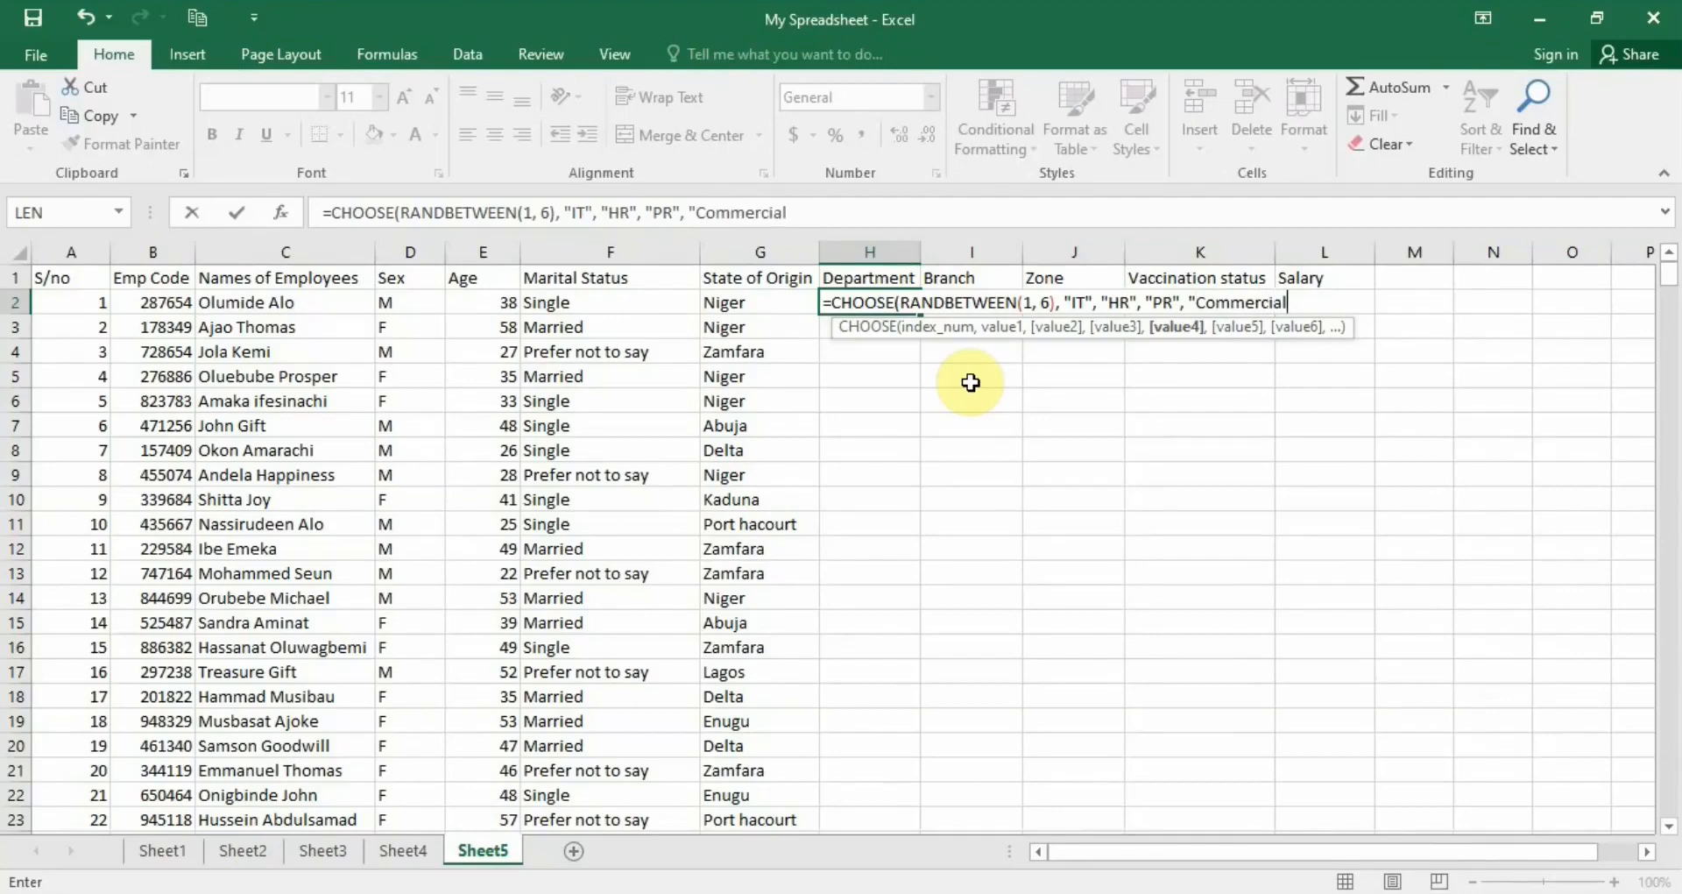
pyautogui.write('", "')
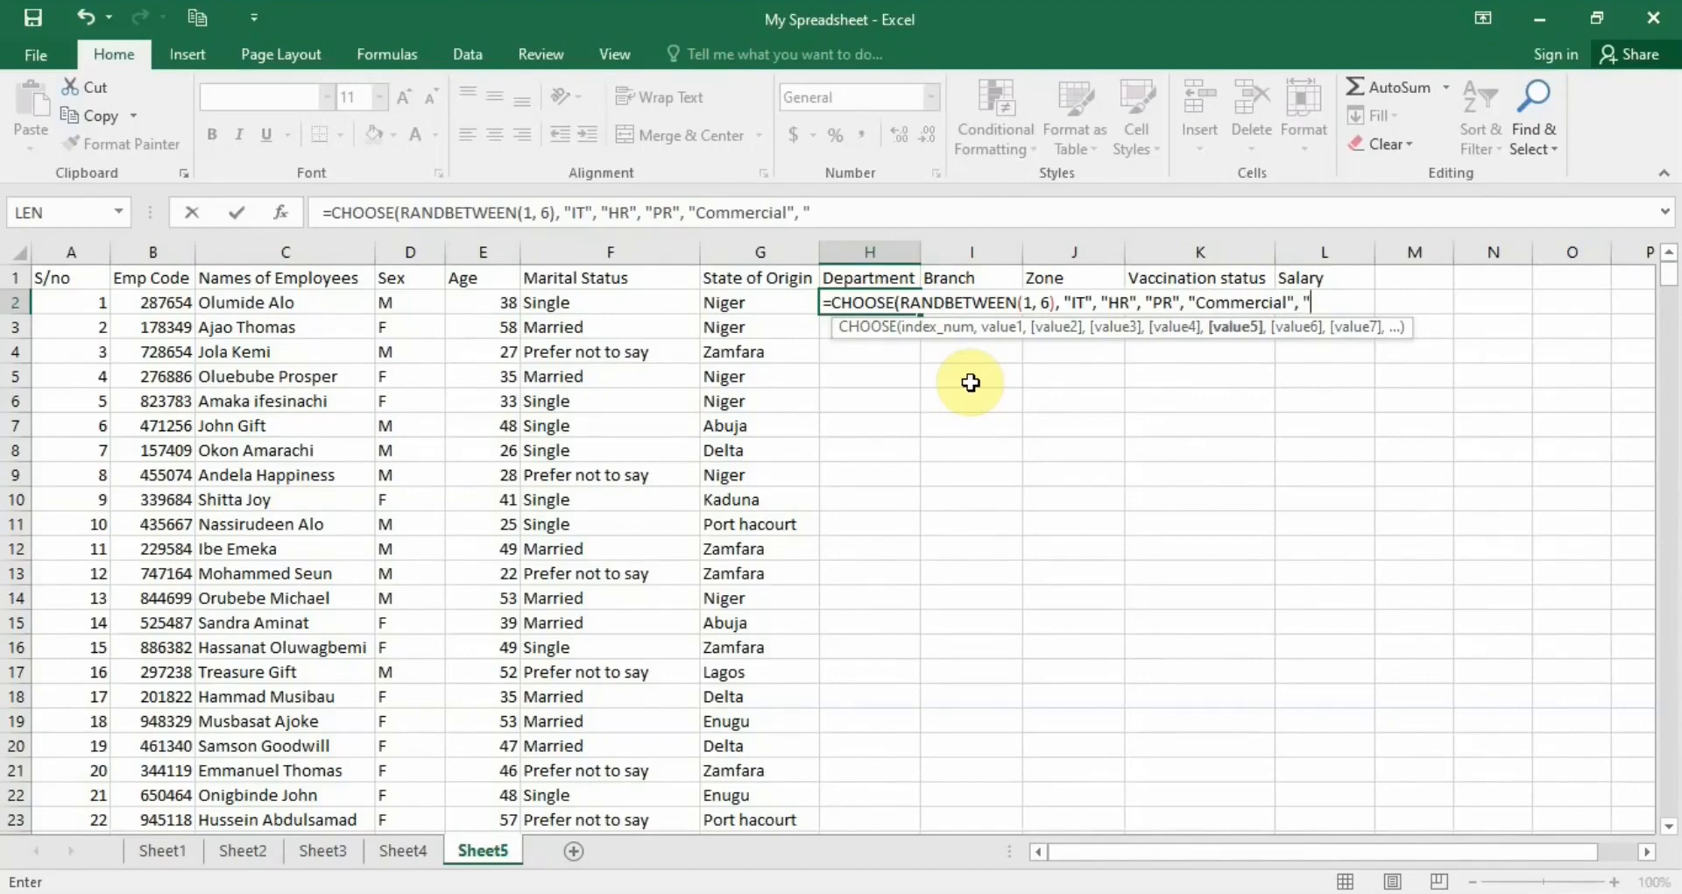
pyautogui.write('Sales')
pyautogui.write(',')
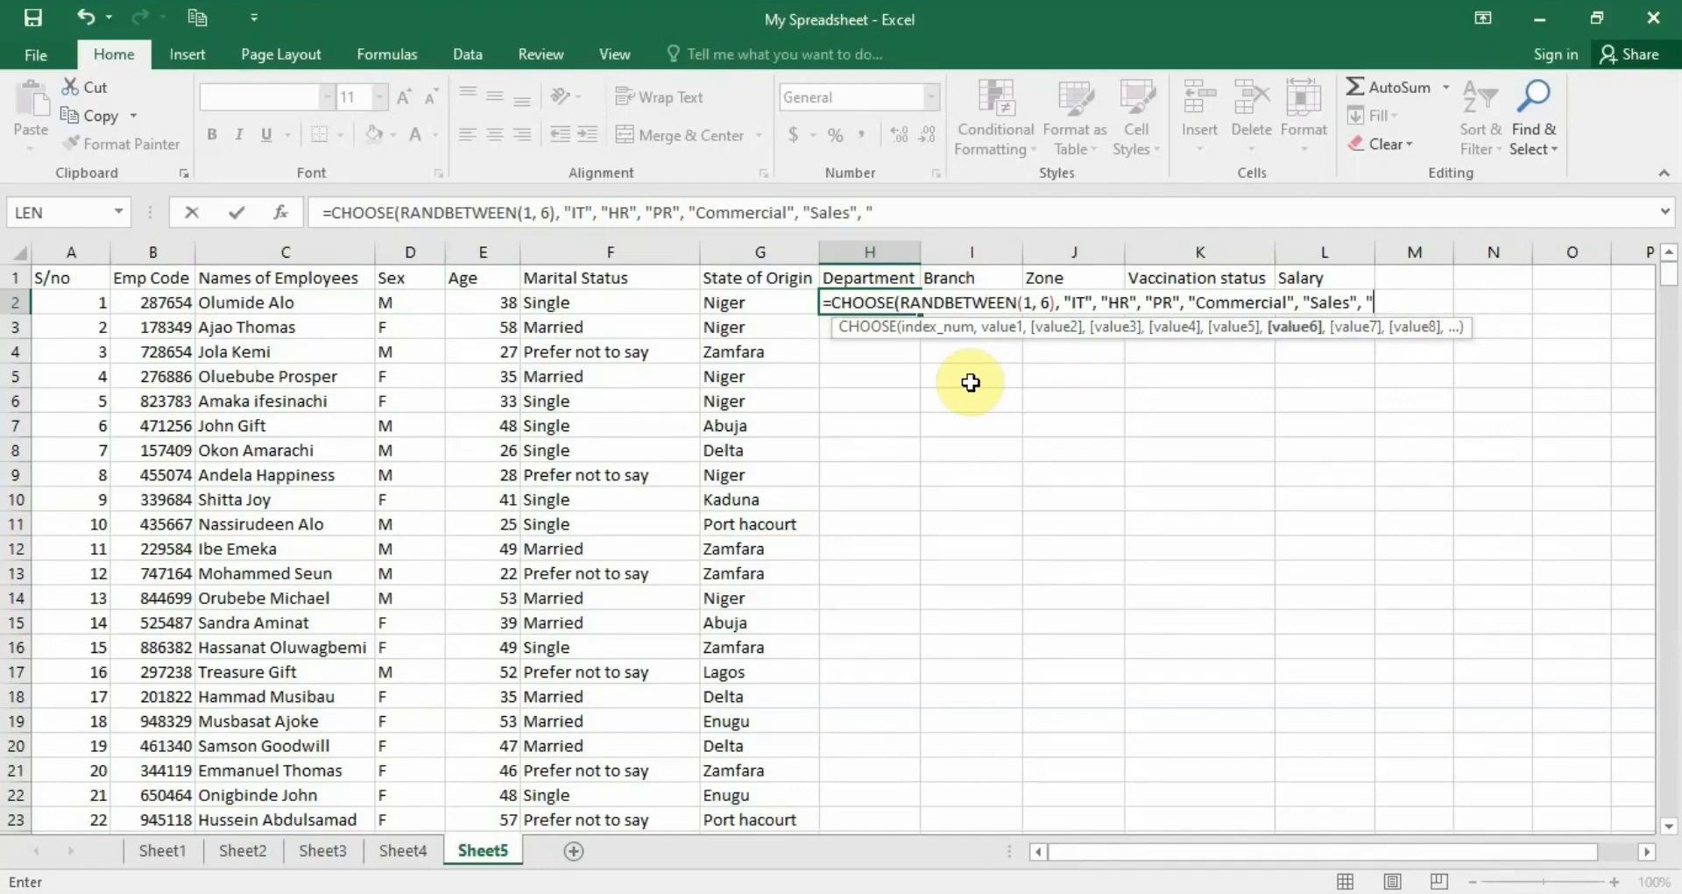
pyautogui.write(' "Accounts')
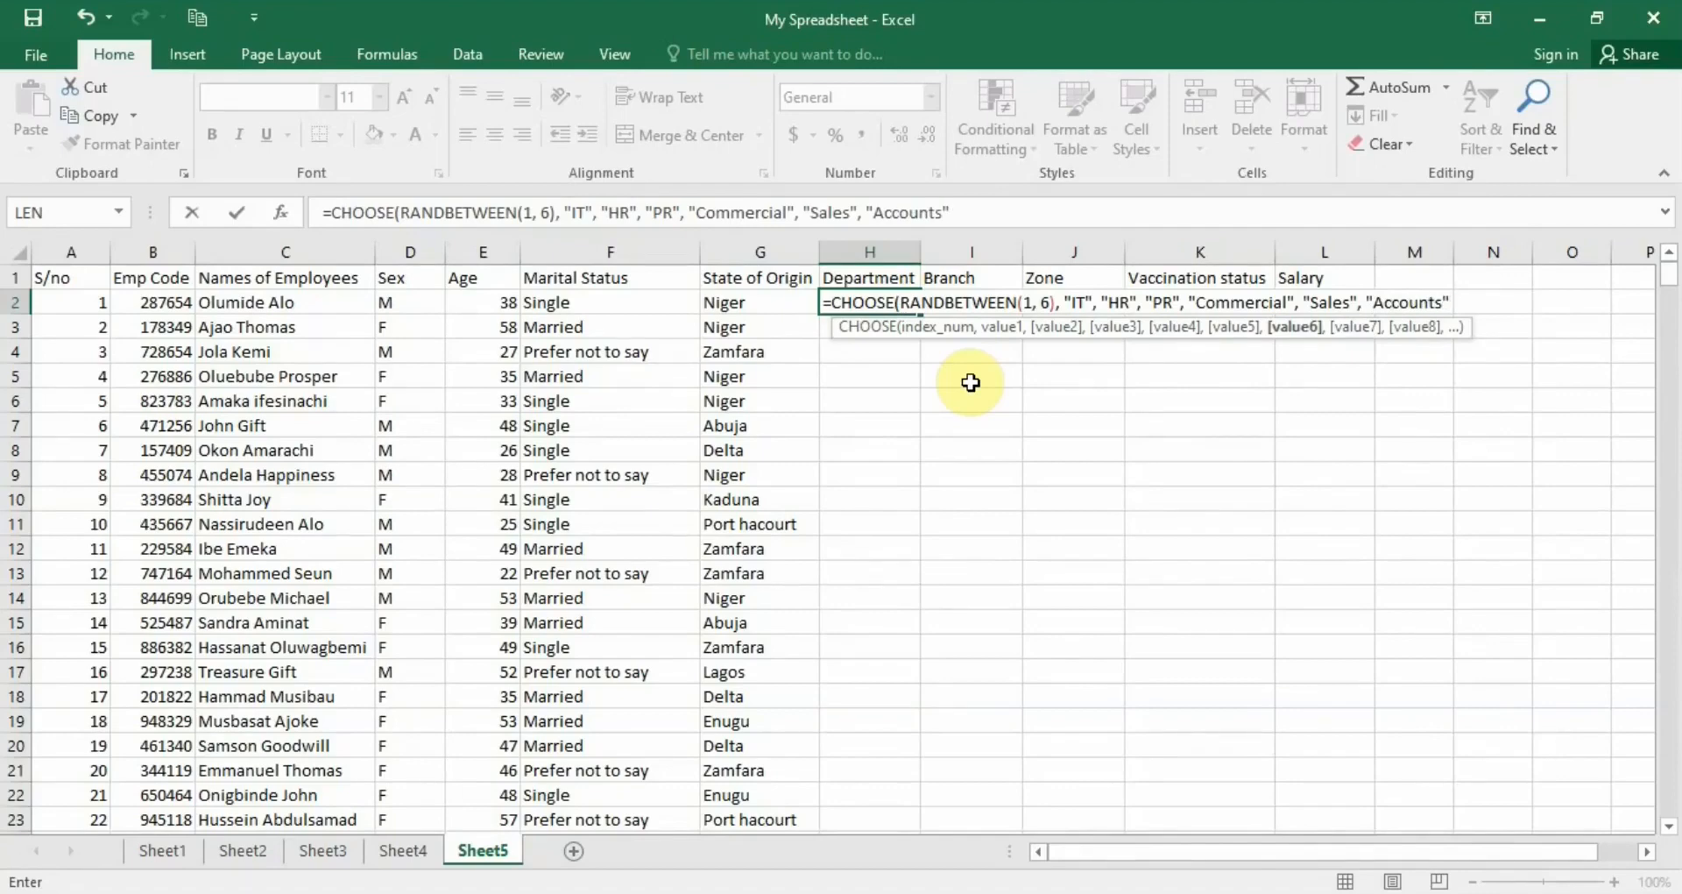
pyautogui.write(')')
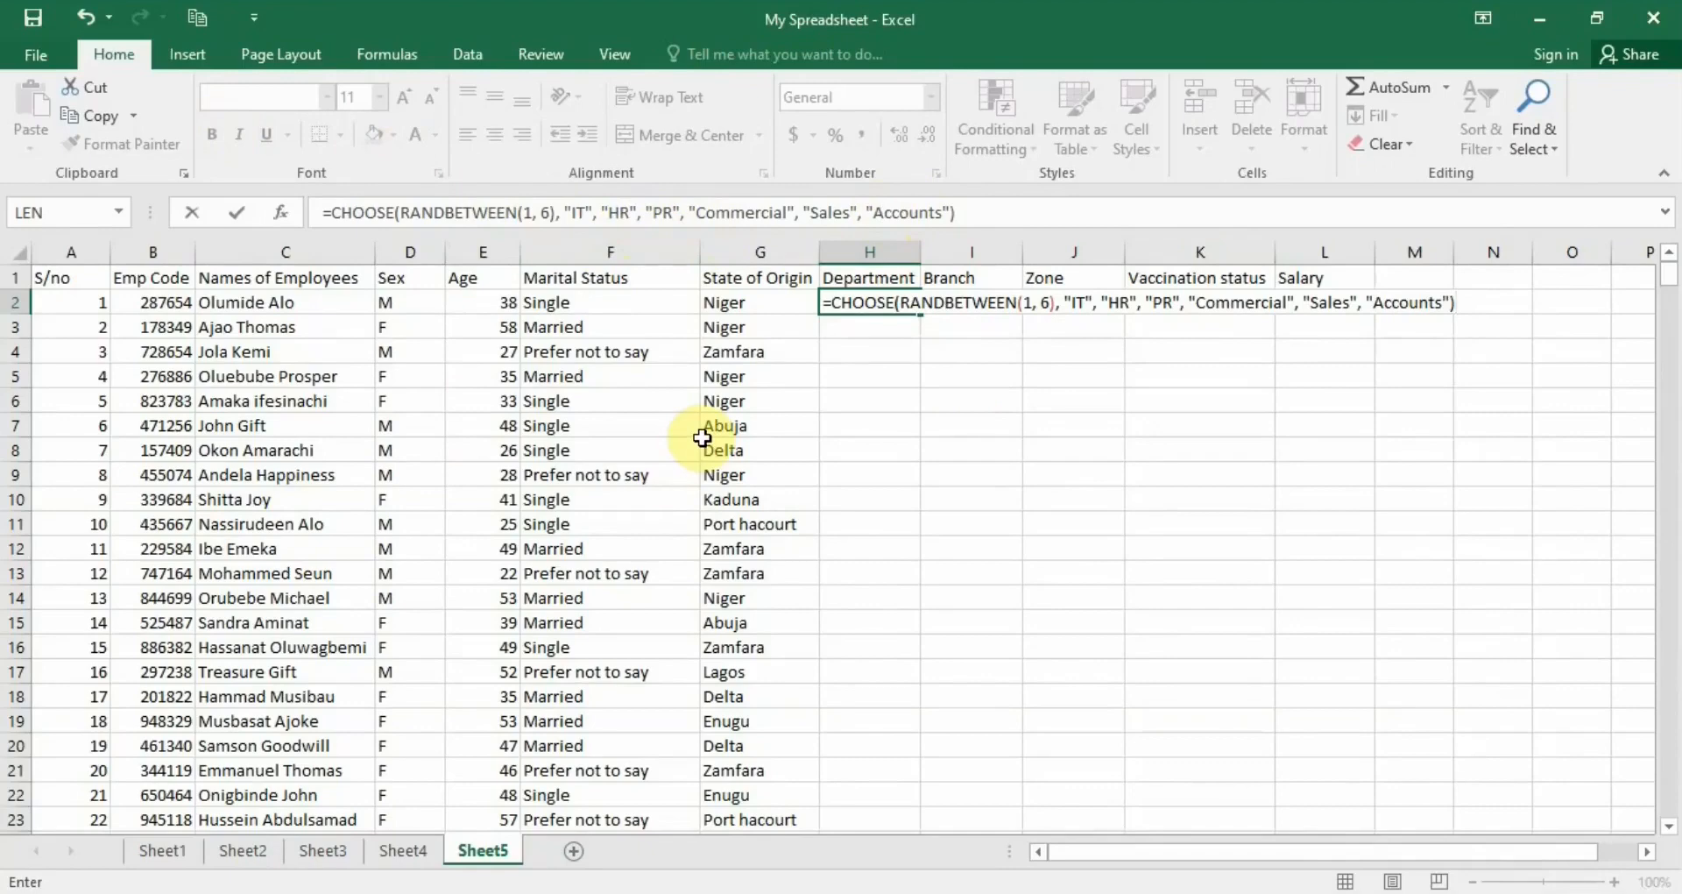
pyautogui.press('Return')
# - Fill the H2 department formula down the whole Department column
pyautogui.click(876, 308)
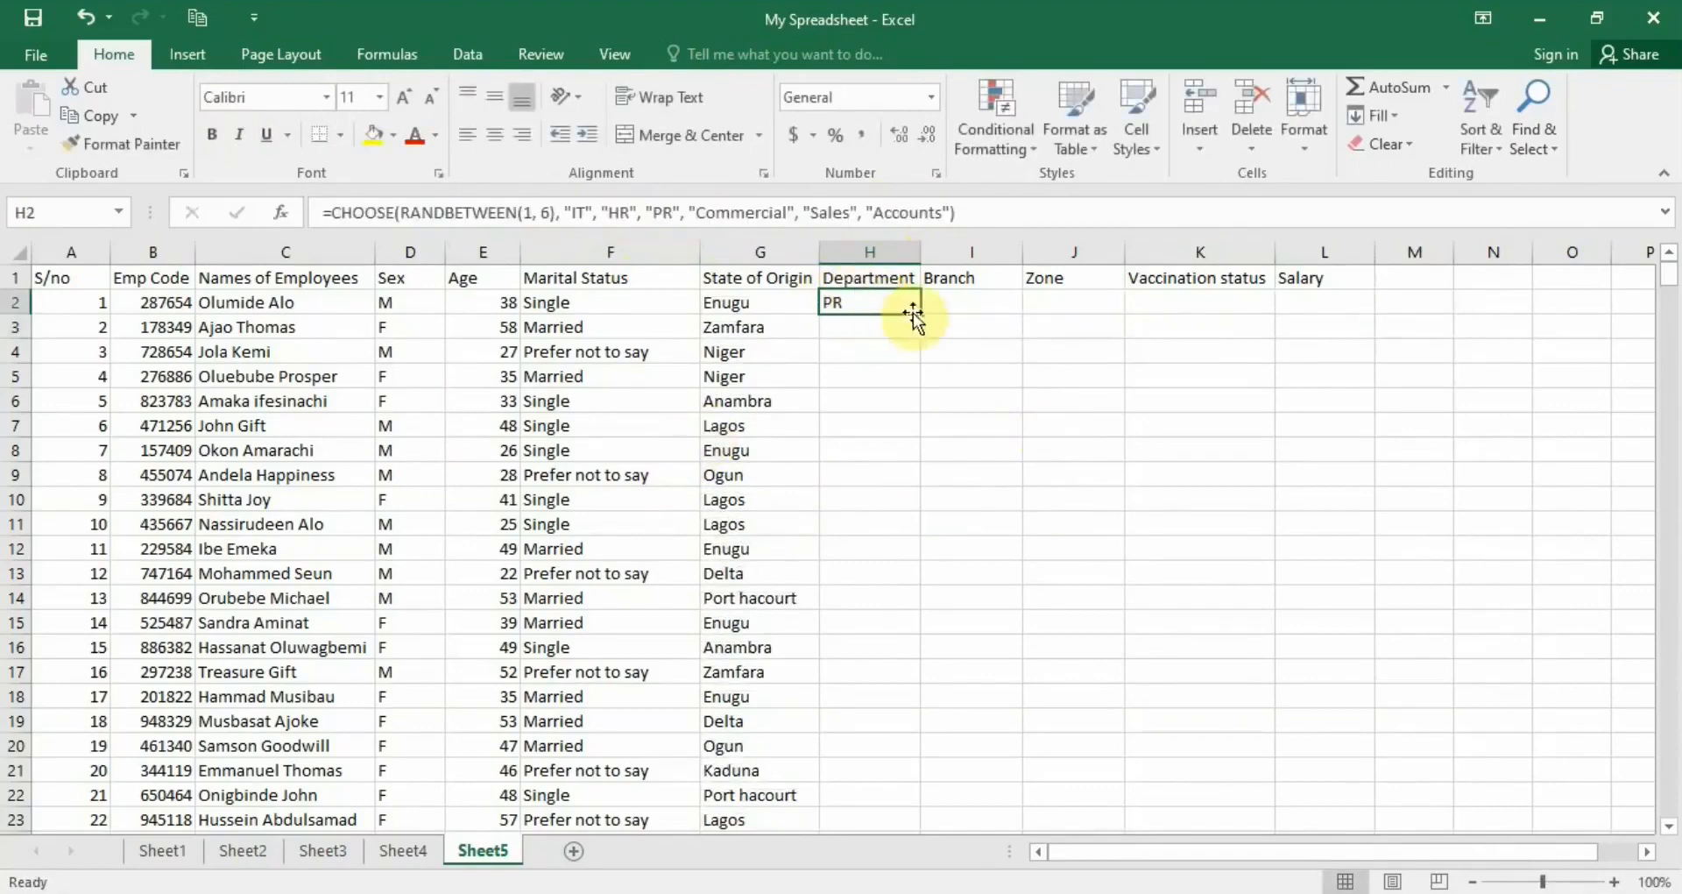
pyautogui.doubleClick(917, 314)
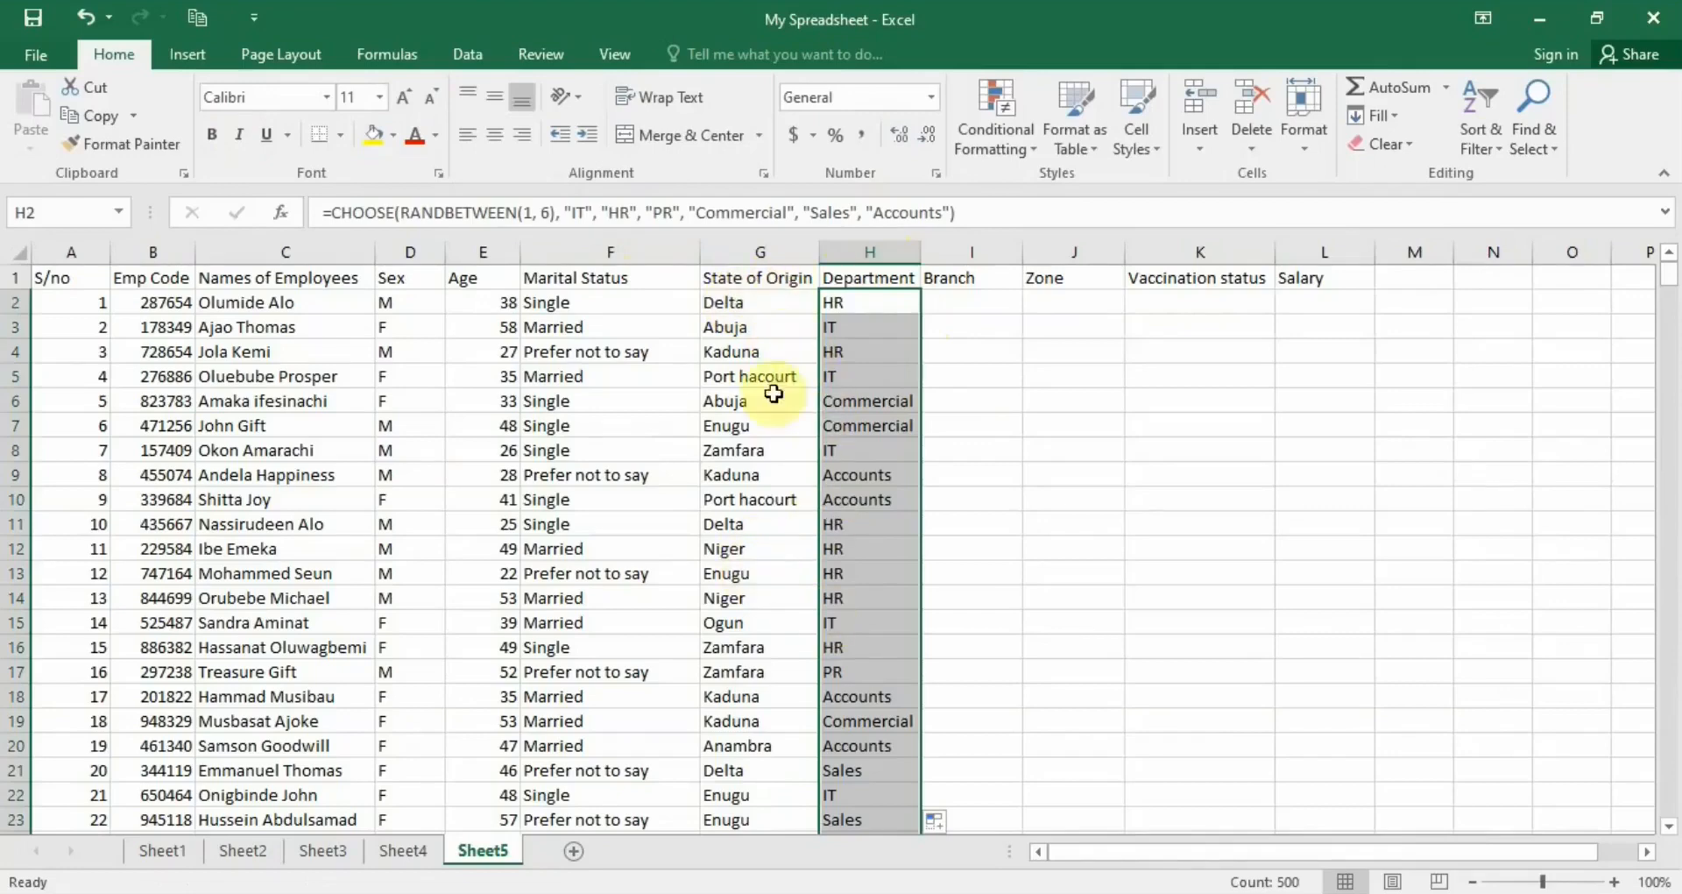
pyautogui.click(839, 303)
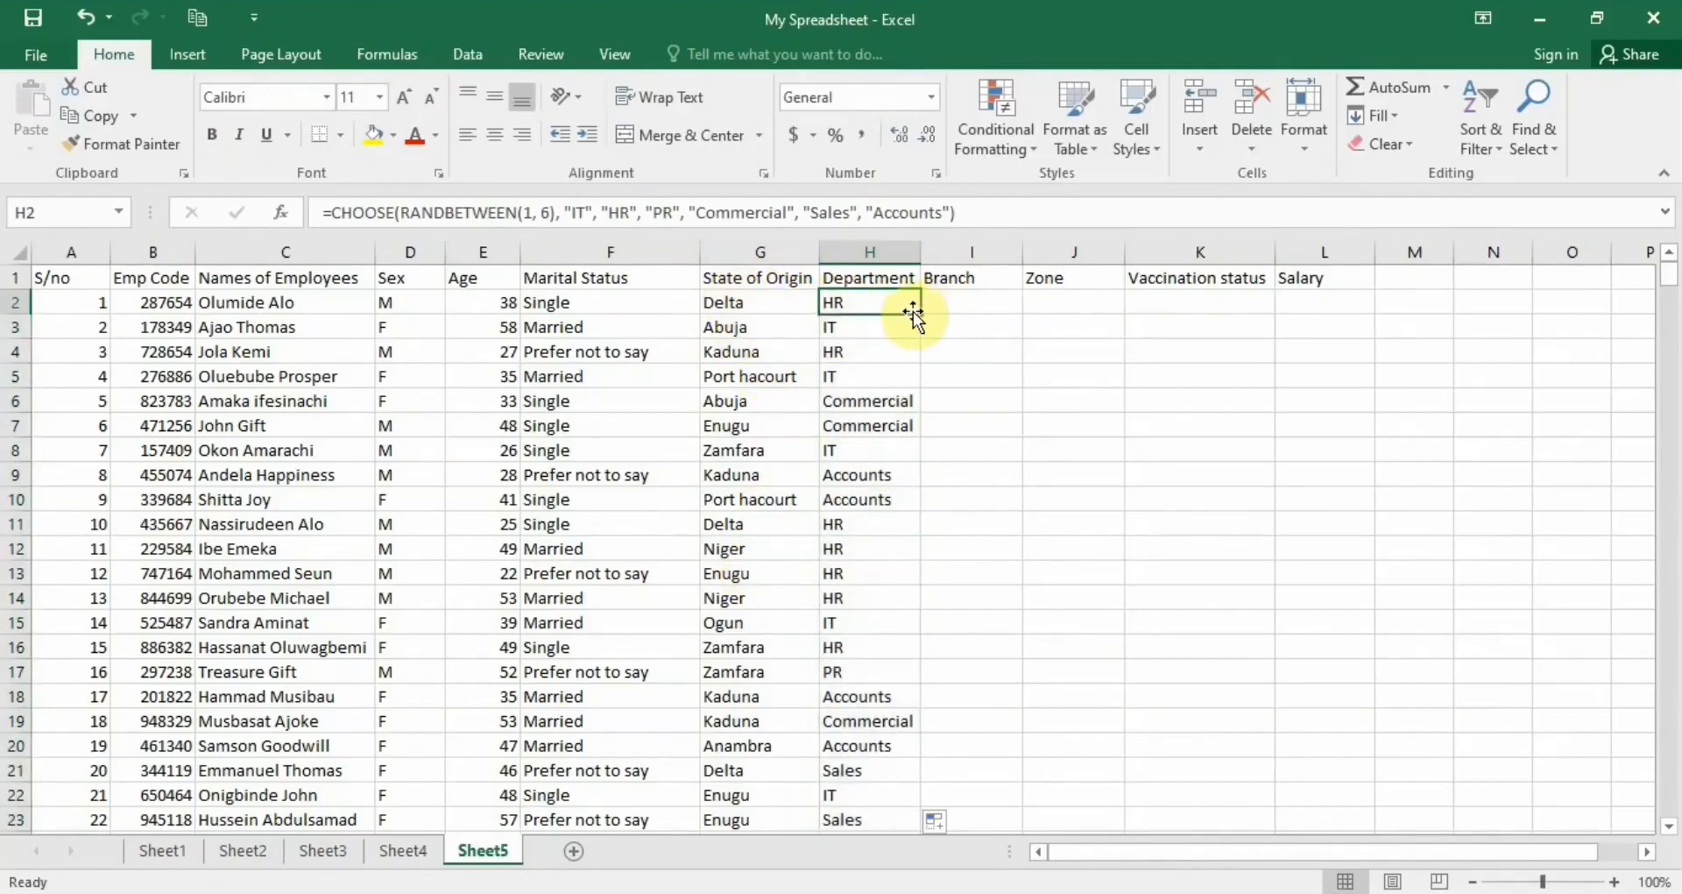
pyautogui.doubleClick(920, 314)
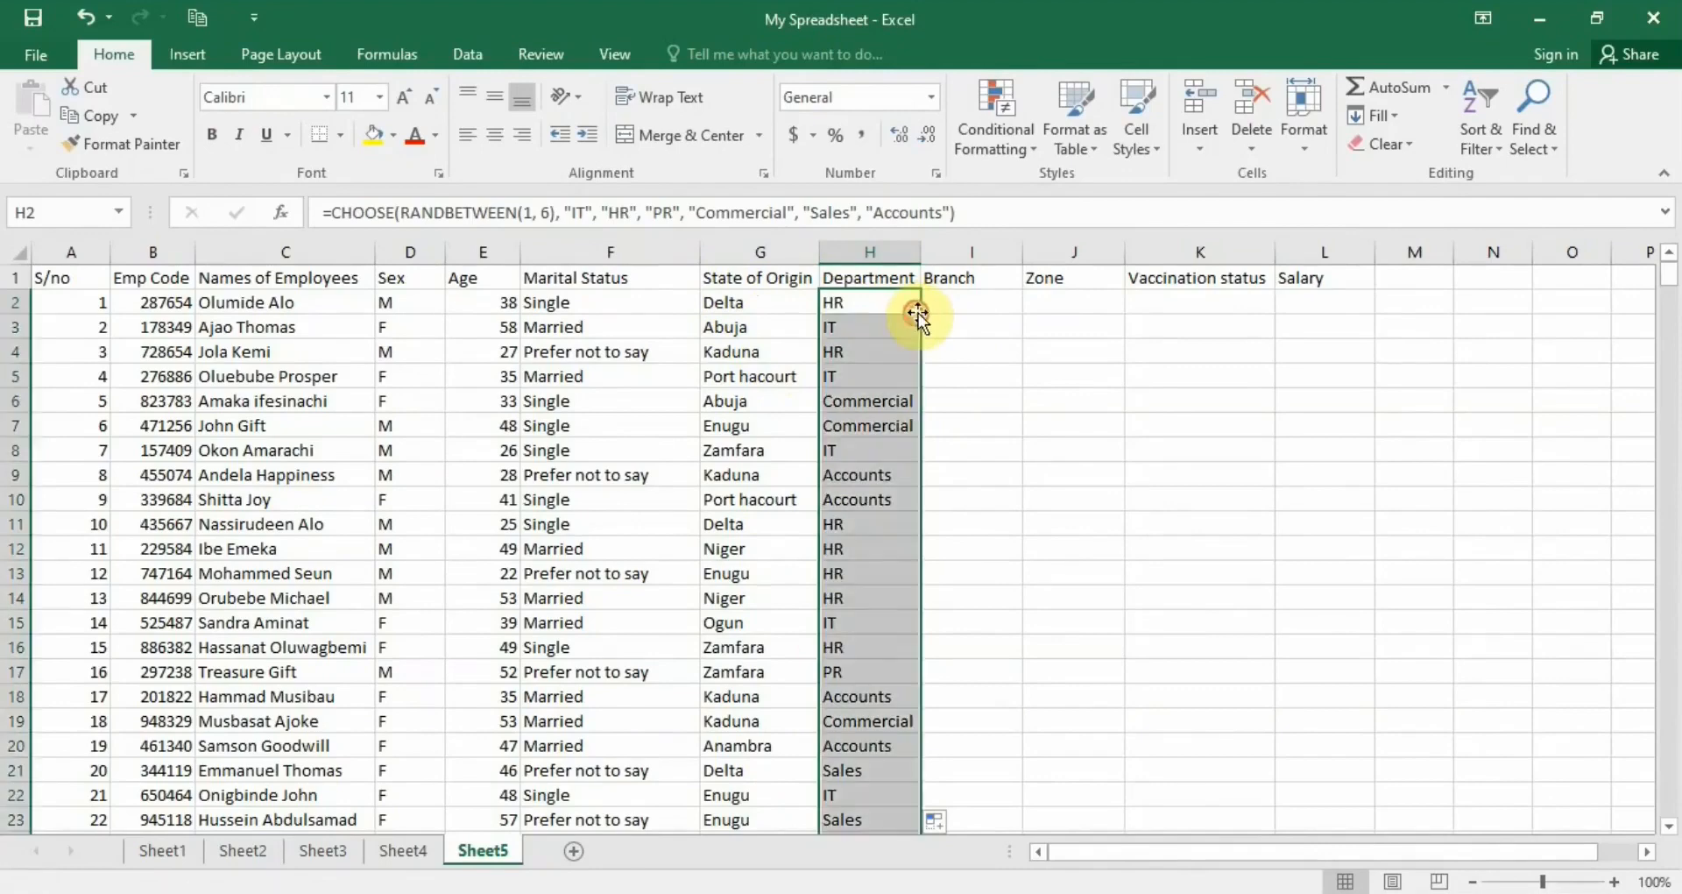
# - Replace the State of Origin formulas from G2 down to row 501 with their values using Copy and Paste Special Values
pyautogui.click(780, 308)
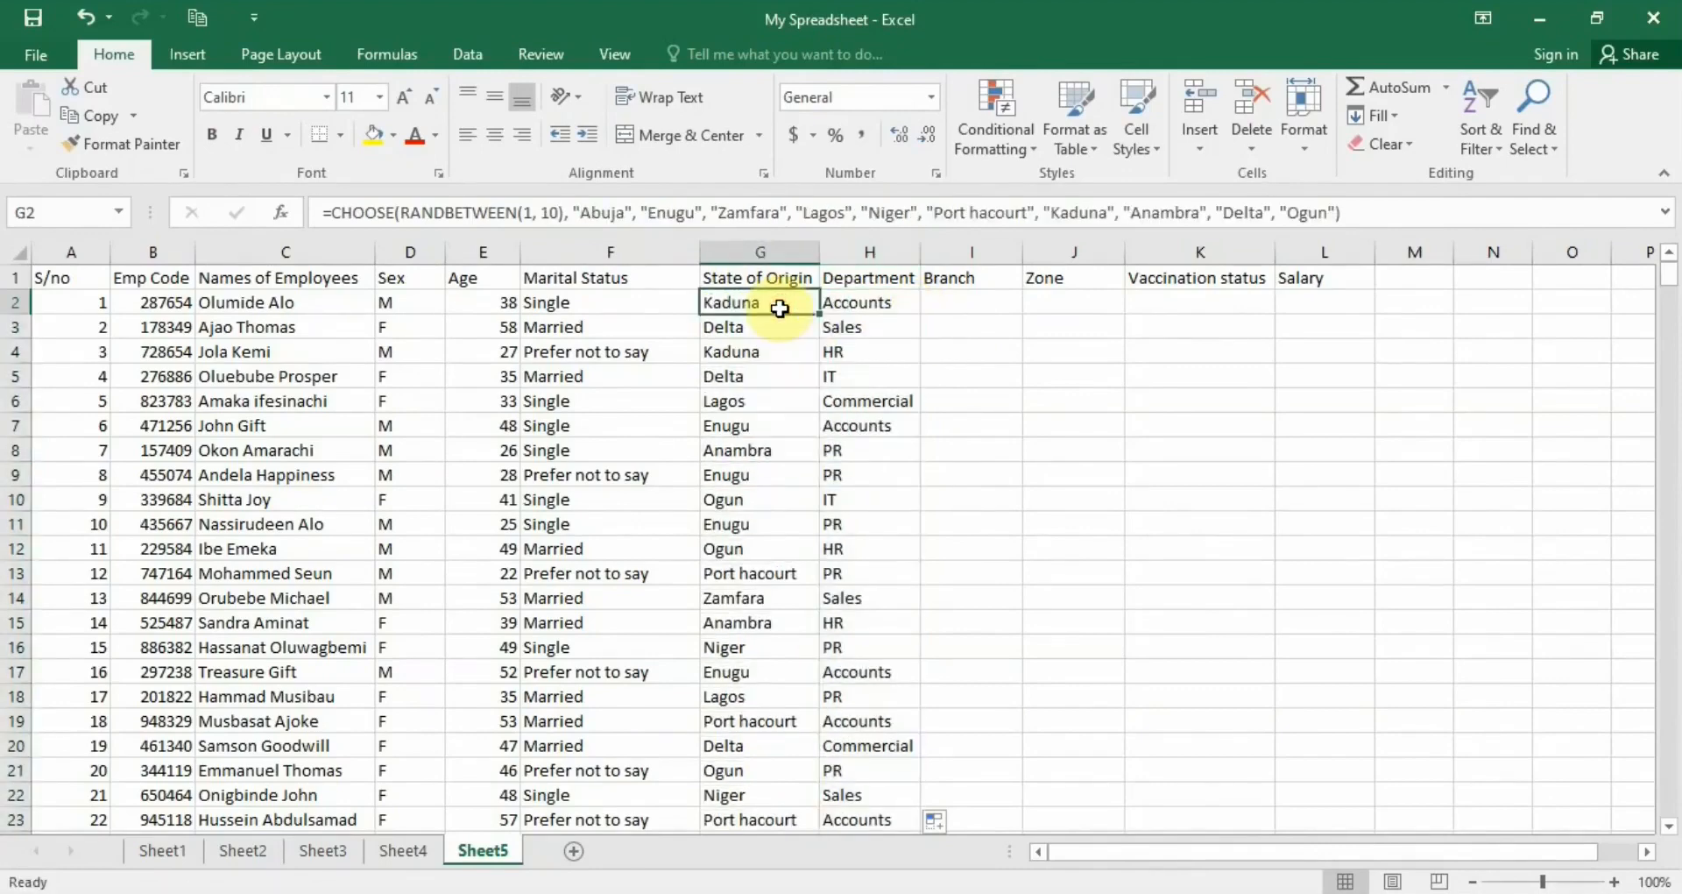
pyautogui.hotkey('ctrl', 'shift', 'Down')
pyautogui.rightClick(780, 309)
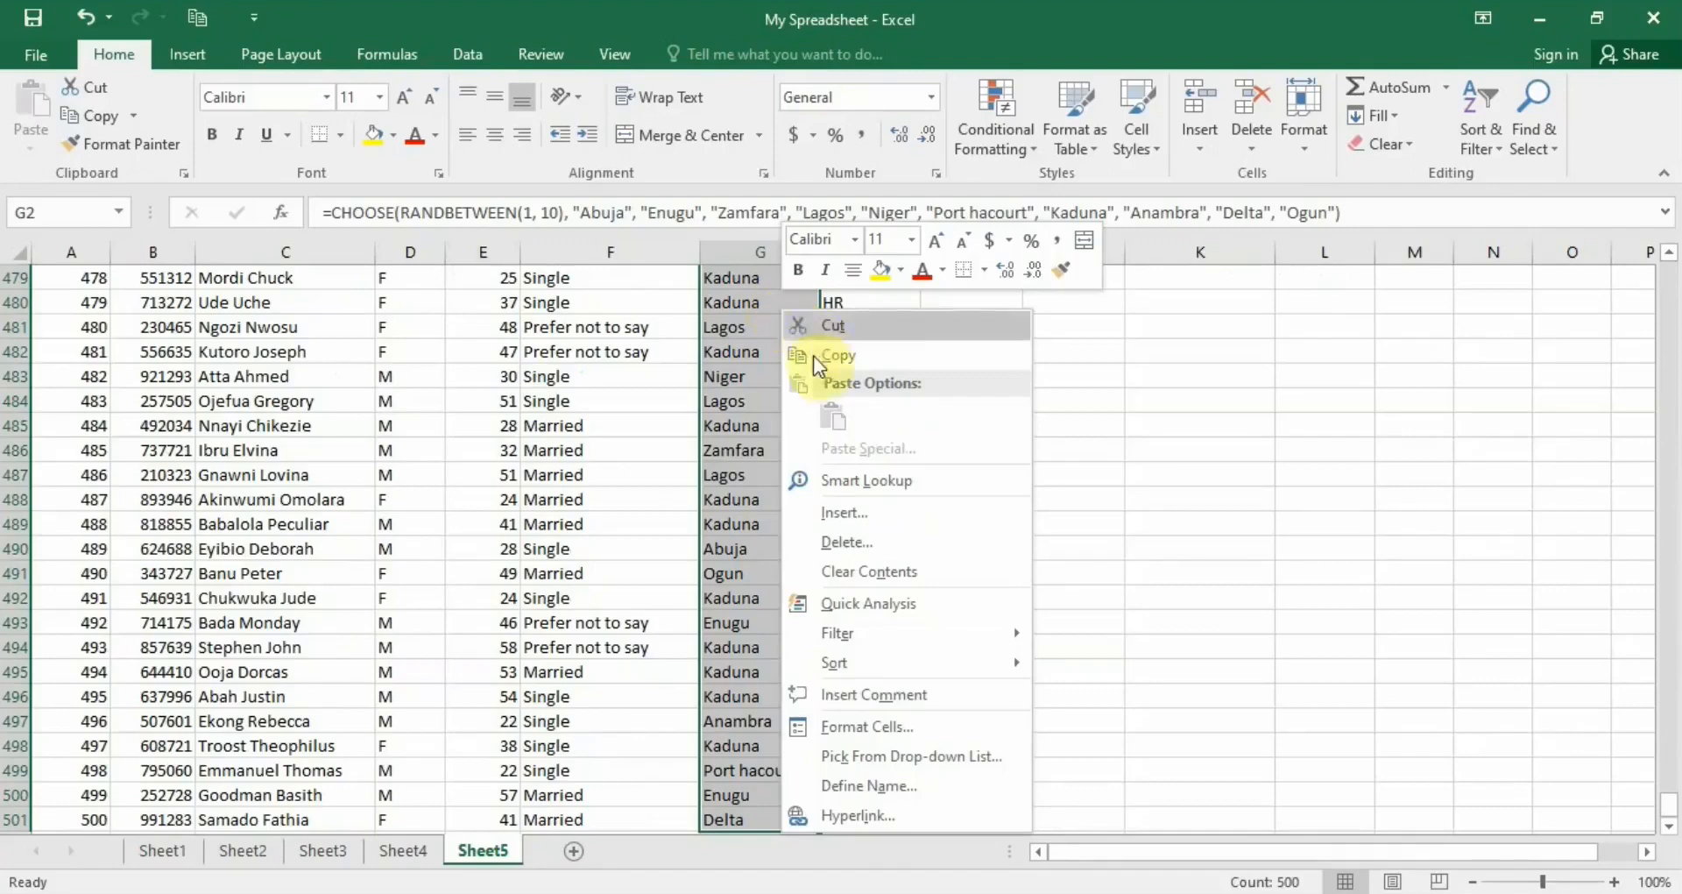
pyautogui.click(848, 355)
pyautogui.hotkey('ctrl', 'BackSpace')
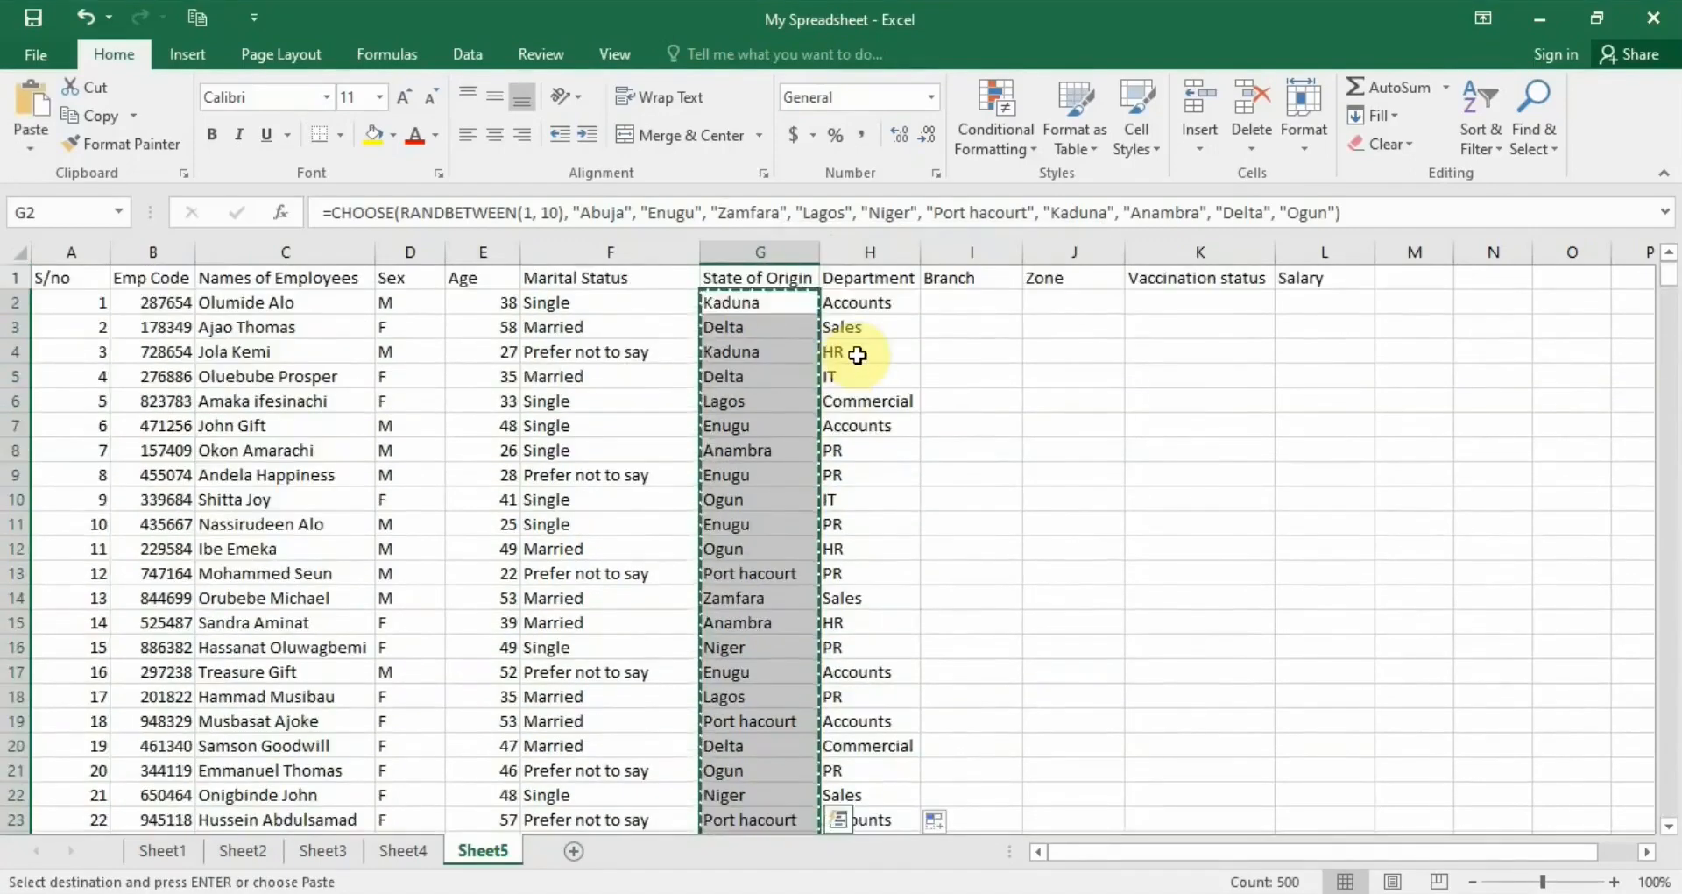
pyautogui.rightClick(738, 308)
pyautogui.moveTo(904, 438)
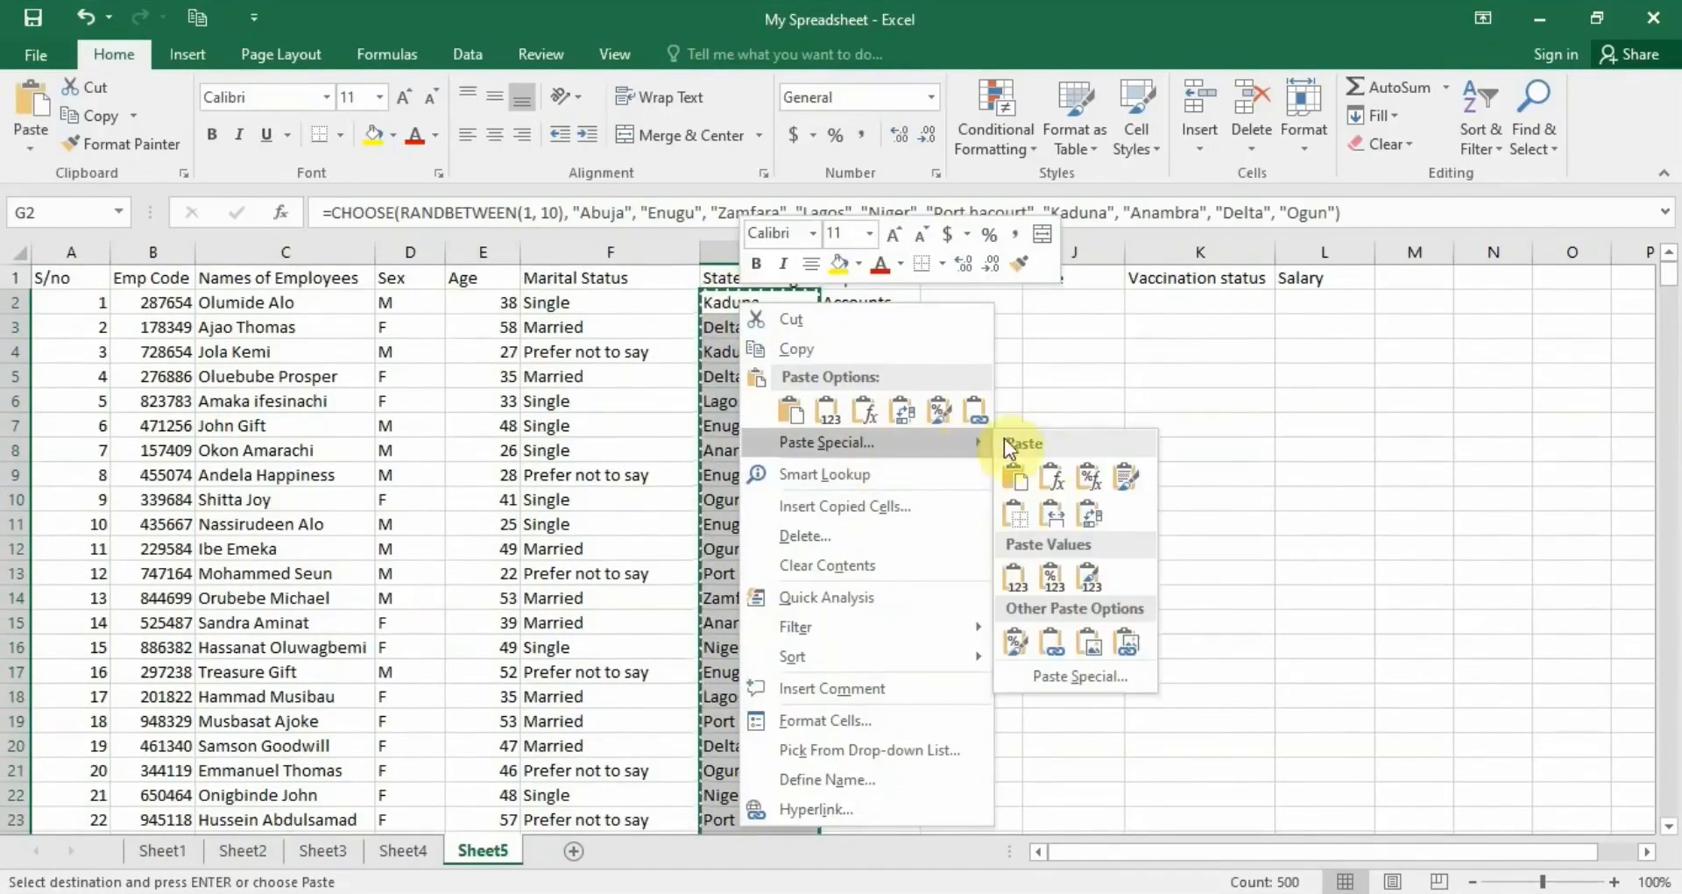
pyautogui.click(1046, 671)
pyautogui.click(854, 576)
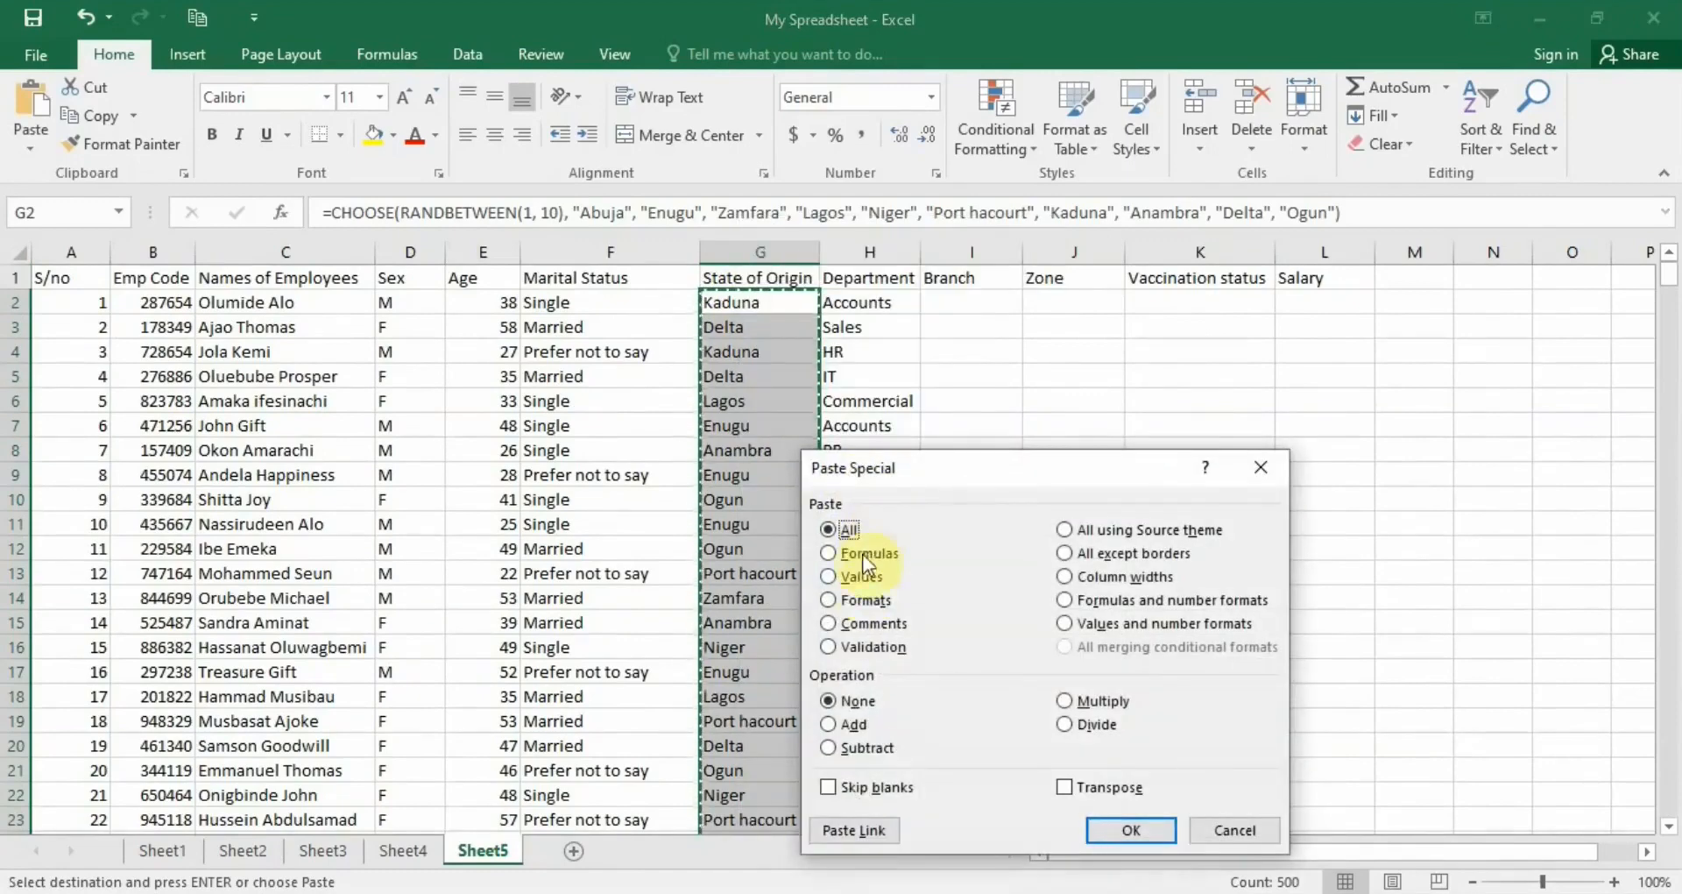
pyautogui.click(1150, 834)
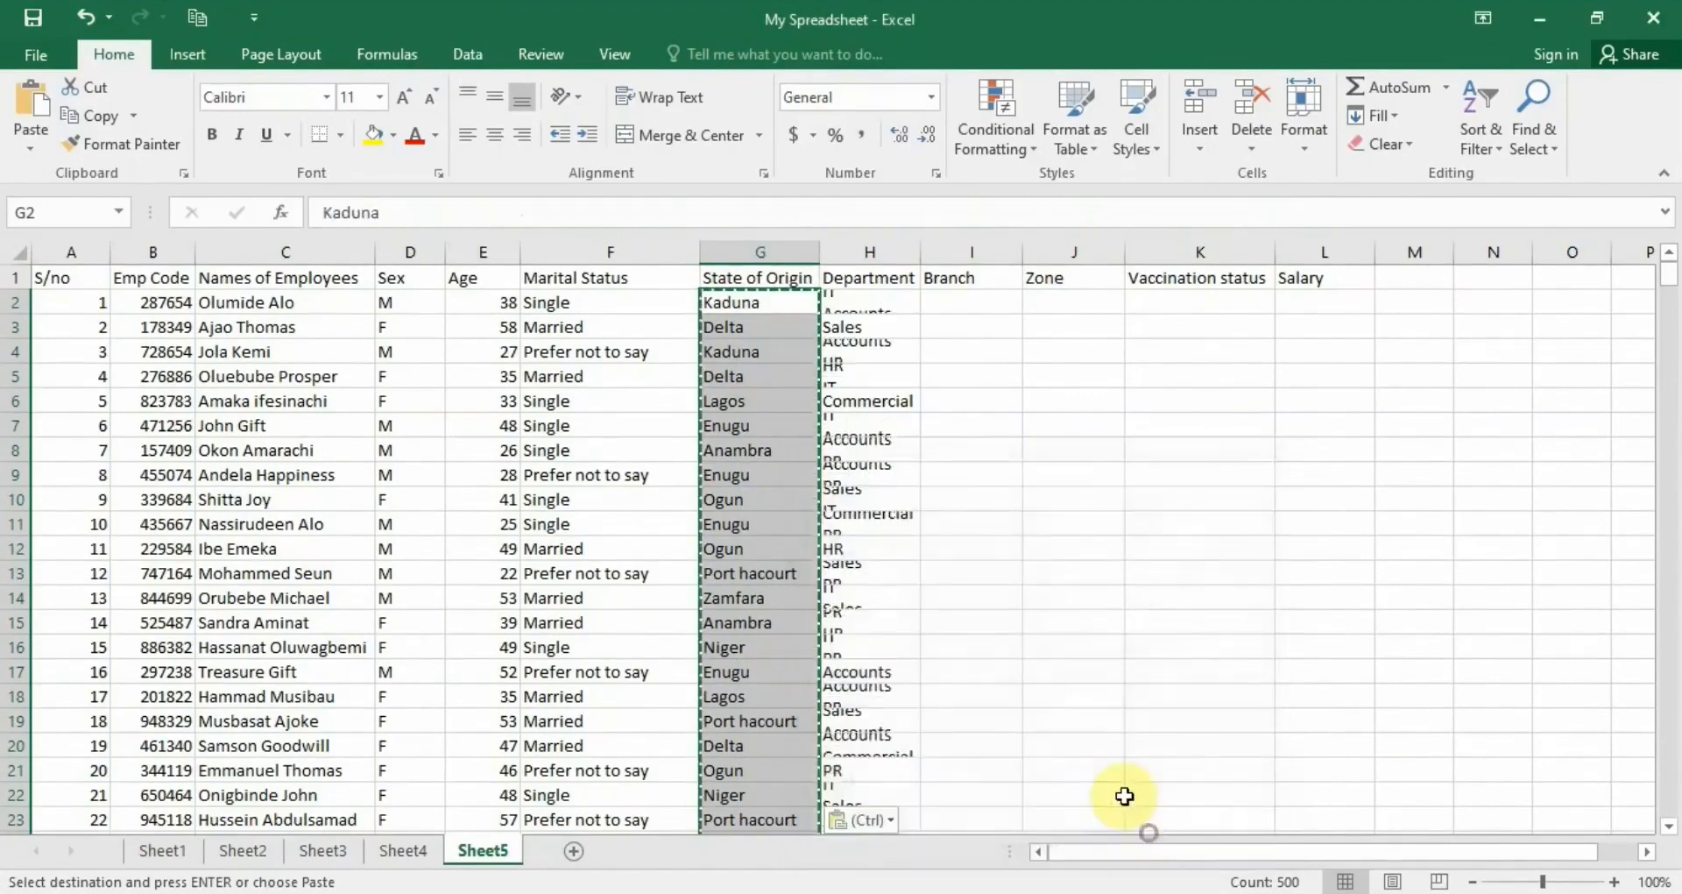
# - Refill the H2 formula down the Department column and replace the formulas with their values using Copy and Paste Special Values
pyautogui.click(888, 306)
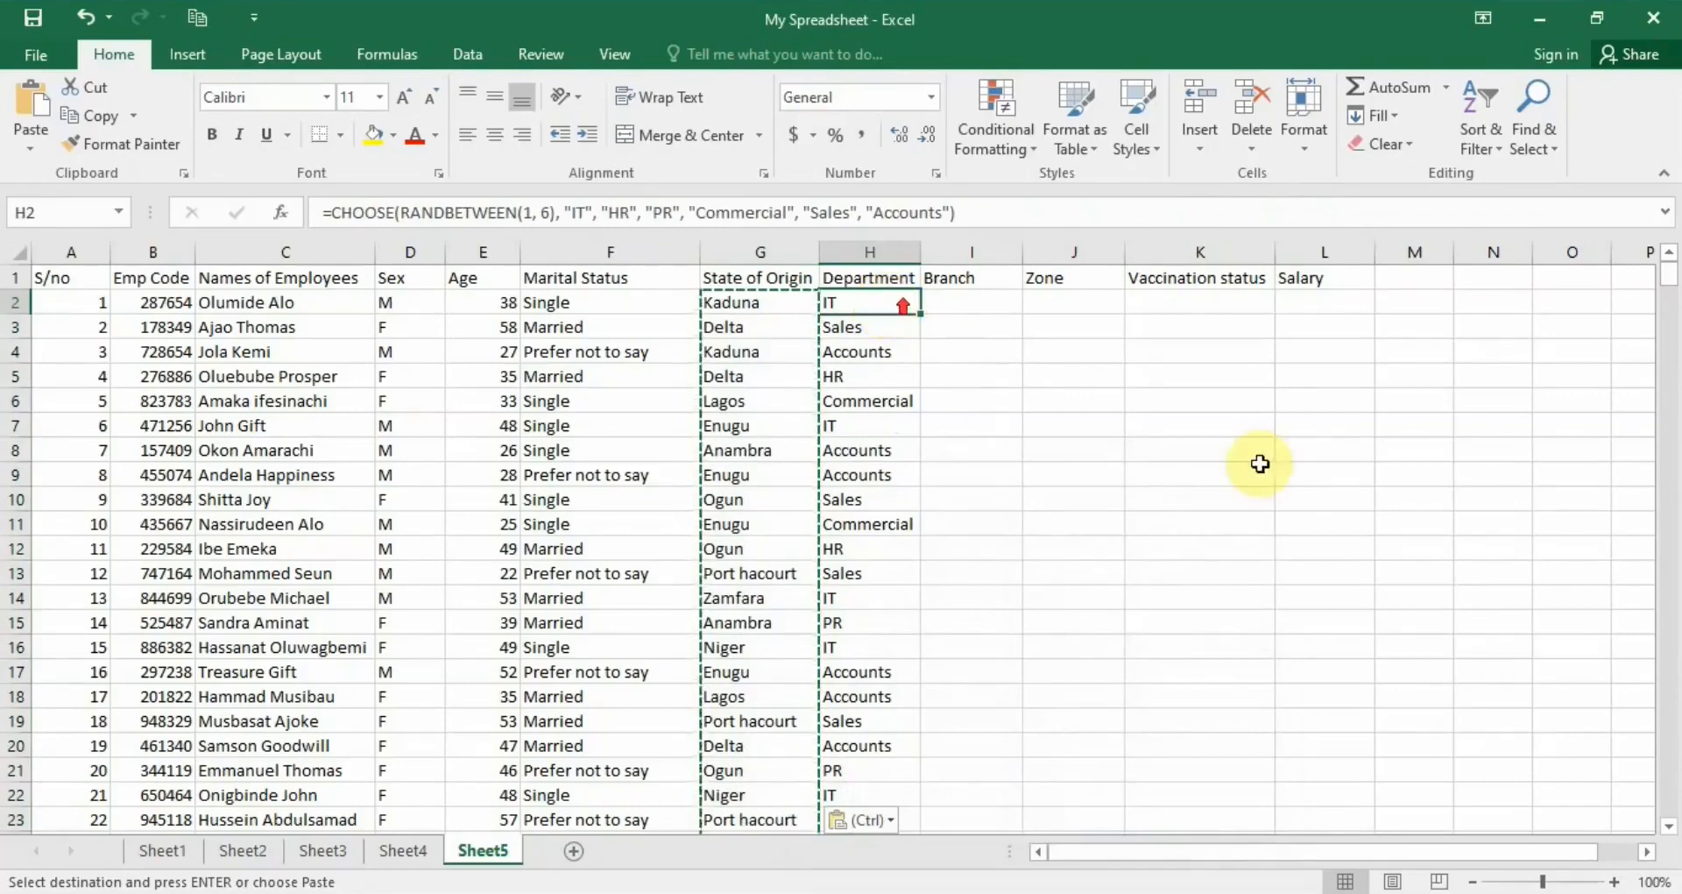
pyautogui.doubleClick(919, 313)
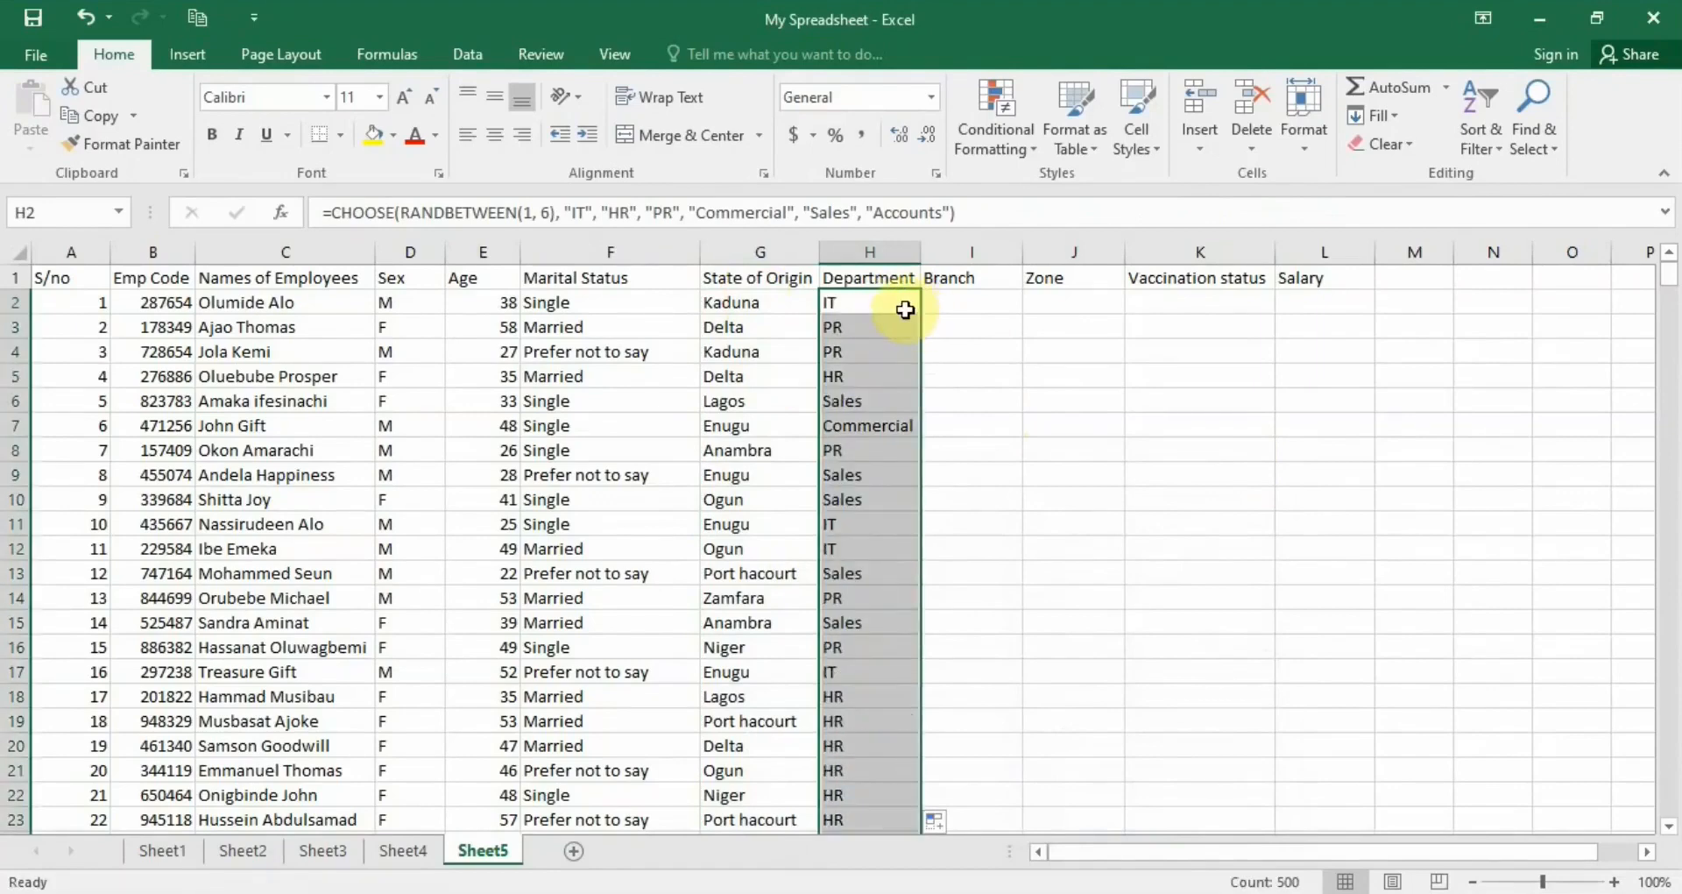
pyautogui.rightClick(902, 310)
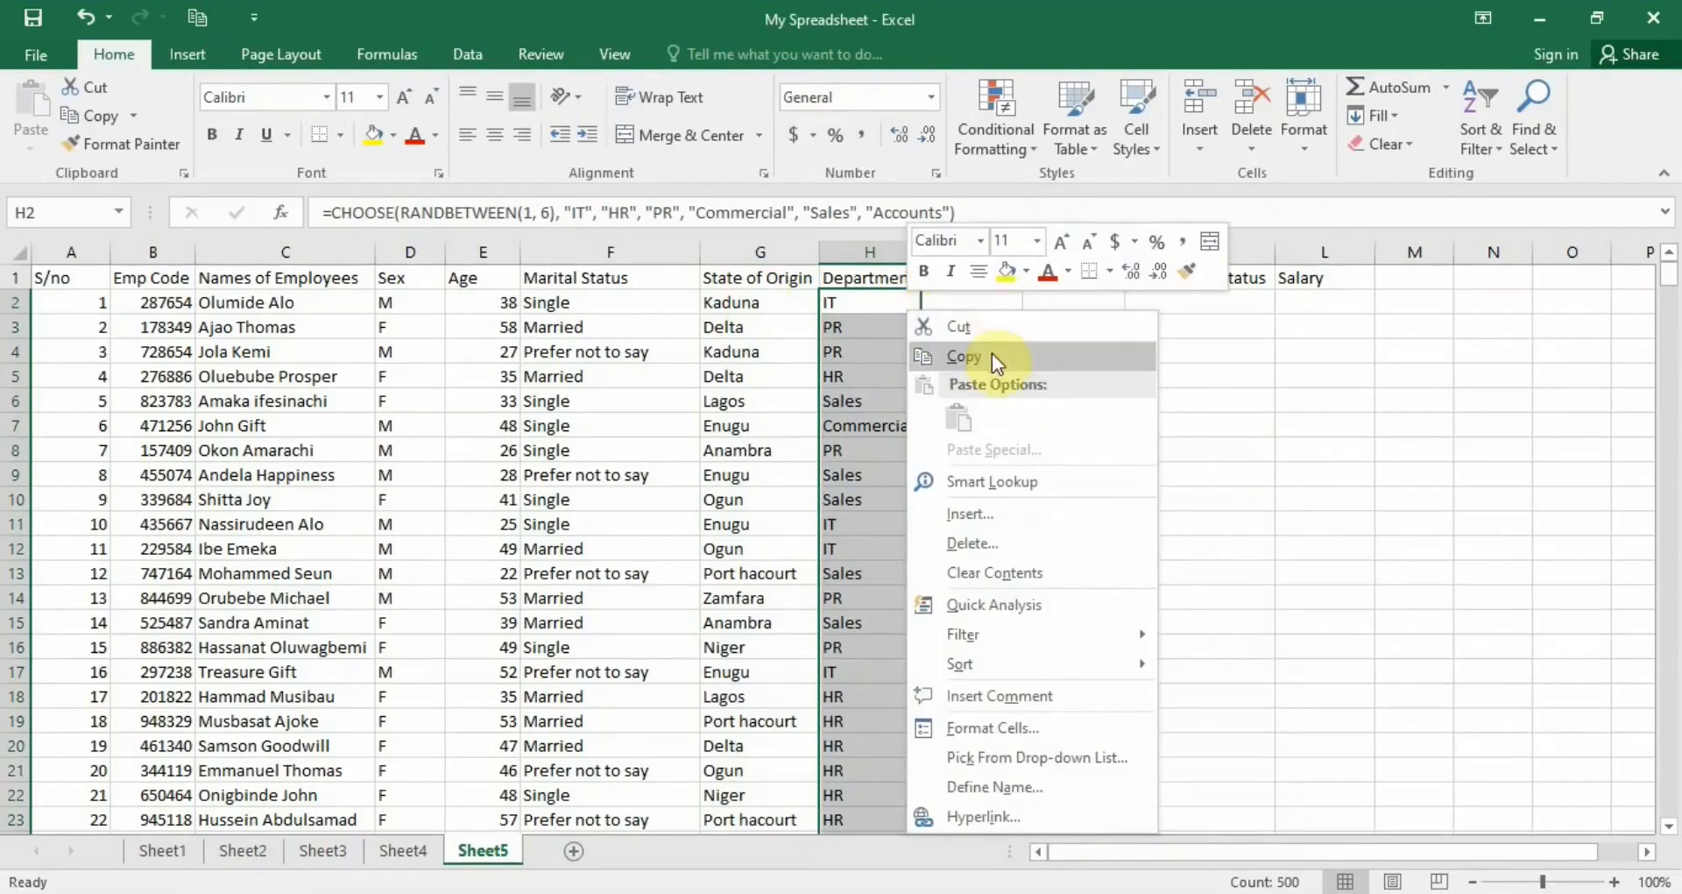
pyautogui.click(991, 353)
pyautogui.rightClick(867, 297)
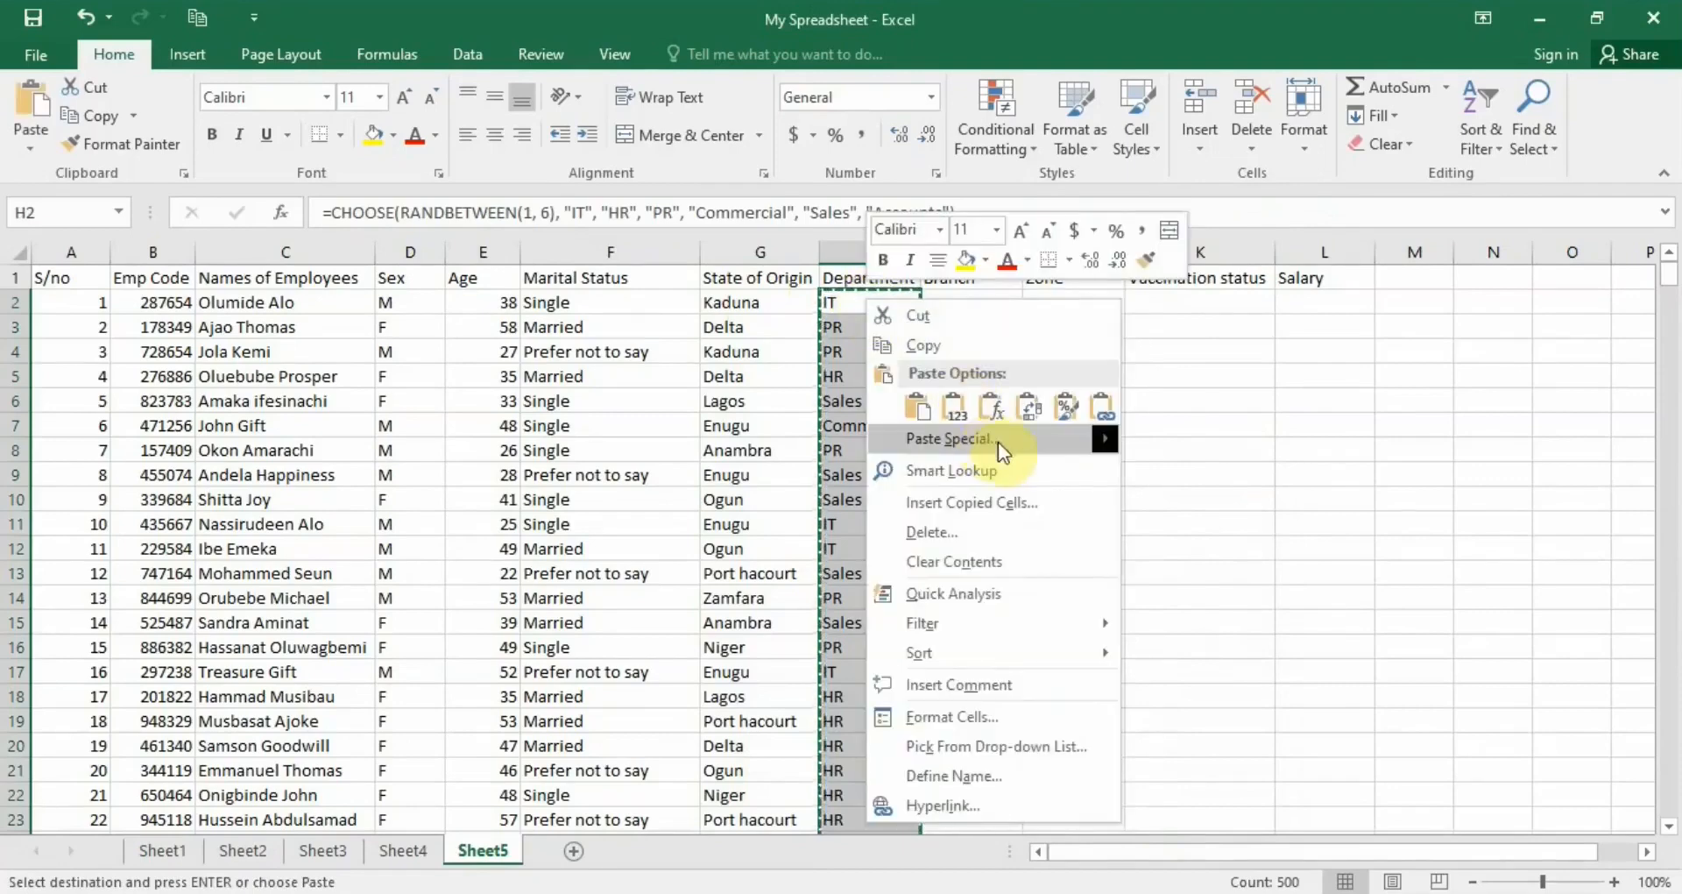
pyautogui.moveTo(997, 440)
pyautogui.click(1165, 673)
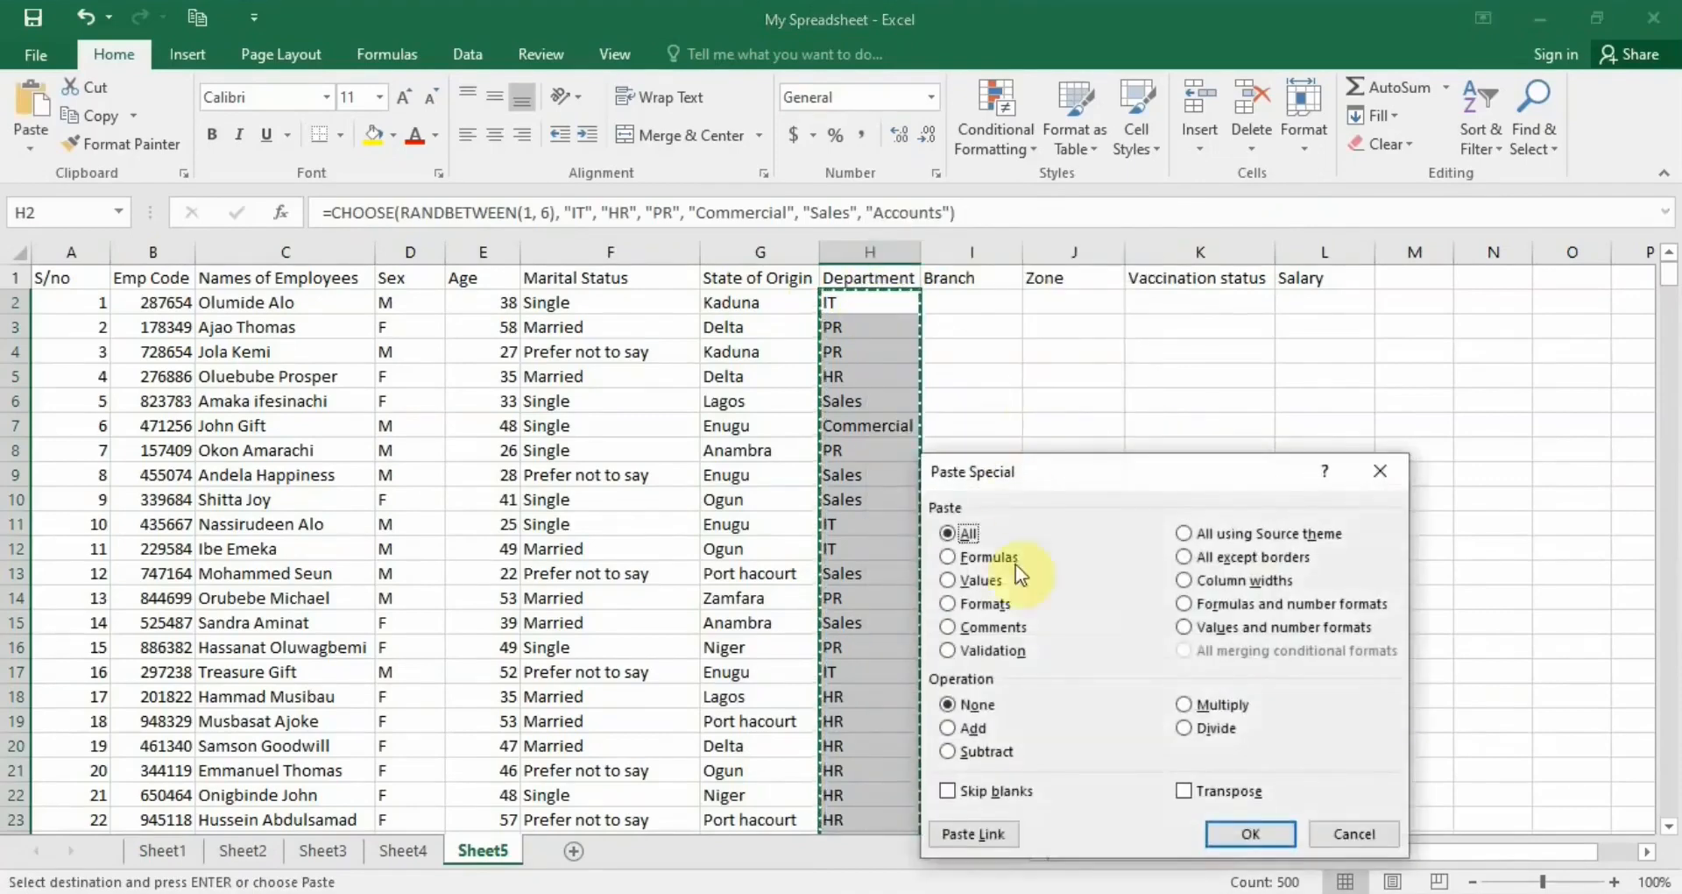
pyautogui.click(974, 580)
pyautogui.click(1255, 833)
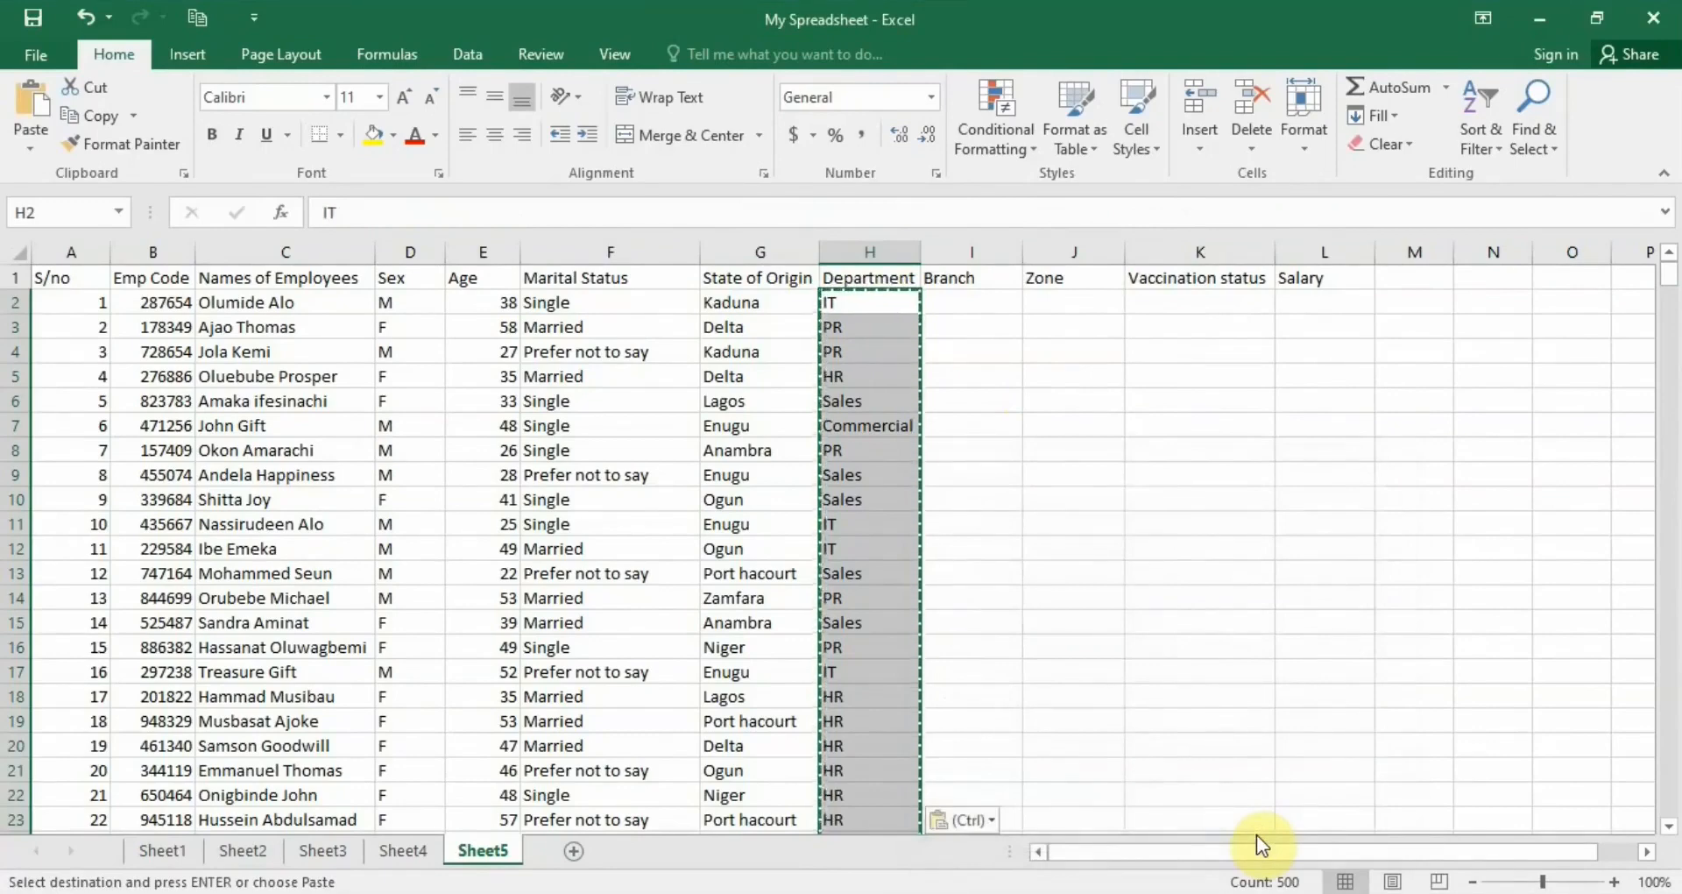
# - Start a CHOOSE formula in Branch cell I2 with RANDBETWEEN(1, 5) as its index
pyautogui.click(978, 305)
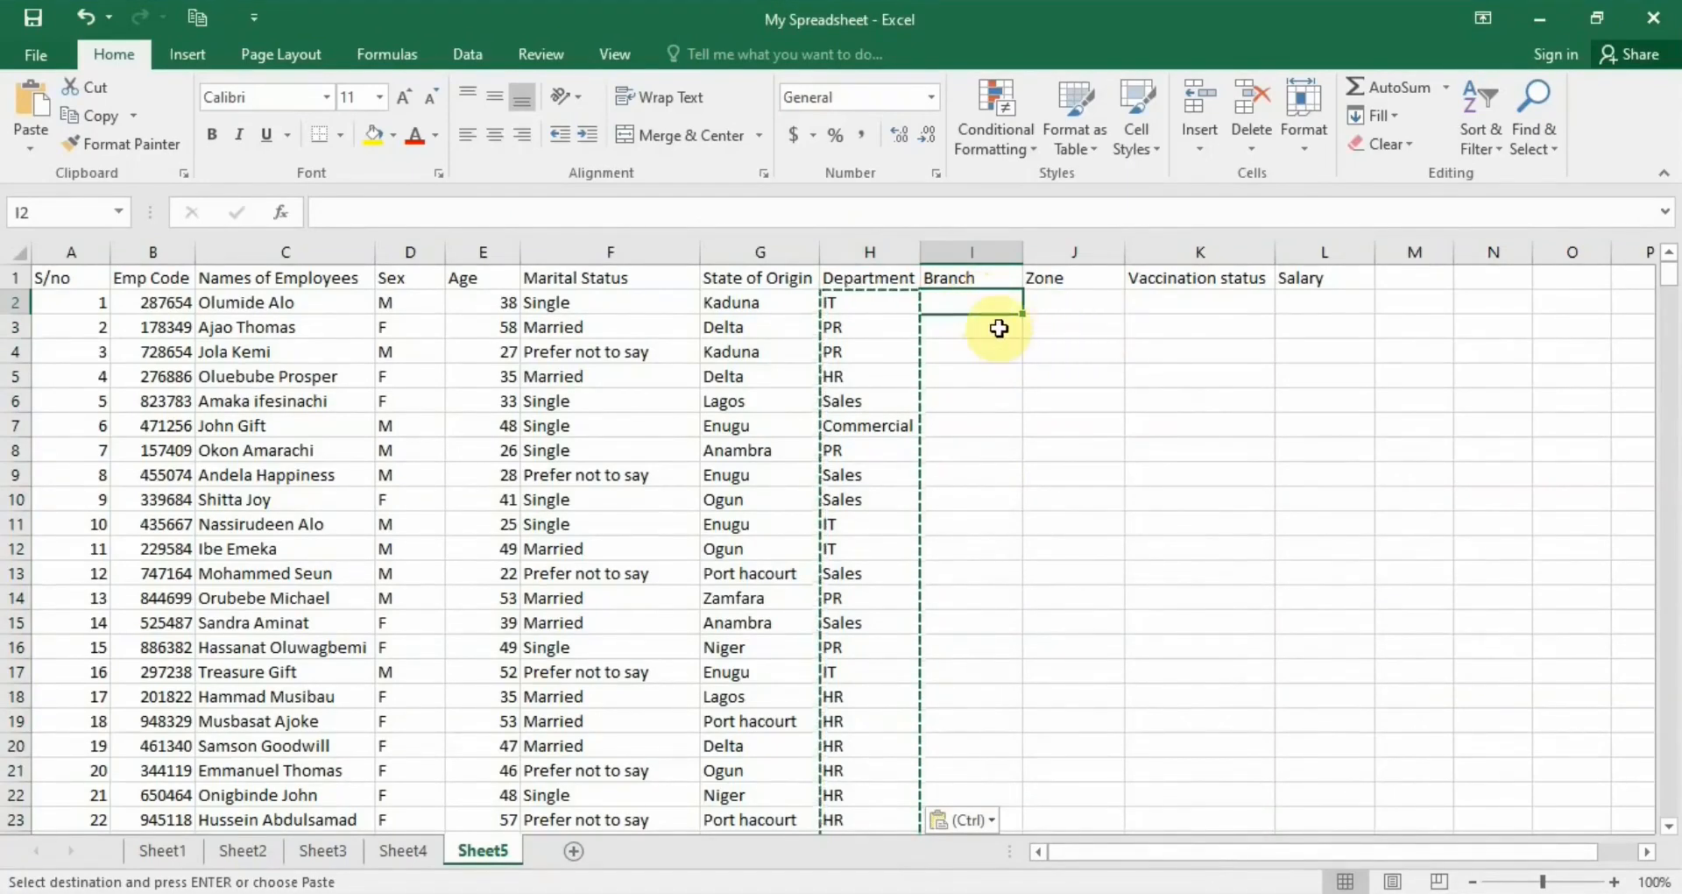
pyautogui.write('=ch')
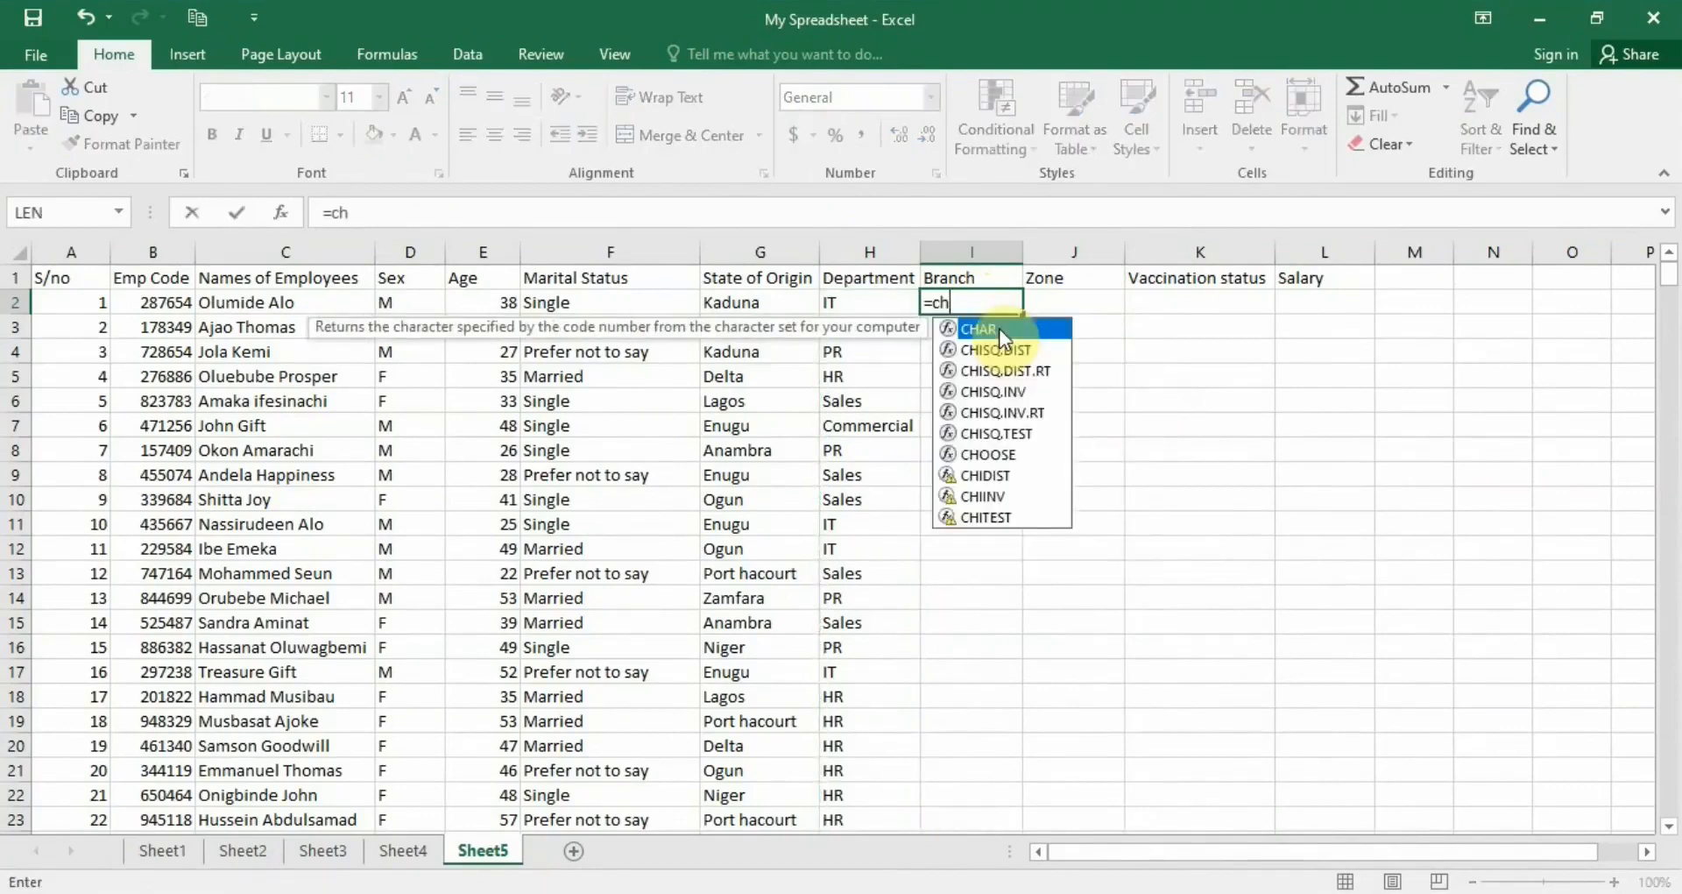
pyautogui.doubleClick(986, 454)
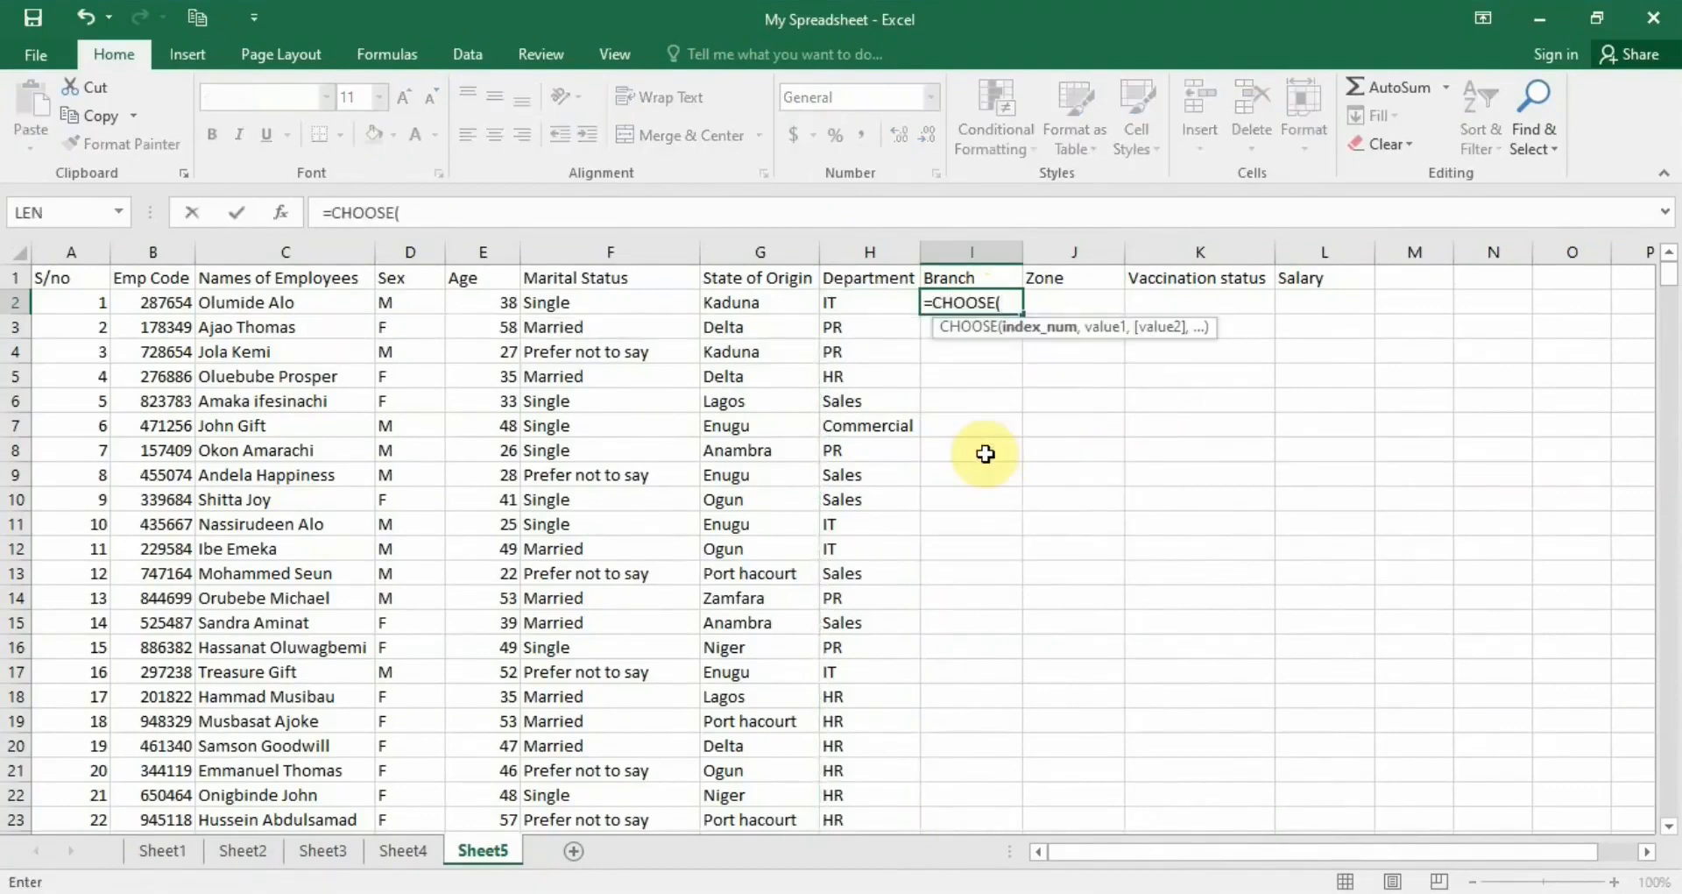
pyautogui.write('rand')
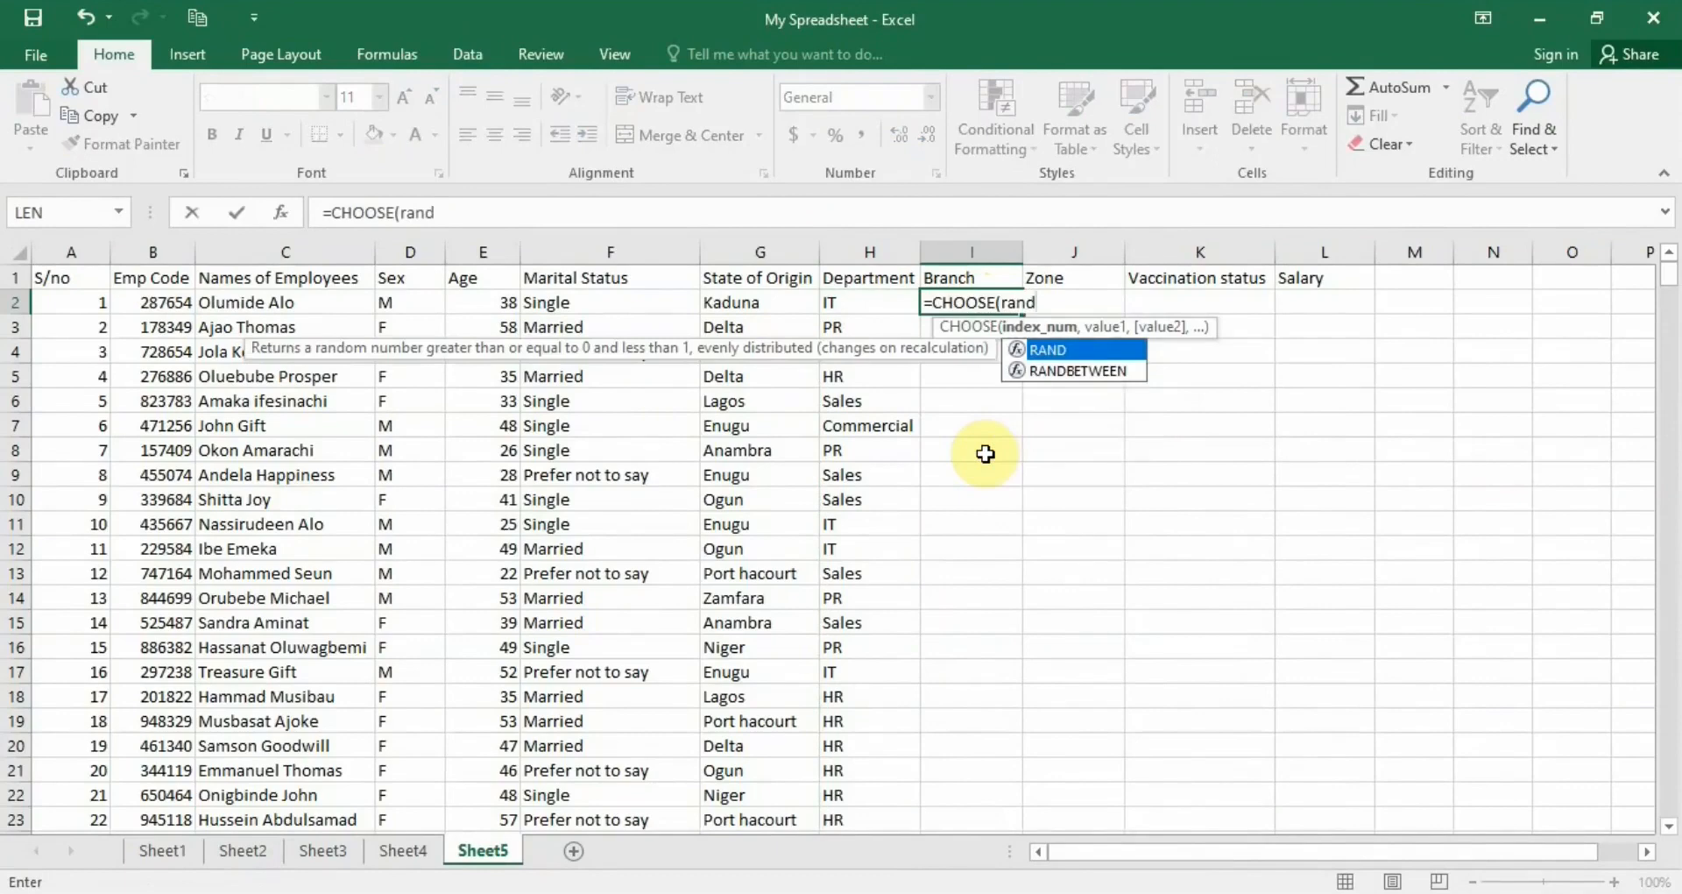
pyautogui.doubleClick(1072, 371)
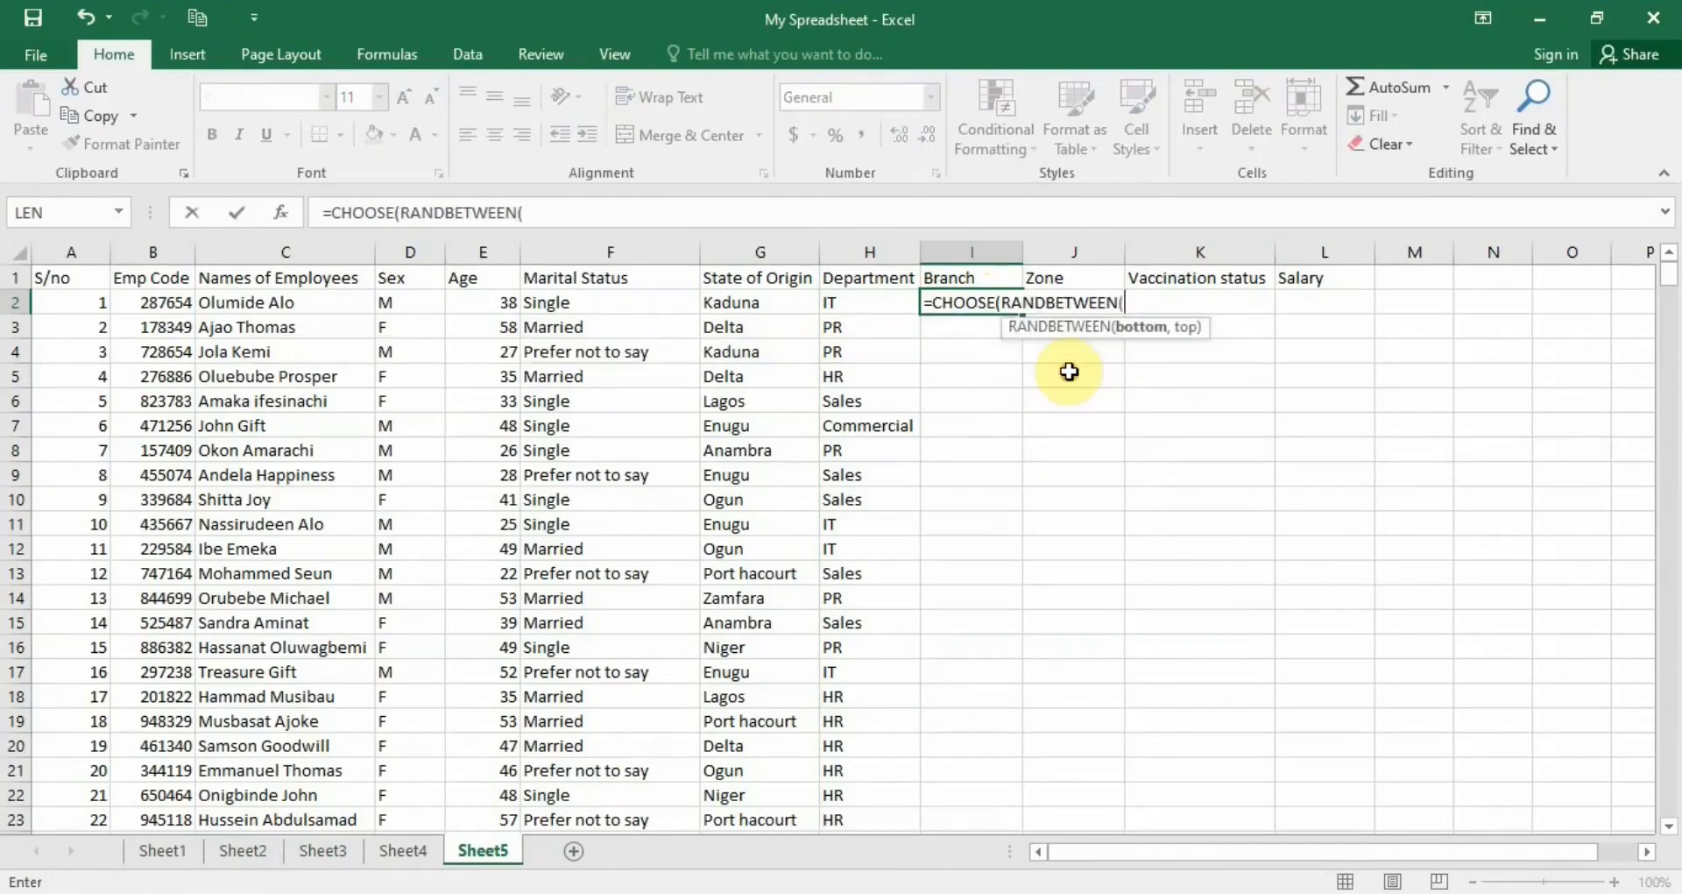
pyautogui.write('1, 5)')
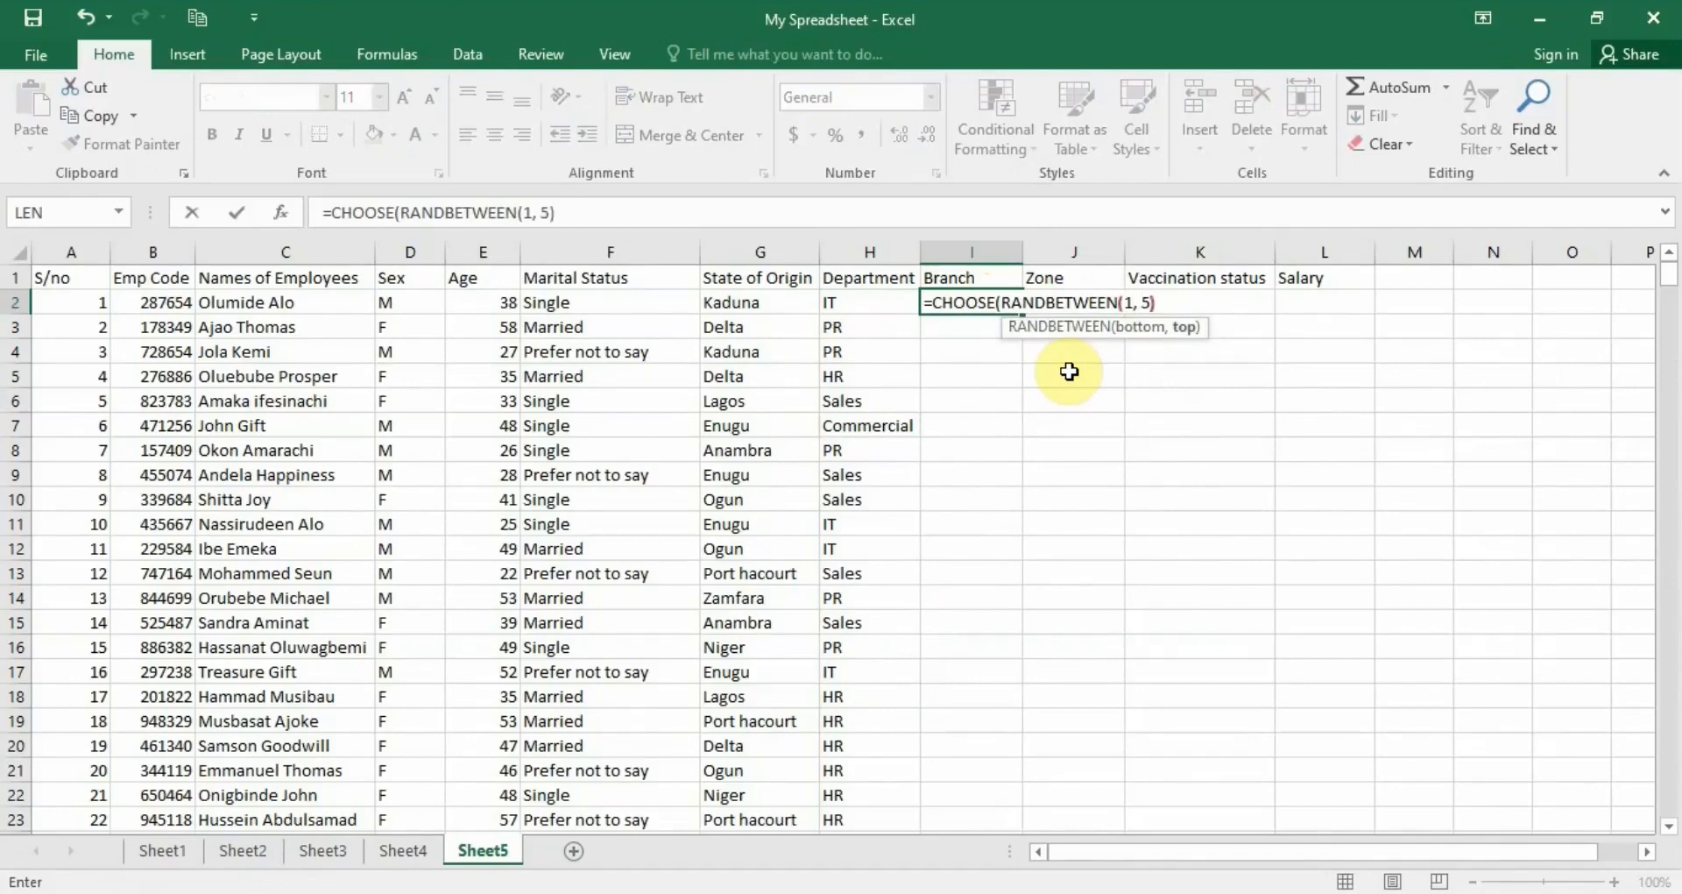
pyautogui.write(', ')
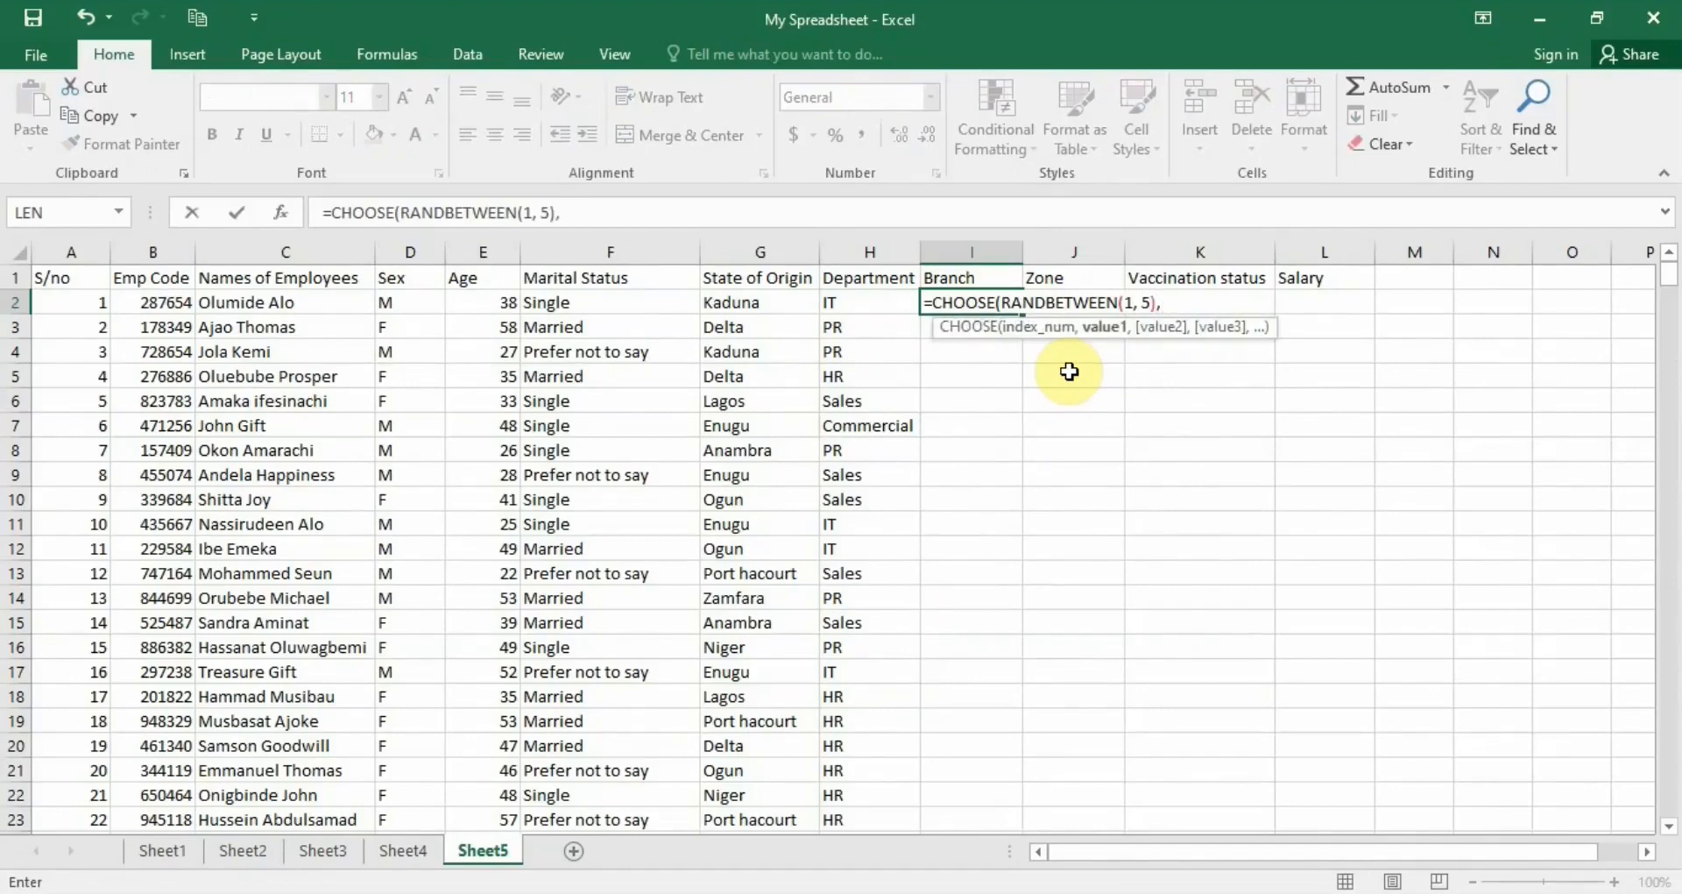
# - Complete the I2 formula with the choices "Abuja", "Lagos", "Jos", "Port hacourt" and "Anambra", and fill it down the whole Branch column
pyautogui.write('"Abuja",')
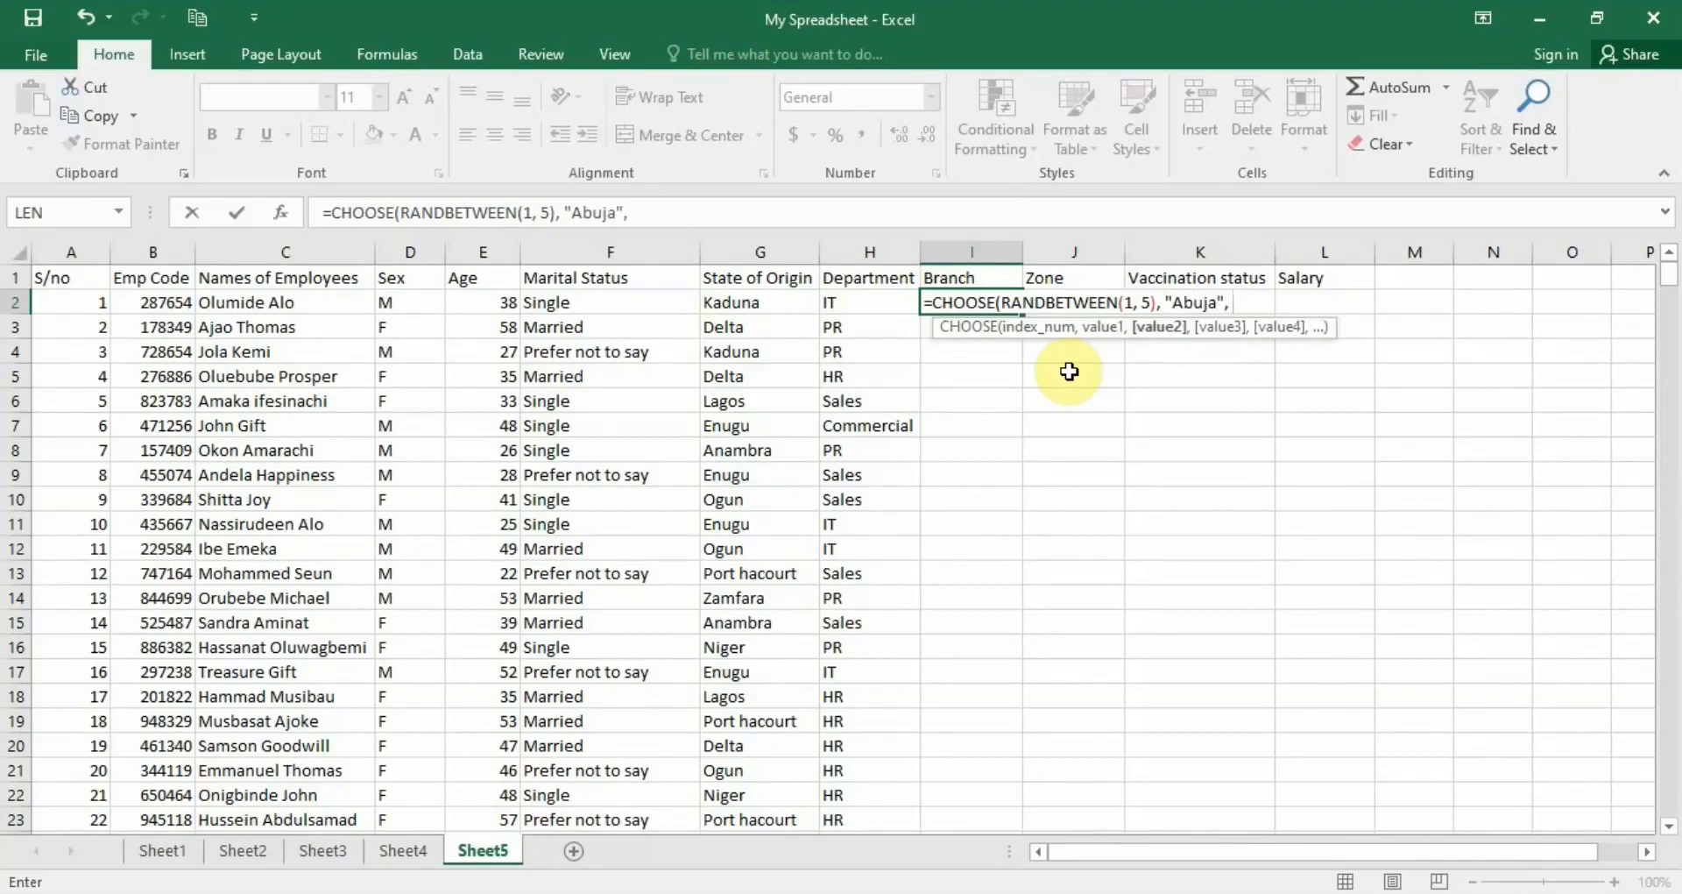
pyautogui.write(' "Lagos", "Jos')
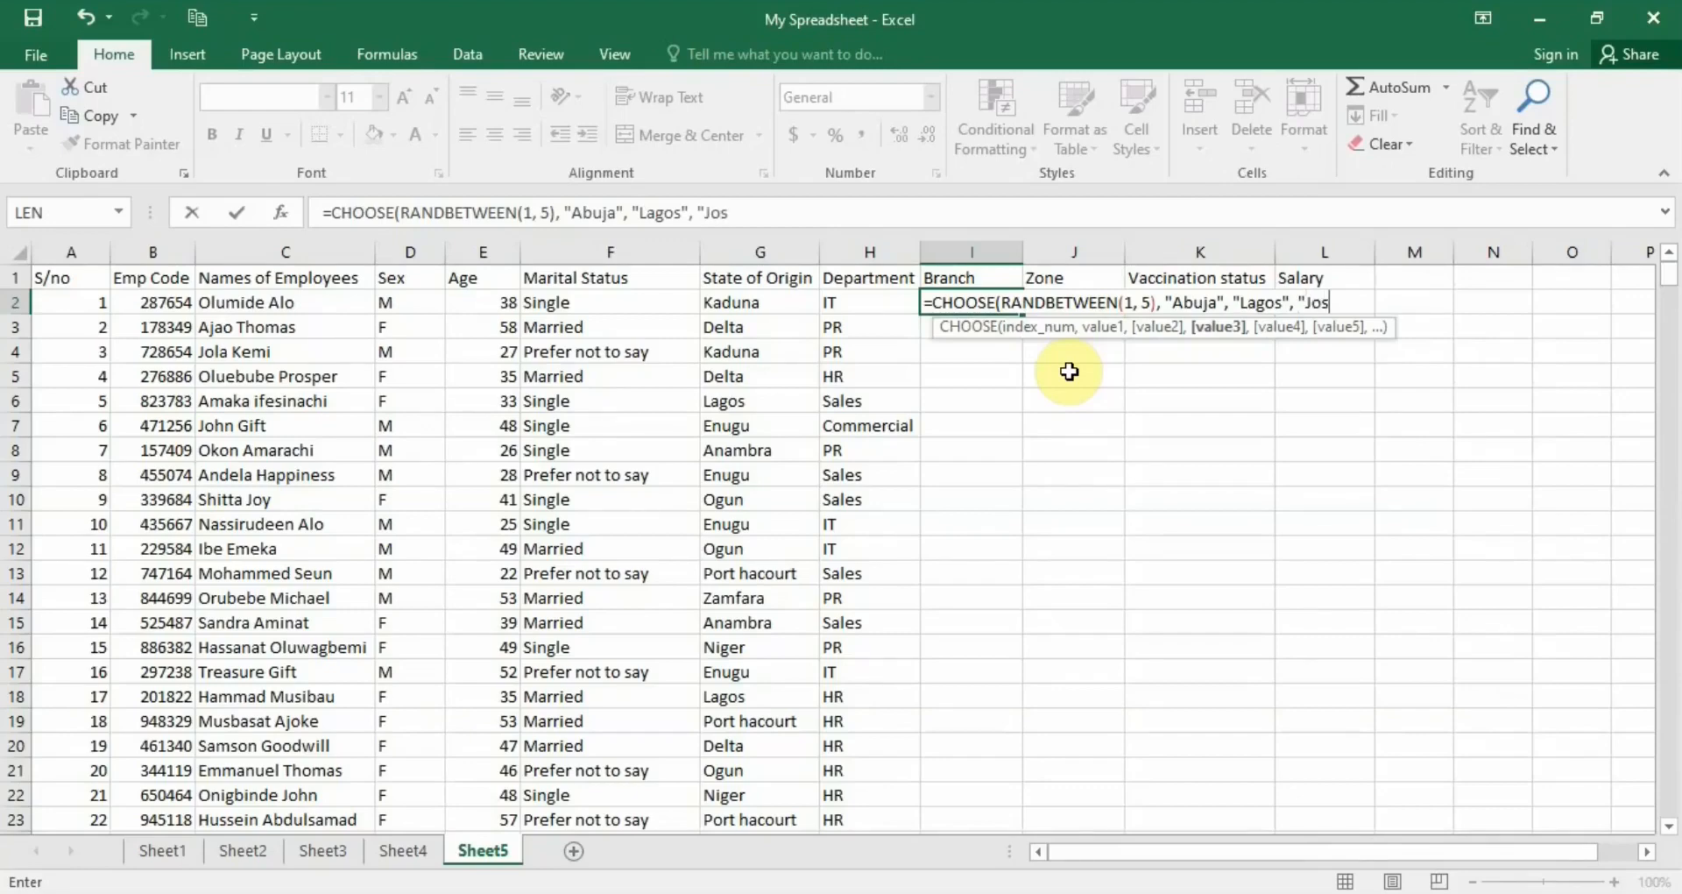
pyautogui.write('"')
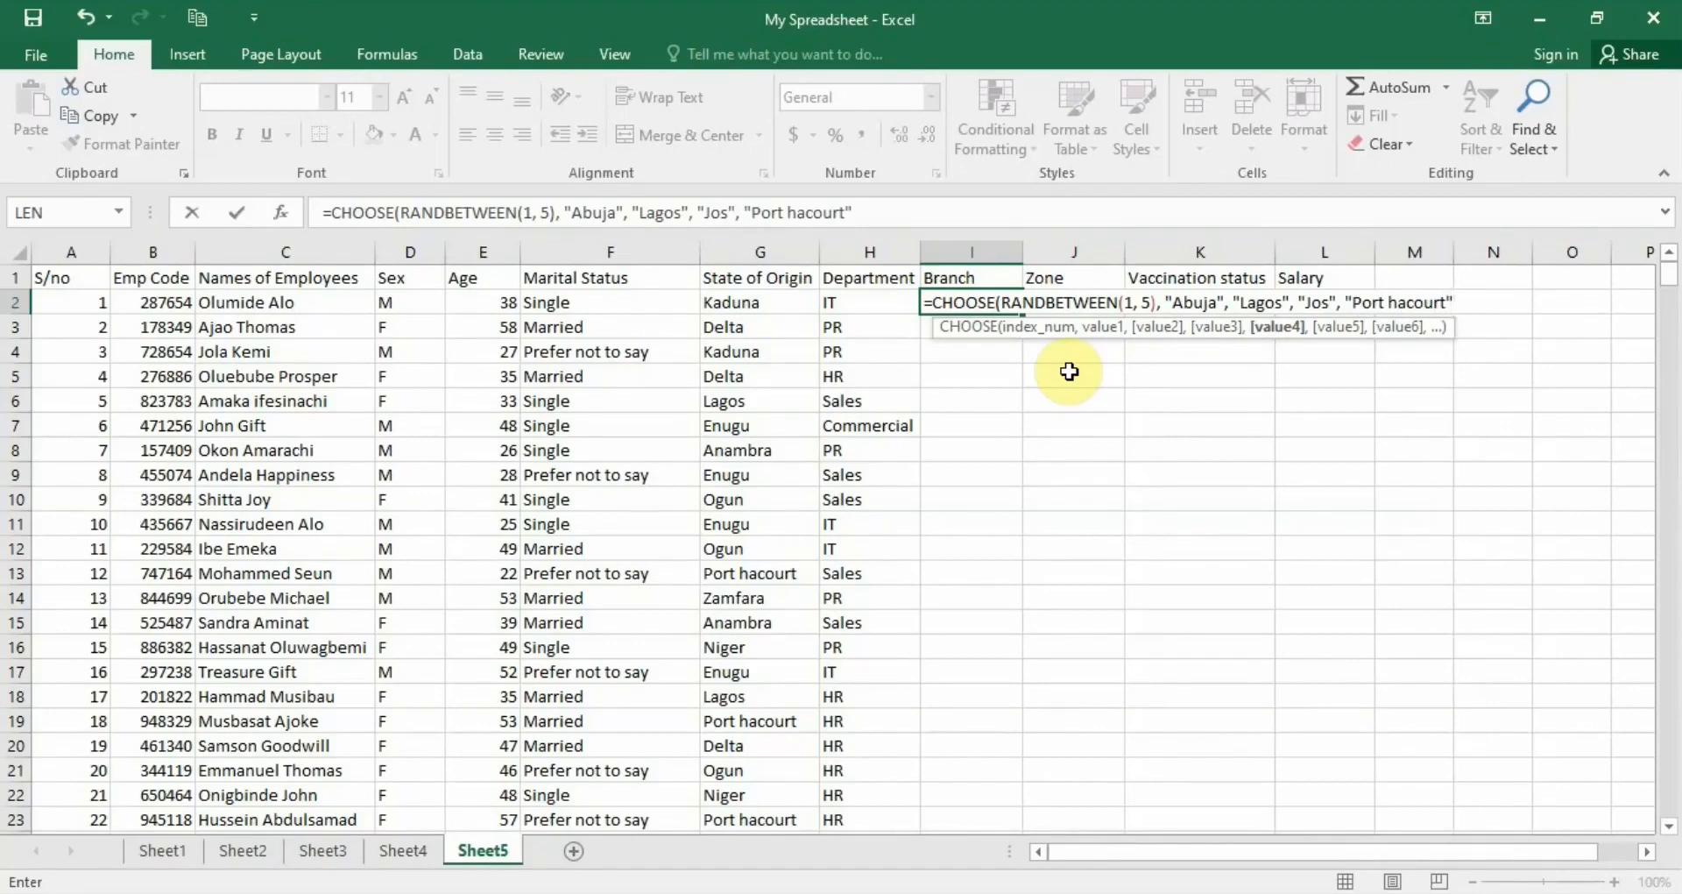
pyautogui.write(', ')
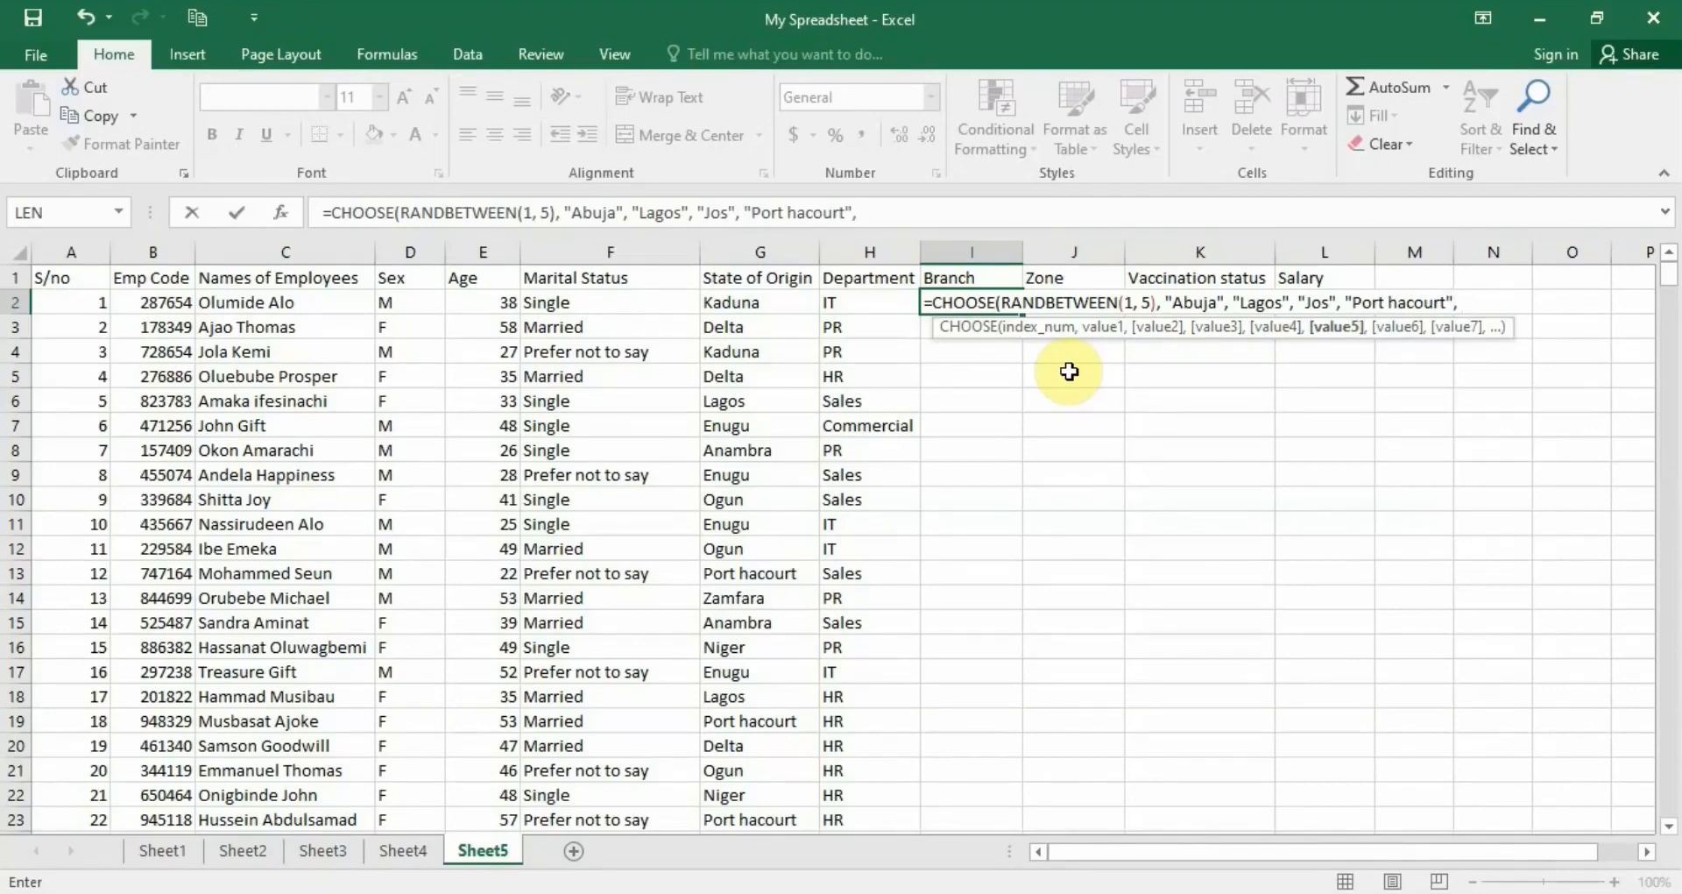
pyautogui.write('"Anambra")')
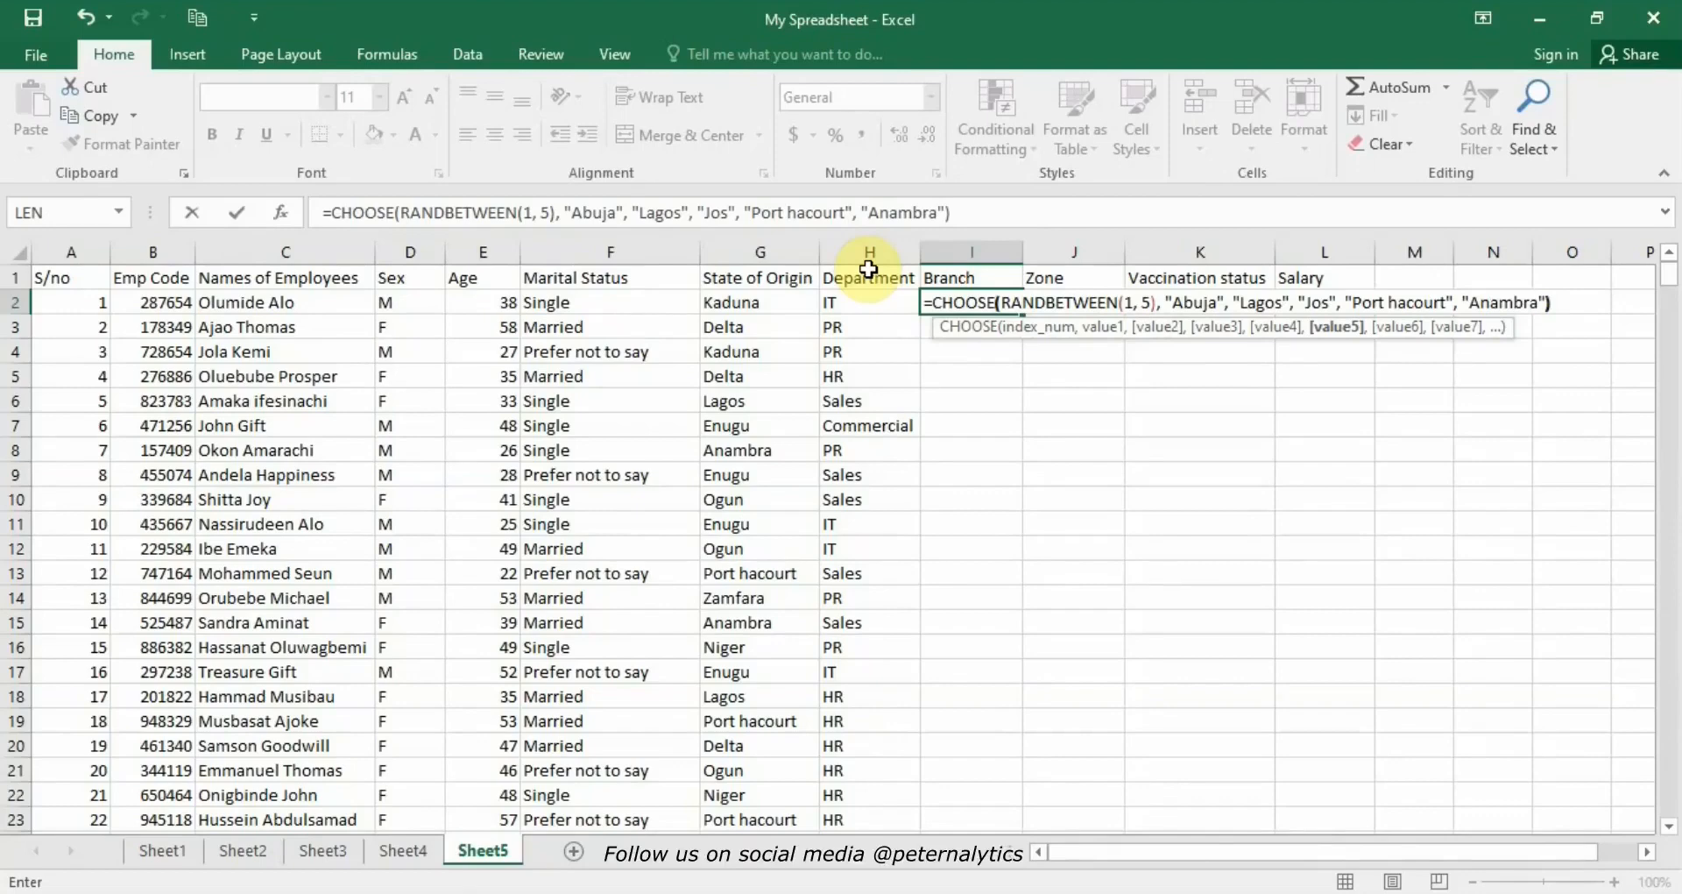
pyautogui.press('Return')
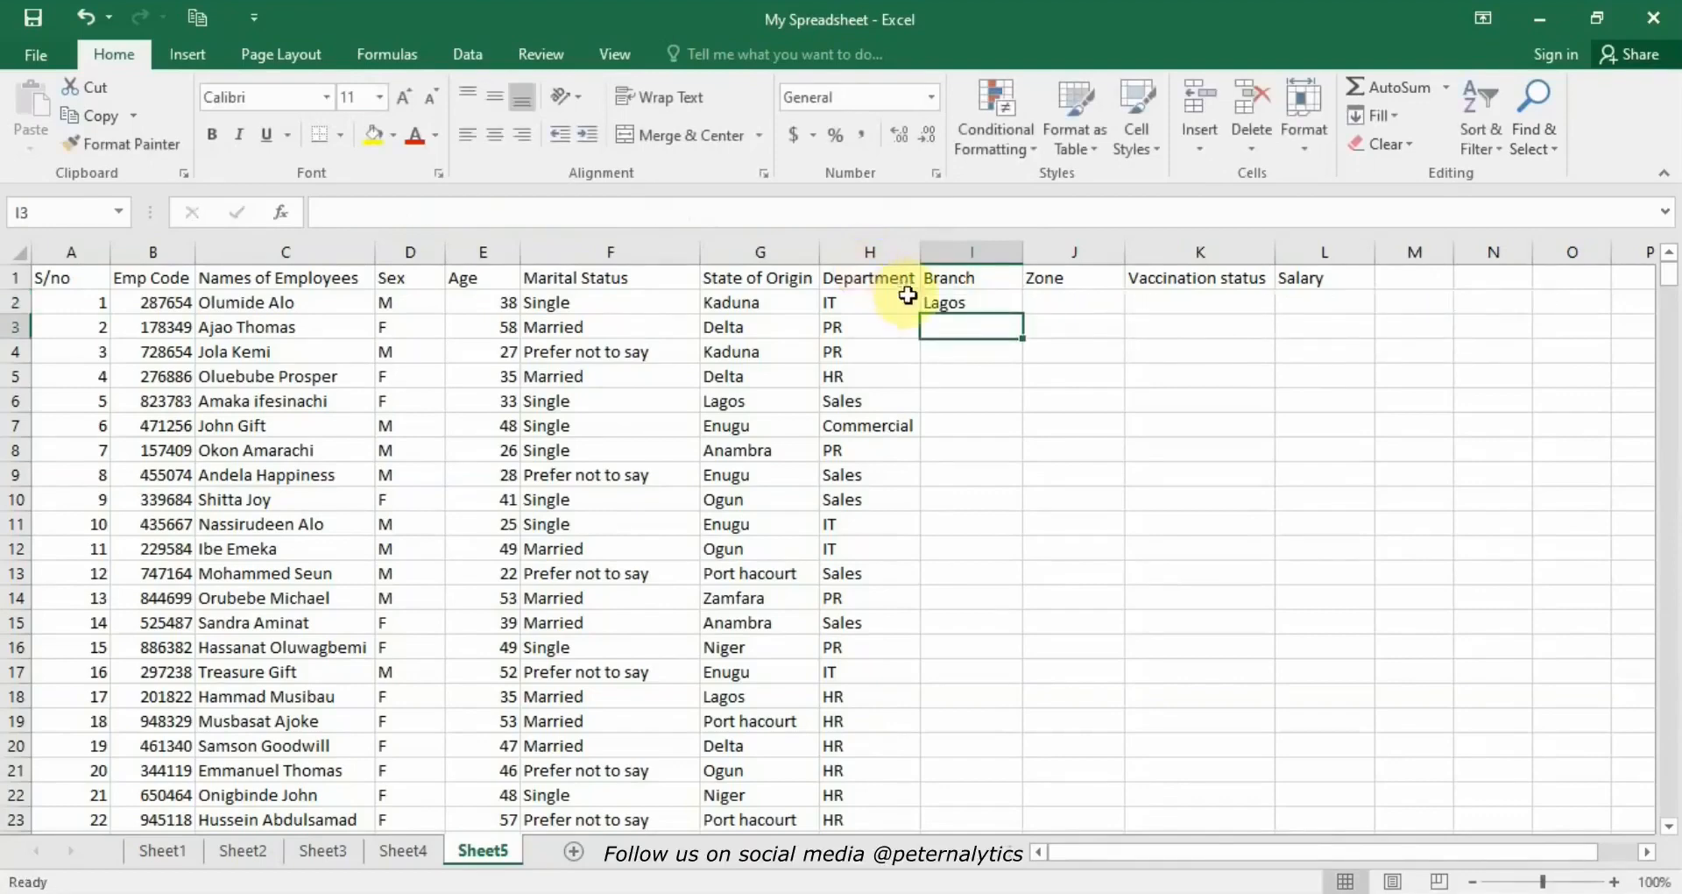
pyautogui.click(978, 301)
pyautogui.doubleClick(1021, 313)
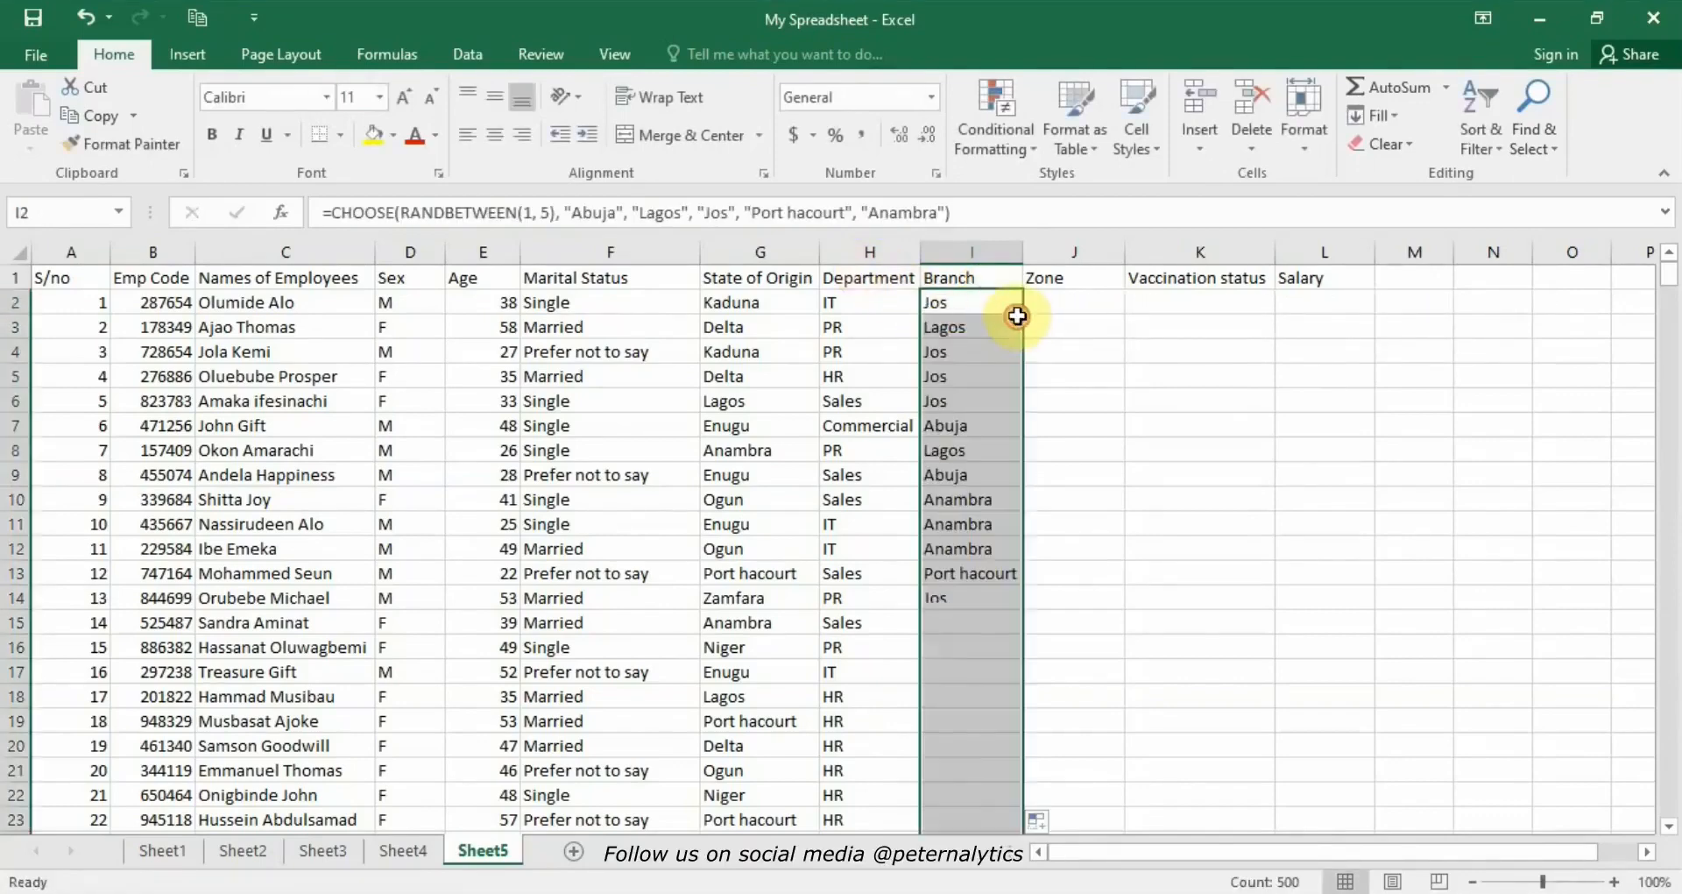
# - Copy all the generated Branch entries from I2 down to the last employee row
pyautogui.click(973, 302)
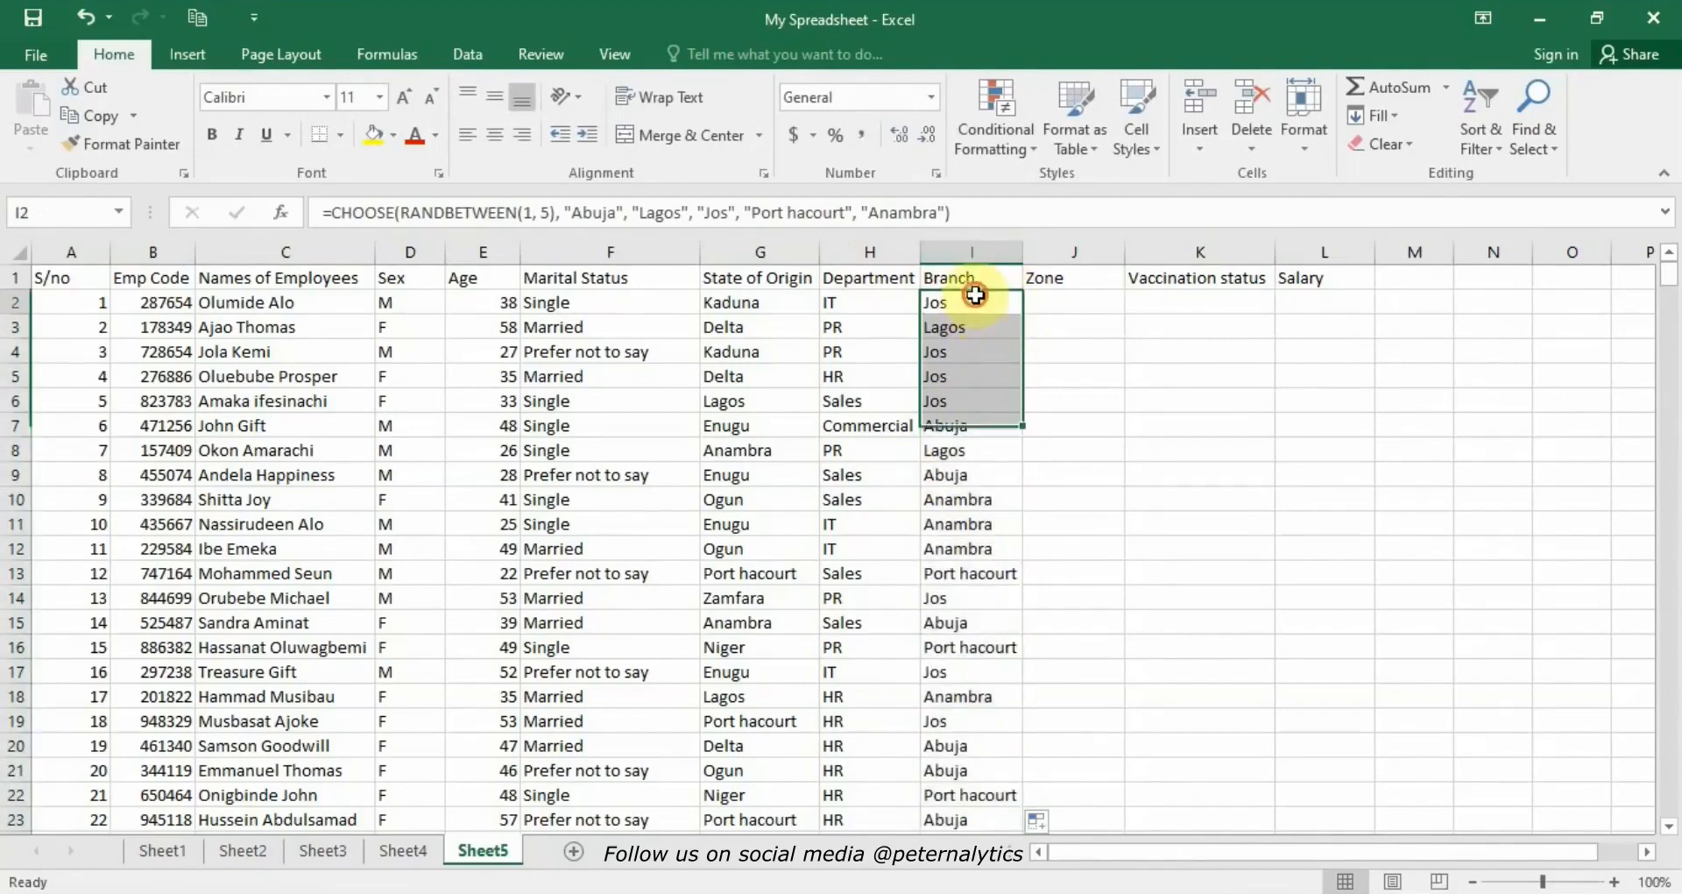
pyautogui.scroll(-4, 988, 326)
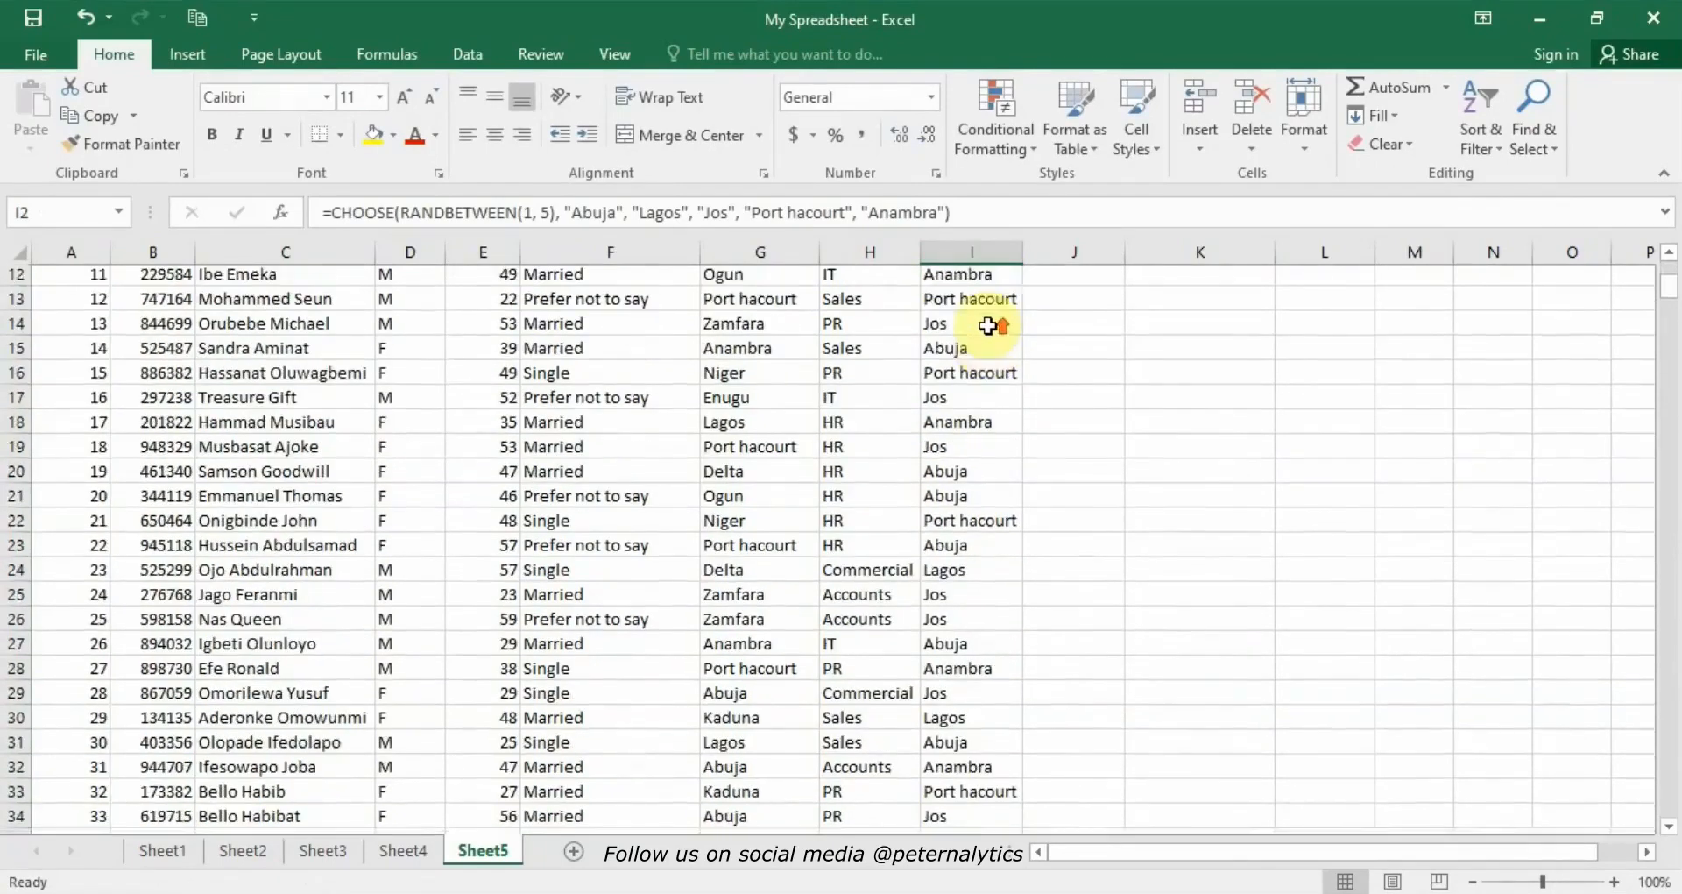
pyautogui.scroll(4, 988, 326)
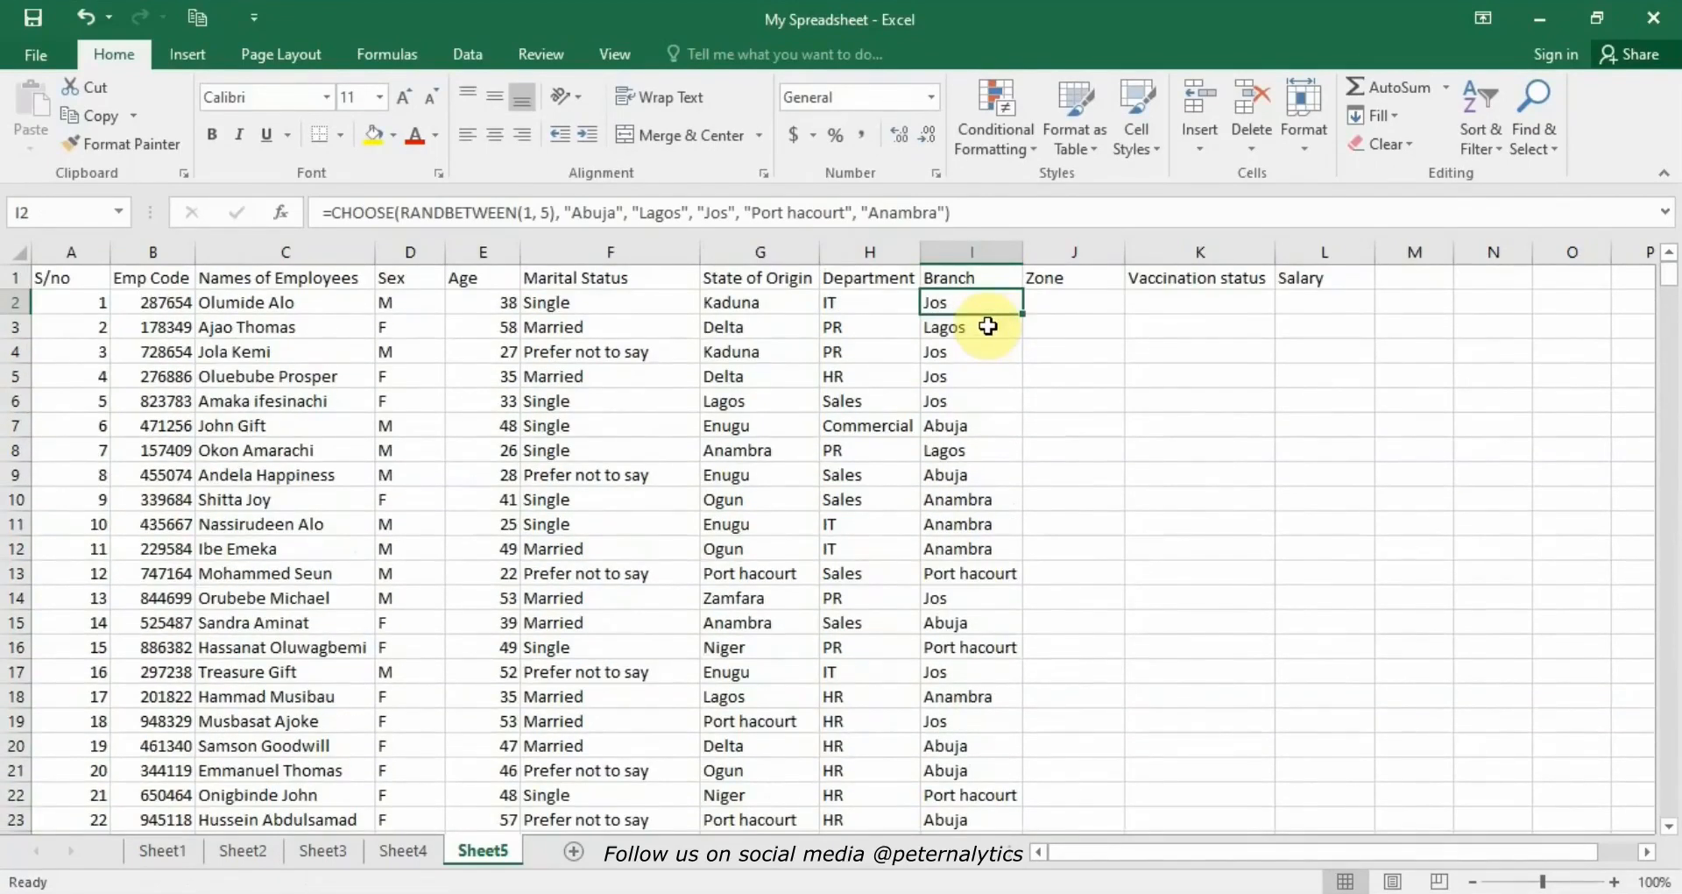
pyautogui.hotkey('ctrl', 'shift', 'Down')
pyautogui.rightClick(990, 326)
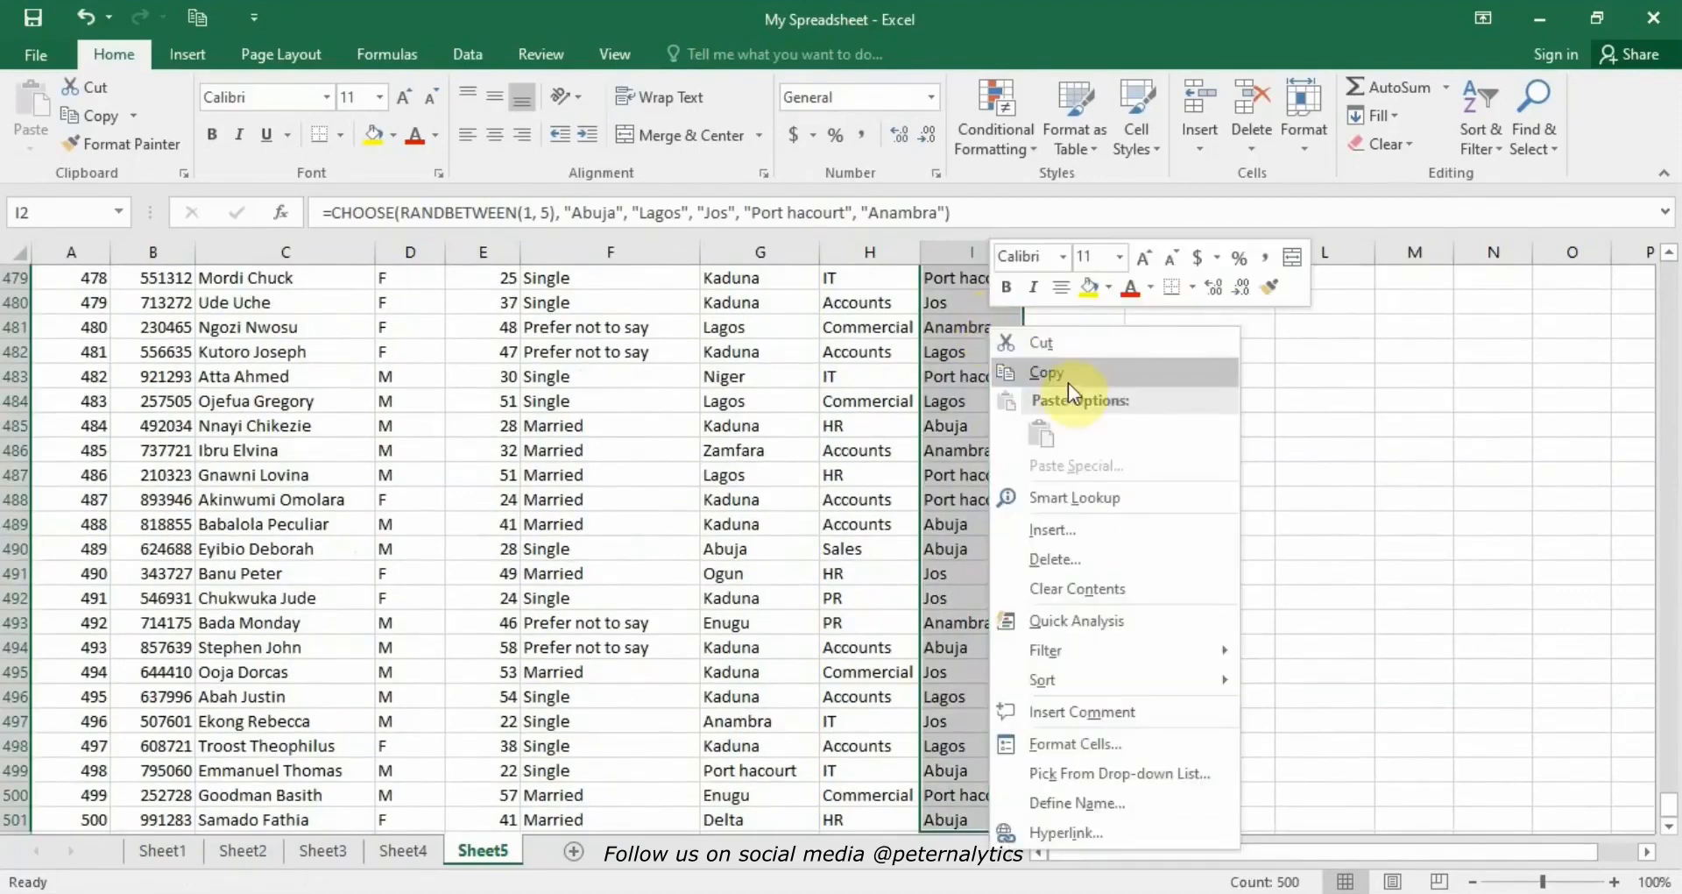
pyautogui.click(1069, 382)
# - Replace the Branch column's random formulas with fixed entries by pasting the copied cells over themselves as Values
pyautogui.hotkey('ctrl', 'BackSpace')
pyautogui.rightClick(968, 309)
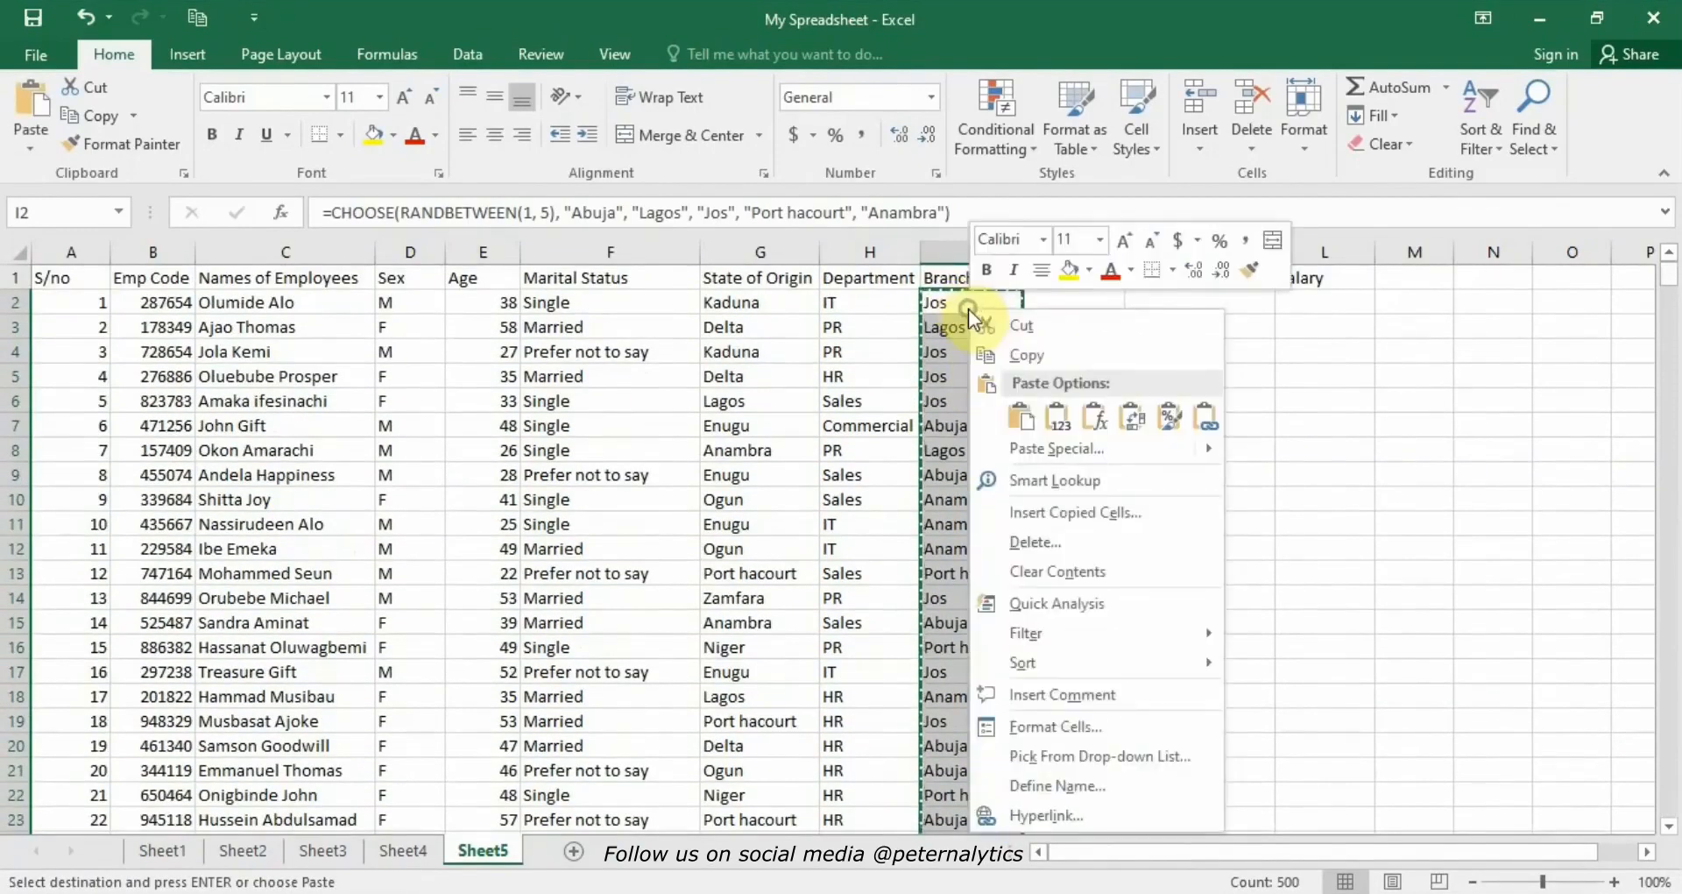
pyautogui.moveTo(1104, 442)
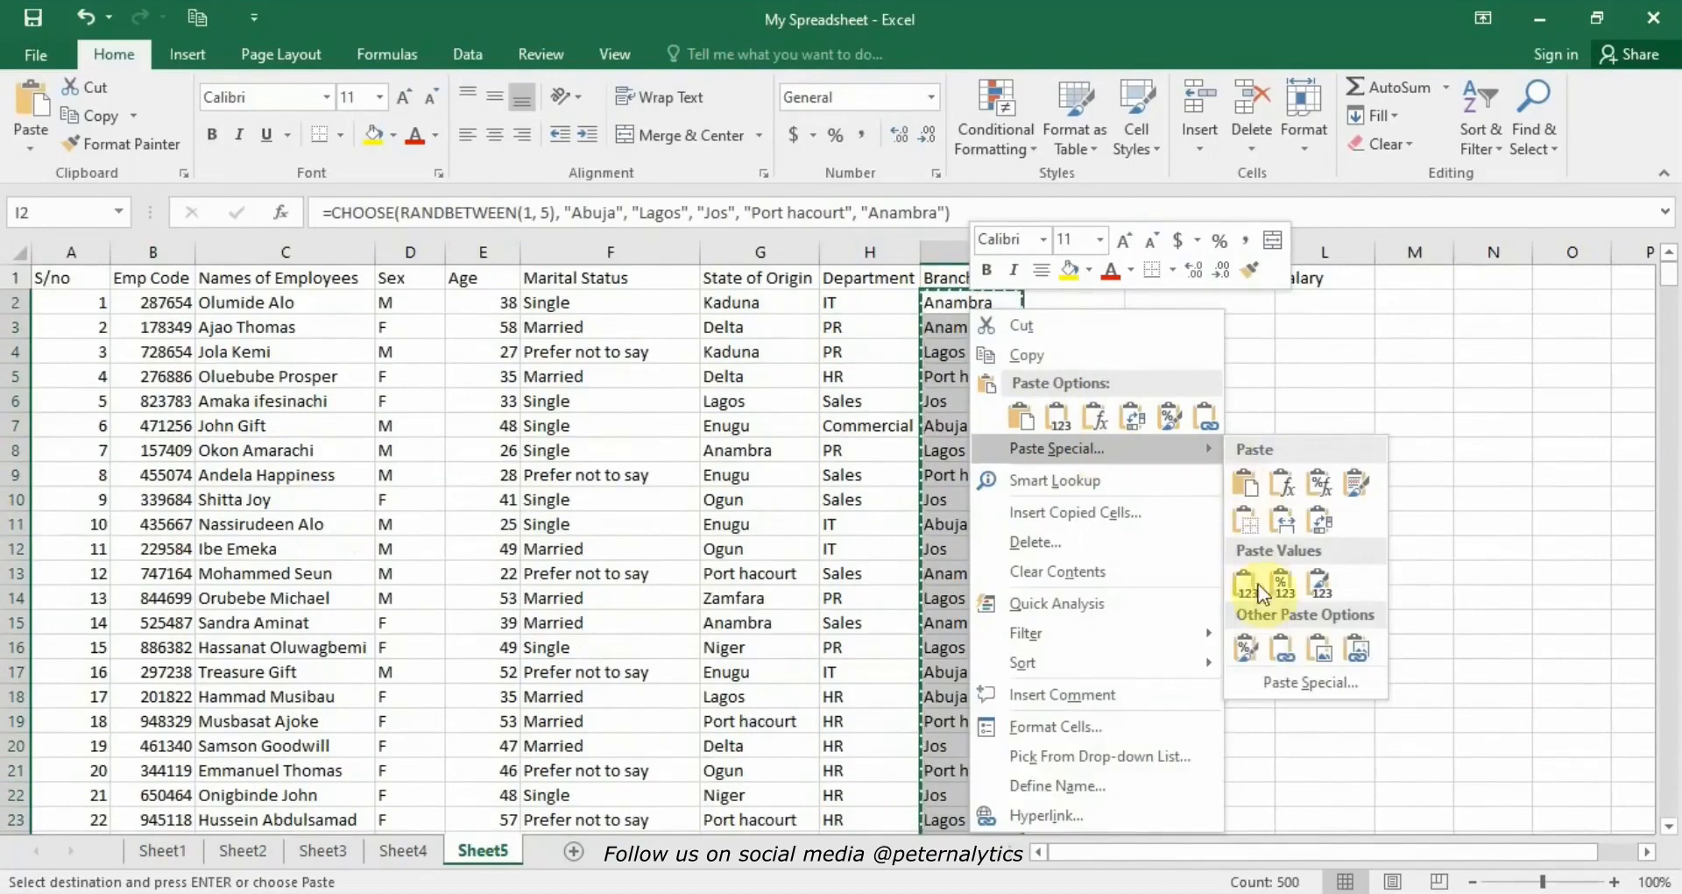
pyautogui.click(1269, 682)
pyautogui.click(1074, 586)
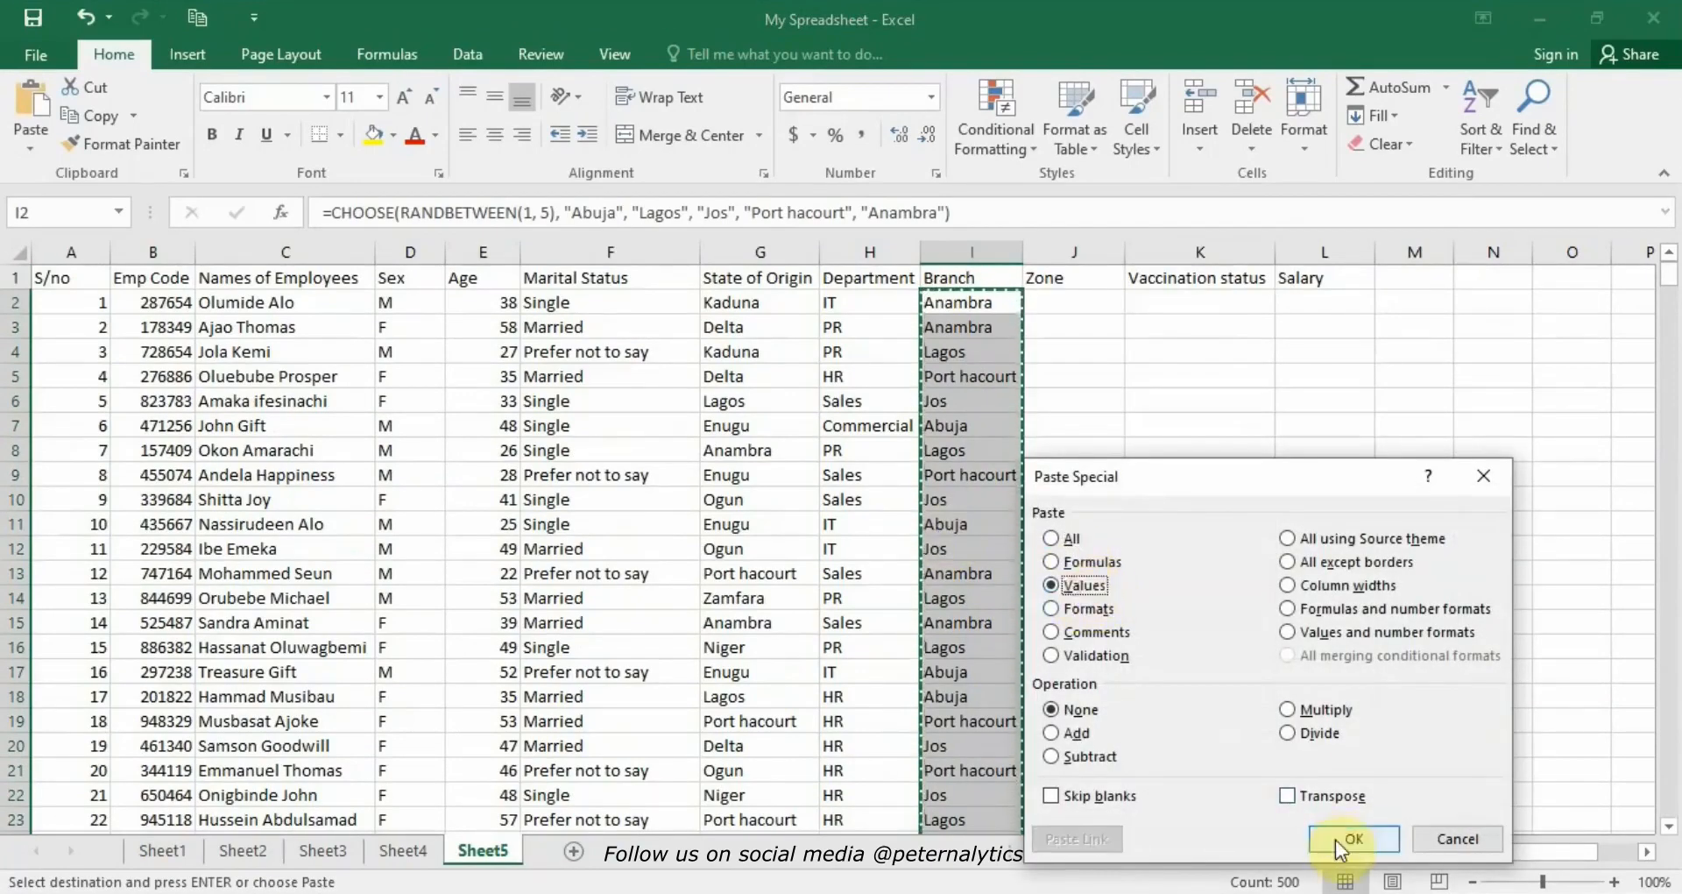
pyautogui.click(1336, 840)
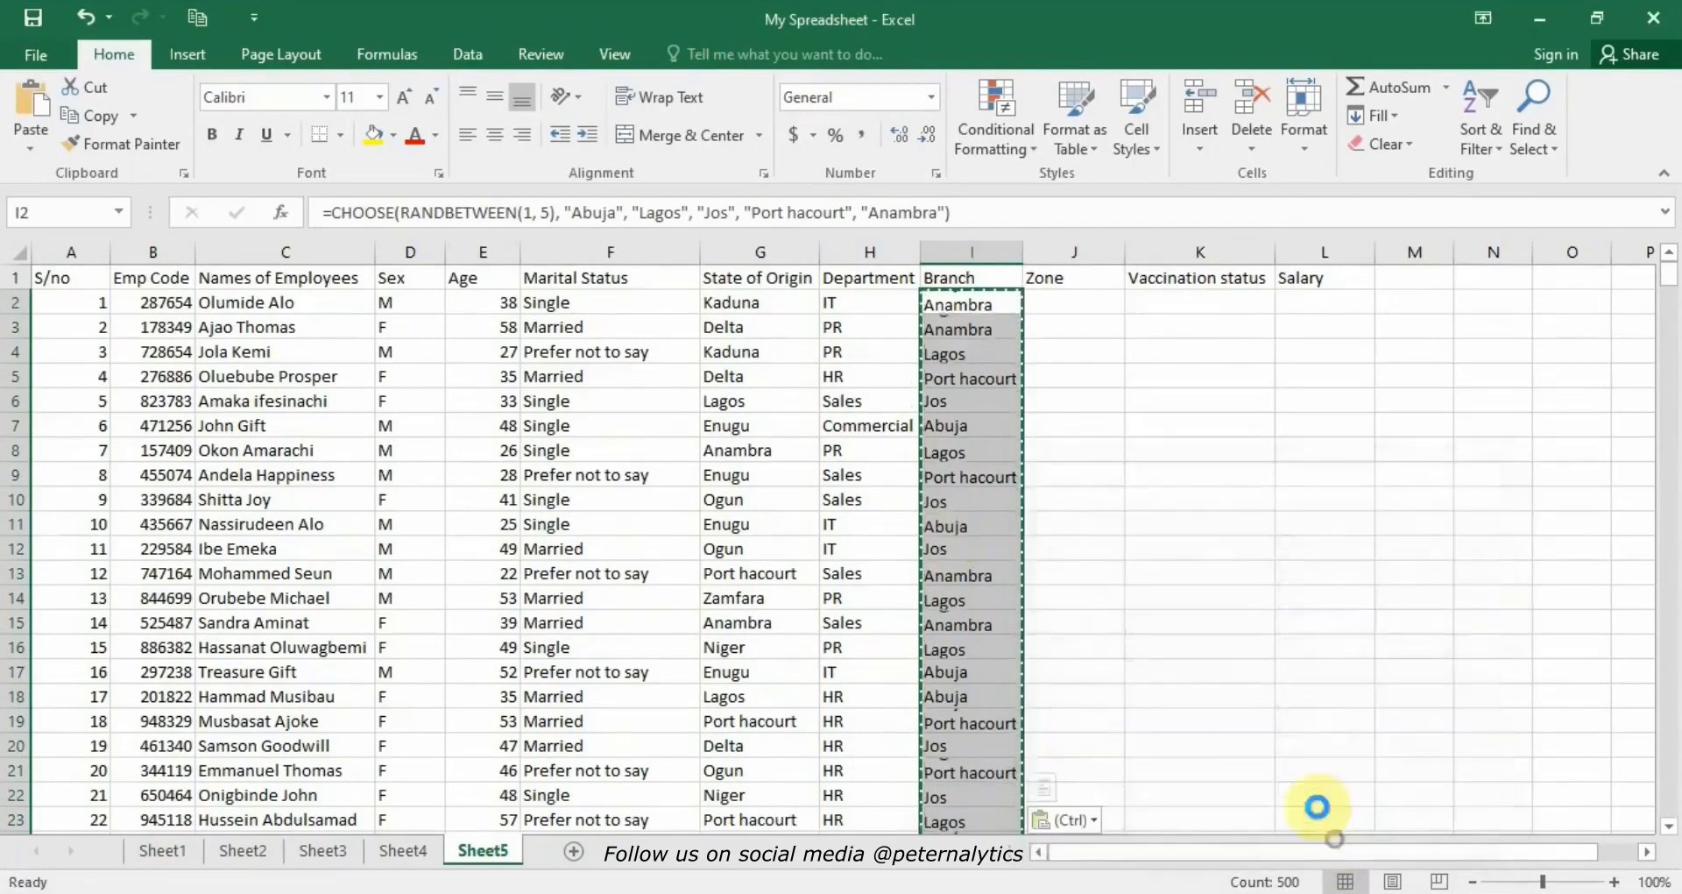
pyautogui.click(988, 308)
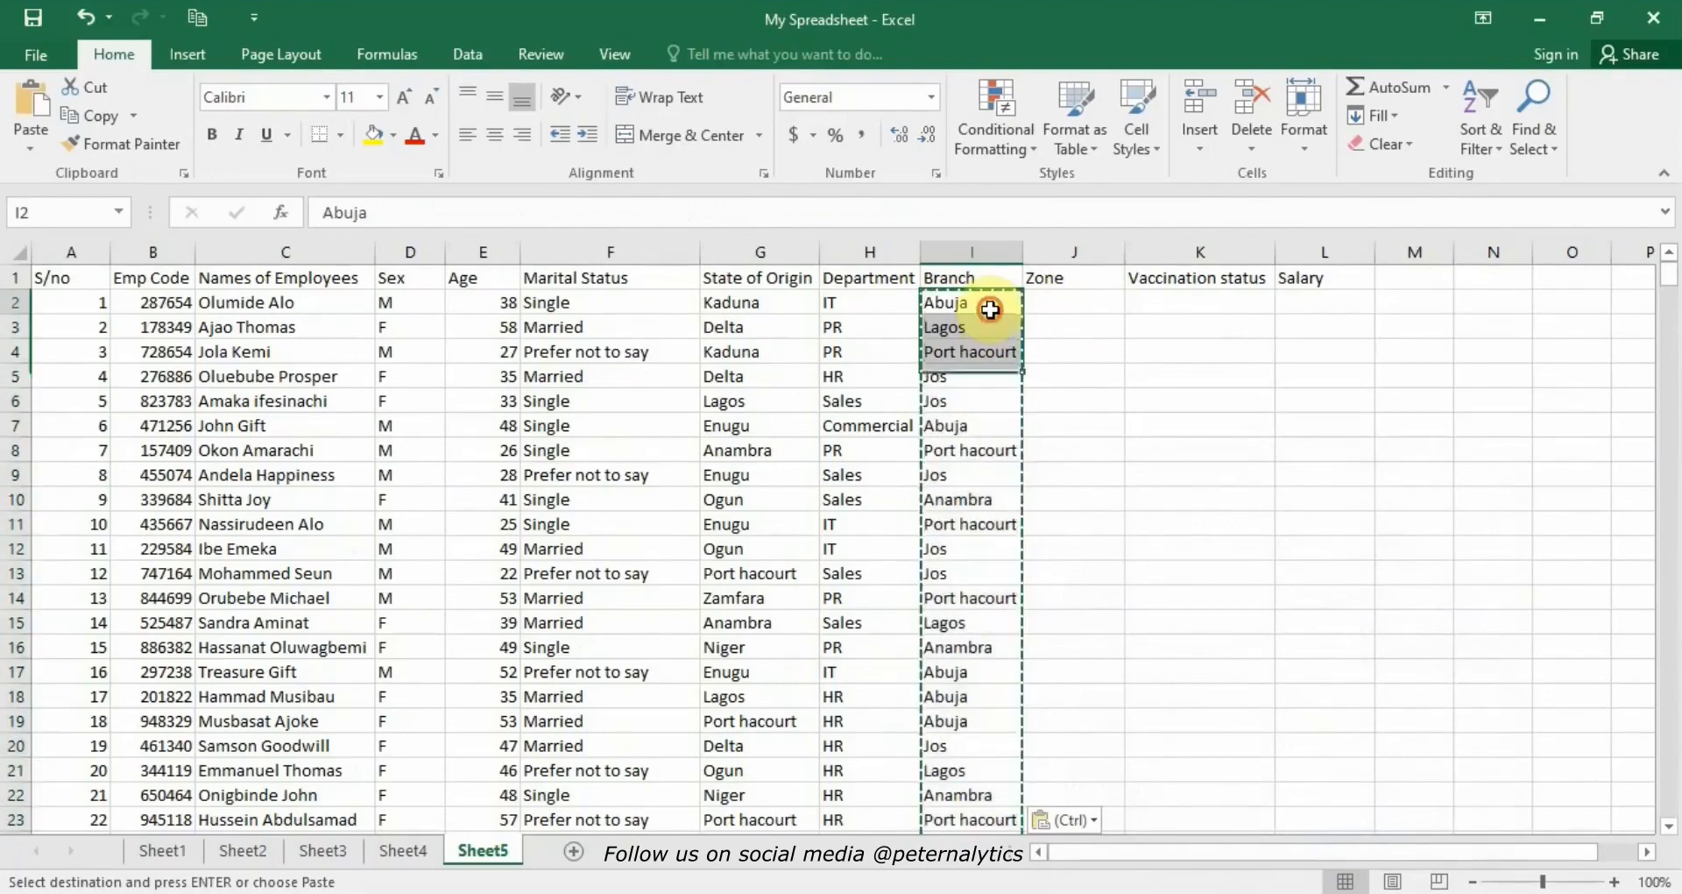
pyautogui.click(1048, 303)
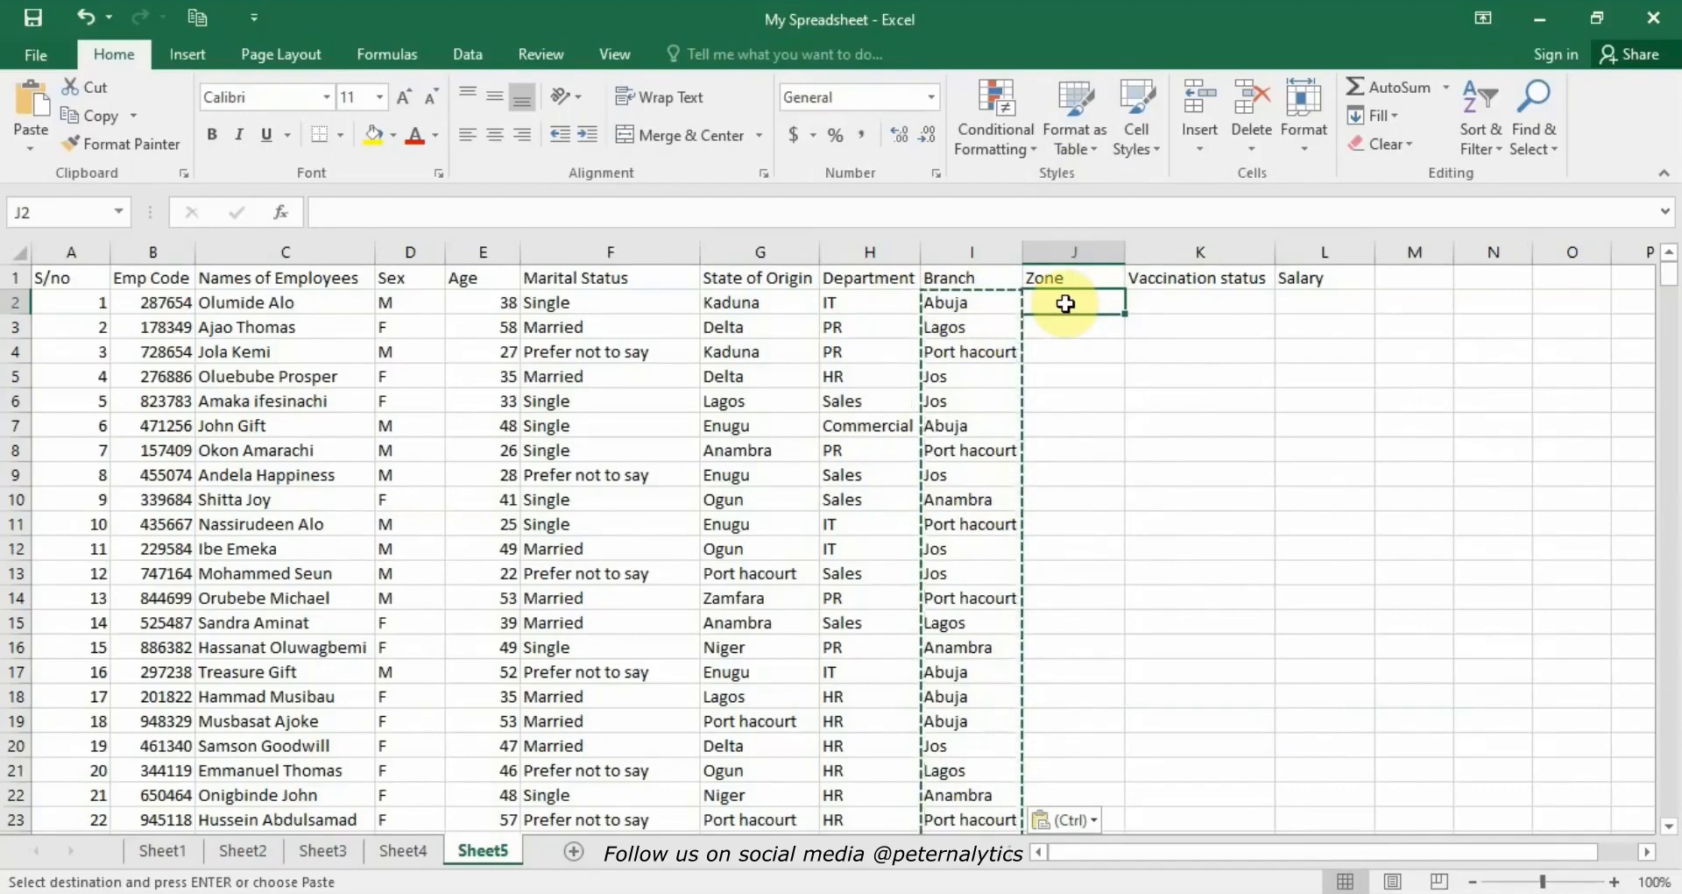
pyautogui.click(1008, 327)
pyautogui.click(1063, 328)
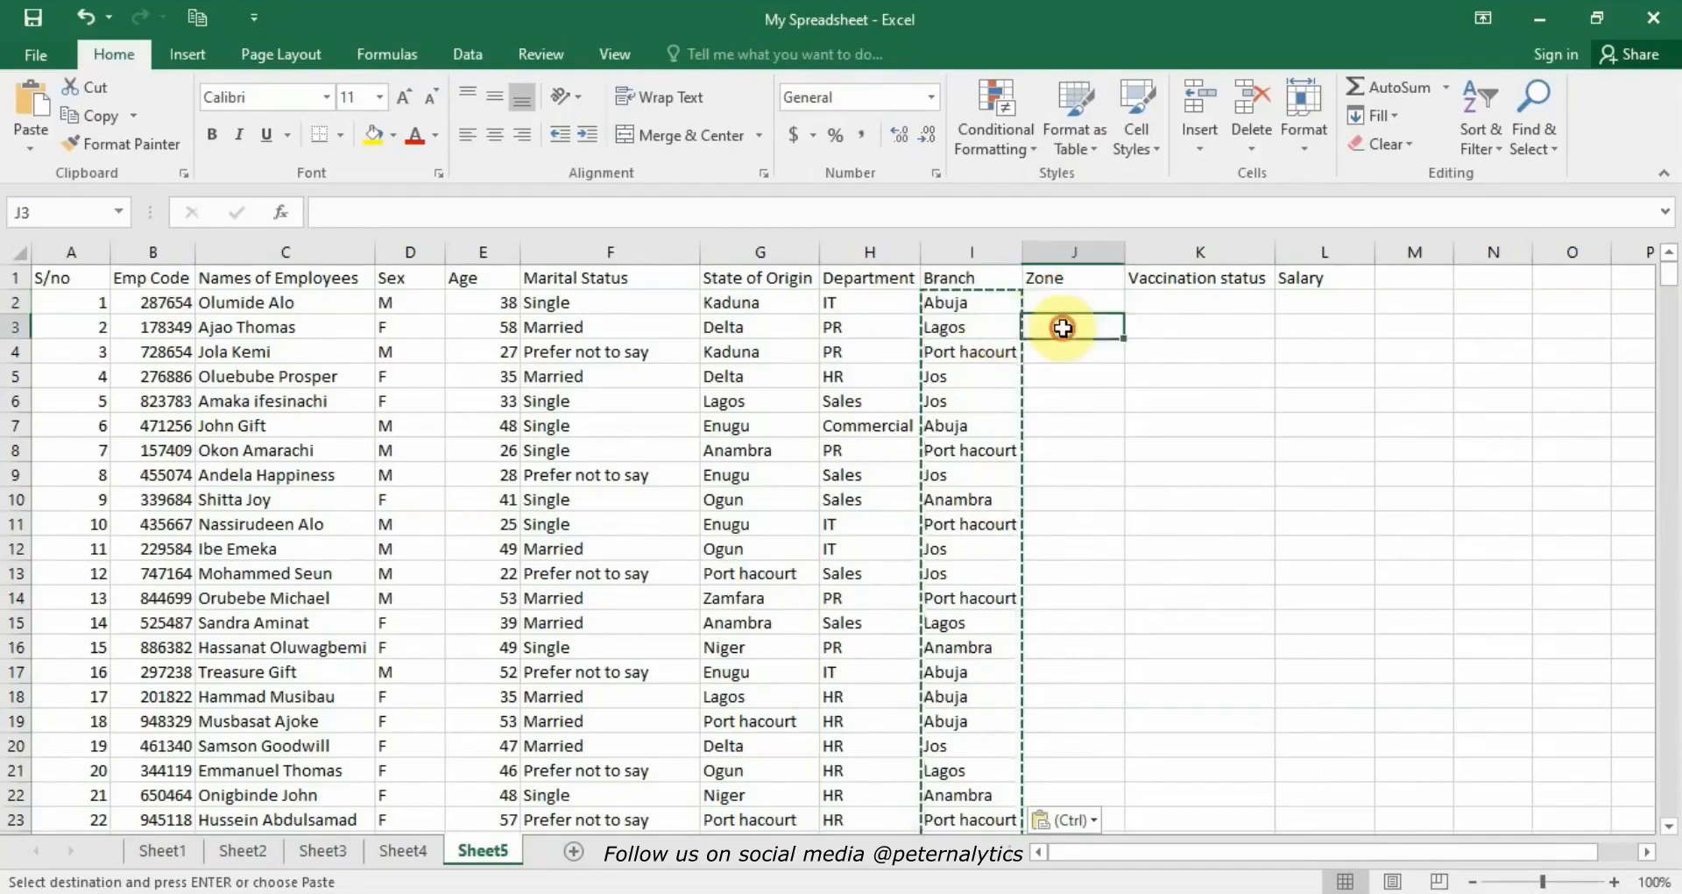
pyautogui.click(1009, 351)
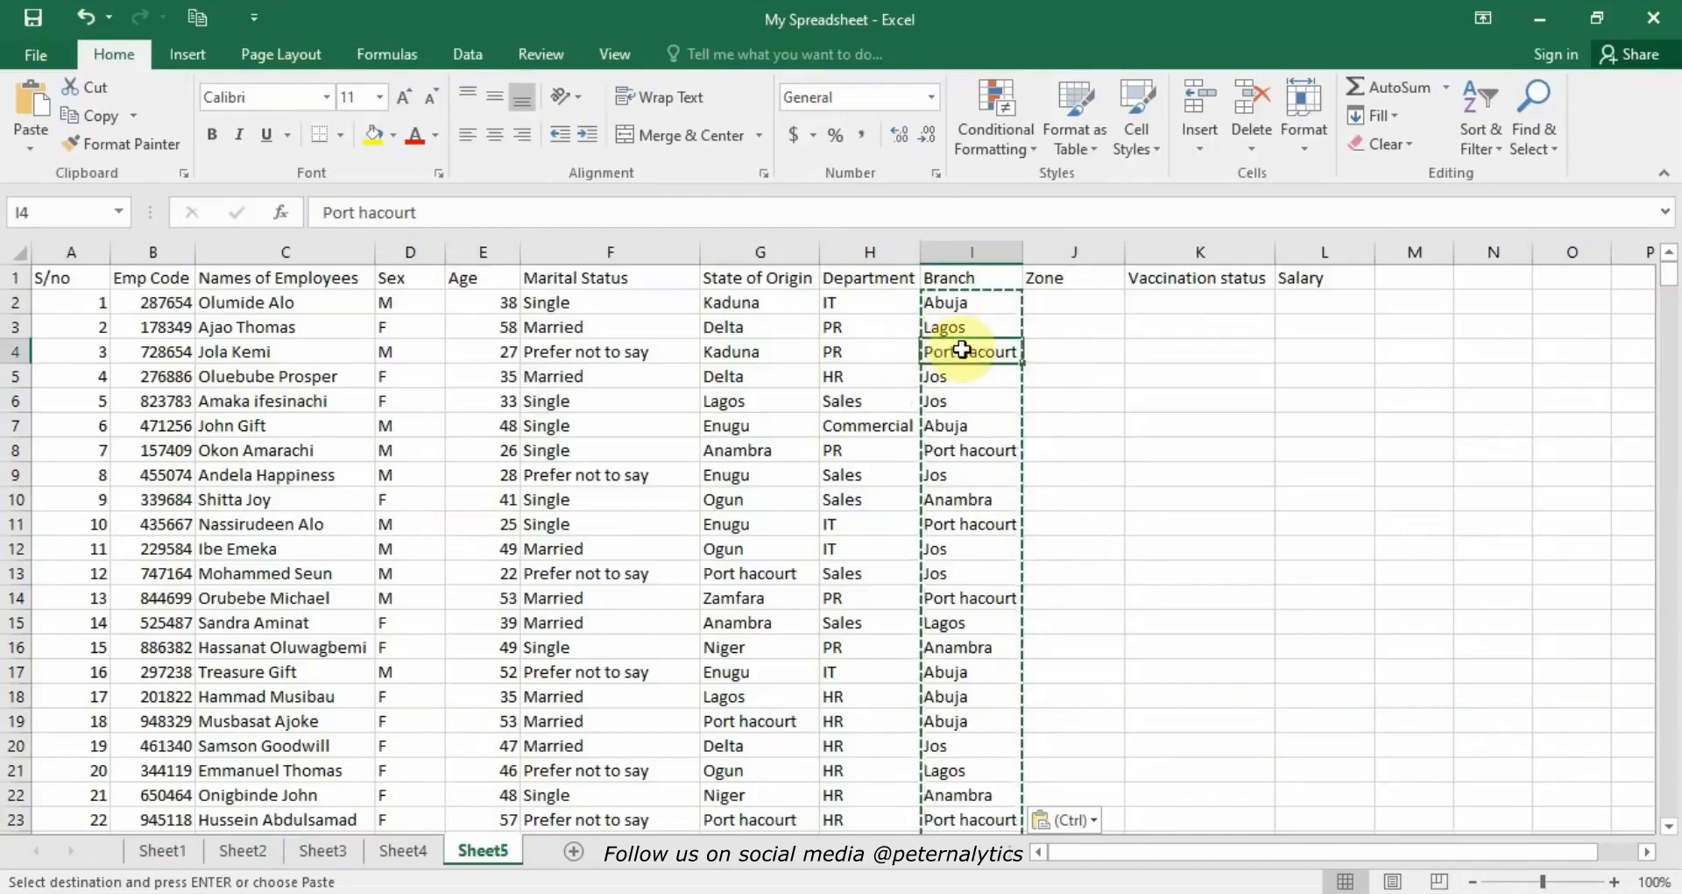
pyautogui.click(988, 374)
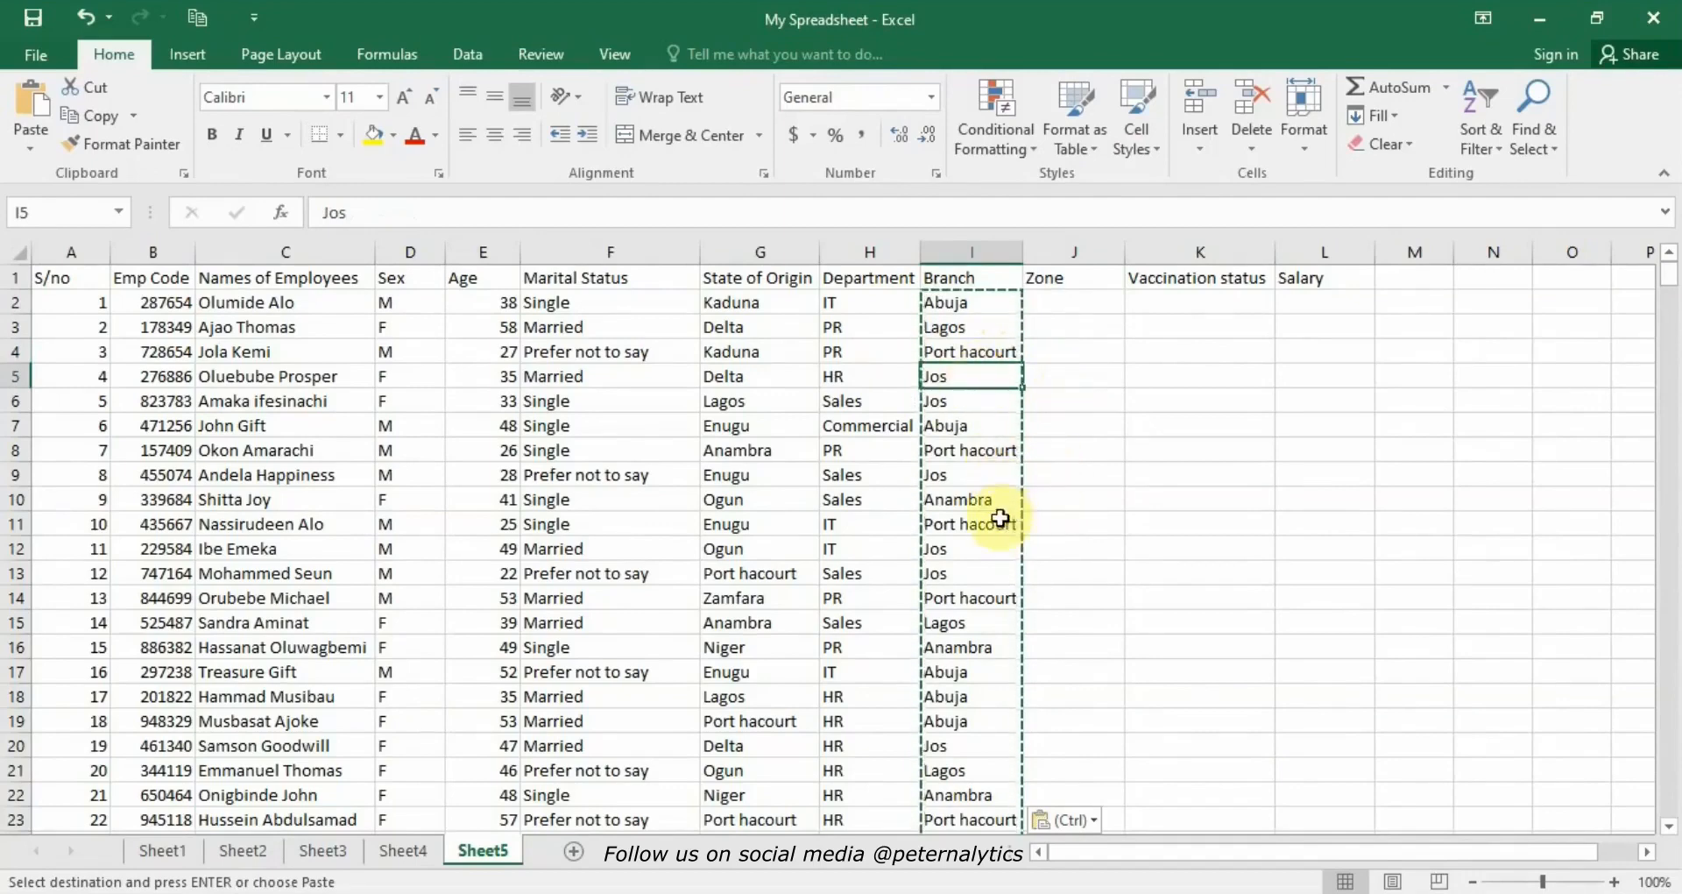
# - Enter the zone Head office in J2 for Abuja and South west in J3 for Lagos
pyautogui.click(1101, 311)
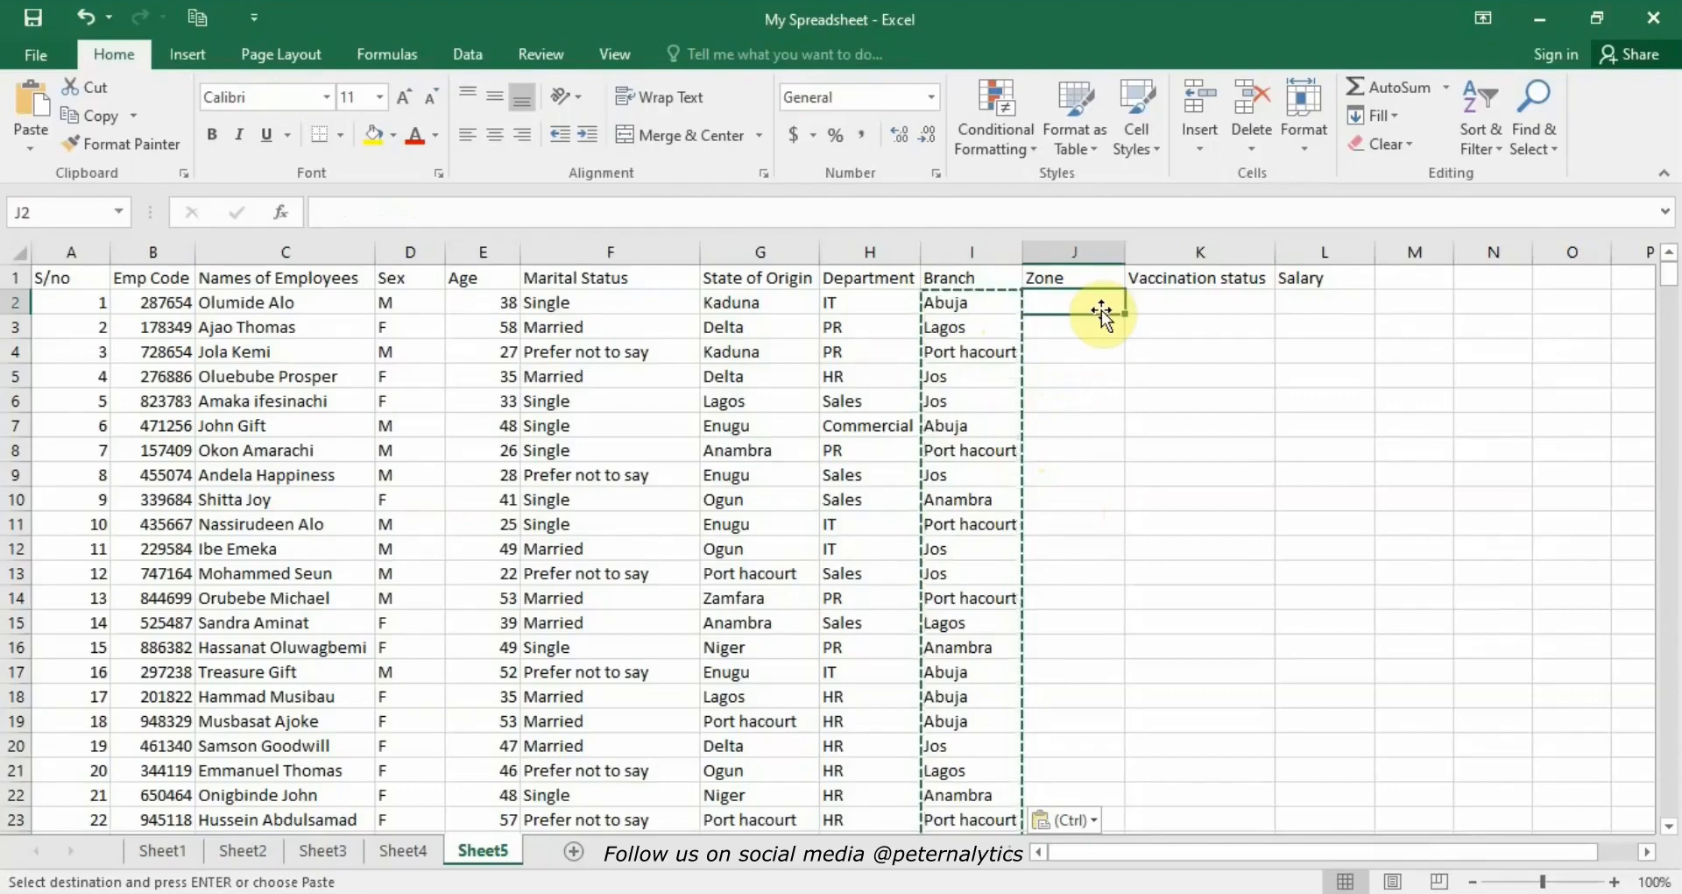
pyautogui.write('Head')
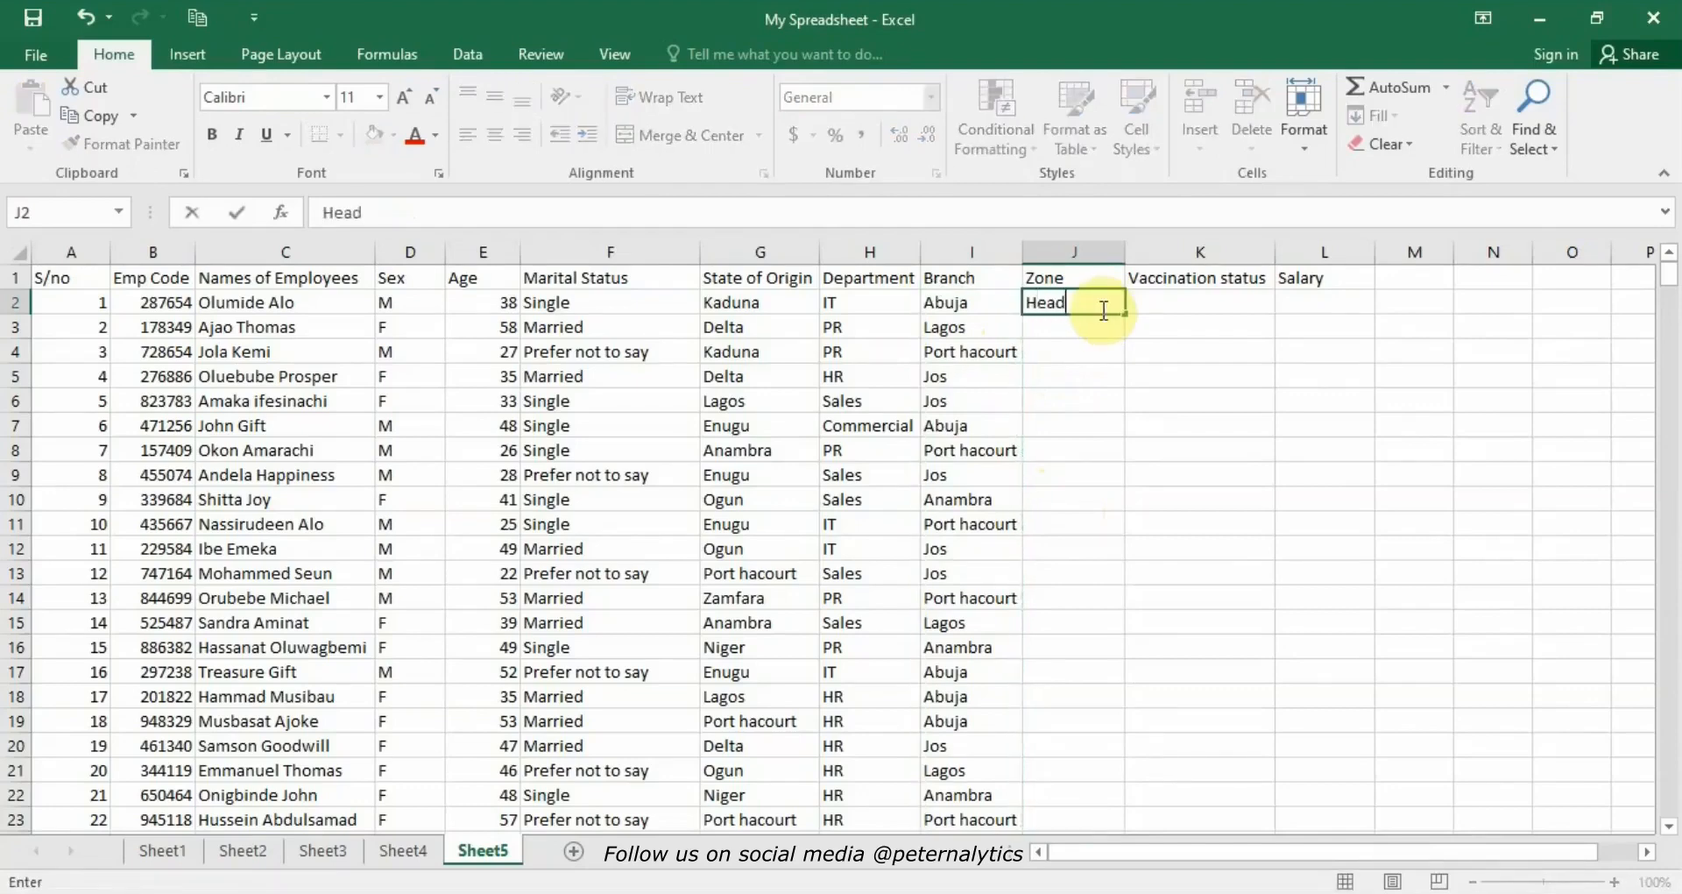
pyautogui.write(' office')
pyautogui.press('Return')
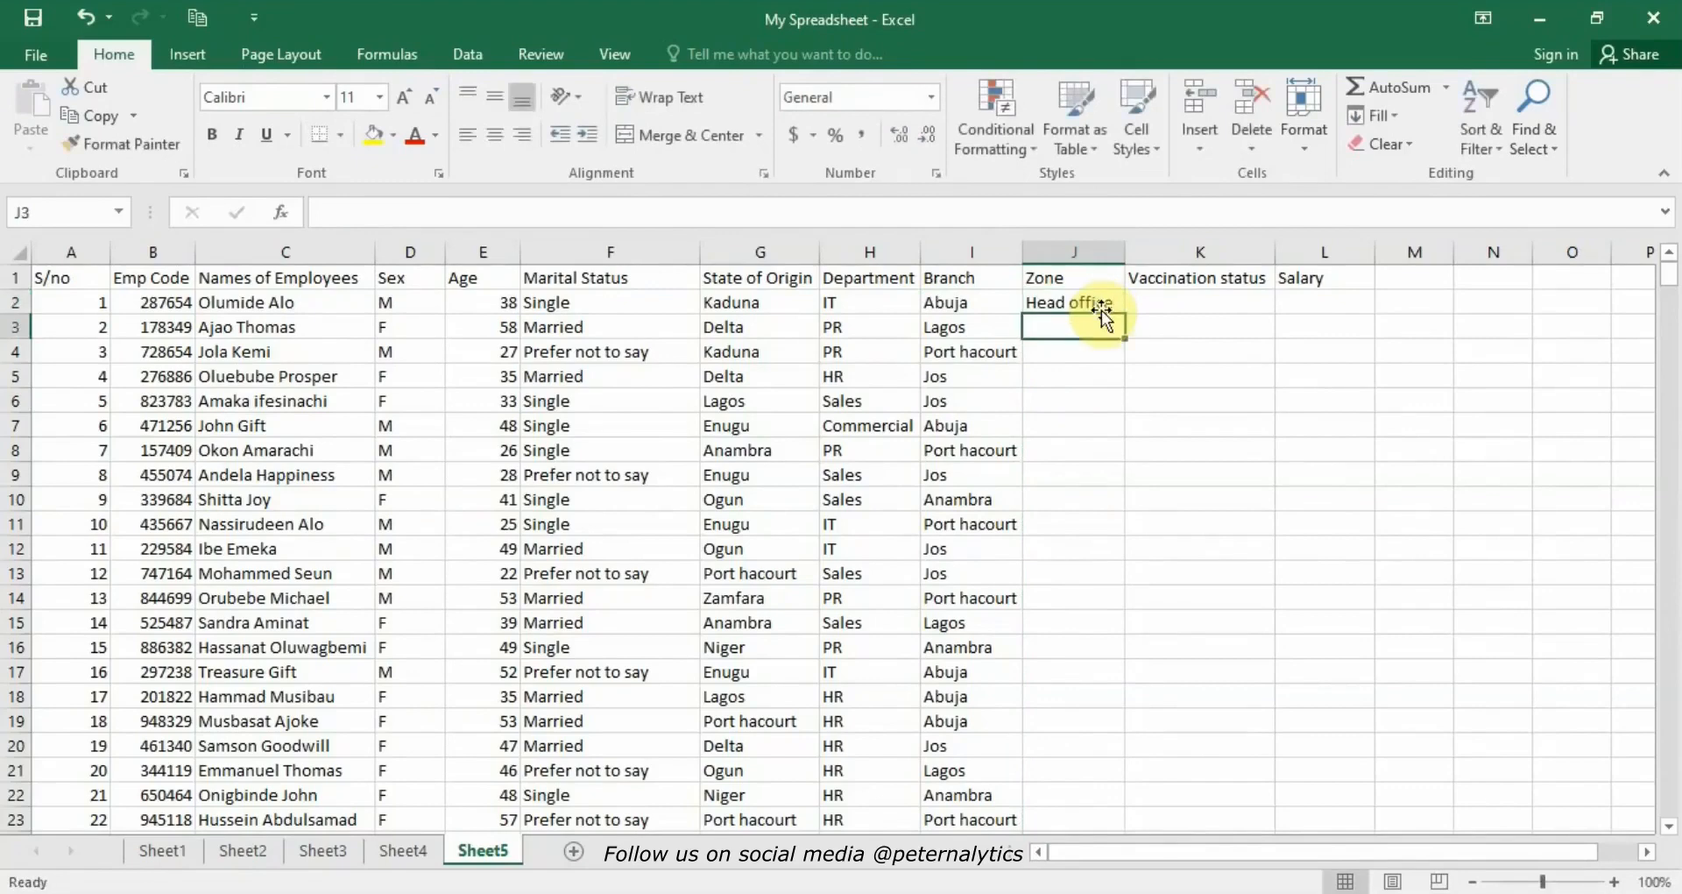
pyautogui.write('South west')
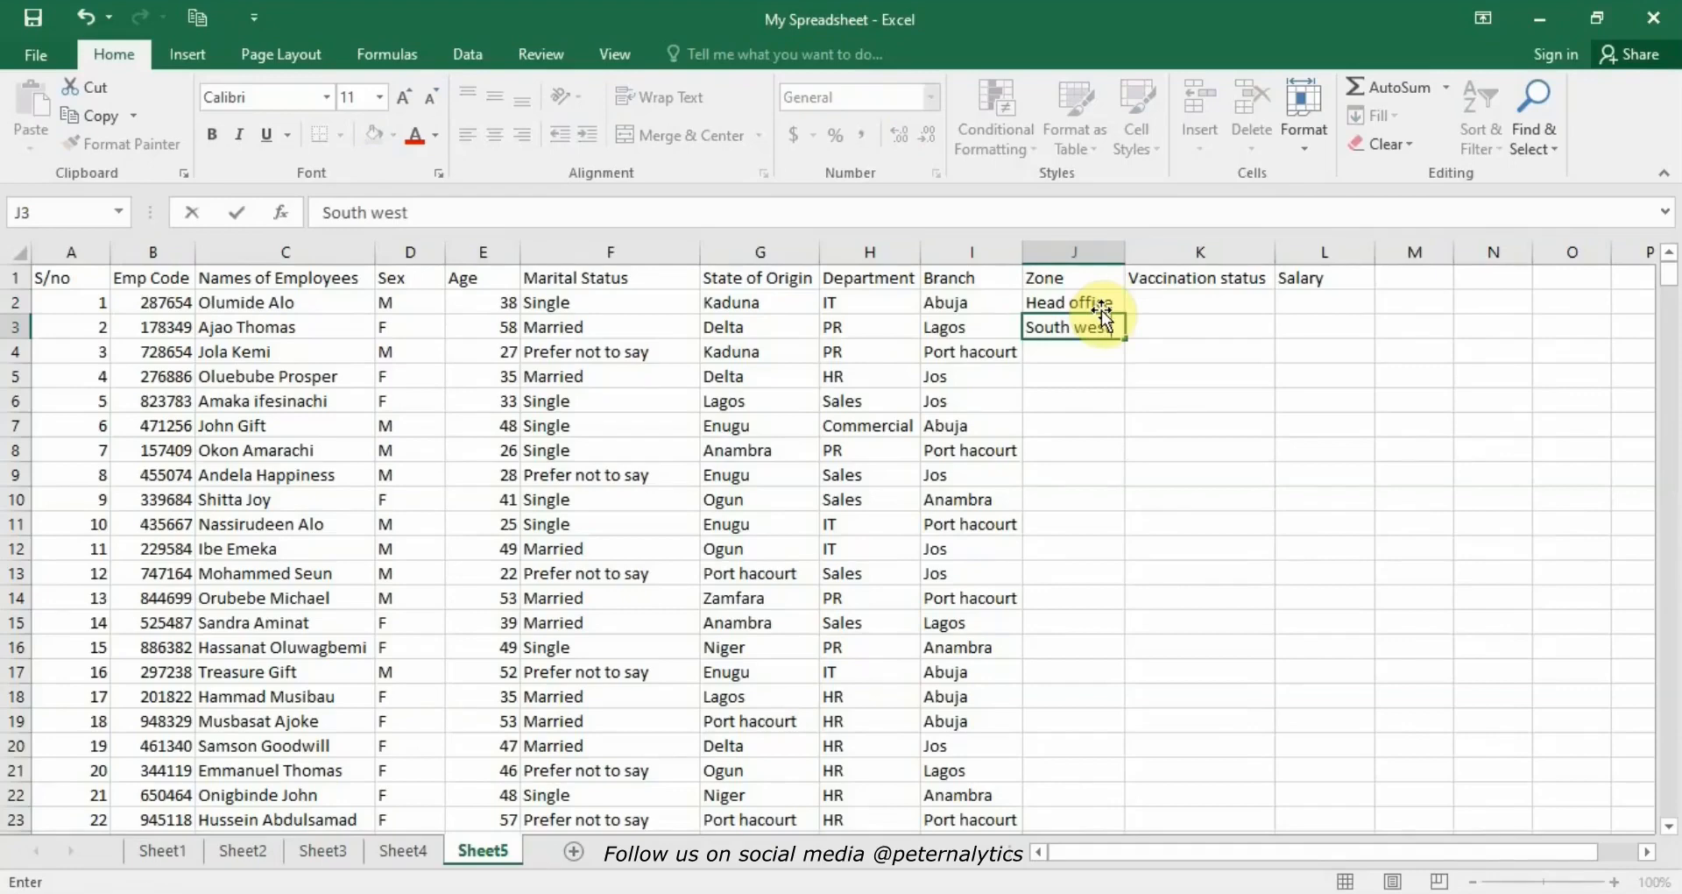
pyautogui.press('Return')
# - Enter the zones South south in J4 for Port hacourt, North in J5 for Jos and South east in J10 for Anambra
pyautogui.write('S')
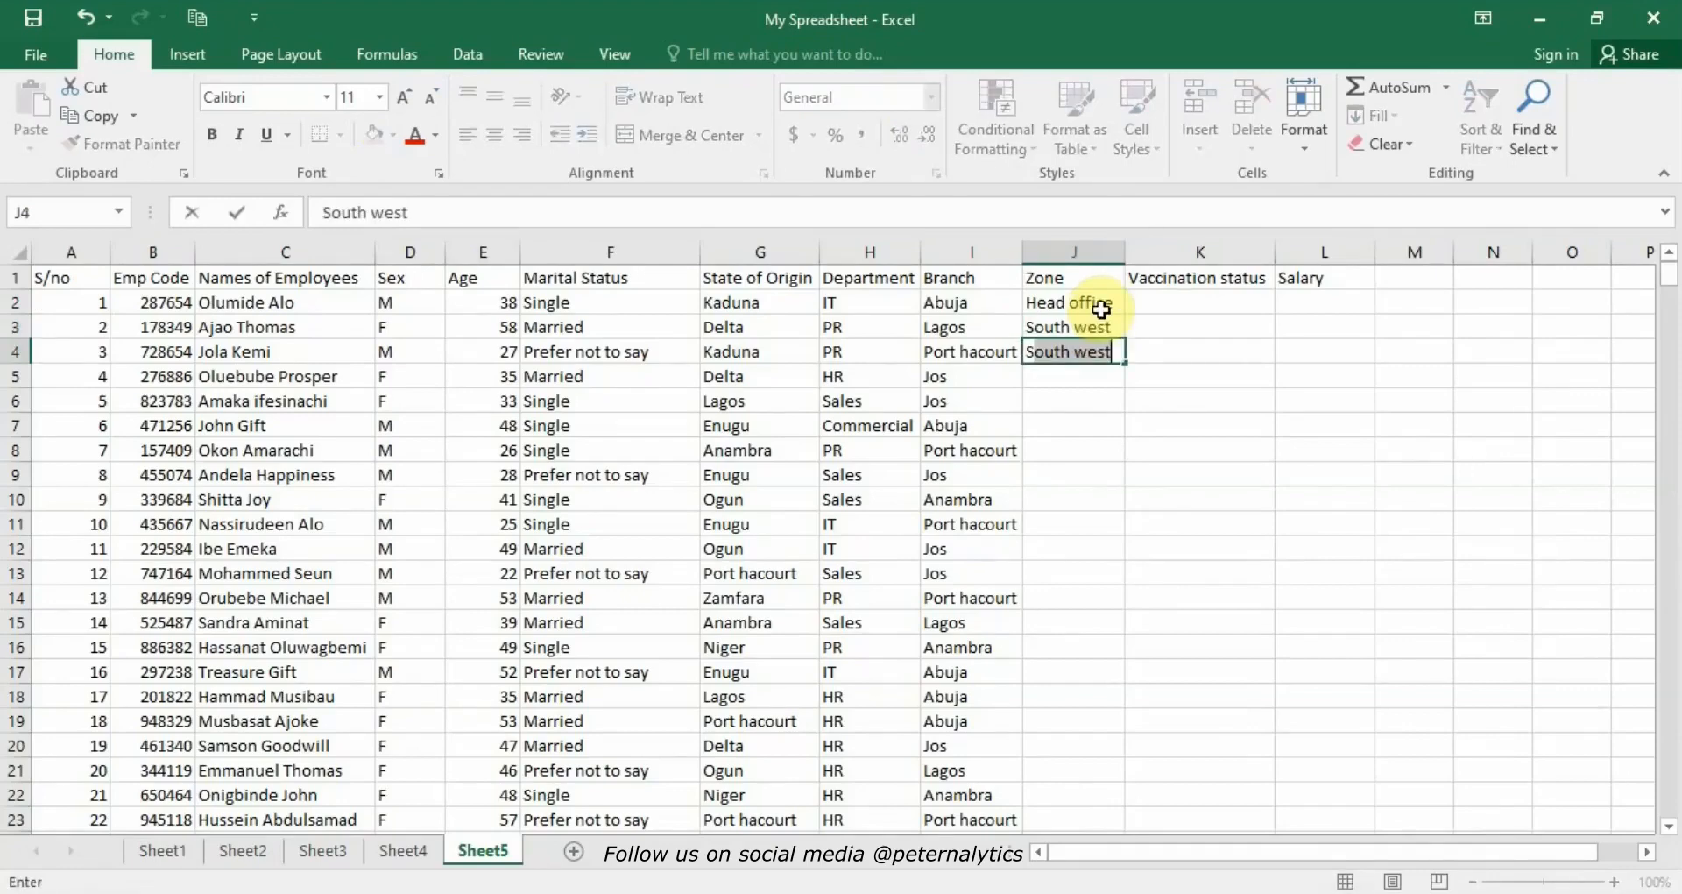
pyautogui.write('outh so')
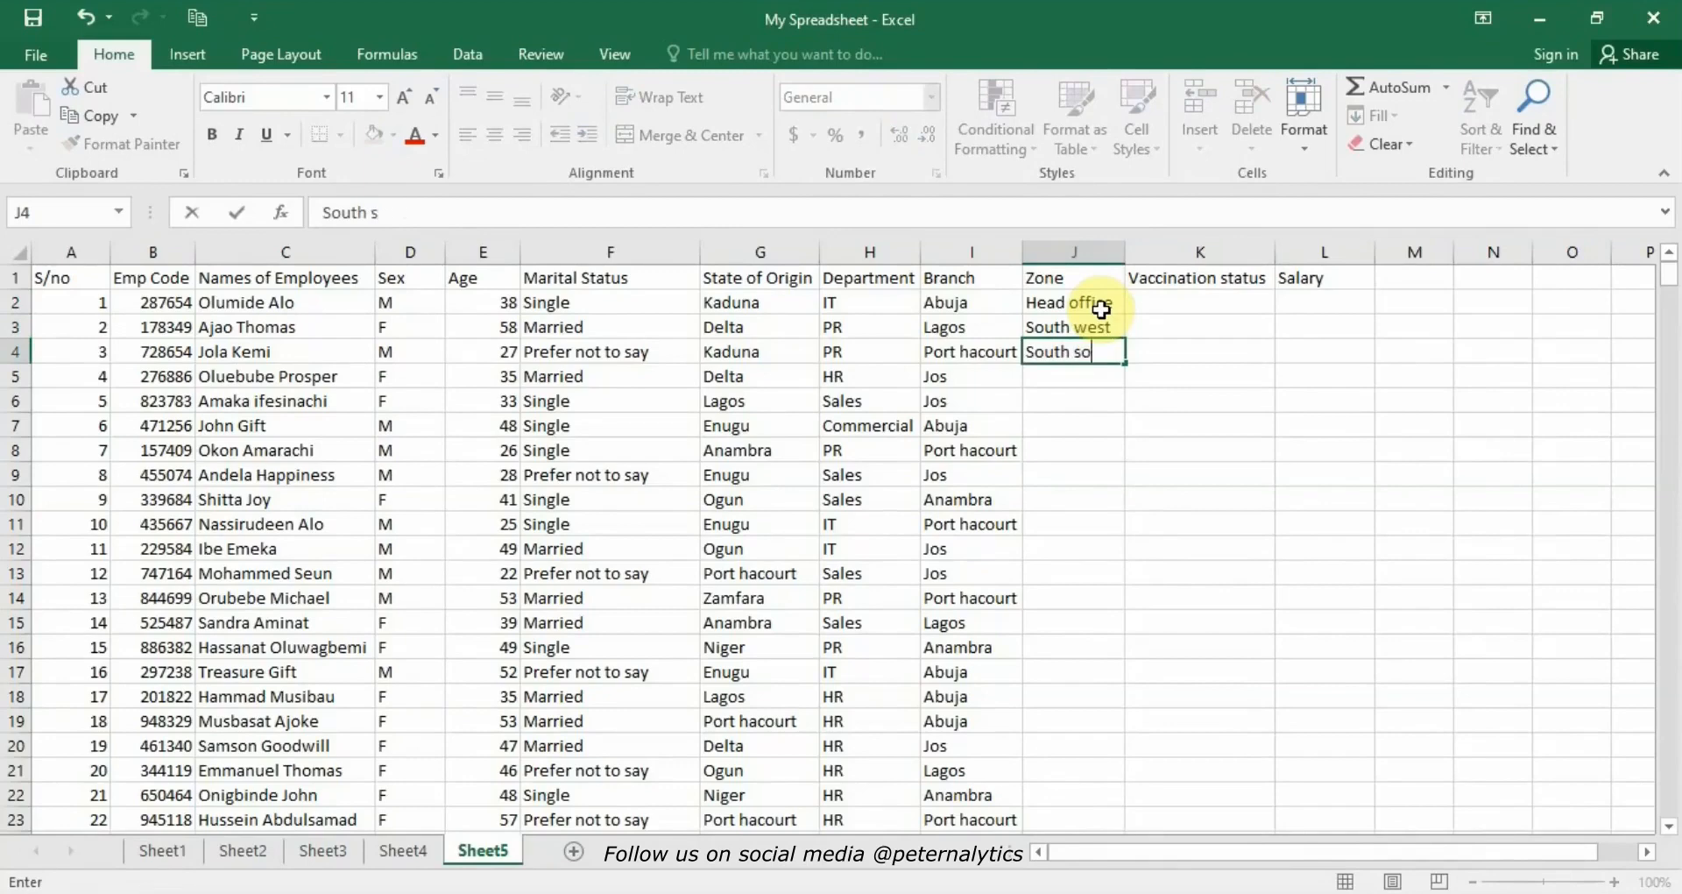
pyautogui.write('uth')
pyautogui.press('Return')
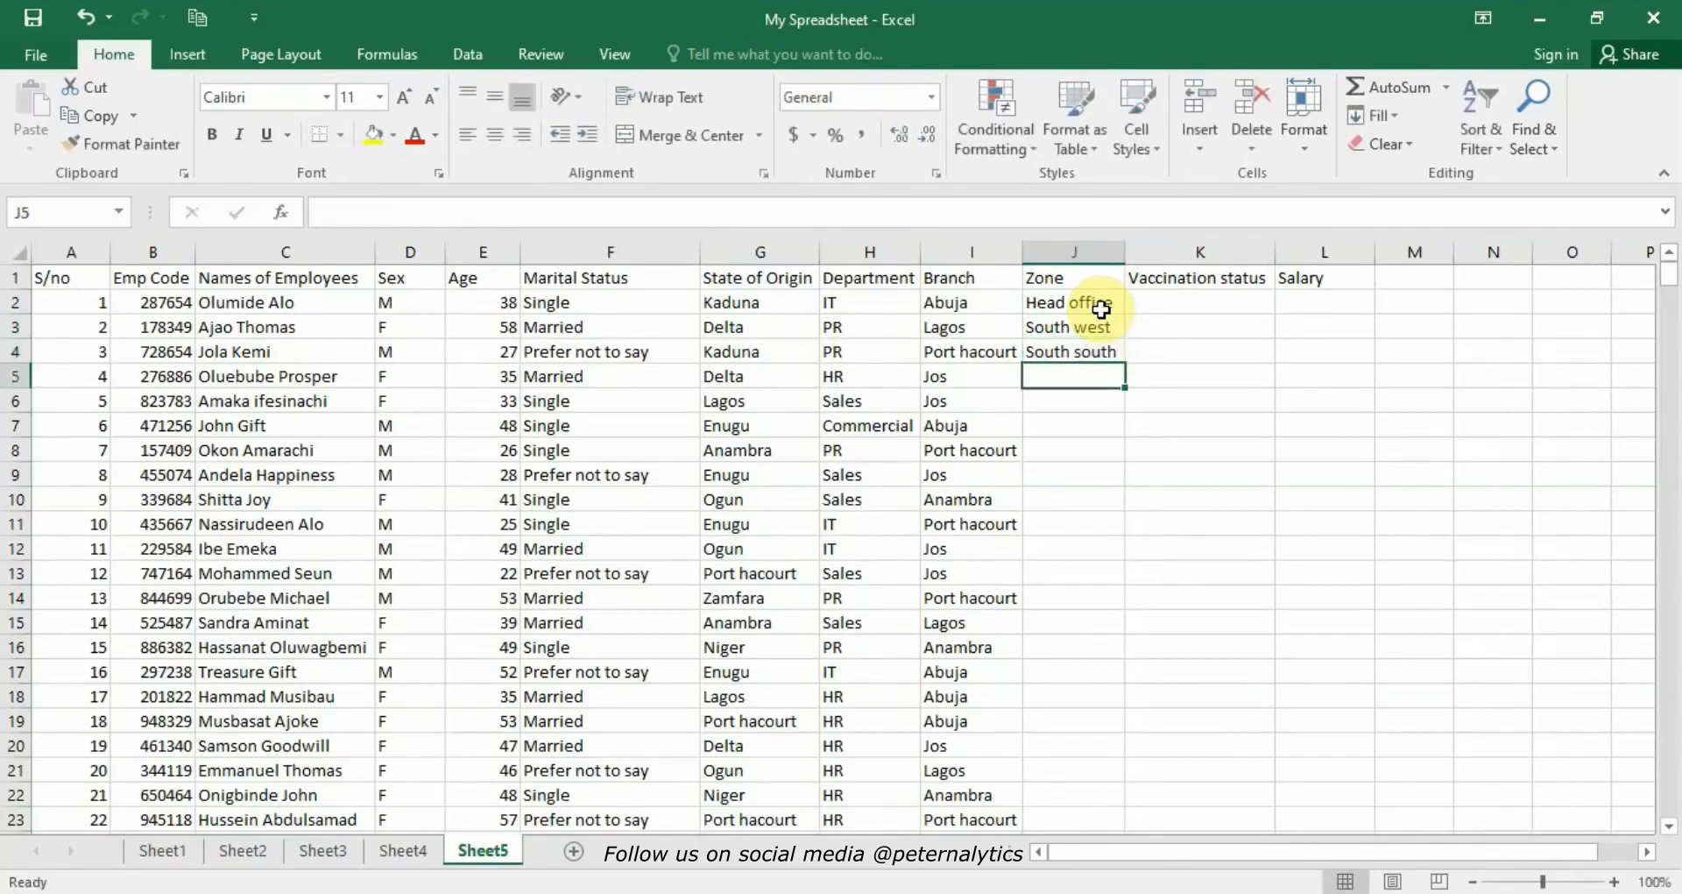
pyautogui.write('North')
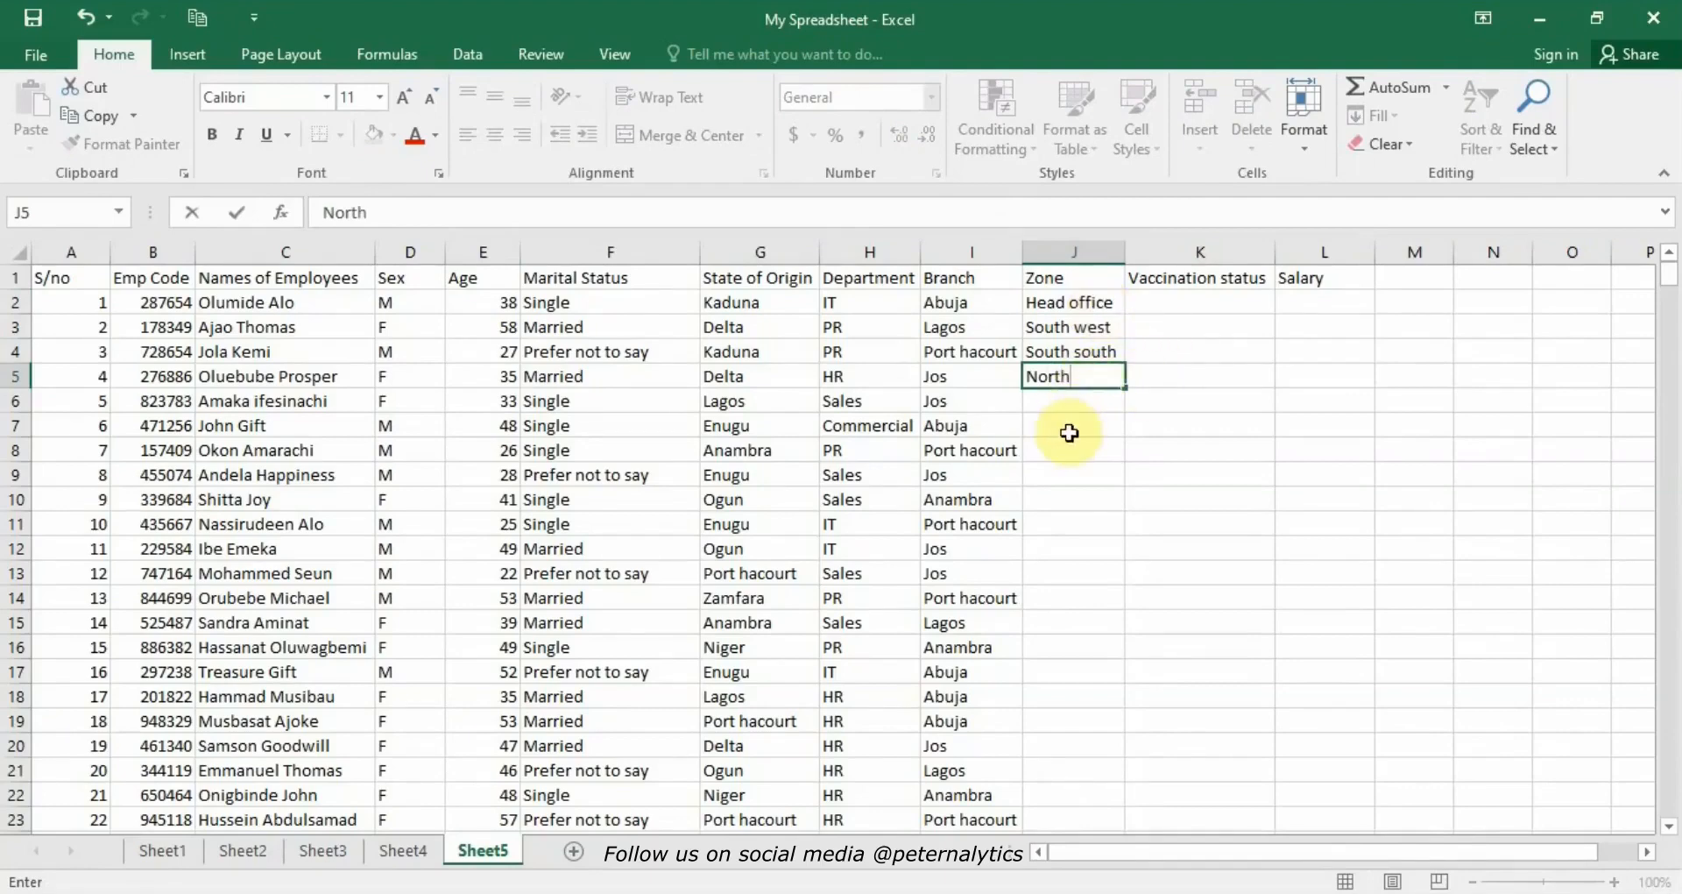
pyautogui.click(1059, 504)
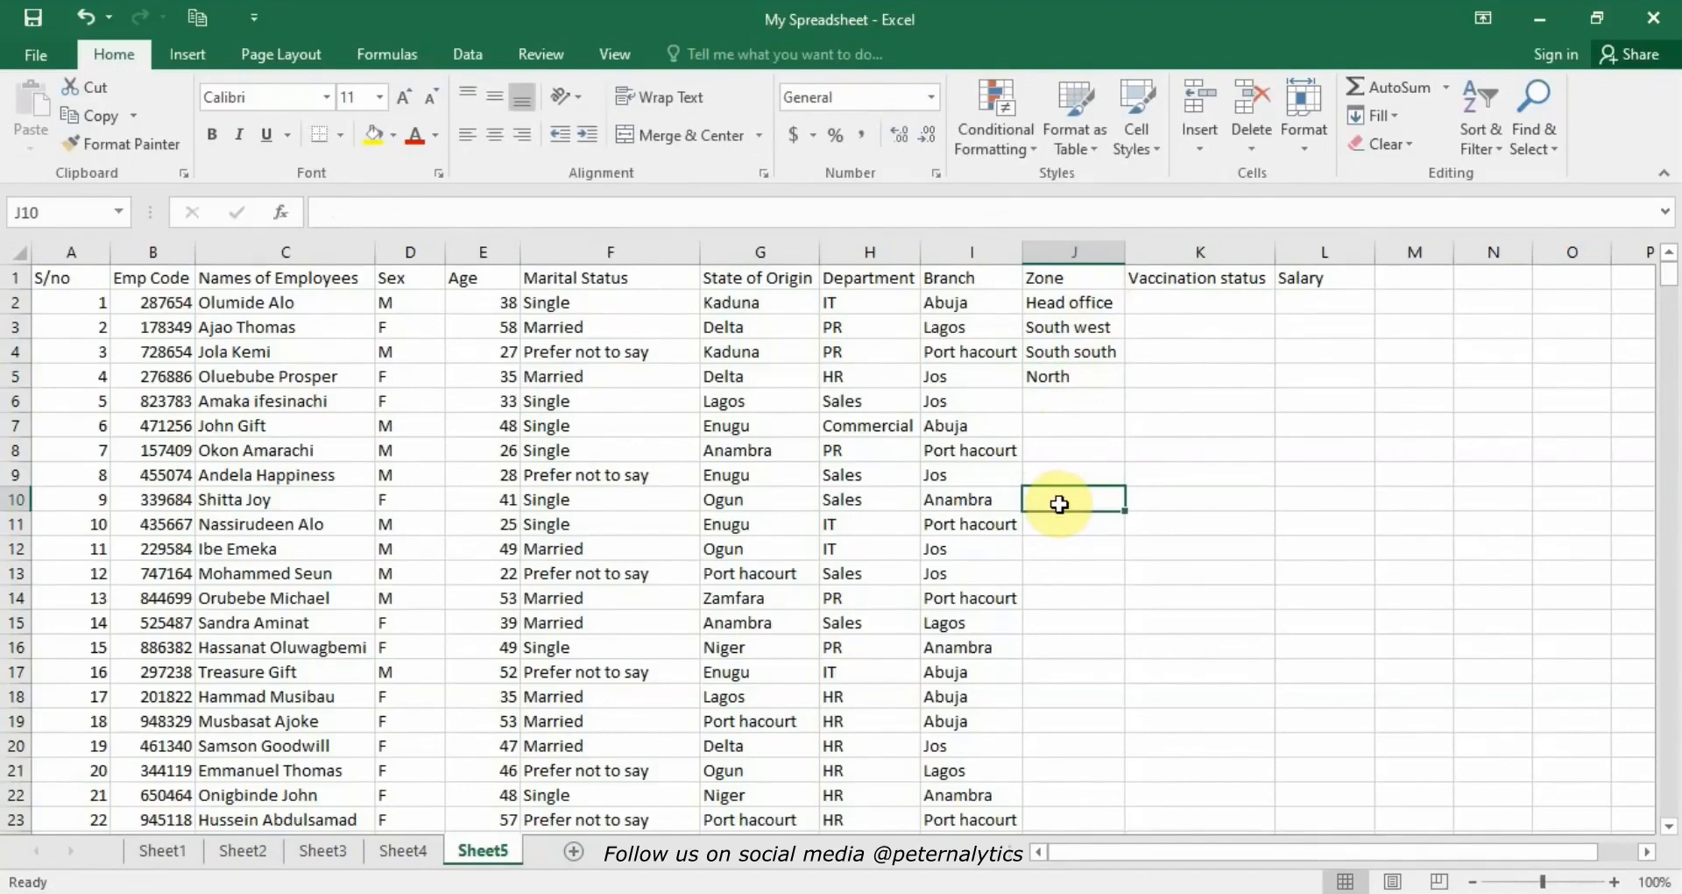
pyautogui.write('Sou')
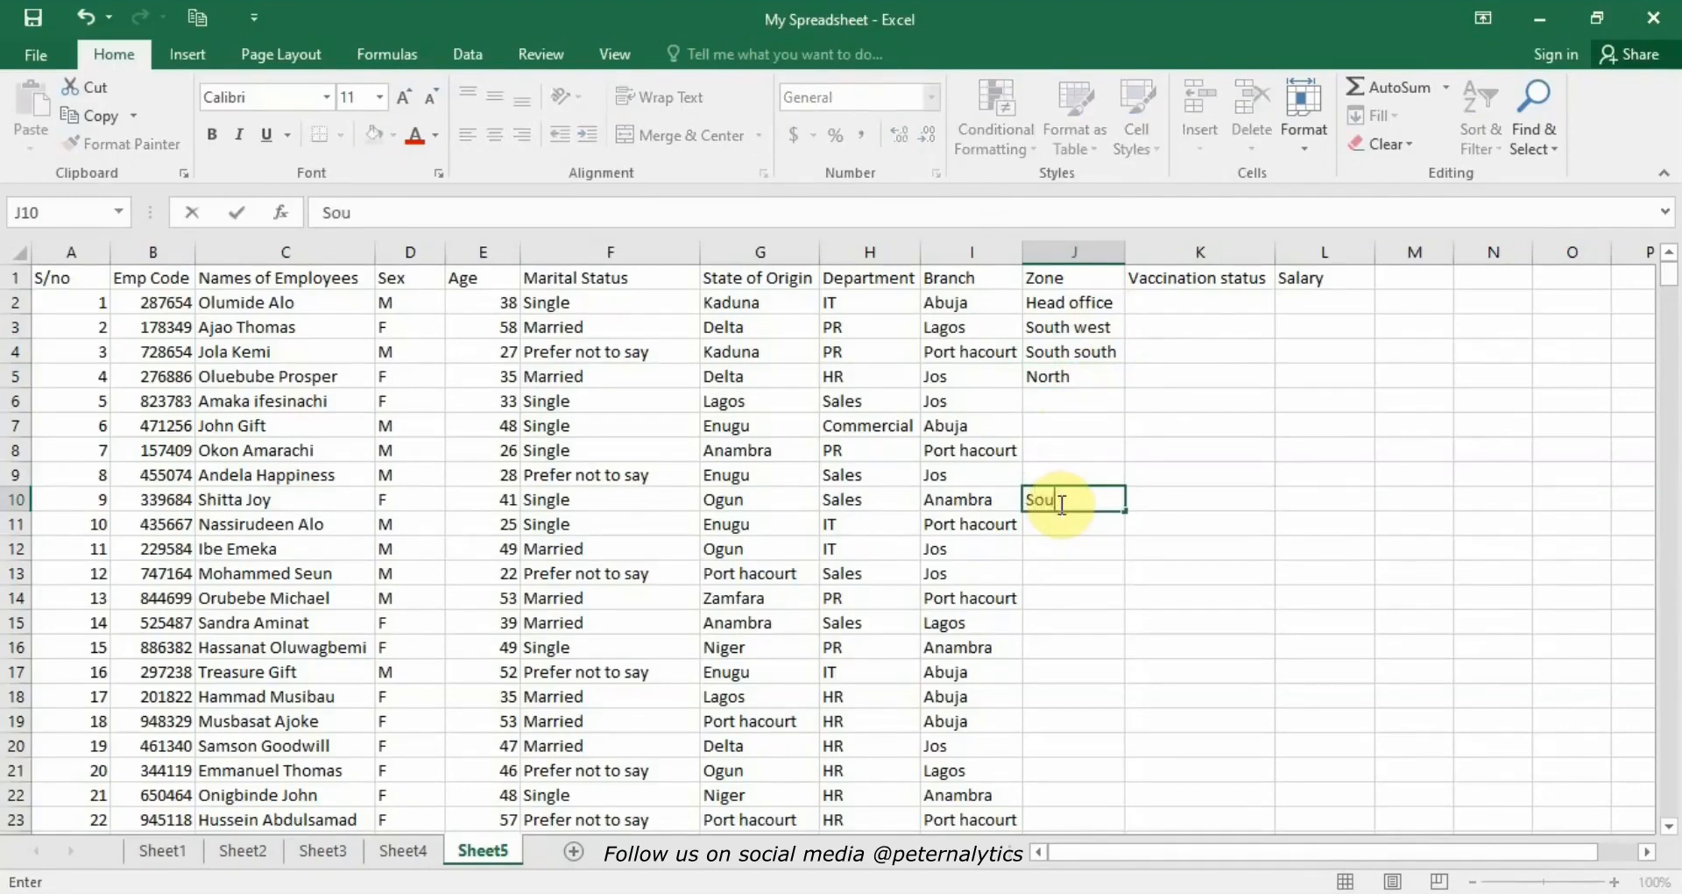
pyautogui.write('th east')
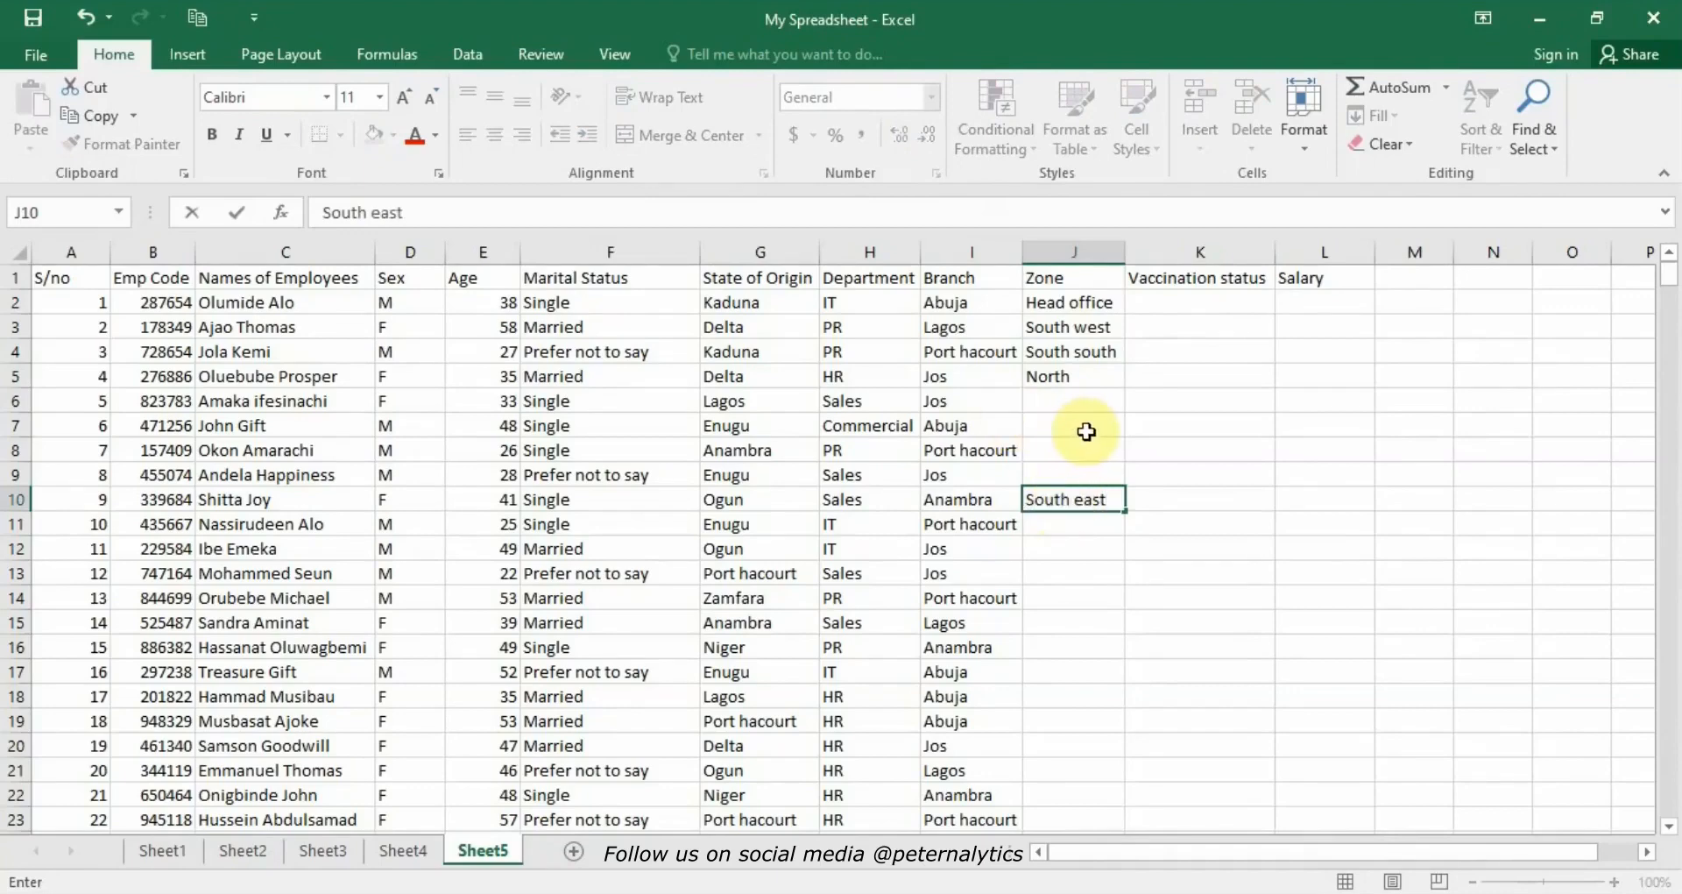
# - Fill the zone North from J5 down into J6 for the second Jos row
pyautogui.click(1069, 406)
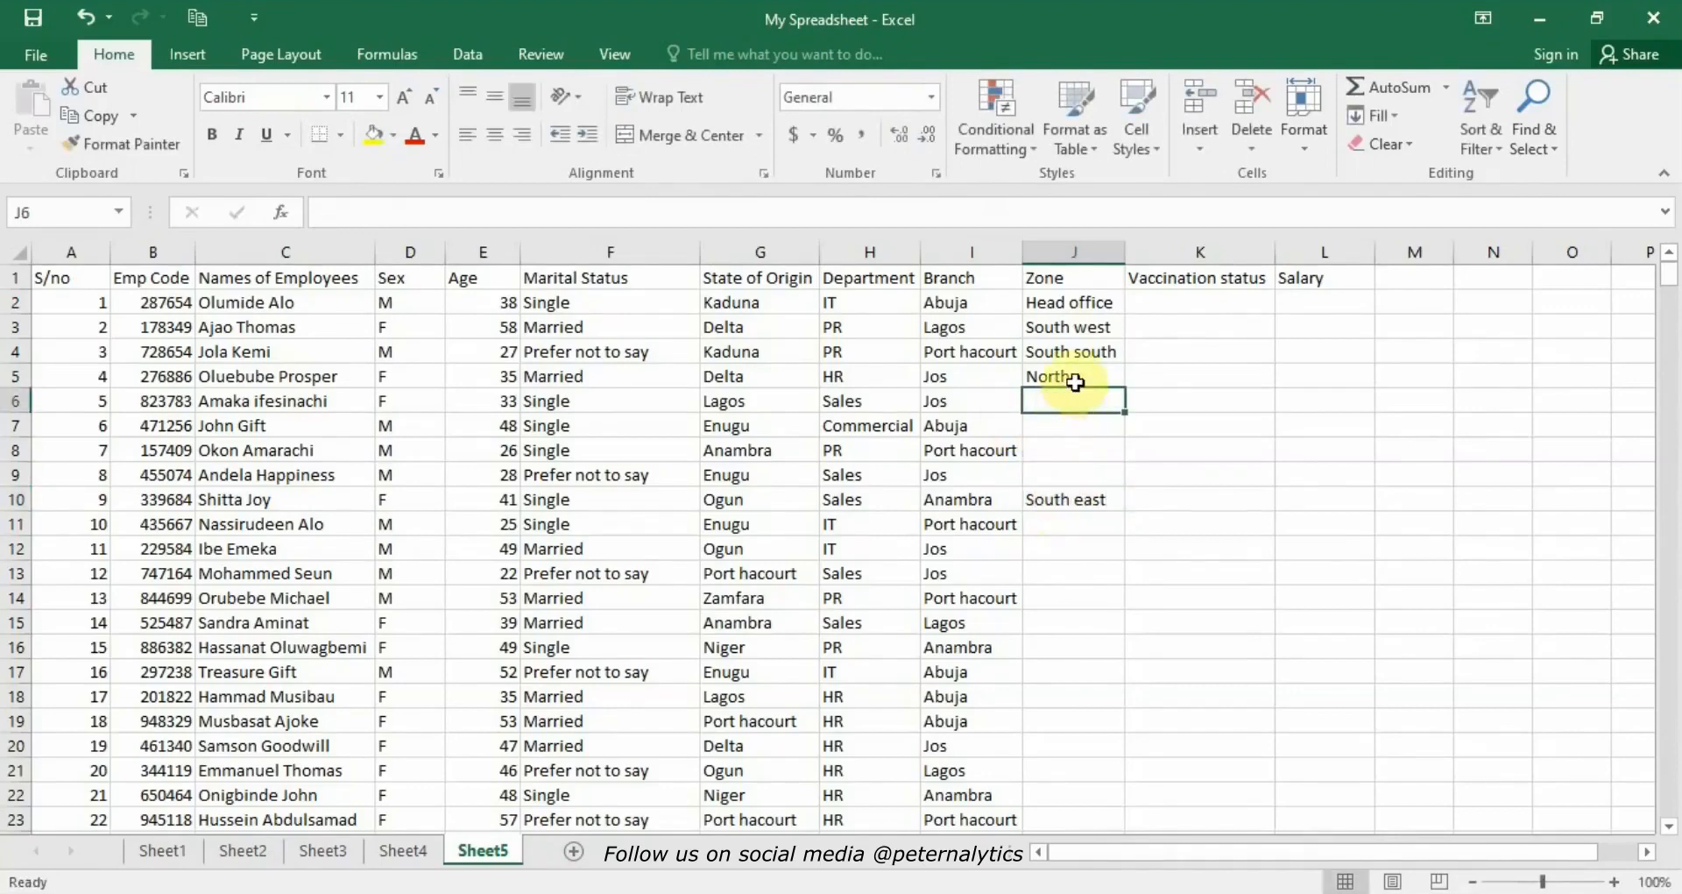
pyautogui.click(1069, 376)
pyautogui.moveTo(1124, 384); pyautogui.dragTo(1124, 410)
pyautogui.click(1088, 434)
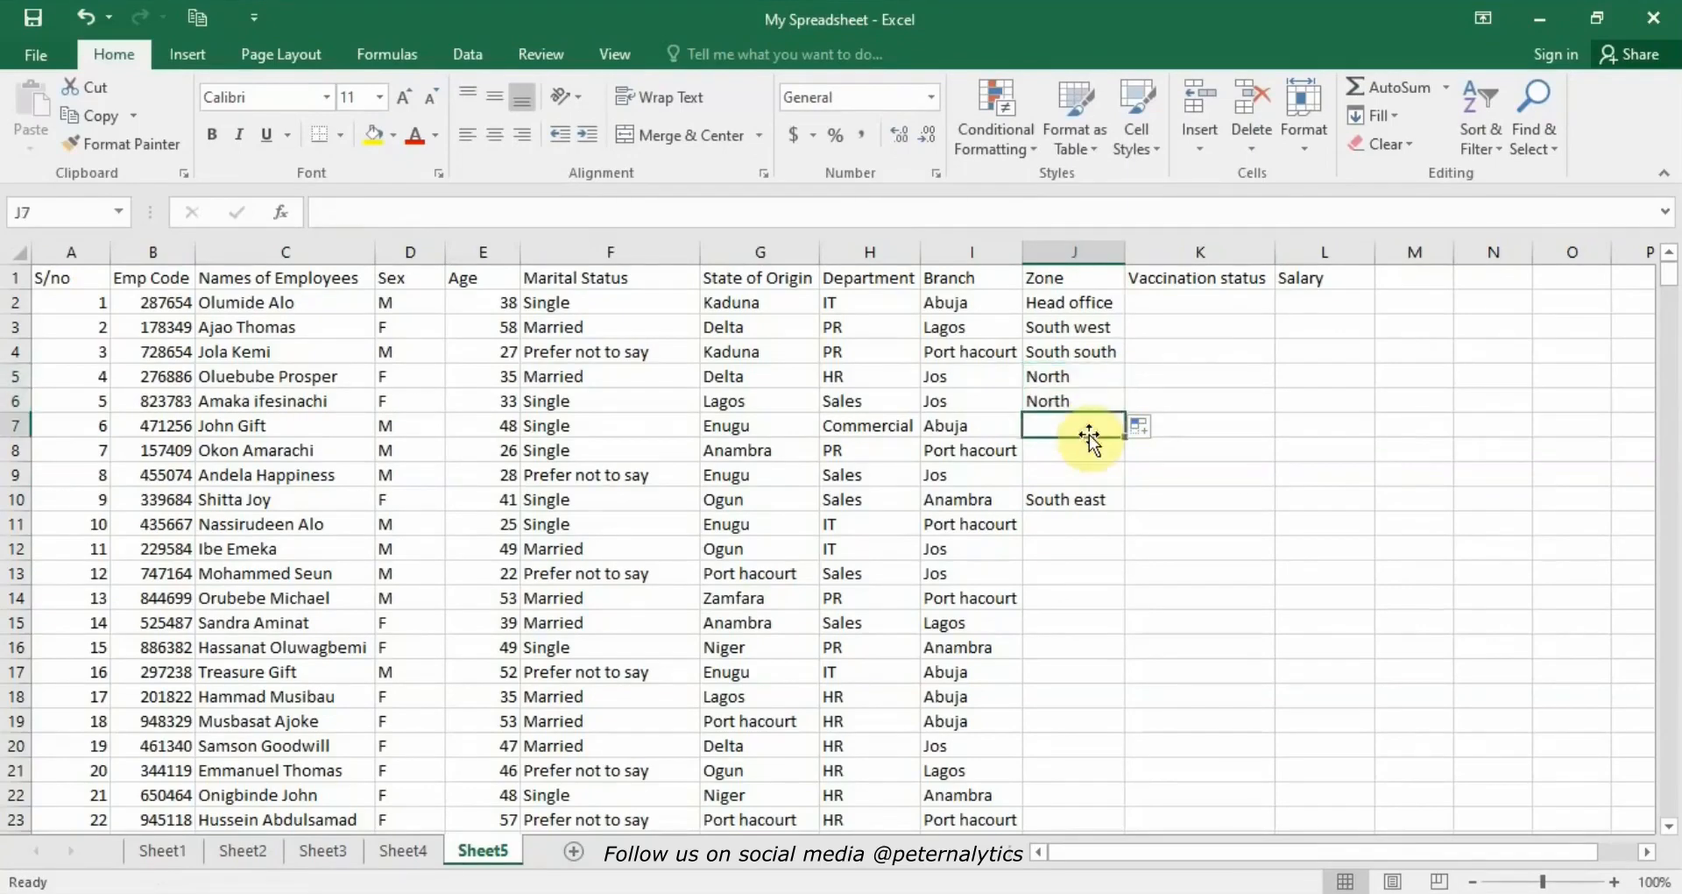
# - Copy the zone Head office from J2 to J7 and South south from J4 to J8
pyautogui.rightClick(1056, 304)
pyautogui.click(1106, 349)
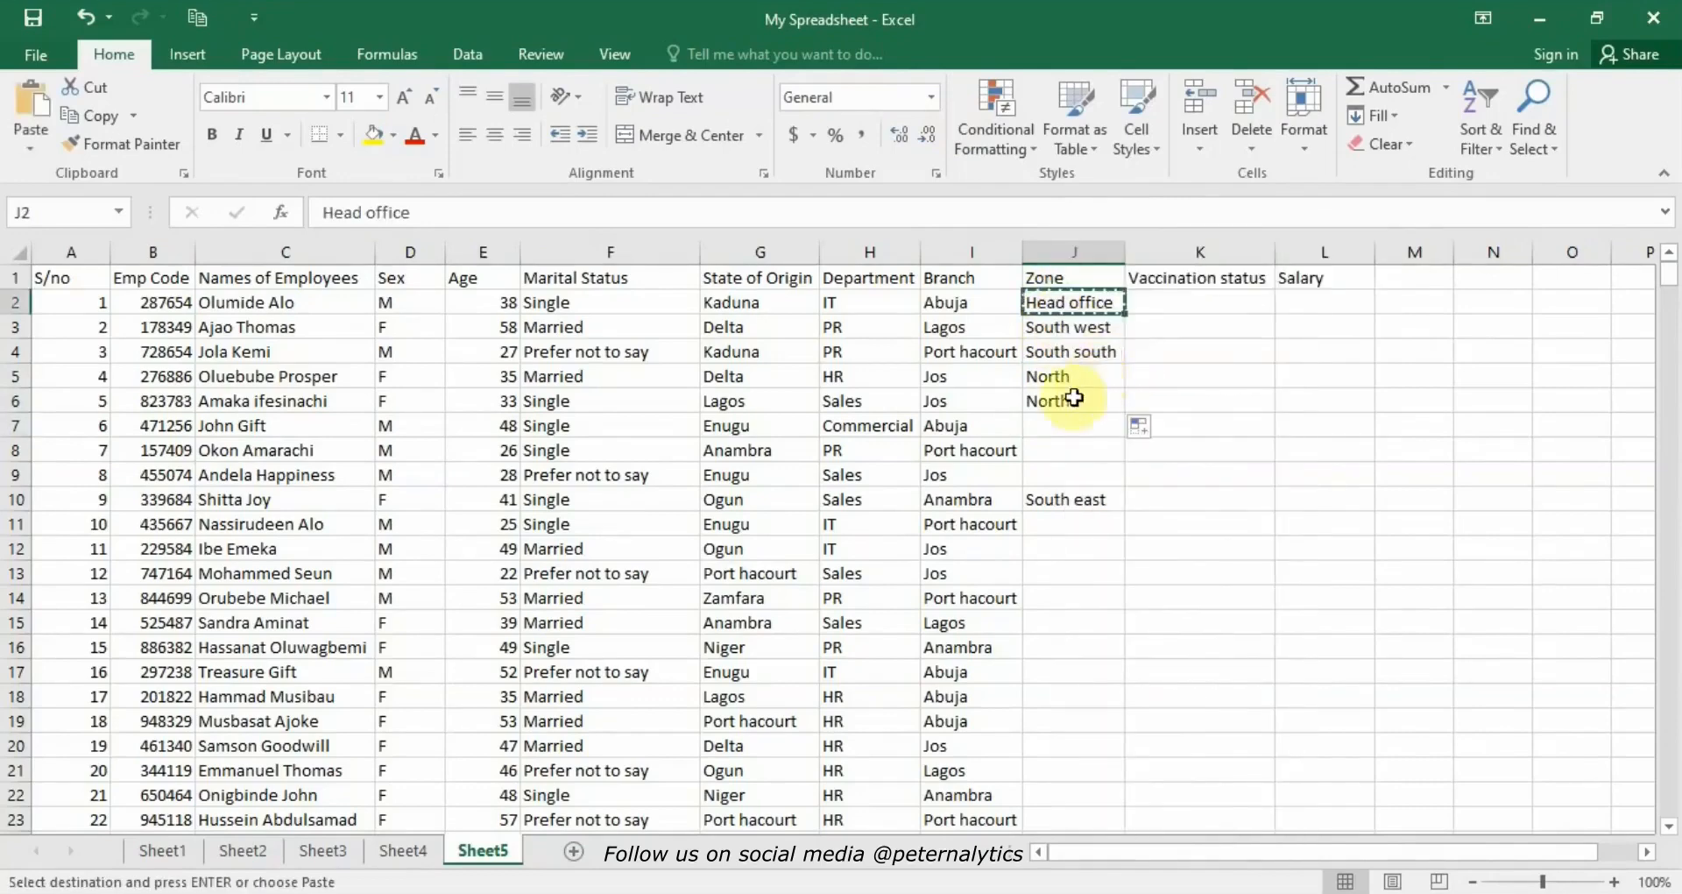
pyautogui.rightClick(1040, 425)
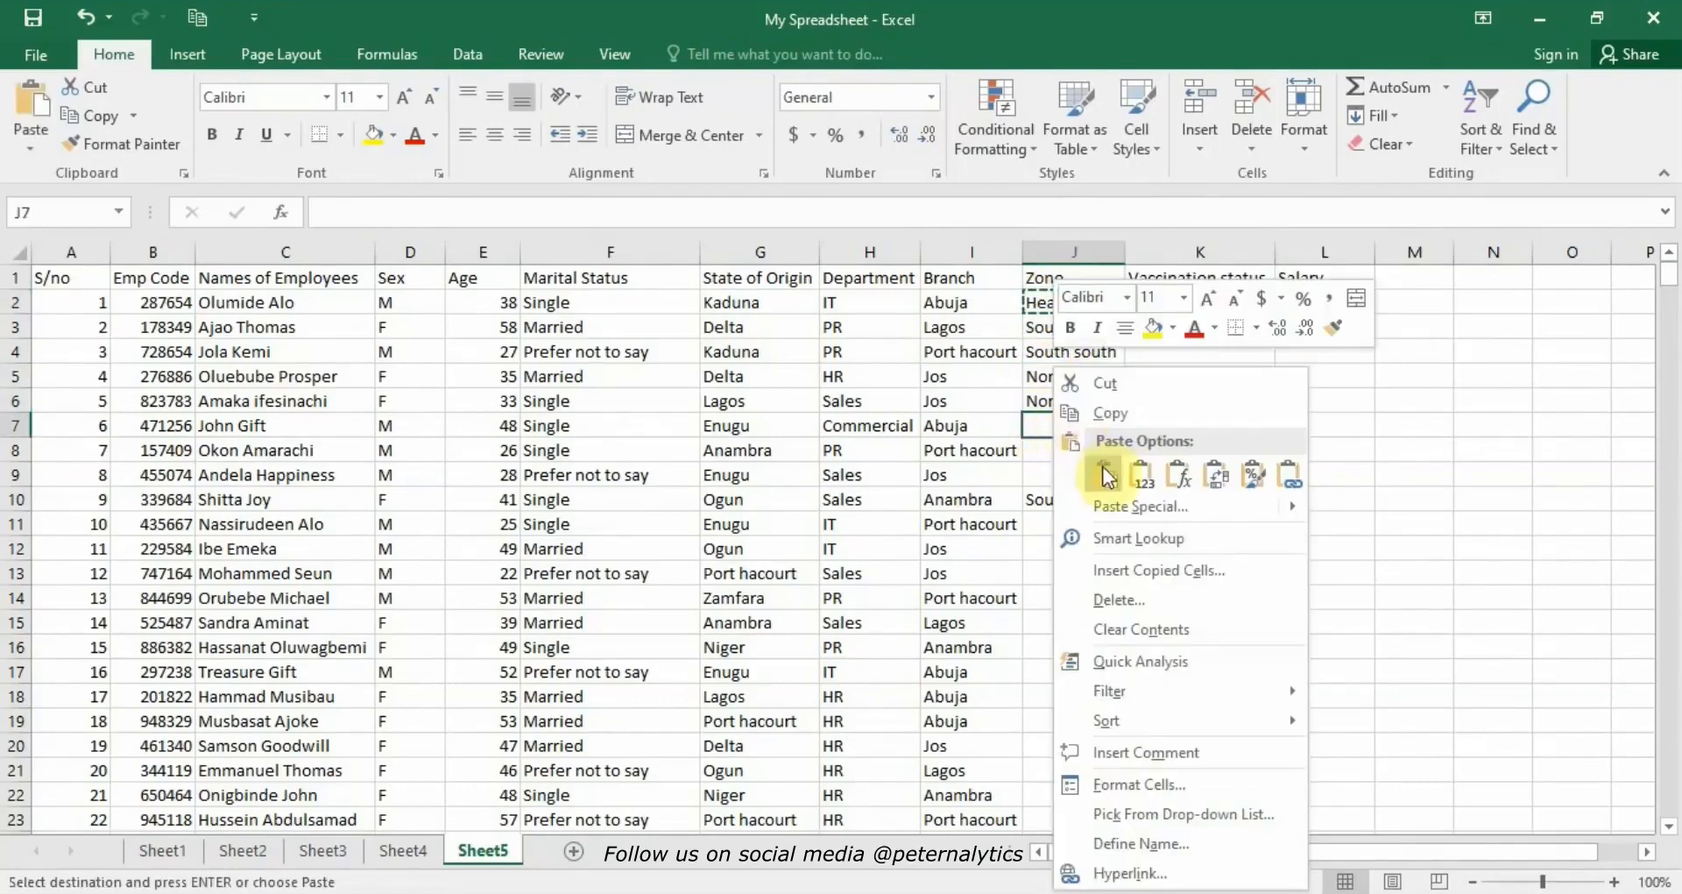
pyautogui.click(1084, 483)
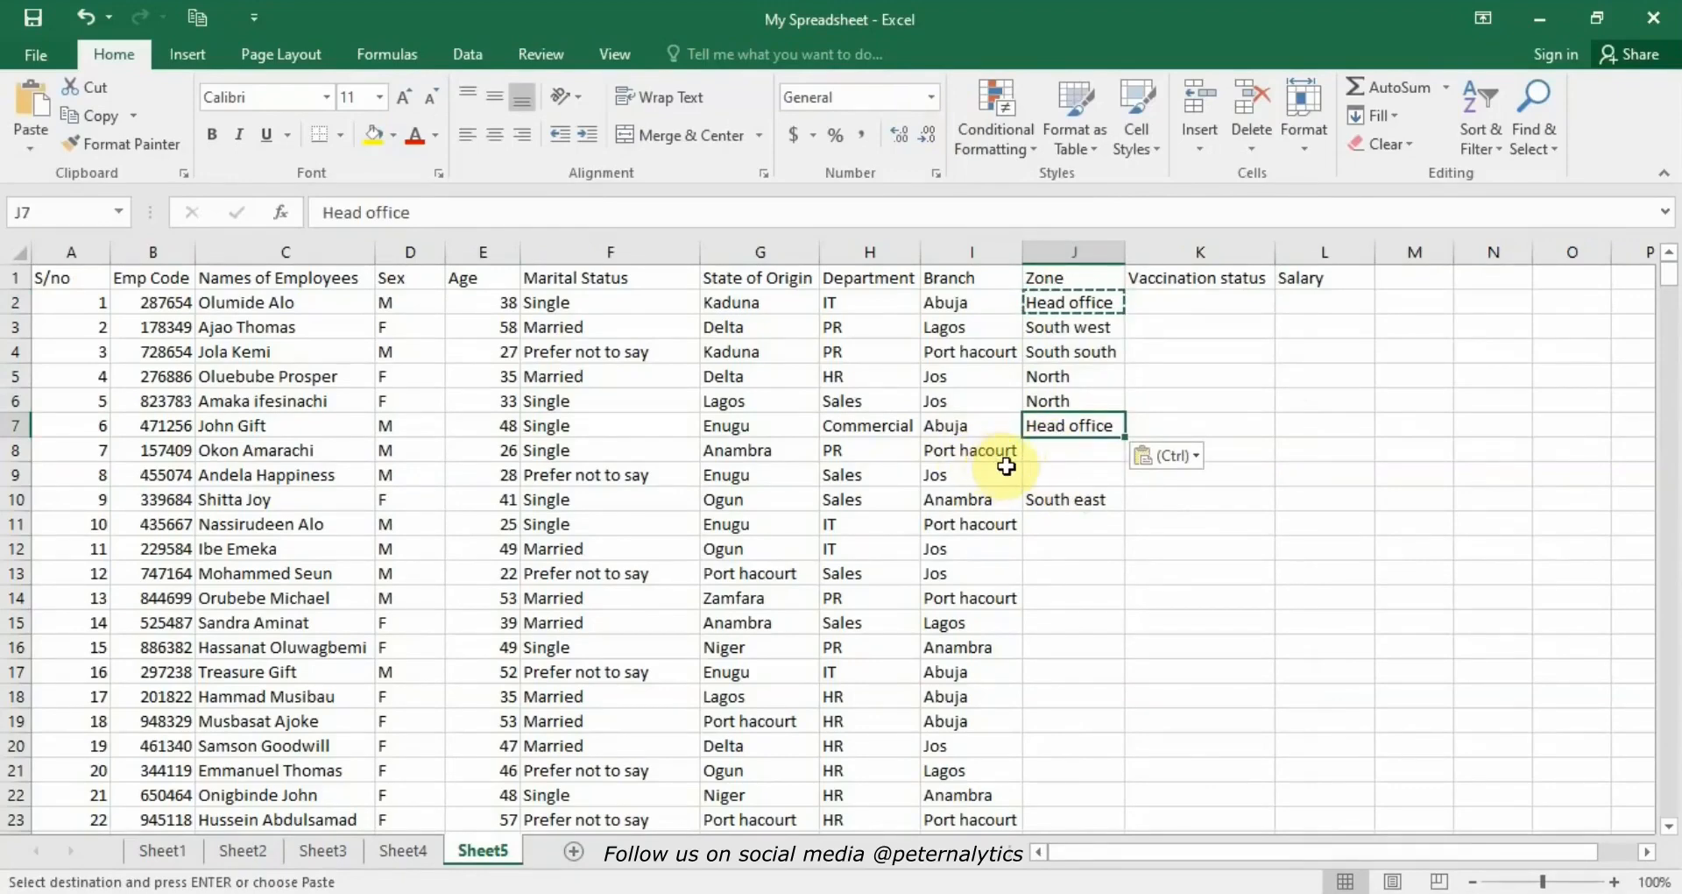
pyautogui.rightClick(1061, 353)
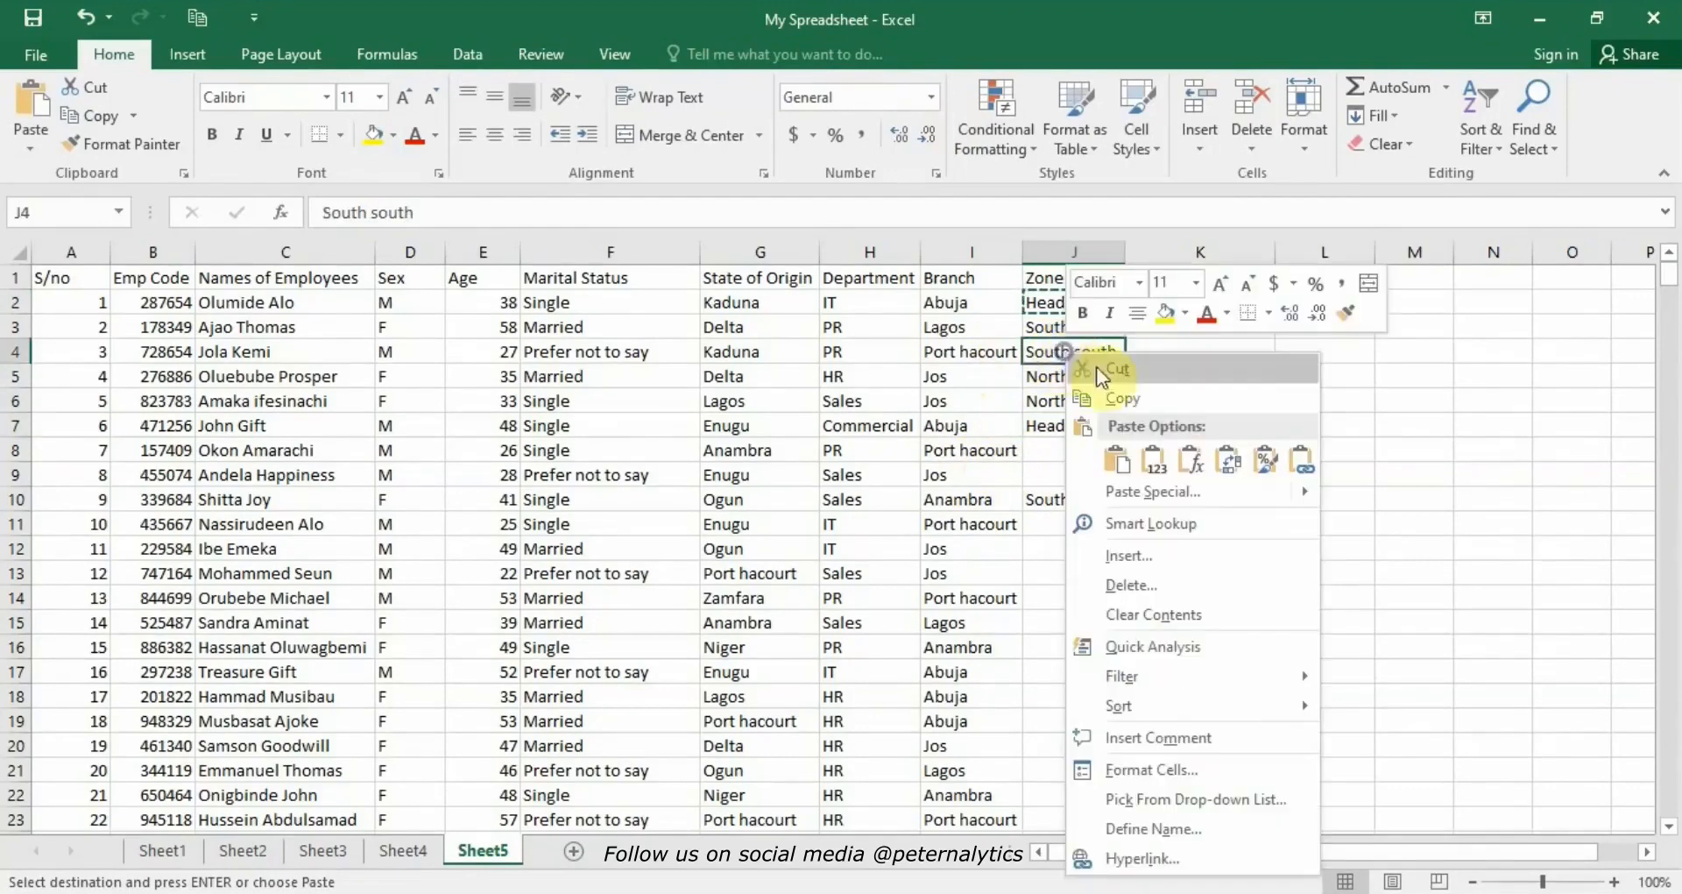
pyautogui.click(1134, 396)
pyautogui.rightClick(1069, 450)
pyautogui.click(1095, 478)
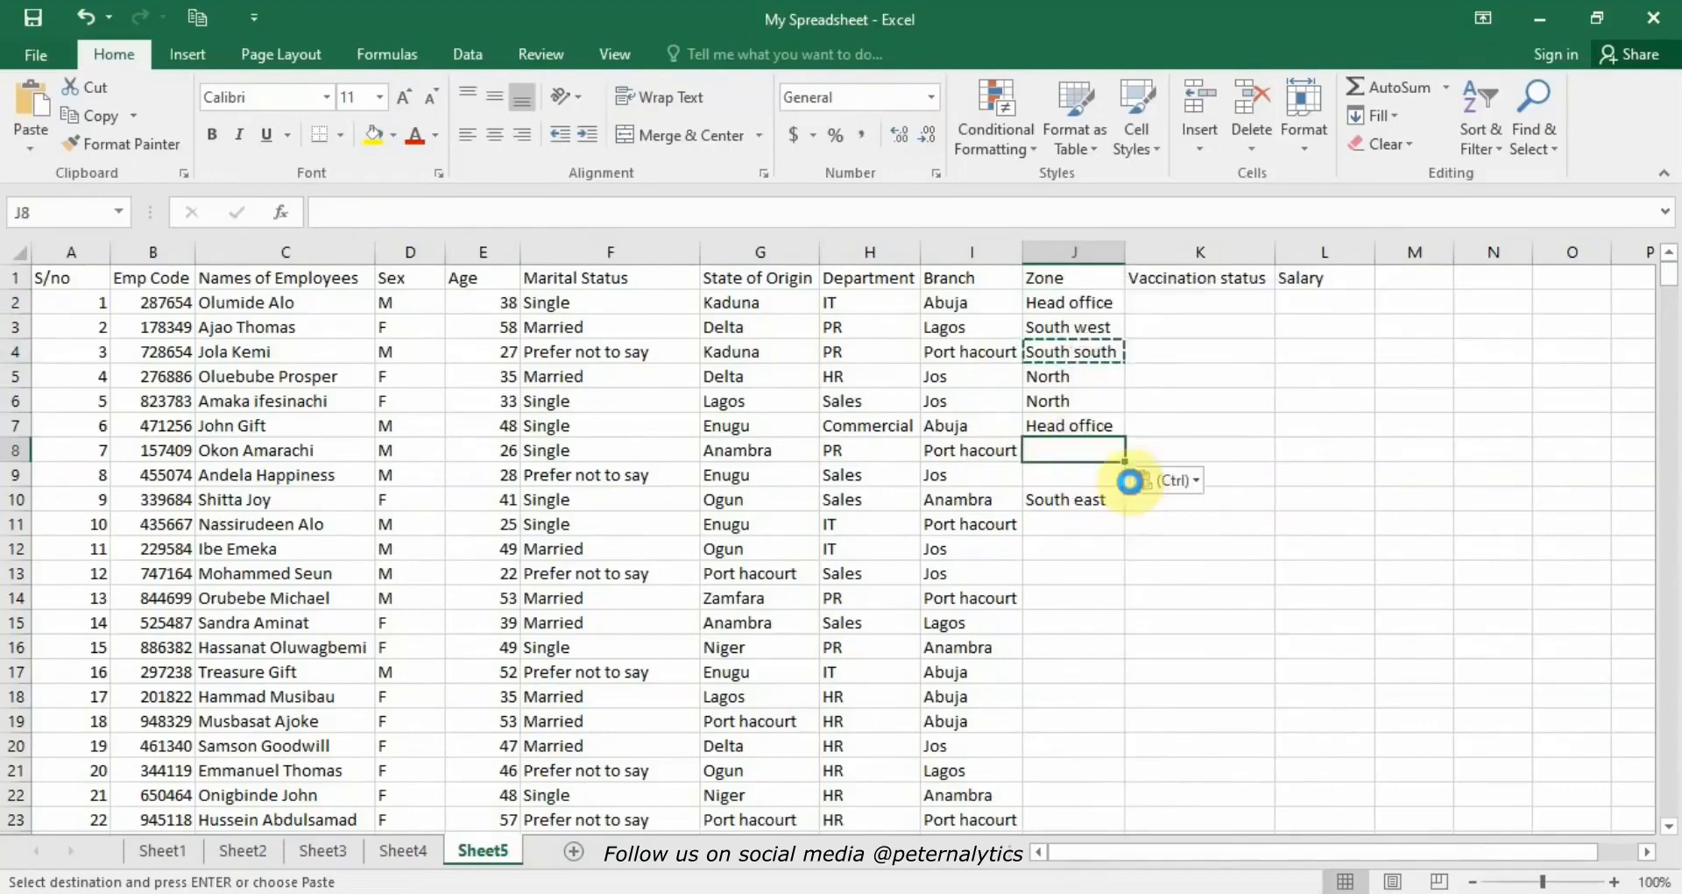
# - Copy the zone North from J5 to J9 for the next Jos row
pyautogui.rightClick(1066, 376)
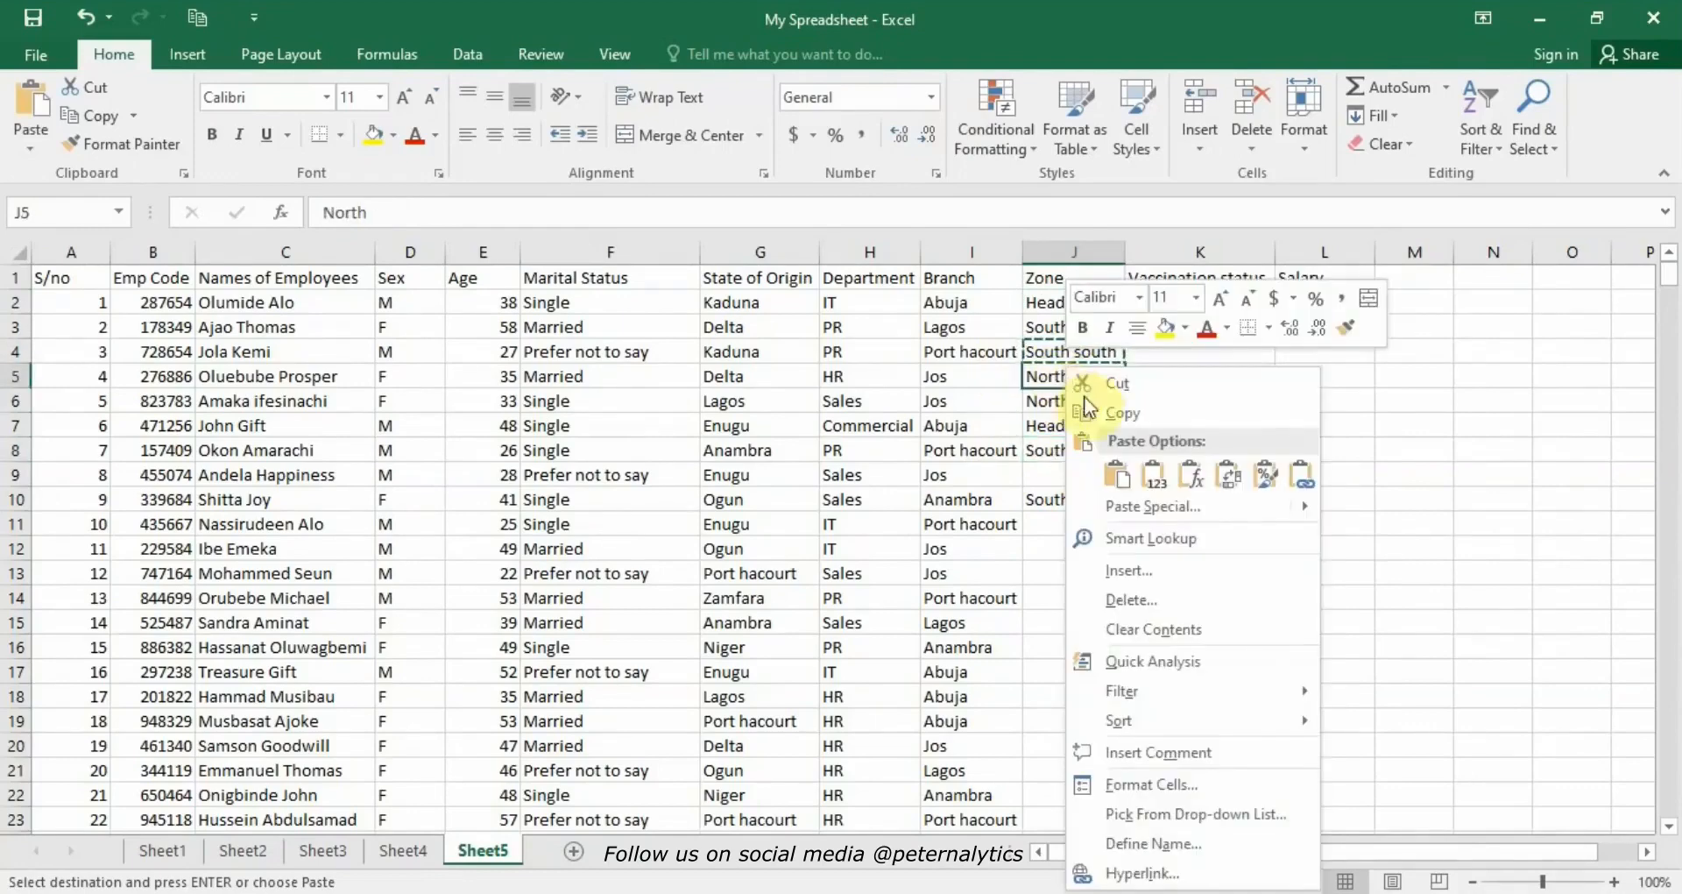
pyautogui.click(1102, 410)
pyautogui.rightClick(1066, 476)
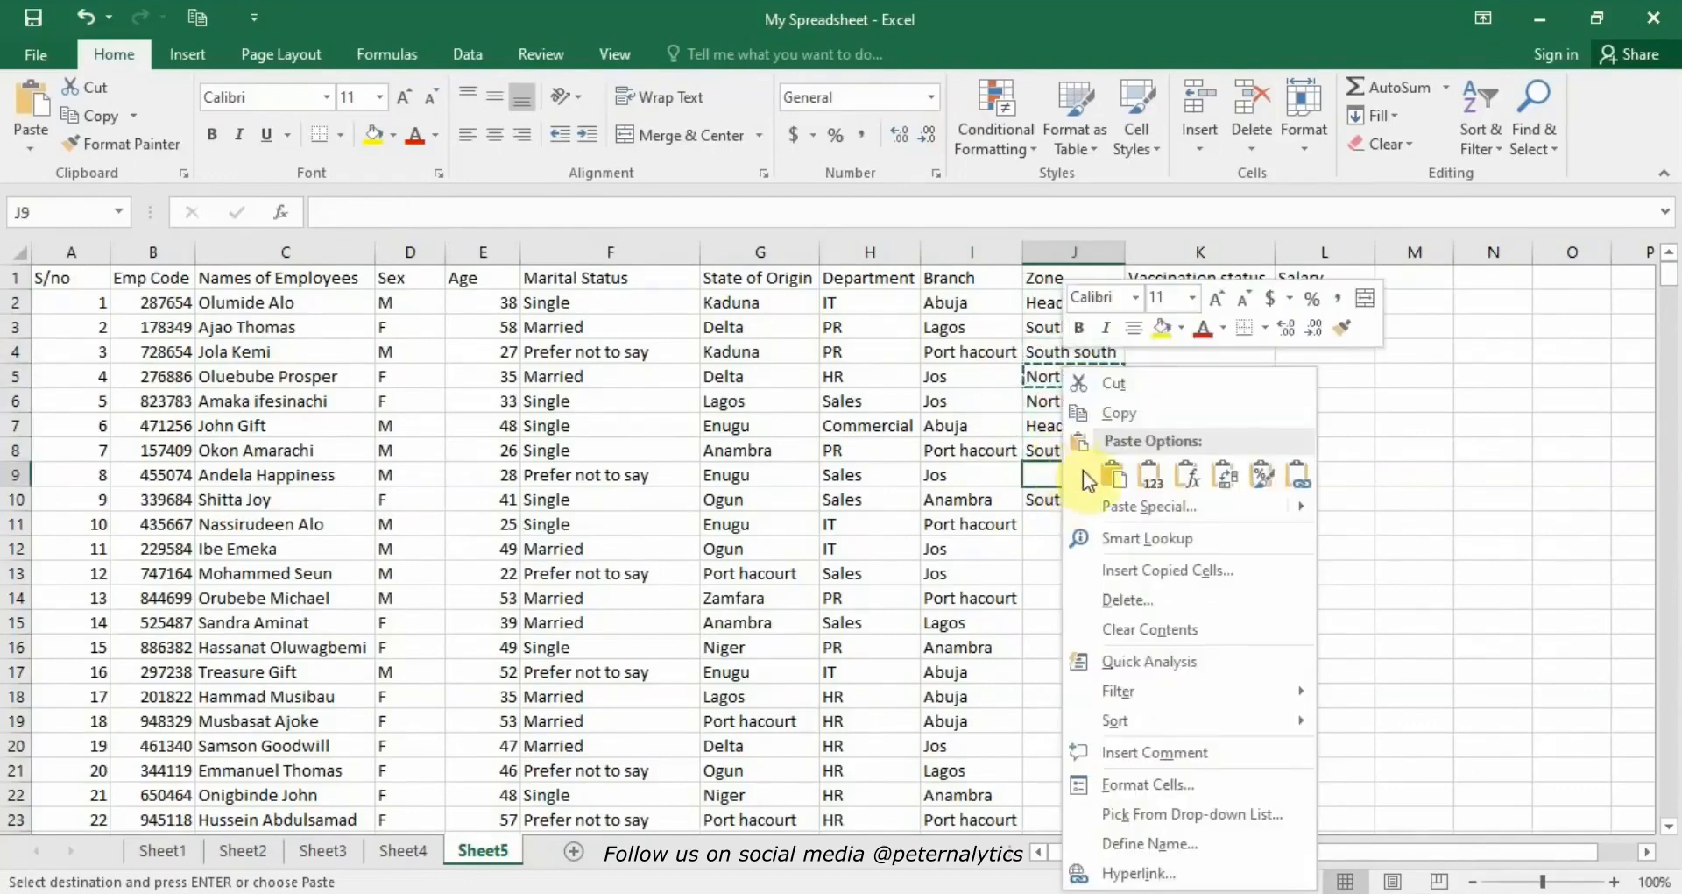
pyautogui.click(1121, 476)
pyautogui.scroll(-1, 1052, 501)
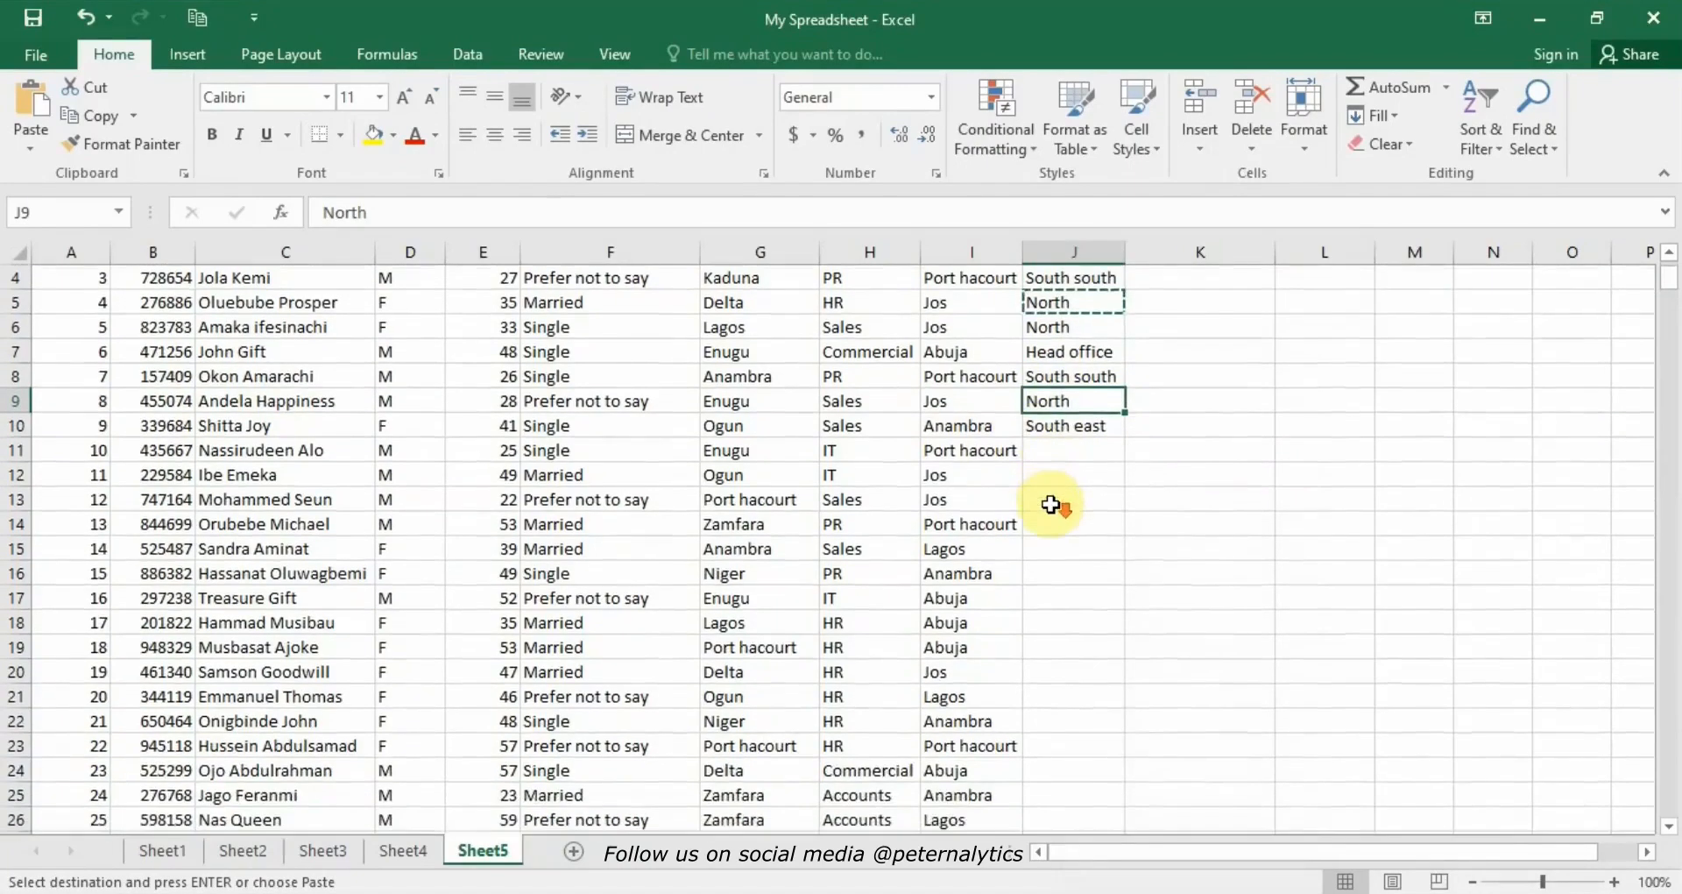
pyautogui.scroll(-10, 1050, 505)
pyautogui.scroll(11, 1055, 501)
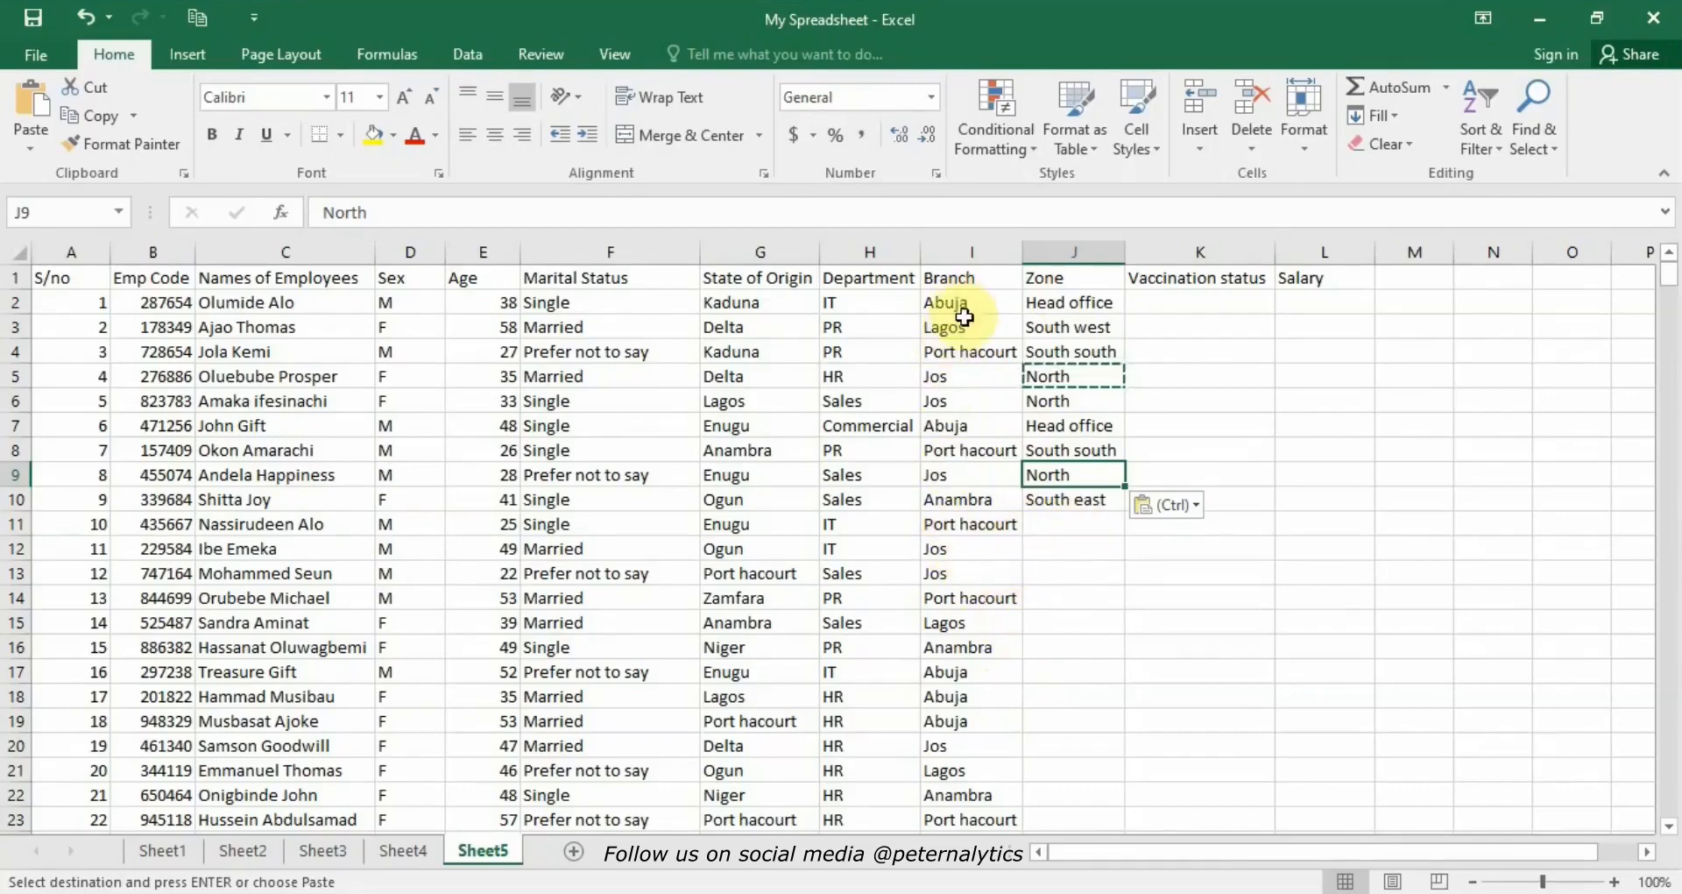
# - Start an IF formula in J11 that returns "South south" when I11 equals "Porthacourt"
pyautogui.click(1066, 527)
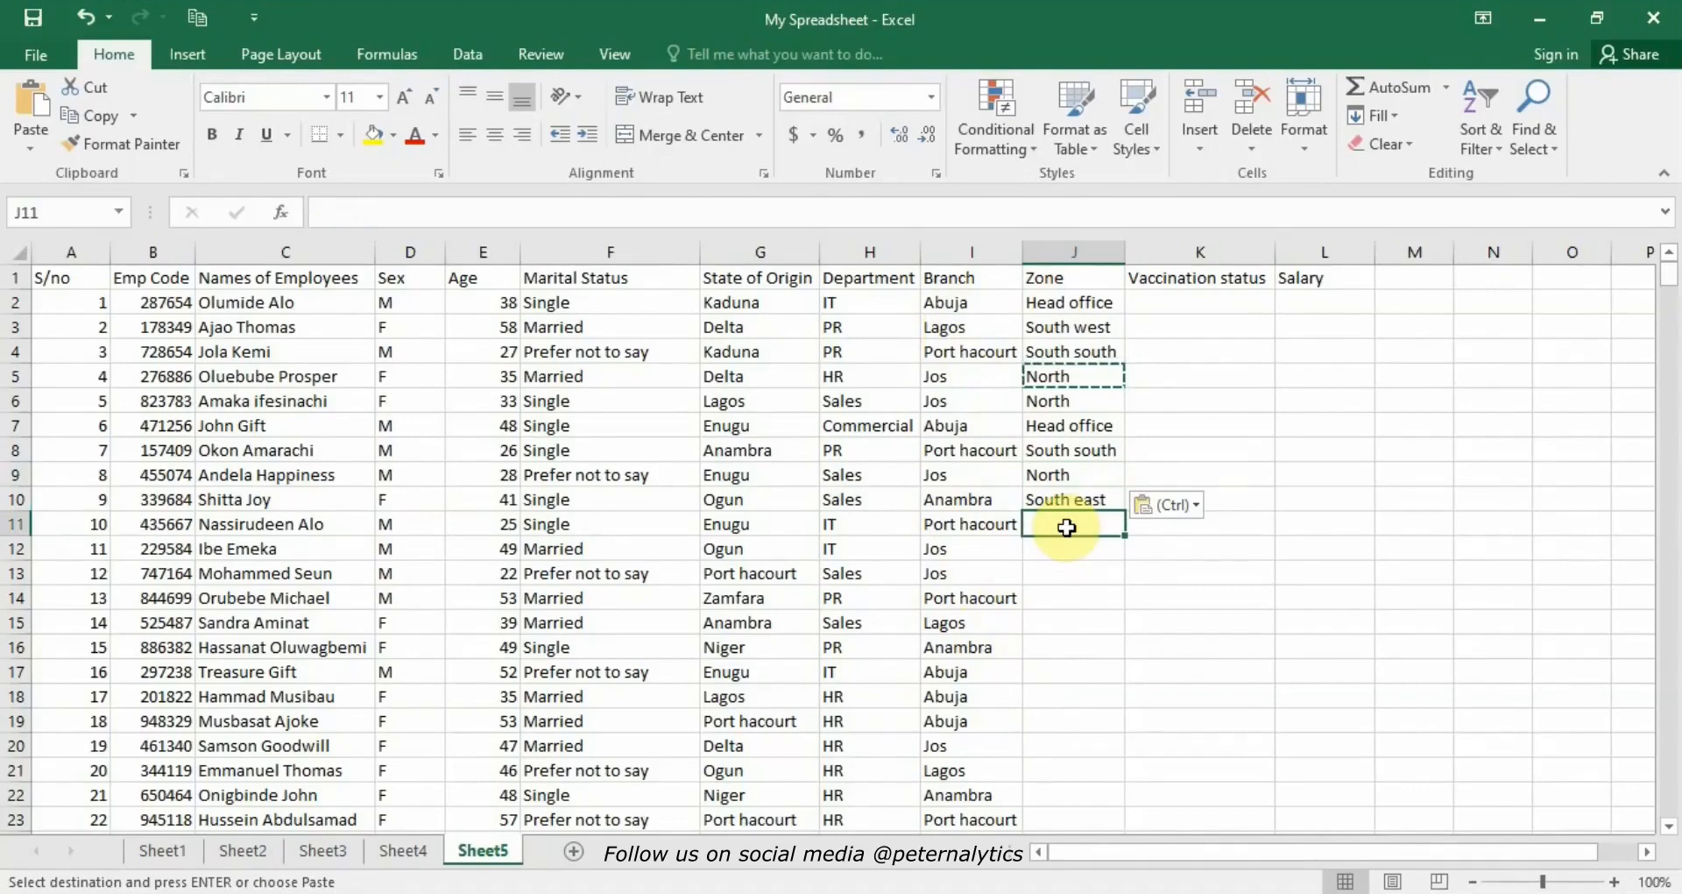
pyautogui.write('=')
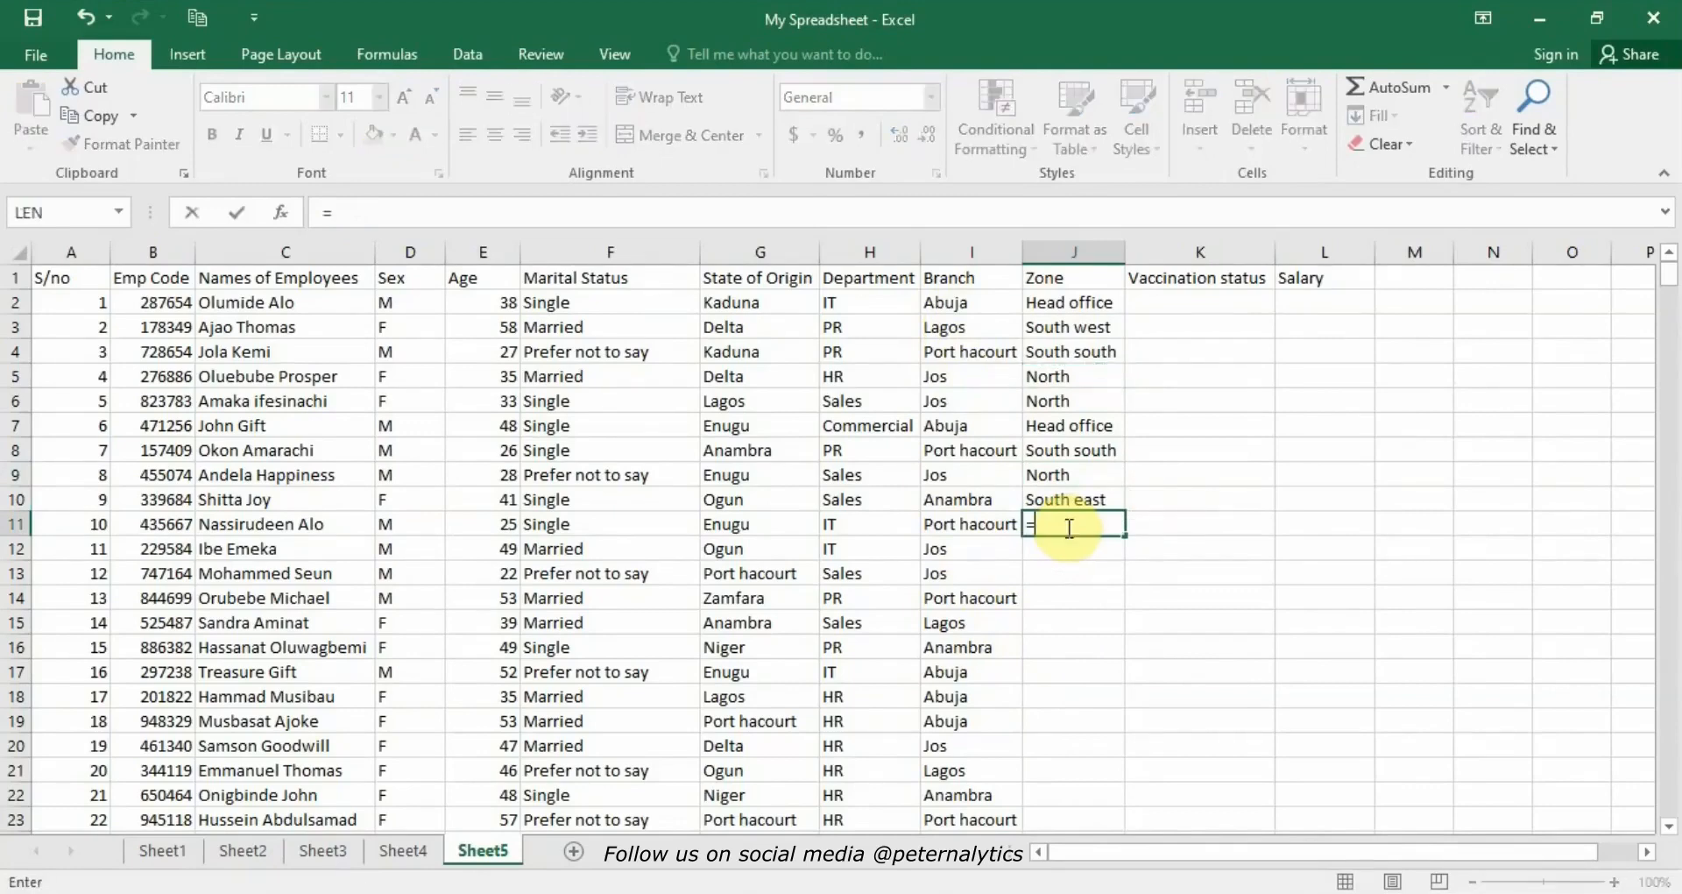
pyautogui.write('if')
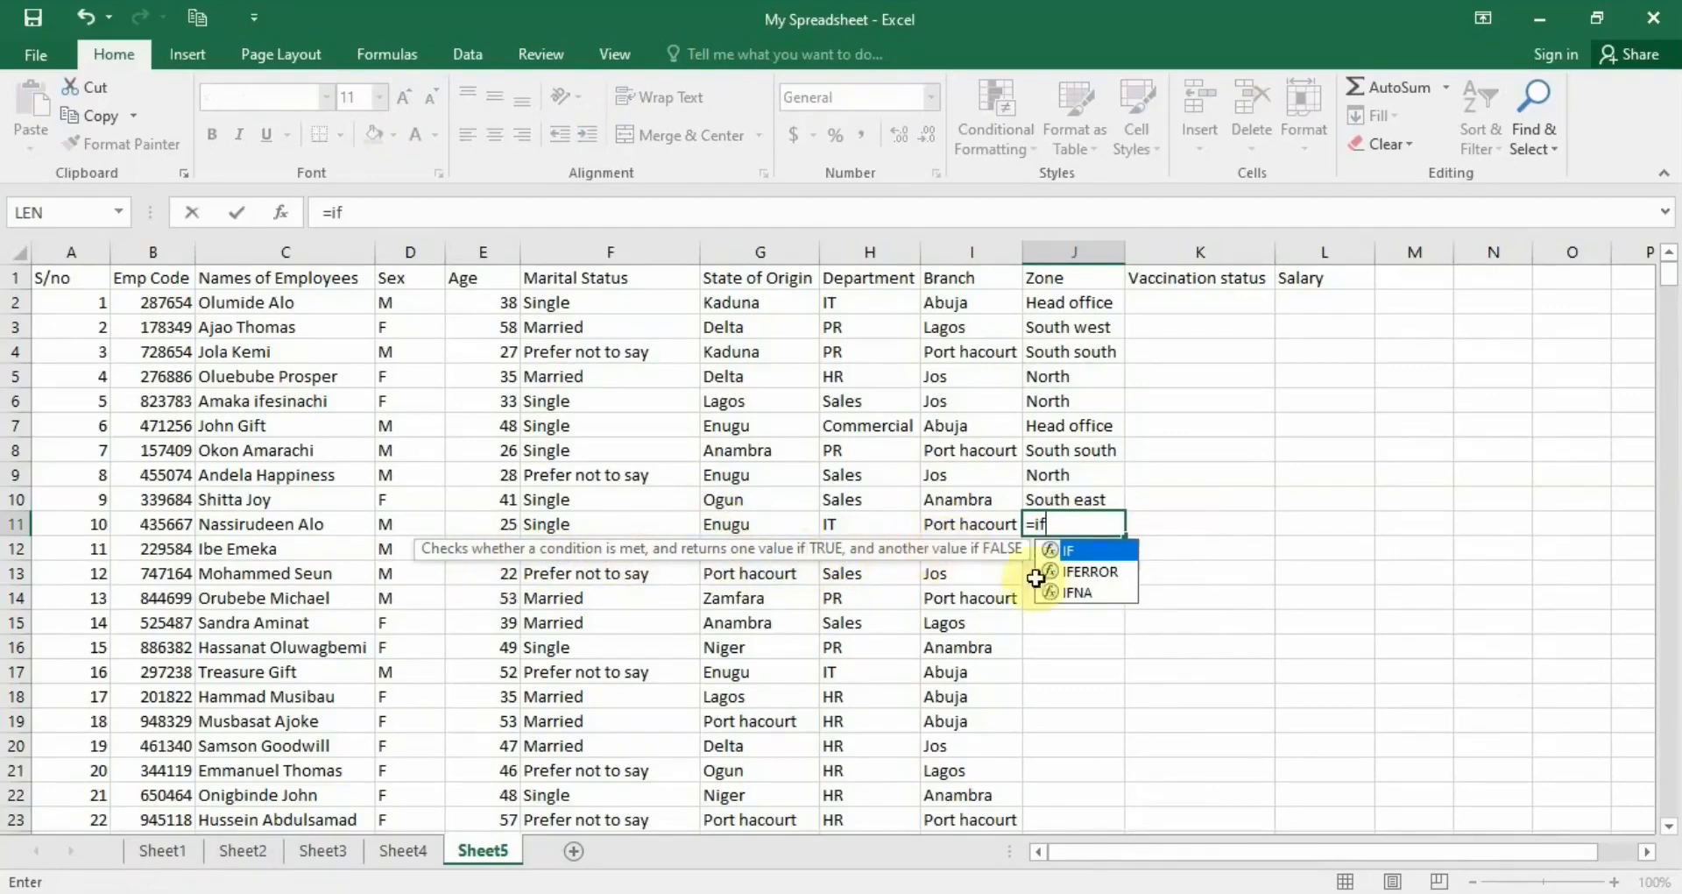
pyautogui.doubleClick(1077, 551)
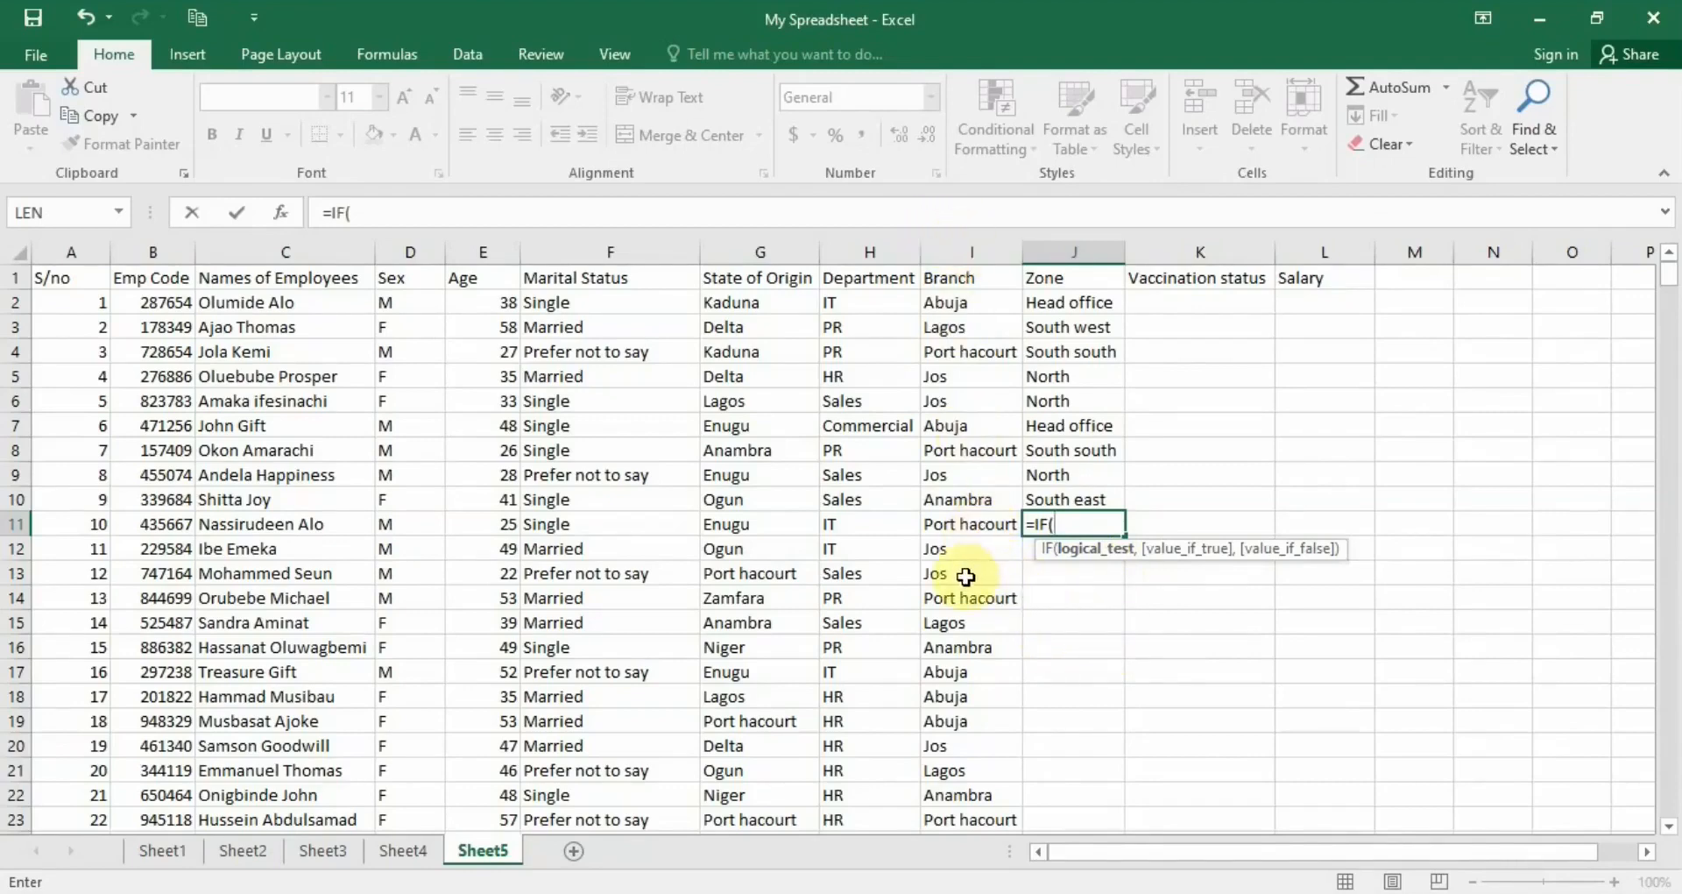
pyautogui.click(971, 530)
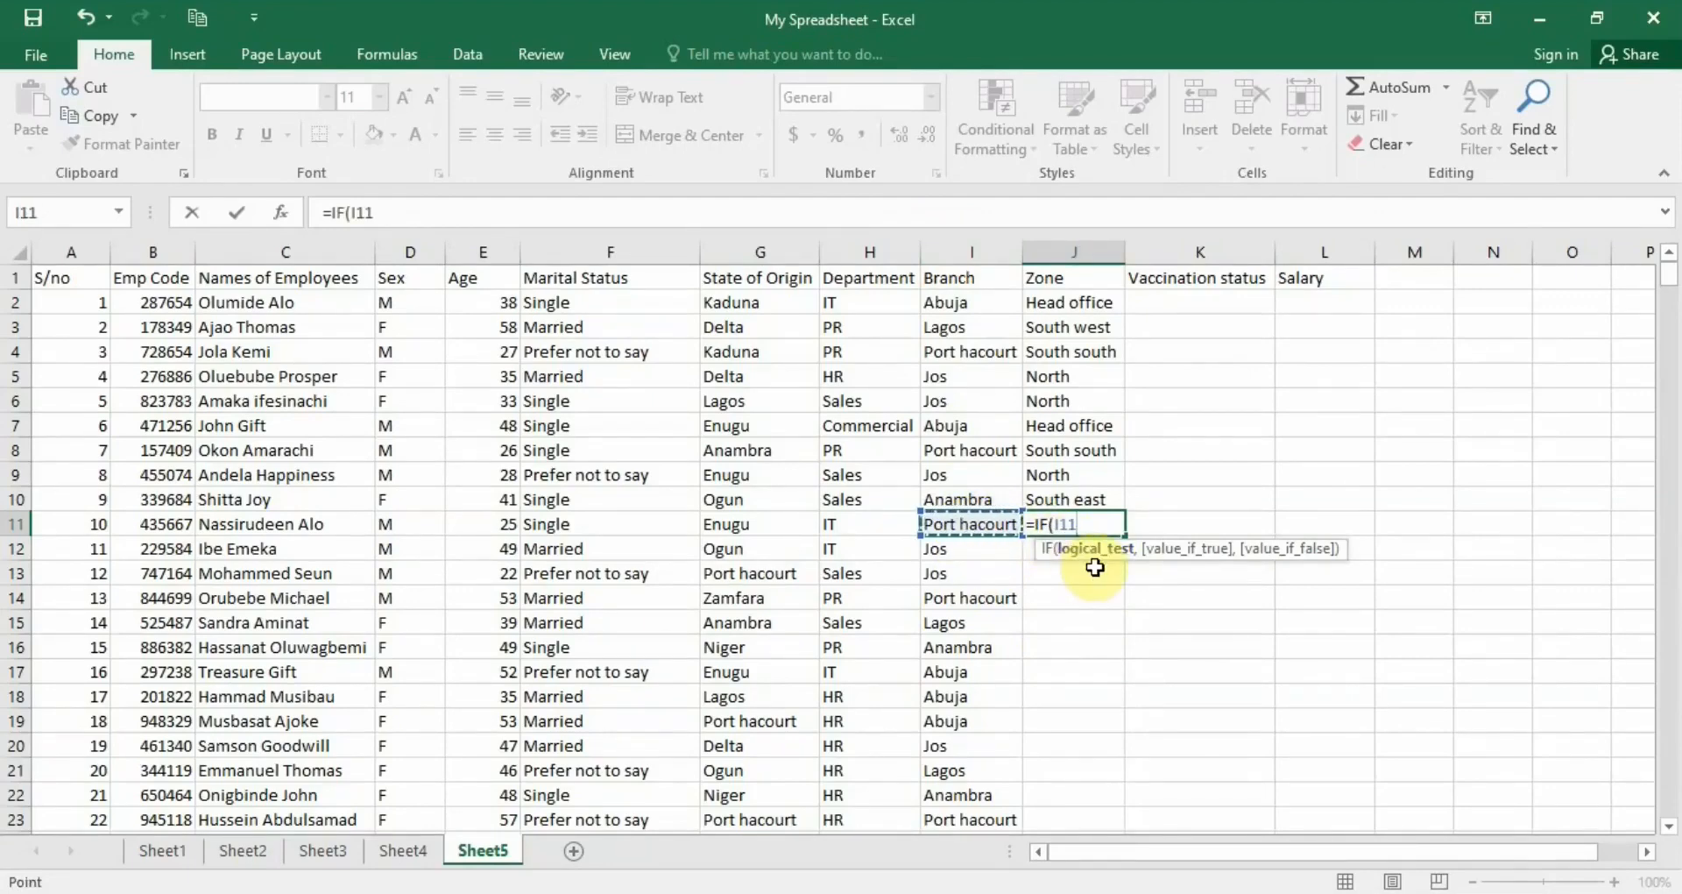
pyautogui.write('="Porthac')
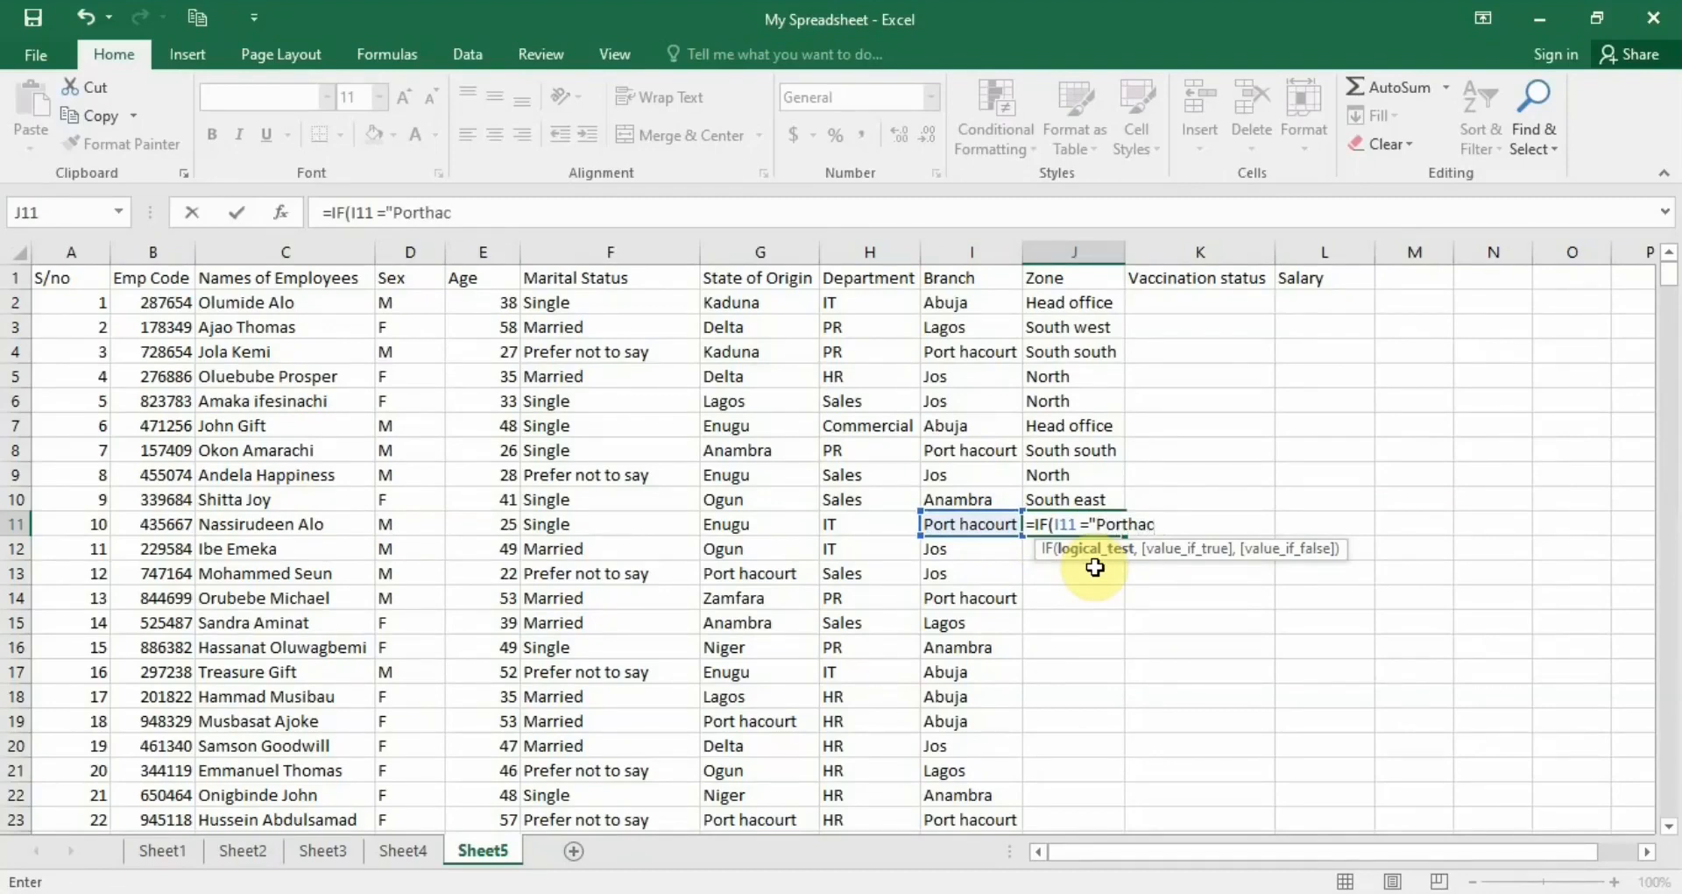
pyautogui.write('ourt", ')
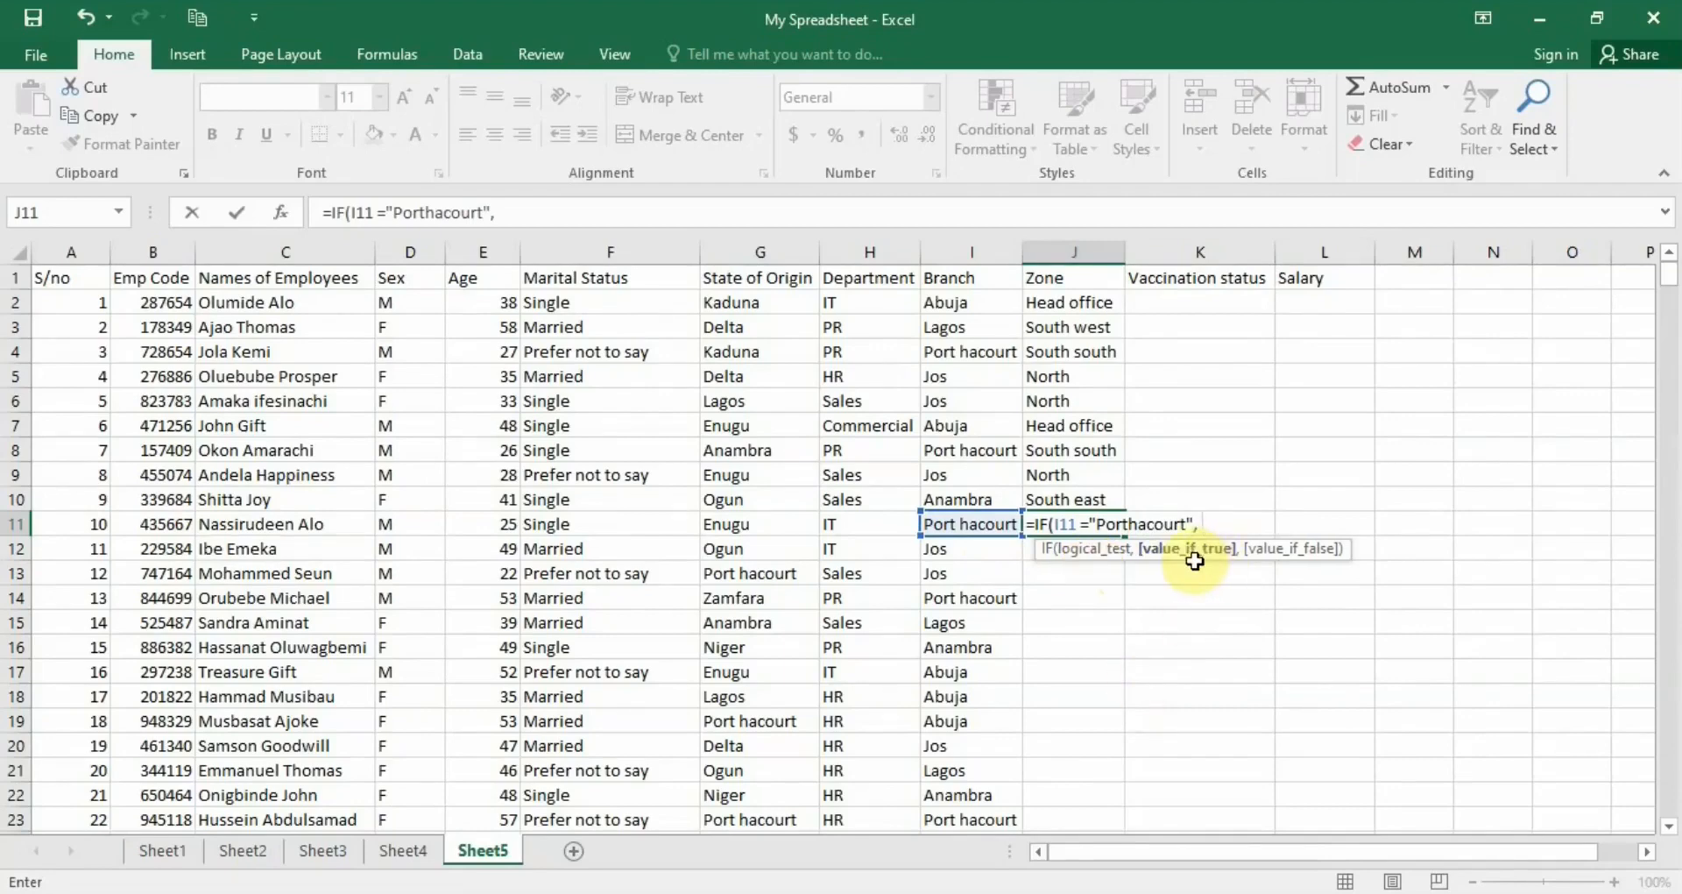
pyautogui.write('"South south')
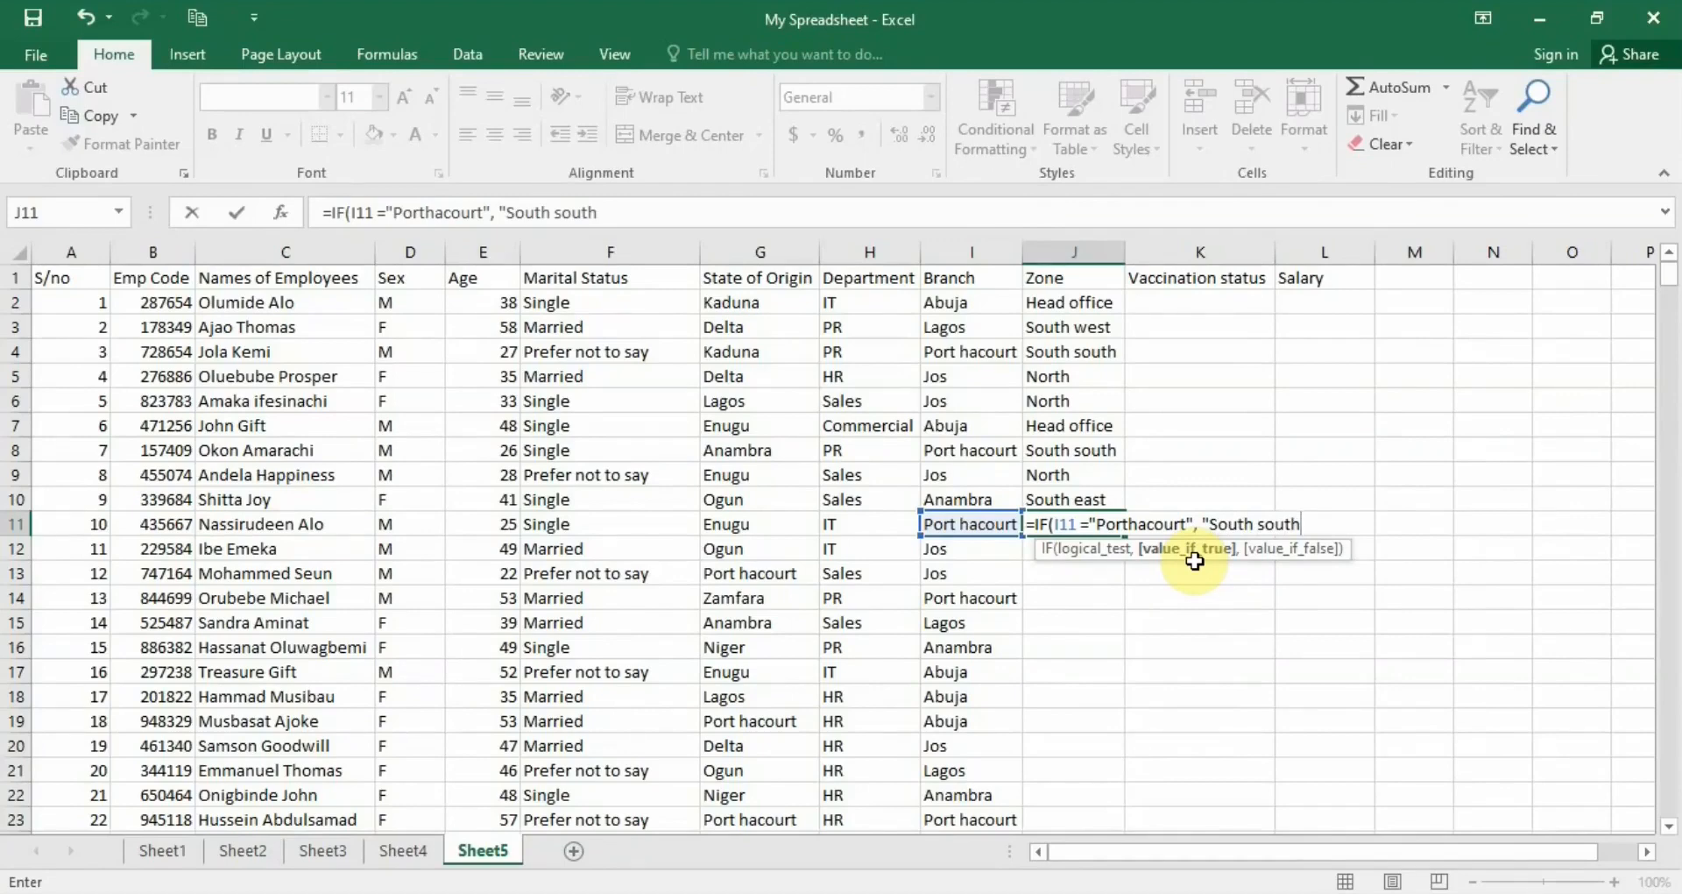
pyautogui.write('",')
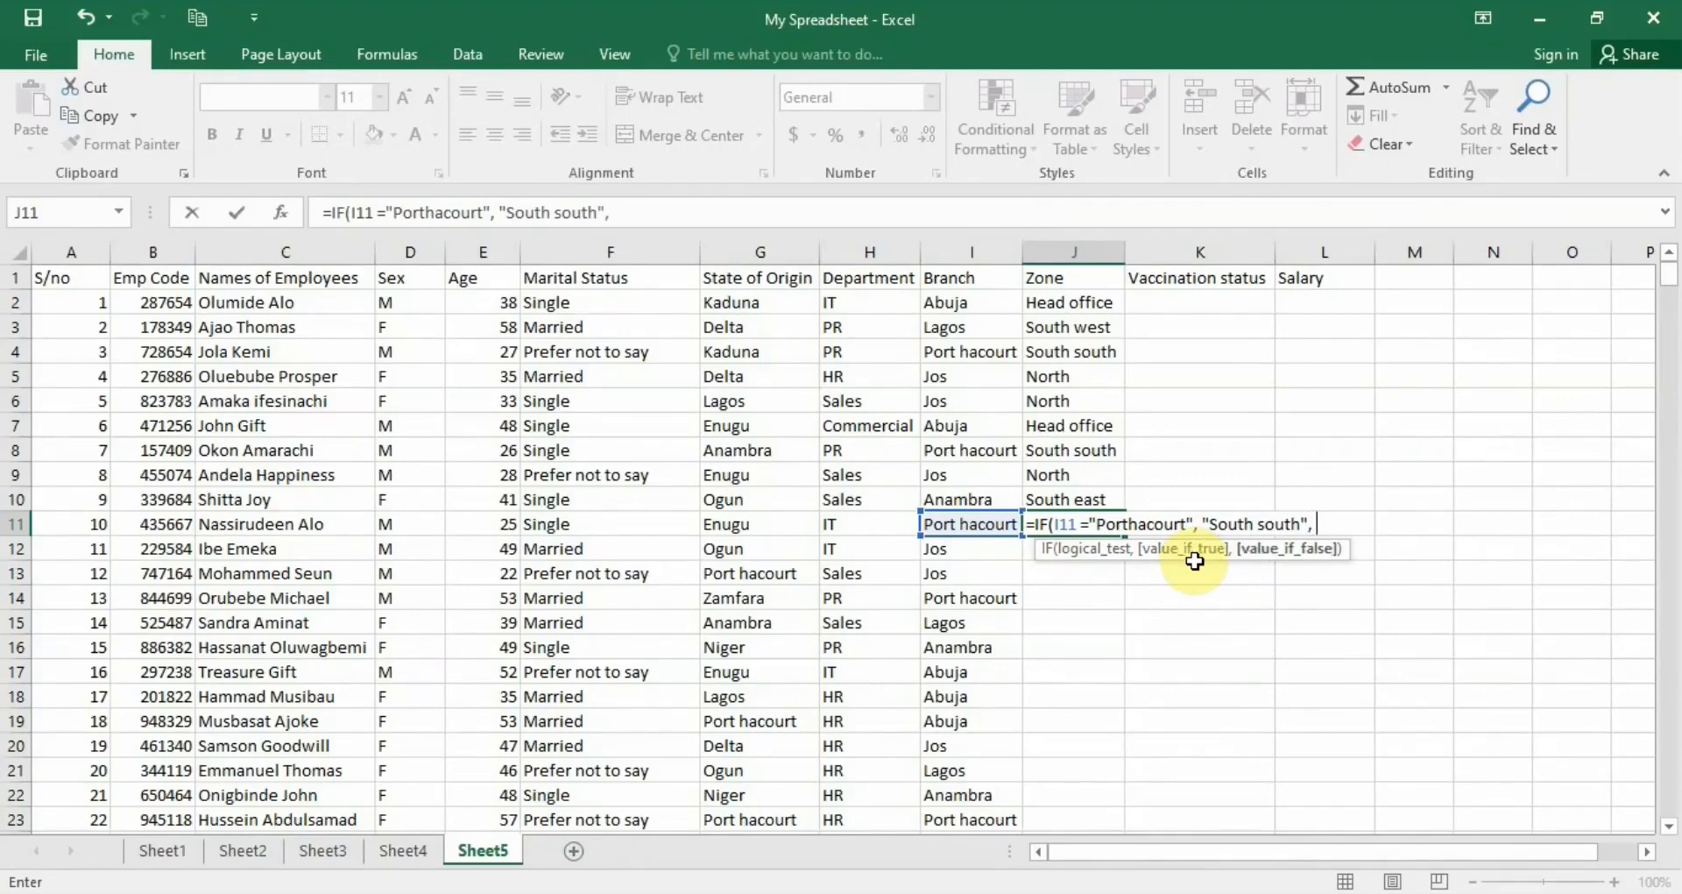
# - Nest a second IF in the J11 formula that returns "South west" when I11 equals "Lagos"
pyautogui.write(' if')
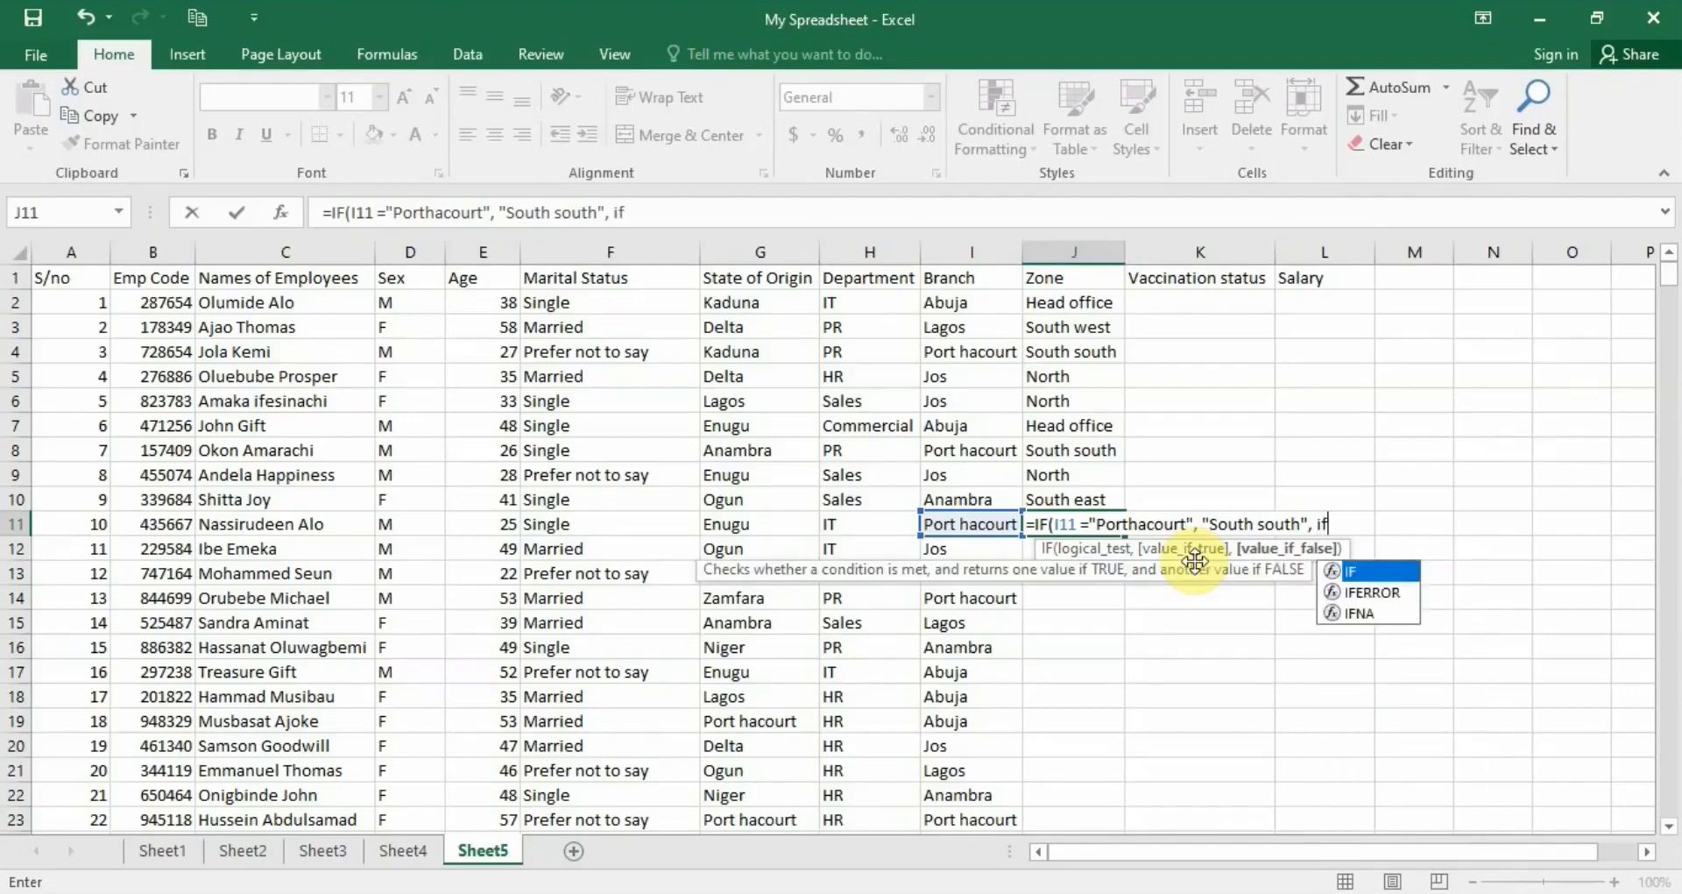
pyautogui.doubleClick(1389, 570)
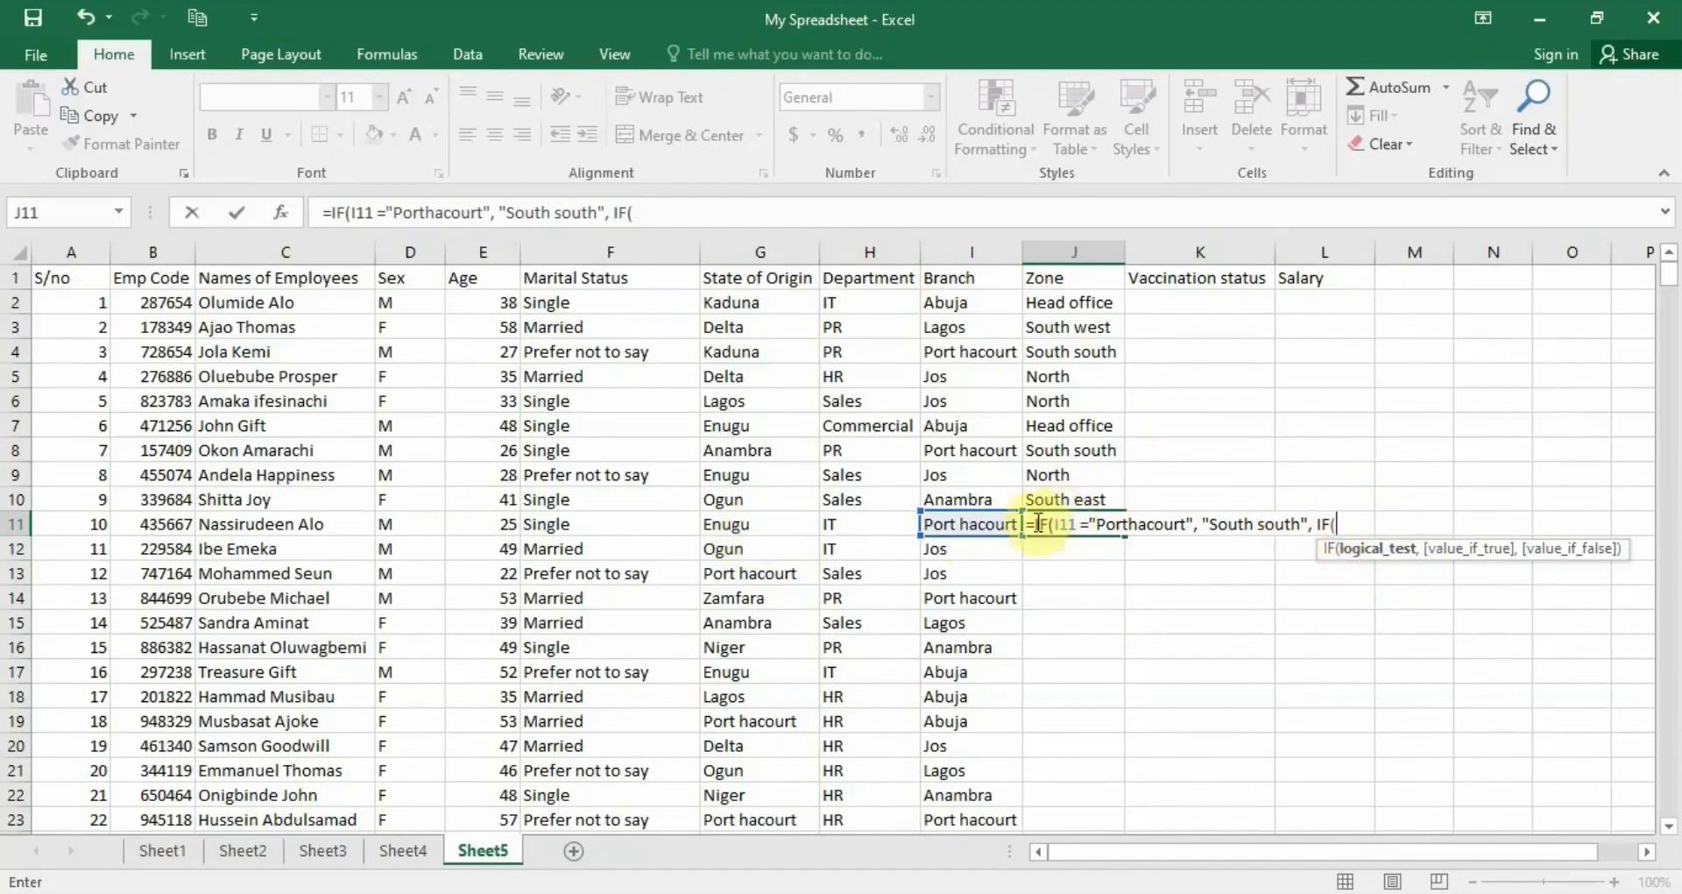
pyautogui.click(971, 522)
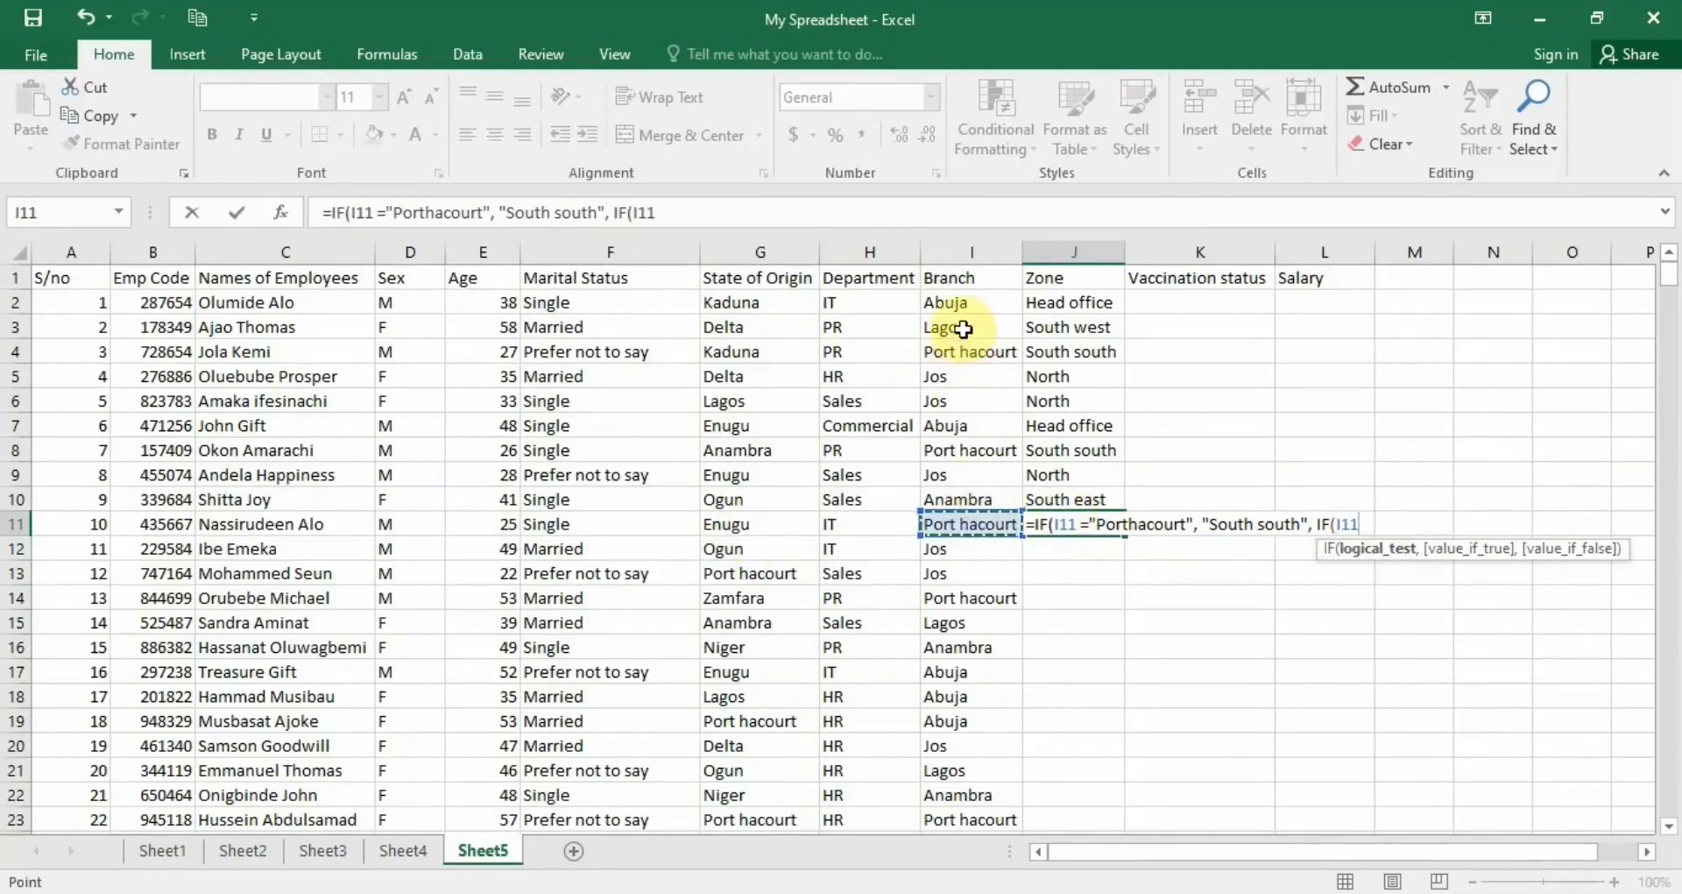
pyautogui.write('=n')
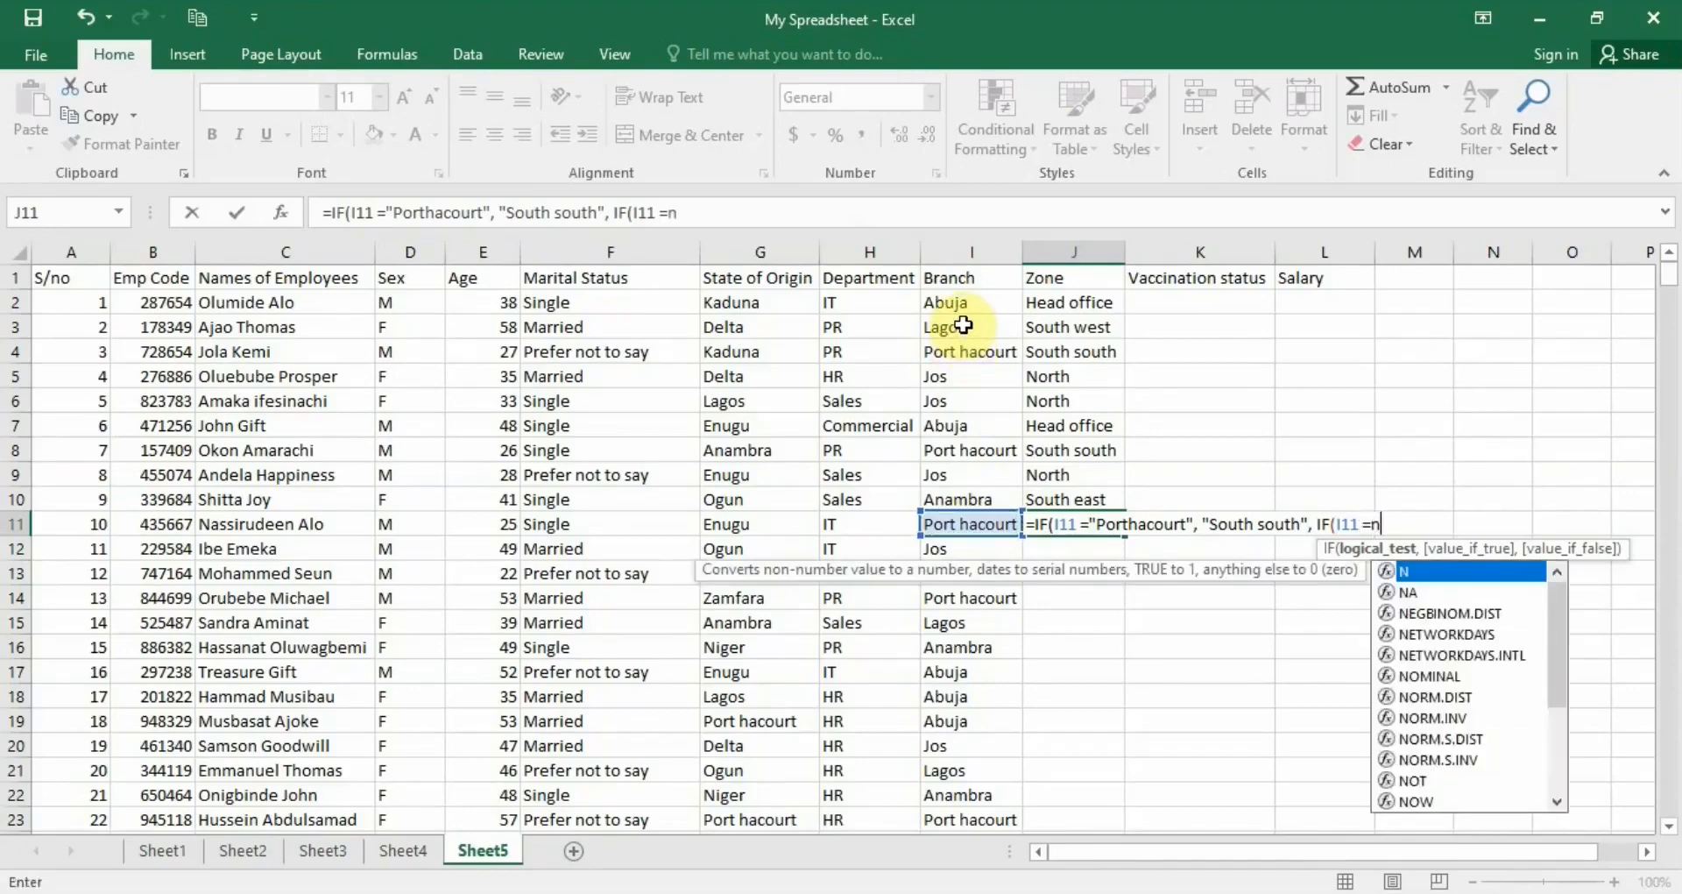
pyautogui.press('BackSpace')
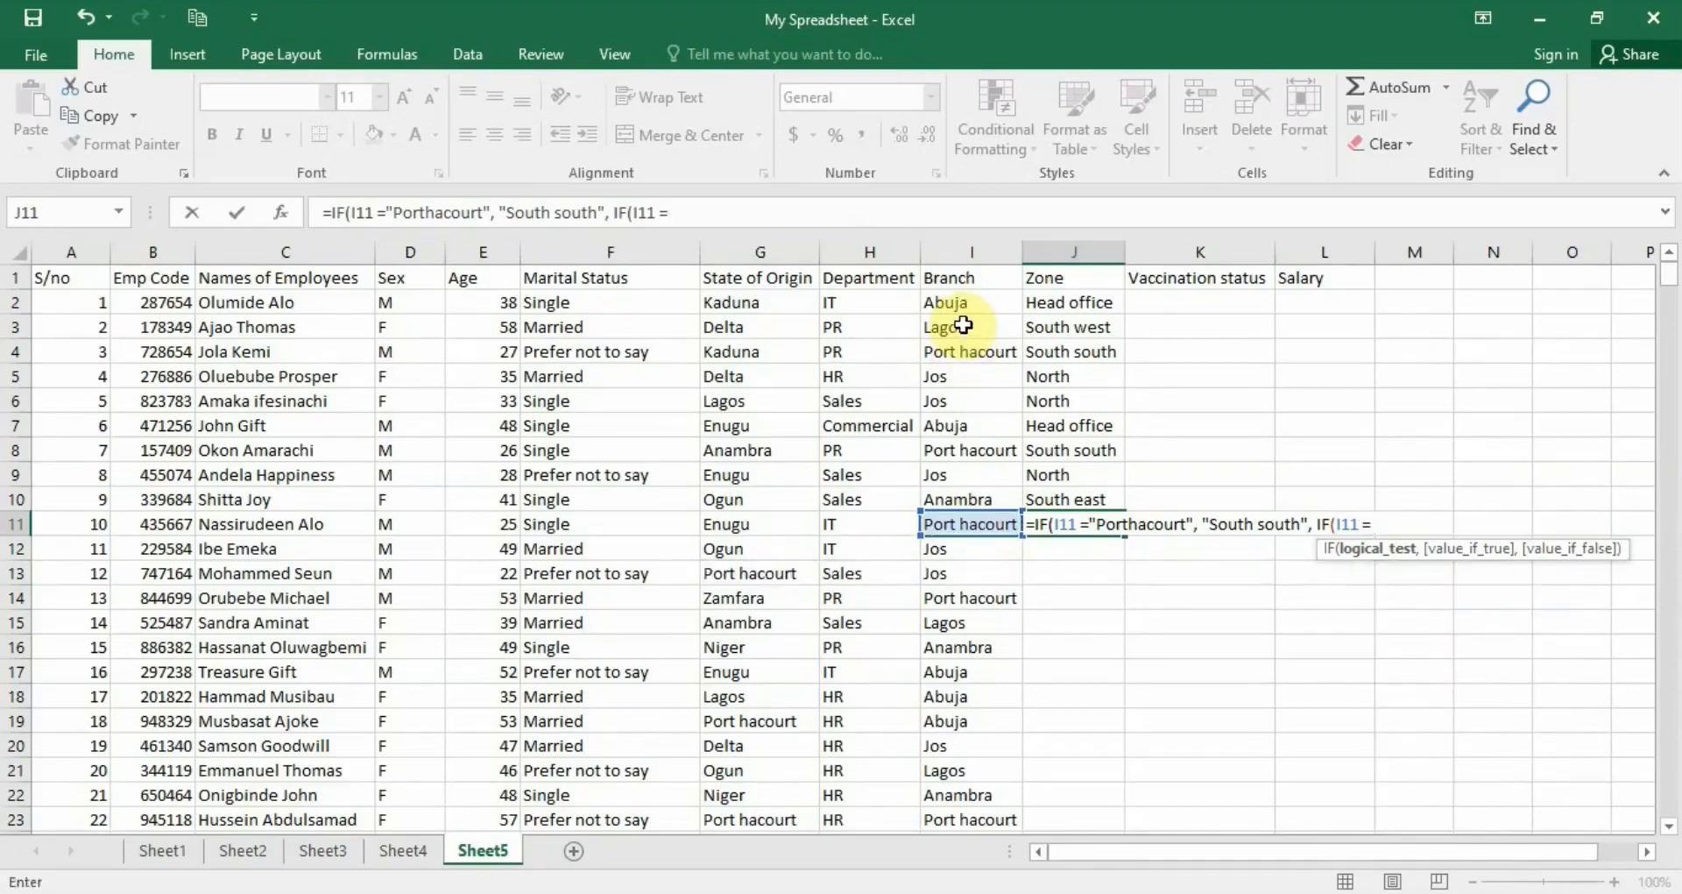
pyautogui.write('L')
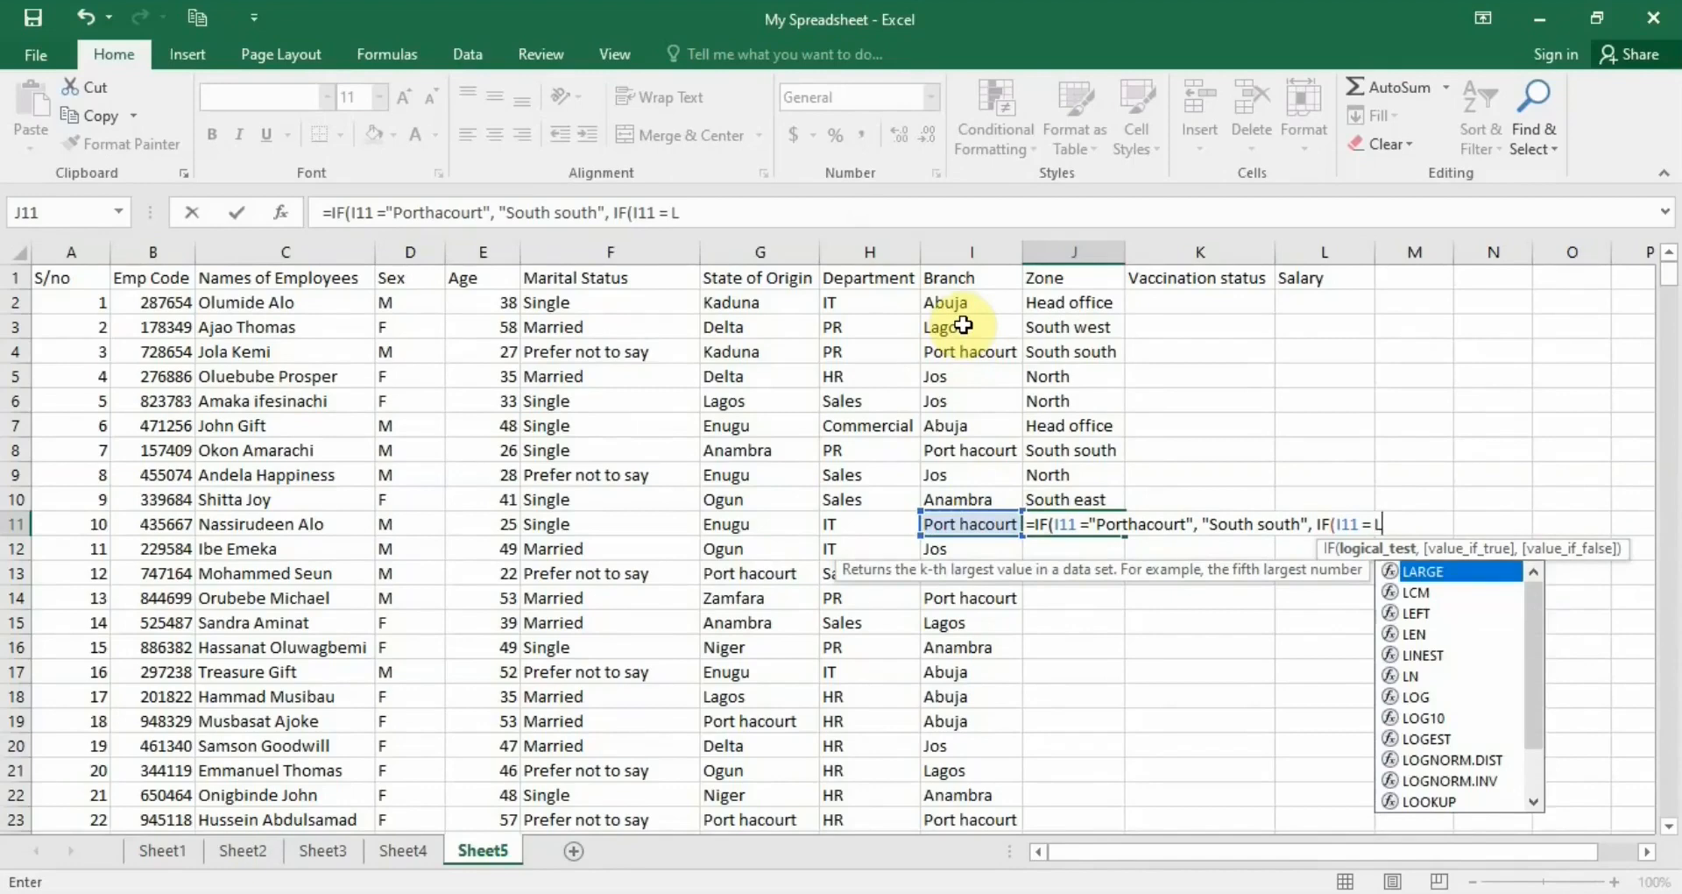
pyautogui.press('BackSpace')
pyautogui.write('"')
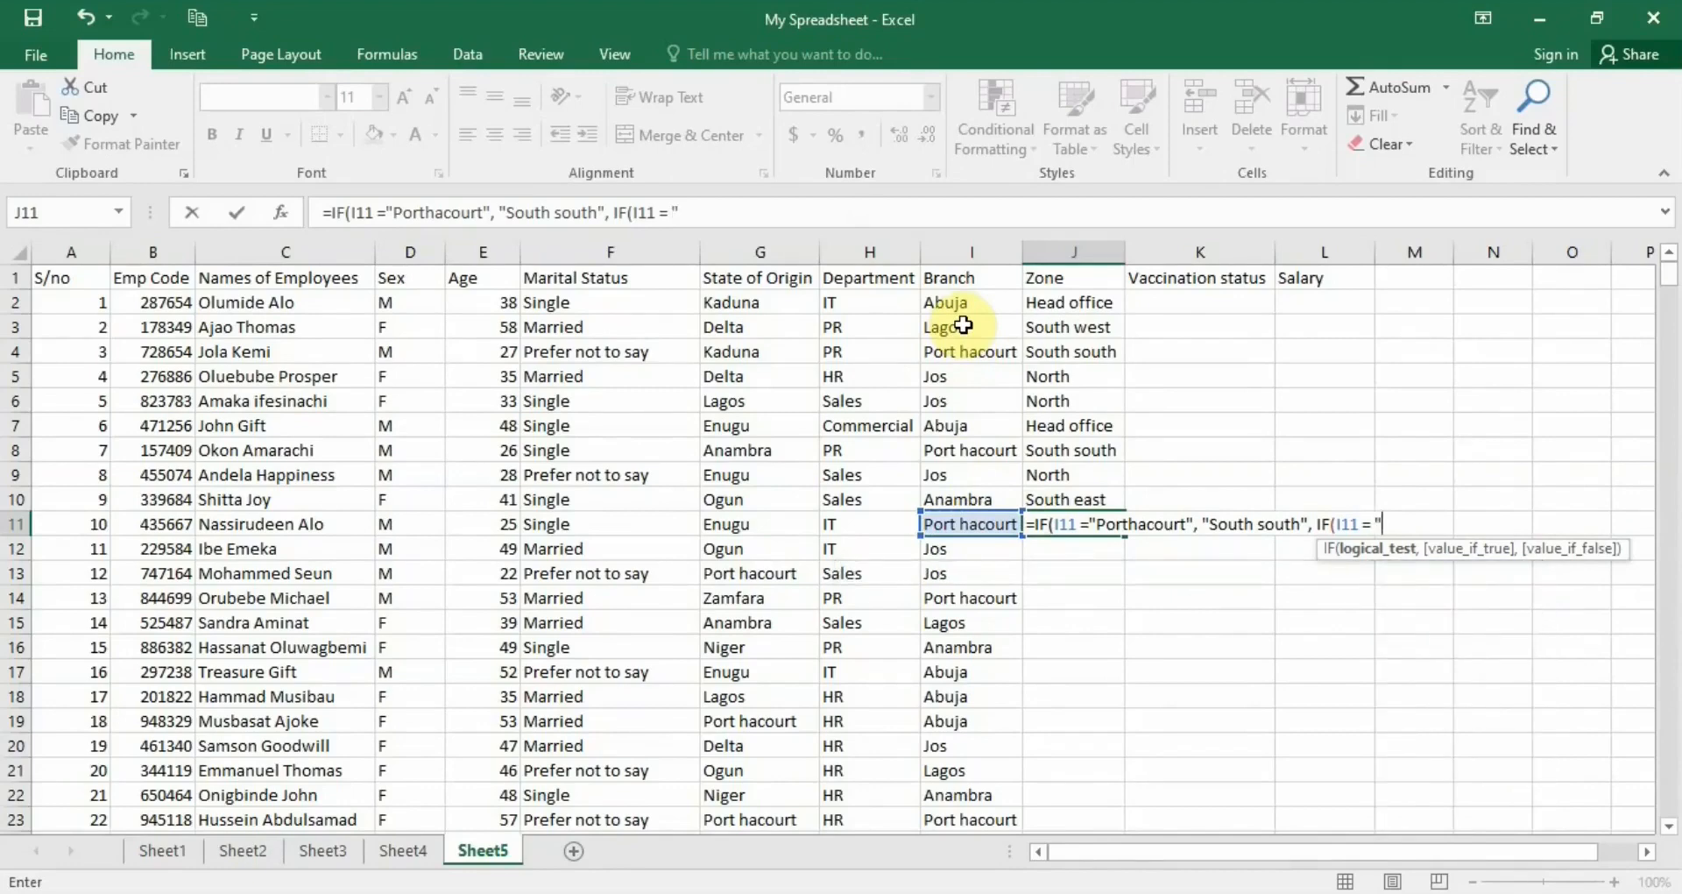
pyautogui.write('Lagos",')
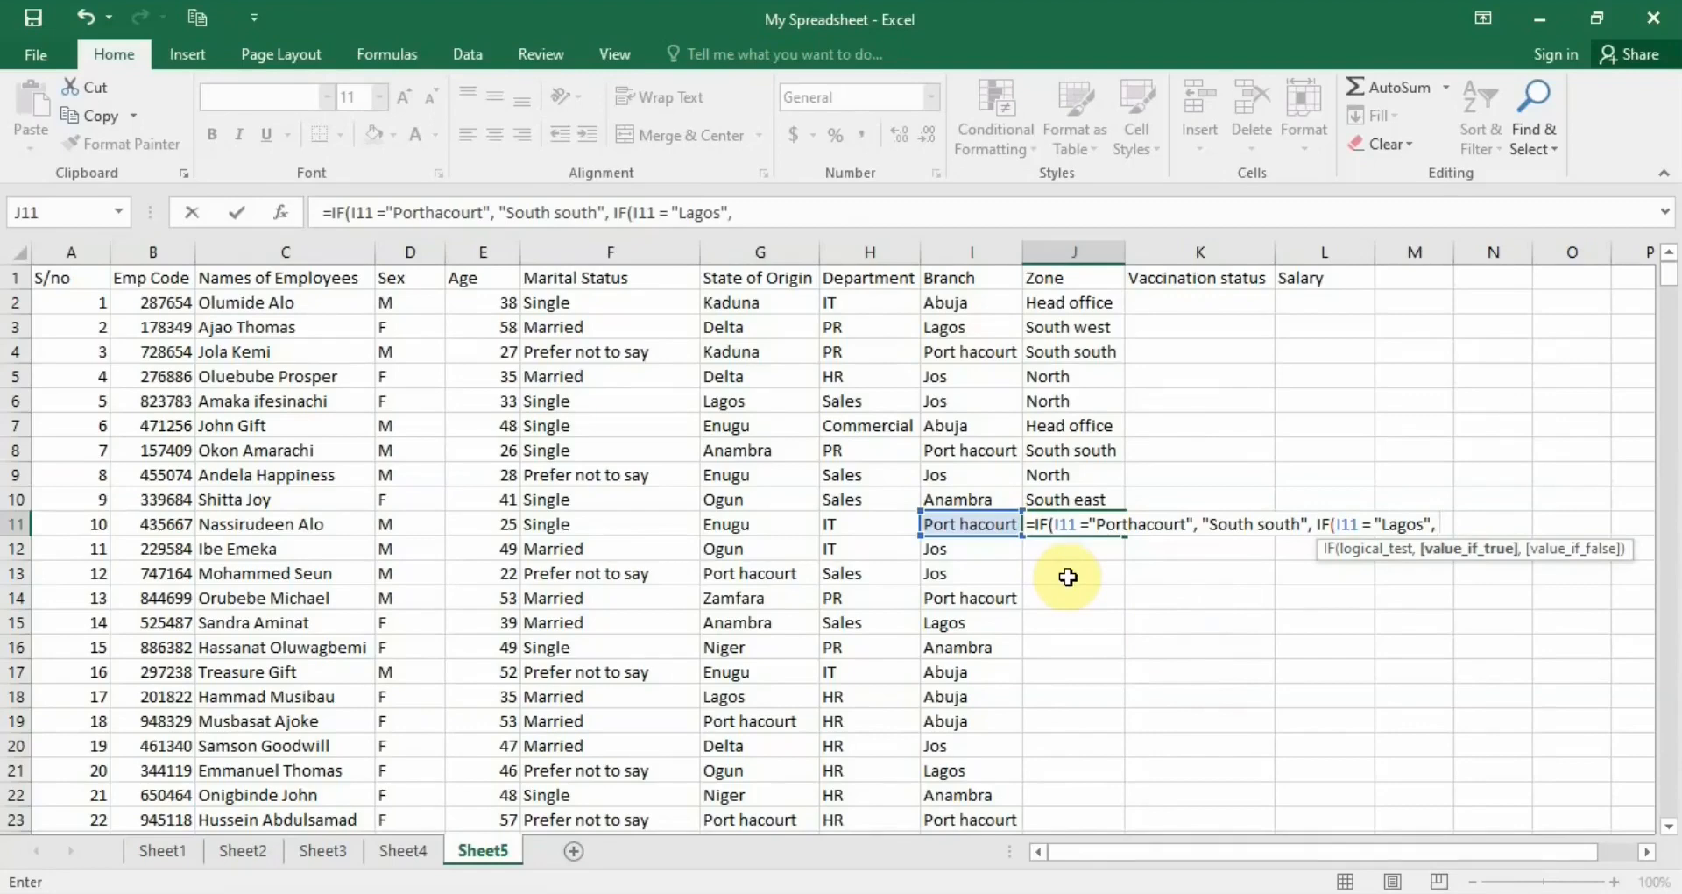
pyautogui.write('"South west')
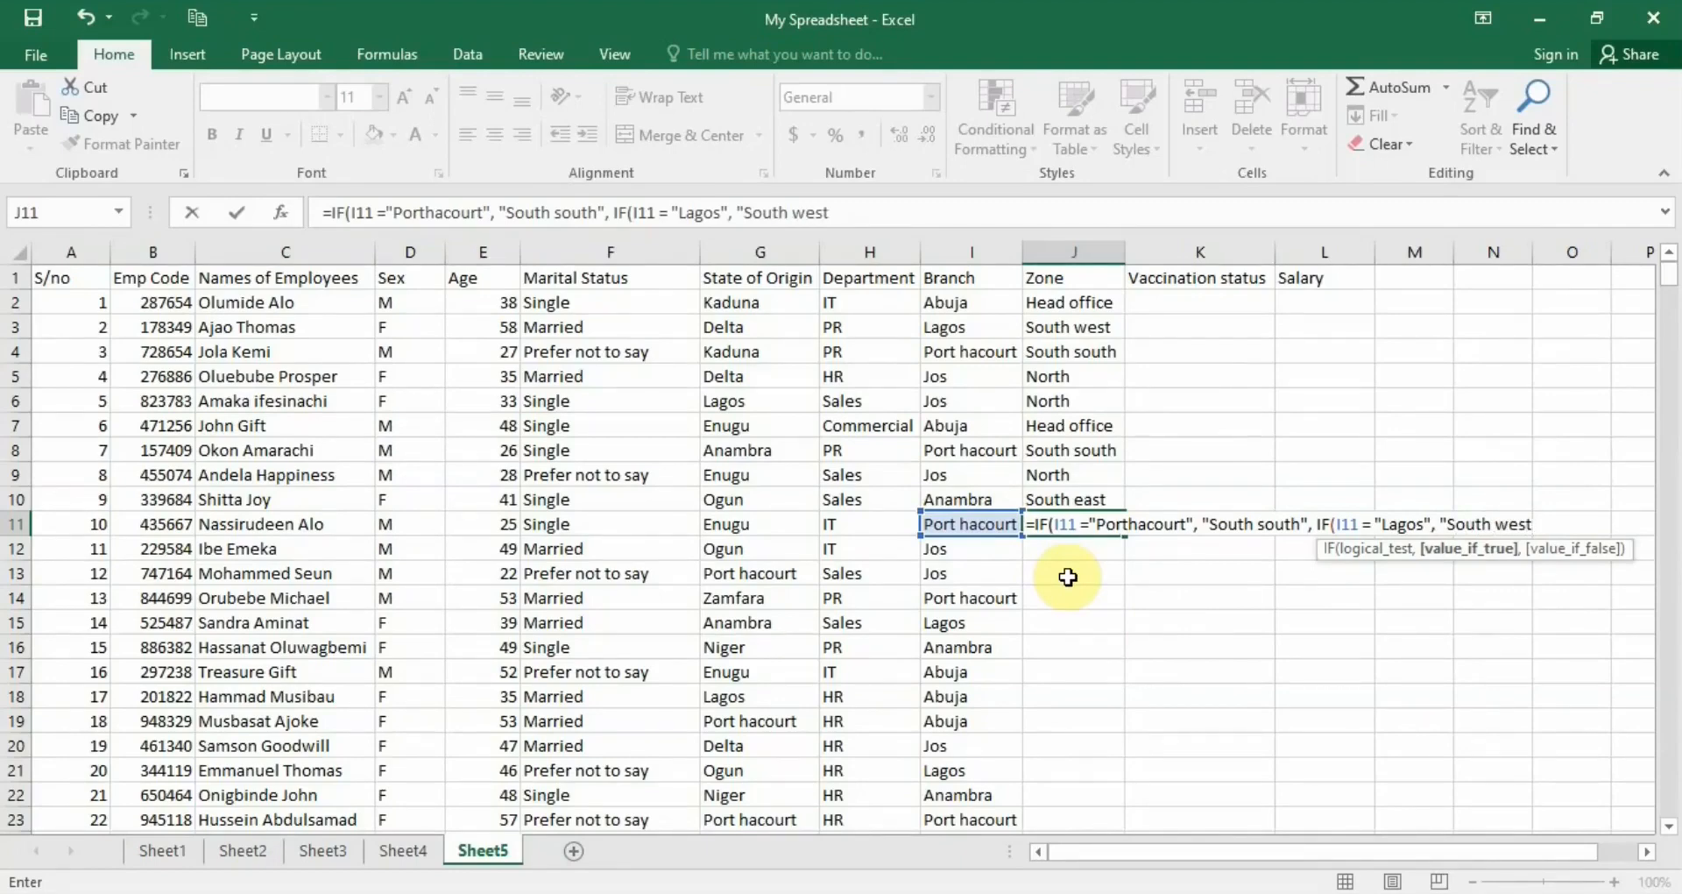
pyautogui.write('",')
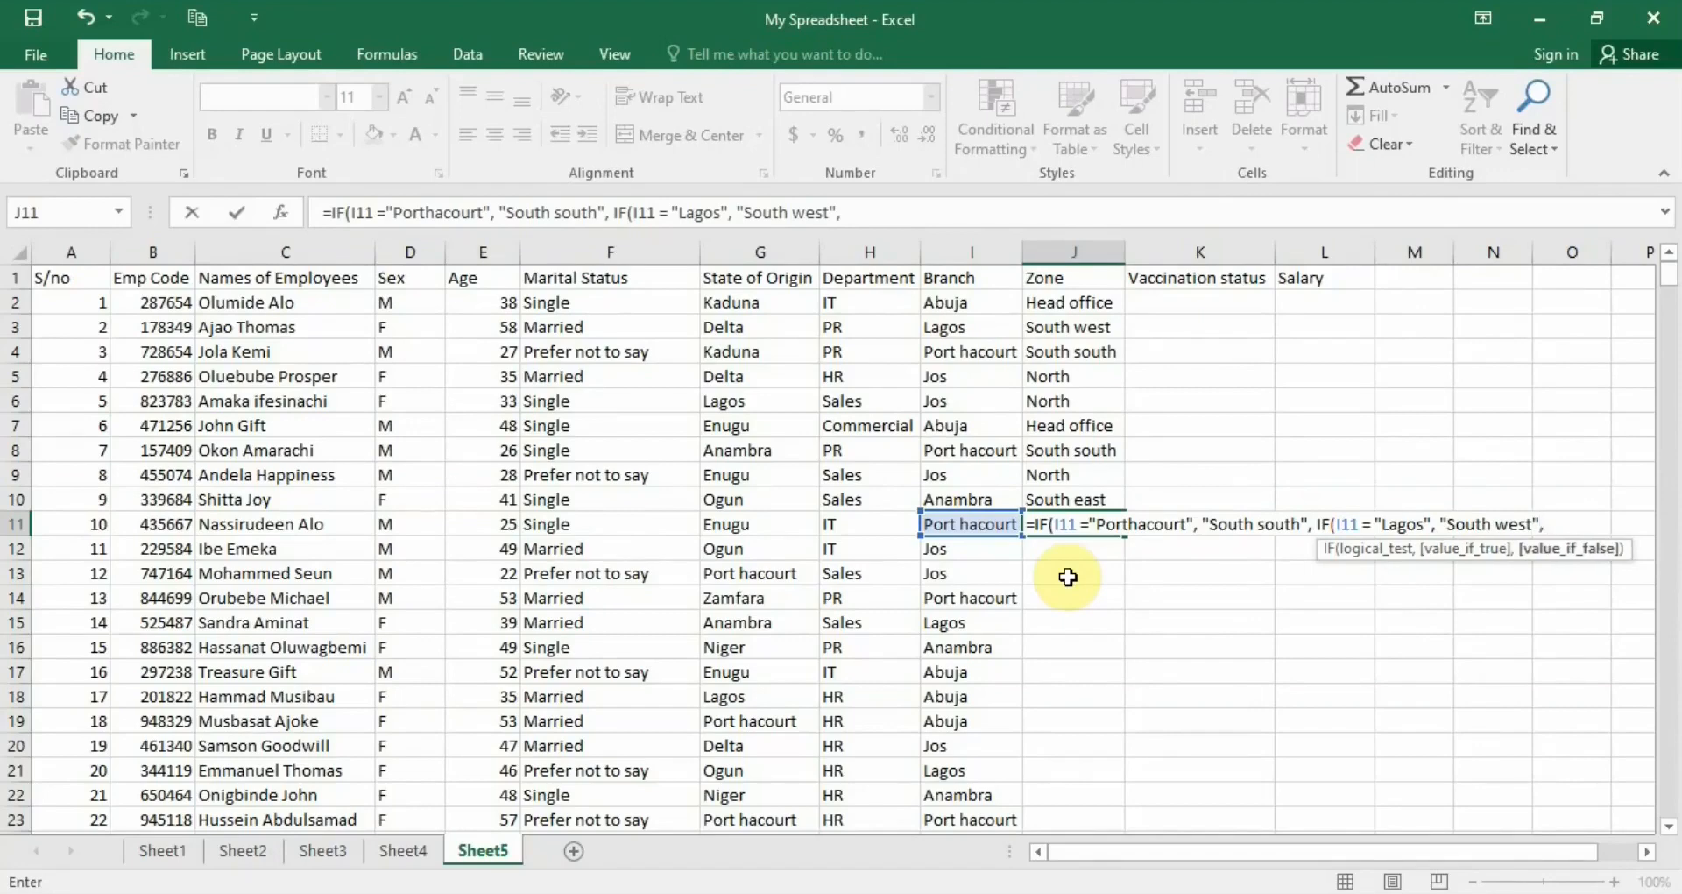
# - Nest a third IF returning "Head ofice" when I11 equals "Abuja", and correct the first branch name in the formula to "Port hacourt"
pyautogui.write(' if')
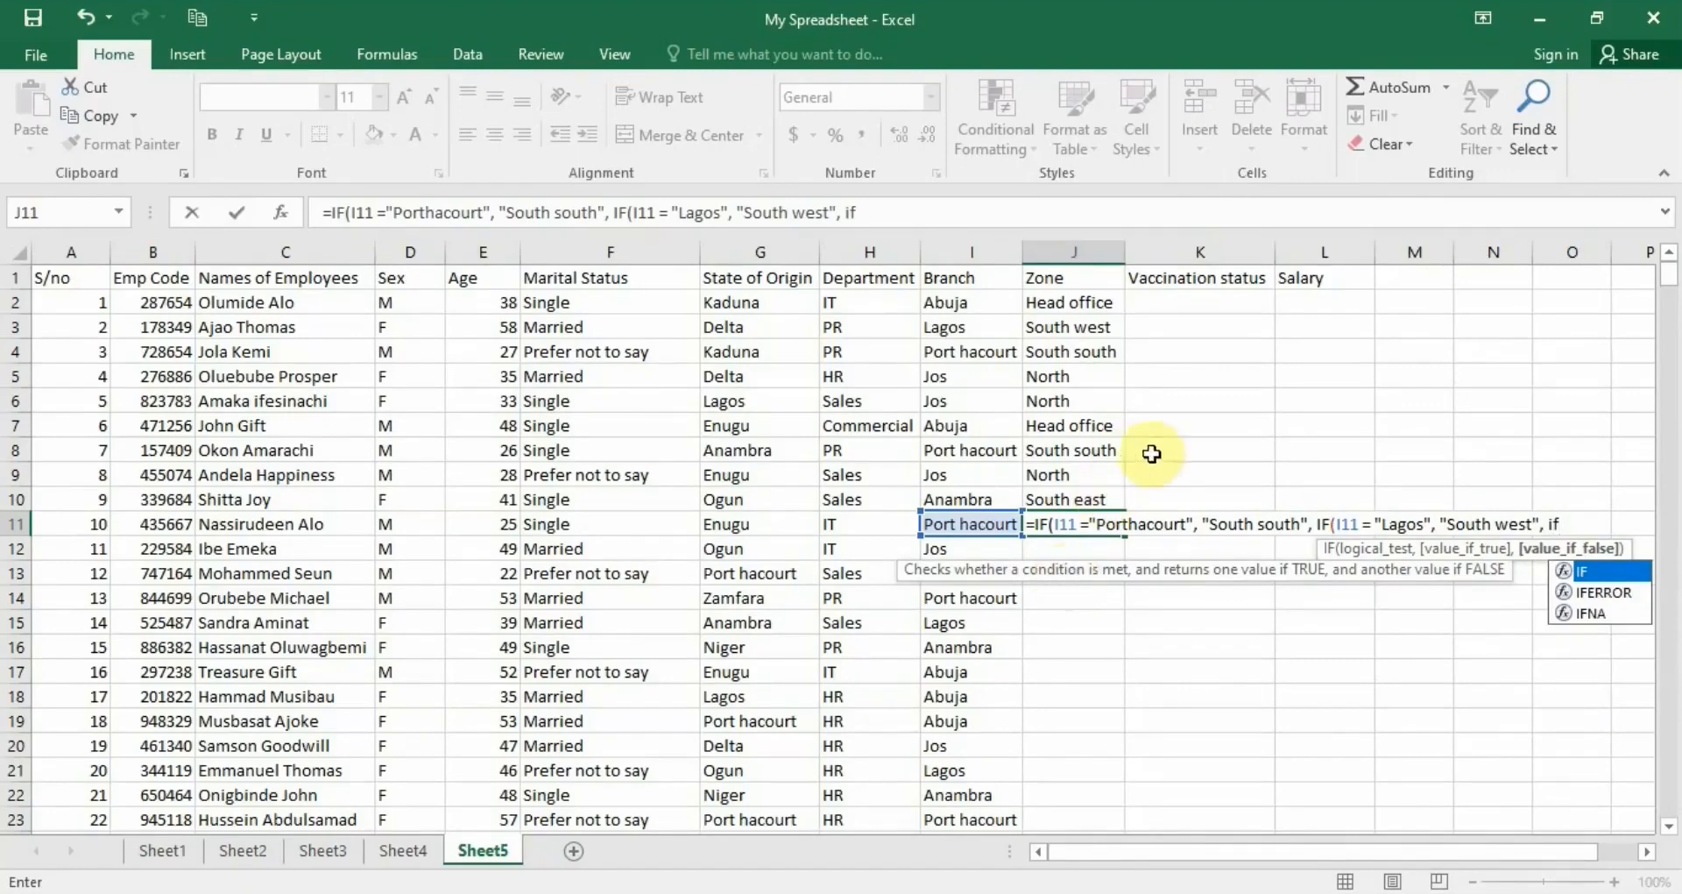
pyautogui.doubleClick(1607, 571)
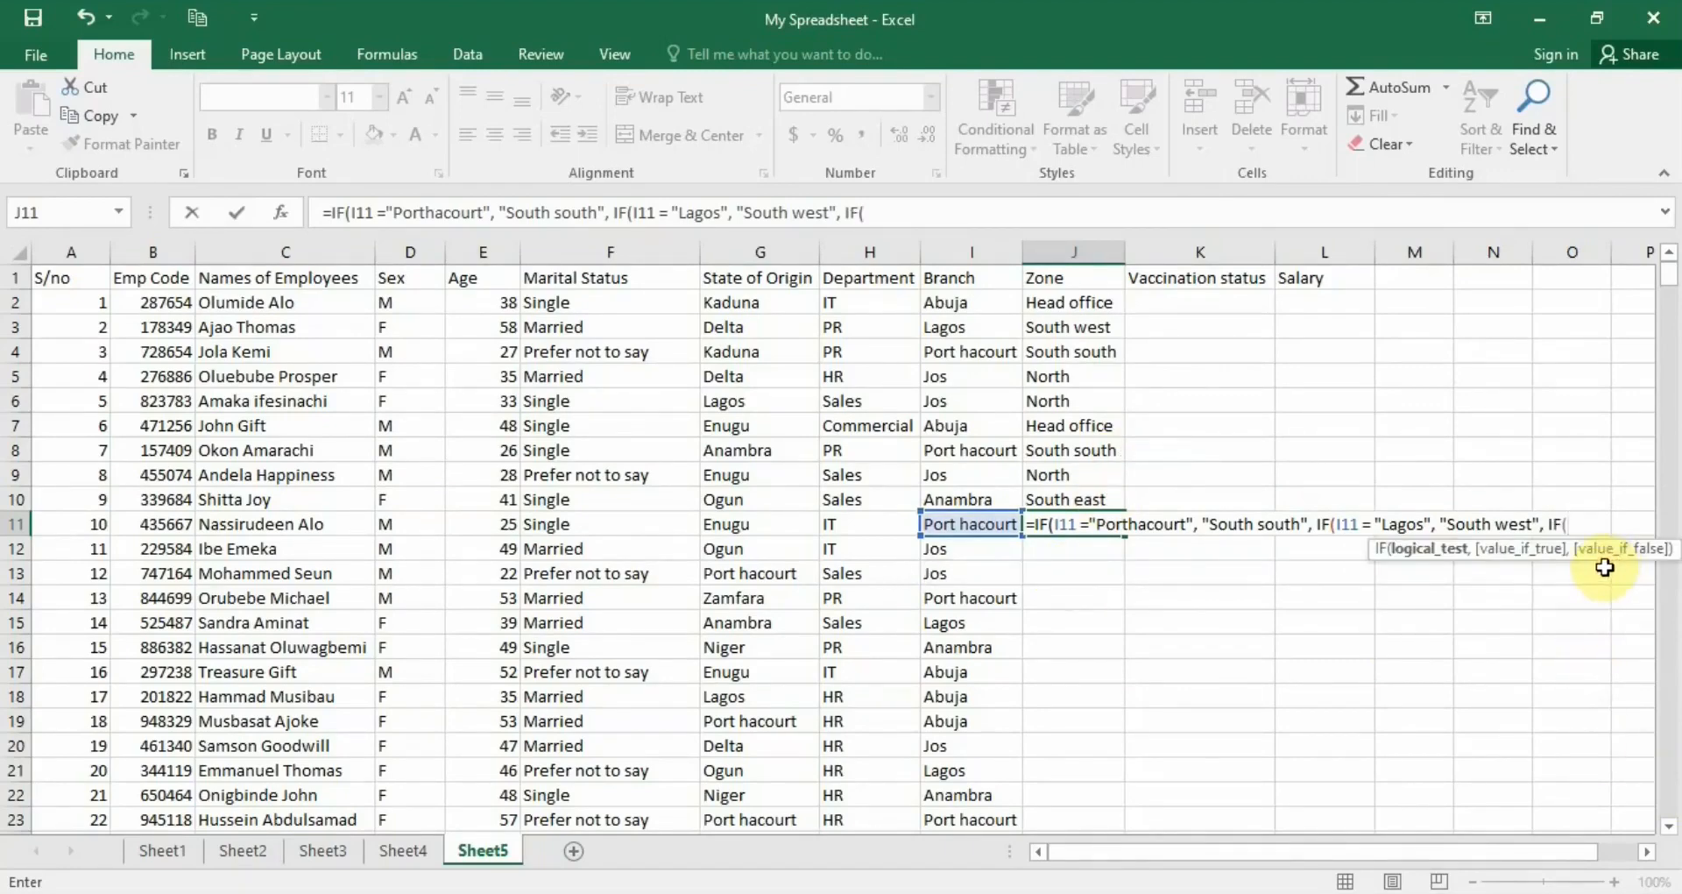
pyautogui.click(1002, 530)
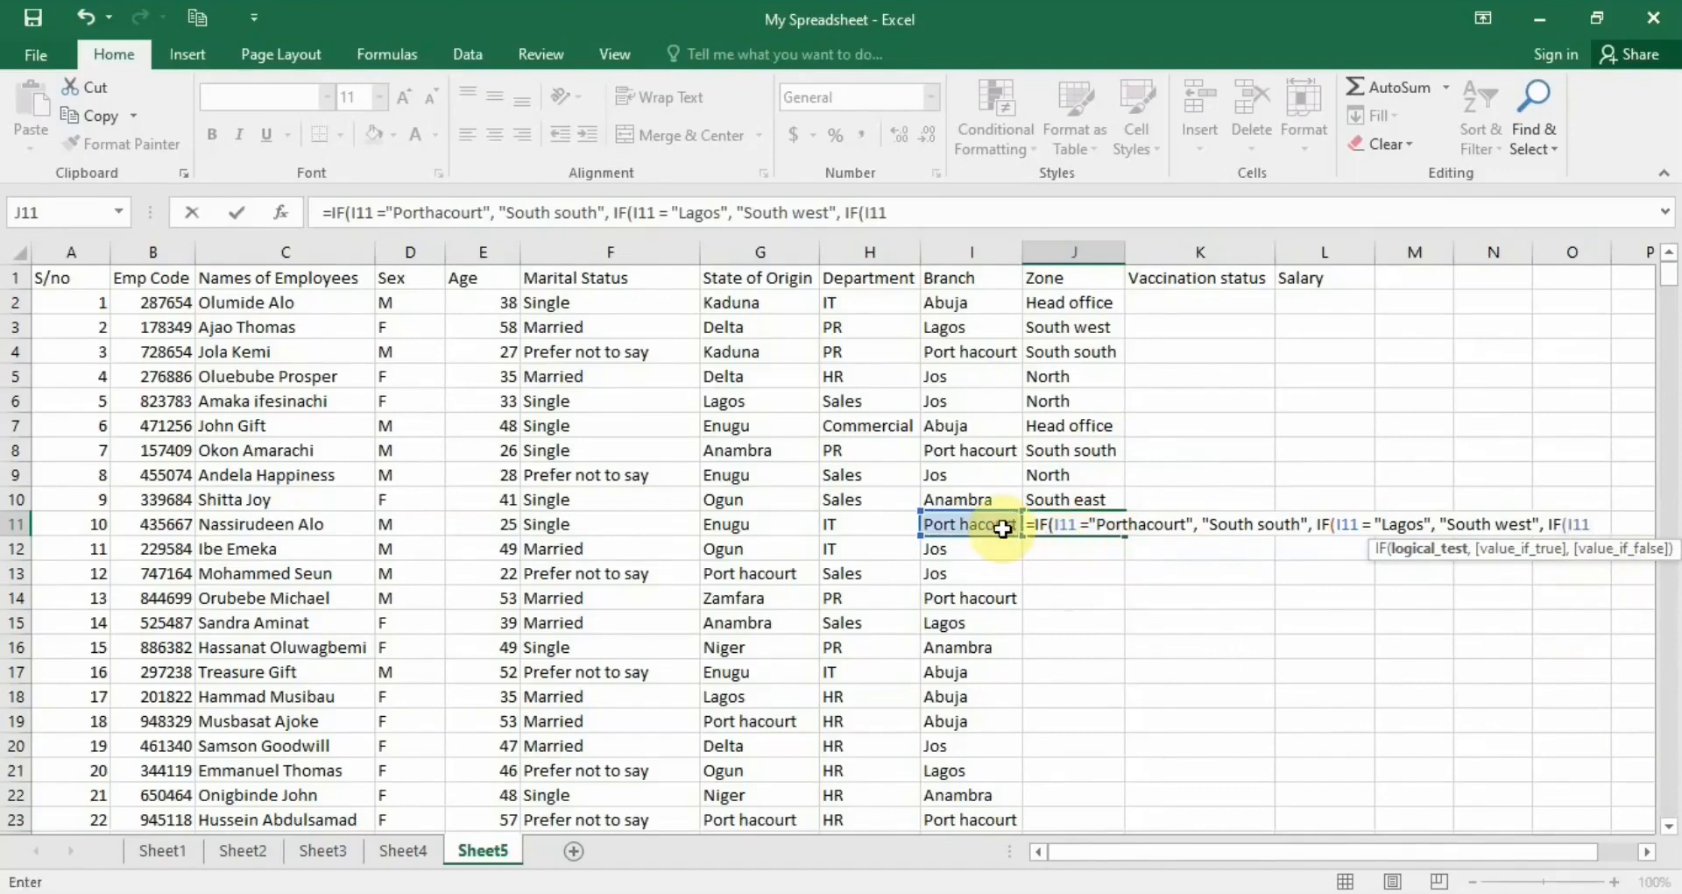
pyautogui.write('= "Abuja')
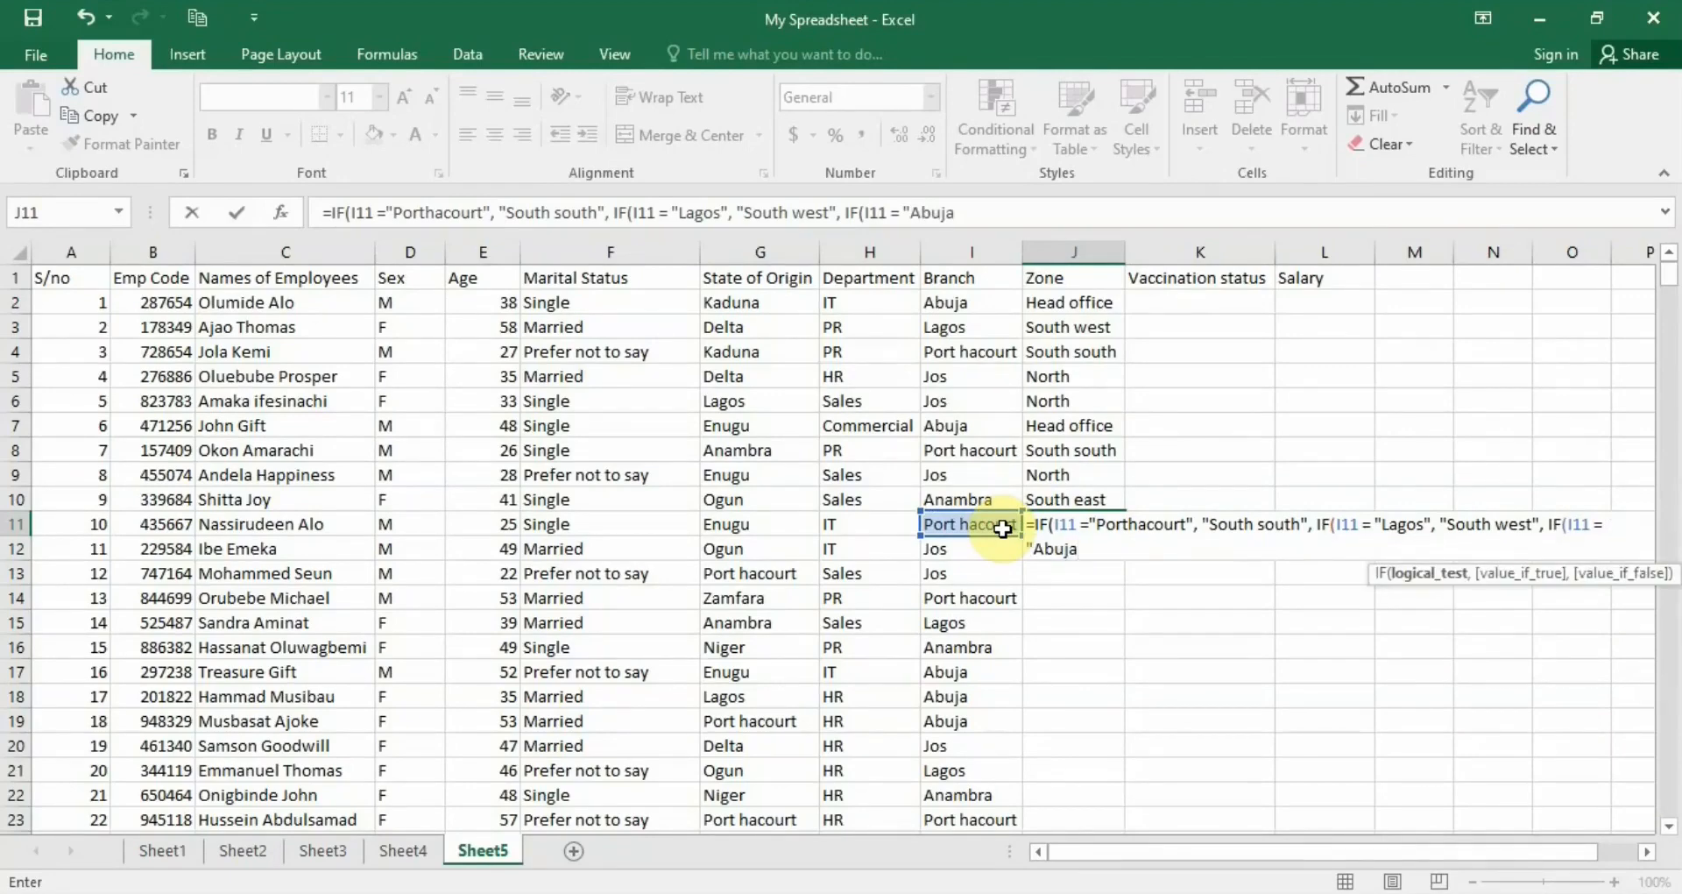
pyautogui.write('", ')
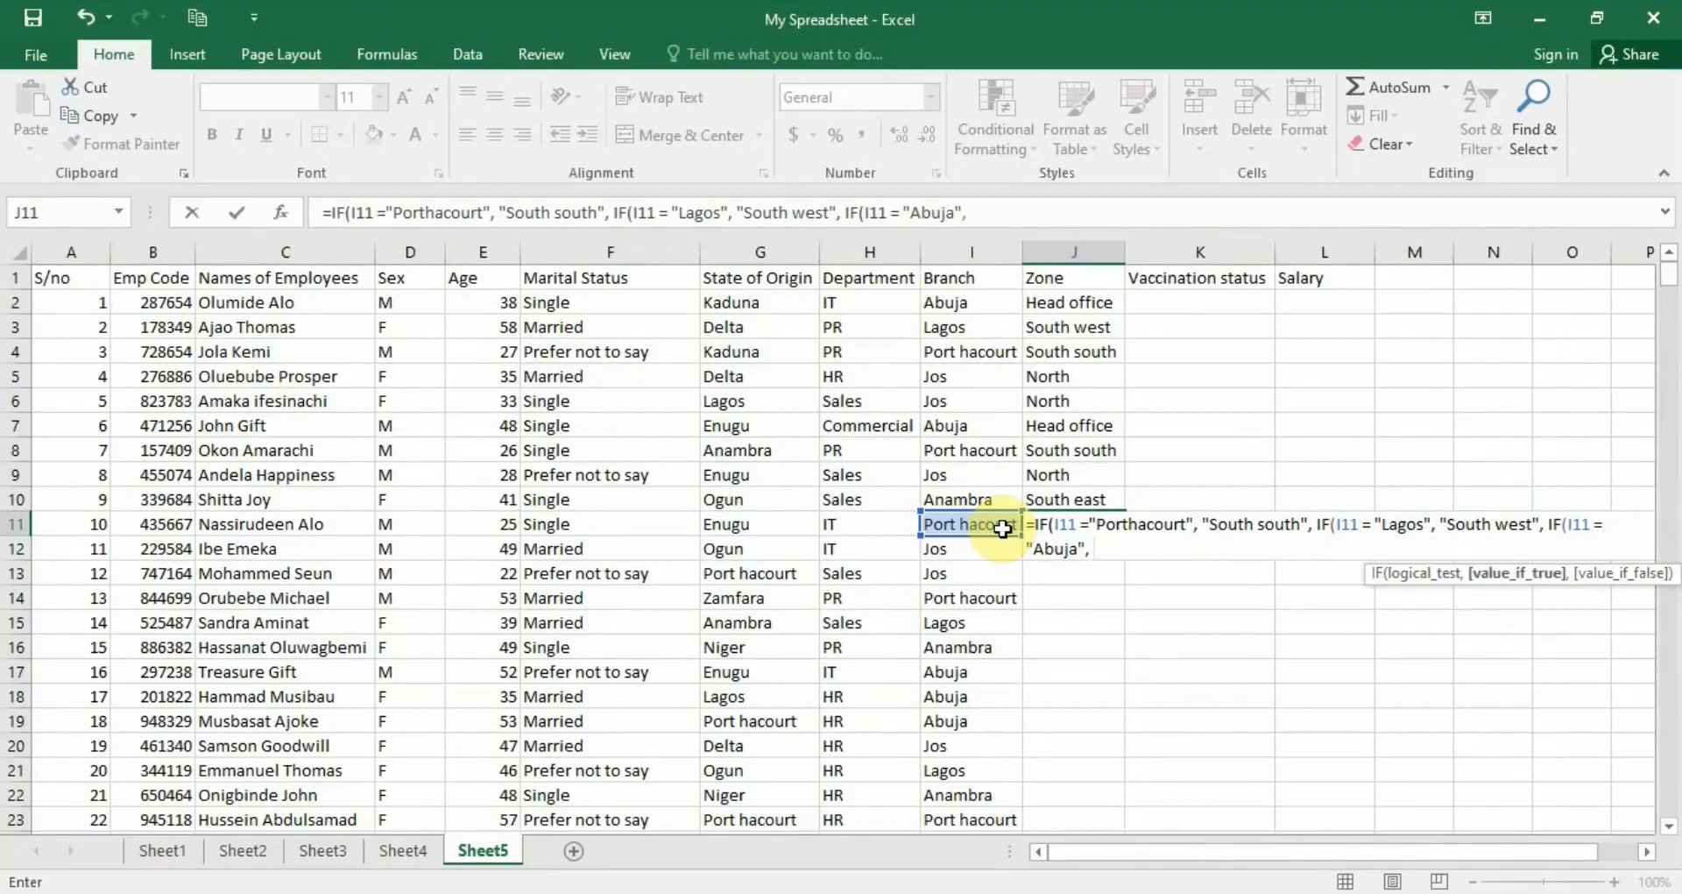
pyautogui.write(' "Head ofice"')
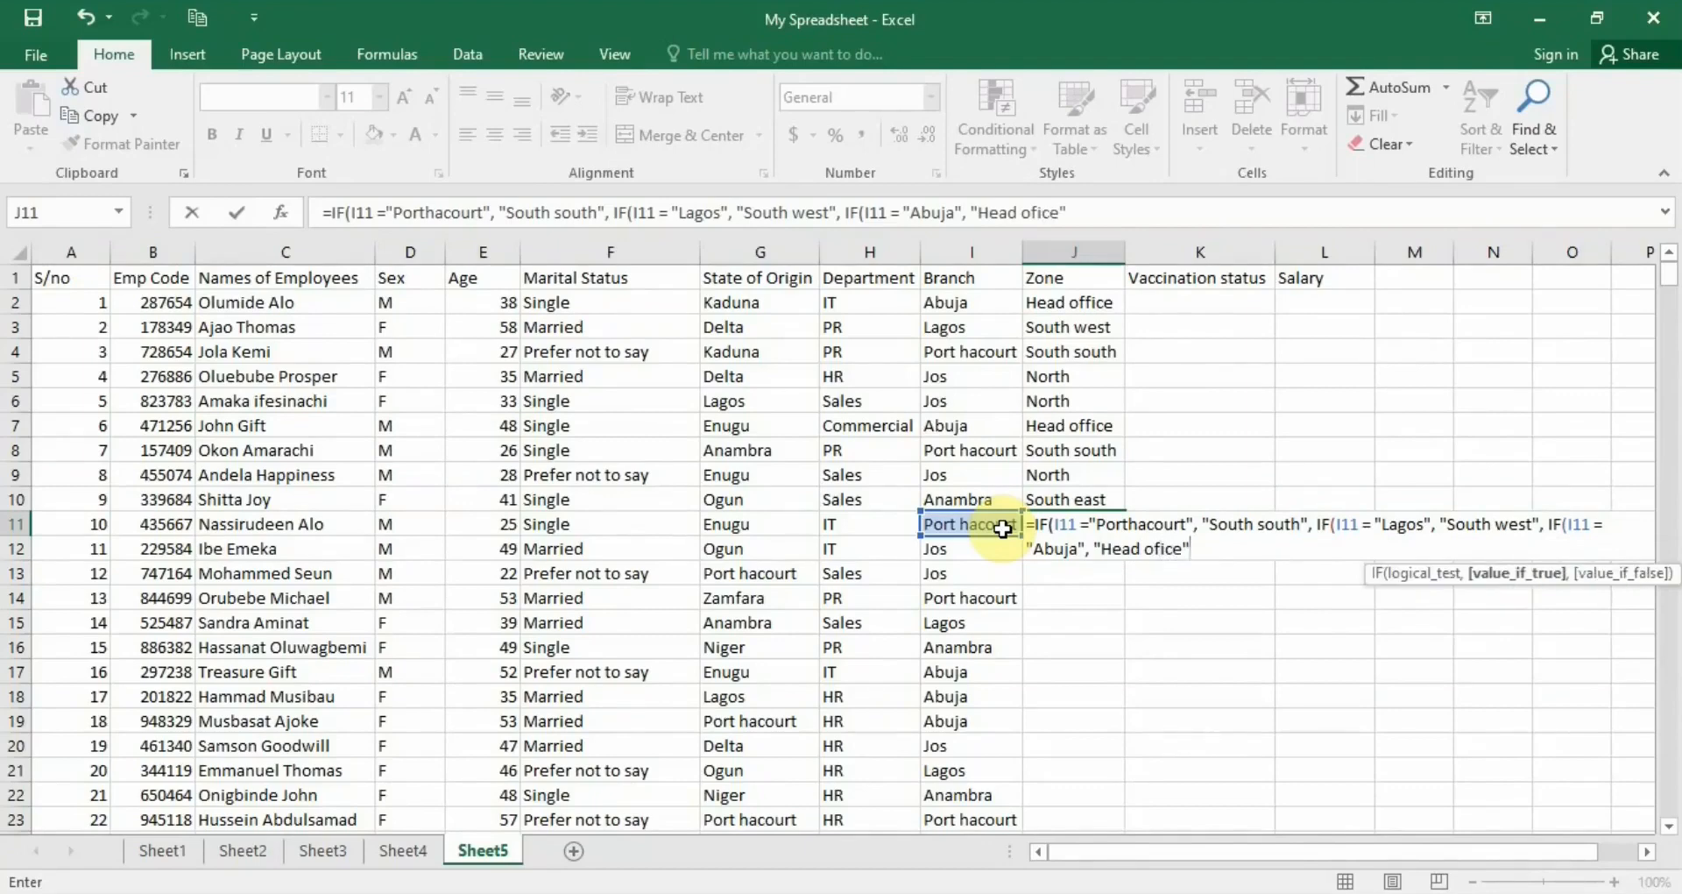
pyautogui.write(',')
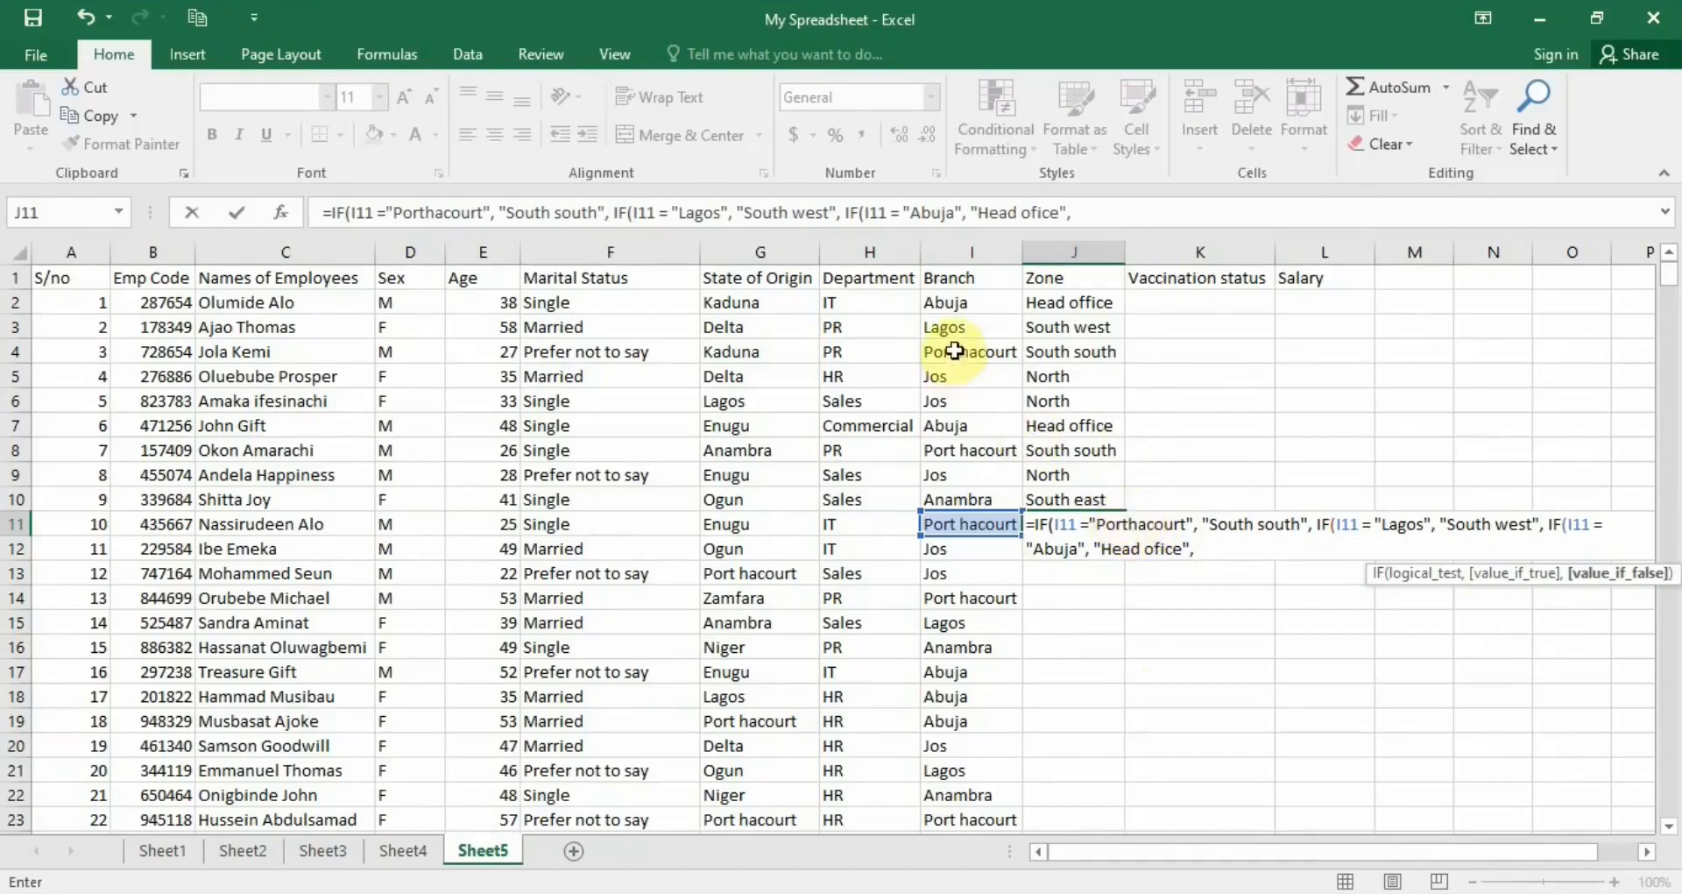
pyautogui.click(1130, 524)
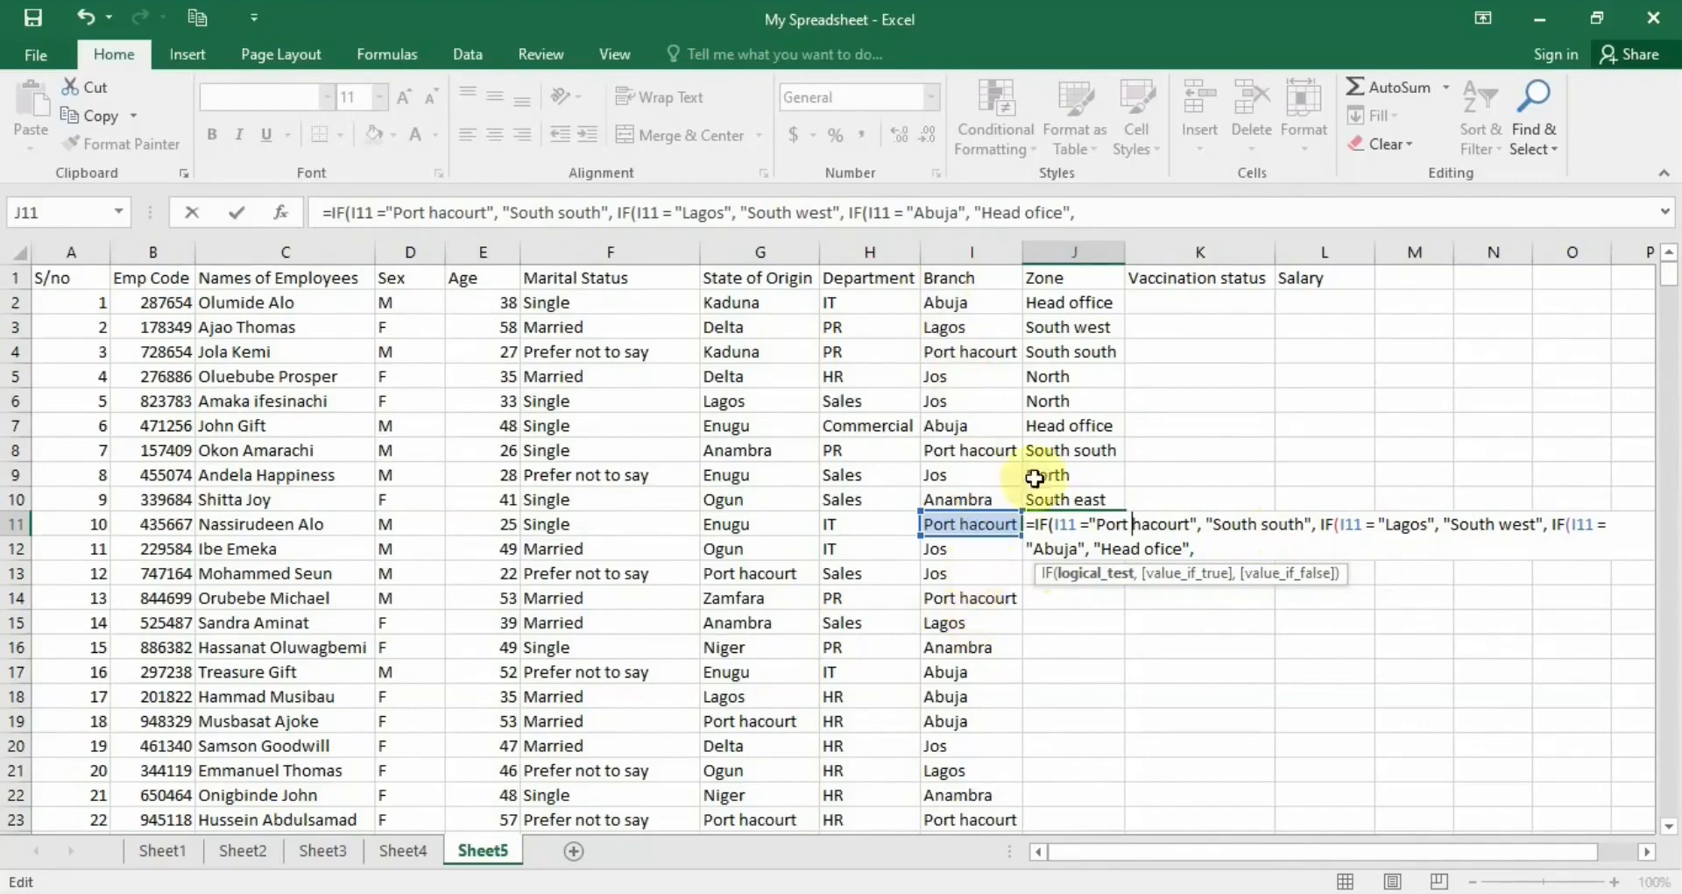
# - Nest a fourth IF in the J11 formula that returns "North" when I11 equals "Jos"
pyautogui.click(1212, 543)
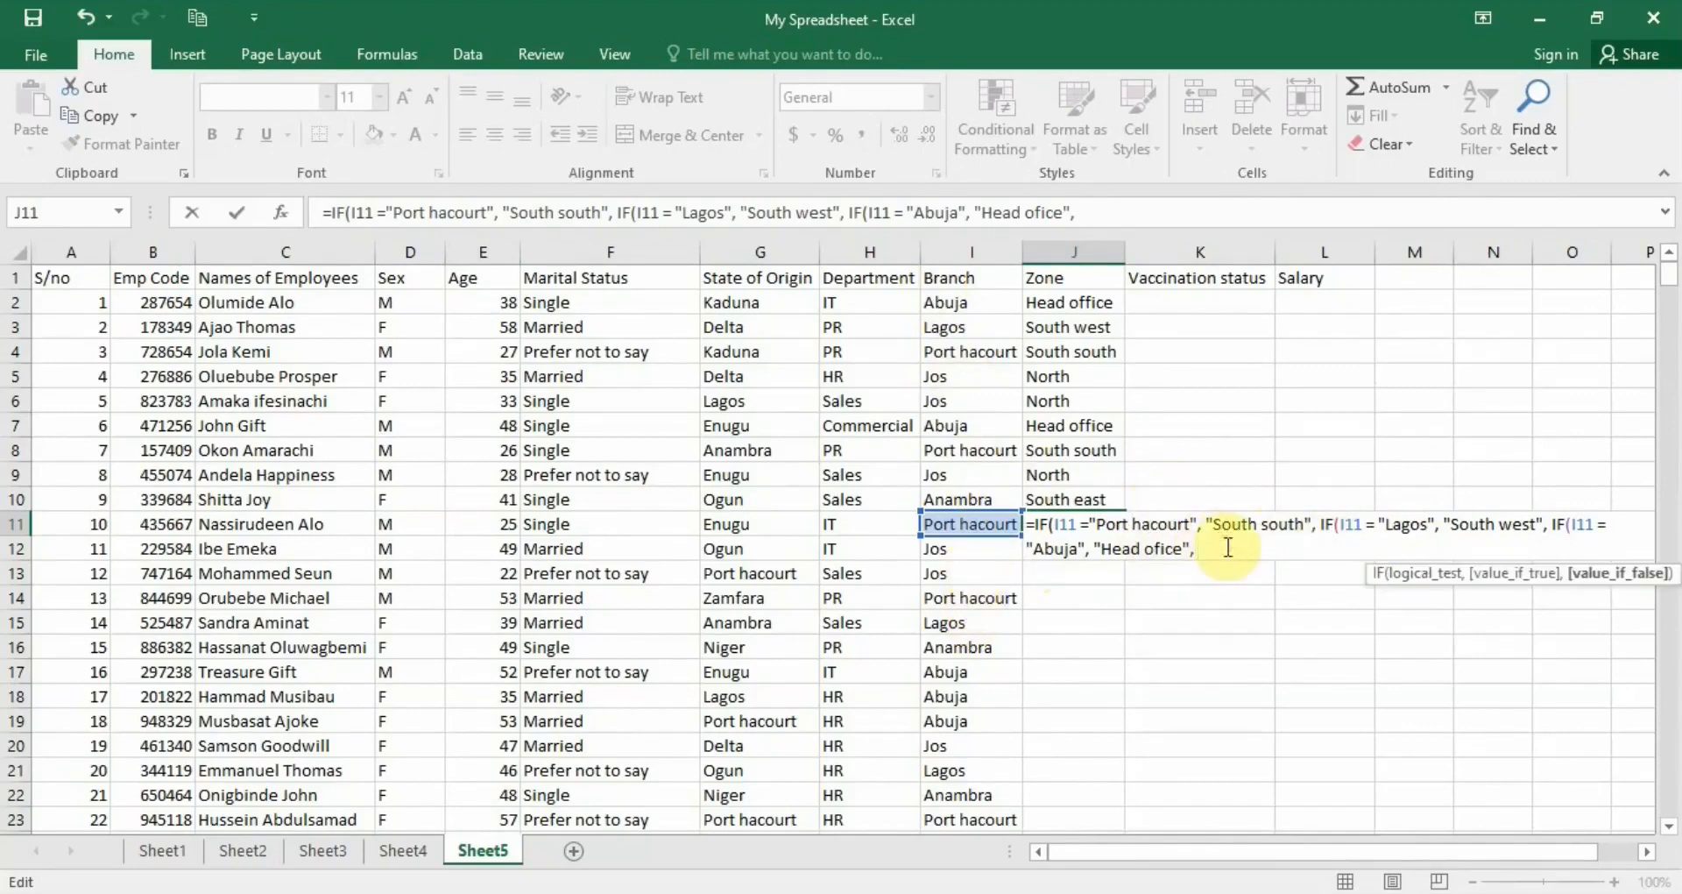
pyautogui.write('if')
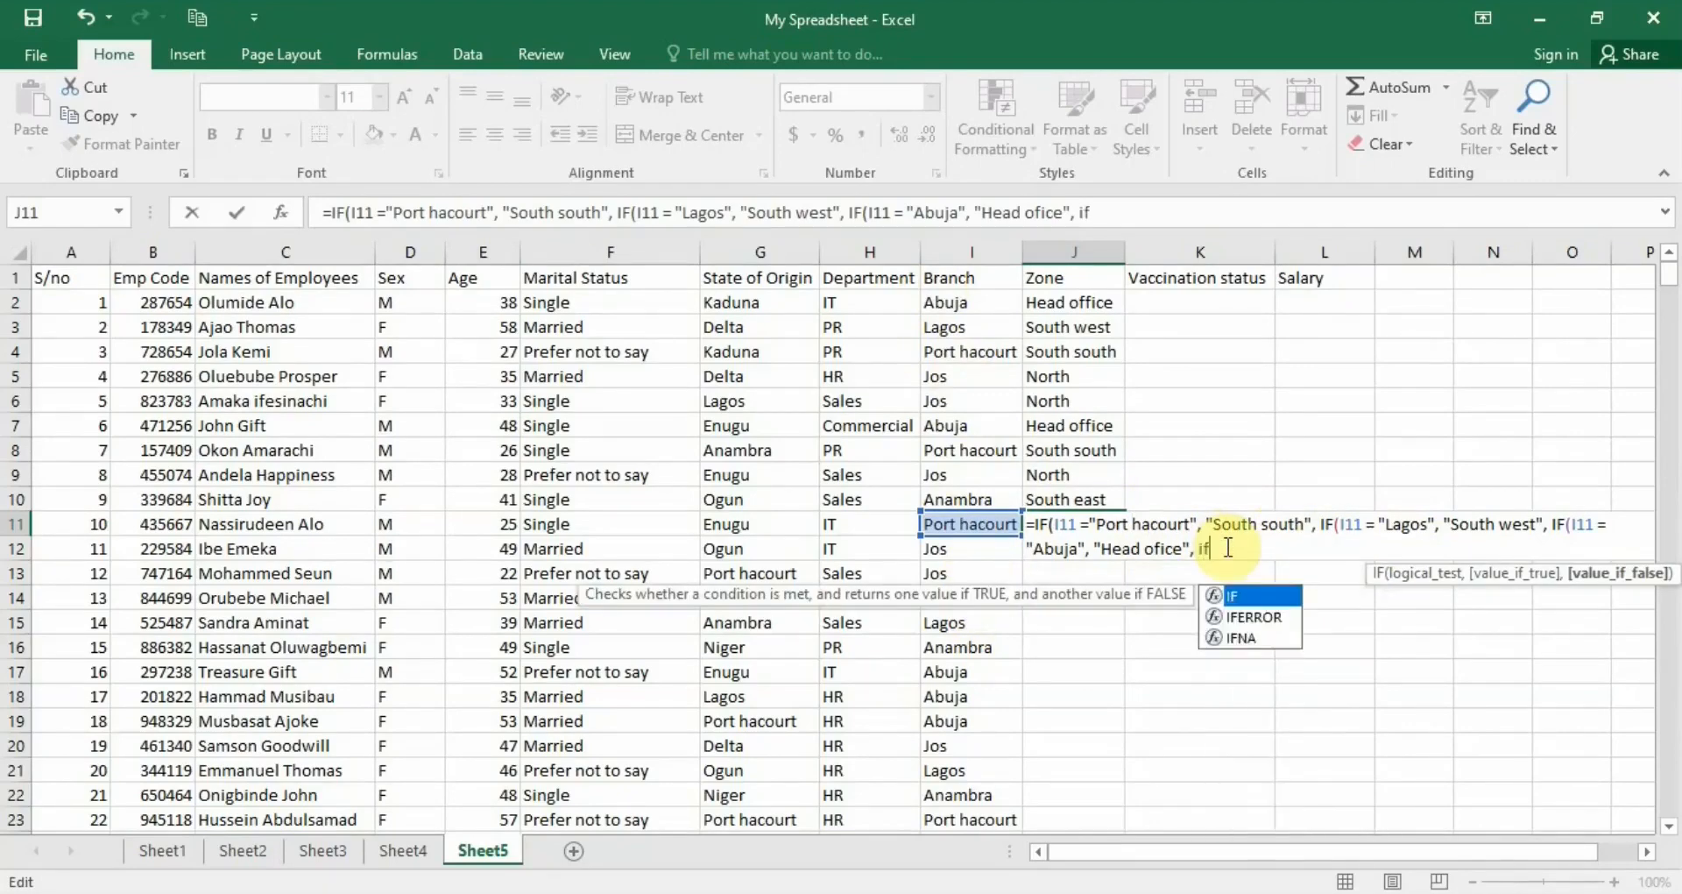
pyautogui.doubleClick(1268, 595)
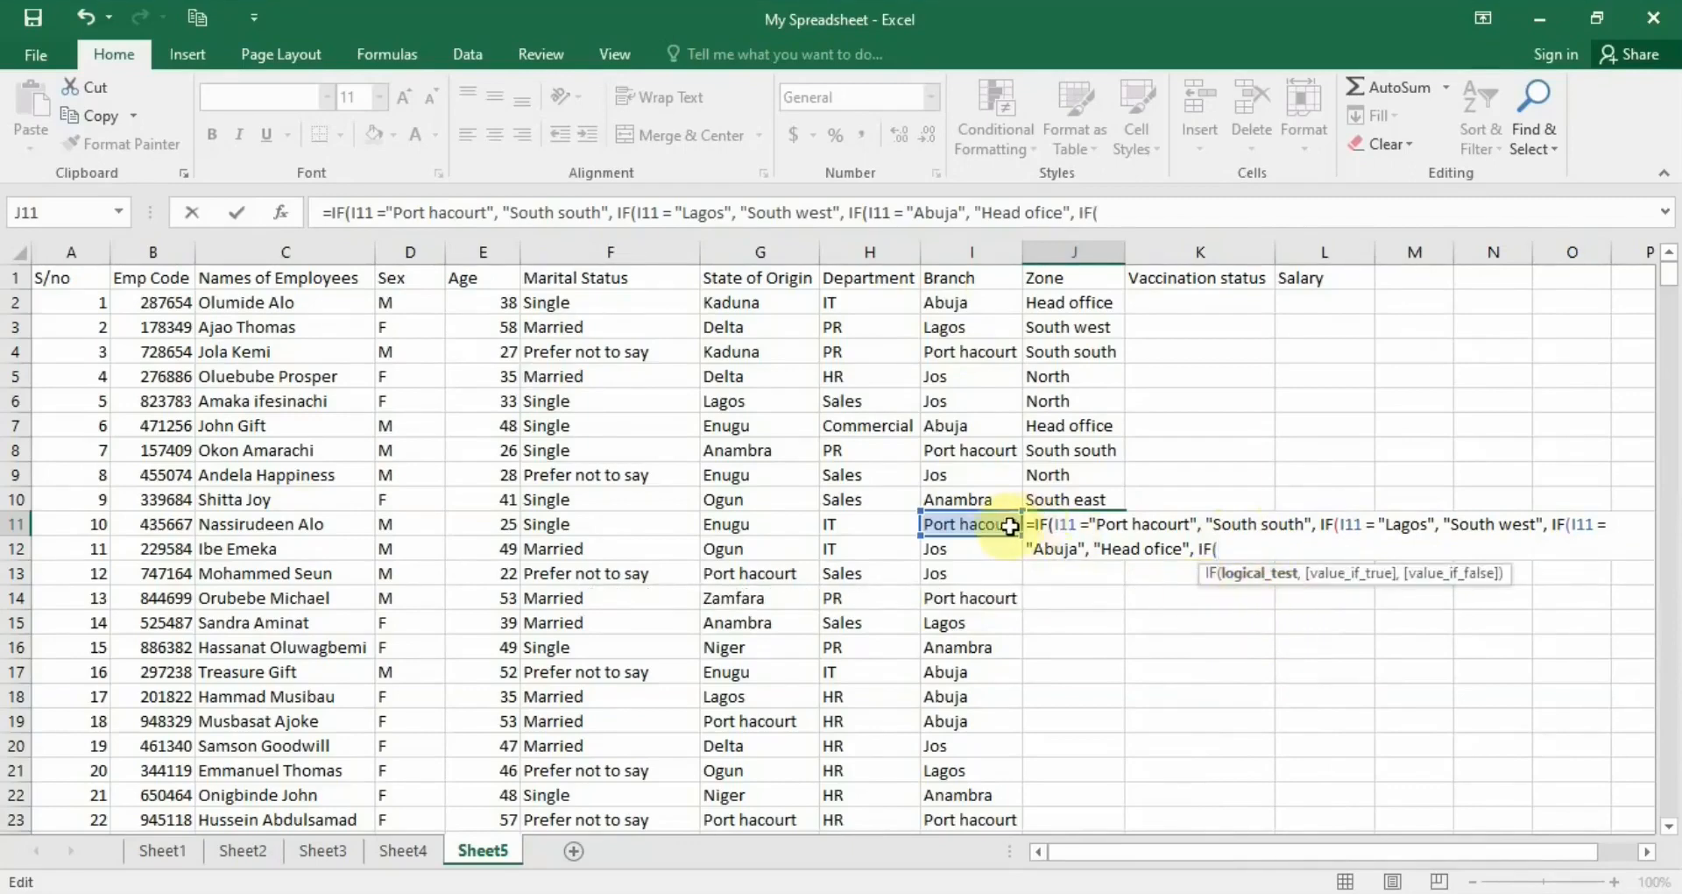
pyautogui.click(971, 524)
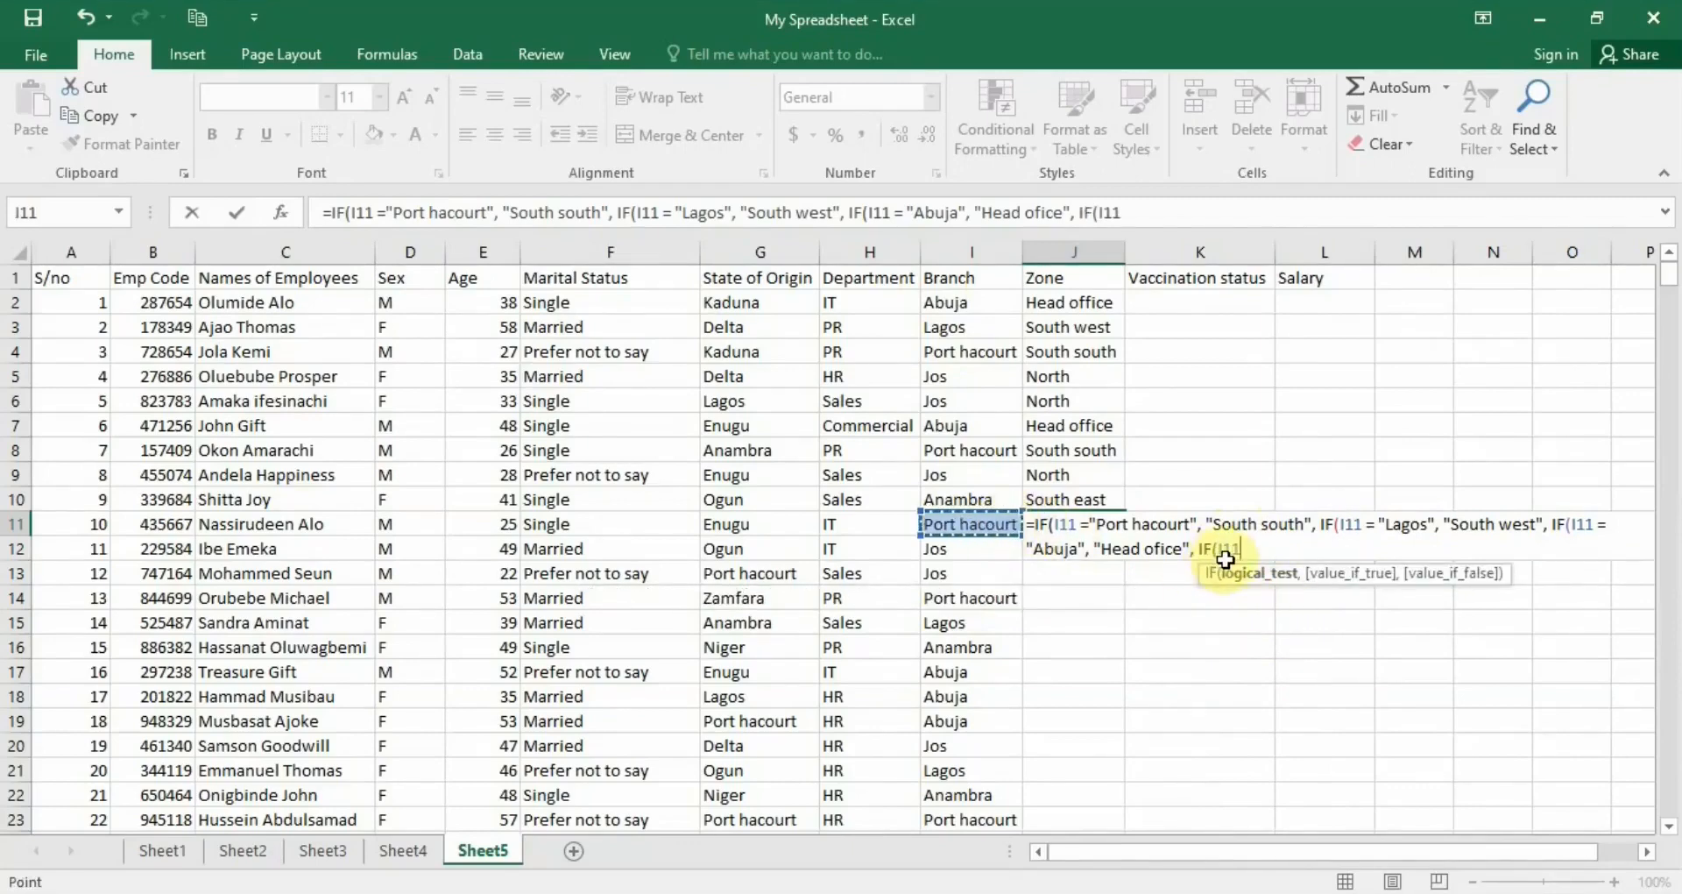
pyautogui.write('=')
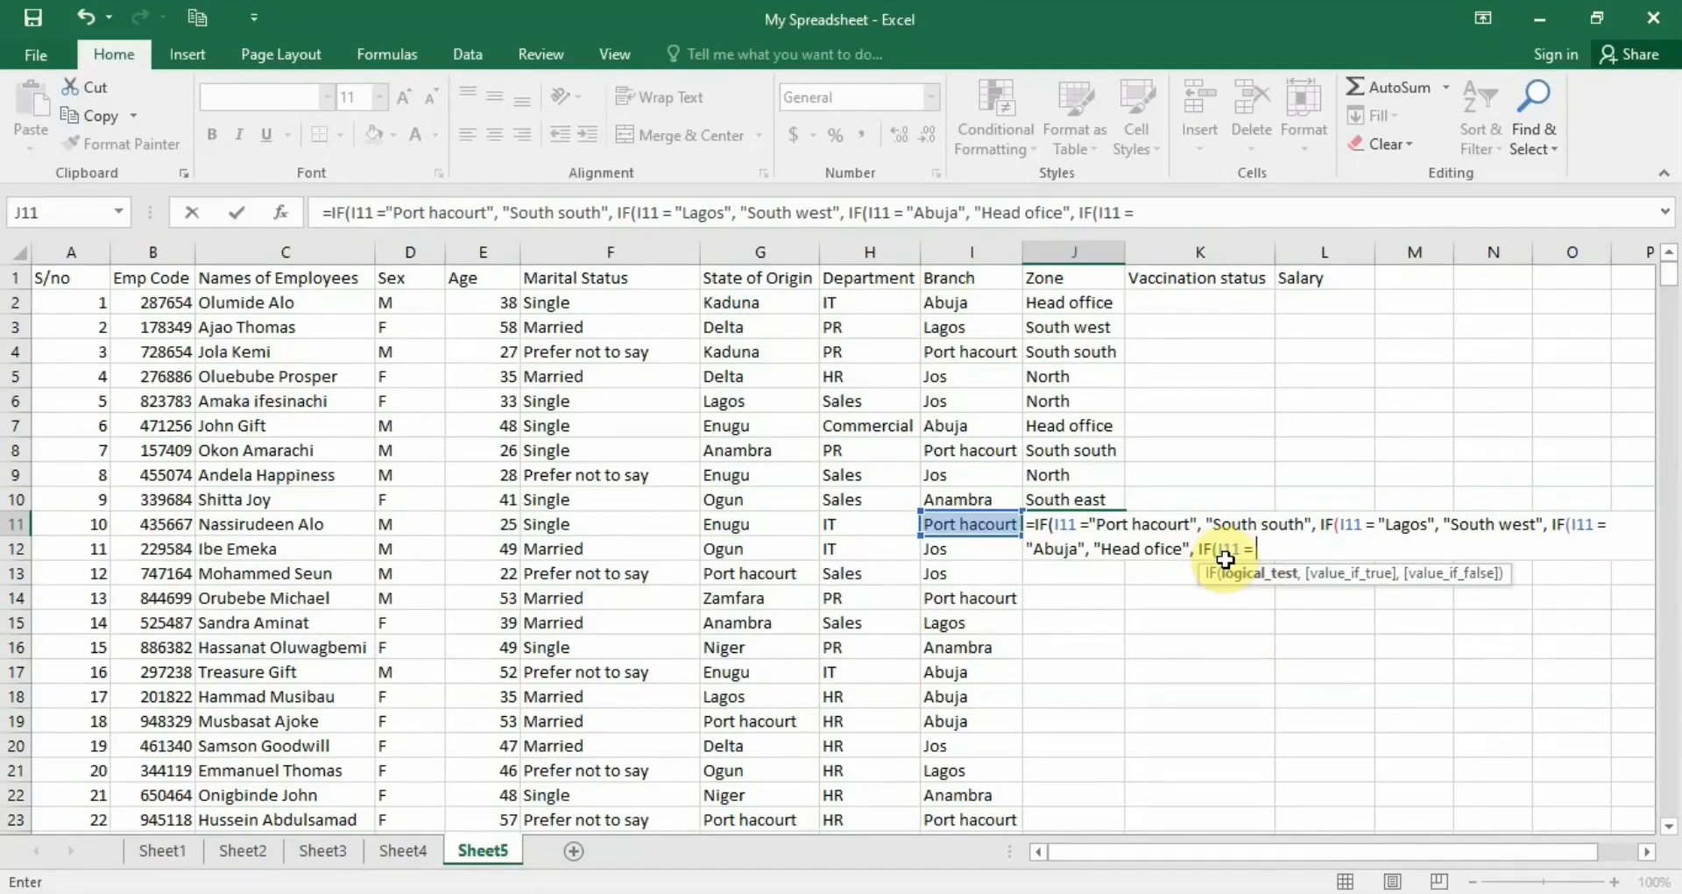
pyautogui.write(' "JOs')
pyautogui.press('BackSpace')
pyautogui.press('BackSpace')
pyautogui.write('os",')
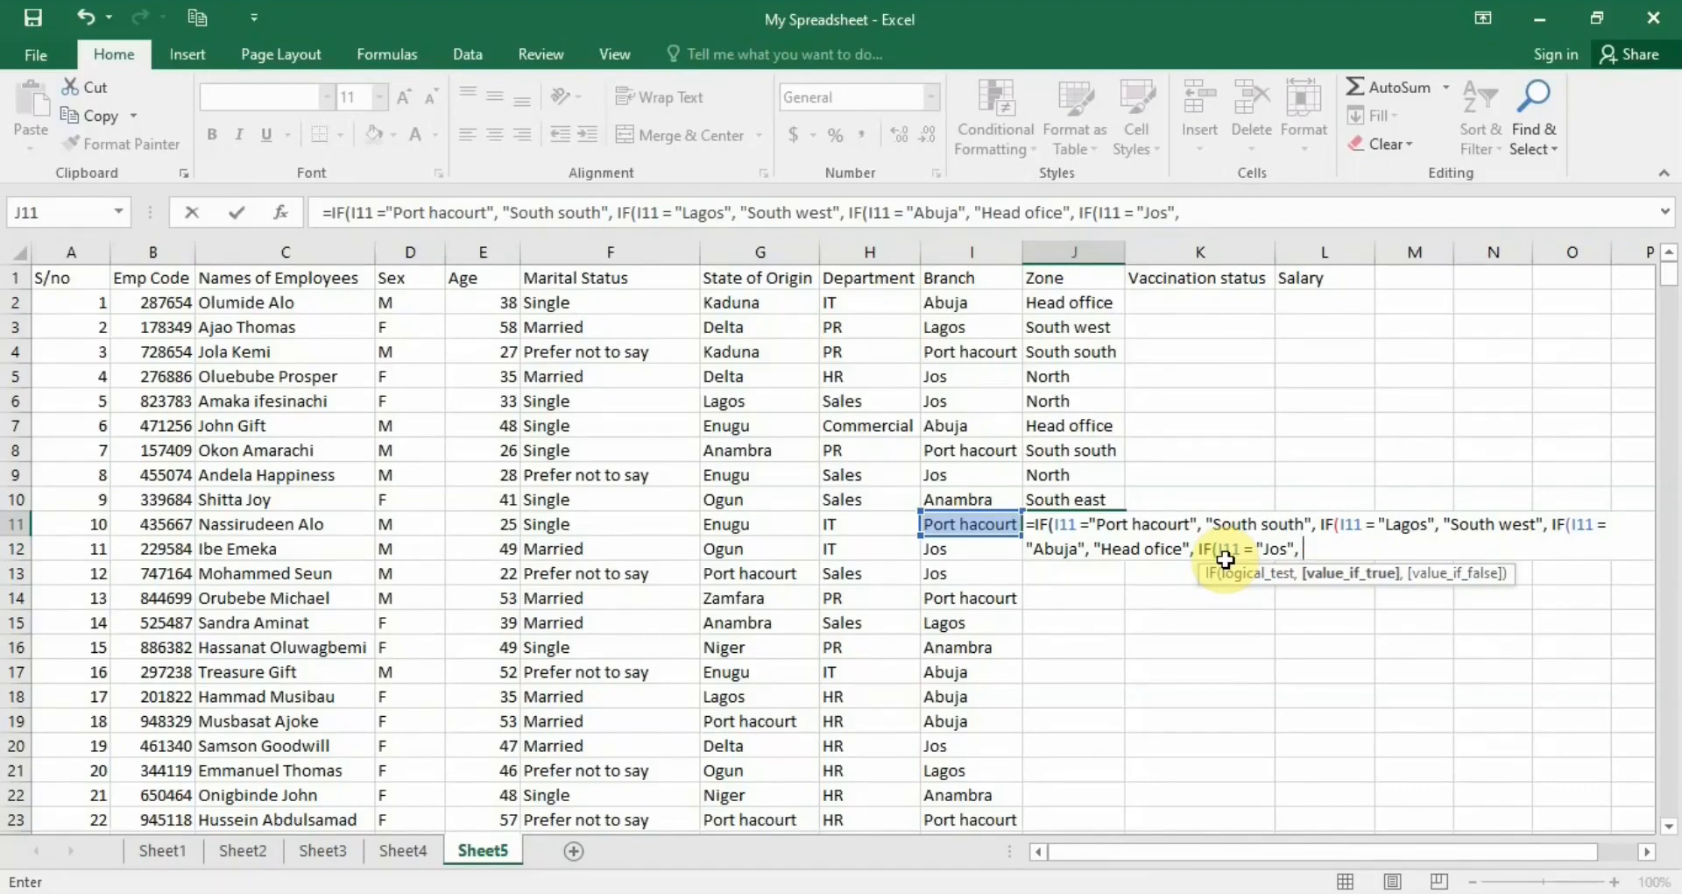
pyautogui.write('"North", if')
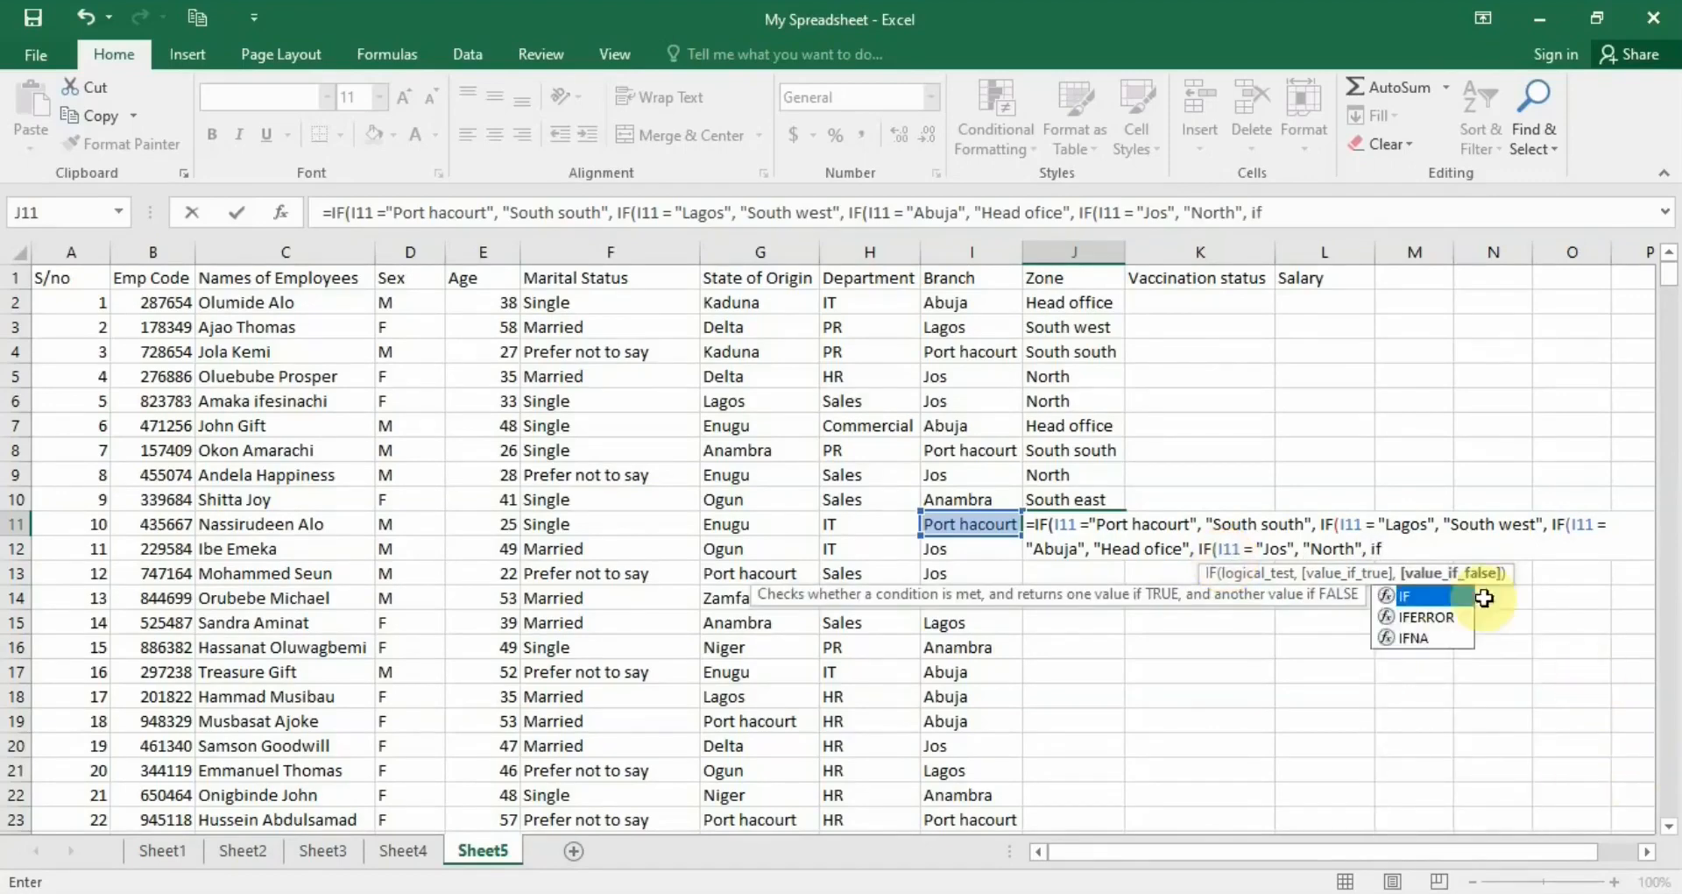
# - Nest a fifth IF returning "South east" when I11 equals "Anambra", then close all five IFs and enter the J11 formula
pyautogui.doubleClick(1415, 590)
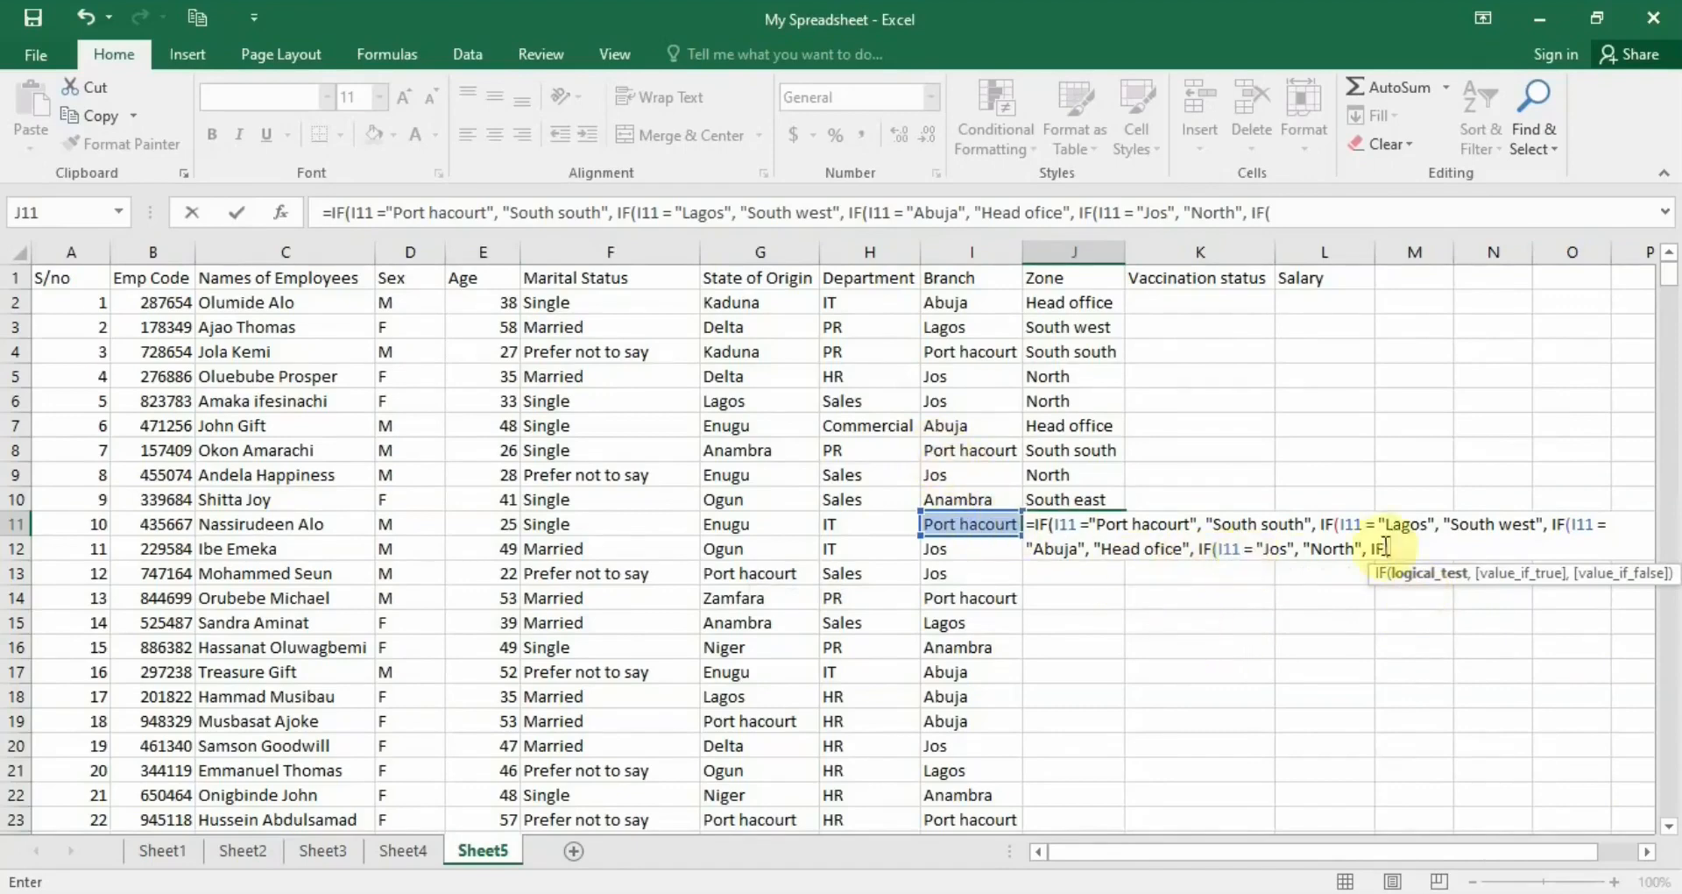
pyautogui.click(969, 530)
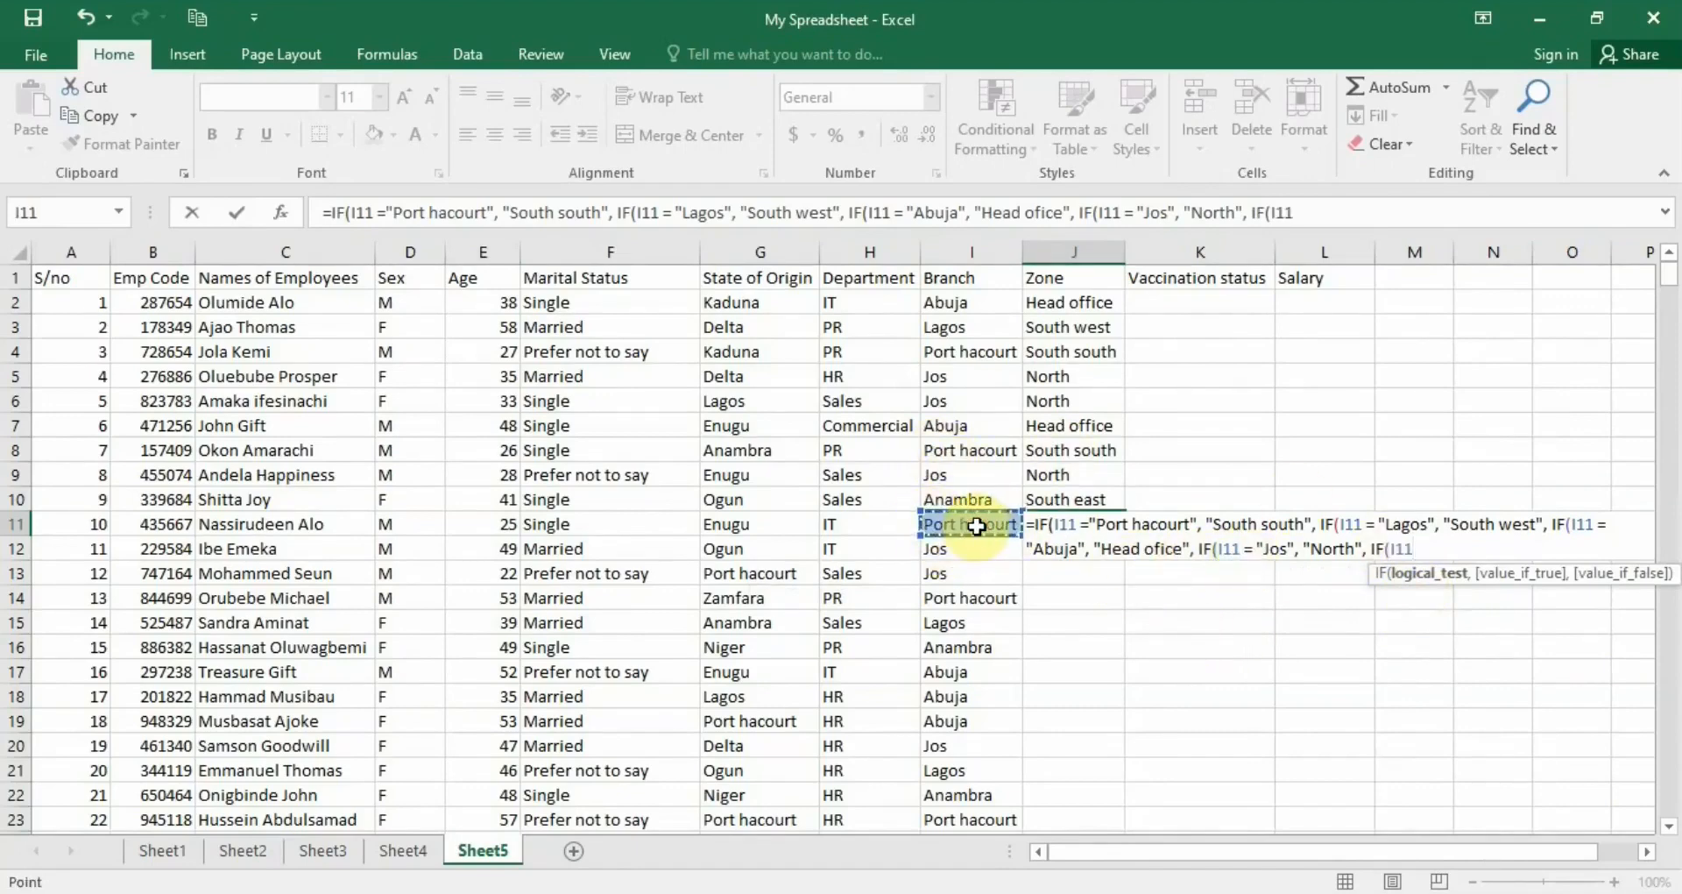
pyautogui.write('= "Anambrra')
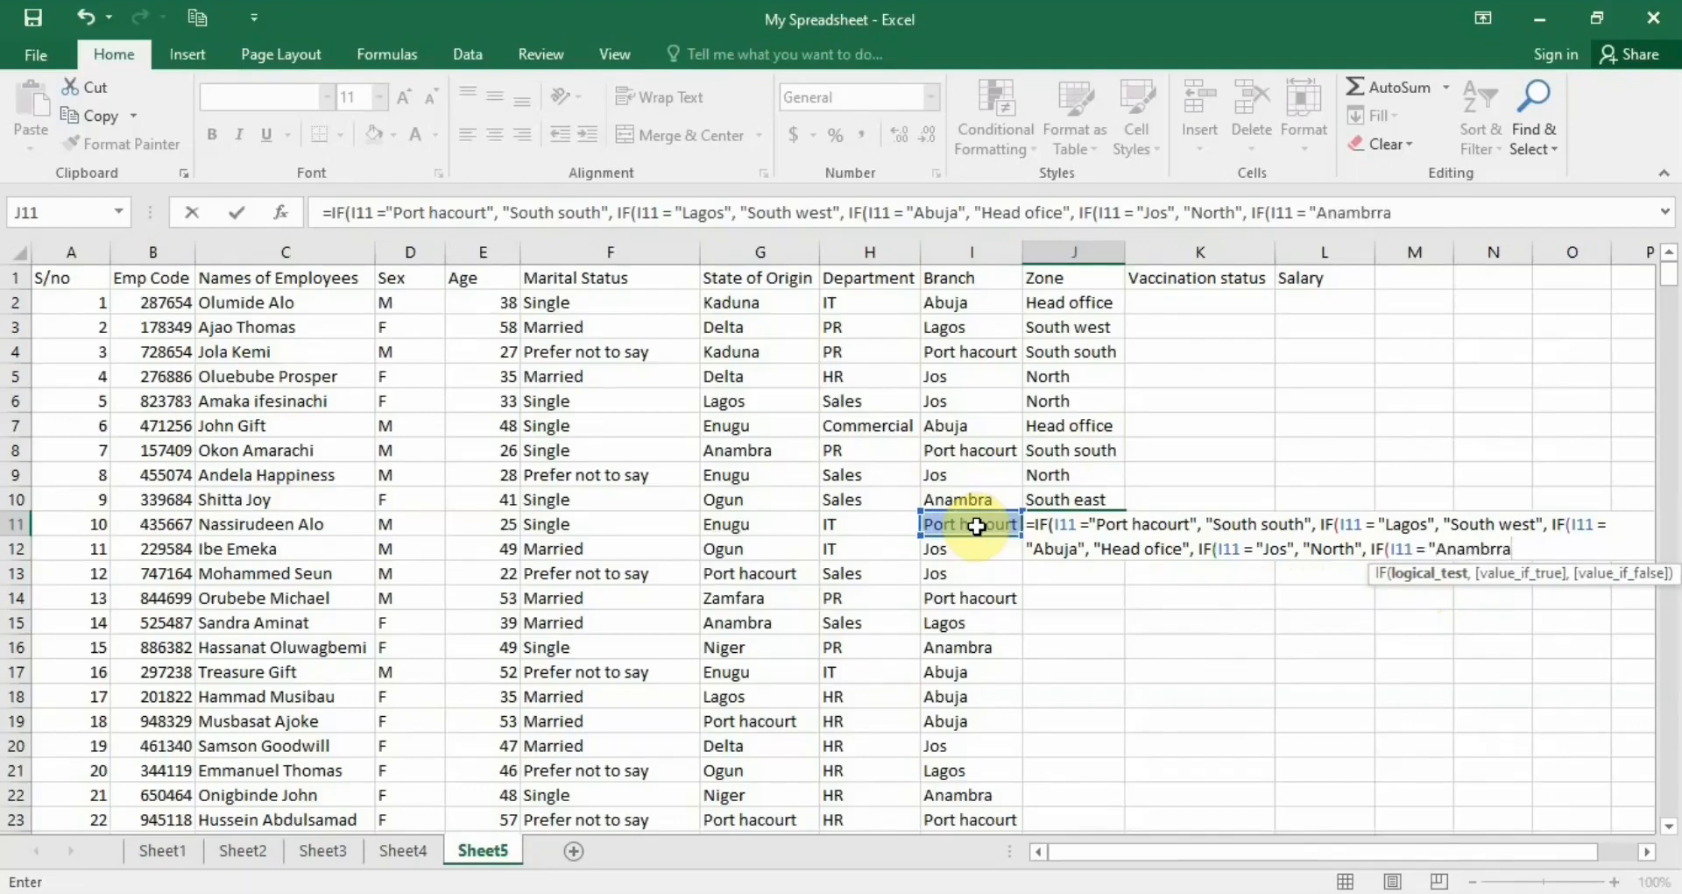
pyautogui.press('BackSpace')
pyautogui.press('BackSpace')
pyautogui.write('a",')
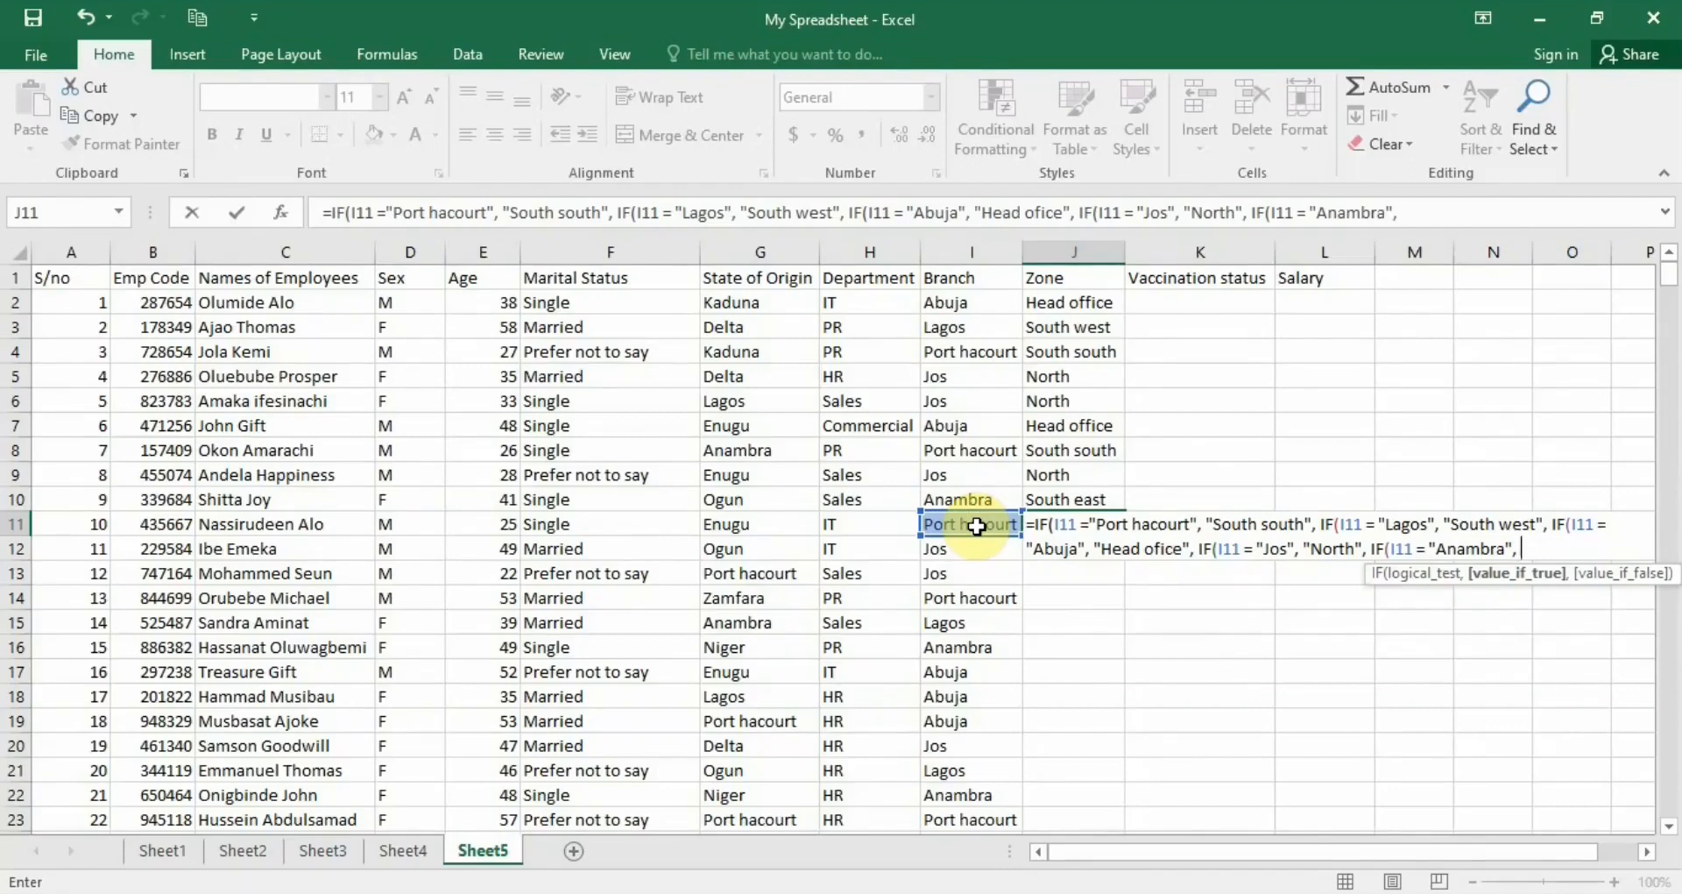
pyautogui.write('S')
pyautogui.press('BackSpace')
pyautogui.write('"South east')
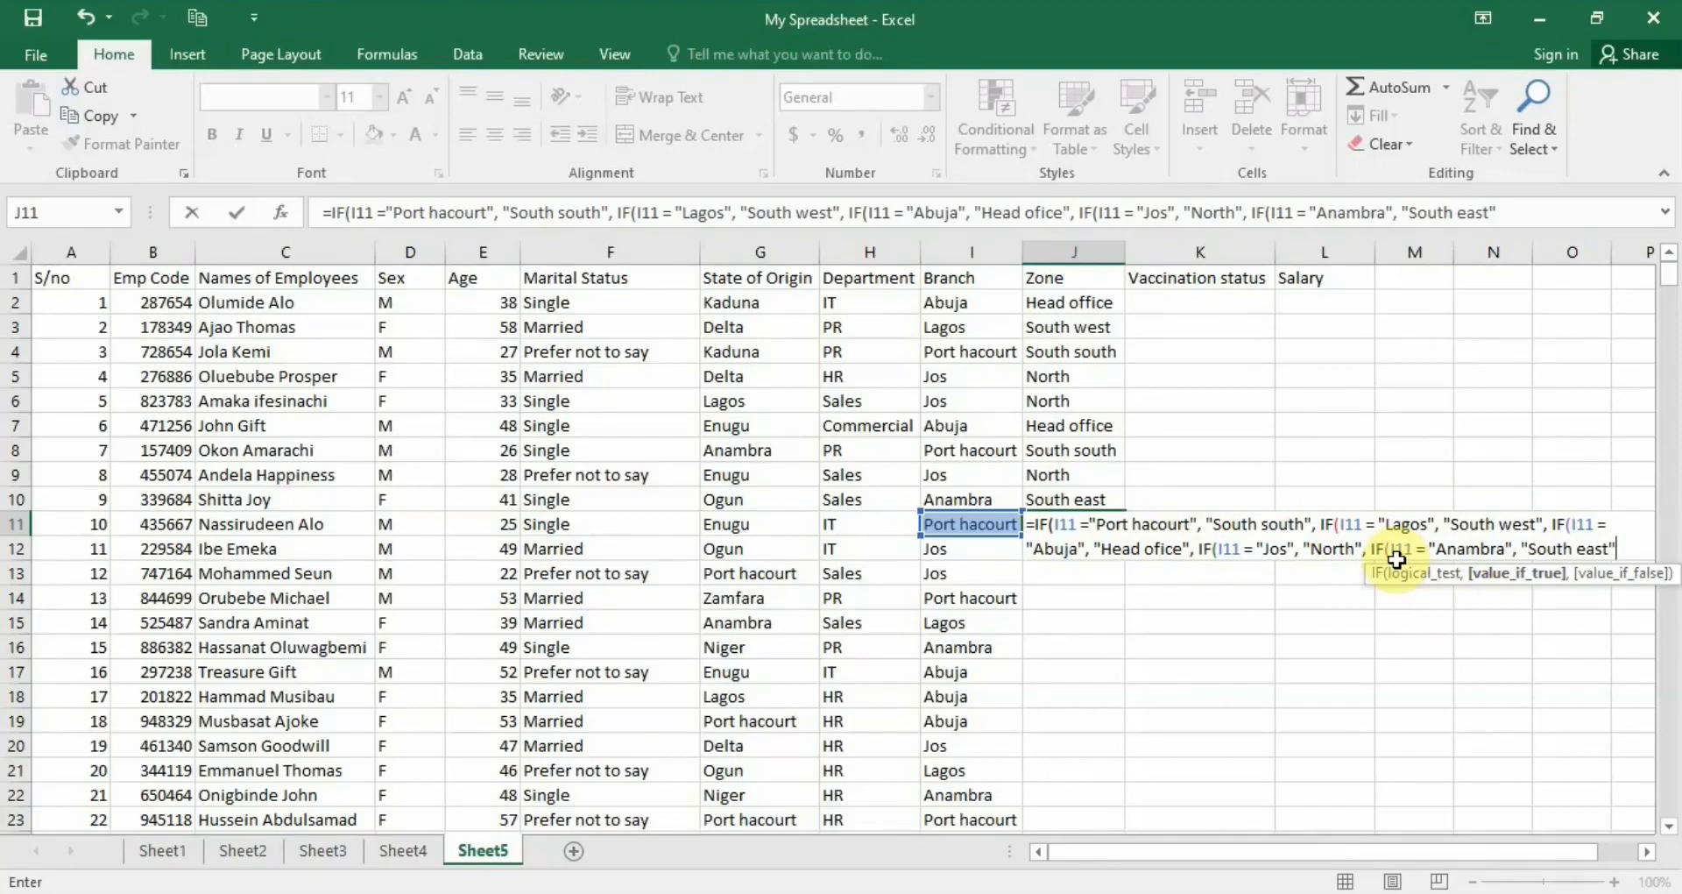
pyautogui.write('))')
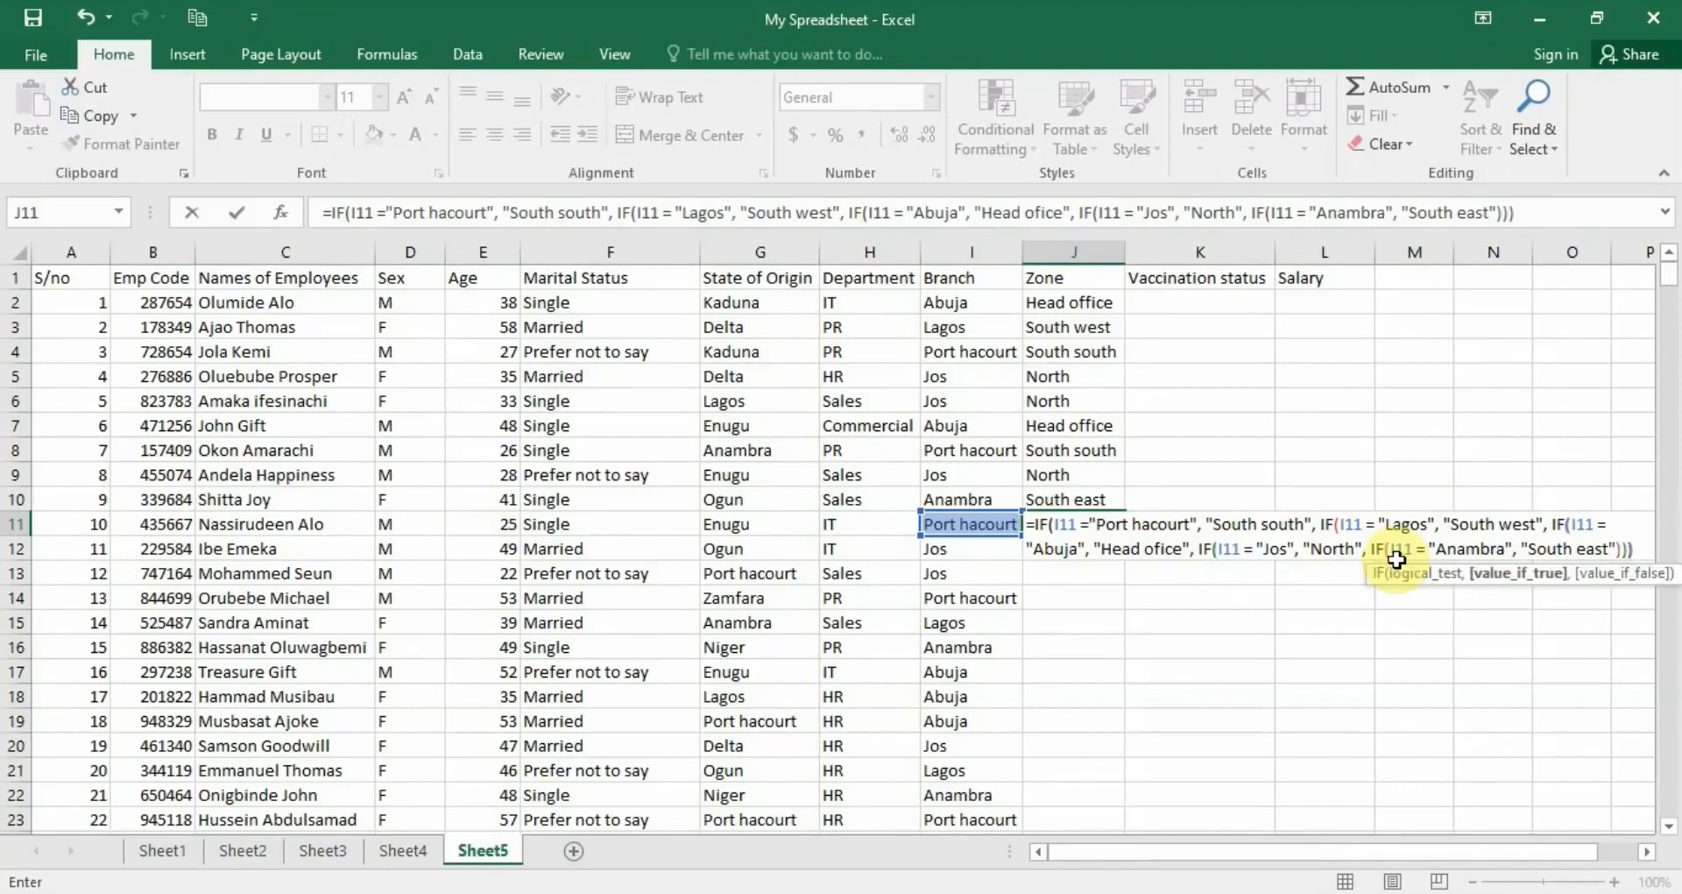
pyautogui.write('))')
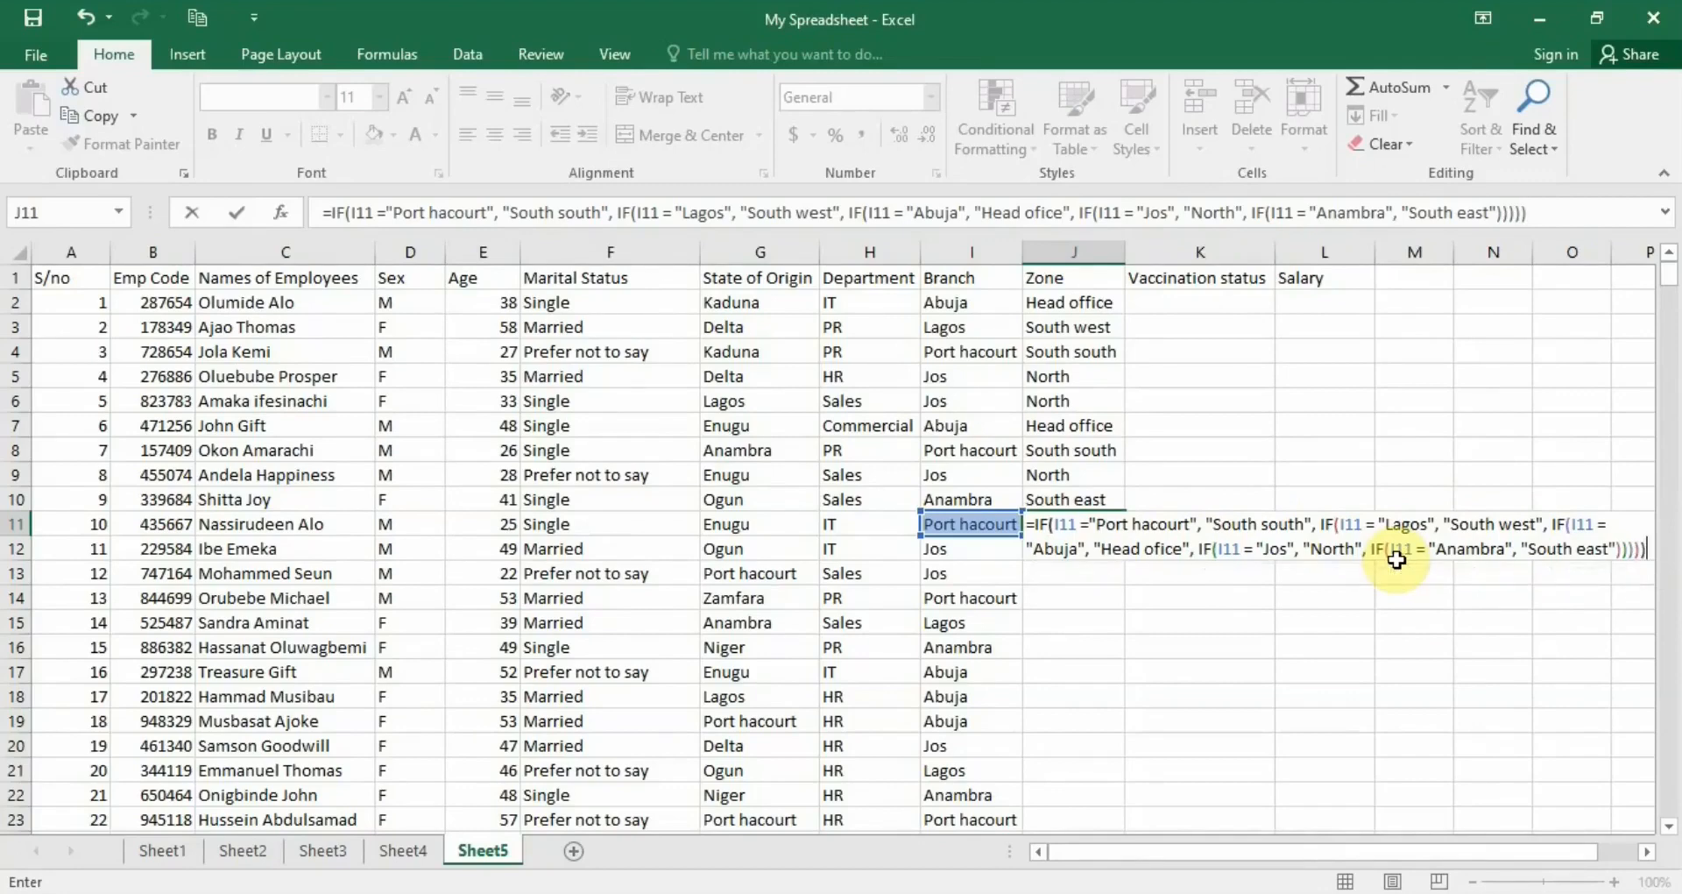
pyautogui.press('Return')
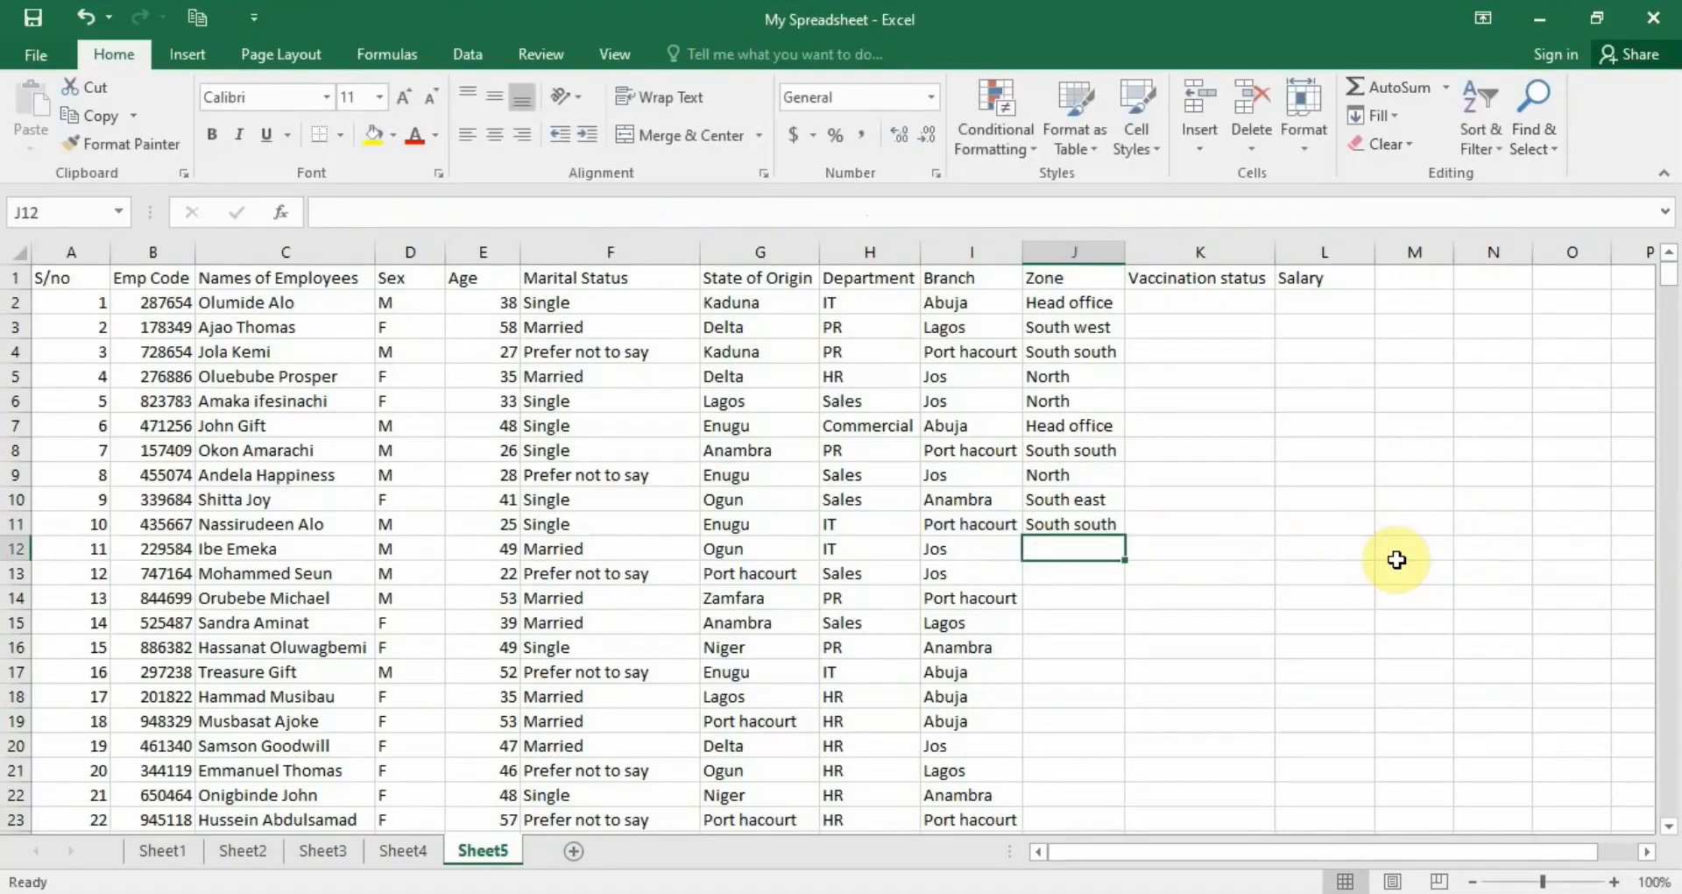
# - Fill the J11 formula down the Zone column to row 501 and check the last rows
pyautogui.click(1057, 521)
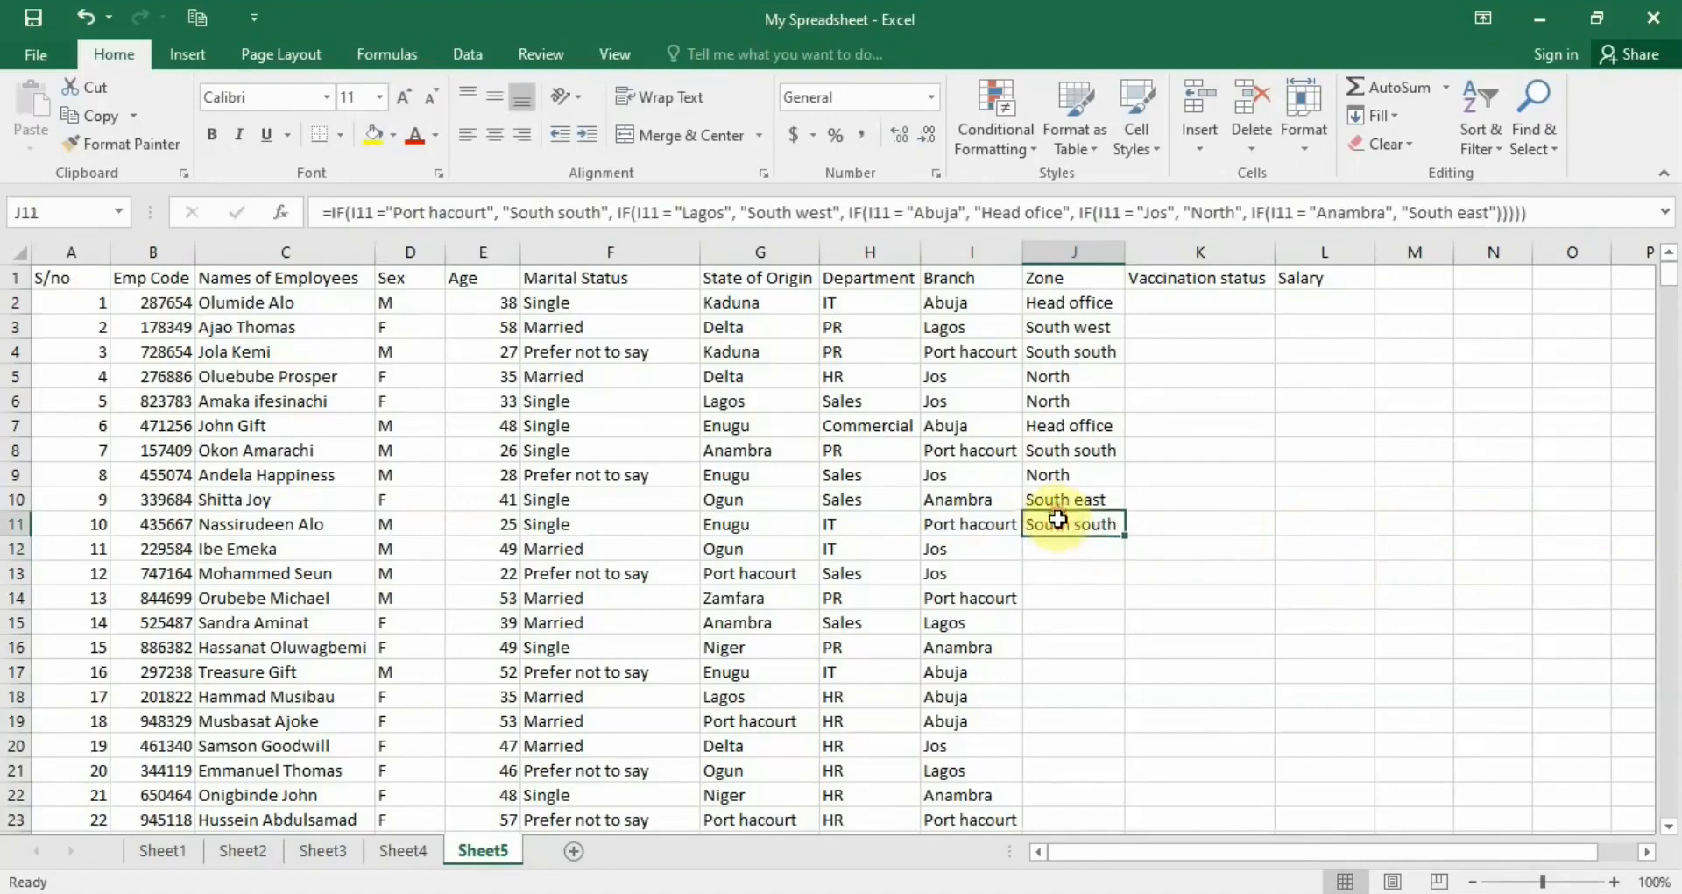
pyautogui.doubleClick(1126, 534)
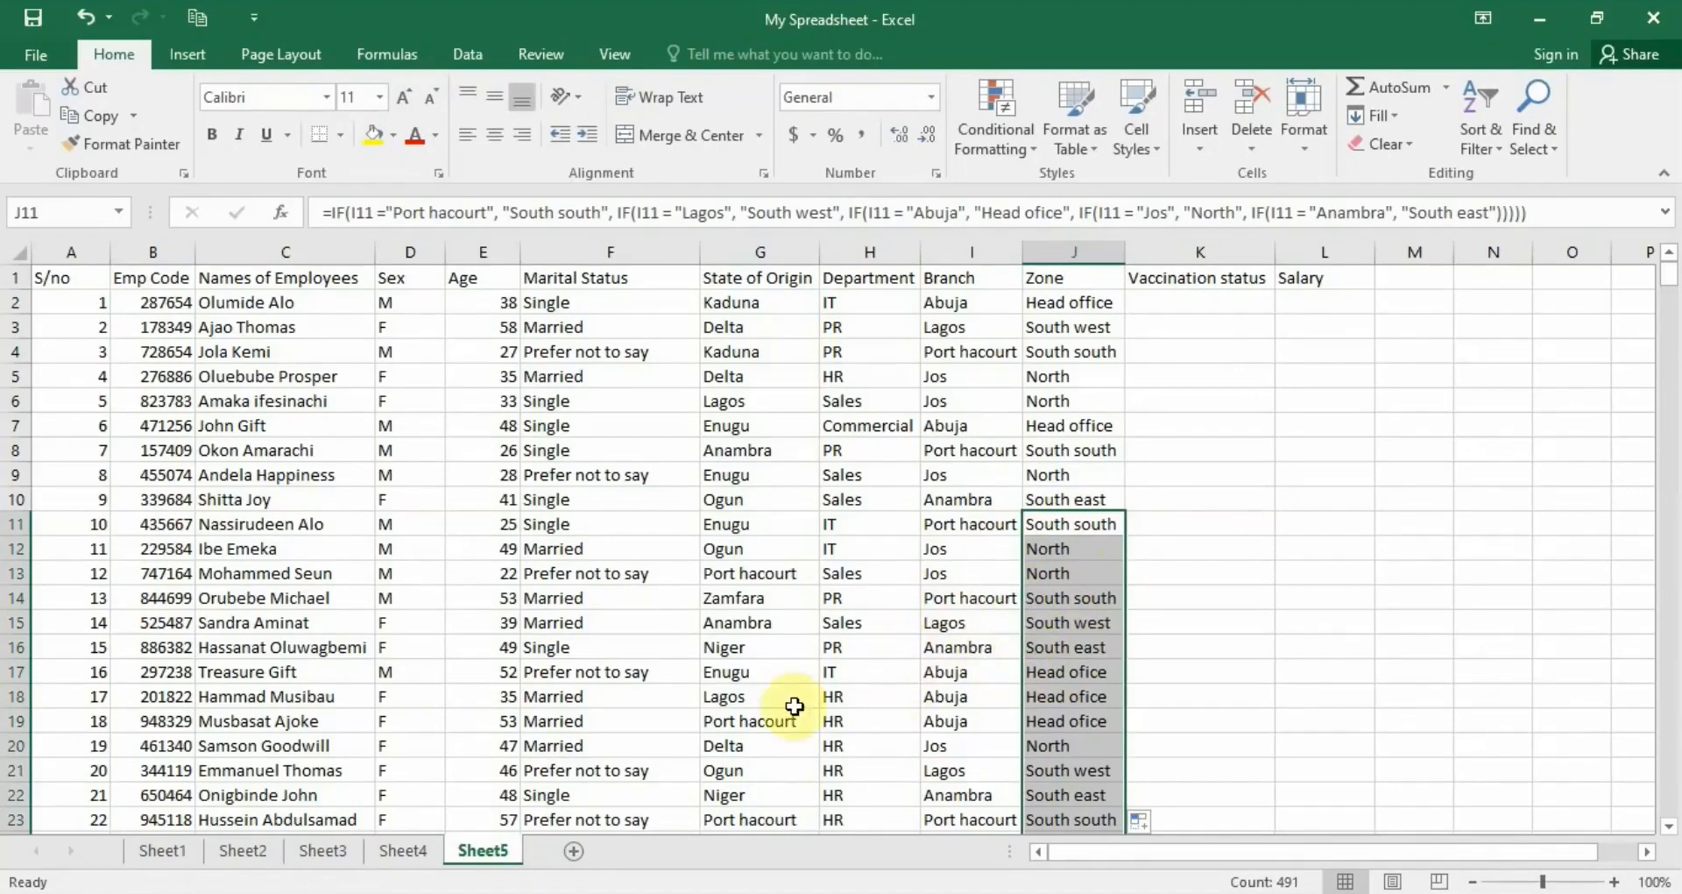
pyautogui.scroll(-4, 1074, 696)
pyautogui.scroll(-20, 1065, 699)
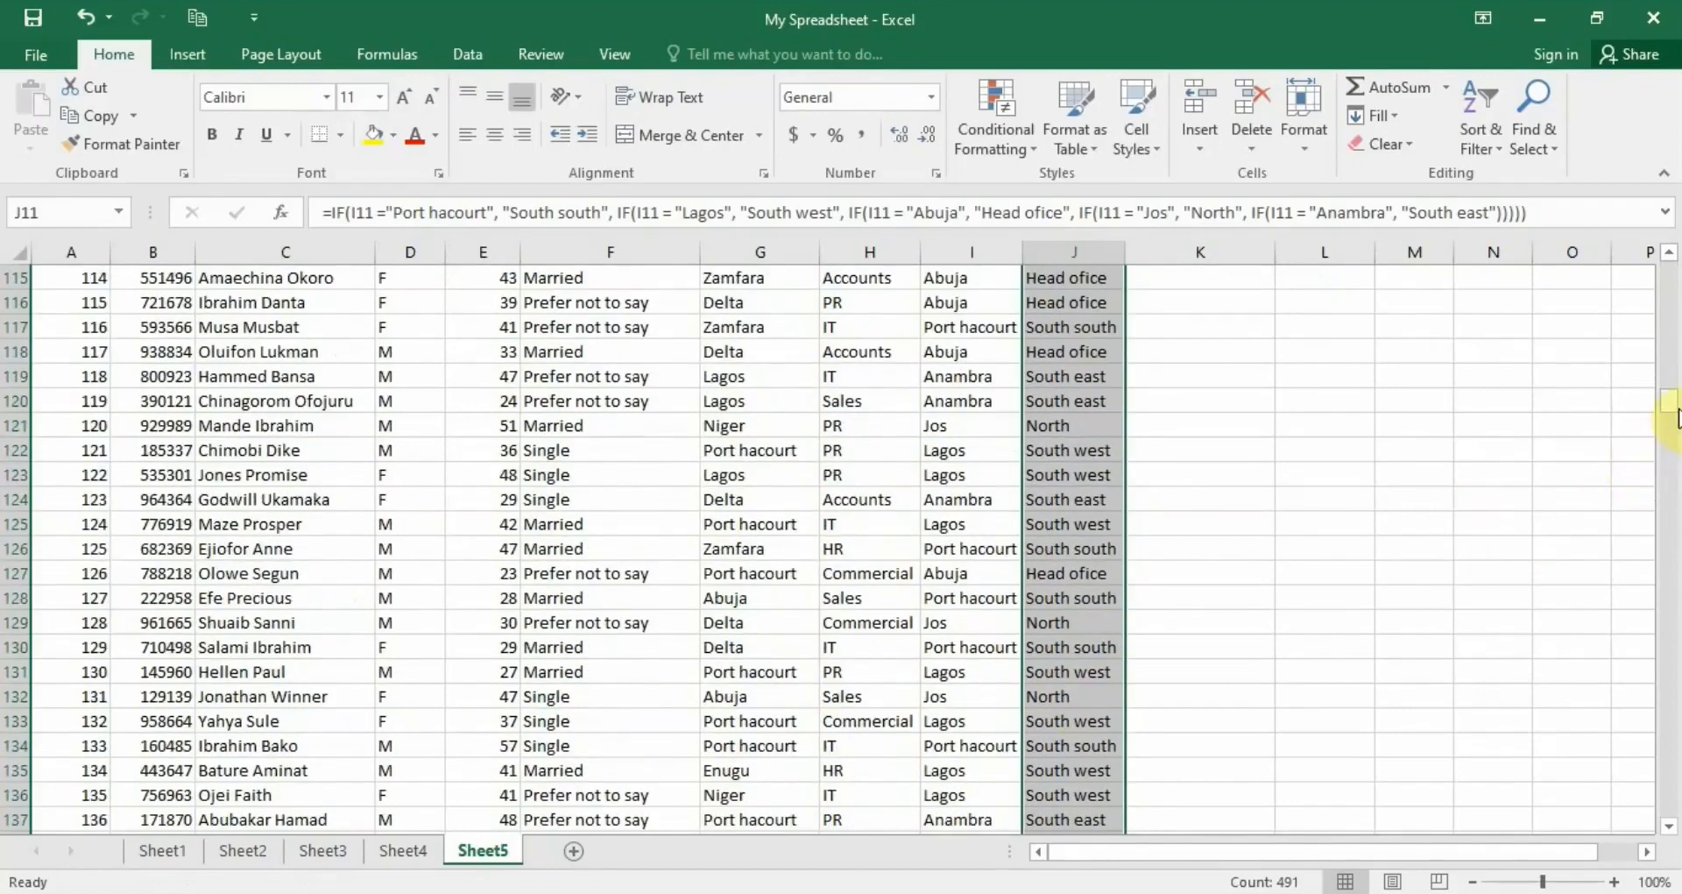
pyautogui.moveTo(1668, 400); pyautogui.dragTo(1675, 834)
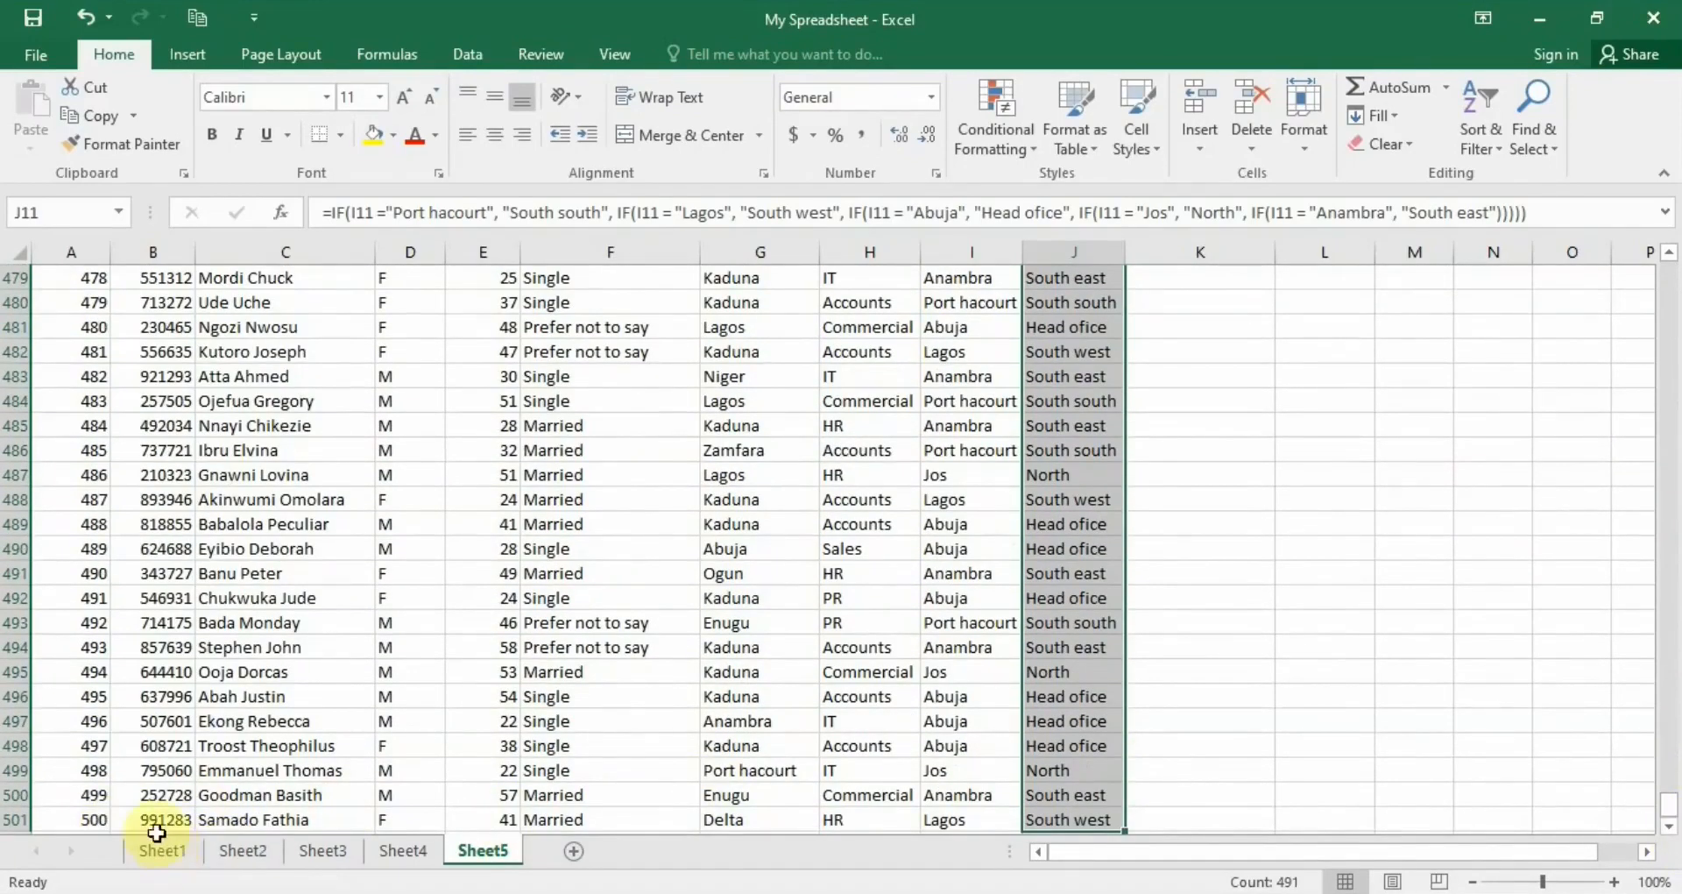
pyautogui.moveTo(1661, 798); pyautogui.dragTo(1647, 268)
# - Start a CHOOSE formula in K2 that uses RANDBETWEEN(1, 2) as its index number
pyautogui.doubleClick(1184, 304)
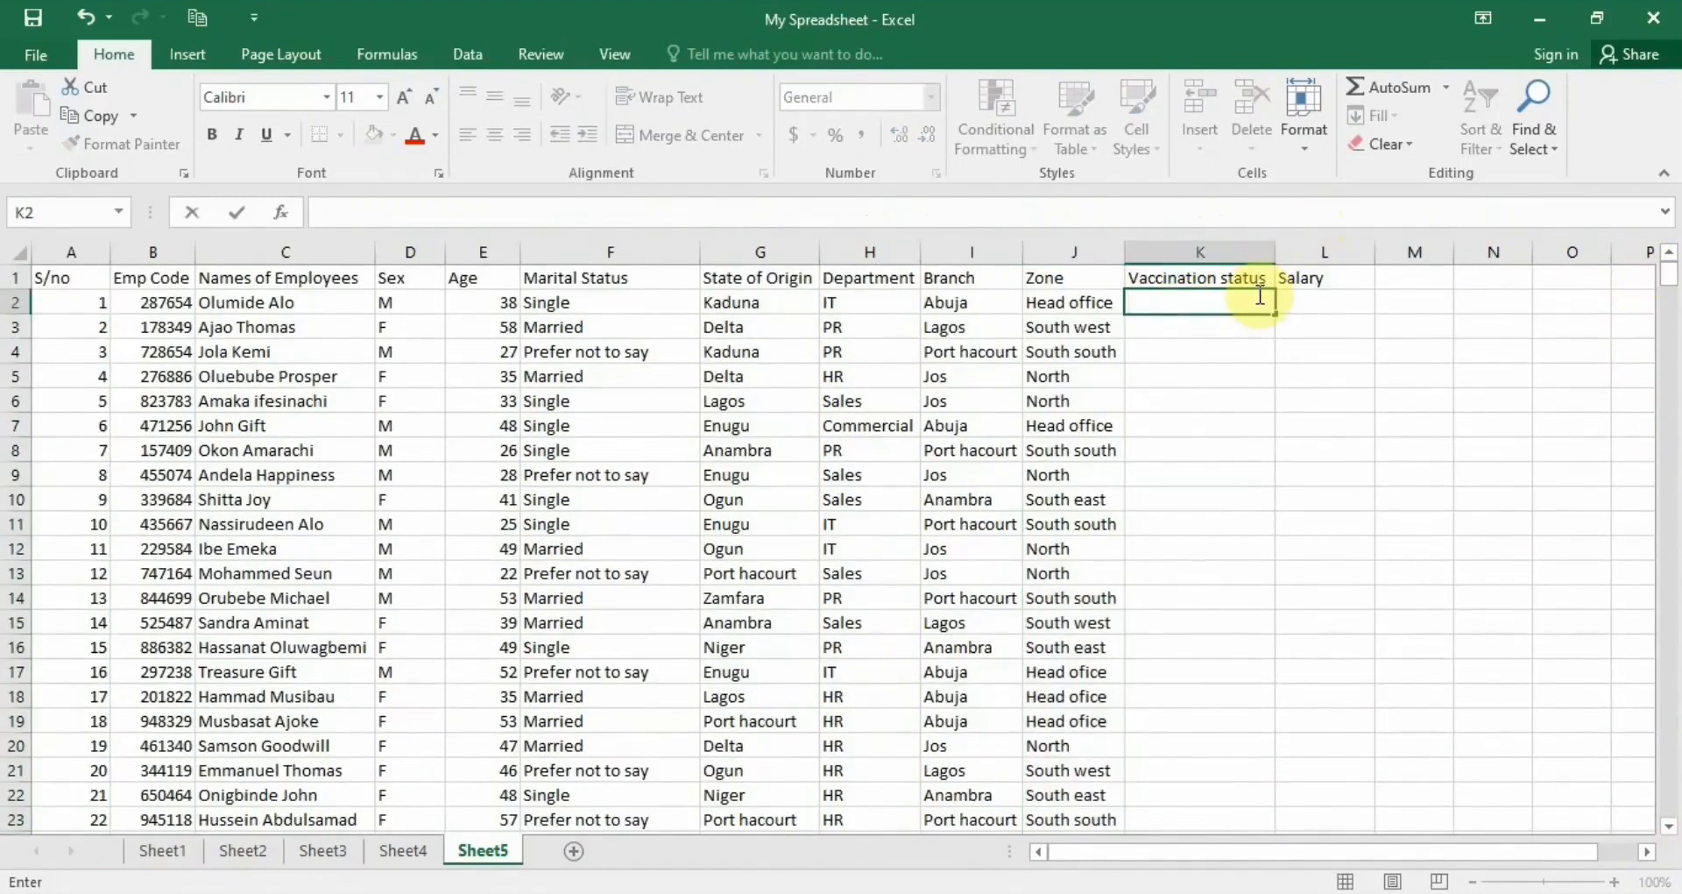
pyautogui.write('=c')
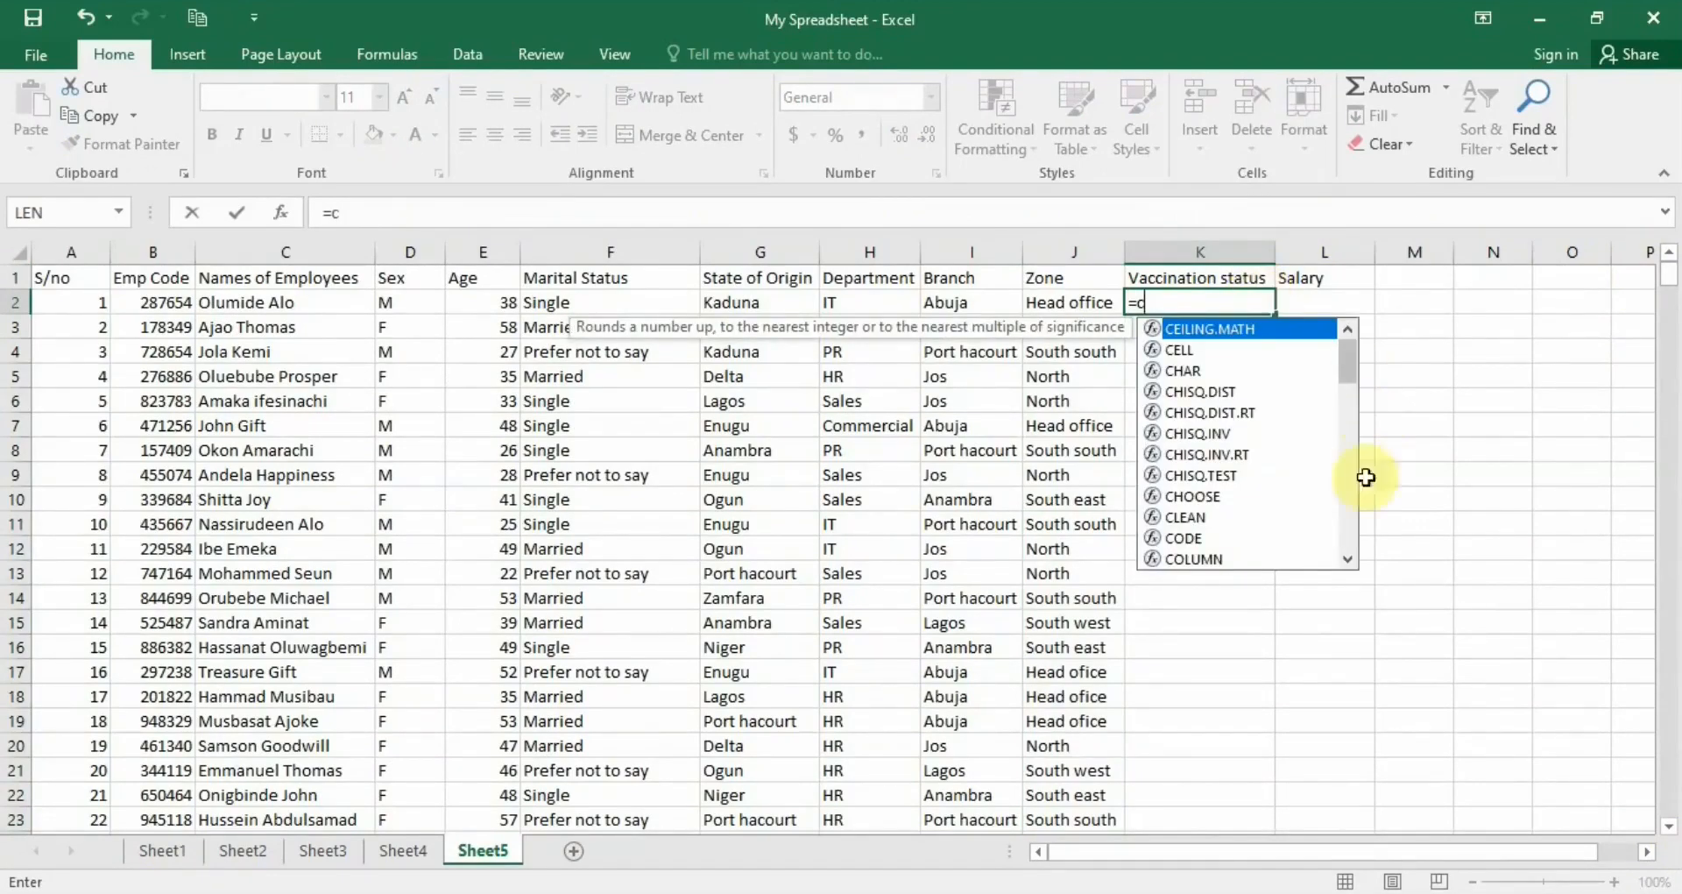
pyautogui.doubleClick(1223, 496)
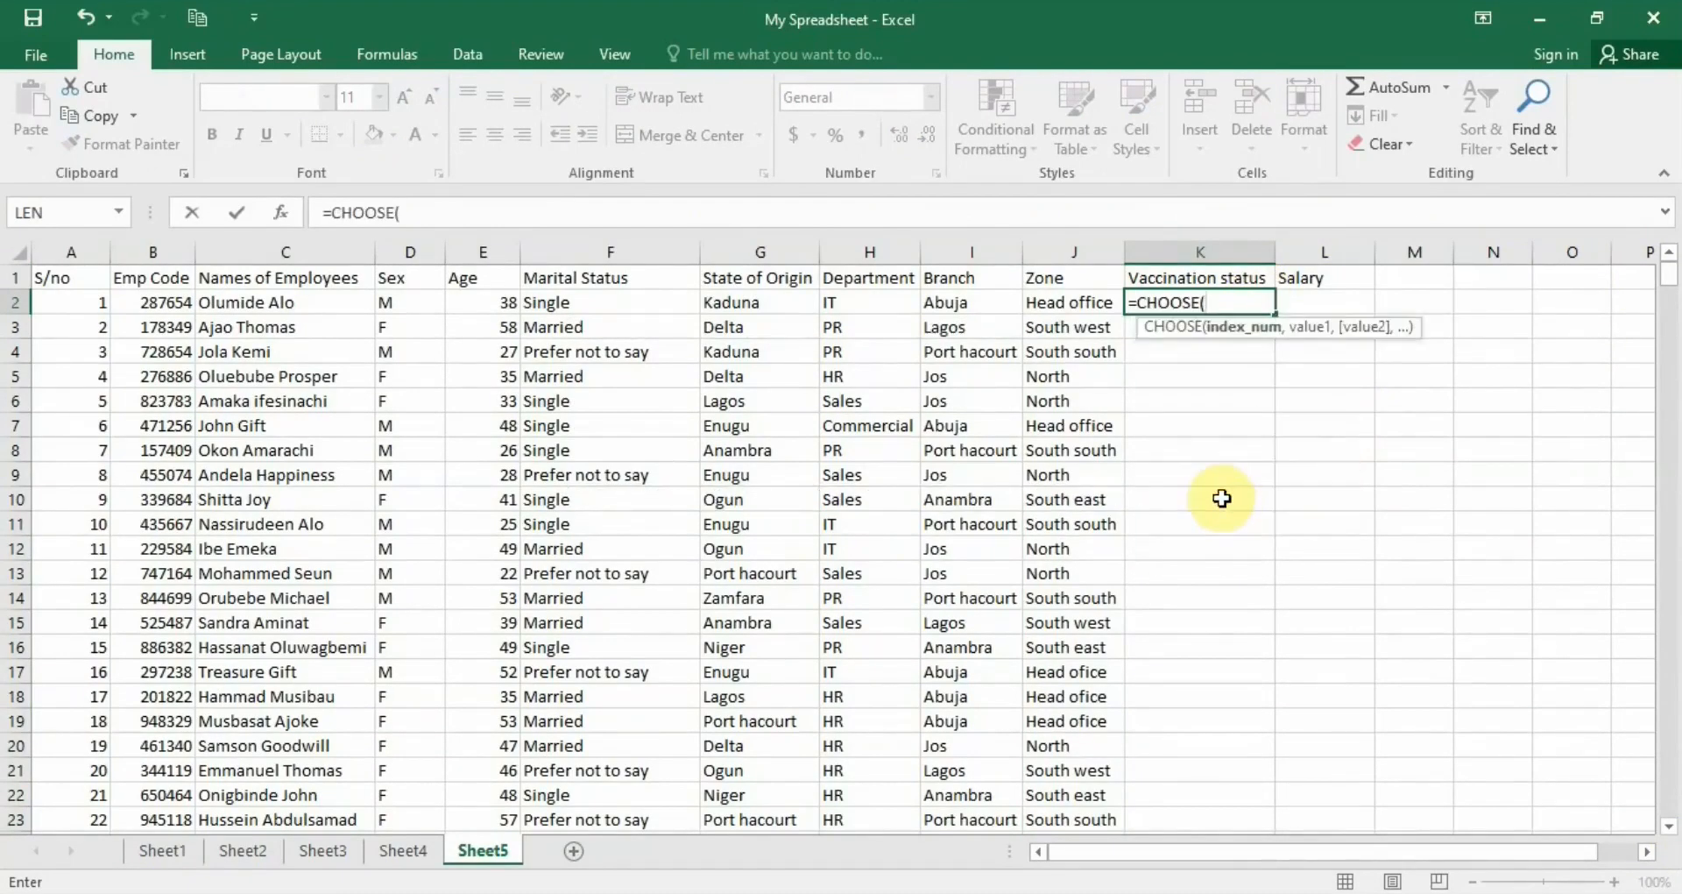
pyautogui.write('ra')
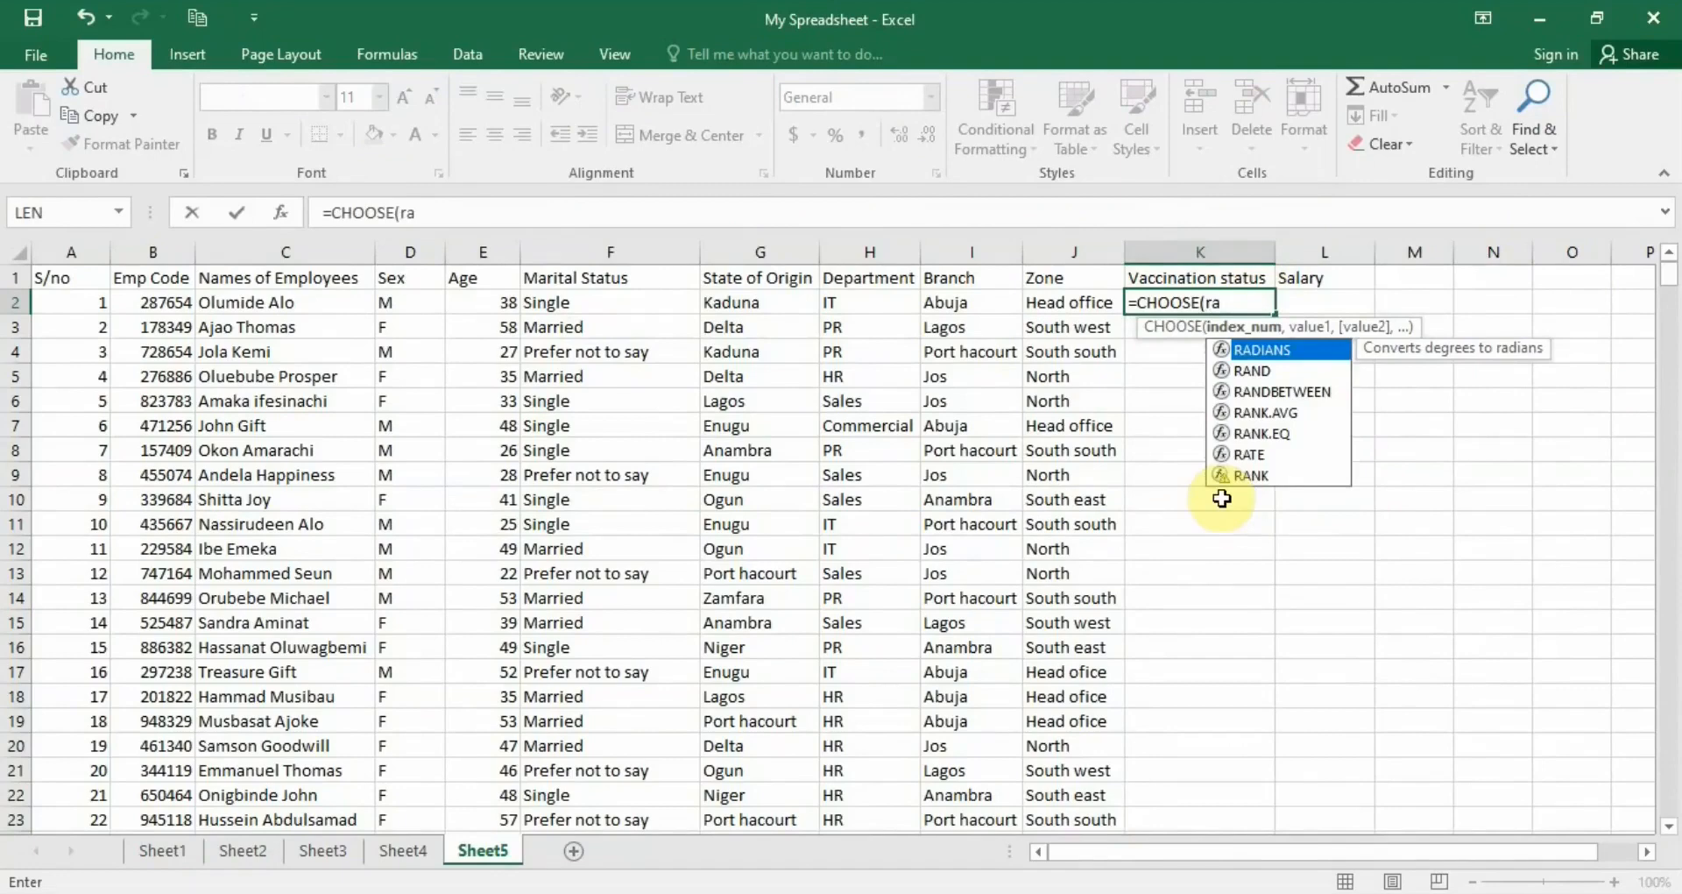
pyautogui.doubleClick(1265, 386)
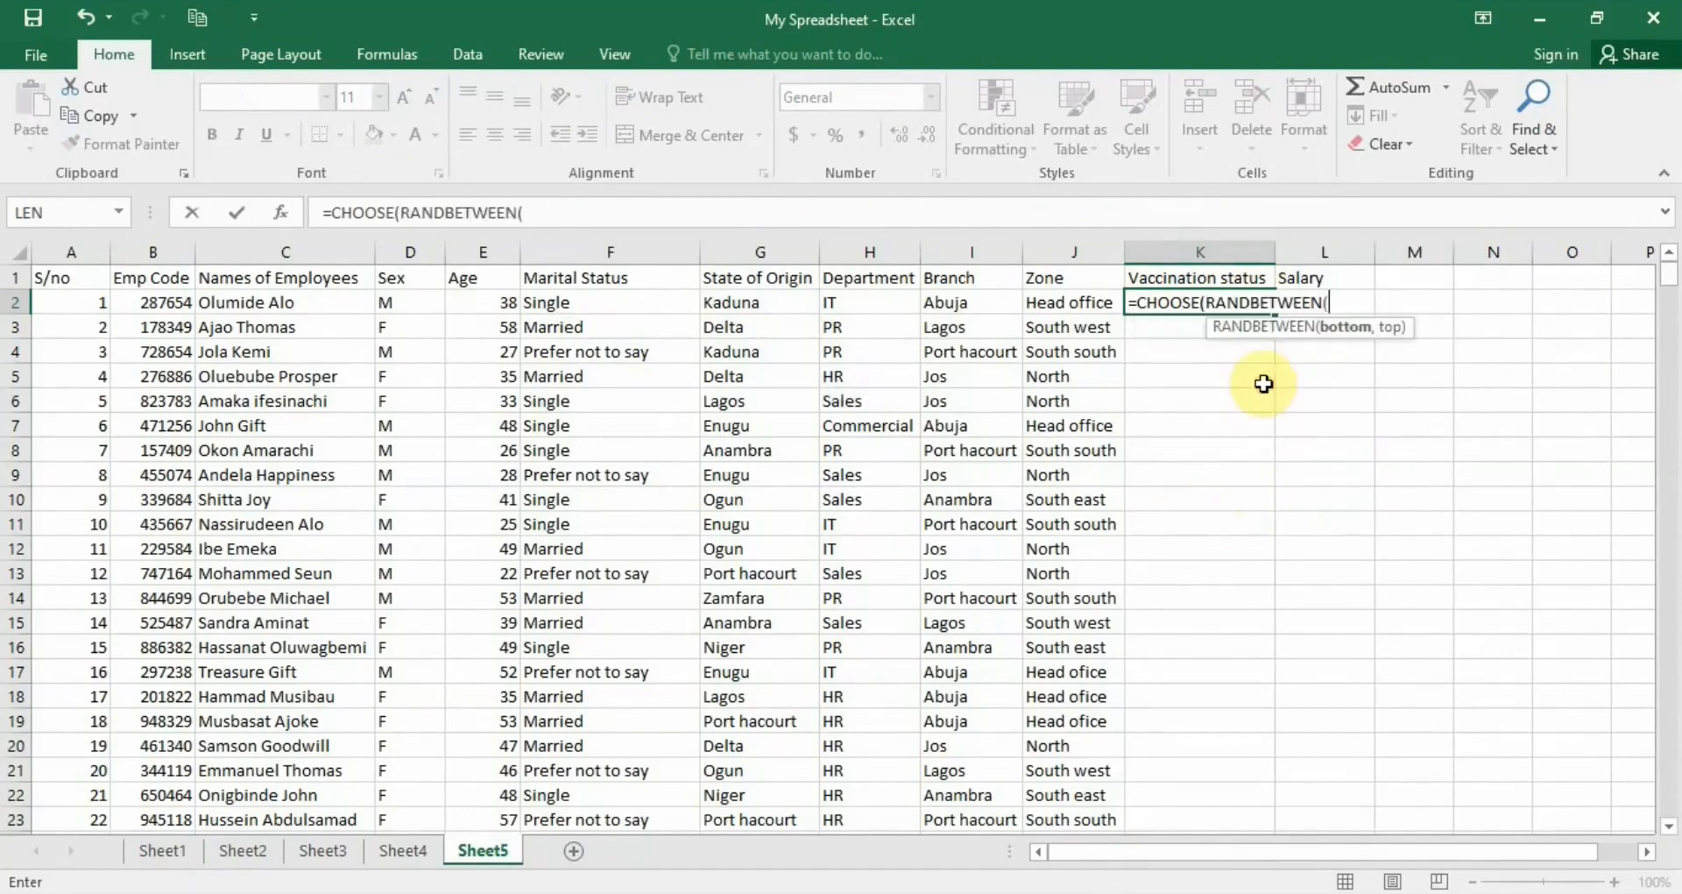
pyautogui.write('1, 2')
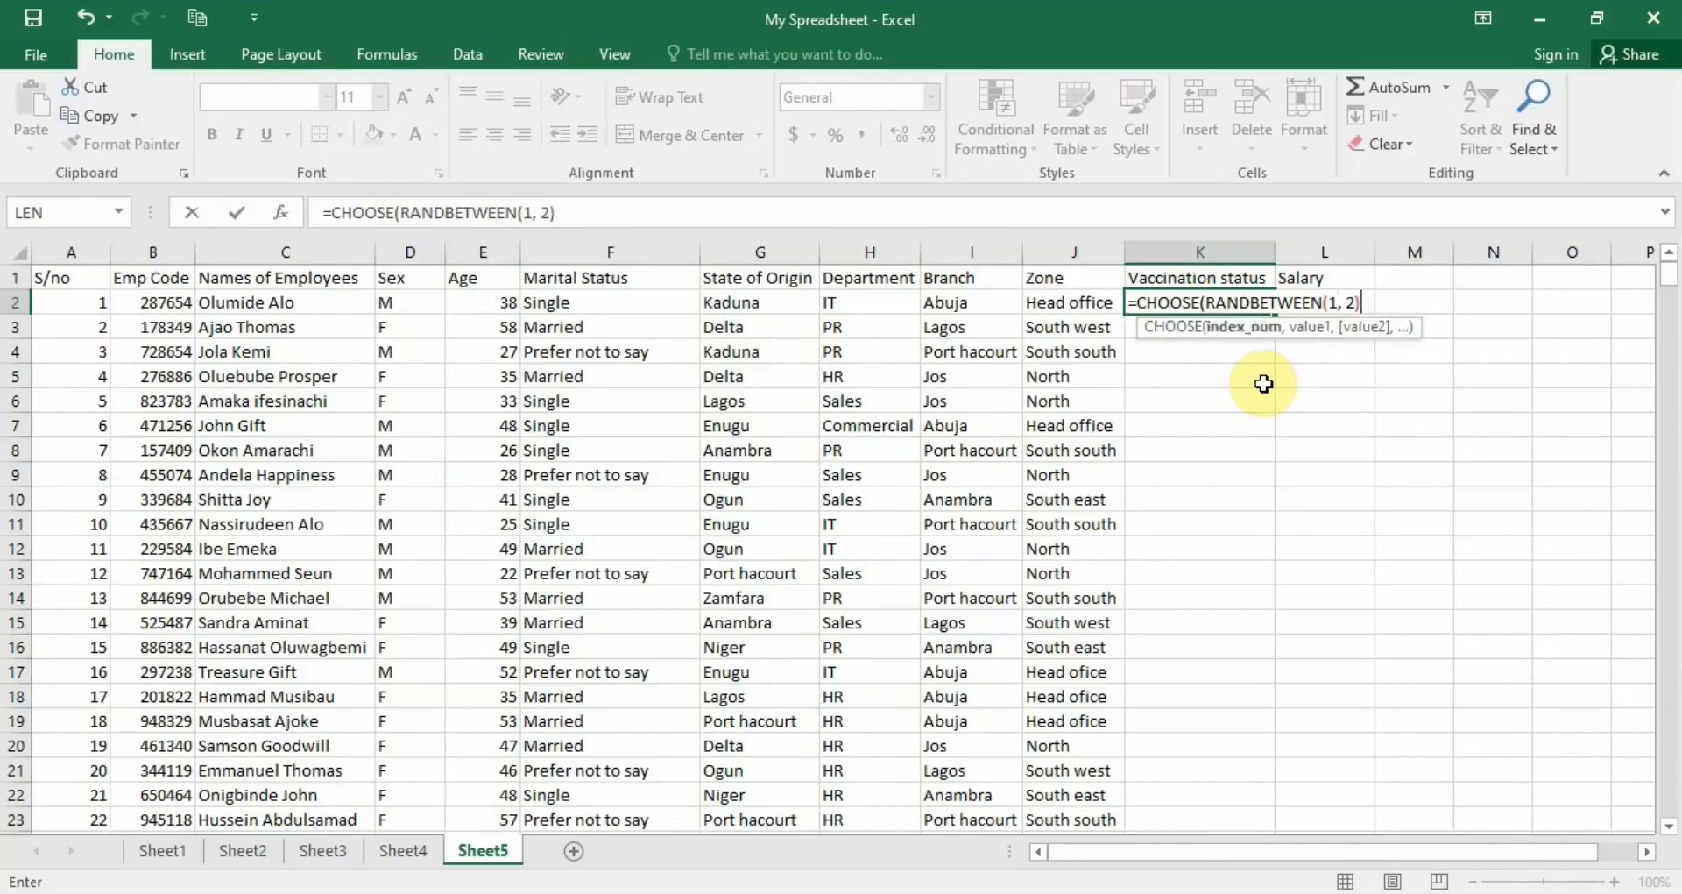
# - Complete the K2 formula with the choices "Vaccinated" and "Not yet vaccinated", and fill it down the Vaccination status column
pyautogui.write(', ')
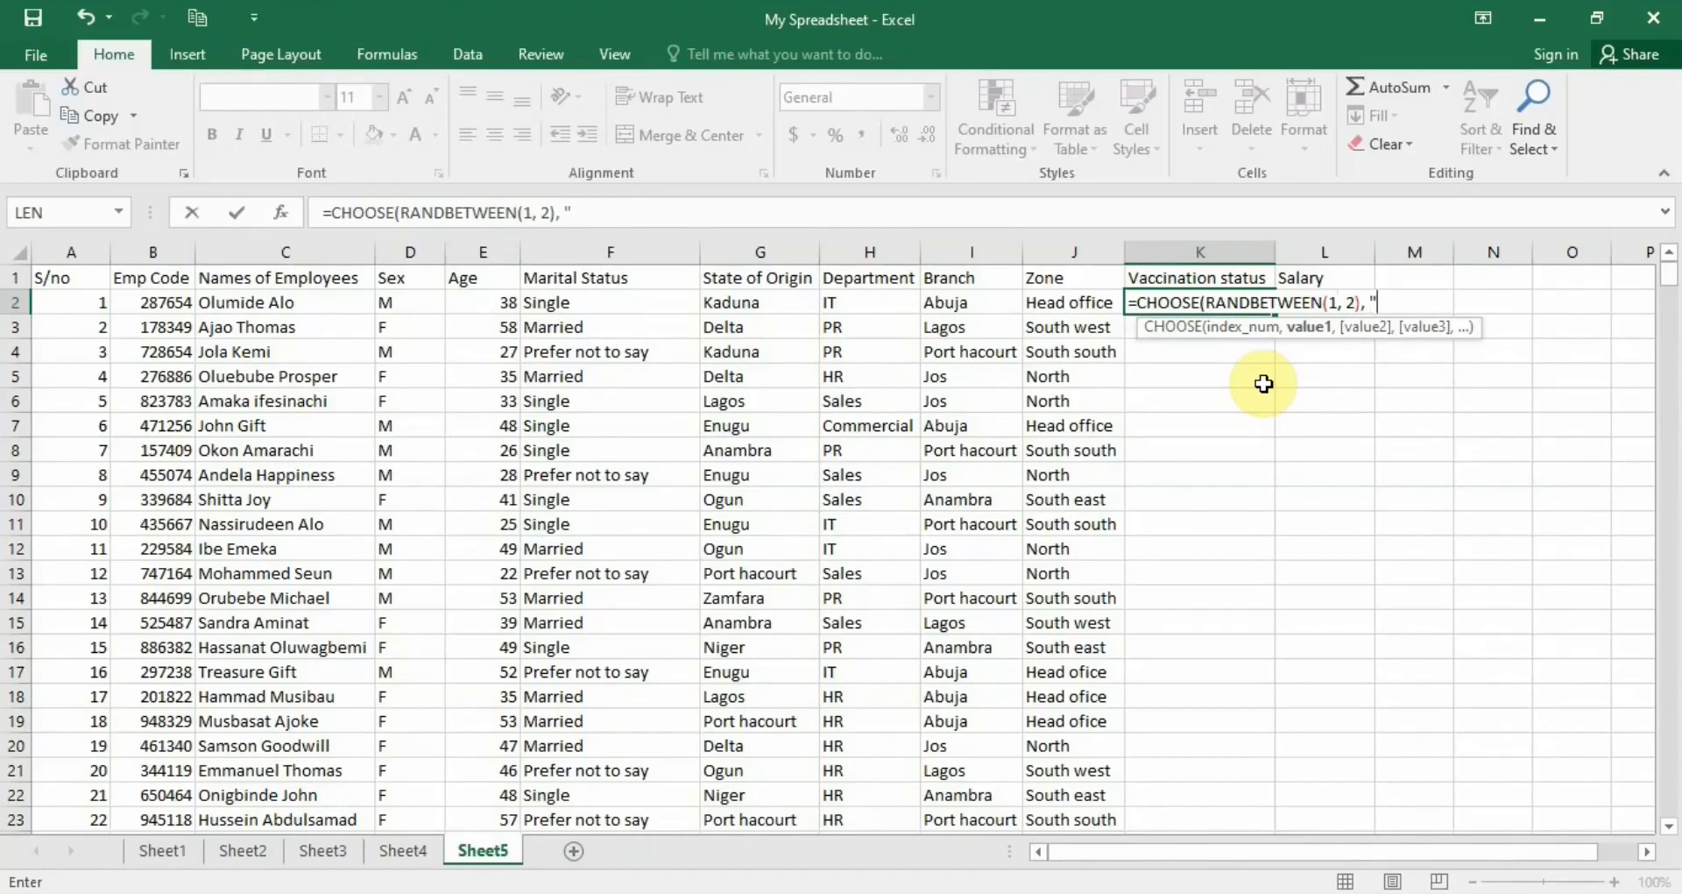
pyautogui.write('"Vaccinated')
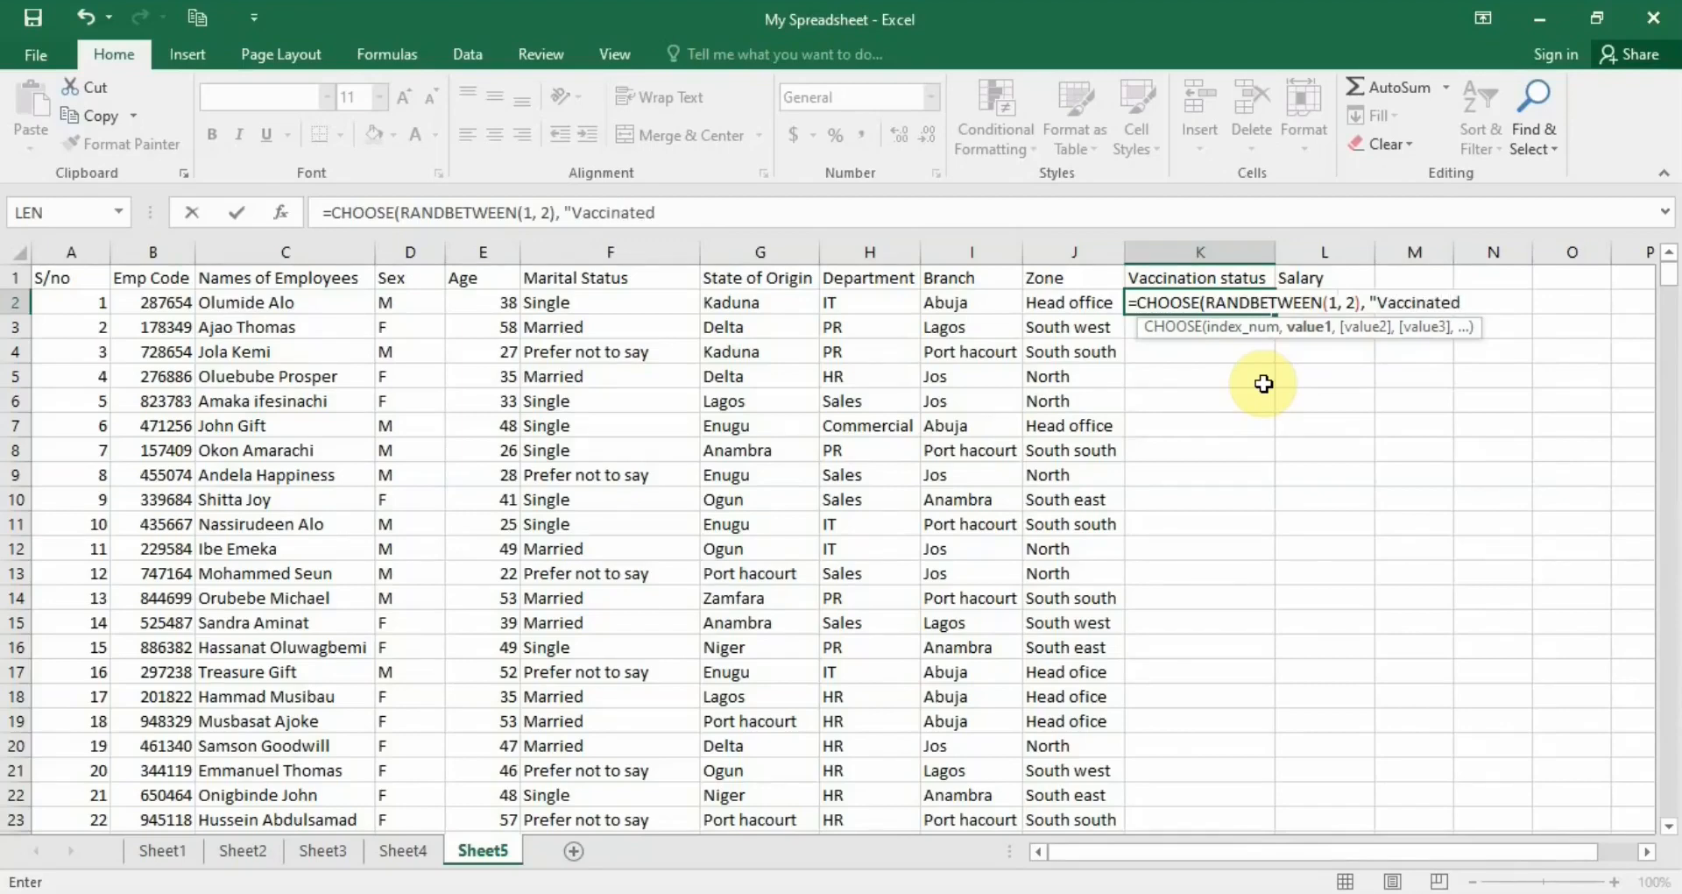
pyautogui.write('", "Not yet va')
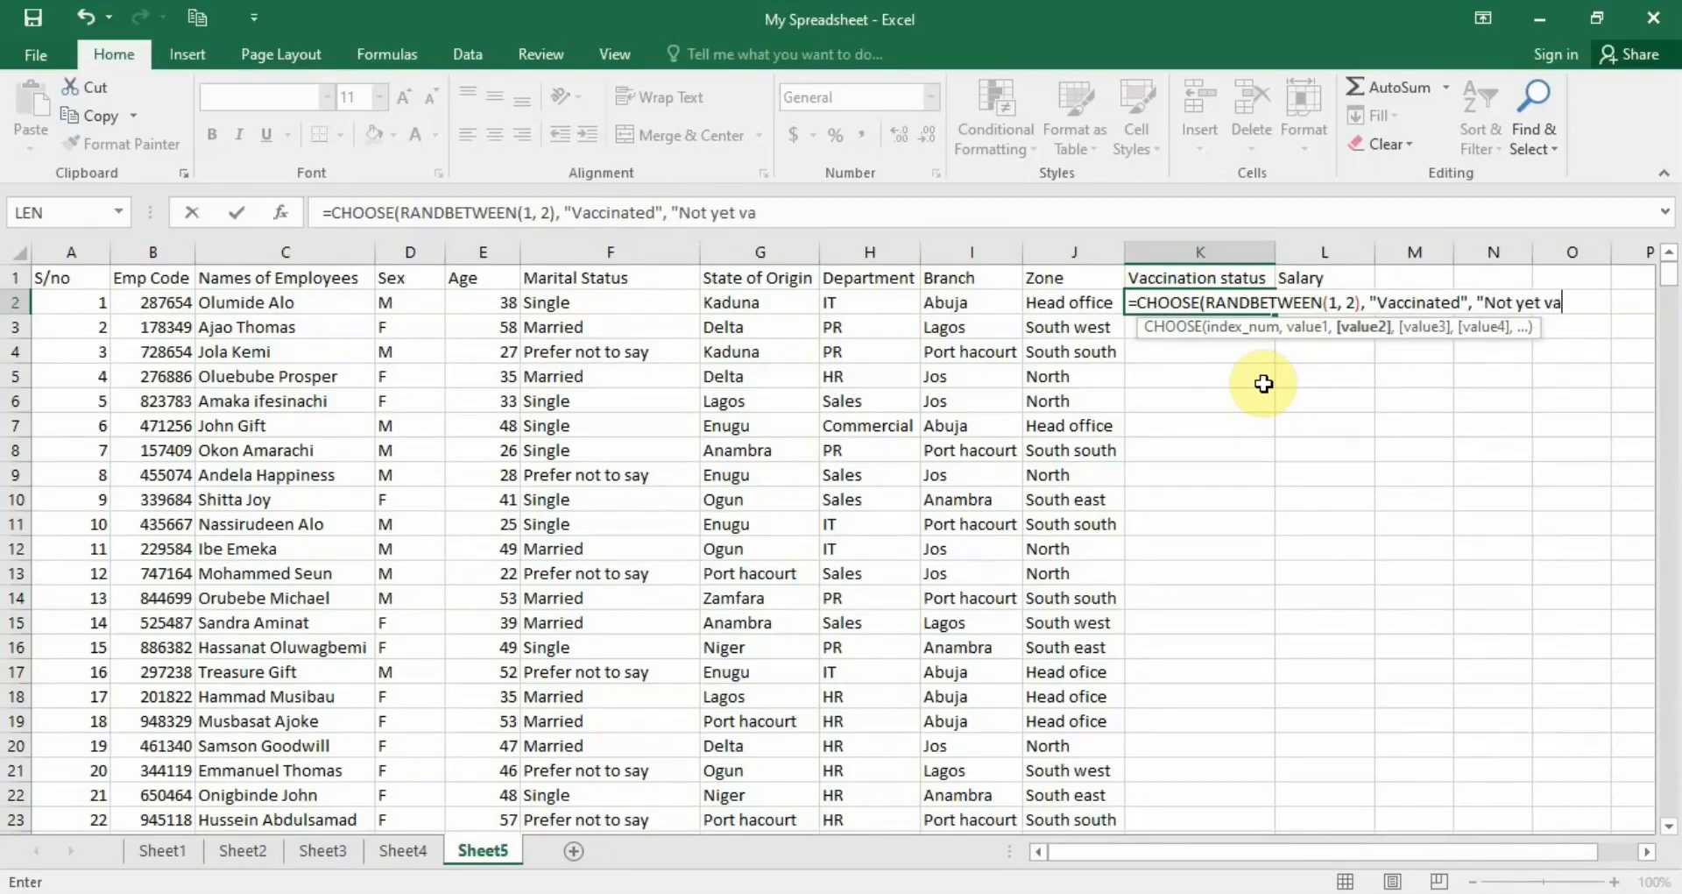
pyautogui.write('ccinated')
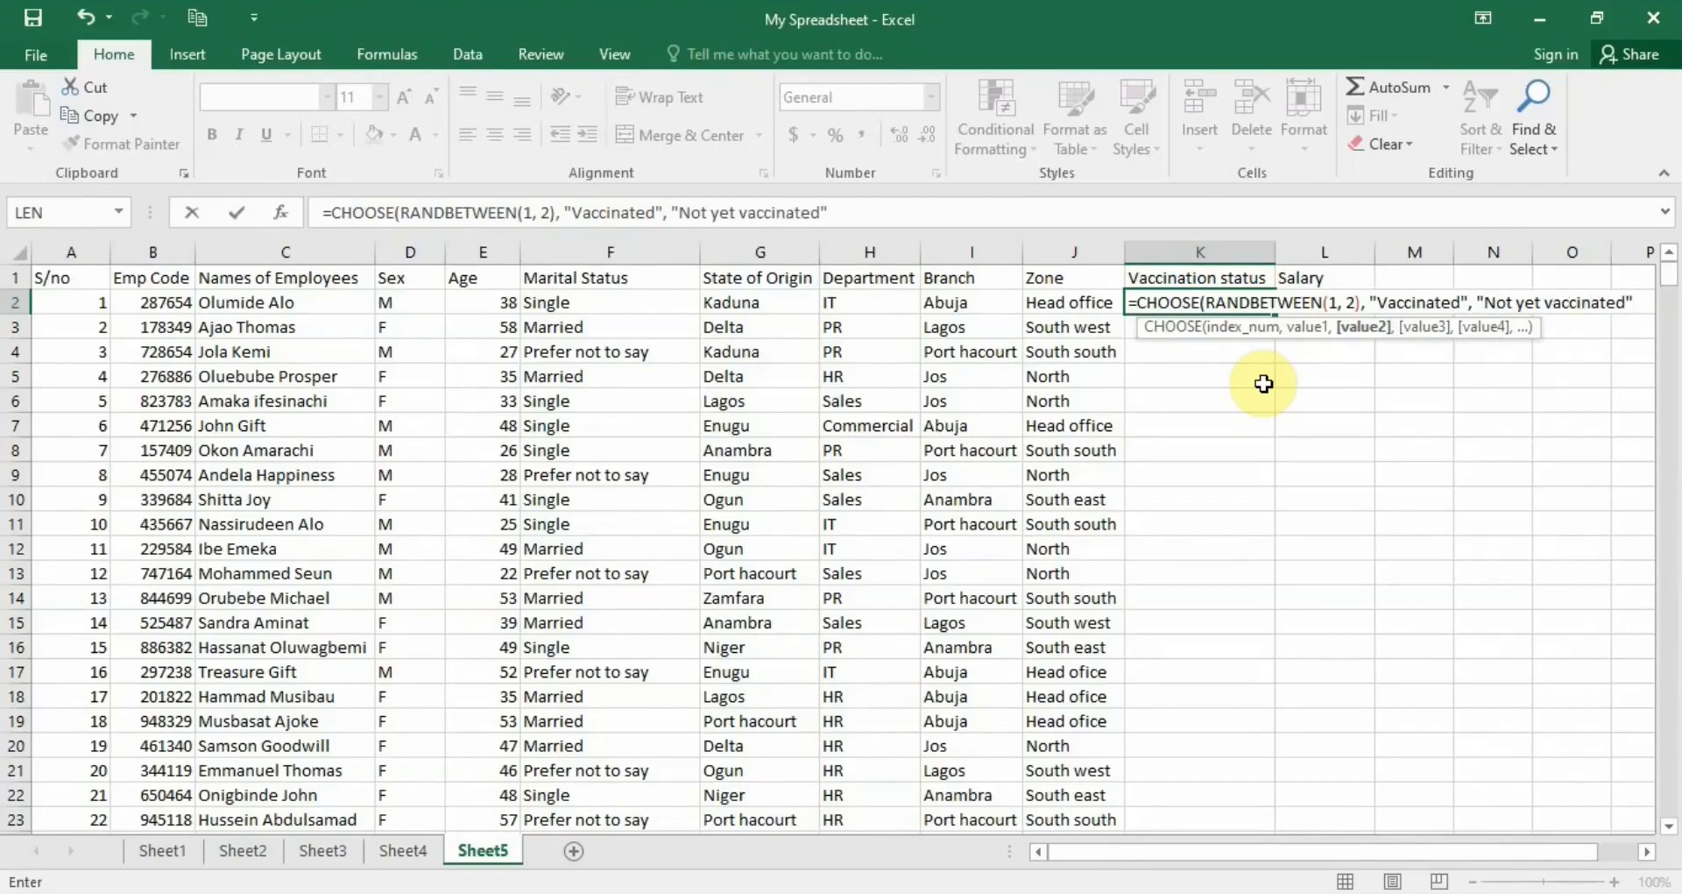
pyautogui.write('")')
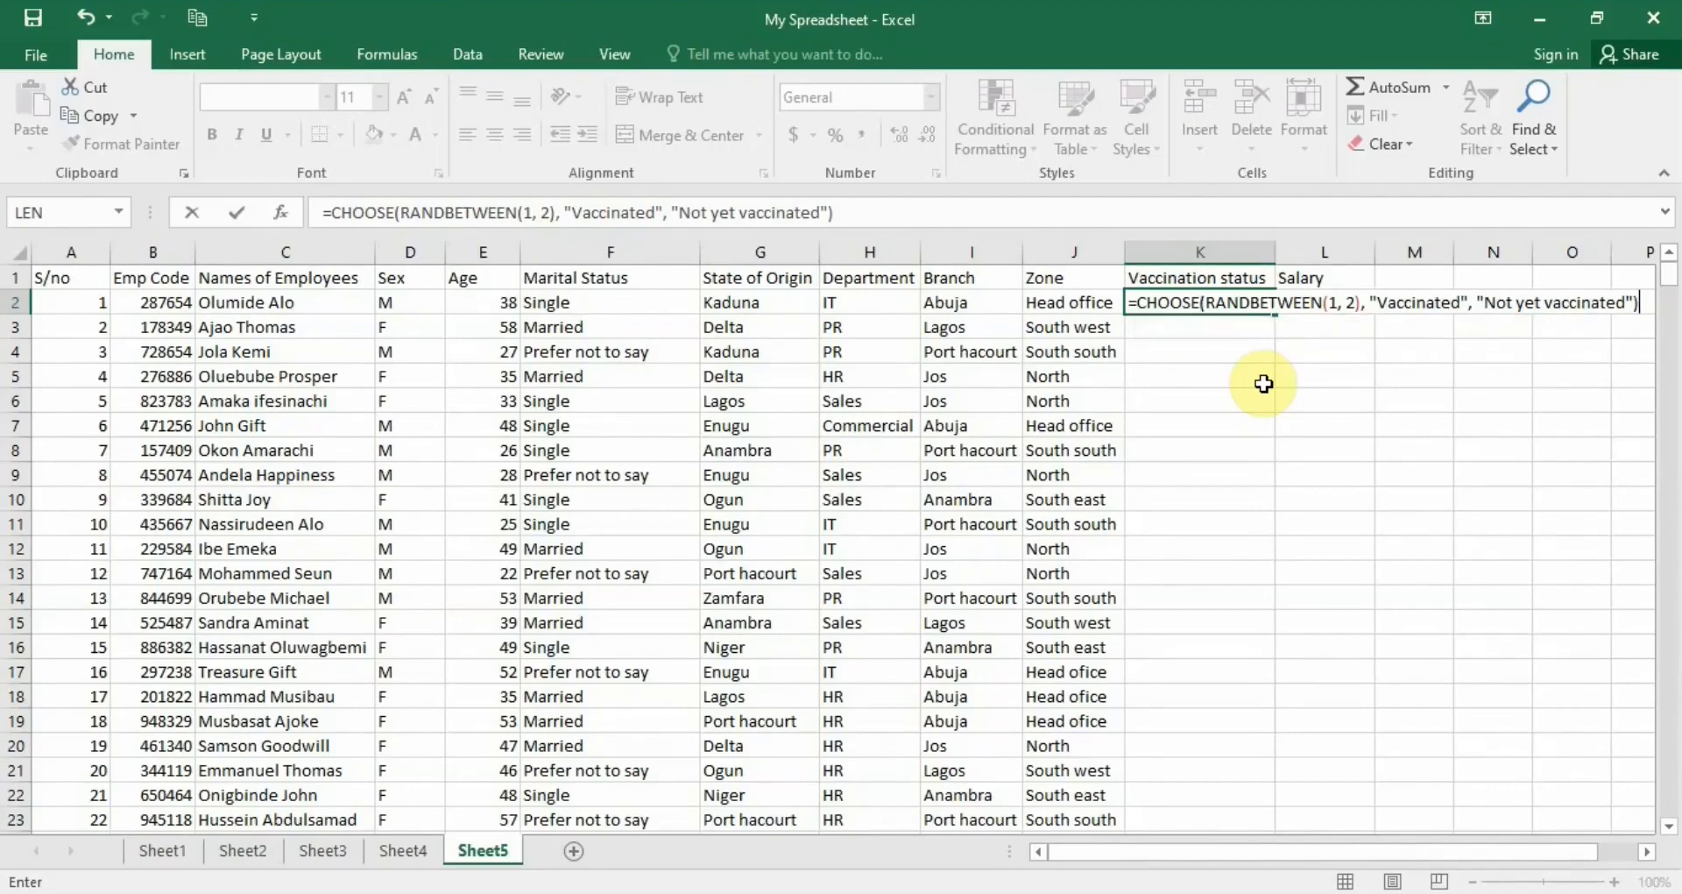
pyautogui.press('Return')
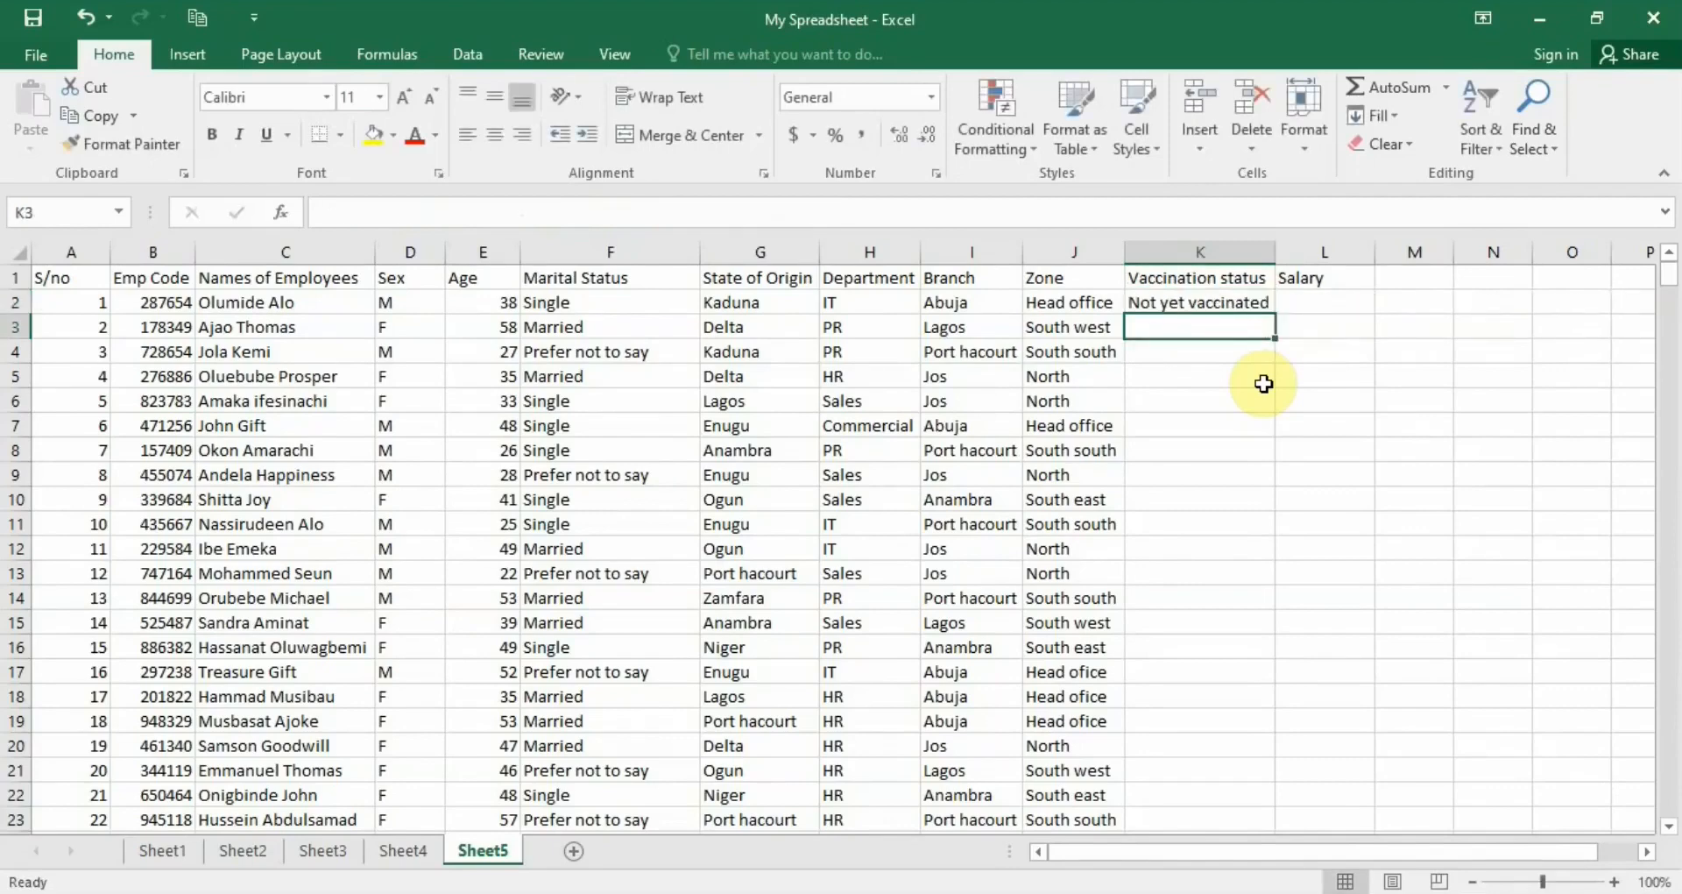
pyautogui.click(1244, 302)
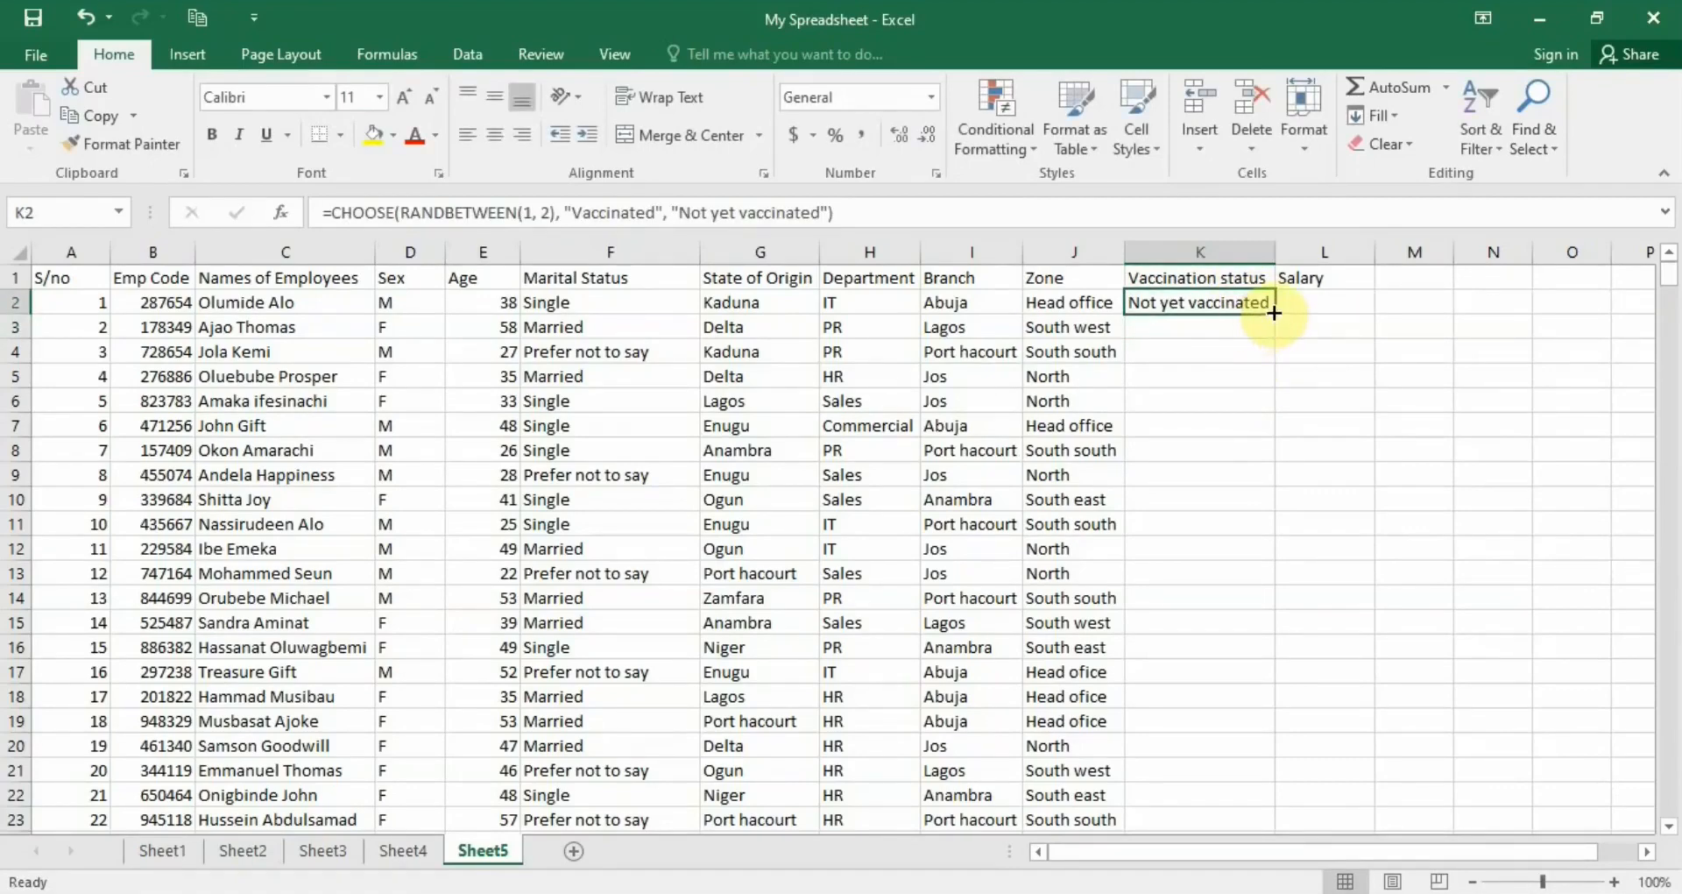
pyautogui.doubleClick(1270, 317)
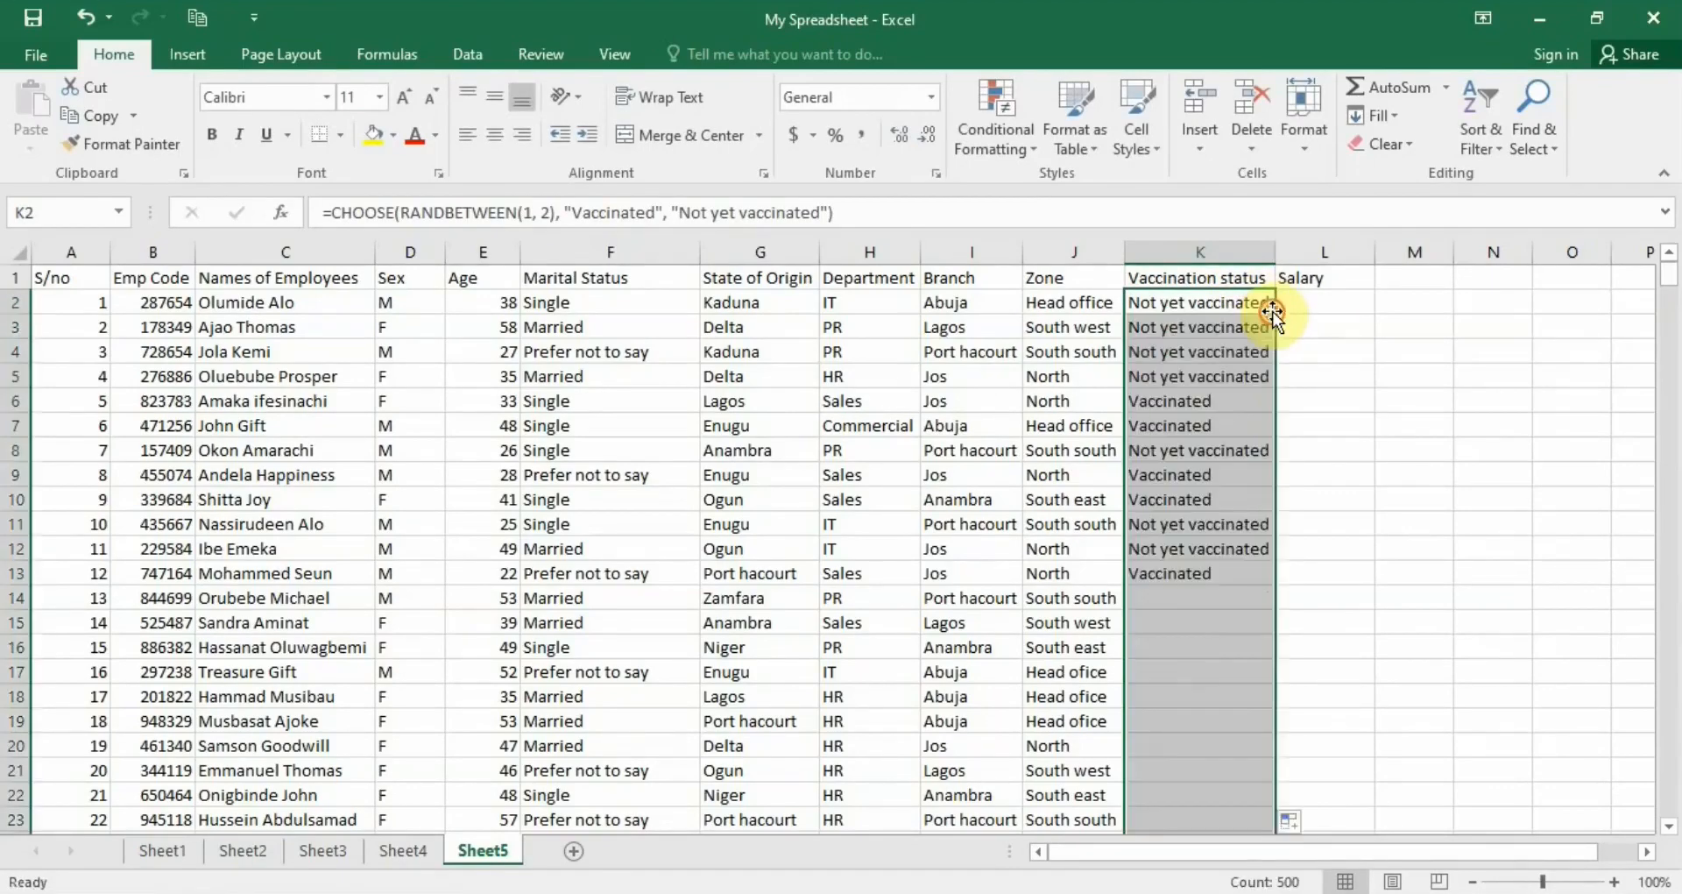
# - Check the contents of Zone cells in the upper rows, including the nested IF formula in J11
pyautogui.click(1091, 399)
pyautogui.click(1066, 452)
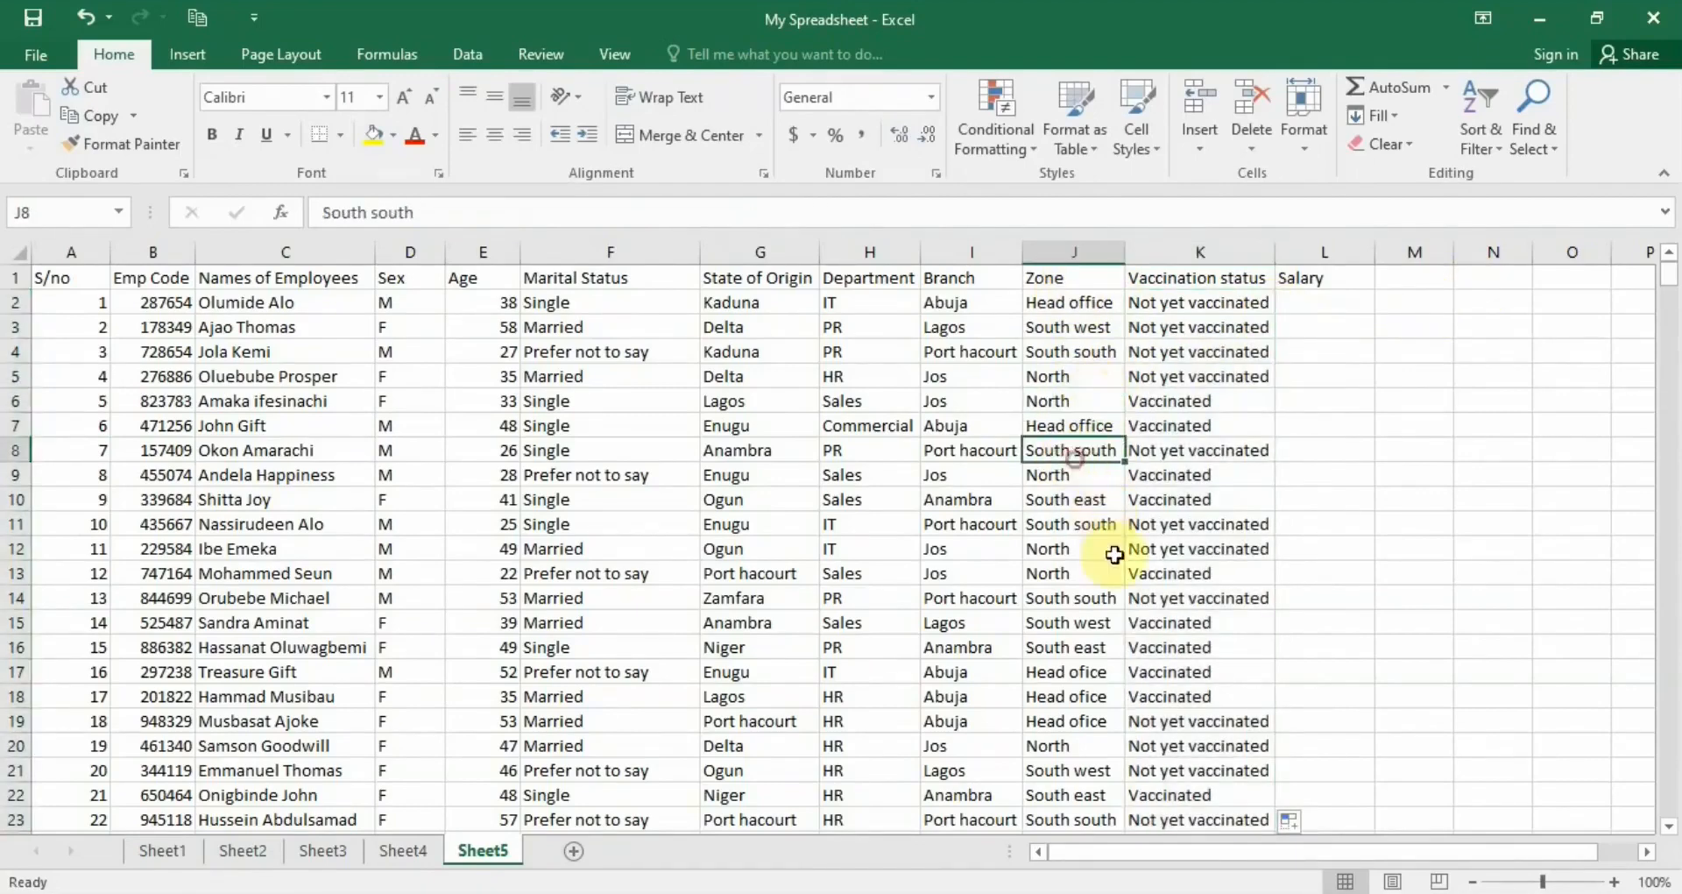
pyautogui.click(1108, 550)
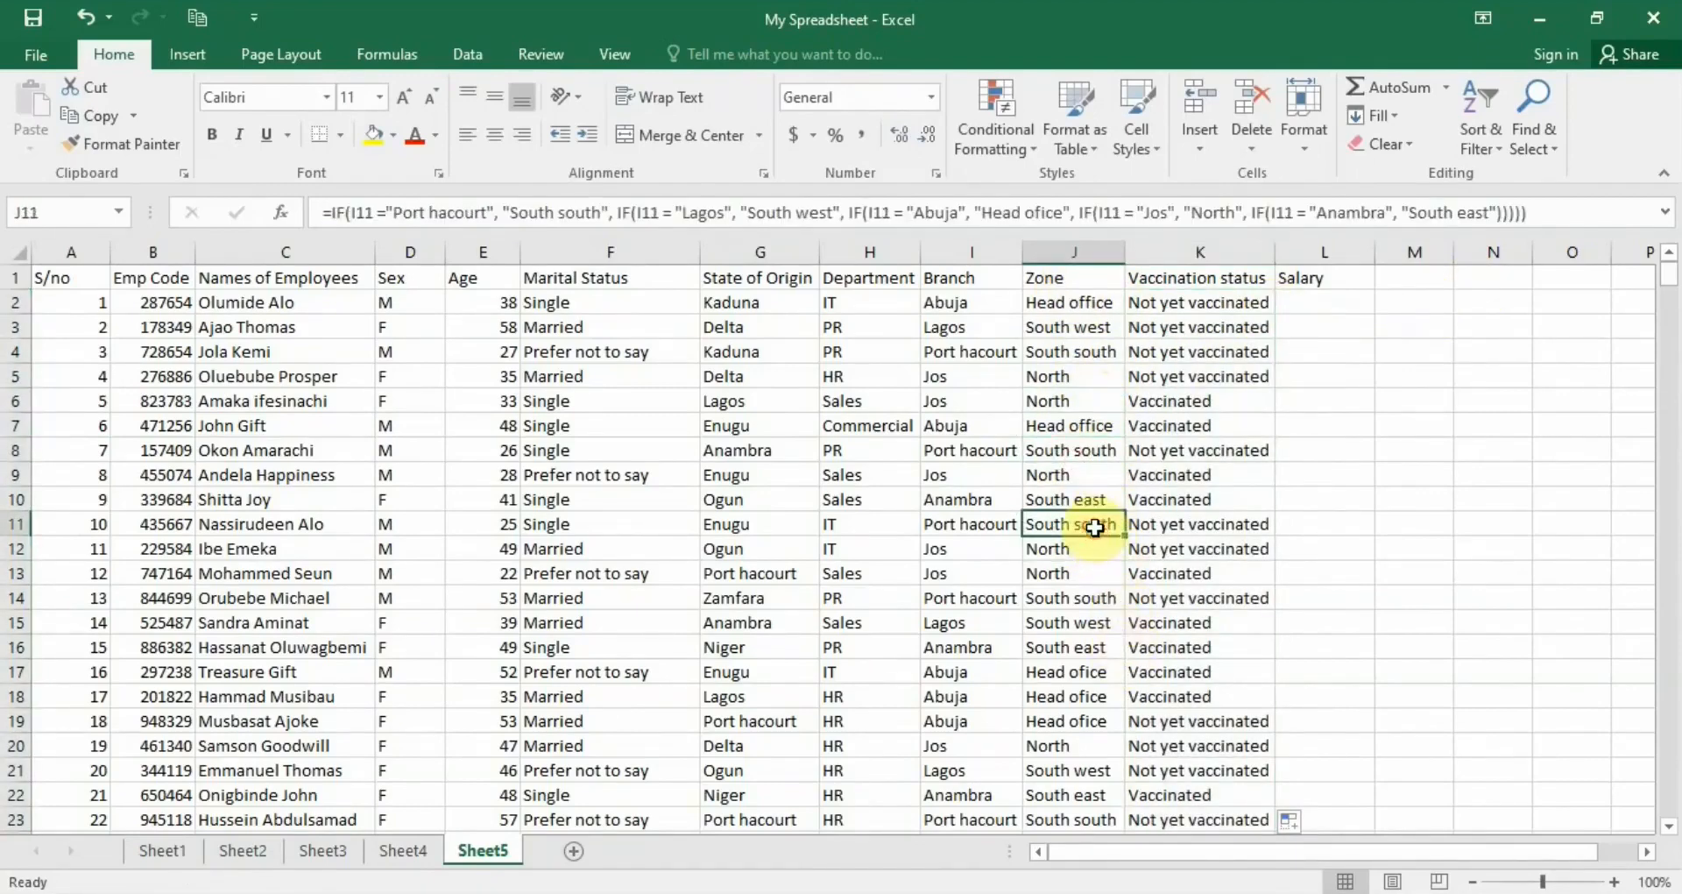
# - Replace the Zone formulas from J11 down to row 501 with their values by copying them and using Paste Special with Values
pyautogui.click(1084, 497)
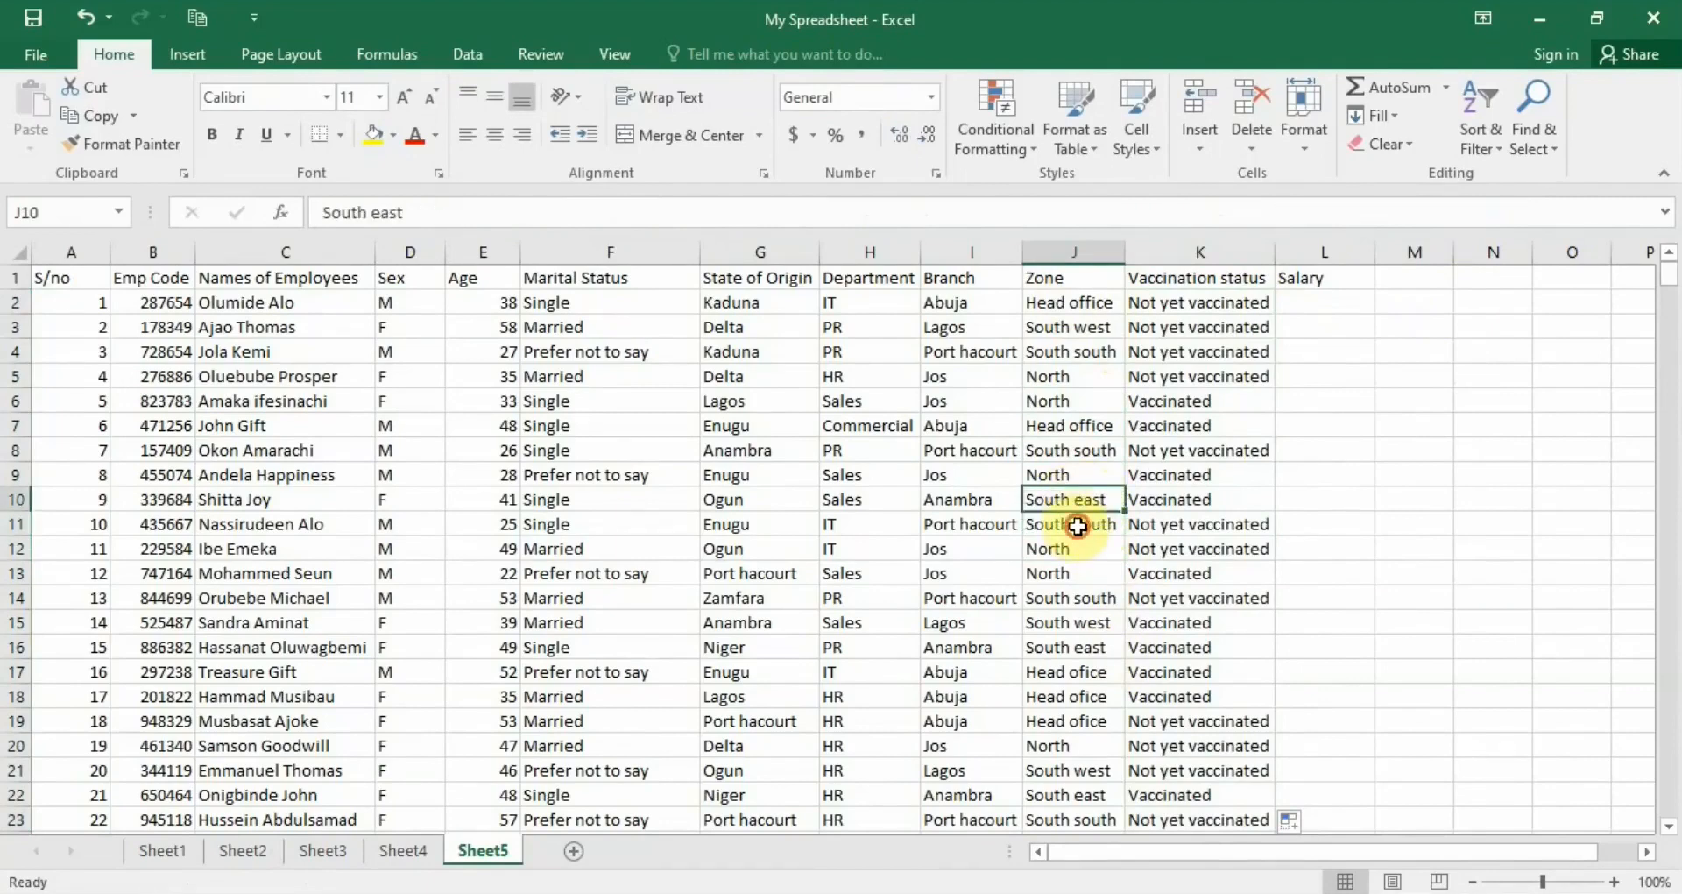
pyautogui.click(1080, 525)
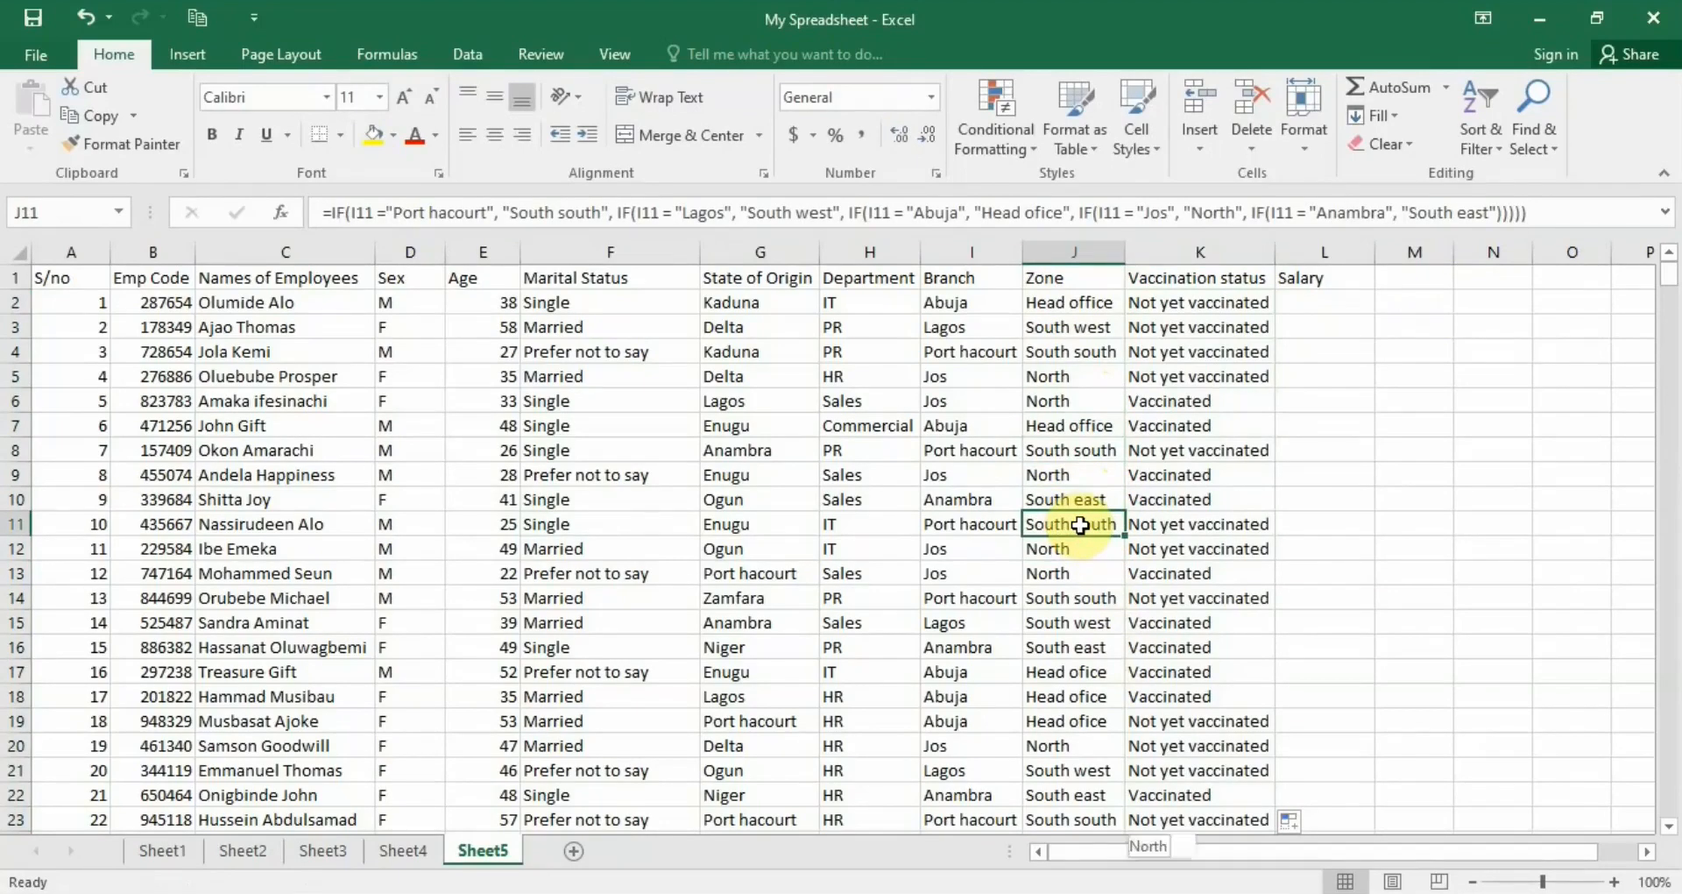
pyautogui.hotkey('ctrl', 'shift', 'Down')
pyautogui.rightClick(1080, 525)
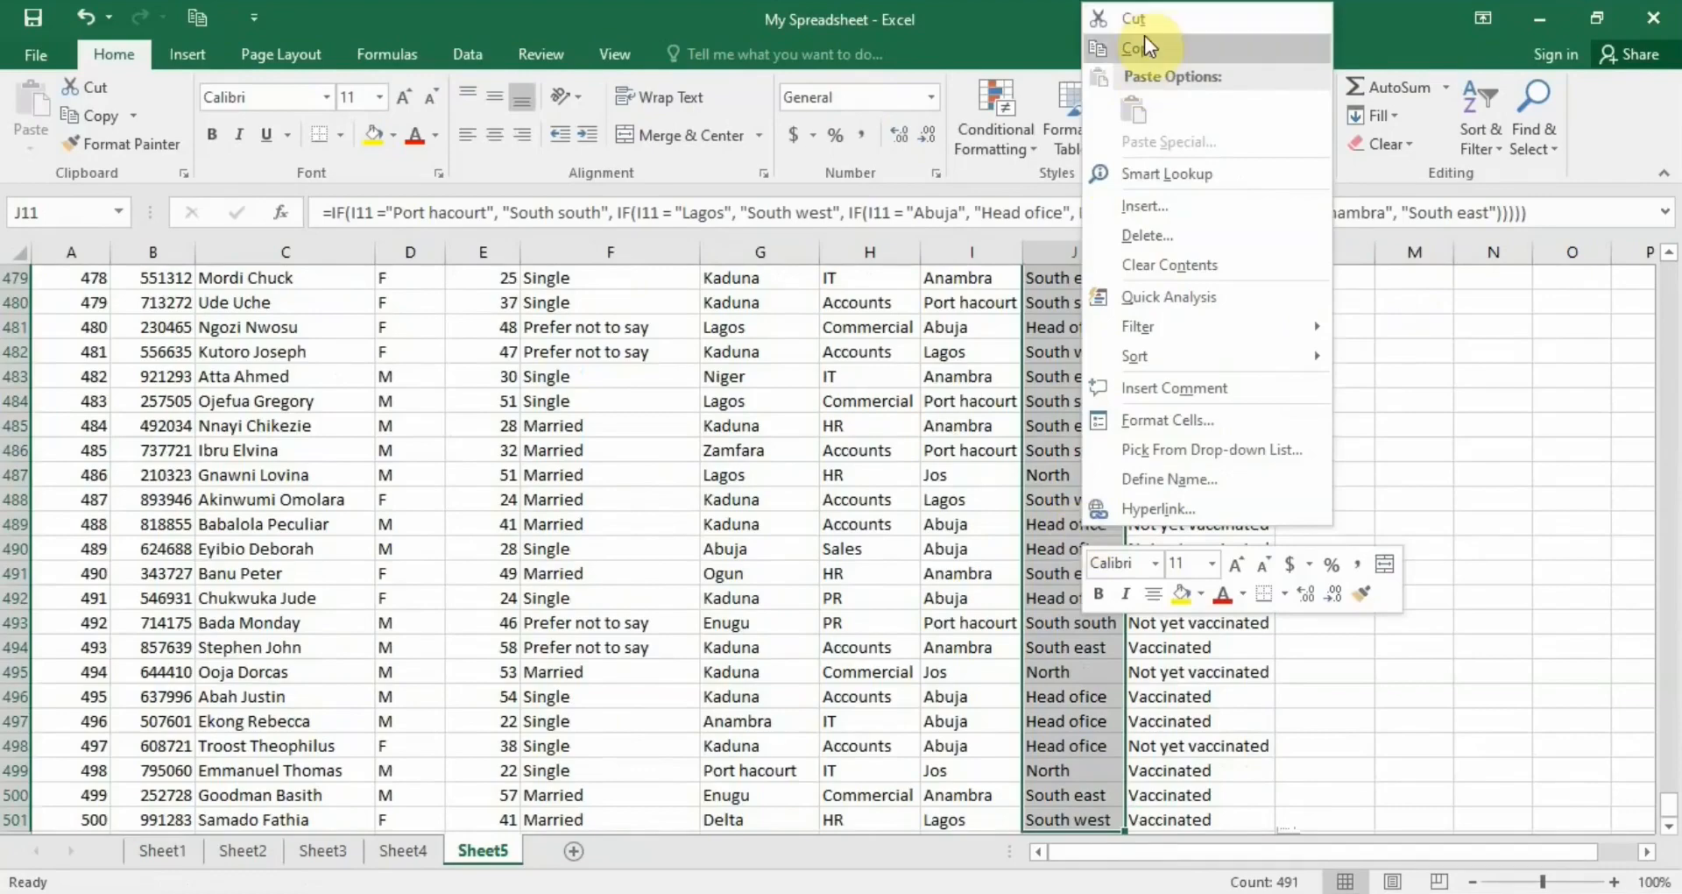
pyautogui.click(1138, 51)
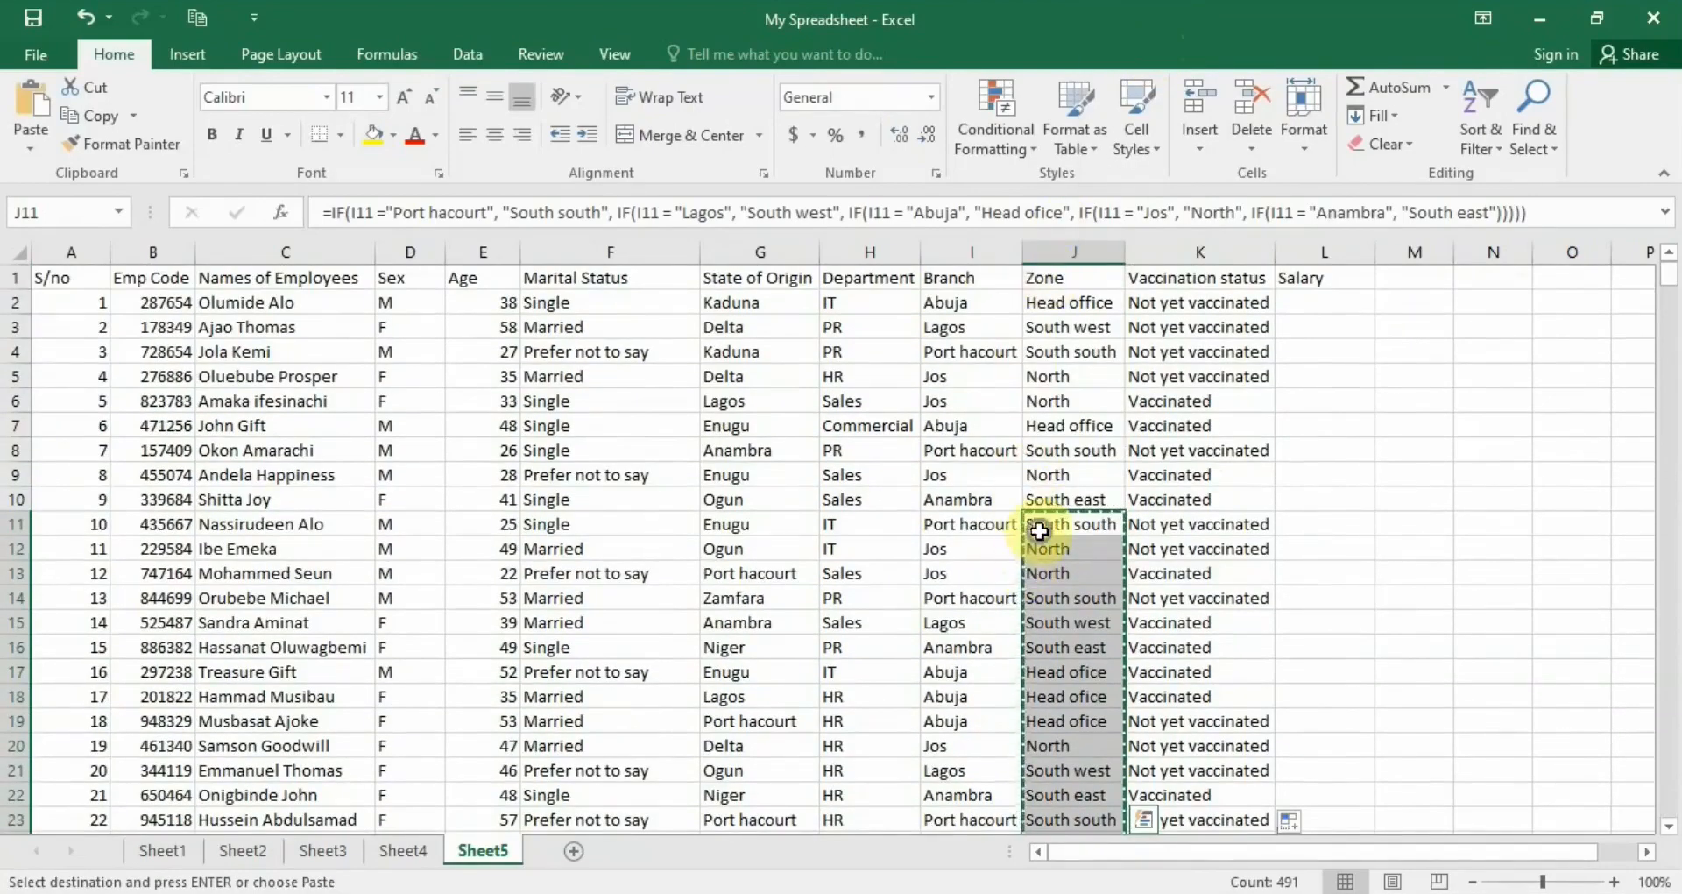
pyautogui.rightClick(1032, 544)
pyautogui.click(1141, 131)
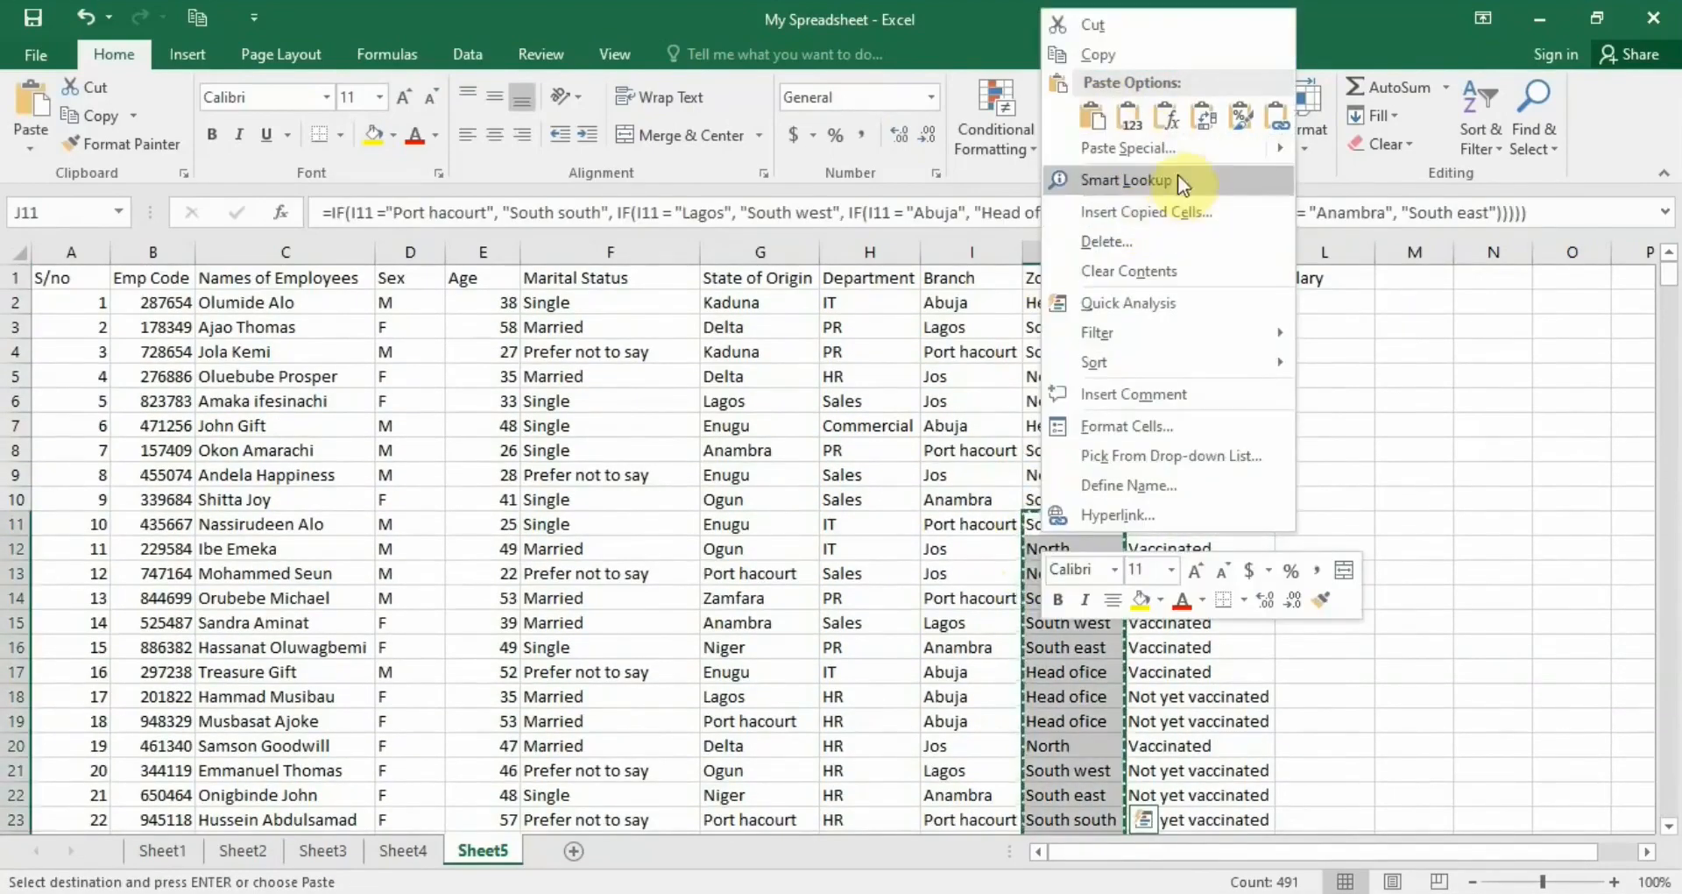
pyautogui.moveTo(1226, 149)
pyautogui.click(1343, 382)
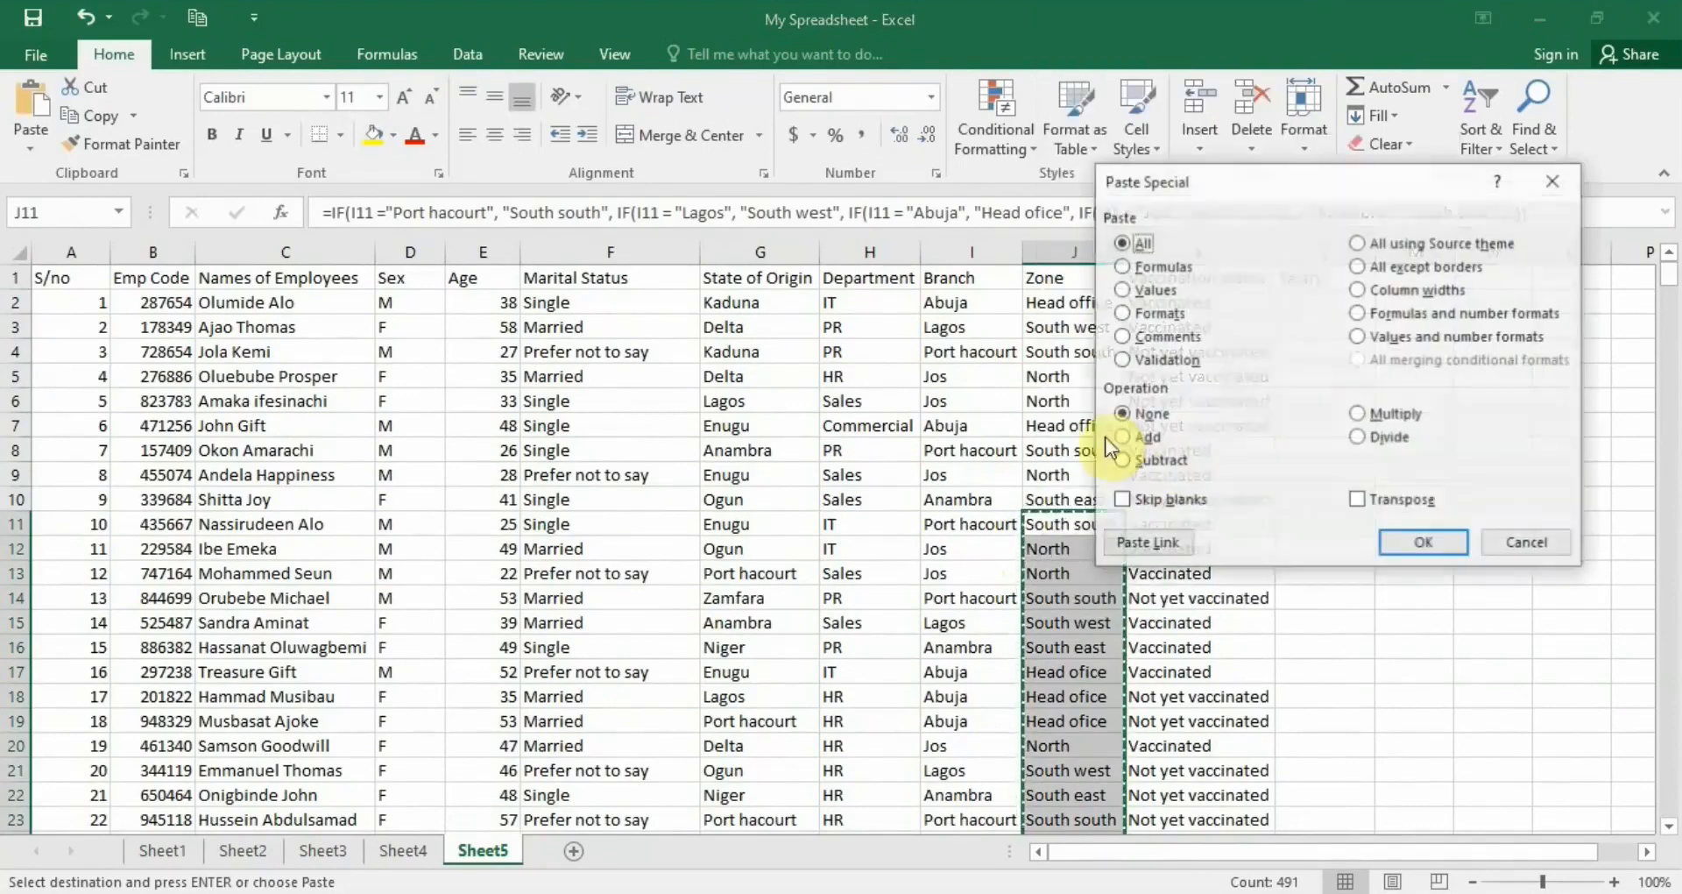
pyautogui.click(1146, 292)
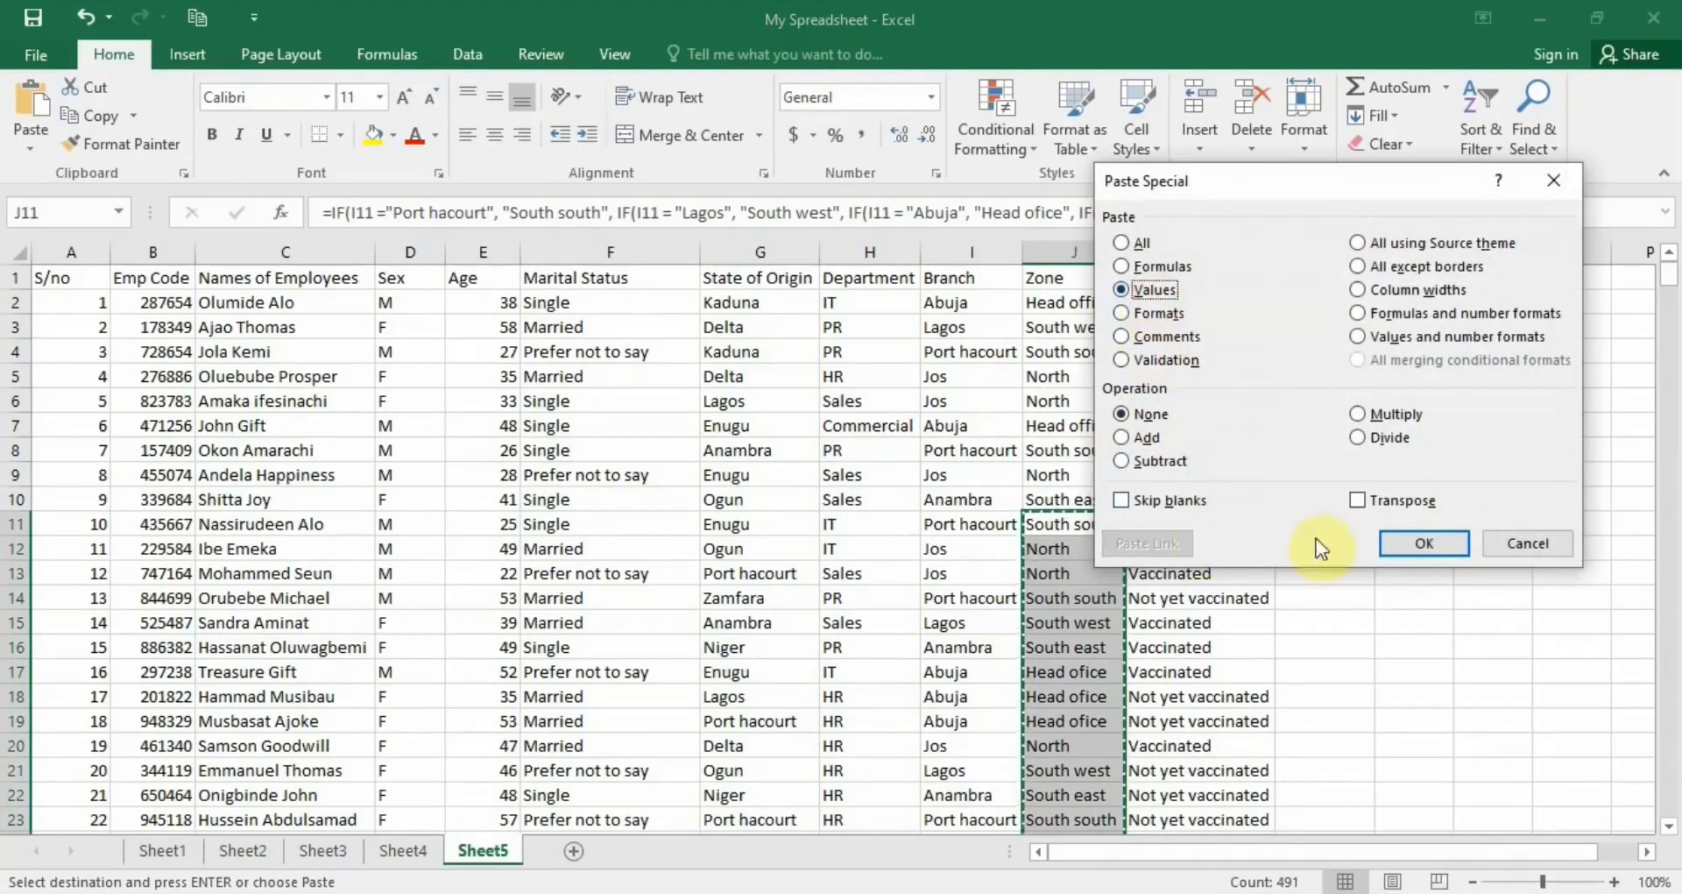
pyautogui.click(1421, 541)
# - Replace the Vaccination status formulas from K2 down to row 501 with their values through Paste Special, and end the copy mode
pyautogui.click(1158, 305)
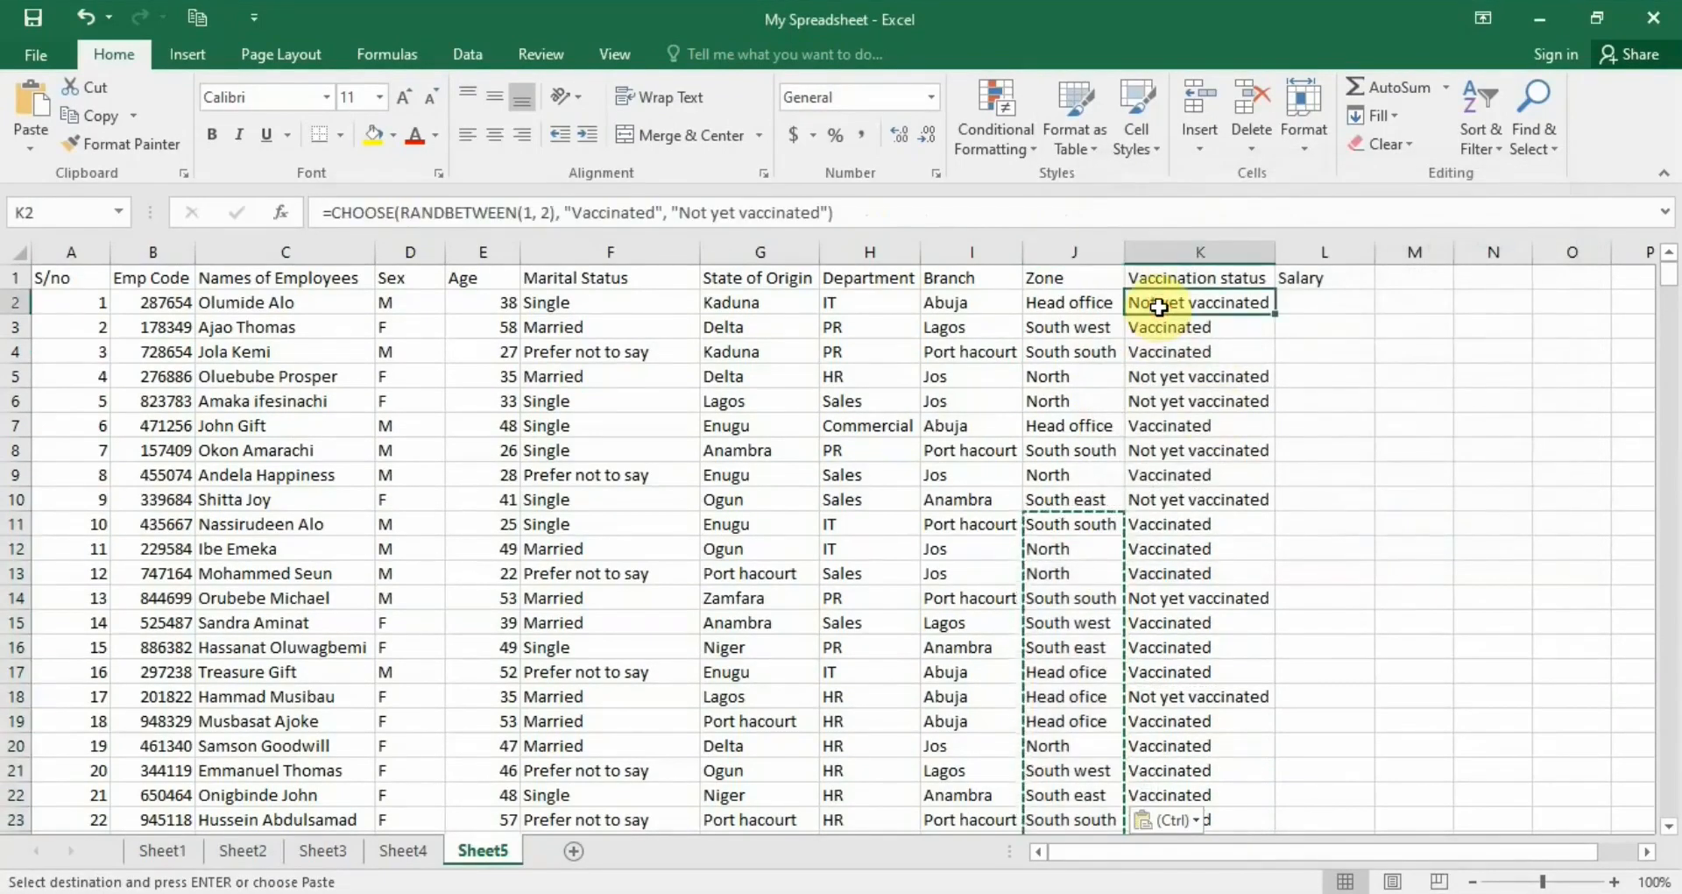
pyautogui.hotkey('ctrl', 'shift', 'Down')
pyautogui.rightClick(1158, 305)
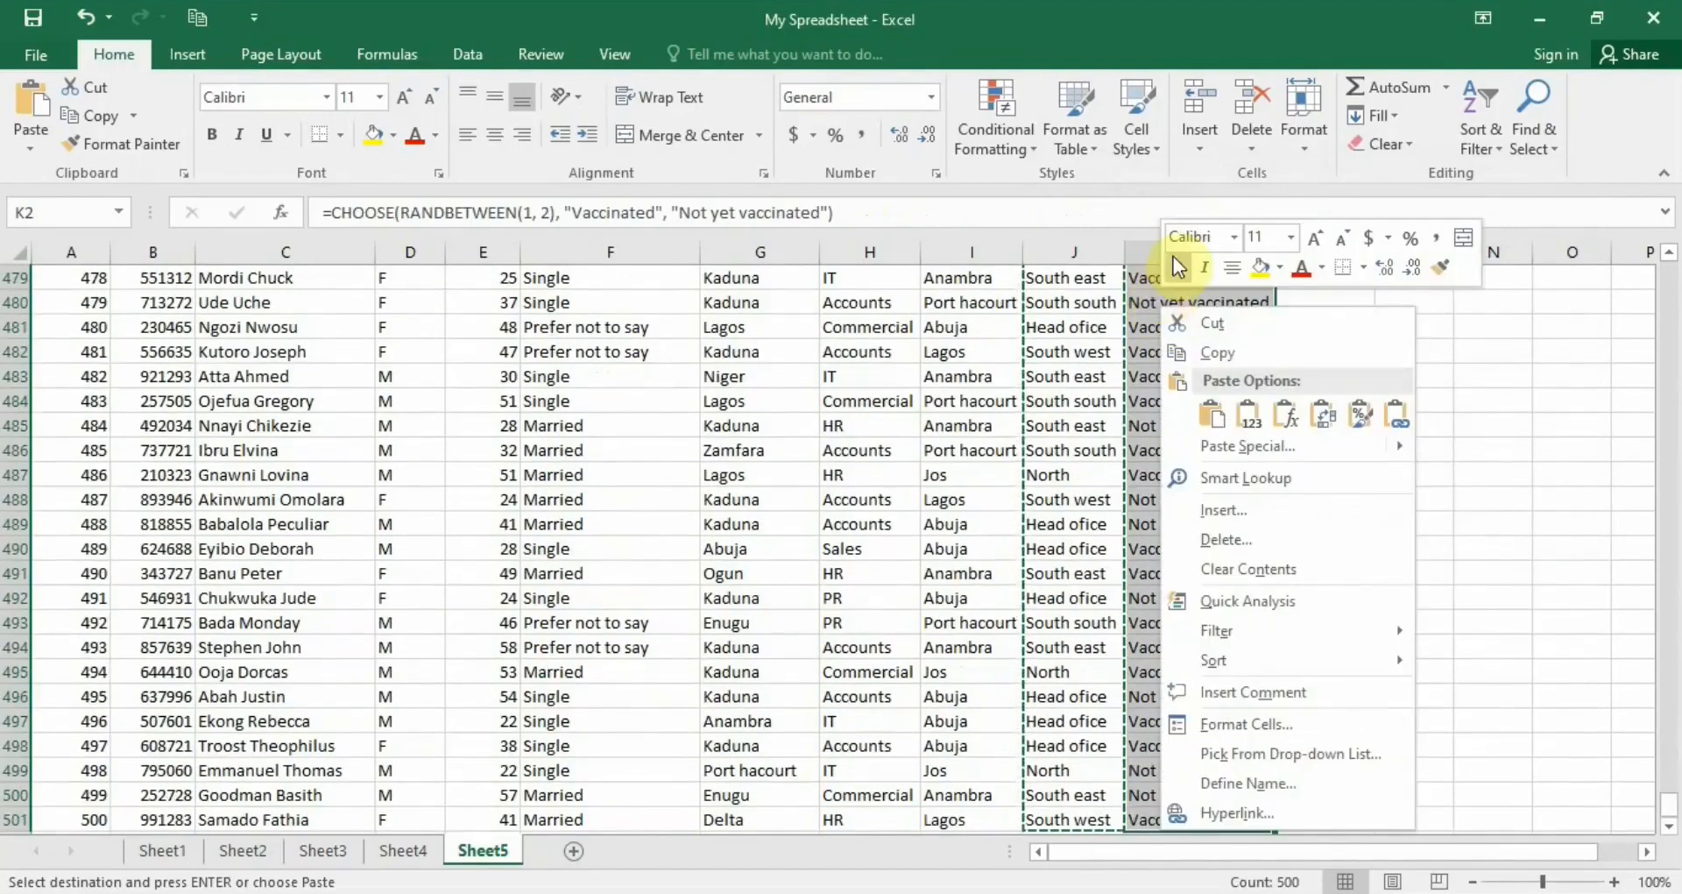
pyautogui.click(1229, 379)
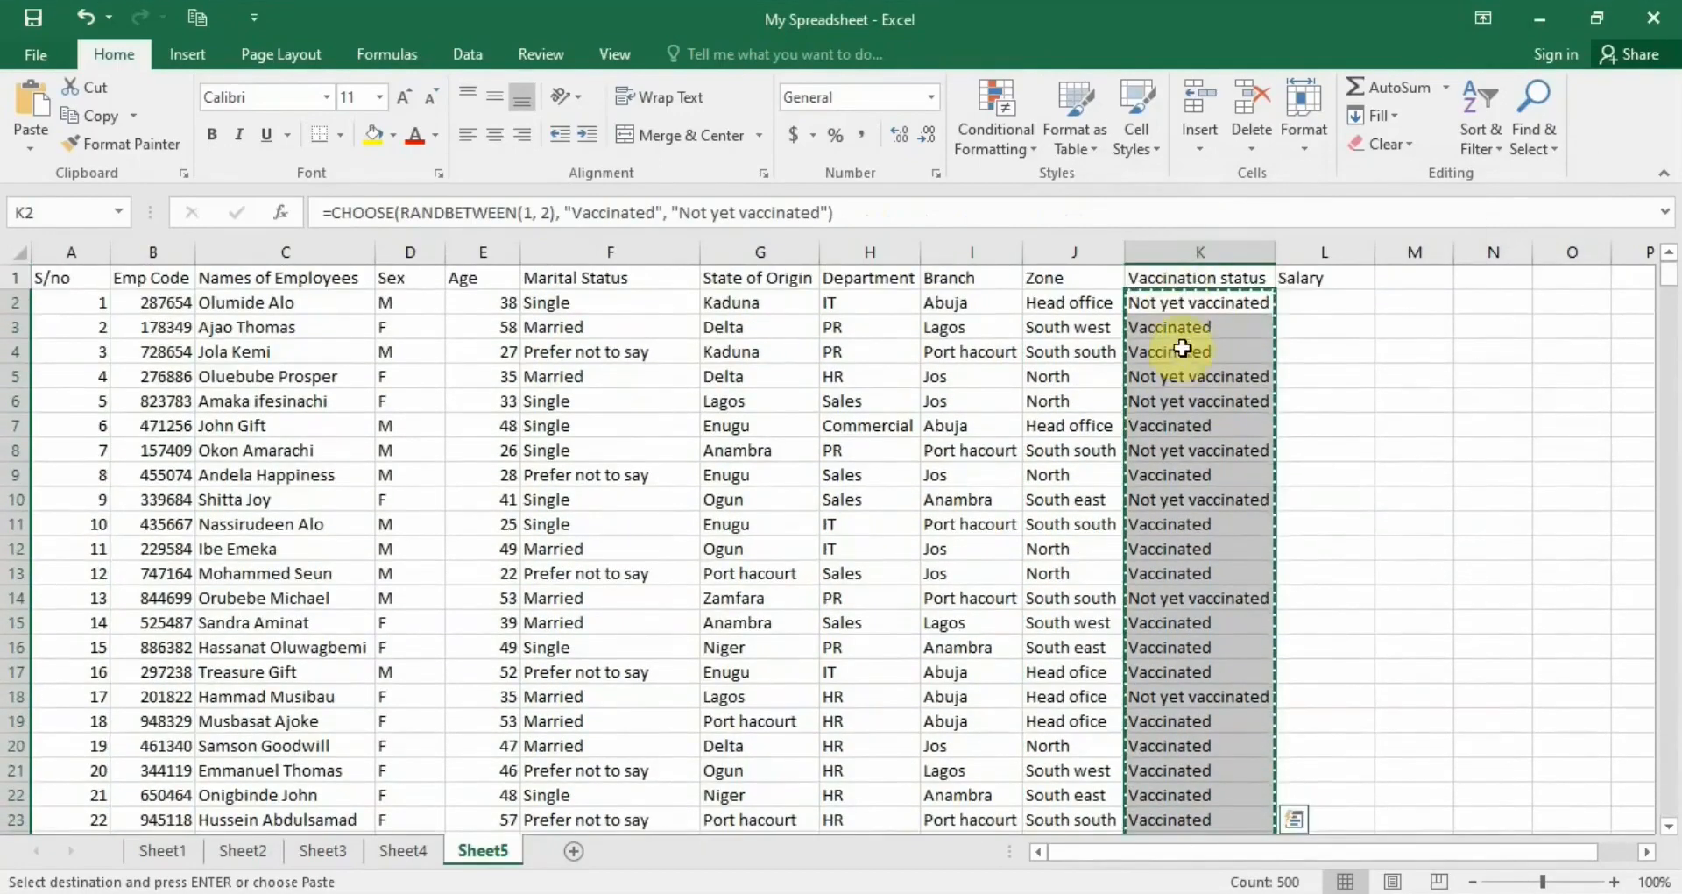
pyautogui.rightClick(1182, 303)
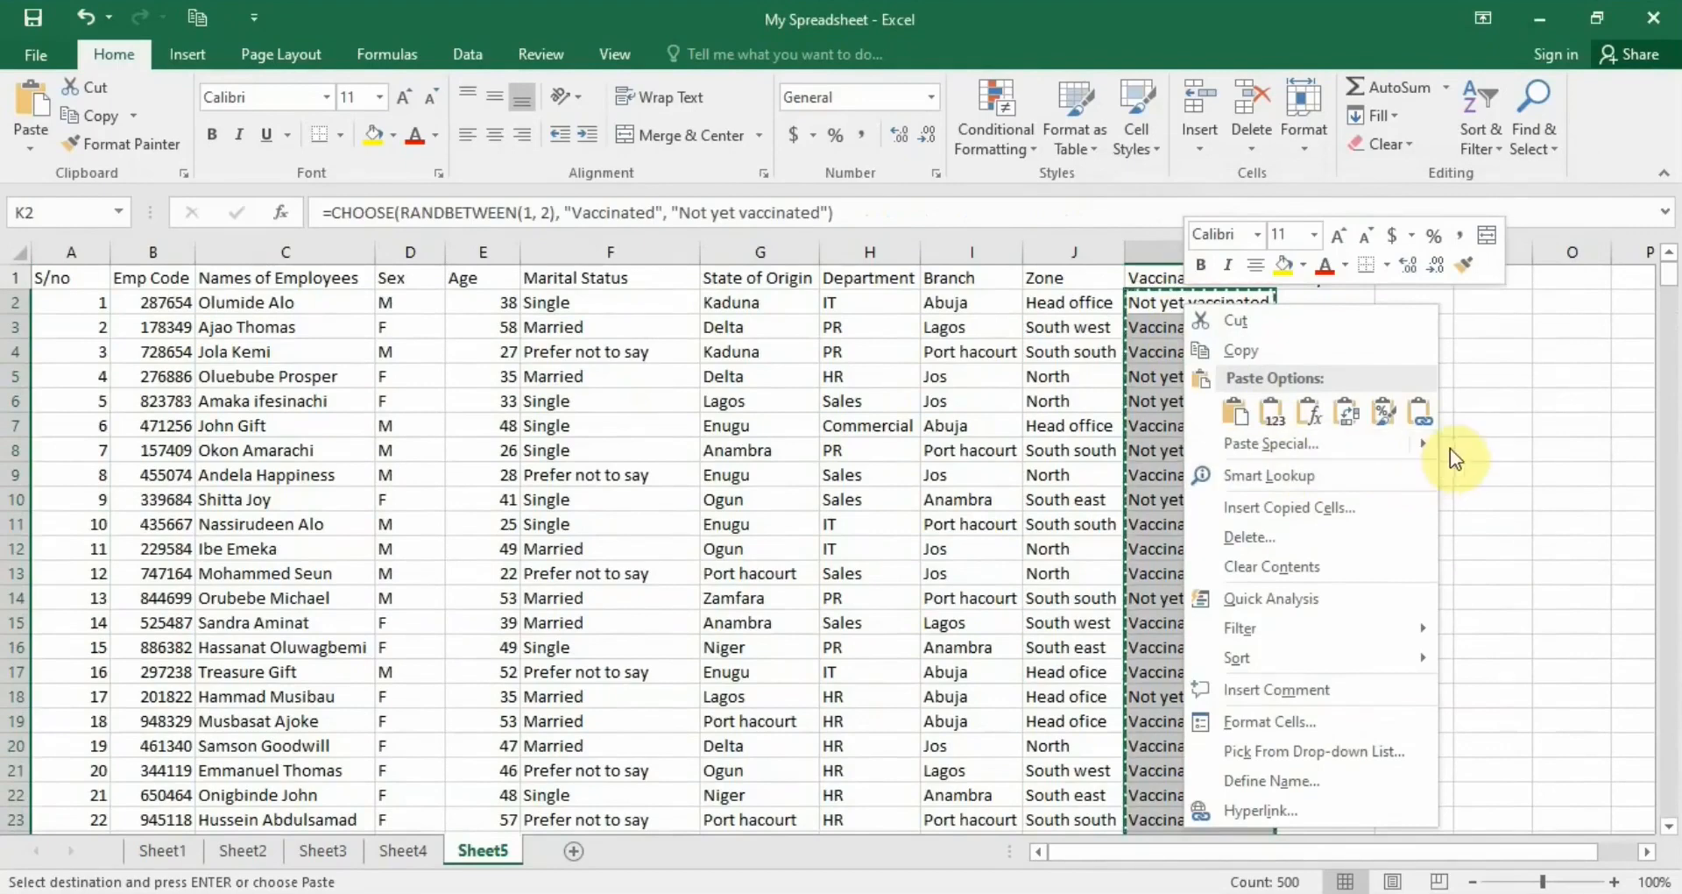
pyautogui.moveTo(1420, 451)
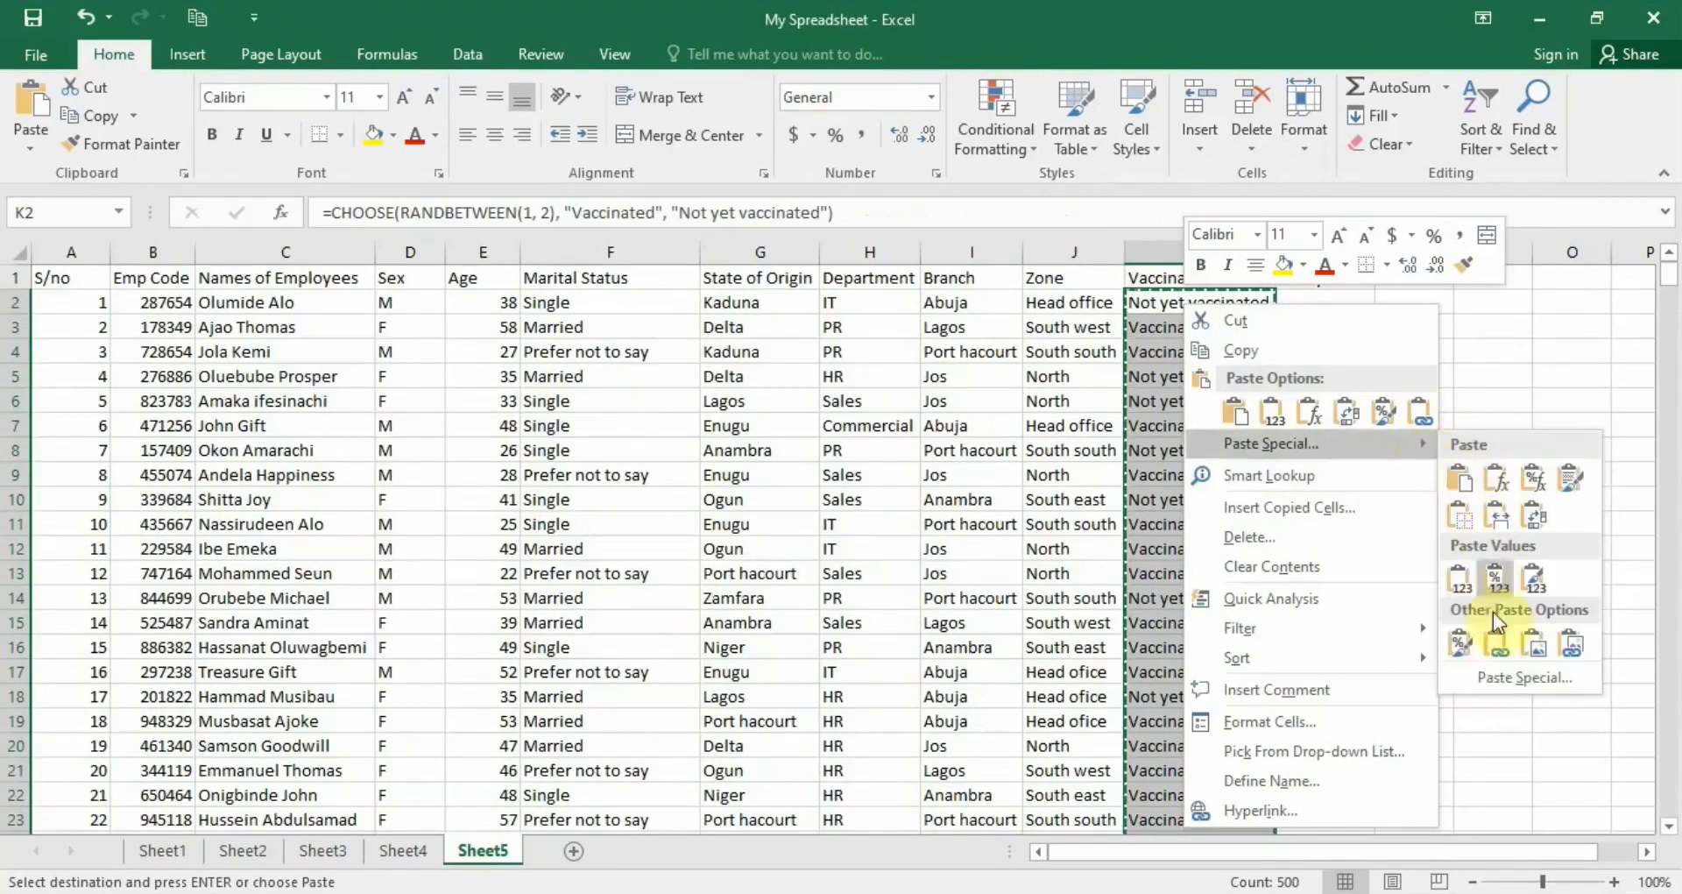
pyautogui.click(1493, 676)
pyautogui.click(1212, 582)
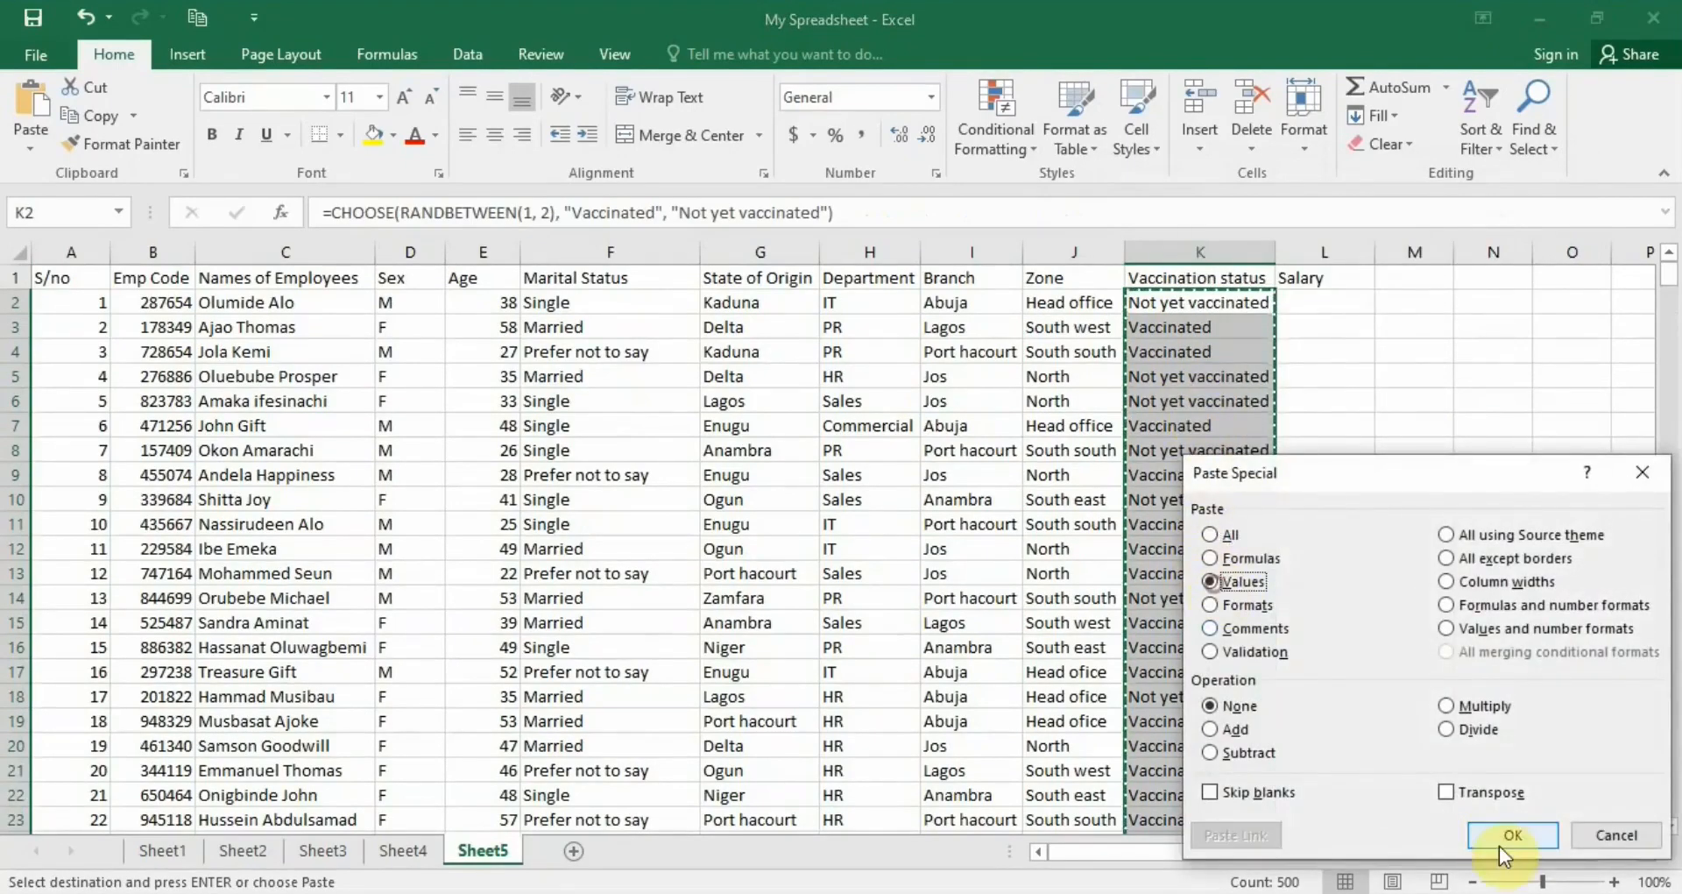
pyautogui.click(1500, 839)
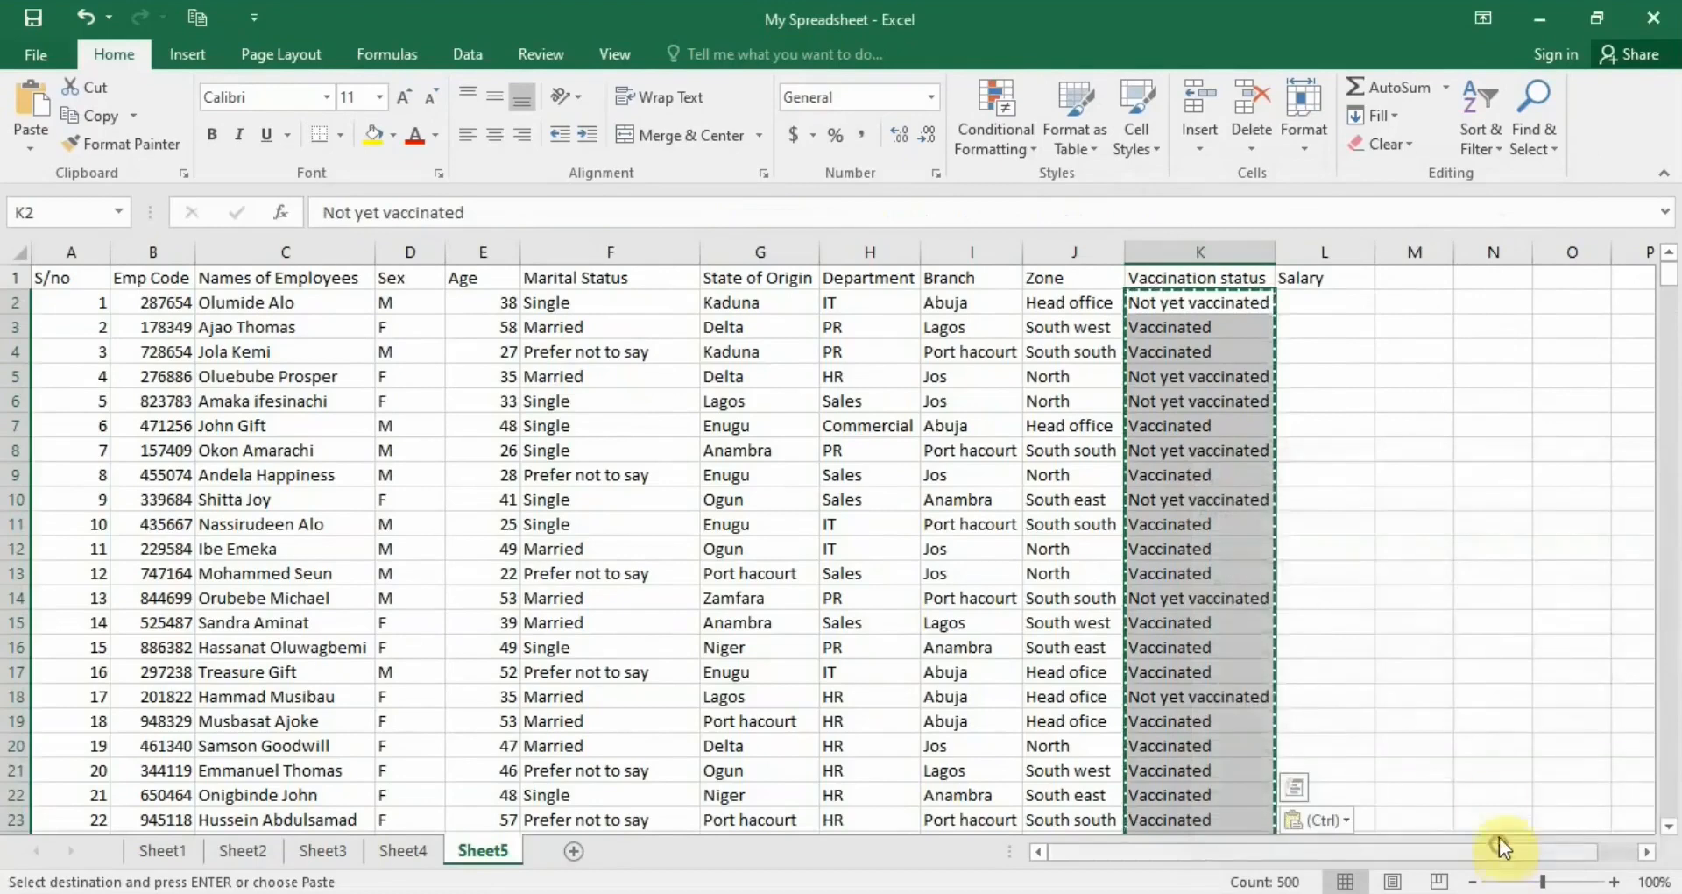
pyautogui.click(1293, 301)
pyautogui.press('Escape')
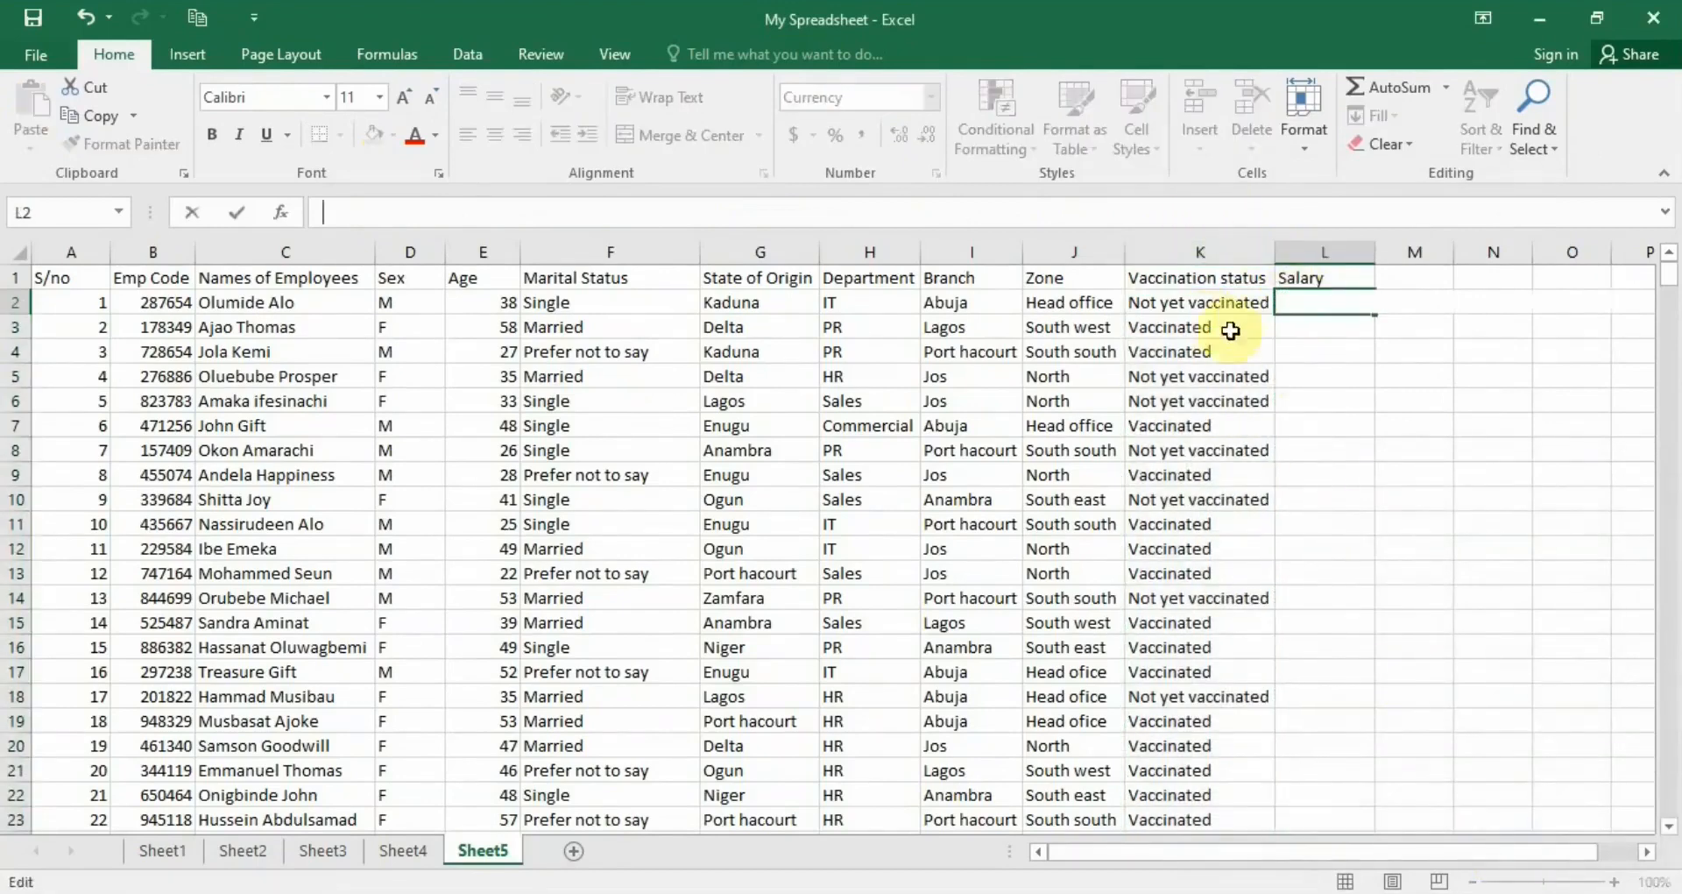
pyautogui.click(1218, 327)
# - Enter =RANDBETWEEN(190000, 700000) in L2 and fill it down the Salary column
pyautogui.click(1326, 309)
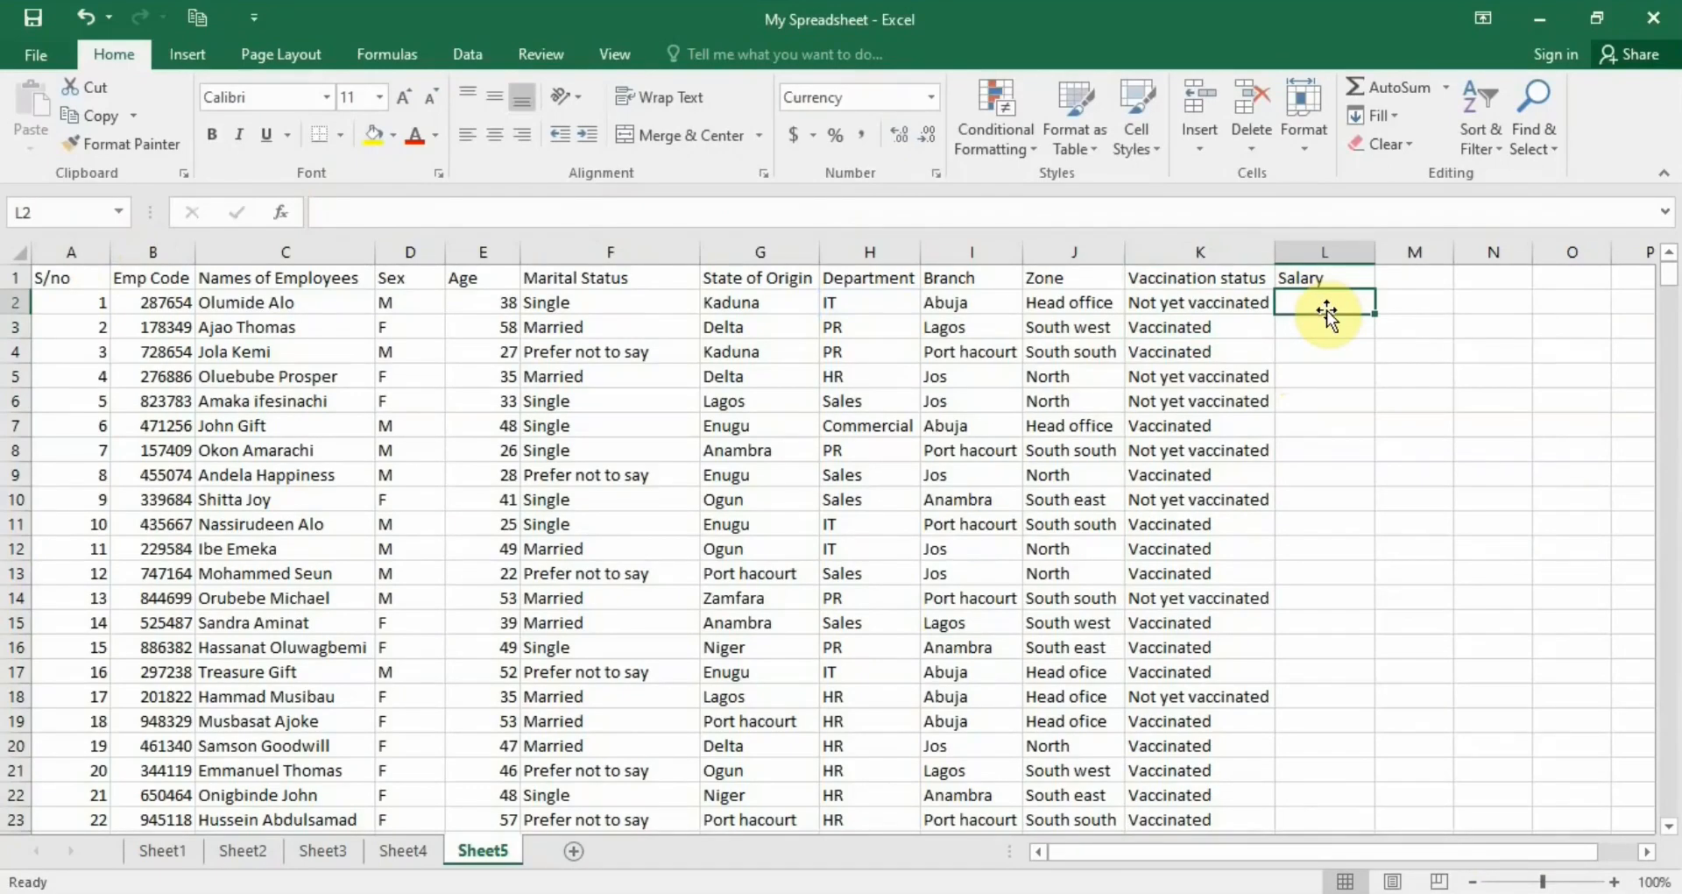
pyautogui.write('=')
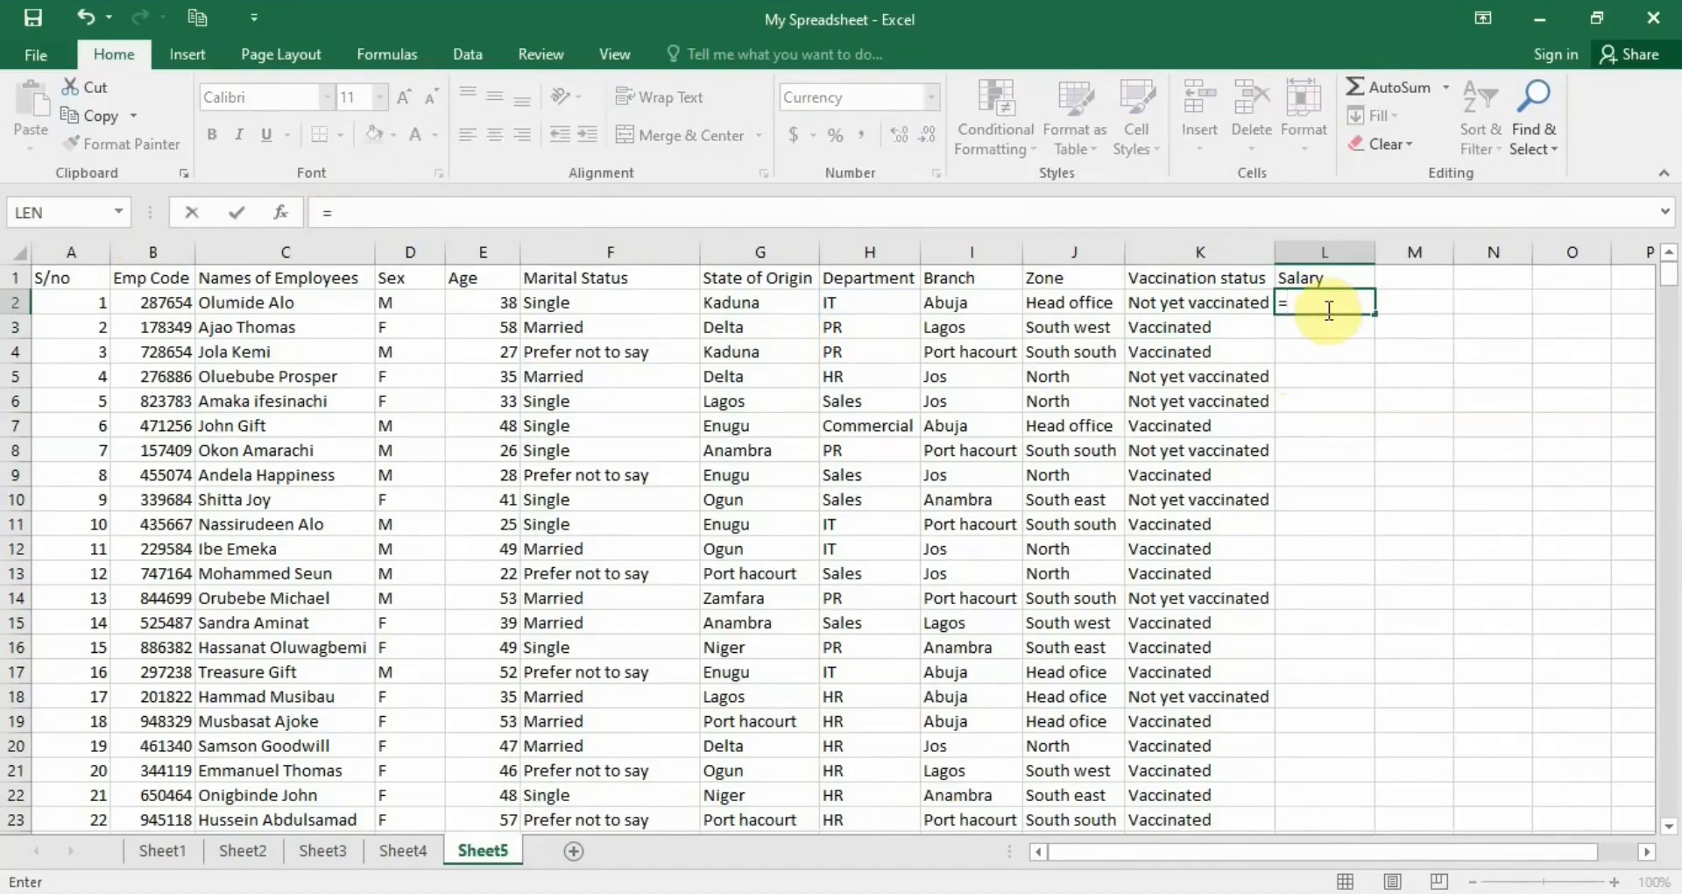
pyautogui.write('ra')
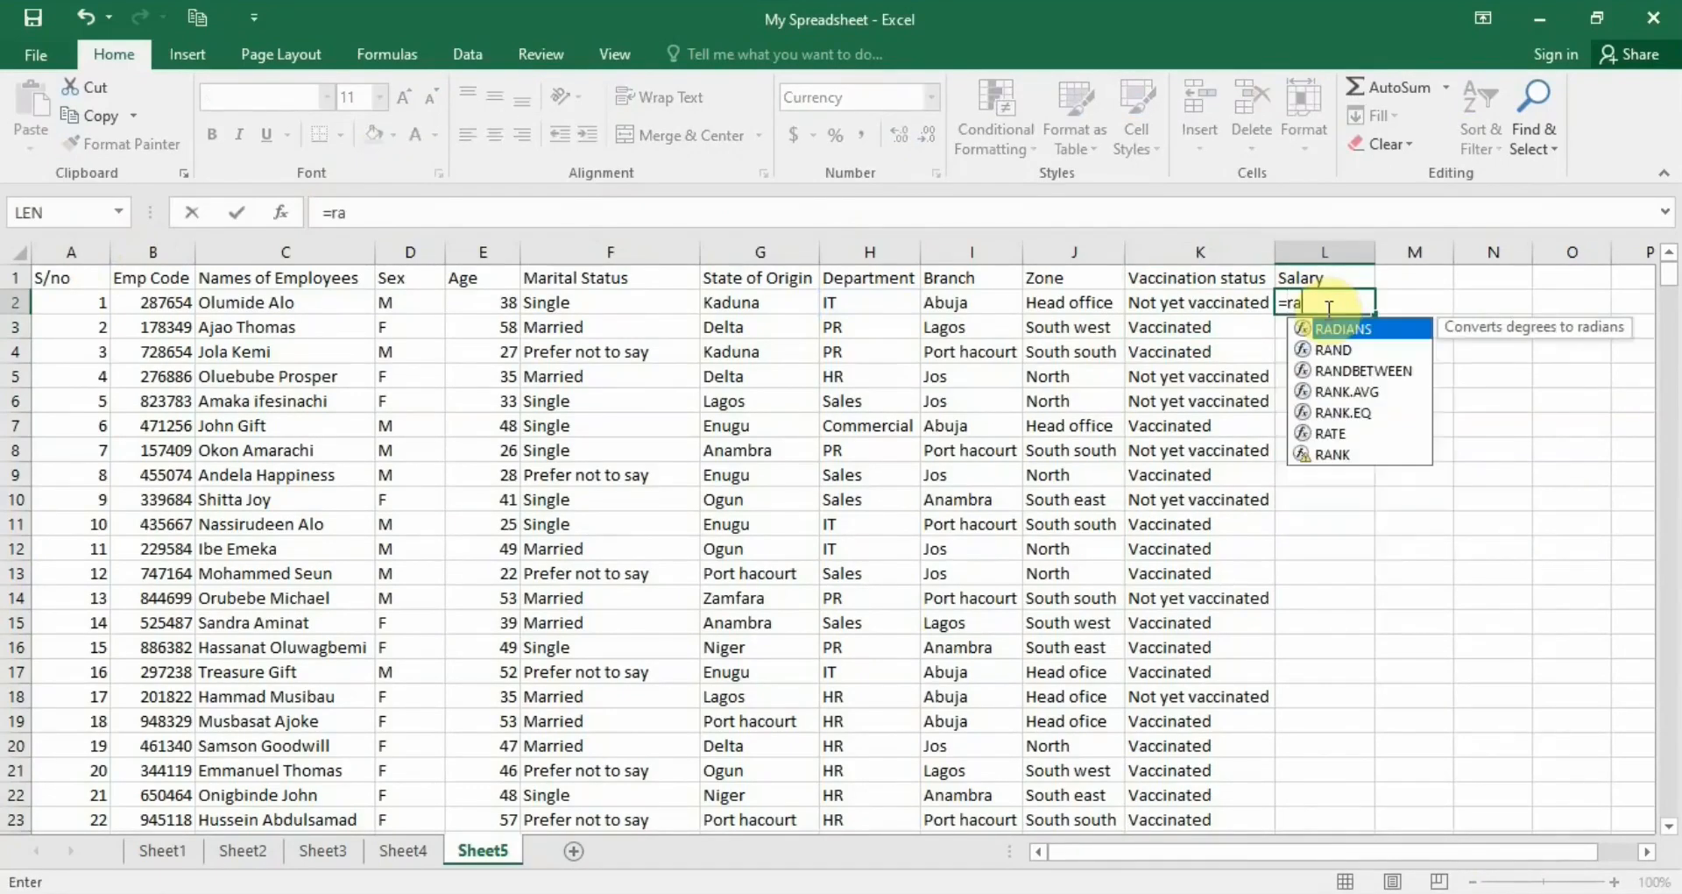
pyautogui.doubleClick(1362, 375)
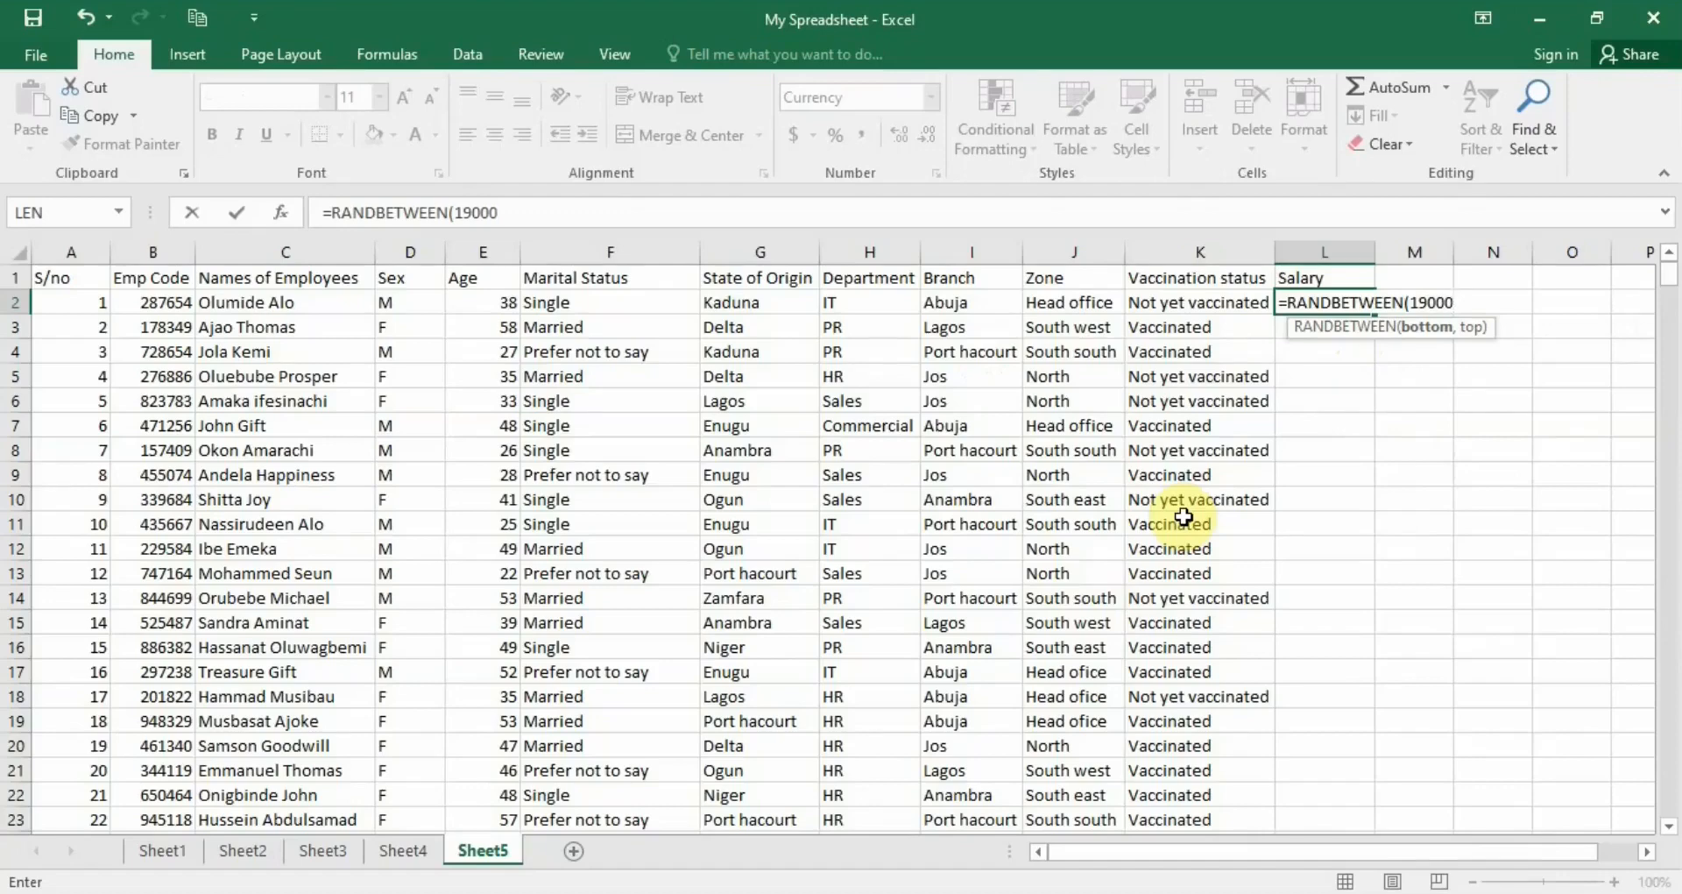
pyautogui.write('190000, 700000')
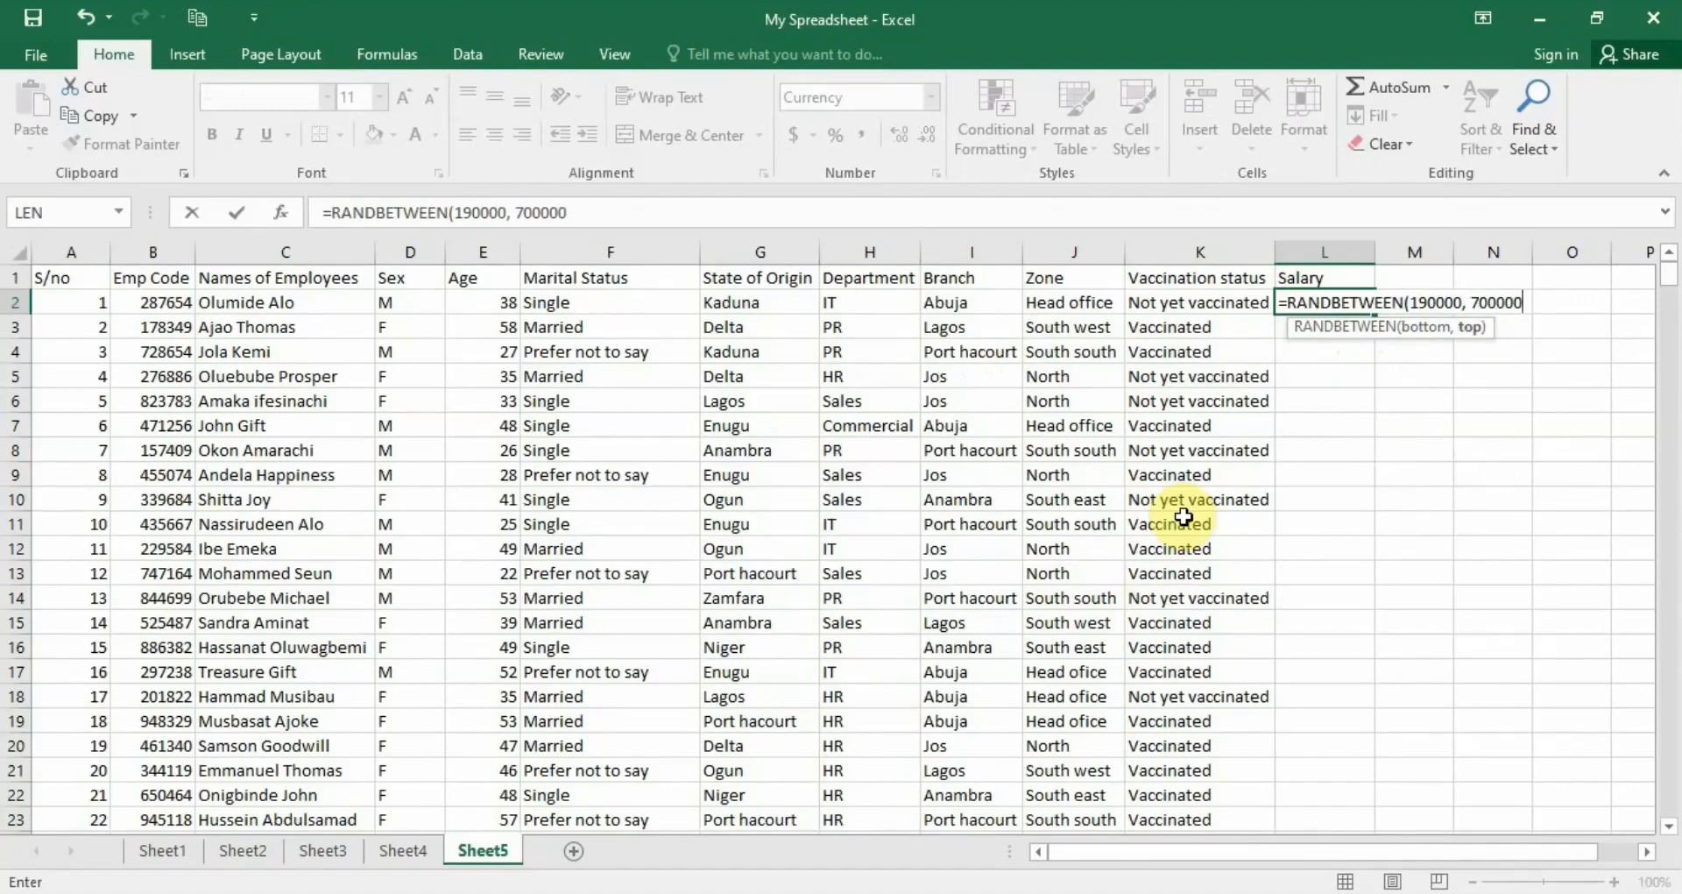
pyautogui.write(')')
pyautogui.press('Return')
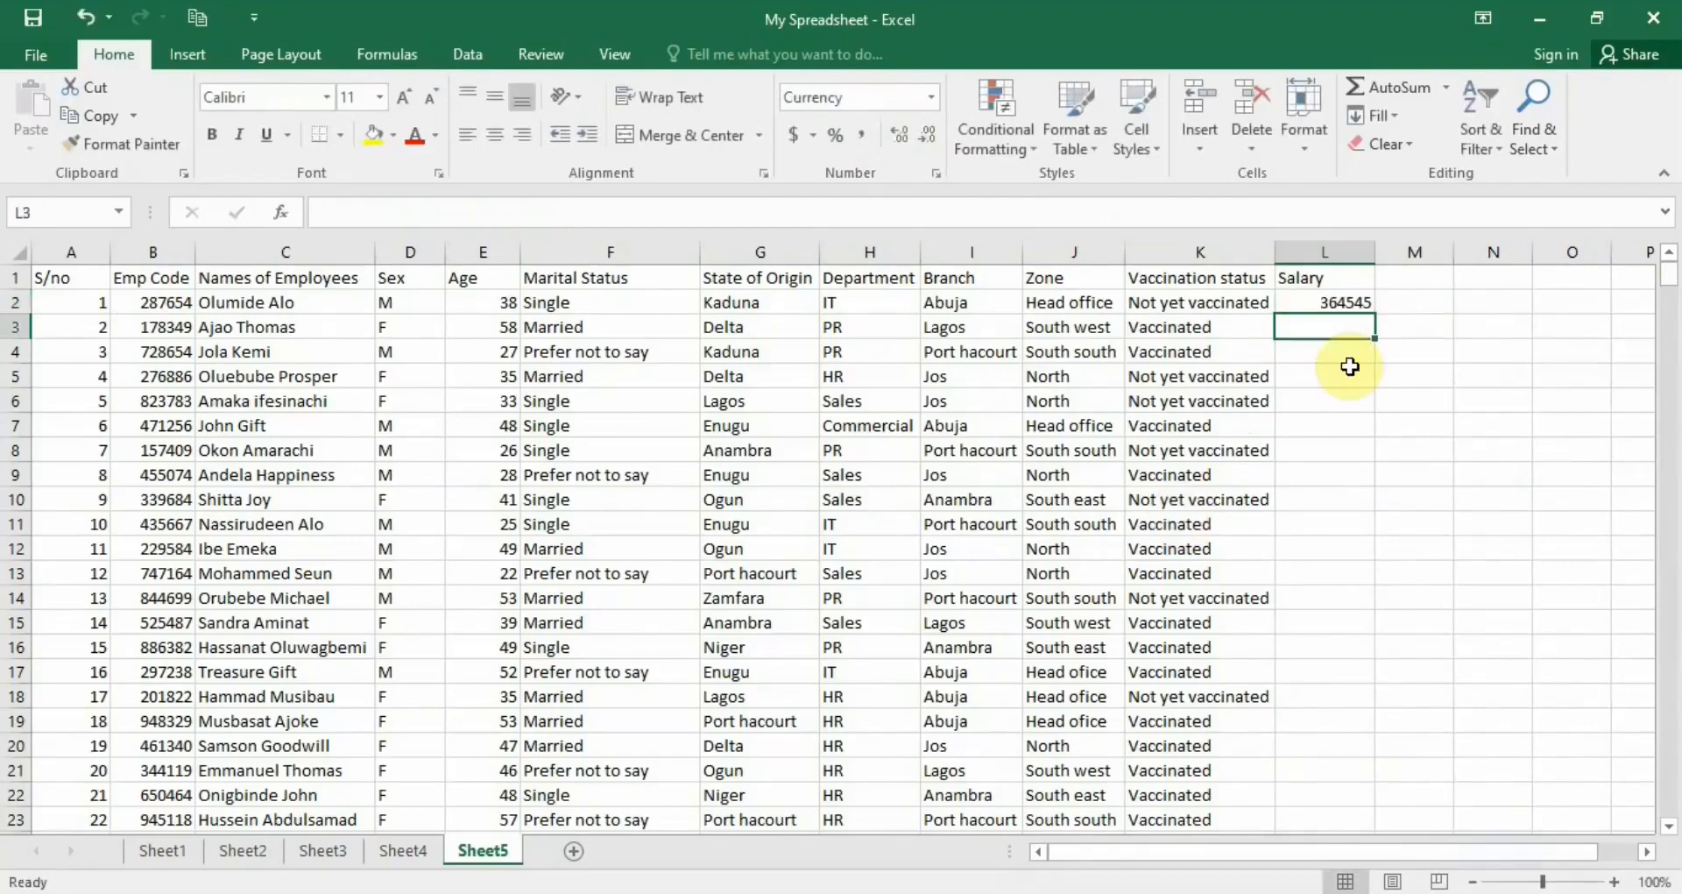
pyautogui.click(1314, 303)
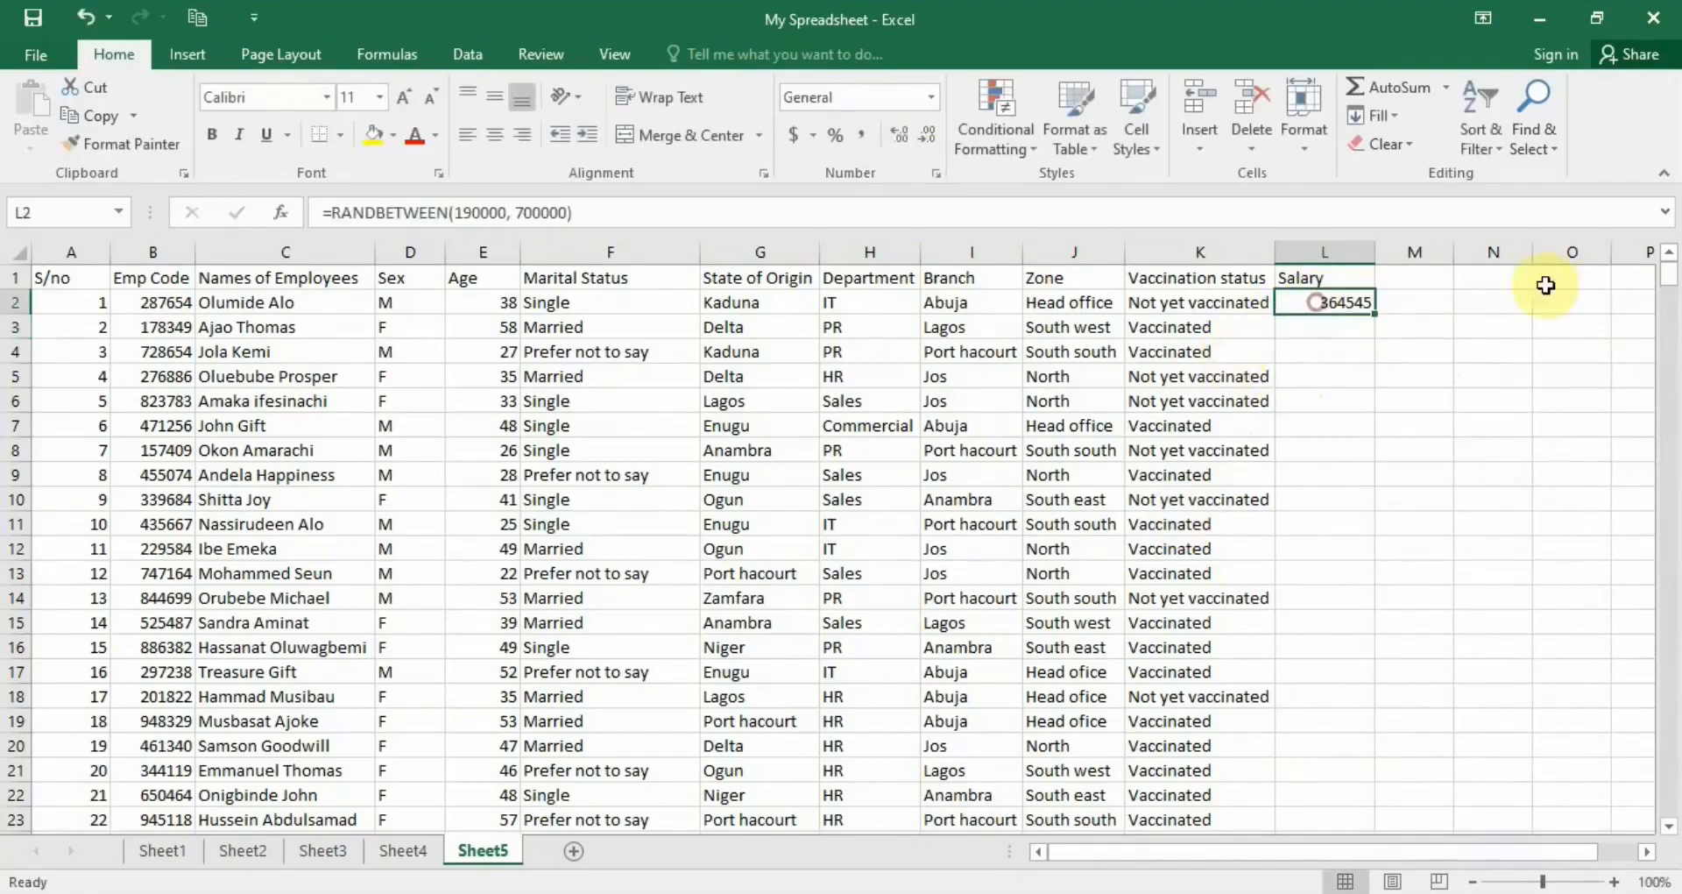
pyautogui.doubleClick(1374, 313)
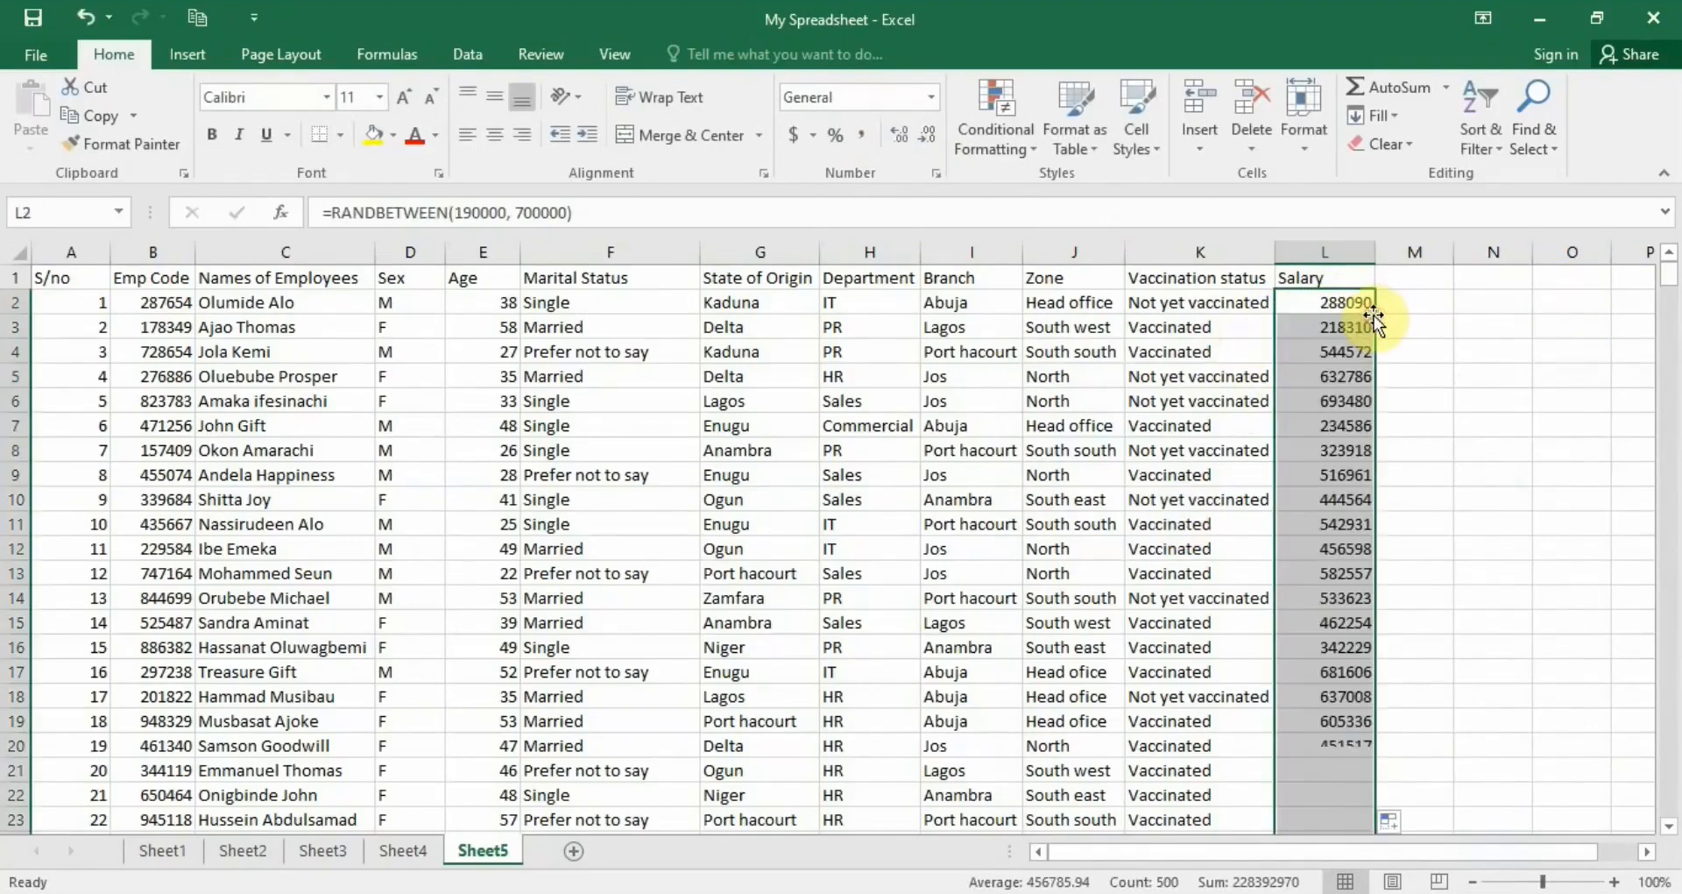
# - Format the filled Salary cells as Currency with the ₦ Kanuri symbol and 0 decimal places
pyautogui.rightClick(1293, 303)
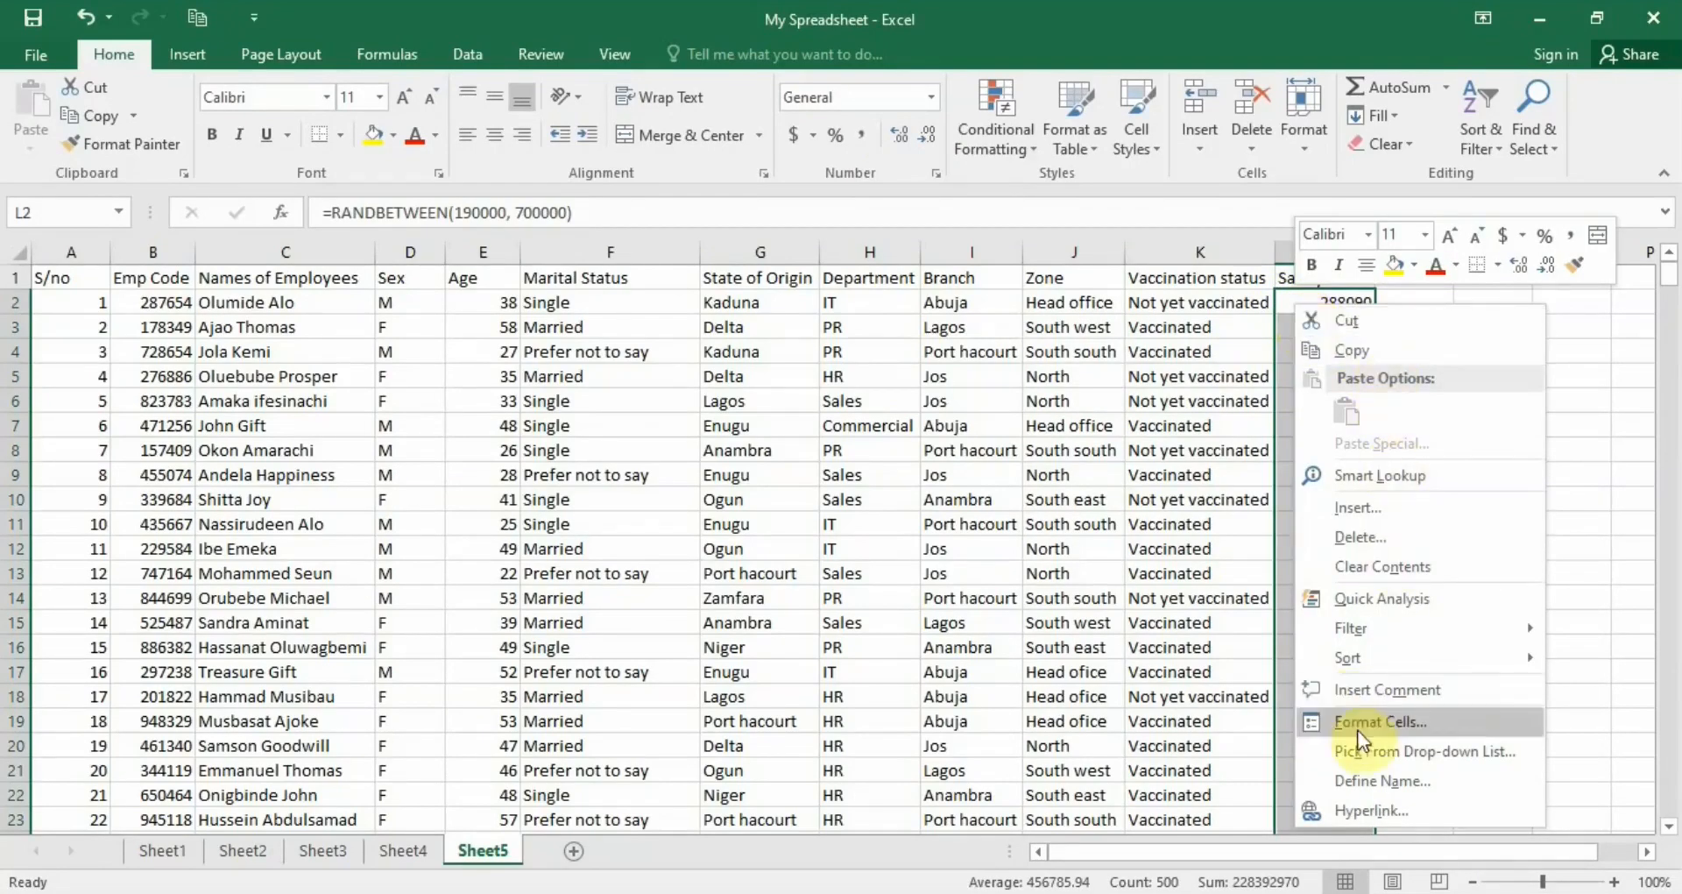
pyautogui.click(1377, 717)
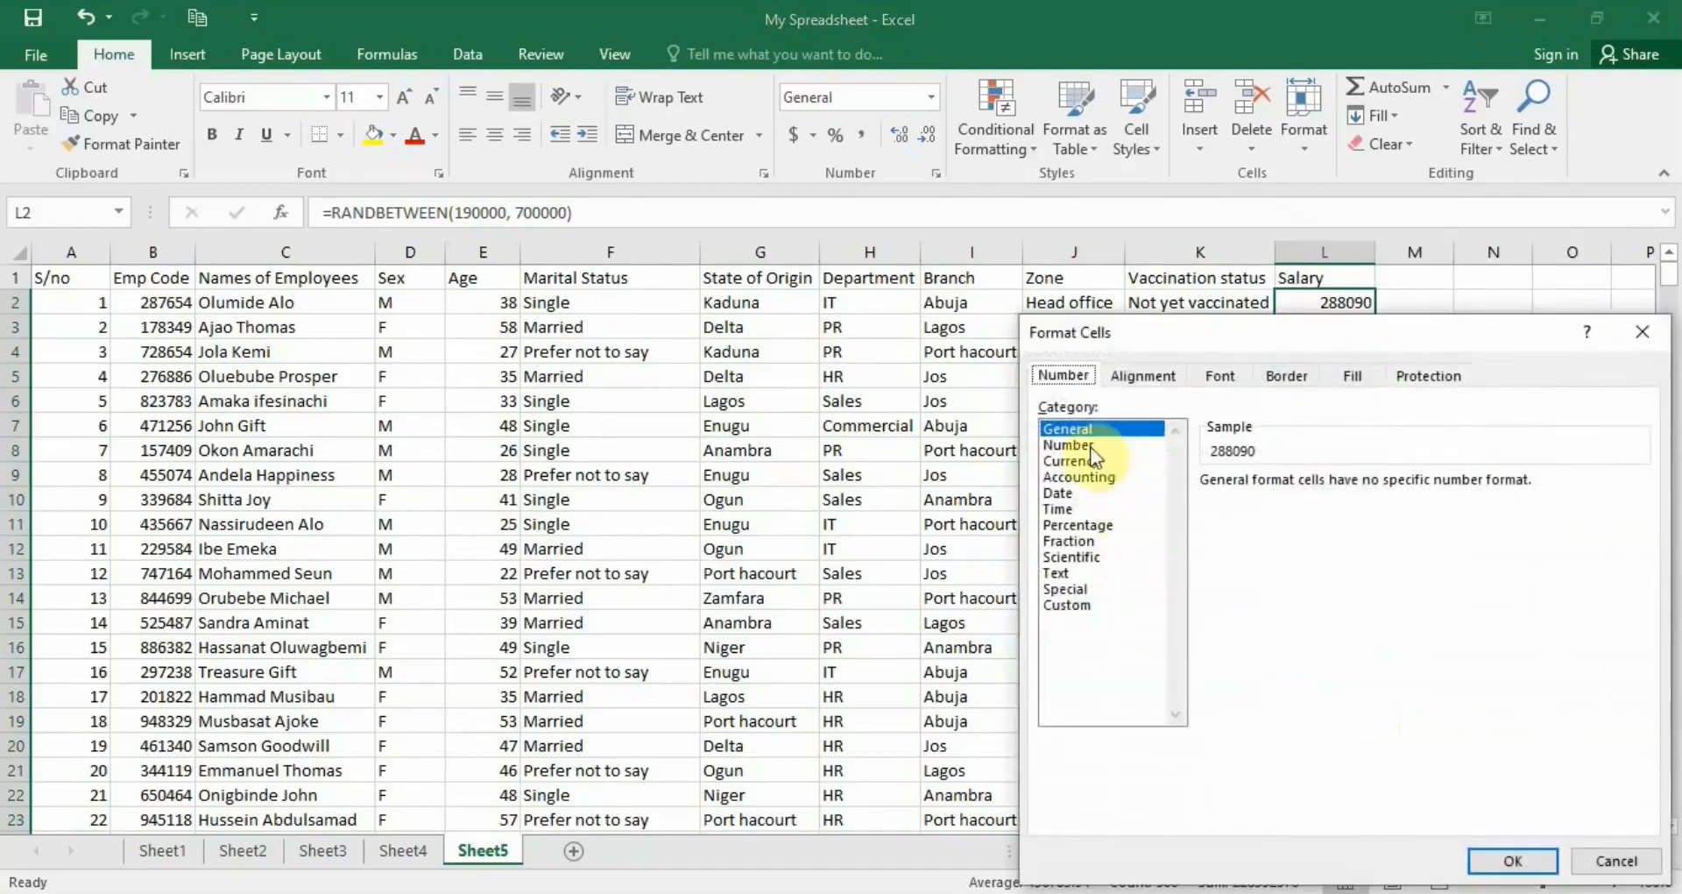
pyautogui.click(1070, 461)
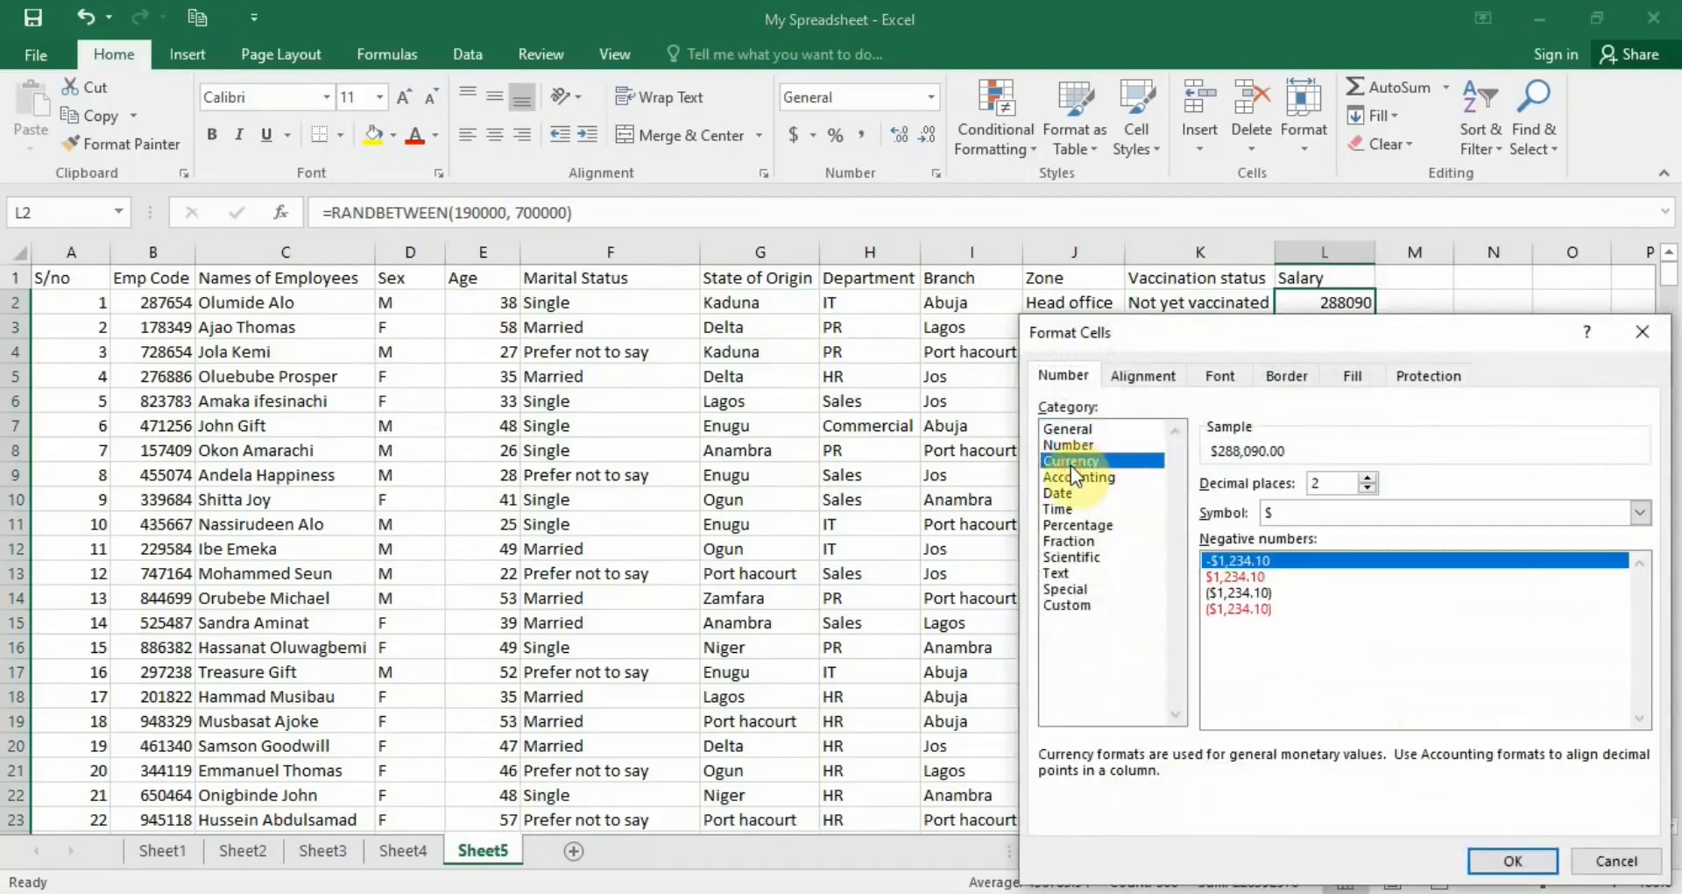
pyautogui.click(1611, 513)
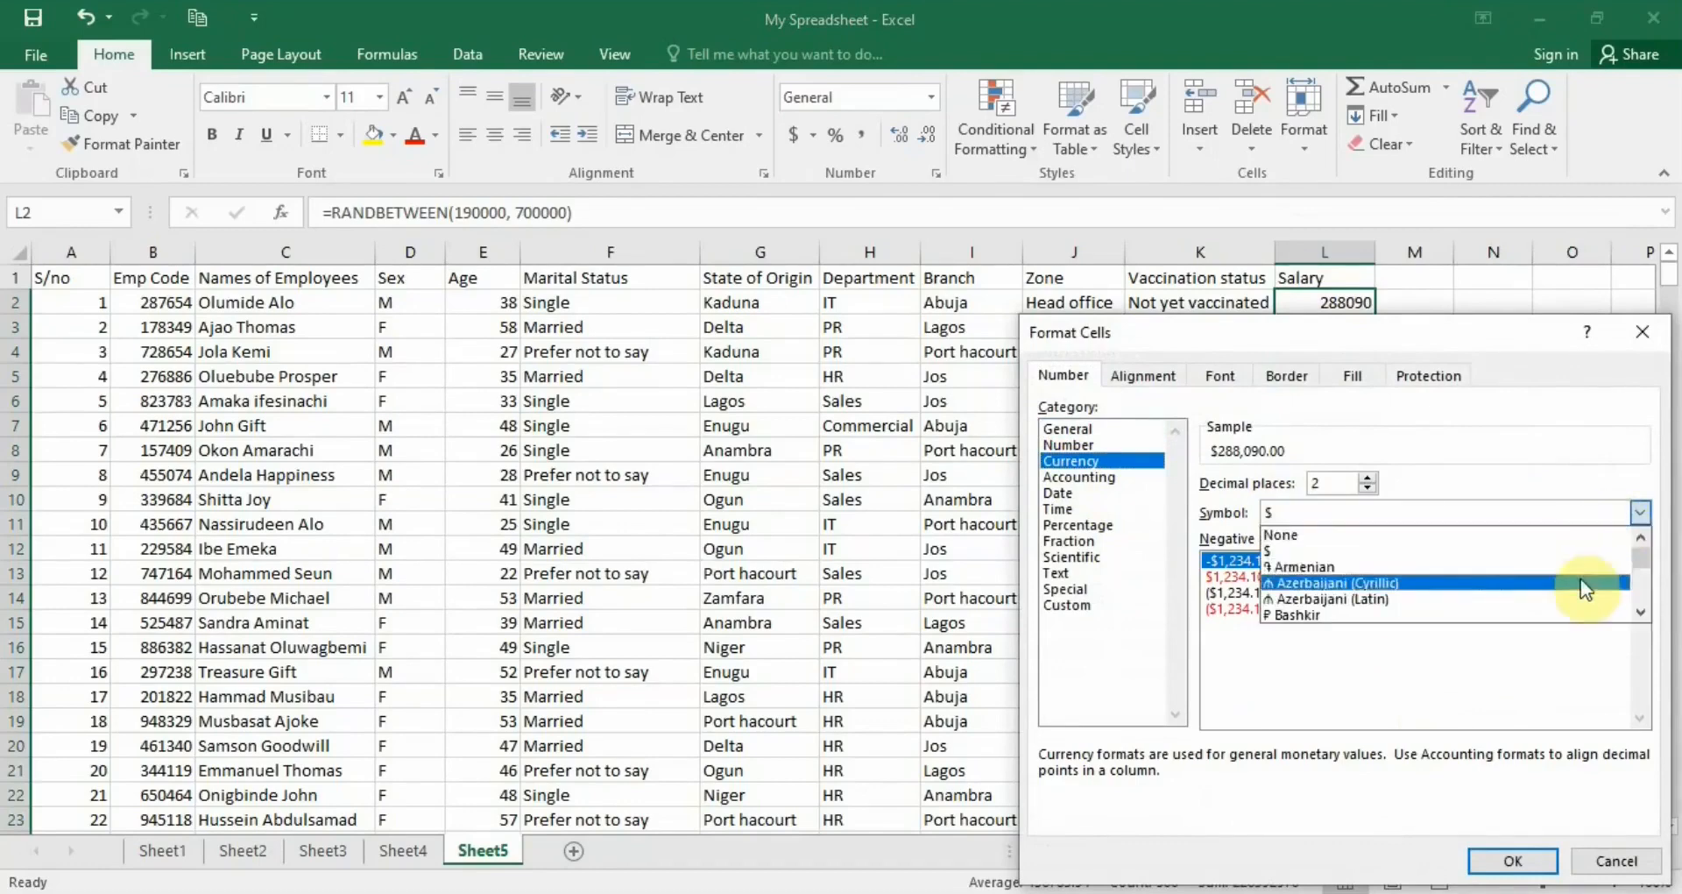
pyautogui.scroll(-6, 1580, 578)
pyautogui.scroll(-10, 1580, 578)
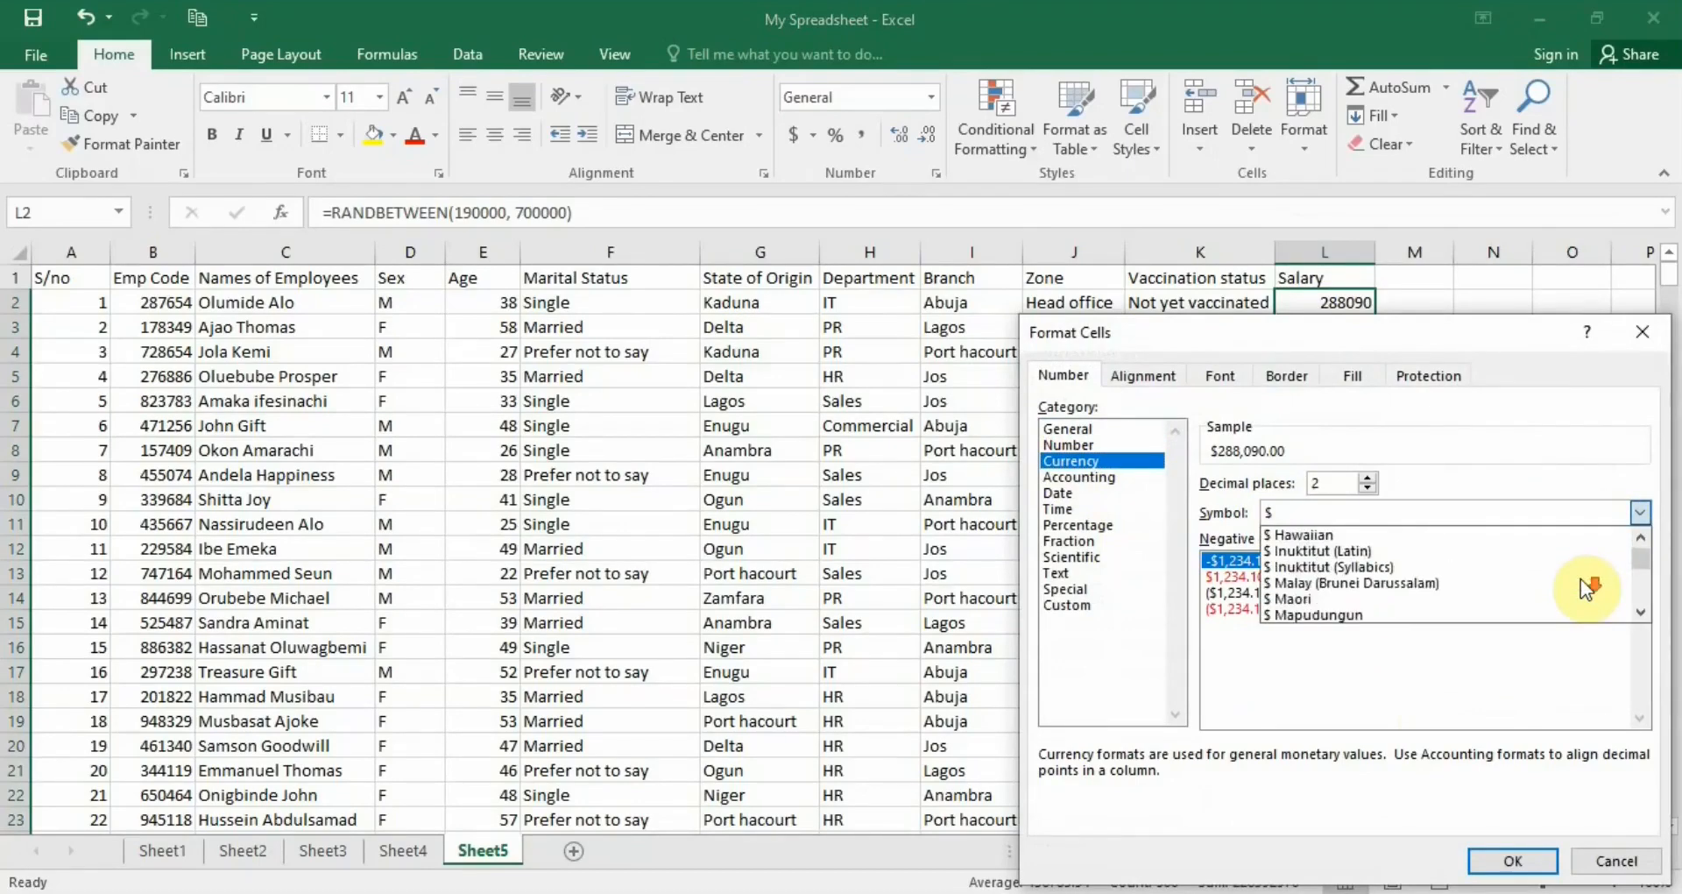
pyautogui.scroll(-10, 1647, 589)
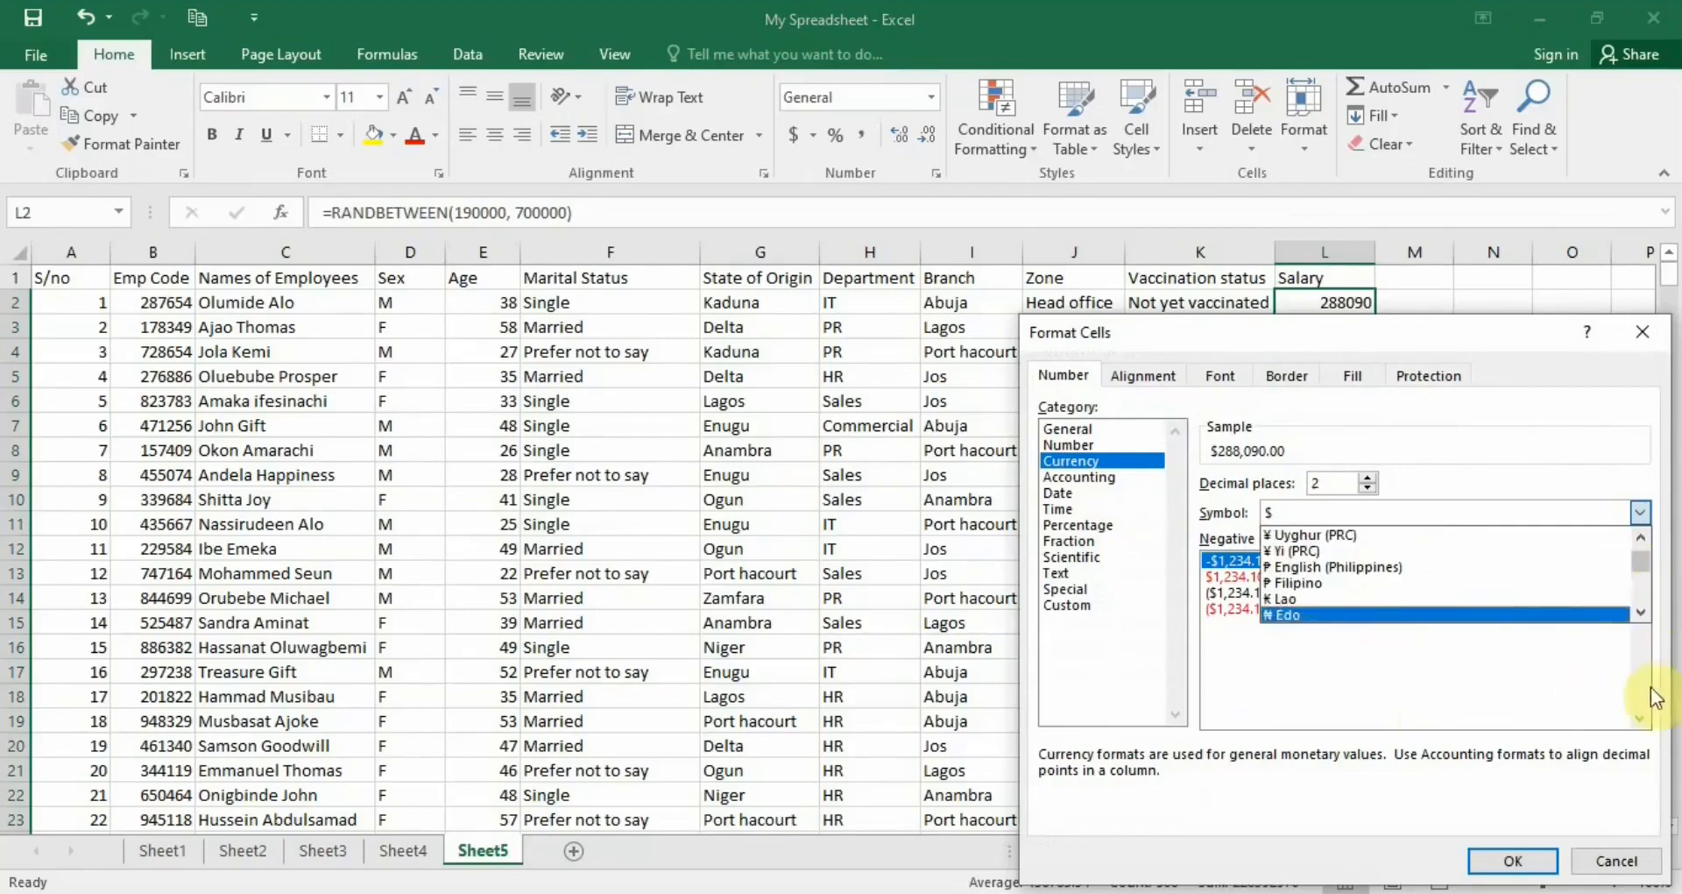
pyautogui.click(1640, 613)
pyautogui.click(1640, 613)
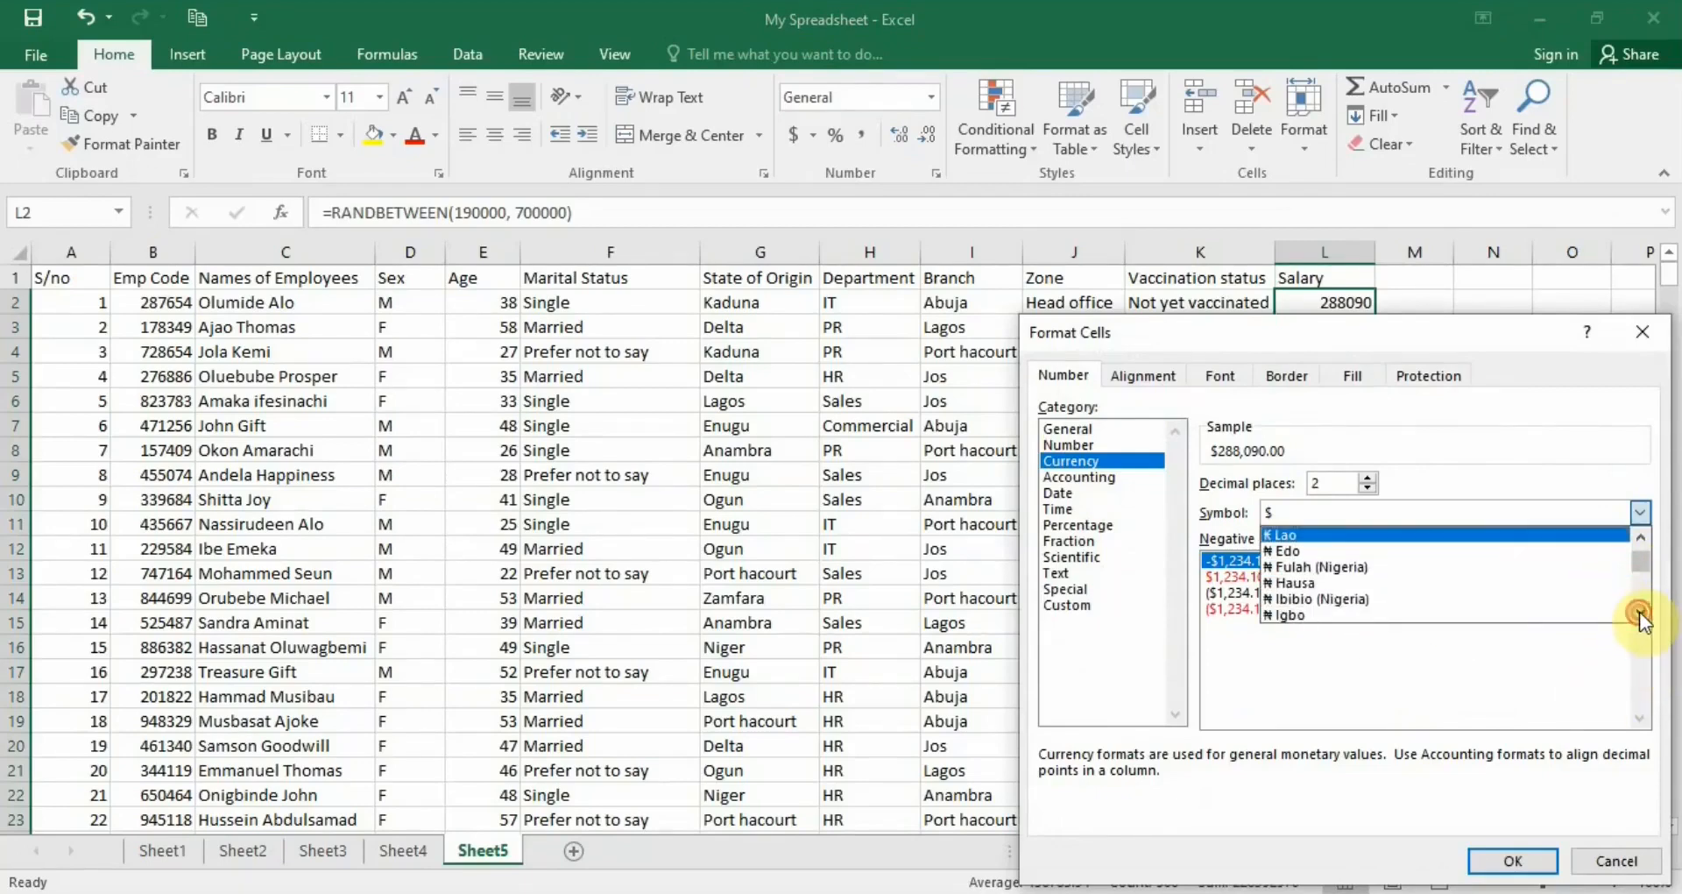
pyautogui.click(1640, 613)
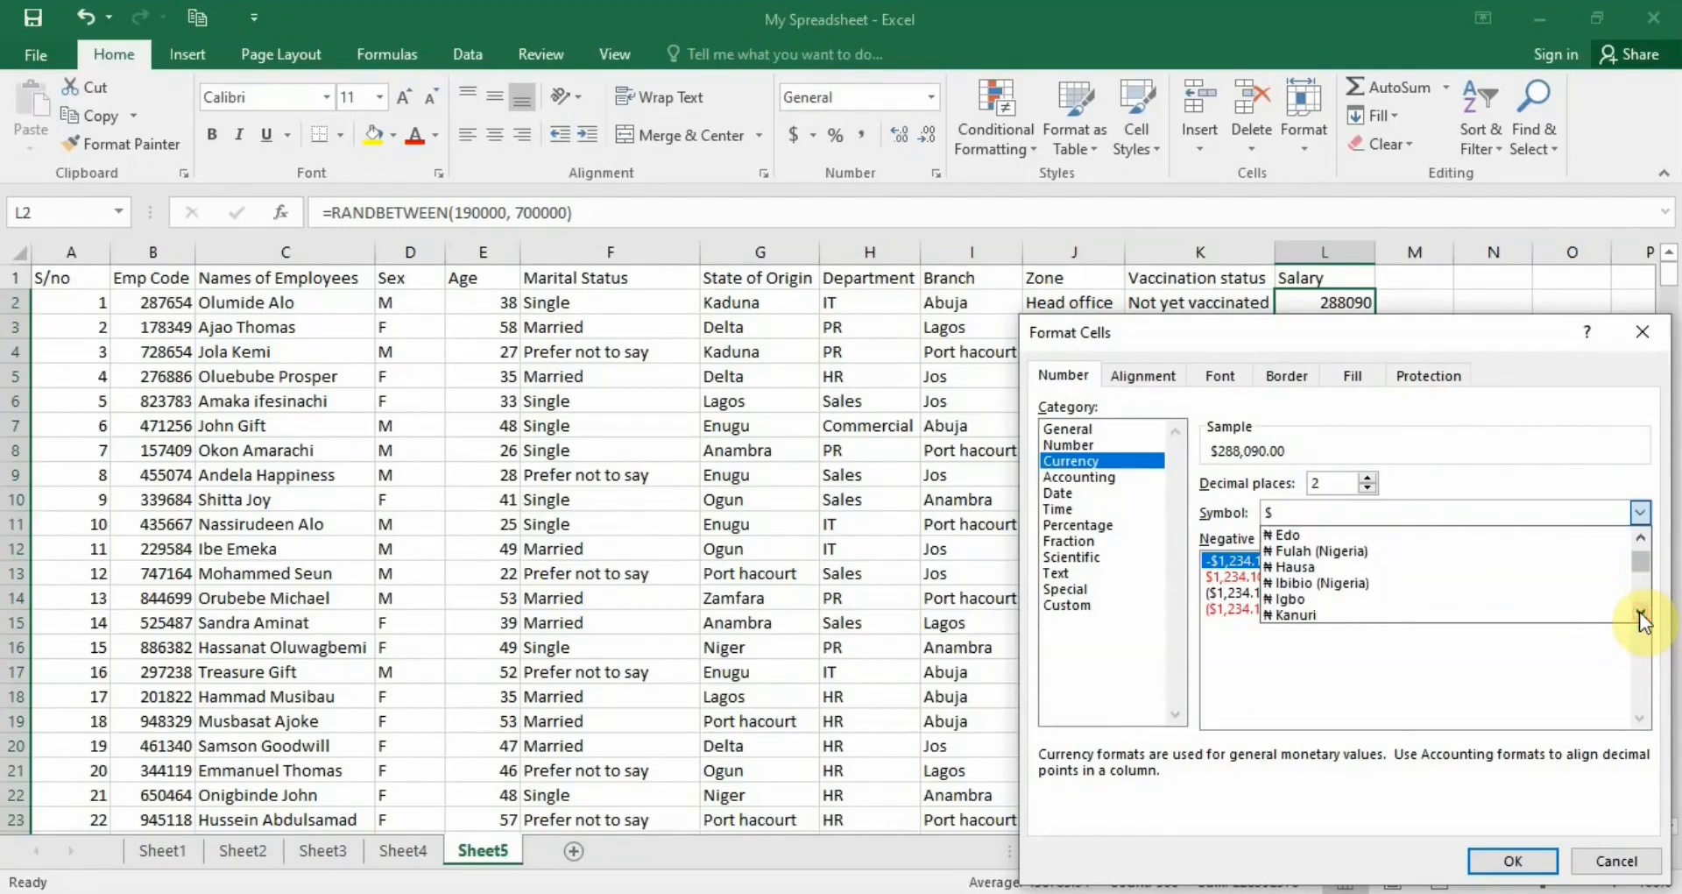
pyautogui.click(1304, 616)
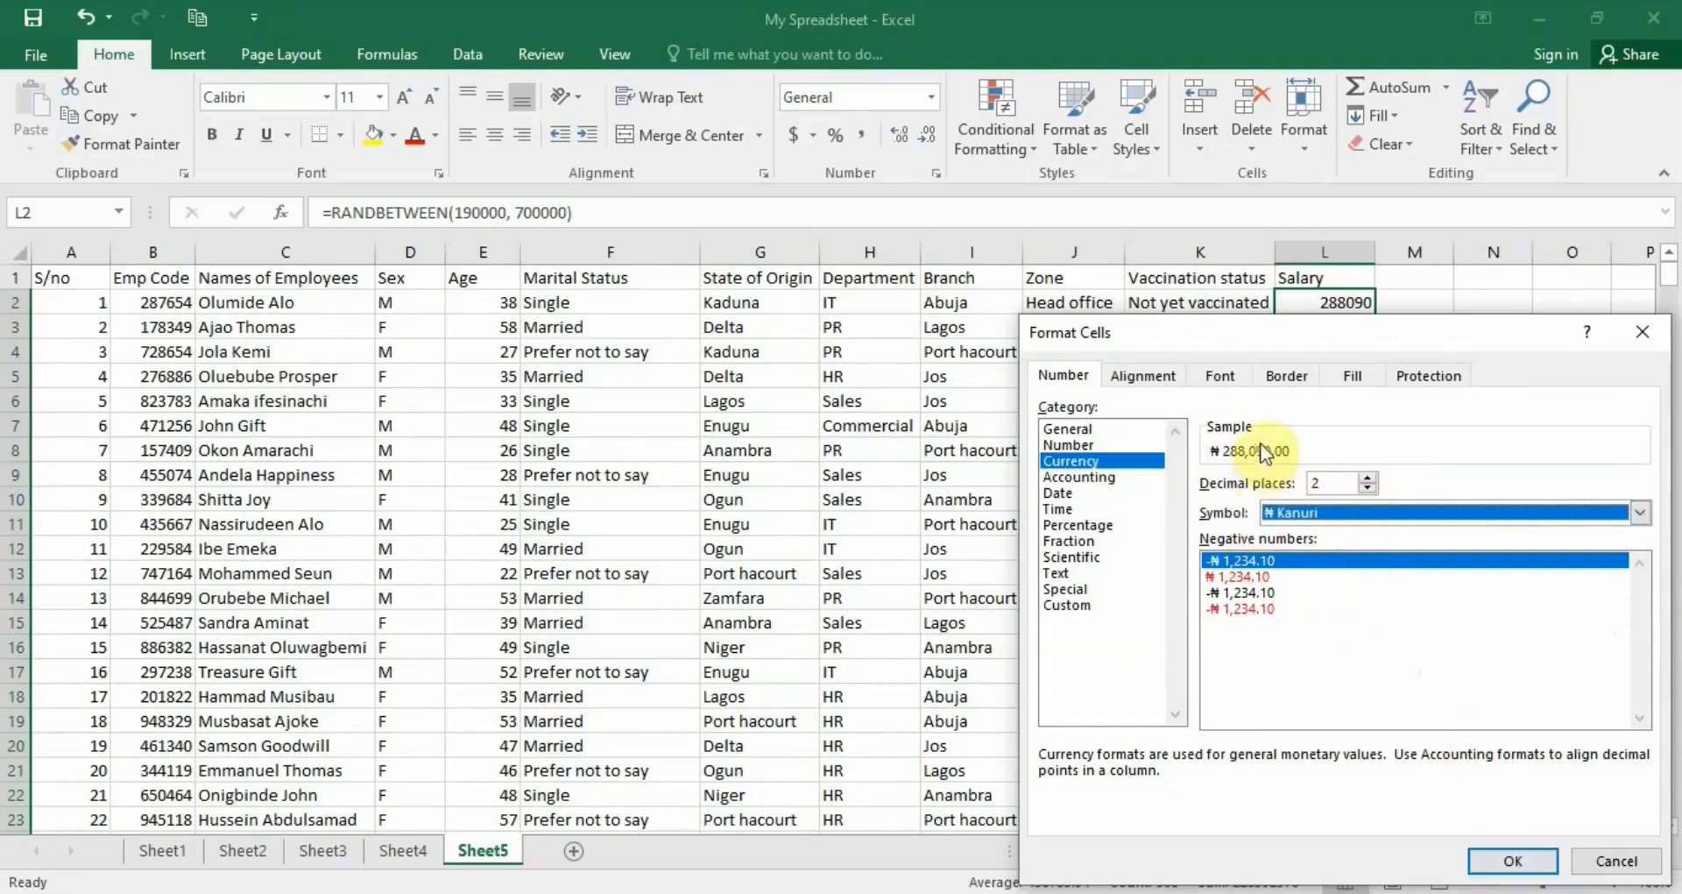
pyautogui.click(1368, 488)
pyautogui.click(1368, 488)
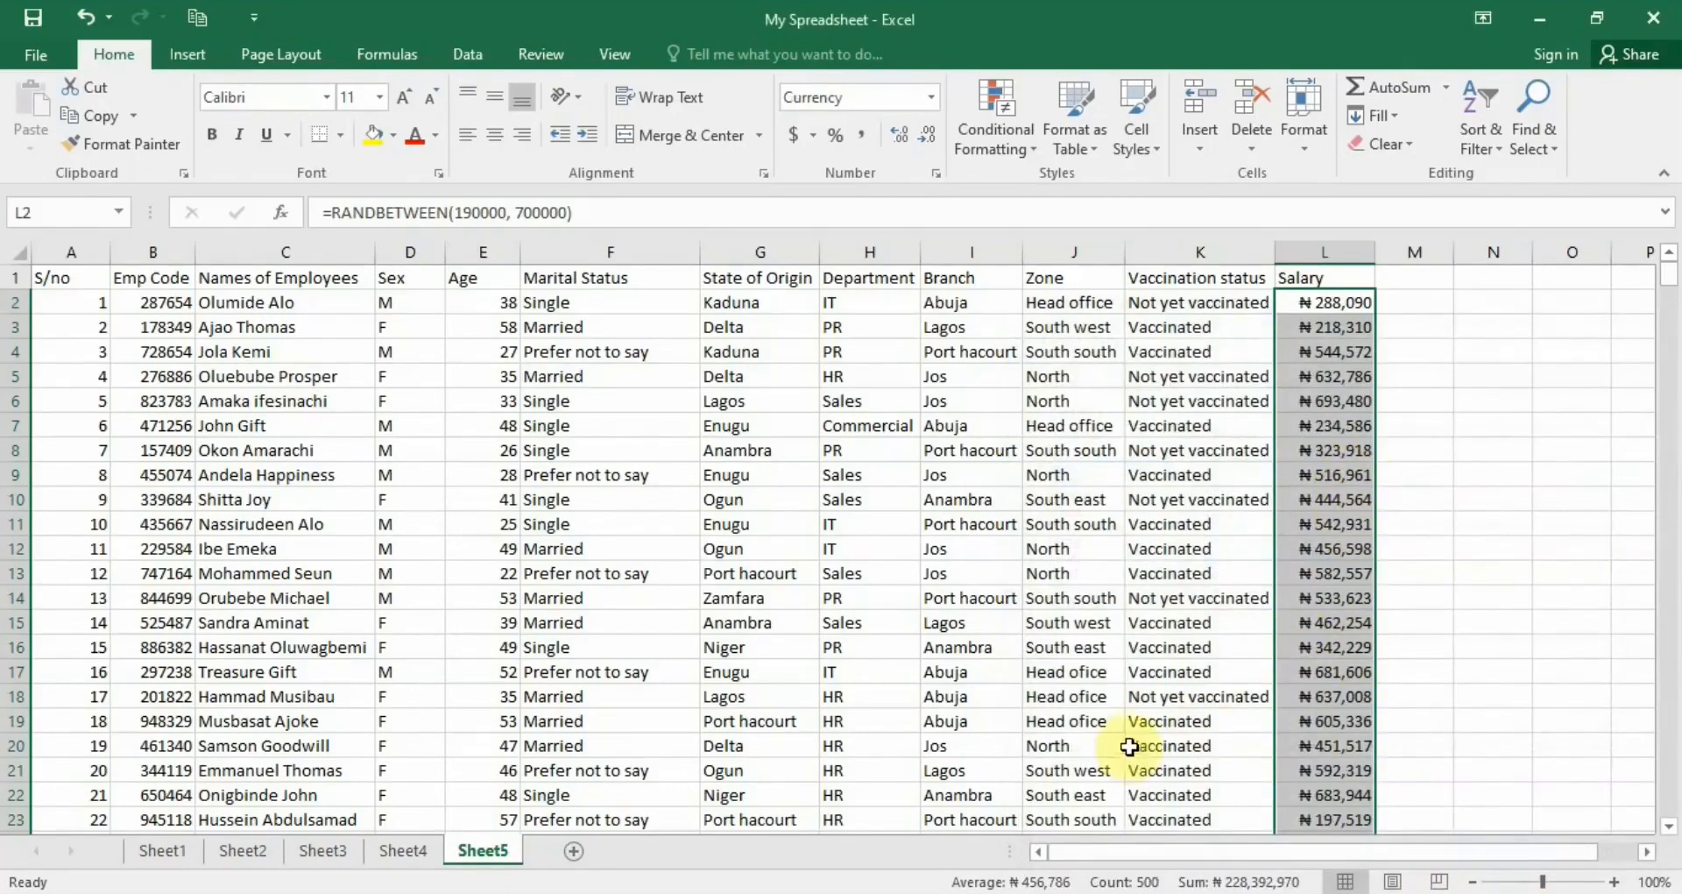
pyautogui.click(1337, 298)
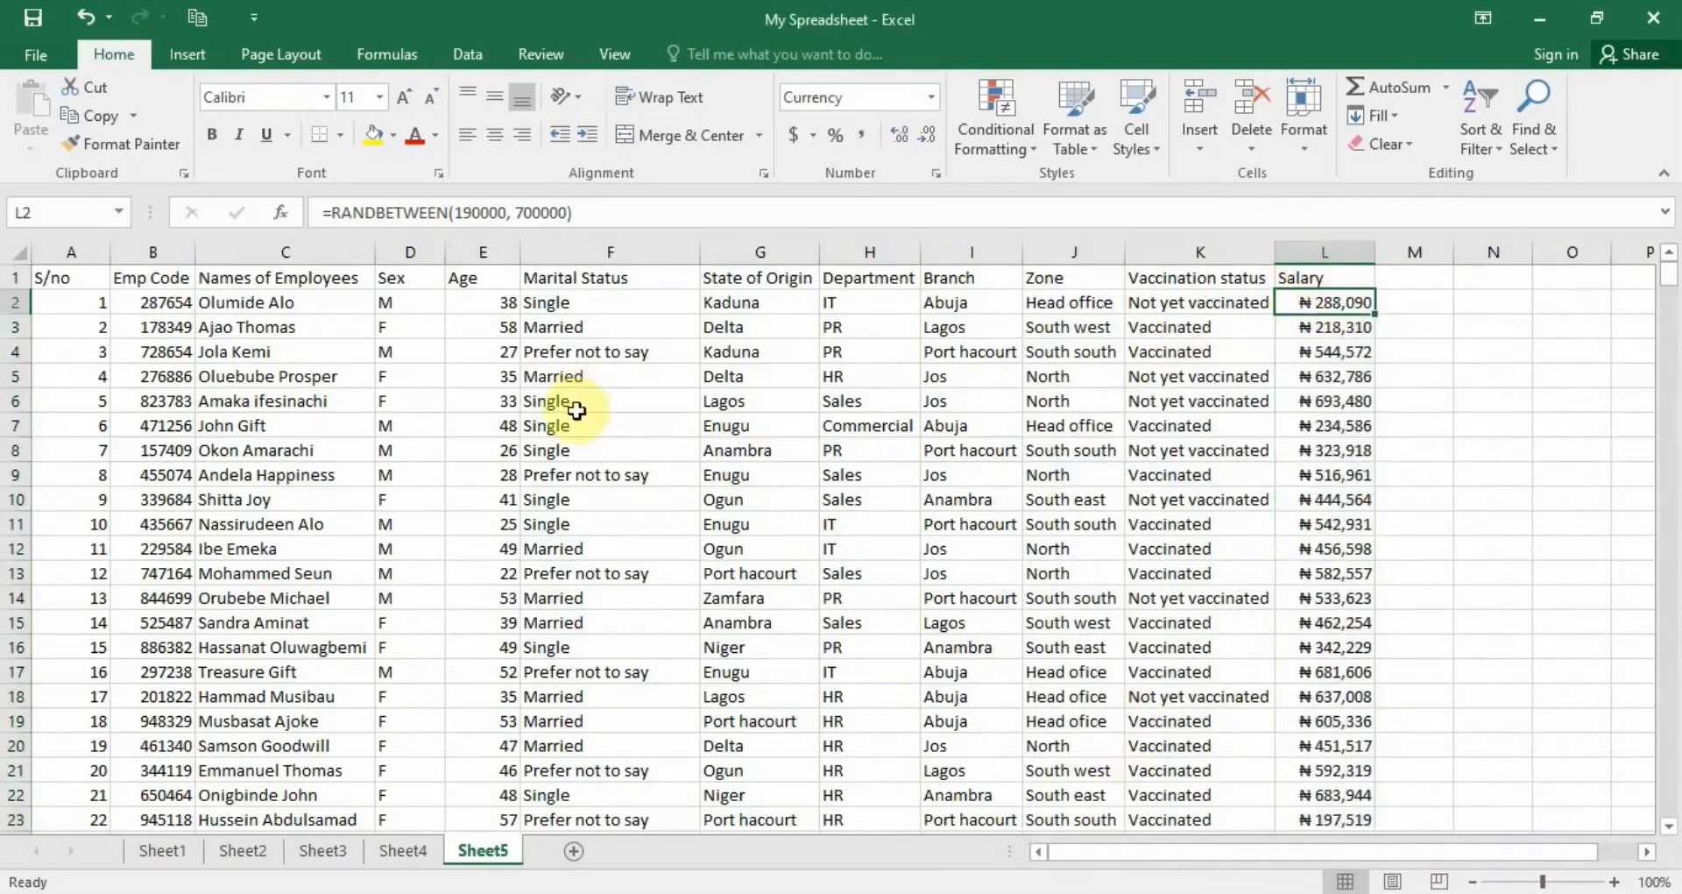
pyautogui.scroll(-1, 512, 438)
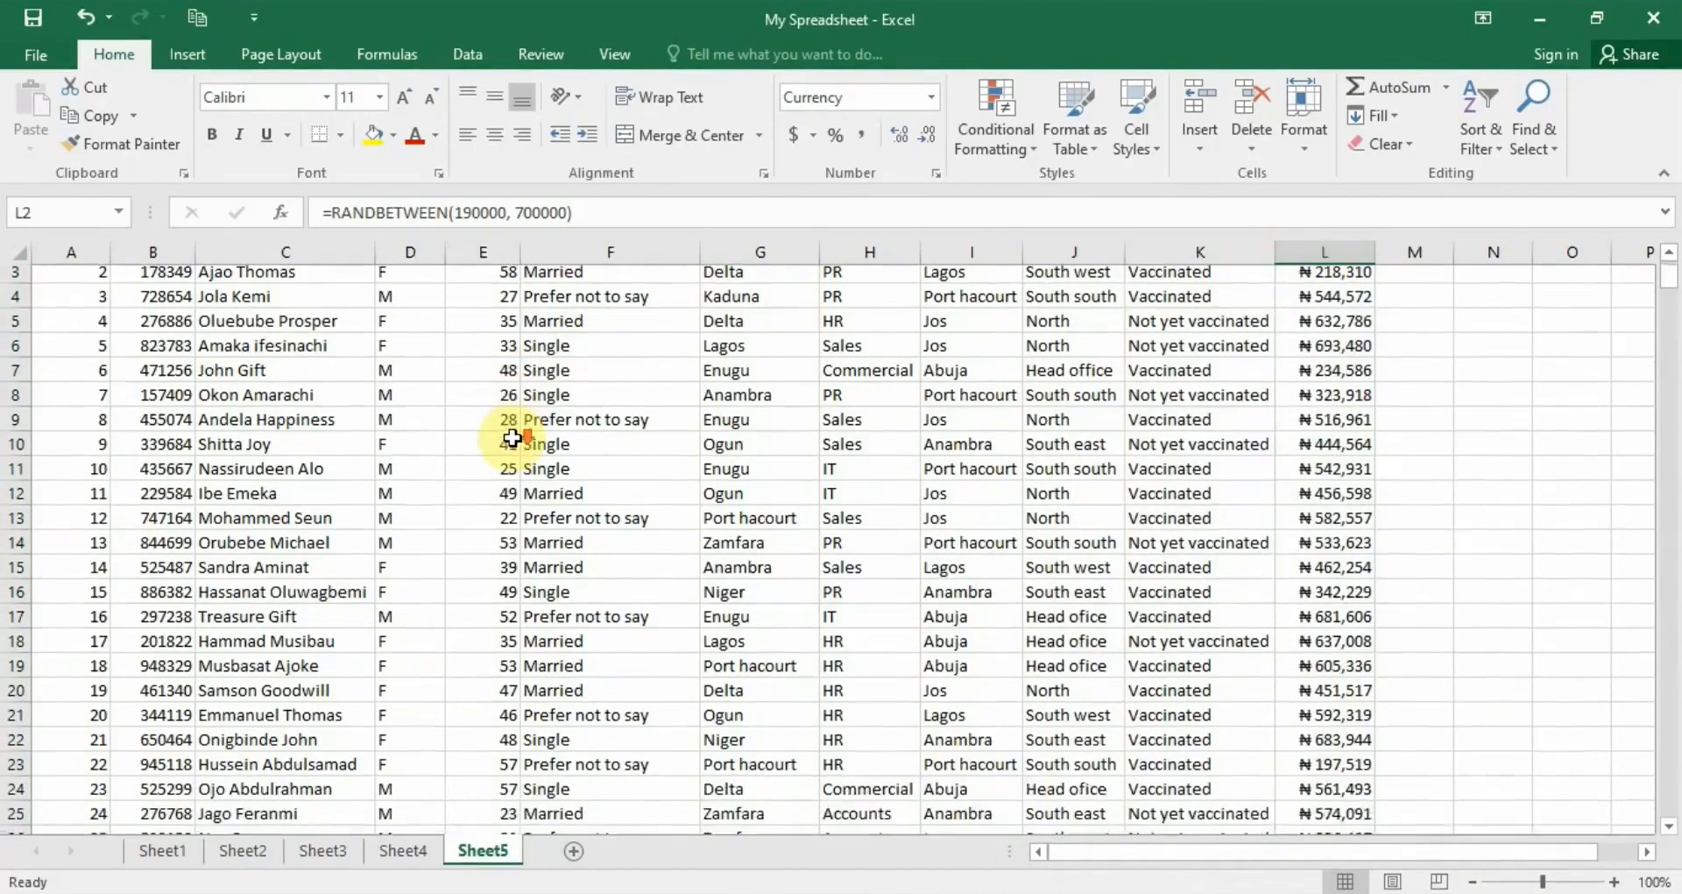
# - Paste the prepared employee dataset at A1 of Sheet5 over the existing data
pyautogui.scroll(1, 514, 429)
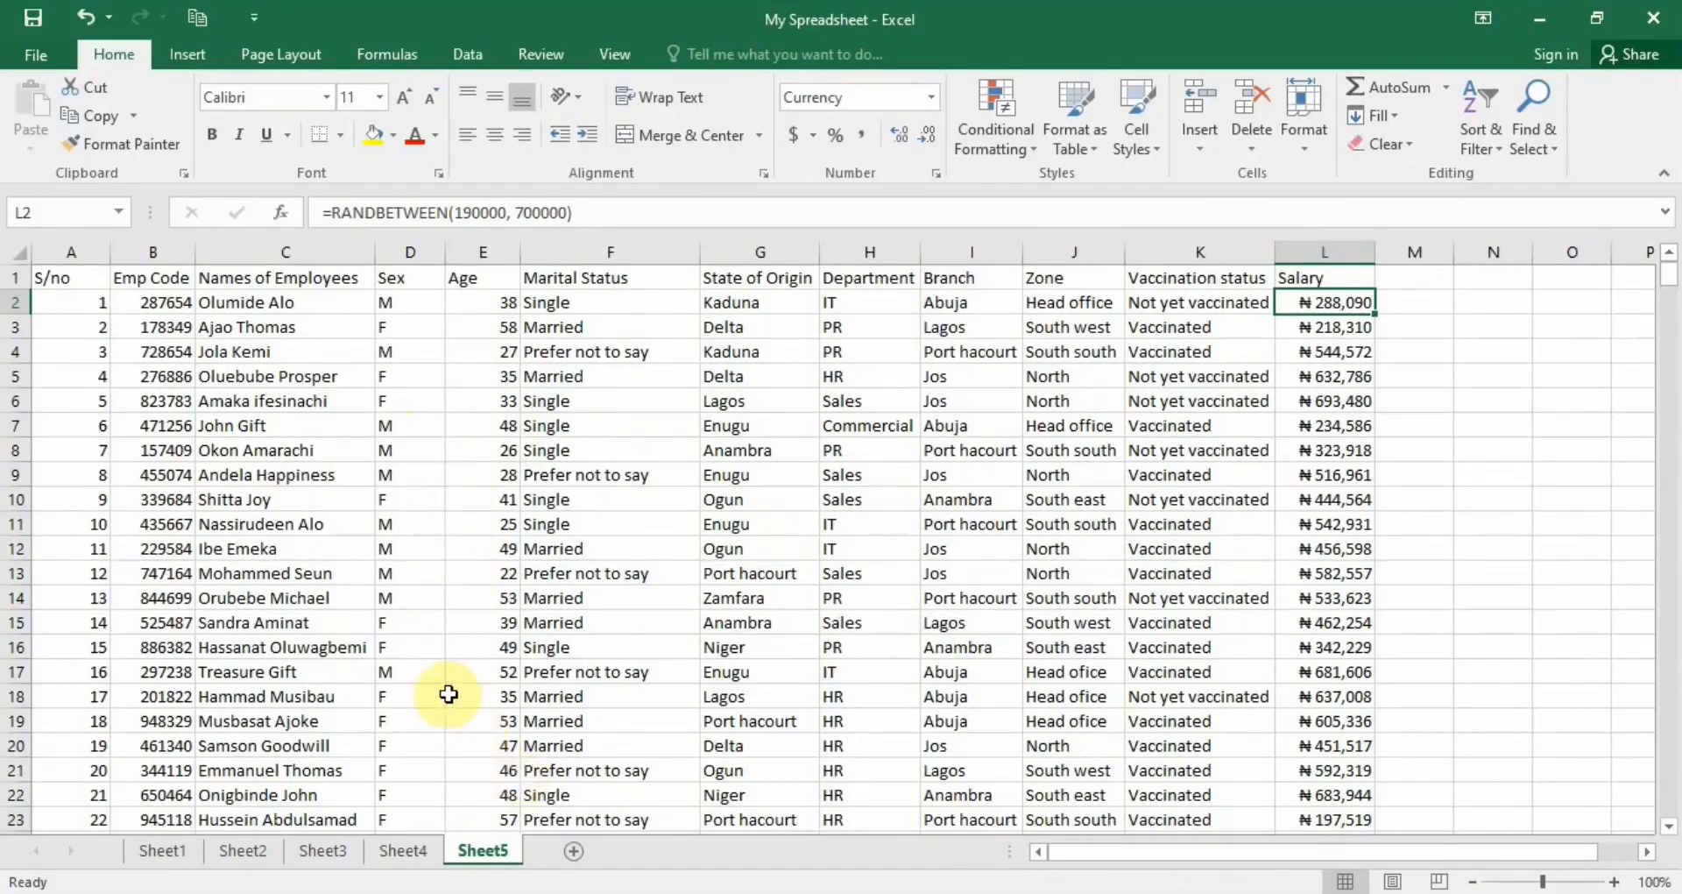
pyautogui.scroll(-3, 446, 700)
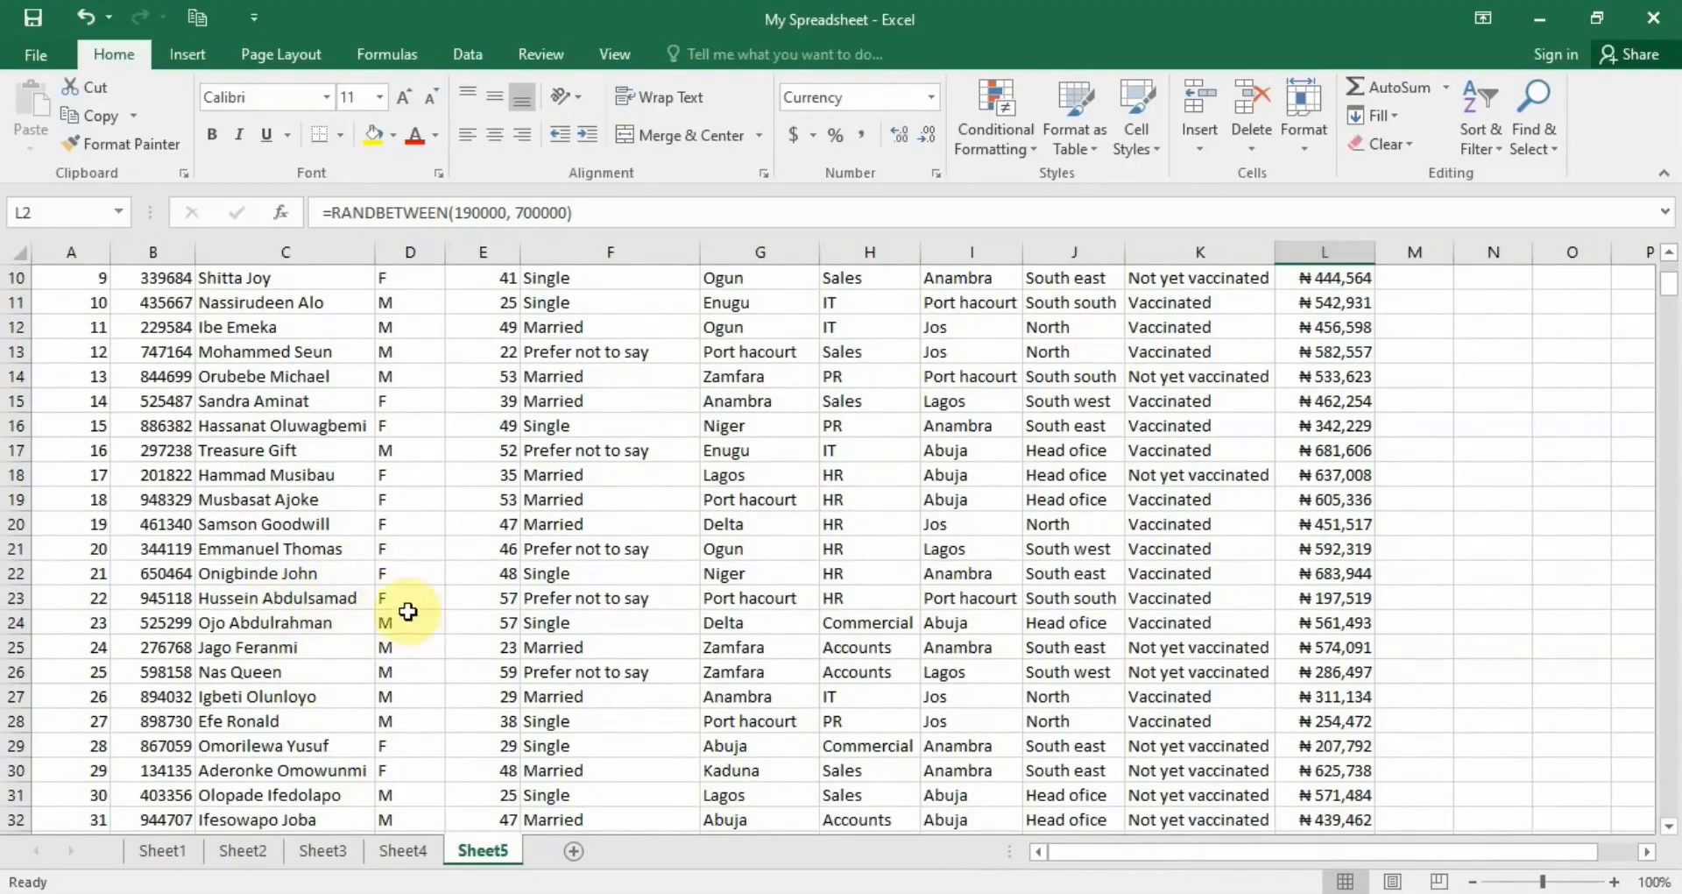
pyautogui.scroll(3, 403, 601)
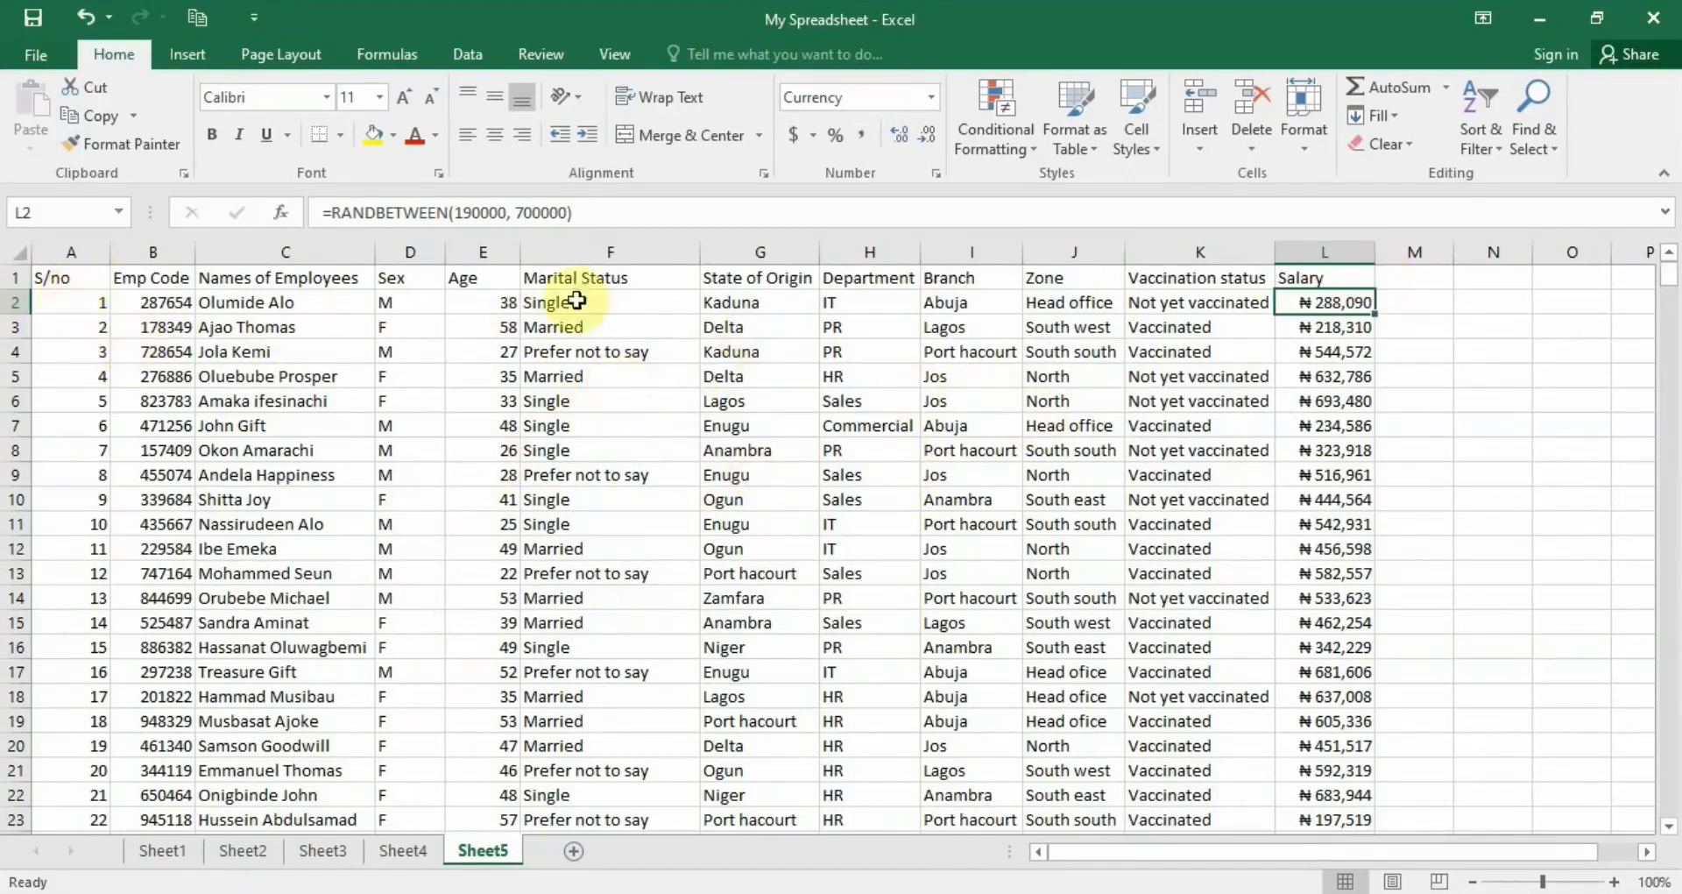
pyautogui.click(70, 282)
pyautogui.hotkey('ctrl', 'v')
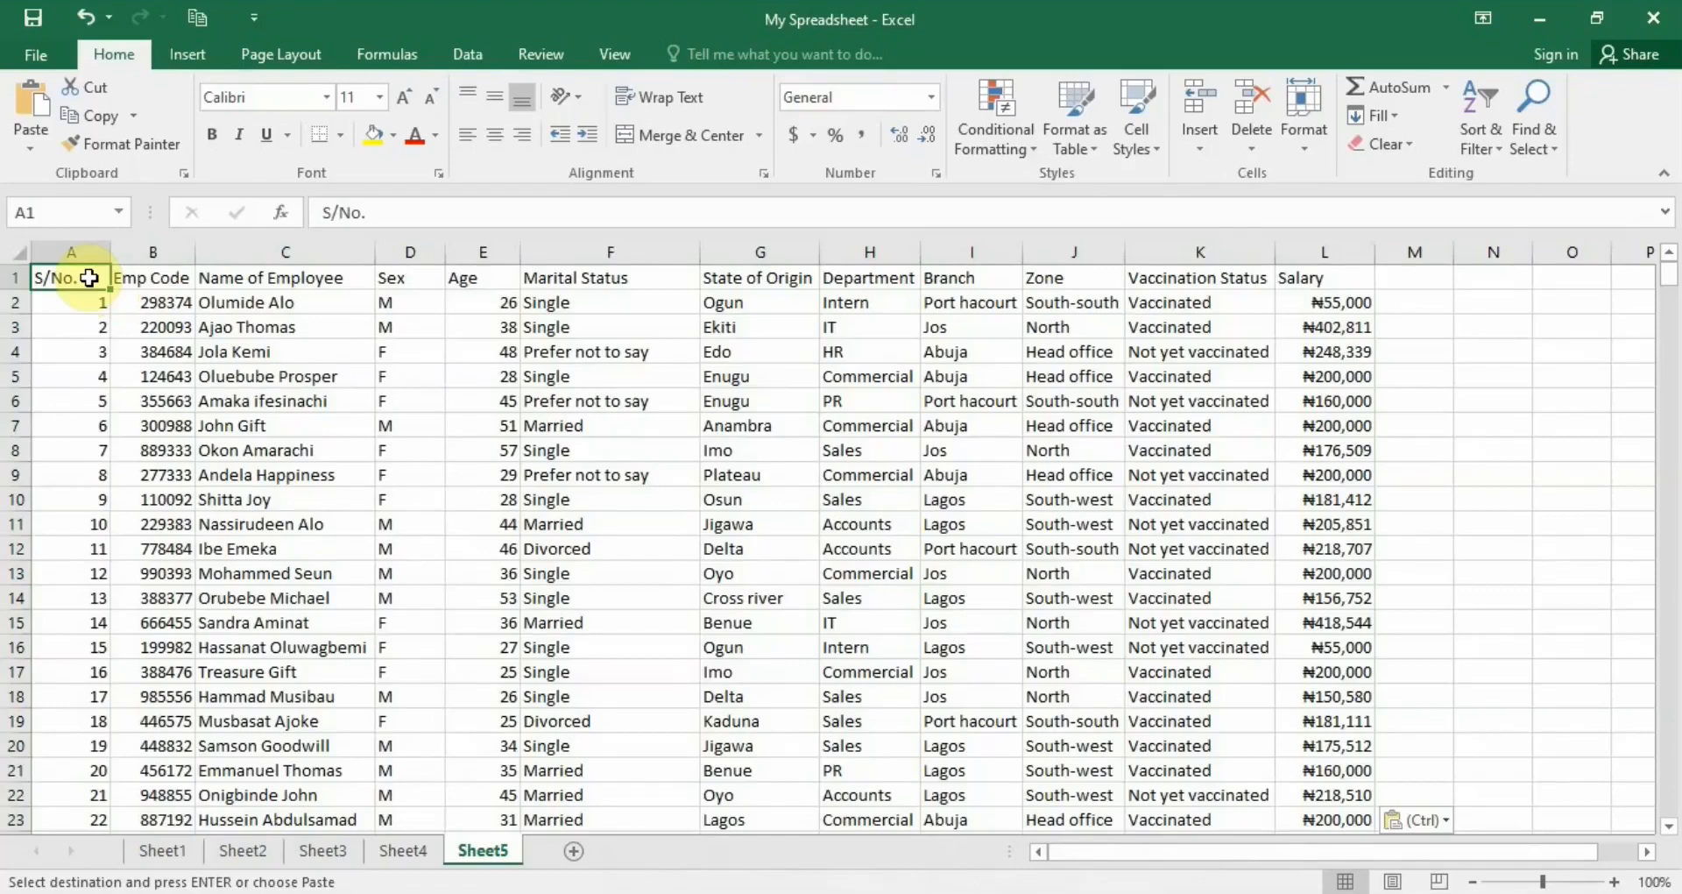
# - Center the header row from S/No. to Salary and fill it with the green theme color
pyautogui.hotkey('ctrl', 'shift', 'Right')
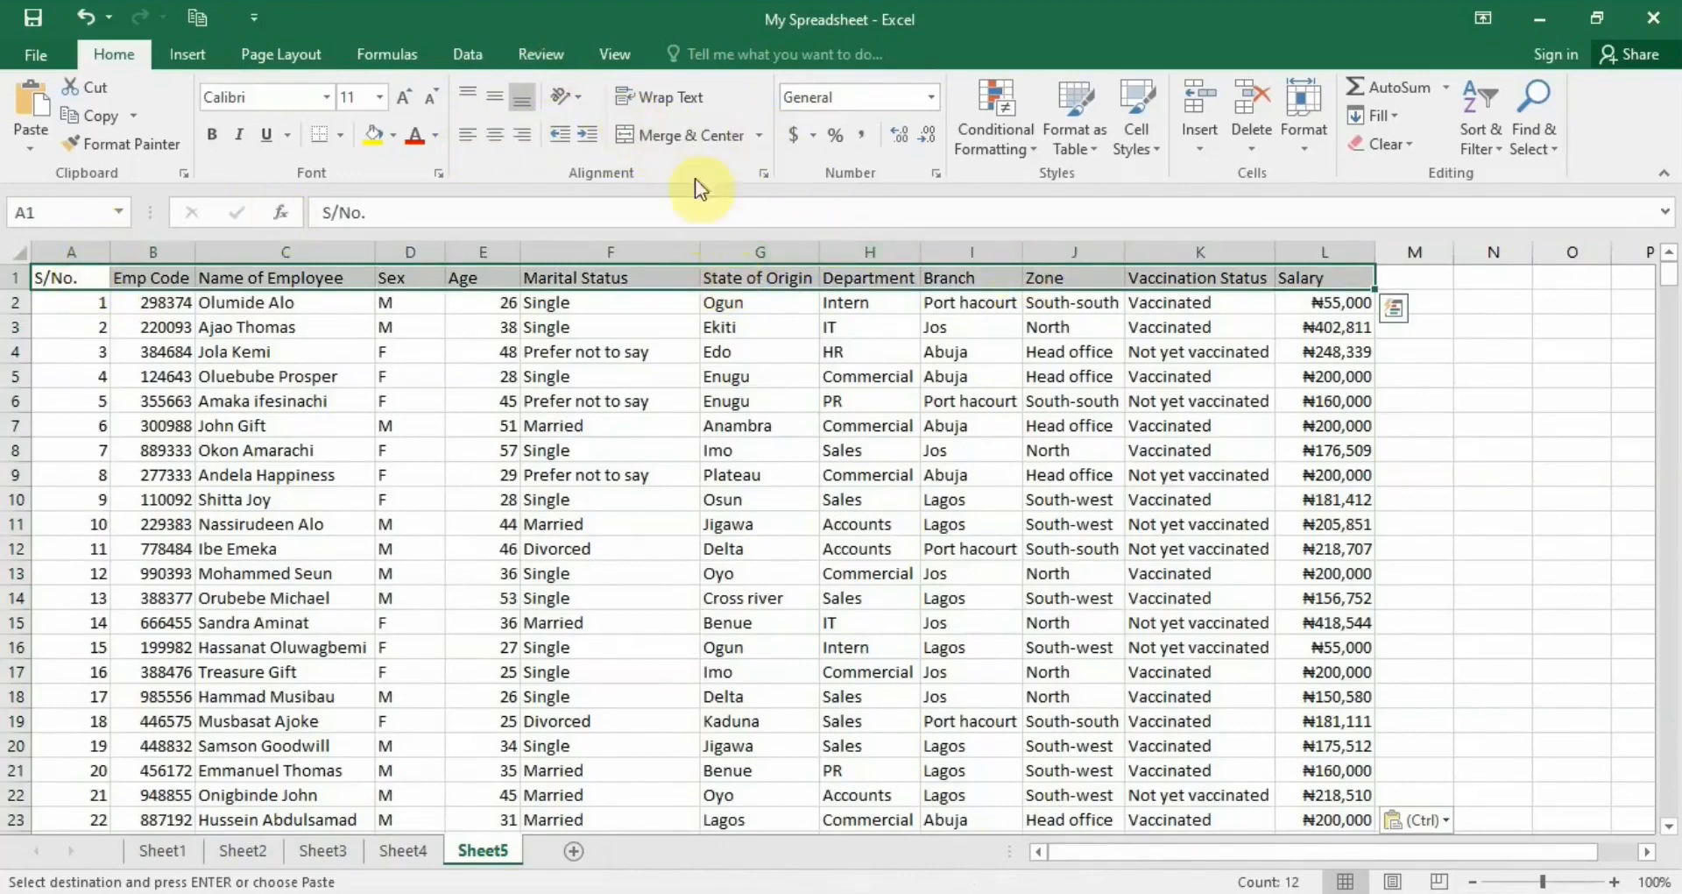
pyautogui.click(500, 143)
pyautogui.click(438, 144)
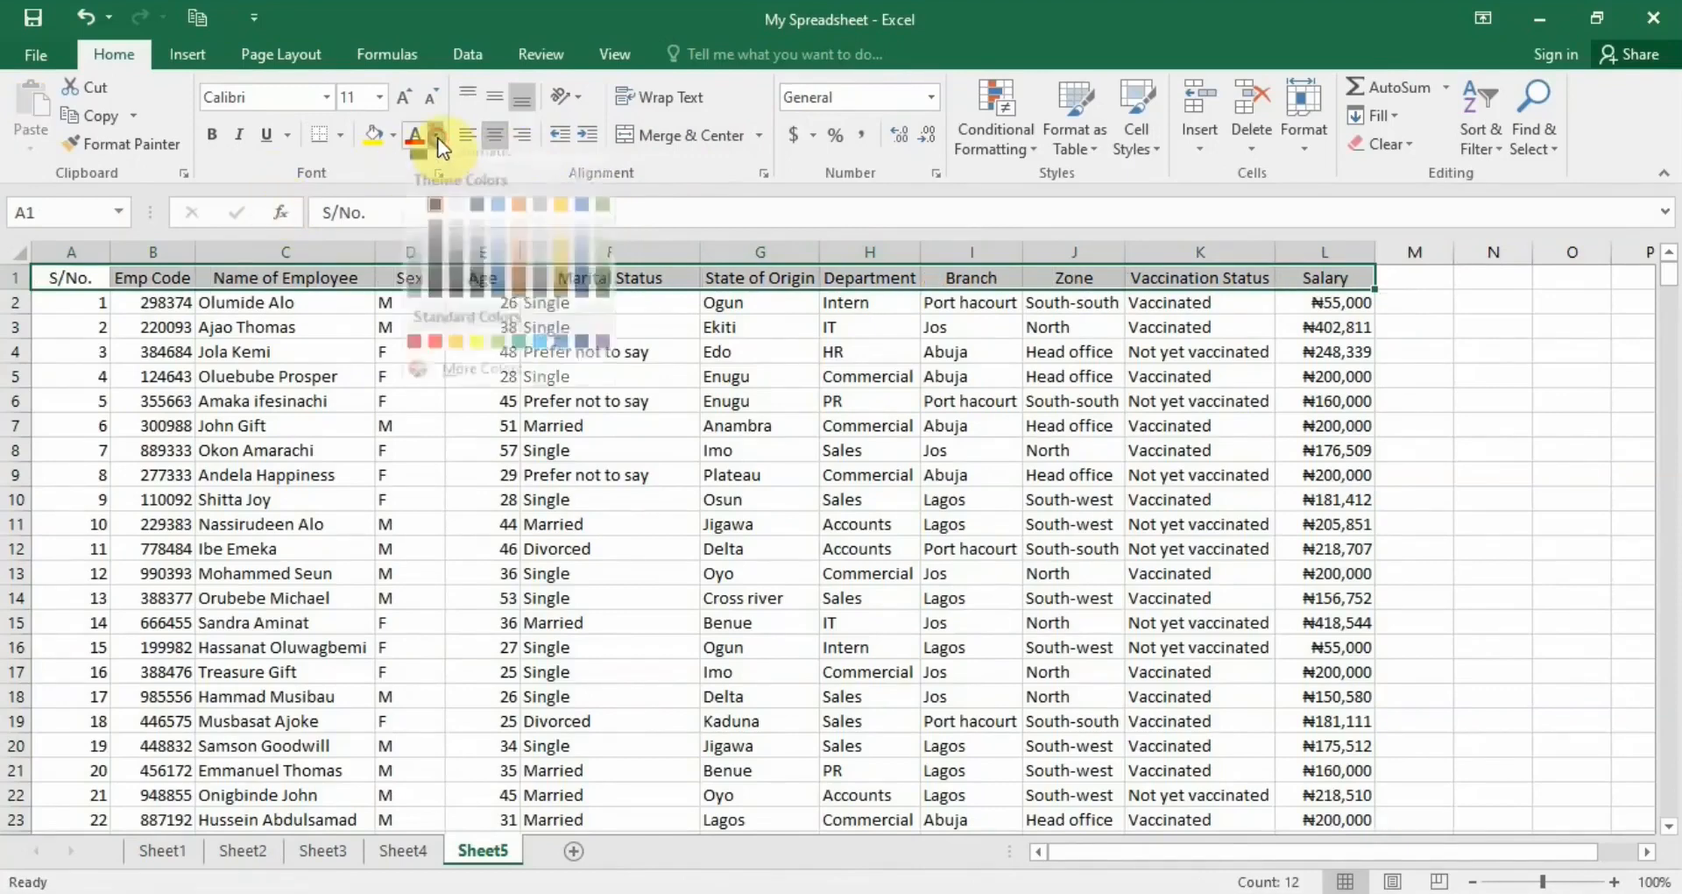
pyautogui.click(391, 140)
pyautogui.click(391, 140)
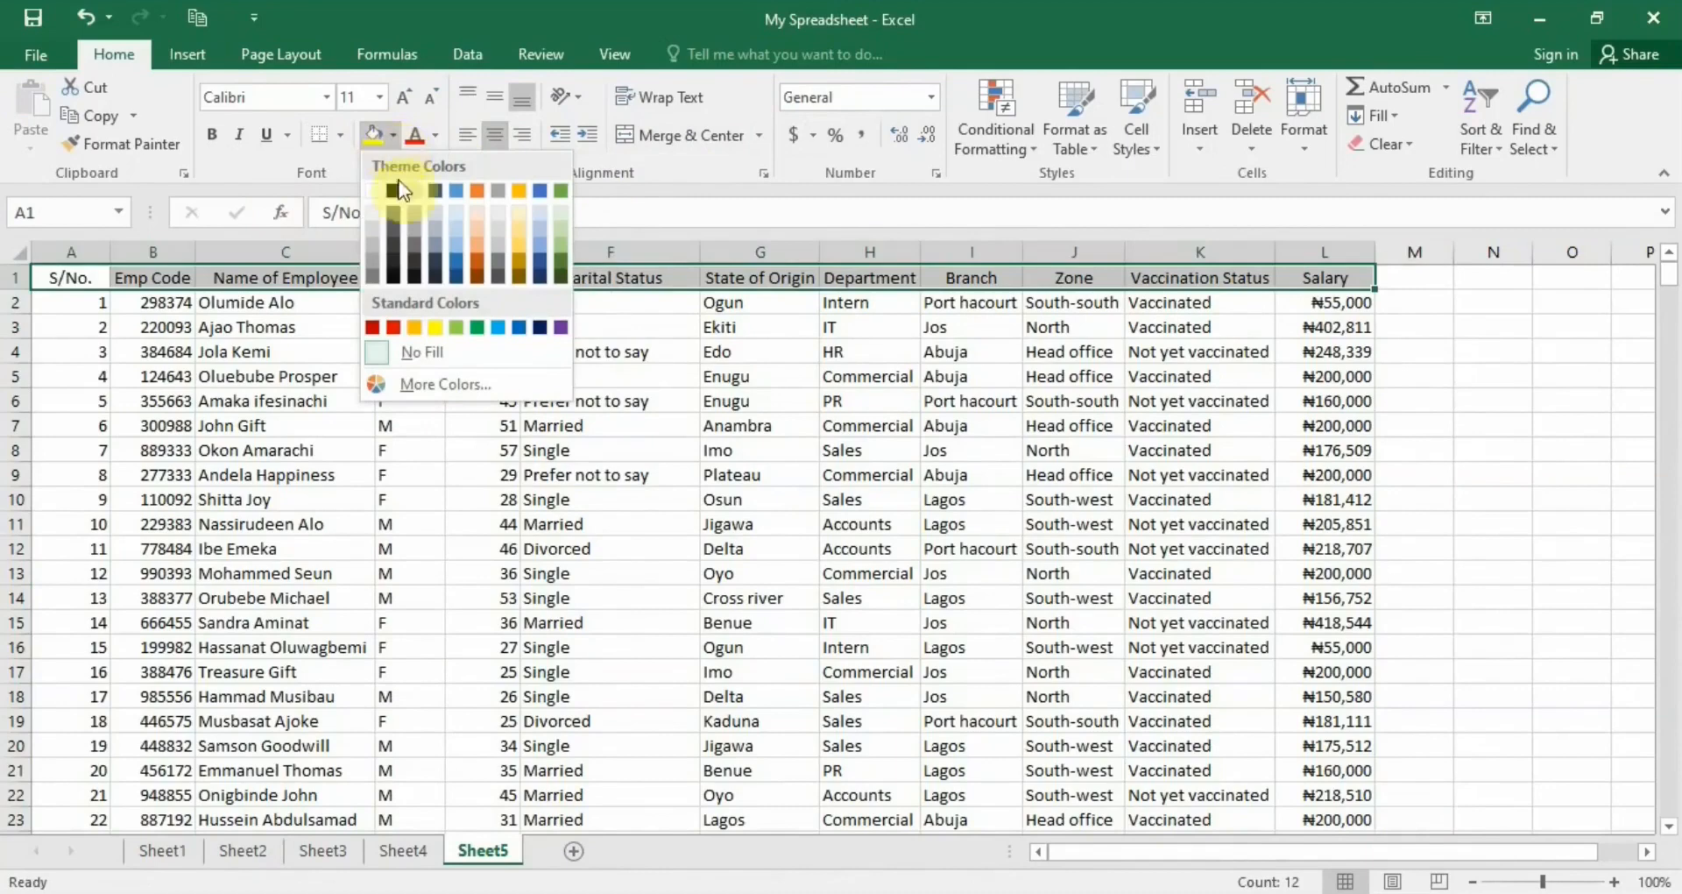
pyautogui.click(562, 193)
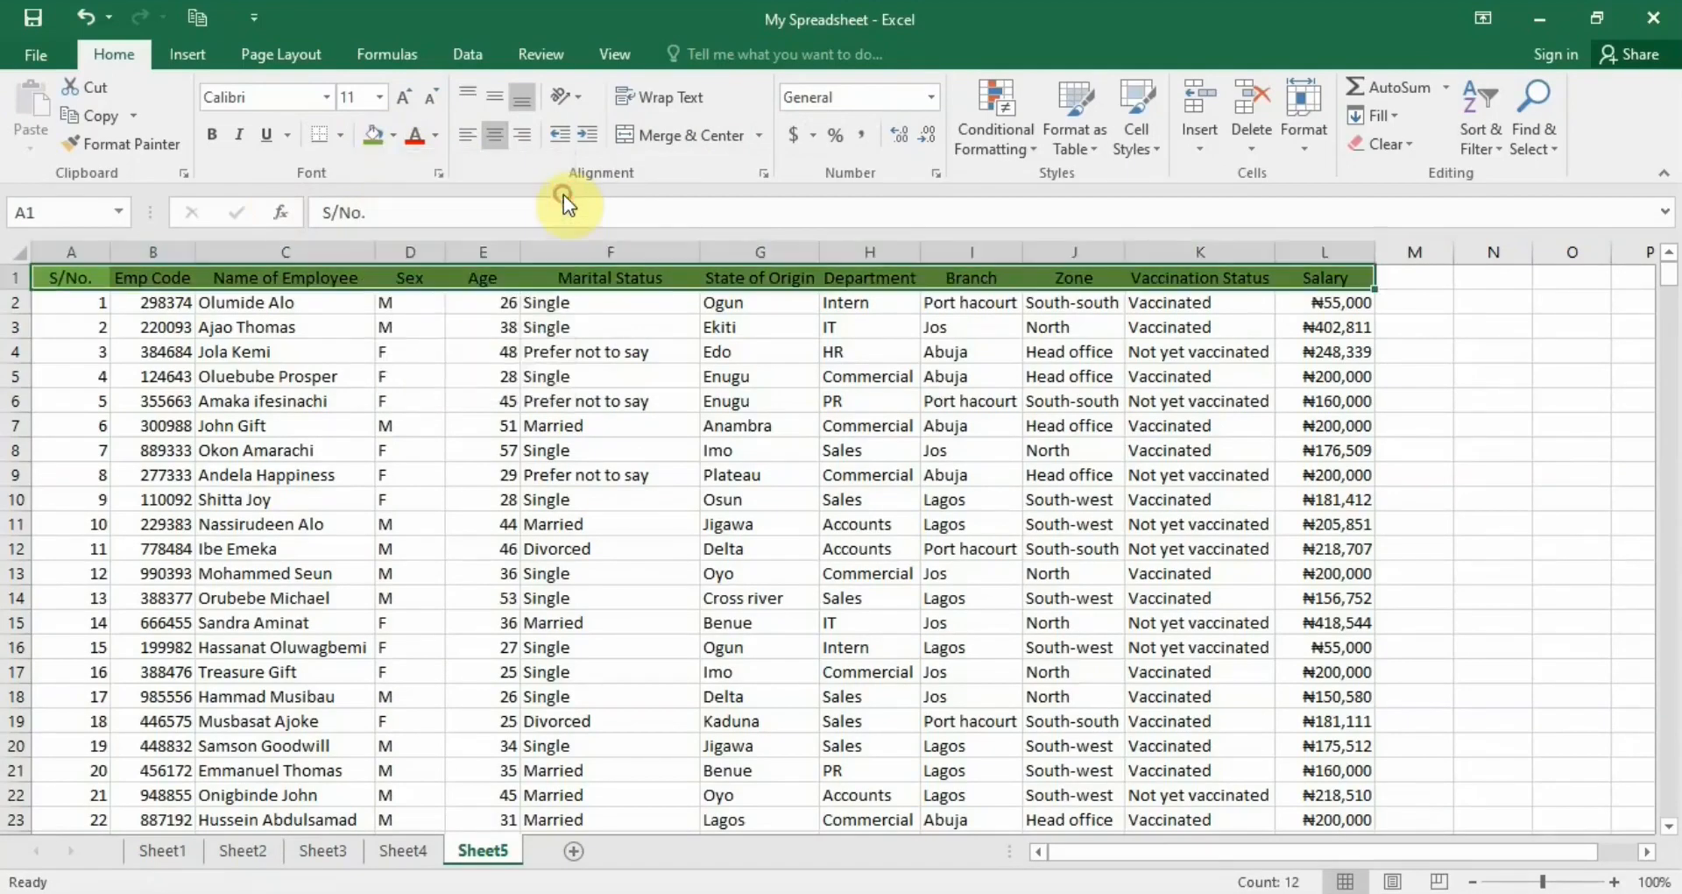
# - Center all employee records from A2 across to the Salary column and down to row 501
pyautogui.click(74, 302)
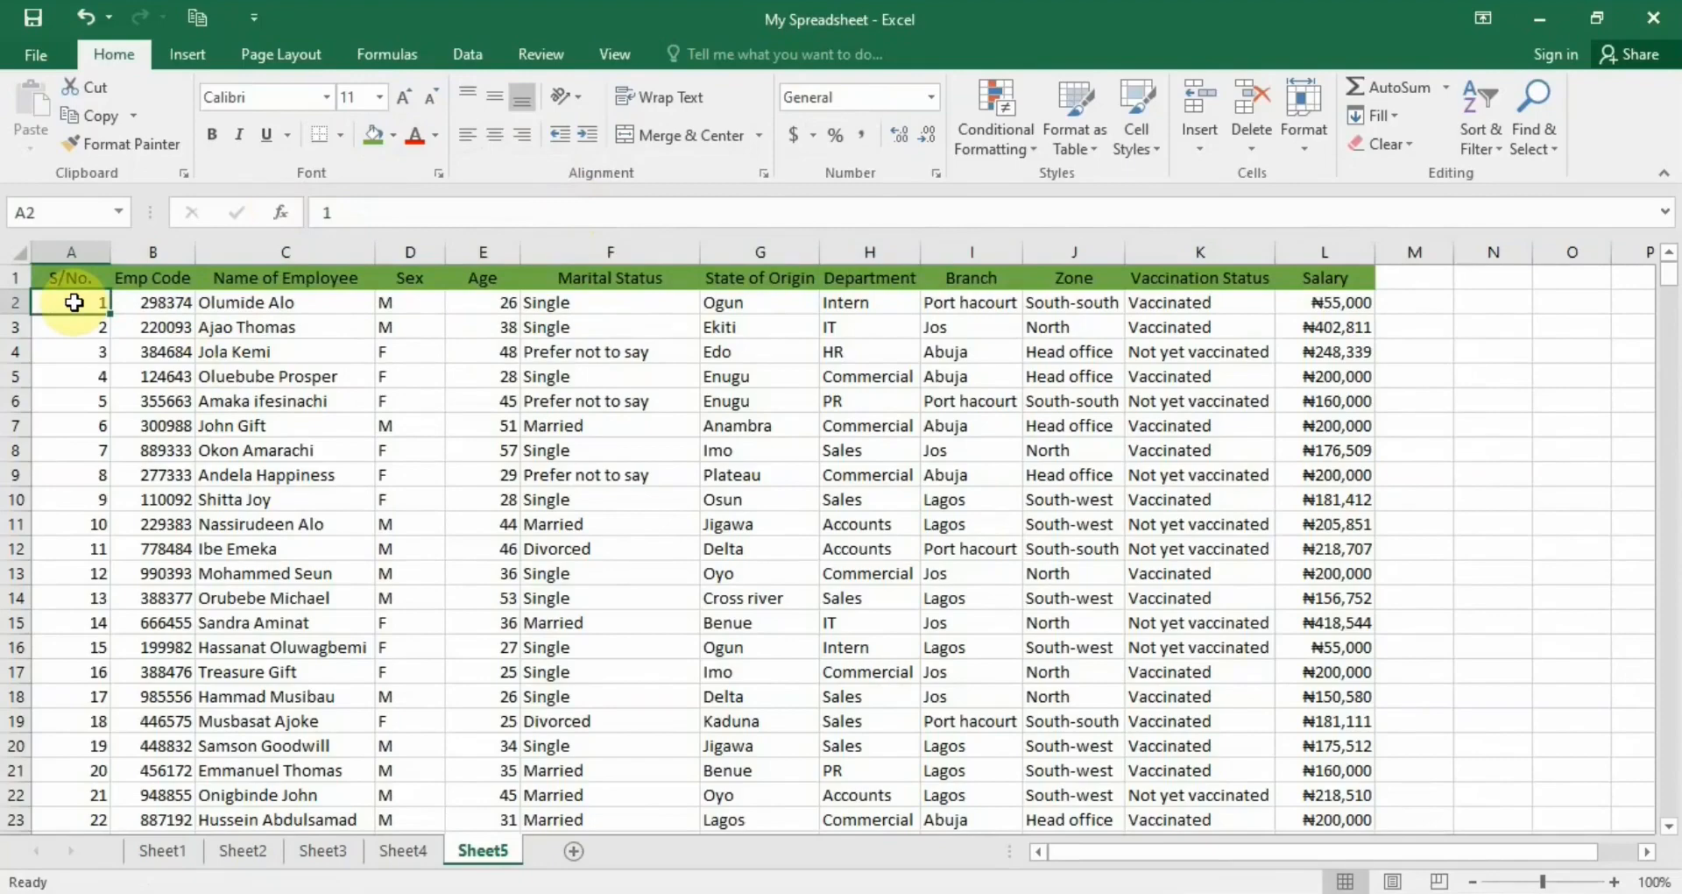
pyautogui.hotkey('ctrl', 'shift', 'Right')
pyautogui.hotkey('ctrl', 'shift', 'Down')
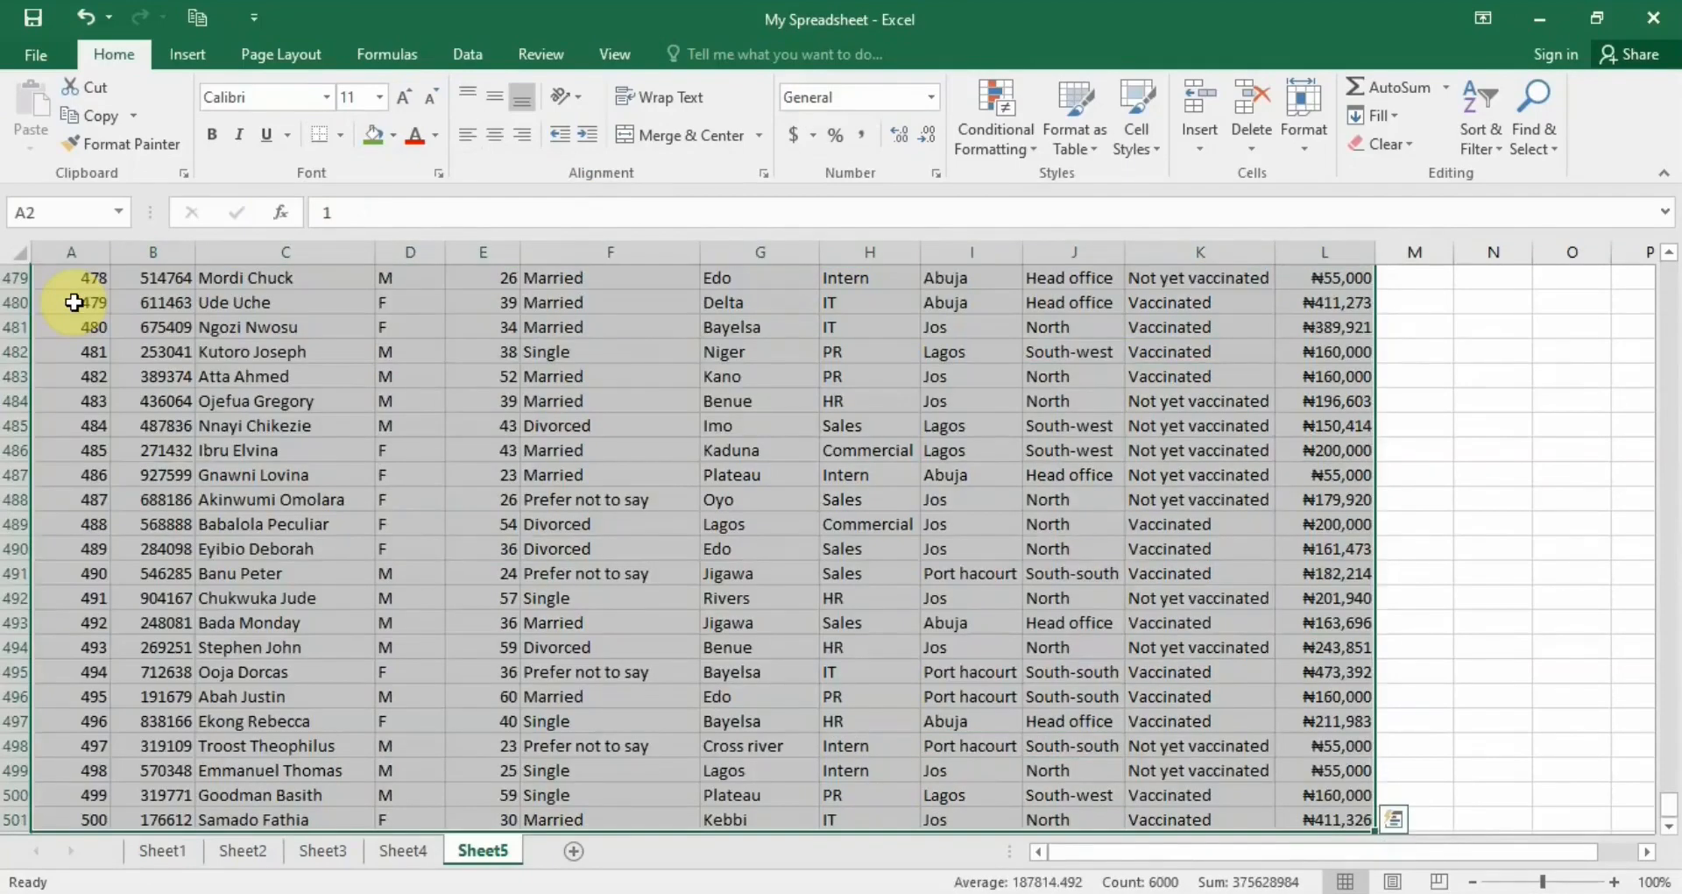
pyautogui.click(497, 141)
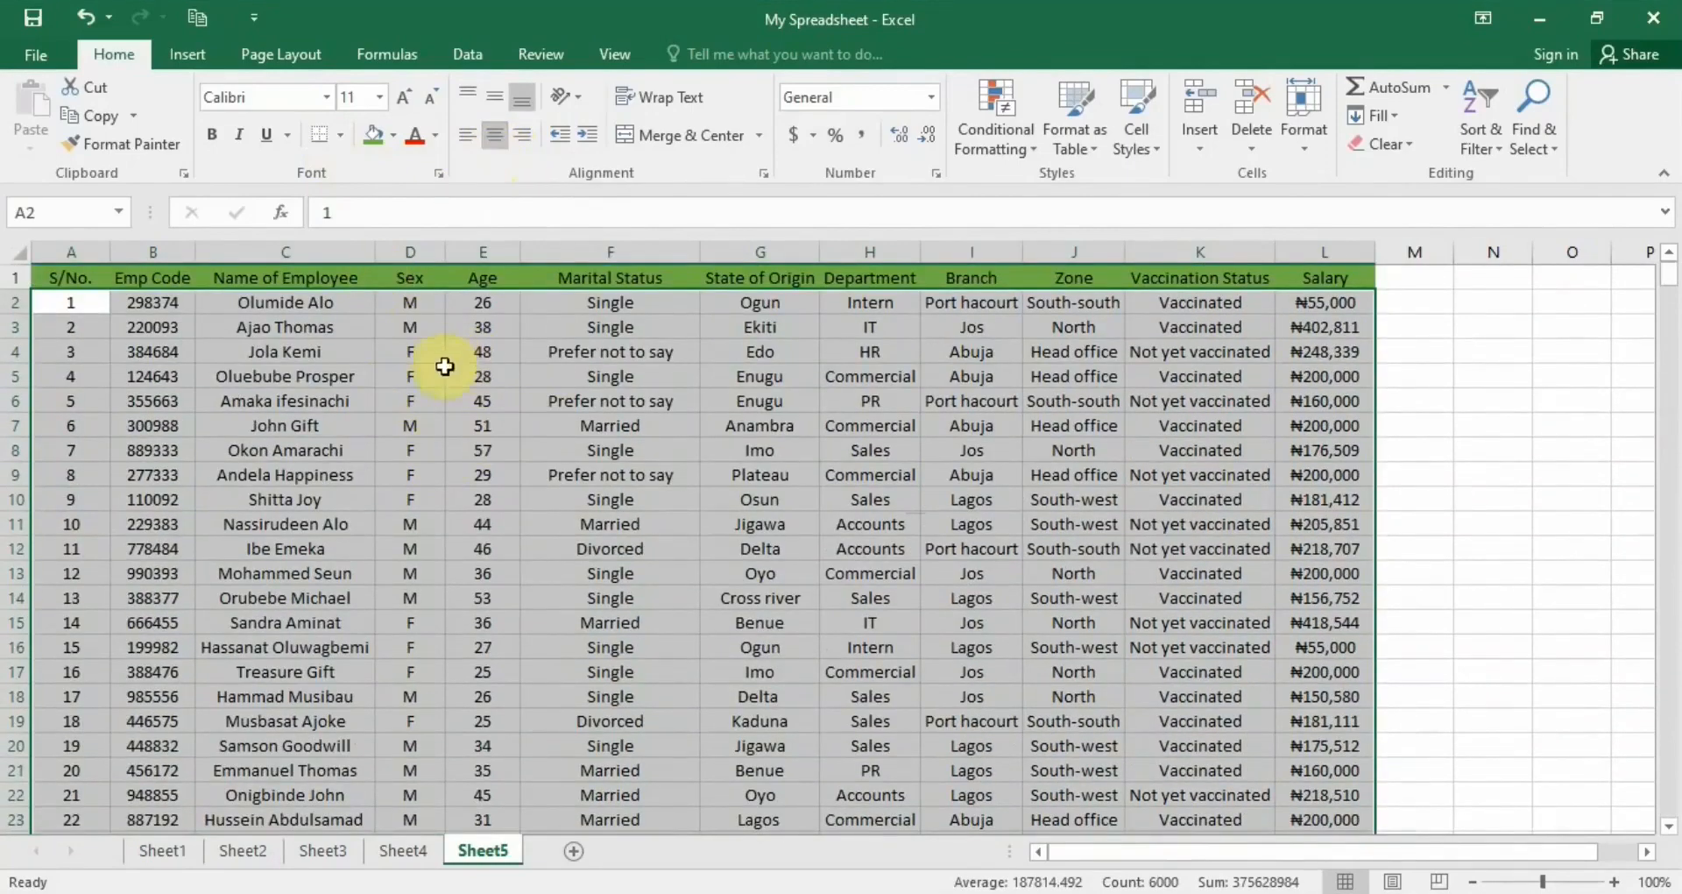
# - Apply All Borders to the whole table from A1 to the Salary column at row 501, and clear the selection
pyautogui.click(33, 279)
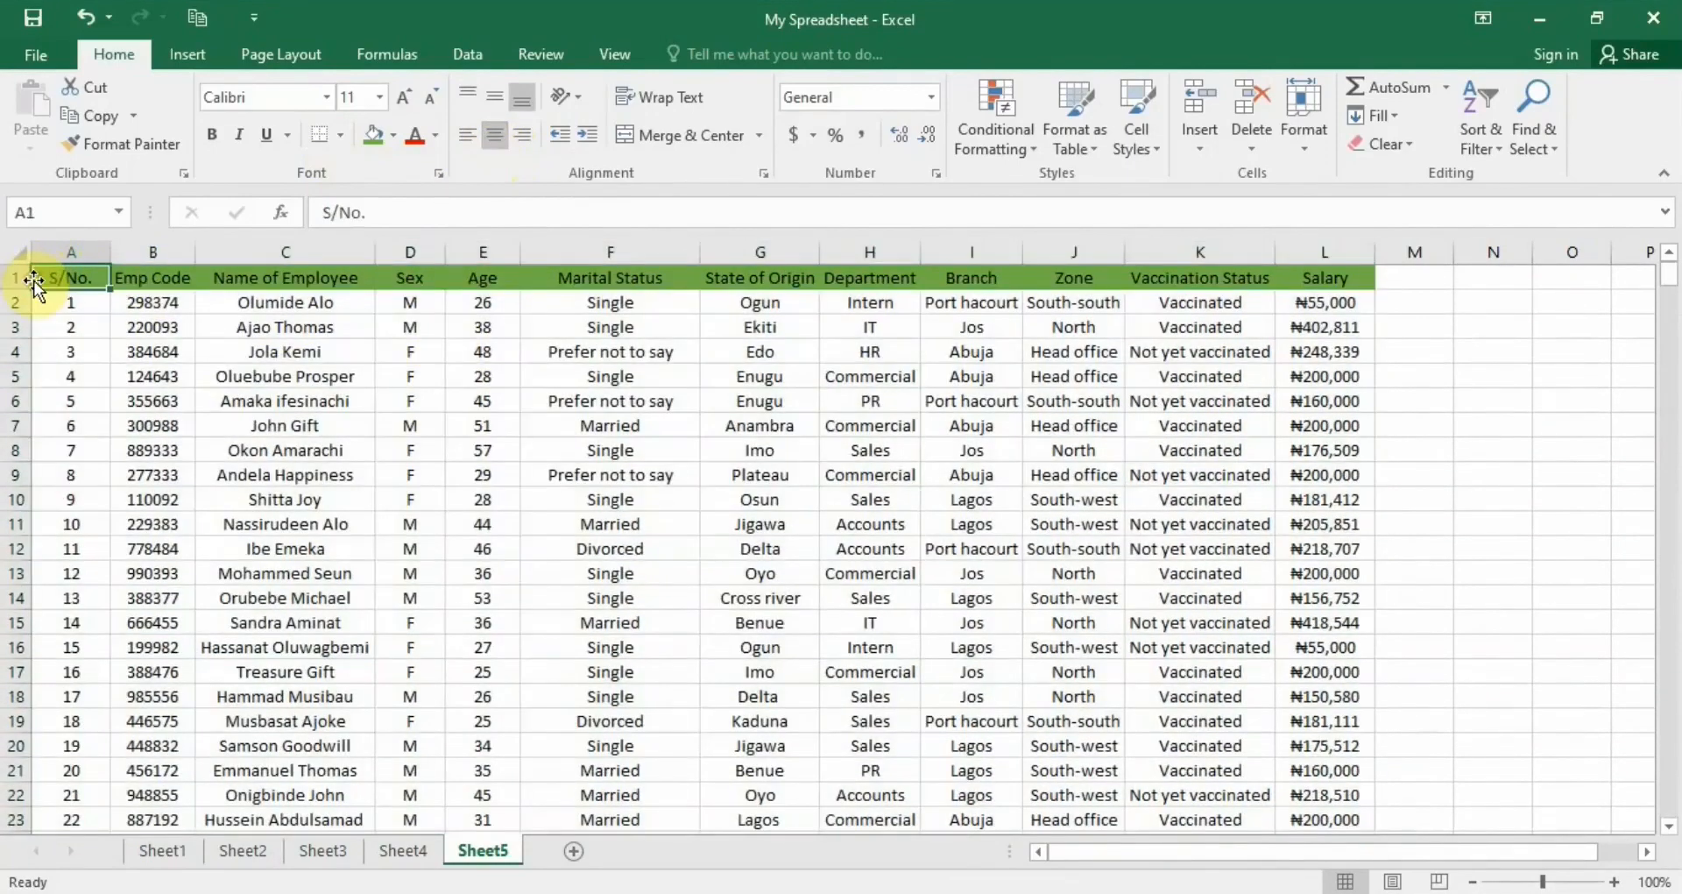
pyautogui.hotkey('ctrl', 'shift', 'Right')
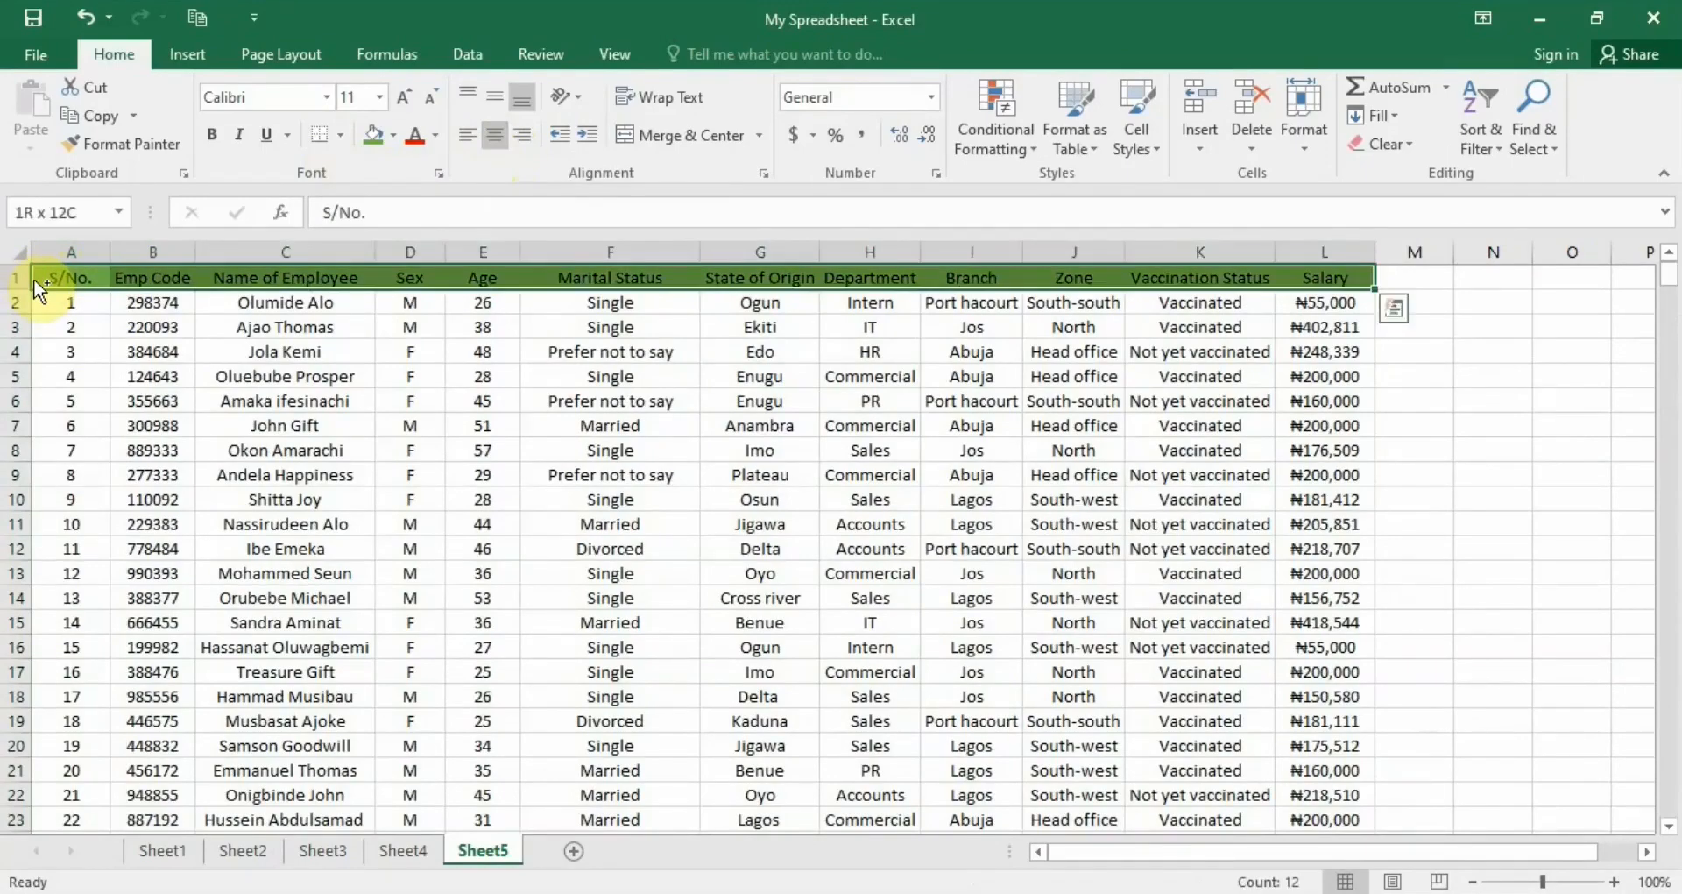
pyautogui.hotkey('ctrl', 'shift', 'Down')
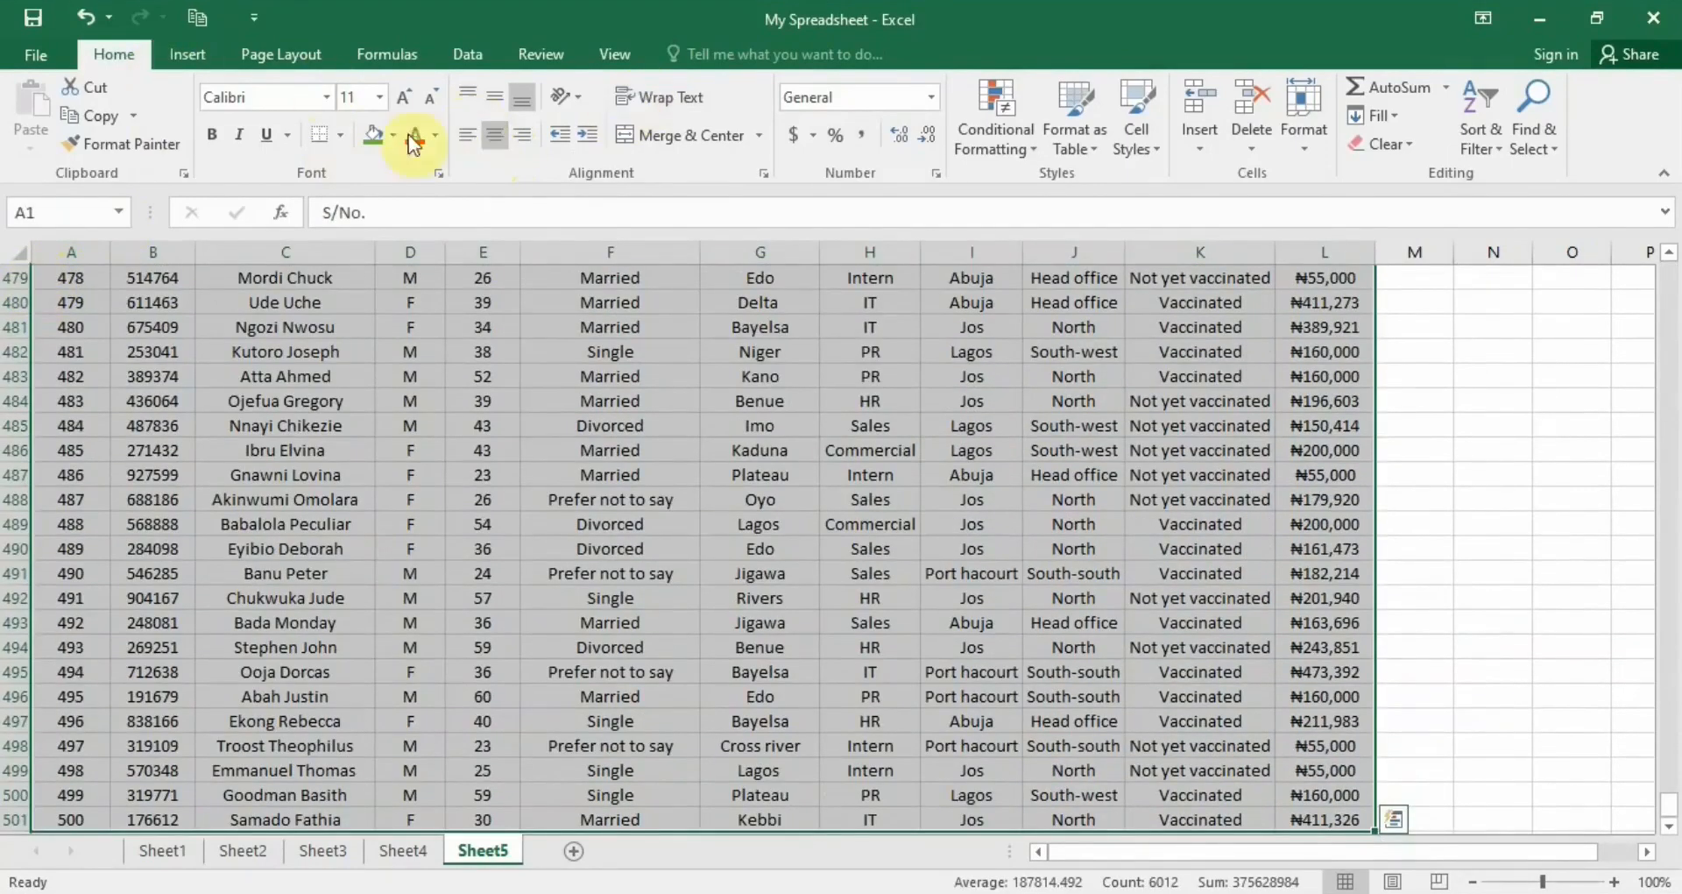
pyautogui.click(340, 140)
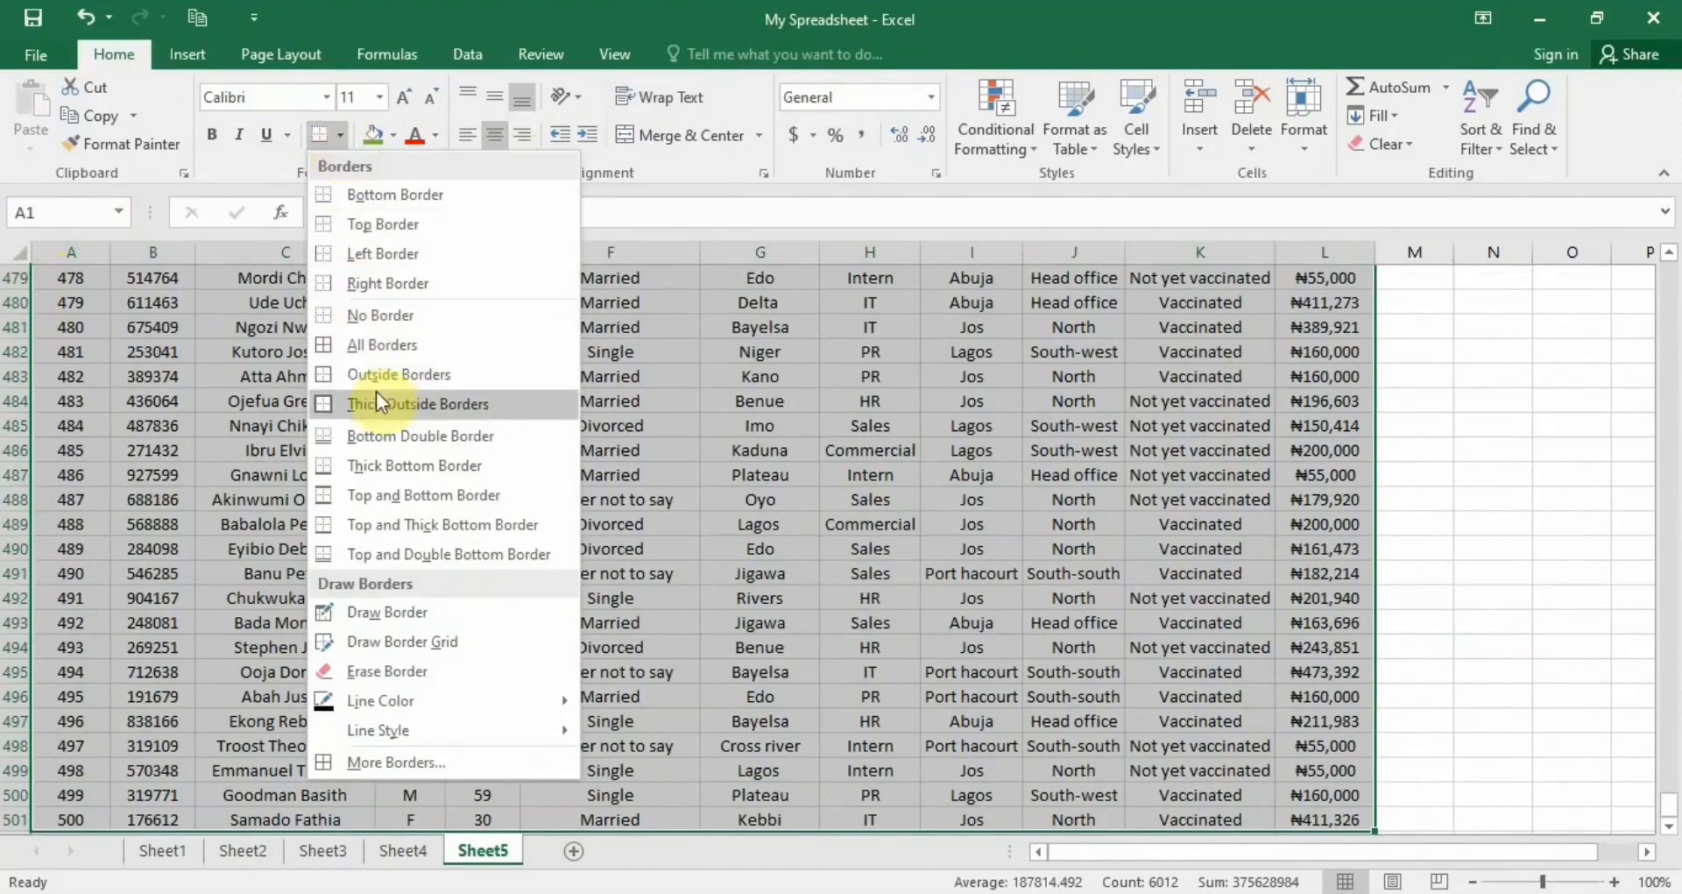
pyautogui.click(403, 344)
pyautogui.hotkey('ctrl', 'BackSpace')
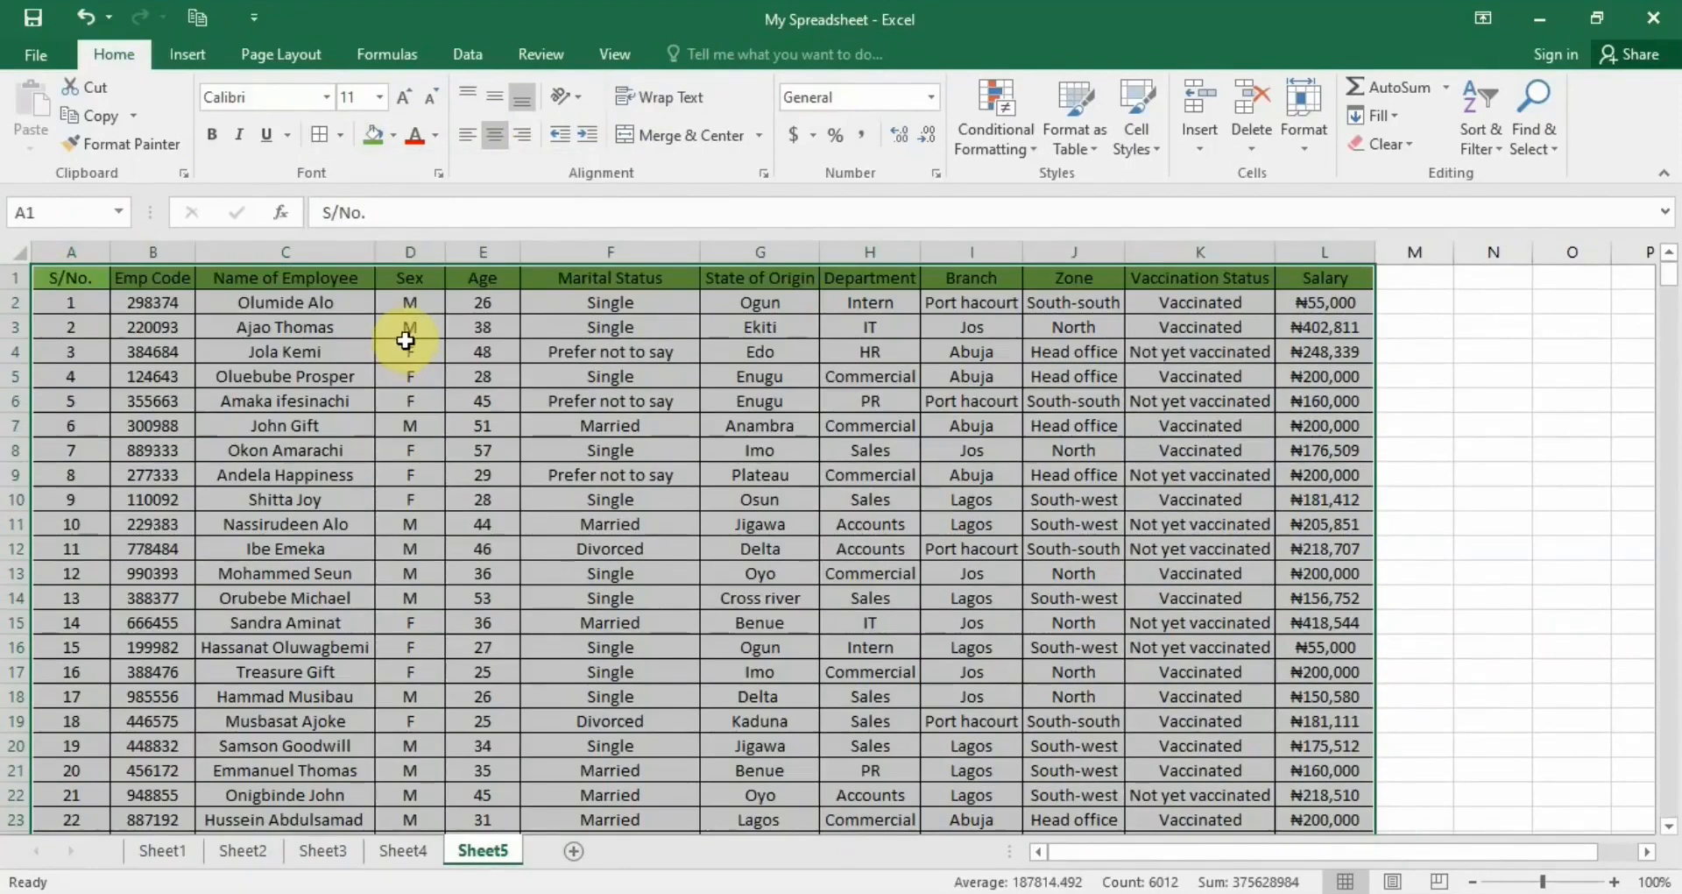
pyautogui.click(457, 303)
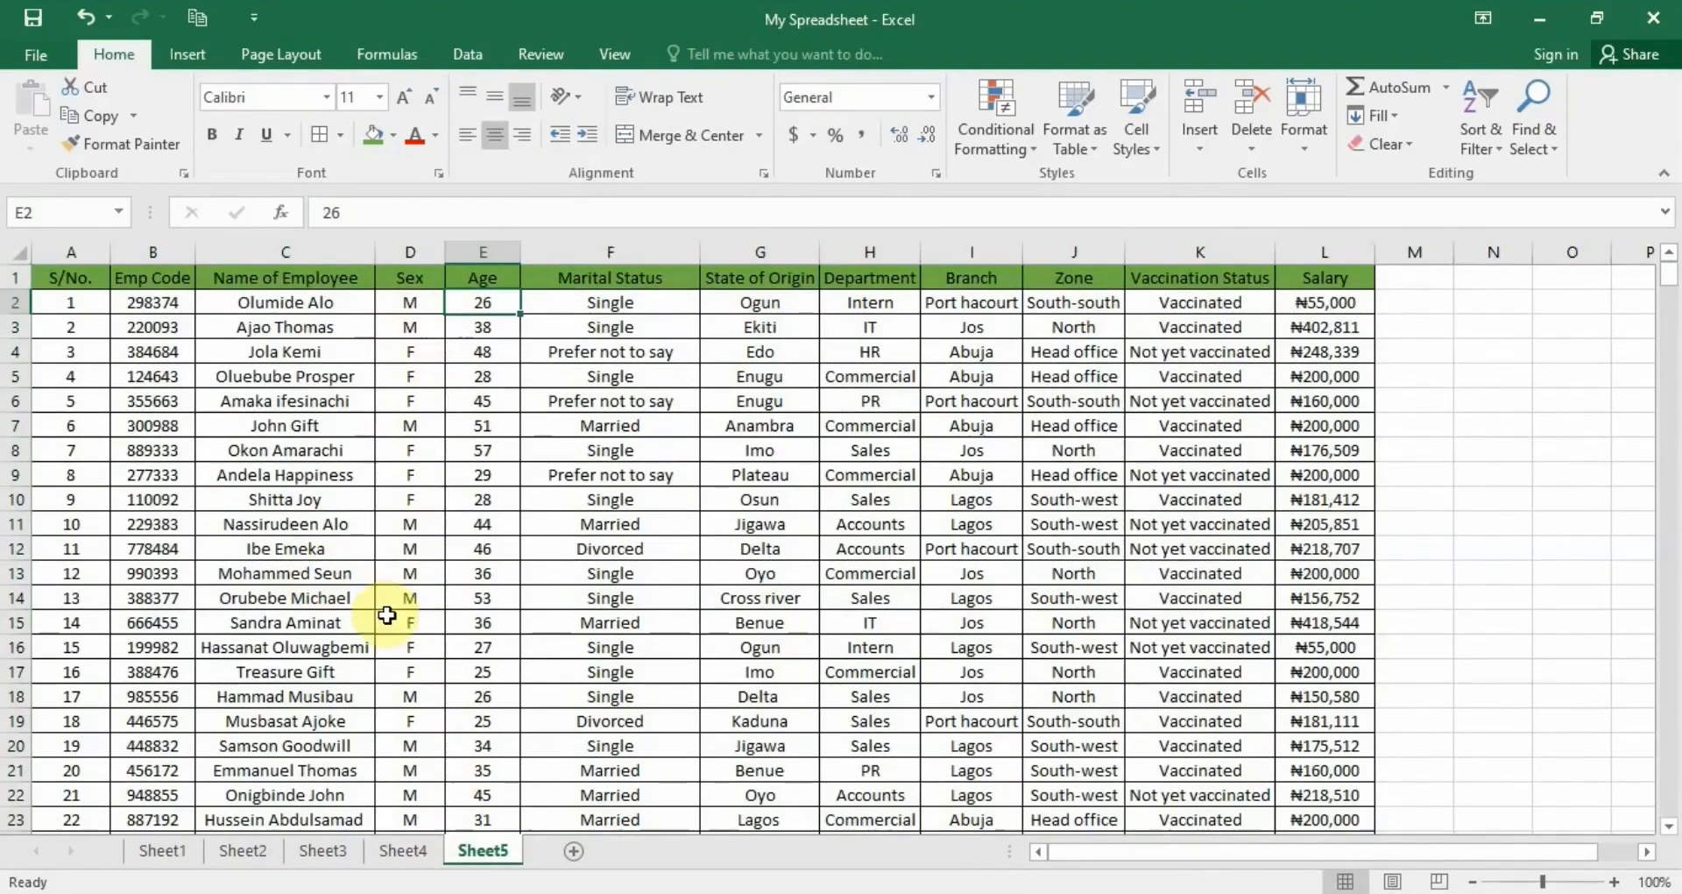
# - Look through the formatted employee records to check their centering and borders
pyautogui.scroll(-13, 386, 616)
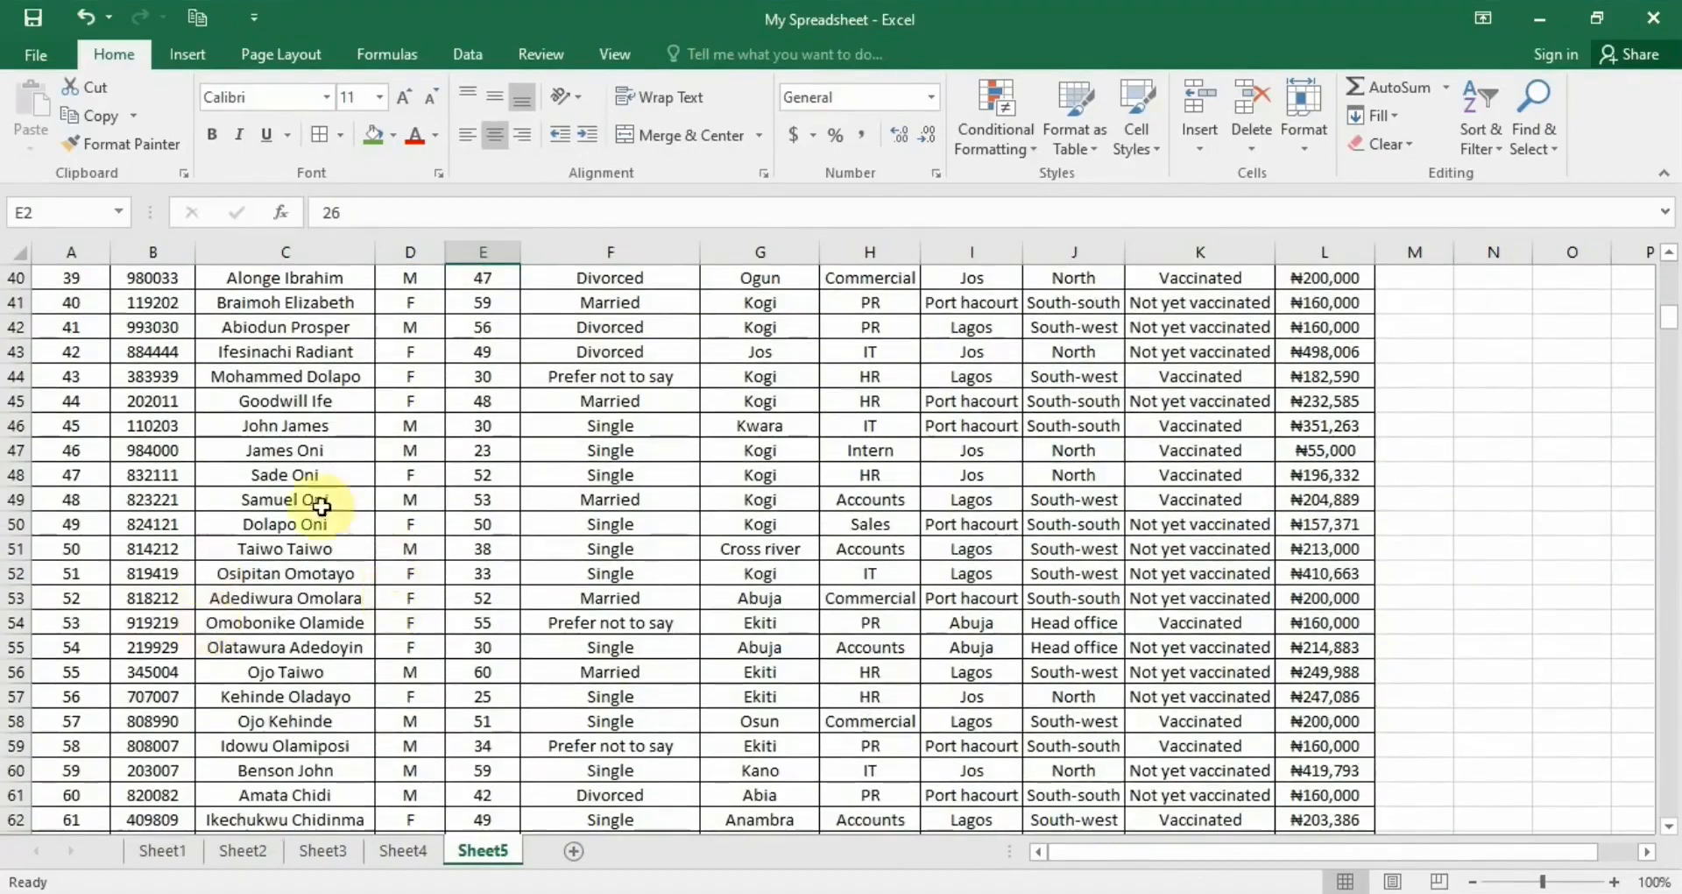
pyautogui.scroll(13, 377, 526)
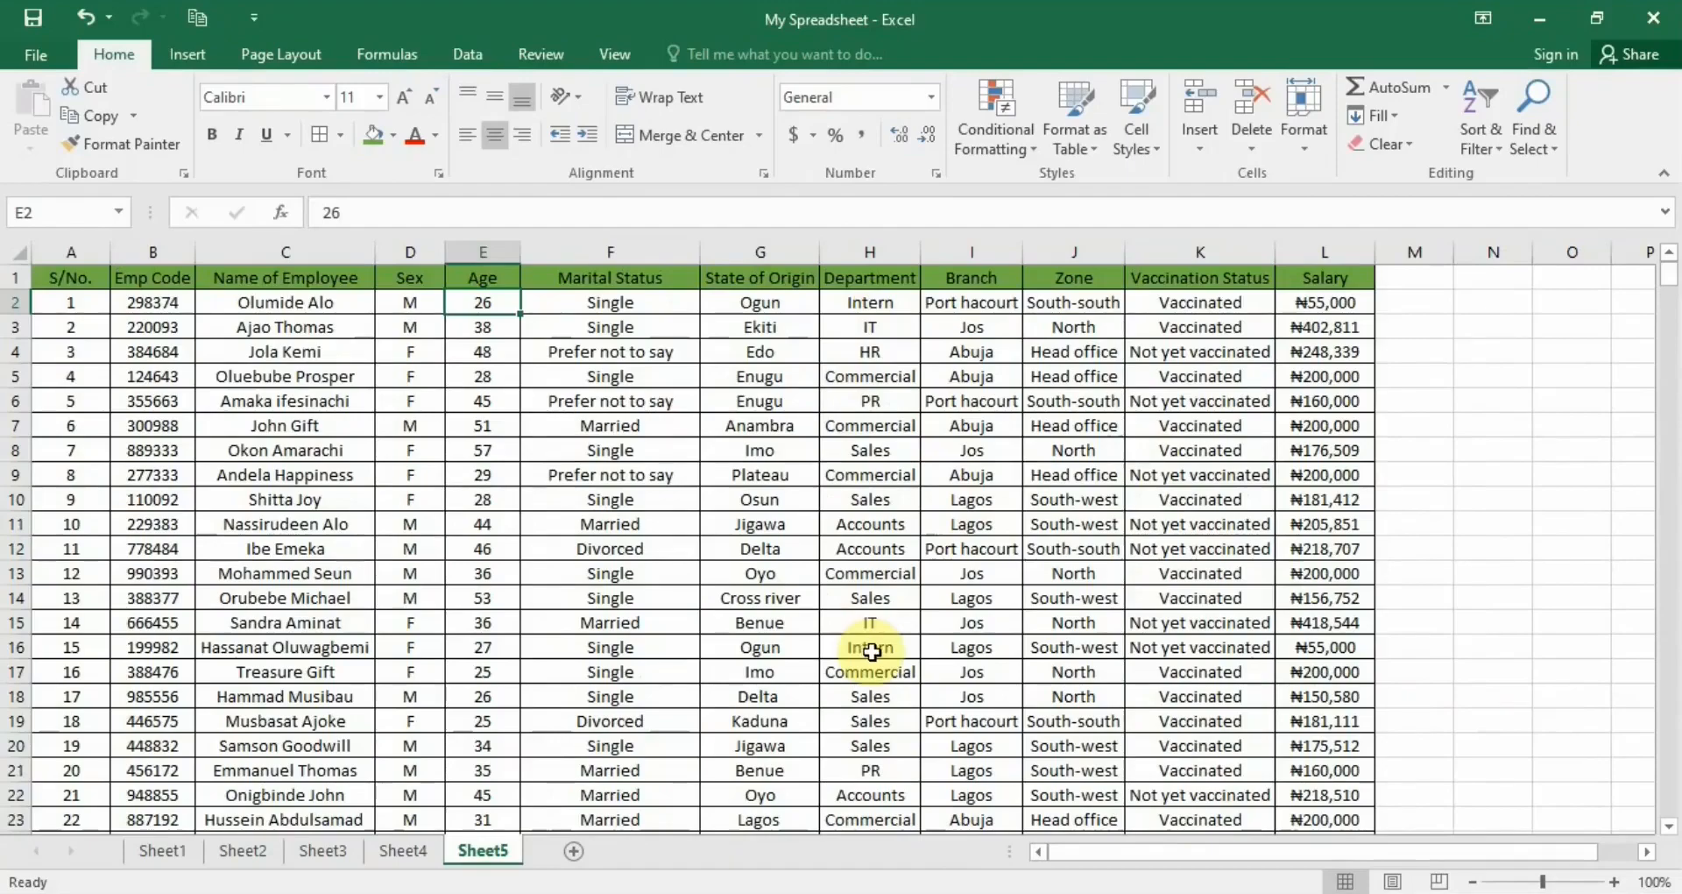
pyautogui.scroll(-6, 871, 650)
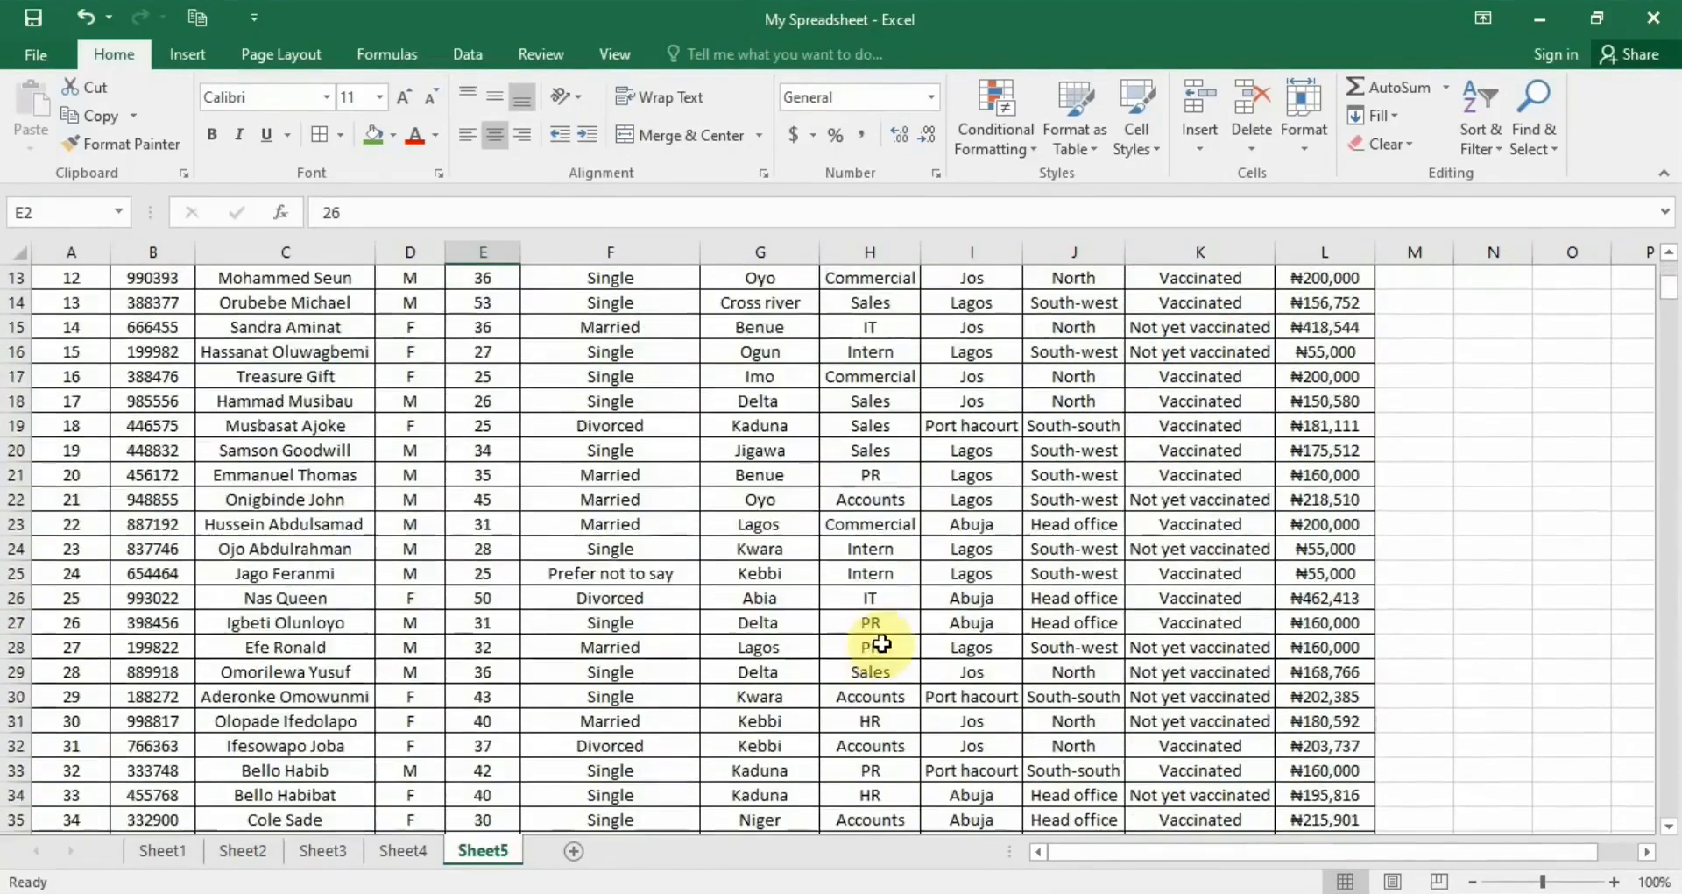
pyautogui.scroll(-2, 881, 639)
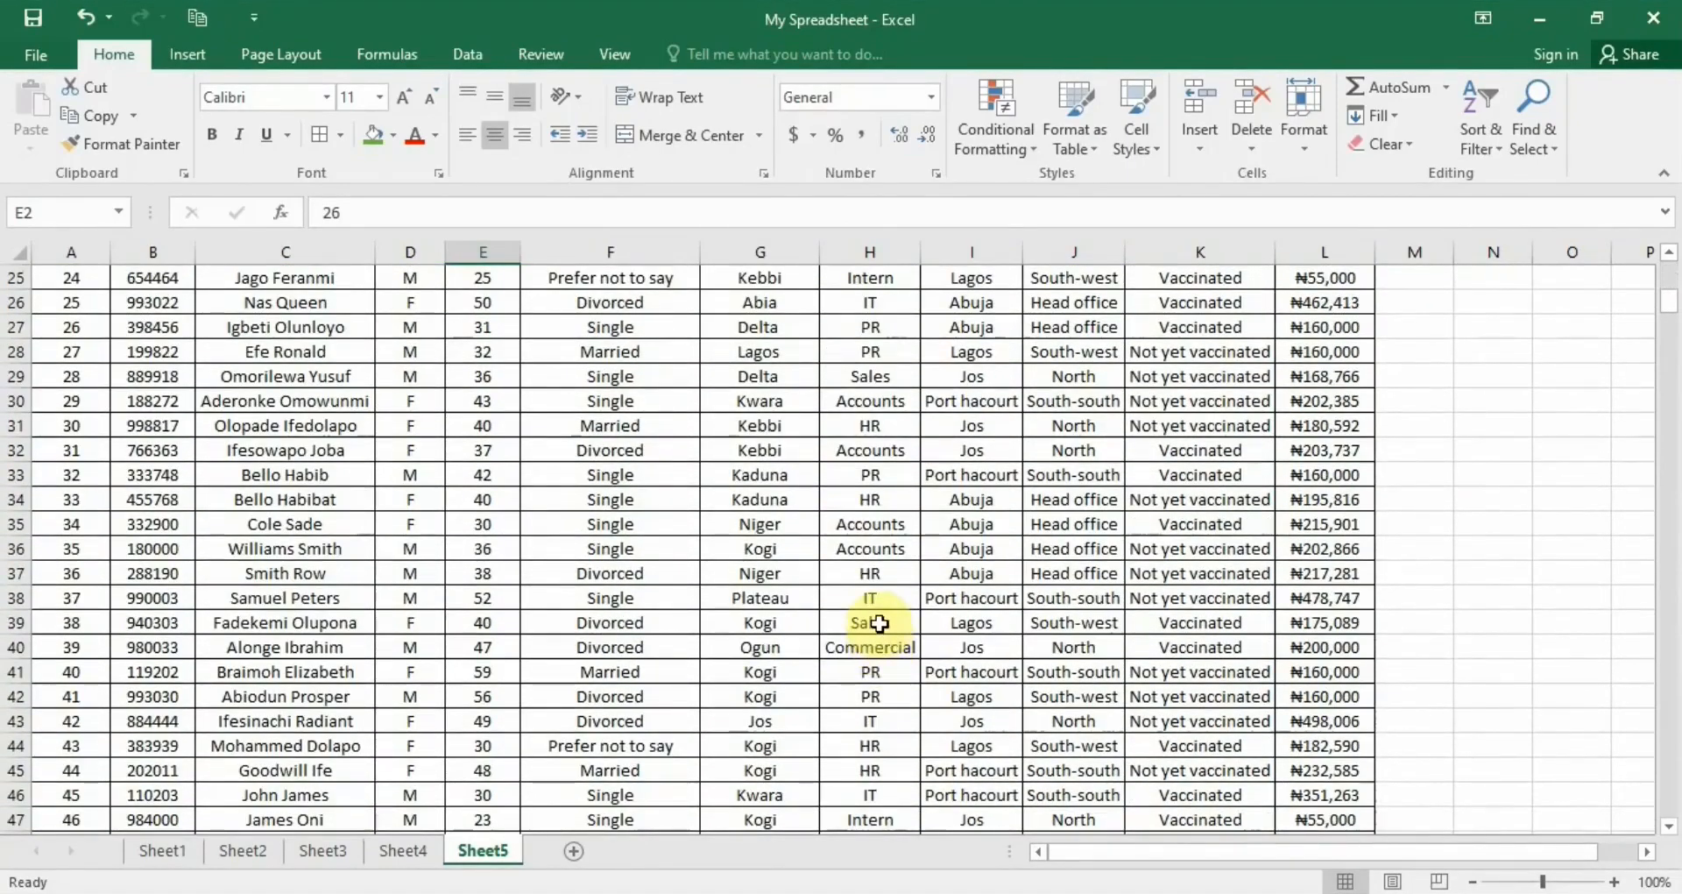
pyautogui.scroll(5, 880, 624)
pyautogui.scroll(1, 880, 624)
pyautogui.scroll(2, 881, 618)
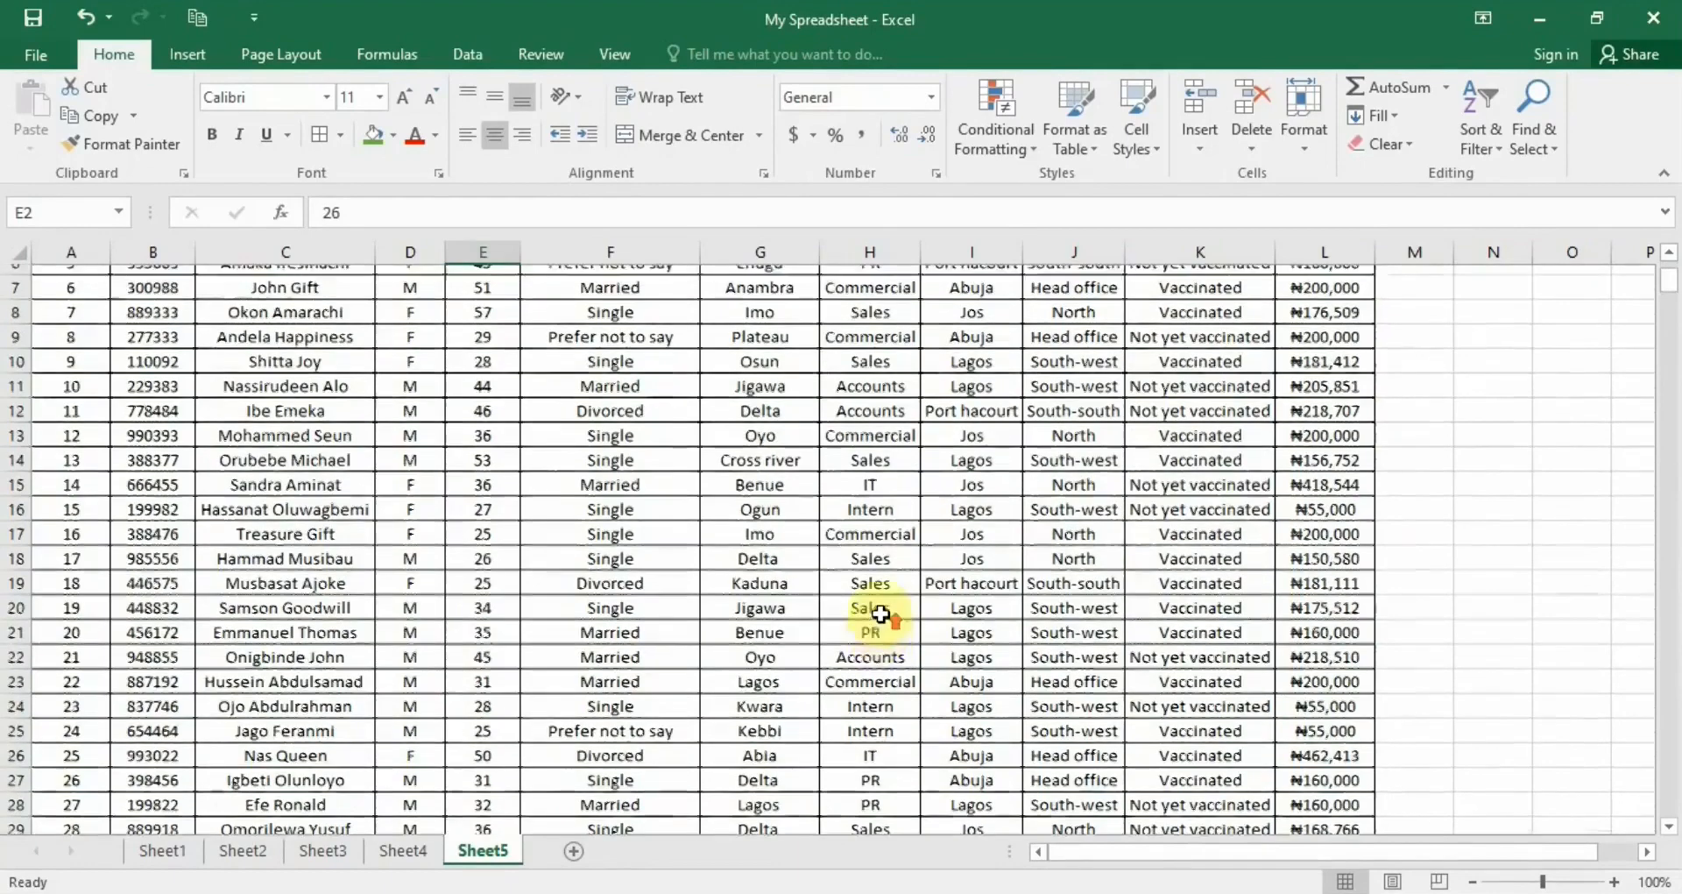
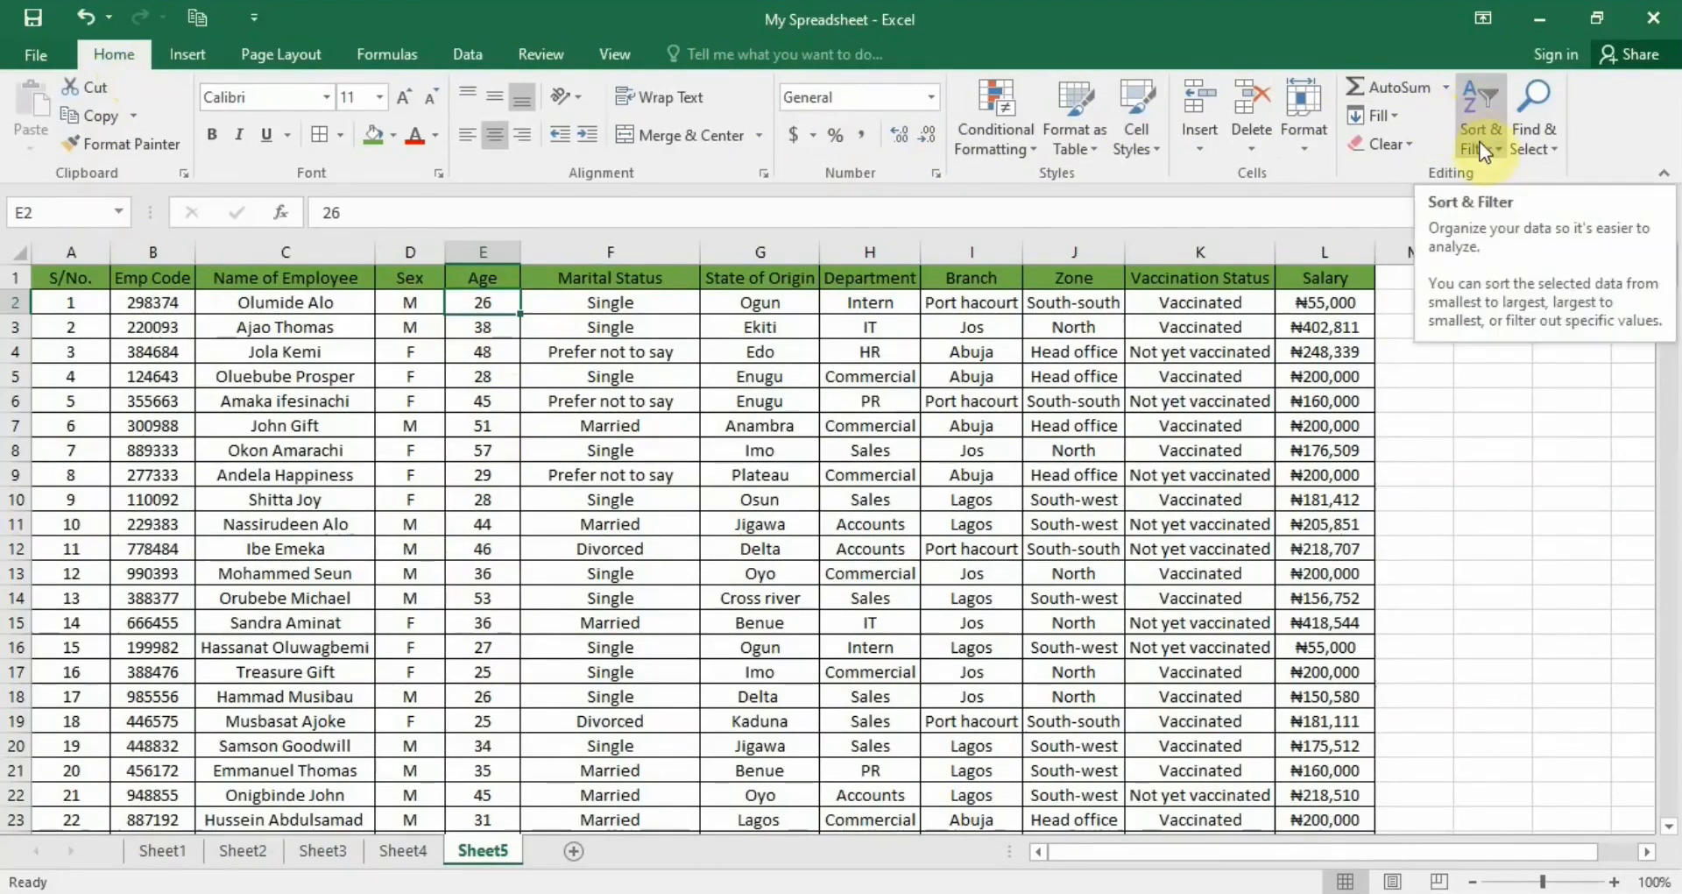
# - Try sorting only the Age values from E2 down smallest to largest with Continue with the current selection, and undo the sort
pyautogui.click(1486, 99)
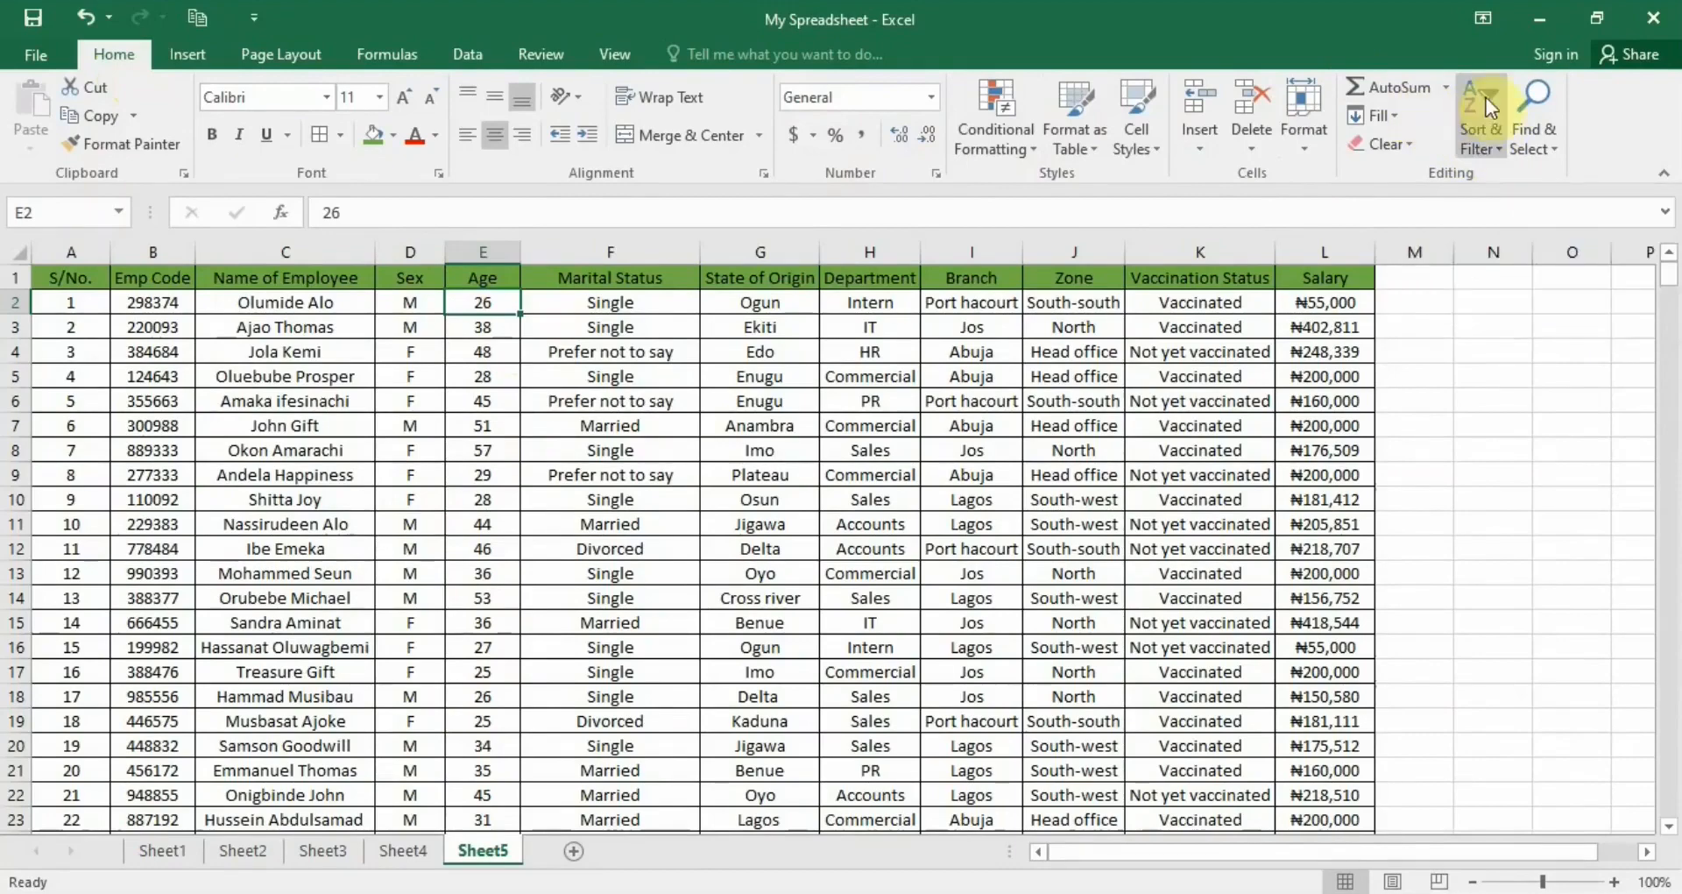
pyautogui.click(1497, 141)
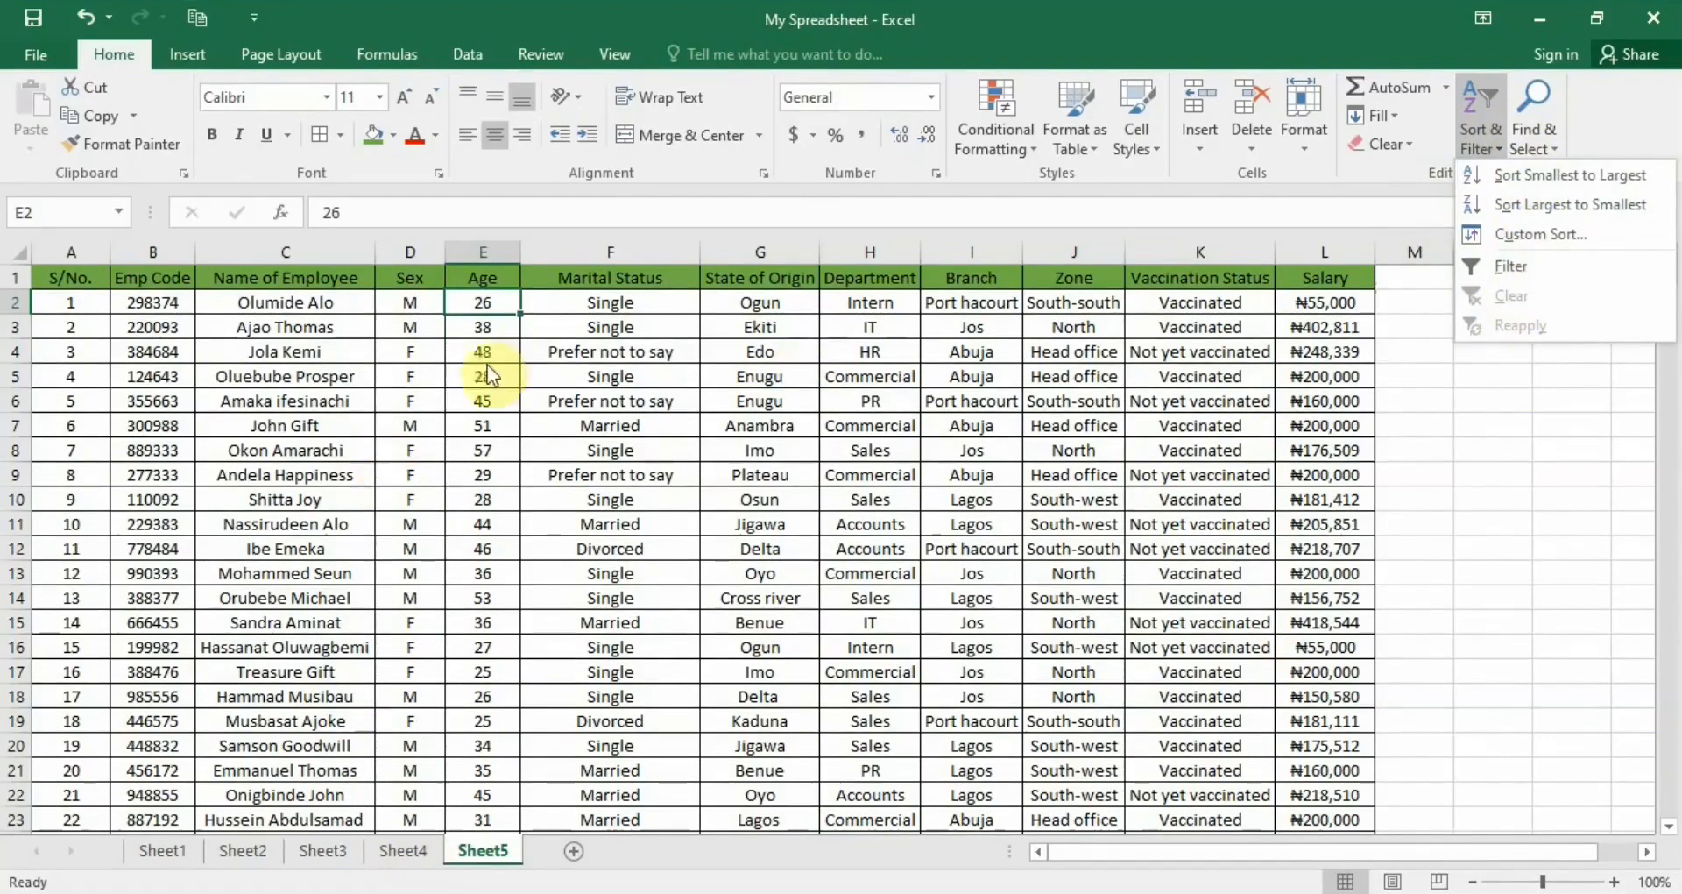
pyautogui.click(481, 308)
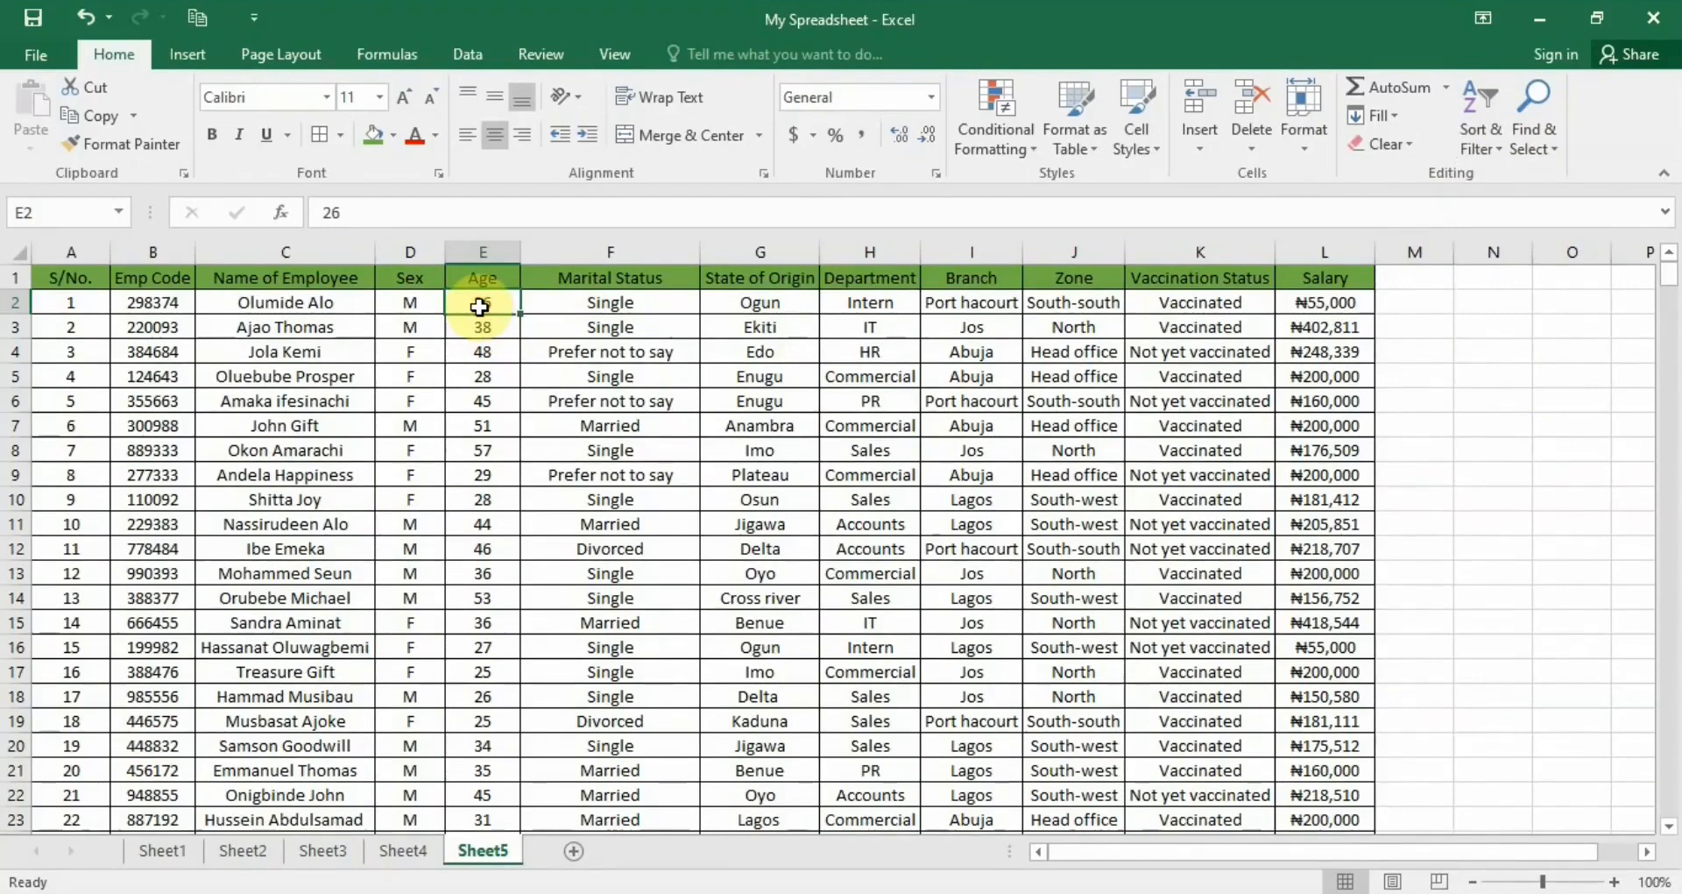
pyautogui.hotkey('ctrl', 'shift', 'Down')
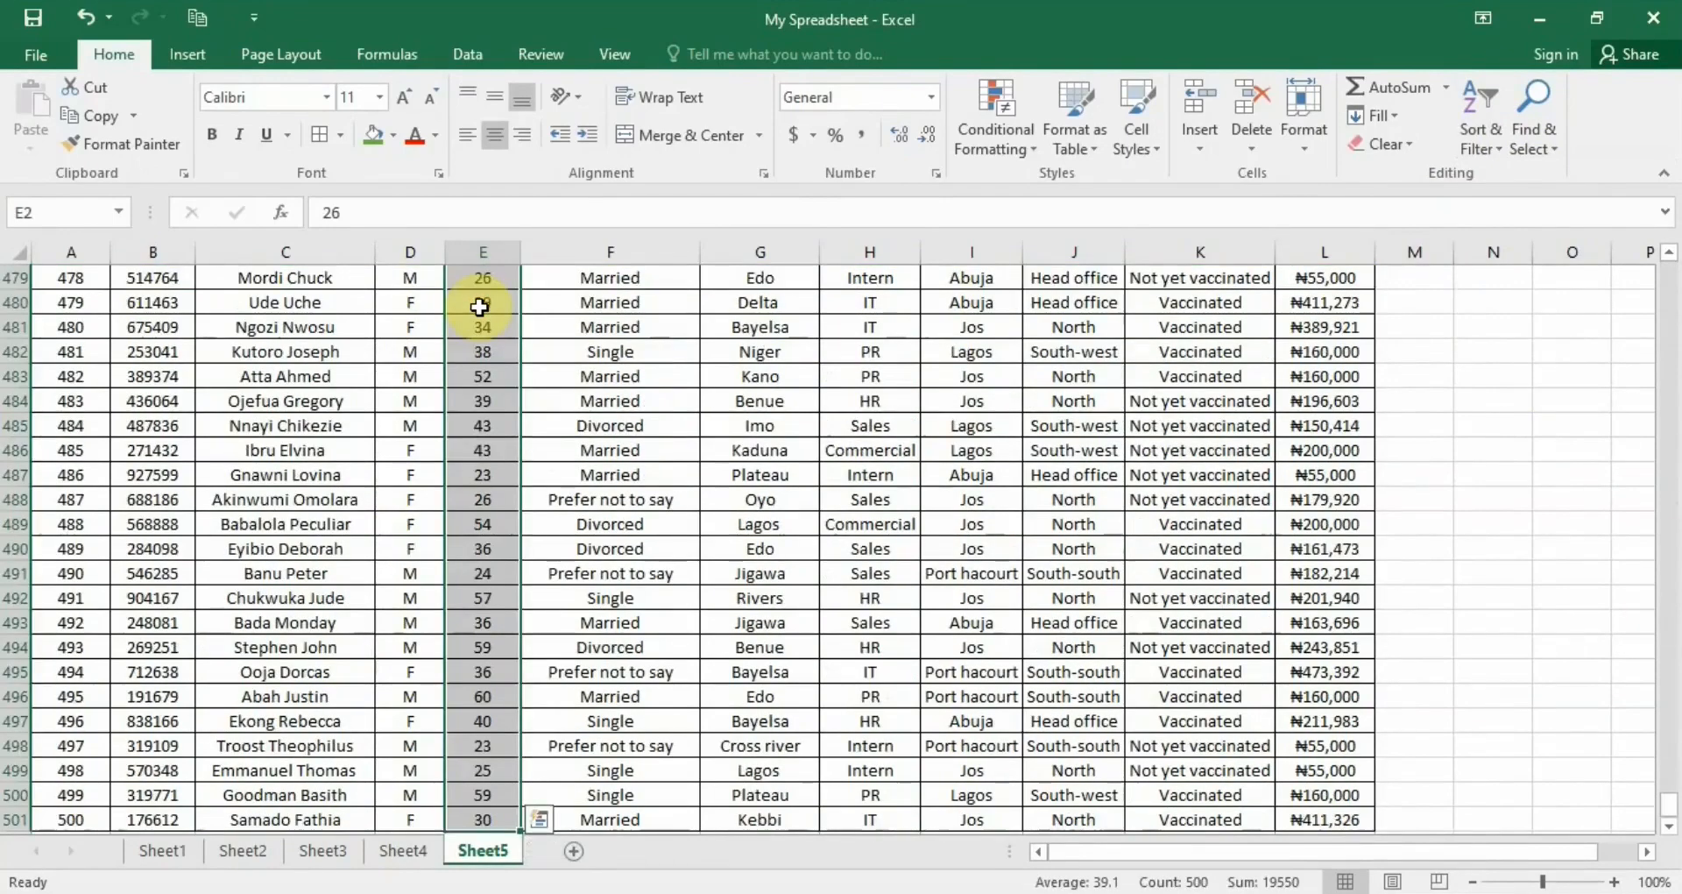
pyautogui.click(1491, 118)
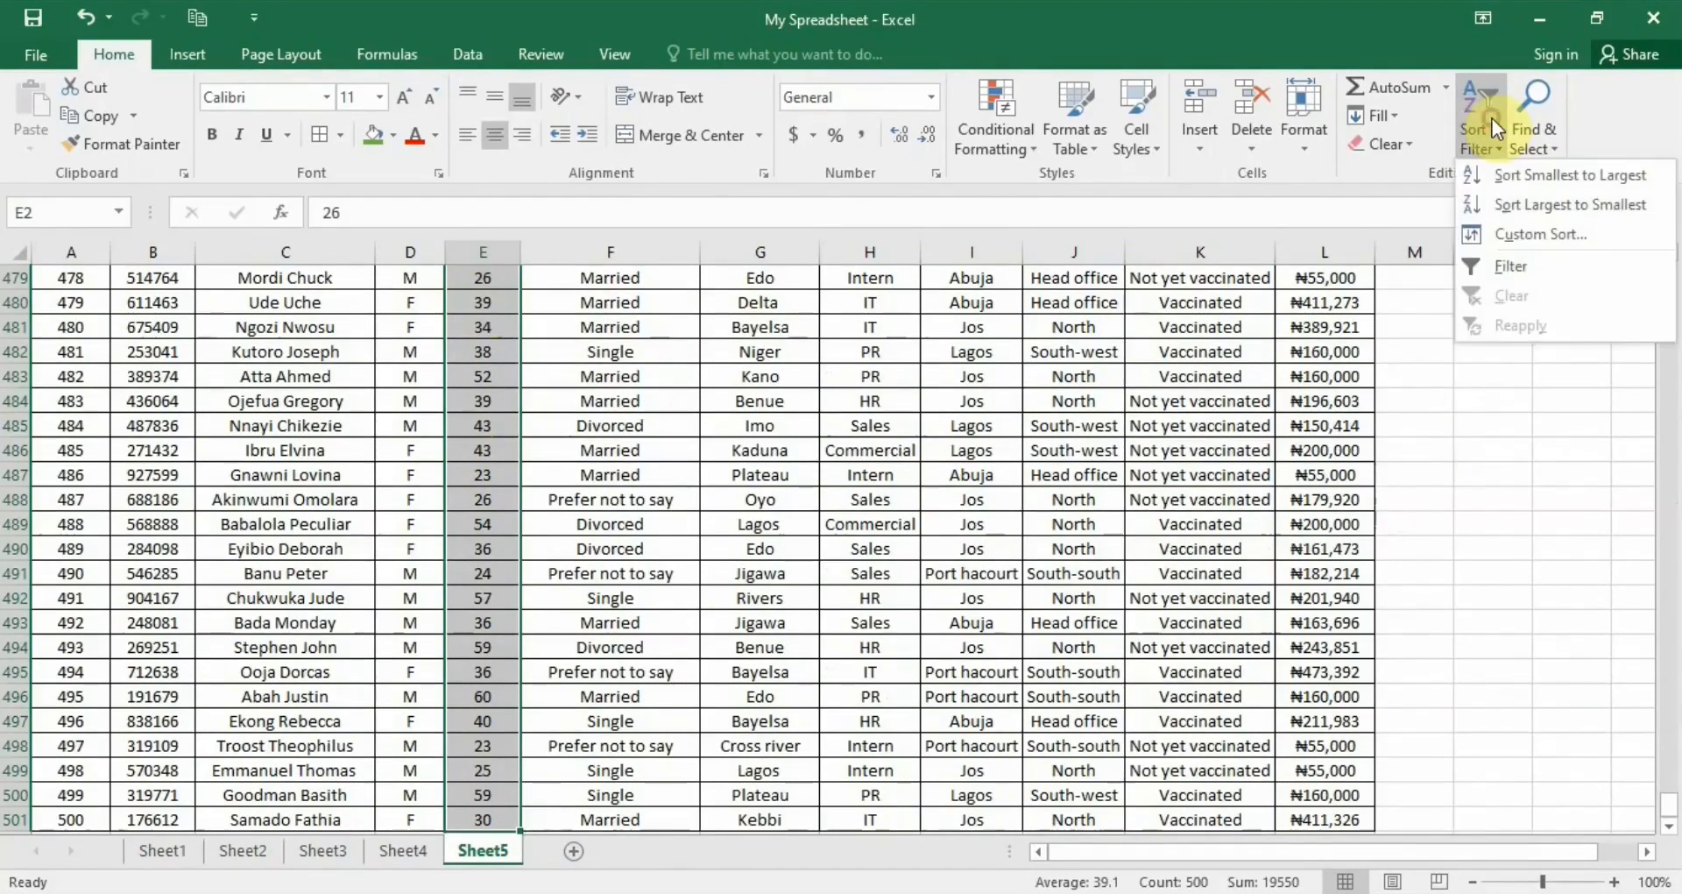
pyautogui.click(1568, 176)
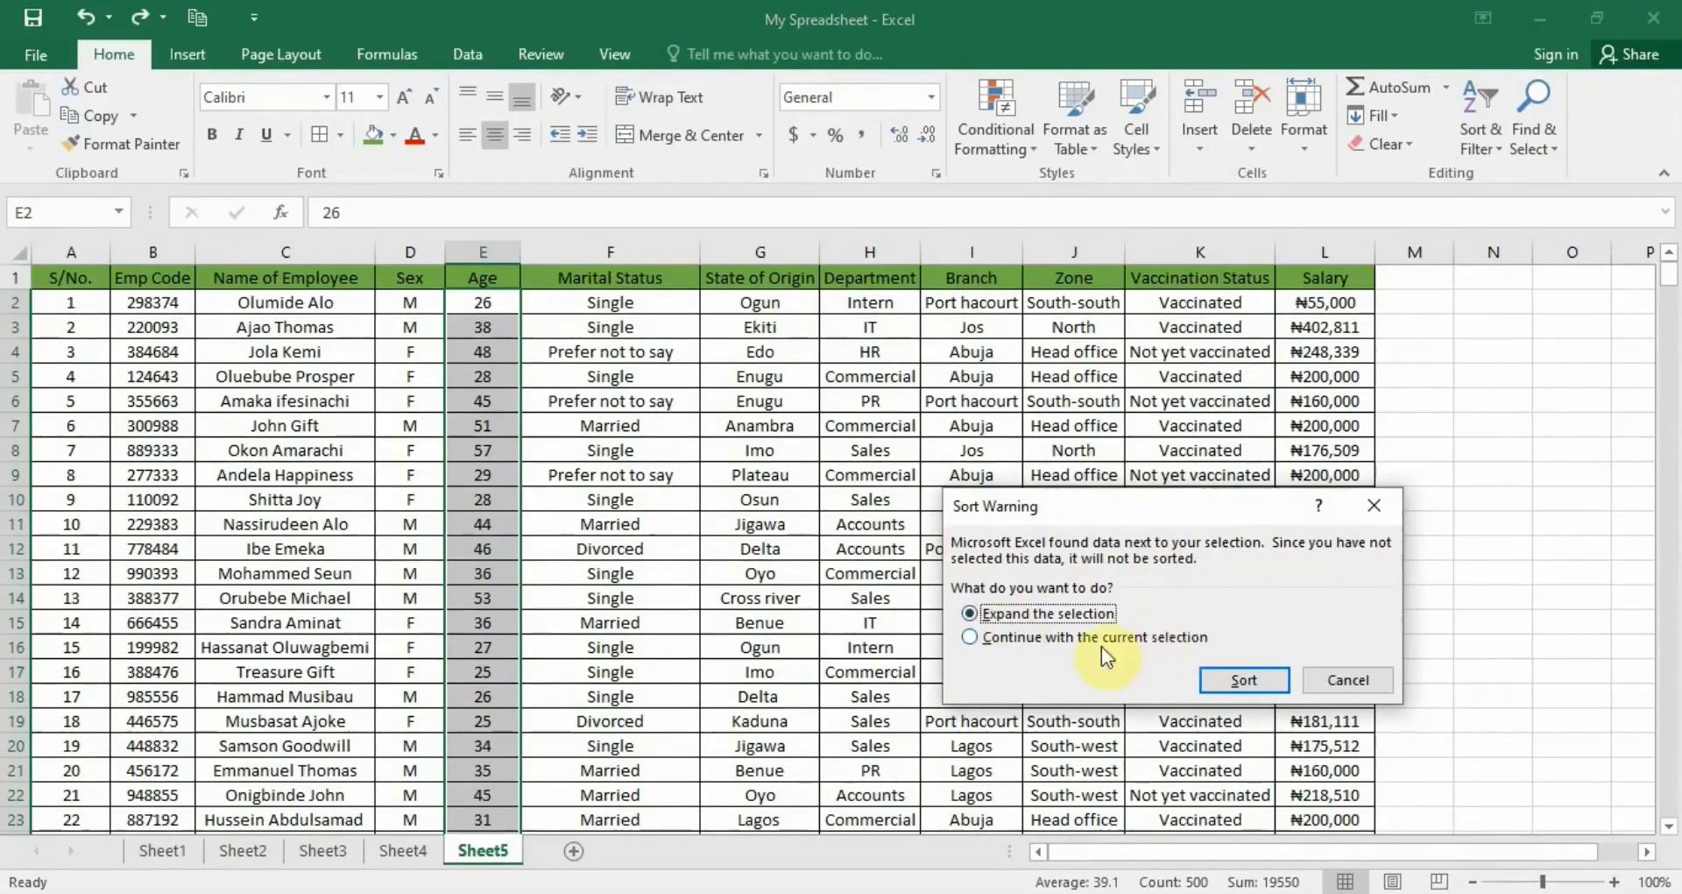
pyautogui.click(974, 637)
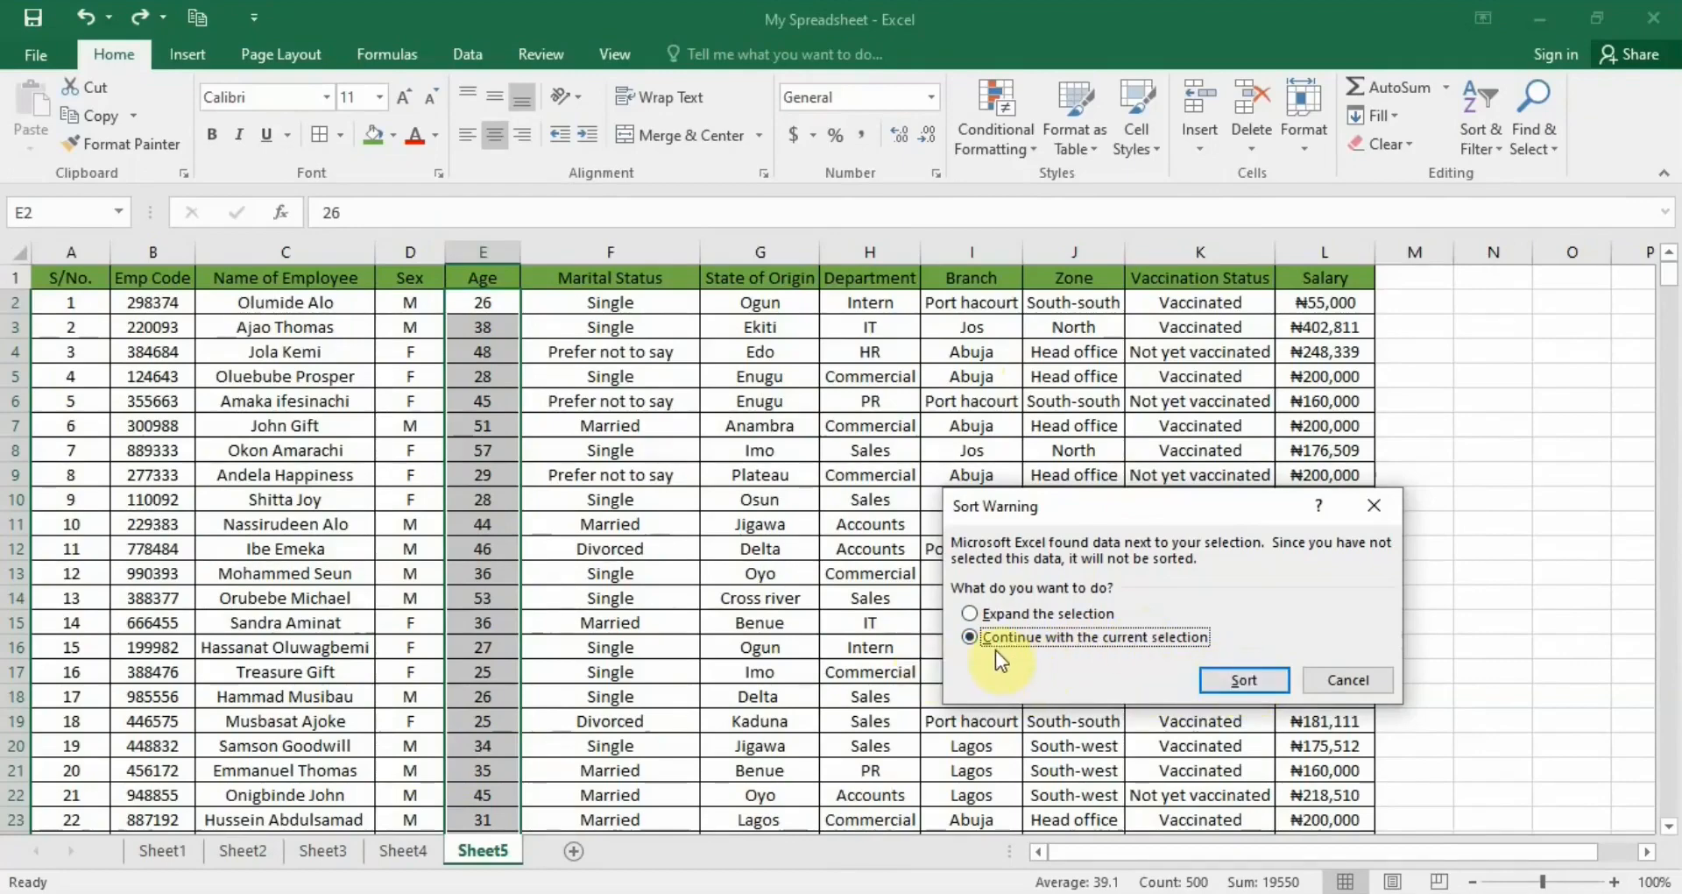
pyautogui.click(1222, 682)
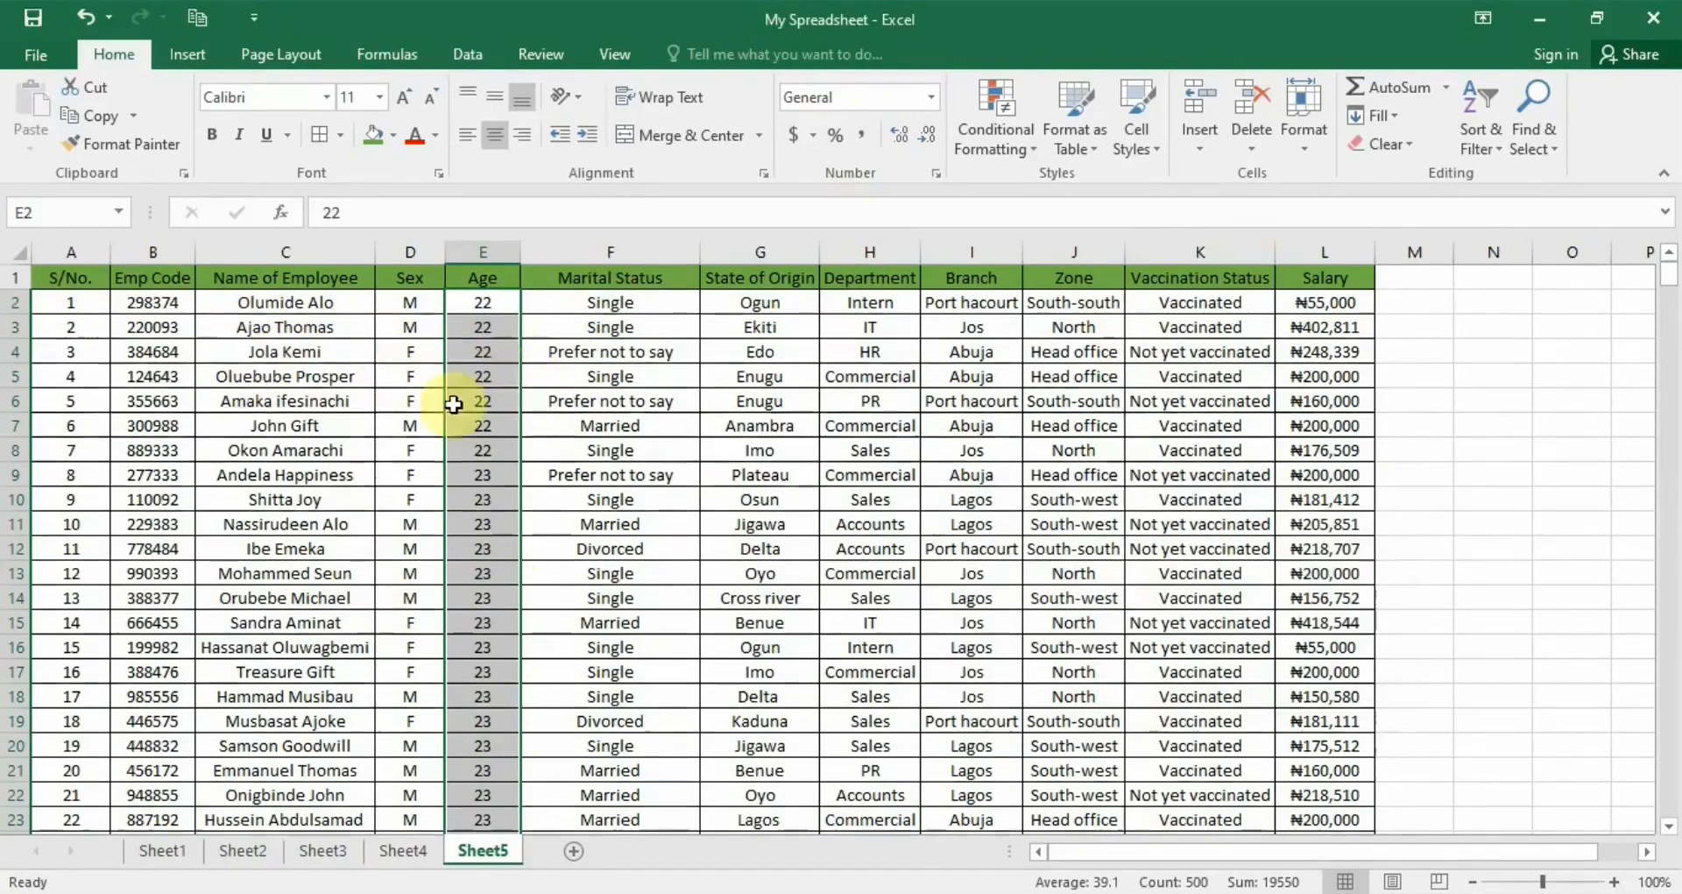
pyautogui.click(79, 19)
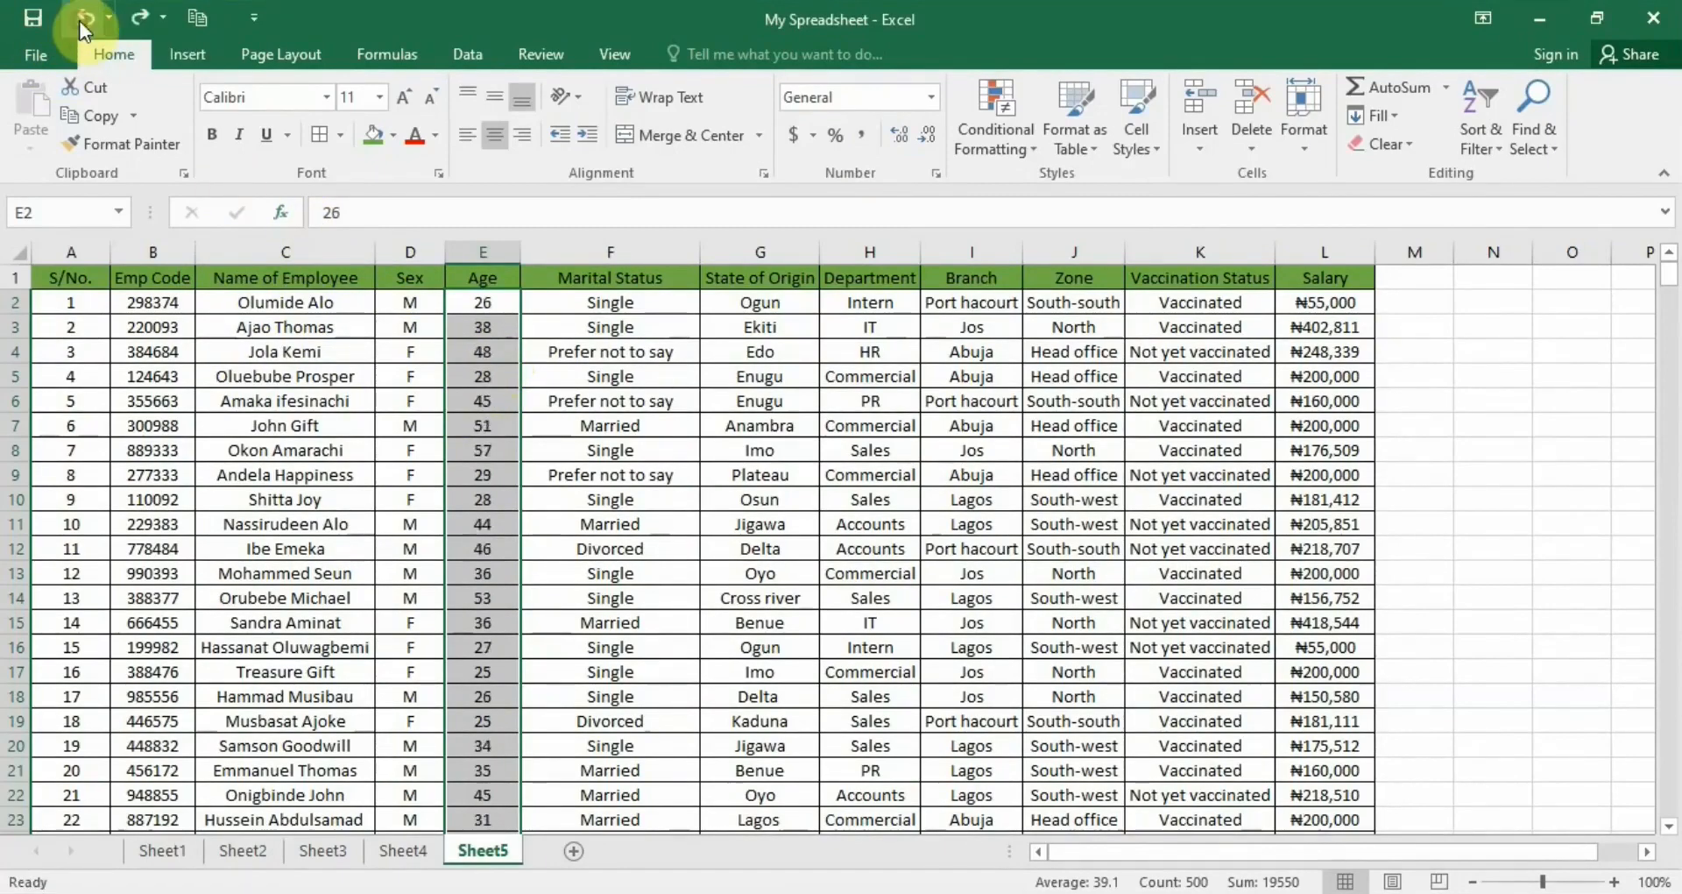
# - Sort the employee records by Age from smallest to largest using Expand the selection
pyautogui.click(1479, 117)
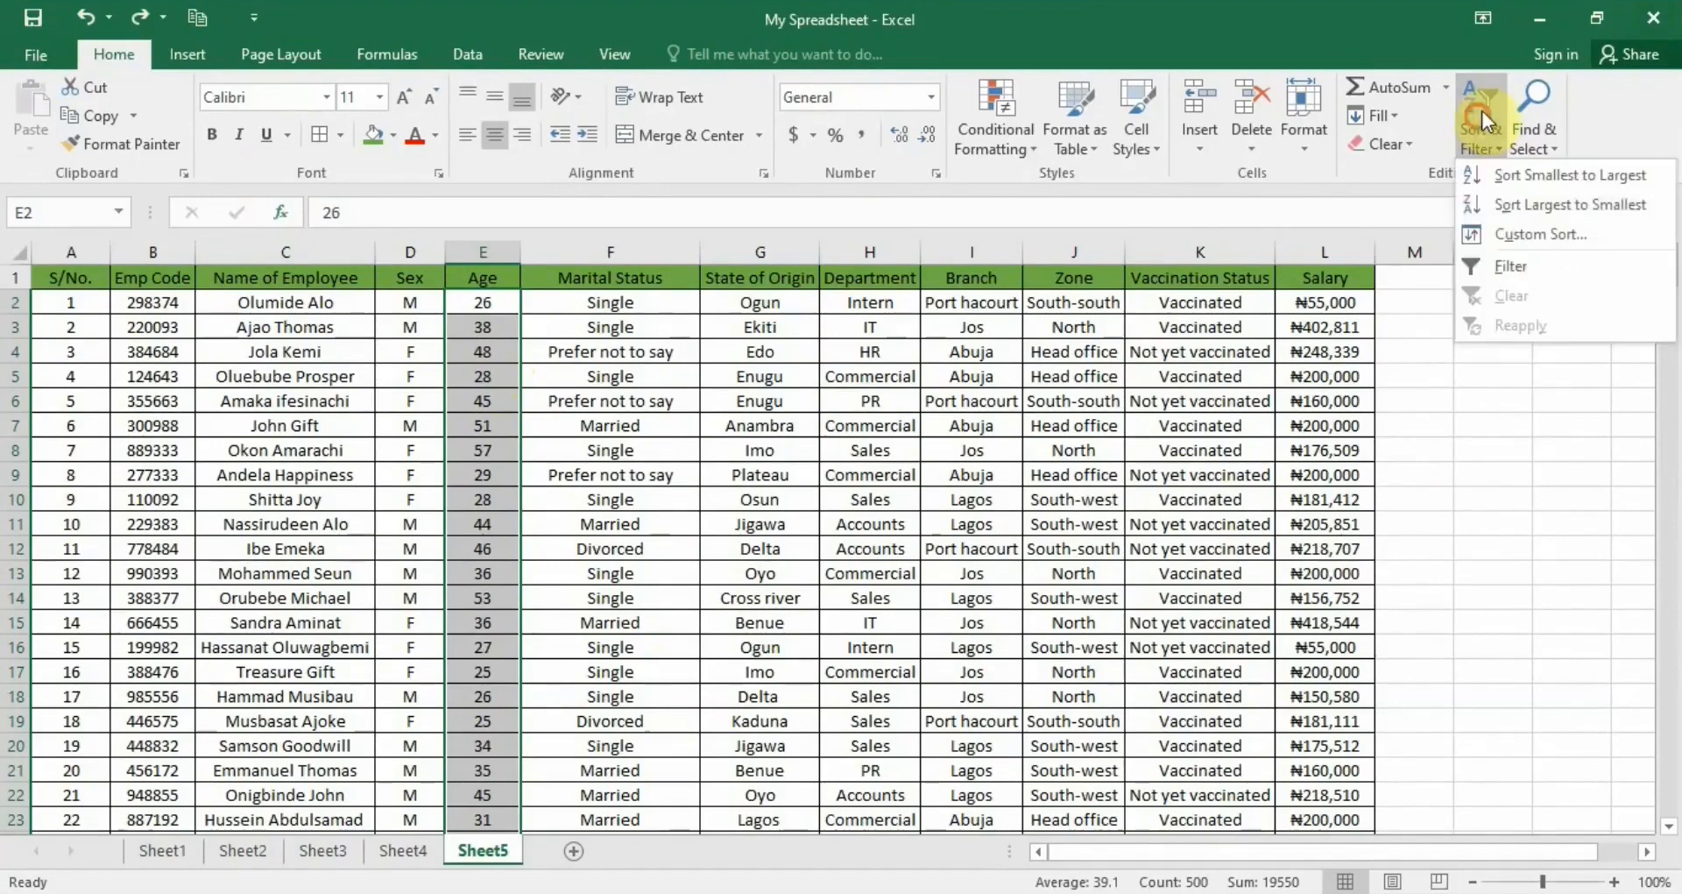
pyautogui.click(1532, 177)
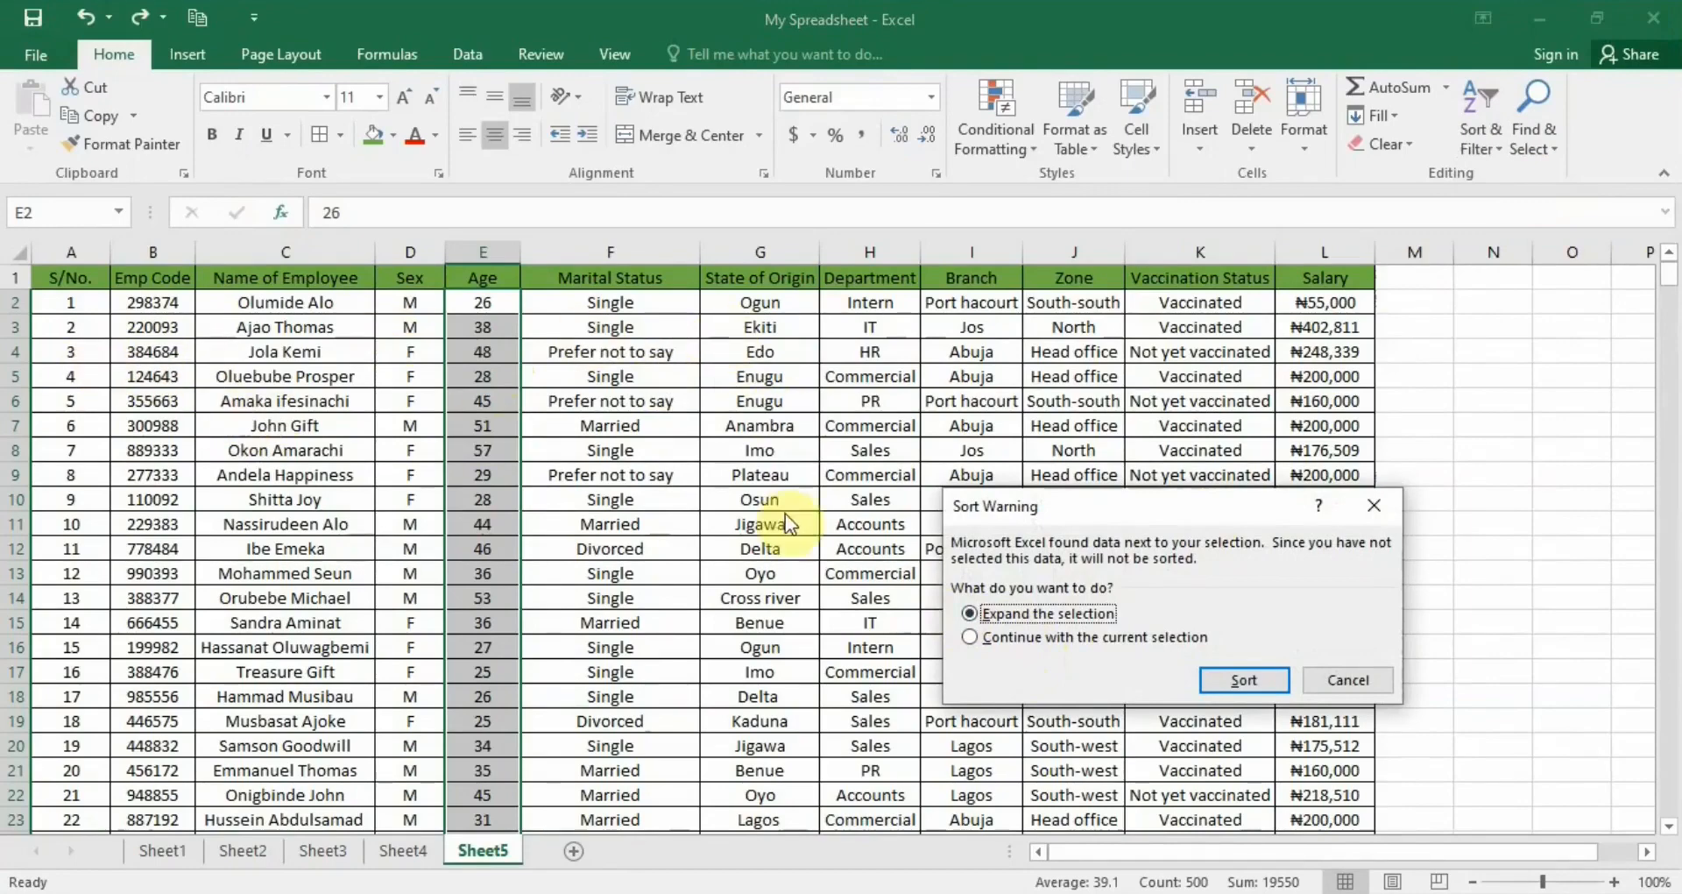
pyautogui.click(1253, 683)
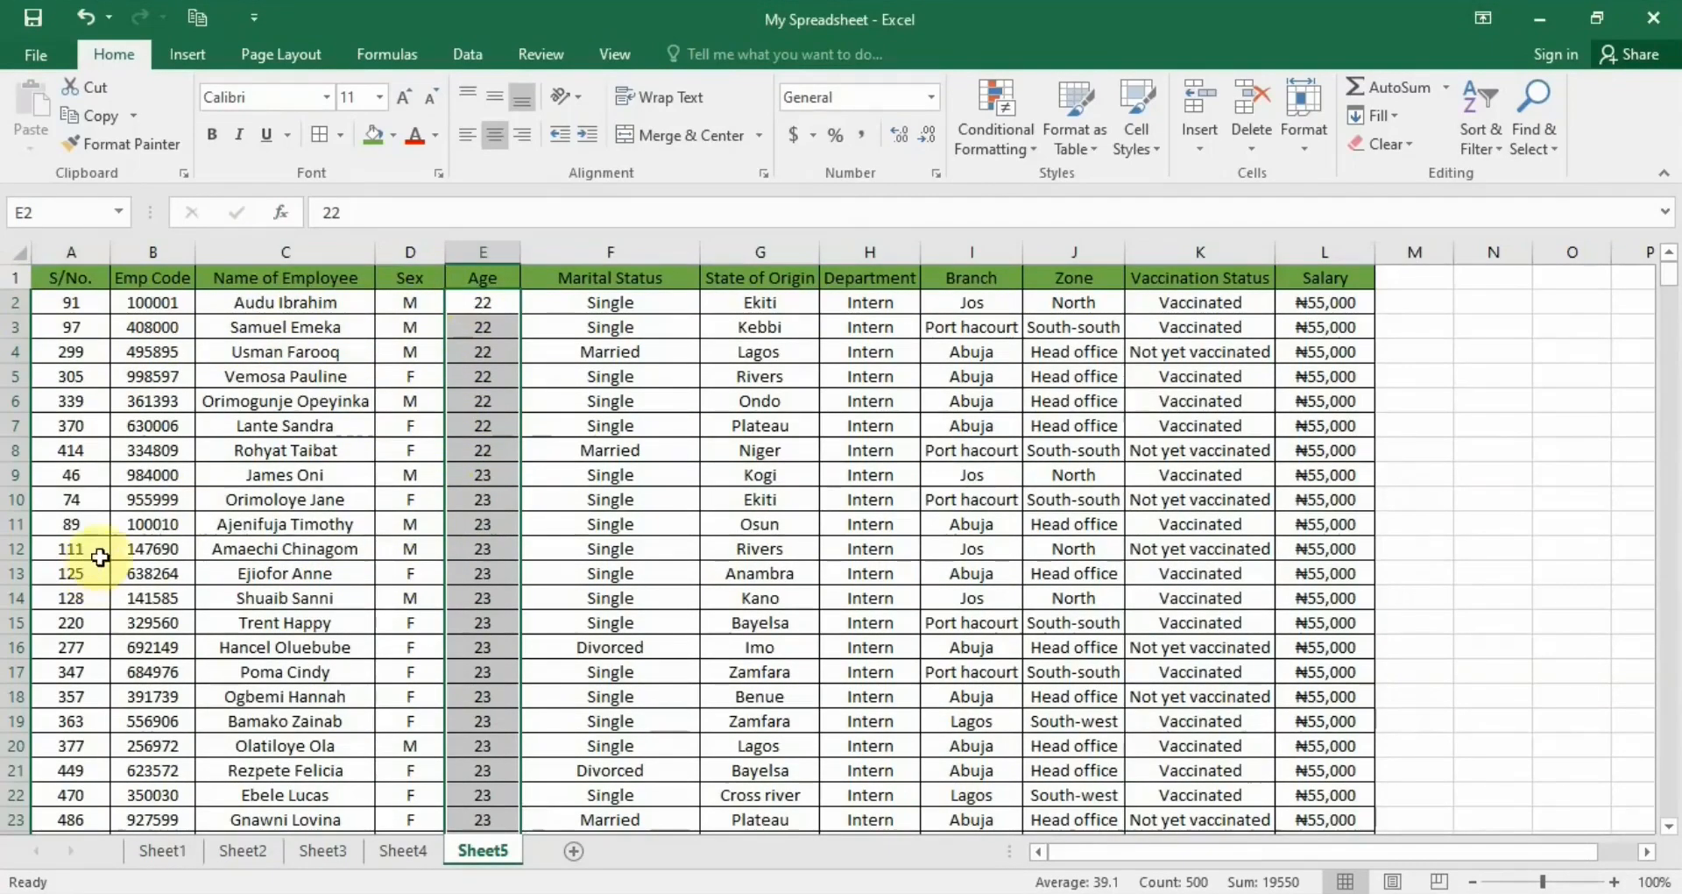
# - Sort the employee records by Age from largest to smallest using Expand the selection, and check the reordered rows
pyautogui.scroll(-1, 285, 562)
pyautogui.scroll(-20, 284, 562)
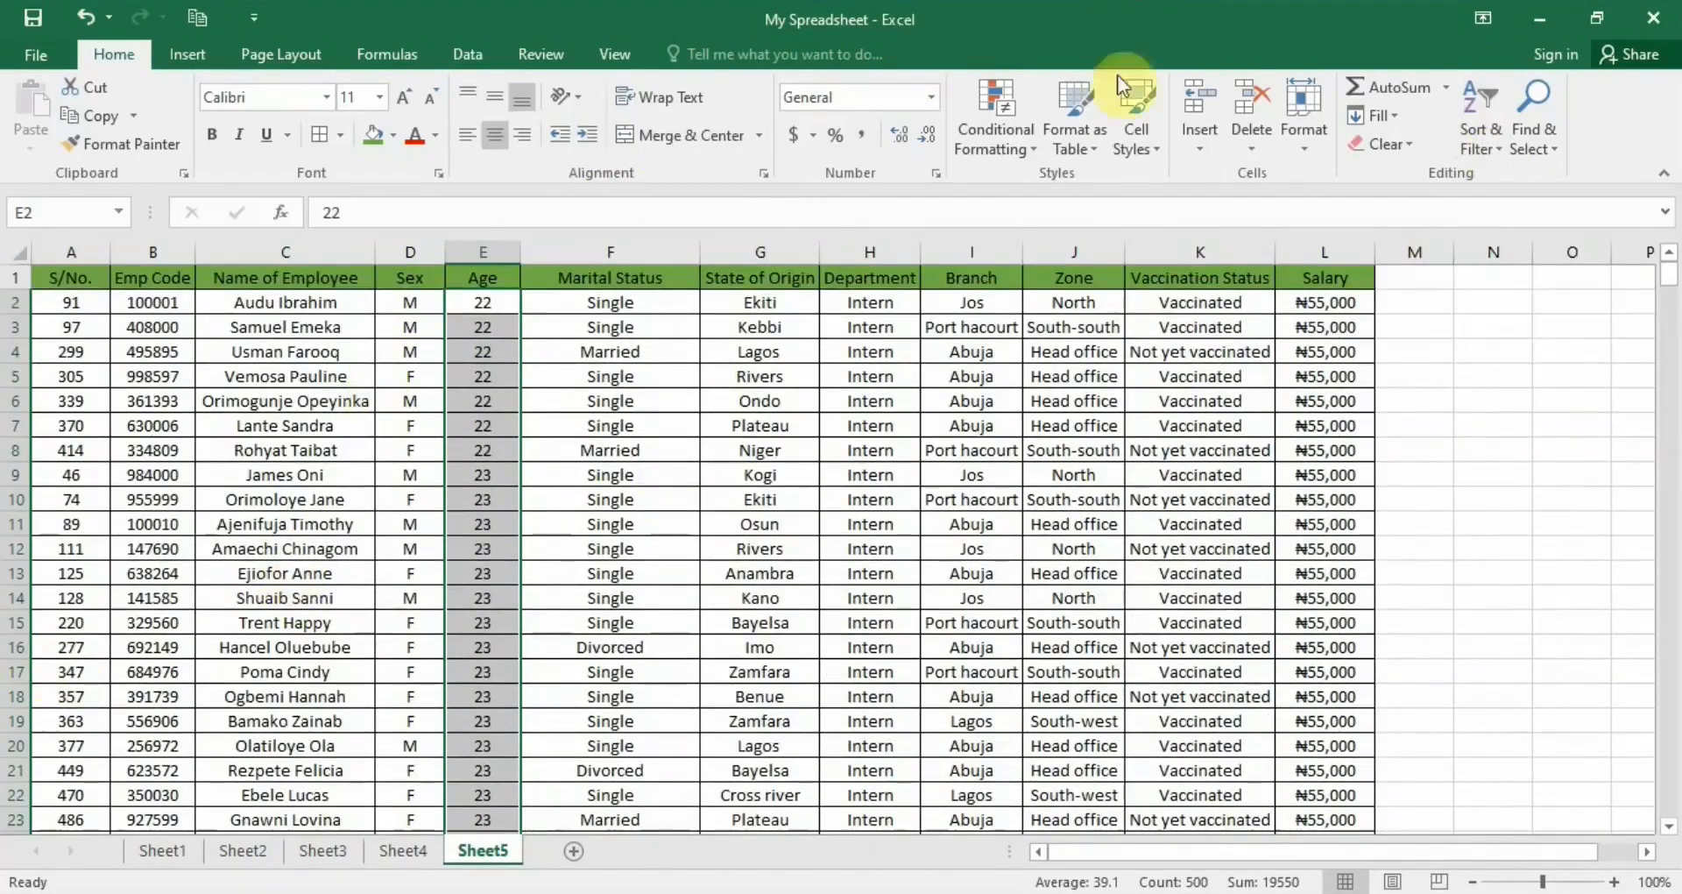
pyautogui.click(1500, 124)
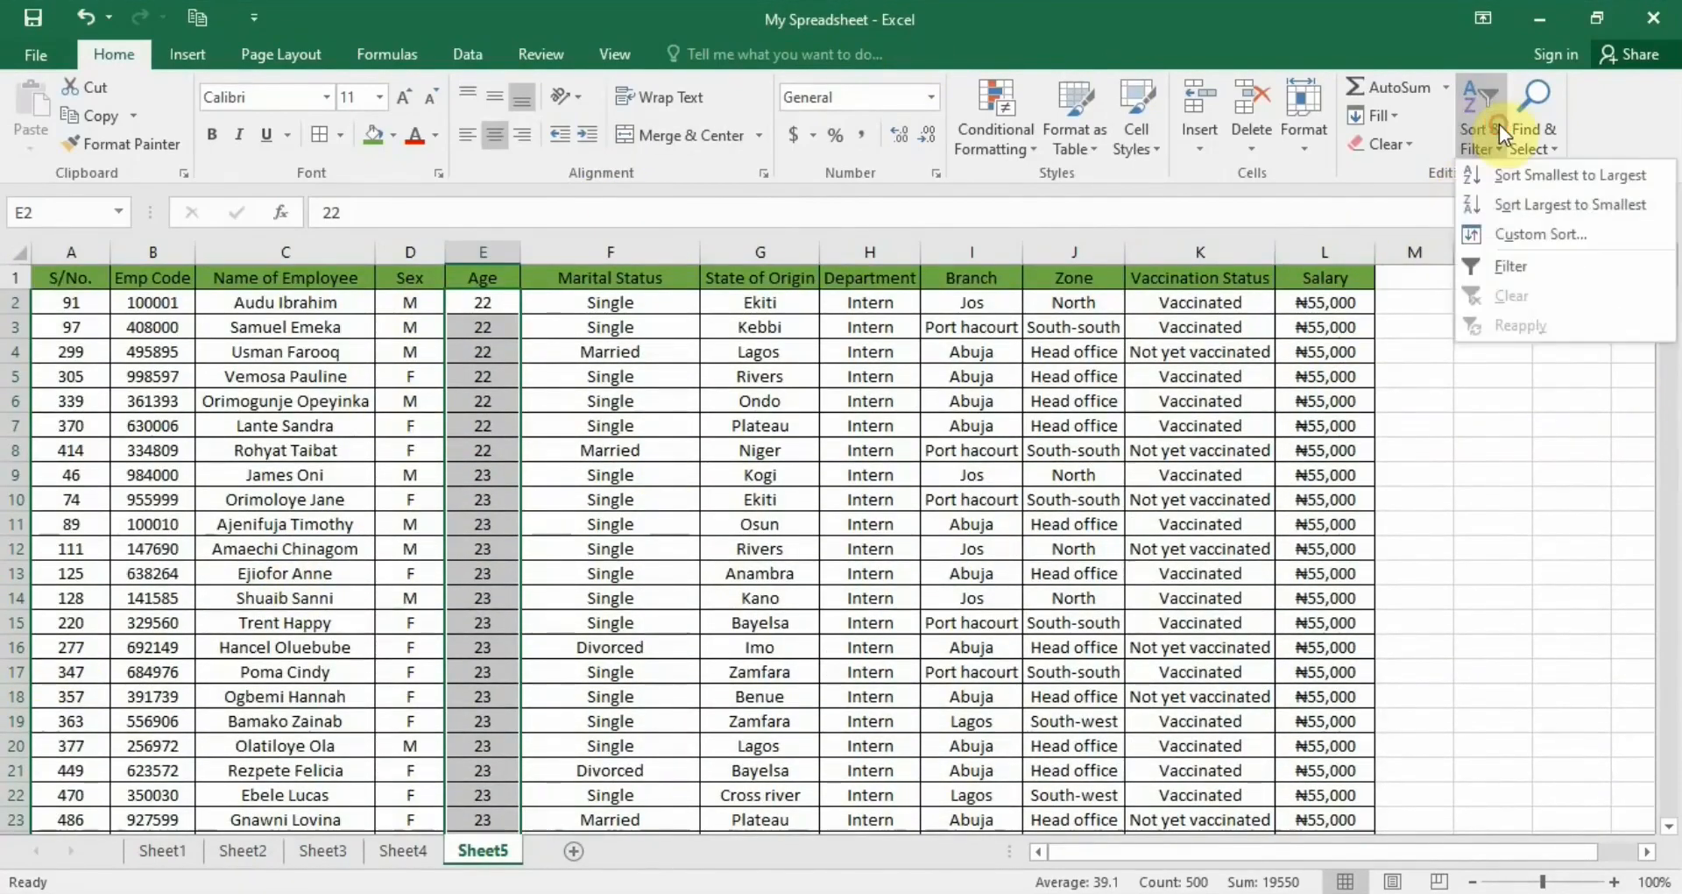
pyautogui.click(1530, 203)
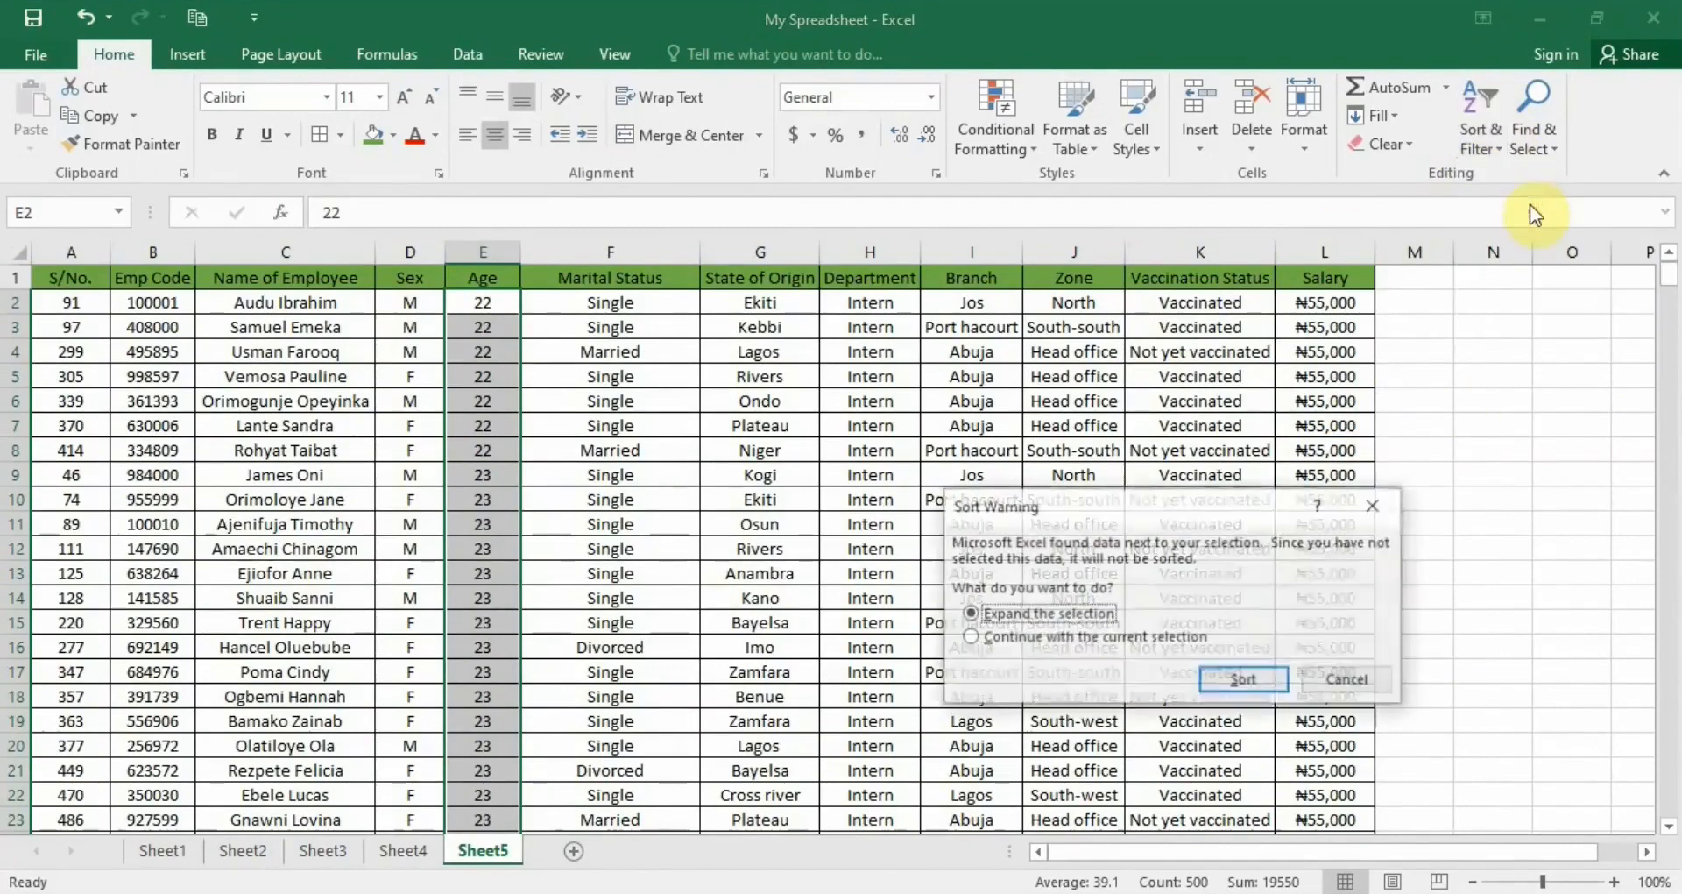
pyautogui.click(1247, 681)
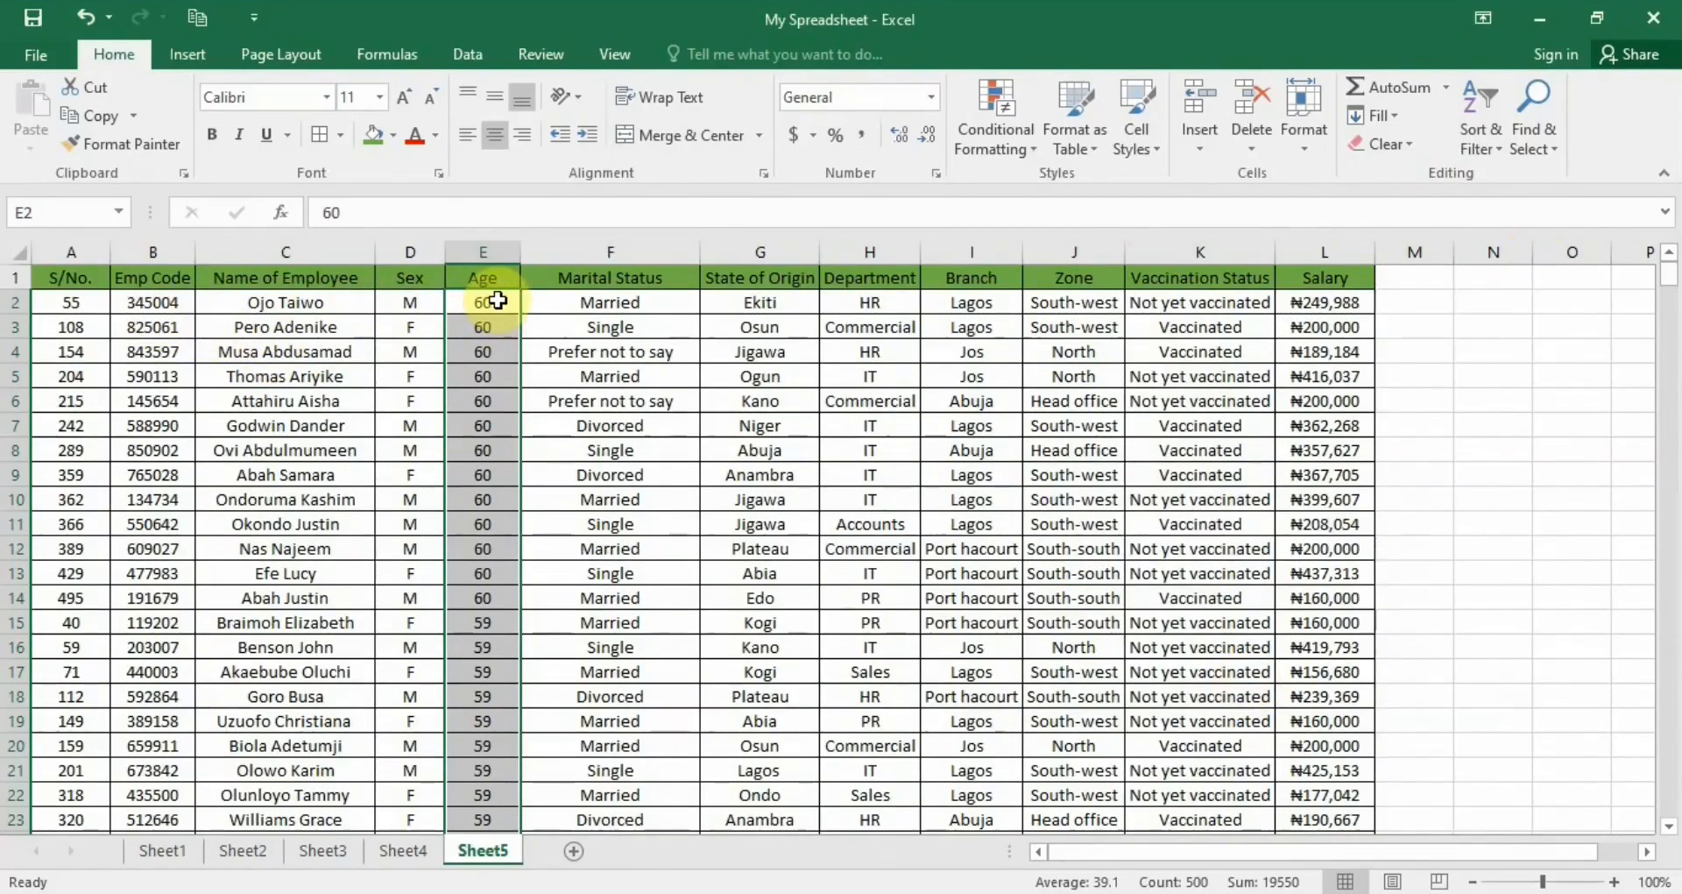
pyautogui.scroll(-4, 495, 297)
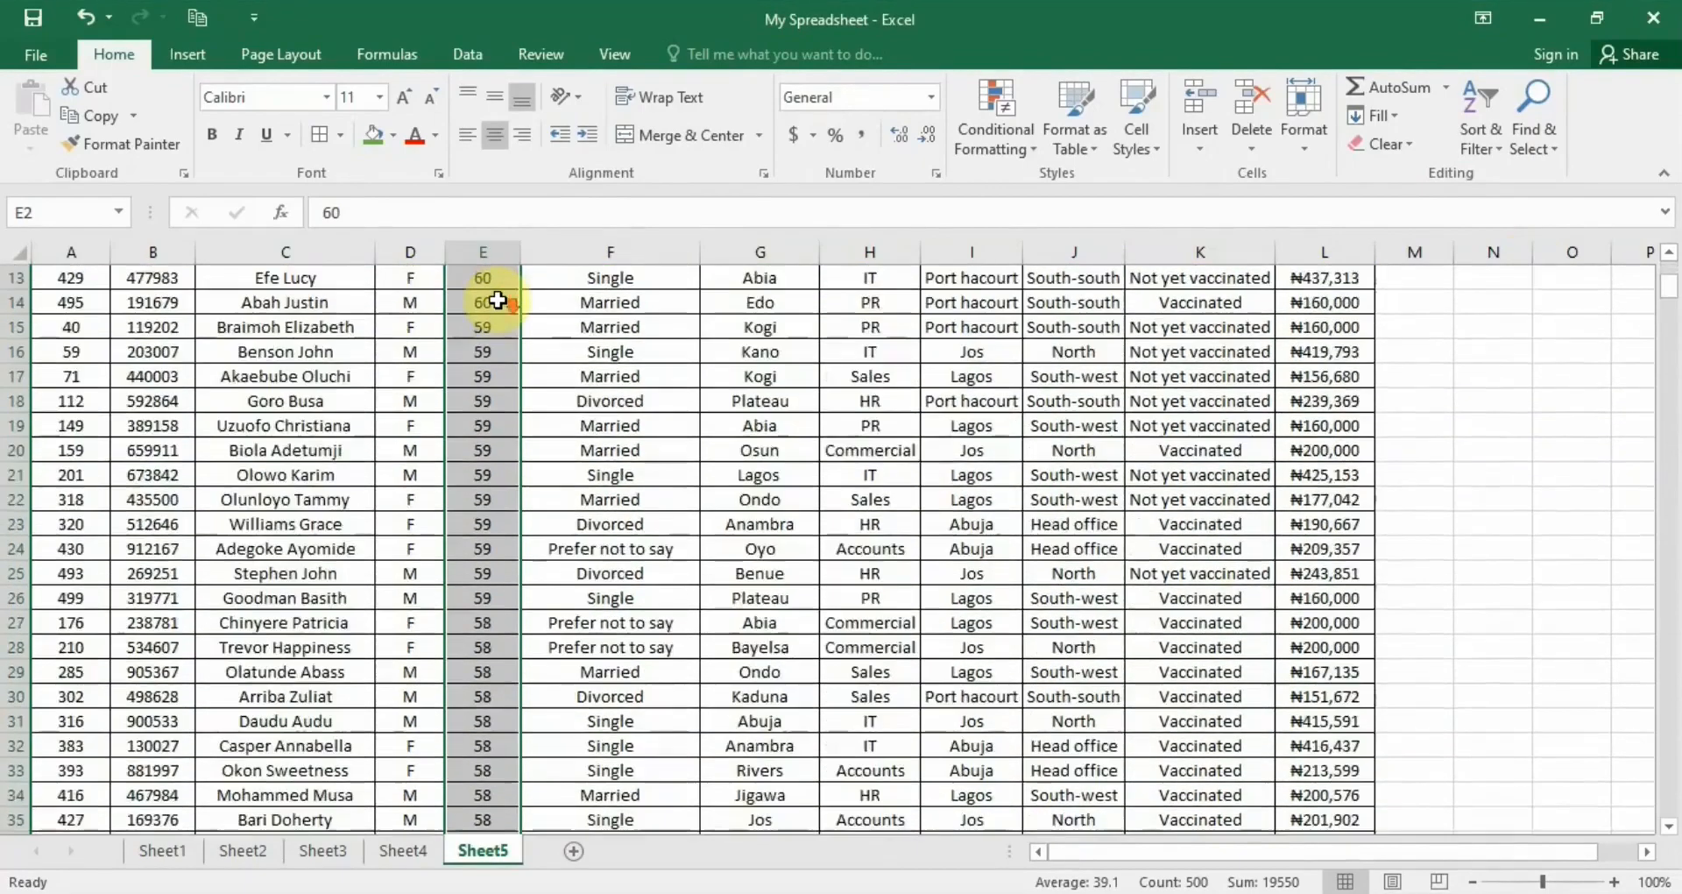
pyautogui.scroll(4, 456, 307)
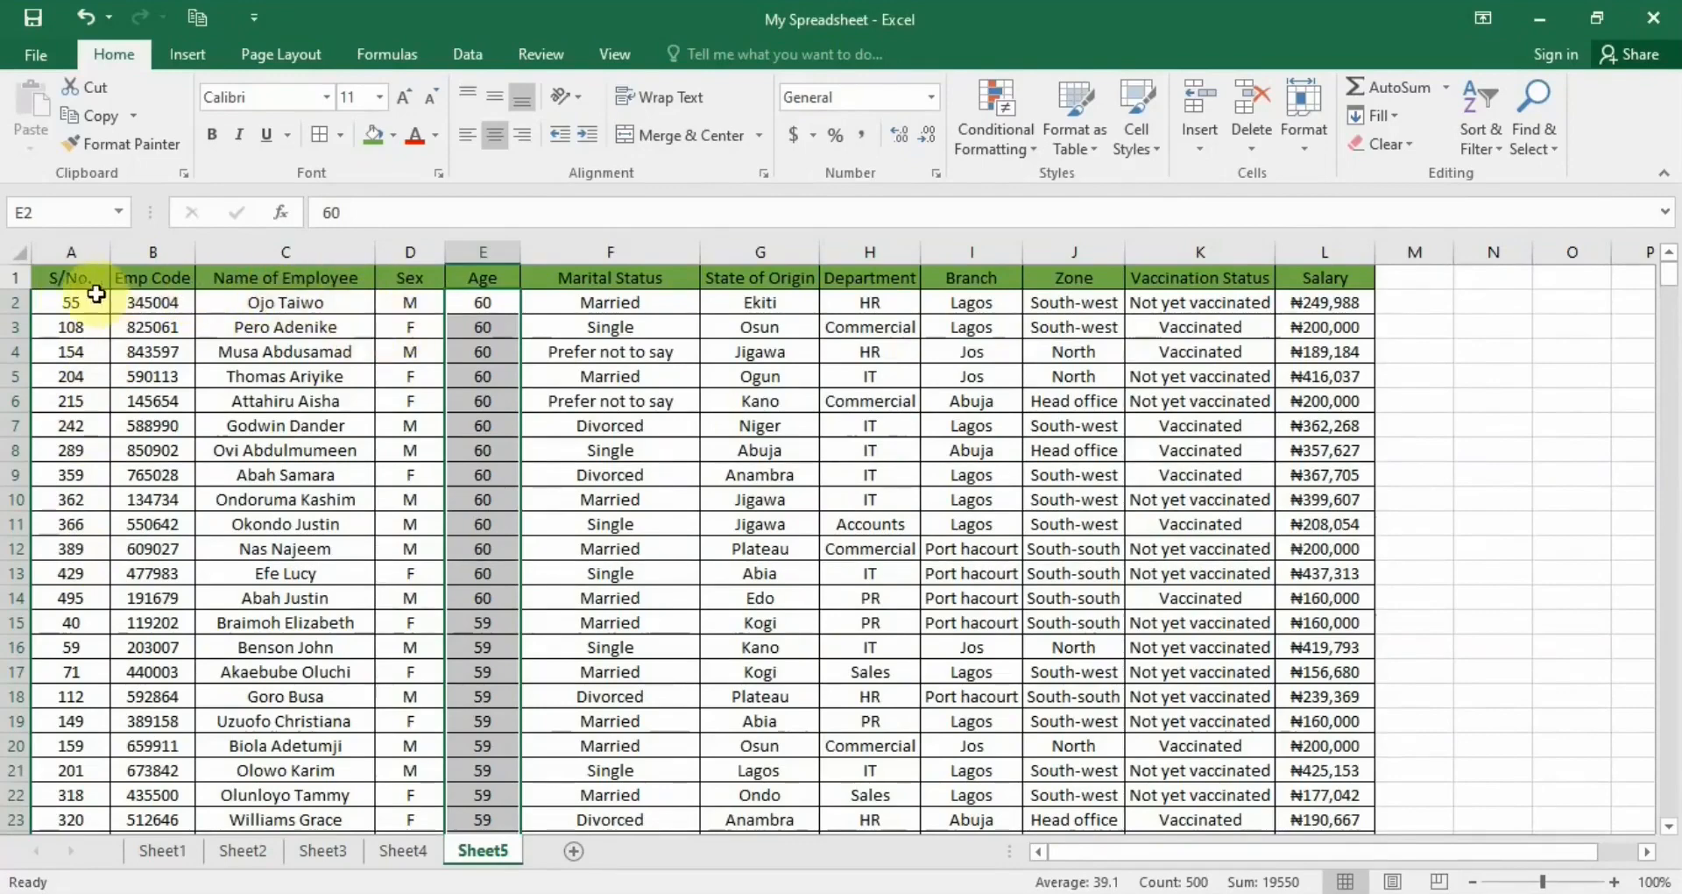
pyautogui.click(483, 304)
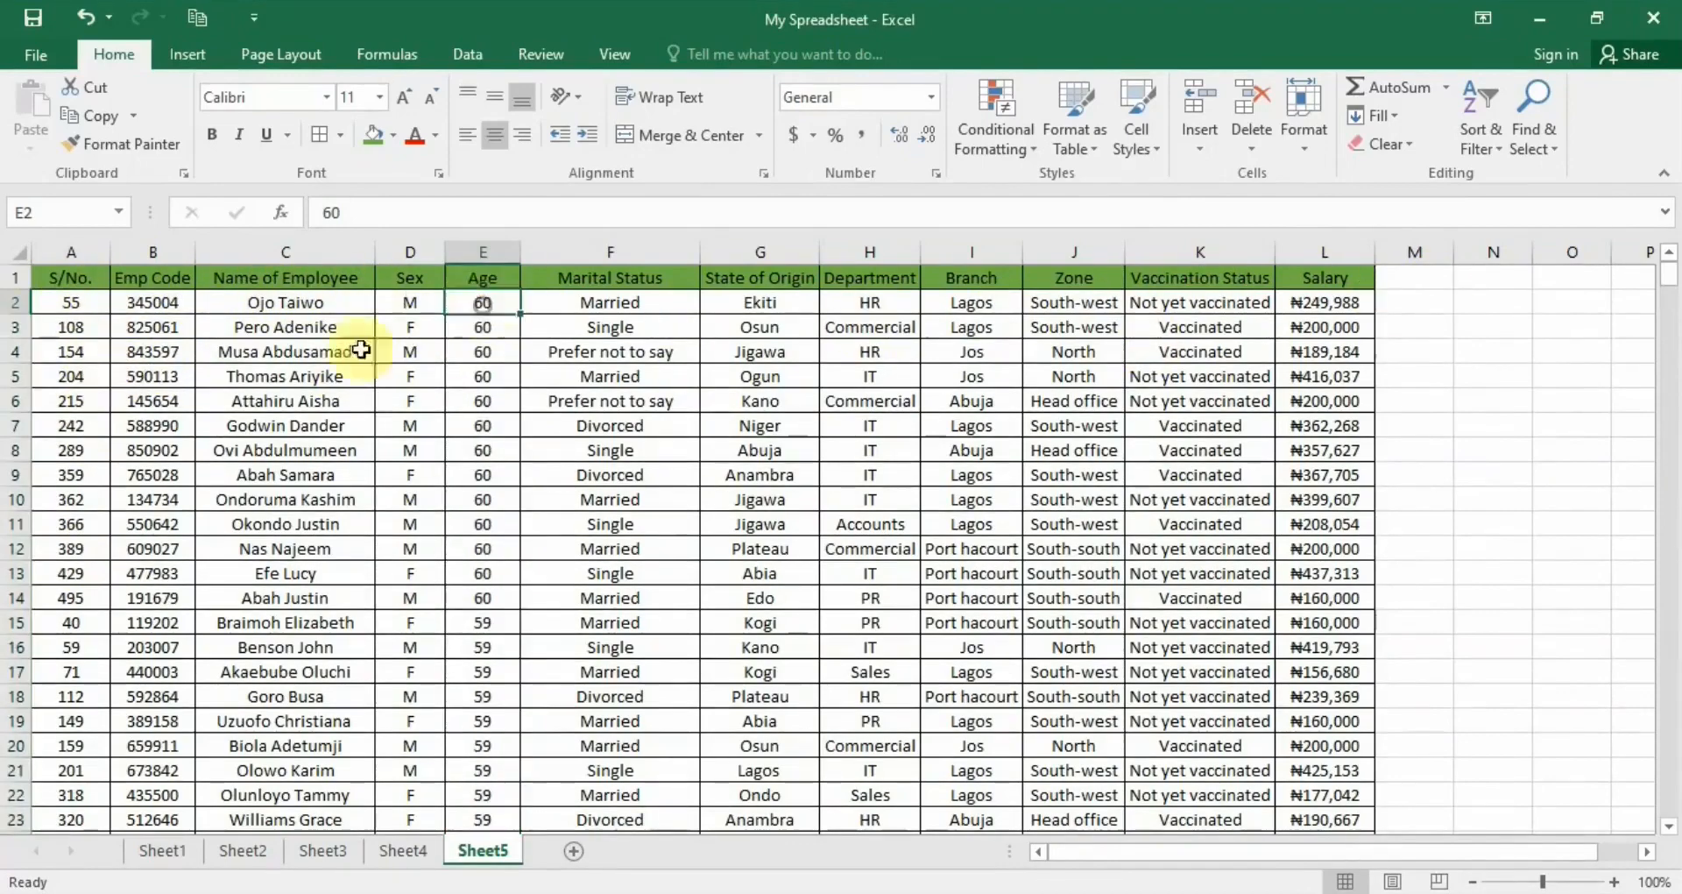
# - Select the S/No. values from A2 down and sort the records largest to smallest using Expand the selection
pyautogui.click(81, 304)
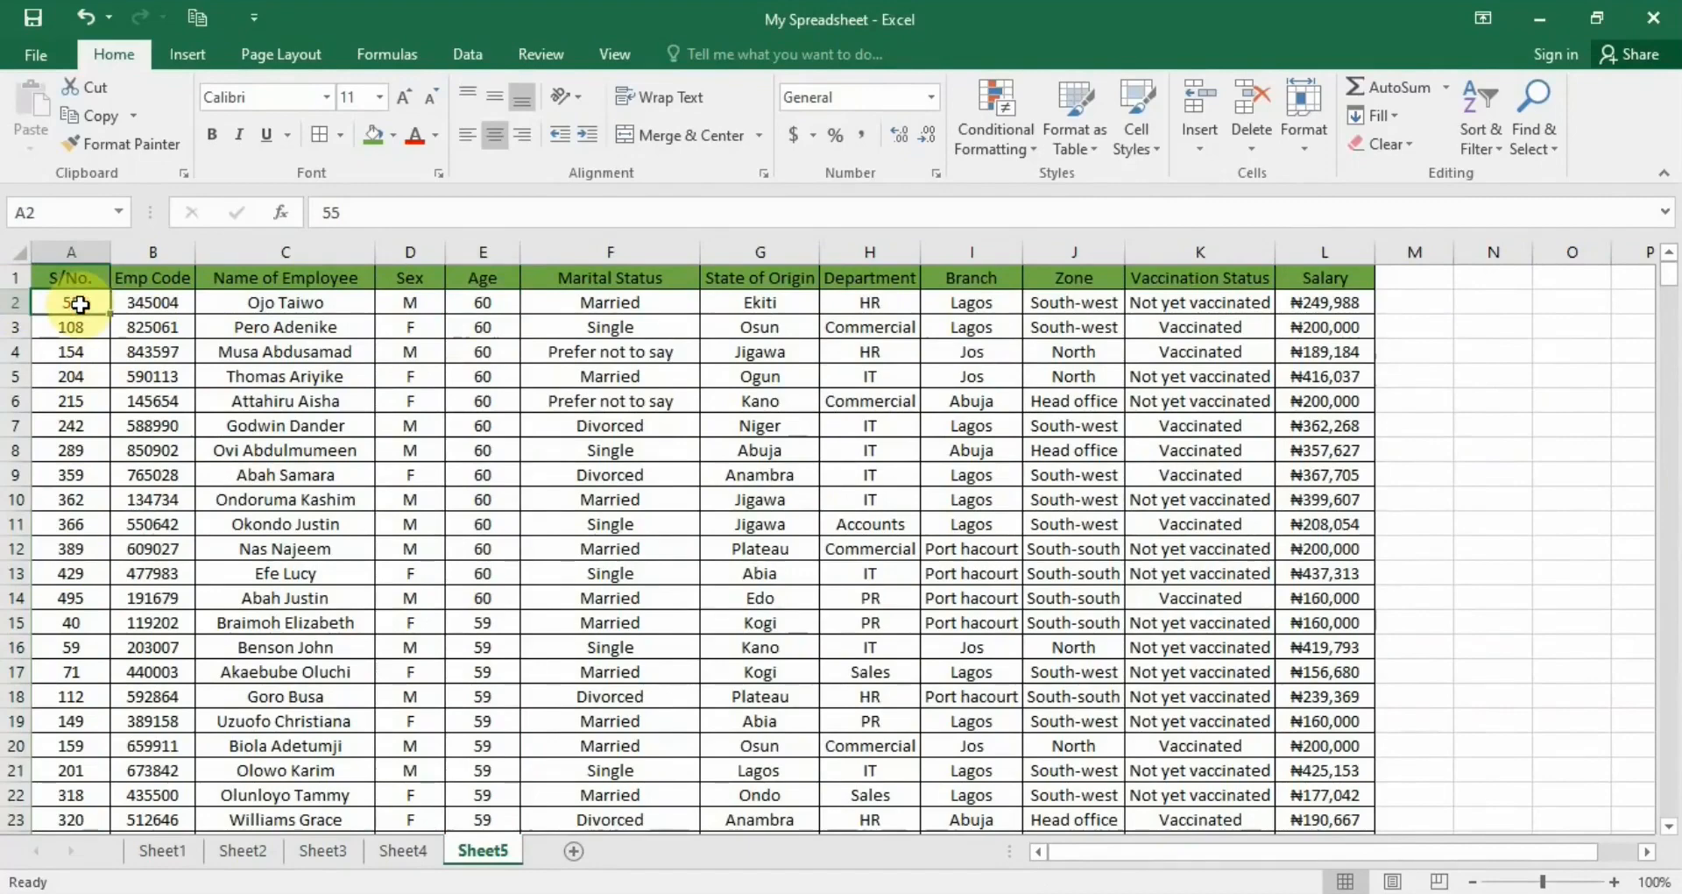
pyautogui.hotkey('shift', 'Down')
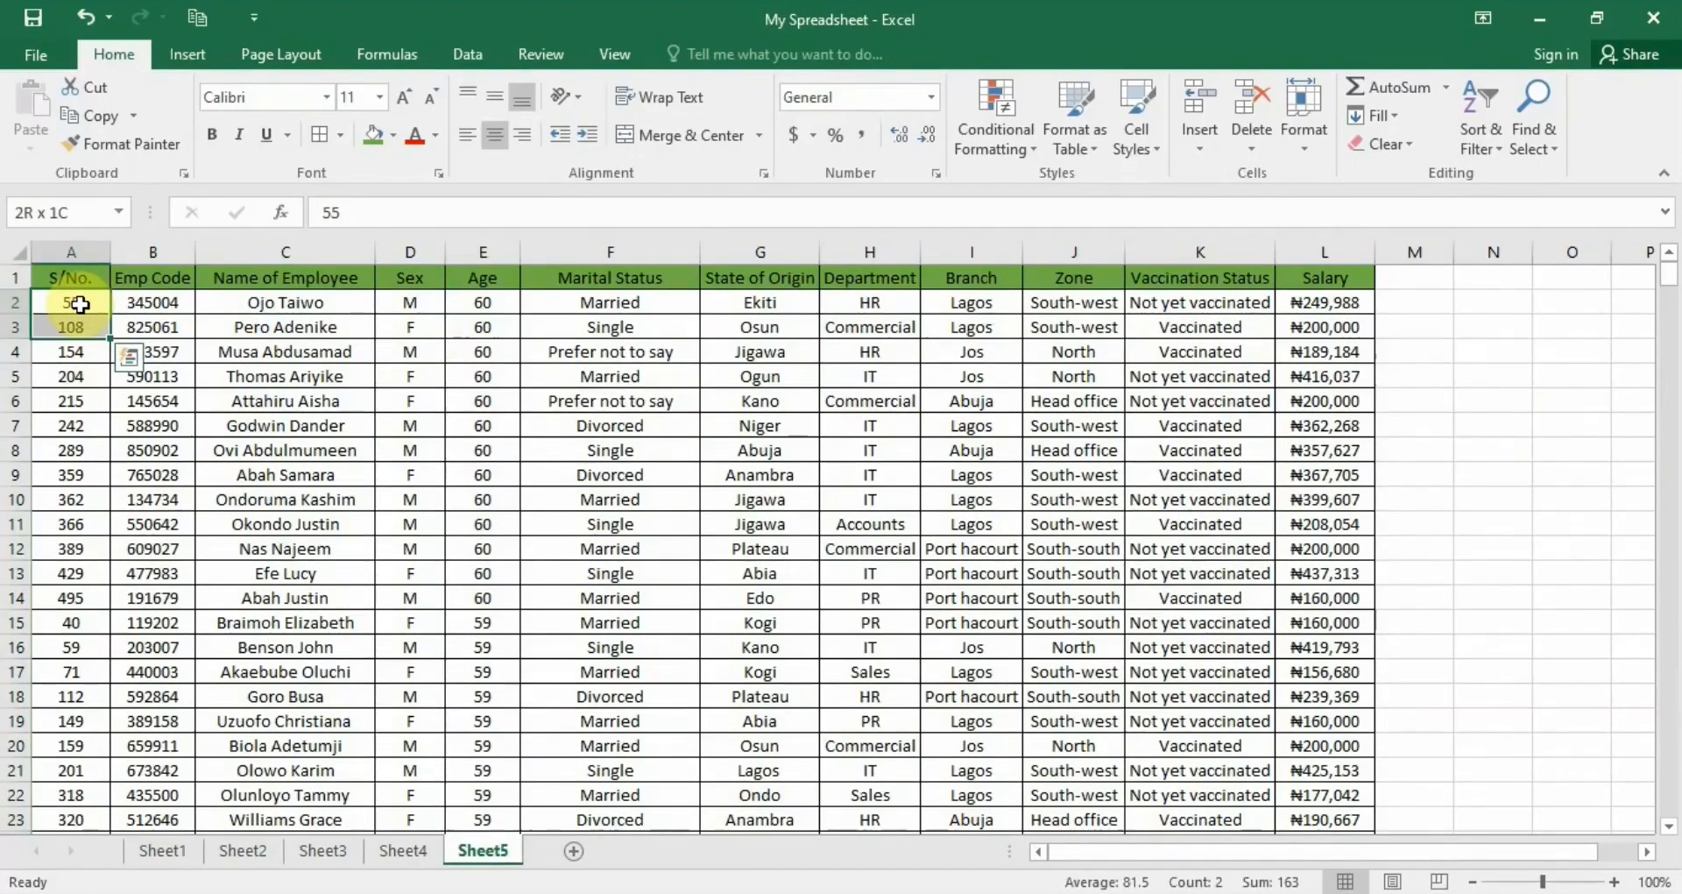
pyautogui.hotkey('ctrl', 'shift', 'Down')
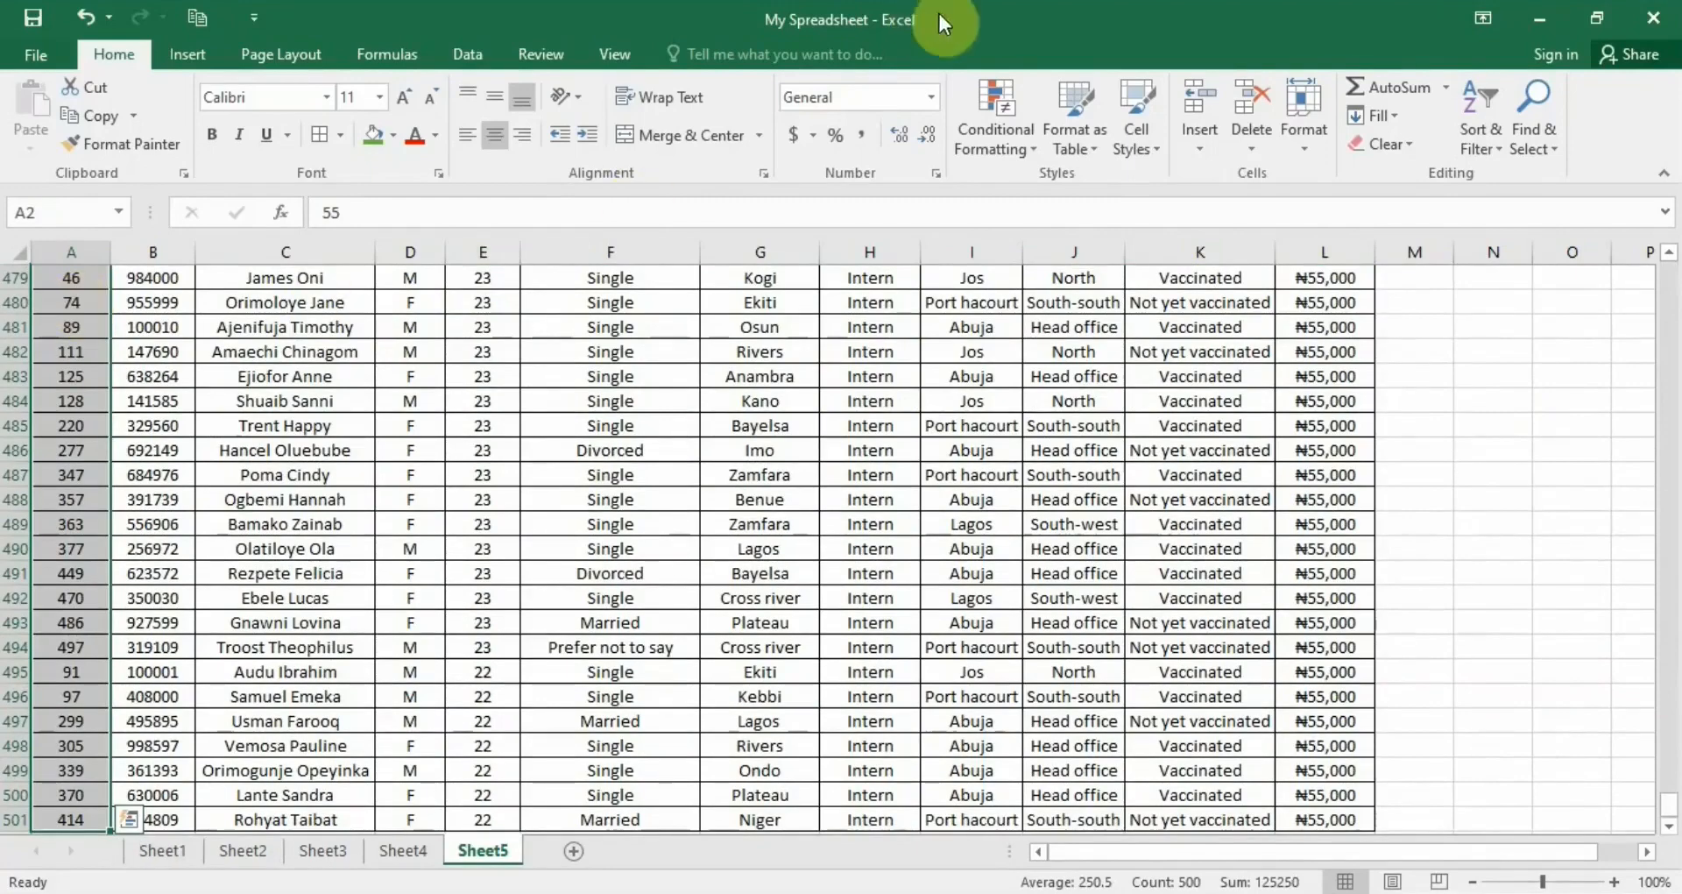
pyautogui.click(1465, 121)
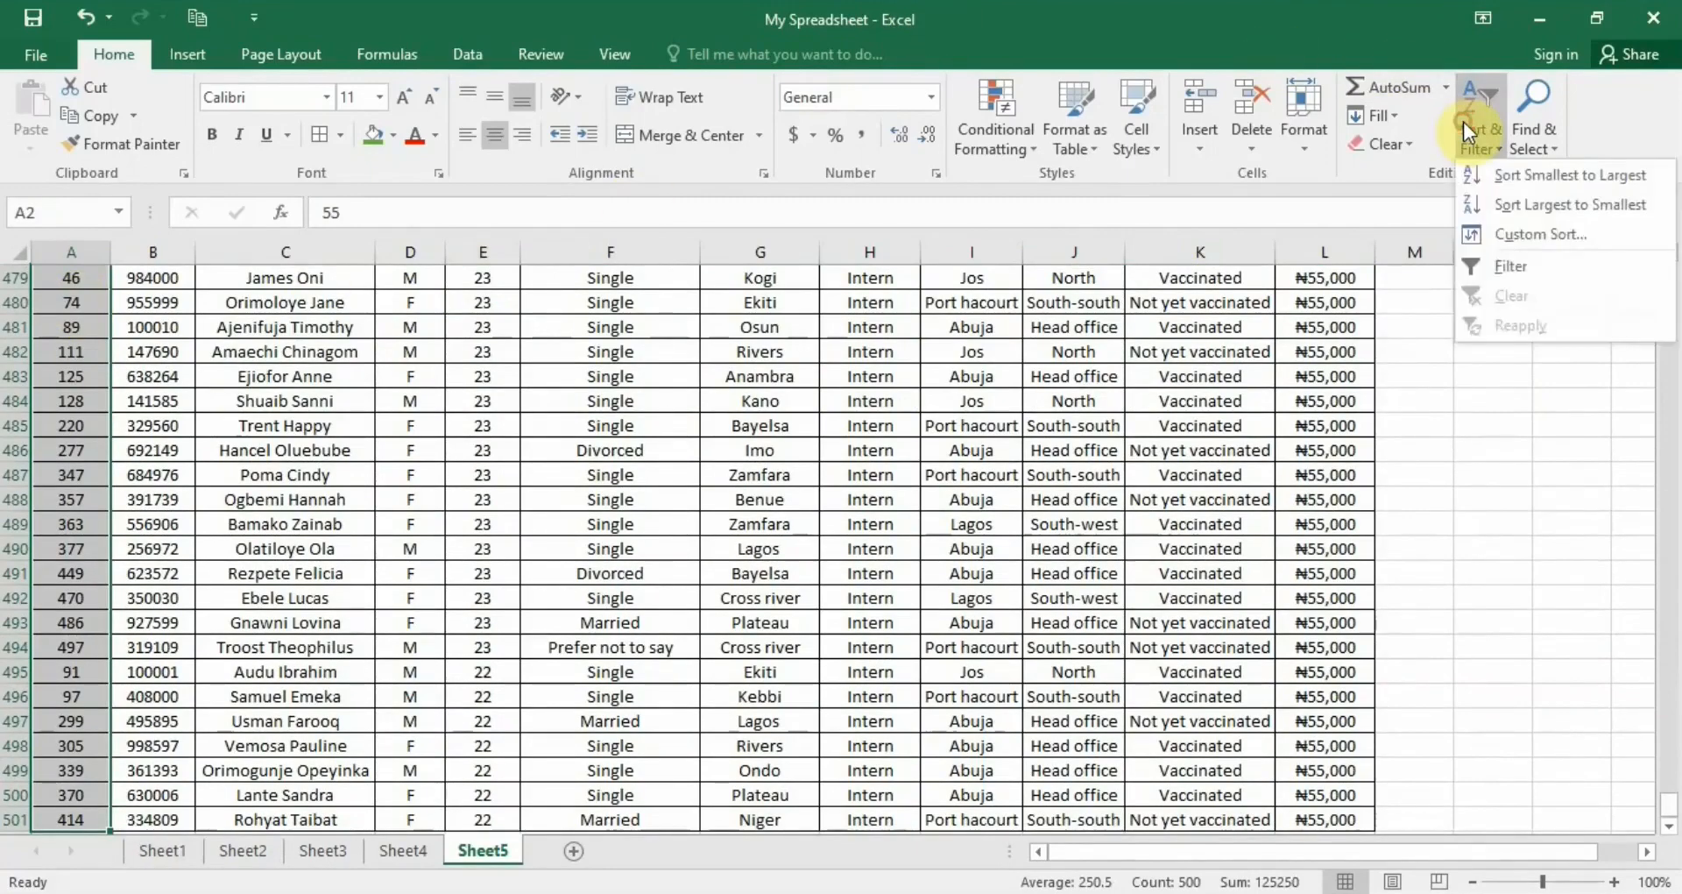
pyautogui.click(1553, 213)
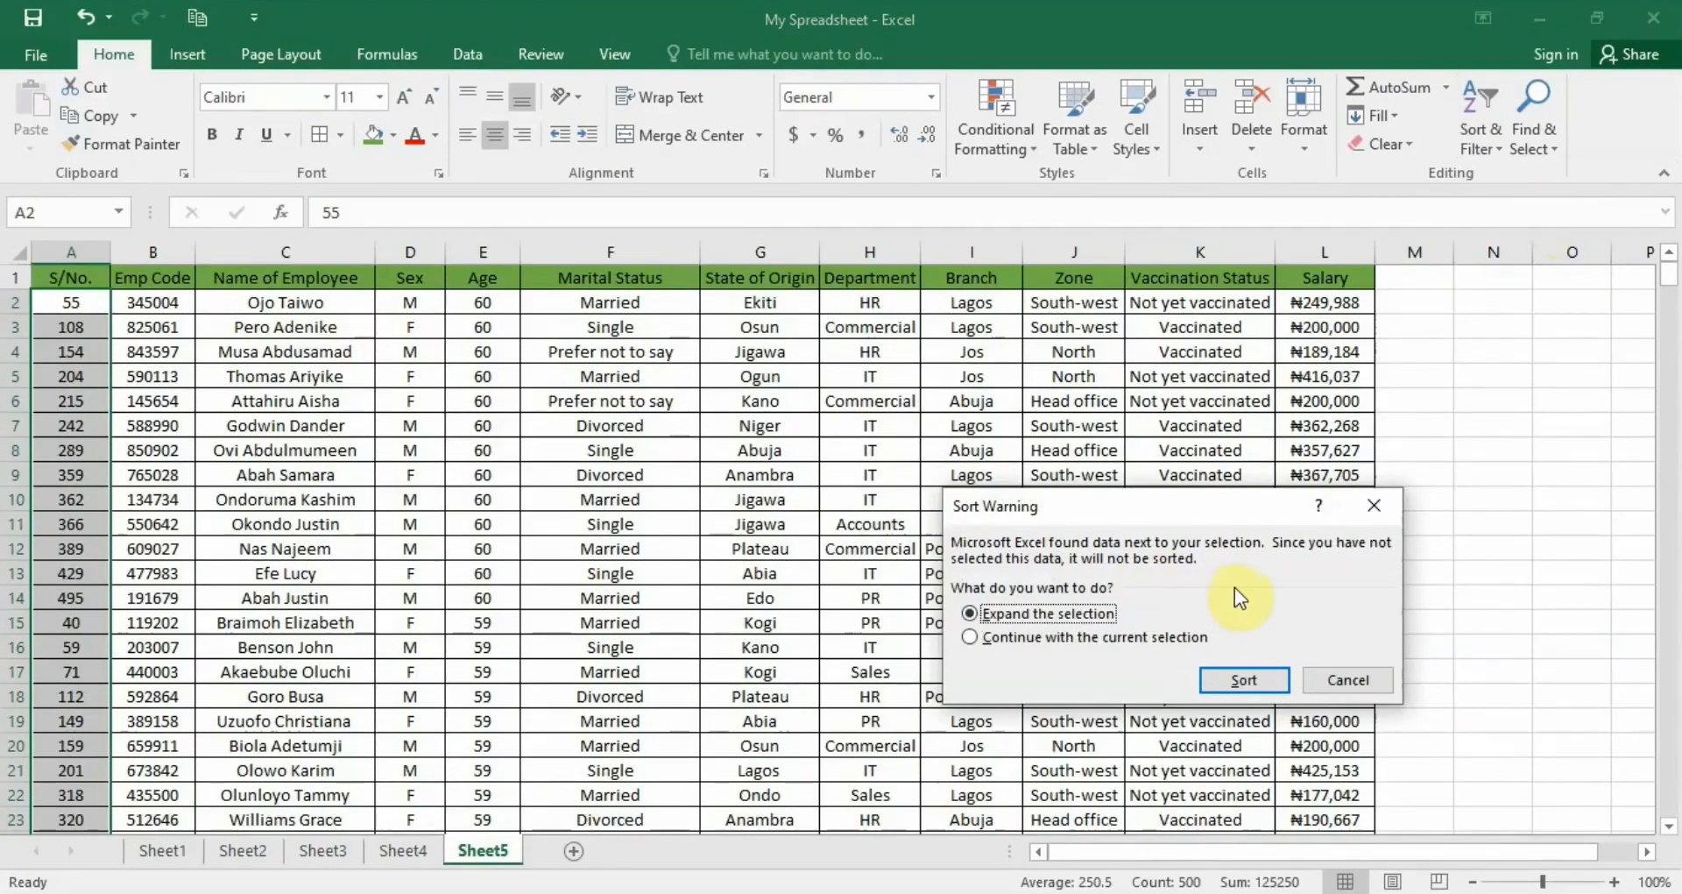
pyautogui.click(1259, 685)
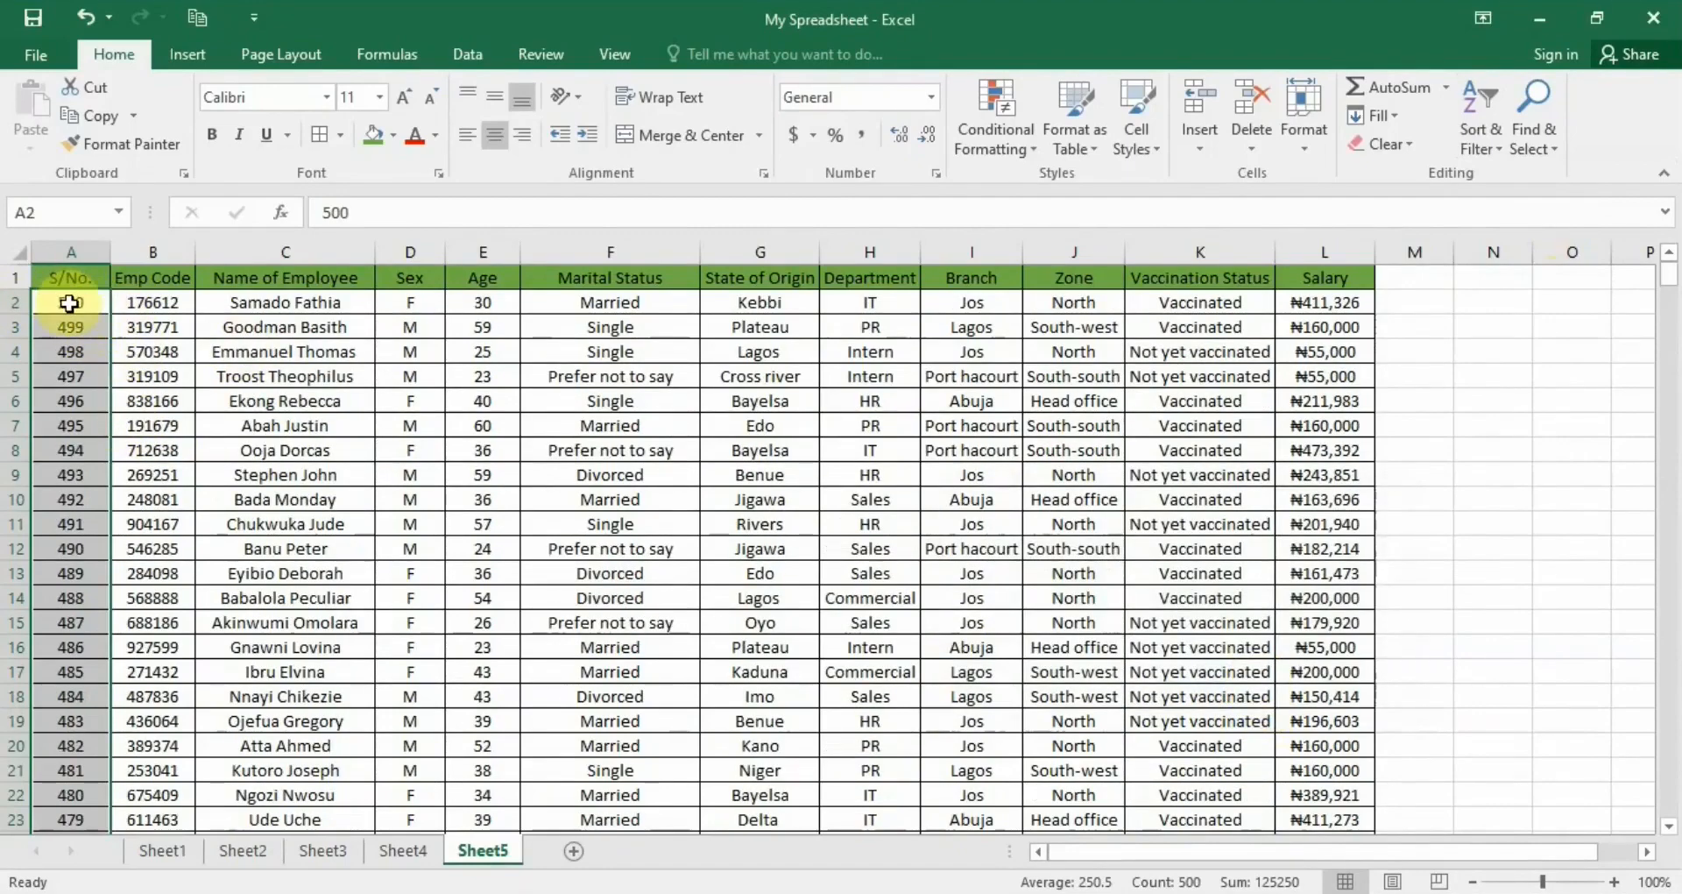
# - Sort the employee records by S/No. from smallest to largest using Expand the selection
pyautogui.click(1479, 118)
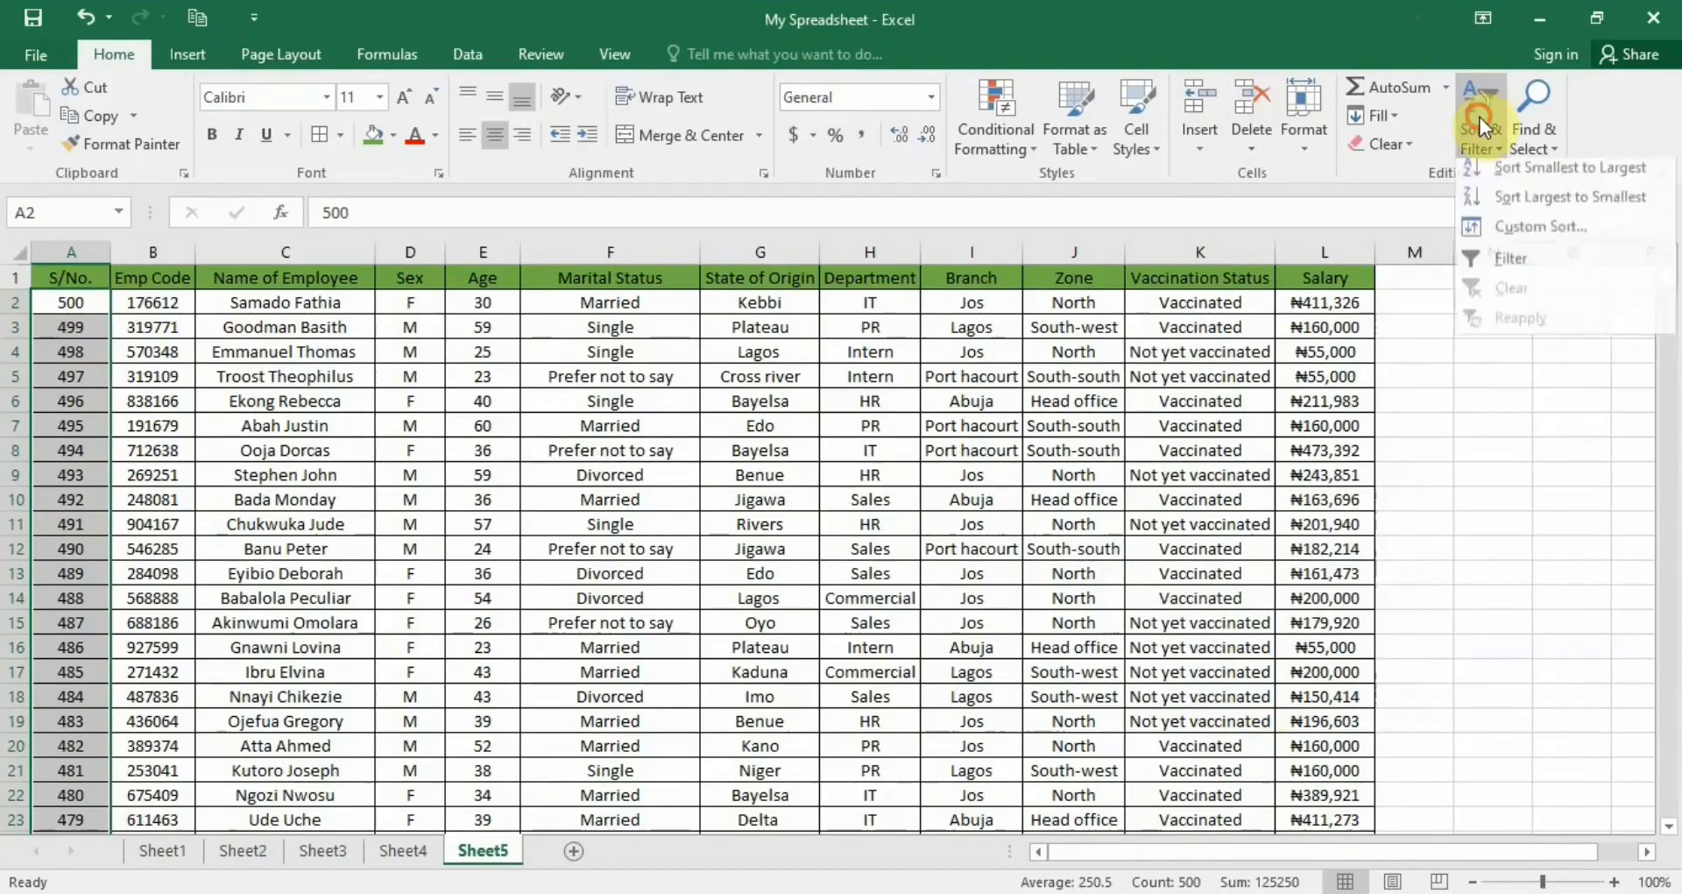
pyautogui.click(1554, 181)
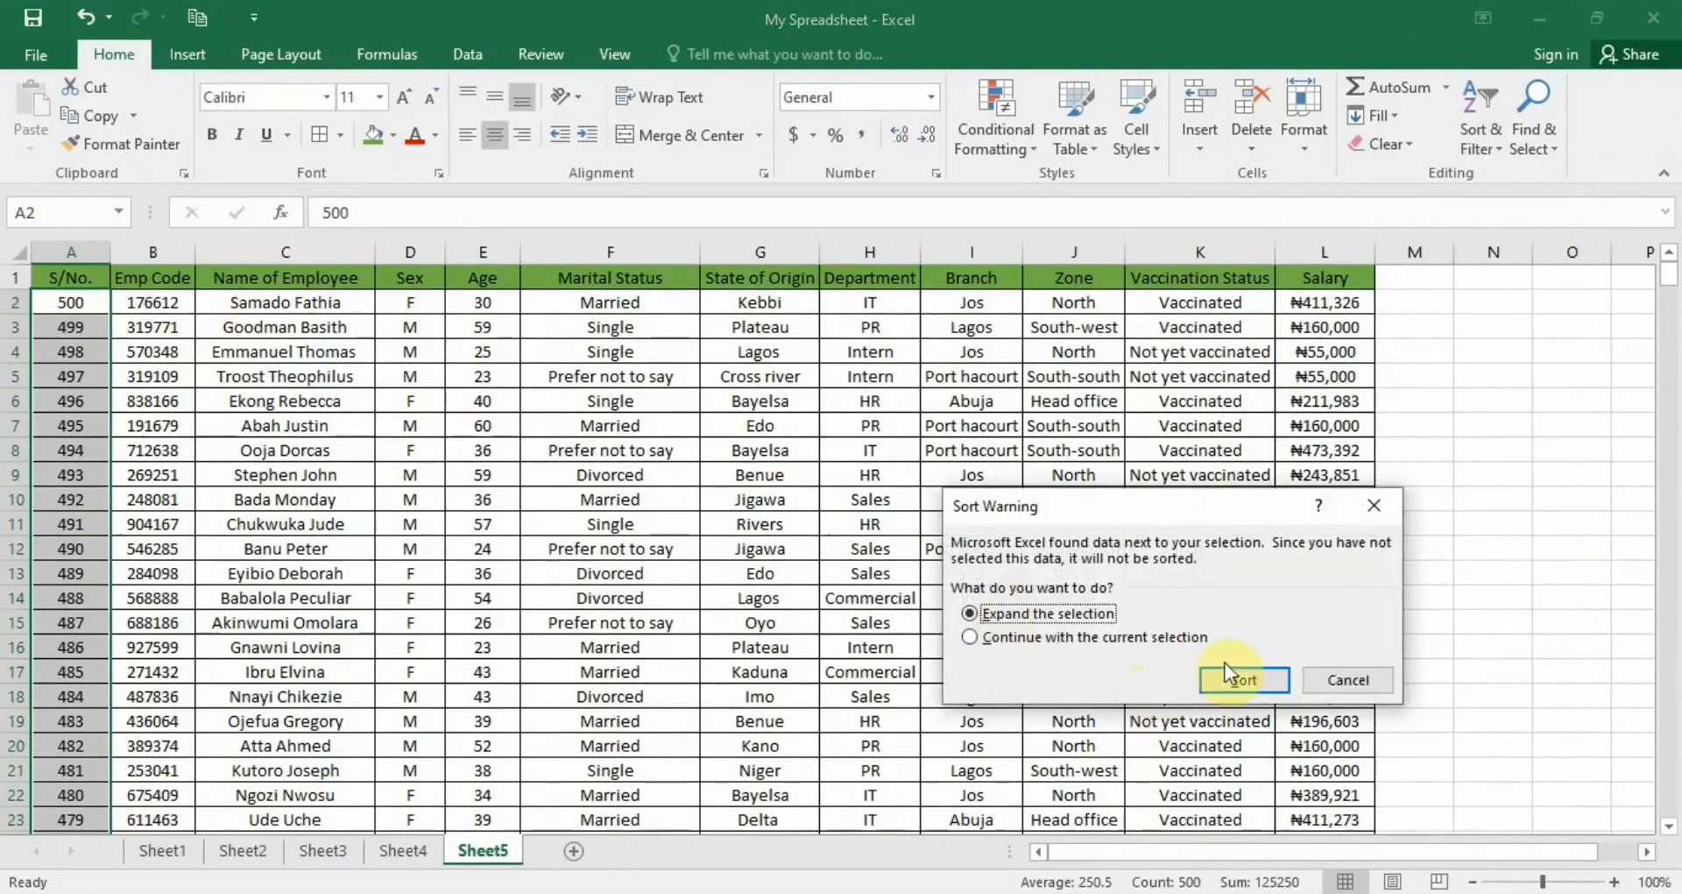
pyautogui.click(1244, 678)
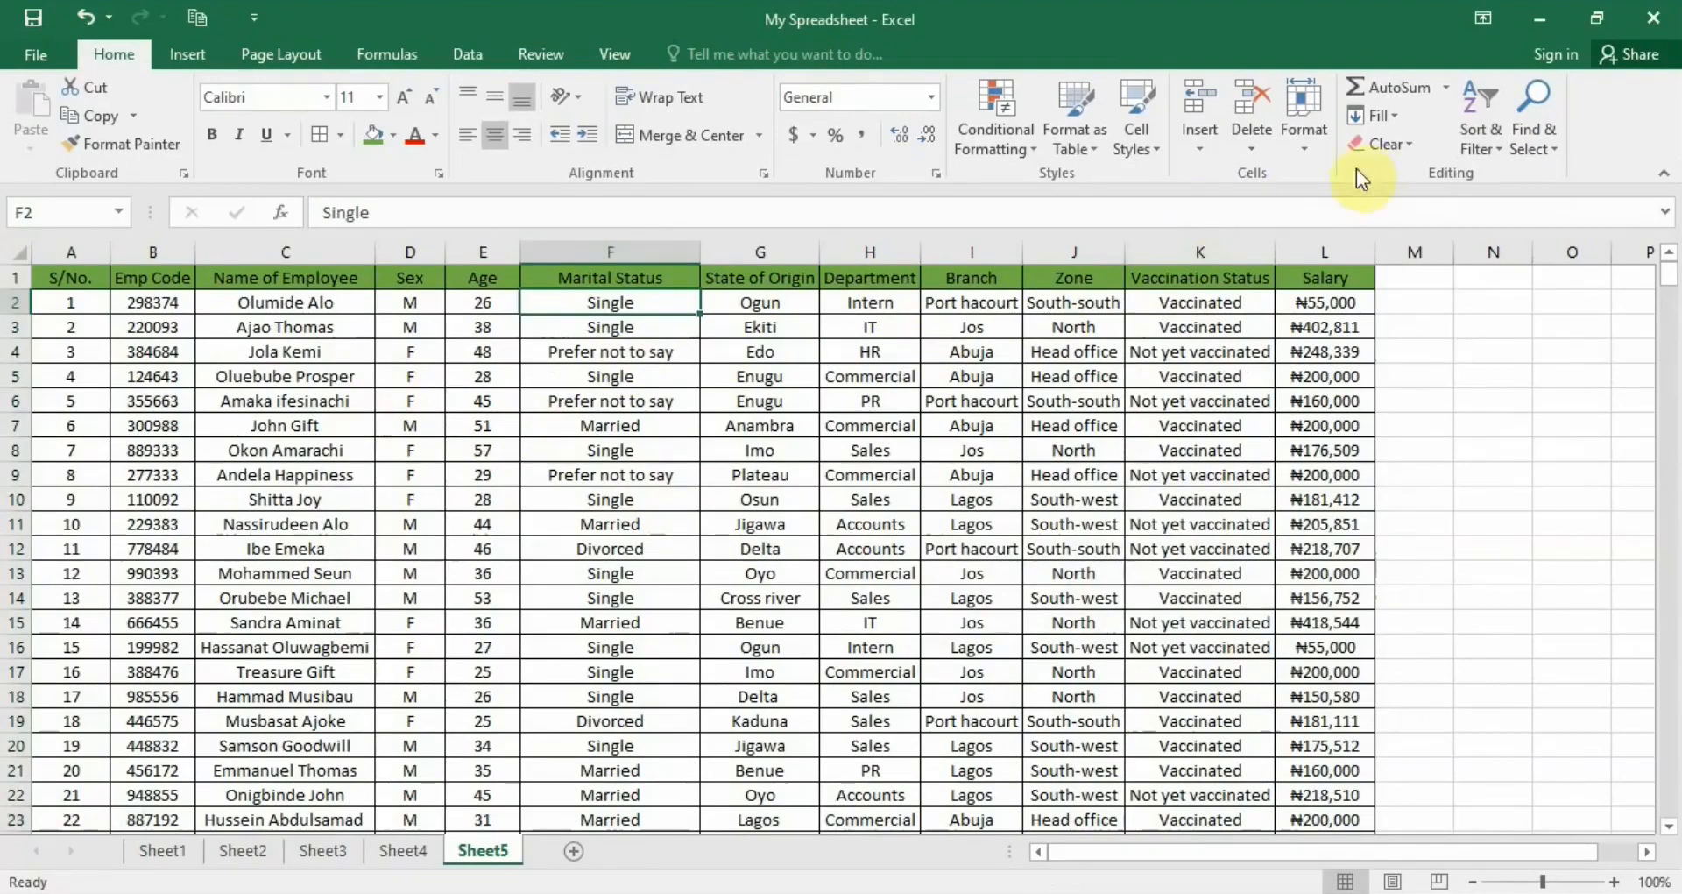
# - Apply a Custom Sort to the employee table by Age, sorting on Values in Largest to Smallest order
pyautogui.click(1480, 142)
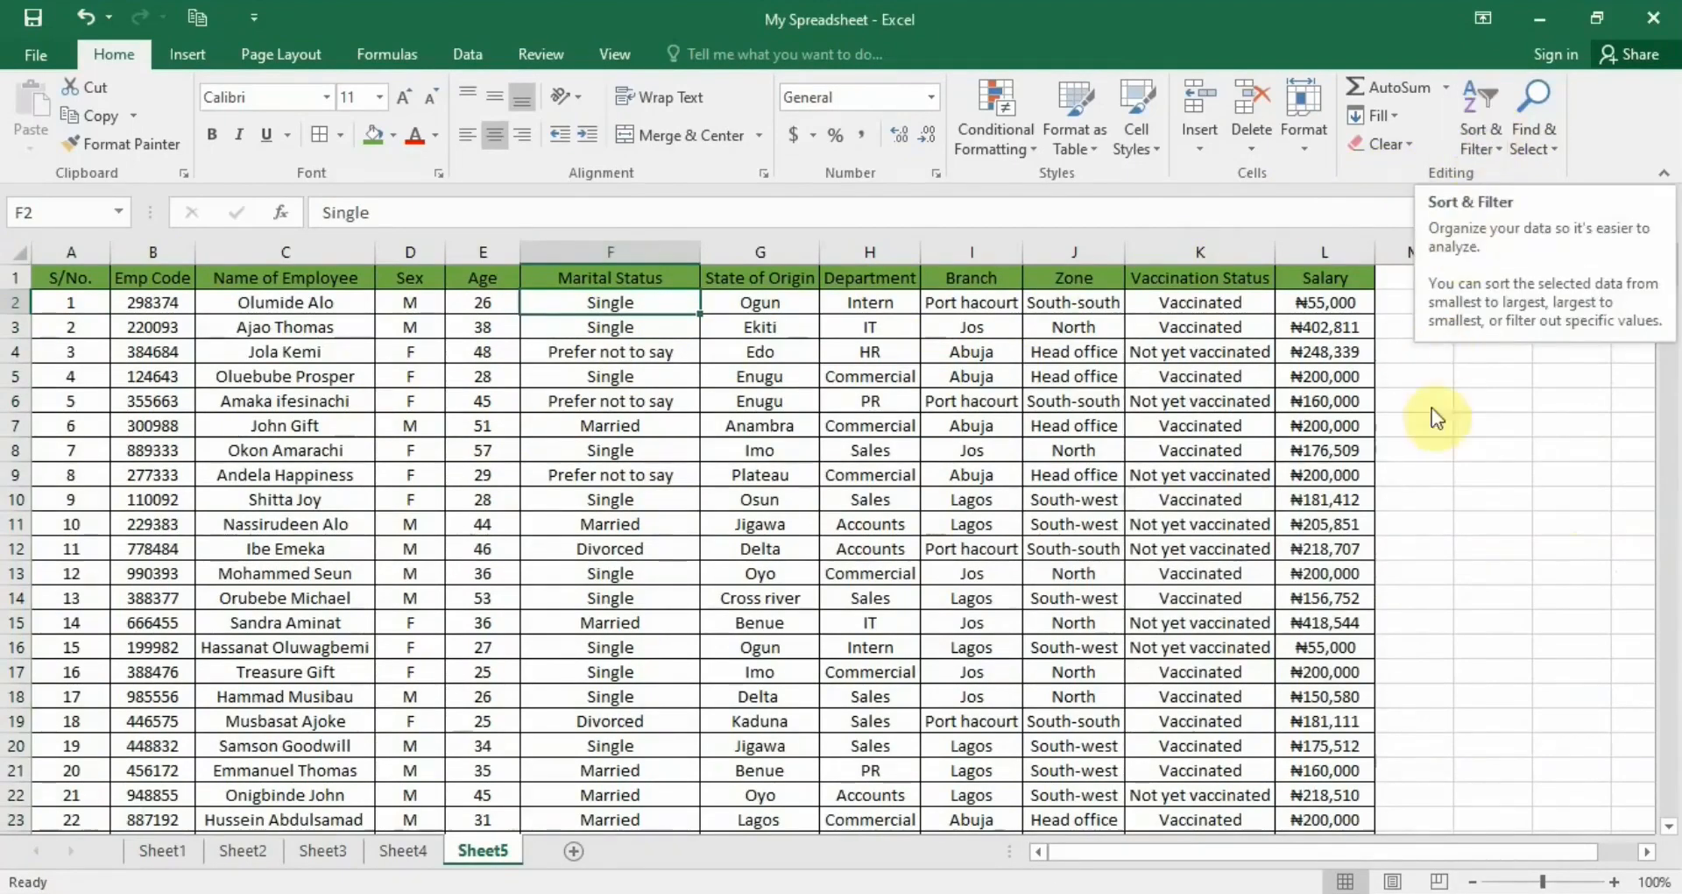
pyautogui.click(1484, 132)
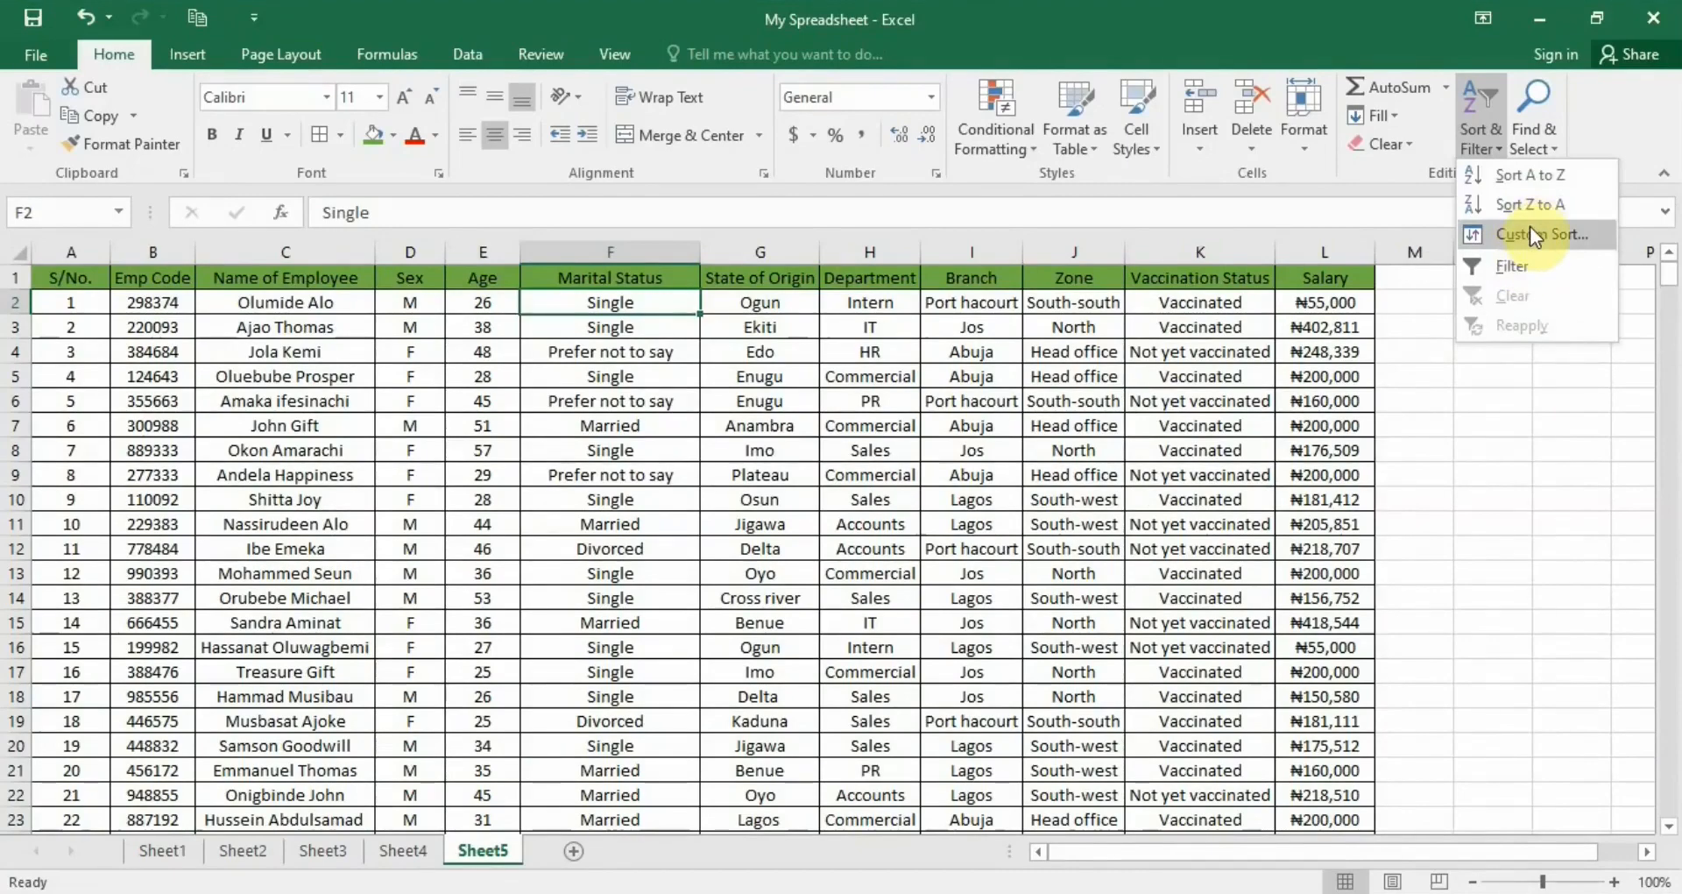
pyautogui.click(1530, 233)
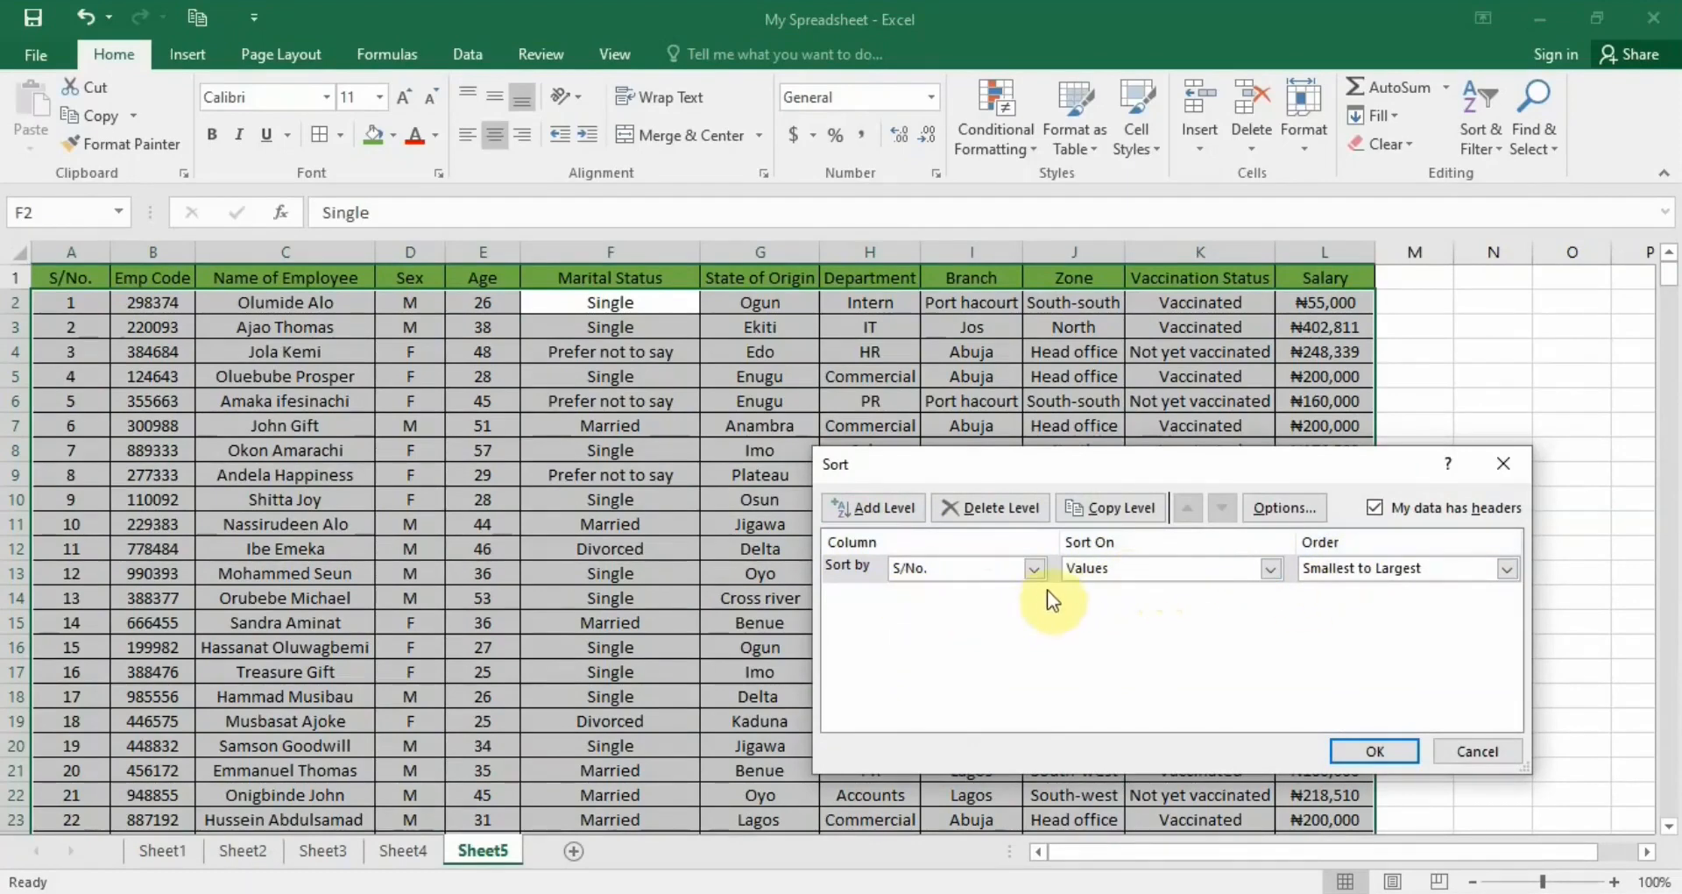
pyautogui.click(1036, 569)
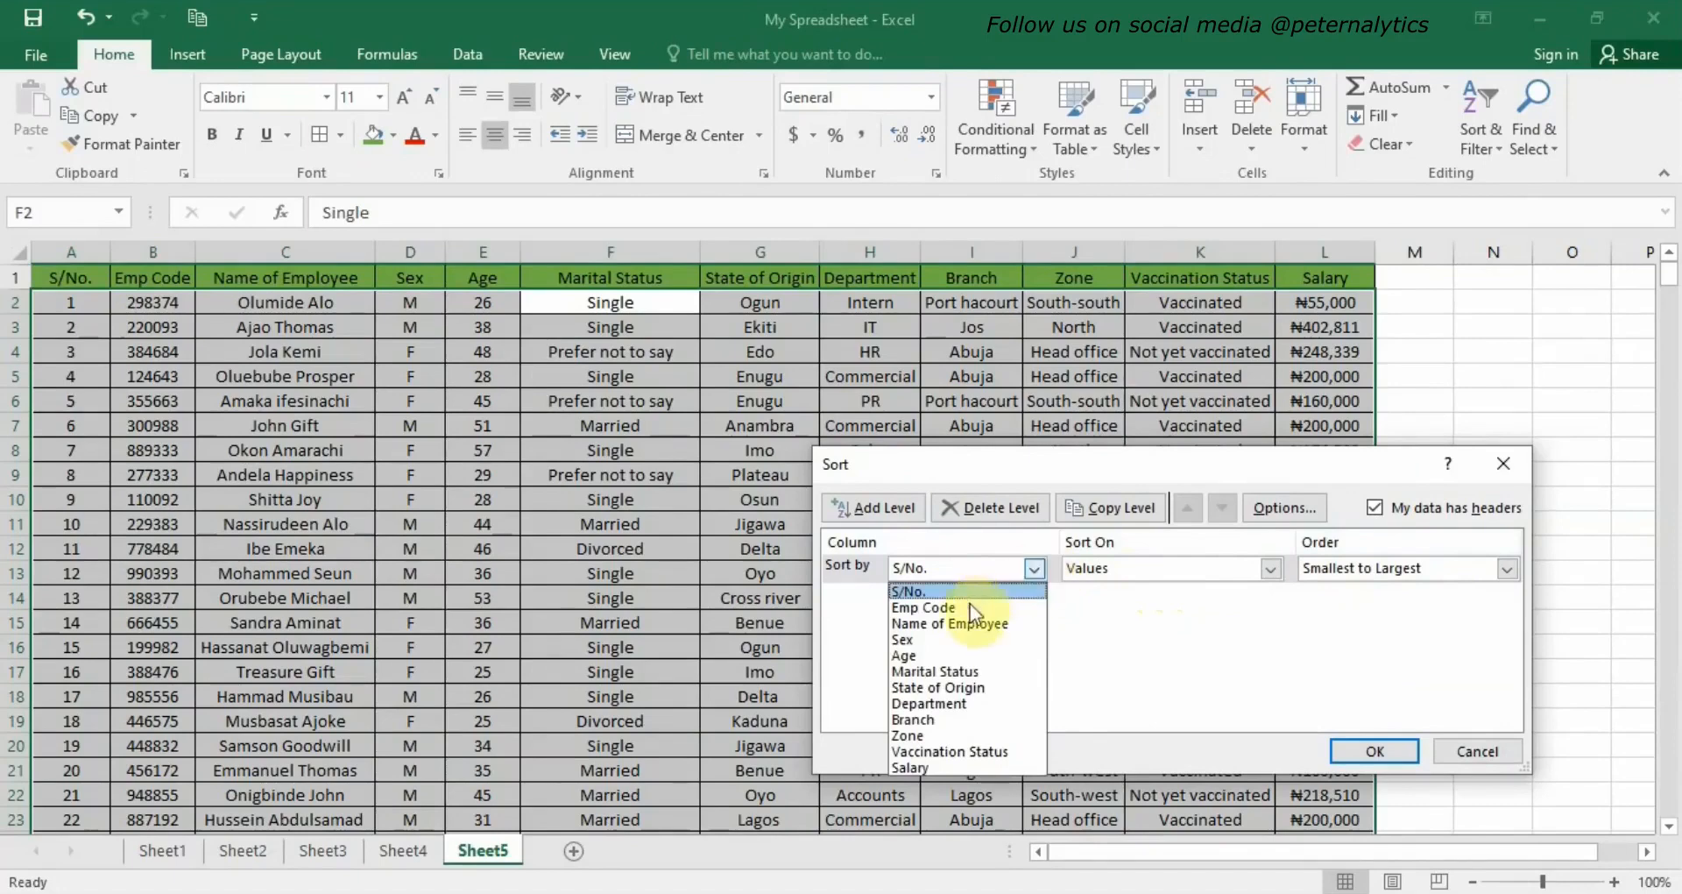
pyautogui.click(953, 654)
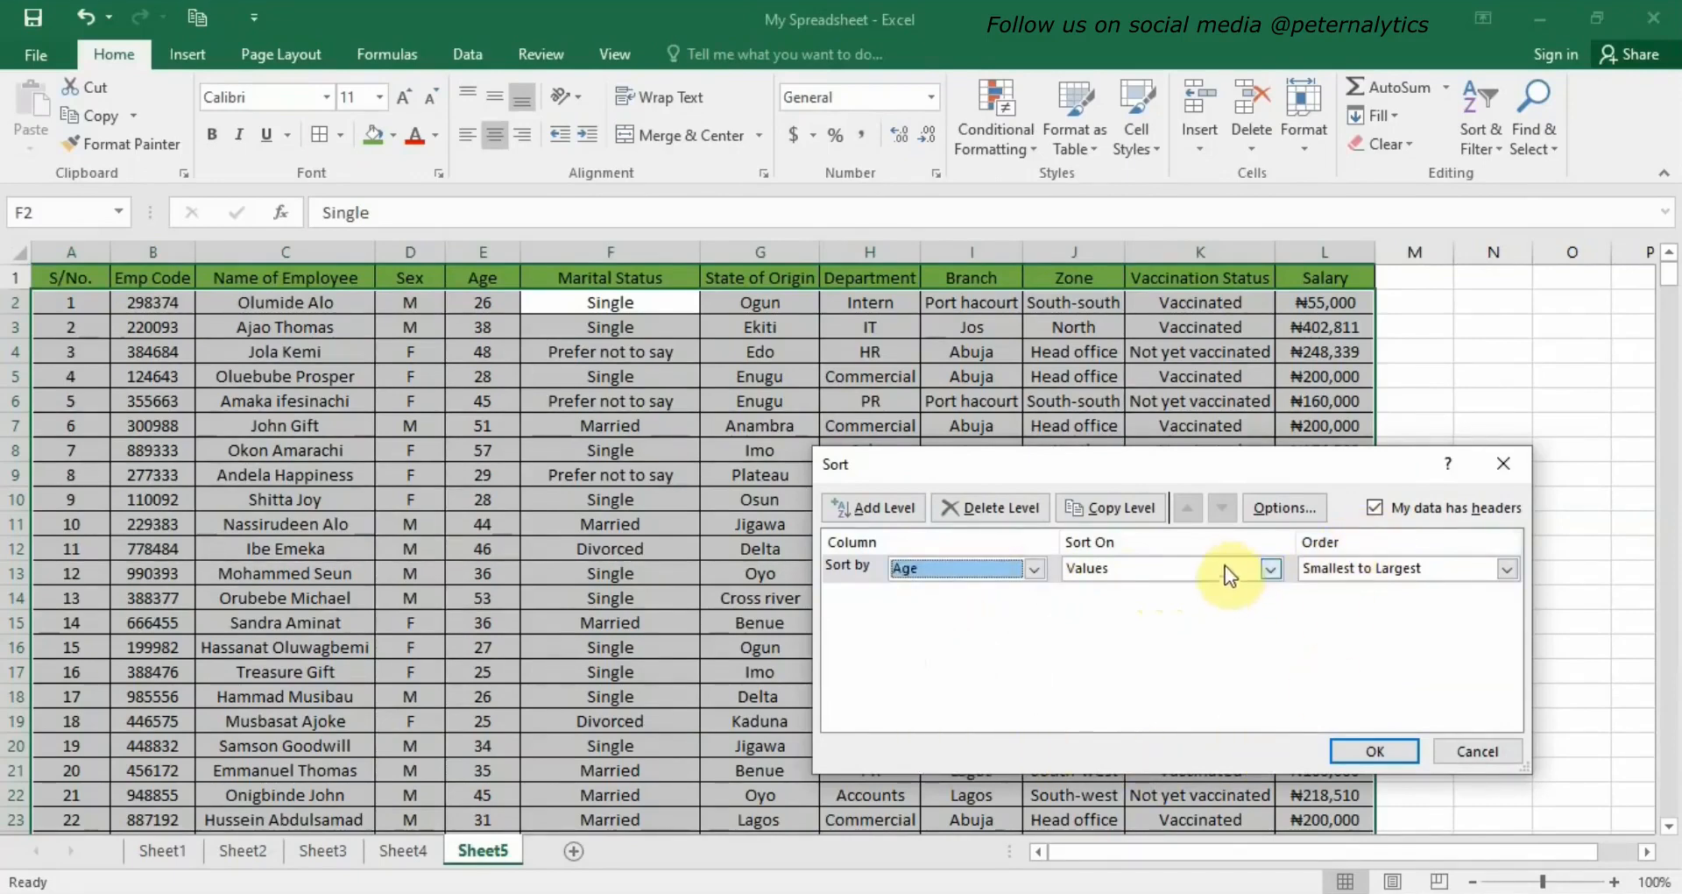
pyautogui.click(1269, 569)
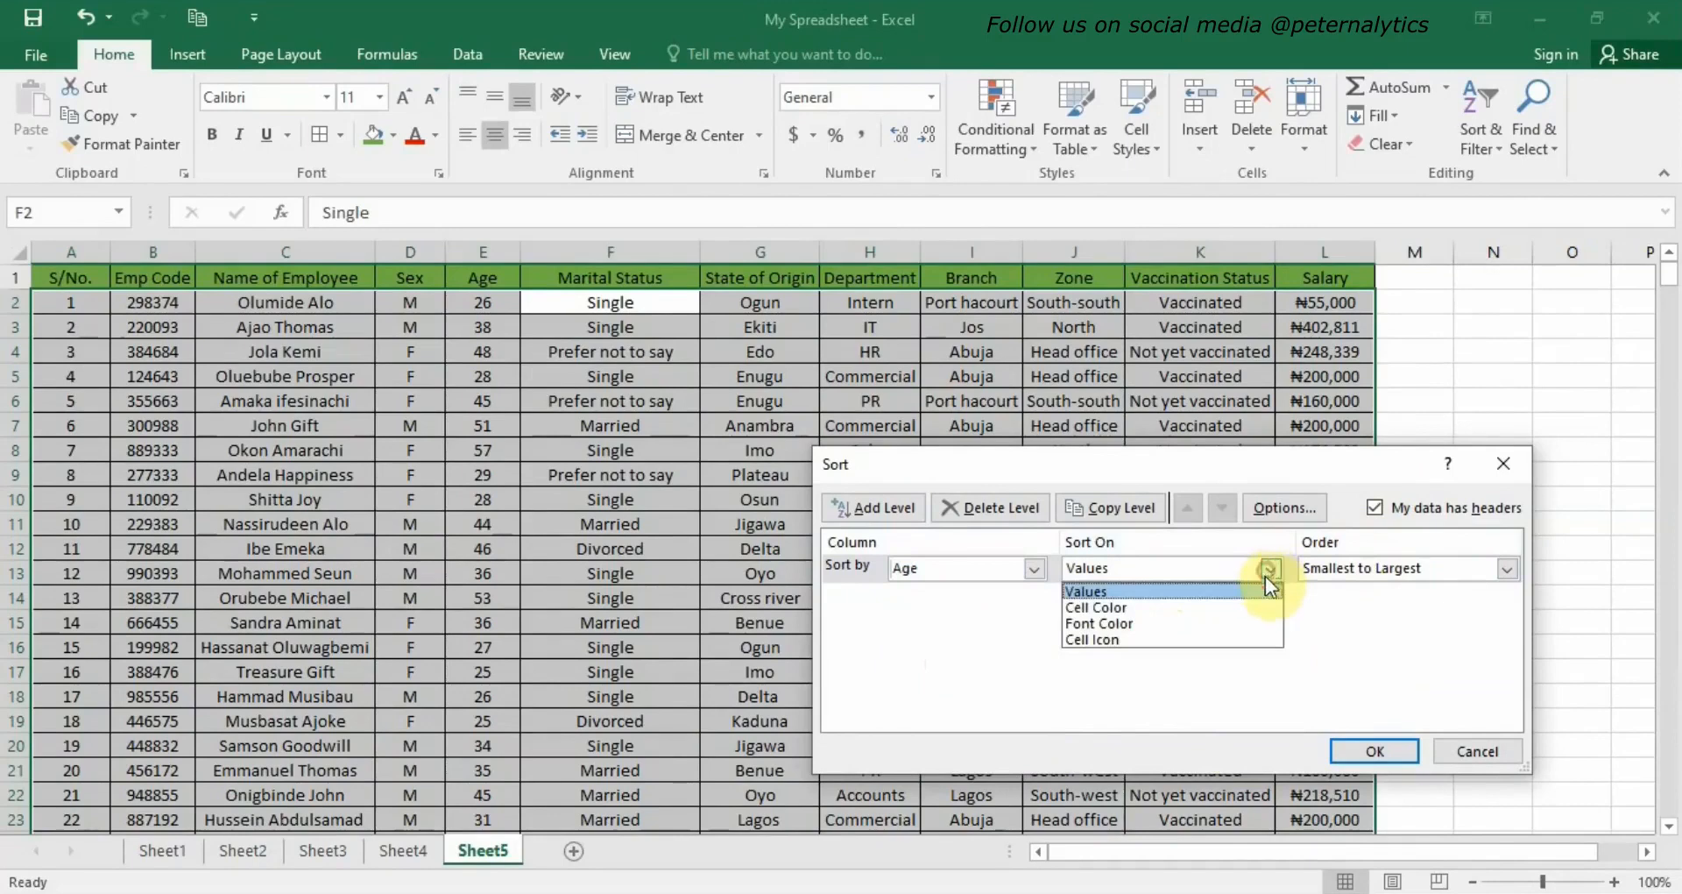
pyautogui.click(1126, 591)
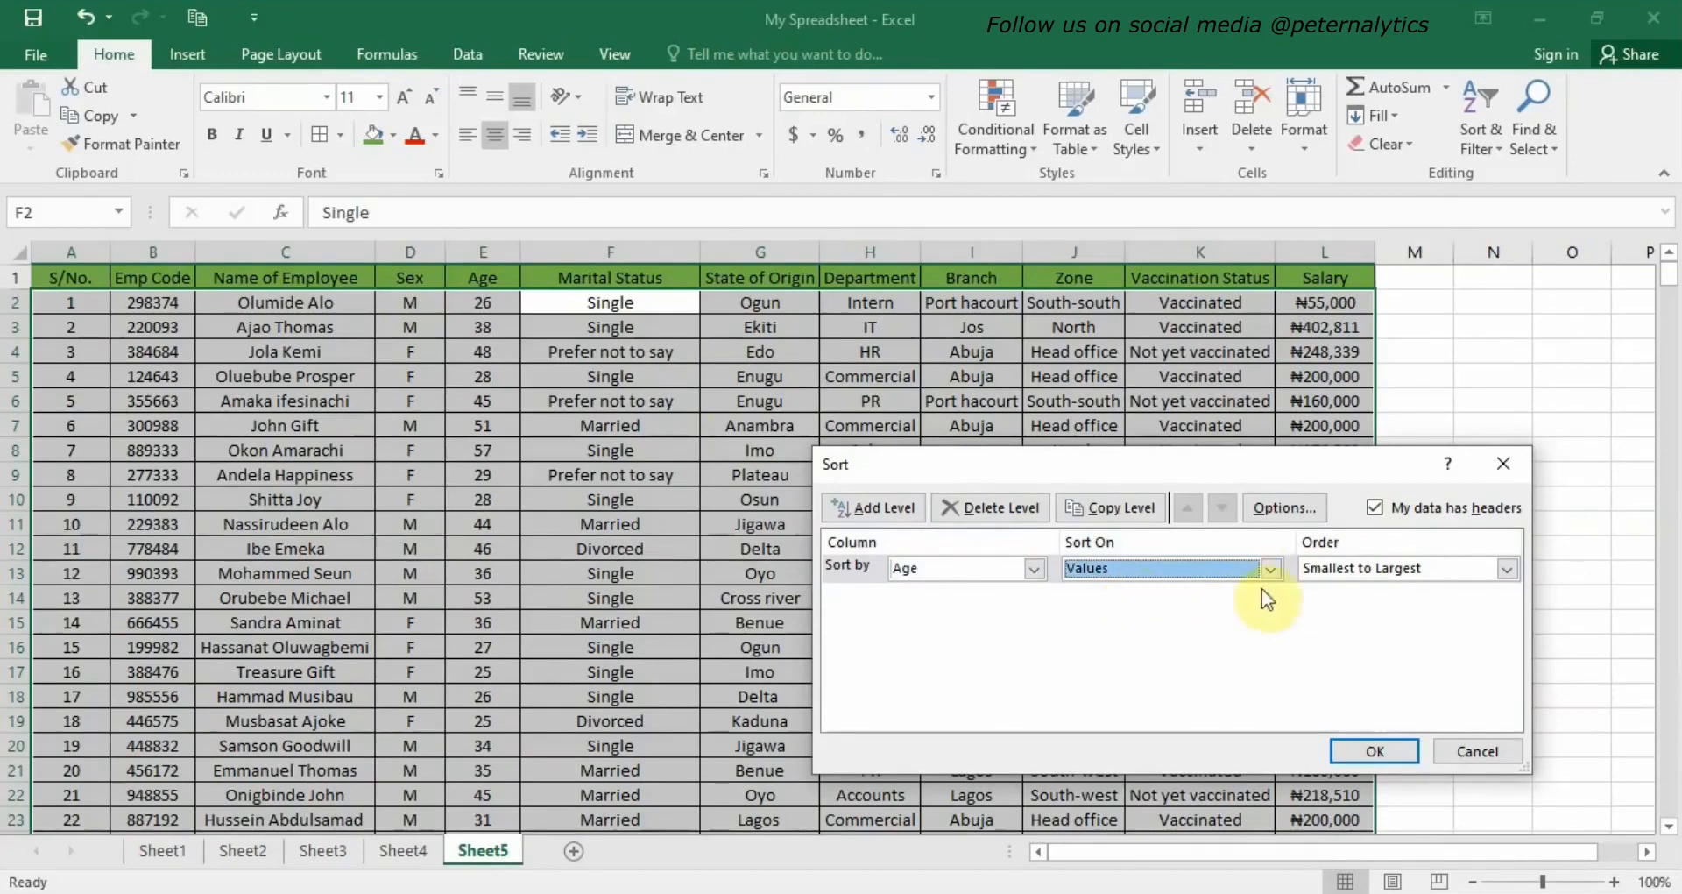
pyautogui.click(1507, 570)
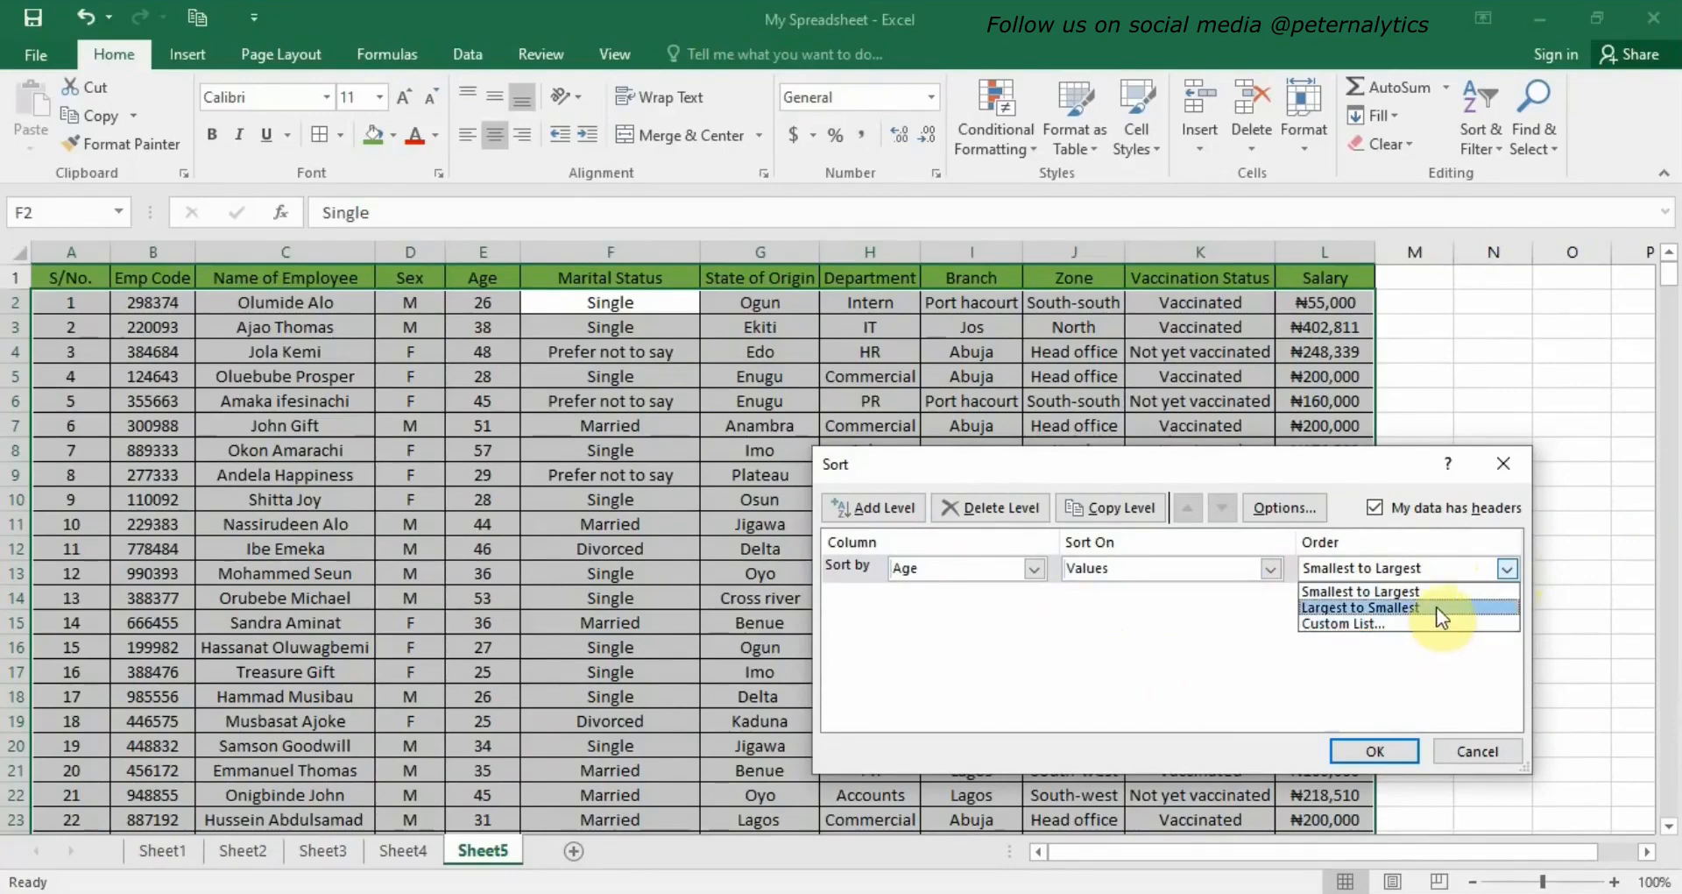
pyautogui.click(1437, 606)
pyautogui.click(1373, 755)
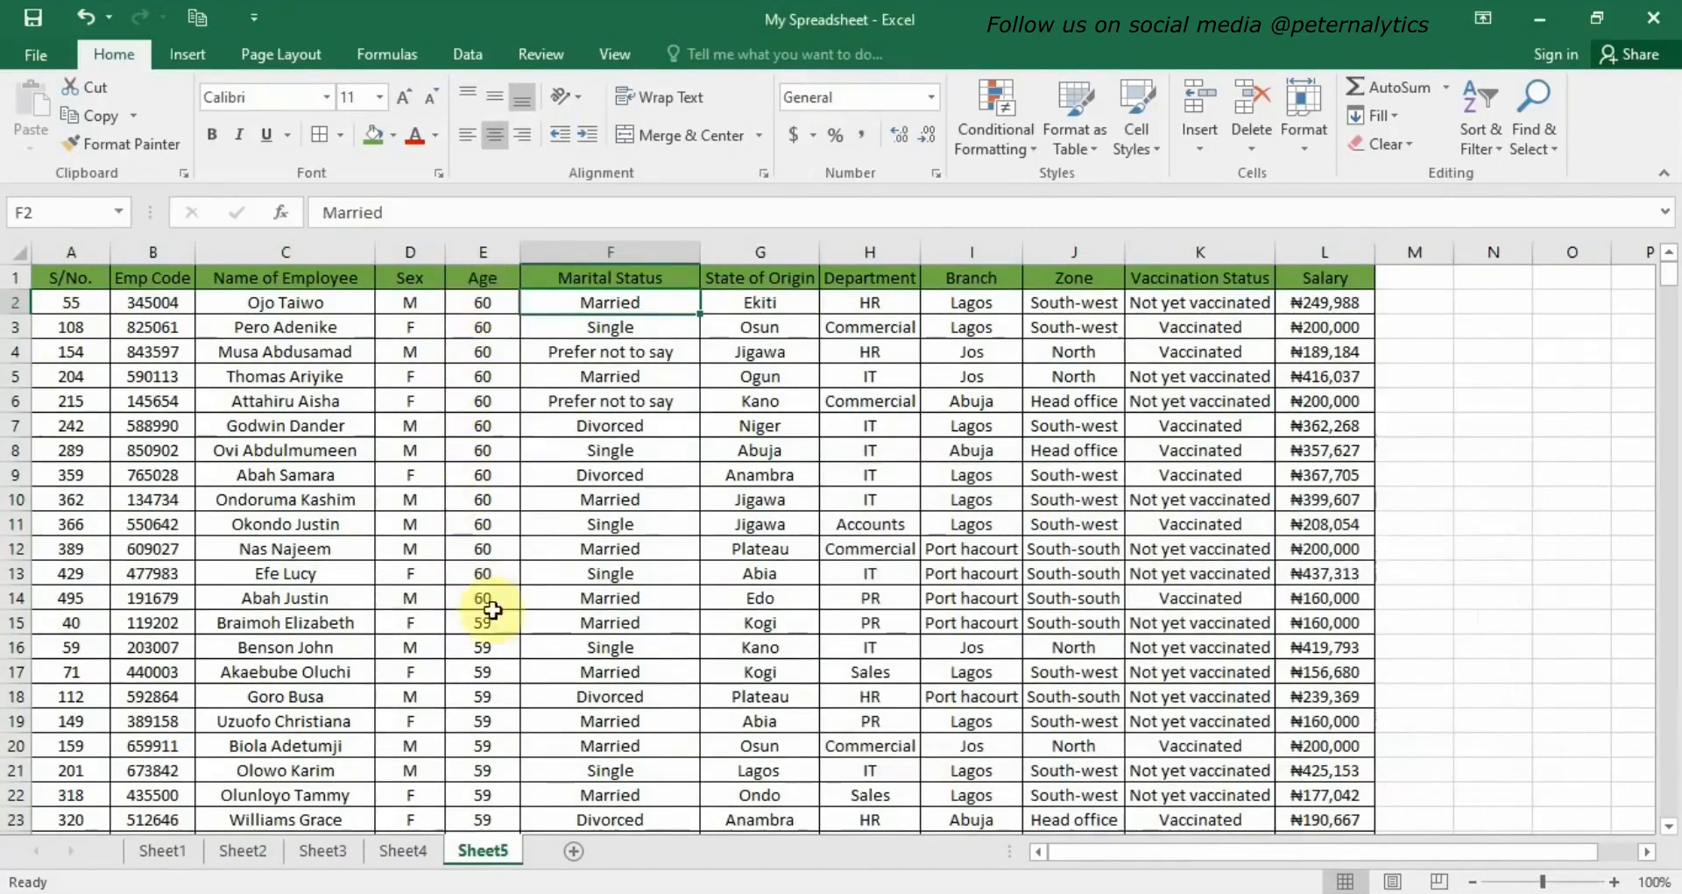
# - Add a second Custom Sort level by Sex on Values, A to Z, below the Age level, and apply the sort
pyautogui.click(1523, 119)
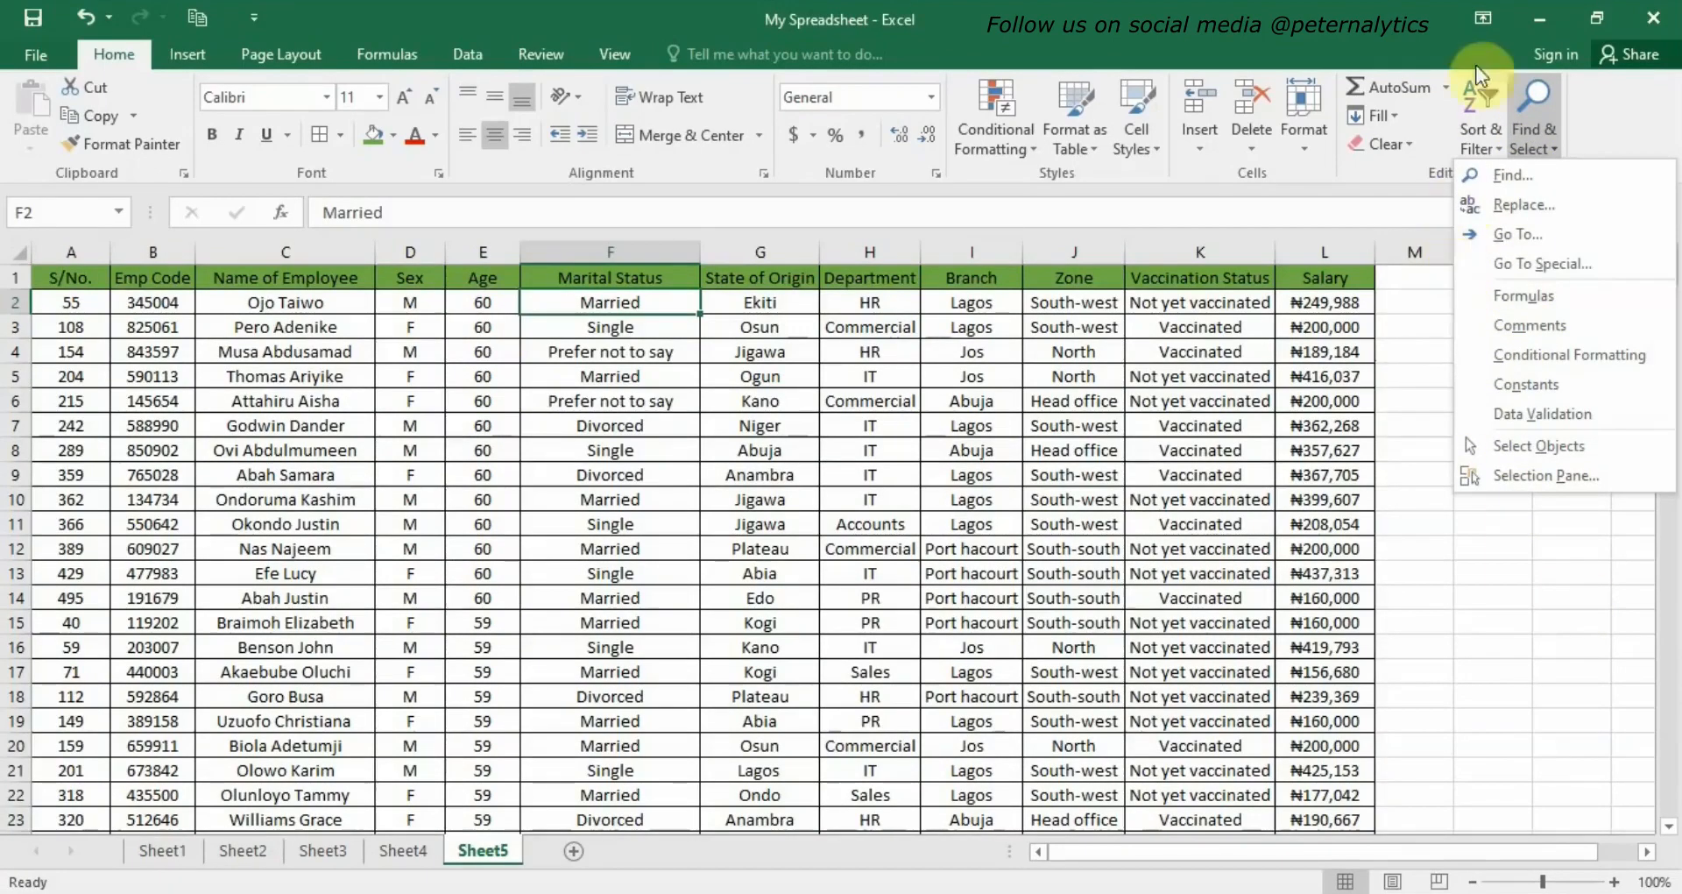
pyautogui.click(1452, 129)
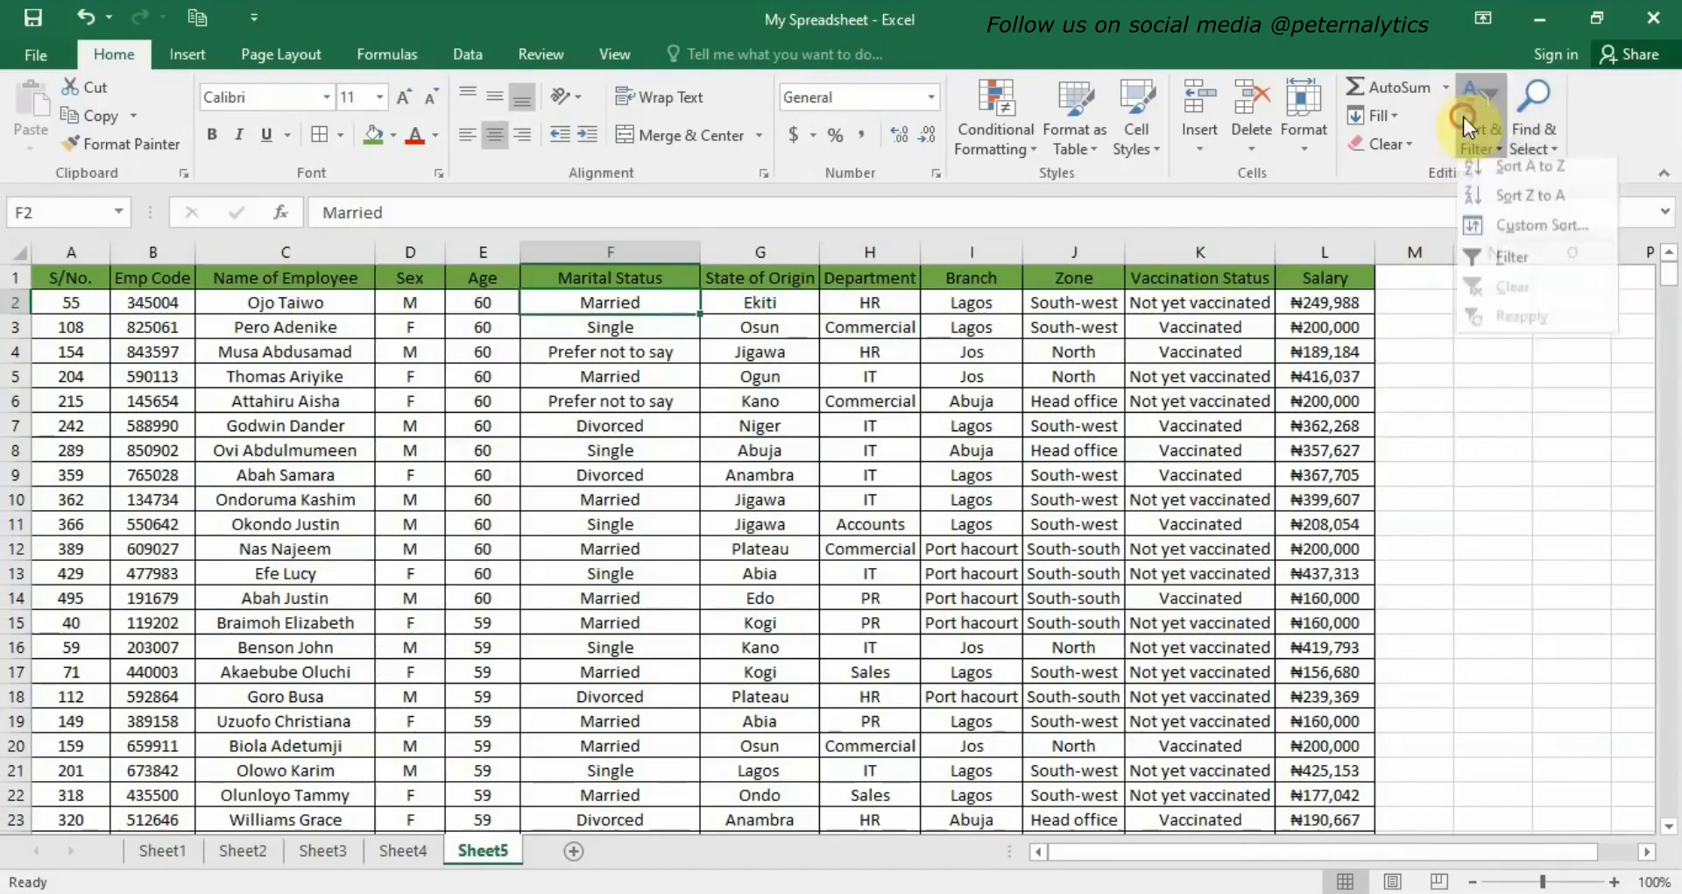
pyautogui.click(1540, 239)
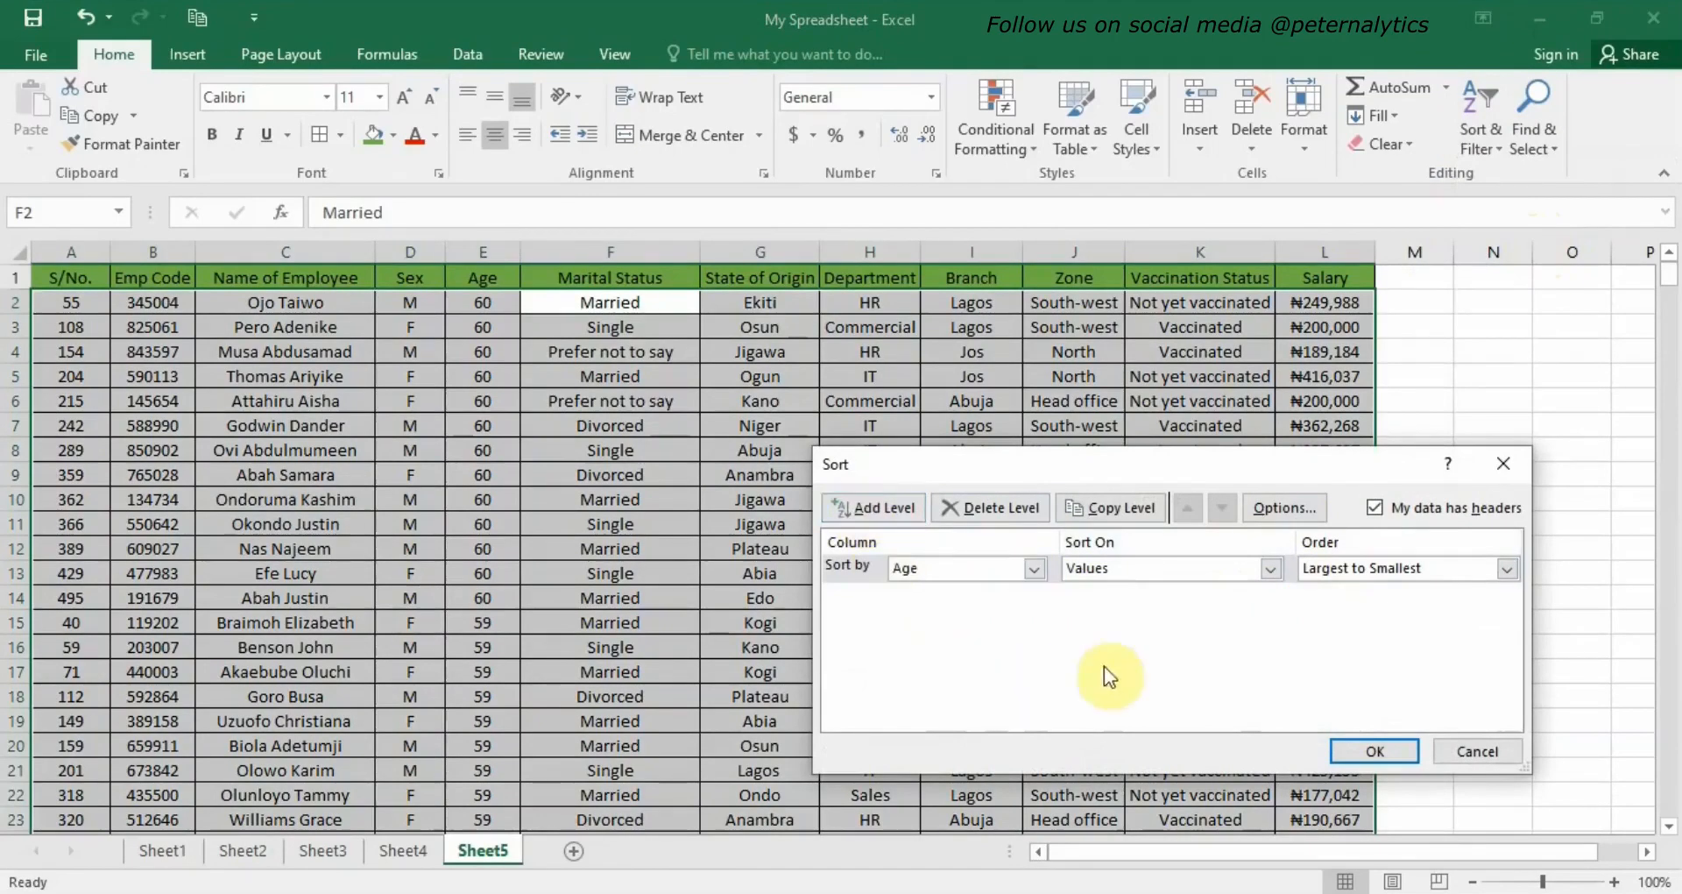
pyautogui.click(879, 508)
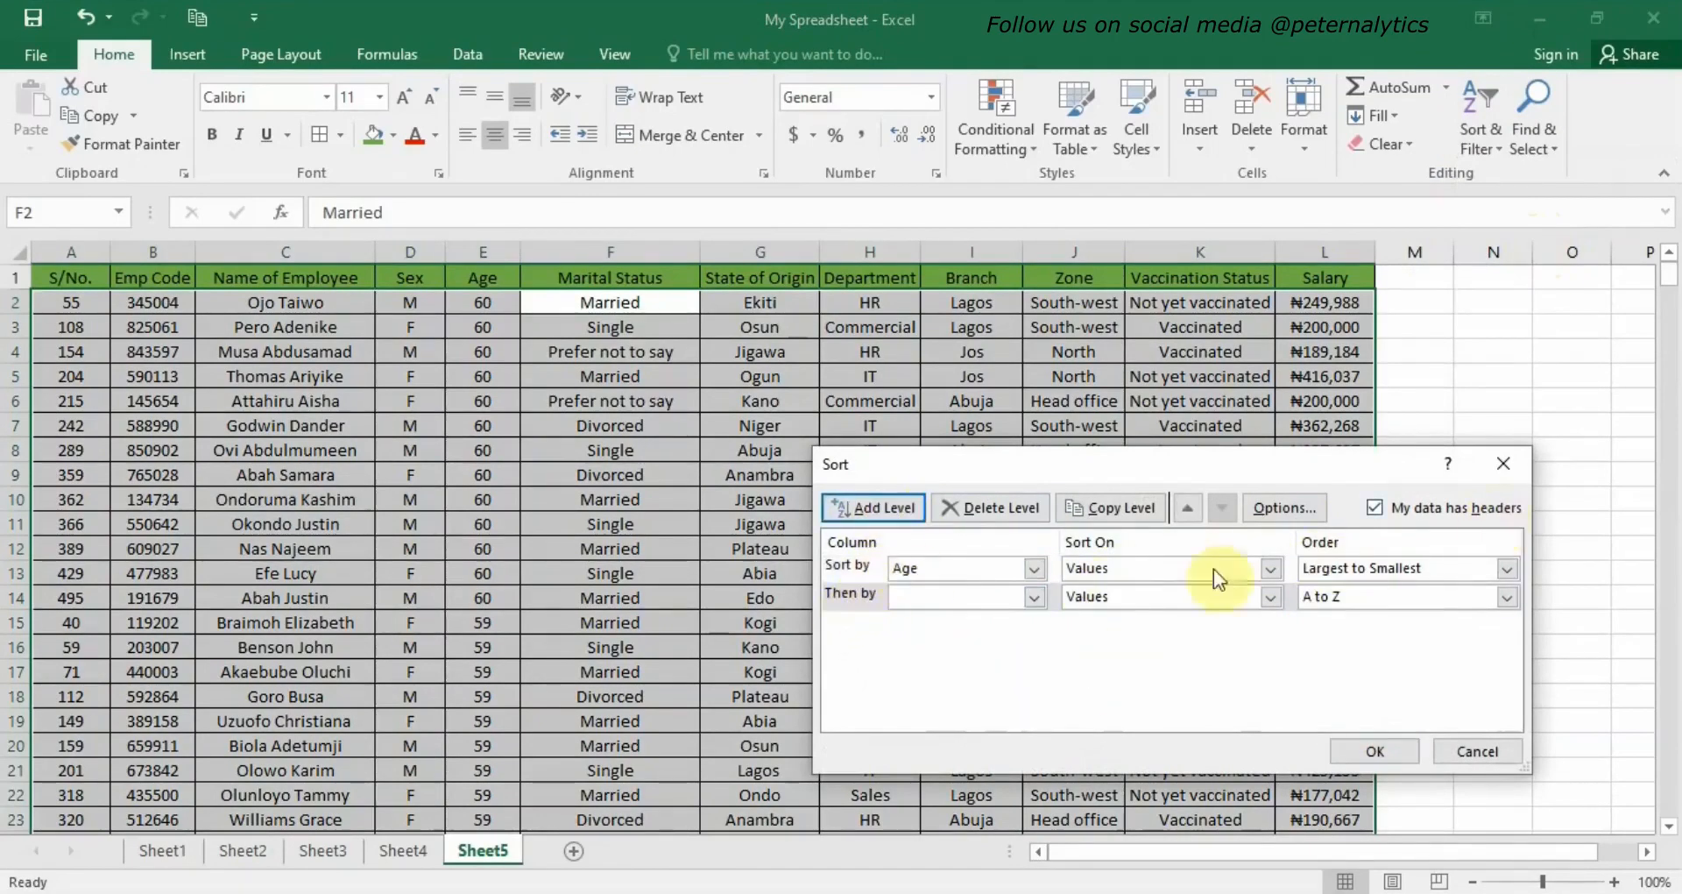
pyautogui.click(1034, 597)
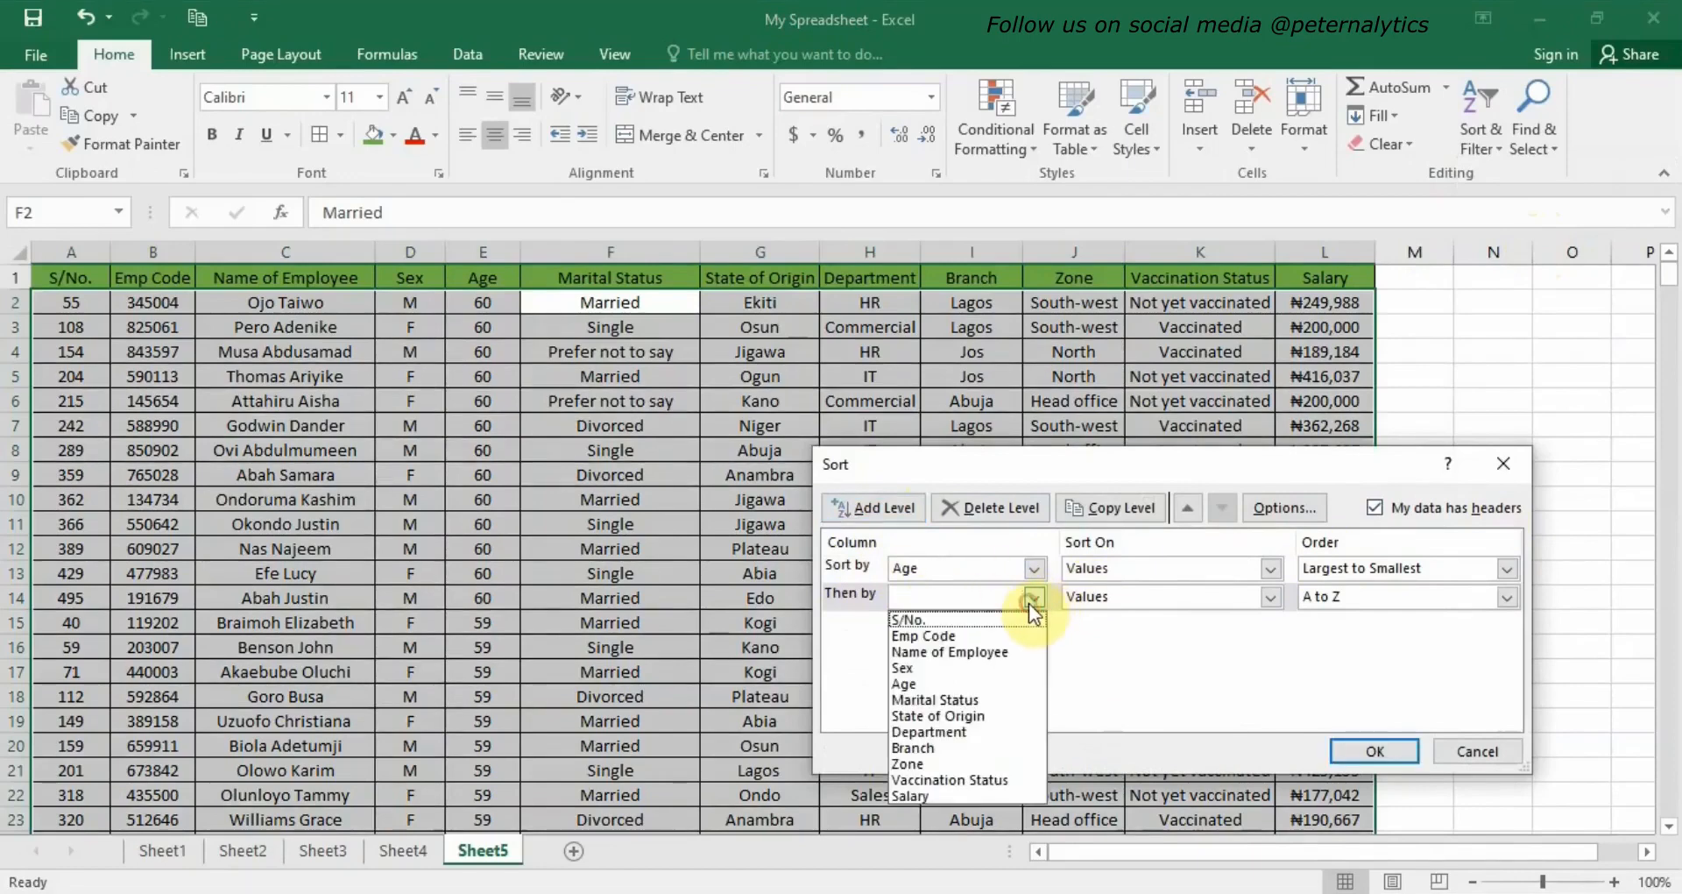
pyautogui.click(948, 671)
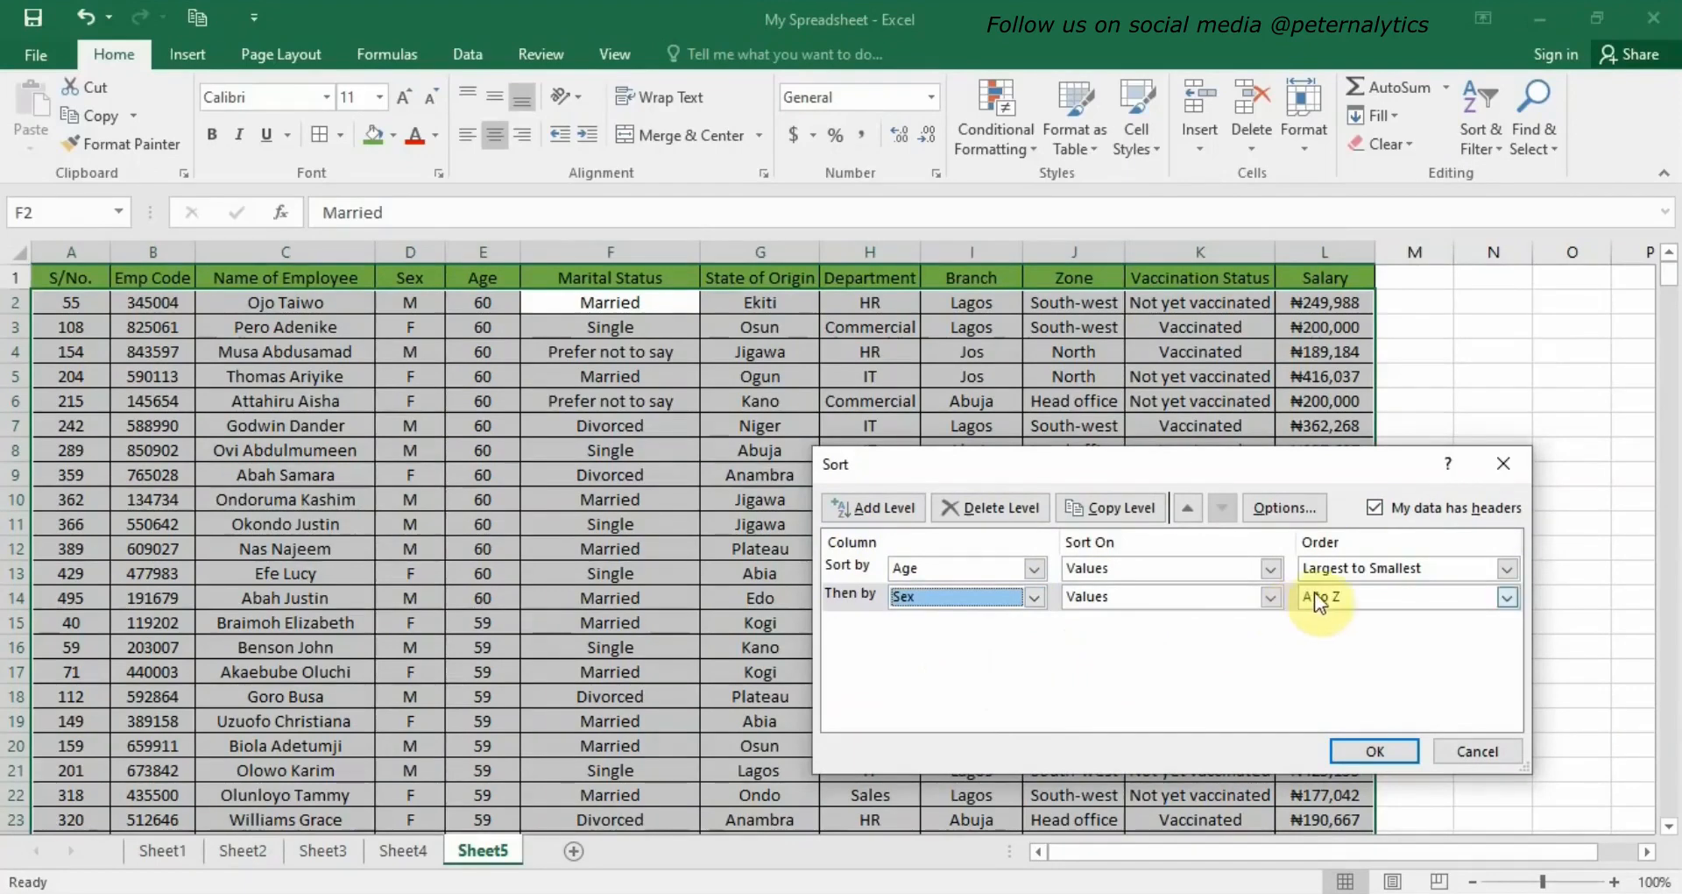
pyautogui.click(1259, 598)
pyautogui.click(1271, 597)
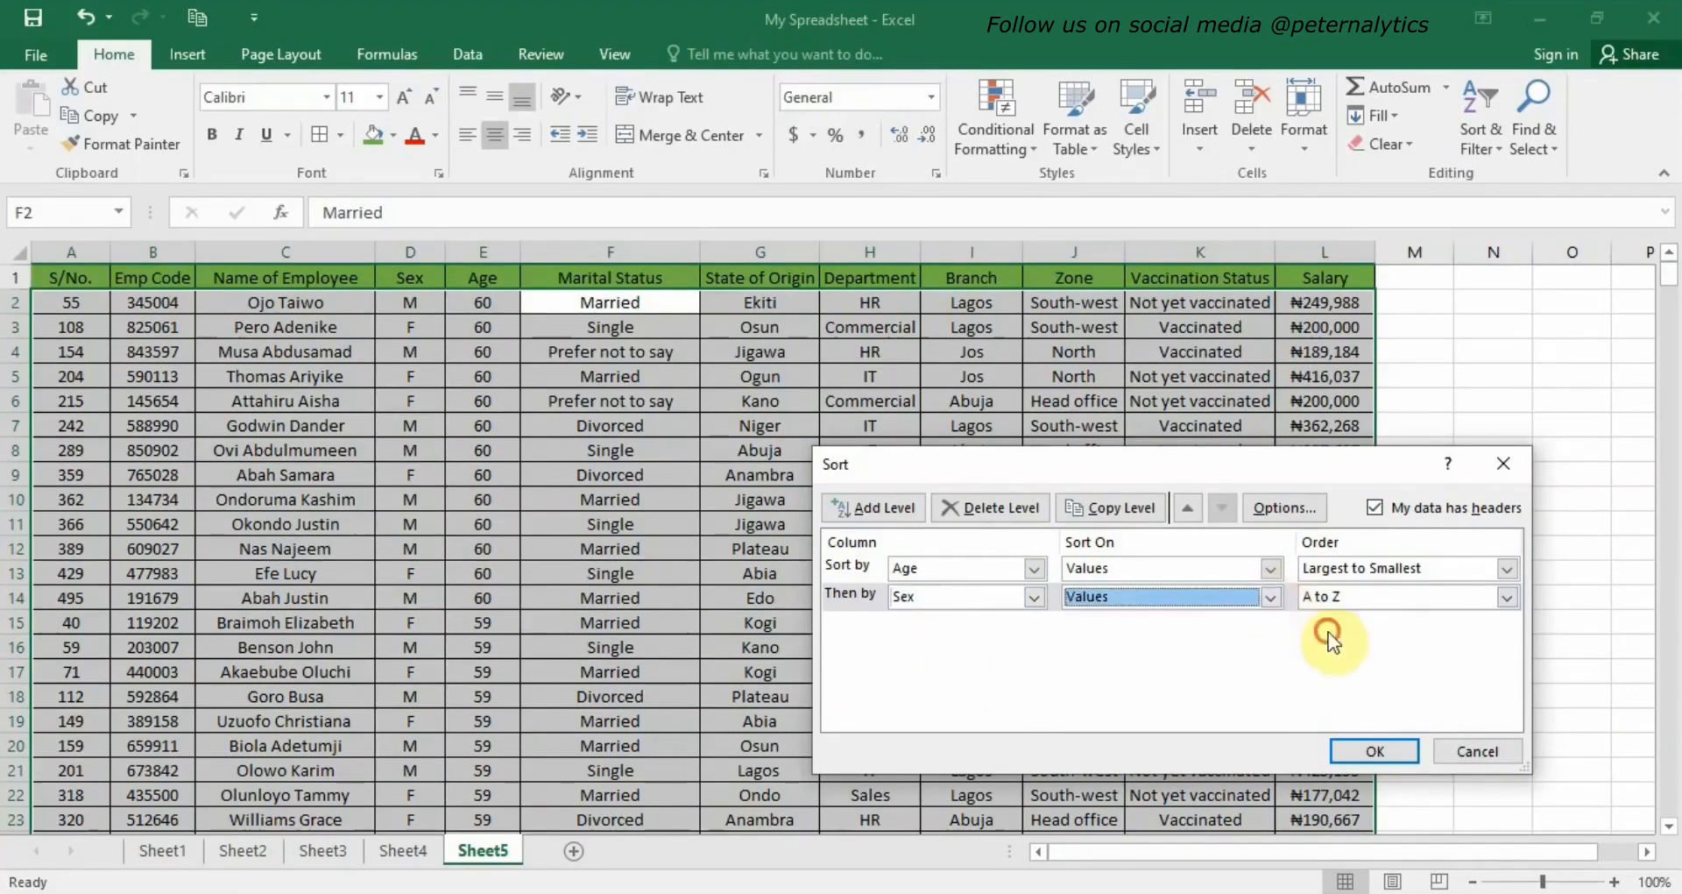
pyautogui.click(1506, 597)
pyautogui.click(1437, 675)
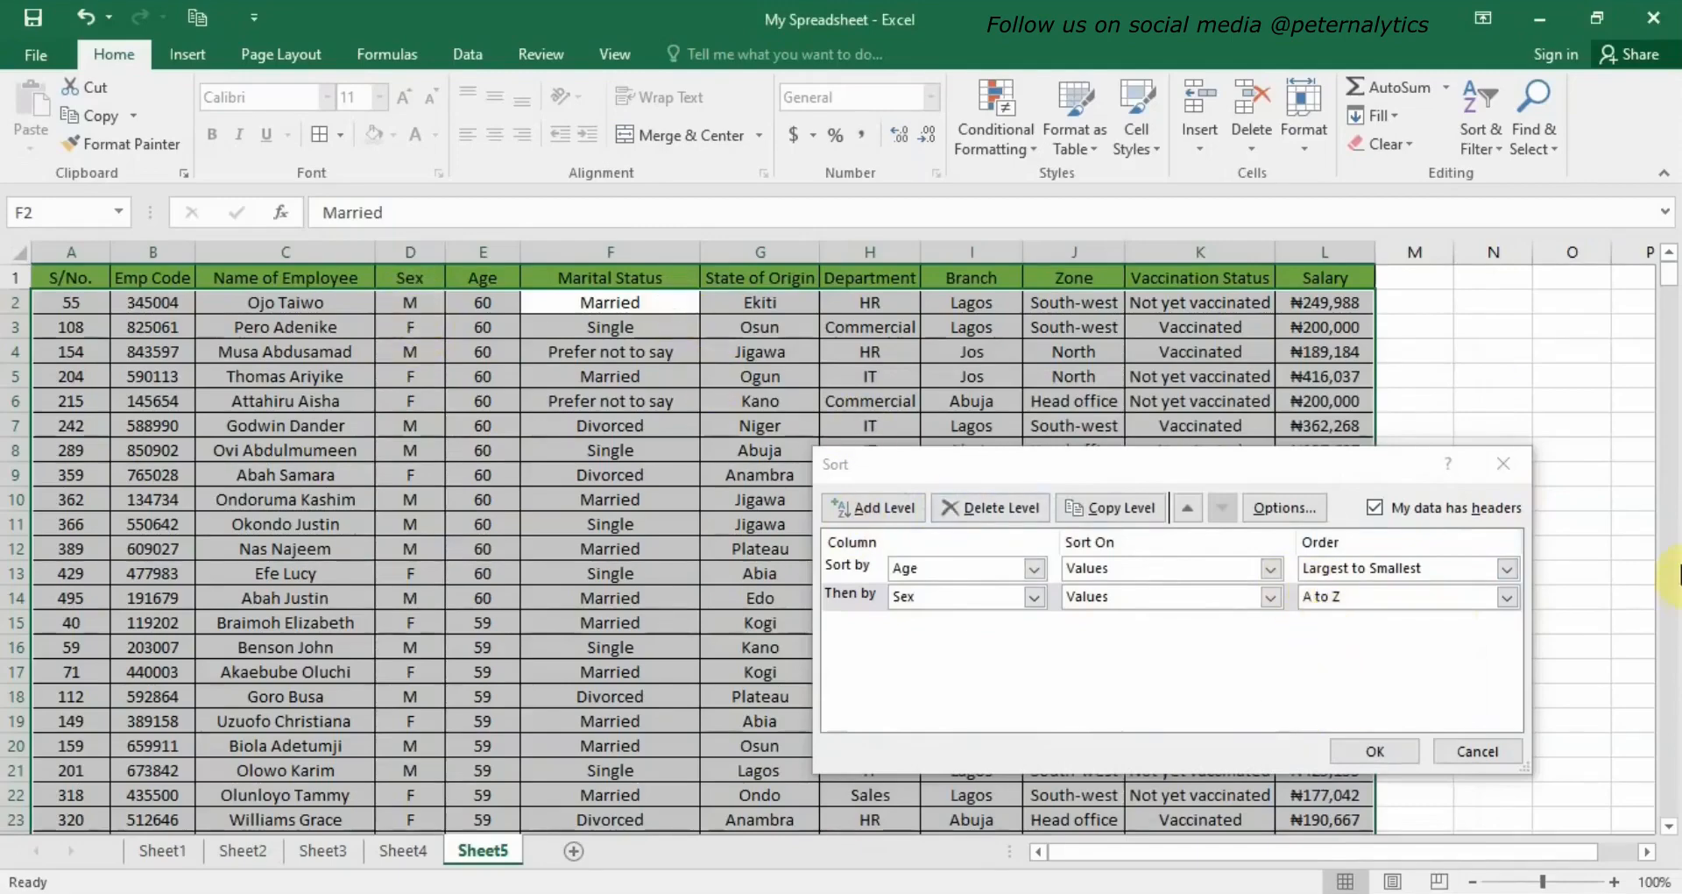
pyautogui.click(1373, 751)
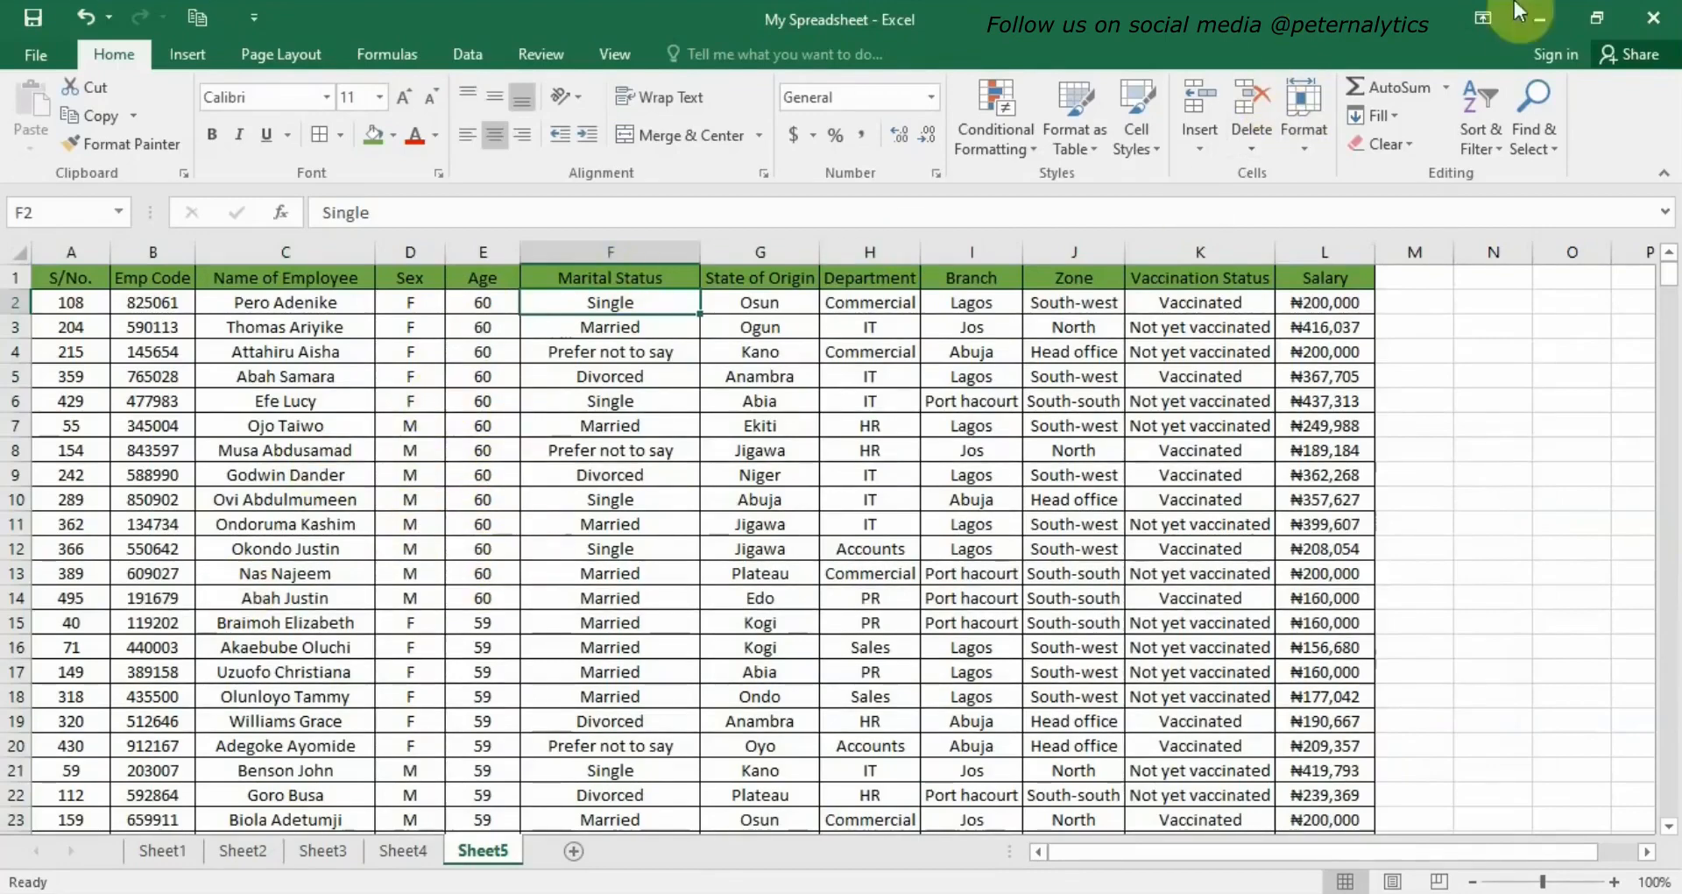
# - Add an empty Custom Sort level, delete it along with the Sex level, and close the sort settings without applying
pyautogui.click(1481, 145)
pyautogui.click(1499, 230)
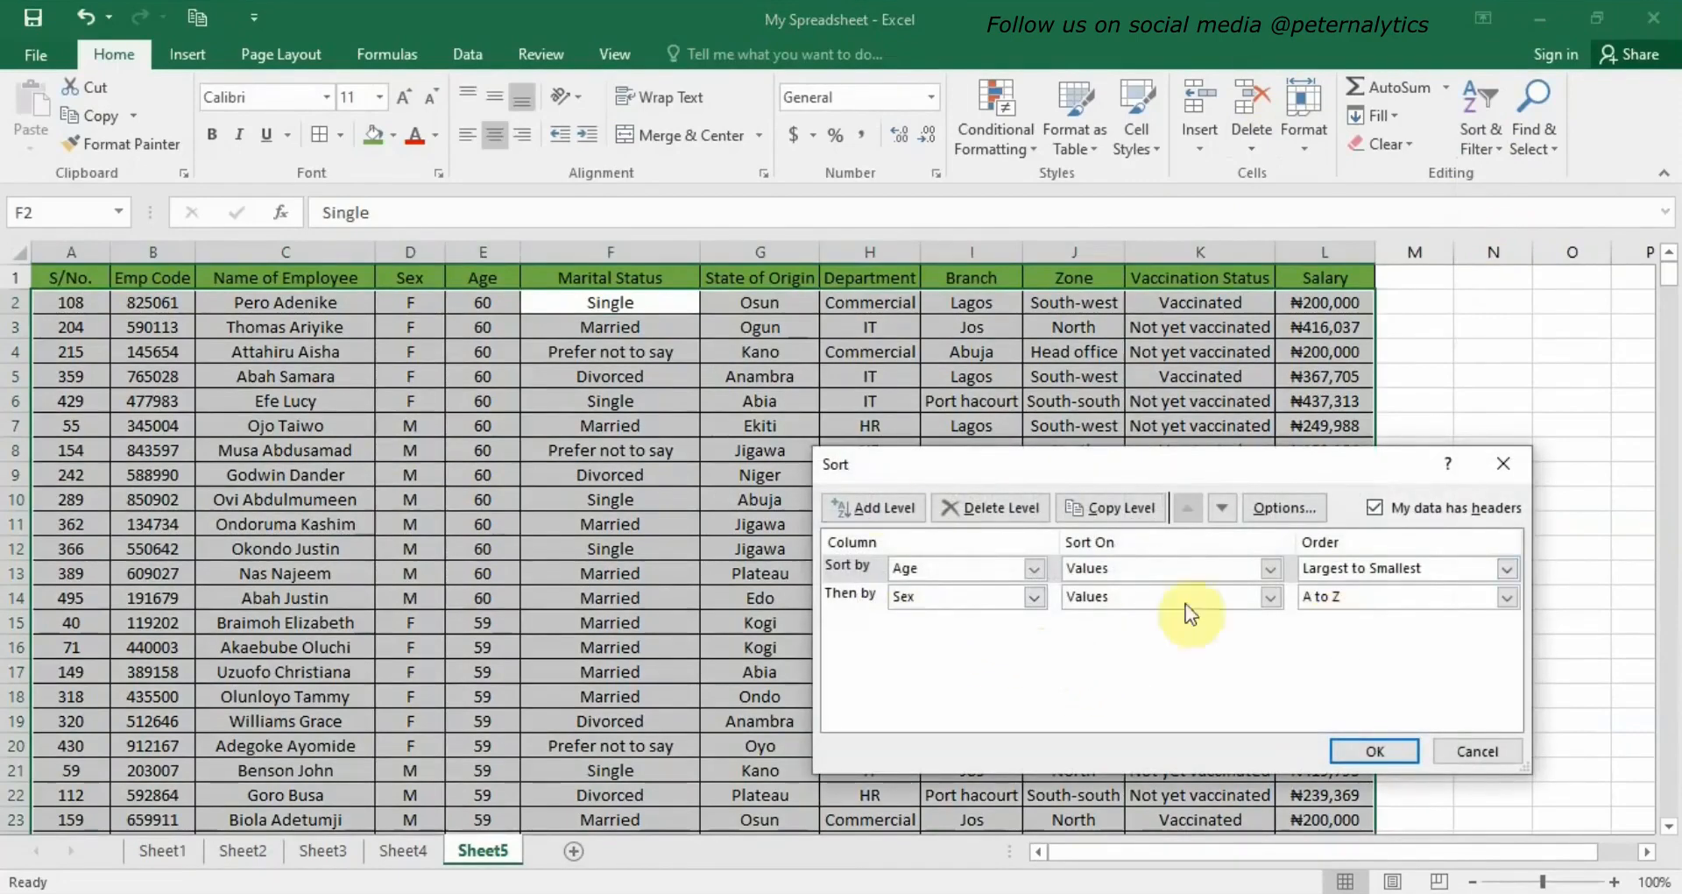
pyautogui.click(870, 506)
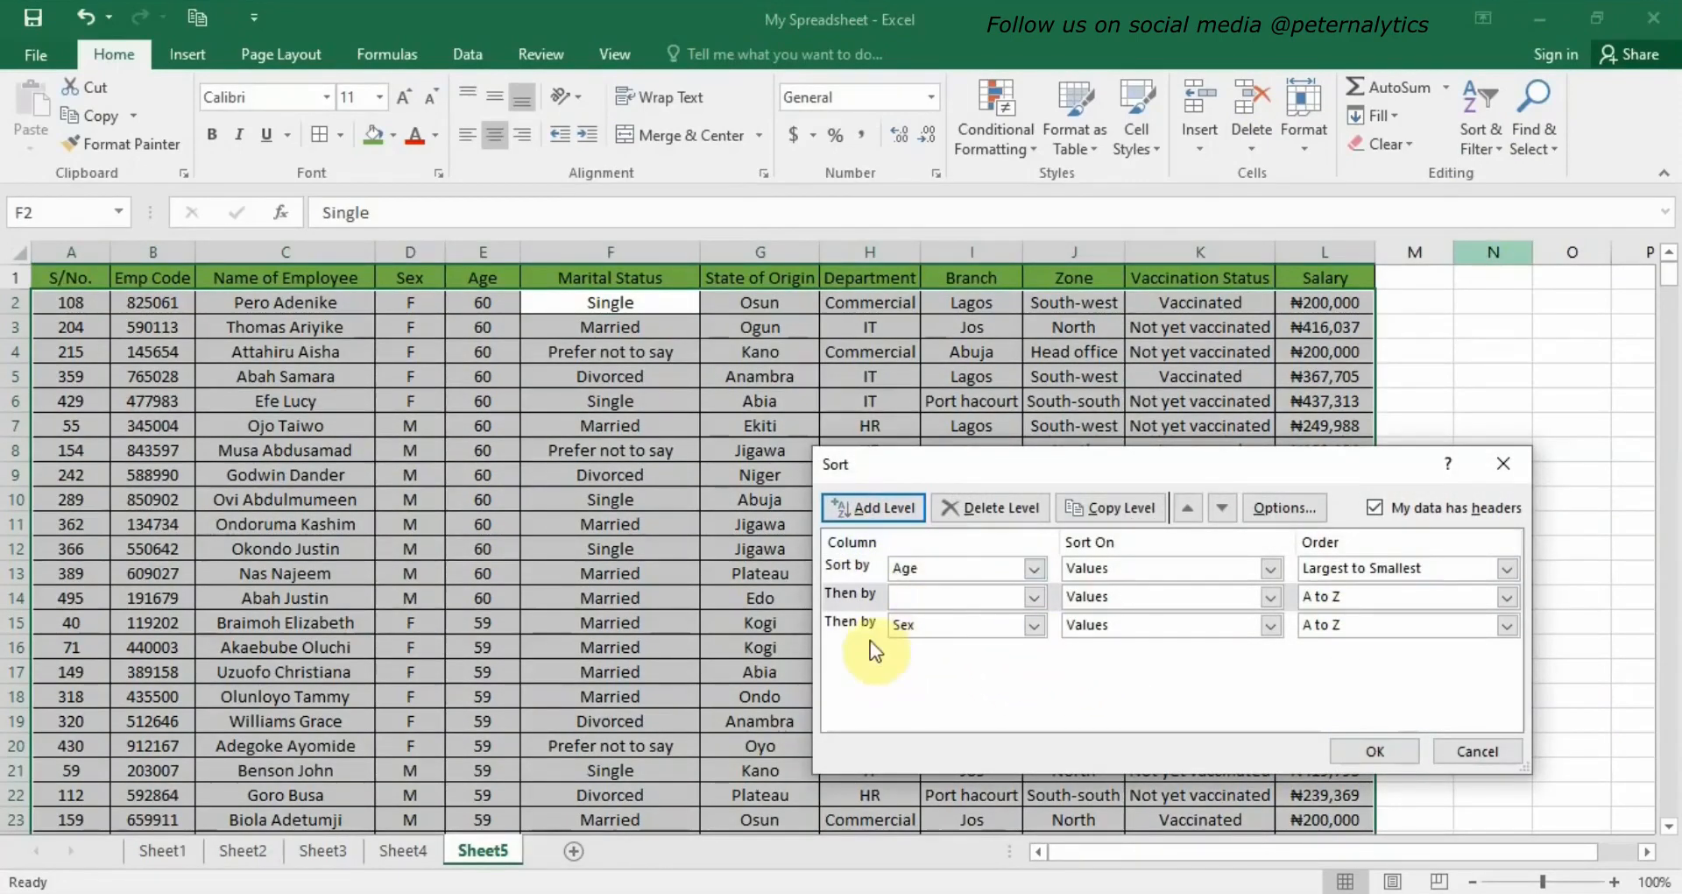
pyautogui.click(855, 601)
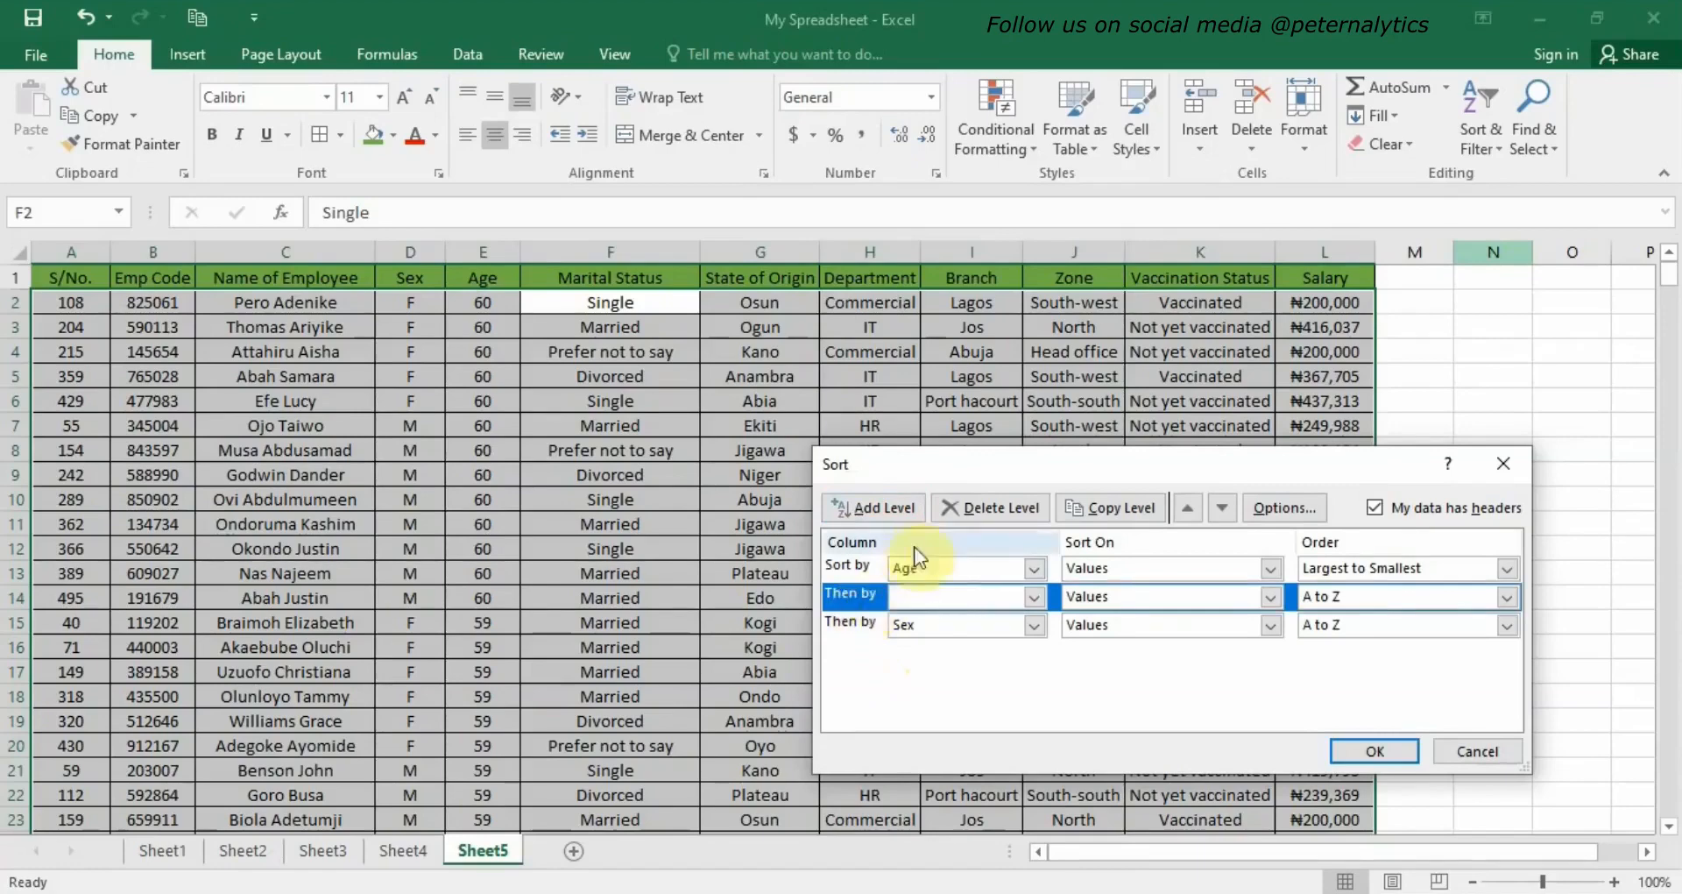
pyautogui.click(990, 507)
pyautogui.click(867, 594)
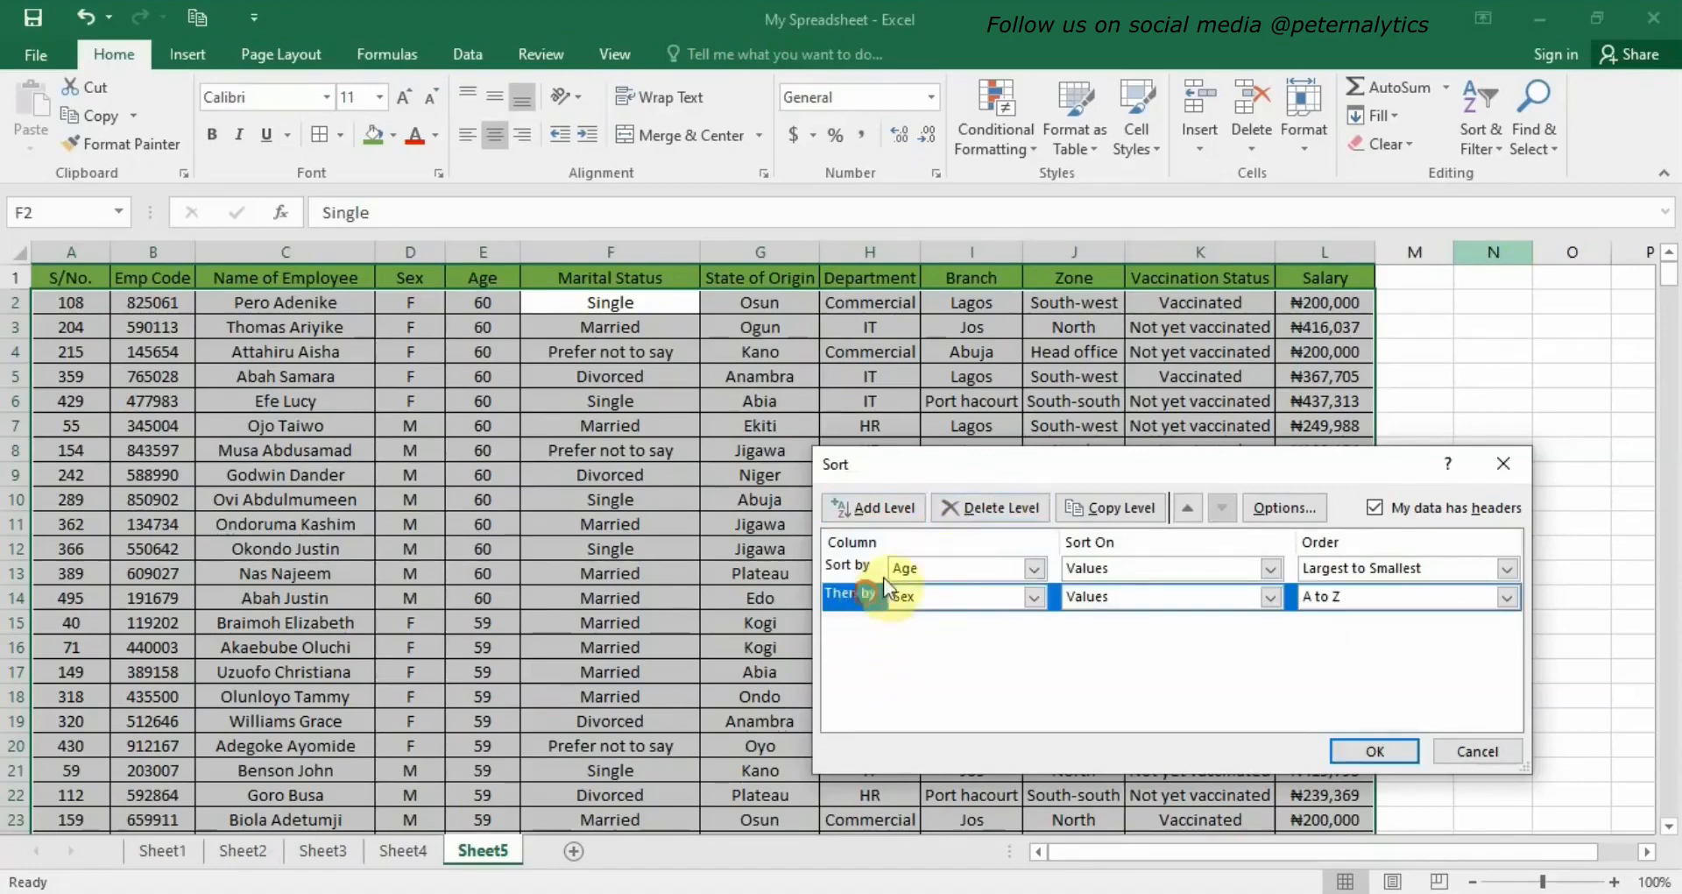
pyautogui.click(981, 506)
pyautogui.click(858, 567)
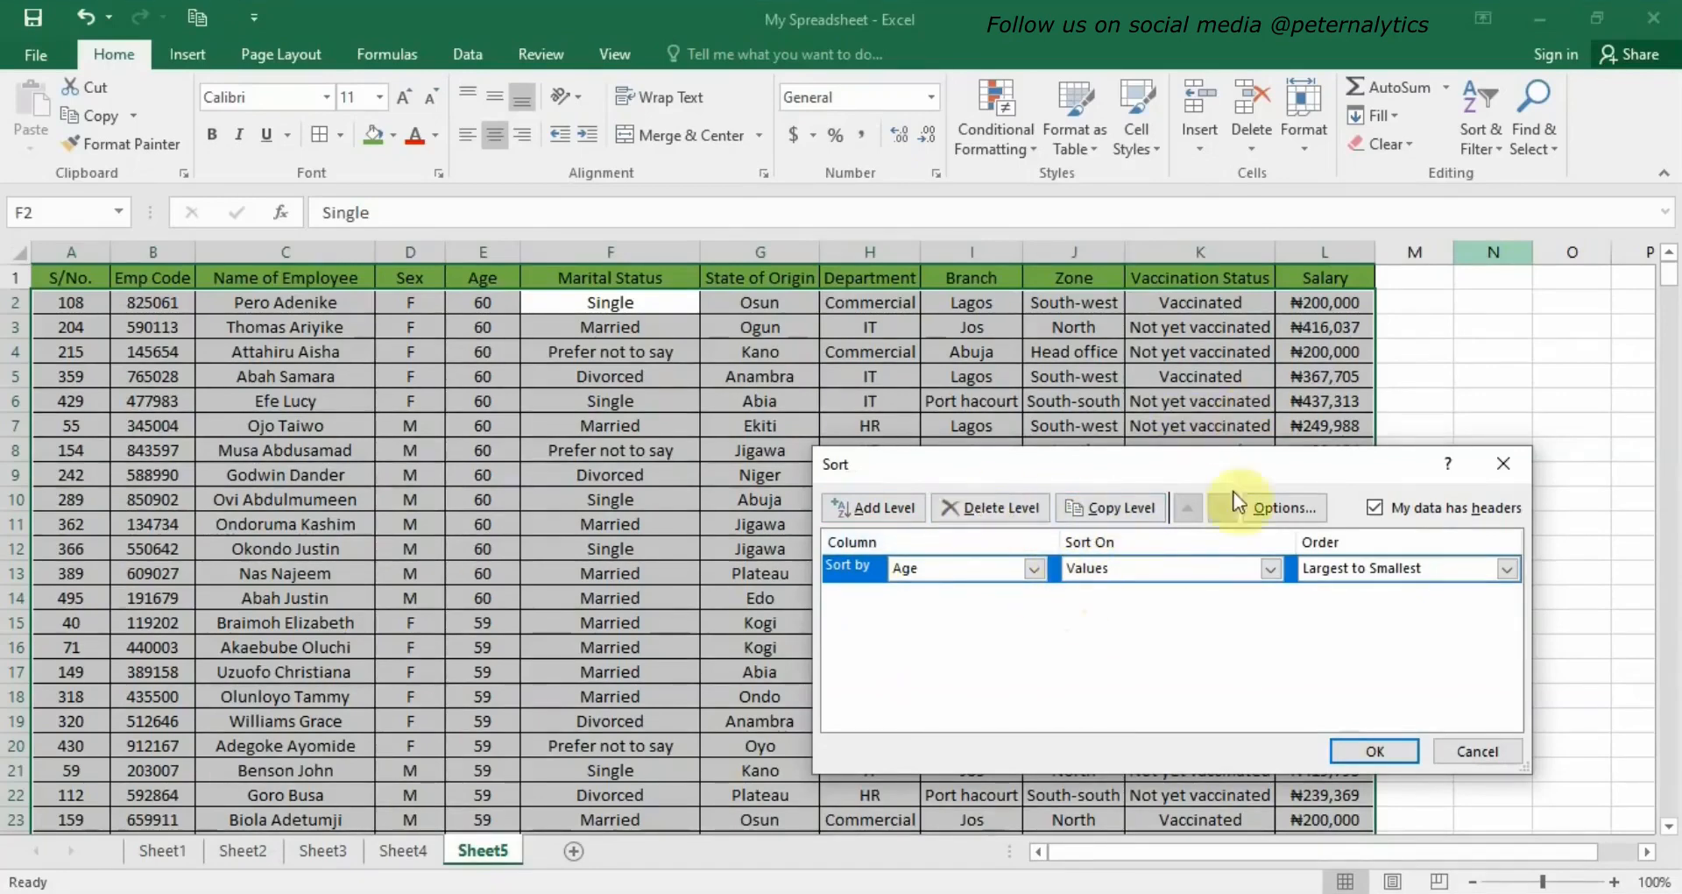
pyautogui.click(1505, 466)
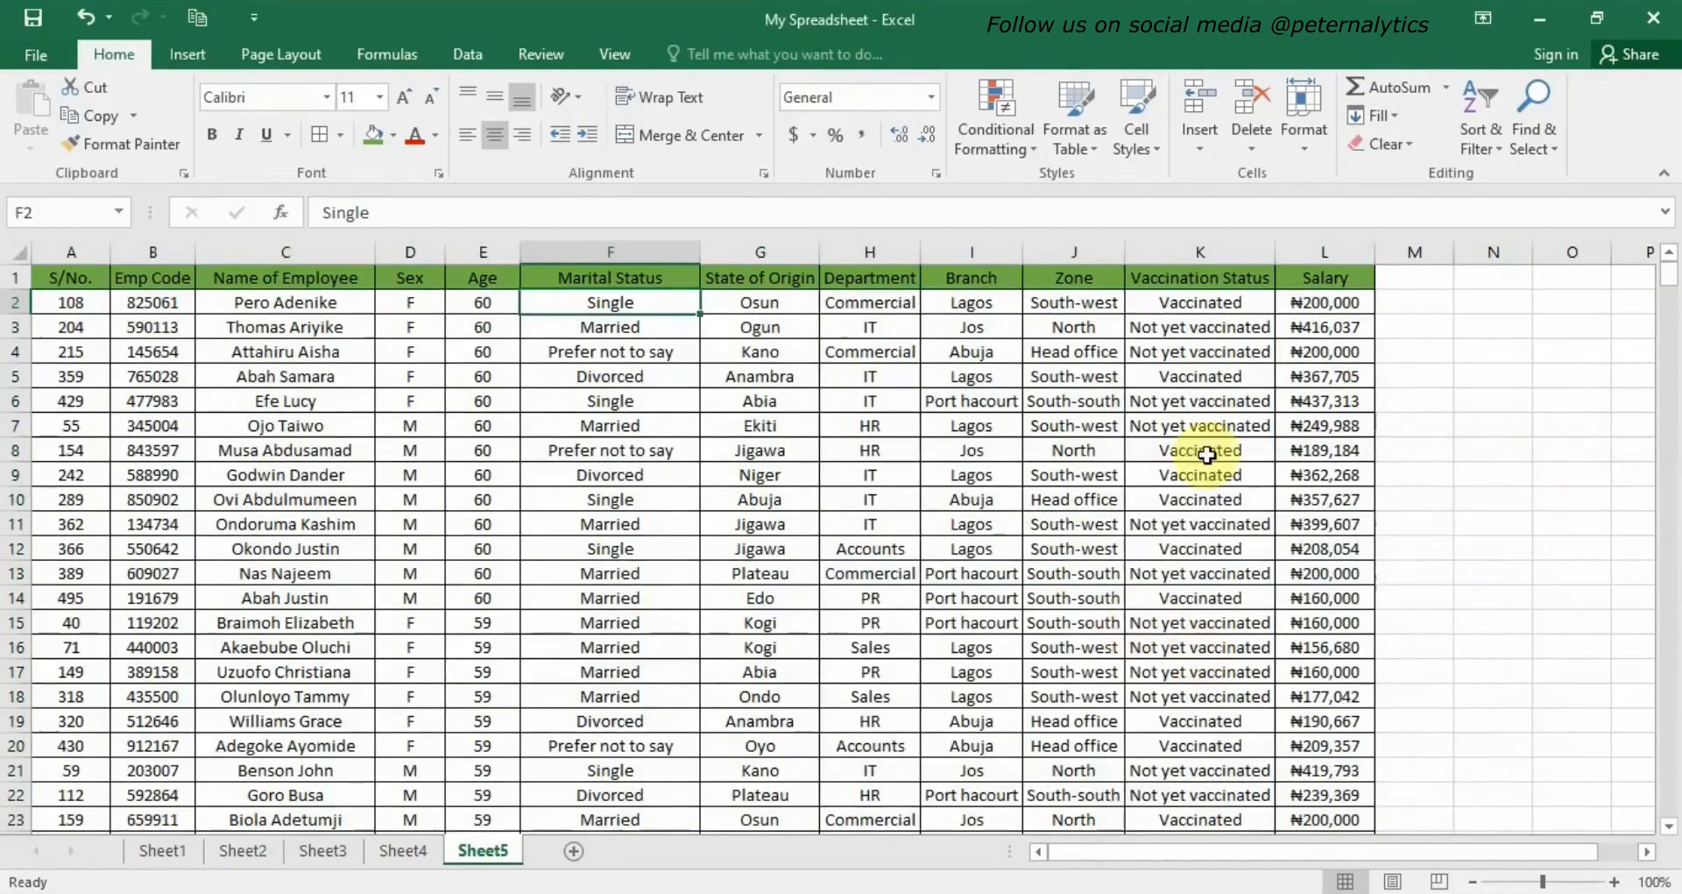
# - Turn on filtering for the employee table and show only the Top 10 Items by S/No
pyautogui.click(1482, 136)
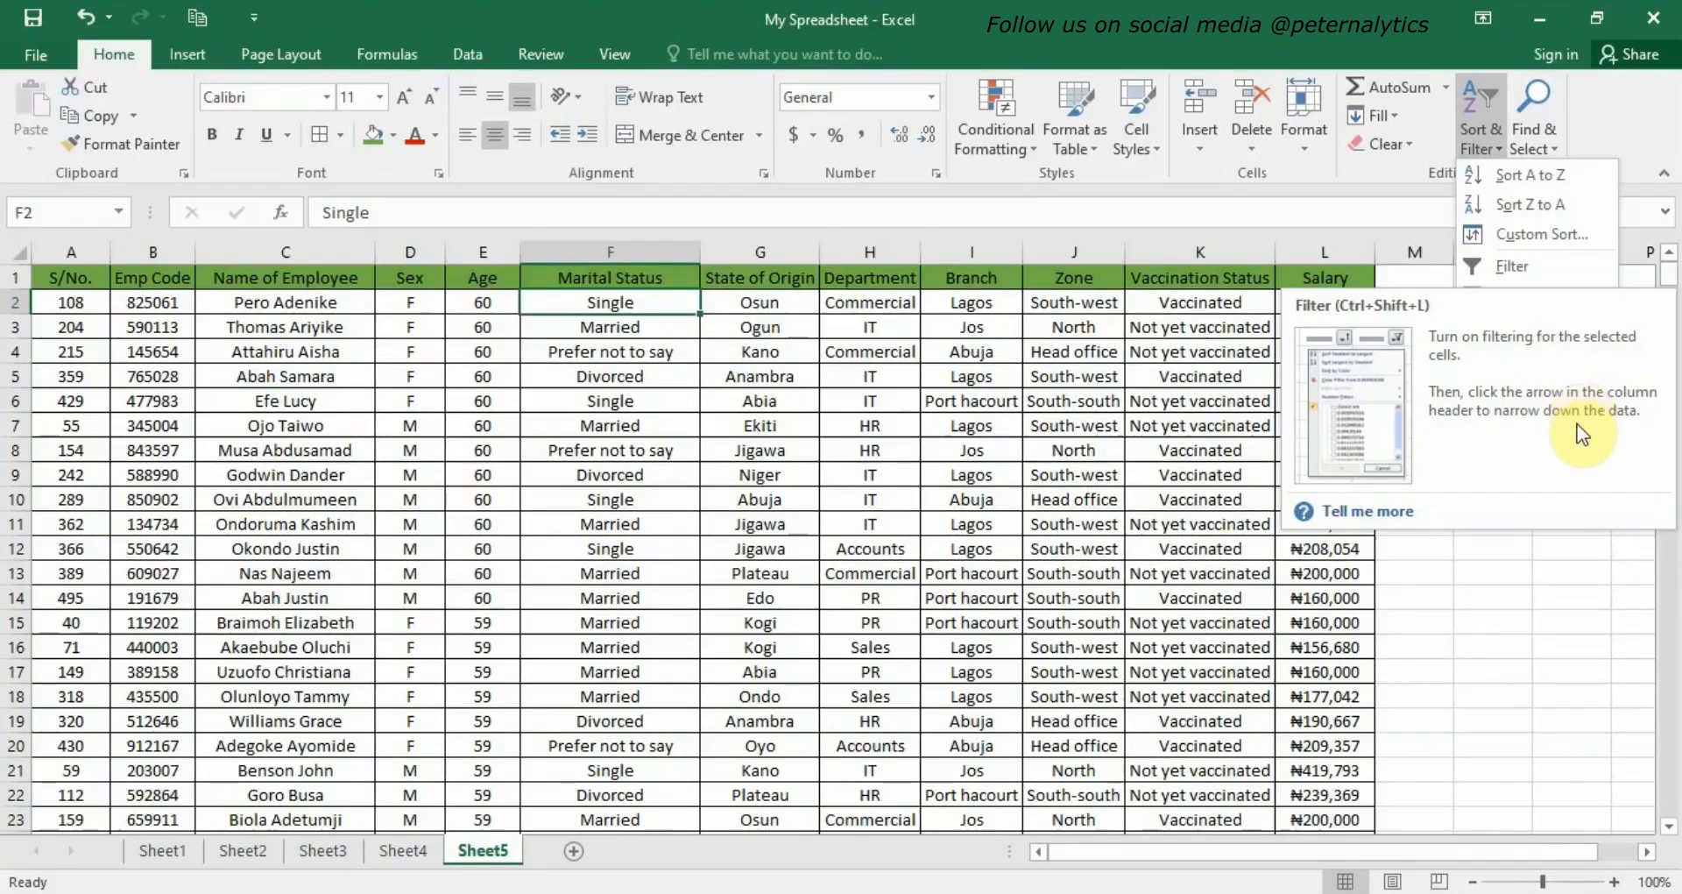
pyautogui.click(1500, 268)
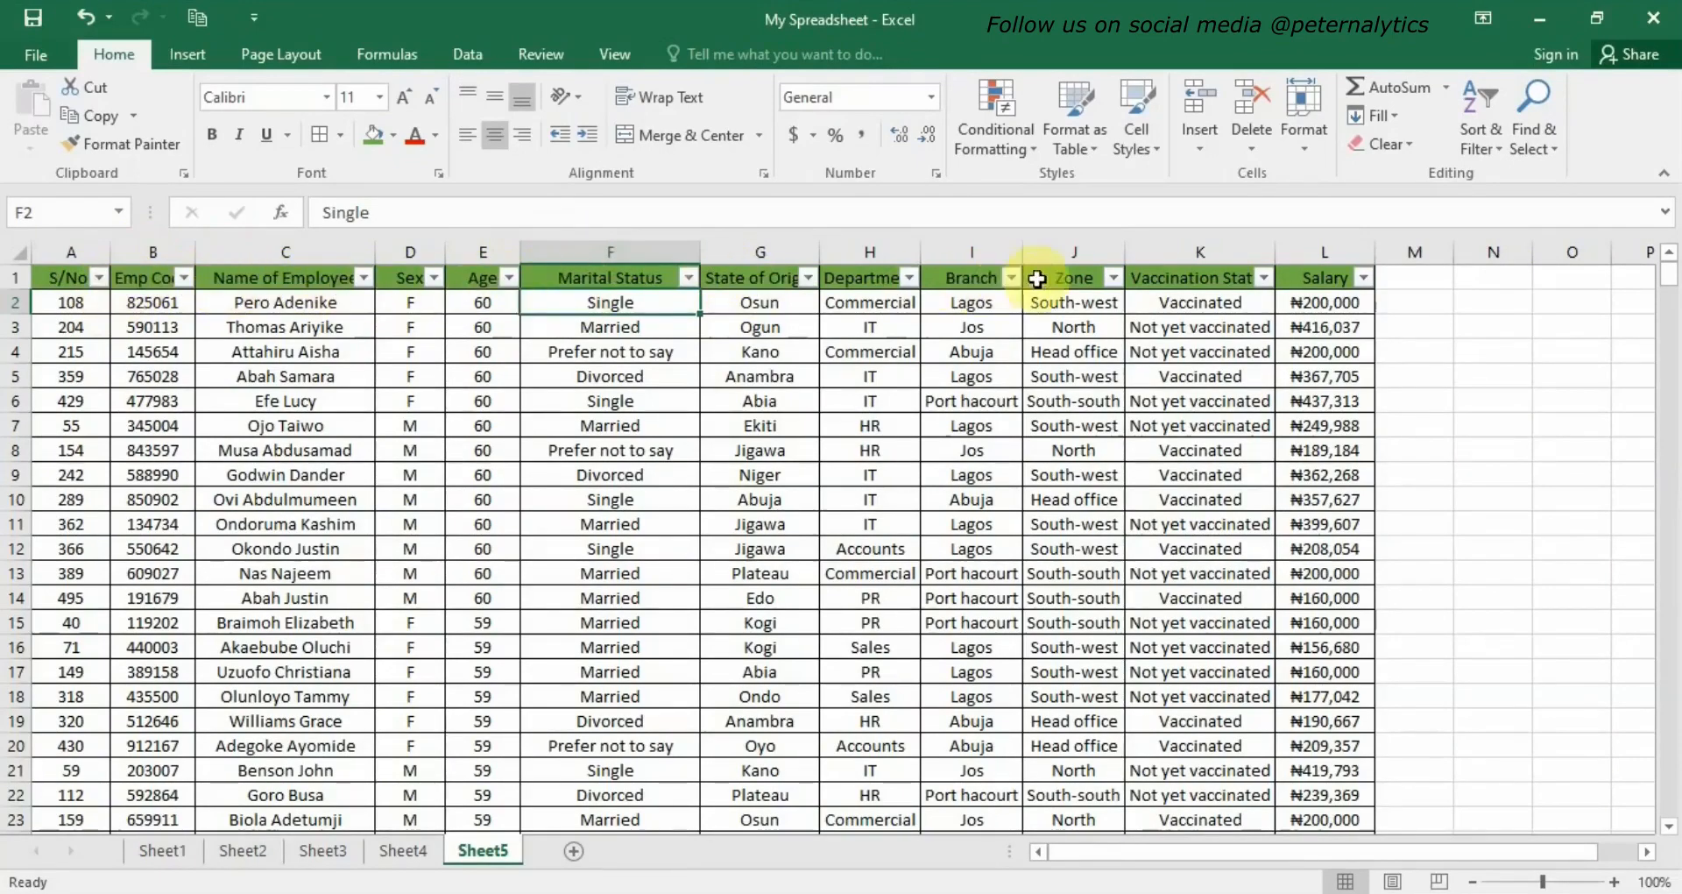
pyautogui.click(98, 277)
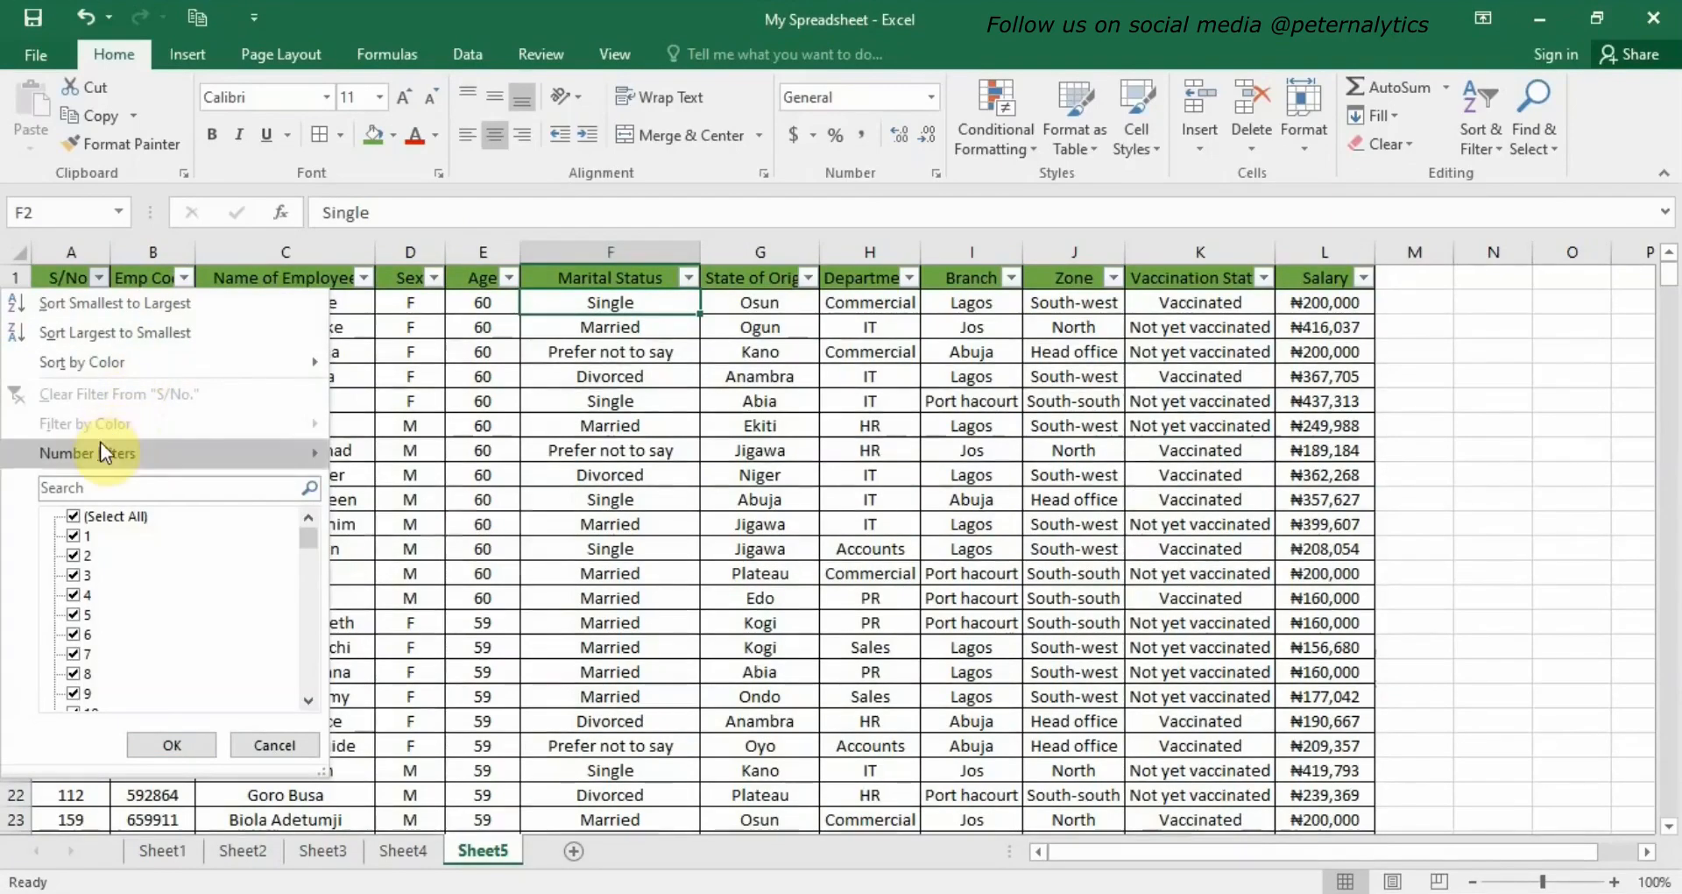
pyautogui.moveTo(102, 444)
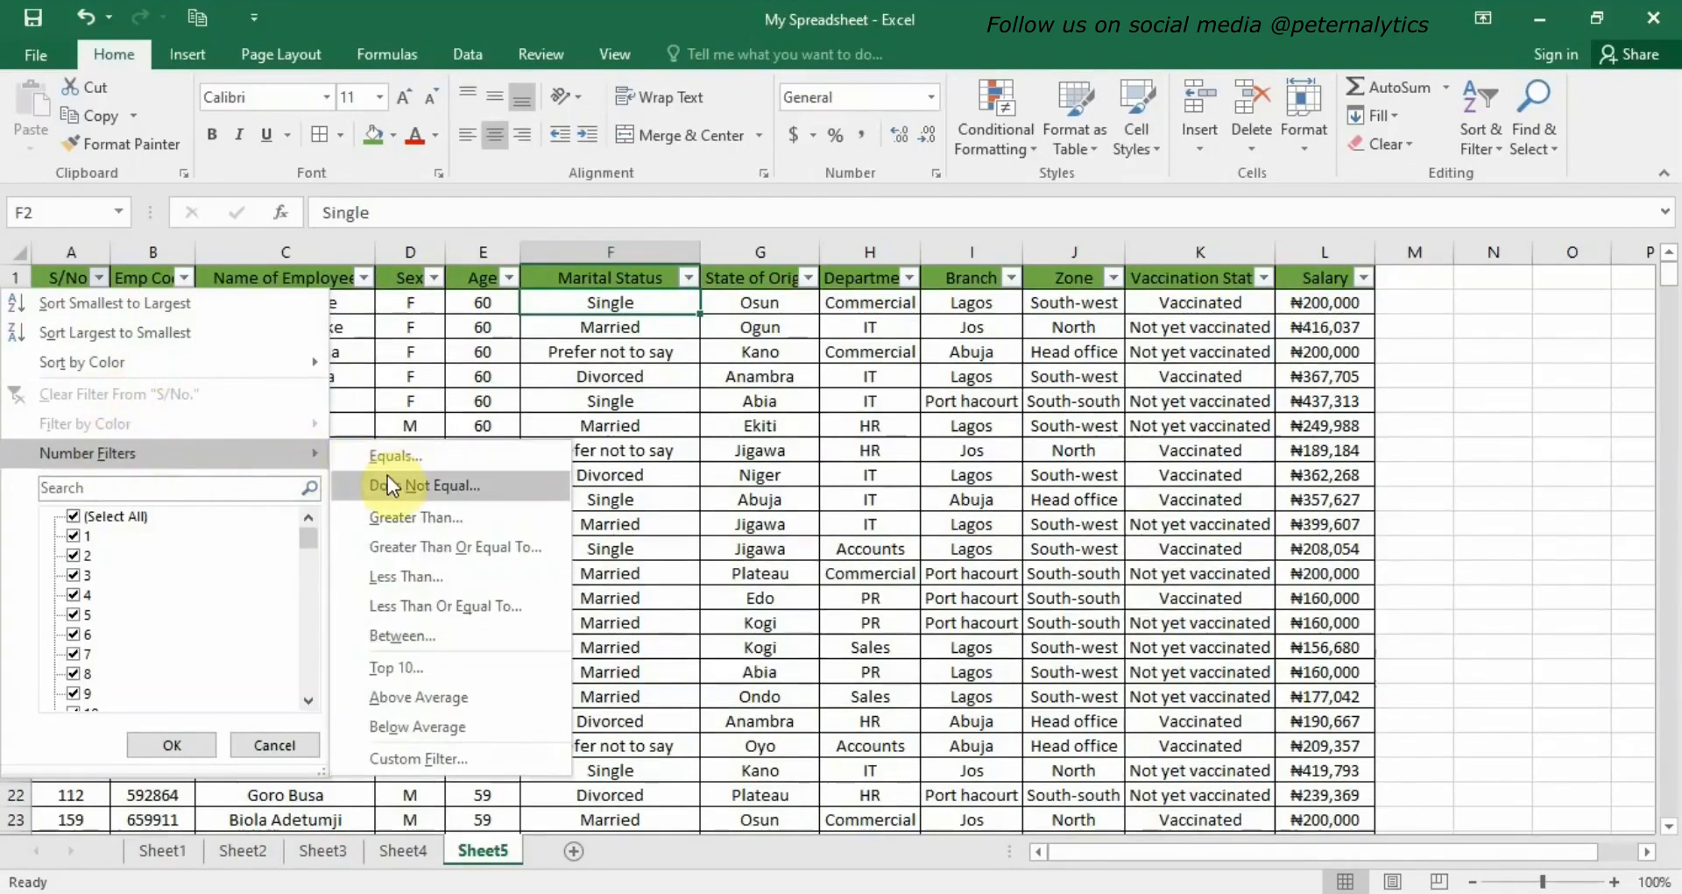
pyautogui.click(405, 666)
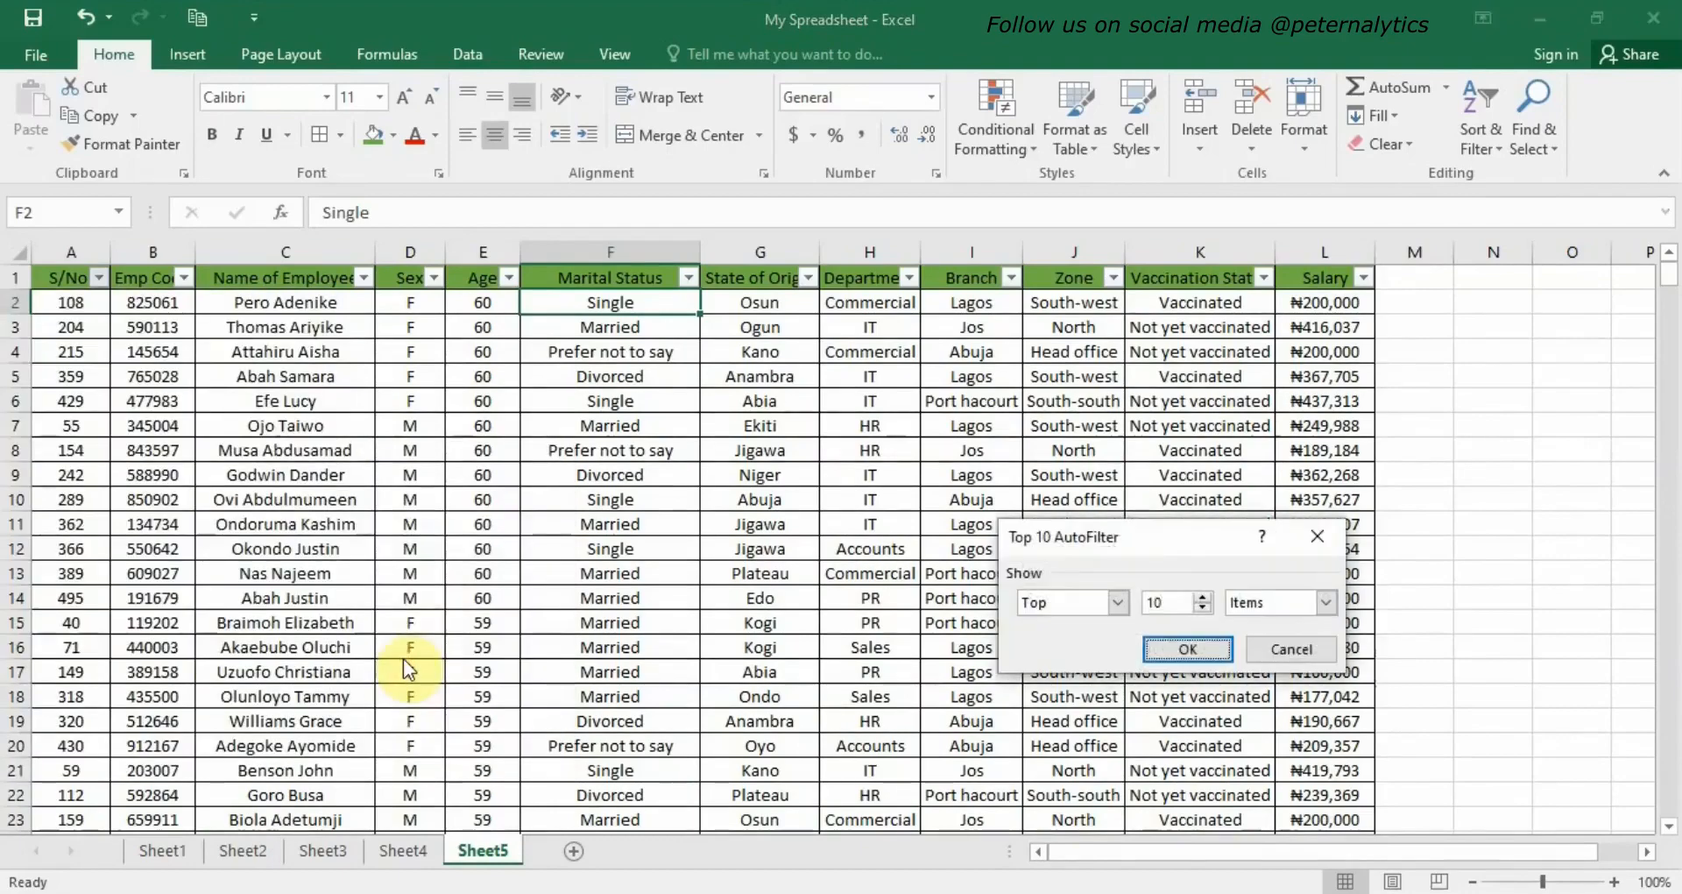
pyautogui.click(1200, 650)
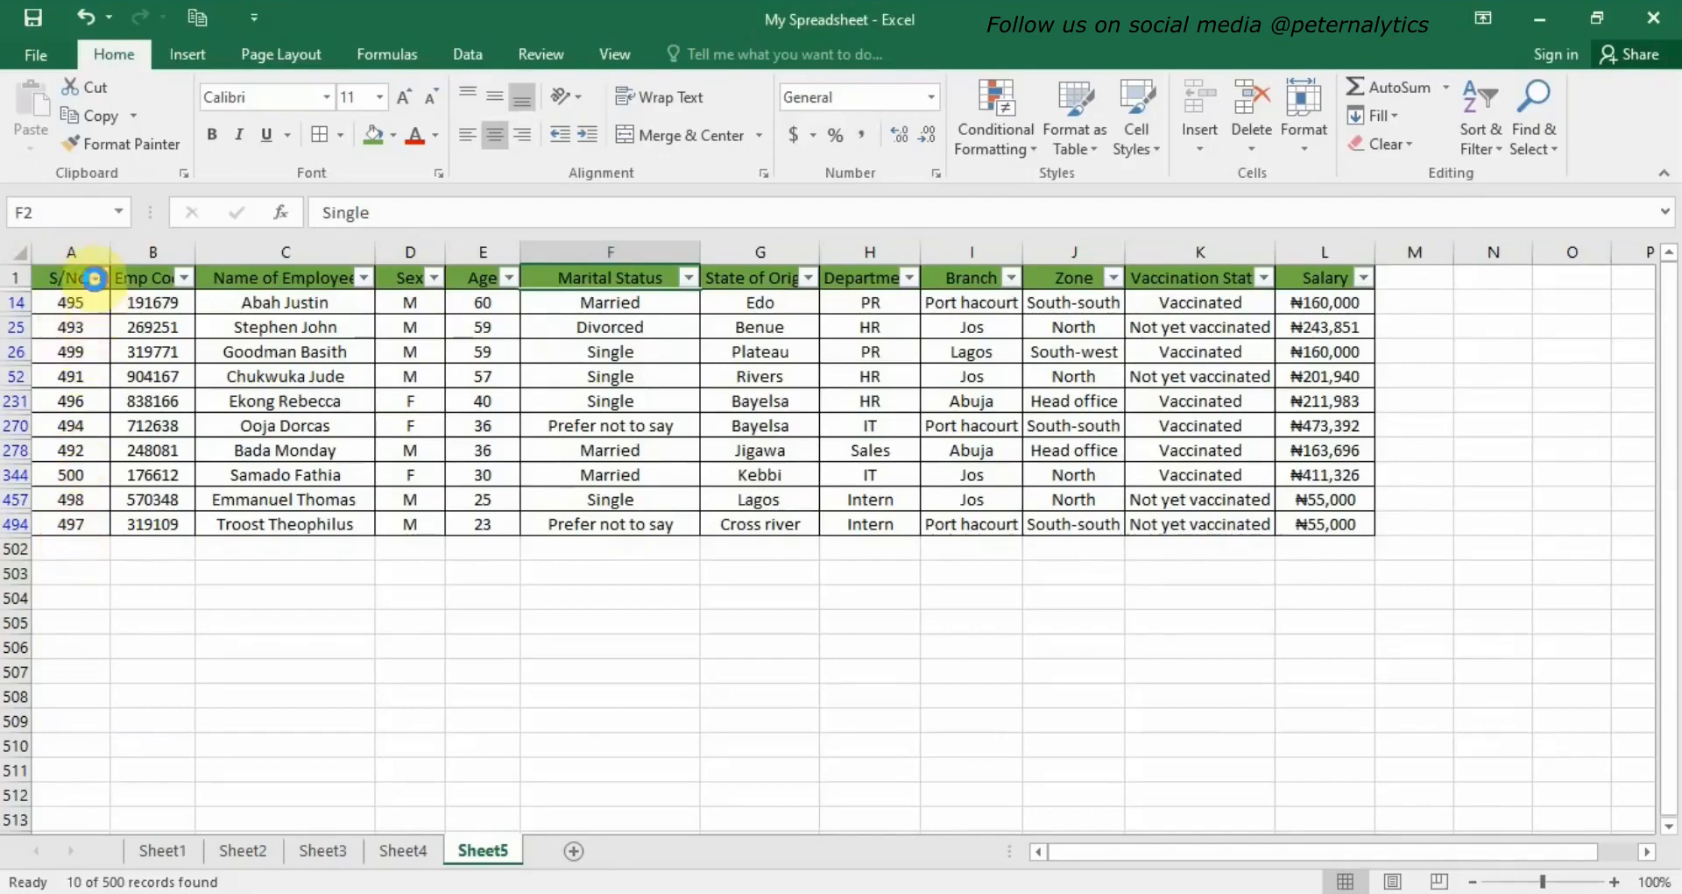
# - Clear the filter from S/No. and sort the records by S/No. from smallest to largest
pyautogui.click(94, 278)
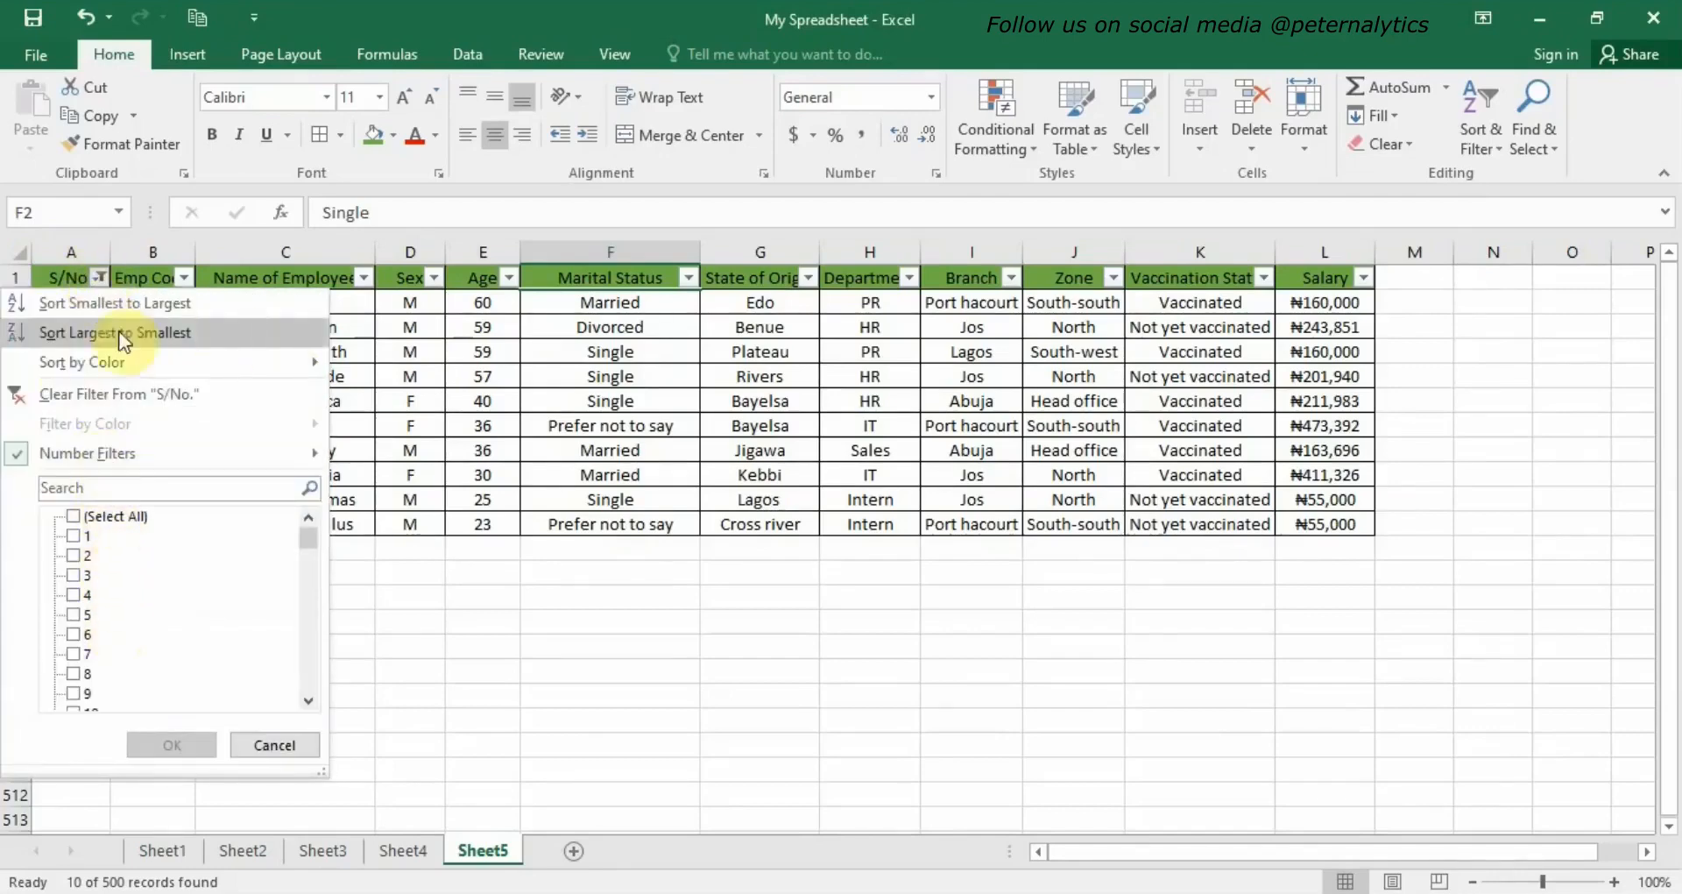
pyautogui.click(61, 393)
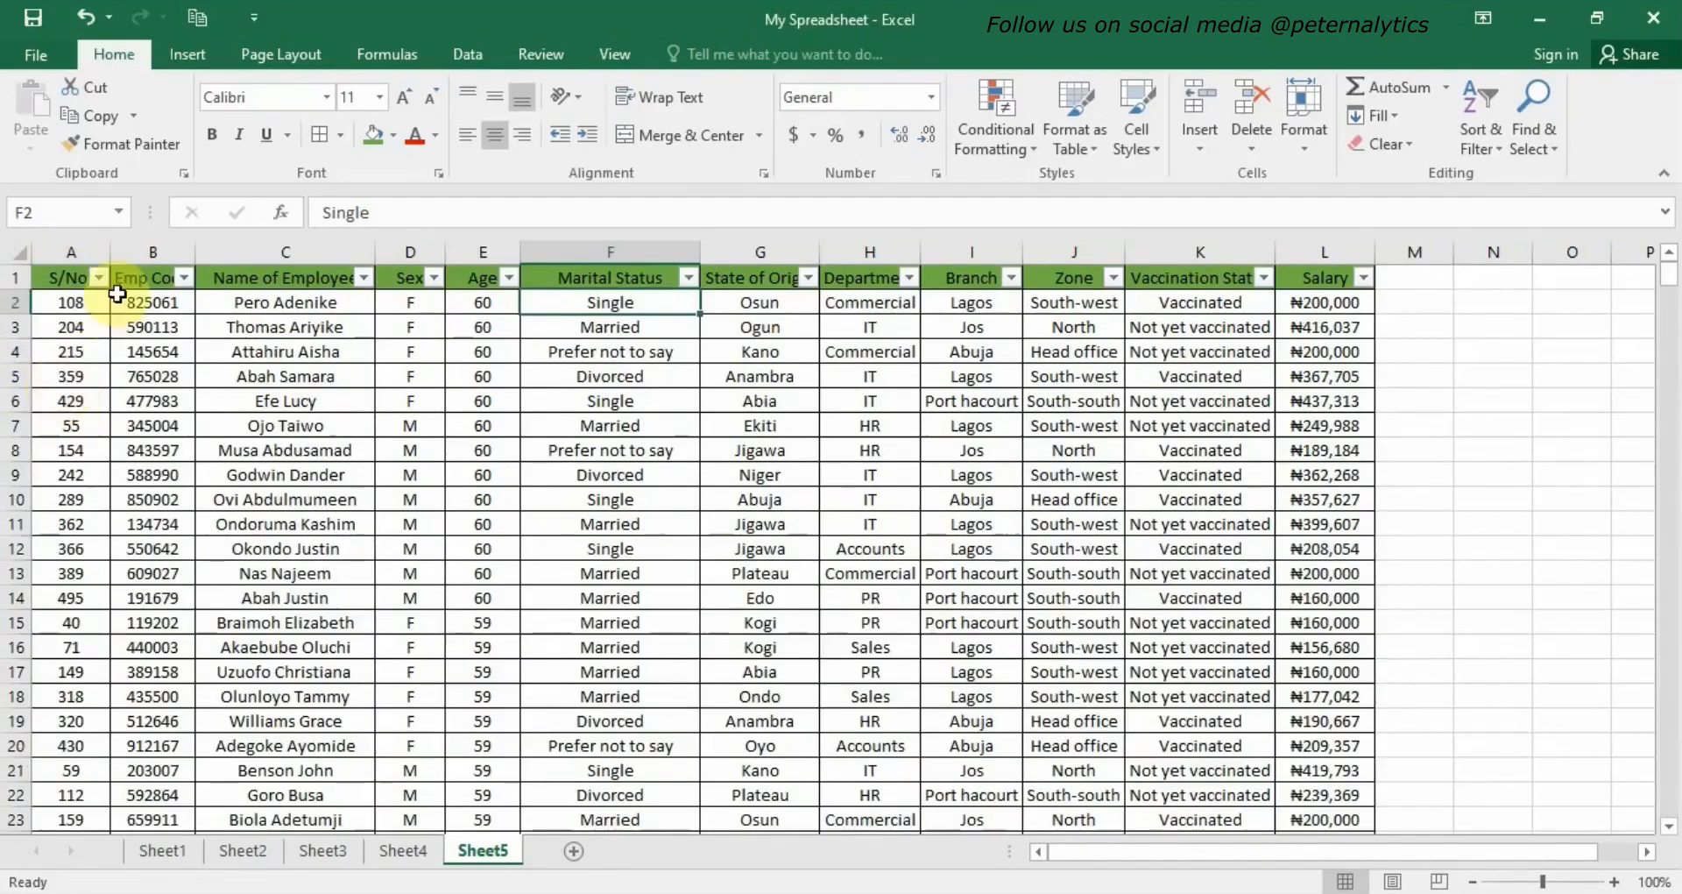
pyautogui.click(99, 279)
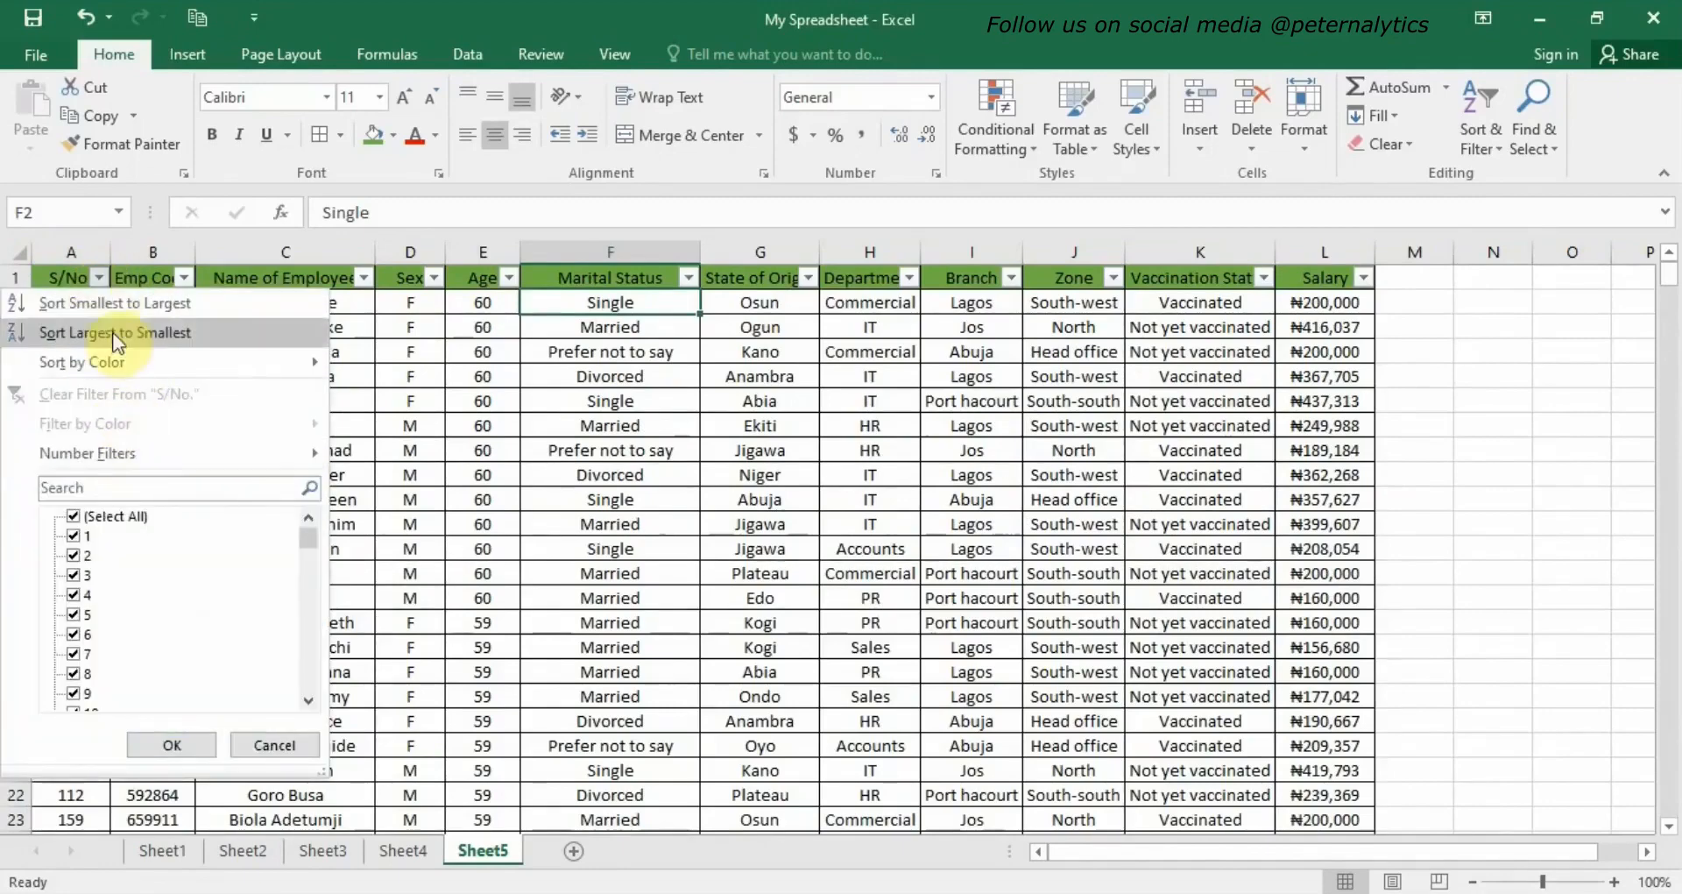
pyautogui.click(112, 300)
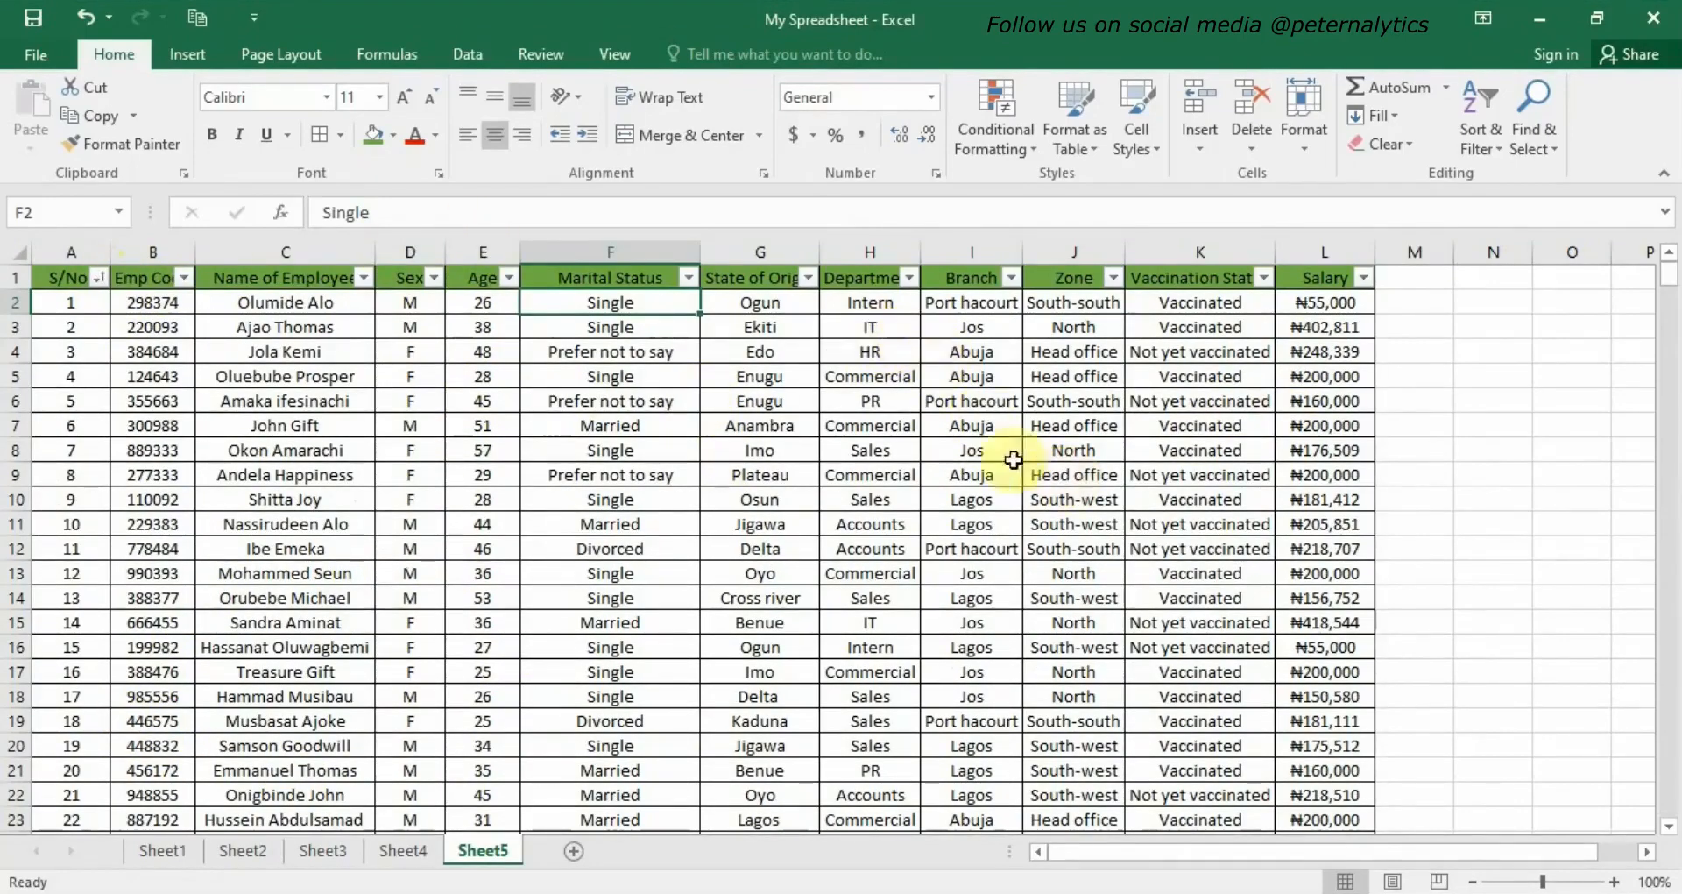
# - Filter the Department column to show only Commercial employees
pyautogui.click(910, 277)
pyautogui.click(911, 277)
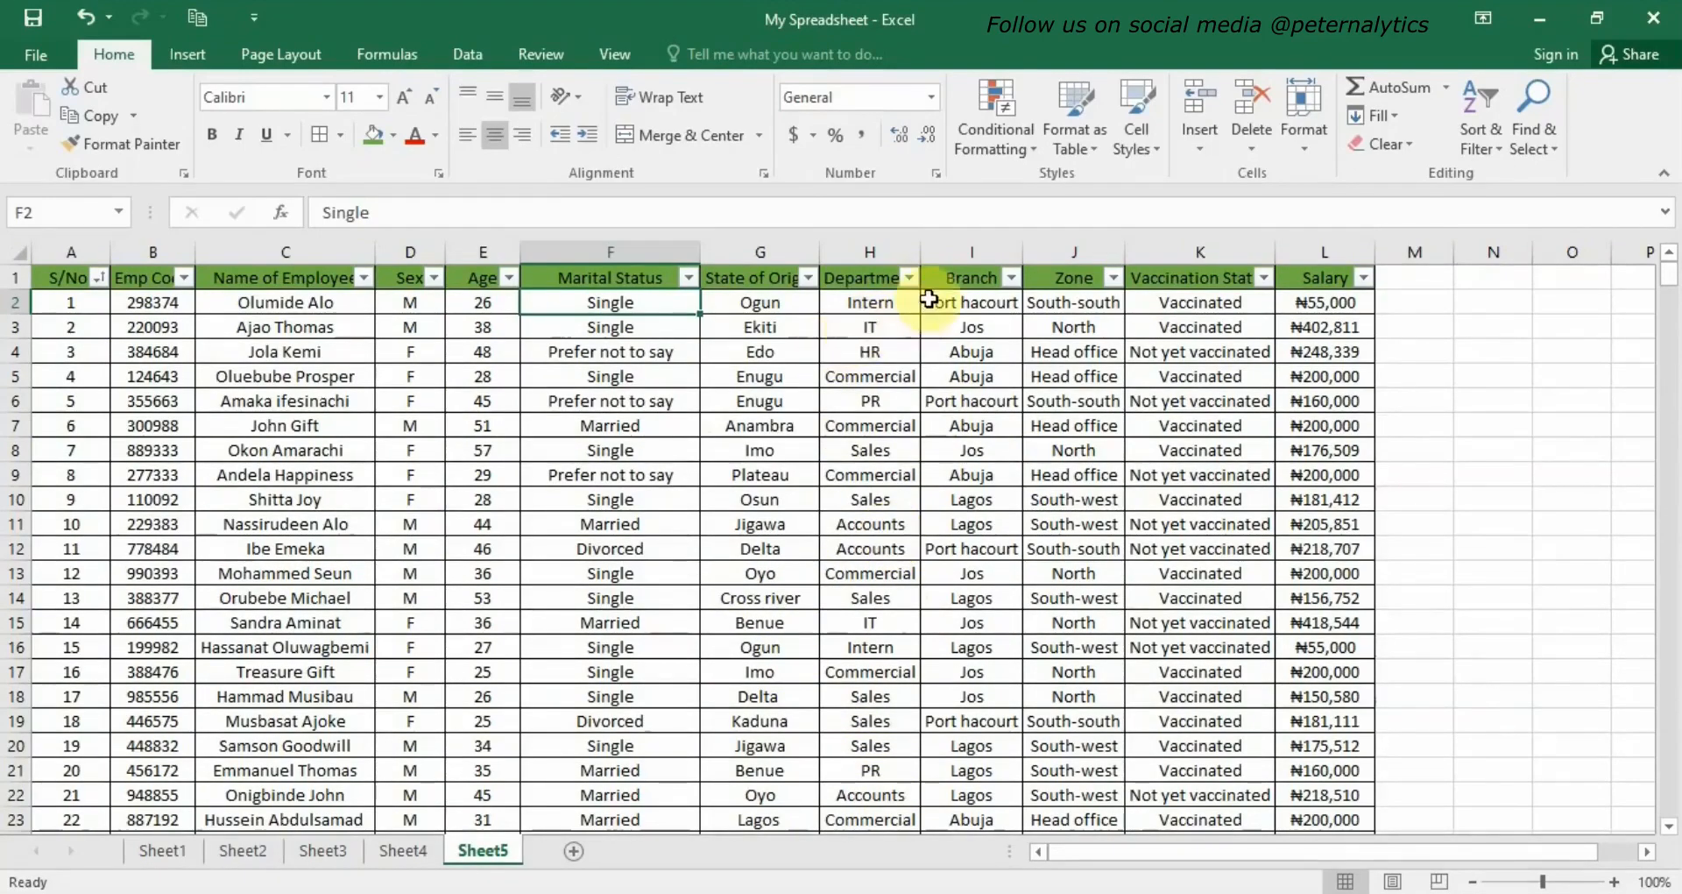
pyautogui.click(910, 278)
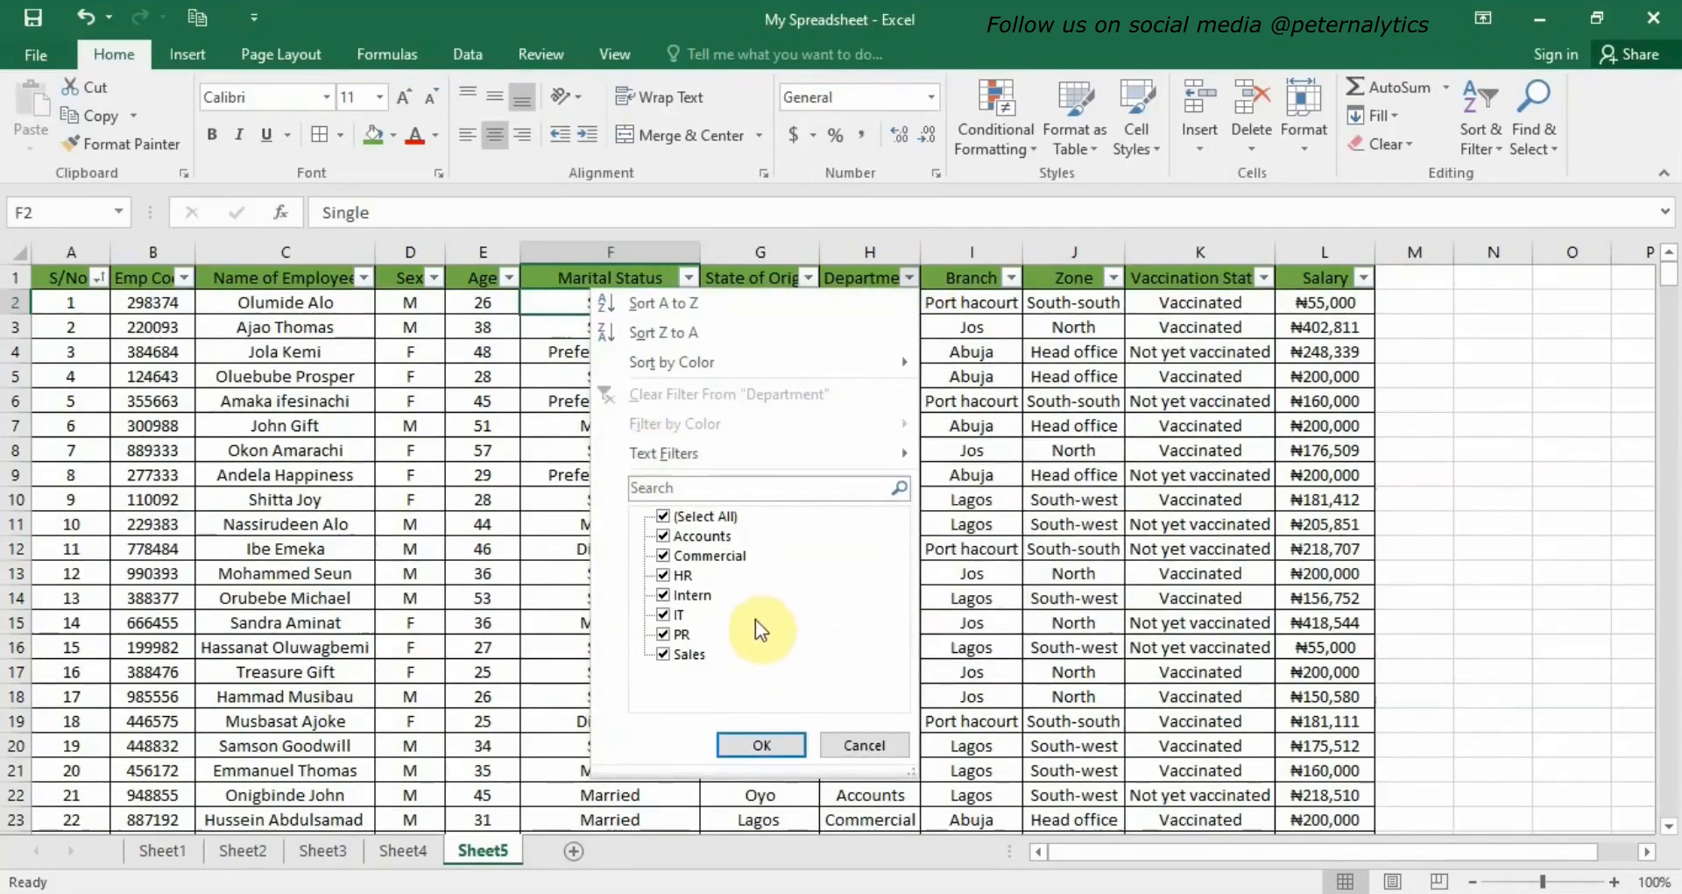
pyautogui.click(662, 518)
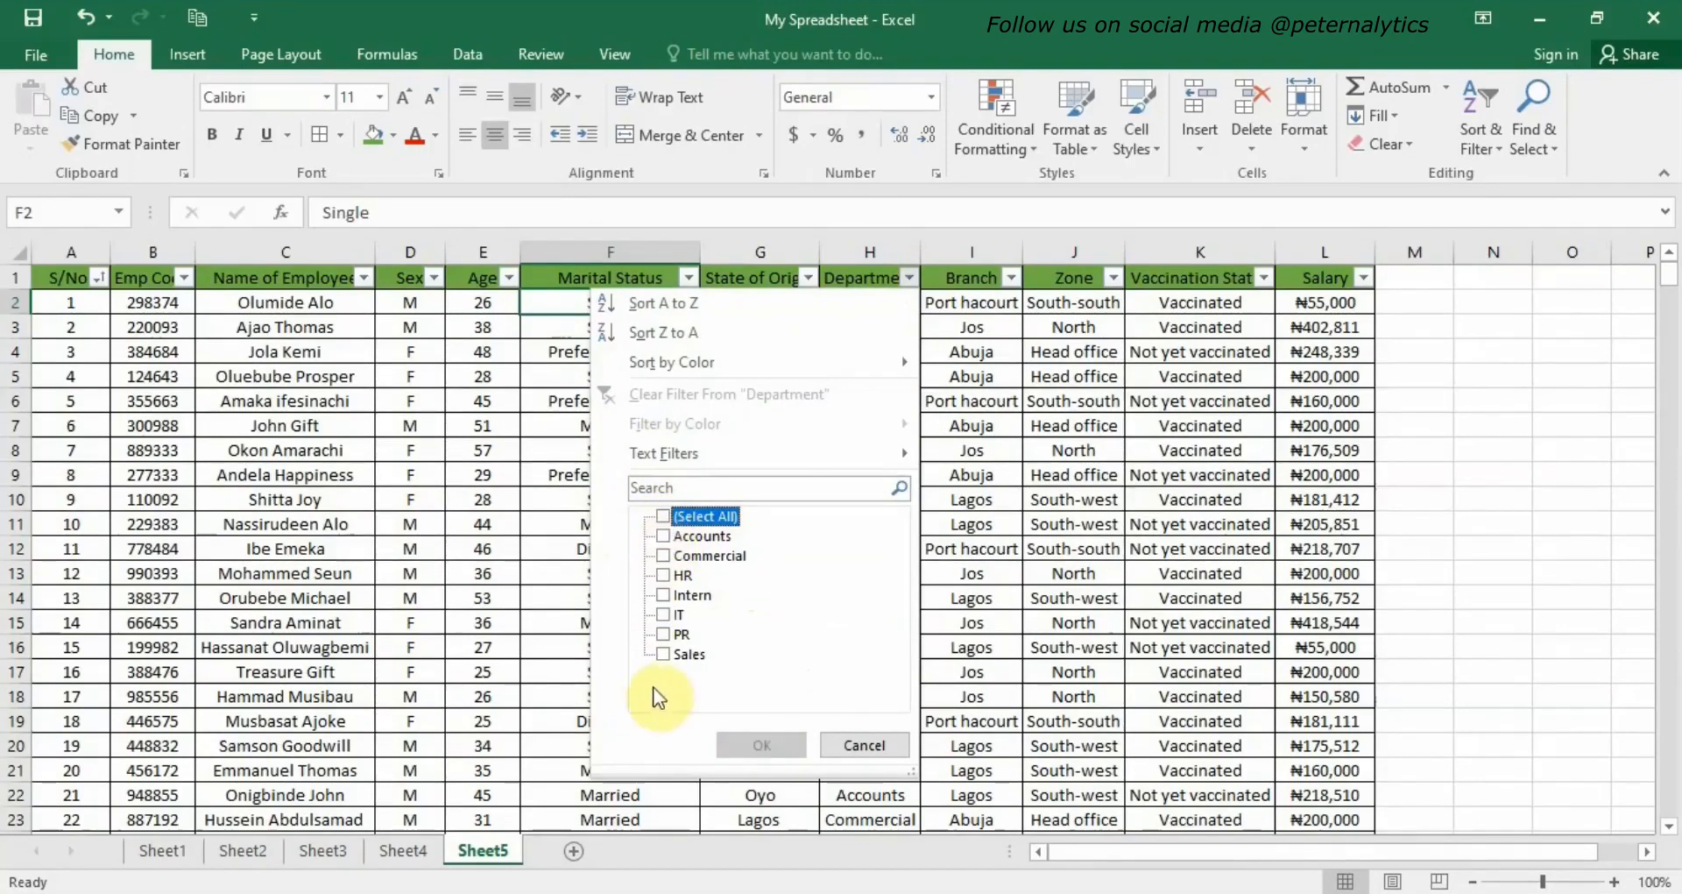
pyautogui.click(667, 555)
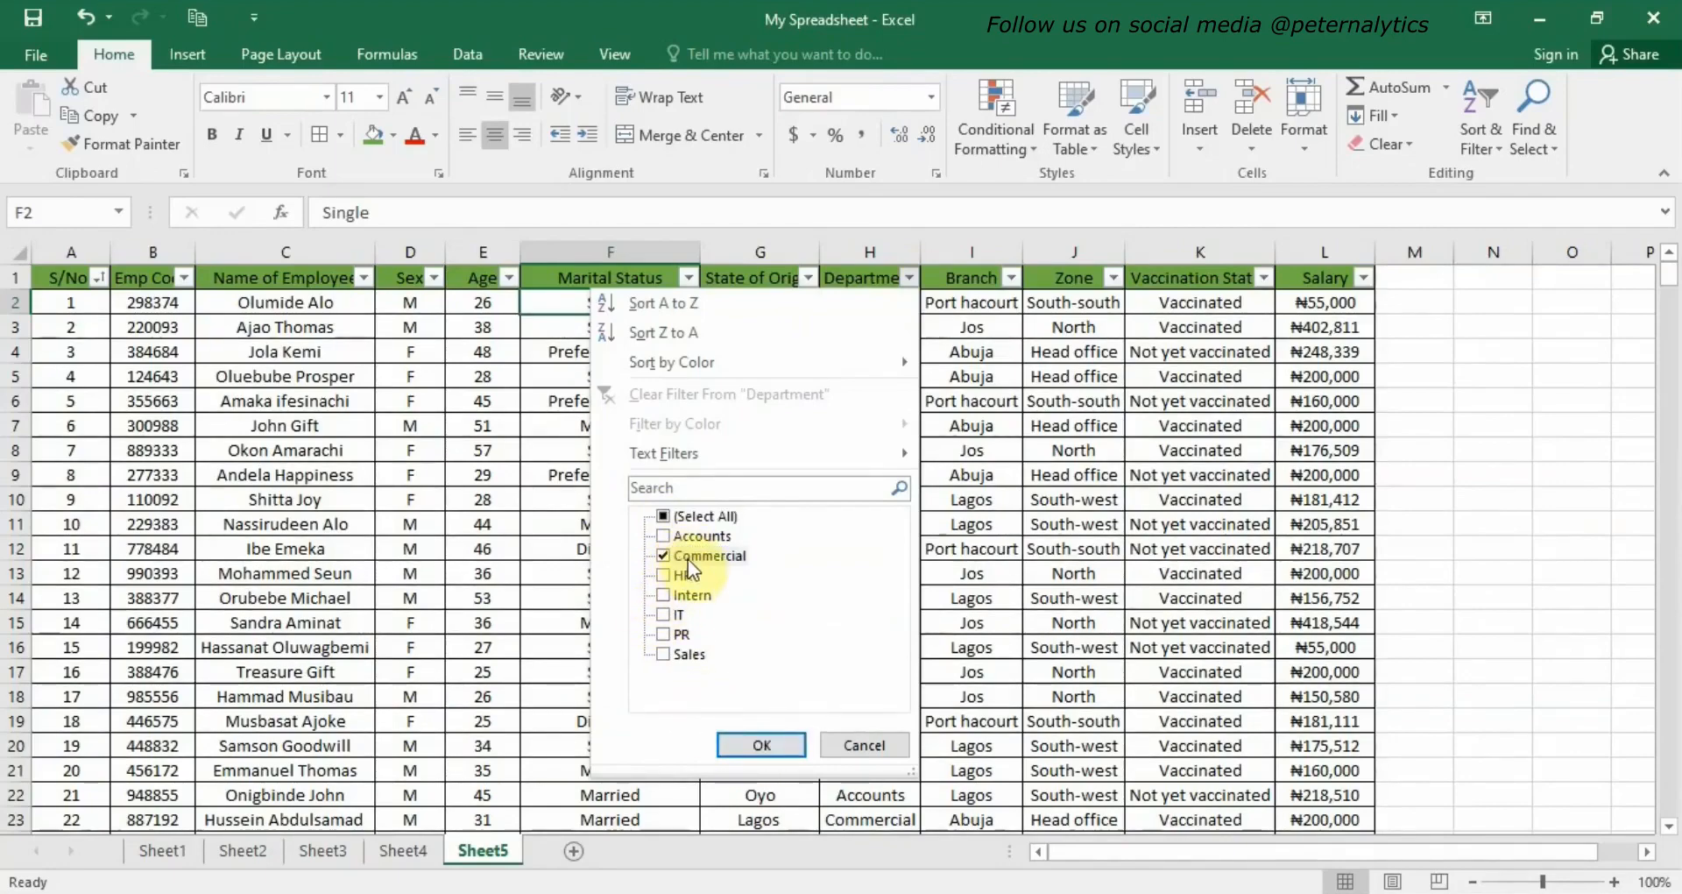
pyautogui.click(755, 745)
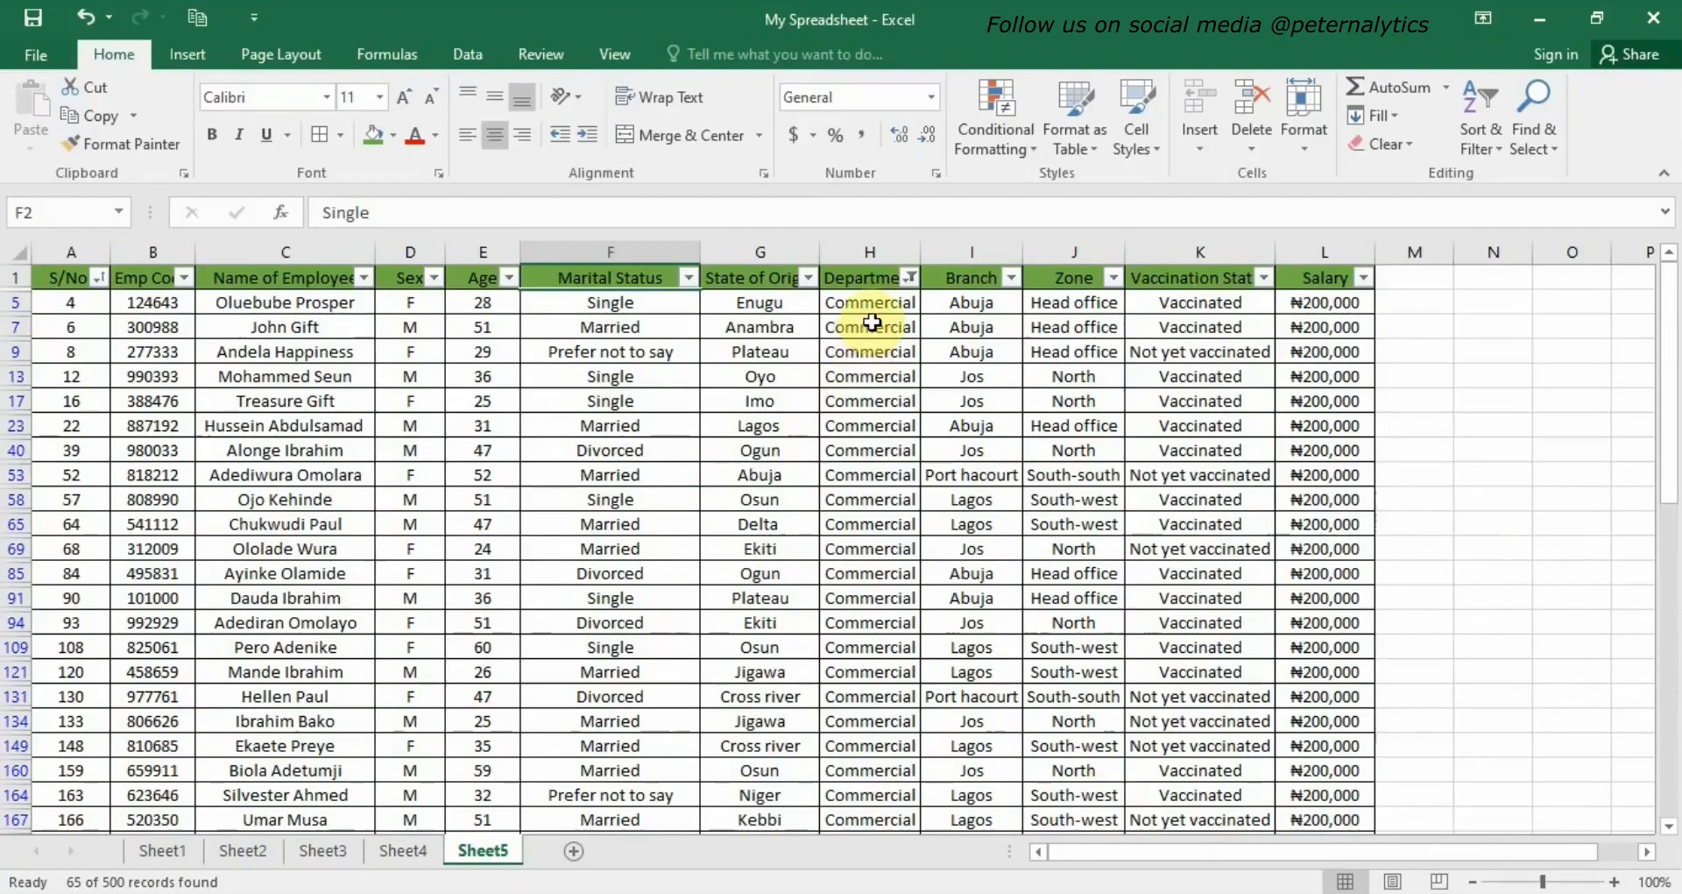
# - Look through the Commercial records and select the S/No. values from A5 down to count them
pyautogui.scroll(-2, 857, 521)
pyautogui.scroll(-10, 859, 505)
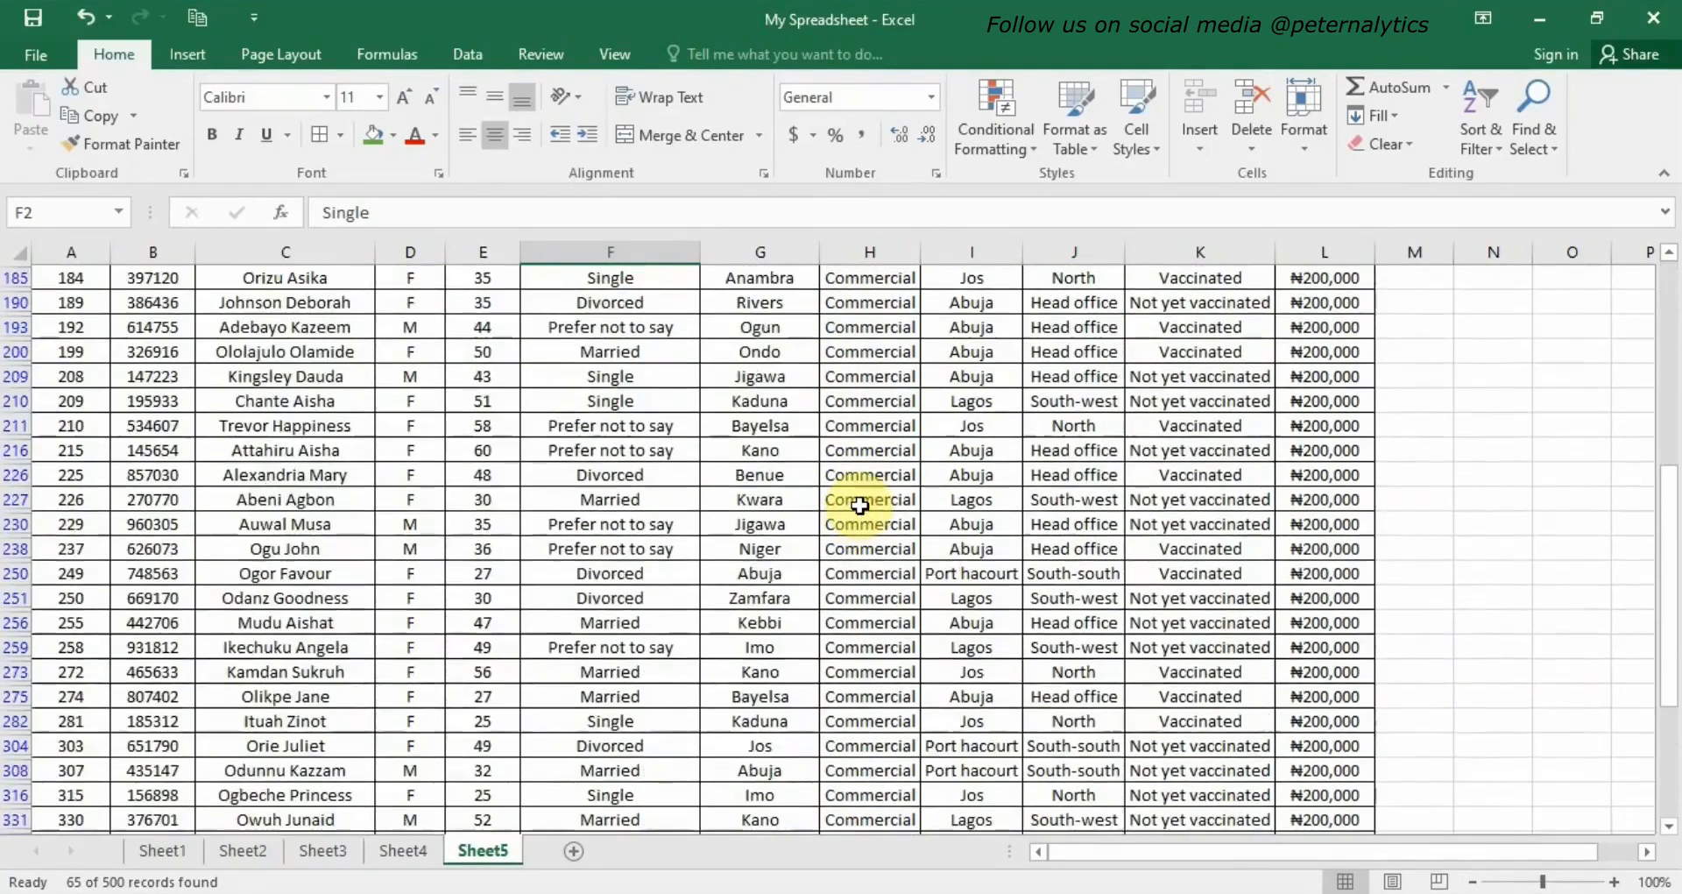
pyautogui.scroll(-5, 859, 505)
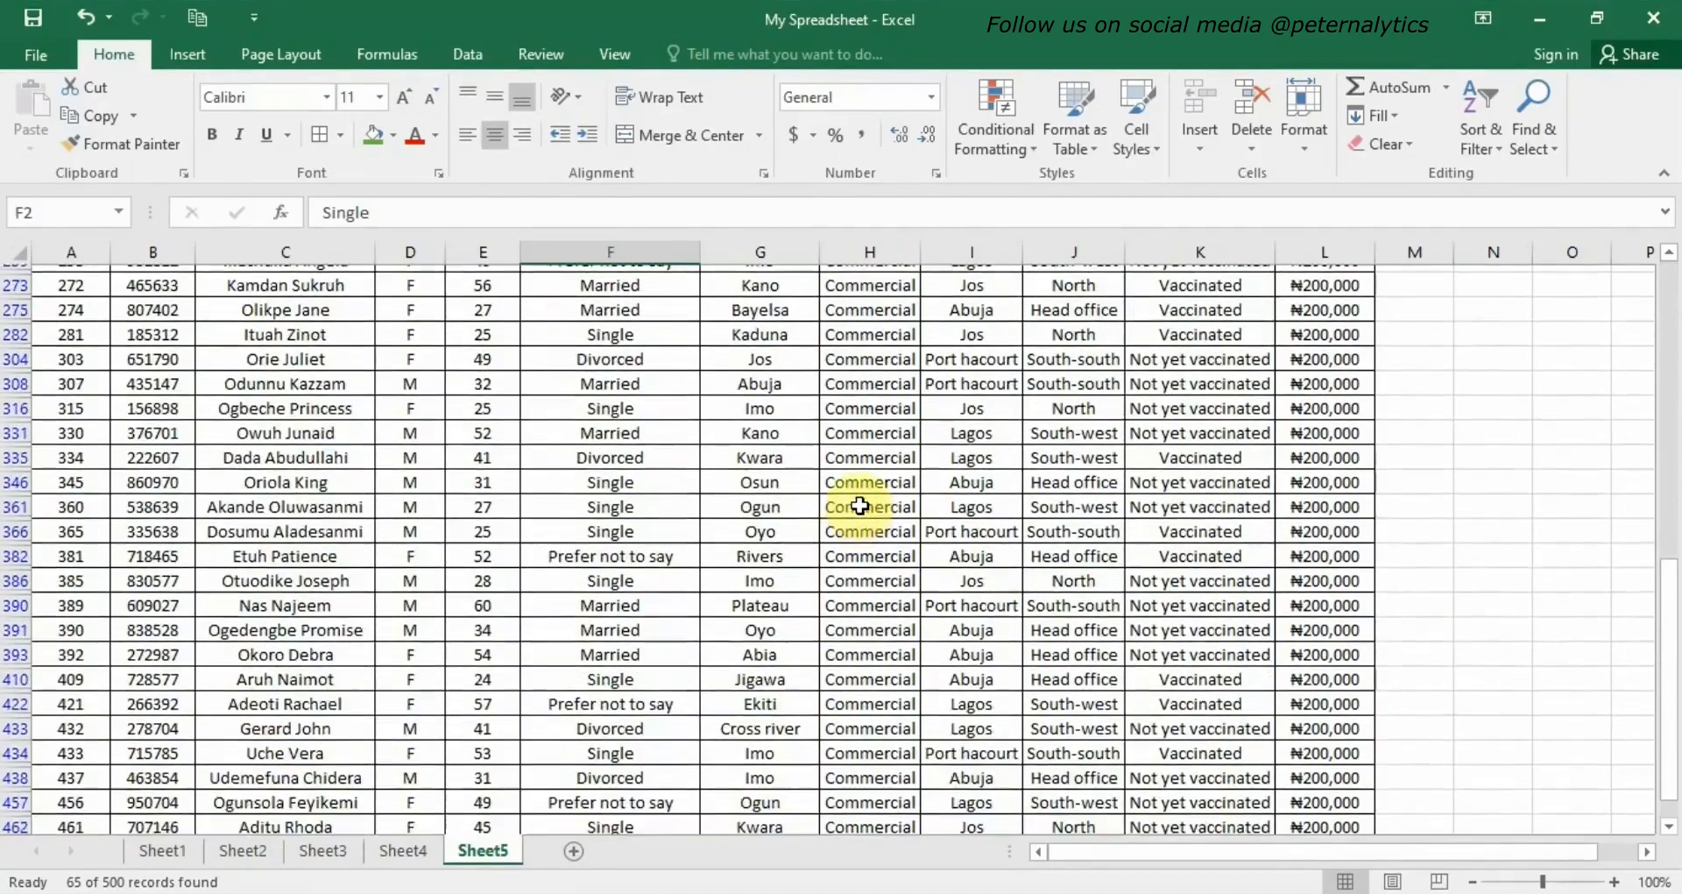
pyautogui.scroll(13, 859, 506)
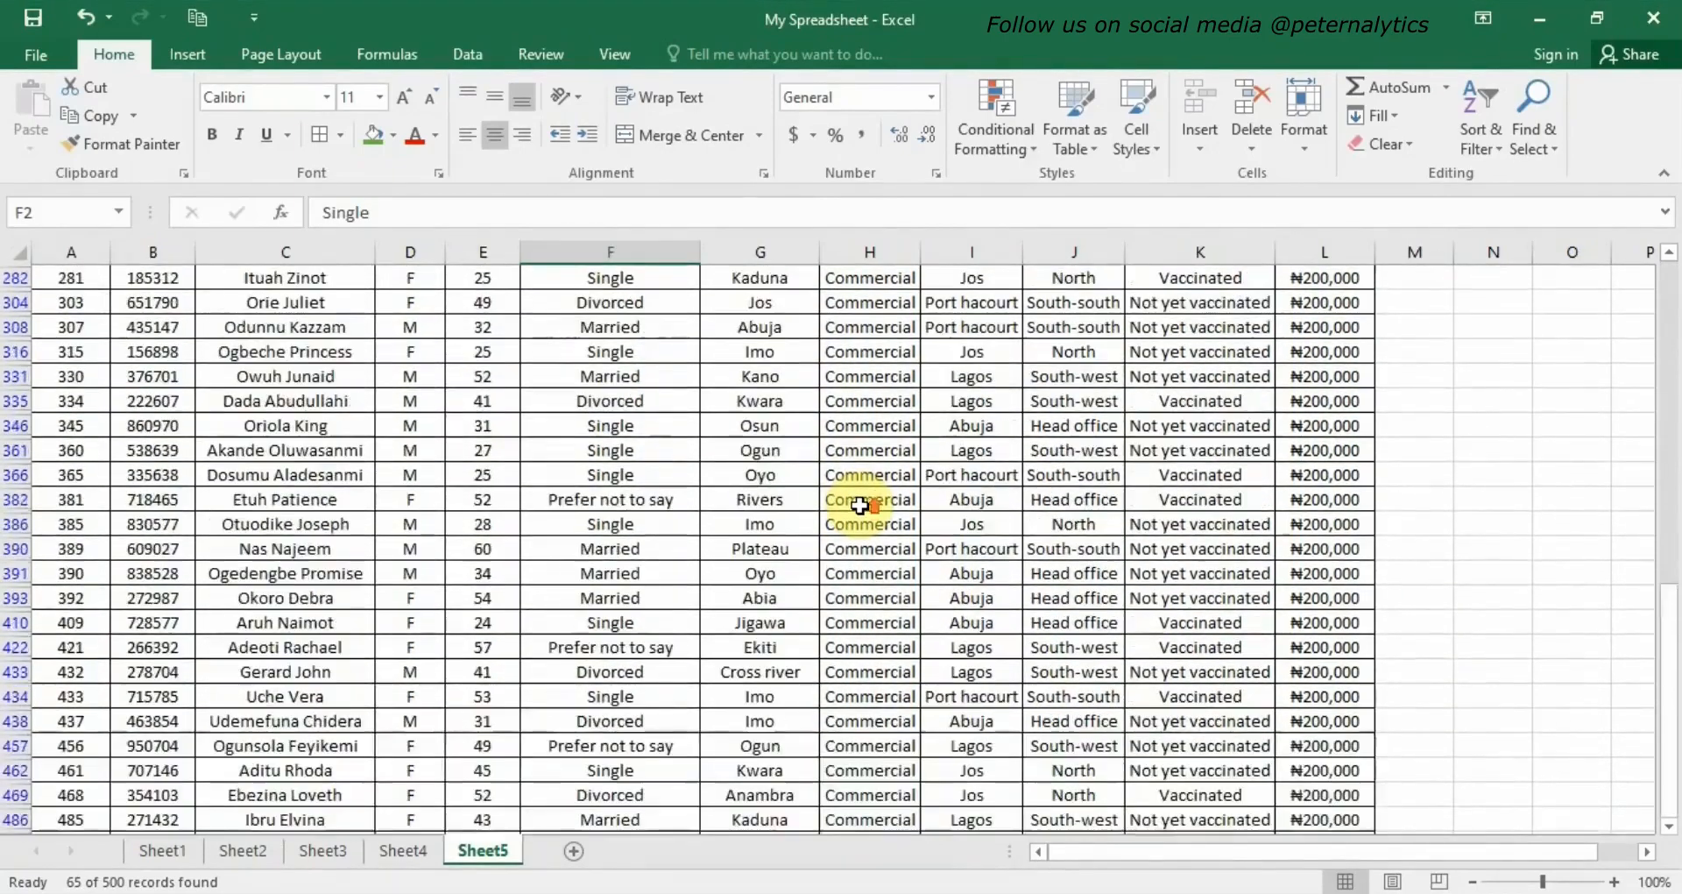
pyautogui.scroll(3, 867, 495)
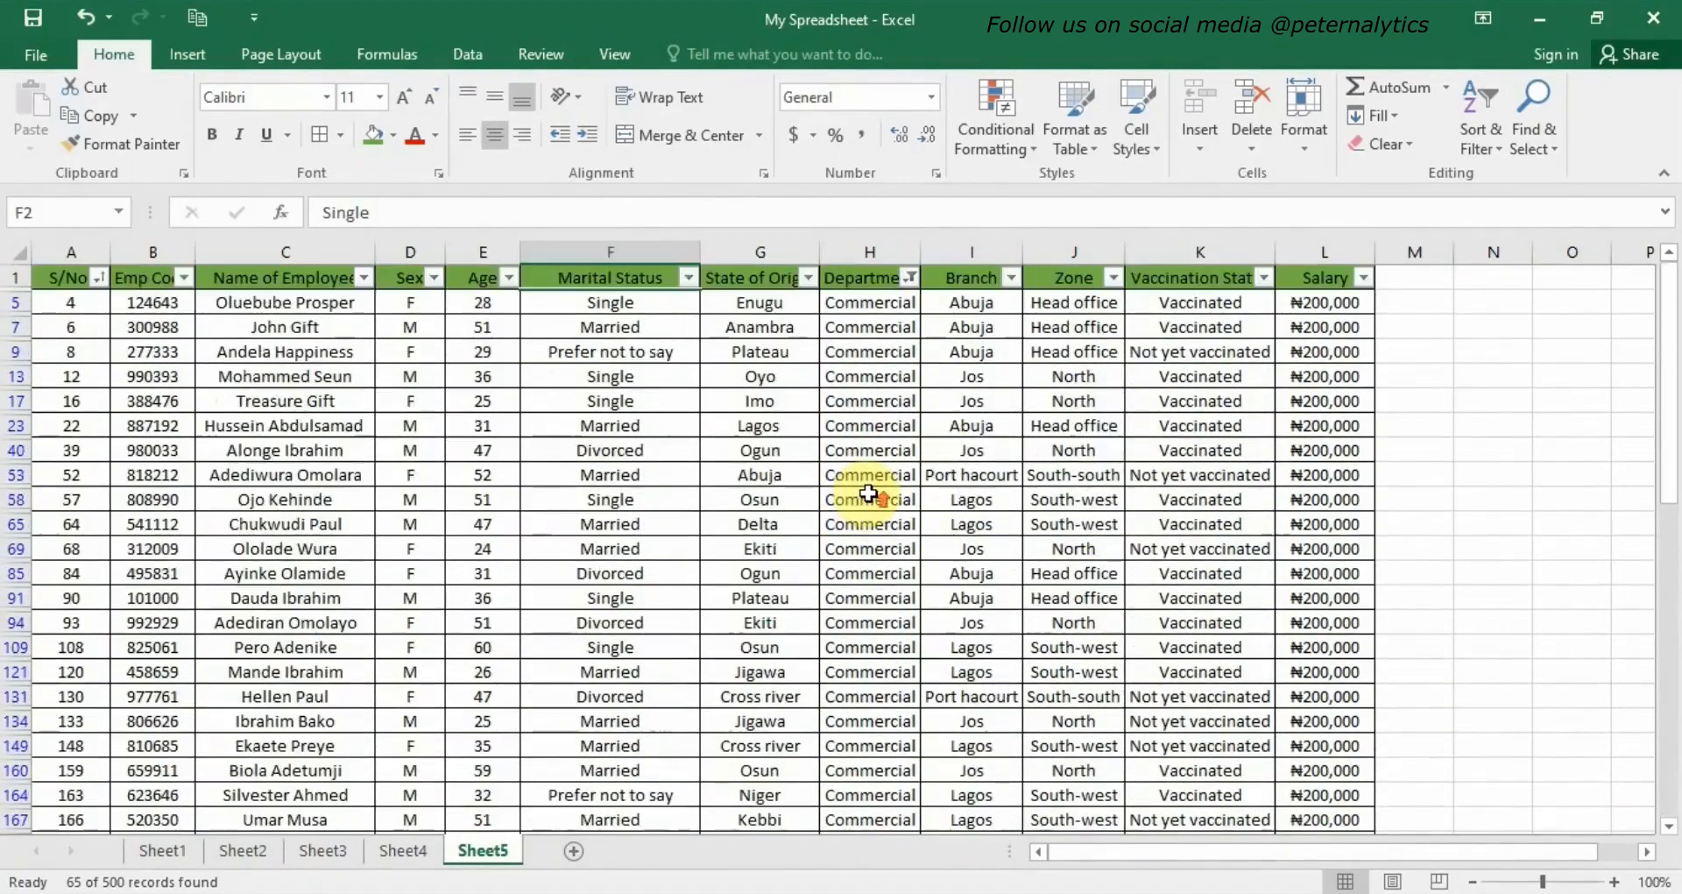
pyautogui.click(64, 299)
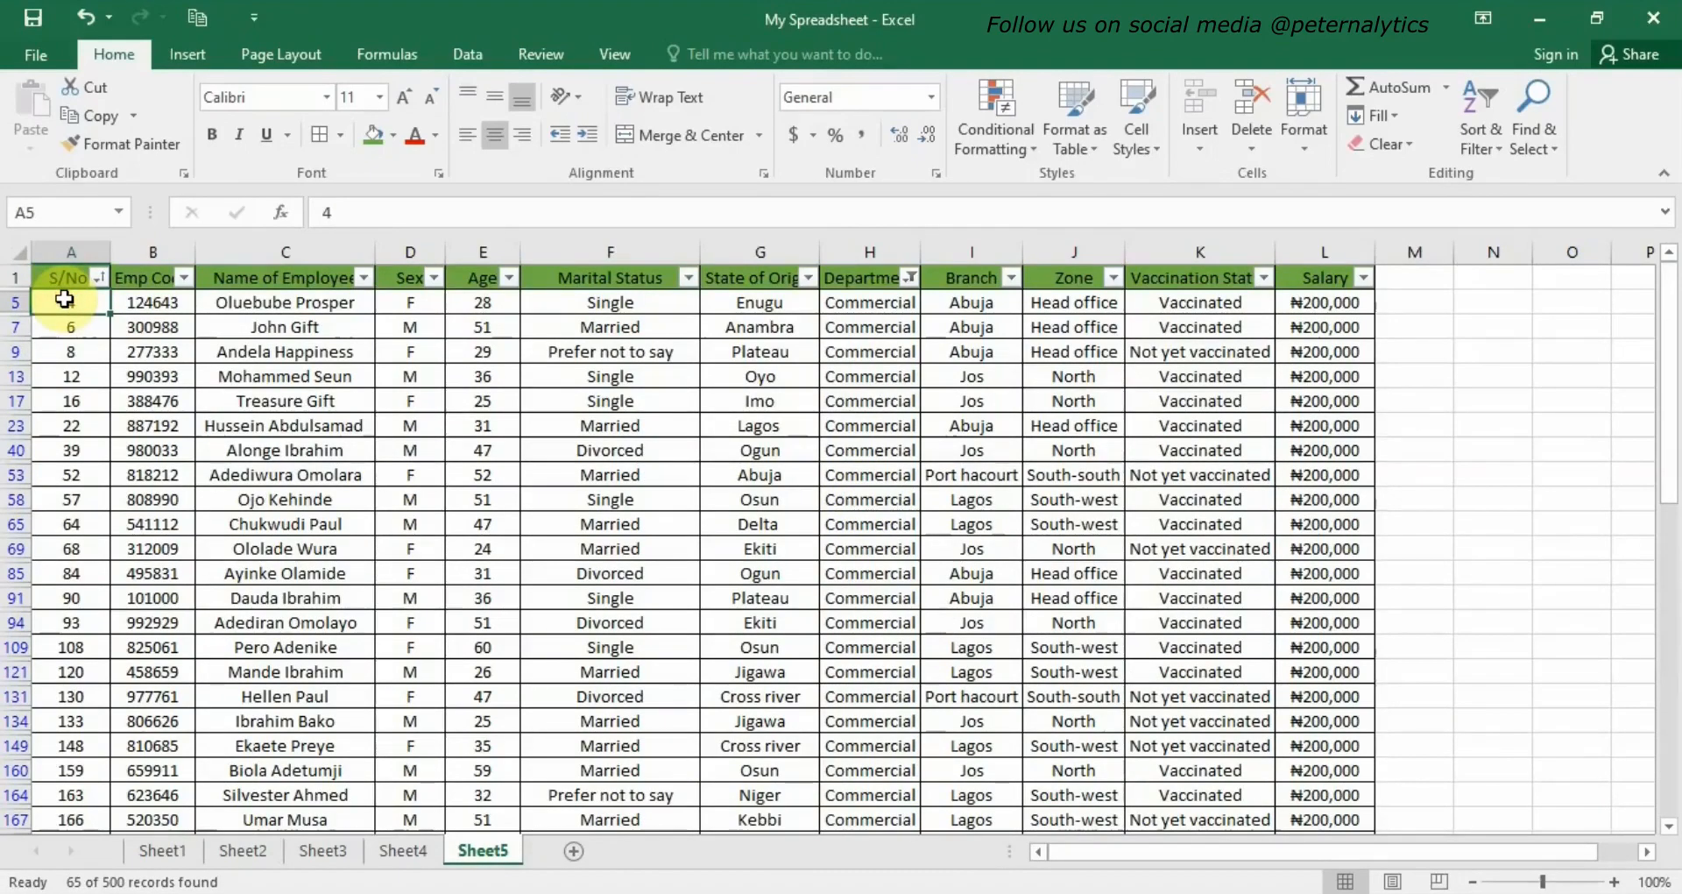
pyautogui.hotkey('ctrl', 'shift', 'Down')
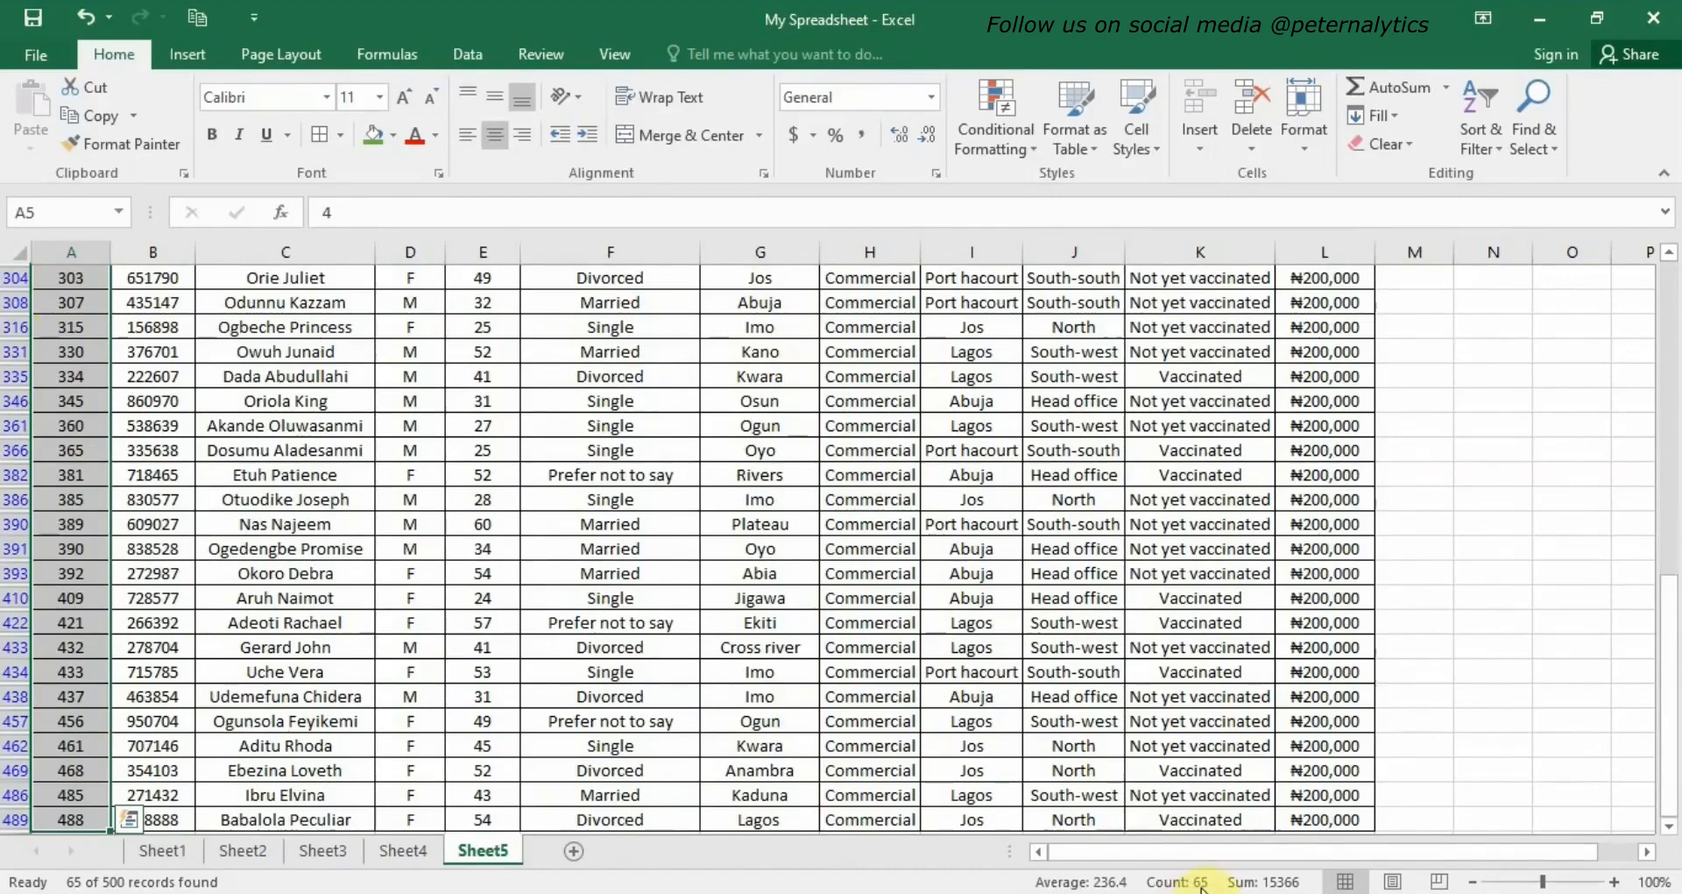
pyautogui.scroll(12, 889, 592)
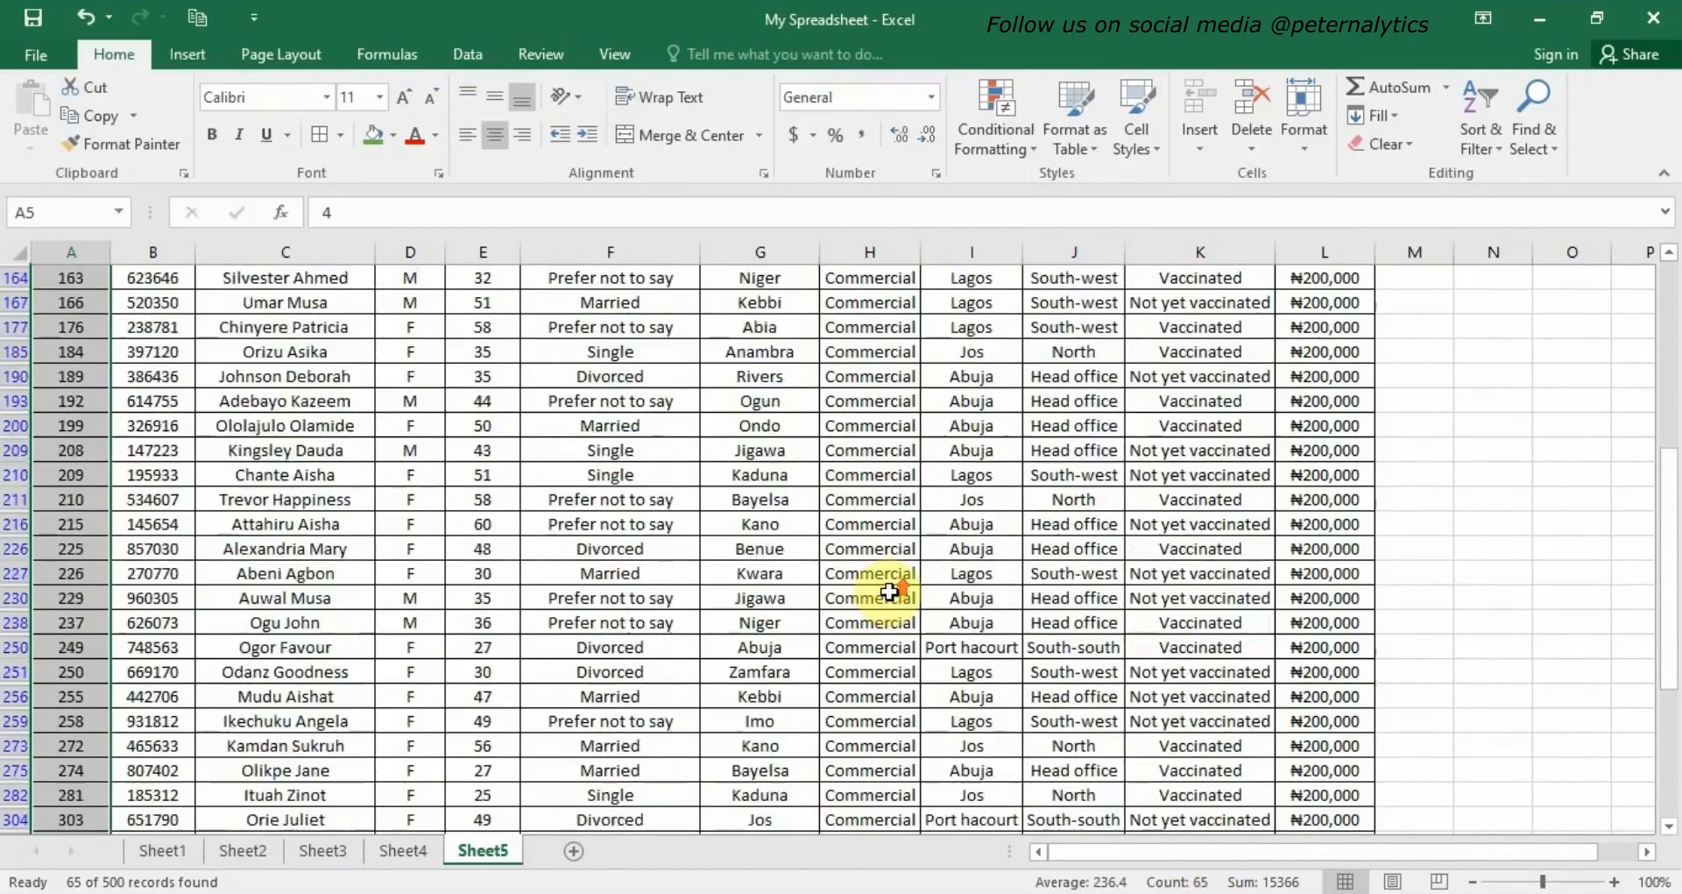
pyautogui.scroll(5, 889, 591)
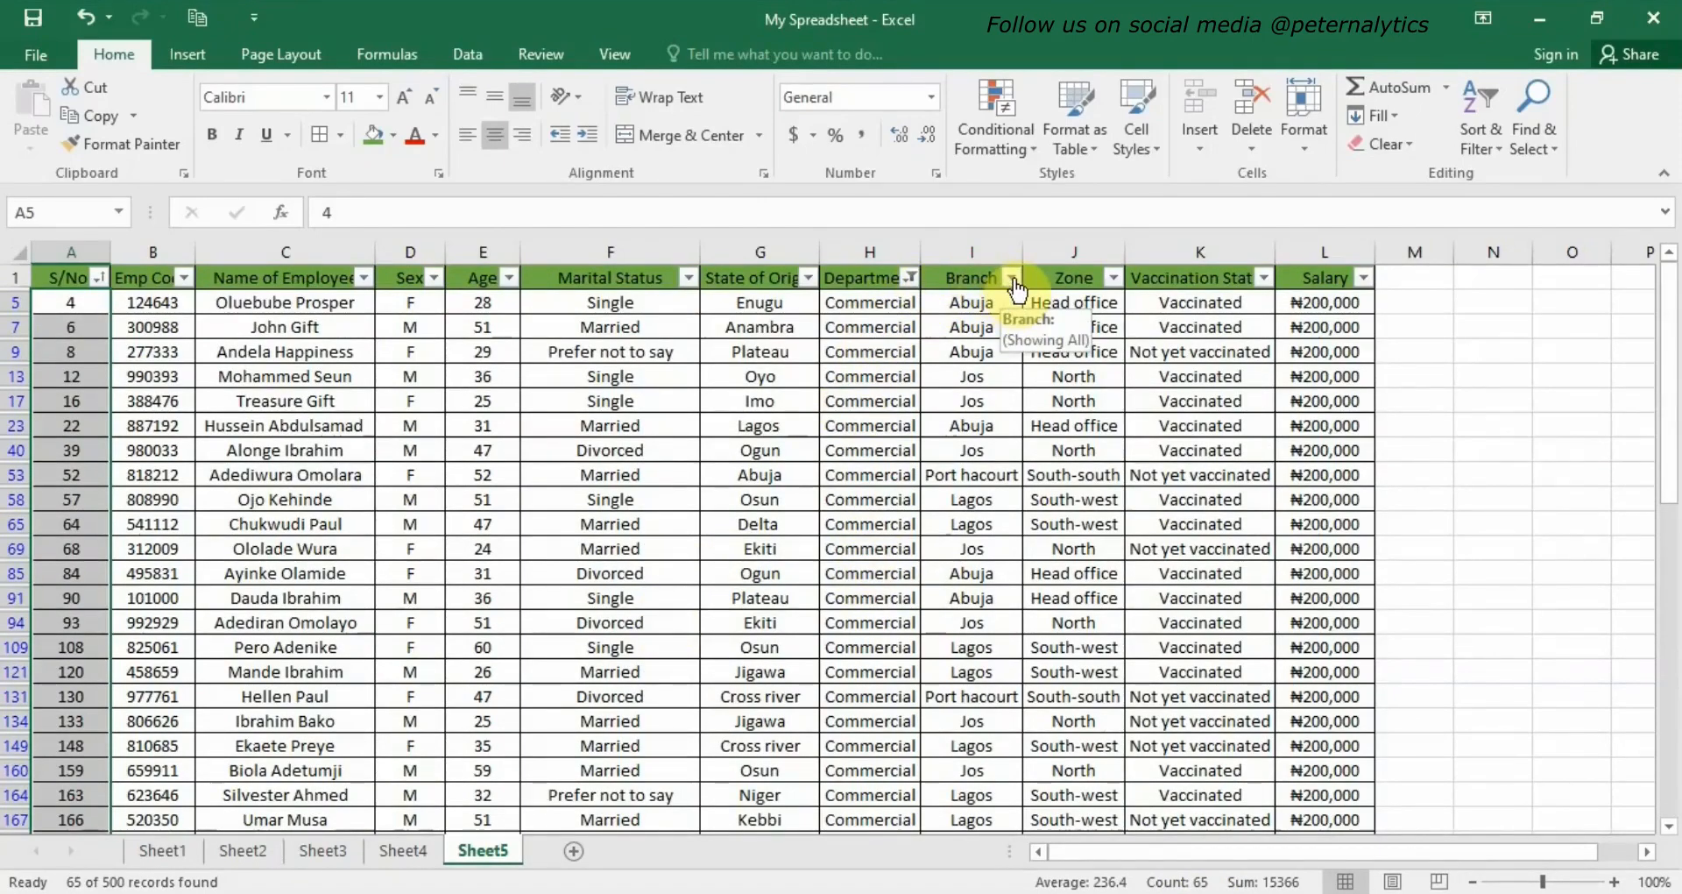
# - Filter the Zone column to show only Head office within the Commercial records
pyautogui.click(1013, 279)
pyautogui.click(1113, 278)
pyautogui.click(1112, 278)
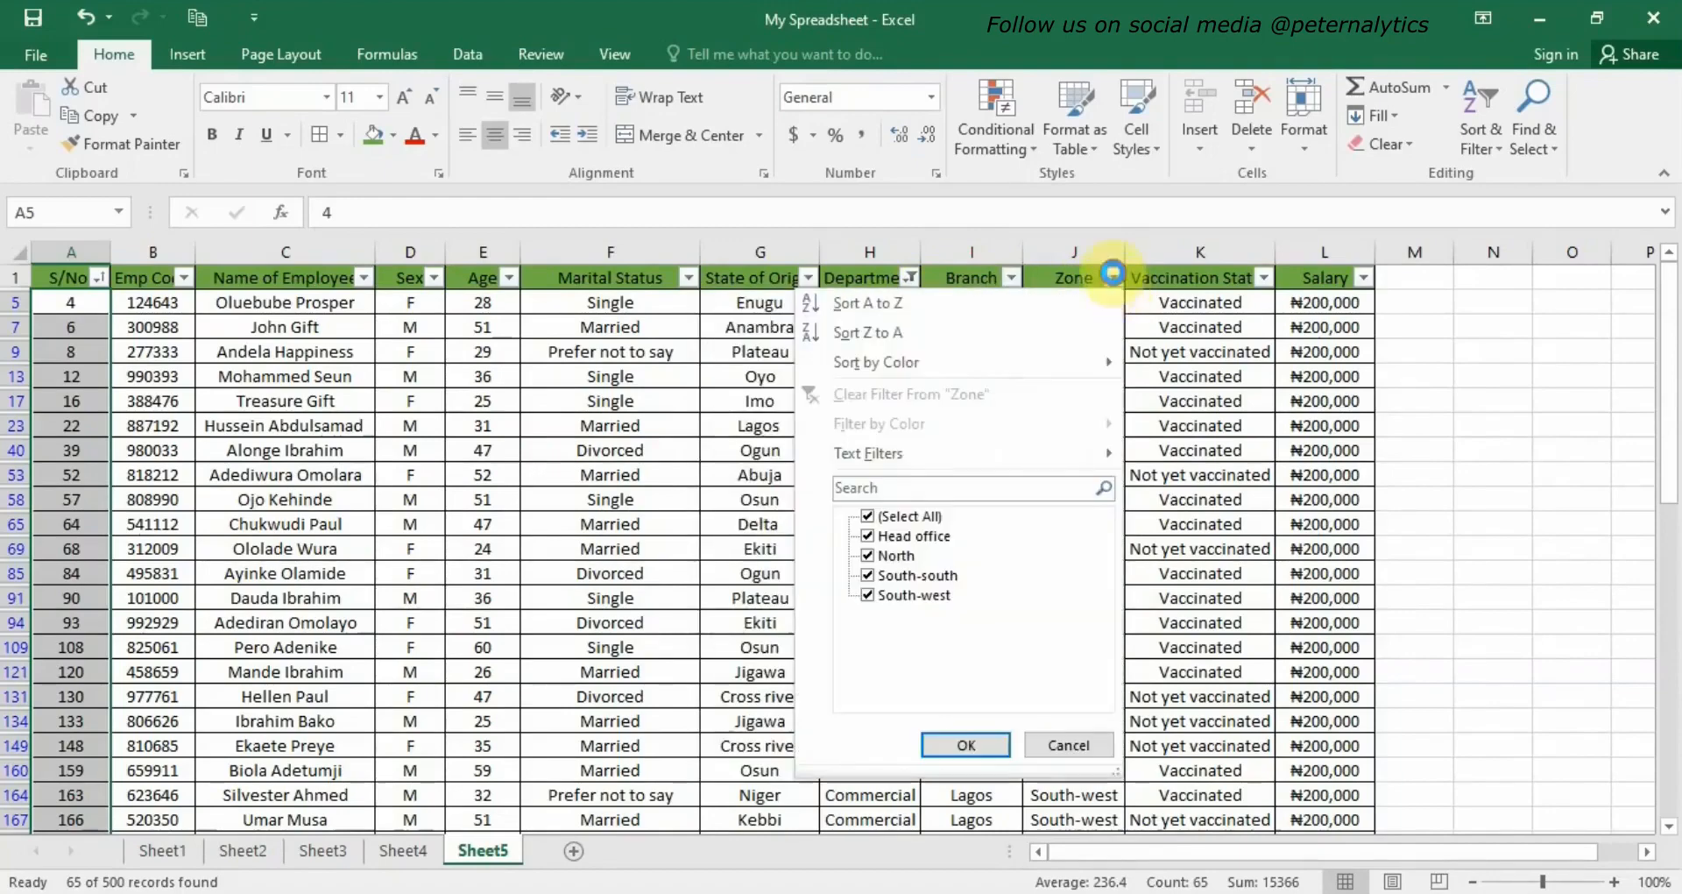
pyautogui.click(873, 513)
pyautogui.click(868, 537)
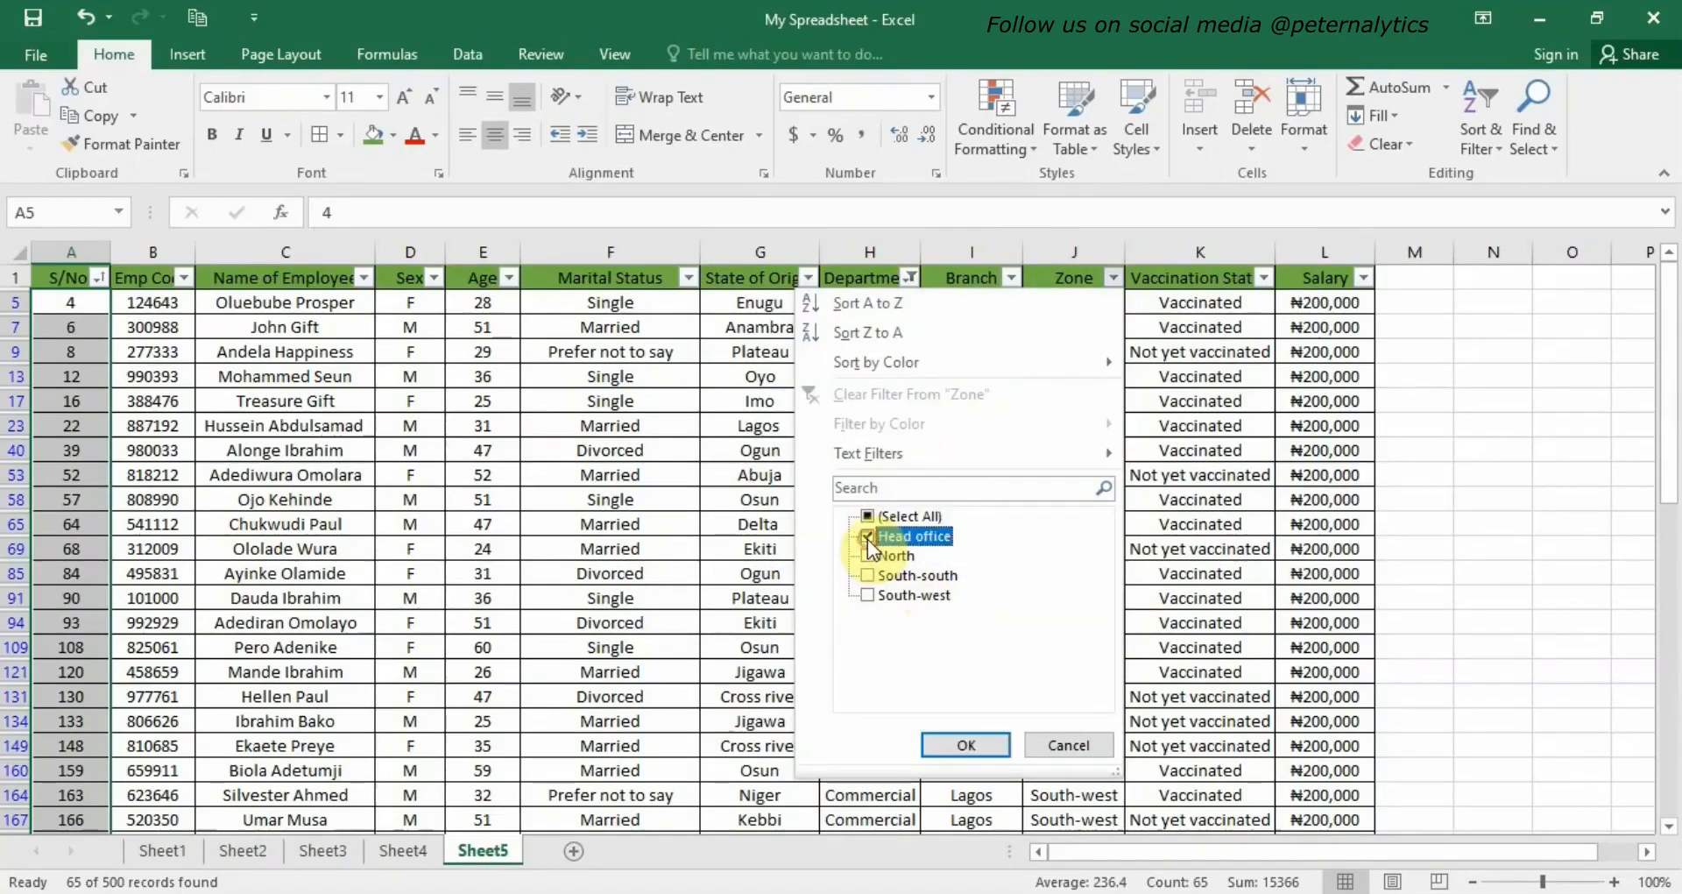
pyautogui.click(966, 745)
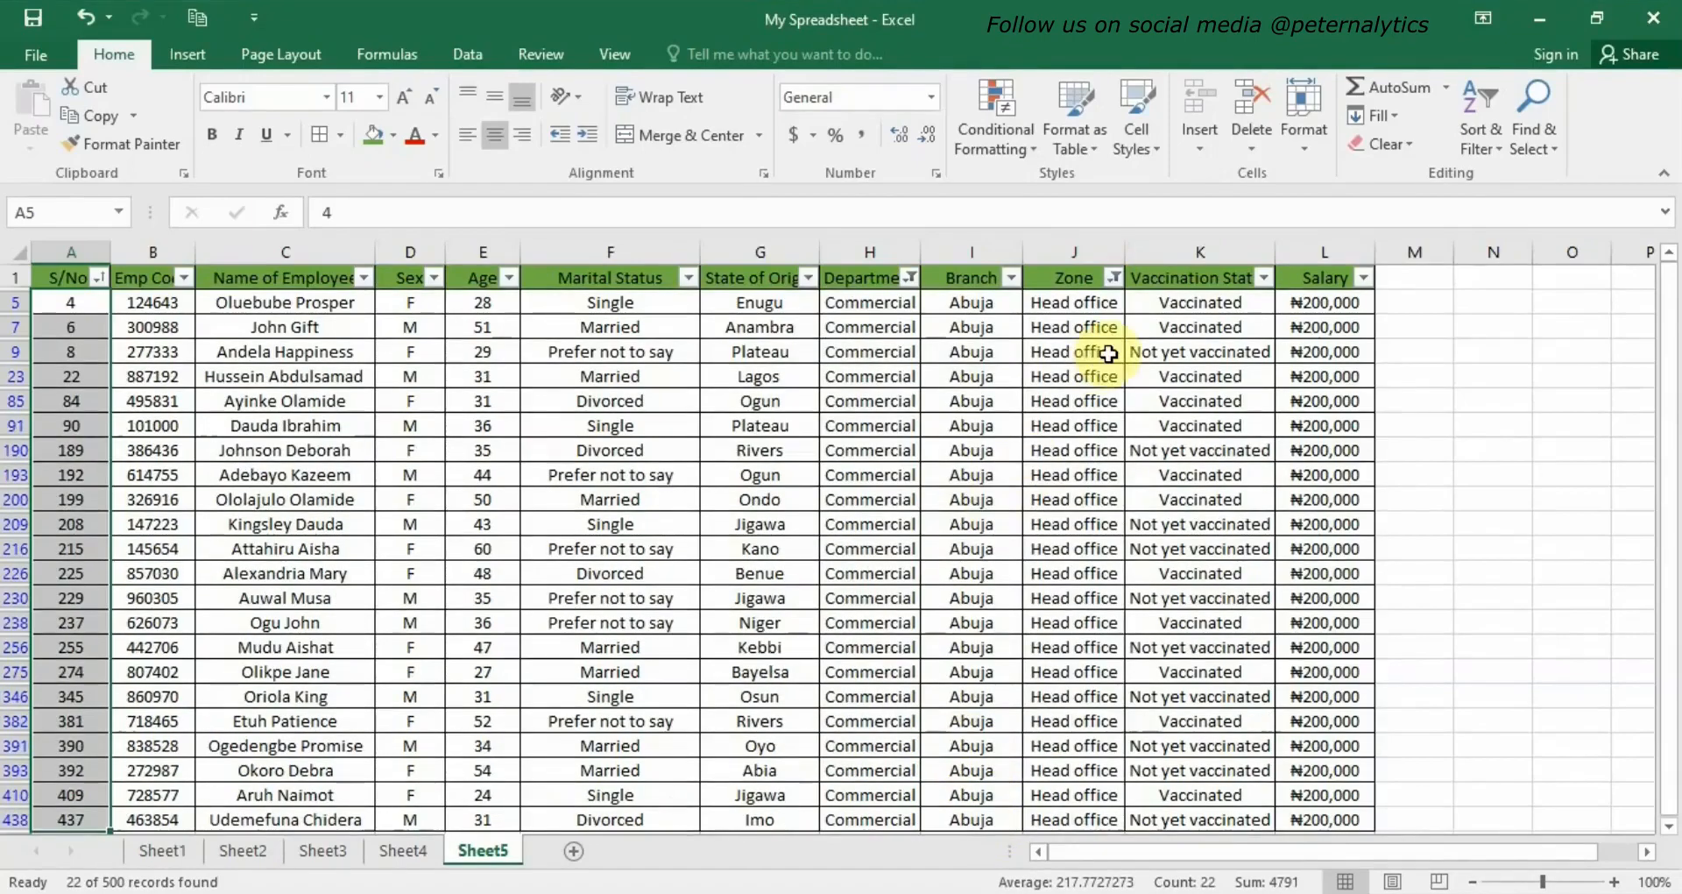
# - Filter the Vaccination Status column to show only Vaccinated employees within the Commercial Head office records
pyautogui.scroll(-1, 973, 541)
pyautogui.scroll(1, 977, 543)
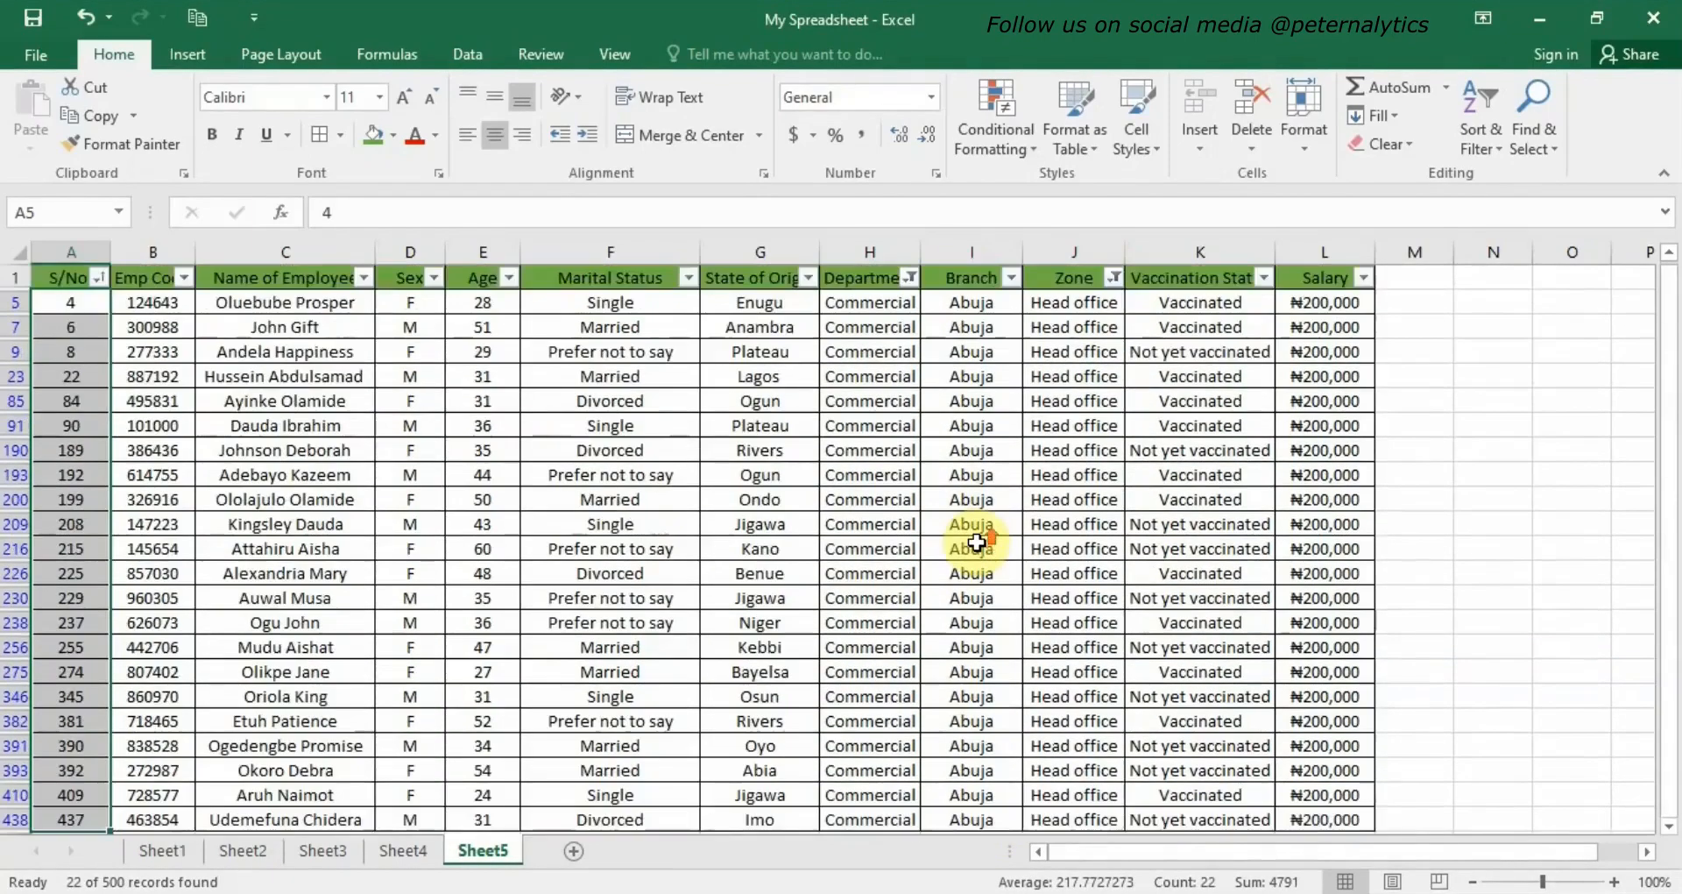
pyautogui.scroll(-2, 972, 539)
pyautogui.scroll(2, 904, 438)
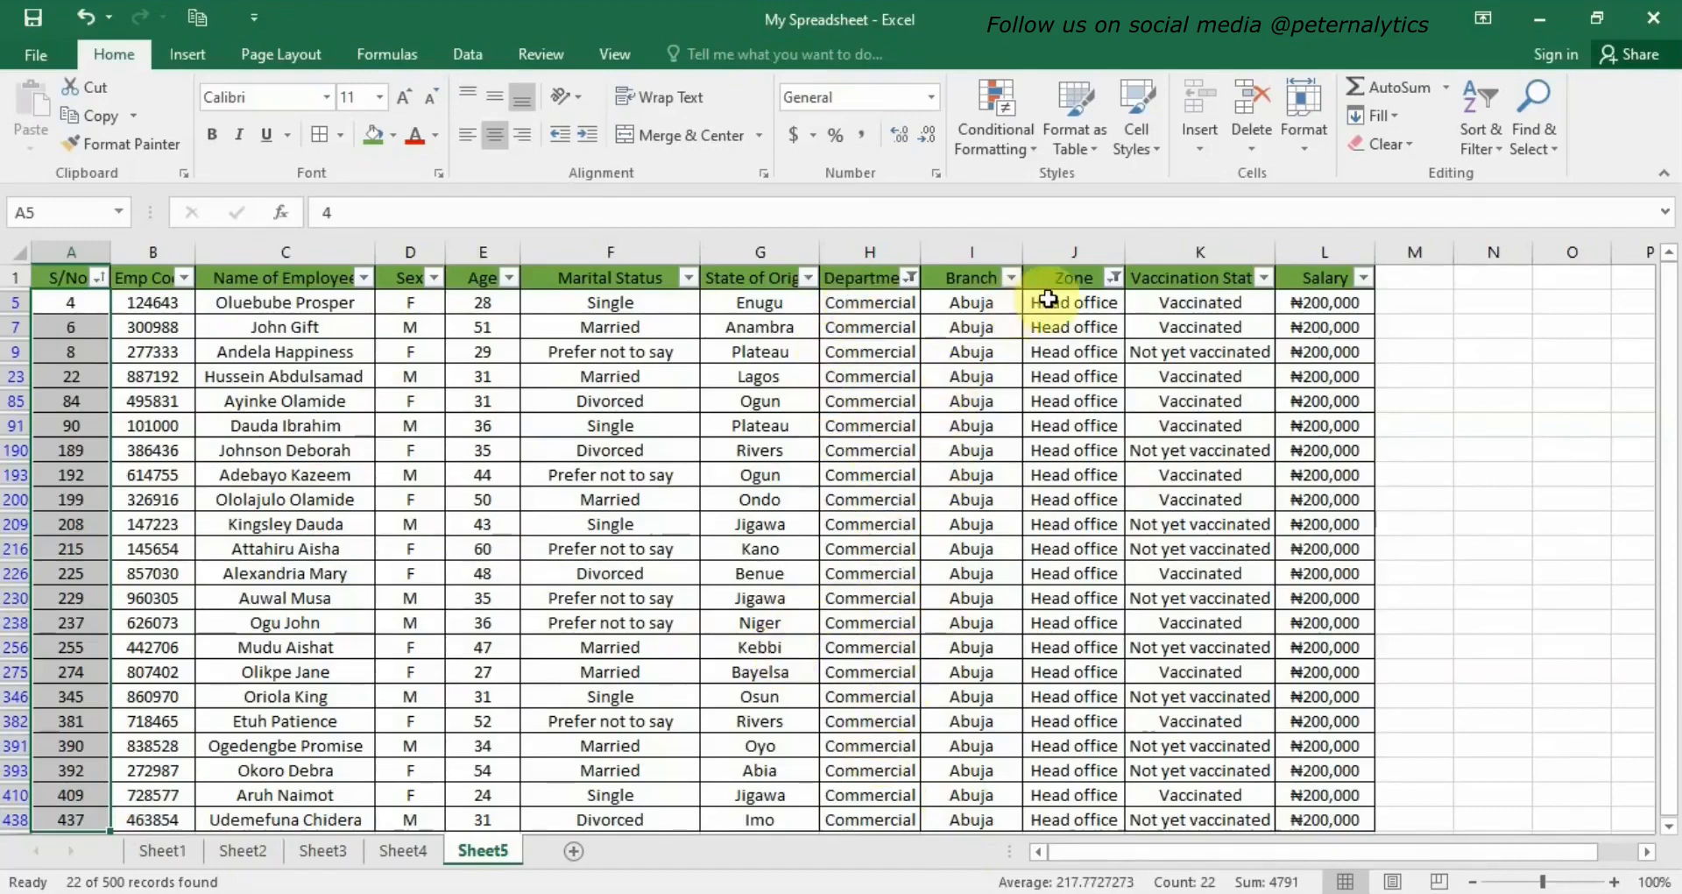
pyautogui.click(1264, 278)
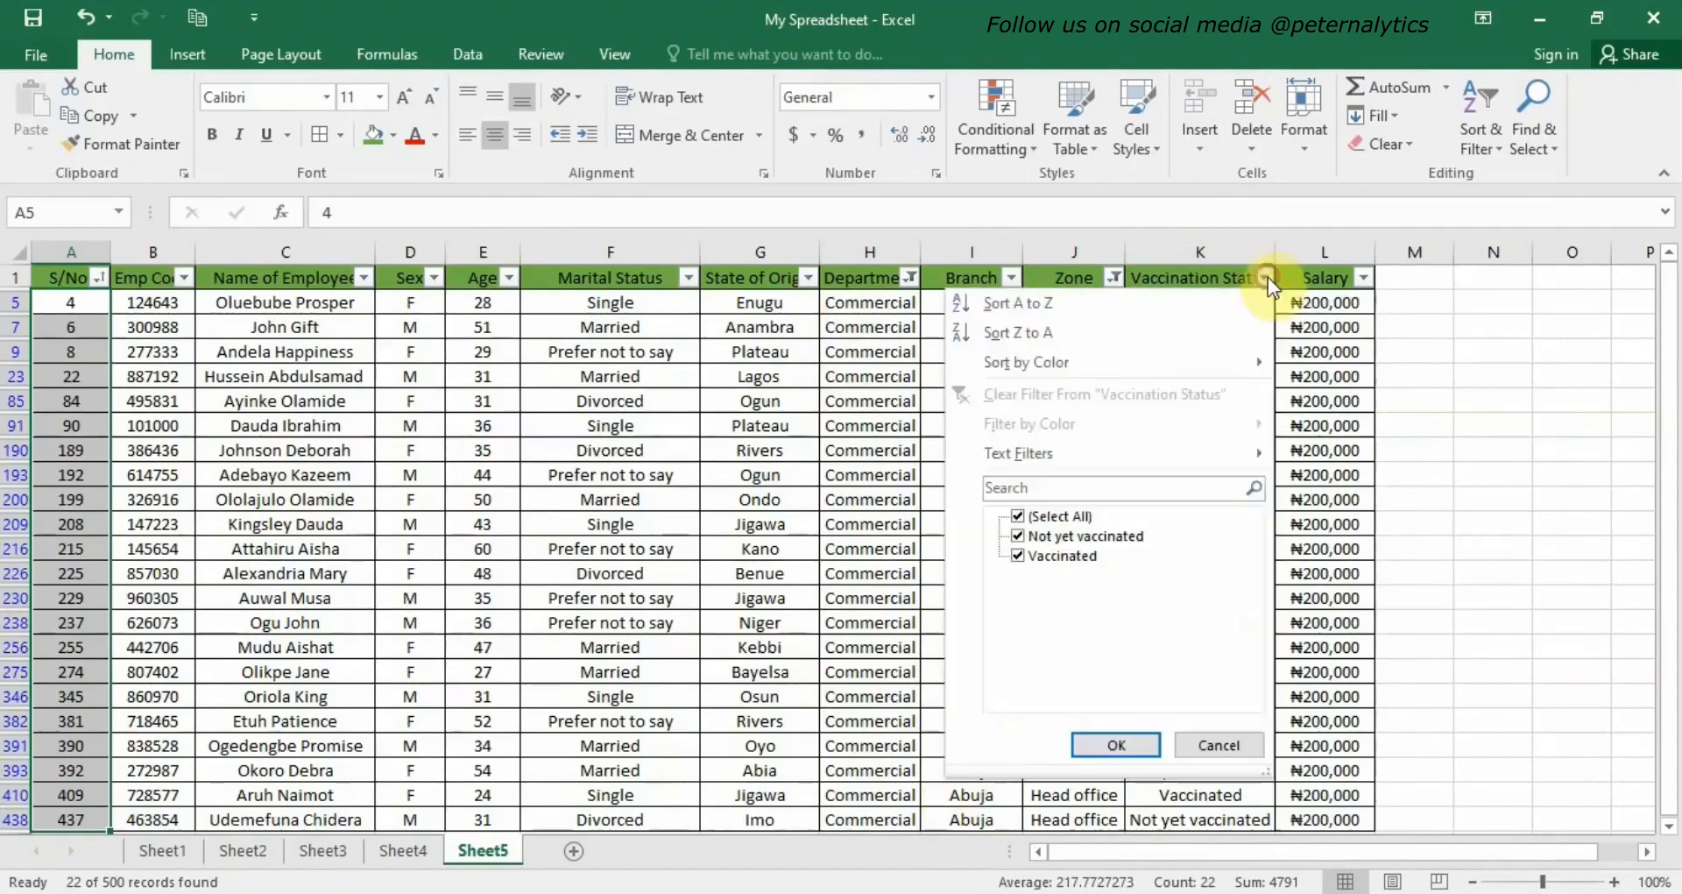
pyautogui.click(1017, 517)
pyautogui.click(1019, 556)
pyautogui.click(1117, 745)
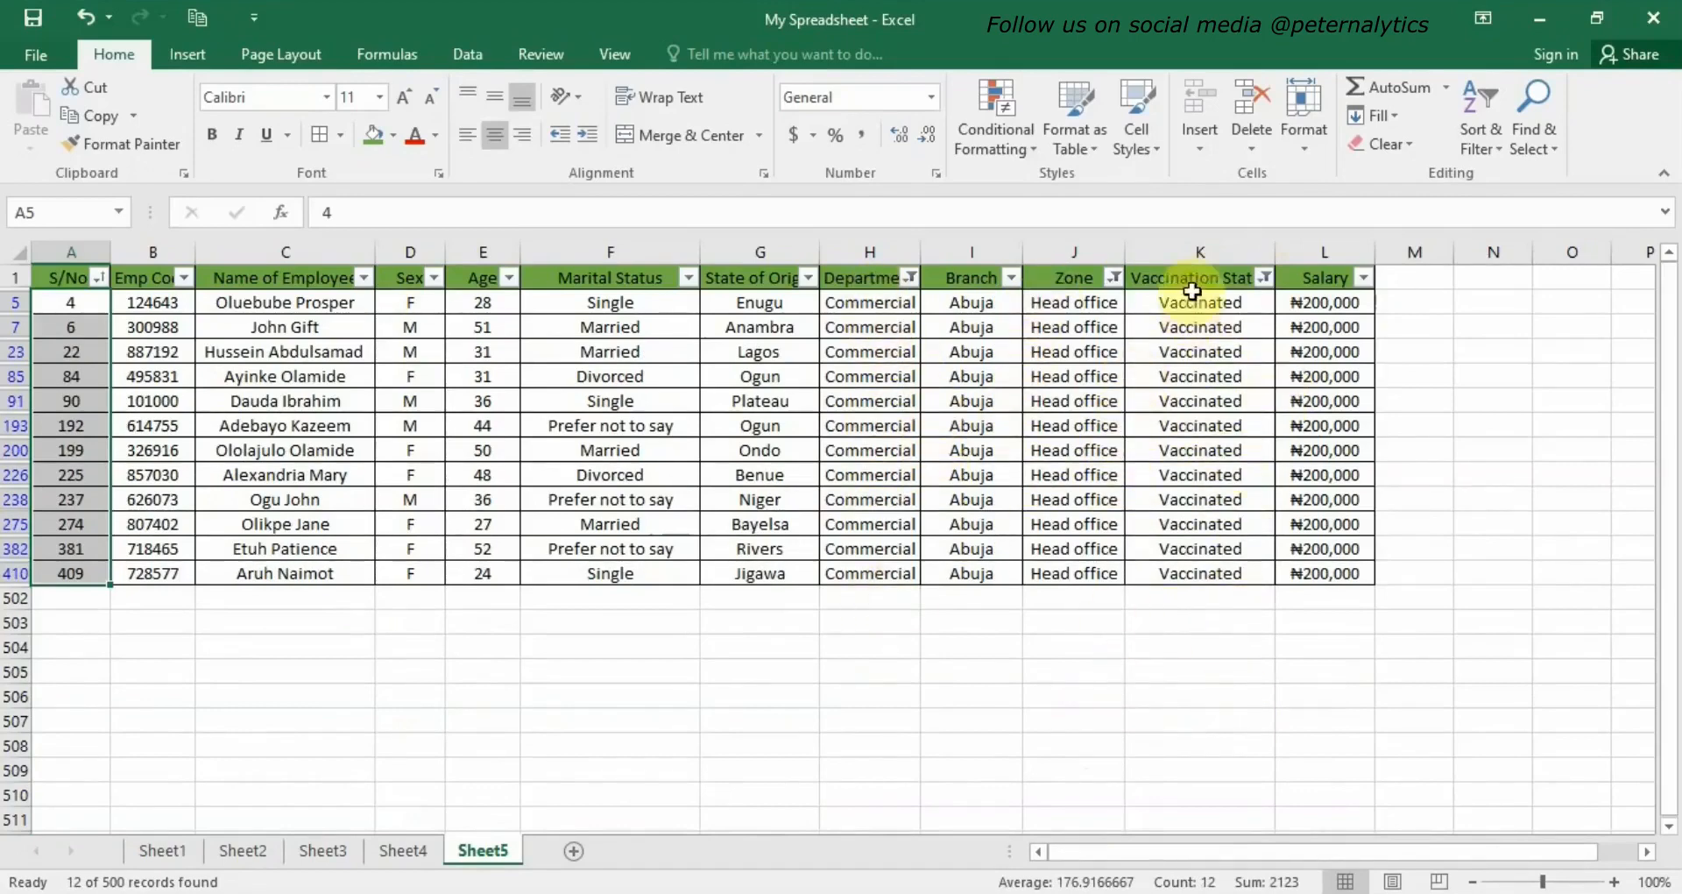
# - Filter the Sex column to show only M within the vaccinated Commercial Head office records
pyautogui.click(435, 279)
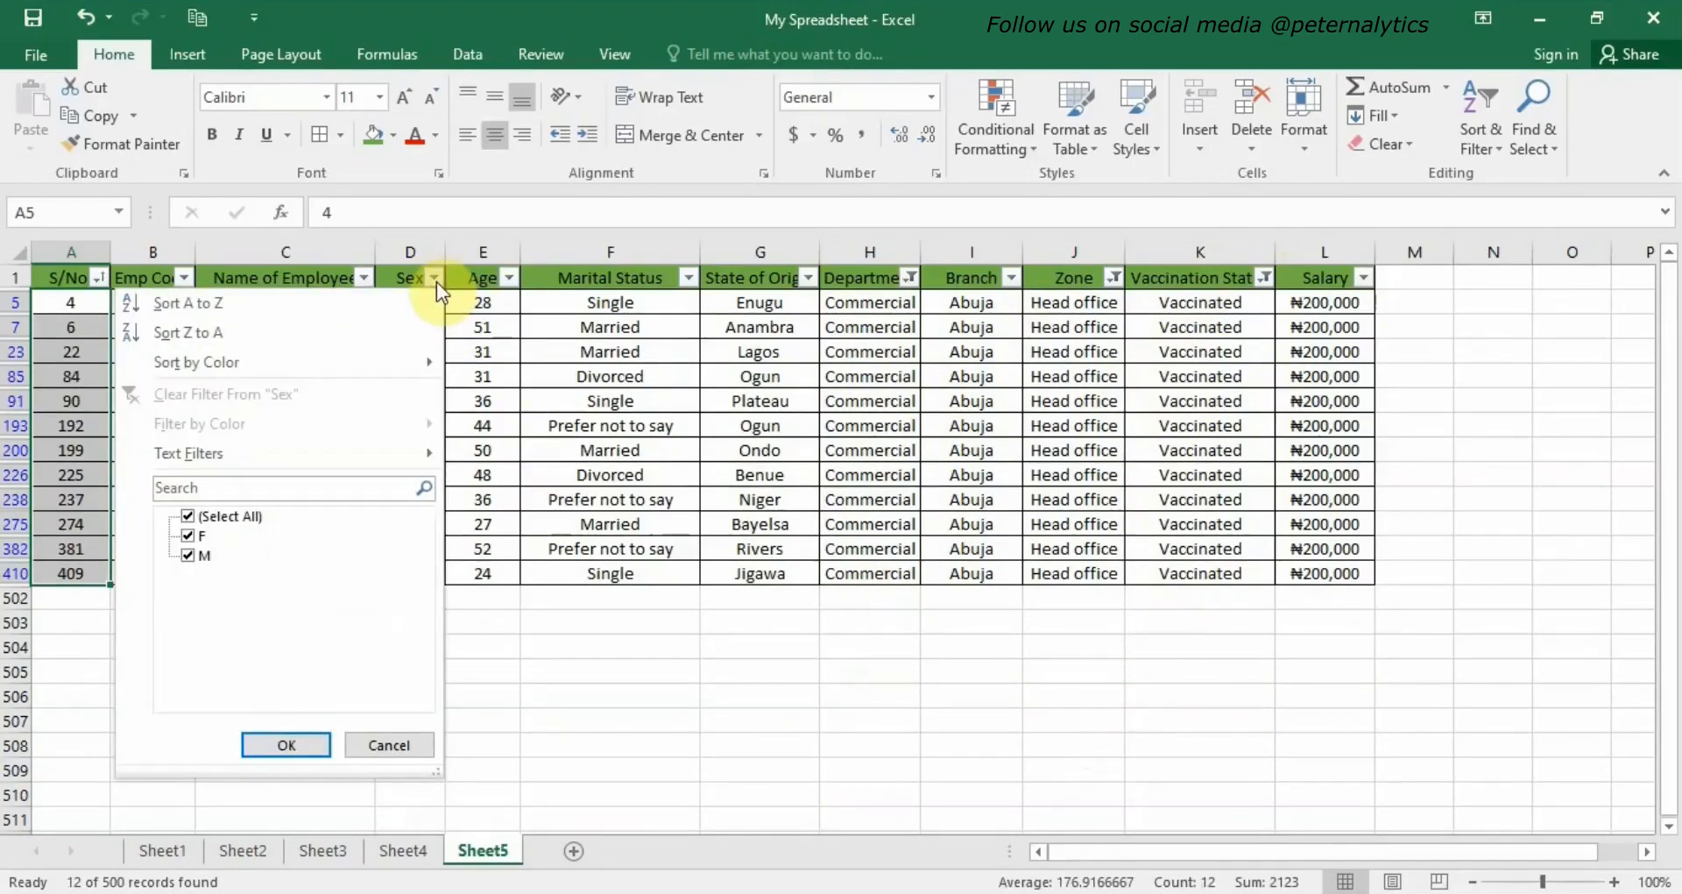
pyautogui.click(186, 515)
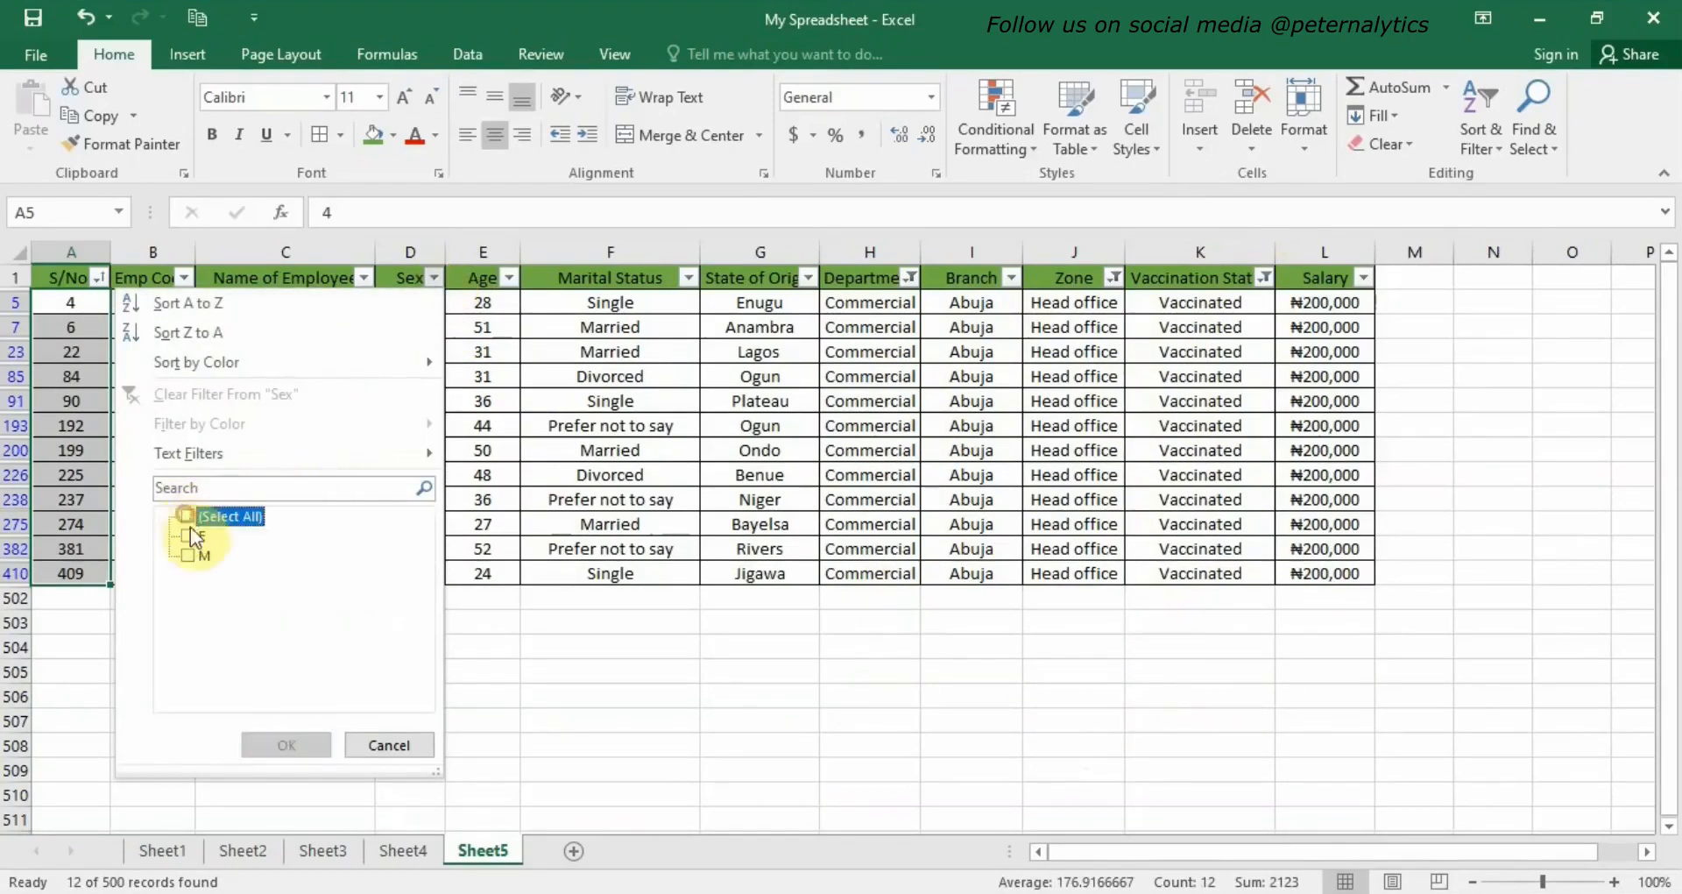
pyautogui.click(187, 557)
pyautogui.click(278, 743)
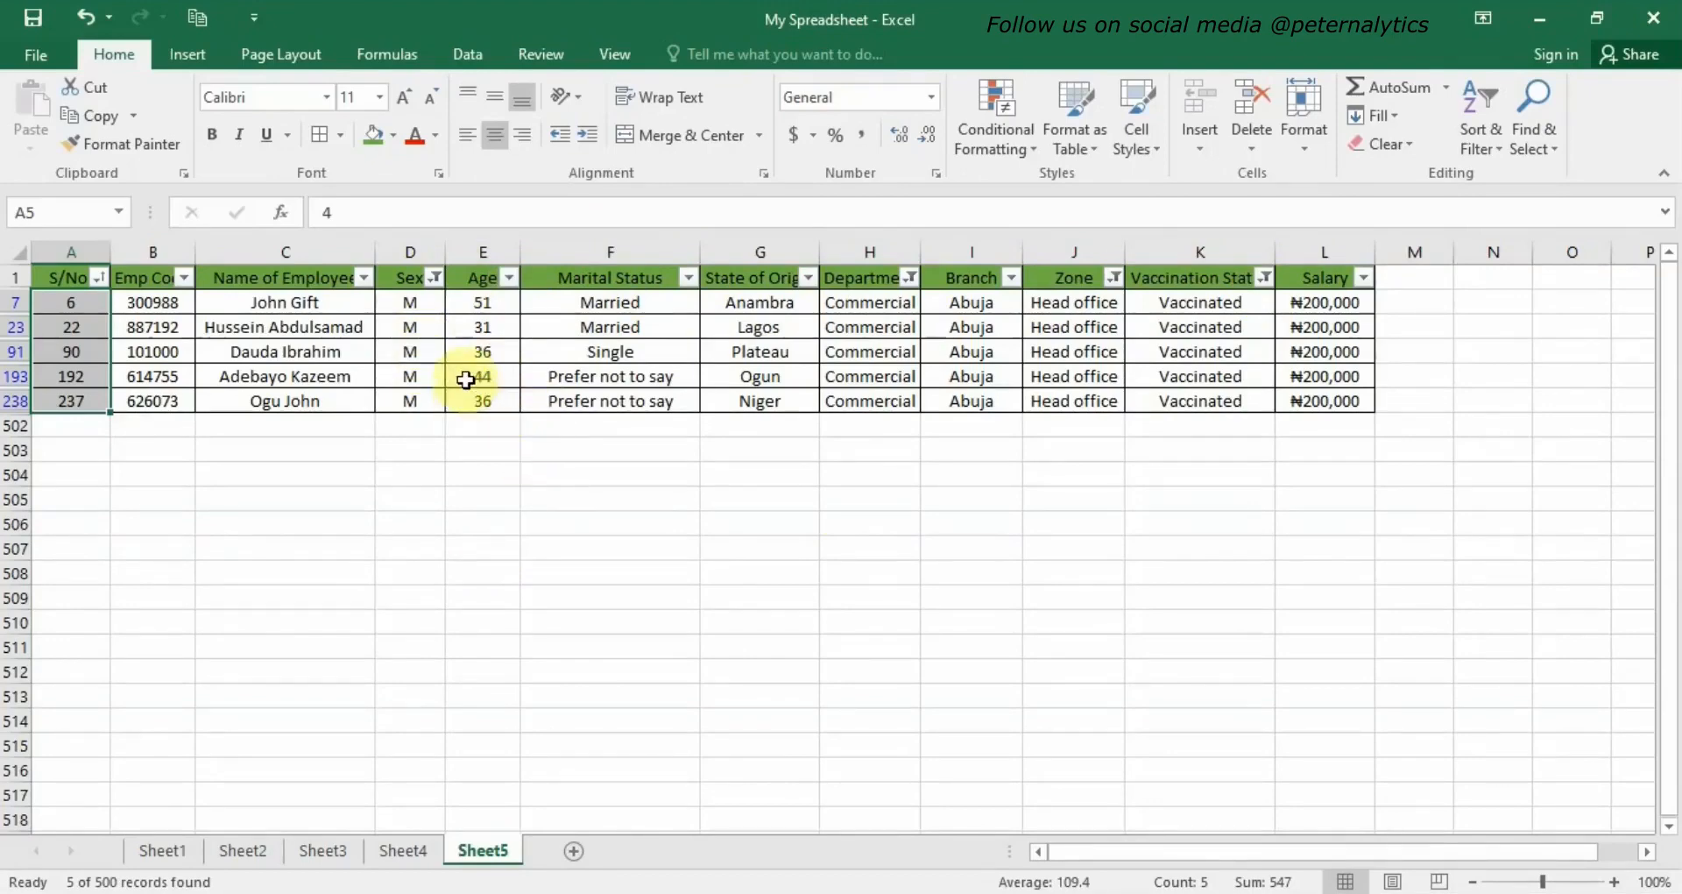
# - Apply a Greater Than number filter to the Age column, keeping the And option
pyautogui.click(512, 277)
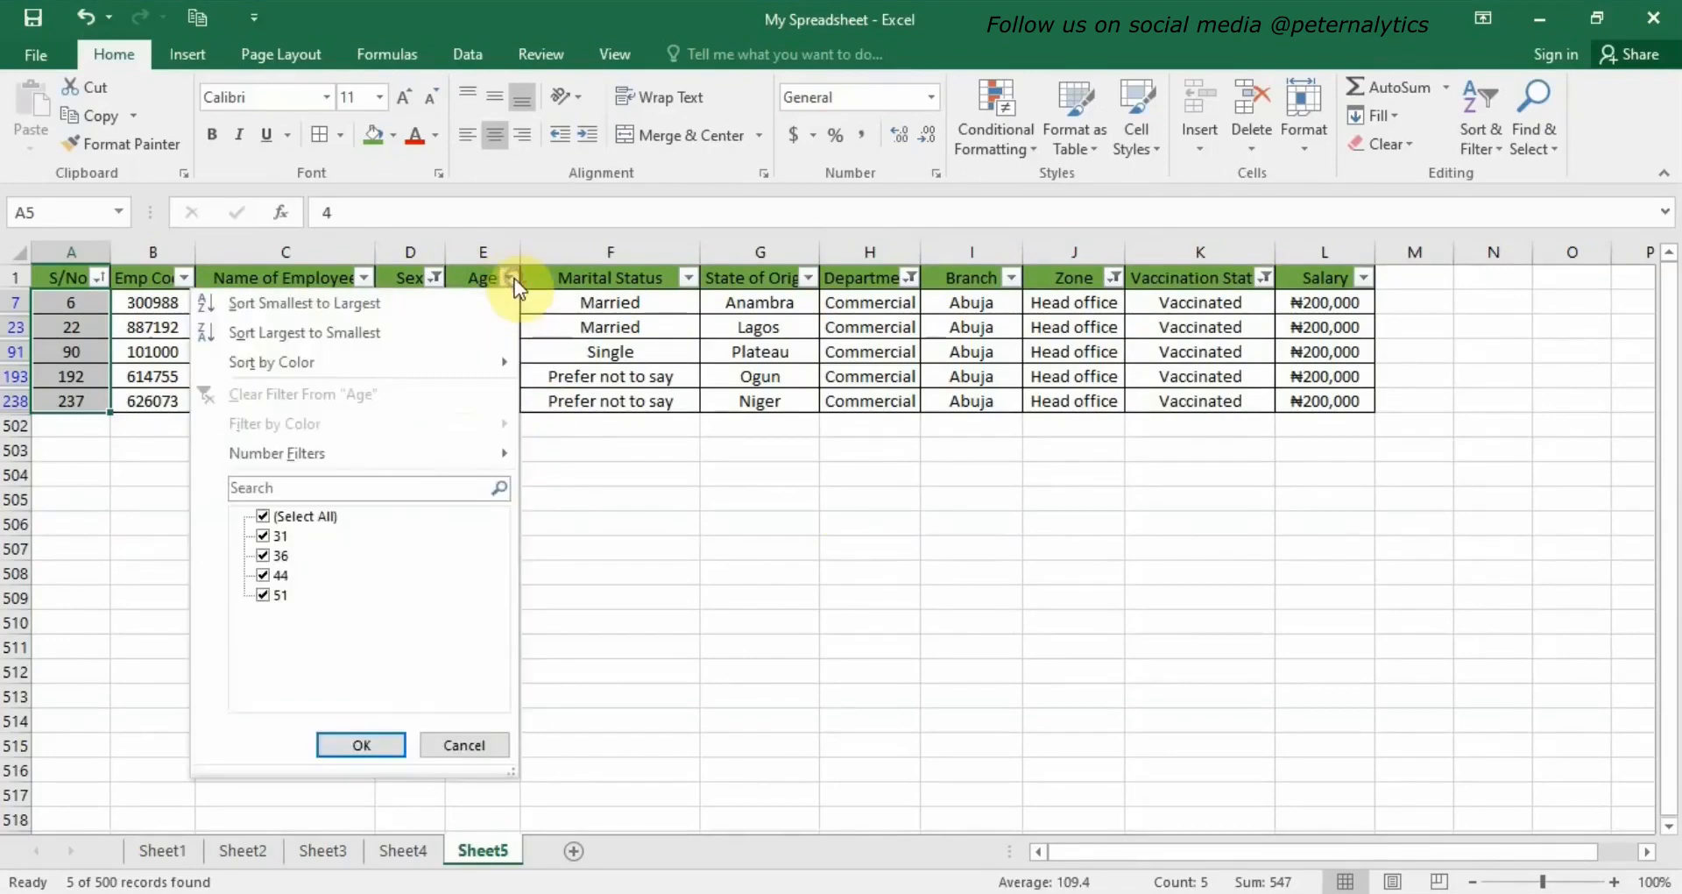
pyautogui.moveTo(511, 458)
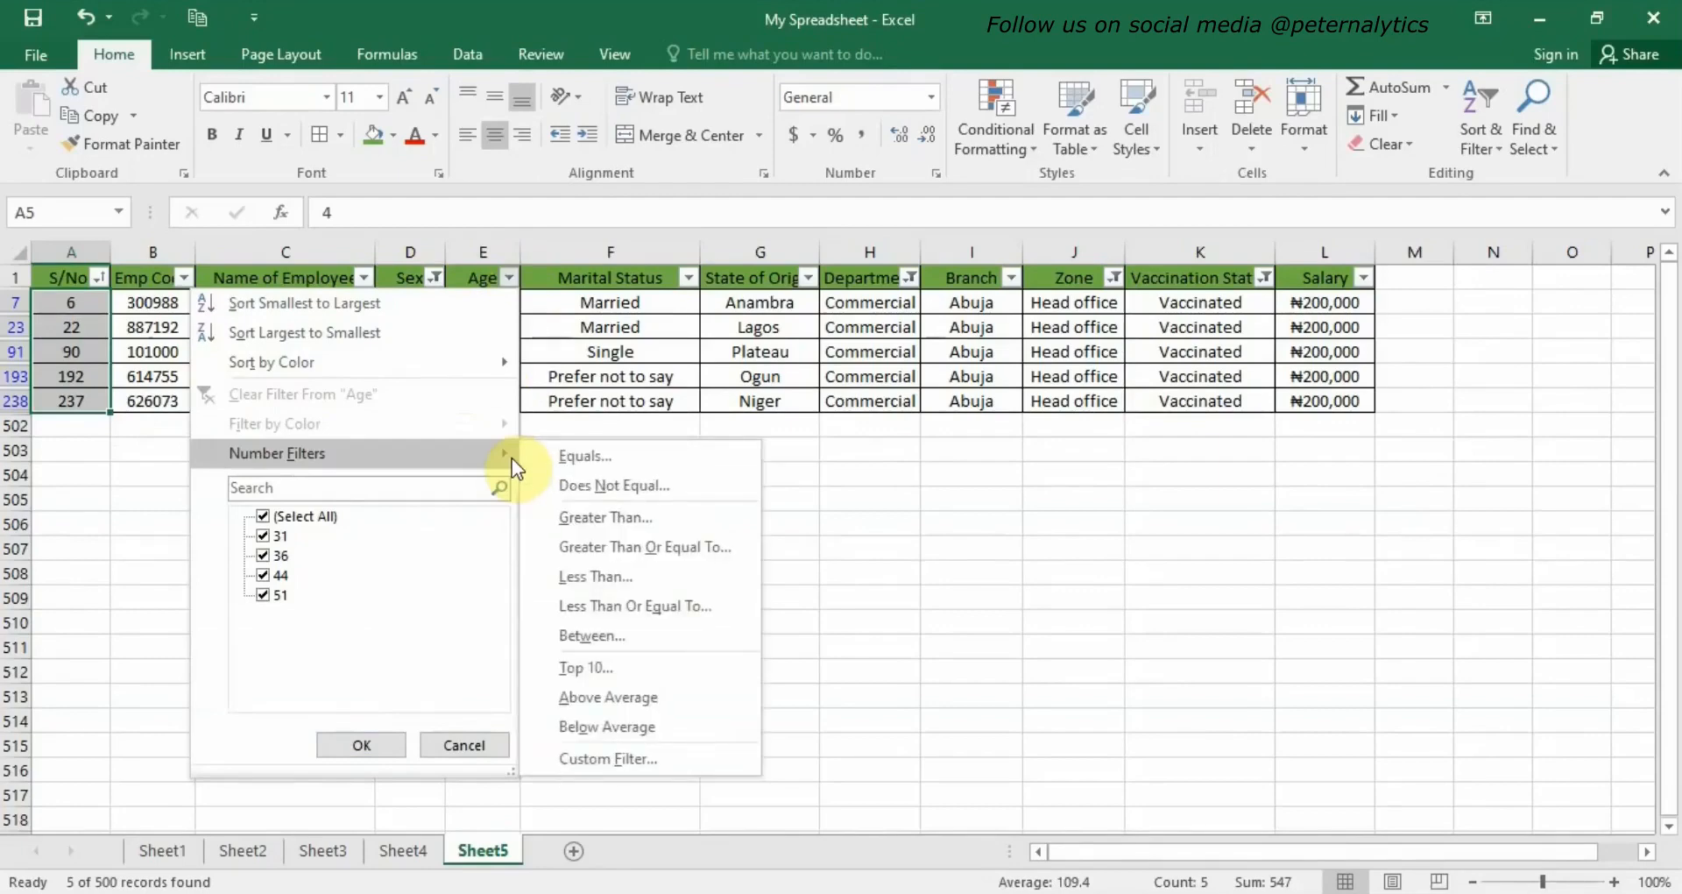
pyautogui.click(590, 512)
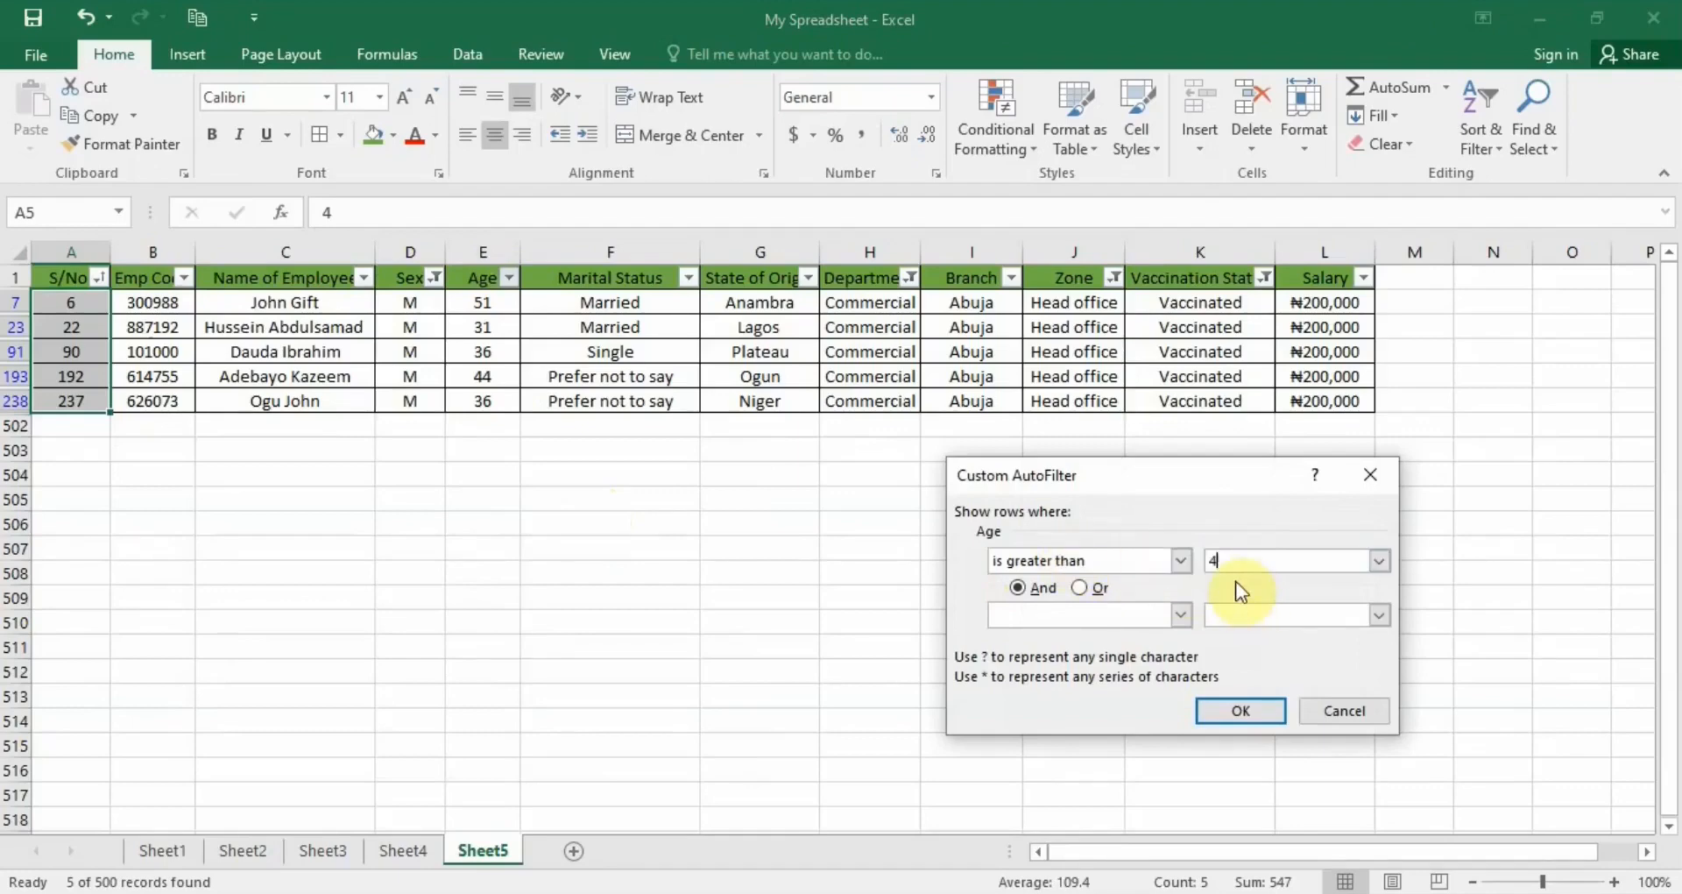
pyautogui.click(1018, 587)
pyautogui.click(1207, 708)
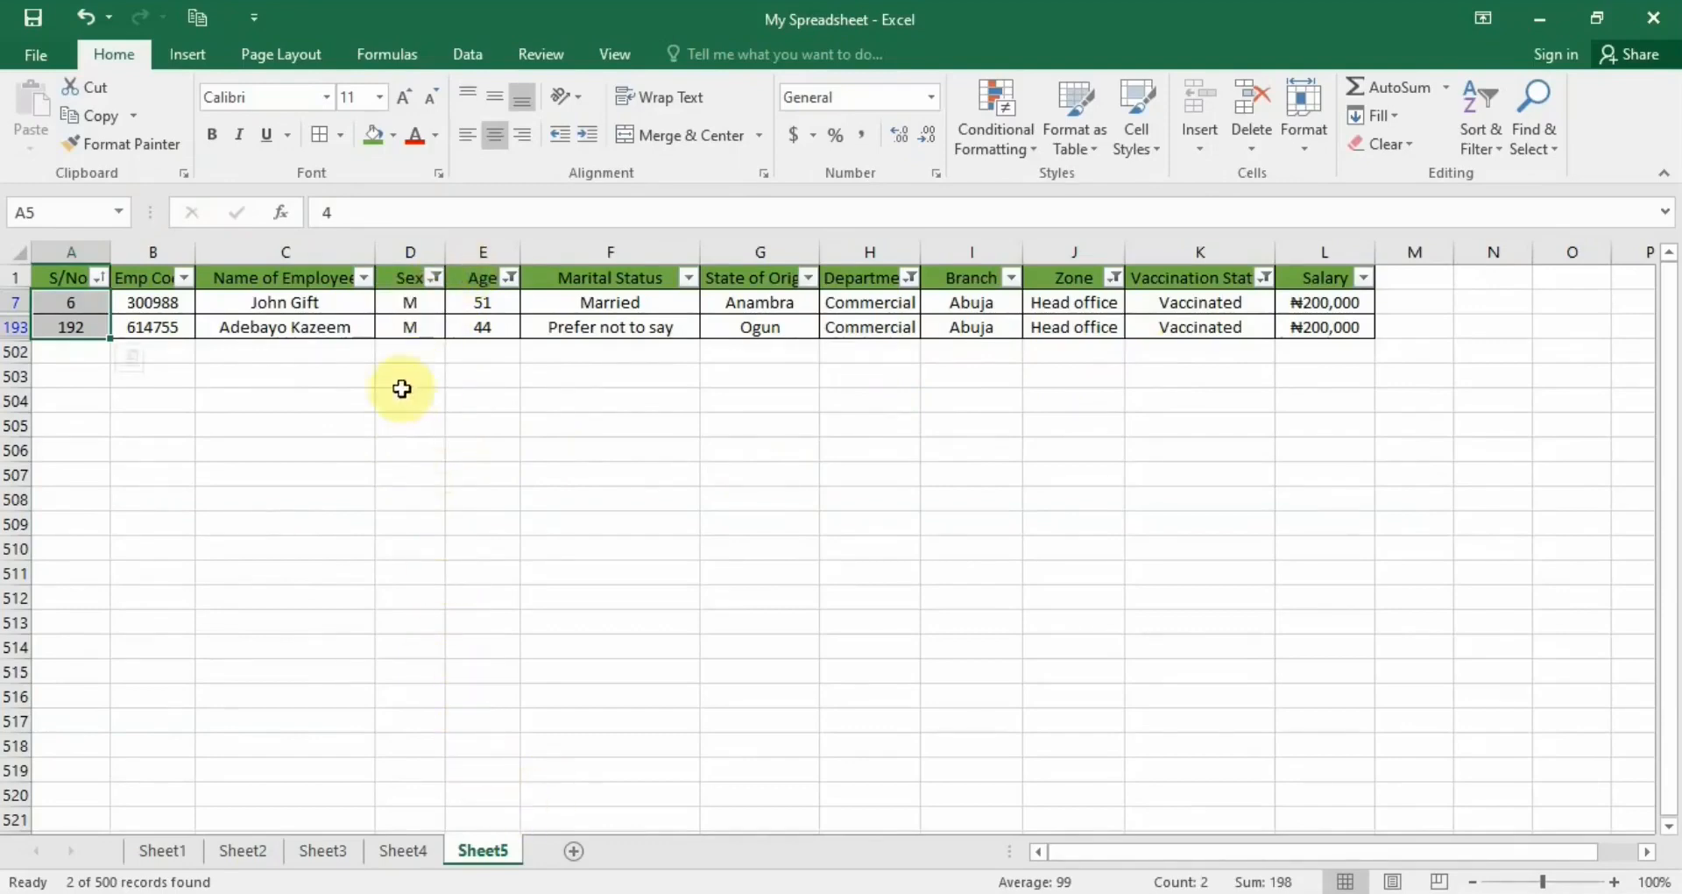
# - Clear the filters from the Sex and Age columns
pyautogui.click(436, 278)
pyautogui.click(207, 385)
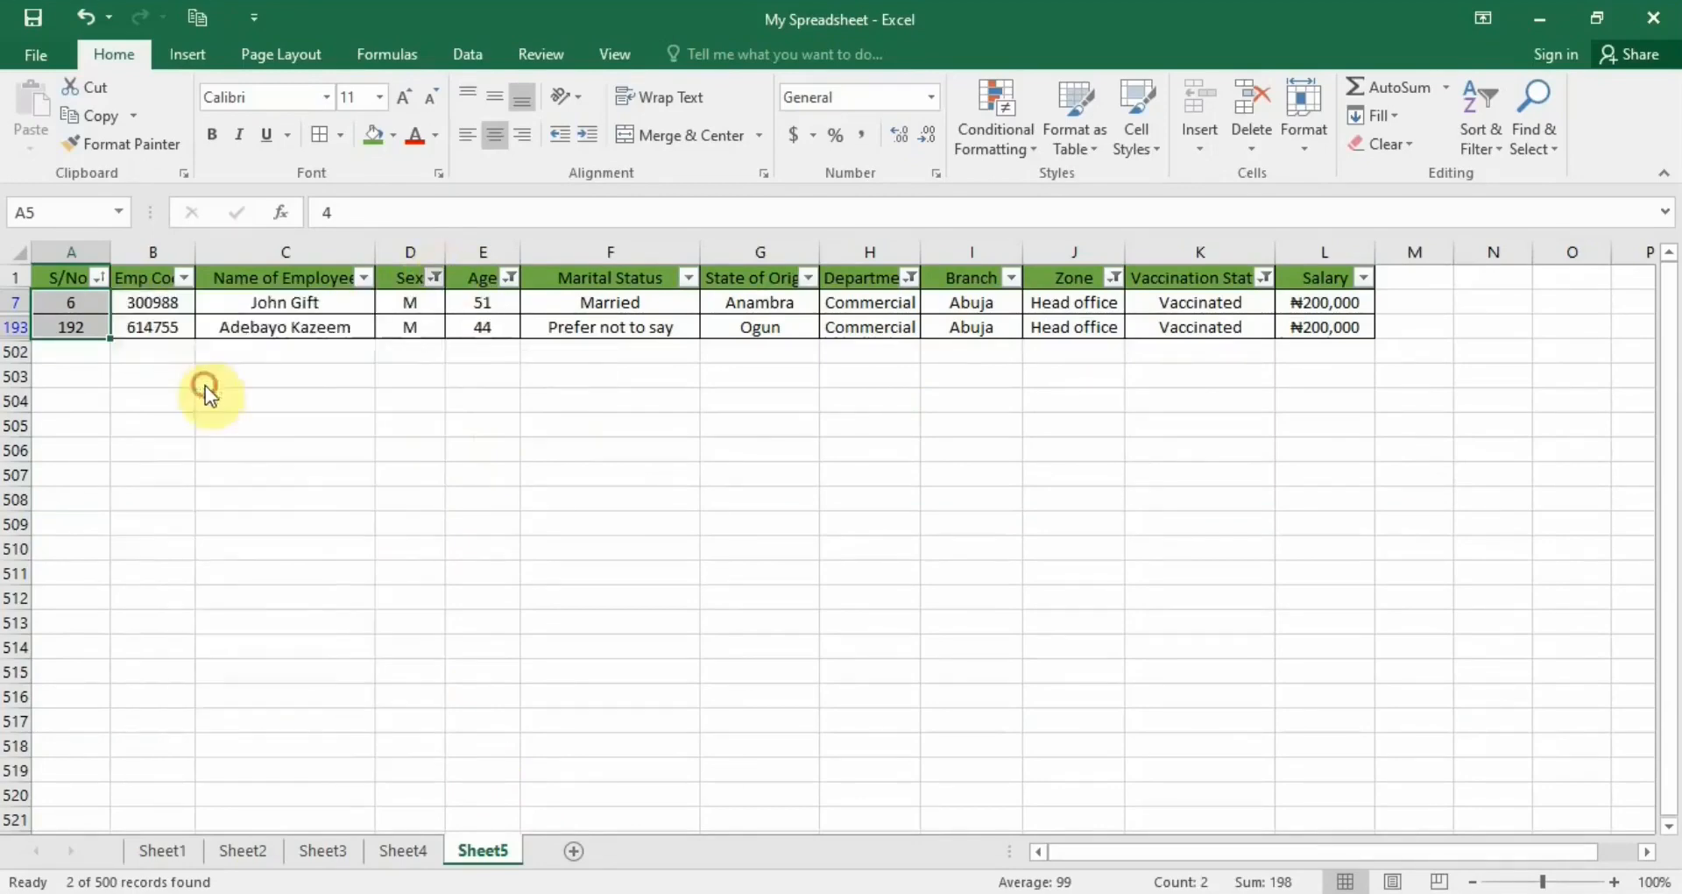
pyautogui.click(511, 278)
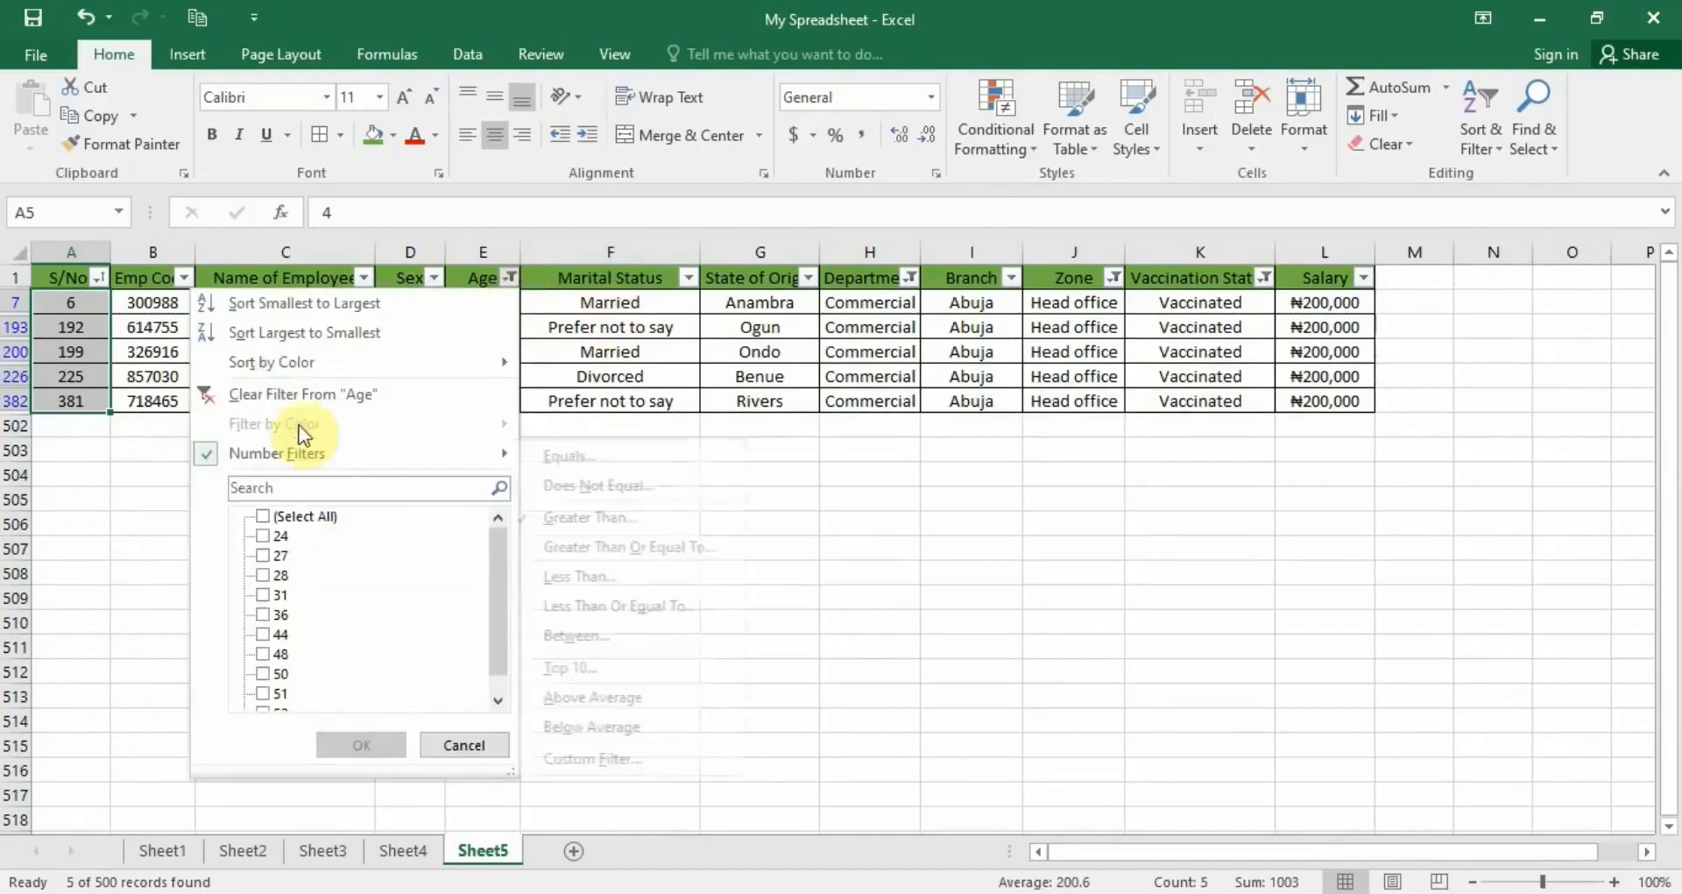
pyautogui.click(296, 389)
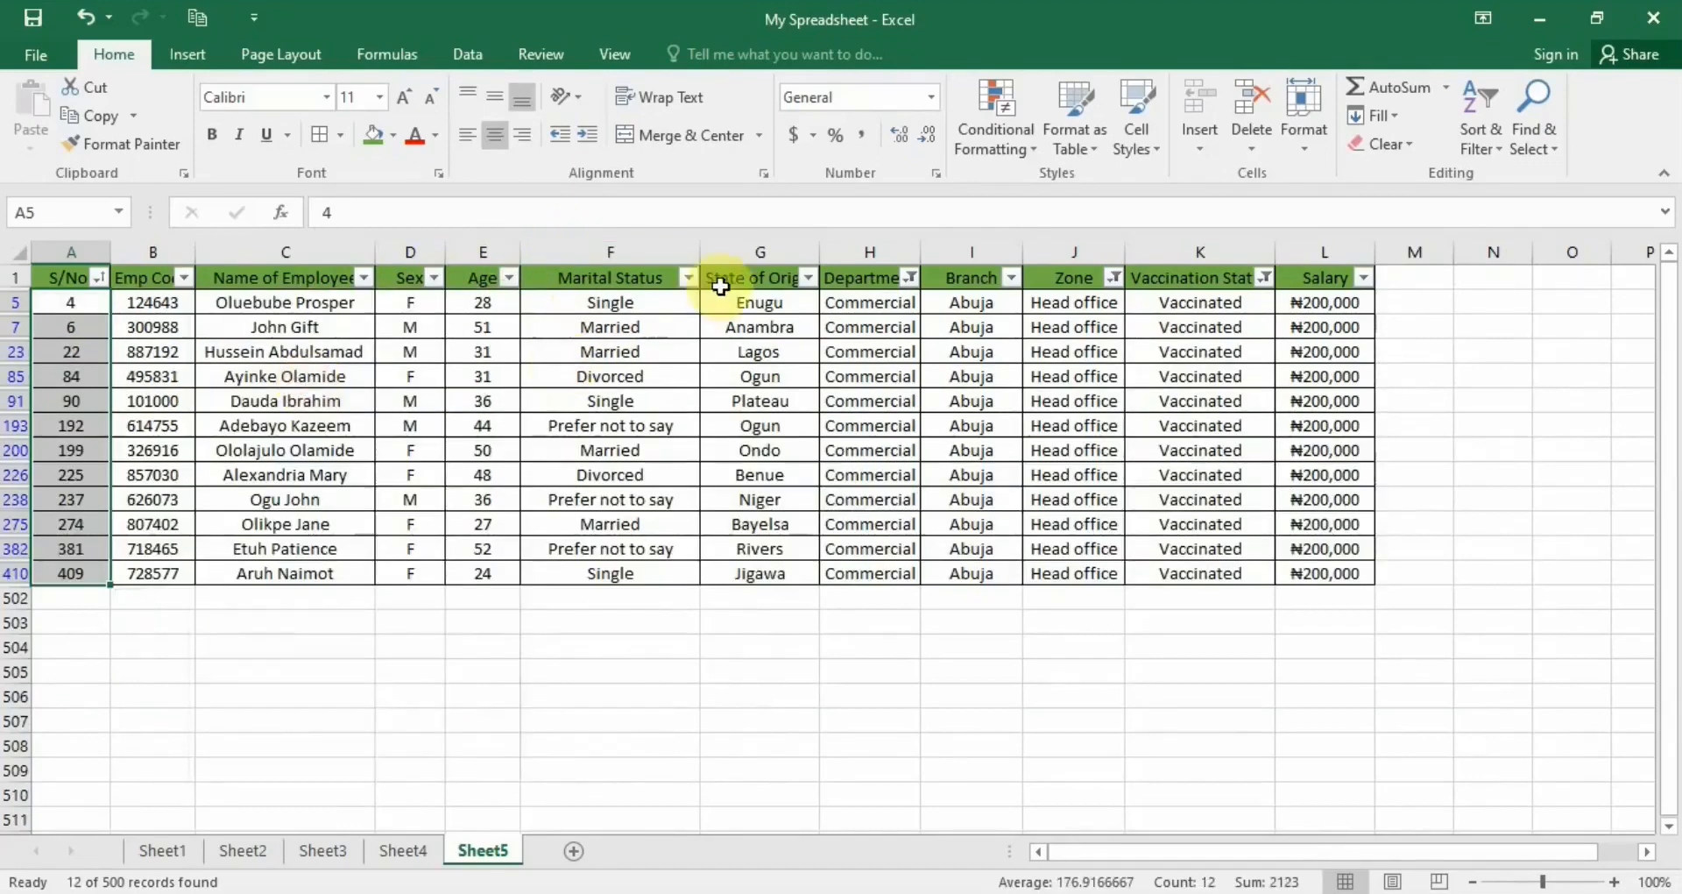
# - Clear the filters from the Department, Zone and Vaccination Status columns to restore all employee records
pyautogui.click(911, 277)
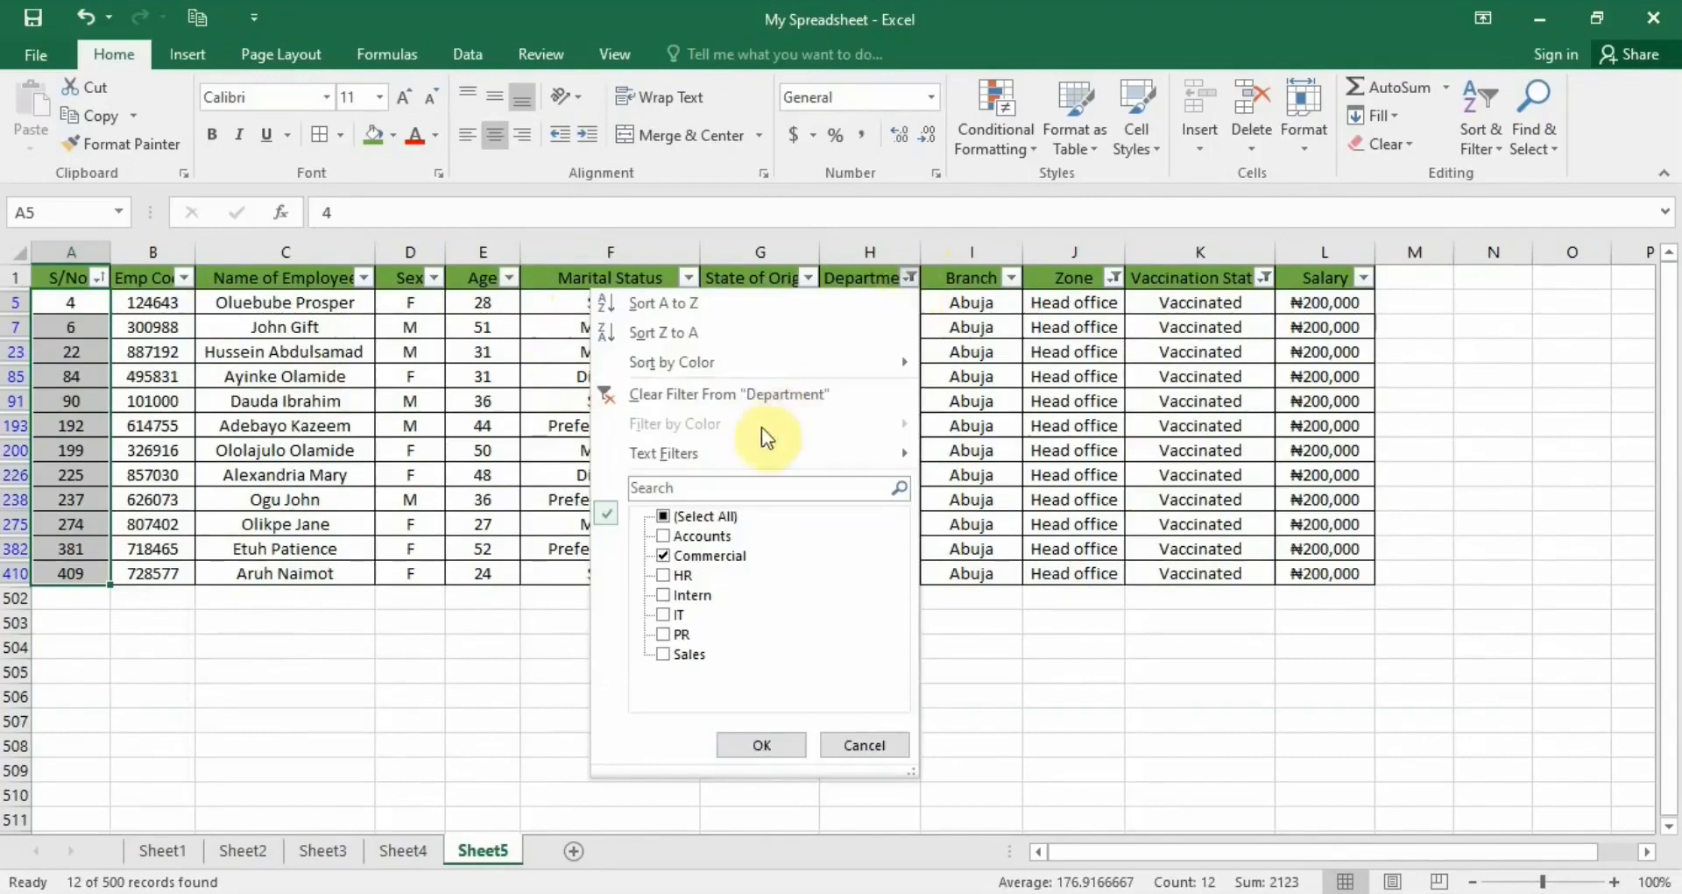
pyautogui.click(723, 393)
pyautogui.click(1113, 278)
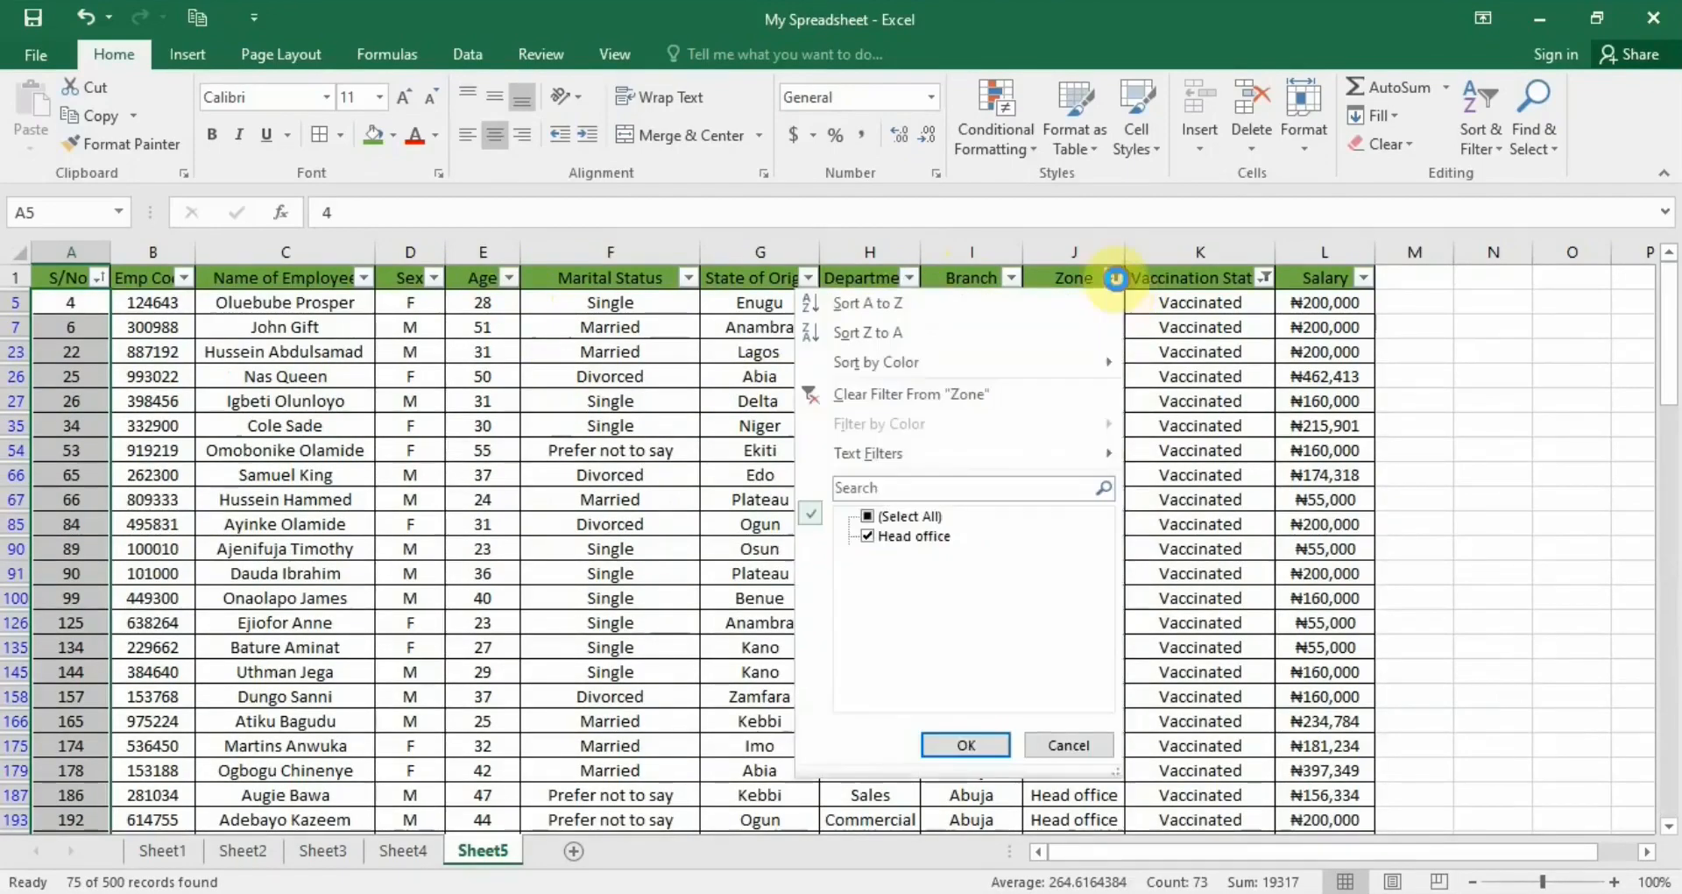
pyautogui.click(876, 390)
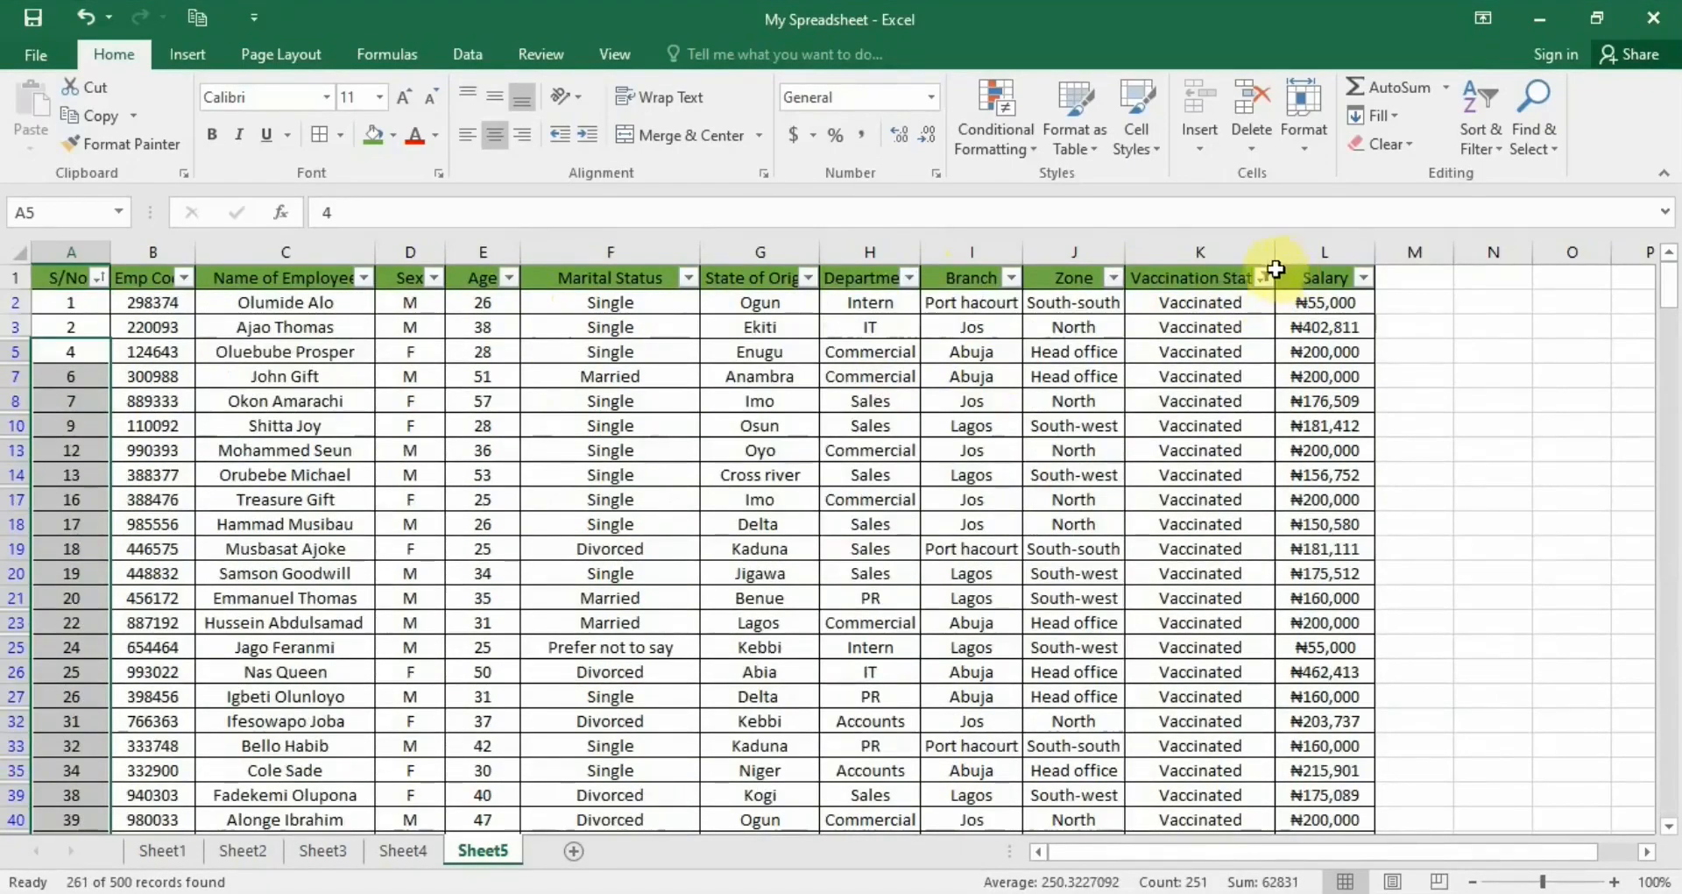
pyautogui.click(1264, 276)
pyautogui.click(1037, 401)
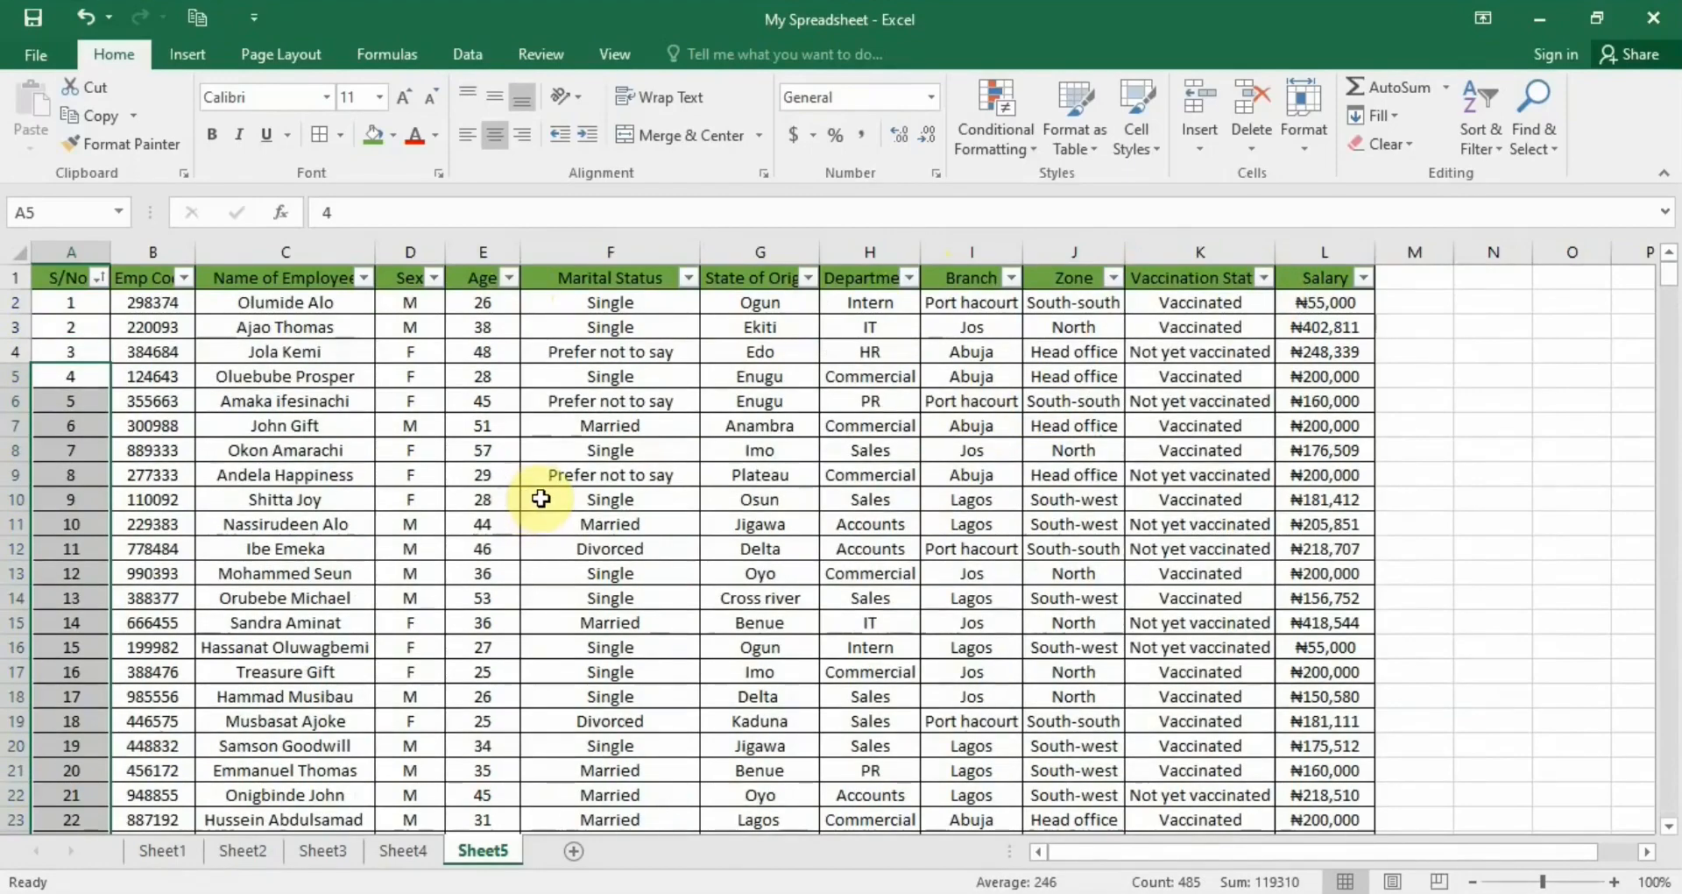
pyautogui.scroll(-3, 537, 497)
pyautogui.scroll(3, 548, 480)
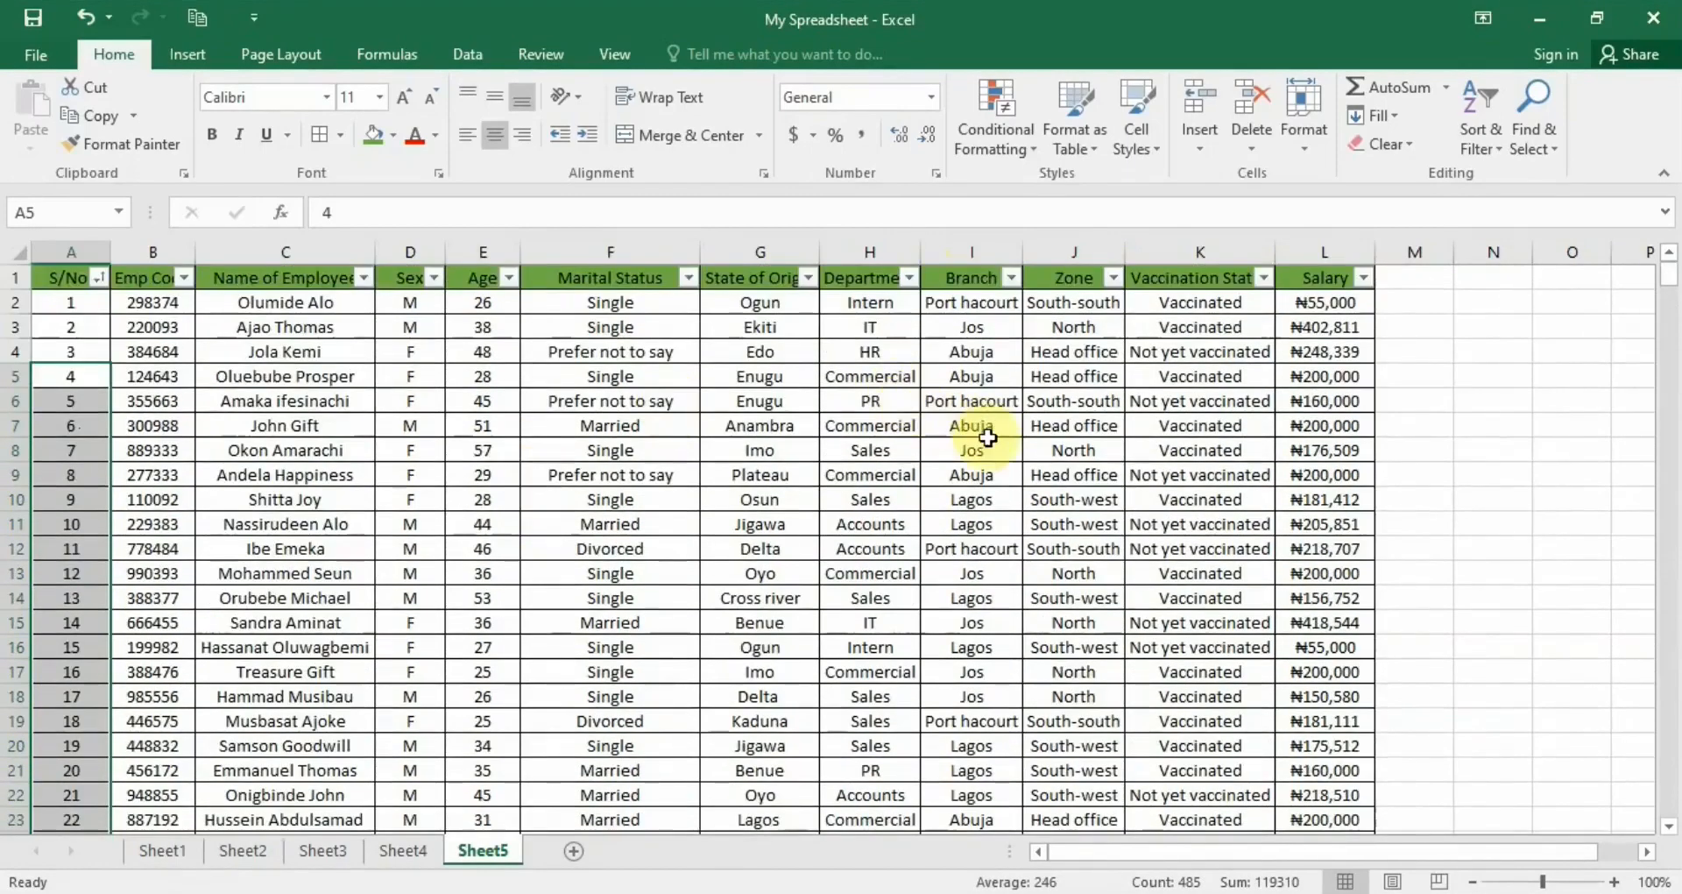